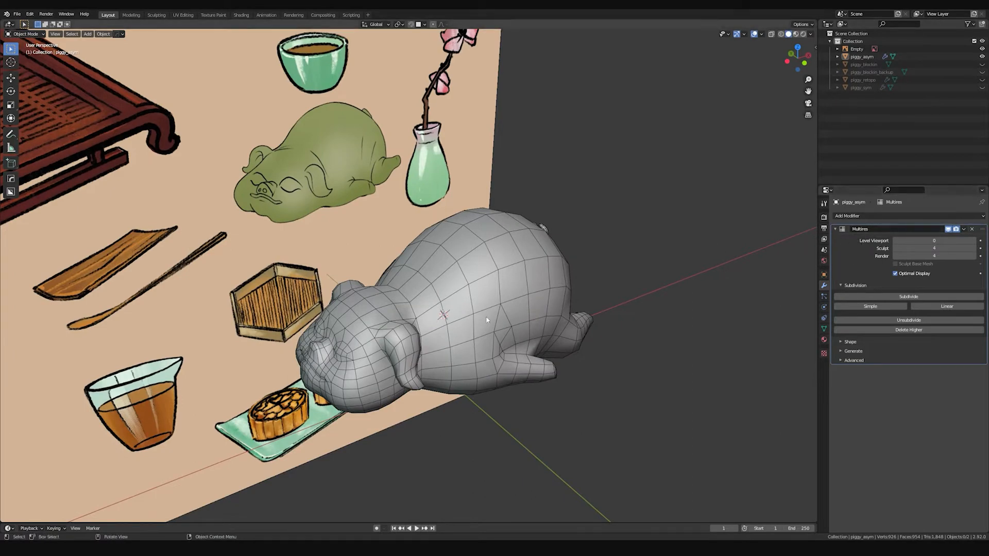
# Step: Hide piggy_asym and show the piggy_blockin mesh in the viewport
pyautogui.moveTo(532, 316); pyautogui.dragTo(595, 274, button='middle')
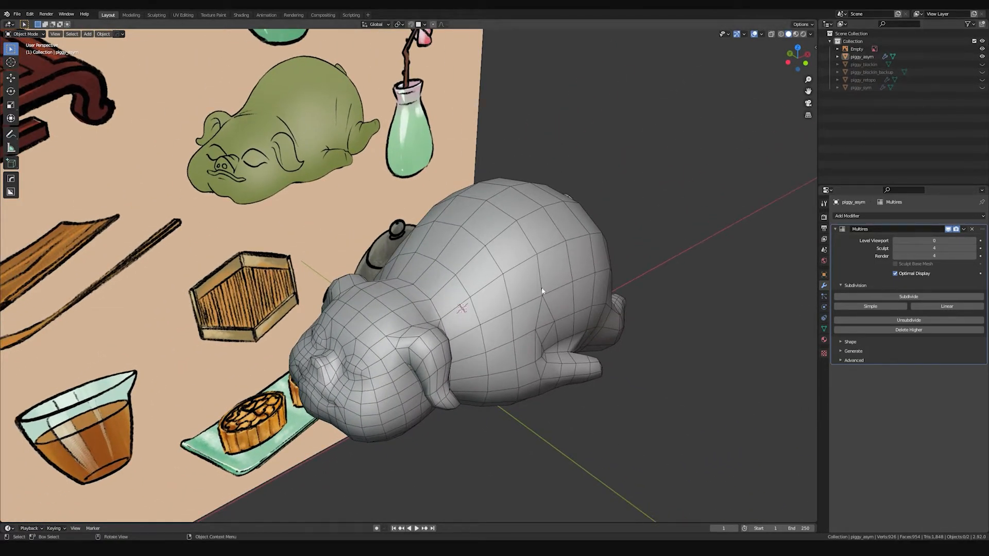
pyautogui.click(982, 56)
pyautogui.click(982, 64)
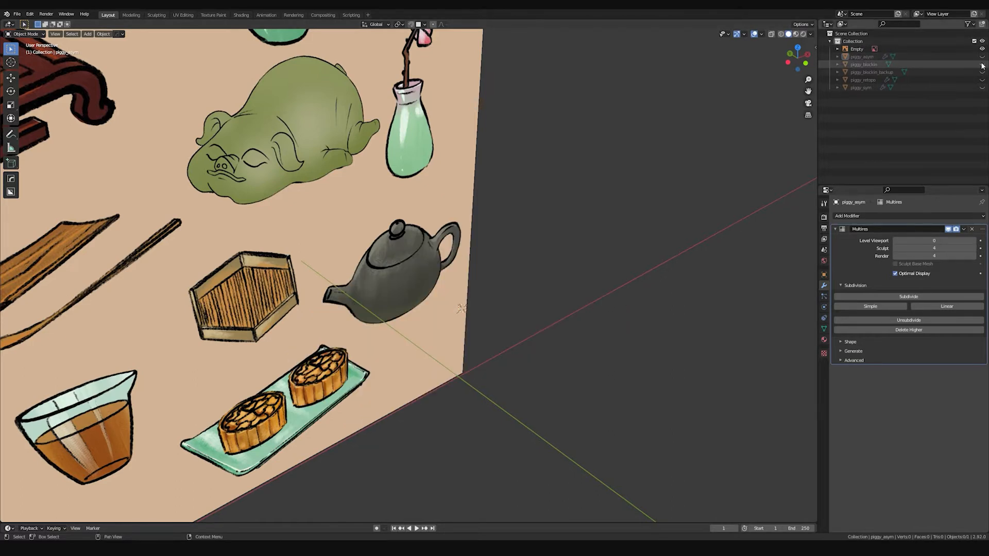
pyautogui.moveTo(640, 229); pyautogui.dragTo(510, 232, button='middle')
# Step: Turn off the viewport's Wireframe overlay
pyautogui.press('q')
pyautogui.moveTo(502, 265)
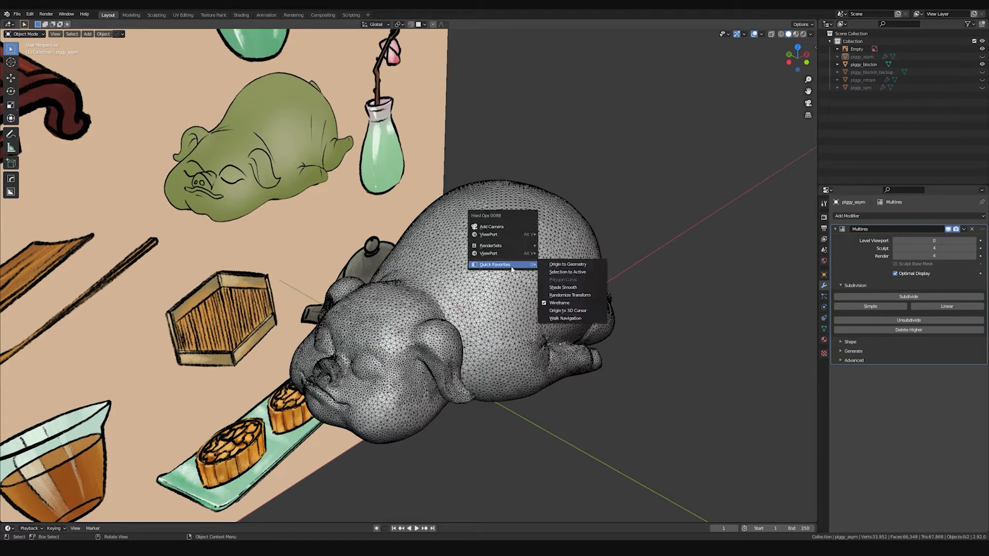
pyautogui.click(573, 306)
pyautogui.moveTo(648, 297)
pyautogui.mouseDown(button='middle')
pyautogui.moveTo(644, 287)
pyautogui.moveTo(696, 289)
pyautogui.moveTo(523, 318)
pyautogui.moveTo(533, 318)
pyautogui.moveTo(420, 279)
pyautogui.moveTo(593, 302)
pyautogui.moveTo(533, 266)
pyautogui.moveTo(555, 248)
pyautogui.moveTo(576, 271)
pyautogui.moveTo(523, 280)
pyautogui.mouseUp(button='middle')
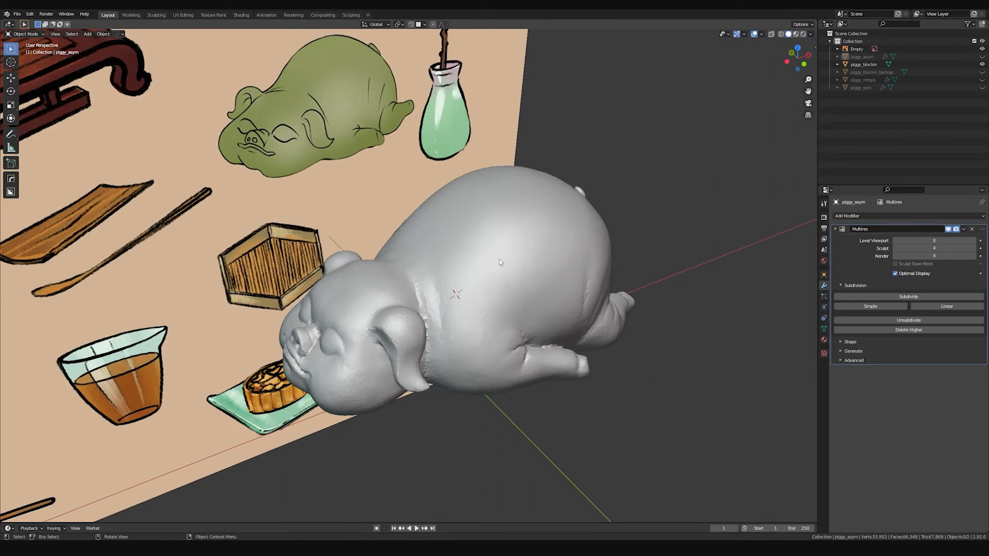
# Step: Add a plane and move it onto the pig's body with snapping enabled and set to Face
pyautogui.hotkey('shift', 'a')
pyautogui.click(506, 285)
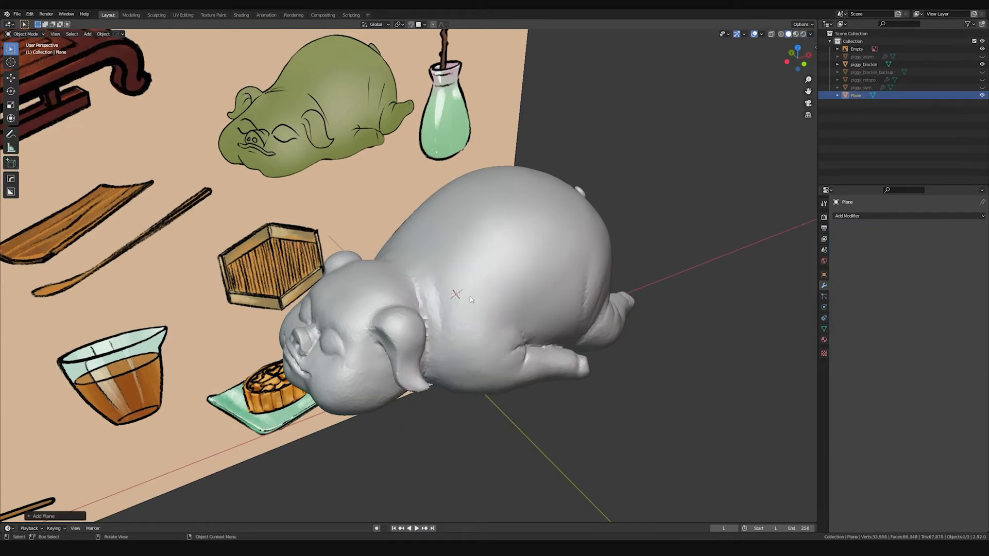
pyautogui.click(419, 26)
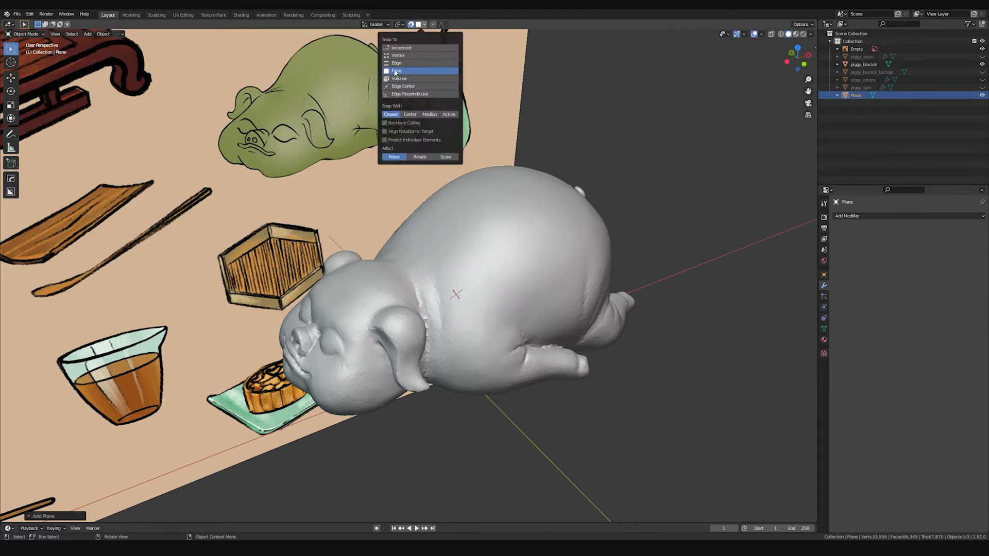
pyautogui.press('g')
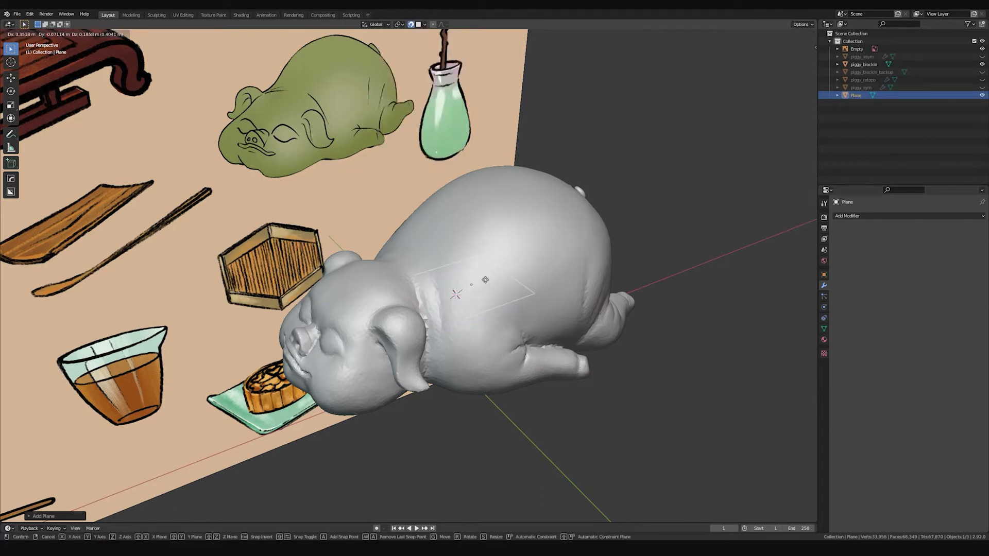
pyautogui.click(488, 269)
pyautogui.moveTo(615, 272); pyautogui.dragTo(396, 127, button='middle')
# Step: Enable Project Individual Elements for snapping and move the plane so its corners project onto the pig's shoulder area
pyautogui.click(418, 24)
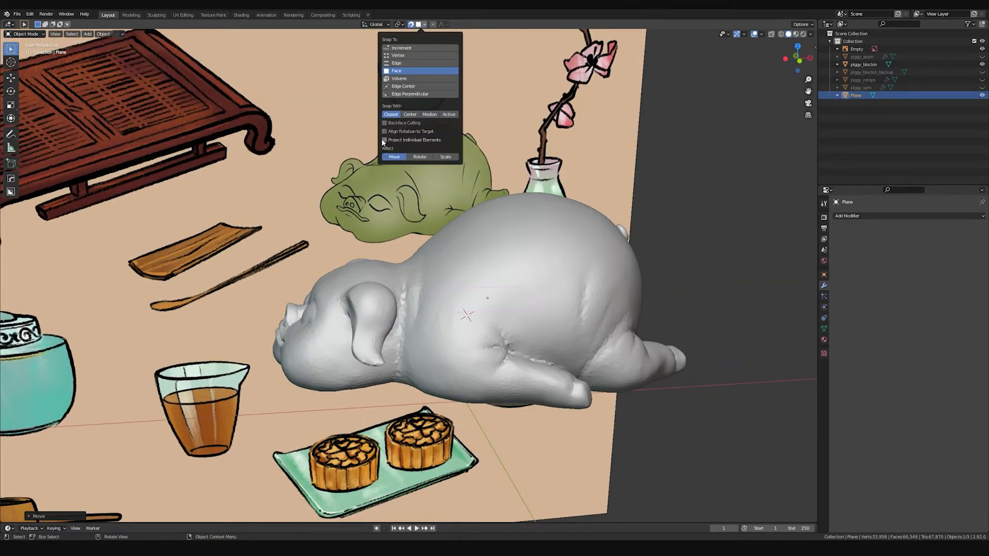
pyautogui.moveTo(384, 154); pyautogui.dragTo(453, 304, button='middle')
pyautogui.press('g')
pyautogui.click(493, 256)
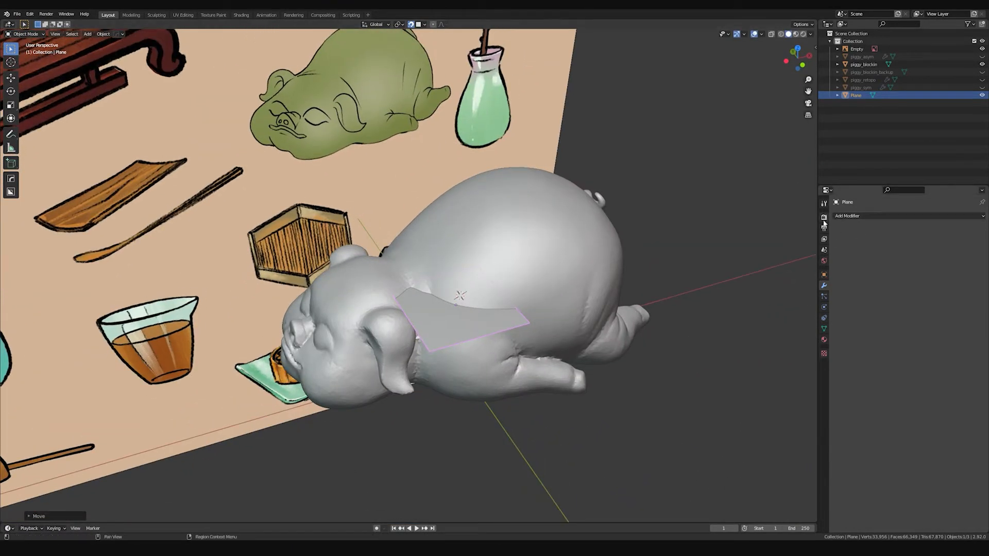
# Step: Add a Shrinkwrap modifier to the plane with piggy_blockin as its target
pyautogui.click(824, 222)
pyautogui.click(824, 286)
pyautogui.click(879, 216)
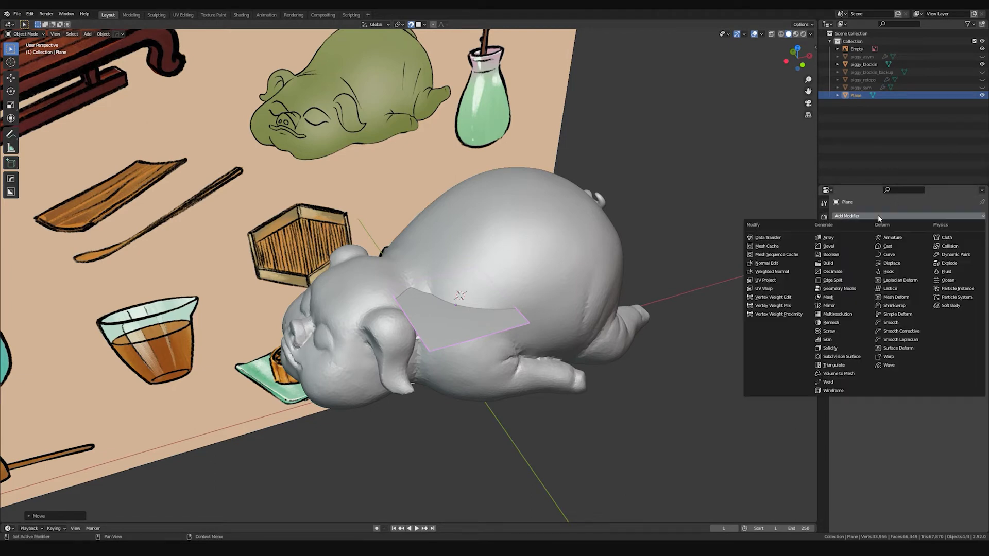
pyautogui.click(894, 306)
pyautogui.keyDown('shift'); pyautogui.moveTo(458, 146); pyautogui.dragTo(457, 123, button='middle'); pyautogui.keyUp('shift')
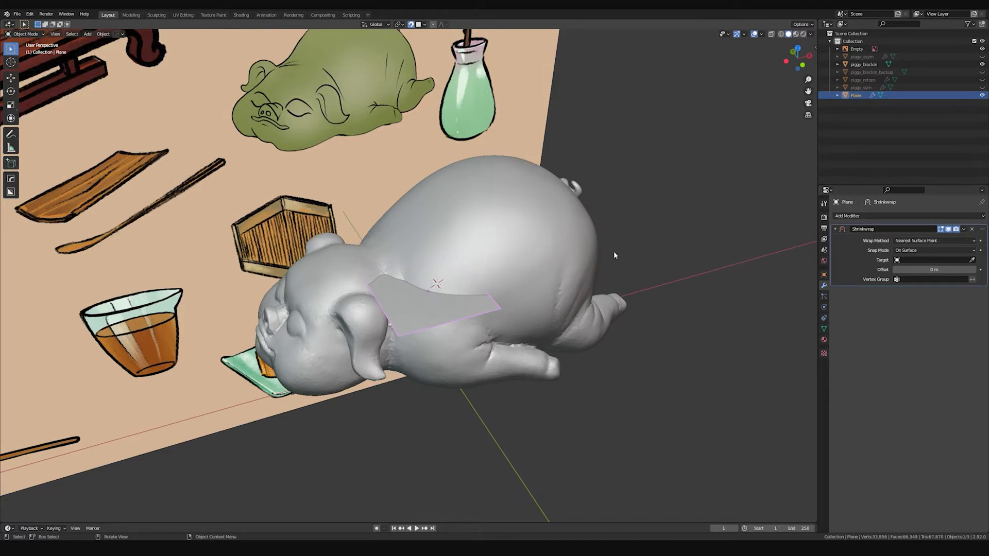
pyautogui.click(971, 260)
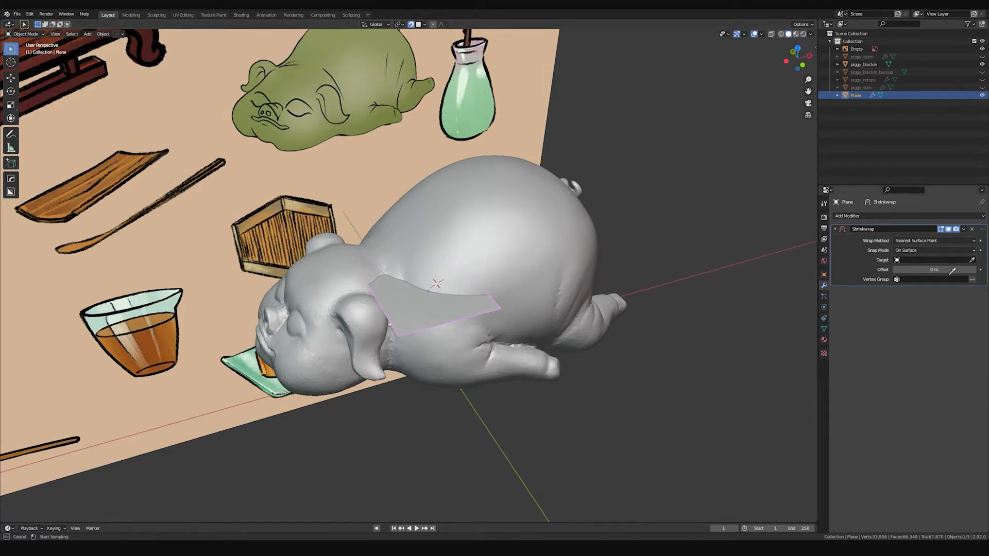
pyautogui.click(596, 243)
pyautogui.moveTo(403, 297); pyautogui.dragTo(423, 242, button='middle')
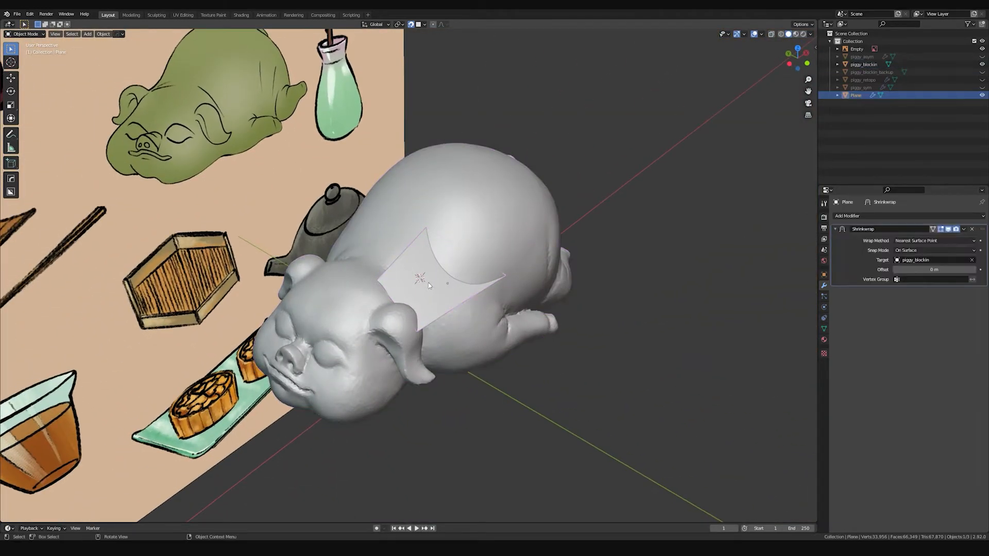
pyautogui.moveTo(412, 258); pyautogui.dragTo(434, 237, button='middle')
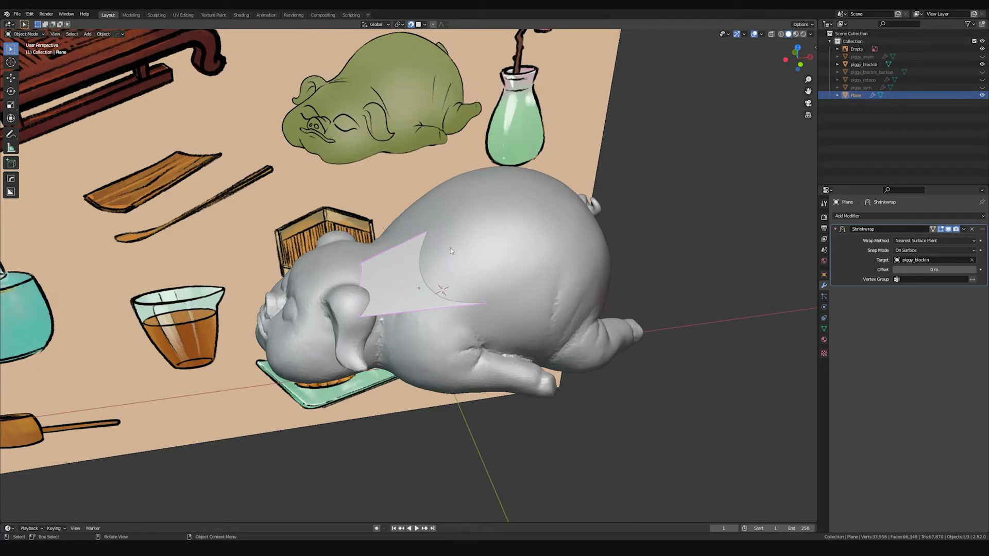
pyautogui.moveTo(567, 248)
pyautogui.mouseDown(button='middle')
pyautogui.moveTo(464, 251)
pyautogui.moveTo(438, 242)
pyautogui.mouseUp(button='middle')
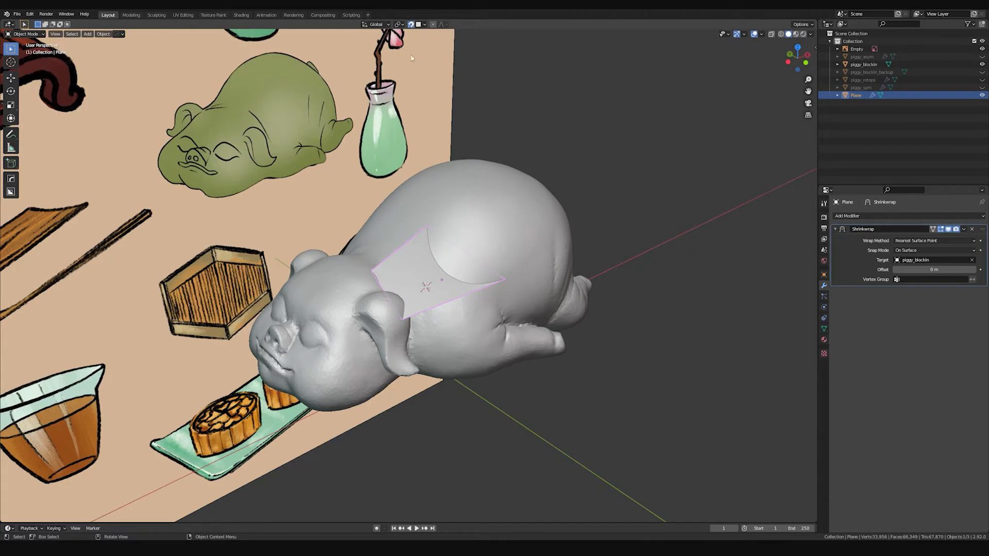
# Step: Enter Edit Mode on the plane and compare its mesh with the pig by toggling X-ray
pyautogui.press('Tab')
pyautogui.moveTo(448, 221)
pyautogui.mouseDown(button='middle')
pyautogui.moveTo(465, 199)
pyautogui.moveTo(515, 216)
pyautogui.moveTo(499, 221)
pyautogui.moveTo(506, 227)
pyautogui.moveTo(566, 211)
pyautogui.moveTo(407, 268)
pyautogui.mouseUp(button='middle')
pyautogui.hotkey('alt', 'z')
pyautogui.hotkey('alt', 'z')
pyautogui.moveTo(406, 303); pyautogui.dragTo(418, 227, button='middle')
pyautogui.hotkey('alt', 'z')
pyautogui.hotkey('alt', 'z')
pyautogui.hotkey('alt', 'z')
pyautogui.keyDown('shift'); pyautogui.click(457, 257); pyautogui.keyUp('shift')
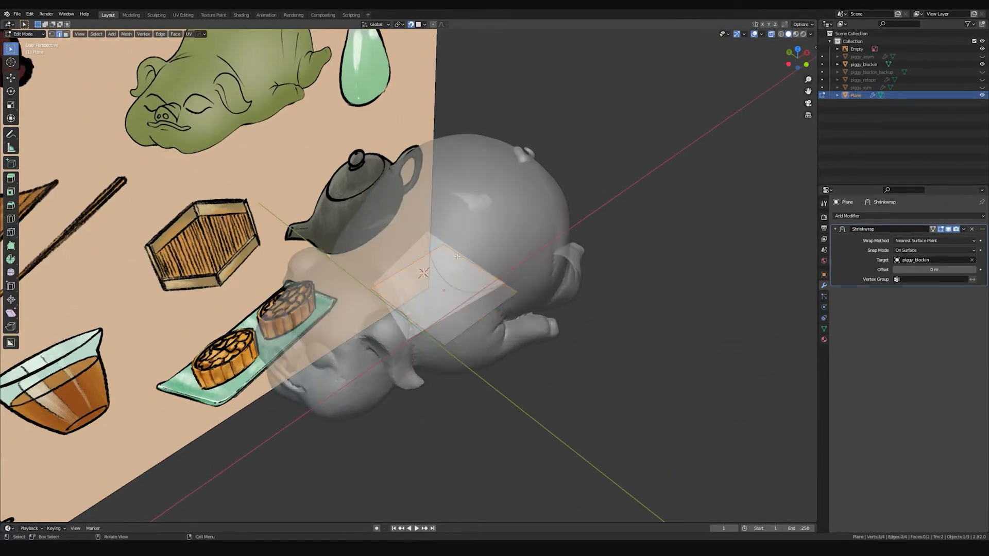
pyautogui.hotkey('shift', 's')
# Step: Snap three of the plane's corner vertices onto the pig's surface just behind the head, and return to Object Mode
pyautogui.click(517, 292)
pyautogui.moveTo(516, 292); pyautogui.dragTo(524, 292, button='middle')
pyautogui.press('g')
pyautogui.click(489, 280)
pyautogui.click(439, 343)
pyautogui.press('g')
pyautogui.click(417, 324)
pyautogui.click(378, 284)
pyautogui.press('g')
pyautogui.click(389, 268)
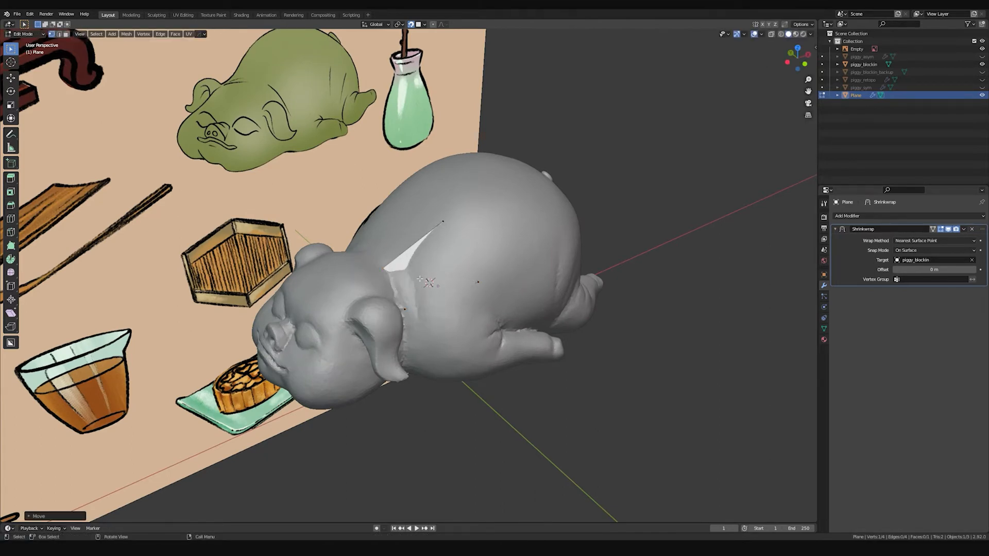
pyautogui.moveTo(390, 268); pyautogui.dragTo(412, 264, button='middle')
pyautogui.press('Tab')
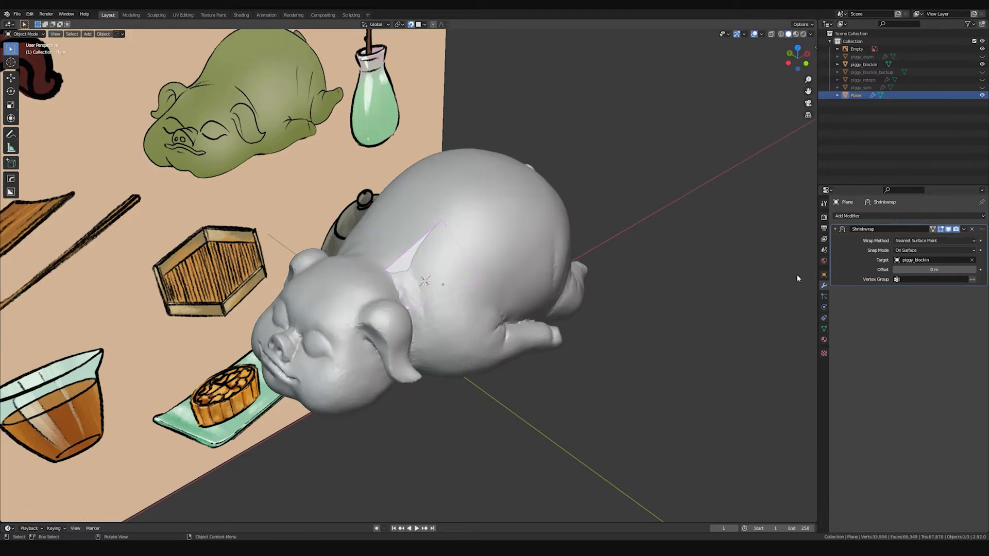
# Step: Set the plane to display In Front and give it a light blue viewport color with saturation 0.330
pyautogui.click(821, 276)
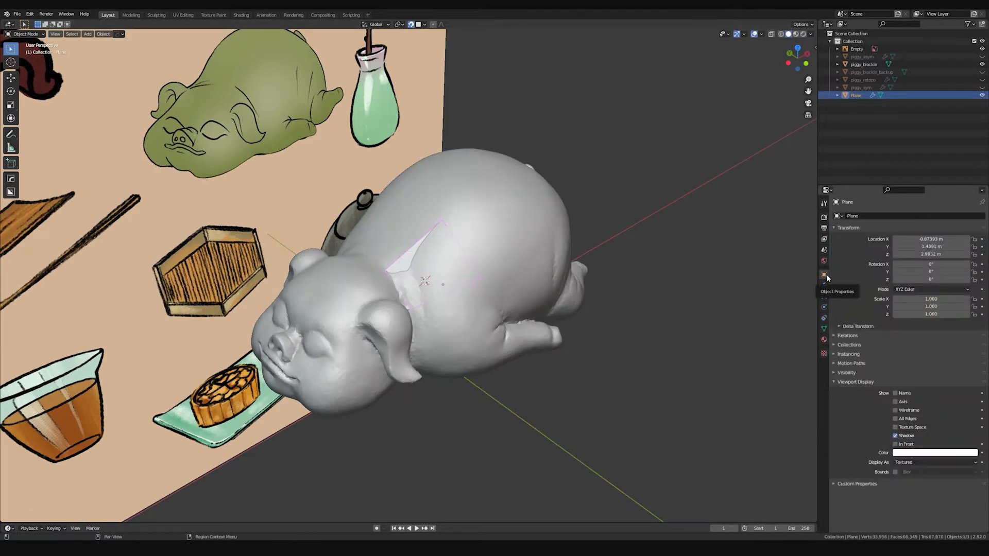
pyautogui.click(895, 444)
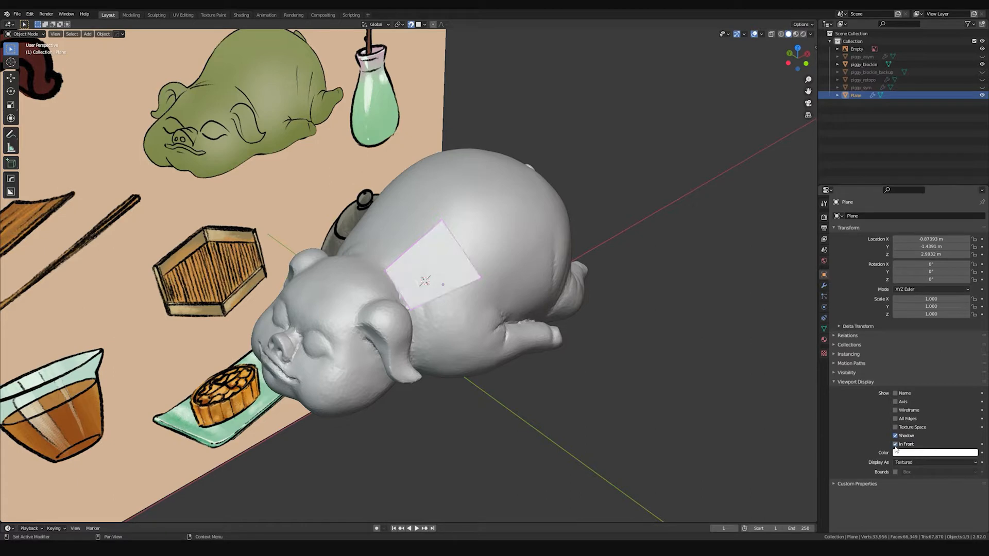
pyautogui.click(919, 453)
pyautogui.click(937, 368)
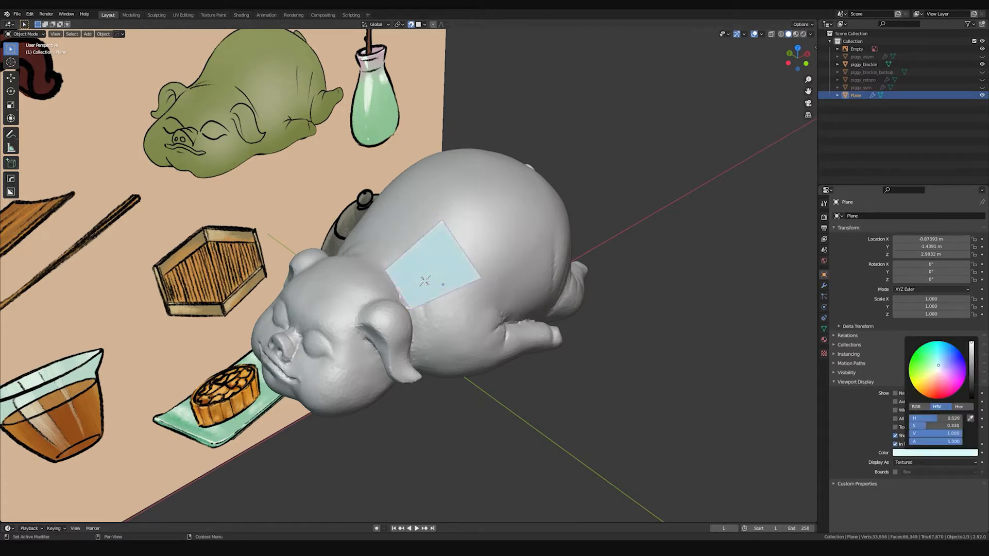
pyautogui.moveTo(570, 307); pyautogui.dragTo(506, 300, button='middle')
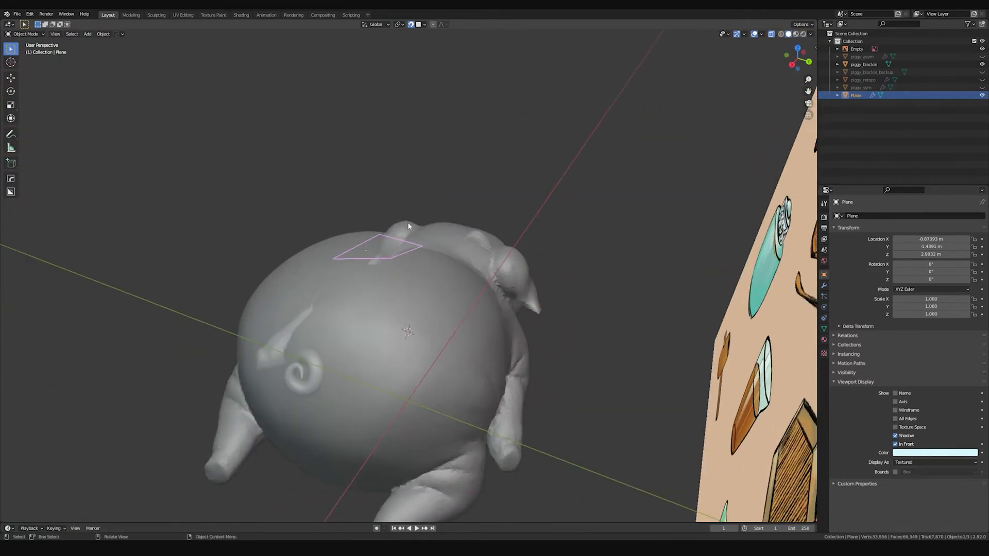
# Step: Turn off Backface Culling in the viewport shading and view the plane from behind the pig
pyautogui.moveTo(464, 212); pyautogui.dragTo(406, 249, button='middle')
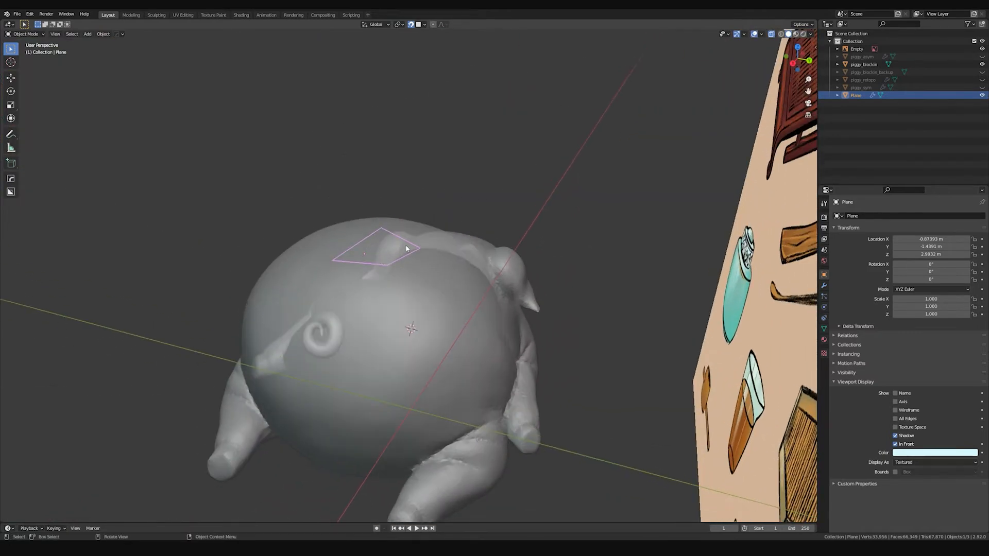
pyautogui.click(762, 34)
pyautogui.click(810, 35)
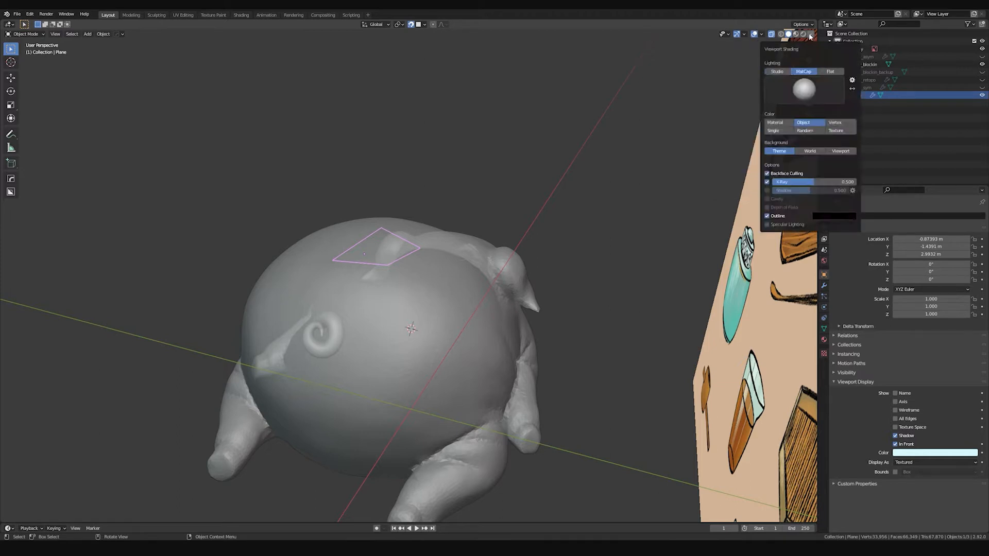
pyautogui.click(767, 173)
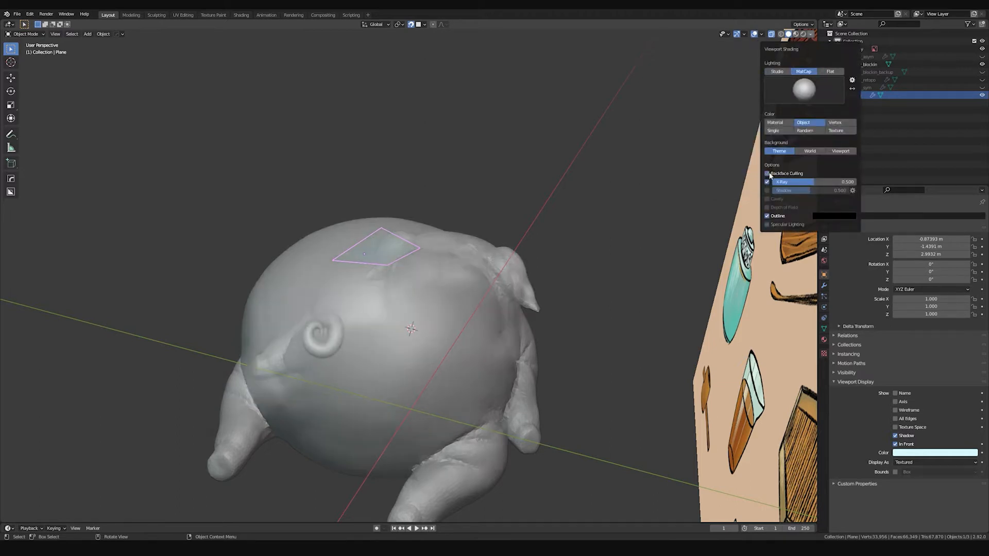
pyautogui.moveTo(558, 178)
pyautogui.mouseDown(button='middle')
pyautogui.moveTo(505, 168)
pyautogui.moveTo(523, 180)
pyautogui.moveTo(452, 205)
pyautogui.moveTo(541, 247)
pyautogui.mouseUp(button='middle')
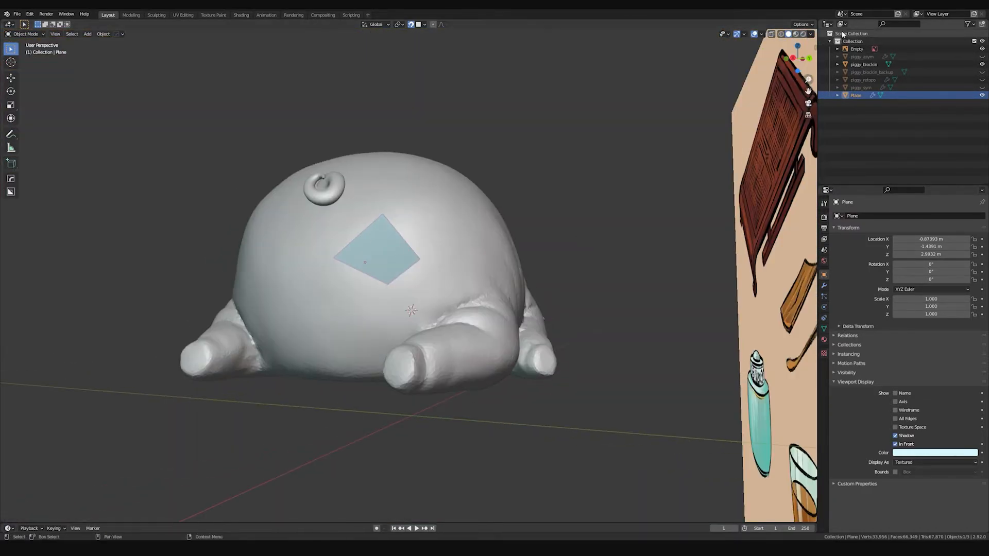
# Step: Turn Backface Culling back on in the viewport shading
pyautogui.click(810, 34)
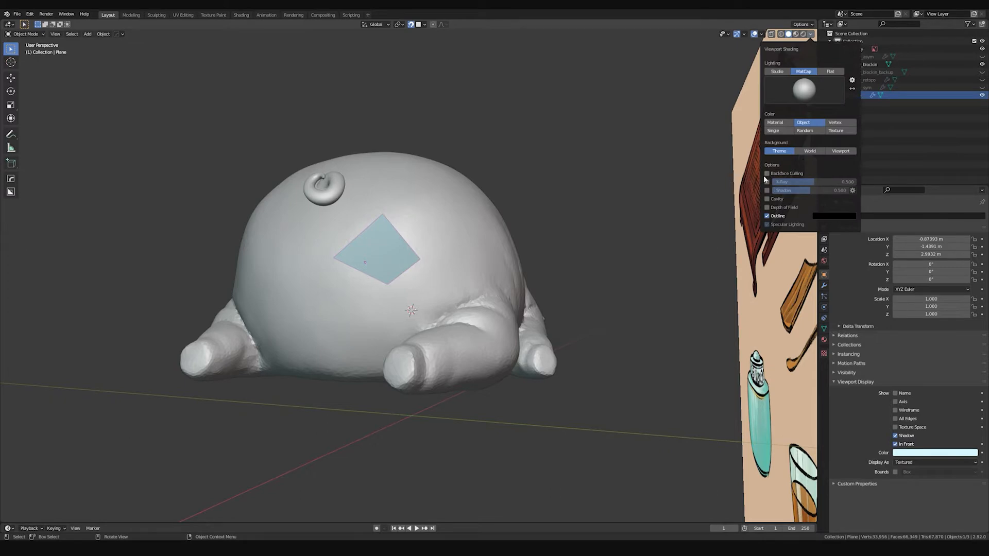
pyautogui.click(811, 33)
pyautogui.click(767, 174)
pyautogui.moveTo(463, 278)
pyautogui.mouseDown(button='middle')
pyautogui.moveTo(371, 268)
pyautogui.moveTo(405, 262)
pyautogui.mouseUp(button='middle')
# Step: Set the plane's origin to the 3D cursor on the pig's centre line
pyautogui.moveTo(484, 231); pyautogui.dragTo(695, 252, button='middle')
pyautogui.moveTo(781, 290); pyautogui.dragTo(615, 270, button='middle')
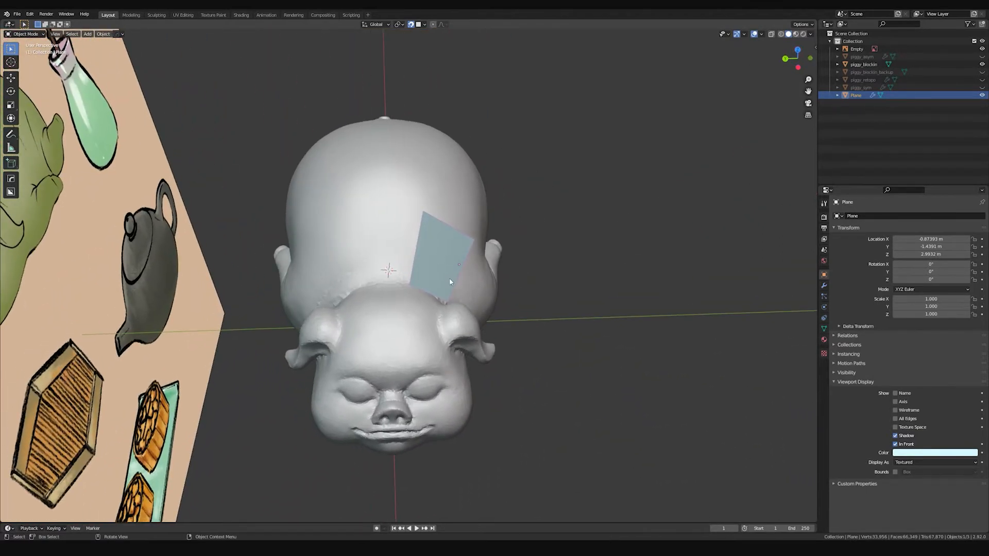
pyautogui.press('q')
pyautogui.moveTo(451, 274)
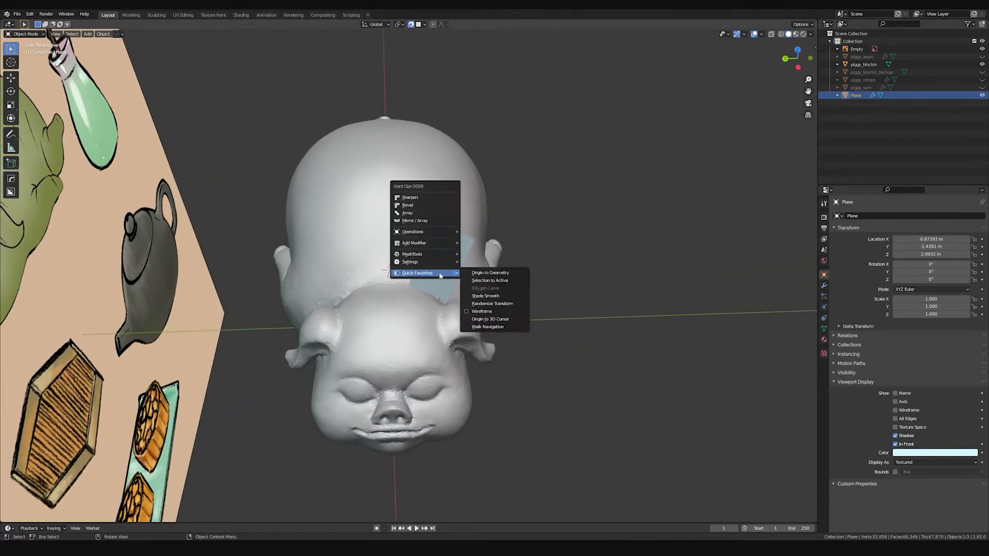
pyautogui.click(489, 319)
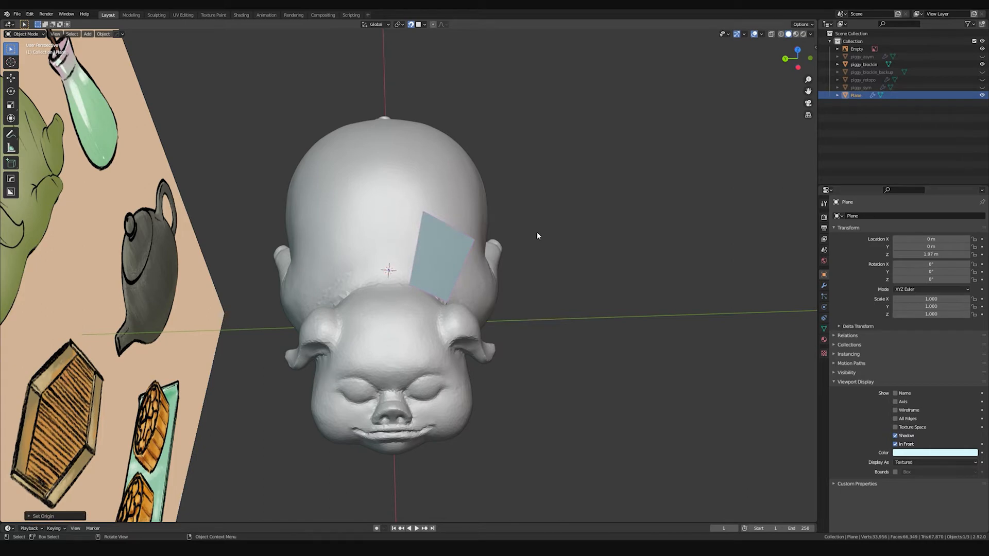
# Step: Add a Mirror modifier to the plane and mirror it across the Y axis only
pyautogui.click(824, 286)
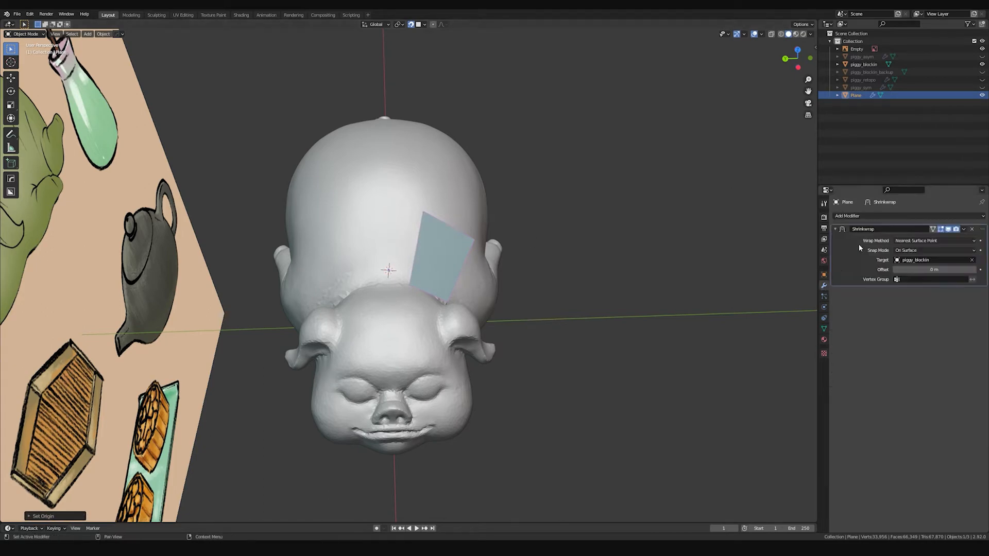
pyautogui.click(855, 216)
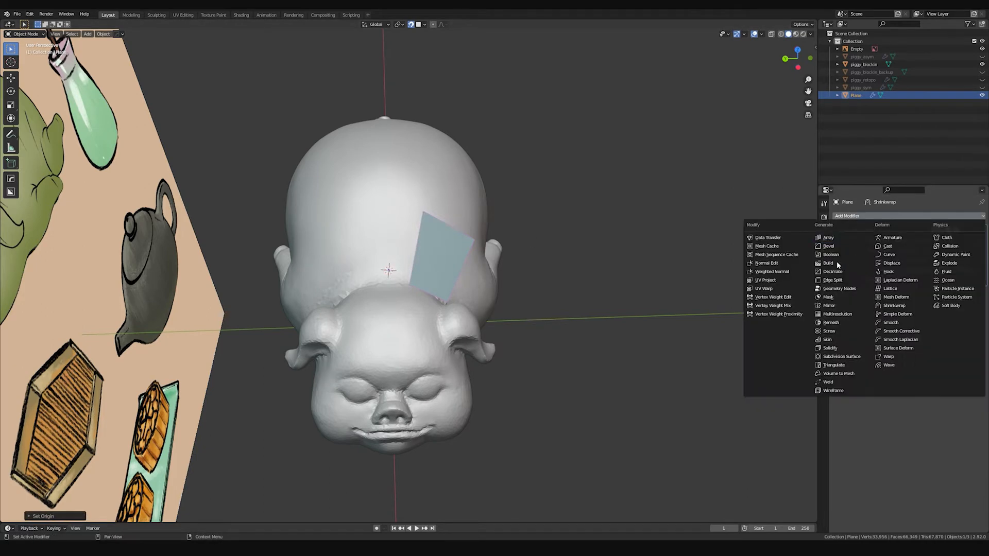
pyautogui.click(835, 307)
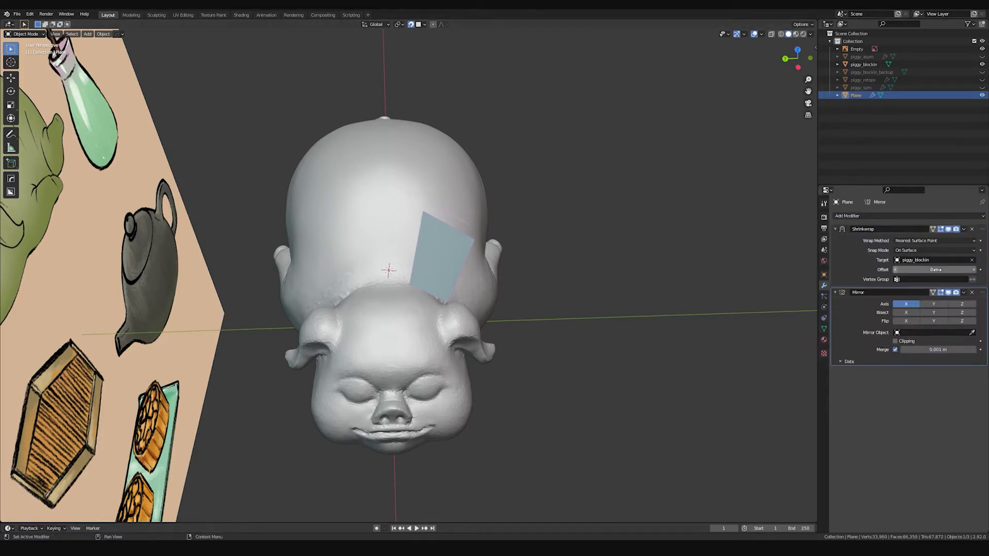
pyautogui.click(933, 304)
pyautogui.click(907, 304)
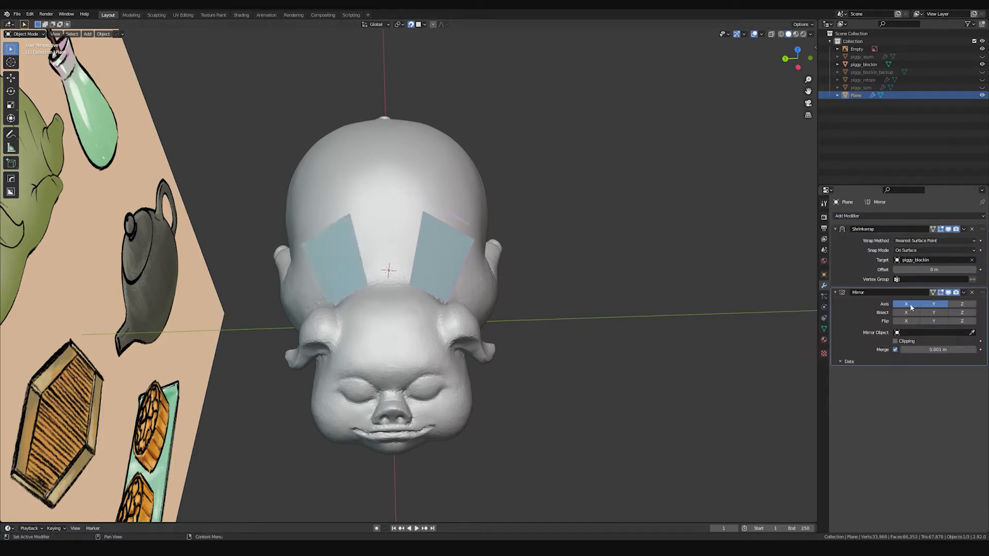
pyautogui.moveTo(796, 317); pyautogui.dragTo(404, 244, button='middle')
pyautogui.moveTo(605, 321); pyautogui.dragTo(423, 284, button='middle')
pyautogui.scroll(3, 438, 320)
pyautogui.moveTo(464, 378); pyautogui.dragTo(475, 372, button='middle')
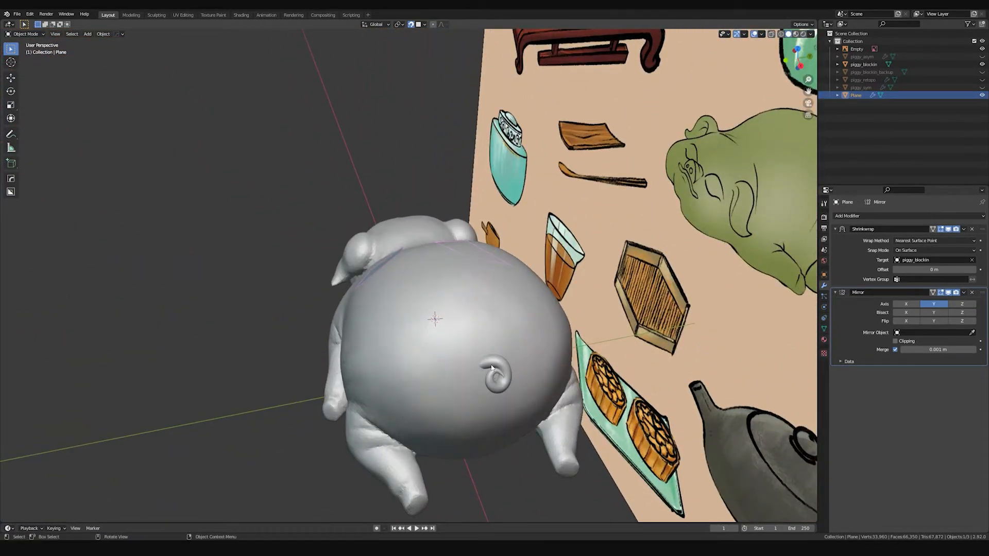
# Step: Extrude the plane's rear edge along the pig's flank toward the rump and reposition the two new corner vertices
pyautogui.moveTo(385, 342); pyautogui.dragTo(477, 322, button='middle')
pyautogui.press('Tab')
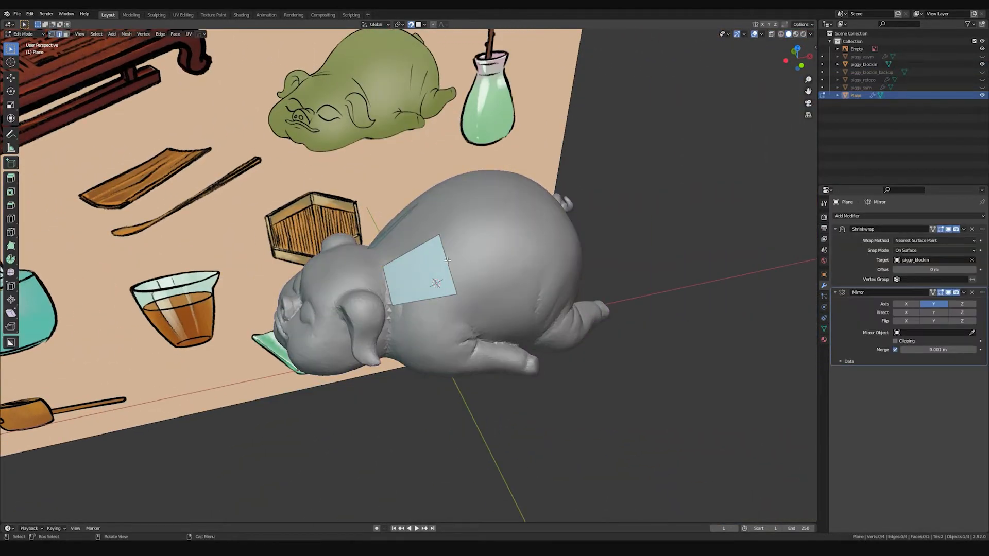
pyautogui.press('e')
pyautogui.click(487, 214)
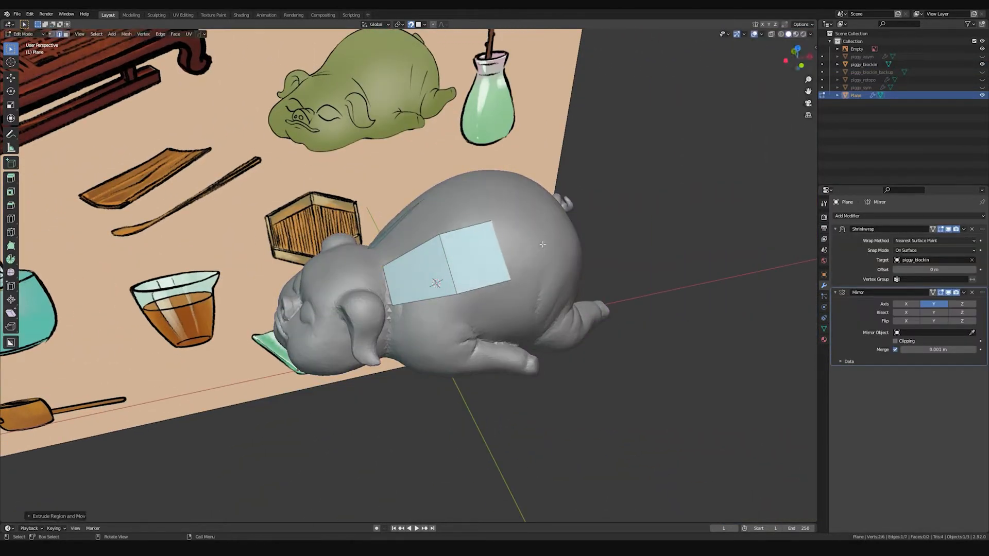
pyautogui.press('g')
pyautogui.click(500, 223)
pyautogui.click(511, 279)
pyautogui.press('g')
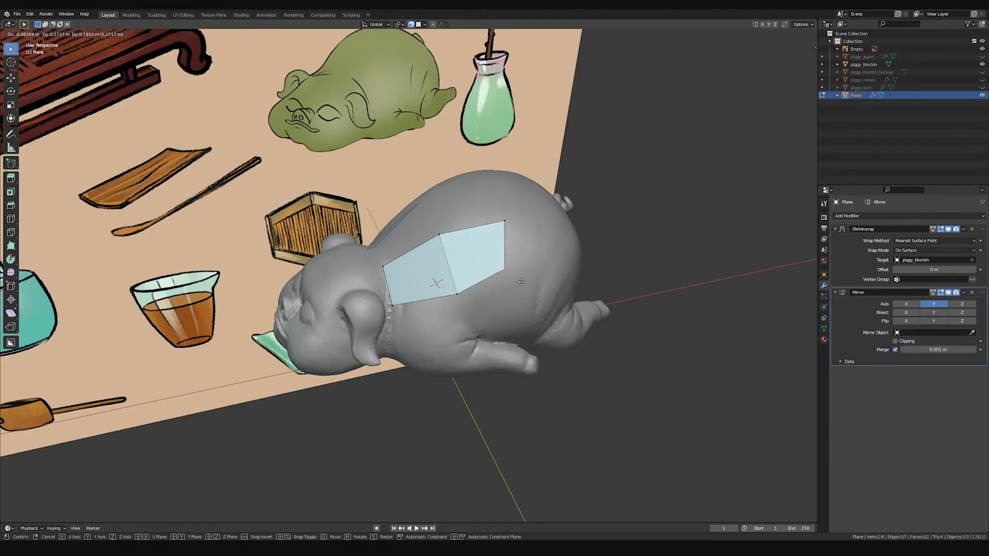
pyautogui.click(515, 283)
# Step: Extrude the strip's rearmost edge toward the hind leg and reposition its upper corner vertex on the rump
pyautogui.moveTo(515, 283); pyautogui.dragTo(419, 258, button='middle')
pyautogui.press('2')
pyautogui.press('e')
pyautogui.click(510, 326)
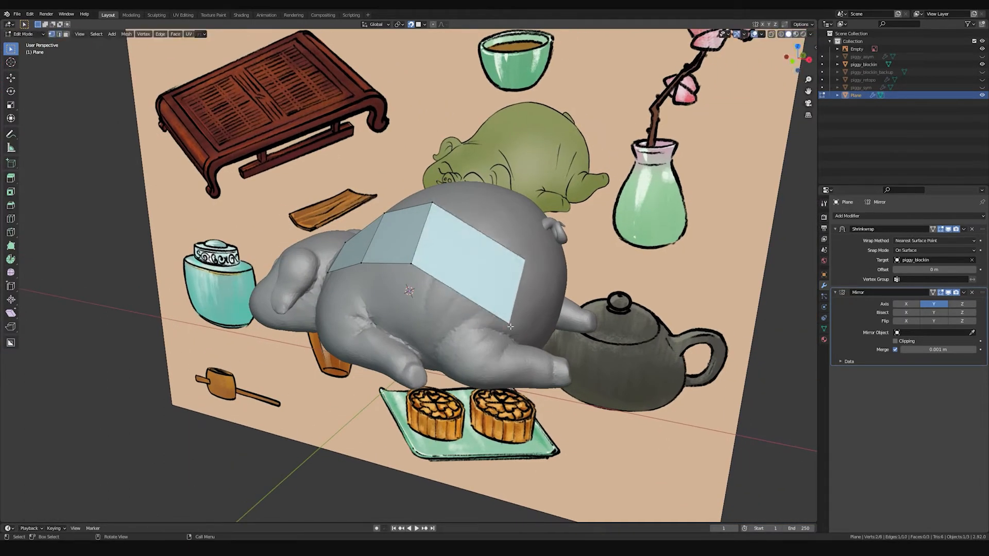
pyautogui.moveTo(508, 322); pyautogui.dragTo(498, 263, button='middle')
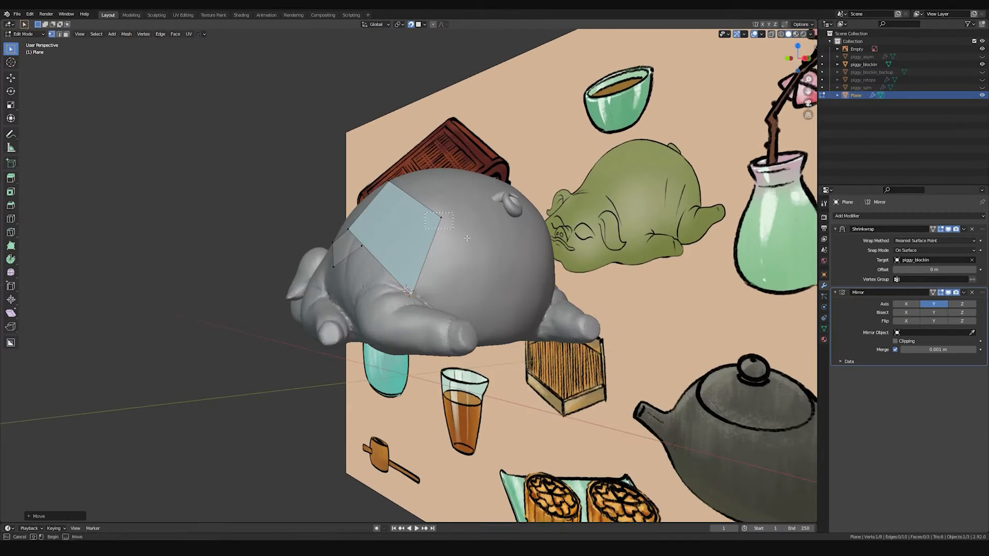
pyautogui.moveTo(467, 238); pyautogui.dragTo(469, 240)
pyautogui.press('g')
pyautogui.click(525, 289)
# Step: Add a loop cut across the long rear face of the strip and move an upper-edge vertex to even out the faces
pyautogui.moveTo(414, 224); pyautogui.dragTo(450, 286, button='middle')
pyautogui.hotkey('ctrl', 'r')
pyautogui.click(477, 236)
pyautogui.click(477, 236)
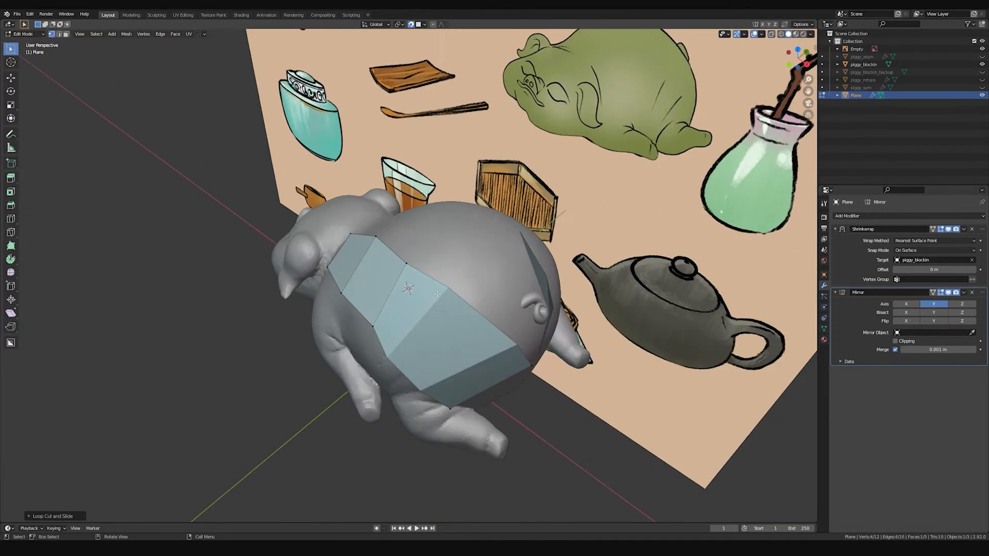
pyautogui.hotkey('alt', 'z')
pyautogui.hotkey('alt', 'z')
pyautogui.moveTo(445, 296); pyautogui.dragTo(511, 352)
pyautogui.press('g')
pyautogui.click(468, 305)
pyautogui.hotkey('alt', 'z')
pyautogui.hotkey('alt', 'z')
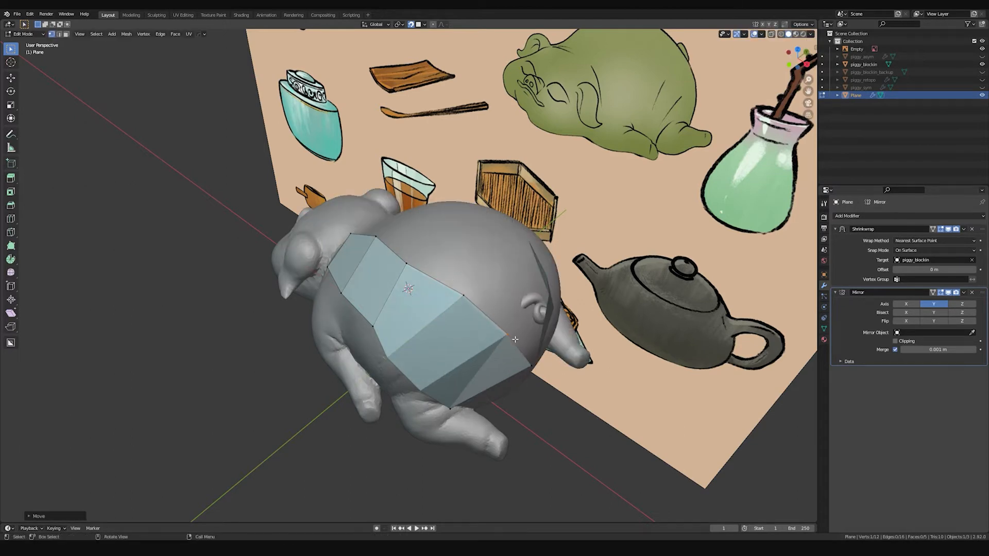
# Step: Reposition two vertices along the strip's upper edge to even out the faces over the rump
pyautogui.moveTo(511, 352); pyautogui.dragTo(479, 283, button='middle')
pyautogui.hotkey('alt', 'z')
pyautogui.click(480, 283)
pyautogui.hotkey('alt', 'z')
pyautogui.press('g')
pyautogui.click(490, 270)
pyautogui.click(510, 306)
pyautogui.press('g')
pyautogui.click(528, 304)
pyautogui.moveTo(528, 304); pyautogui.dragTo(431, 305, button='middle')
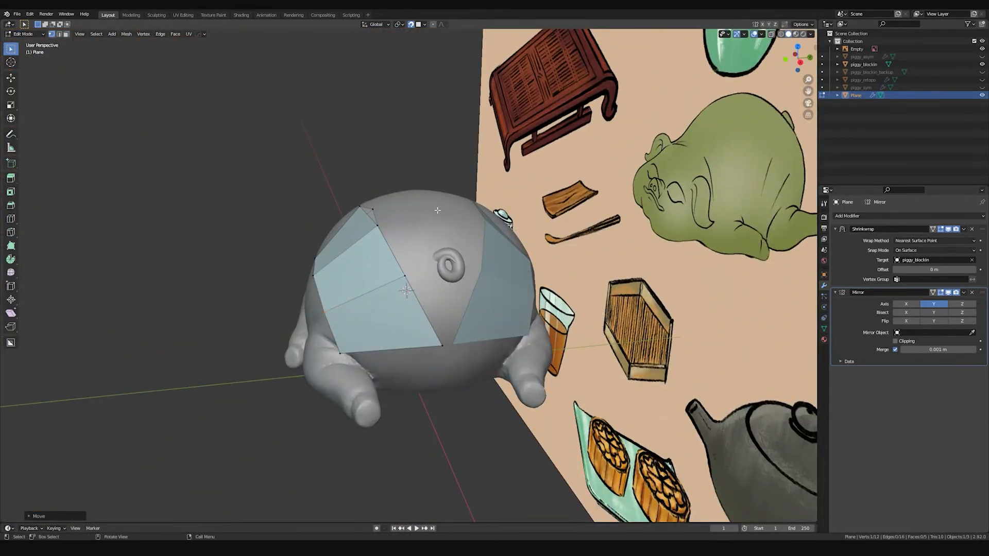
# Step: Return to Object Mode and delete the retopology plane from the scene
pyautogui.scroll(-4, 437, 214)
pyautogui.moveTo(412, 247); pyautogui.dragTo(489, 281, button='middle')
pyautogui.scroll(2, 478, 283)
pyautogui.press('Tab')
pyautogui.press('x')
pyautogui.click(490, 279)
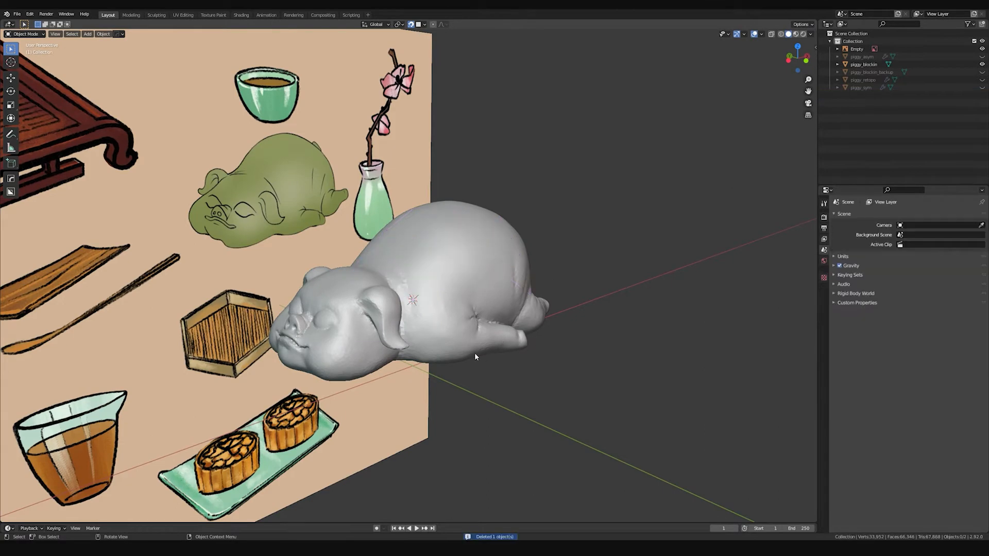
# Step: Examine the sculpted piggy_blockin mesh from the side, rear and front, including the neck, leg and ear creases
pyautogui.moveTo(483, 360); pyautogui.dragTo(464, 341, button='middle')
pyautogui.scroll(3, 448, 314)
pyautogui.moveTo(433, 288); pyautogui.dragTo(403, 236, button='middle')
pyautogui.moveTo(625, 273); pyautogui.dragTo(495, 316, button='middle')
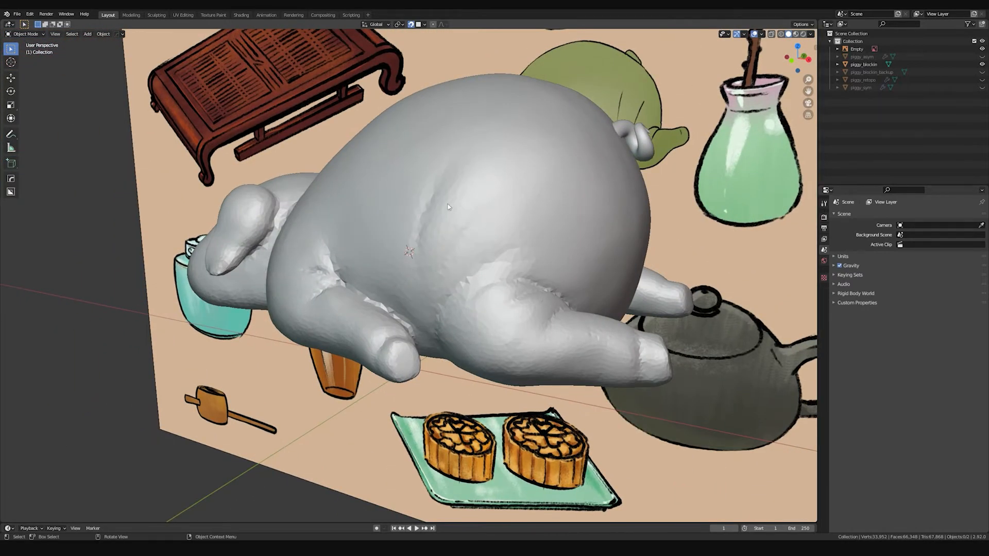
pyautogui.moveTo(435, 212); pyautogui.dragTo(450, 227, button='middle')
pyautogui.keyDown('shift'); pyautogui.moveTo(334, 256); pyautogui.dragTo(417, 295, button='middle'); pyautogui.keyUp('shift')
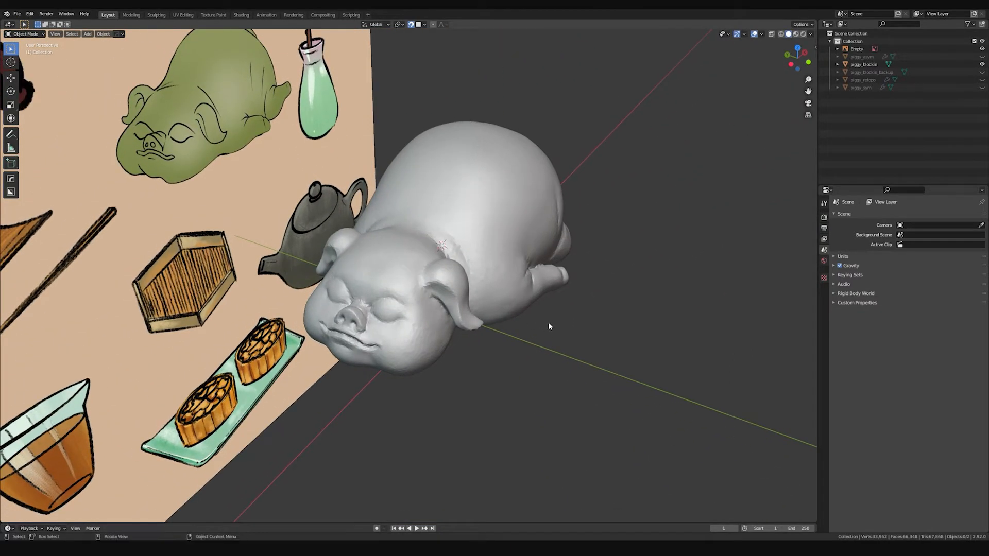
pyautogui.keyDown('ctrl'); pyautogui.moveTo(547, 323); pyautogui.dragTo(540, 289, button='middle'); pyautogui.keyUp('ctrl')
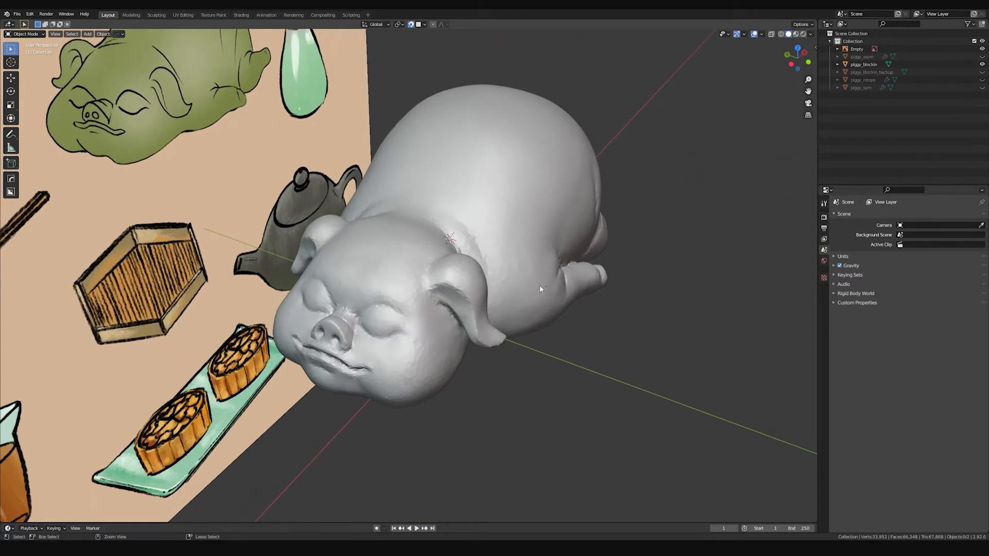
pyautogui.click(473, 198)
pyautogui.moveTo(578, 193); pyautogui.dragTo(636, 257, button='middle')
pyautogui.click(791, 281)
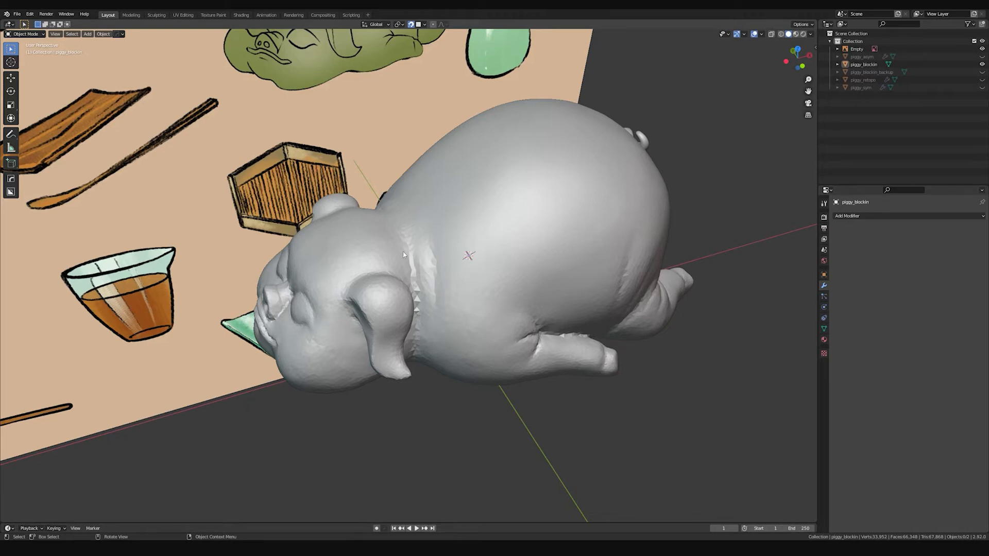
pyautogui.moveTo(538, 326); pyautogui.dragTo(575, 302, button='middle')
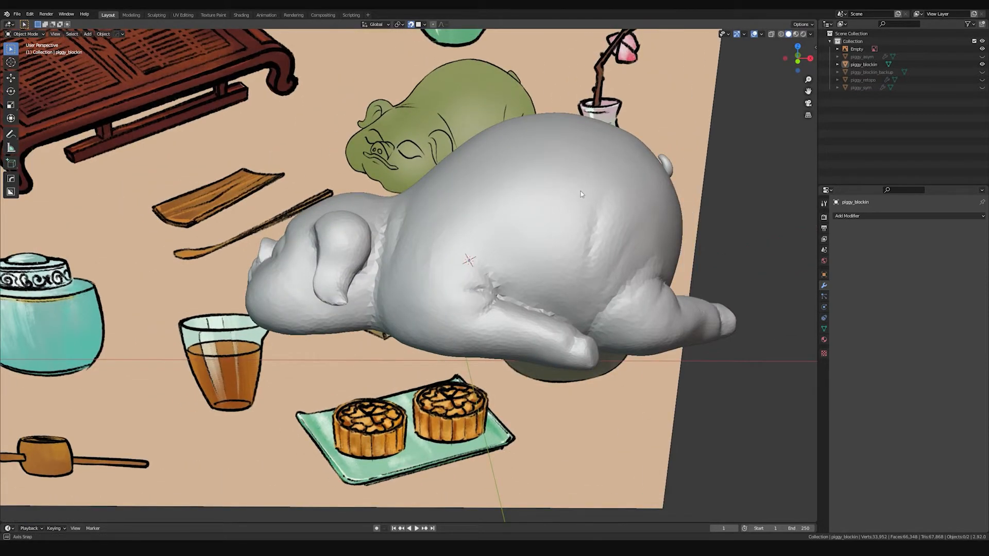
pyautogui.moveTo(580, 190); pyautogui.dragTo(557, 202, button='middle')
# Step: Show piggy_asym instead of piggy_blockin and inspect its retopologized wireframe in Edit Mode from several sides
pyautogui.click(982, 56)
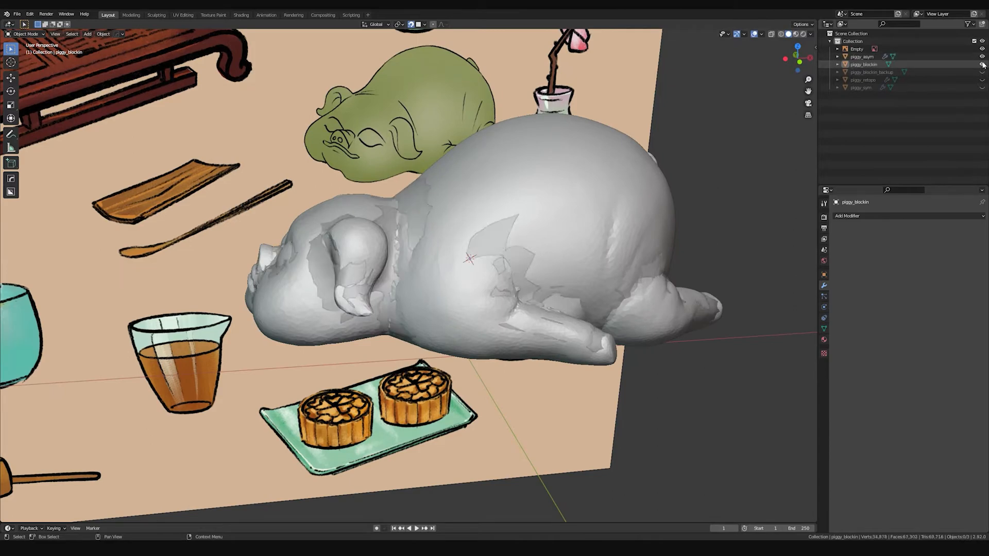
pyautogui.click(982, 63)
pyautogui.click(862, 56)
pyautogui.press('Tab')
pyautogui.moveTo(561, 268); pyautogui.dragTo(496, 348, button='middle')
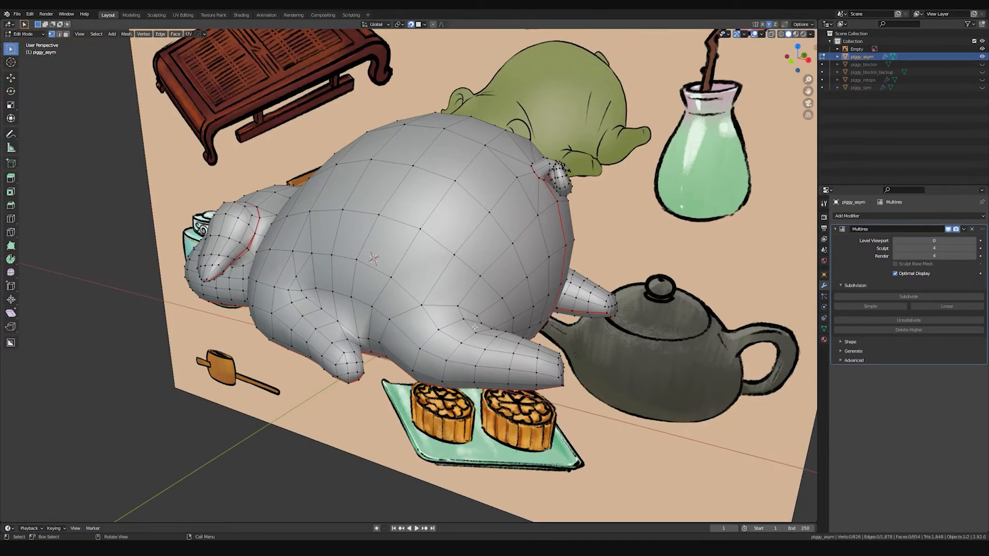
pyautogui.moveTo(379, 286); pyautogui.dragTo(319, 266, button='middle')
pyautogui.moveTo(260, 320); pyautogui.dragTo(369, 347, button='middle')
pyautogui.moveTo(381, 434); pyautogui.dragTo(386, 301, button='middle')
pyautogui.moveTo(410, 344); pyautogui.dragTo(480, 269, button='middle')
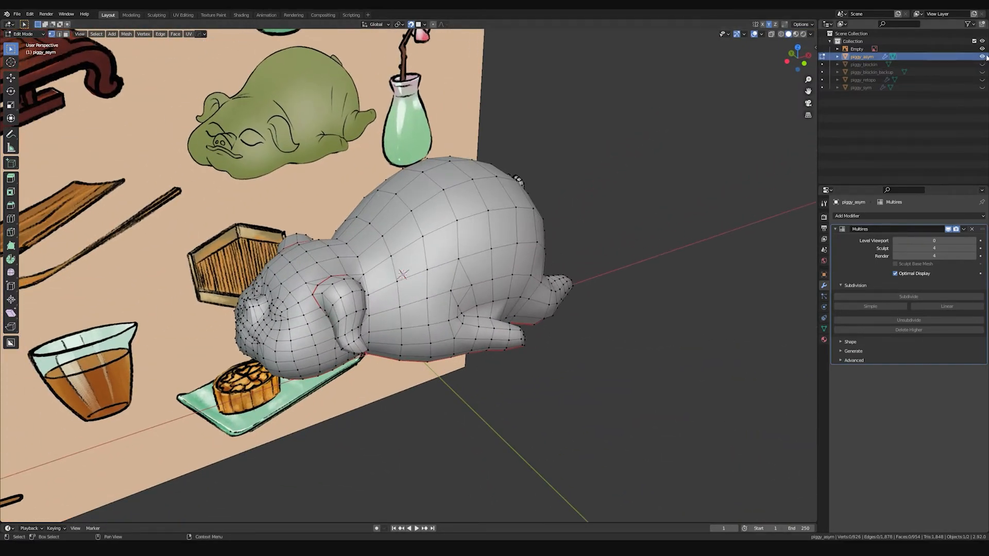
# Step: Leave Edit Mode and select the green piggy object with the Multires modifier
pyautogui.press('Tab')
pyautogui.click(589, 243)
pyautogui.moveTo(449, 258); pyautogui.dragTo(561, 274, button='middle')
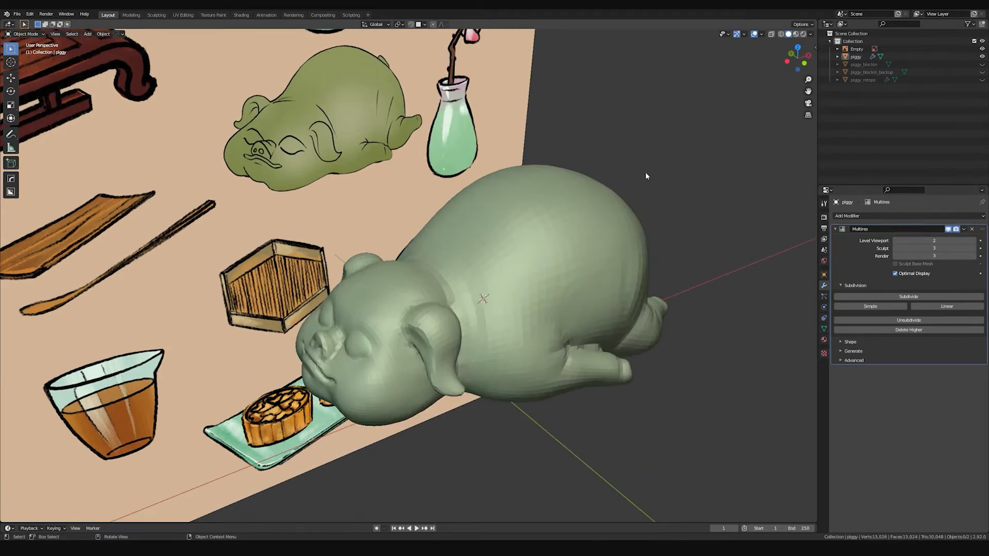
pyautogui.moveTo(587, 222); pyautogui.dragTo(510, 133, button='middle')
pyautogui.click(510, 133)
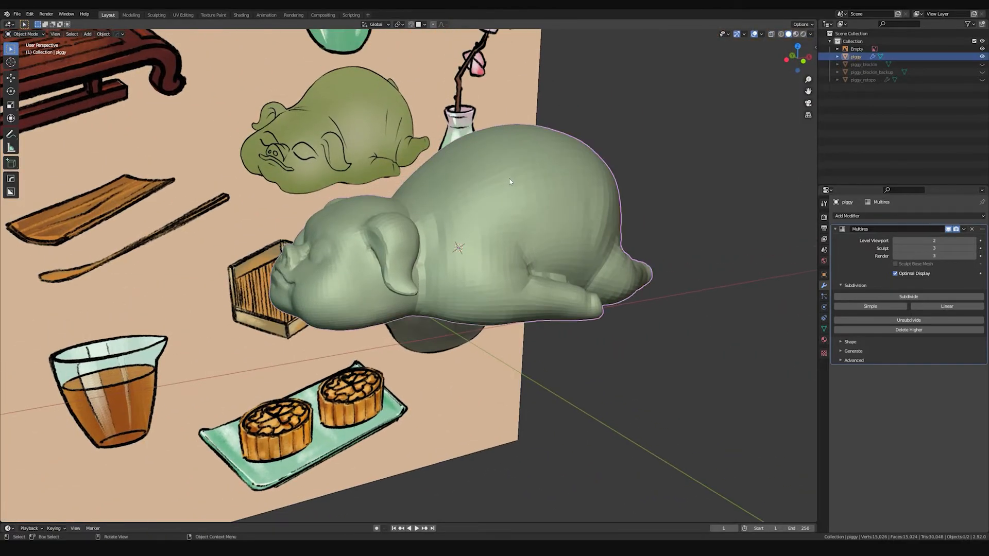
# Step: Switch the piggy to Sculpt Mode and set its Multires sculpt level to 2
pyautogui.click(873, 216)
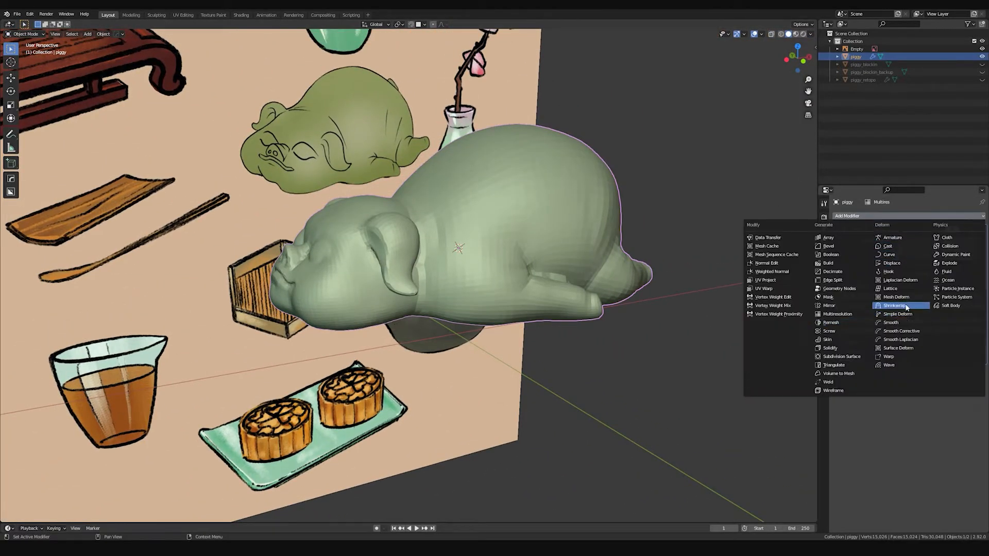
pyautogui.click(636, 150)
pyautogui.moveTo(486, 204)
pyautogui.mouseDown(button='middle')
pyautogui.moveTo(478, 252)
pyautogui.moveTo(476, 194)
pyautogui.mouseUp(button='middle')
pyautogui.click(488, 222)
pyautogui.hotkey('ctrl', 'Tab')
pyautogui.click(479, 236)
pyautogui.moveTo(479, 236)
pyautogui.mouseDown(button='middle')
pyautogui.moveTo(494, 192)
pyautogui.moveTo(490, 214)
pyautogui.mouseUp(button='middle')
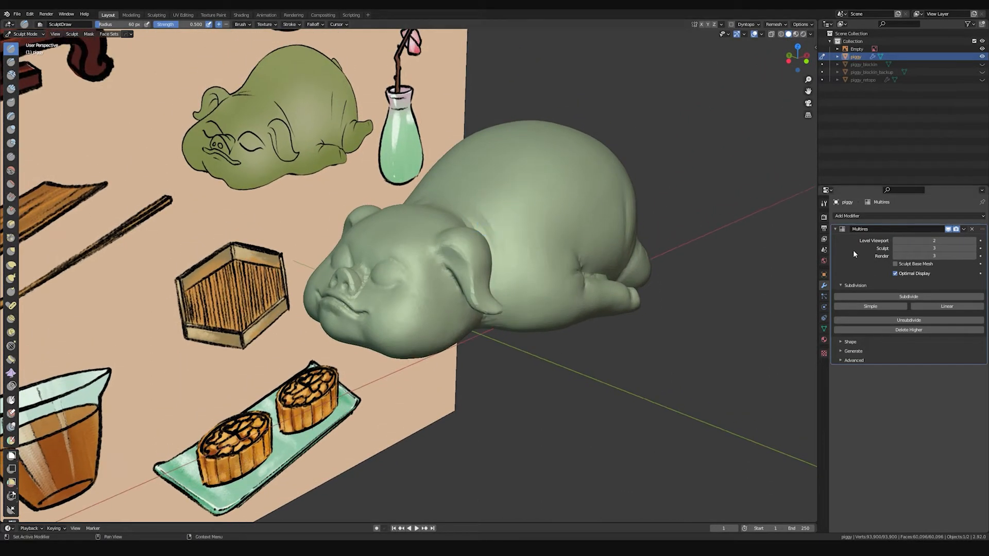
pyautogui.click(895, 249)
# Step: Choose the Pinch/Magnify brush with a 19 px radius and show the brush settings in the sidebar instead of the toolbar
pyautogui.press('p')
pyautogui.press('f')
pyautogui.click(463, 255)
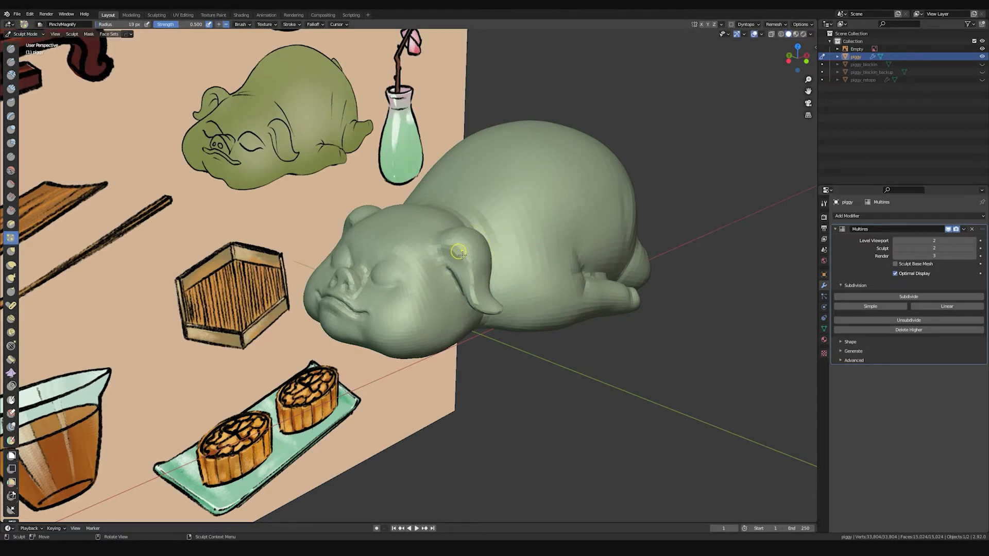
pyautogui.press('n')
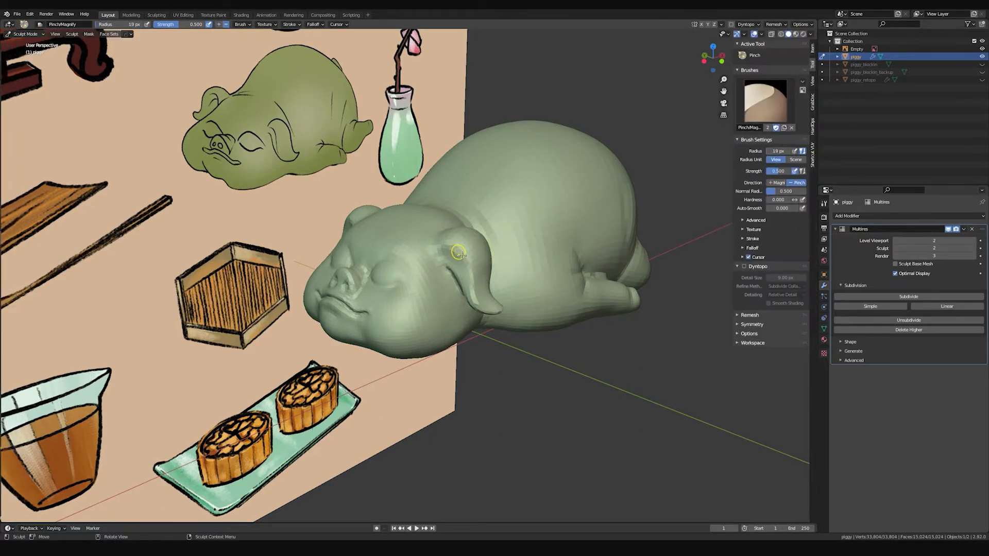
pyautogui.press('t')
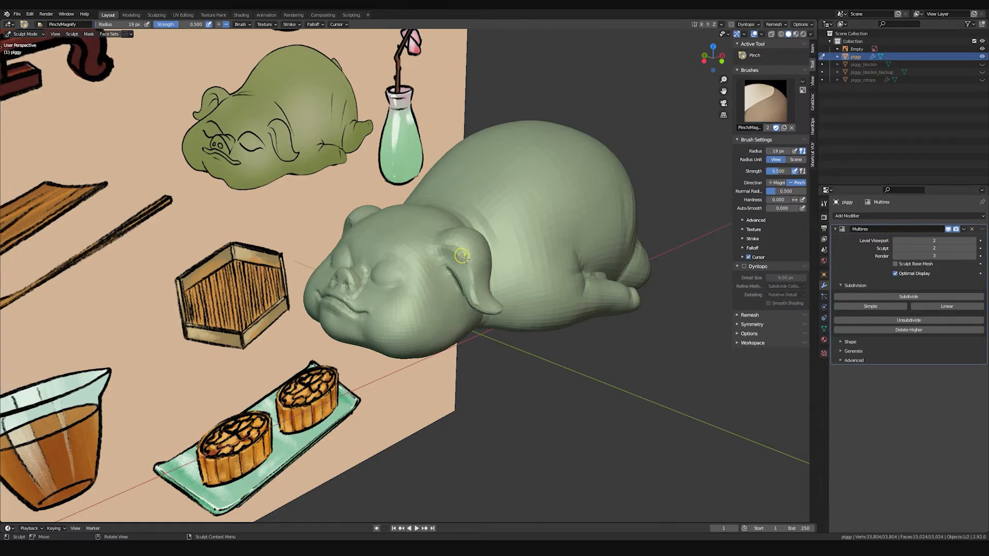
# Step: Set the Pinch brush radius to 38 px and pinch the fold and rim near the base of the pig's ear
pyautogui.moveTo(494, 251)
pyautogui.mouseDown(button='middle')
pyautogui.moveTo(488, 260)
pyautogui.moveTo(483, 247)
pyautogui.mouseUp(button='middle')
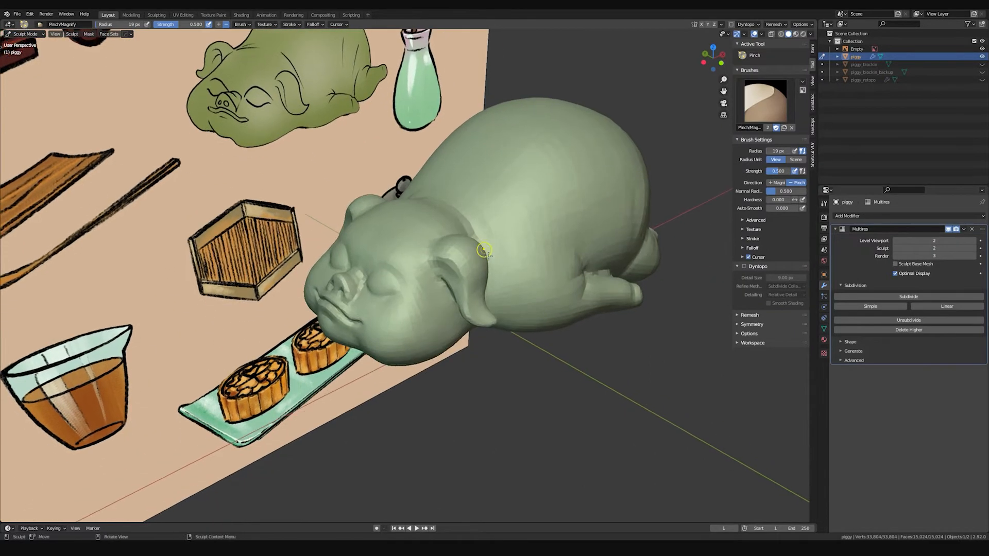
pyautogui.scroll(2, 477, 249)
pyautogui.press('f')
pyautogui.click(472, 254)
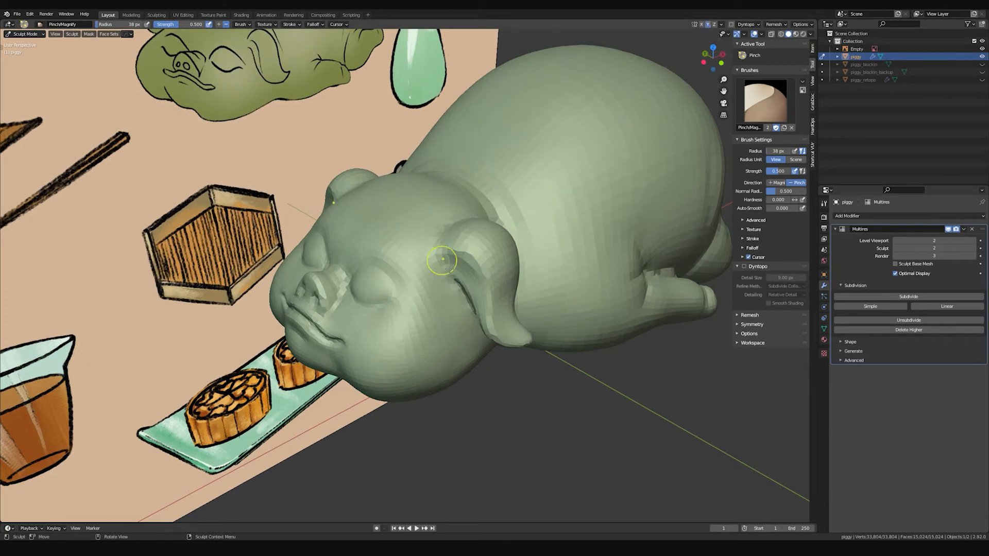
pyautogui.moveTo(450, 254); pyautogui.dragTo(476, 276)
pyautogui.moveTo(477, 278); pyautogui.dragTo(481, 291)
pyautogui.moveTo(483, 291); pyautogui.dragTo(491, 244, button='middle')
pyautogui.moveTo(482, 221); pyautogui.dragTo(492, 243)
pyautogui.moveTo(492, 244)
pyautogui.mouseDown()
pyautogui.moveTo(507, 293)
pyautogui.moveTo(499, 275)
pyautogui.mouseUp()
pyautogui.moveTo(499, 251); pyautogui.dragTo(512, 226, button='middle')
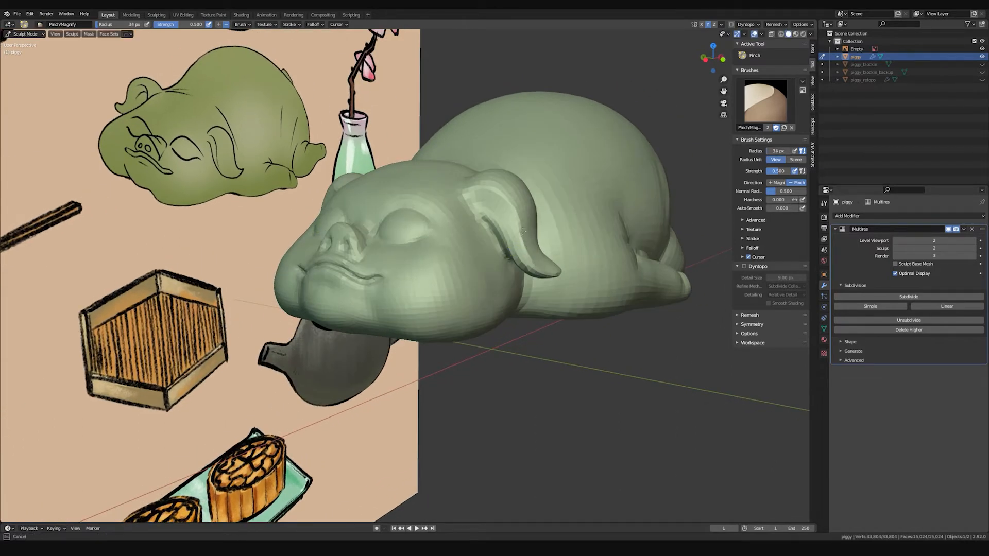
# Step: Reduce the Pinch brush radius to 30 px and pinch the ear's edge from its base down toward the tip
pyautogui.moveTo(521, 243); pyautogui.dragTo(503, 210, button='middle')
pyautogui.press('f')
pyautogui.click(503, 211)
pyautogui.moveTo(502, 211); pyautogui.dragTo(523, 233)
pyautogui.press('f')
pyautogui.click(521, 229)
pyautogui.moveTo(524, 227); pyautogui.dragTo(528, 194, button='middle')
pyautogui.moveTo(525, 193); pyautogui.dragTo(557, 220)
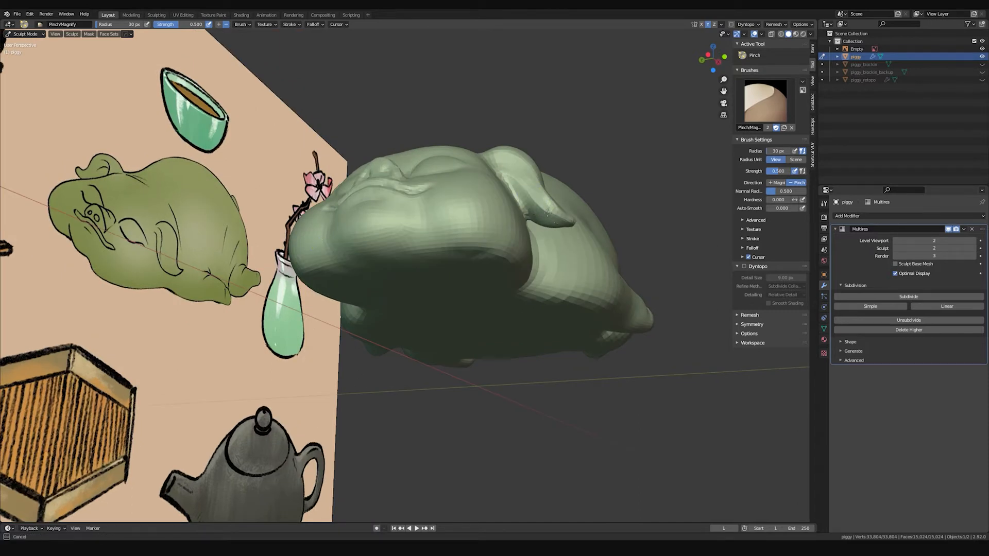
# Step: Pinch the ear's front rim with further strokes between its base and lower tip, checking the shape from several angles
pyautogui.moveTo(523, 193)
pyautogui.mouseDown(button='middle')
pyautogui.moveTo(541, 227)
pyautogui.moveTo(500, 206)
pyautogui.mouseUp(button='middle')
pyautogui.moveTo(484, 187); pyautogui.dragTo(498, 230)
pyautogui.moveTo(498, 231); pyautogui.dragTo(521, 255)
pyautogui.moveTo(522, 256)
pyautogui.mouseDown()
pyautogui.moveTo(509, 250)
pyautogui.moveTo(510, 260)
pyautogui.moveTo(496, 216)
pyautogui.mouseUp()
pyautogui.moveTo(482, 194); pyautogui.dragTo(488, 238, button='middle')
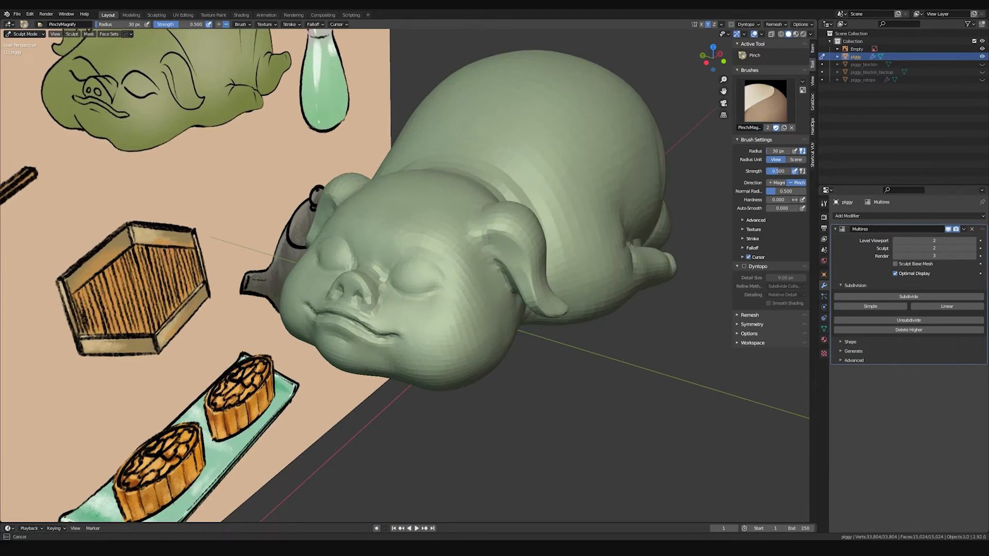
pyautogui.moveTo(373, 328)
pyautogui.mouseDown(button='middle')
pyautogui.moveTo(429, 232)
pyautogui.moveTo(364, 331)
pyautogui.moveTo(467, 274)
pyautogui.mouseUp(button='middle')
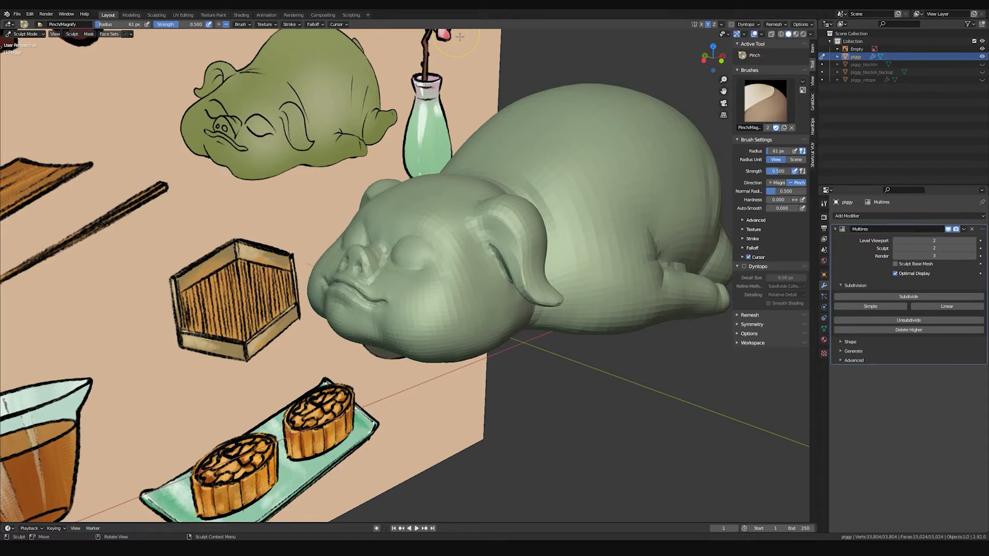
# Step: Switch to the Draw Sharp brush with a 33 px radius for sculpting the face
pyautogui.moveTo(437, 247); pyautogui.dragTo(449, 271, button='middle')
pyautogui.hotkey('shift', 'space')
pyautogui.press('1')
pyautogui.click(448, 268)
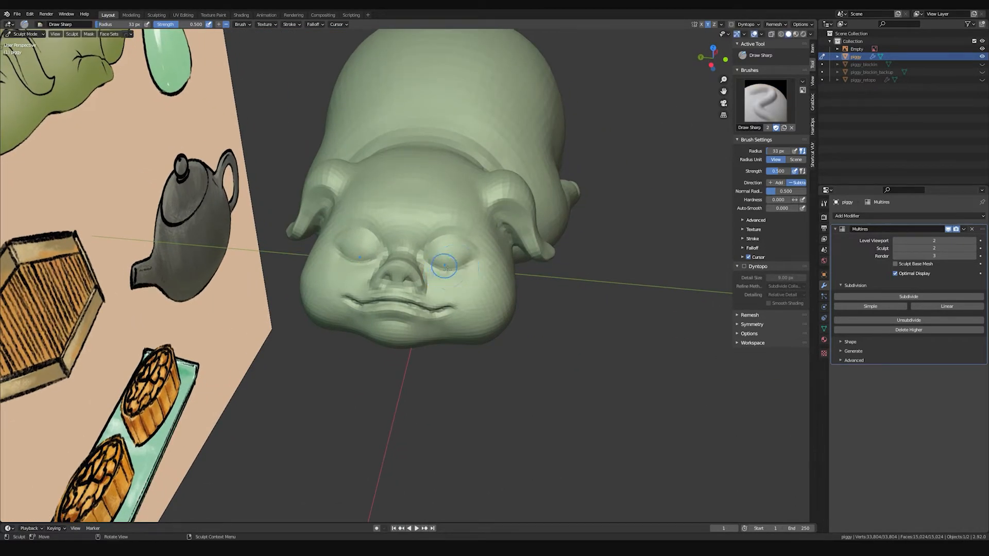
# Step: Start the Shortcut VUr key display and bring back the active tool's brush settings
pyautogui.click(813, 160)
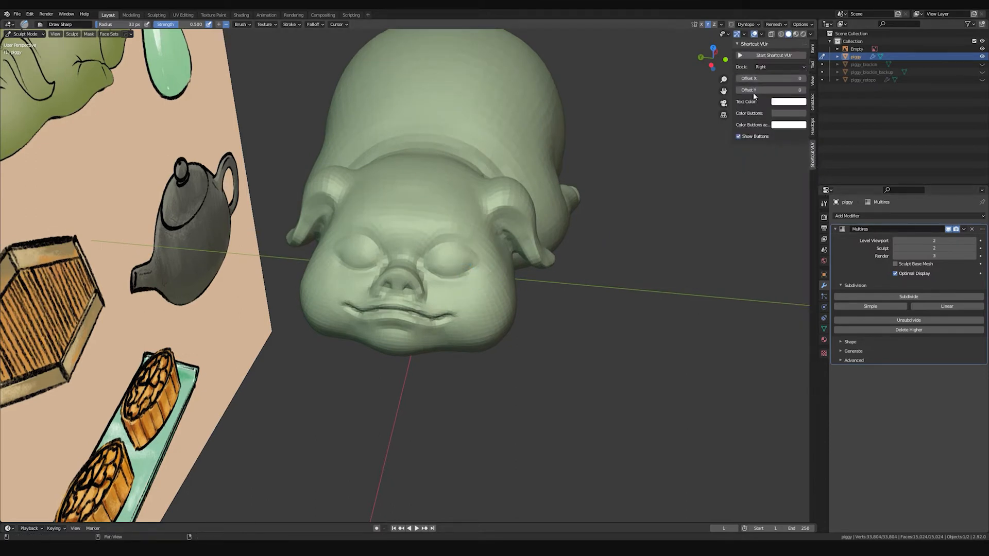
pyautogui.click(770, 55)
pyautogui.keyDown('shift'); pyautogui.moveTo(528, 265); pyautogui.dragTo(658, 188, button='middle'); pyautogui.keyUp('shift')
pyautogui.click(813, 65)
# Step: Set the Draw Sharp radius to 25 px and carve the crease around the closed eye from its inner corner to its outer corner
pyautogui.moveTo(485, 291)
pyautogui.mouseDown(button='middle')
pyautogui.moveTo(465, 283)
pyautogui.moveTo(479, 253)
pyautogui.moveTo(493, 269)
pyautogui.mouseUp(button='middle')
pyautogui.keyDown('shift'); pyautogui.moveTo(493, 269); pyautogui.dragTo(458, 278, button='middle'); pyautogui.keyUp('shift')
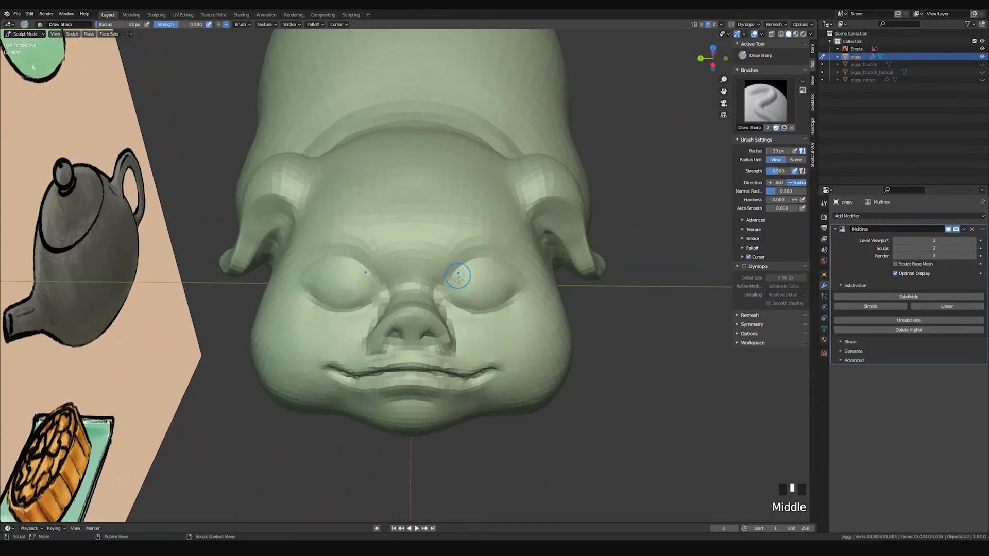
pyautogui.moveTo(451, 288); pyautogui.dragTo(484, 260)
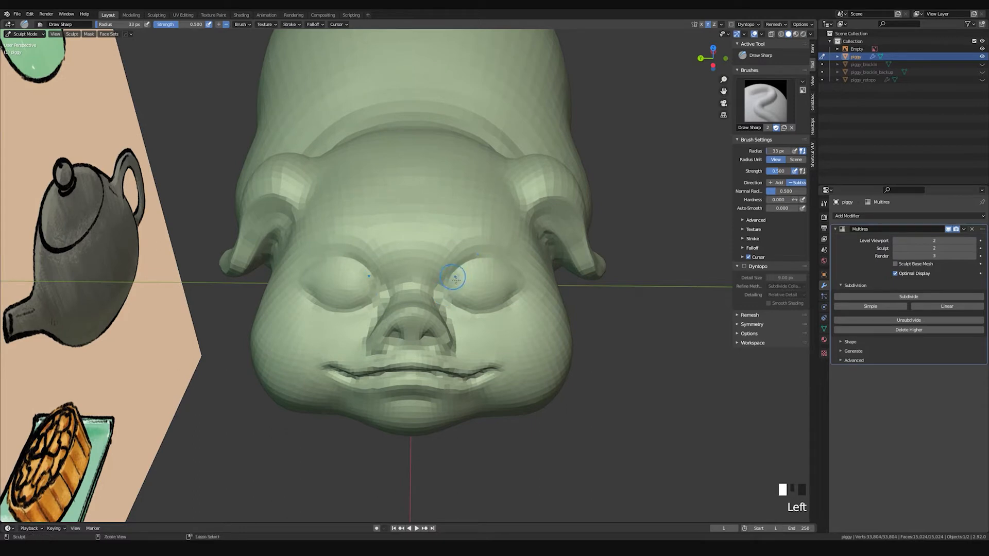
pyautogui.press('f')
pyautogui.click(466, 264)
pyautogui.moveTo(470, 261); pyautogui.dragTo(480, 254)
pyautogui.moveTo(481, 251); pyautogui.dragTo(500, 255)
pyautogui.click(463, 271)
pyautogui.moveTo(463, 271); pyautogui.dragTo(439, 269, button='middle')
pyautogui.click(442, 314)
pyautogui.click(426, 289)
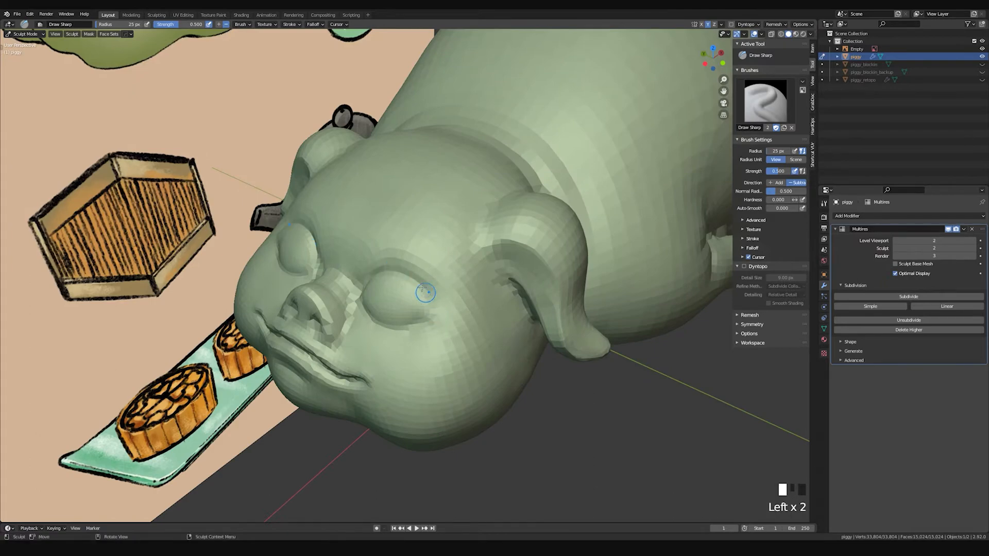
pyautogui.click(433, 311)
pyautogui.moveTo(433, 311)
pyautogui.mouseDown(button='middle')
pyautogui.moveTo(459, 272)
pyautogui.moveTo(440, 292)
pyautogui.mouseUp(button='middle')
pyautogui.click(430, 296)
pyautogui.click(434, 299)
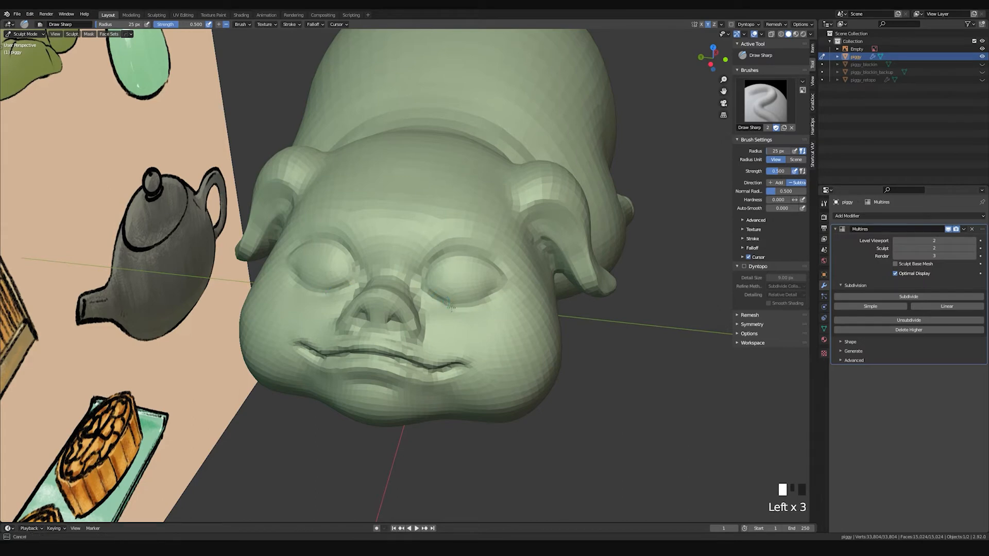
pyautogui.hotkey('ctrl', 'z')
pyautogui.hotkey('ctrl', 'z')
pyautogui.hotkey('ctrl', 'z')
# Step: Carve the crease along the eye's lower edge and deepen it at the outer corner with Draw Sharp
pyautogui.click(453, 301)
pyautogui.moveTo(492, 300); pyautogui.dragTo(504, 298)
pyautogui.click(503, 290)
pyautogui.click(502, 291)
pyautogui.click(494, 294)
pyautogui.click(500, 289)
pyautogui.click(501, 290)
pyautogui.click(501, 290)
pyautogui.click(501, 290)
# Step: Raise the lid edge at the eye's outer corner with inverted strokes and smooth it
pyautogui.keyDown('ctrl'); pyautogui.click(509, 289); pyautogui.keyUp('ctrl')
pyautogui.keyDown('ctrl'); pyautogui.click(492, 274); pyautogui.keyUp('ctrl')
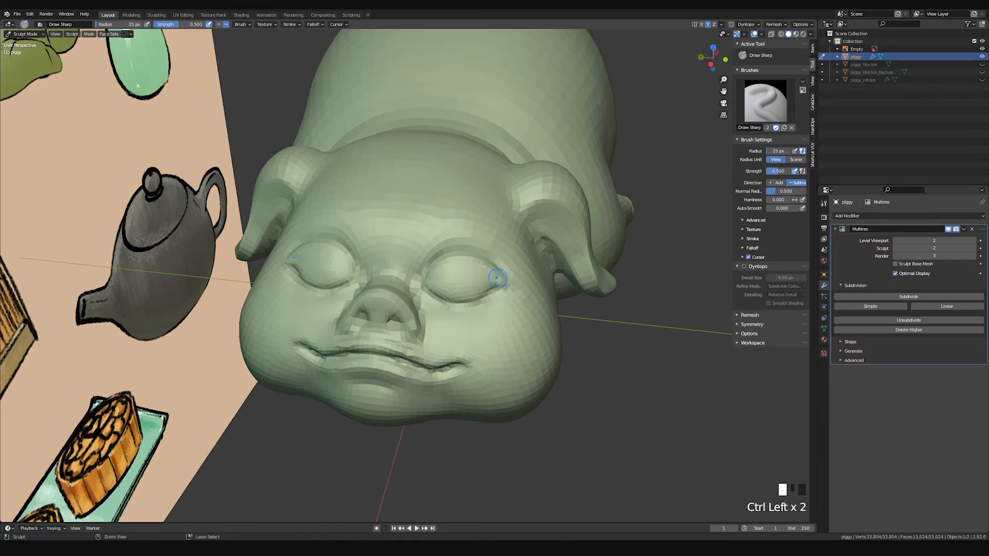
pyautogui.keyDown('shift'); pyautogui.click(496, 279); pyautogui.keyUp('shift')
pyautogui.keyDown('shift'); pyautogui.click(508, 282); pyautogui.keyUp('shift')
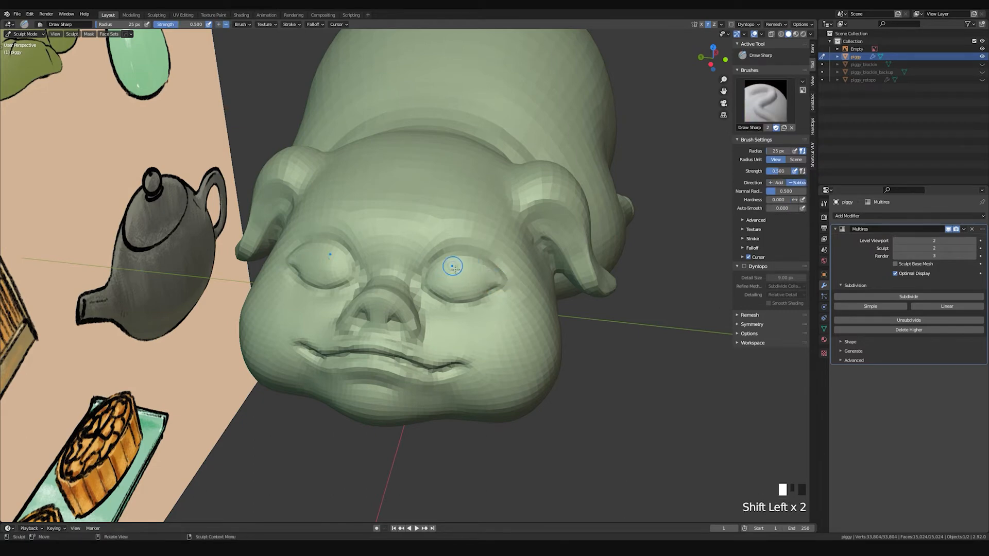
# Step: Switch to the Pinch brush with a 64 px radius and pinch the crease along the top of the eye
pyautogui.press('p')
pyautogui.press('f')
pyautogui.click(453, 262)
pyautogui.click(465, 254)
pyautogui.click(465, 254)
pyautogui.press('f')
pyautogui.click(472, 250)
pyautogui.click(473, 253)
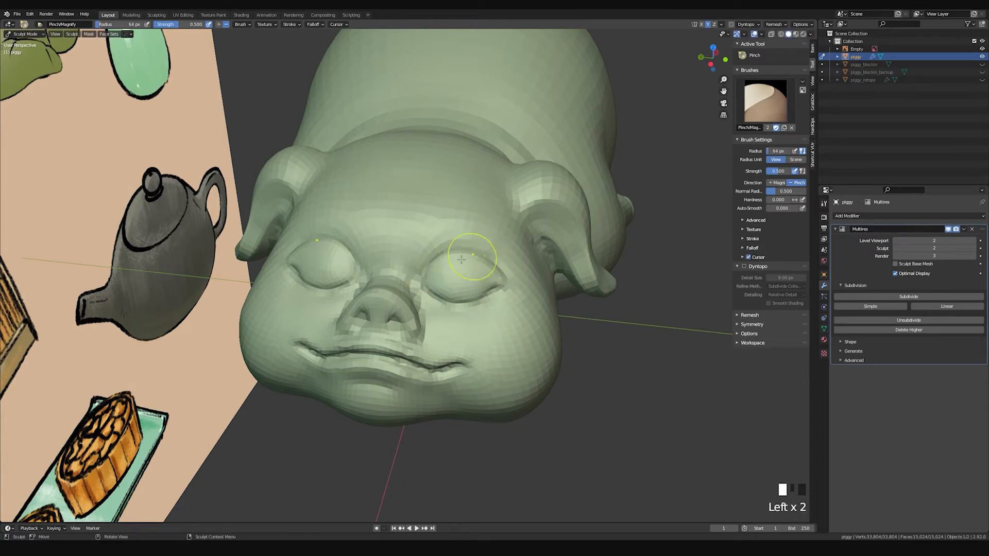
# Step: Reduce the Pinch radius to 42 px and tighten the upper lid crease toward the eye's outer side
pyautogui.moveTo(471, 257); pyautogui.dragTo(410, 257, button='middle')
pyautogui.press('f')
pyautogui.click(419, 261)
pyautogui.click(455, 287)
pyautogui.click(455, 288)
pyautogui.click(406, 238)
pyautogui.click(404, 239)
pyautogui.click(405, 240)
pyautogui.click(406, 242)
pyautogui.click(406, 242)
# Step: Switch to the Draw brush and build up the brow ridge over the eye toward the temple
pyautogui.moveTo(407, 246)
pyautogui.mouseDown(button='middle')
pyautogui.moveTo(520, 258)
pyautogui.moveTo(457, 263)
pyautogui.mouseUp(button='middle')
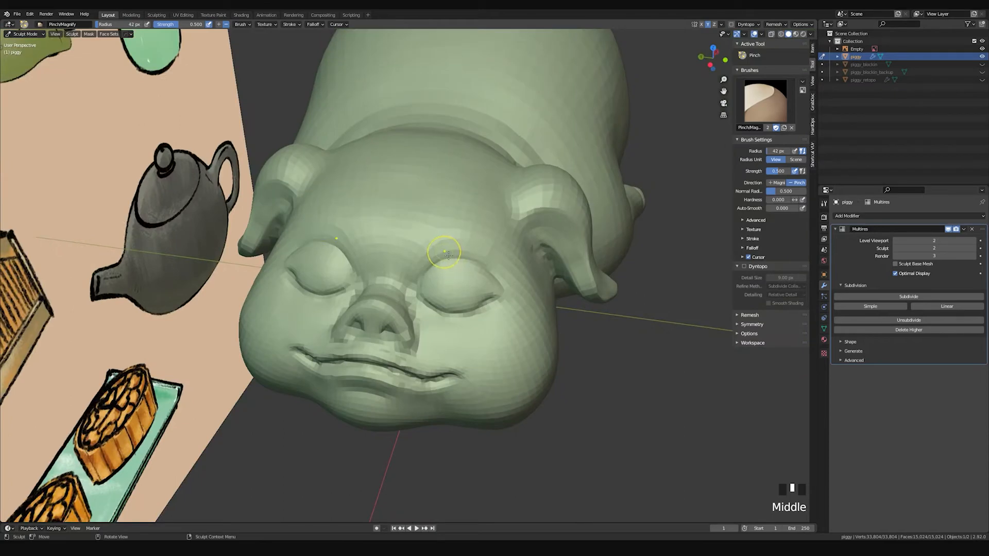
pyautogui.press('space')
pyautogui.click(436, 246)
pyautogui.hotkey('ctrl', 'z')
pyautogui.moveTo(436, 247)
pyautogui.mouseDown()
pyautogui.moveTo(486, 253)
pyautogui.moveTo(510, 276)
pyautogui.mouseUp()
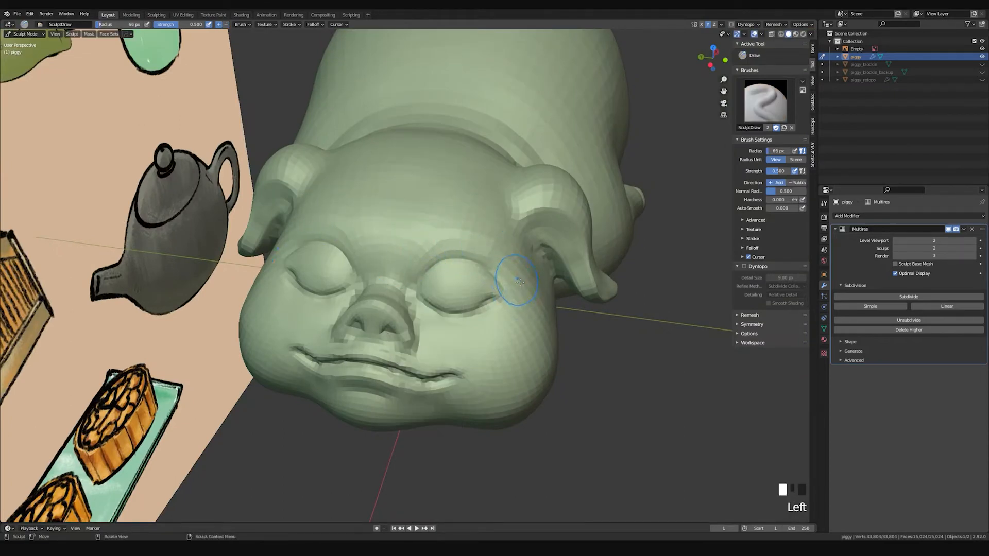
pyautogui.moveTo(511, 276)
pyautogui.mouseDown(button='middle')
pyautogui.moveTo(433, 254)
pyautogui.moveTo(435, 269)
pyautogui.mouseUp(button='middle')
pyautogui.click(451, 309)
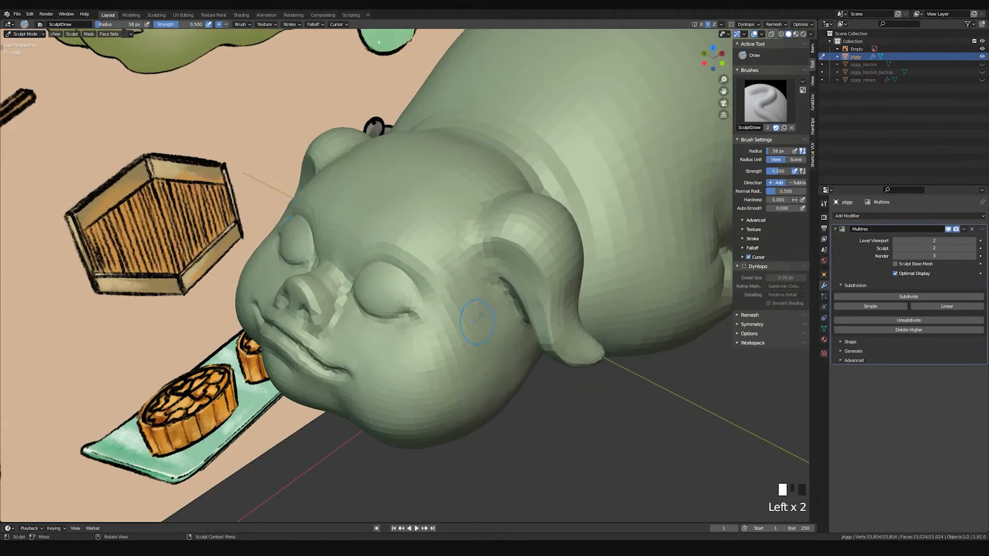
# Step: Smooth the outer brow, add more volume above the eye, and blend the new strokes
pyautogui.keyDown('shift'); pyautogui.click(449, 242); pyautogui.keyUp('shift')
pyautogui.keyDown('shift'); pyautogui.click(449, 242); pyautogui.keyUp('shift')
pyautogui.keyDown('shift'); pyautogui.click(449, 242); pyautogui.keyUp('shift')
pyautogui.moveTo(449, 242); pyautogui.dragTo(455, 284, button='middle')
pyautogui.click(441, 309)
pyautogui.moveTo(436, 281); pyautogui.dragTo(485, 270)
pyautogui.moveTo(501, 285); pyautogui.dragTo(489, 273, button='middle')
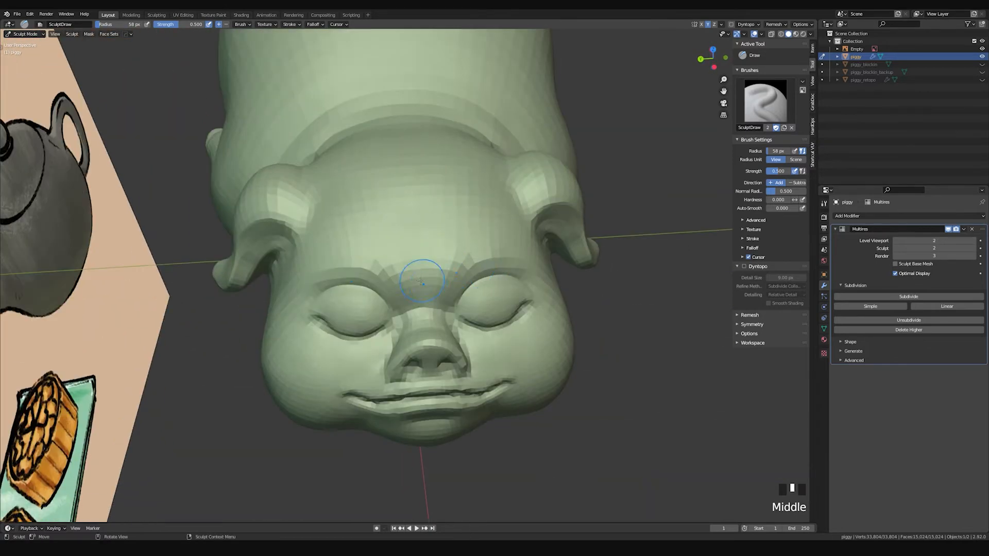
pyautogui.keyDown('shift'); pyautogui.moveTo(464, 255); pyautogui.dragTo(496, 273); pyautogui.keyUp('shift')
# Step: Set the Draw radius to 52 px and build up the area around the eye's inner corner, undoing the misplaced stroke
pyautogui.moveTo(489, 278)
pyautogui.mouseDown(button='middle')
pyautogui.moveTo(448, 262)
pyautogui.moveTo(424, 287)
pyautogui.mouseUp(button='middle')
pyautogui.press('f')
pyautogui.click(459, 270)
pyautogui.moveTo(425, 289); pyautogui.dragTo(447, 281)
pyautogui.press('f')
pyautogui.click(422, 286)
pyautogui.hotkey('ctrl', 'z')
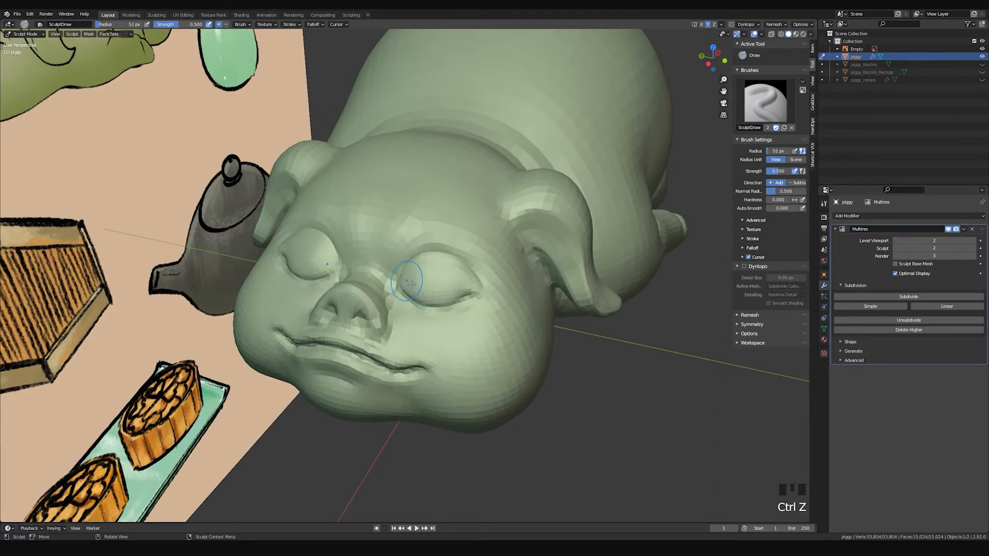
pyautogui.moveTo(425, 286); pyautogui.dragTo(435, 275)
# Step: Build up the closed eyelid with the Draw brush, undoing the first stroke and redoing it along the lower edge
pyautogui.moveTo(465, 266); pyautogui.dragTo(498, 316, button='middle')
pyautogui.moveTo(498, 315); pyautogui.dragTo(456, 330)
pyautogui.hotkey('ctrl', 'z')
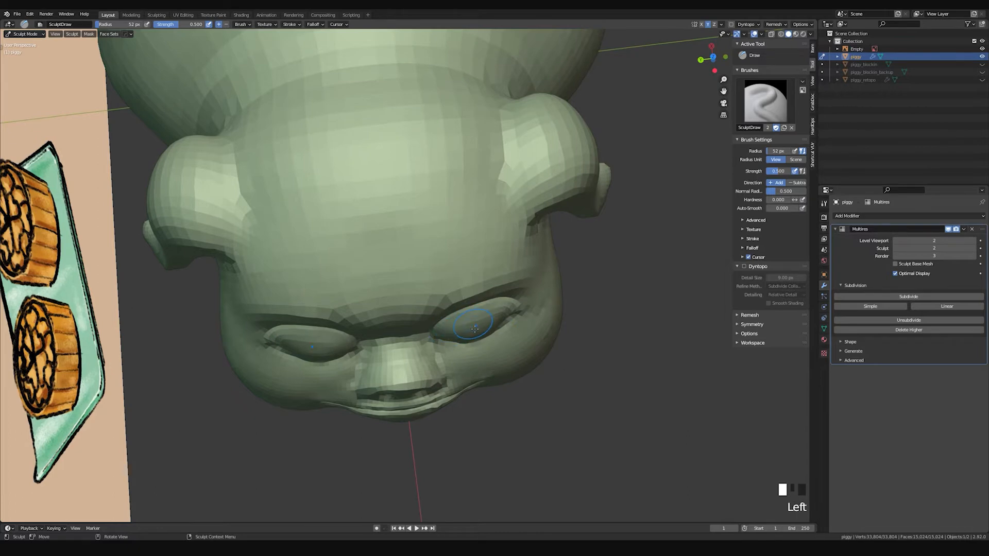
pyautogui.moveTo(457, 329); pyautogui.dragTo(473, 297, button='middle')
pyautogui.moveTo(474, 309); pyautogui.dragTo(482, 304)
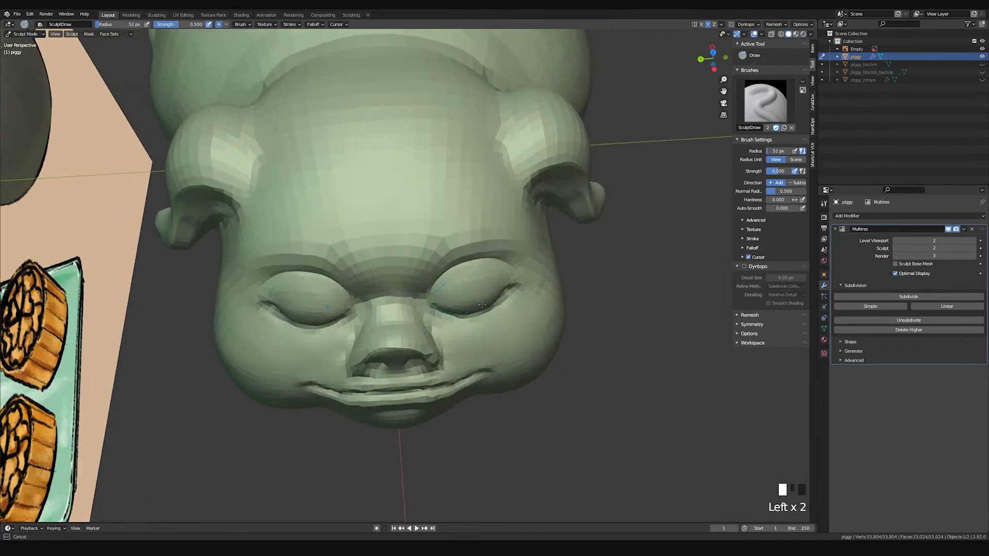
# Step: Switch to the Grab brush and adjust the eyelid and brow contour as seen from above the head
pyautogui.moveTo(497, 281); pyautogui.dragTo(493, 317, button='middle')
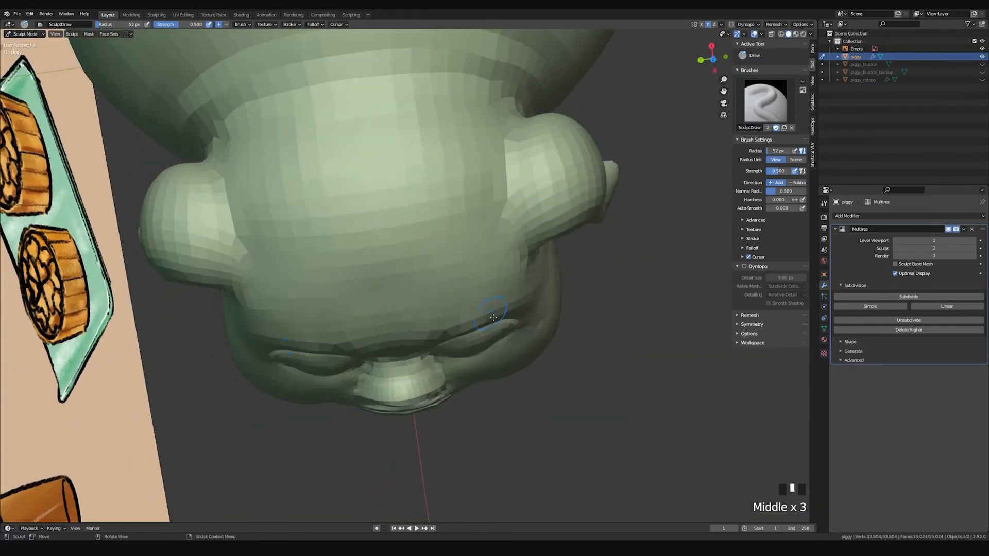
pyautogui.press('g')
pyautogui.moveTo(503, 331); pyautogui.dragTo(497, 324)
pyautogui.moveTo(455, 347); pyautogui.dragTo(455, 346)
pyautogui.moveTo(456, 337); pyautogui.dragTo(464, 346)
# Step: Adjust the bulge of the eye in side profile with small Grab strokes
pyautogui.moveTo(482, 341); pyautogui.dragTo(479, 281, button='middle')
pyautogui.moveTo(484, 289)
pyautogui.mouseDown(button='middle')
pyautogui.moveTo(508, 247)
pyautogui.moveTo(391, 287)
pyautogui.moveTo(520, 315)
pyautogui.moveTo(432, 198)
pyautogui.mouseUp(button='middle')
pyautogui.moveTo(414, 175); pyautogui.dragTo(413, 176)
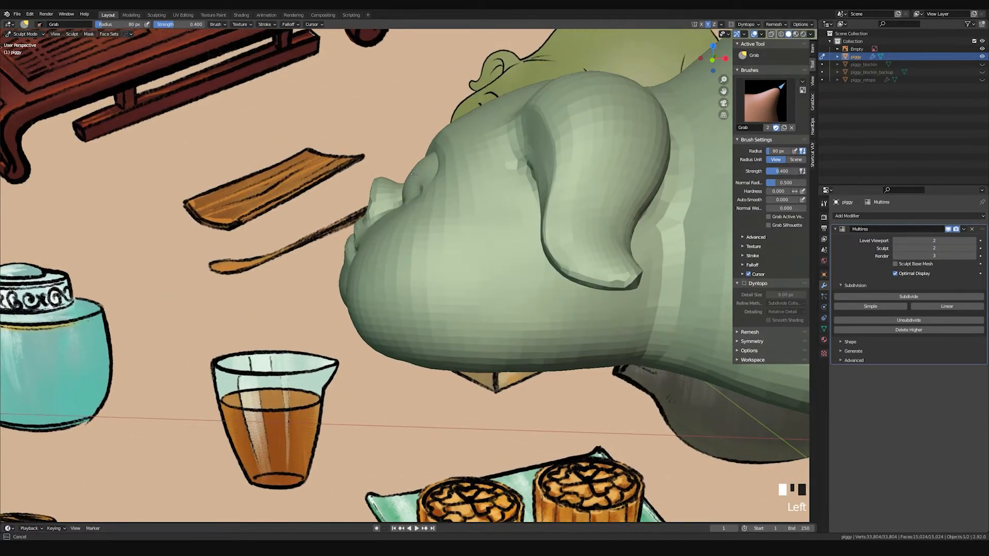
pyautogui.moveTo(425, 189); pyautogui.dragTo(419, 203, button='middle')
pyautogui.moveTo(419, 204); pyautogui.dragTo(419, 204)
pyautogui.moveTo(419, 204)
pyautogui.mouseDown(button='middle')
pyautogui.moveTo(504, 183)
pyautogui.moveTo(494, 206)
pyautogui.moveTo(464, 209)
pyautogui.moveTo(479, 213)
pyautogui.moveTo(458, 233)
pyautogui.mouseUp(button='middle')
# Step: Switch to the Draw brush, fill in the area below the eye's inner corner, and smooth it
pyautogui.press('space')
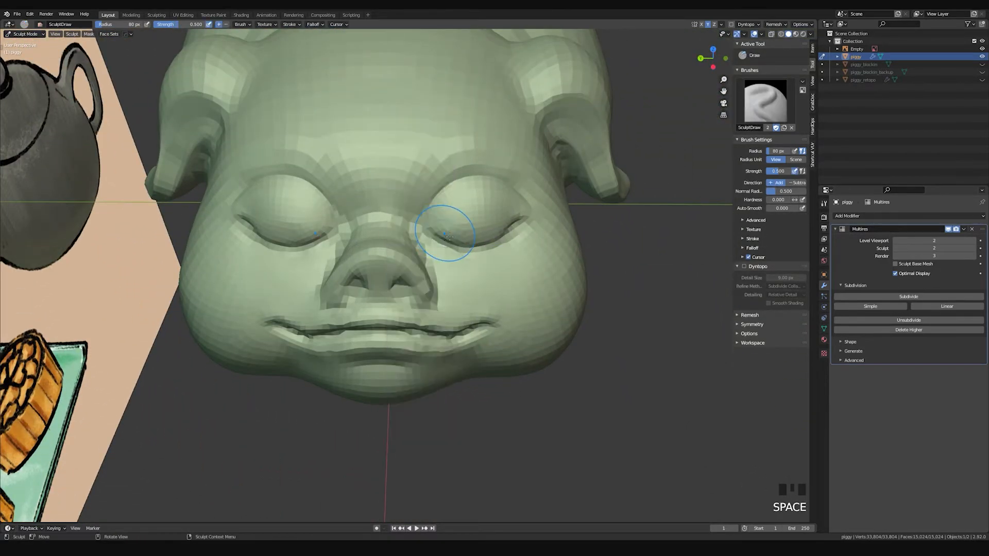
pyautogui.click(444, 237)
pyautogui.keyDown('shift'); pyautogui.click(433, 237); pyautogui.keyUp('shift')
pyautogui.keyDown('shift'); pyautogui.click(433, 238); pyautogui.keyUp('shift')
pyautogui.click(434, 240)
# Step: Add volume between the nose bridge and the eye, then smooth that area and the snout's lower edge
pyautogui.moveTo(431, 235)
pyautogui.mouseDown(button='middle')
pyautogui.moveTo(432, 208)
pyautogui.moveTo(370, 217)
pyautogui.mouseUp(button='middle')
pyautogui.click(440, 197)
pyautogui.keyDown('shift'); pyautogui.click(426, 202); pyautogui.keyUp('shift')
pyautogui.keyDown('shift'); pyautogui.click(426, 202); pyautogui.keyUp('shift')
pyautogui.keyDown('shift'); pyautogui.click(394, 288); pyautogui.keyUp('shift')
pyautogui.keyDown('shift'); pyautogui.click(396, 286); pyautogui.keyUp('shift')
# Step: Switch to the Draw Sharp brush and set its radius to 35 px for work around the snout
pyautogui.moveTo(397, 287)
pyautogui.keyDown('shift'); pyautogui.mouseDown(button='middle')
pyautogui.moveTo(435, 236)
pyautogui.moveTo(375, 220)
pyautogui.mouseUp(button='middle'); pyautogui.keyUp('shift')
pyautogui.press('space')
pyautogui.click(412, 245)
pyautogui.press('f')
pyautogui.click(399, 239)
pyautogui.moveTo(412, 243); pyautogui.dragTo(434, 242)
pyautogui.moveTo(434, 242); pyautogui.dragTo(429, 255, button='middle')
pyautogui.click(426, 262)
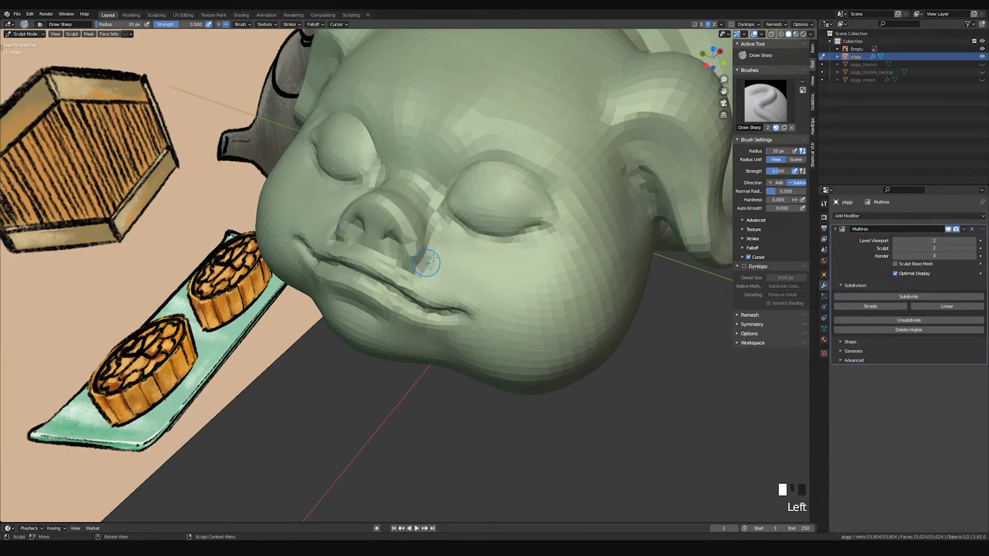
pyautogui.click(426, 262)
pyautogui.hotkey('ctrl', 'z')
pyautogui.hotkey('ctrl', 'z')
pyautogui.hotkey('ctrl', 'z')
# Step: Carve creases across the nose bridge behind the snout and raise the ridge beside them with inverted strokes
pyautogui.click(436, 189)
pyautogui.moveTo(452, 214); pyautogui.dragTo(422, 227, button='middle')
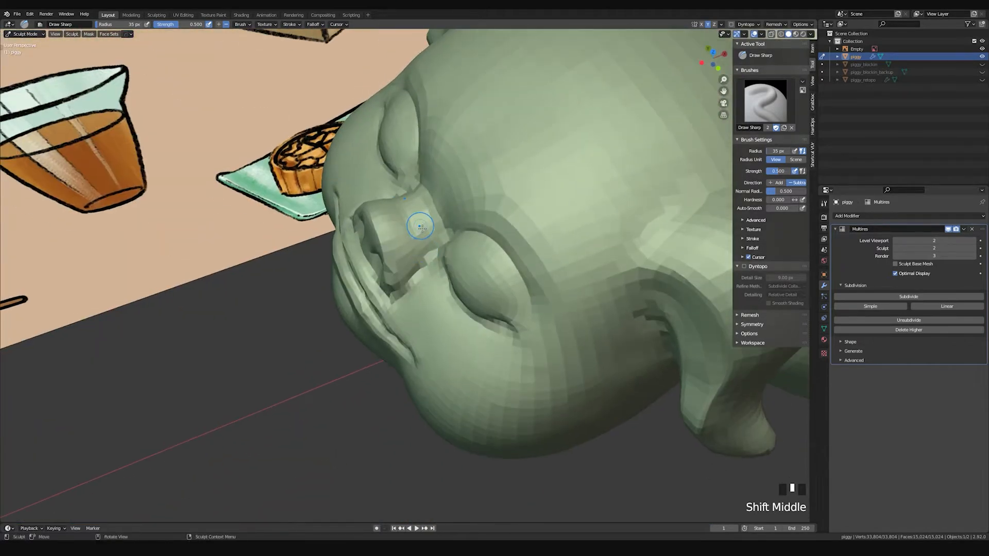
pyautogui.click(404, 211)
pyautogui.click(413, 237)
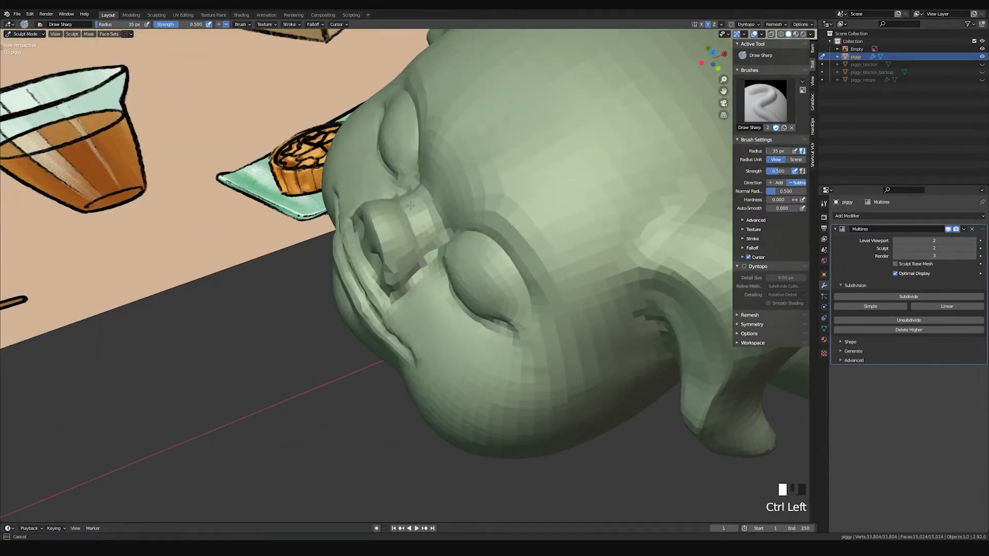
pyautogui.keyDown('ctrl'); pyautogui.moveTo(416, 214); pyautogui.dragTo(416, 265); pyautogui.keyUp('ctrl')
# Step: Smooth the nose bridge between the snout and the inner eye corners
pyautogui.keyDown('shift'); pyautogui.click(391, 212); pyautogui.keyUp('shift')
pyautogui.keyDown('shift'); pyautogui.click(394, 212); pyautogui.keyUp('shift')
pyautogui.keyDown('shift'); pyautogui.click(404, 211); pyautogui.keyUp('shift')
pyautogui.keyDown('shift'); pyautogui.click(413, 210); pyautogui.keyUp('shift')
pyautogui.moveTo(444, 237)
pyautogui.mouseDown(button='middle')
pyautogui.moveTo(412, 193)
pyautogui.moveTo(406, 237)
pyautogui.moveTo(442, 219)
pyautogui.moveTo(448, 228)
pyautogui.mouseUp(button='middle')
pyautogui.keyDown('shift'); pyautogui.click(407, 187); pyautogui.keyUp('shift')
pyautogui.keyDown('shift'); pyautogui.click(409, 188); pyautogui.keyUp('shift')
pyautogui.keyDown('shift'); pyautogui.click(415, 193); pyautogui.keyUp('shift')
pyautogui.keyDown('shift'); pyautogui.click(419, 198); pyautogui.keyUp('shift')
pyautogui.moveTo(413, 208)
pyautogui.keyDown('ctrl'); pyautogui.mouseDown()
pyautogui.moveTo(410, 222)
pyautogui.moveTo(449, 235)
pyautogui.mouseUp(); pyautogui.keyUp('ctrl')
pyautogui.hotkey('ctrl', 'z')
pyautogui.click(411, 223)
pyautogui.moveTo(449, 234); pyautogui.dragTo(463, 207, button='middle')
pyautogui.moveTo(432, 217)
pyautogui.mouseDown()
pyautogui.moveTo(489, 176)
pyautogui.moveTo(465, 197)
pyautogui.mouseUp()
pyautogui.hotkey('ctrl', 'z')
pyautogui.hotkey('ctrl', 'z')
# Step: Undo the last smoothing below the eye, switch to the Draw brush, and build up the fold under the eye
pyautogui.moveTo(511, 196); pyautogui.dragTo(466, 173, button='middle')
pyautogui.moveTo(461, 173)
pyautogui.keyDown('shift'); pyautogui.mouseDown()
pyautogui.moveTo(510, 179)
pyautogui.moveTo(515, 166)
pyautogui.moveTo(504, 170)
pyautogui.moveTo(517, 164)
pyautogui.mouseUp(); pyautogui.keyUp('shift')
pyautogui.press('f')
pyautogui.click(482, 176)
pyautogui.press('space')
pyautogui.hotkey('ctrl', 'z')
pyautogui.moveTo(518, 164)
pyautogui.mouseDown(button='middle')
pyautogui.moveTo(531, 164)
pyautogui.moveTo(494, 169)
pyautogui.mouseUp(button='middle')
pyautogui.moveTo(481, 173); pyautogui.dragTo(510, 155)
# Step: Smooth the fold below the eye and carve in its inner end beside the nose
pyautogui.keyDown('shift'); pyautogui.moveTo(437, 179); pyautogui.dragTo(449, 173); pyautogui.keyUp('shift')
pyautogui.keyDown('shift'); pyautogui.moveTo(439, 178); pyautogui.dragTo(452, 173); pyautogui.keyUp('shift')
pyautogui.moveTo(452, 175)
pyautogui.mouseDown(button='middle')
pyautogui.moveTo(470, 180)
pyautogui.moveTo(419, 176)
pyautogui.mouseUp(button='middle')
pyautogui.keyDown('ctrl'); pyautogui.moveTo(420, 175); pyautogui.dragTo(417, 159); pyautogui.keyUp('ctrl')
# Step: Reduce the Draw radius to 30 px and deepen the mouth line between the lips with subtracting strokes
pyautogui.moveTo(439, 189); pyautogui.dragTo(392, 221, button='middle')
pyautogui.press('f')
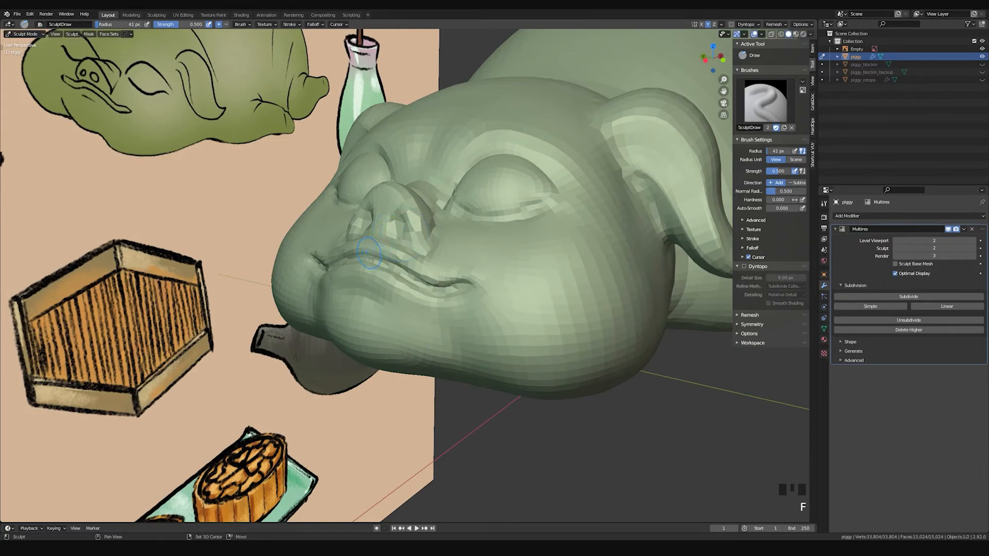
pyautogui.press('f')
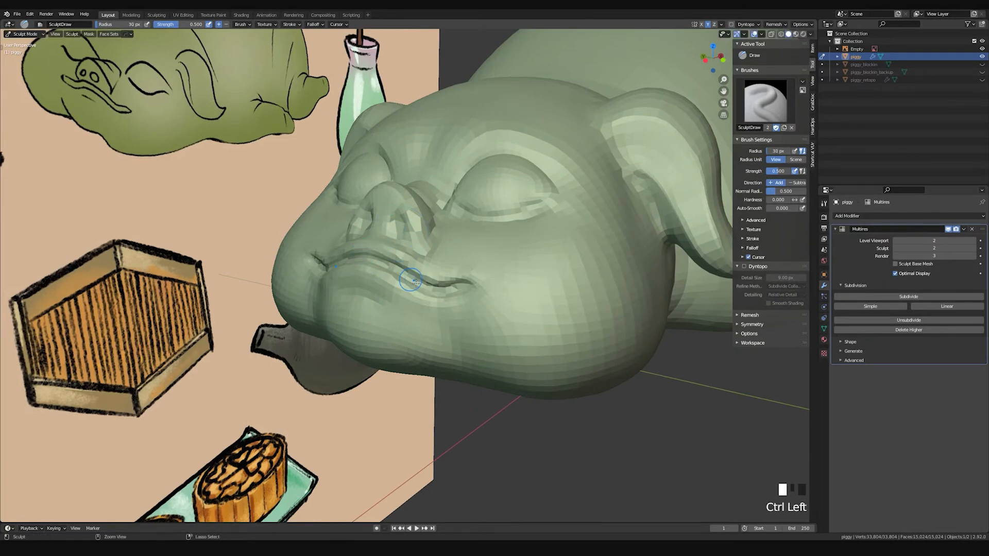
pyautogui.keyDown('ctrl'); pyautogui.moveTo(355, 261); pyautogui.dragTo(398, 272); pyautogui.keyUp('ctrl')
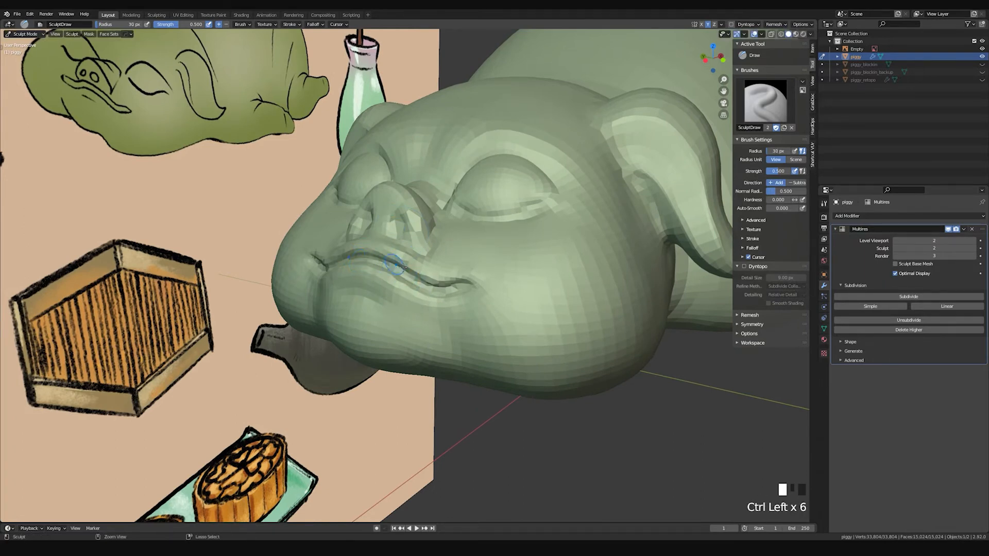
pyautogui.keyDown('ctrl'); pyautogui.moveTo(449, 292); pyautogui.dragTo(374, 264); pyautogui.keyUp('ctrl')
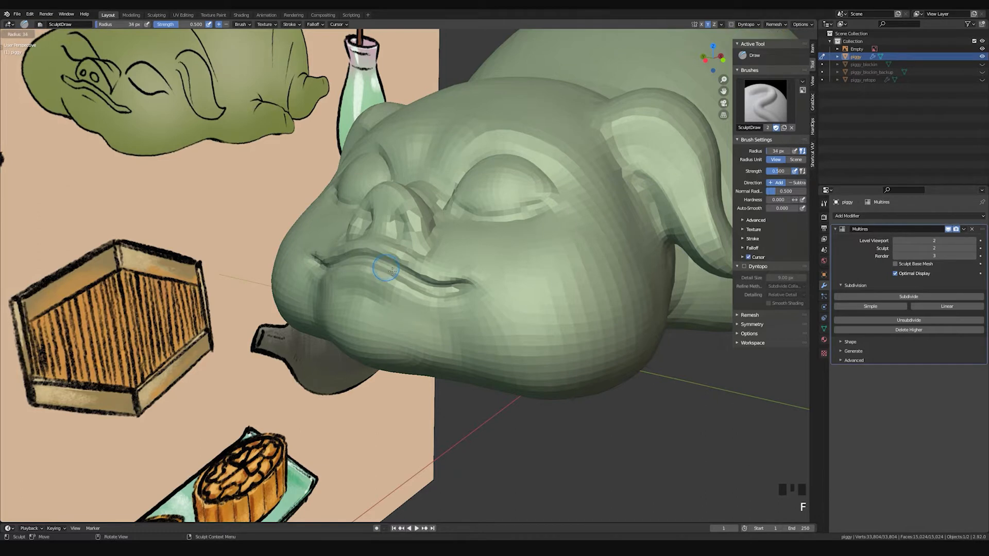
# Step: Smooth the lower lip and the area just below the mouth line, from the middle outward
pyautogui.keyDown('shift'); pyautogui.click(366, 254); pyautogui.keyUp('shift')
pyautogui.keyDown('shift'); pyautogui.click(364, 250); pyautogui.keyUp('shift')
pyautogui.keyDown('shift'); pyautogui.click(374, 260); pyautogui.keyUp('shift')
pyautogui.keyDown('shift'); pyautogui.click(383, 270); pyautogui.keyUp('shift')
pyautogui.keyDown('shift'); pyautogui.click(389, 275); pyautogui.keyUp('shift')
pyautogui.keyDown('shift'); pyautogui.click(401, 287); pyautogui.keyUp('shift')
pyautogui.keyDown('shift'); pyautogui.click(401, 287); pyautogui.keyUp('shift')
pyautogui.moveTo(448, 309); pyautogui.dragTo(451, 309, button='middle')
# Step: Smooth the cheek surface around the corners of the mouth
pyautogui.keyDown('shift'); pyautogui.click(502, 297); pyautogui.keyUp('shift')
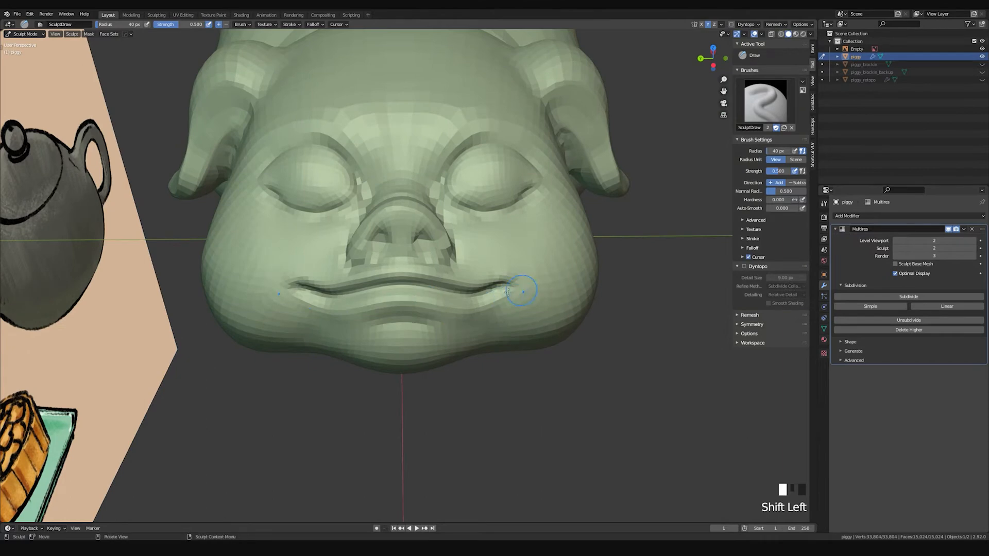
pyautogui.keyDown('shift'); pyautogui.click(524, 284); pyautogui.keyUp('shift')
pyautogui.keyDown('shift'); pyautogui.click(510, 286); pyautogui.keyUp('shift')
pyautogui.keyDown('shift'); pyautogui.click(508, 283); pyautogui.keyUp('shift')
# Step: Smooth the front of the snout around the nostrils
pyautogui.moveTo(424, 247)
pyautogui.mouseDown(button='middle')
pyautogui.moveTo(449, 225)
pyautogui.moveTo(409, 196)
pyautogui.moveTo(386, 225)
pyautogui.mouseUp(button='middle')
pyautogui.keyDown('shift'); pyautogui.click(417, 246); pyautogui.keyUp('shift')
pyautogui.keyDown('shift'); pyautogui.click(420, 241); pyautogui.keyUp('shift')
pyautogui.keyDown('shift'); pyautogui.click(397, 201); pyautogui.keyUp('shift')
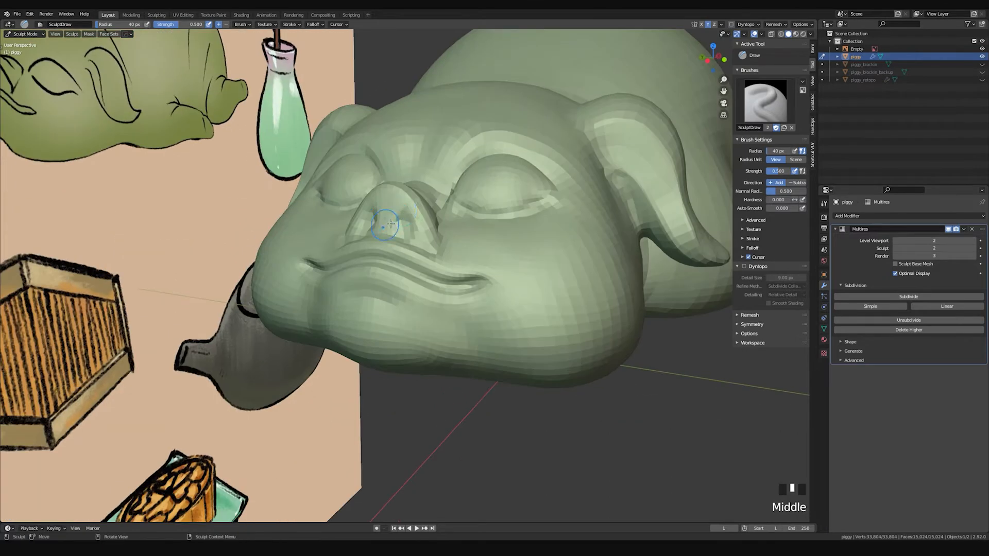
# Step: Reduce the Draw radius to 24 px and carve into the nostrils with subtracting strokes
pyautogui.press('f')
pyautogui.click(408, 215)
pyautogui.moveTo(404, 220); pyautogui.dragTo(406, 213, button='middle')
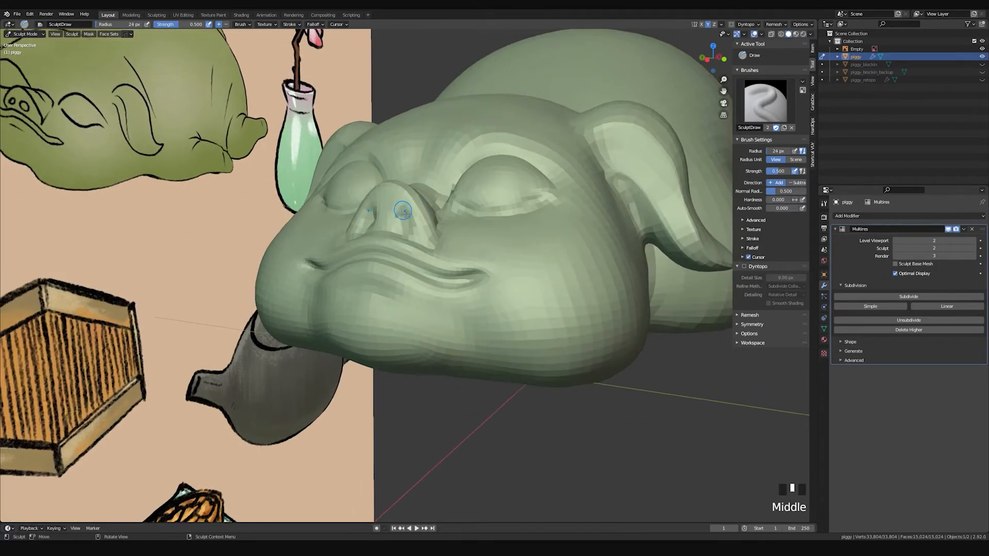
pyautogui.keyDown('ctrl'); pyautogui.moveTo(405, 219); pyautogui.dragTo(407, 224); pyautogui.keyUp('ctrl')
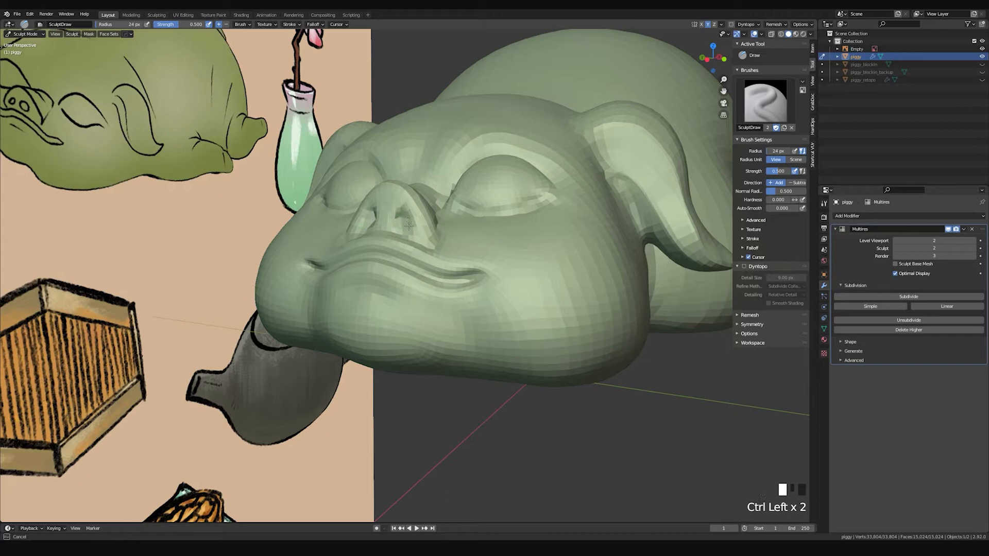
pyautogui.moveTo(418, 242); pyautogui.dragTo(421, 223, button='middle')
pyautogui.keyDown('ctrl'); pyautogui.moveTo(421, 223); pyautogui.dragTo(428, 235); pyautogui.keyUp('ctrl')
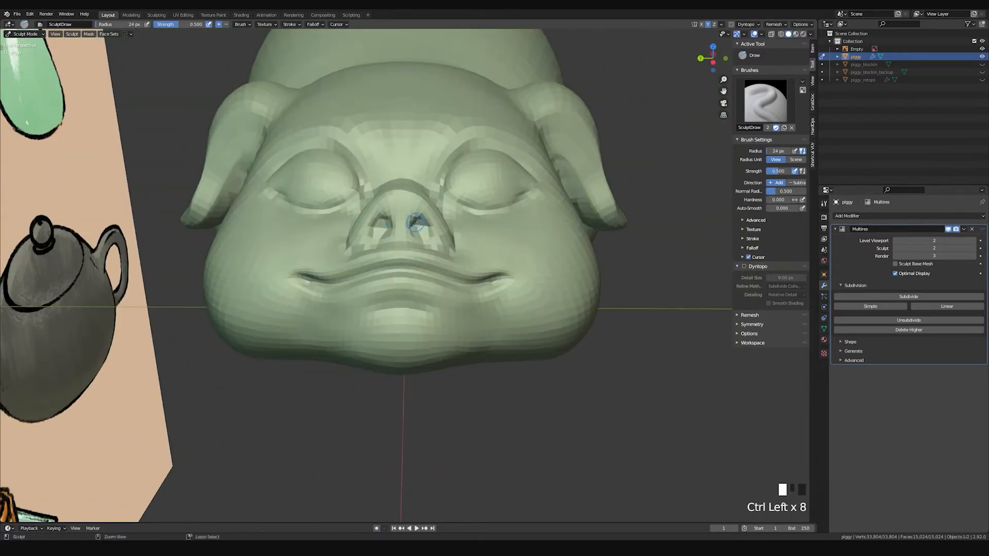
# Step: Undo the last nostril stroke and deepen the nostrils again with subtracting Draw strokes
pyautogui.hotkey('ctrl', 'z')
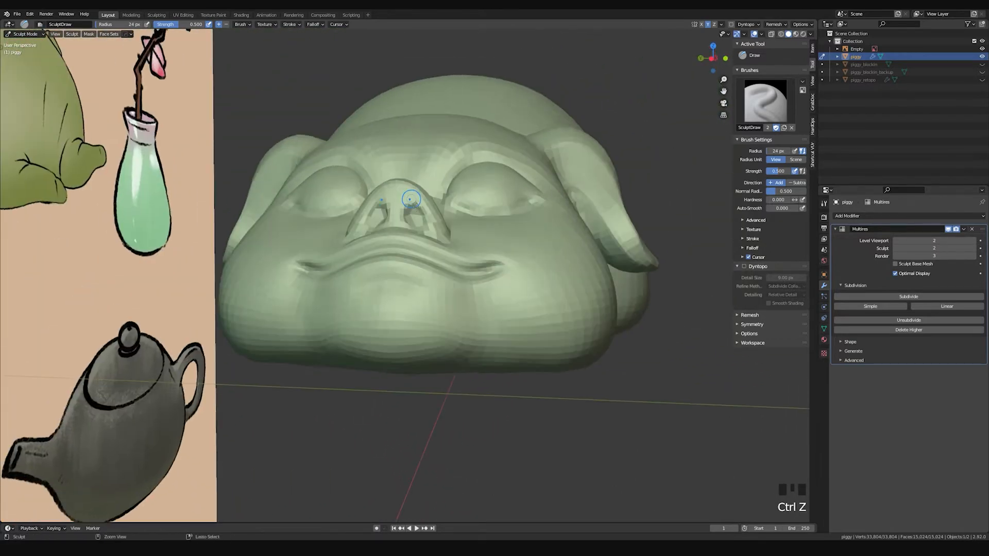
pyautogui.keyDown('ctrl'); pyautogui.moveTo(410, 210); pyautogui.dragTo(431, 225); pyautogui.keyUp('ctrl')
pyautogui.moveTo(430, 226); pyautogui.dragTo(397, 219, button='middle')
pyautogui.keyDown('ctrl'); pyautogui.moveTo(397, 219); pyautogui.dragTo(410, 237); pyautogui.keyUp('ctrl')
pyautogui.moveTo(411, 236)
pyautogui.mouseDown(button='middle')
pyautogui.moveTo(396, 230)
pyautogui.moveTo(412, 226)
pyautogui.moveTo(420, 246)
pyautogui.moveTo(400, 241)
pyautogui.mouseUp(button='middle')
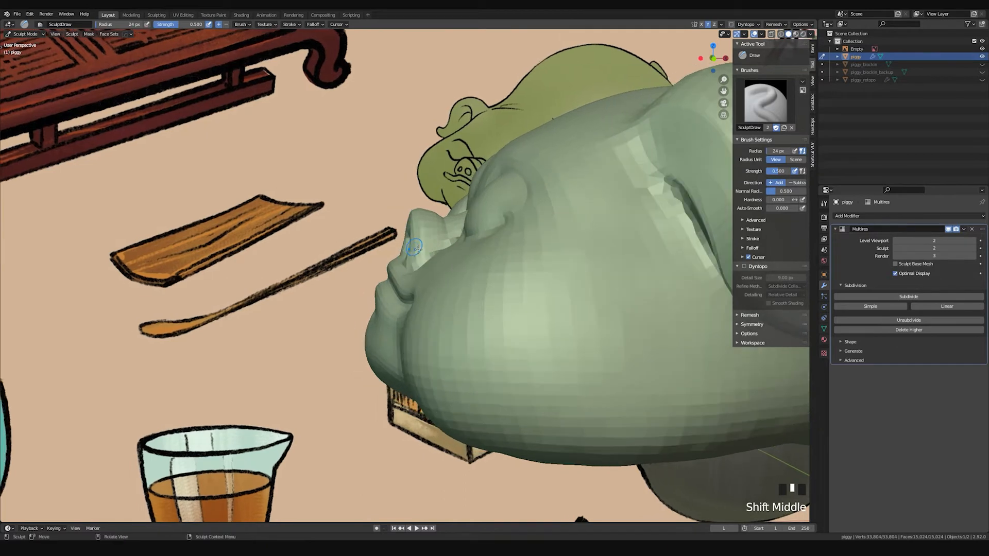
# Step: Switch to the Grab brush with a 74 px radius and reshape the snout and upper lip in profile
pyautogui.press('g')
pyautogui.press('f')
pyautogui.click(435, 247)
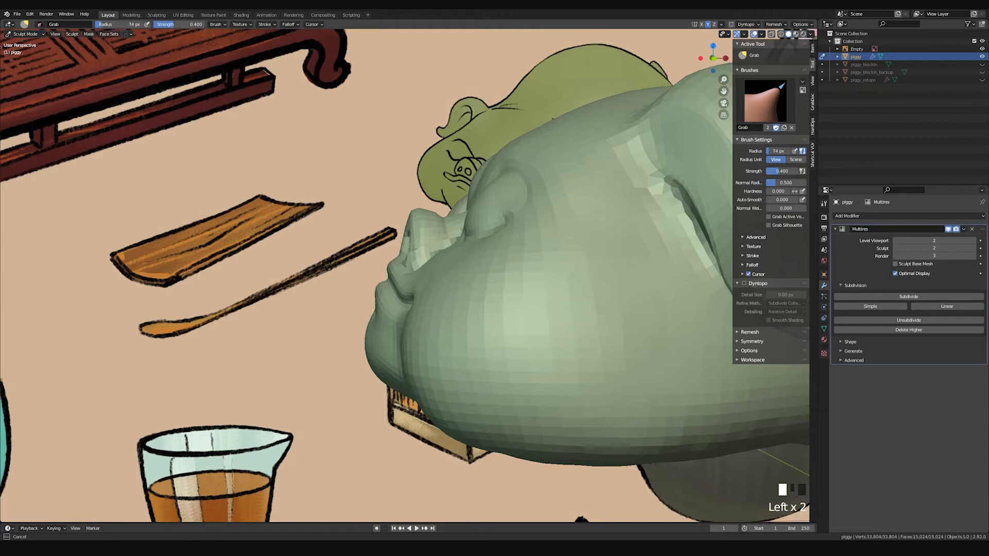
pyautogui.moveTo(406, 226); pyautogui.dragTo(420, 273, button='middle')
pyautogui.moveTo(420, 273); pyautogui.dragTo(416, 265)
pyautogui.moveTo(410, 256); pyautogui.dragTo(412, 293, button='middle')
pyautogui.moveTo(413, 294); pyautogui.dragTo(417, 302)
pyautogui.moveTo(417, 303)
pyautogui.mouseDown(button='middle')
pyautogui.moveTo(450, 244)
pyautogui.moveTo(554, 222)
pyautogui.moveTo(466, 212)
pyautogui.moveTo(438, 260)
pyautogui.moveTo(413, 221)
pyautogui.mouseUp(button='middle')
# Step: Switch to the Pinch brush with a 37 px radius and sharpen the outer rim of the snout
pyautogui.press('p')
pyautogui.press('f')
pyautogui.moveTo(413, 221); pyautogui.dragTo(413, 222)
pyautogui.moveTo(429, 245); pyautogui.dragTo(446, 219, button='middle')
pyautogui.moveTo(440, 227); pyautogui.dragTo(443, 243)
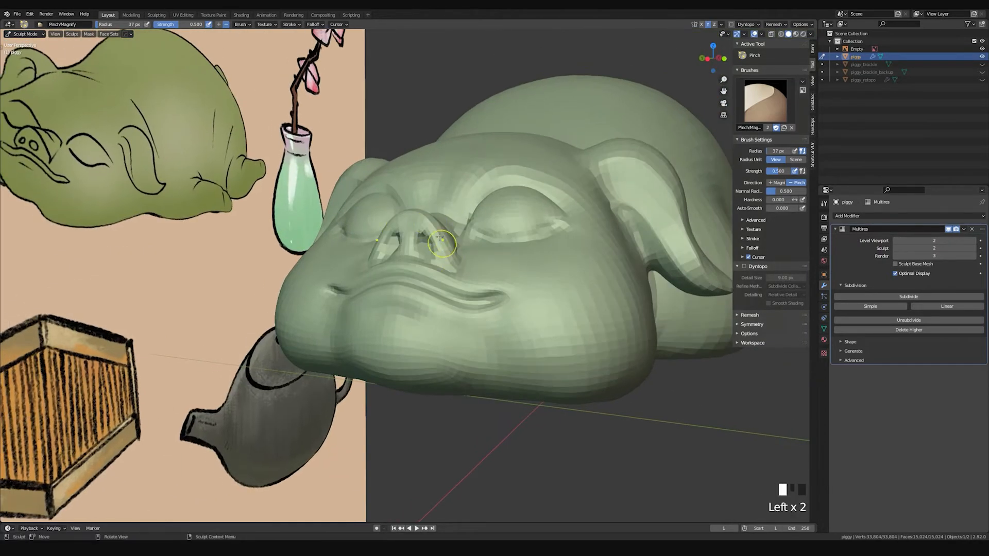
pyautogui.moveTo(456, 251); pyautogui.dragTo(432, 254, button='middle')
pyautogui.click(432, 254)
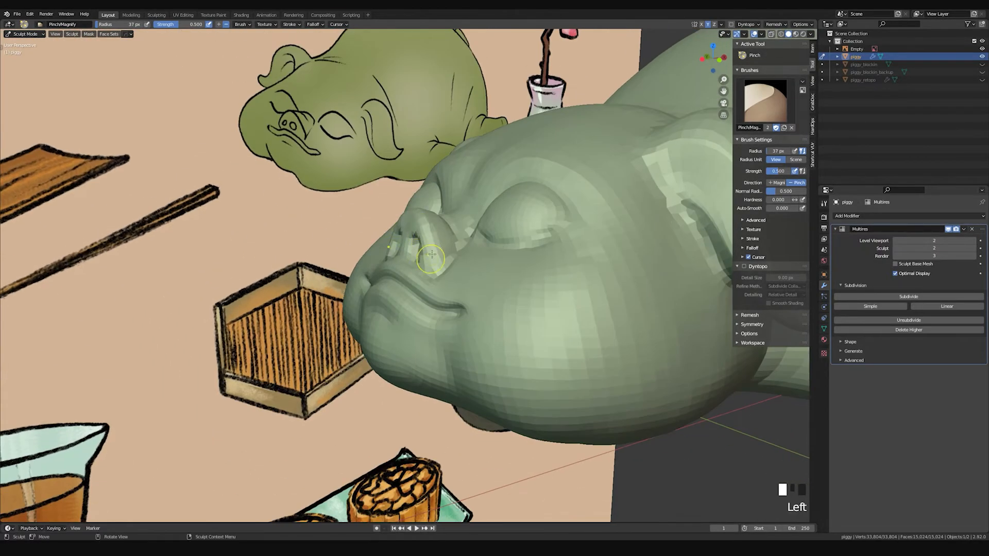
# Step: Resize the Pinch brush and tighten the creases along the side of the snout toward the eye
pyautogui.moveTo(386, 164); pyautogui.dragTo(451, 236, button='middle')
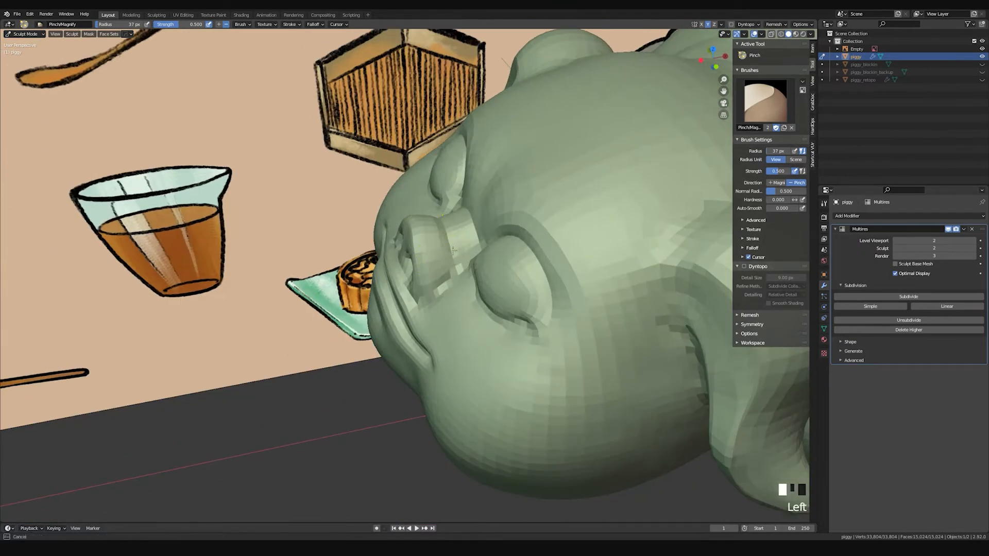
pyautogui.press('f')
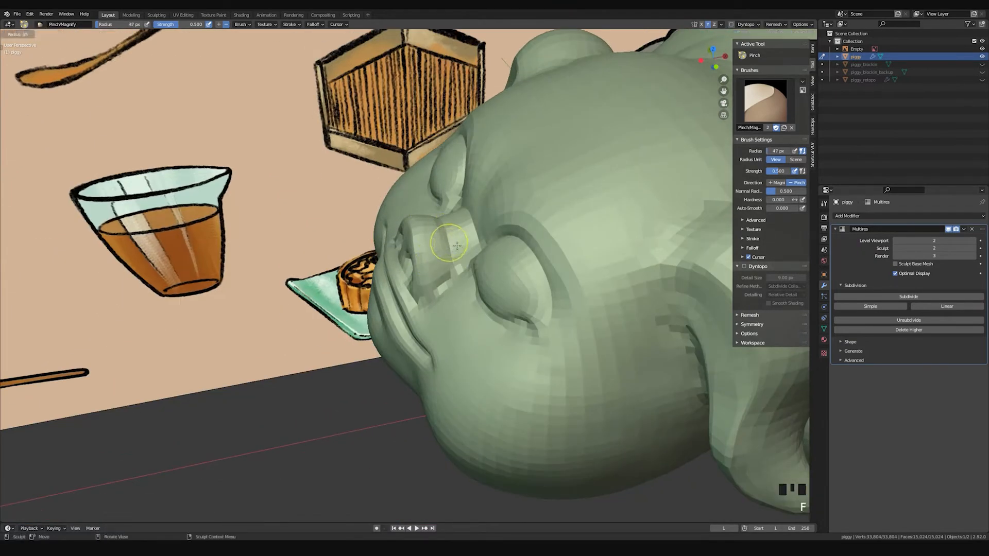
pyautogui.moveTo(446, 225)
pyautogui.mouseDown(button='middle')
pyautogui.moveTo(462, 285)
pyautogui.moveTo(449, 237)
pyautogui.moveTo(446, 251)
pyautogui.mouseUp(button='middle')
pyautogui.press('f')
pyautogui.click(447, 236)
pyautogui.moveTo(445, 242); pyautogui.dragTo(443, 246)
pyautogui.moveTo(445, 262); pyautogui.dragTo(448, 226, button='middle')
pyautogui.press('f')
# Step: Pinch the lower edge of the snout above the upper lip with a 43 px radius
pyautogui.moveTo(443, 272); pyautogui.dragTo(405, 260, button='middle')
pyautogui.moveTo(406, 260); pyautogui.dragTo(408, 264)
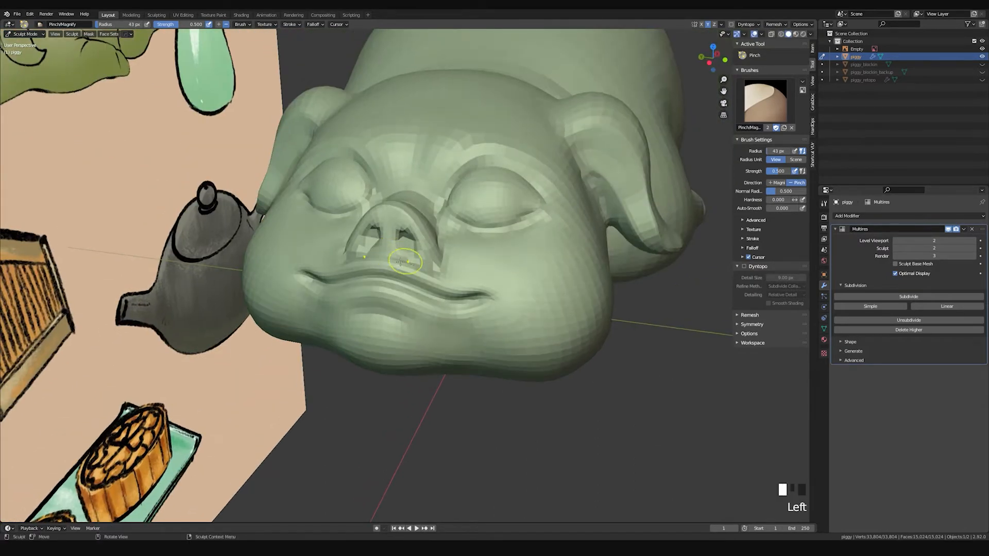
pyautogui.moveTo(450, 263); pyautogui.dragTo(447, 252, button='middle')
pyautogui.moveTo(447, 251); pyautogui.dragTo(446, 250)
pyautogui.moveTo(434, 272); pyautogui.dragTo(465, 273, button='middle')
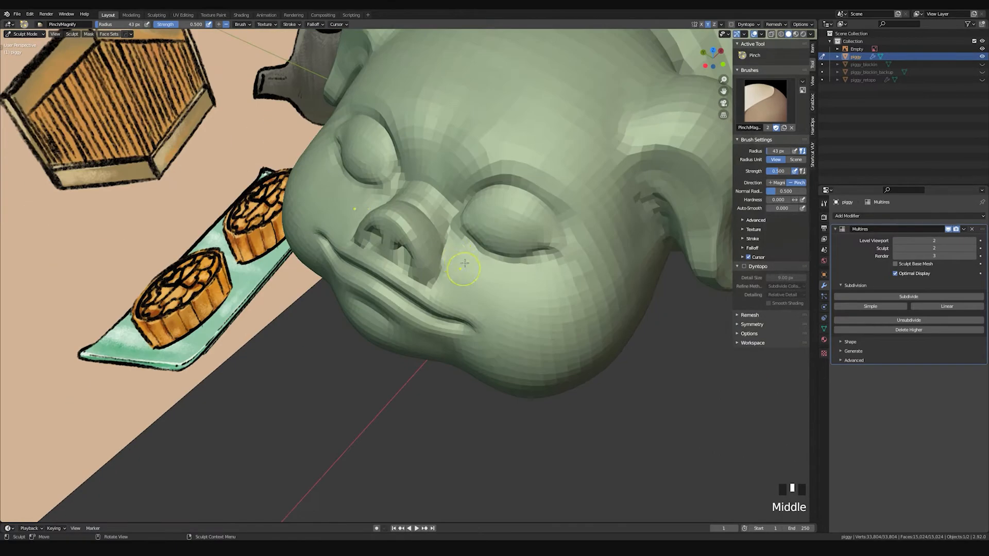
# Step: Pinch the brow and eyelid edges around the eye and smooth the outer eye corner
pyautogui.moveTo(462, 194); pyautogui.dragTo(439, 164, button='middle')
pyautogui.click(538, 177)
pyautogui.moveTo(539, 176)
pyautogui.mouseDown(button='middle')
pyautogui.moveTo(520, 204)
pyautogui.moveTo(456, 194)
pyautogui.moveTo(498, 177)
pyautogui.mouseUp(button='middle')
pyautogui.click(535, 195)
pyautogui.click(540, 207)
pyautogui.keyDown('shift'); pyautogui.moveTo(519, 165); pyautogui.dragTo(542, 246); pyautogui.keyUp('shift')
pyautogui.keyDown('shift'); pyautogui.click(531, 252); pyautogui.keyUp('shift')
# Step: Switch to the Grab brush with a 157 px radius and adjust the shape of the eye
pyautogui.moveTo(531, 252)
pyautogui.mouseDown(button='middle')
pyautogui.moveTo(530, 172)
pyautogui.moveTo(502, 210)
pyautogui.moveTo(397, 187)
pyautogui.moveTo(465, 205)
pyautogui.mouseUp(button='middle')
pyautogui.press('g')
pyautogui.click(464, 211)
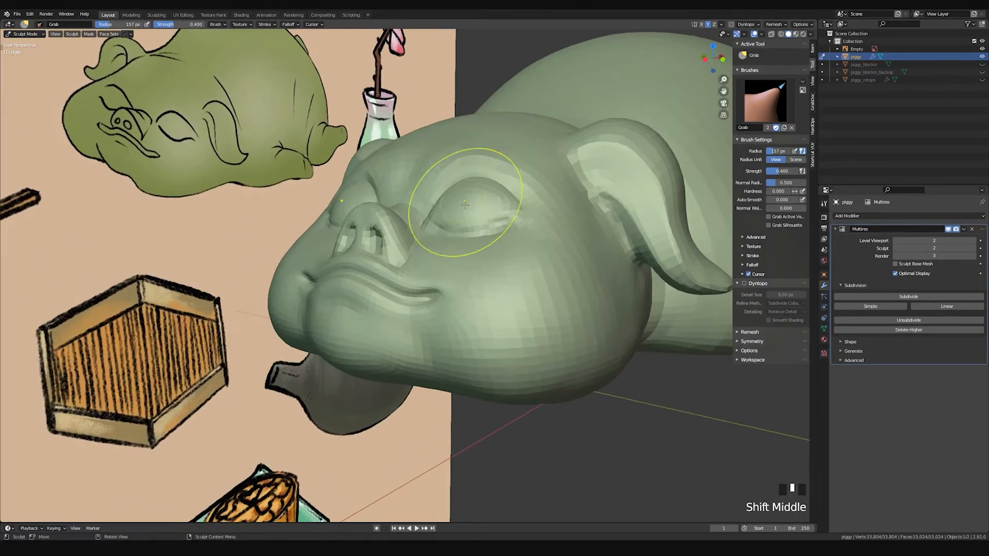
pyautogui.moveTo(417, 234)
pyautogui.mouseDown(button='middle')
pyautogui.moveTo(447, 262)
pyautogui.moveTo(459, 249)
pyautogui.moveTo(409, 247)
pyautogui.moveTo(394, 257)
pyautogui.moveTo(406, 268)
pyautogui.mouseUp(button='middle')
# Step: Switch to the Draw brush with a 28 px radius and undo a trial stroke along the lips
pyautogui.press('f')
pyautogui.click(390, 255)
pyautogui.press('space')
pyautogui.press('space')
pyautogui.press('f')
pyautogui.click(415, 278)
pyautogui.press('space')
pyautogui.press('x')
pyautogui.moveTo(397, 279)
pyautogui.mouseDown()
pyautogui.moveTo(447, 292)
pyautogui.moveTo(419, 283)
pyautogui.mouseUp()
pyautogui.hotkey('ctrl', 'z')
pyautogui.click(399, 280)
# Step: Carve the line between the lips outward to the mouth corner with subtracting Draw strokes
pyautogui.moveTo(448, 292); pyautogui.dragTo(413, 270, button='middle')
pyautogui.keyDown('ctrl'); pyautogui.moveTo(379, 270); pyautogui.dragTo(406, 282); pyautogui.keyUp('ctrl')
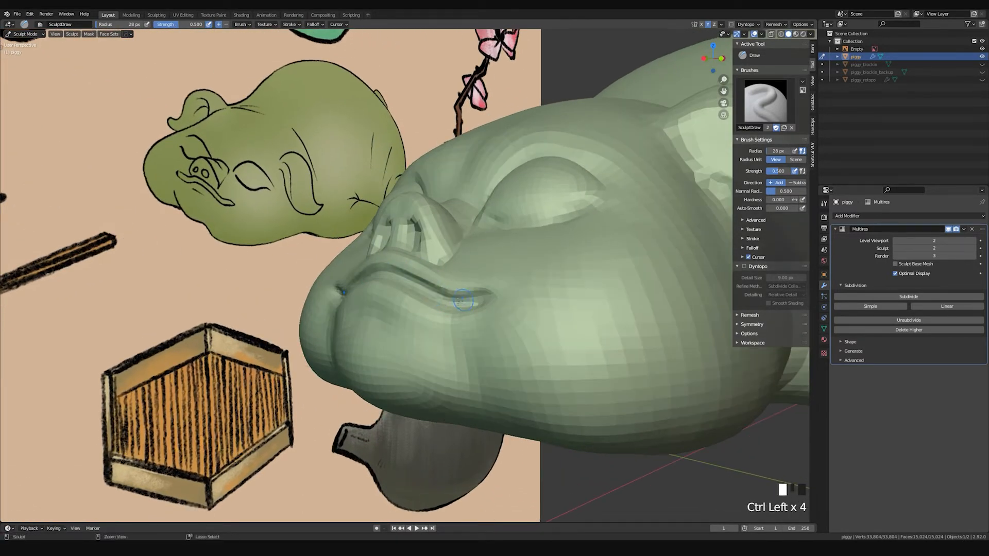
pyautogui.moveTo(428, 294); pyautogui.dragTo(404, 295, button='middle')
pyautogui.keyDown('ctrl'); pyautogui.moveTo(404, 295); pyautogui.dragTo(404, 294); pyautogui.keyUp('ctrl')
pyautogui.moveTo(452, 315); pyautogui.dragTo(453, 320, button='middle')
pyautogui.keyDown('ctrl'); pyautogui.moveTo(454, 318); pyautogui.dragTo(488, 321); pyautogui.keyUp('ctrl')
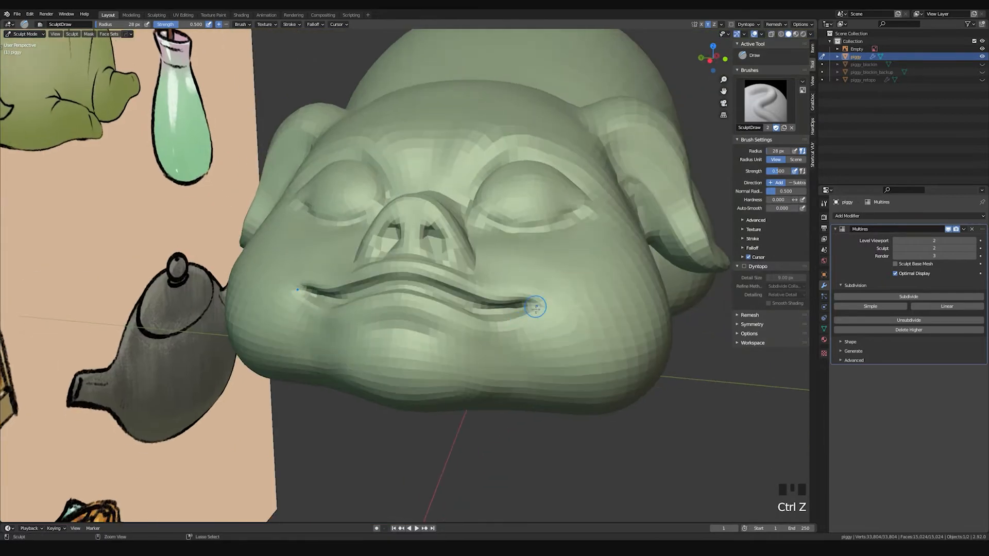
# Step: Deepen the mouth line from its corner back toward the middle with more subtracting strokes
pyautogui.keyDown('ctrl'); pyautogui.moveTo(532, 308); pyautogui.dragTo(479, 302); pyautogui.keyUp('ctrl')
pyautogui.keyDown('ctrl'); pyautogui.moveTo(464, 299); pyautogui.dragTo(438, 293); pyautogui.keyUp('ctrl')
pyautogui.moveTo(433, 293)
pyautogui.keyDown('ctrl'); pyautogui.mouseDown()
pyautogui.moveTo(423, 291)
pyautogui.moveTo(466, 297)
pyautogui.mouseUp(); pyautogui.keyUp('ctrl')
pyautogui.keyDown('ctrl'); pyautogui.moveTo(453, 295); pyautogui.dragTo(481, 307); pyautogui.keyUp('ctrl')
# Step: Build up the lower lip and carve the groove beneath it using Draw with a 40 px radius
pyautogui.moveTo(481, 307)
pyautogui.mouseDown(button='middle')
pyautogui.moveTo(393, 295)
pyautogui.moveTo(419, 256)
pyautogui.moveTo(438, 270)
pyautogui.moveTo(475, 261)
pyautogui.moveTo(360, 278)
pyautogui.moveTo(384, 311)
pyautogui.mouseUp(button='middle')
pyautogui.moveTo(383, 312); pyautogui.dragTo(431, 333)
pyautogui.keyDown('ctrl'); pyautogui.moveTo(380, 306); pyautogui.dragTo(418, 326); pyautogui.keyUp('ctrl')
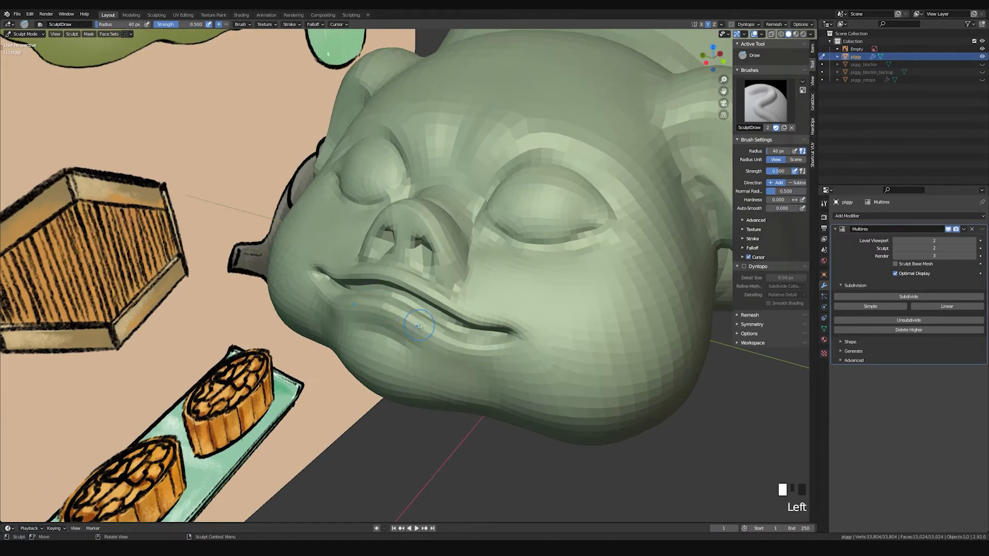
pyautogui.moveTo(453, 352); pyautogui.dragTo(433, 355, button='middle')
pyautogui.moveTo(432, 355); pyautogui.dragTo(431, 356)
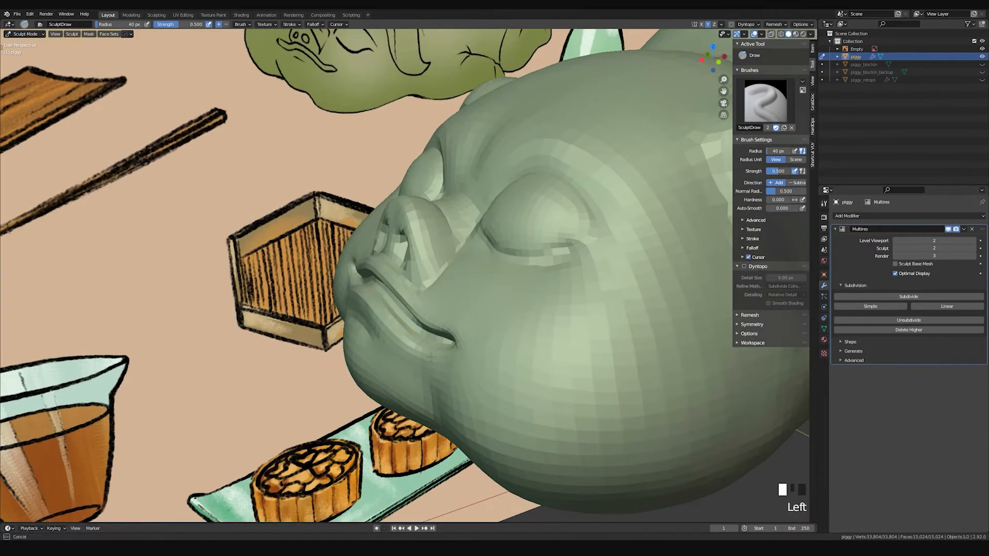
# Step: Switch to the Grab brush with a 61 px radius and reshape the snout's base, nostril sides and tip
pyautogui.moveTo(392, 292)
pyautogui.mouseDown(button='middle')
pyautogui.moveTo(470, 232)
pyautogui.moveTo(549, 289)
pyautogui.moveTo(471, 259)
pyautogui.moveTo(424, 291)
pyautogui.mouseUp(button='middle')
pyautogui.press('g')
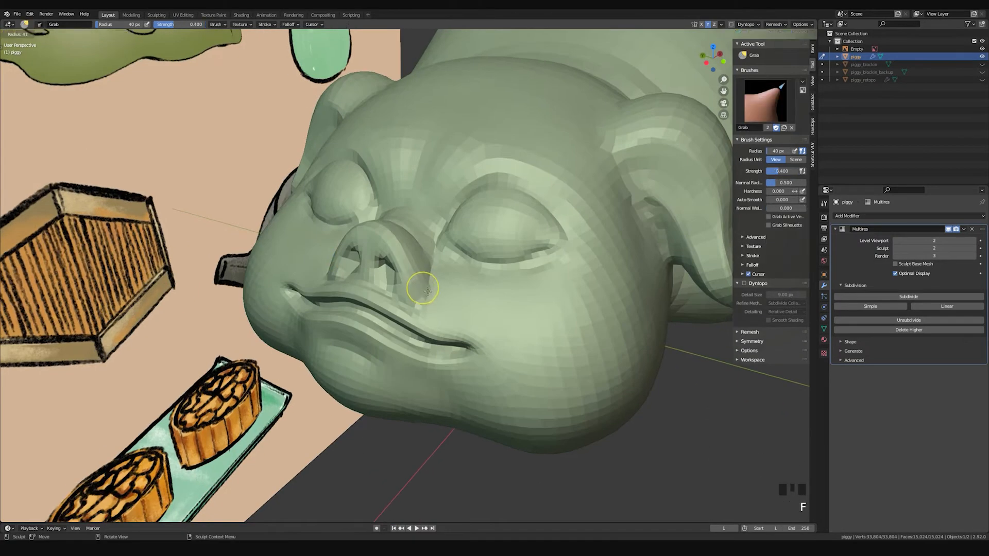
pyautogui.press('f')
pyautogui.moveTo(421, 310)
pyautogui.mouseDown(button='middle')
pyautogui.moveTo(443, 287)
pyautogui.moveTo(412, 311)
pyautogui.mouseUp(button='middle')
pyautogui.moveTo(412, 312); pyautogui.dragTo(411, 313)
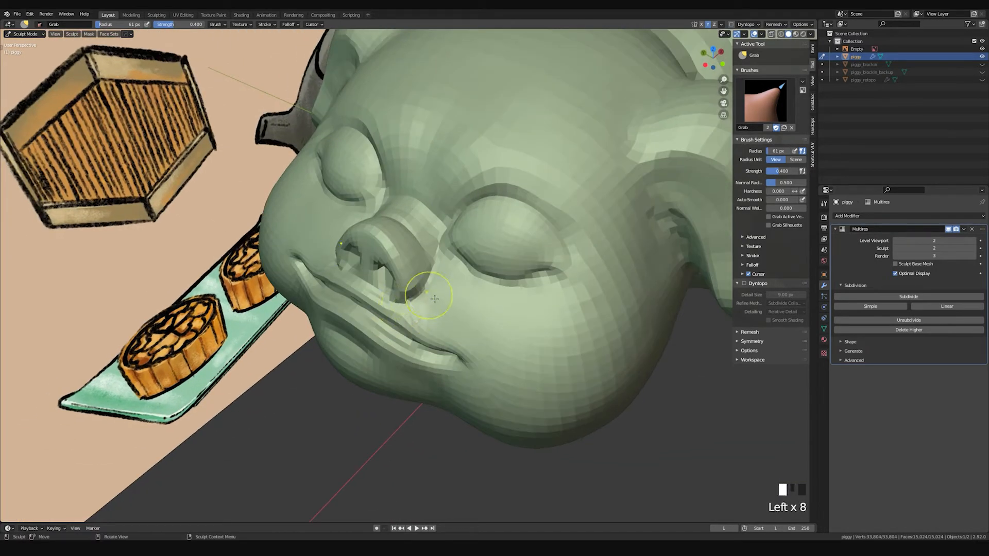
pyautogui.moveTo(444, 284); pyautogui.dragTo(427, 269, button='middle')
pyautogui.moveTo(427, 268); pyautogui.dragTo(420, 259)
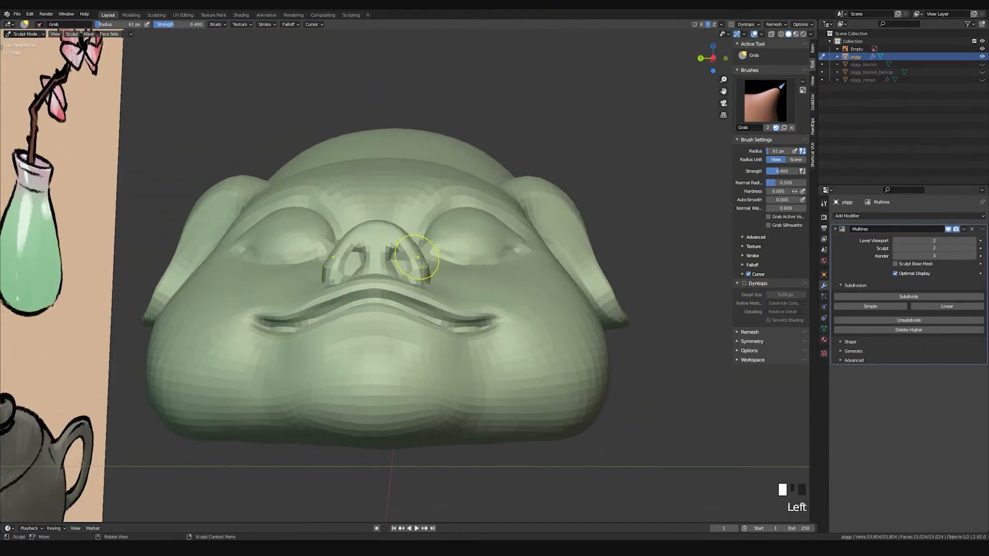
pyautogui.moveTo(395, 239); pyautogui.dragTo(378, 222, button='middle')
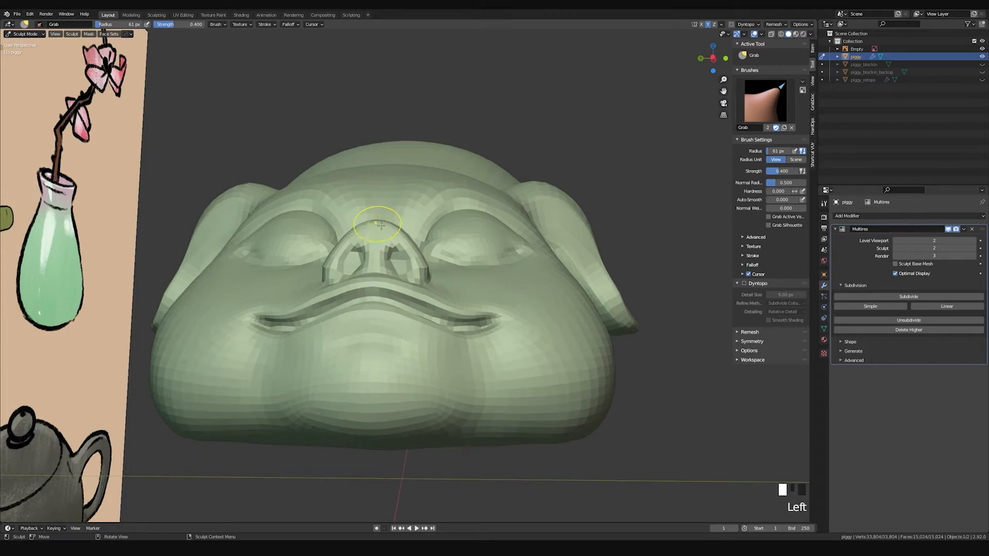
pyautogui.moveTo(415, 251)
pyautogui.mouseDown(button='middle')
pyautogui.moveTo(417, 233)
pyautogui.moveTo(404, 242)
pyautogui.mouseUp(button='middle')
# Step: Smooth the side of the snout beside the nostril
pyautogui.keyDown('shift'); pyautogui.moveTo(404, 246); pyautogui.dragTo(412, 266); pyautogui.keyUp('shift')
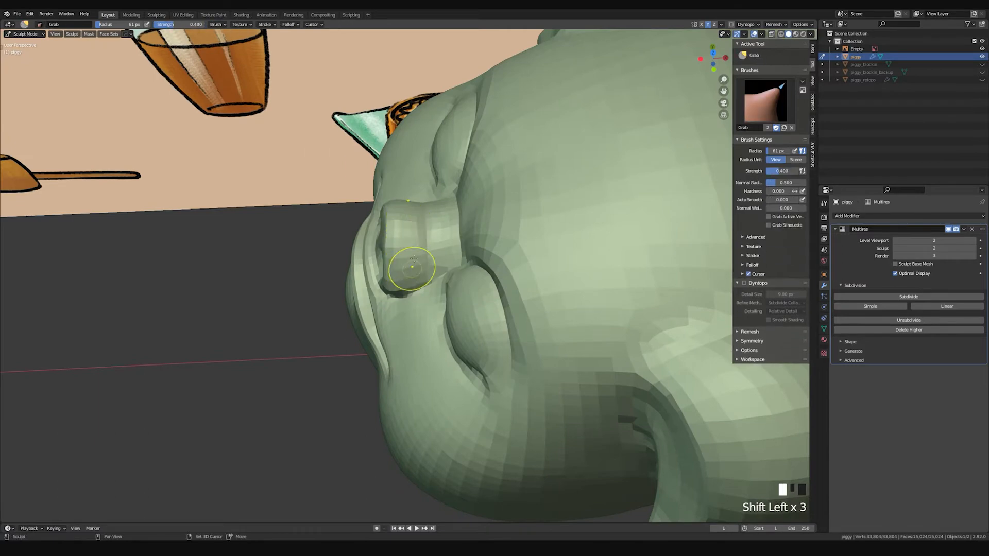
pyautogui.keyDown('shift'); pyautogui.moveTo(412, 277); pyautogui.dragTo(401, 236, button='middle'); pyautogui.keyUp('shift')
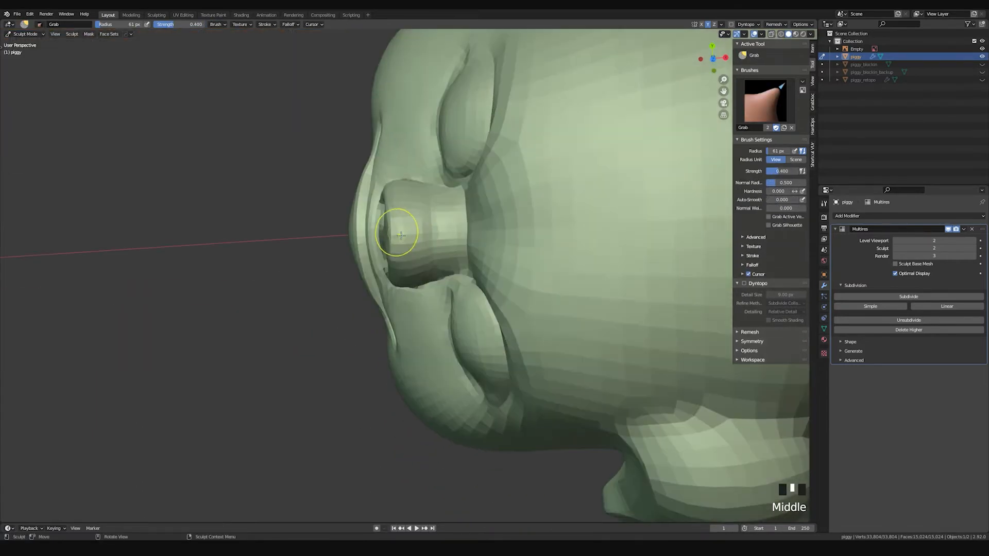
pyautogui.moveTo(404, 214)
pyautogui.mouseDown(button='middle')
pyautogui.moveTo(442, 176)
pyautogui.moveTo(489, 203)
pyautogui.moveTo(461, 223)
pyautogui.moveTo(386, 240)
pyautogui.moveTo(397, 254)
pyautogui.moveTo(442, 221)
pyautogui.moveTo(422, 238)
pyautogui.mouseUp(button='middle')
# Step: Switch to the Draw brush with a 32 px radius, build up the area below the lower lip, and smooth it
pyautogui.press('space')
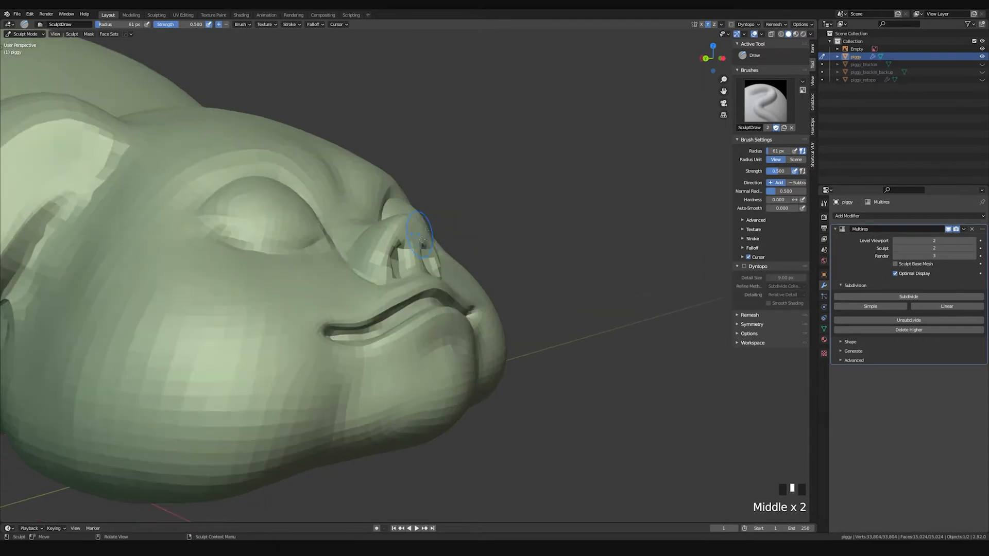
pyautogui.moveTo(426, 231)
pyautogui.mouseDown(button='middle')
pyautogui.moveTo(355, 242)
pyautogui.moveTo(455, 236)
pyautogui.moveTo(482, 265)
pyautogui.moveTo(458, 252)
pyautogui.moveTo(458, 238)
pyautogui.mouseUp(button='middle')
pyautogui.moveTo(404, 286)
pyautogui.keyDown('shift'); pyautogui.mouseDown(button='middle')
pyautogui.moveTo(407, 270)
pyautogui.moveTo(385, 282)
pyautogui.mouseUp(button='middle'); pyautogui.keyUp('shift')
pyautogui.press('space')
pyautogui.press('f')
pyautogui.click(394, 283)
pyautogui.click(403, 294)
pyautogui.moveTo(374, 289); pyautogui.dragTo(376, 289)
pyautogui.press('space')
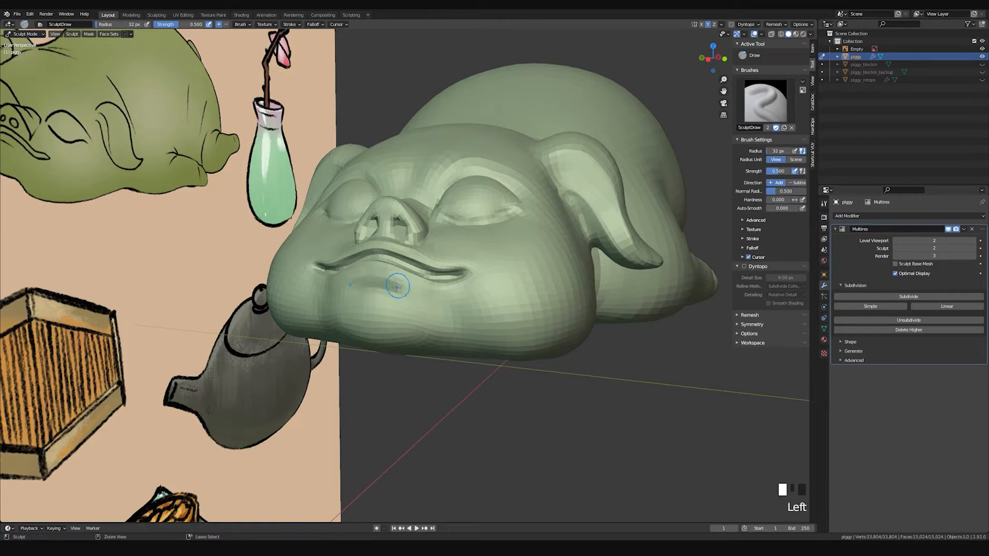
pyautogui.keyDown('shift'); pyautogui.moveTo(377, 281); pyautogui.dragTo(418, 295); pyautogui.keyUp('shift')
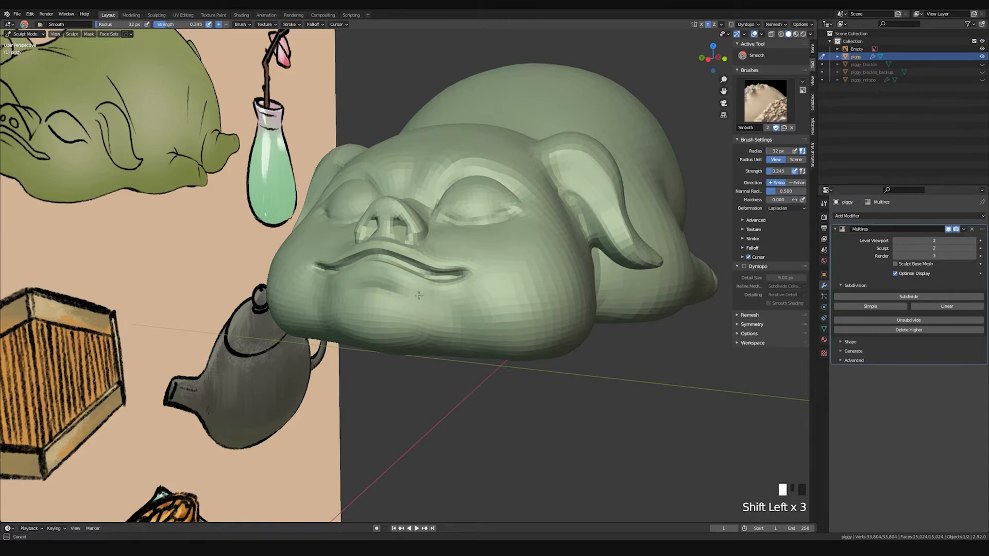
# Step: Enlarge the brush and smooth the chin and the lower cheek
pyautogui.moveTo(405, 283)
pyautogui.mouseDown(button='middle')
pyautogui.moveTo(335, 294)
pyautogui.moveTo(395, 322)
pyautogui.mouseUp(button='middle')
pyautogui.moveTo(413, 319)
pyautogui.keyDown('shift'); pyautogui.mouseDown()
pyautogui.moveTo(412, 311)
pyautogui.moveTo(433, 342)
pyautogui.moveTo(444, 334)
pyautogui.mouseUp(); pyautogui.keyUp('shift')
pyautogui.press('f')
pyautogui.click(429, 311)
pyautogui.keyDown('shift'); pyautogui.moveTo(446, 332); pyautogui.dragTo(520, 295); pyautogui.keyUp('shift')
pyautogui.keyDown('shift'); pyautogui.moveTo(520, 294); pyautogui.dragTo(468, 260, button='middle'); pyautogui.keyUp('shift')
pyautogui.keyDown('shift'); pyautogui.moveTo(468, 260); pyautogui.dragTo(484, 293); pyautogui.keyUp('shift')
pyautogui.moveTo(484, 294)
pyautogui.mouseDown(button='middle')
pyautogui.moveTo(422, 252)
pyautogui.moveTo(433, 247)
pyautogui.moveTo(409, 221)
pyautogui.mouseUp(button='middle')
# Step: Build up the cheek beside the mouth corner using Draw with a 60 px radius, and smooth the transition
pyautogui.keyDown('shift'); pyautogui.click(420, 250); pyautogui.keyUp('shift')
pyautogui.press('space')
pyautogui.press('f')
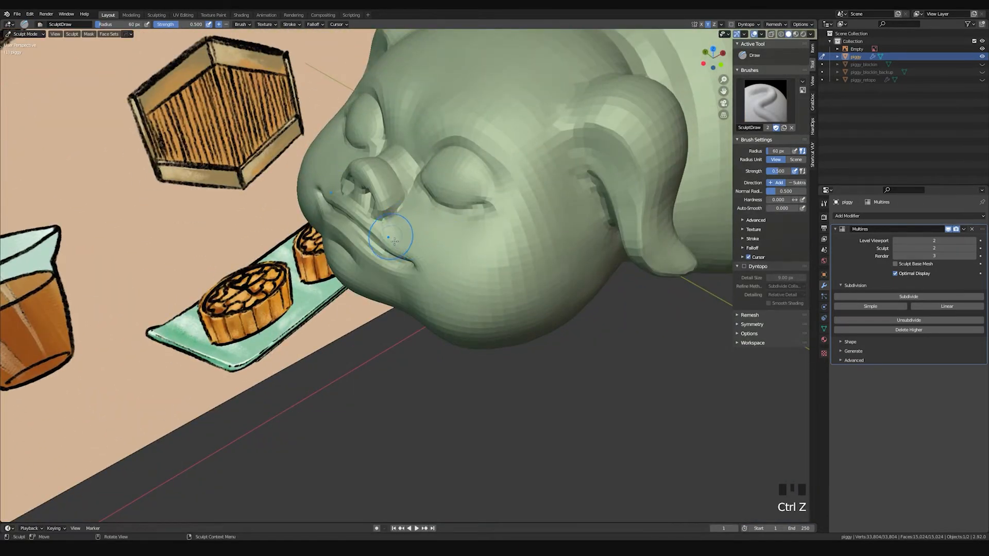
pyautogui.moveTo(425, 231); pyautogui.dragTo(421, 260, button='middle')
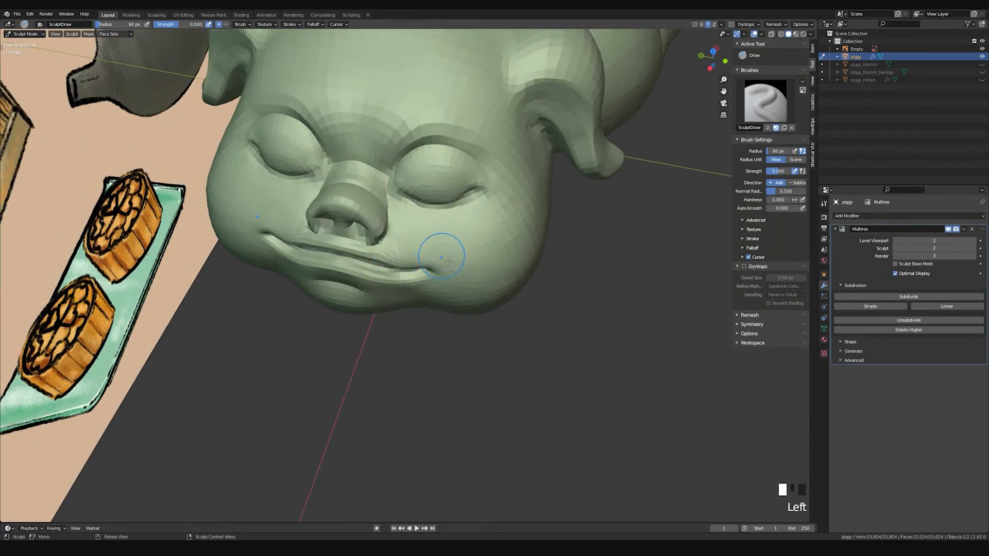
pyautogui.keyDown('shift'); pyautogui.moveTo(414, 251); pyautogui.dragTo(438, 249); pyautogui.keyUp('shift')
pyautogui.moveTo(438, 249)
pyautogui.keyDown('shift'); pyautogui.mouseDown()
pyautogui.moveTo(464, 246)
pyautogui.moveTo(430, 255)
pyautogui.mouseUp(); pyautogui.keyUp('shift')
pyautogui.moveTo(430, 256)
pyautogui.mouseDown(button='middle')
pyautogui.moveTo(415, 241)
pyautogui.moveTo(444, 233)
pyautogui.moveTo(453, 214)
pyautogui.moveTo(406, 221)
pyautogui.mouseUp(button='middle')
# Step: Switch to the Grab brush and reshape the lips and cheek beside the snout from above, using 138 px and 74 px radii
pyautogui.press('g')
pyautogui.moveTo(410, 219); pyautogui.dragTo(415, 219)
pyautogui.moveTo(415, 218)
pyautogui.mouseDown(button='middle')
pyautogui.moveTo(405, 216)
pyautogui.moveTo(414, 238)
pyautogui.moveTo(399, 274)
pyautogui.moveTo(382, 273)
pyautogui.moveTo(387, 308)
pyautogui.moveTo(387, 236)
pyautogui.mouseUp(button='middle')
pyautogui.hotkey('ctrl', 'z')
pyautogui.press('f')
pyautogui.click(418, 215)
pyautogui.click(399, 274)
pyautogui.click(387, 308)
pyautogui.press('f')
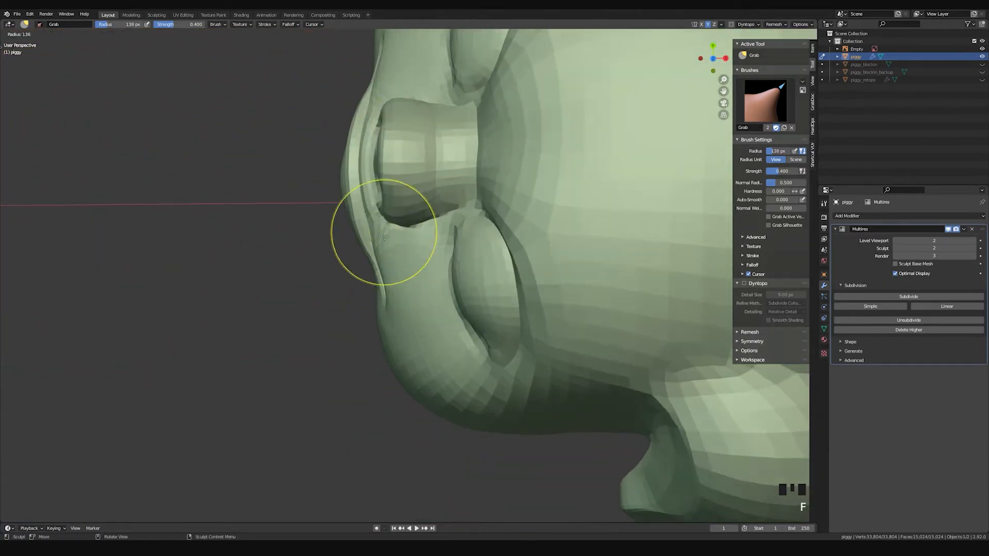
pyautogui.click(363, 234)
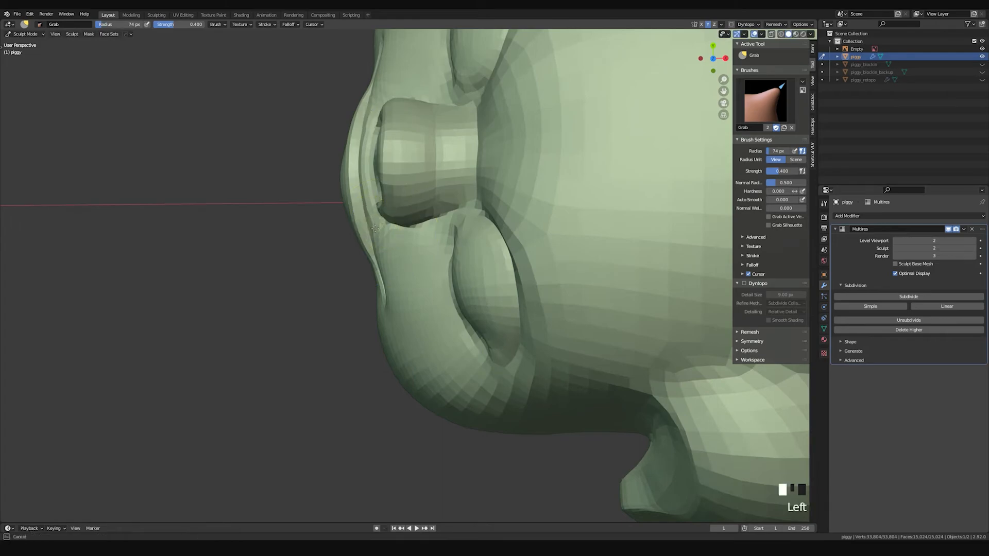
# Step: Switch to the Draw Sharp brush with a 48 px radius and sculpt a sharp neck crease behind the ear
pyautogui.moveTo(381, 243)
pyautogui.mouseDown(button='middle')
pyautogui.moveTo(384, 258)
pyautogui.moveTo(387, 221)
pyautogui.moveTo(479, 278)
pyautogui.moveTo(432, 273)
pyautogui.moveTo(472, 268)
pyautogui.moveTo(473, 257)
pyautogui.moveTo(436, 234)
pyautogui.moveTo(412, 247)
pyautogui.moveTo(407, 237)
pyautogui.moveTo(419, 286)
pyautogui.mouseUp(button='middle')
pyautogui.press('space')
pyautogui.press('f')
pyautogui.click(437, 234)
pyautogui.click(407, 237)
pyautogui.click(419, 286)
pyautogui.moveTo(409, 249); pyautogui.dragTo(421, 354)
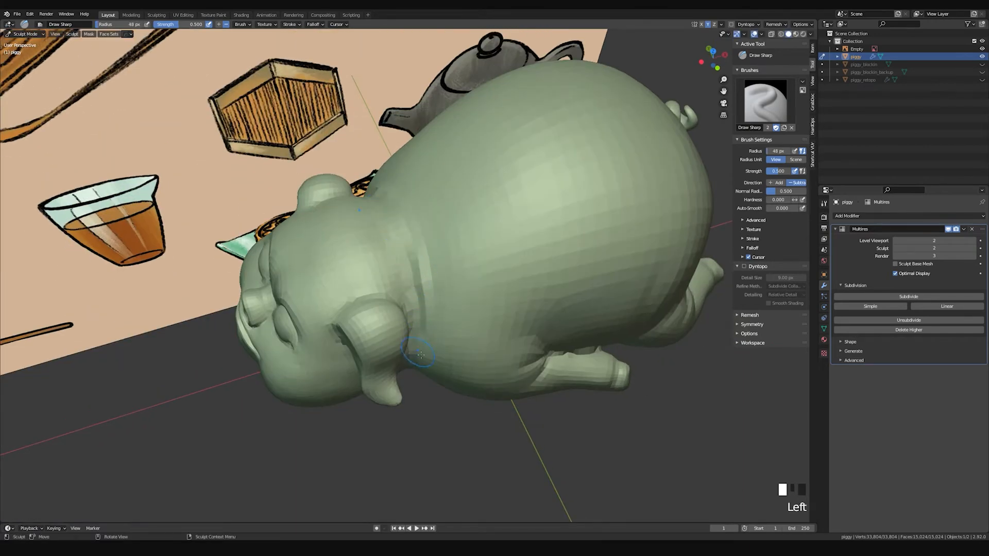
pyautogui.moveTo(422, 267); pyautogui.dragTo(417, 246, button='middle')
pyautogui.keyDown('ctrl'); pyautogui.moveTo(415, 219); pyautogui.dragTo(414, 273); pyautogui.keyUp('ctrl')
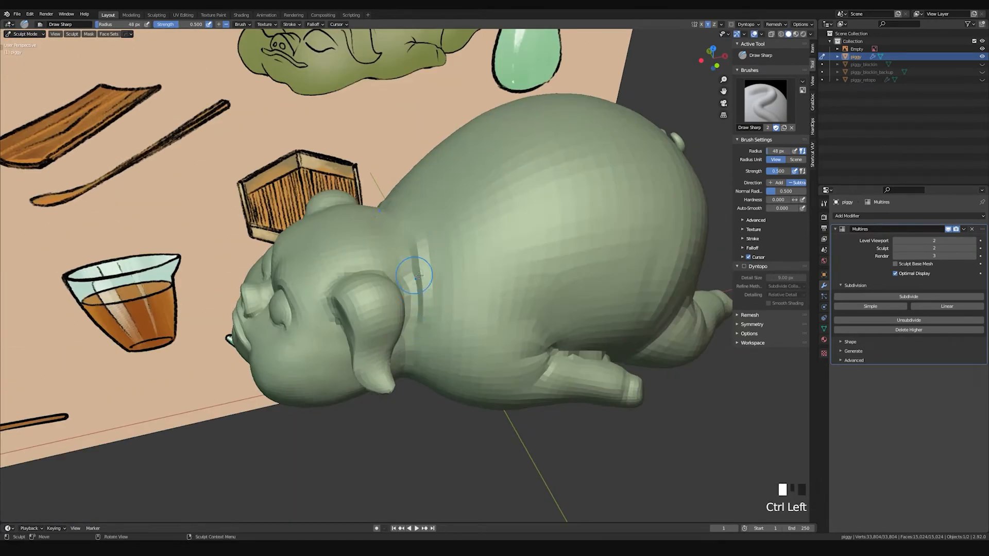
# Step: Rework the neck crease behind the ear with inverted Draw Sharp strokes, undoing unsatisfactory attempts
pyautogui.moveTo(411, 257); pyautogui.dragTo(407, 269, button='middle')
pyautogui.hotkey('ctrl', 'z')
pyautogui.keyDown('ctrl'); pyautogui.moveTo(398, 241); pyautogui.dragTo(410, 305); pyautogui.keyUp('ctrl')
pyautogui.hotkey('ctrl', 'z')
pyautogui.keyDown('ctrl'); pyautogui.moveTo(394, 237); pyautogui.dragTo(409, 291); pyautogui.keyUp('ctrl')
pyautogui.hotkey('ctrl', 'z')
pyautogui.keyDown('ctrl'); pyautogui.moveTo(396, 241); pyautogui.dragTo(419, 298); pyautogui.keyUp('ctrl')
# Step: Smooth the neck crease and the fold beside it behind the ear
pyautogui.moveTo(415, 283)
pyautogui.mouseDown(button='middle')
pyautogui.moveTo(410, 252)
pyautogui.moveTo(412, 278)
pyautogui.mouseUp(button='middle')
pyautogui.keyDown('shift'); pyautogui.moveTo(393, 233); pyautogui.dragTo(405, 268); pyautogui.keyUp('shift')
pyautogui.keyDown('shift'); pyautogui.moveTo(395, 237); pyautogui.dragTo(405, 270); pyautogui.keyUp('shift')
pyautogui.keyDown('shift'); pyautogui.moveTo(387, 229); pyautogui.dragTo(427, 281); pyautogui.keyUp('shift')
# Step: Switch to the Pinch brush with a 73 px radius and tighten the crease along the side of the neck
pyautogui.moveTo(428, 280)
pyautogui.mouseDown(button='middle')
pyautogui.moveTo(424, 222)
pyautogui.moveTo(412, 274)
pyautogui.mouseUp(button='middle')
pyautogui.press('p')
pyautogui.moveTo(408, 282); pyautogui.dragTo(413, 246)
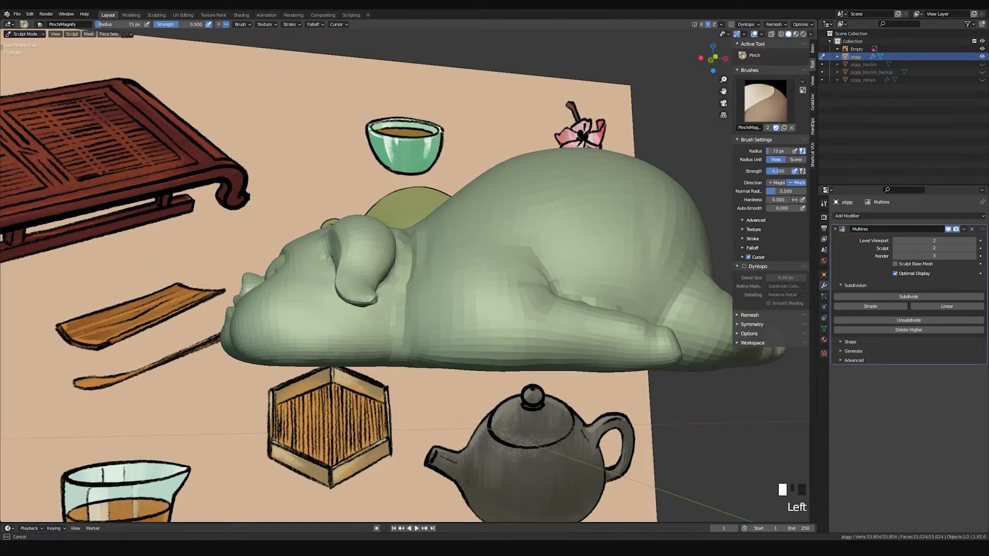
pyautogui.moveTo(420, 242); pyautogui.dragTo(416, 286, button='middle')
pyautogui.moveTo(416, 286); pyautogui.dragTo(411, 273)
pyautogui.moveTo(409, 261); pyautogui.dragTo(406, 236)
pyautogui.moveTo(437, 242); pyautogui.dragTo(412, 293, button='middle')
pyautogui.moveTo(413, 294); pyautogui.dragTo(414, 268)
pyautogui.moveTo(416, 288); pyautogui.dragTo(417, 275)
# Step: Pinch the neck crease across the top of the neck between the ears
pyautogui.moveTo(405, 221); pyautogui.dragTo(401, 232, button='middle')
pyautogui.moveTo(401, 231); pyautogui.dragTo(400, 247)
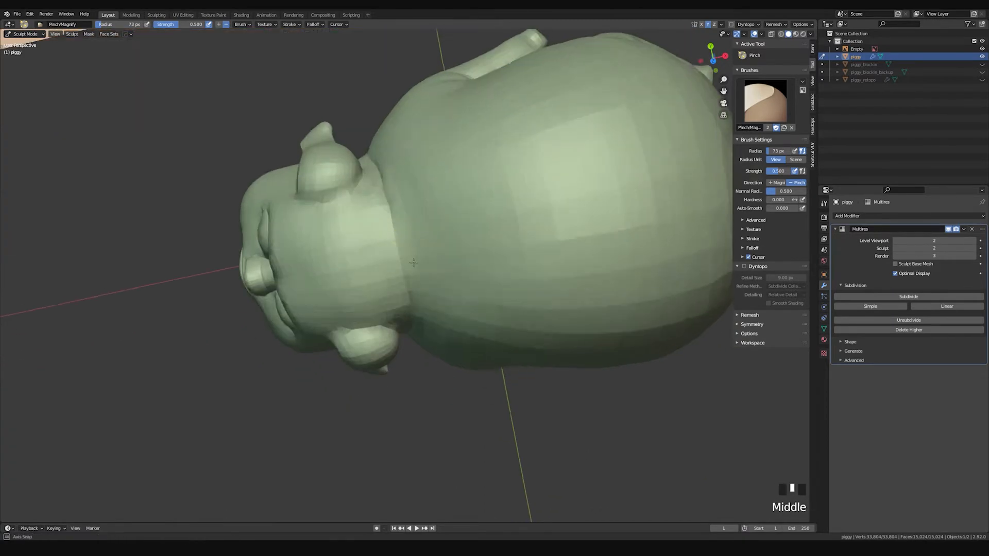
pyautogui.moveTo(392, 206); pyautogui.dragTo(413, 315)
# Step: Try to sculpt a second fold behind the neck crease with the Draw Sharp brush at a 38 px radius
pyautogui.moveTo(413, 315)
pyautogui.mouseDown(button='middle')
pyautogui.moveTo(420, 233)
pyautogui.moveTo(512, 220)
pyautogui.moveTo(446, 230)
pyautogui.moveTo(457, 229)
pyautogui.mouseUp(button='middle')
pyautogui.press('space')
pyautogui.press('f')
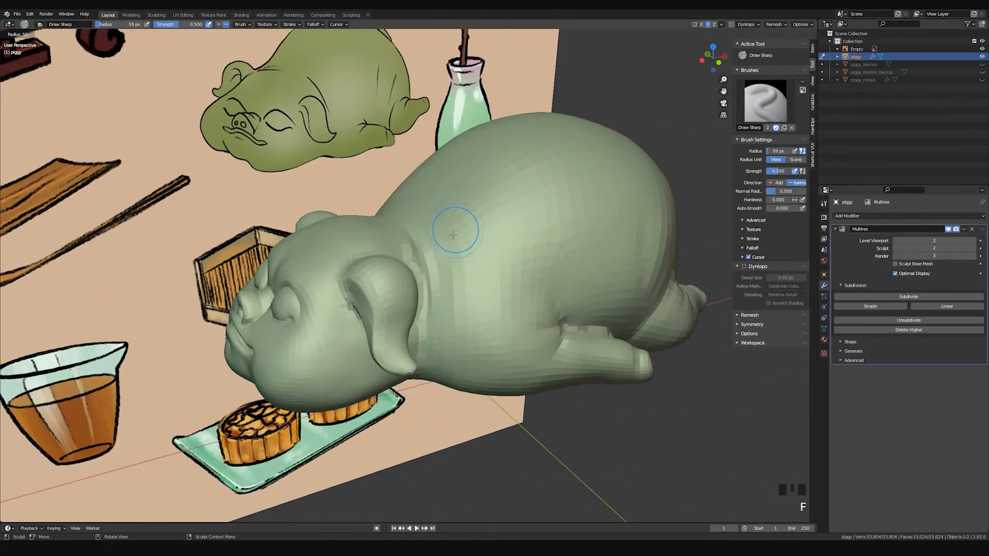
pyautogui.click(453, 243)
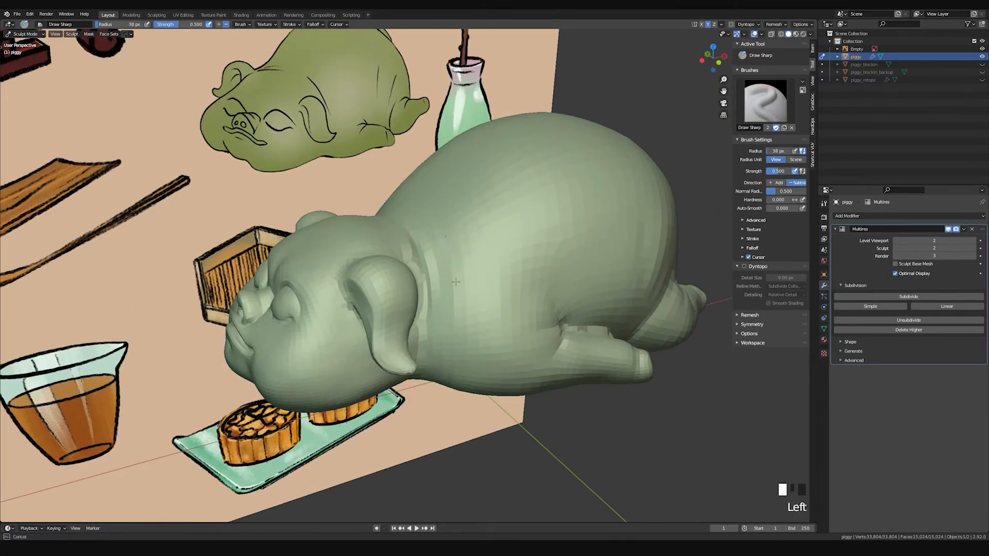
pyautogui.keyDown('ctrl'); pyautogui.moveTo(444, 307); pyautogui.dragTo(440, 249); pyautogui.keyUp('ctrl')
pyautogui.hotkey('ctrl', 'z')
# Step: Pick another brush, adjust its radius and sculpt a fold behind the neck with inverted strokes, undoing the first one
pyautogui.press('space')
pyautogui.click(423, 192)
pyautogui.moveTo(449, 265); pyautogui.dragTo(441, 253, button='middle')
pyautogui.press('f')
pyautogui.click(426, 205)
pyautogui.keyDown('ctrl'); pyautogui.moveTo(453, 254); pyautogui.dragTo(450, 334); pyautogui.keyUp('ctrl')
pyautogui.hotkey('ctrl', 'z')
pyautogui.moveTo(450, 253)
pyautogui.keyDown('ctrl'); pyautogui.mouseDown()
pyautogui.moveTo(459, 320)
pyautogui.moveTo(452, 257)
pyautogui.mouseUp(); pyautogui.keyUp('ctrl')
# Step: Switch to the Grab brush and reshape the lower eyelid from the inner corner beside the snout to the outer corner
pyautogui.moveTo(452, 258)
pyautogui.mouseDown(button='middle')
pyautogui.moveTo(502, 262)
pyautogui.moveTo(454, 258)
pyautogui.moveTo(441, 291)
pyautogui.mouseUp(button='middle')
pyautogui.press('g')
pyautogui.press('f')
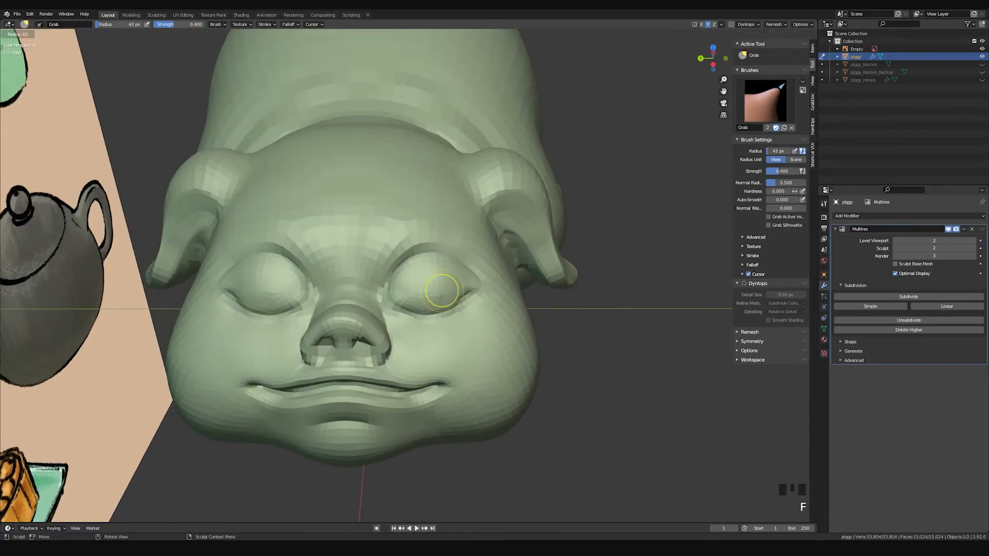
pyautogui.click(439, 325)
pyautogui.click(438, 325)
pyautogui.press('f')
pyautogui.click(458, 311)
pyautogui.moveTo(399, 311); pyautogui.dragTo(414, 310)
pyautogui.press('f')
pyautogui.click(437, 309)
pyautogui.moveTo(406, 310)
pyautogui.mouseDown()
pyautogui.moveTo(463, 295)
pyautogui.moveTo(452, 309)
pyautogui.moveTo(466, 282)
pyautogui.mouseUp()
# Step: Smooth the area around the eye and sharpen the outer corner and upper eyelid crease with the Pinch brush
pyautogui.moveTo(467, 283)
pyautogui.mouseDown(button='middle')
pyautogui.moveTo(466, 257)
pyautogui.moveTo(377, 249)
pyautogui.moveTo(473, 242)
pyautogui.moveTo(443, 241)
pyautogui.mouseUp(button='middle')
pyautogui.keyDown('shift'); pyautogui.moveTo(440, 242); pyautogui.dragTo(433, 247); pyautogui.keyUp('shift')
pyautogui.keyDown('shift'); pyautogui.moveTo(437, 244); pyautogui.dragTo(433, 249); pyautogui.keyUp('shift')
pyautogui.moveTo(434, 247)
pyautogui.mouseDown(button='middle')
pyautogui.moveTo(487, 243)
pyautogui.moveTo(458, 237)
pyautogui.mouseUp(button='middle')
pyautogui.press('p')
pyautogui.moveTo(457, 237); pyautogui.dragTo(476, 251)
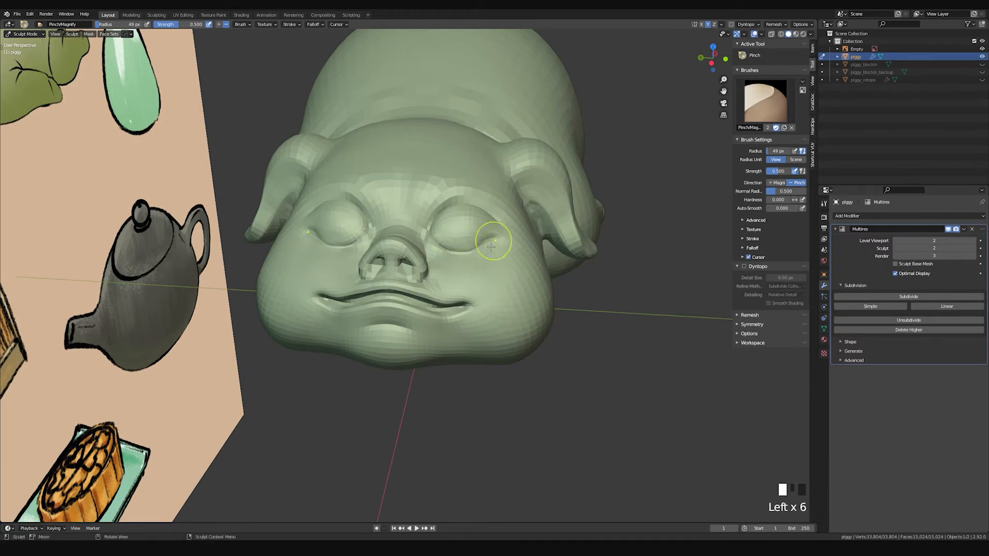
pyautogui.moveTo(450, 218); pyautogui.dragTo(483, 216)
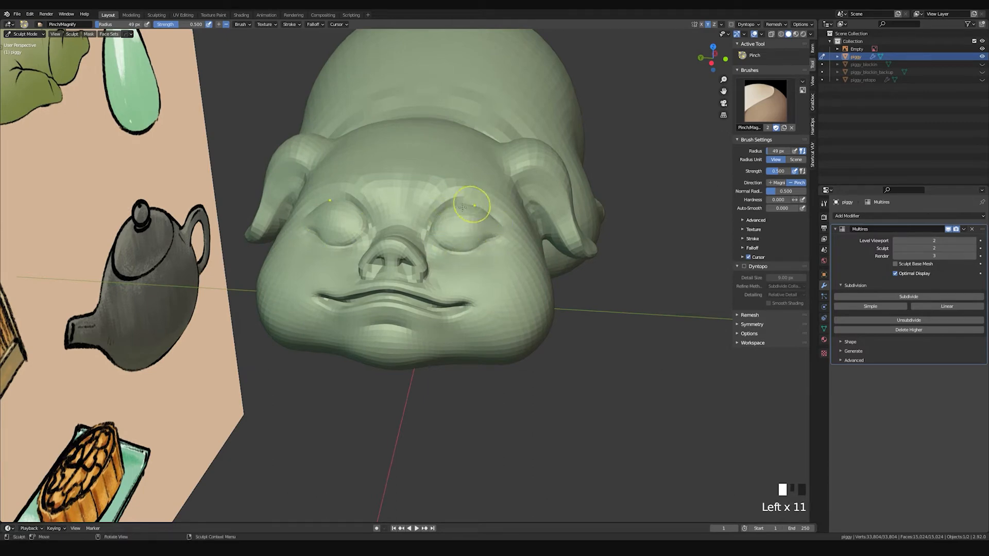
# Step: Enlarge the brush radius to 117 px and smooth the underside of the chin and jaw back to the neck
pyautogui.moveTo(474, 233)
pyautogui.mouseDown(button='middle')
pyautogui.moveTo(546, 221)
pyautogui.moveTo(419, 194)
pyautogui.moveTo(495, 211)
pyautogui.moveTo(492, 198)
pyautogui.moveTo(471, 211)
pyautogui.mouseUp(button='middle')
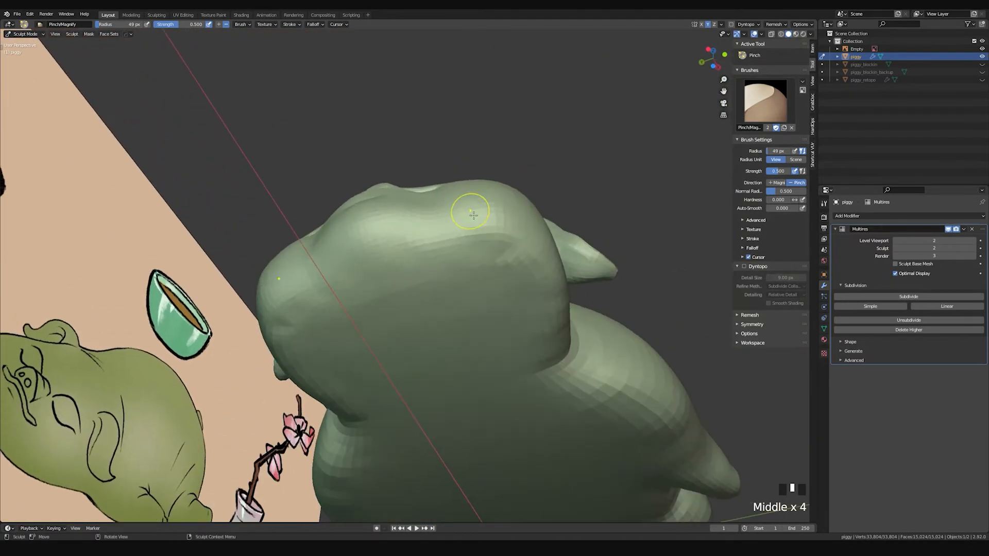
pyautogui.press('f')
pyautogui.click(515, 212)
pyautogui.moveTo(377, 289)
pyautogui.keyDown('shift'); pyautogui.mouseDown()
pyautogui.moveTo(482, 247)
pyautogui.moveTo(504, 249)
pyautogui.moveTo(378, 254)
pyautogui.mouseUp(); pyautogui.keyUp('shift')
pyautogui.moveTo(530, 254); pyautogui.dragTo(447, 246, button='middle')
pyautogui.moveTo(453, 229)
pyautogui.keyDown('shift'); pyautogui.mouseDown()
pyautogui.moveTo(389, 217)
pyautogui.moveTo(458, 232)
pyautogui.mouseUp(); pyautogui.keyUp('shift')
pyautogui.keyDown('shift'); pyautogui.moveTo(466, 234); pyautogui.dragTo(507, 245); pyautogui.keyUp('shift')
pyautogui.keyDown('shift'); pyautogui.moveTo(520, 249); pyautogui.dragTo(574, 268); pyautogui.keyUp('shift')
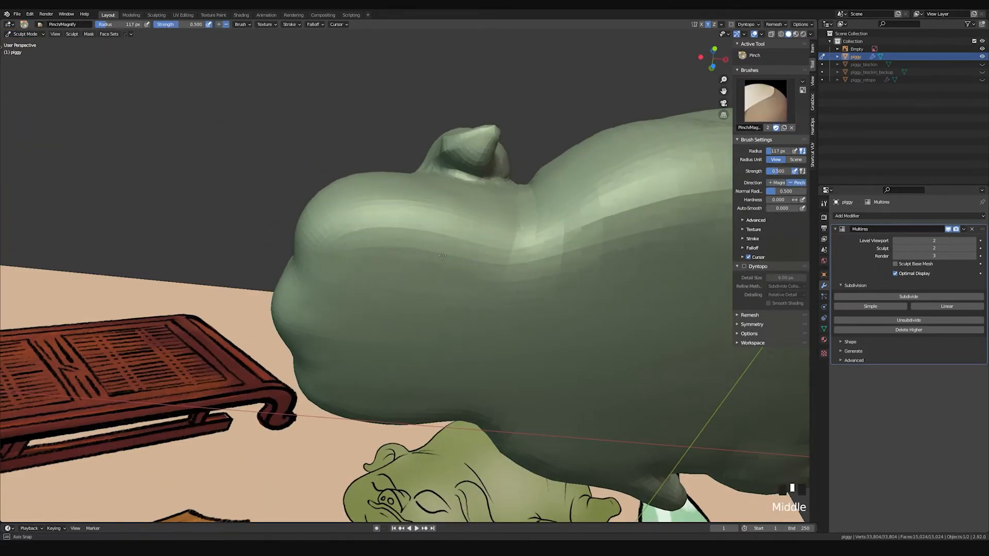
# Step: Smooth the lower edge of the cheek and the chin
pyautogui.moveTo(397, 254); pyautogui.dragTo(511, 283, button='middle')
pyautogui.keyDown('shift'); pyautogui.moveTo(512, 283); pyautogui.dragTo(371, 227); pyautogui.keyUp('shift')
pyautogui.moveTo(370, 227); pyautogui.dragTo(400, 218, button='middle')
pyautogui.keyDown('shift'); pyautogui.moveTo(359, 186); pyautogui.dragTo(441, 217); pyautogui.keyUp('shift')
pyautogui.moveTo(442, 206)
pyautogui.mouseDown(button='middle')
pyautogui.moveTo(445, 290)
pyautogui.moveTo(436, 237)
pyautogui.mouseUp(button='middle')
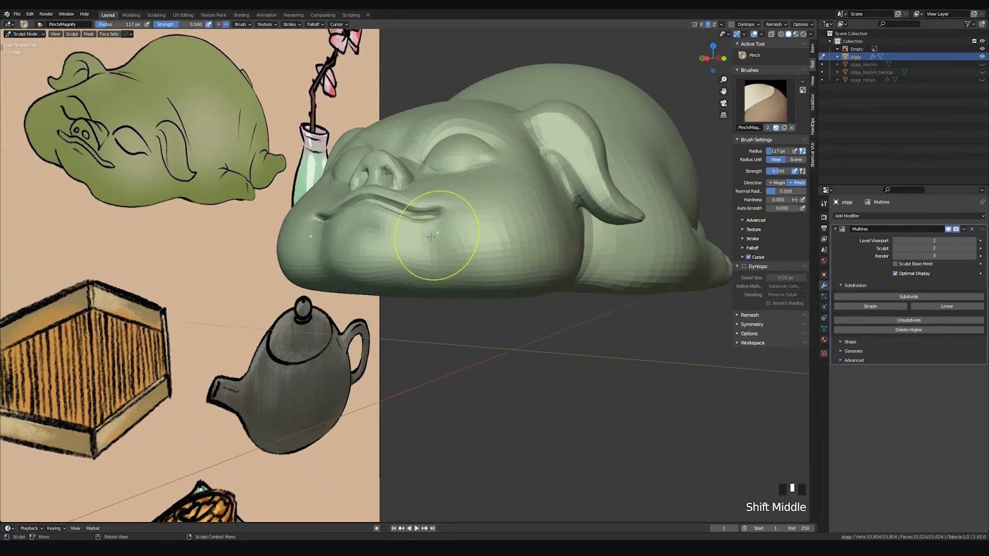
# Step: Try to build up the cheek with the Clay brush, enlarging its radius to 135 px
pyautogui.press('t')
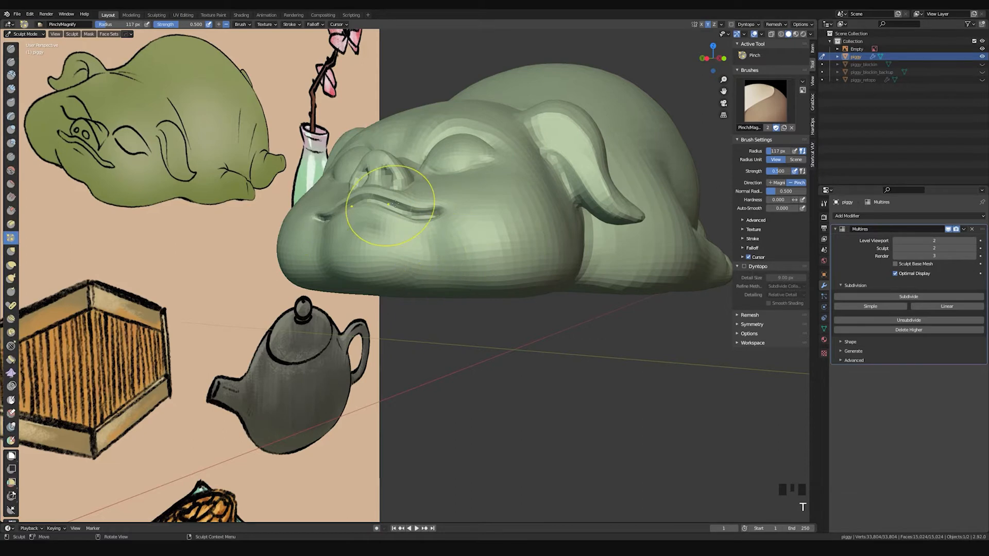
pyautogui.press('space')
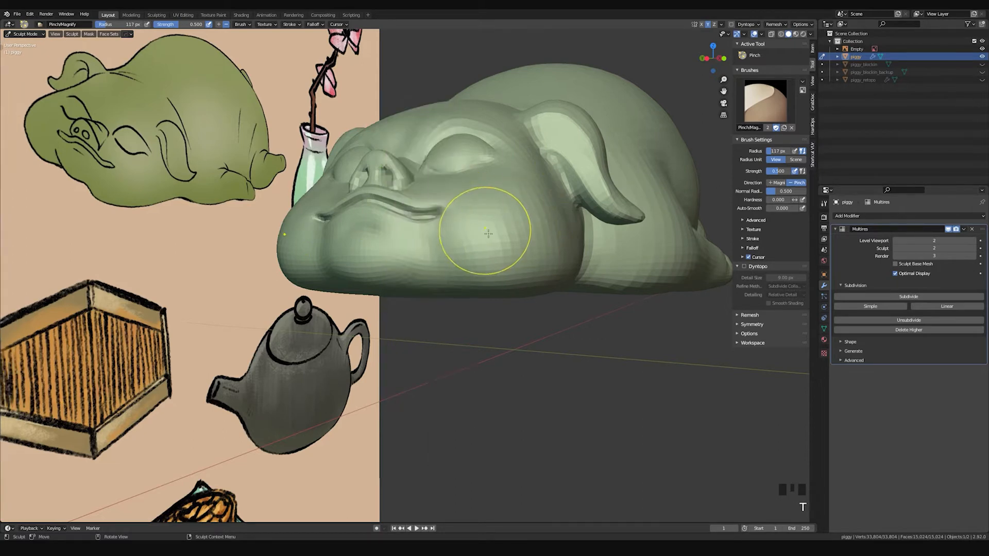
pyautogui.press('space')
pyautogui.click(449, 137)
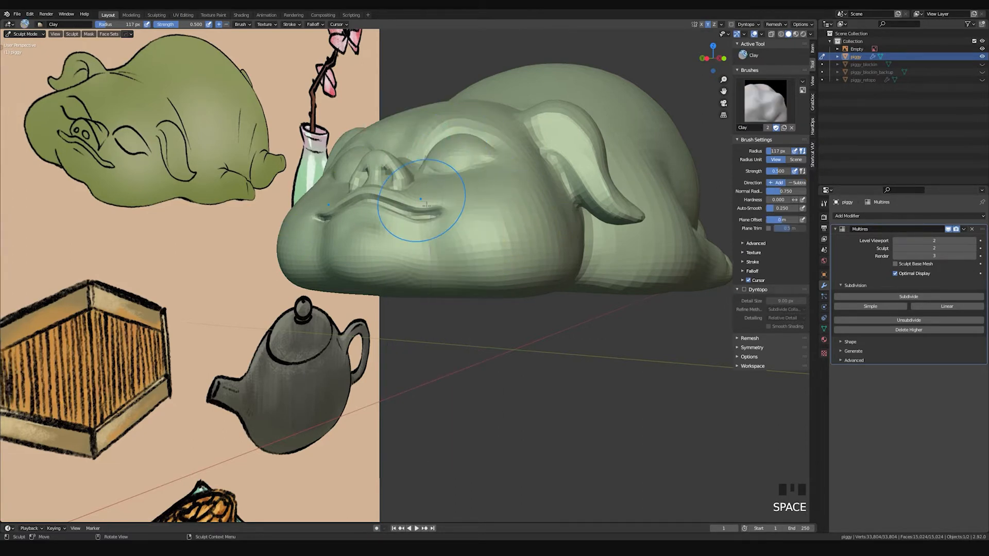
pyautogui.moveTo(453, 155); pyautogui.dragTo(436, 223, button='middle')
pyautogui.press('f')
pyautogui.click(432, 219)
pyautogui.moveTo(531, 264); pyautogui.dragTo(524, 253)
pyautogui.hotkey('ctrl', 'z')
pyautogui.press('f')
pyautogui.click(561, 241)
pyautogui.moveTo(510, 194); pyautogui.dragTo(554, 229)
pyautogui.hotkey('ctrl', 'z')
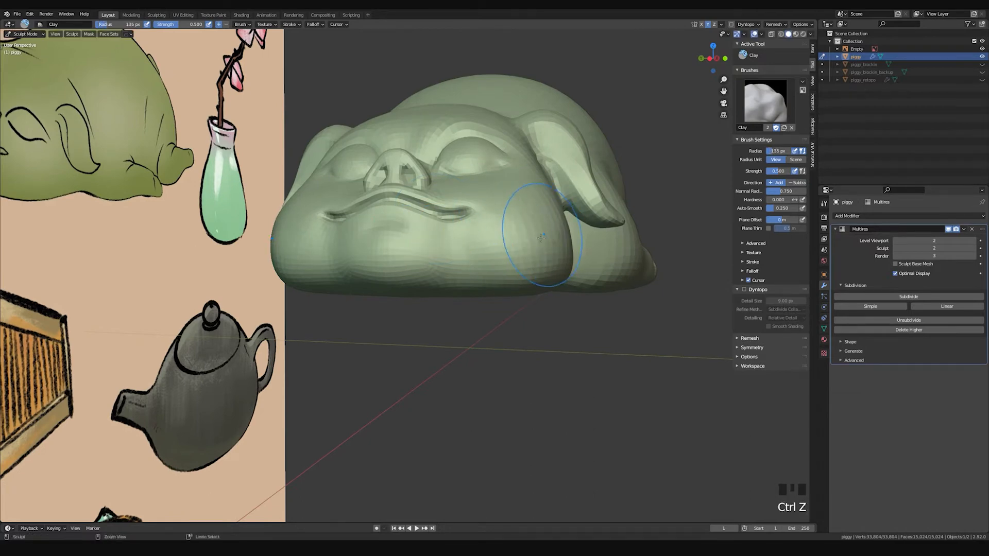
# Step: Switch to the Clay Strips brush, build up the chin below the mouth corner and carve the boundary towards the cheek
pyautogui.press('space')
pyautogui.click(524, 229)
pyautogui.press('space')
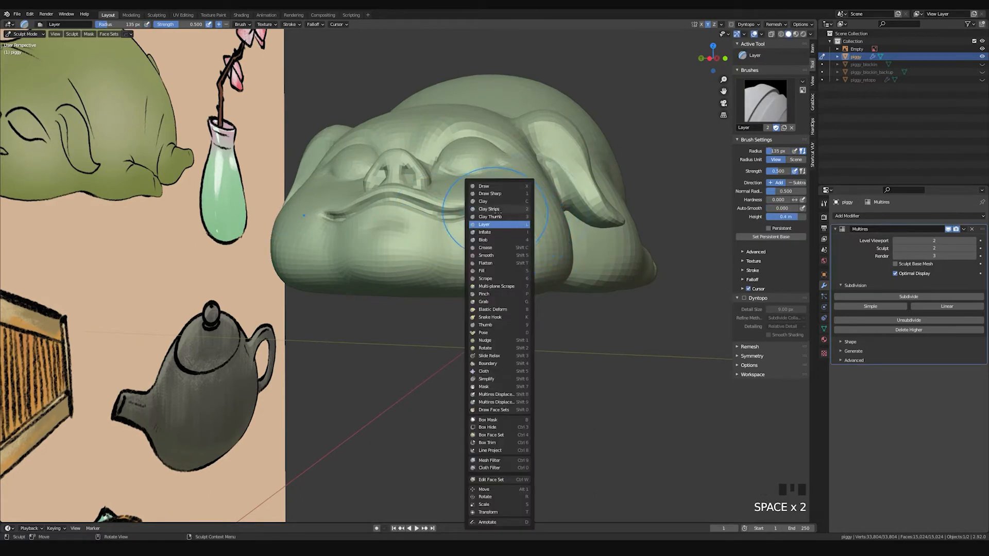
pyautogui.click(498, 209)
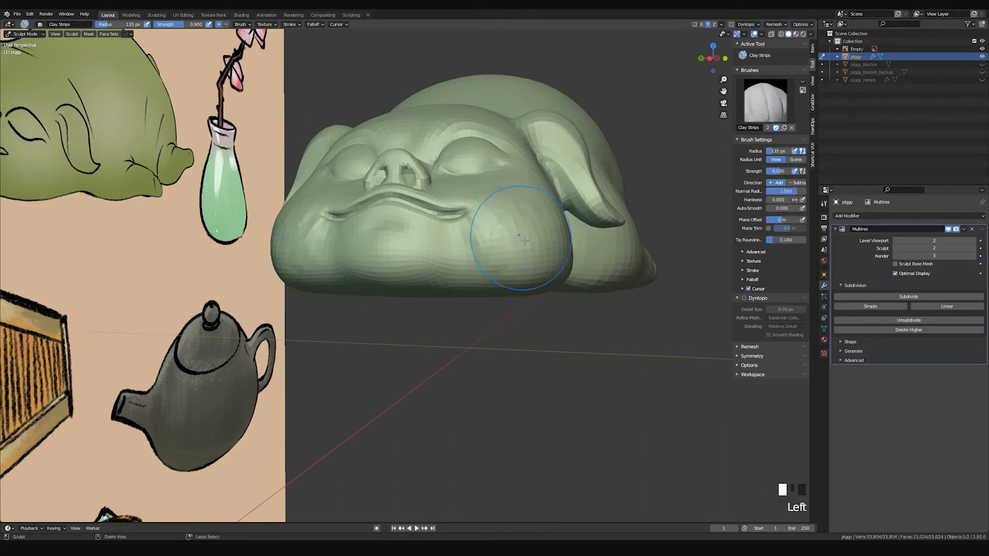
pyautogui.press('f')
pyautogui.click(494, 233)
pyautogui.moveTo(450, 216); pyautogui.dragTo(405, 232, button='middle')
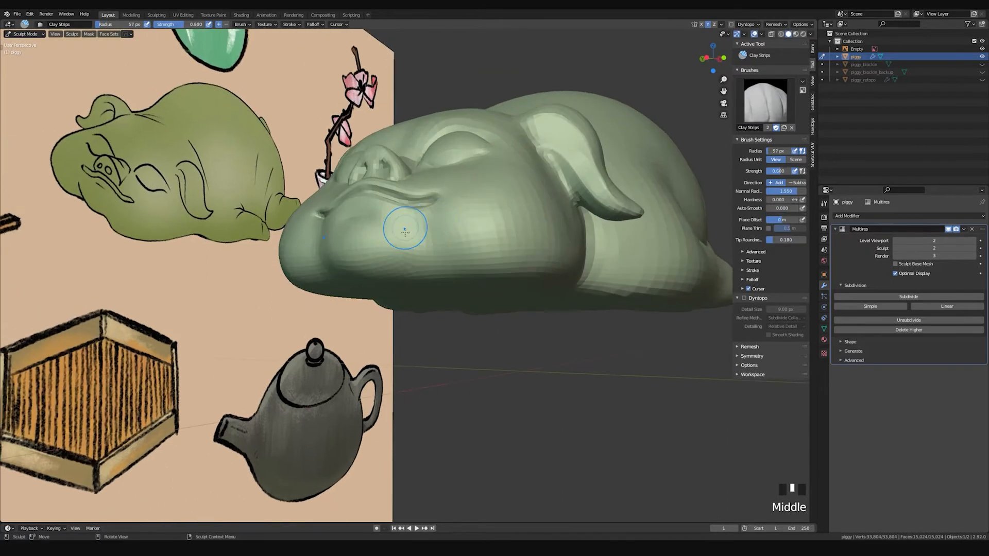
pyautogui.press('f')
pyautogui.click(433, 235)
pyautogui.moveTo(390, 225)
pyautogui.mouseDown()
pyautogui.moveTo(389, 251)
pyautogui.moveTo(382, 245)
pyautogui.mouseUp()
pyautogui.moveTo(382, 243); pyautogui.dragTo(361, 273)
pyautogui.moveTo(398, 241); pyautogui.dragTo(438, 267)
pyautogui.keyDown('ctrl'); pyautogui.moveTo(425, 231); pyautogui.dragTo(451, 267); pyautogui.keyUp('ctrl')
# Step: Set the Clay Strips radius to 94 px and build up the front of the cheek with vertical strokes
pyautogui.moveTo(468, 245); pyautogui.dragTo(479, 247, button='middle')
pyautogui.press('f')
pyautogui.click(486, 249)
pyautogui.moveTo(469, 226); pyautogui.dragTo(479, 253)
pyautogui.moveTo(486, 227); pyautogui.dragTo(496, 251)
pyautogui.moveTo(502, 224); pyautogui.dragTo(510, 248)
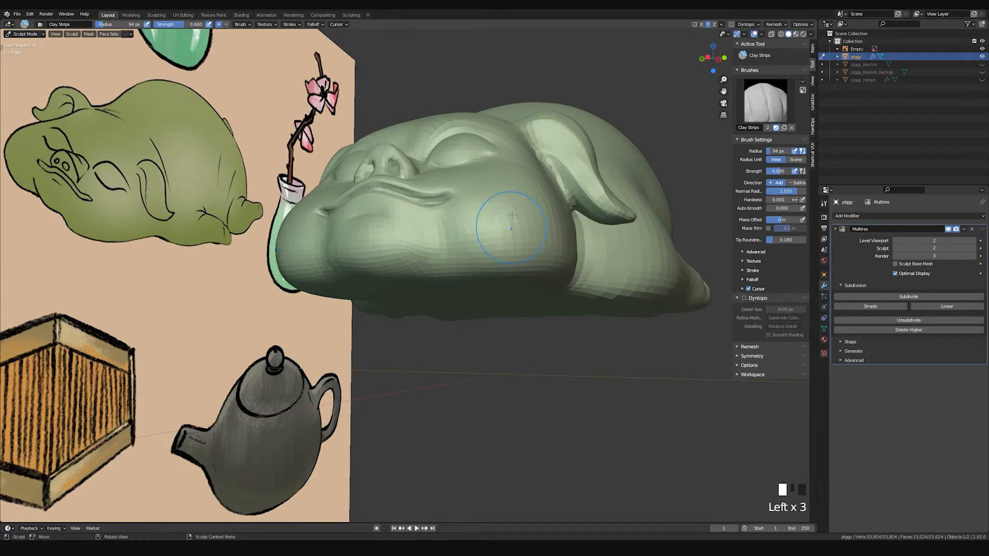
# Step: Add volume to the lower cheek from below, undoing the misplaced first stroke
pyautogui.moveTo(519, 238); pyautogui.dragTo(502, 192, button='middle')
pyautogui.moveTo(502, 191); pyautogui.dragTo(479, 167)
pyautogui.moveTo(479, 168); pyautogui.dragTo(485, 214, button='middle')
pyautogui.hotkey('ctrl', 'z')
pyautogui.moveTo(486, 213); pyautogui.dragTo(495, 242)
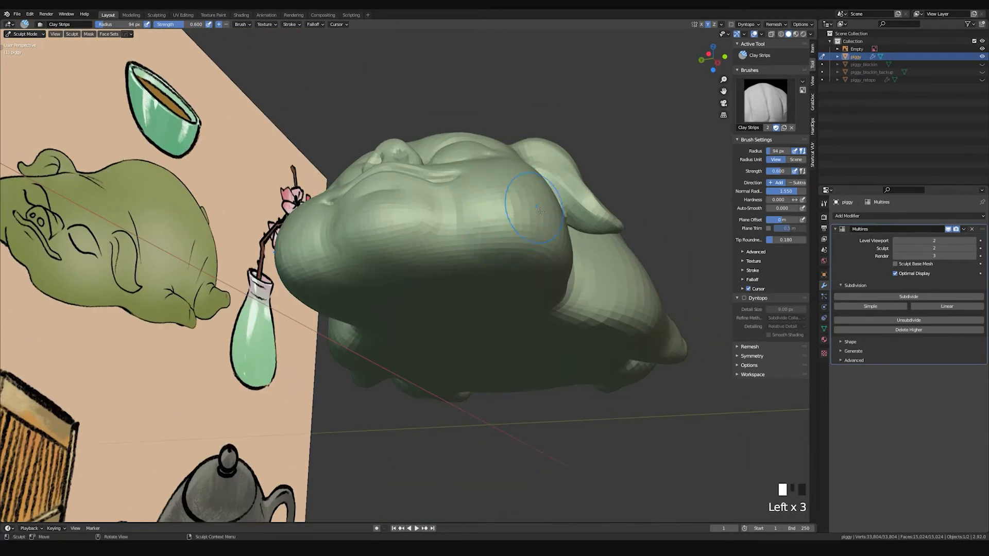
# Step: Build up the side of the cheek and the jaw below the ear with Clay Strips strokes
pyautogui.moveTo(564, 260); pyautogui.dragTo(474, 214, button='middle')
pyautogui.click(412, 170)
pyautogui.click(457, 186)
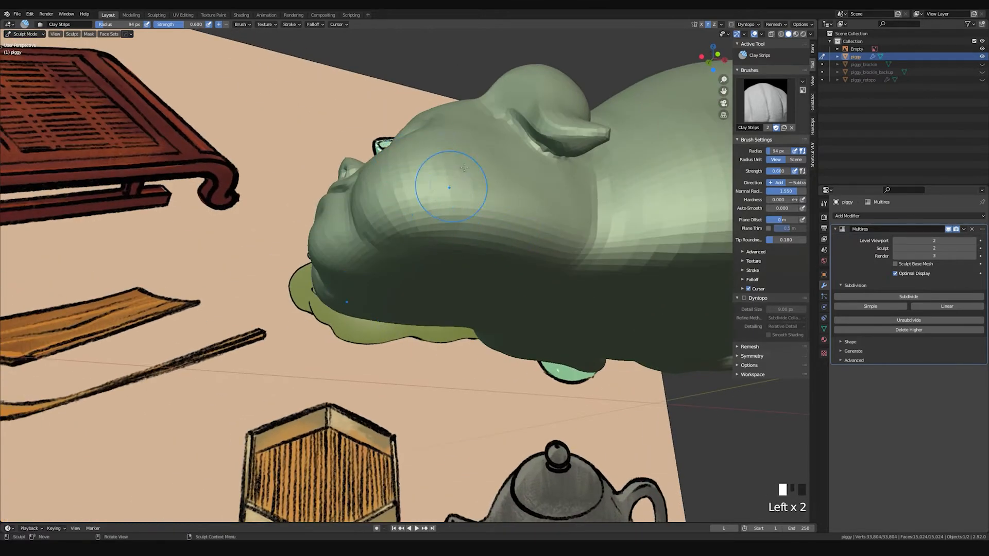
pyautogui.moveTo(534, 210); pyautogui.dragTo(502, 220, button='middle')
pyautogui.moveTo(482, 178); pyautogui.dragTo(478, 255)
pyautogui.moveTo(481, 206); pyautogui.dragTo(476, 240)
pyautogui.moveTo(526, 181); pyautogui.dragTo(525, 224)
pyautogui.moveTo(540, 188); pyautogui.dragTo(530, 231)
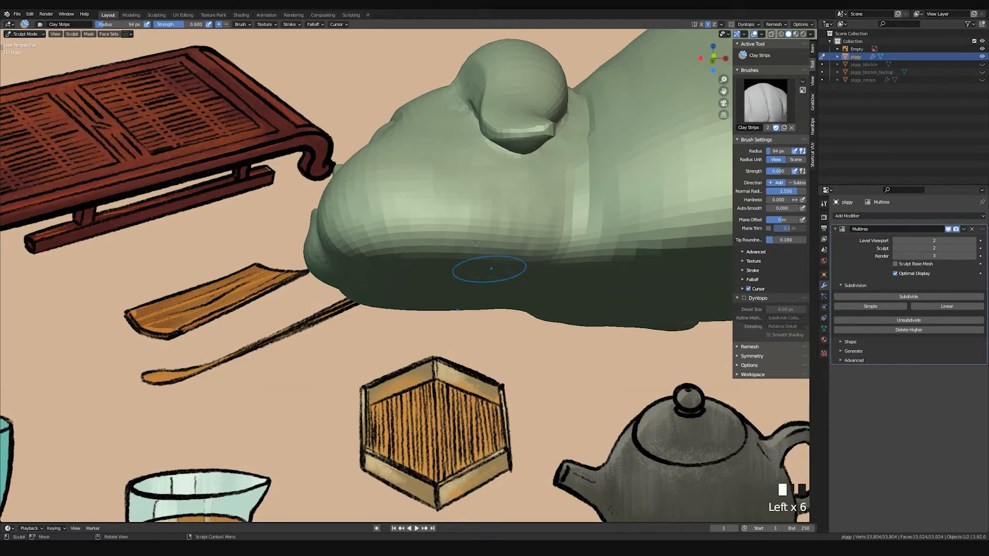
# Step: Build up the chin and lower cheek with short Clay Strips strokes and smooth the result
pyautogui.moveTo(406, 190)
pyautogui.mouseDown(button='middle')
pyautogui.moveTo(452, 207)
pyautogui.moveTo(407, 203)
pyautogui.mouseUp(button='middle')
pyautogui.click(453, 203)
pyautogui.click(441, 199)
pyautogui.click(386, 207)
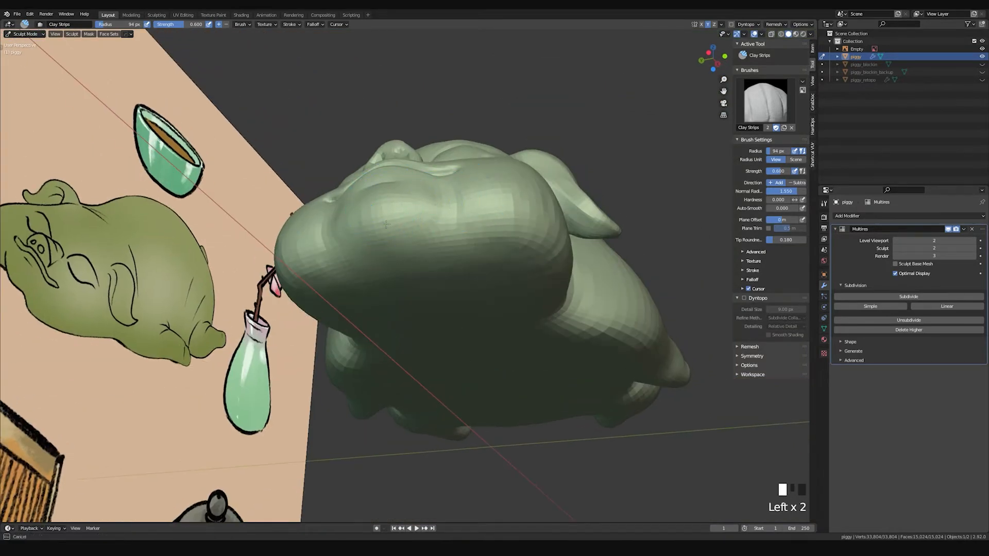
pyautogui.click(401, 244)
pyautogui.moveTo(420, 265)
pyautogui.mouseDown(button='middle')
pyautogui.moveTo(453, 195)
pyautogui.moveTo(449, 227)
pyautogui.mouseUp(button='middle')
pyautogui.click(453, 247)
pyautogui.click(452, 257)
pyautogui.keyDown('shift'); pyautogui.click(439, 268); pyautogui.keyUp('shift')
pyautogui.keyDown('shift'); pyautogui.click(481, 252); pyautogui.keyUp('shift')
# Step: Switch to the Grab brush with a 128 px radius and reshape the lips below the snout
pyautogui.moveTo(481, 252)
pyautogui.mouseDown(button='middle')
pyautogui.moveTo(505, 248)
pyautogui.moveTo(515, 281)
pyautogui.moveTo(475, 261)
pyautogui.moveTo(459, 302)
pyautogui.mouseUp(button='middle')
pyautogui.press('g')
pyautogui.press('f')
pyautogui.click(465, 300)
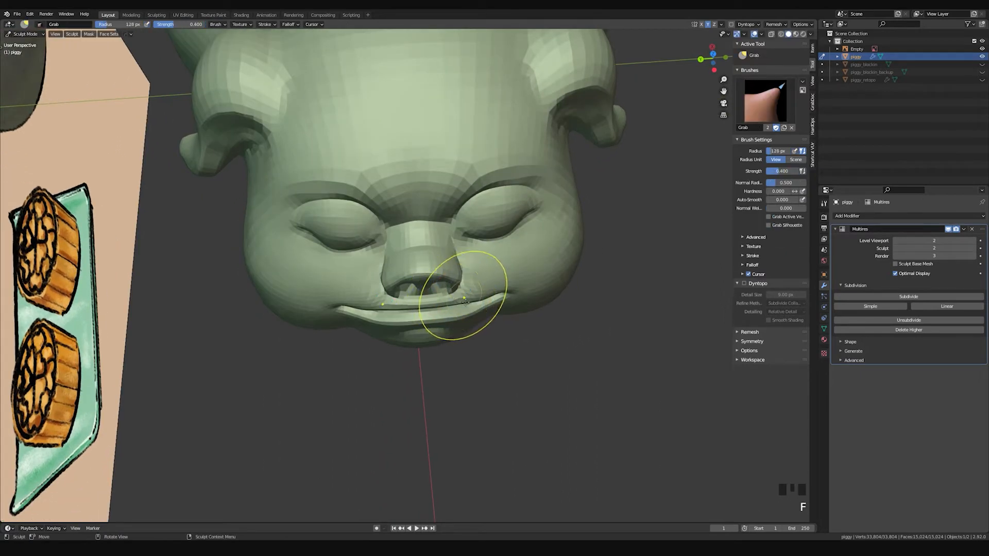
pyautogui.moveTo(466, 323)
pyautogui.mouseDown()
pyautogui.moveTo(464, 314)
pyautogui.moveTo(437, 324)
pyautogui.mouseUp()
pyautogui.press('f')
pyautogui.click(473, 326)
pyautogui.click(437, 323)
# Step: Adjust the face with the Grab brush, then pull the mouth corner up and outward using a 116 px radius
pyautogui.moveTo(451, 318)
pyautogui.mouseDown(button='middle')
pyautogui.moveTo(463, 198)
pyautogui.moveTo(453, 210)
pyautogui.moveTo(475, 179)
pyautogui.moveTo(476, 219)
pyautogui.mouseUp(button='middle')
pyautogui.moveTo(475, 219); pyautogui.dragTo(476, 222)
pyautogui.moveTo(496, 234)
pyautogui.mouseDown(button='middle')
pyautogui.moveTo(456, 315)
pyautogui.moveTo(492, 309)
pyautogui.mouseUp(button='middle')
pyautogui.press('f')
pyautogui.click(441, 309)
pyautogui.moveTo(492, 309)
pyautogui.mouseDown()
pyautogui.moveTo(420, 322)
pyautogui.moveTo(502, 299)
pyautogui.mouseUp()
pyautogui.moveTo(502, 299)
pyautogui.mouseDown()
pyautogui.moveTo(519, 282)
pyautogui.moveTo(472, 294)
pyautogui.moveTo(525, 277)
pyautogui.mouseUp()
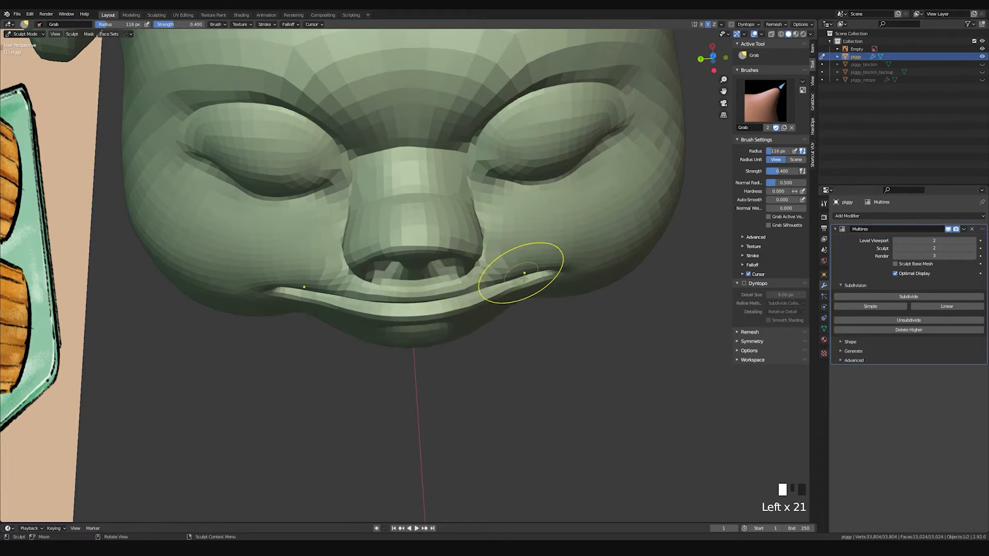
# Step: Tighten the crease at the mouth corner and along the lips with short Pinch brush strokes
pyautogui.moveTo(510, 290)
pyautogui.mouseDown(button='middle')
pyautogui.moveTo(525, 220)
pyautogui.moveTo(463, 243)
pyautogui.moveTo(517, 241)
pyautogui.moveTo(508, 260)
pyautogui.mouseUp(button='middle')
pyautogui.press('p')
pyautogui.moveTo(546, 257); pyautogui.dragTo(542, 263)
pyautogui.click(541, 264)
pyautogui.click(536, 265)
pyautogui.click(520, 266)
pyautogui.press('f')
pyautogui.click(503, 243)
pyautogui.click(494, 252)
pyautogui.click(486, 255)
# Step: Reshape the lips near the mouth corner with the Grab brush
pyautogui.moveTo(486, 255)
pyautogui.mouseDown(button='middle')
pyautogui.moveTo(459, 264)
pyautogui.moveTo(432, 248)
pyautogui.mouseUp(button='middle')
pyautogui.press('g')
pyautogui.click(434, 251)
pyautogui.moveTo(435, 251); pyautogui.dragTo(430, 236)
# Step: Smooth the face around the mouth and cheek with long strokes using a 129 px radius
pyautogui.moveTo(478, 240)
pyautogui.mouseDown(button='middle')
pyautogui.moveTo(409, 242)
pyautogui.moveTo(434, 253)
pyautogui.moveTo(364, 257)
pyautogui.mouseUp(button='middle')
pyautogui.press('f')
pyautogui.click(397, 247)
pyautogui.keyDown('shift'); pyautogui.moveTo(364, 258); pyautogui.dragTo(392, 258); pyautogui.keyUp('shift')
pyautogui.moveTo(391, 258)
pyautogui.keyDown('shift'); pyautogui.mouseDown()
pyautogui.moveTo(442, 261)
pyautogui.moveTo(451, 276)
pyautogui.moveTo(487, 289)
pyautogui.mouseUp(); pyautogui.keyUp('shift')
pyautogui.keyDown('shift'); pyautogui.moveTo(487, 289); pyautogui.dragTo(503, 292); pyautogui.keyUp('shift')
pyautogui.moveTo(503, 292); pyautogui.dragTo(501, 283, button='middle')
pyautogui.keyDown('shift'); pyautogui.moveTo(501, 282); pyautogui.dragTo(547, 241); pyautogui.keyUp('shift')
# Step: Try a few Draw brush strokes on the top of the head between the ears and undo them
pyautogui.moveTo(547, 241)
pyautogui.keyDown('shift'); pyautogui.mouseDown(button='middle')
pyautogui.moveTo(531, 226)
pyautogui.moveTo(523, 302)
pyautogui.moveTo(482, 236)
pyautogui.moveTo(496, 254)
pyautogui.moveTo(522, 257)
pyautogui.moveTo(453, 232)
pyautogui.moveTo(458, 209)
pyautogui.moveTo(457, 236)
pyautogui.mouseUp(button='middle'); pyautogui.keyUp('shift')
pyautogui.press('space')
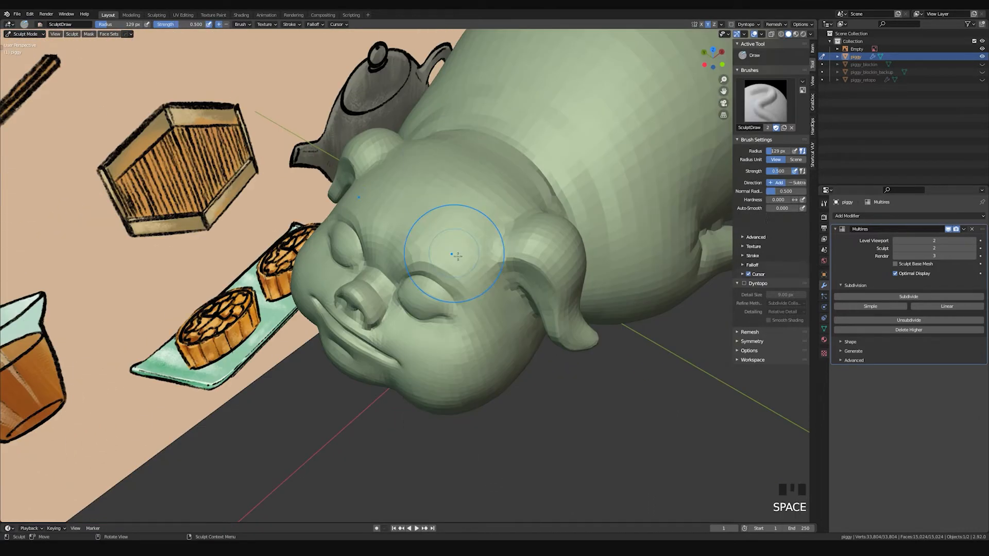
pyautogui.press('f')
pyautogui.hotkey('ctrl', 'z')
pyautogui.press('f')
pyautogui.moveTo(449, 252); pyautogui.dragTo(412, 237)
pyautogui.click(456, 243)
pyautogui.hotkey('ctrl', 'z')
pyautogui.moveTo(479, 251)
pyautogui.mouseDown(button='middle')
pyautogui.moveTo(487, 242)
pyautogui.moveTo(437, 222)
pyautogui.moveTo(472, 200)
pyautogui.moveTo(455, 248)
pyautogui.mouseUp(button='middle')
pyautogui.hotkey('ctrl', 'z')
# Step: Build up the back of the neck behind the ear with the Draw brush at a 95 px radius
pyautogui.doubleClick(420, 234)
pyautogui.moveTo(507, 271)
pyautogui.mouseDown()
pyautogui.moveTo(490, 214)
pyautogui.moveTo(509, 281)
pyautogui.mouseUp()
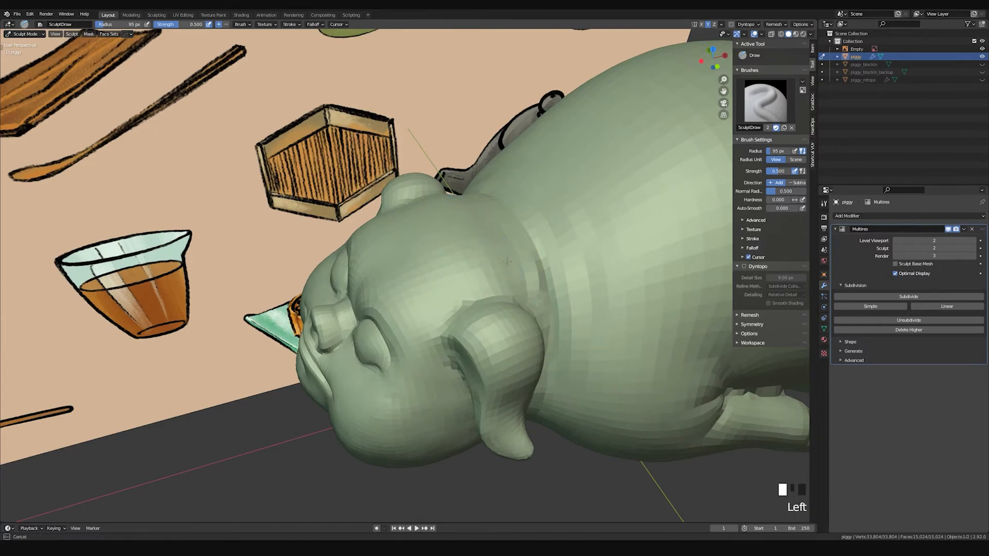
pyautogui.moveTo(510, 251); pyautogui.dragTo(503, 287, button='middle')
pyautogui.moveTo(503, 287); pyautogui.dragTo(510, 292)
pyautogui.keyDown('shift'); pyautogui.moveTo(504, 338); pyautogui.dragTo(496, 285, button='middle'); pyautogui.keyUp('shift')
# Step: Try Draw Sharp strokes around the ear base with a 30 px radius and undo them
pyautogui.press('f')
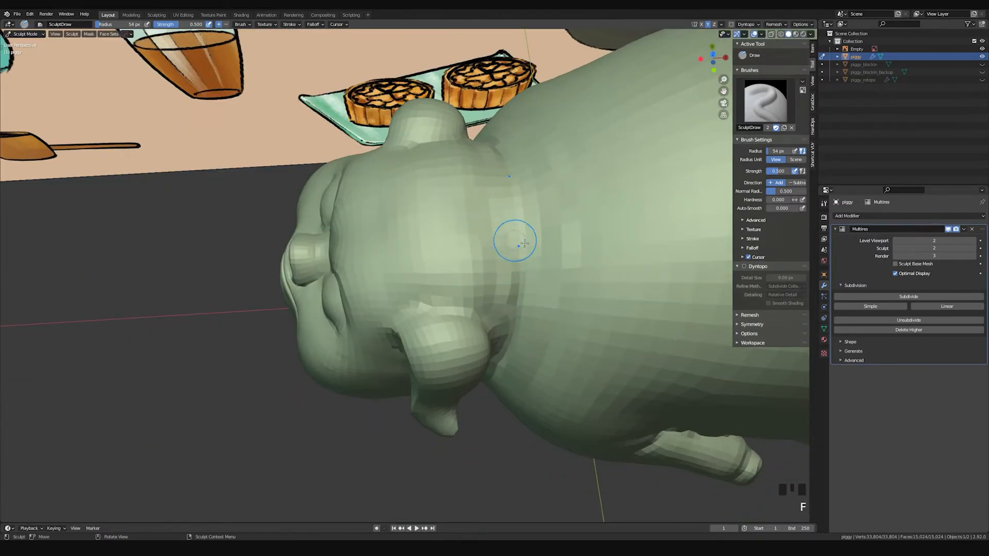
pyautogui.press('space')
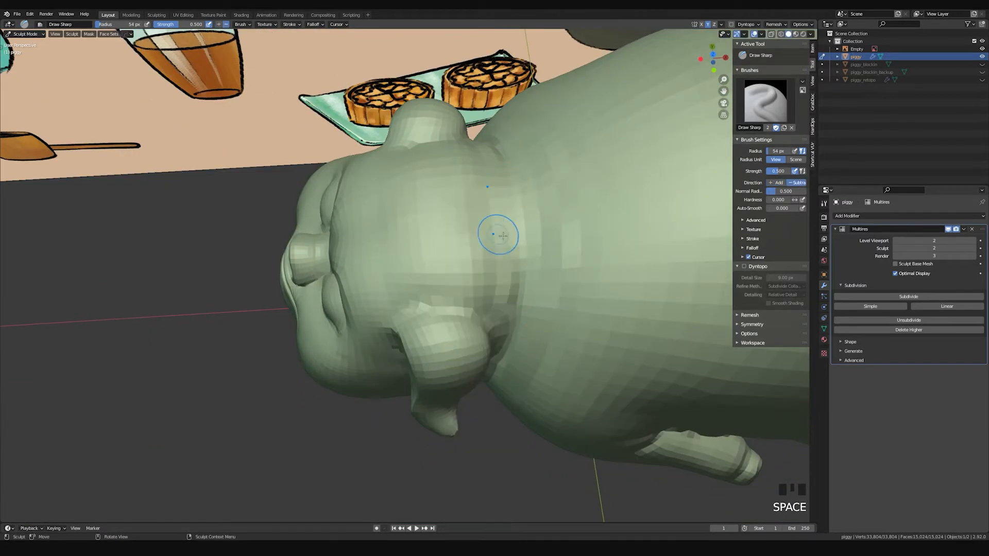
pyautogui.moveTo(500, 238)
pyautogui.mouseDown(button='middle')
pyautogui.moveTo(459, 245)
pyautogui.moveTo(451, 216)
pyautogui.mouseUp(button='middle')
pyautogui.press('f')
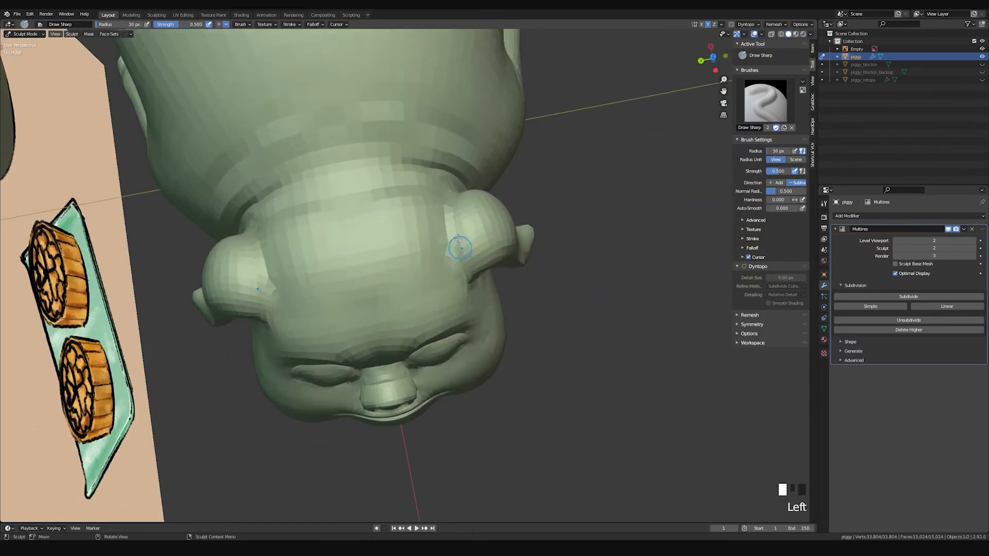
pyautogui.hotkey('ctrl', 'z')
pyautogui.hotkey('ctrl', 'z')
pyautogui.hotkey('ctrl', 'z')
# Step: Pinch the crease where the ear meets the head using the Pinch brush at a 69 px radius
pyautogui.moveTo(461, 251); pyautogui.dragTo(449, 280, button='middle')
pyautogui.press('p')
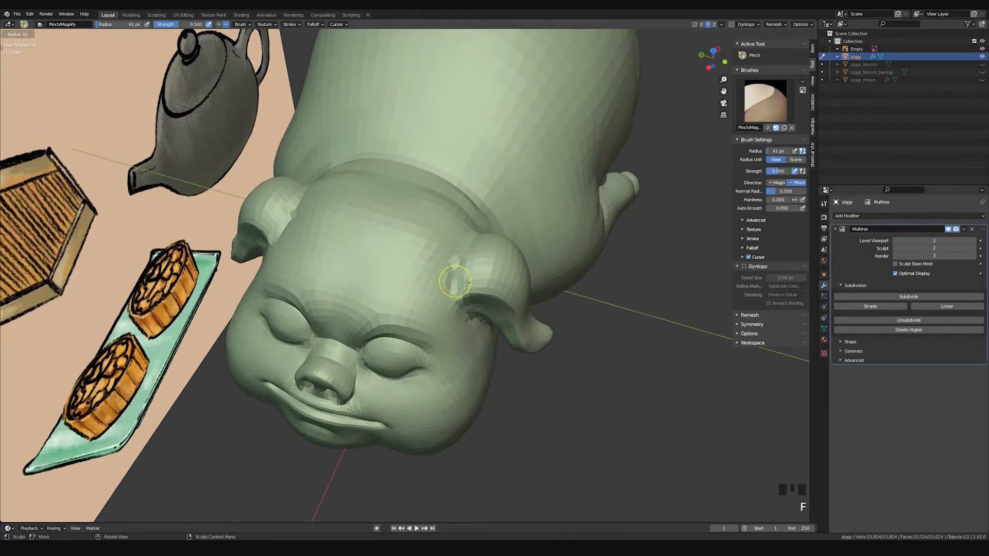
pyautogui.moveTo(457, 277); pyautogui.dragTo(499, 238)
pyautogui.moveTo(499, 238)
pyautogui.mouseDown(button='middle')
pyautogui.moveTo(380, 238)
pyautogui.moveTo(354, 287)
pyautogui.mouseUp(button='middle')
pyautogui.moveTo(353, 287)
pyautogui.mouseDown()
pyautogui.moveTo(371, 314)
pyautogui.moveTo(353, 276)
pyautogui.moveTo(365, 282)
pyautogui.mouseUp()
pyautogui.moveTo(364, 278); pyautogui.dragTo(380, 326, button='middle')
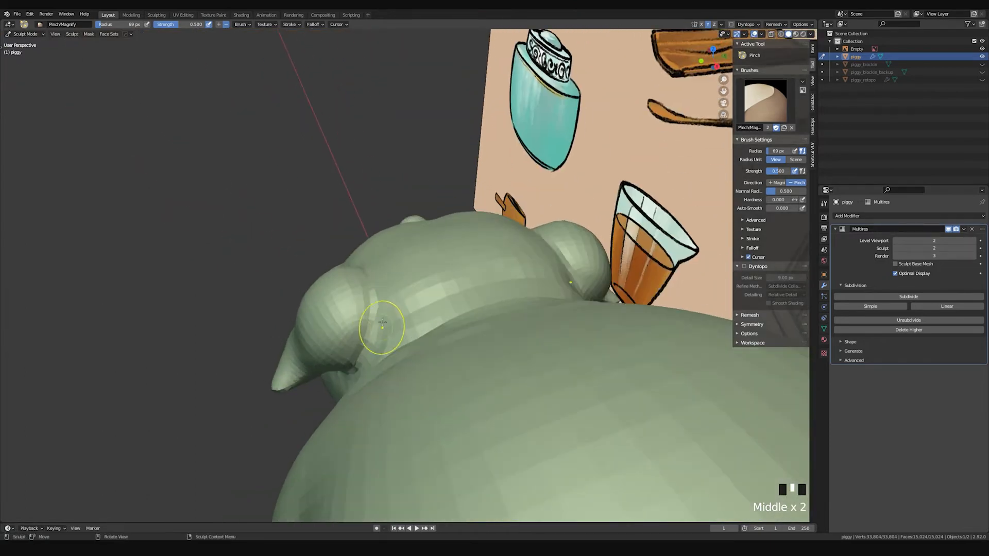
pyautogui.moveTo(380, 326); pyautogui.dragTo(374, 315)
pyautogui.moveTo(375, 315); pyautogui.dragTo(368, 302)
# Step: Pinch and smooth the creases around the ear's attachment using a 47 px radius
pyautogui.press('f')
pyautogui.click(374, 324)
pyautogui.keyDown('shift'); pyautogui.moveTo(368, 293); pyautogui.dragTo(366, 309); pyautogui.keyUp('shift')
pyautogui.moveTo(366, 276); pyautogui.dragTo(374, 307, button='middle')
pyautogui.moveTo(374, 307); pyautogui.dragTo(353, 287)
pyautogui.moveTo(353, 287); pyautogui.dragTo(448, 281, button='middle')
pyautogui.moveTo(448, 280); pyautogui.dragTo(465, 282)
pyautogui.keyDown('shift'); pyautogui.moveTo(456, 242); pyautogui.dragTo(468, 287); pyautogui.keyUp('shift')
pyautogui.moveTo(467, 287); pyautogui.dragTo(425, 252, button='middle')
pyautogui.moveTo(426, 251); pyautogui.dragTo(435, 257)
pyautogui.moveTo(436, 258); pyautogui.dragTo(461, 297, button='middle')
pyautogui.moveTo(461, 297); pyautogui.dragTo(462, 298)
# Step: Carve the crease beneath and behind the ear with Draw Sharp at 47 px and smooth the surrounding surface
pyautogui.press('space')
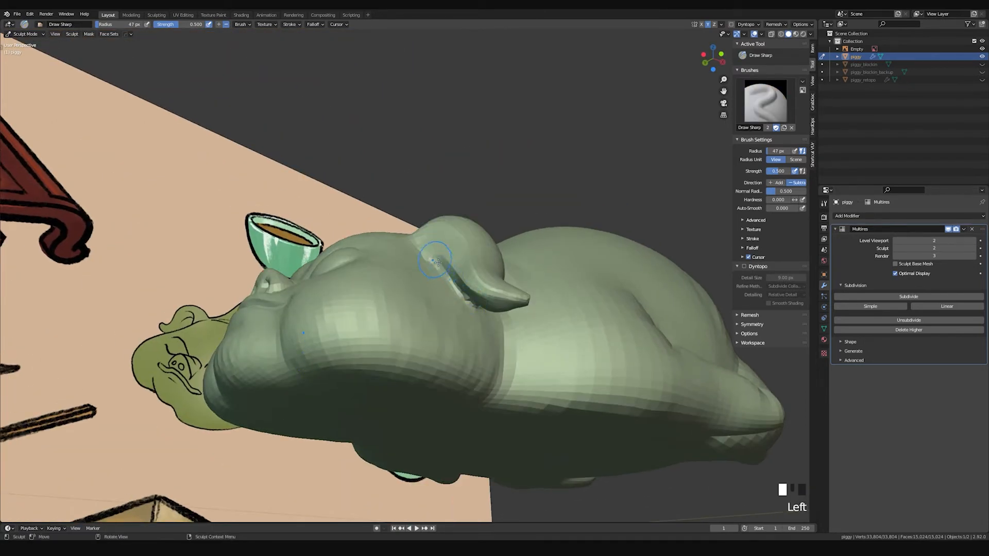
pyautogui.moveTo(444, 273)
pyautogui.mouseDown(button='middle')
pyautogui.moveTo(452, 260)
pyautogui.moveTo(476, 263)
pyautogui.moveTo(449, 280)
pyautogui.mouseUp(button='middle')
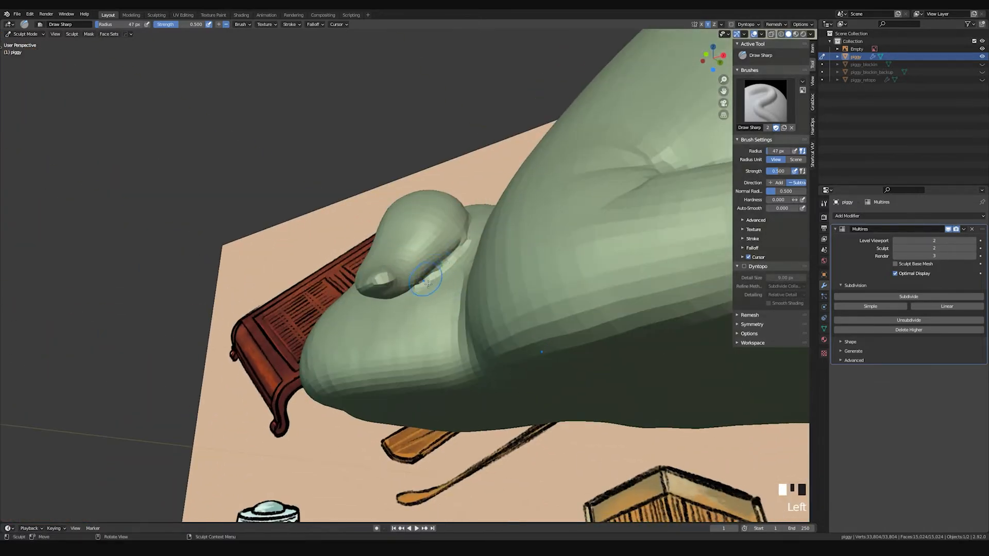
pyautogui.moveTo(466, 240)
pyautogui.mouseDown(button='middle')
pyautogui.moveTo(454, 282)
pyautogui.moveTo(435, 263)
pyautogui.moveTo(456, 271)
pyautogui.moveTo(412, 267)
pyautogui.moveTo(463, 309)
pyautogui.moveTo(458, 257)
pyautogui.moveTo(478, 272)
pyautogui.mouseUp(button='middle')
pyautogui.keyDown('shift'); pyautogui.click(410, 268); pyautogui.keyUp('shift')
pyautogui.keyDown('shift'); pyautogui.click(408, 267); pyautogui.keyUp('shift')
pyautogui.keyDown('shift'); pyautogui.click(481, 318); pyautogui.keyUp('shift')
# Step: Reshape the ear flap with the Grab brush at a 62 px radius and smooth its outer surface
pyautogui.press('g')
pyautogui.press('f')
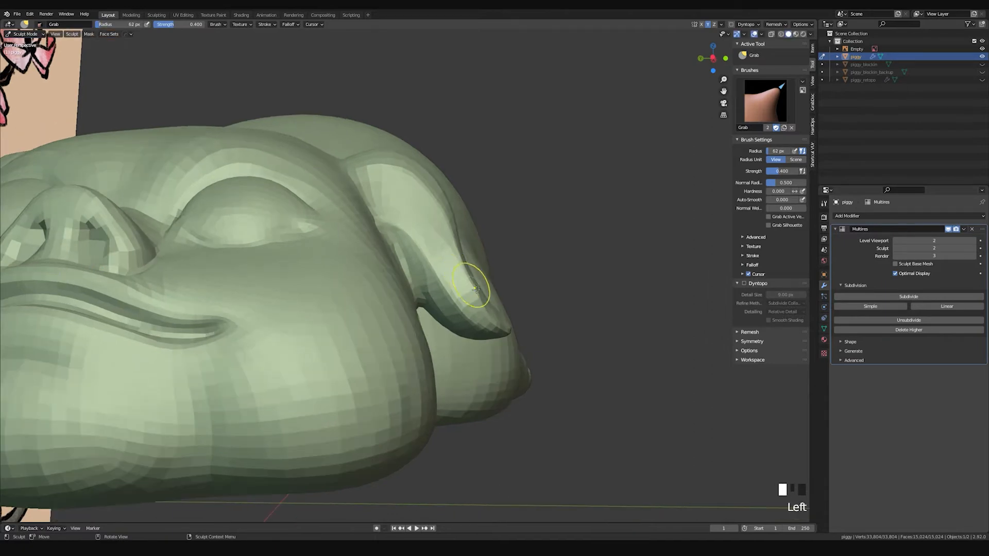
pyautogui.keyDown('shift'); pyautogui.moveTo(479, 301); pyautogui.dragTo(423, 256, button='middle'); pyautogui.keyUp('shift')
pyautogui.keyDown('shift'); pyautogui.click(423, 221); pyautogui.keyUp('shift')
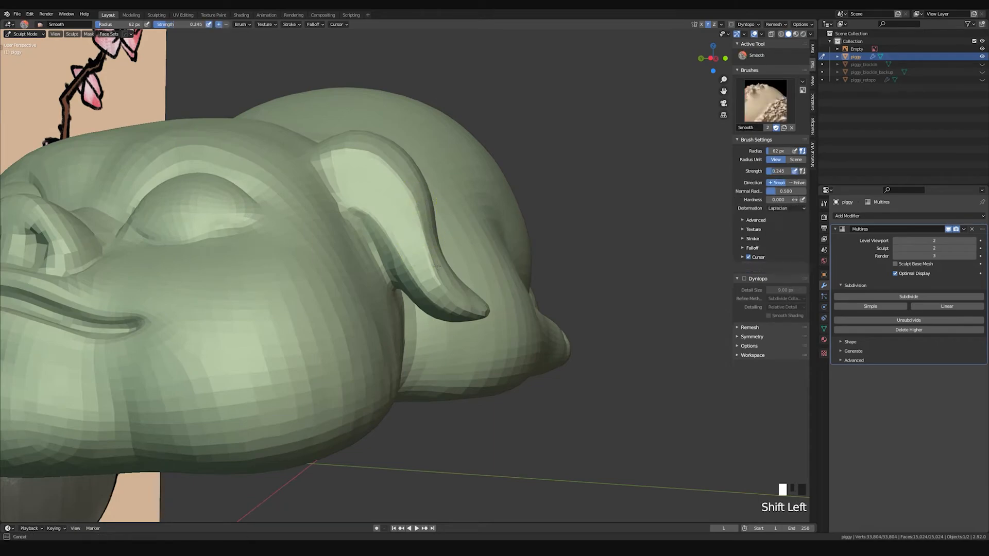
pyautogui.keyDown('shift'); pyautogui.click(418, 196); pyautogui.keyUp('shift')
# Step: Pinch the ear tip and its lower edge with a 45 px radius and smooth the crease beside it
pyautogui.moveTo(418, 196)
pyautogui.mouseDown(button='middle')
pyautogui.moveTo(456, 281)
pyautogui.moveTo(364, 287)
pyautogui.moveTo(381, 329)
pyautogui.moveTo(411, 338)
pyautogui.moveTo(448, 254)
pyautogui.moveTo(416, 290)
pyautogui.mouseUp(button='middle')
pyautogui.press('p')
pyautogui.press('f')
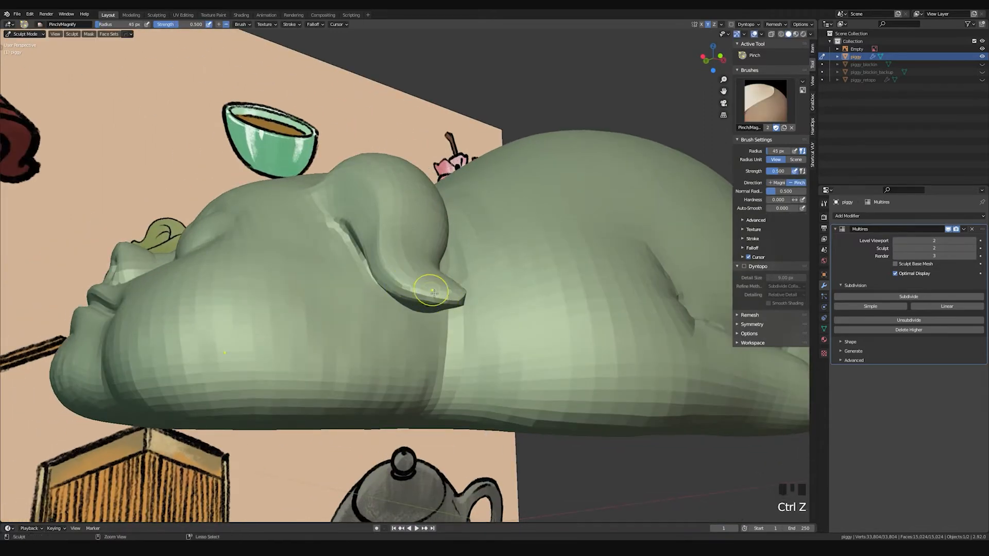
pyautogui.moveTo(456, 304); pyautogui.dragTo(455, 261, button='middle')
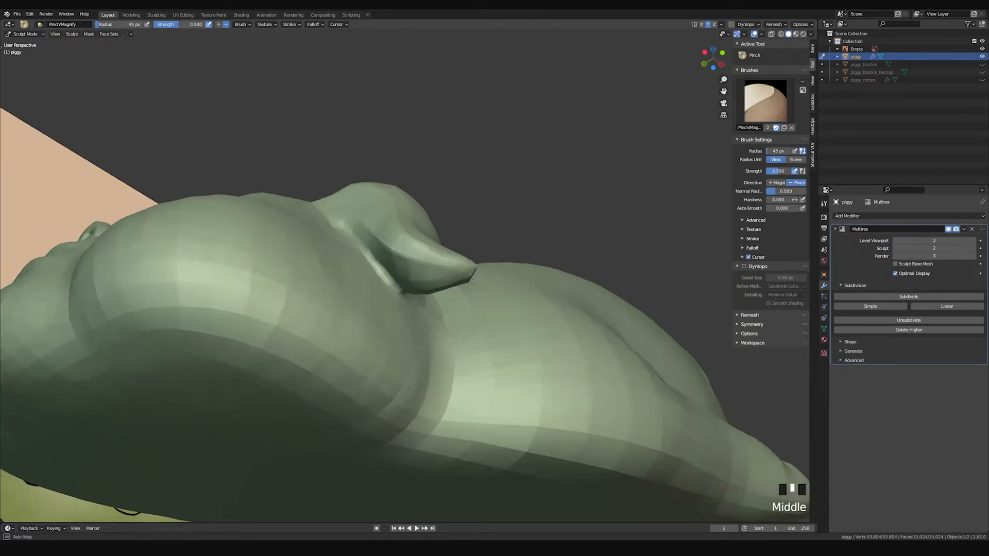
pyautogui.moveTo(478, 273); pyautogui.dragTo(407, 277, button='middle')
pyautogui.moveTo(467, 278)
pyautogui.mouseDown(button='middle')
pyautogui.moveTo(407, 282)
pyautogui.moveTo(378, 266)
pyautogui.moveTo(404, 275)
pyautogui.mouseUp(button='middle')
pyautogui.keyDown('shift'); pyautogui.click(379, 265); pyautogui.keyUp('shift')
pyautogui.keyDown('shift'); pyautogui.click(378, 265); pyautogui.keyUp('shift')
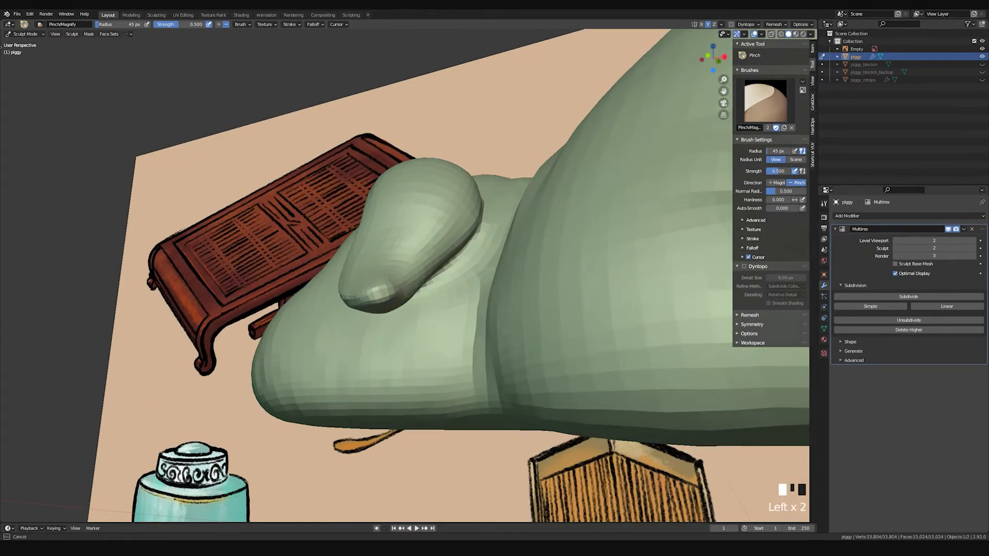
# Step: Pinch the crease behind the ear, then smooth the ear's underside with long strokes
pyautogui.moveTo(416, 274); pyautogui.dragTo(463, 270, button='middle')
pyautogui.moveTo(431, 263); pyautogui.dragTo(468, 278)
pyautogui.moveTo(436, 252); pyautogui.dragTo(434, 265, button='middle')
pyautogui.keyDown('shift'); pyautogui.moveTo(392, 231); pyautogui.dragTo(464, 292); pyautogui.keyUp('shift')
pyautogui.keyDown('shift'); pyautogui.moveTo(399, 252); pyautogui.dragTo(463, 291); pyautogui.keyUp('shift')
# Step: Enlarge the brush radius and smooth the underside of the ear toward its tip
pyautogui.moveTo(397, 252); pyautogui.dragTo(404, 250, button='middle')
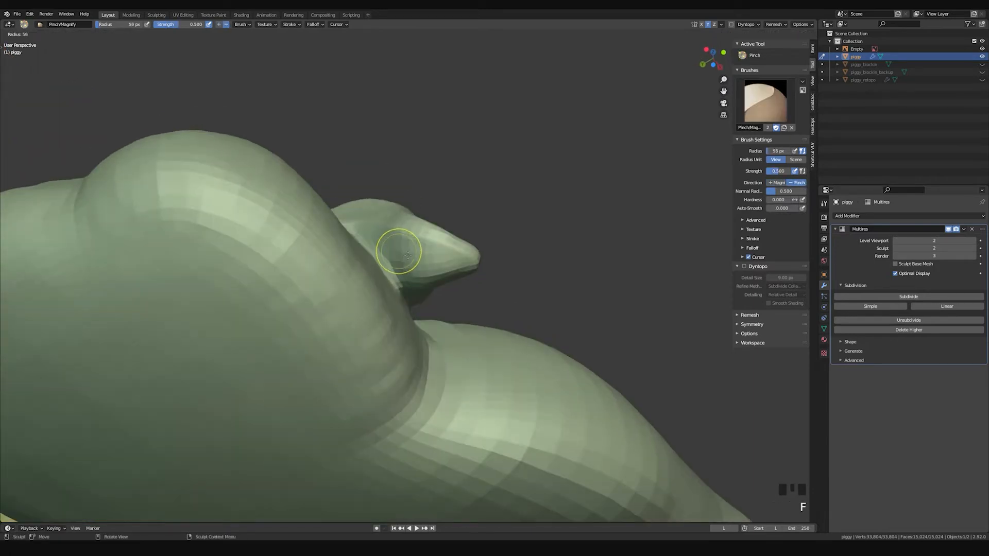
pyautogui.moveTo(404, 249)
pyautogui.keyDown('shift'); pyautogui.mouseDown()
pyautogui.moveTo(443, 284)
pyautogui.moveTo(455, 280)
pyautogui.mouseUp(); pyautogui.keyUp('shift')
pyautogui.keyDown('shift'); pyautogui.moveTo(417, 247); pyautogui.dragTo(458, 273); pyautogui.keyUp('shift')
pyautogui.keyDown('shift'); pyautogui.moveTo(430, 252); pyautogui.dragTo(445, 267); pyautogui.keyUp('shift')
# Step: Smooth the lower back of the ear near its base using a 72 px radius
pyautogui.moveTo(453, 260); pyautogui.dragTo(366, 237, button='middle')
pyautogui.keyDown('shift'); pyautogui.moveTo(377, 236); pyautogui.dragTo(384, 268); pyautogui.keyUp('shift')
pyautogui.keyDown('shift'); pyautogui.moveTo(376, 247); pyautogui.dragTo(406, 272); pyautogui.keyUp('shift')
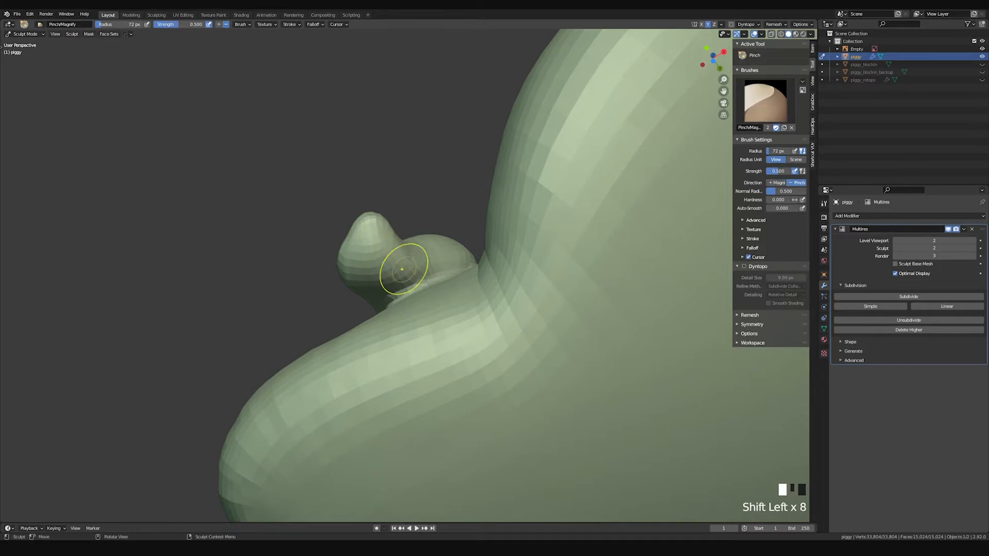
pyautogui.moveTo(405, 280)
pyautogui.mouseDown(button='middle')
pyautogui.moveTo(415, 294)
pyautogui.moveTo(403, 275)
pyautogui.mouseUp(button='middle')
pyautogui.keyDown('shift'); pyautogui.moveTo(402, 276); pyautogui.dragTo(397, 276); pyautogui.keyUp('shift')
pyautogui.moveTo(397, 276)
pyautogui.mouseDown(button='middle')
pyautogui.moveTo(441, 273)
pyautogui.moveTo(459, 223)
pyautogui.moveTo(460, 243)
pyautogui.mouseUp(button='middle')
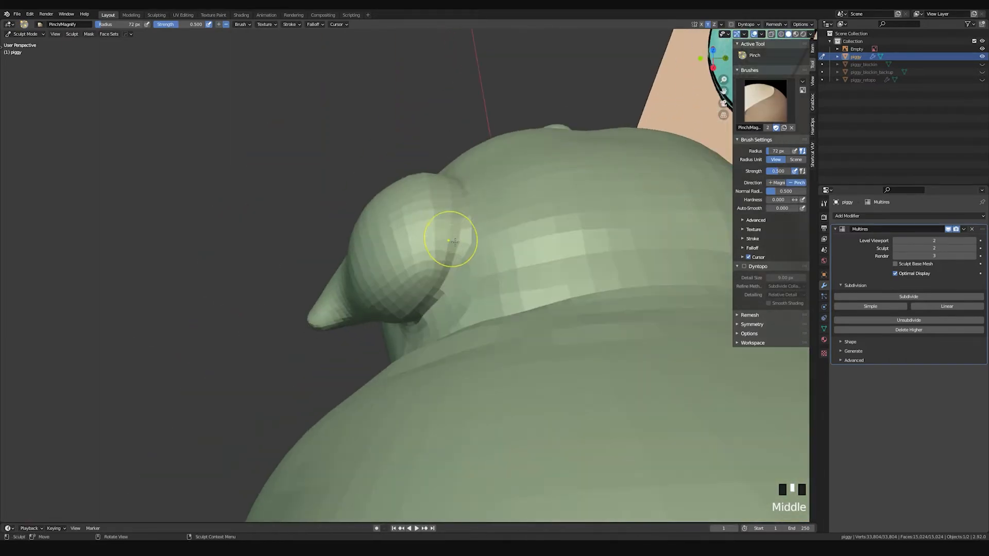
# Step: Pinch the crease along the back of the ear, trying the A| Orb_Pitch brush before returning to Pinch/Magnify
pyautogui.press('p')
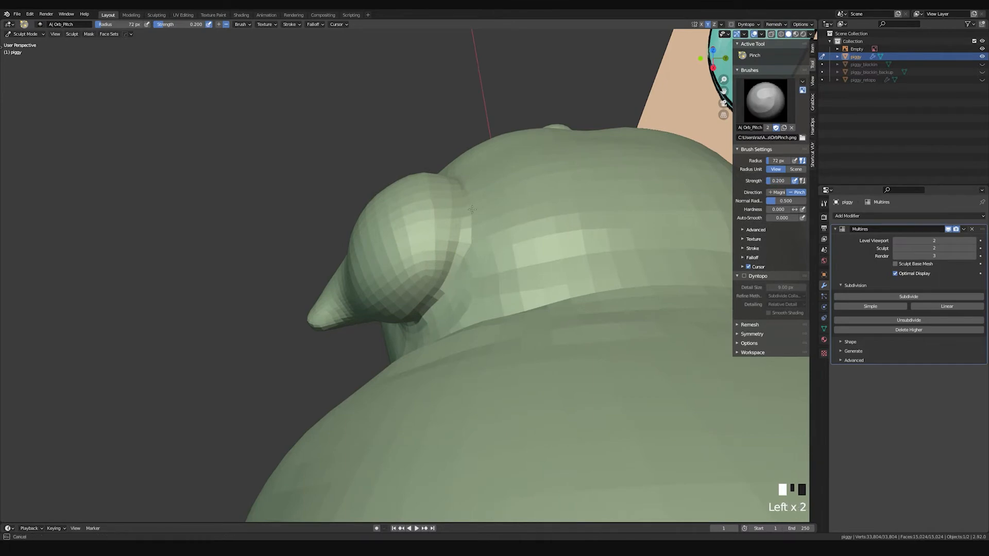
pyautogui.press('p')
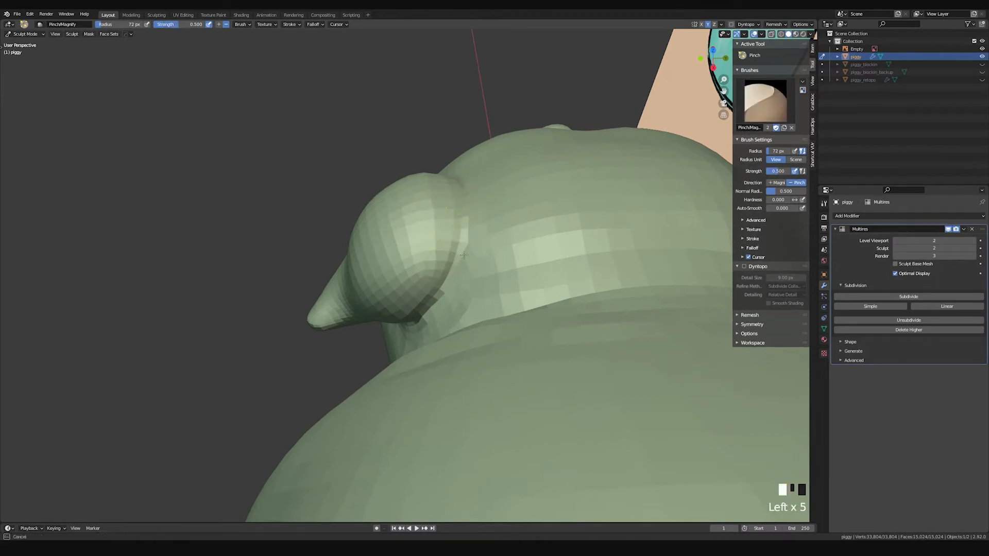
pyautogui.moveTo(457, 274)
pyautogui.mouseDown(button='middle')
pyautogui.moveTo(475, 212)
pyautogui.moveTo(452, 266)
pyautogui.moveTo(419, 274)
pyautogui.moveTo(415, 313)
pyautogui.mouseUp(button='middle')
pyautogui.click(438, 275)
pyautogui.moveTo(414, 309); pyautogui.dragTo(406, 289)
pyautogui.moveTo(406, 290); pyautogui.dragTo(400, 273)
# Step: Carve the crease between the inner ear and cheek with Draw Sharp at a 40 px radius
pyautogui.press('f')
pyautogui.click(406, 277)
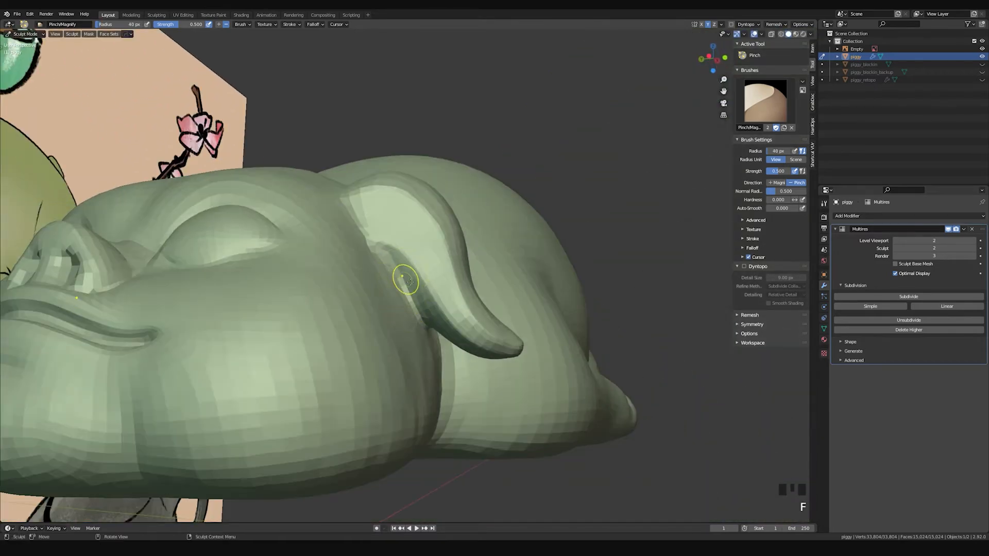
pyautogui.press('space')
pyautogui.hotkey('ctrl', 'z')
pyautogui.moveTo(382, 250); pyautogui.dragTo(430, 324)
pyautogui.moveTo(430, 324); pyautogui.dragTo(406, 279, button='middle')
pyautogui.moveTo(406, 279); pyautogui.dragTo(440, 301)
pyautogui.moveTo(440, 301); pyautogui.dragTo(407, 276, button='middle')
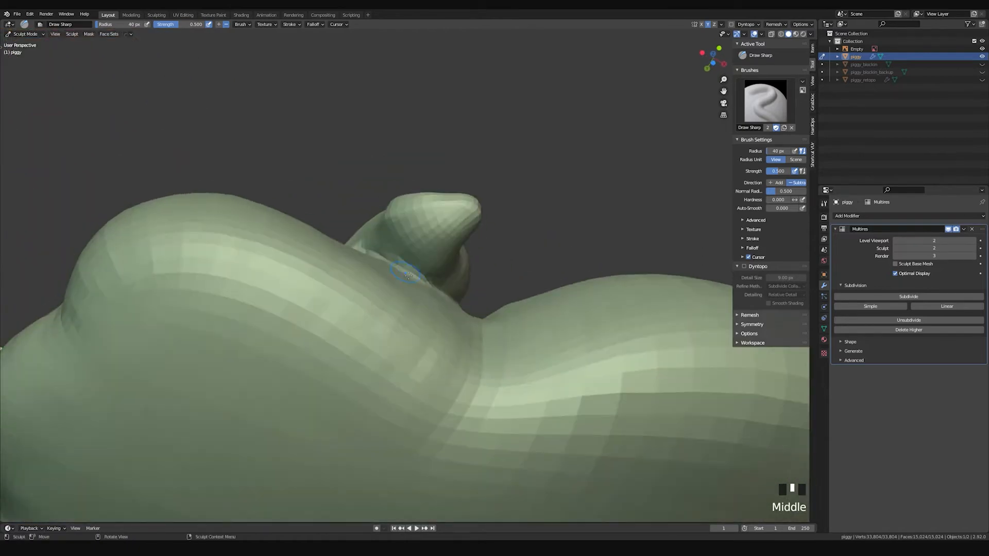
# Step: Refine the inner edge of the ear flap with Draw Sharp strokes, then switch to the Grab brush for its outer curve
pyautogui.moveTo(428, 284); pyautogui.dragTo(432, 268, button='middle')
pyautogui.moveTo(432, 268)
pyautogui.mouseDown()
pyautogui.moveTo(395, 253)
pyautogui.moveTo(459, 336)
pyautogui.mouseUp()
pyautogui.hotkey('ctrl', 'z')
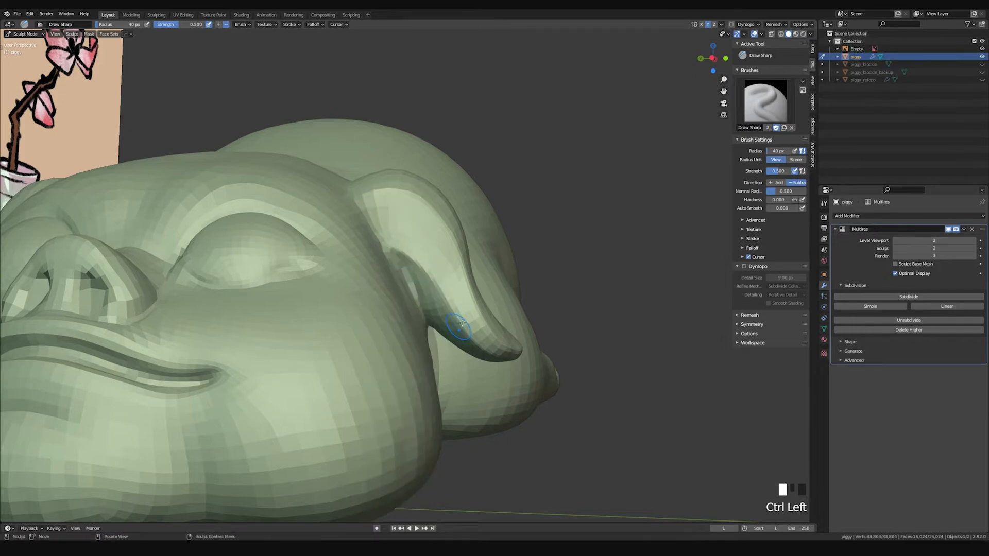
pyautogui.moveTo(460, 323); pyautogui.dragTo(386, 224, button='middle')
pyautogui.moveTo(436, 309); pyautogui.dragTo(445, 221, button='middle')
pyautogui.press('g')
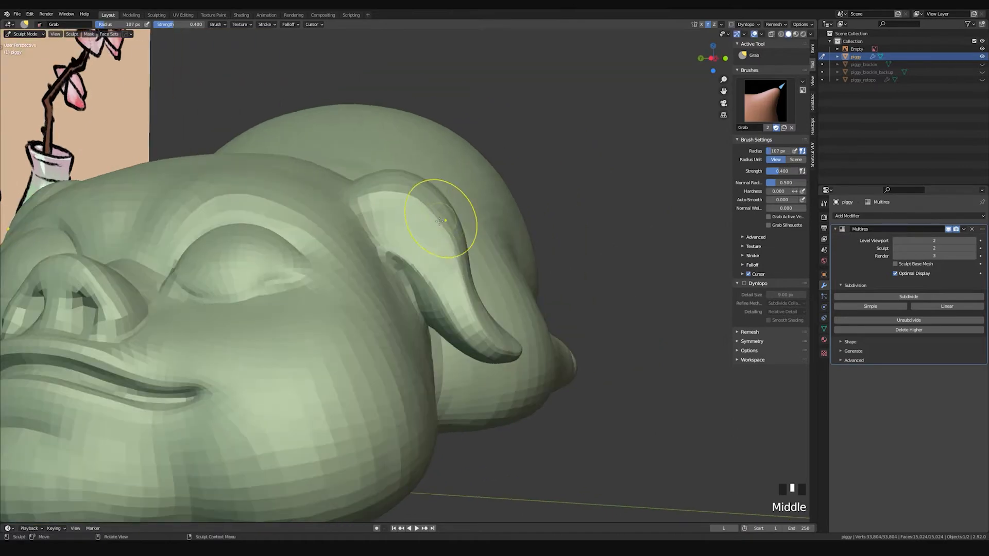
pyautogui.moveTo(462, 246)
pyautogui.mouseDown(button='middle')
pyautogui.moveTo(486, 231)
pyautogui.moveTo(379, 221)
pyautogui.moveTo(444, 282)
pyautogui.moveTo(441, 309)
pyautogui.moveTo(518, 256)
pyautogui.moveTo(507, 277)
pyautogui.moveTo(531, 271)
pyautogui.moveTo(487, 283)
pyautogui.moveTo(512, 273)
pyautogui.moveTo(431, 254)
pyautogui.moveTo(453, 203)
pyautogui.moveTo(465, 243)
pyautogui.moveTo(470, 236)
pyautogui.moveTo(459, 267)
pyautogui.mouseUp(button='middle')
# Step: Add Clay Strips strokes where the front leg joins the body at a 36 px radius and smooth the area
pyautogui.press('space')
pyautogui.press('f')
pyautogui.click(458, 267)
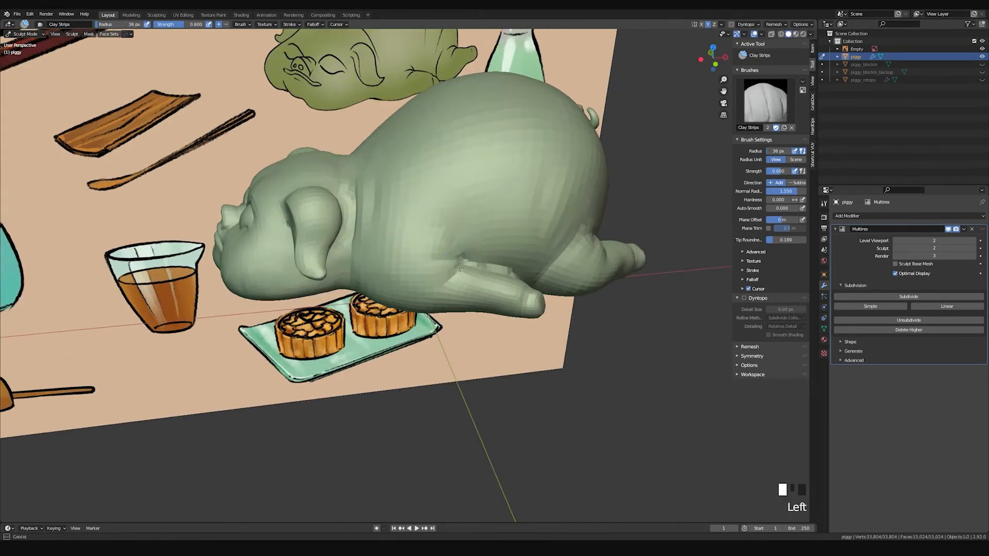
pyautogui.keyDown('shift'); pyautogui.moveTo(450, 273); pyautogui.dragTo(425, 284, button='middle'); pyautogui.keyUp('shift')
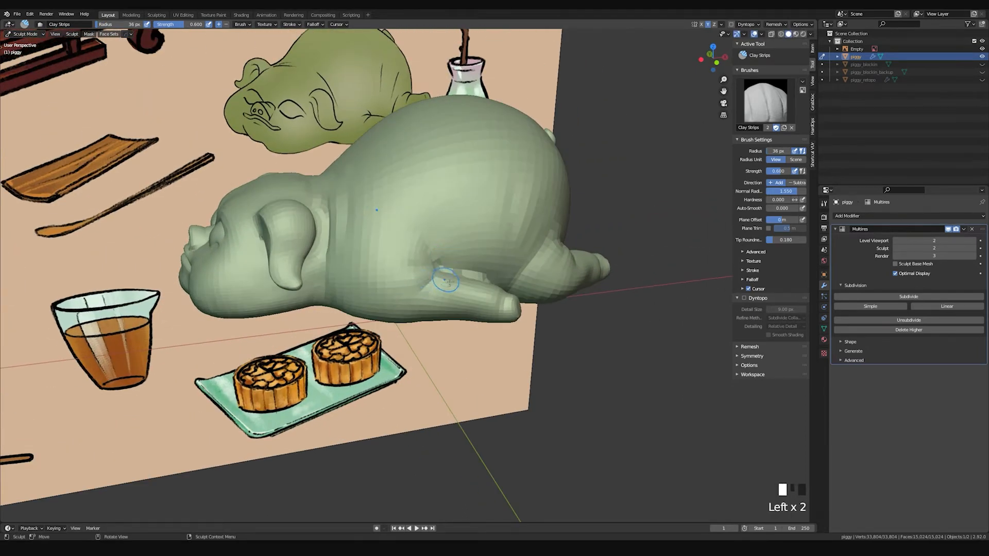
pyautogui.keyDown('shift'); pyautogui.click(459, 309); pyautogui.keyUp('shift')
pyautogui.keyDown('shift'); pyautogui.click(401, 289); pyautogui.keyUp('shift')
pyautogui.keyDown('shift'); pyautogui.click(397, 282); pyautogui.keyUp('shift')
# Step: Smooth along the lower side of the body toward the front leg using an 89 px radius
pyautogui.moveTo(397, 282); pyautogui.dragTo(349, 265, button='middle')
pyautogui.press('f')
pyautogui.click(242, 301)
pyautogui.keyDown('shift'); pyautogui.moveTo(242, 301); pyautogui.dragTo(347, 273, button='middle'); pyautogui.keyUp('shift')
pyautogui.keyDown('shift'); pyautogui.click(258, 277); pyautogui.keyUp('shift')
pyautogui.keyDown('shift'); pyautogui.click(252, 283); pyautogui.keyUp('shift')
pyautogui.keyDown('shift'); pyautogui.click(263, 291); pyautogui.keyUp('shift')
pyautogui.keyDown('shift'); pyautogui.click(278, 296); pyautogui.keyUp('shift')
pyautogui.keyDown('shift'); pyautogui.click(294, 299); pyautogui.keyUp('shift')
pyautogui.keyDown('shift'); pyautogui.click(309, 300); pyautogui.keyUp('shift')
pyautogui.keyDown('shift'); pyautogui.click(315, 299); pyautogui.keyUp('shift')
pyautogui.keyDown('shift'); pyautogui.click(332, 302); pyautogui.keyUp('shift')
pyautogui.keyDown('shift'); pyautogui.click(391, 298); pyautogui.keyUp('shift')
# Step: Hide the sidebar and smooth the underside of the neck and chest with short strokes
pyautogui.press('n')
pyautogui.keyDown('shift'); pyautogui.click(330, 301); pyautogui.keyUp('shift')
pyautogui.keyDown('shift'); pyautogui.click(356, 296); pyautogui.keyUp('shift')
pyautogui.keyDown('shift'); pyautogui.click(376, 313); pyautogui.keyUp('shift')
pyautogui.keyDown('shift'); pyautogui.click(411, 314); pyautogui.keyUp('shift')
pyautogui.moveTo(412, 314); pyautogui.dragTo(413, 270, button='middle')
pyautogui.keyDown('shift'); pyautogui.click(415, 304); pyautogui.keyUp('shift')
pyautogui.keyDown('shift'); pyautogui.click(417, 278); pyautogui.keyUp('shift')
pyautogui.keyDown('shift'); pyautogui.click(428, 291); pyautogui.keyUp('shift')
pyautogui.keyDown('shift'); pyautogui.click(441, 319); pyautogui.keyUp('shift')
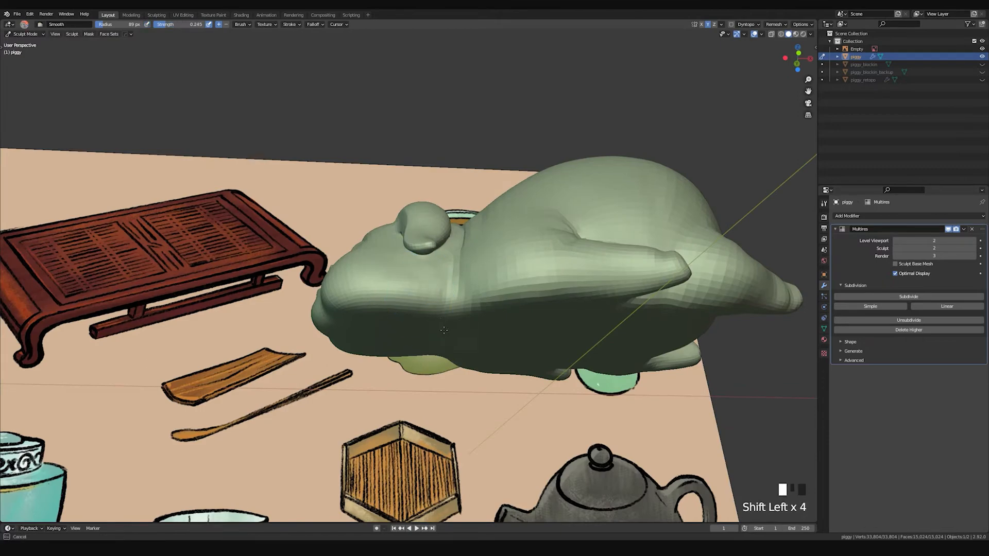
# Step: Smooth the cheek, the underside of the neck and the chest with short strokes at an 89 px radius
pyautogui.moveTo(434, 325); pyautogui.dragTo(354, 314, button='middle')
pyautogui.keyDown('shift'); pyautogui.click(381, 259); pyautogui.keyUp('shift')
pyautogui.keyDown('shift'); pyautogui.click(353, 315); pyautogui.keyUp('shift')
pyautogui.keyDown('shift'); pyautogui.click(361, 278); pyautogui.keyUp('shift')
pyautogui.keyDown('shift'); pyautogui.click(369, 237); pyautogui.keyUp('shift')
pyautogui.moveTo(326, 204); pyautogui.dragTo(379, 232, button='middle')
pyautogui.keyDown('shift'); pyautogui.click(441, 221); pyautogui.keyUp('shift')
pyautogui.moveTo(441, 220); pyautogui.dragTo(404, 215, button='middle')
pyautogui.keyDown('shift'); pyautogui.click(465, 211); pyautogui.keyUp('shift')
pyautogui.keyDown('shift'); pyautogui.click(404, 309); pyautogui.keyUp('shift')
pyautogui.moveTo(404, 309); pyautogui.dragTo(404, 283, button='middle')
pyautogui.keyDown('shift'); pyautogui.click(402, 263); pyautogui.keyUp('shift')
pyautogui.keyDown('shift'); pyautogui.click(402, 263); pyautogui.keyUp('shift')
pyautogui.keyDown('shift'); pyautogui.click(404, 283); pyautogui.keyUp('shift')
pyautogui.keyDown('shift'); pyautogui.click(420, 322); pyautogui.keyUp('shift')
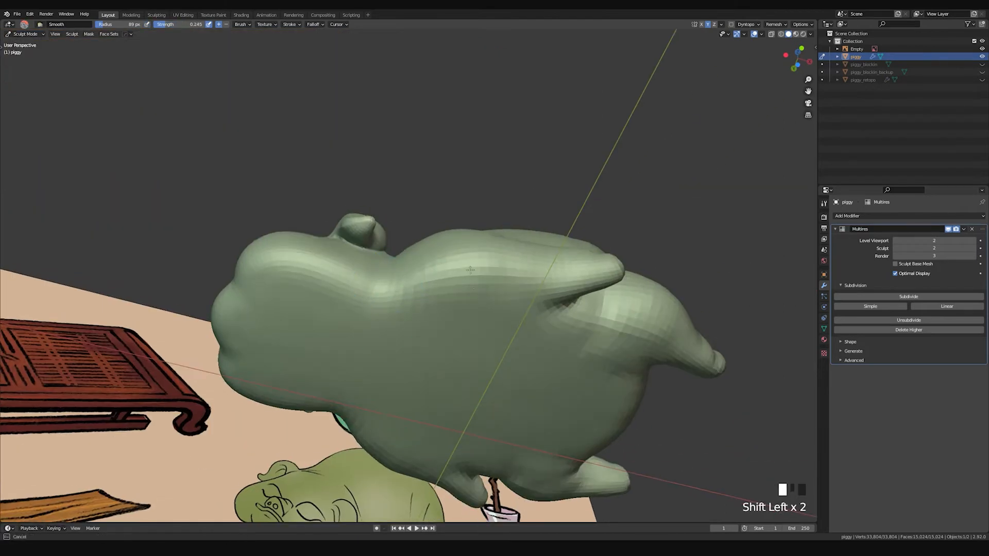
# Step: Smooth the belly and the area between the front and hind legs from below
pyautogui.keyDown('shift'); pyautogui.moveTo(523, 282); pyautogui.dragTo(499, 231, button='middle'); pyautogui.keyUp('shift')
pyautogui.keyDown('shift'); pyautogui.click(499, 229); pyautogui.keyUp('shift')
pyautogui.moveTo(506, 309); pyautogui.dragTo(282, 298, button='middle')
pyautogui.keyDown('shift'); pyautogui.click(395, 348); pyautogui.keyUp('shift')
pyautogui.keyDown('shift'); pyautogui.click(527, 314); pyautogui.keyUp('shift')
pyautogui.keyDown('shift'); pyautogui.click(527, 314); pyautogui.keyUp('shift')
pyautogui.keyDown('shift'); pyautogui.click(527, 314); pyautogui.keyUp('shift')
pyautogui.keyDown('shift'); pyautogui.click(527, 314); pyautogui.keyUp('shift')
pyautogui.keyDown('shift'); pyautogui.click(541, 340); pyautogui.keyUp('shift')
pyautogui.keyDown('shift'); pyautogui.click(568, 212); pyautogui.keyUp('shift')
pyautogui.keyDown('shift'); pyautogui.click(615, 209); pyautogui.keyUp('shift')
pyautogui.moveTo(613, 208); pyautogui.dragTo(415, 256, button='middle')
# Step: Carve the crease where the front leg meets the body using the Draw Sharp brush at a 26 px radius
pyautogui.moveTo(446, 313); pyautogui.dragTo(430, 287, button='middle')
pyautogui.hotkey('shift', 'space')
pyautogui.press('f')
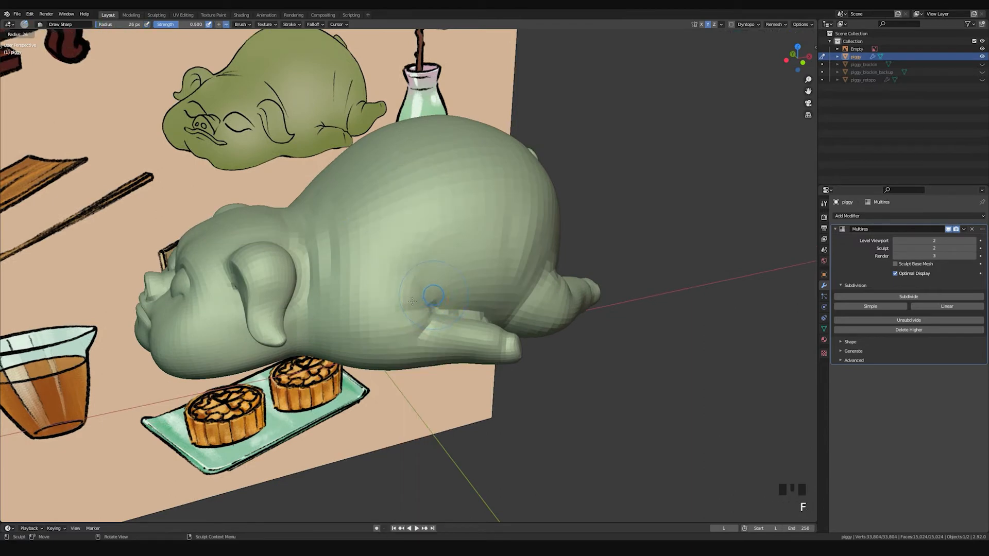
pyautogui.click(413, 300)
pyautogui.moveTo(413, 300); pyautogui.dragTo(420, 304, button='middle')
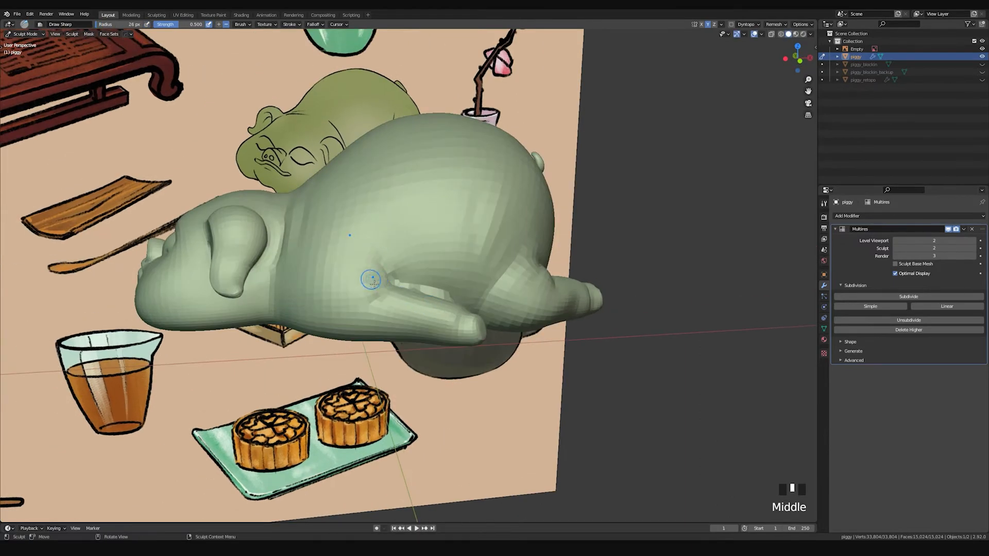
pyautogui.moveTo(371, 280); pyautogui.dragTo(407, 292)
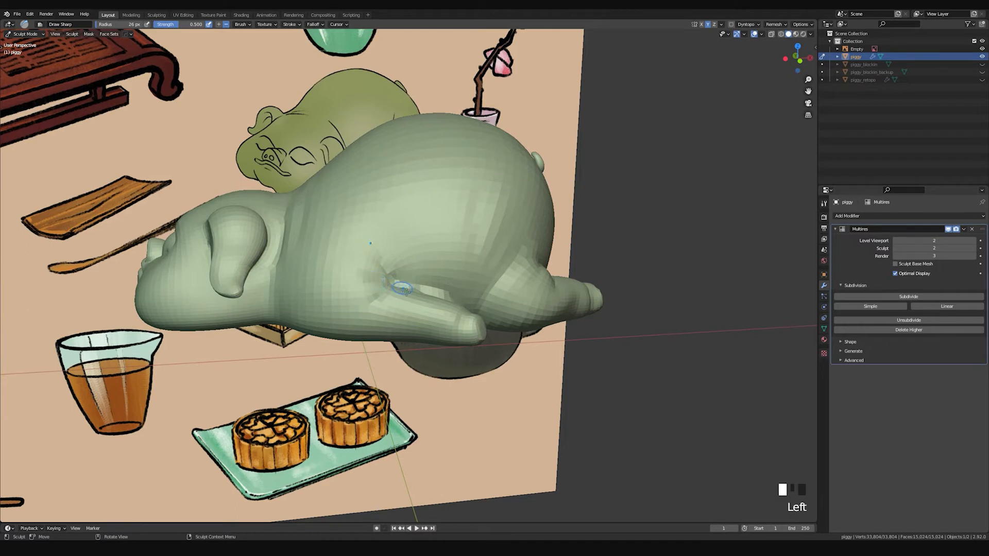
pyautogui.moveTo(388, 282); pyautogui.dragTo(399, 280, button='middle')
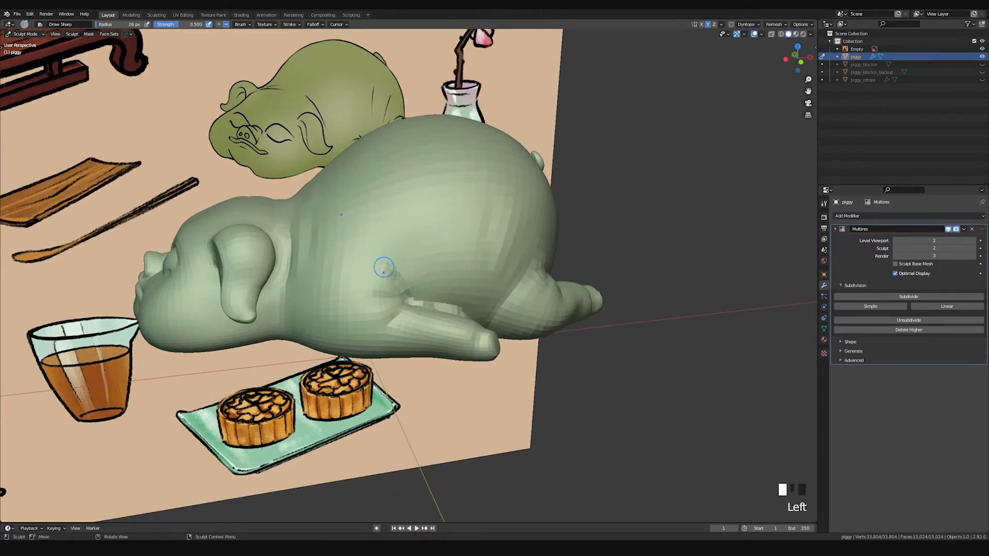
pyautogui.moveTo(407, 304); pyautogui.dragTo(430, 312, button='middle')
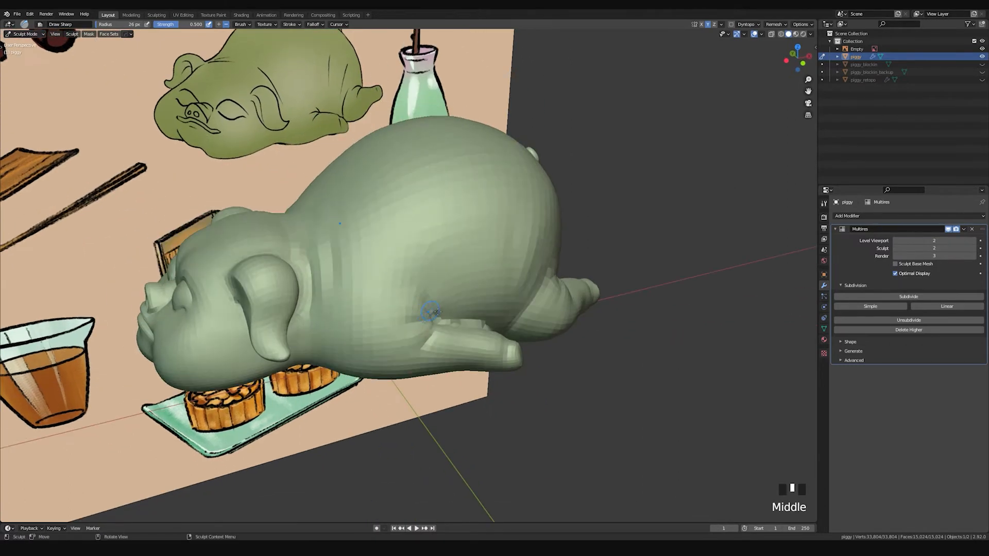
pyautogui.click(439, 323)
# Step: Extend the crease above the front leg and smooth the surrounding shoulder surface
pyautogui.moveTo(438, 325)
pyautogui.mouseDown(button='middle')
pyautogui.moveTo(384, 299)
pyautogui.moveTo(390, 294)
pyautogui.moveTo(338, 314)
pyautogui.mouseUp(button='middle')
pyautogui.click(378, 330)
pyautogui.keyDown('shift'); pyautogui.moveTo(350, 319); pyautogui.dragTo(381, 335); pyautogui.keyUp('shift')
pyautogui.moveTo(367, 327); pyautogui.dragTo(361, 260, button='middle')
pyautogui.keyDown('shift'); pyautogui.click(313, 255); pyautogui.keyUp('shift')
pyautogui.keyDown('shift'); pyautogui.moveTo(362, 260); pyautogui.dragTo(342, 239); pyautogui.keyUp('shift')
# Step: Try a Draw brush stroke above the front leg's crease at a 40 px radius and undo it
pyautogui.press('space')
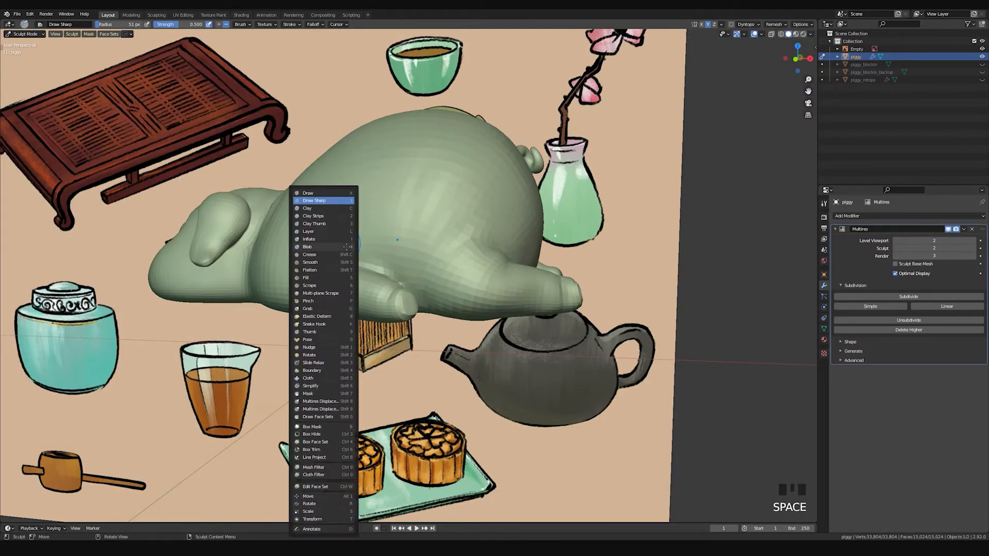
pyautogui.press('f')
pyautogui.click(340, 242)
pyautogui.press('f')
pyautogui.click(344, 237)
pyautogui.moveTo(331, 223); pyautogui.dragTo(346, 245)
pyautogui.hotkey('ctrl', 'z')
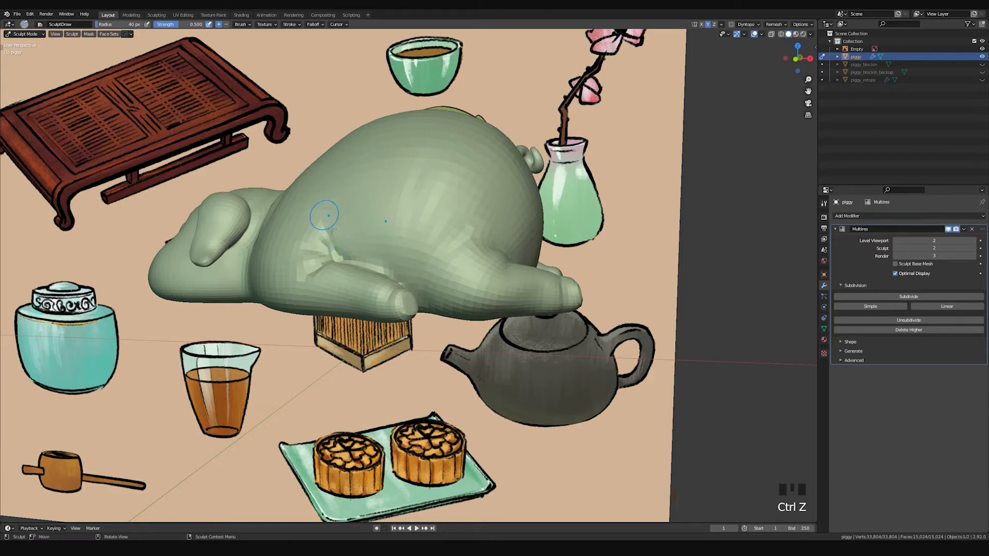
# Step: Smooth behind the front leg's crease and undo the last smoothing stroke over the joint
pyautogui.keyDown('shift'); pyautogui.click(368, 251); pyautogui.keyUp('shift')
pyautogui.moveTo(369, 251); pyautogui.dragTo(401, 343, button='middle')
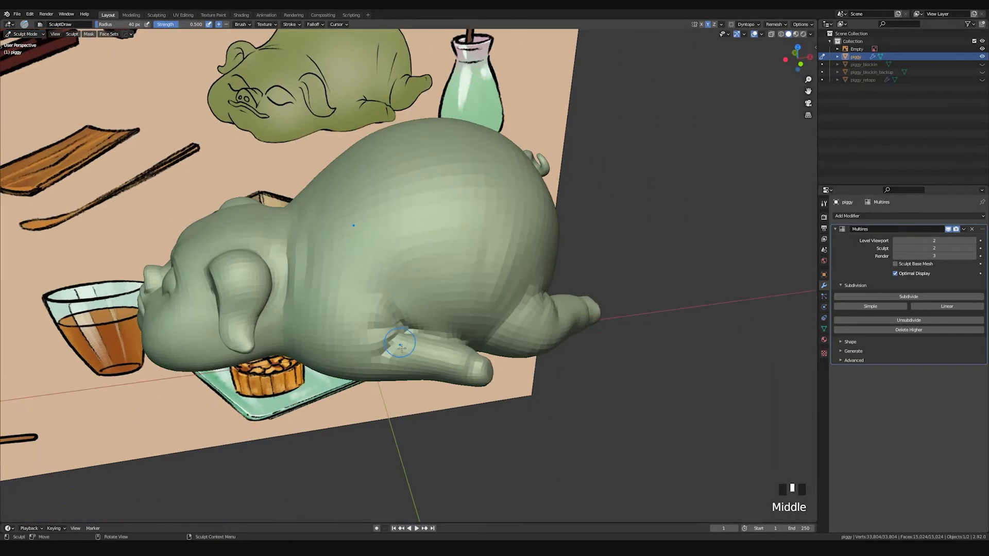
pyautogui.moveTo(395, 359)
pyautogui.keyDown('shift'); pyautogui.mouseDown()
pyautogui.moveTo(384, 337)
pyautogui.moveTo(398, 324)
pyautogui.mouseUp(); pyautogui.keyUp('shift')
pyautogui.hotkey('ctrl', 'z')
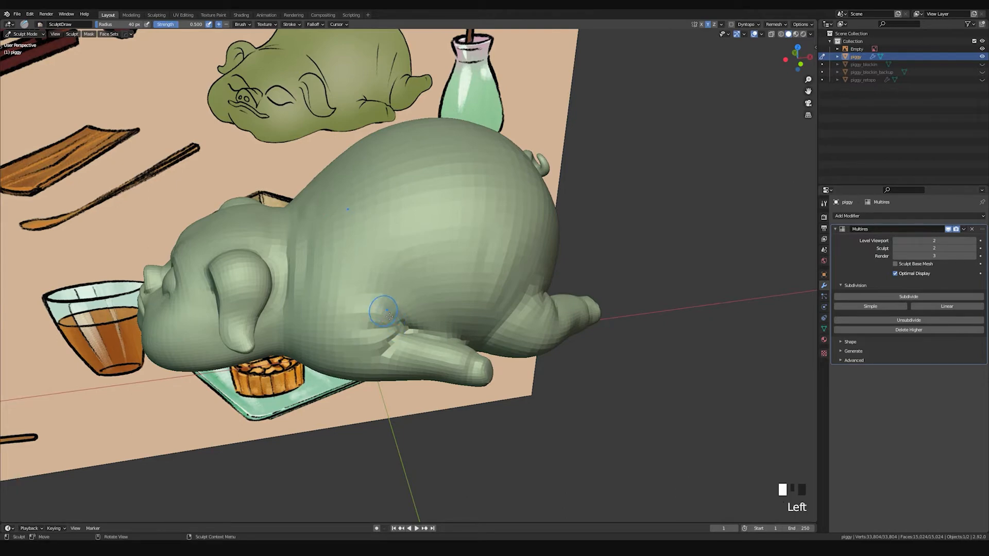
pyautogui.keyDown('shift'); pyautogui.moveTo(375, 319); pyautogui.dragTo(380, 288, button='middle'); pyautogui.keyUp('shift')
# Step: Change the brush and radius, and sculpt downward strokes across the shoulder at the front leg's joint
pyautogui.press('f')
pyautogui.click(354, 292)
pyautogui.press('space')
pyautogui.moveTo(353, 295); pyautogui.dragTo(384, 355)
pyautogui.moveTo(365, 315); pyautogui.dragTo(385, 357)
# Step: Switch to the Draw Sharp brush at a 25 px radius and smooth the surface of the front leg
pyautogui.press('f')
pyautogui.click(402, 340)
pyautogui.press('space')
pyautogui.moveTo(402, 341)
pyautogui.mouseDown(button='middle')
pyautogui.moveTo(396, 226)
pyautogui.moveTo(441, 304)
pyautogui.mouseUp(button='middle')
pyautogui.click(395, 203)
pyautogui.press('f')
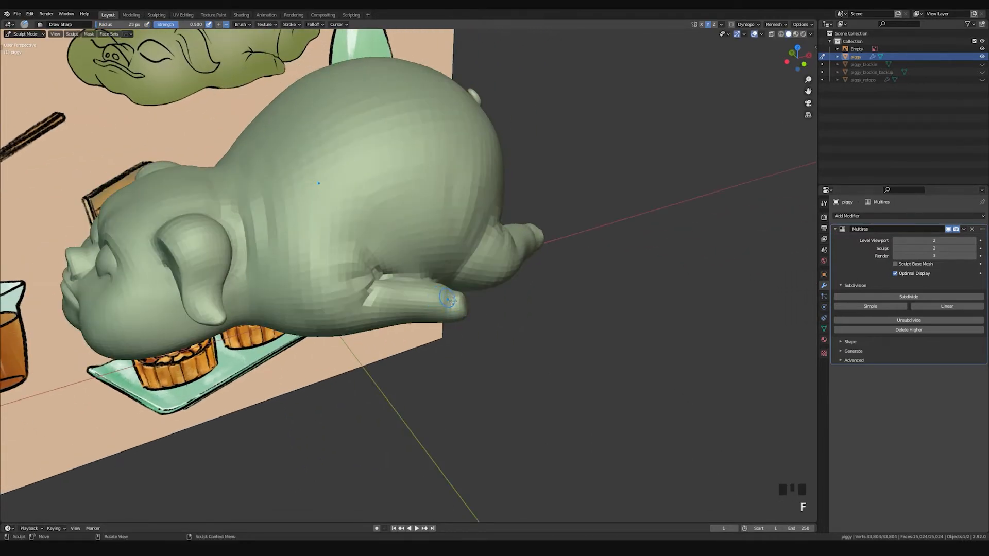
pyautogui.click(453, 304)
pyautogui.moveTo(453, 304)
pyautogui.mouseDown(button='middle')
pyautogui.moveTo(464, 195)
pyautogui.moveTo(469, 264)
pyautogui.moveTo(470, 236)
pyautogui.moveTo(422, 271)
pyautogui.mouseUp(button='middle')
pyautogui.keyDown('shift'); pyautogui.click(422, 272); pyautogui.keyUp('shift')
# Step: Build up the tip of the front leg with the Draw brush at a 54 px radius and smooth its lower edge
pyautogui.press('space')
pyautogui.click(418, 281)
pyautogui.click(423, 287)
pyautogui.press('f')
pyautogui.click(439, 292)
pyautogui.click(439, 293)
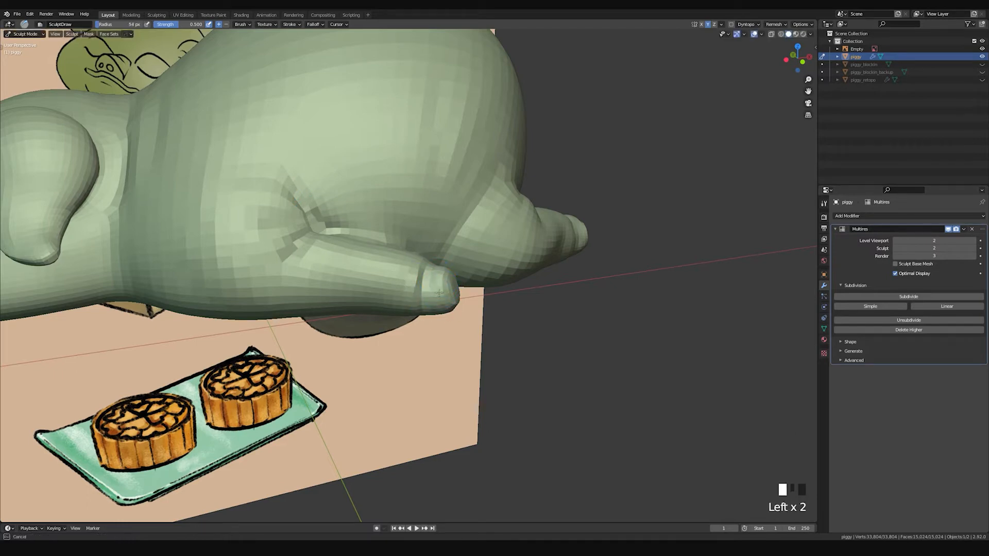
pyautogui.keyDown('shift'); pyautogui.click(454, 315); pyautogui.keyUp('shift')
# Step: Flatten the end of the front leg with the Scrape/Peaks brush at an 81 px radius
pyautogui.moveTo(471, 321)
pyautogui.mouseDown(button='middle')
pyautogui.moveTo(394, 305)
pyautogui.moveTo(436, 300)
pyautogui.moveTo(392, 268)
pyautogui.mouseUp(button='middle')
pyautogui.press('space')
pyautogui.press('f')
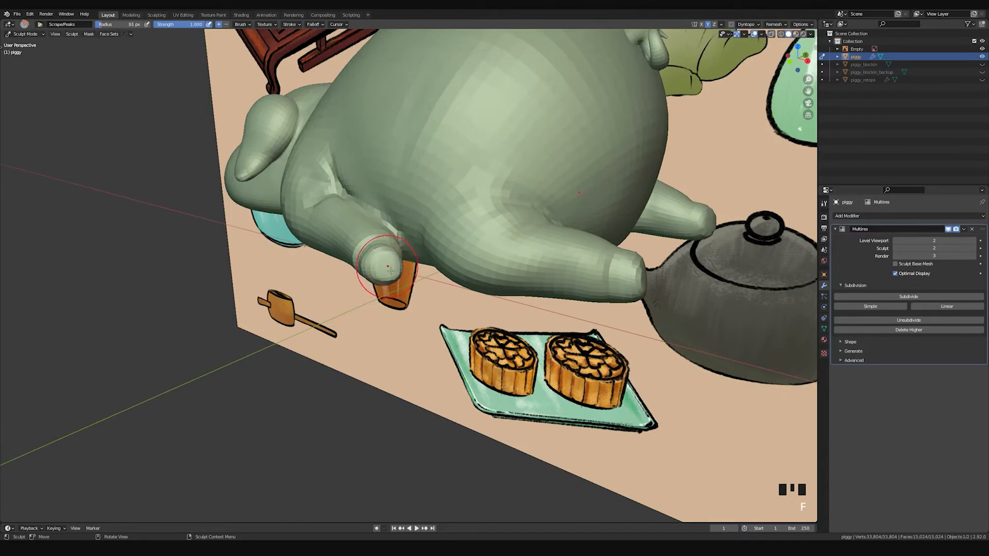
pyautogui.moveTo(389, 263); pyautogui.dragTo(388, 263)
pyautogui.moveTo(400, 288); pyautogui.dragTo(415, 276, button='middle')
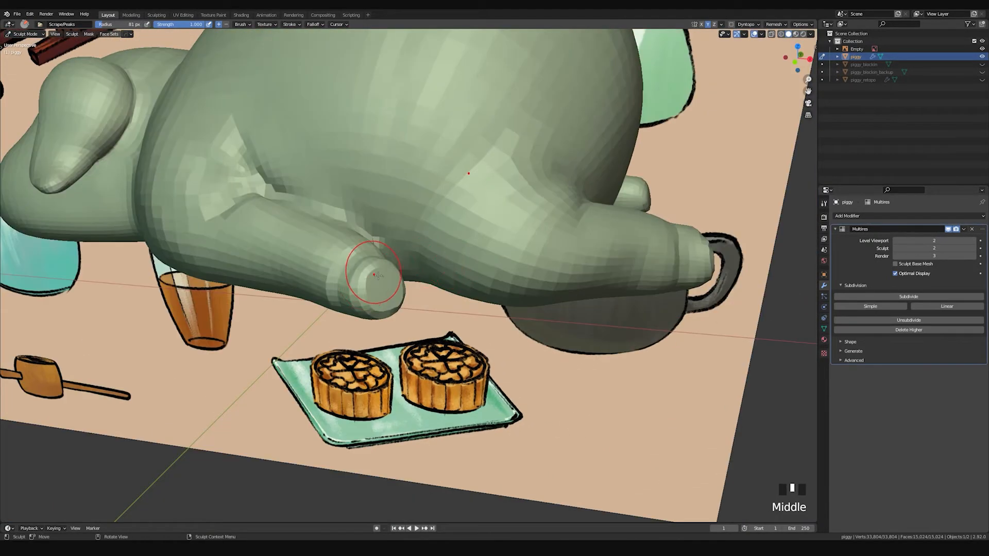
# Step: Tighten the rim of the front leg's flat end with the Pinch/Magnify brush
pyautogui.press('p')
pyautogui.press('f')
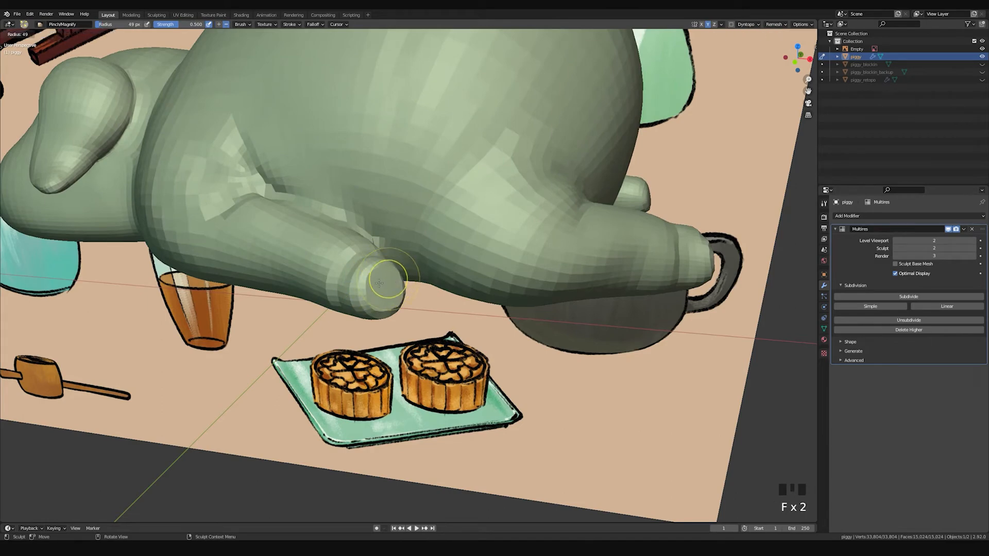
pyautogui.click(402, 279)
pyautogui.moveTo(402, 280); pyautogui.dragTo(412, 289, button='middle')
pyautogui.moveTo(386, 299); pyautogui.dragTo(387, 286)
pyautogui.click(385, 329)
pyautogui.moveTo(385, 330)
pyautogui.mouseDown(button='middle')
pyautogui.moveTo(393, 199)
pyautogui.moveTo(314, 222)
pyautogui.moveTo(307, 236)
pyautogui.moveTo(309, 315)
pyautogui.moveTo(359, 307)
pyautogui.mouseUp(button='middle')
# Step: Adjust the brush radius and sharpen the rim all around the front leg's end with short strokes
pyautogui.press('f')
pyautogui.click(397, 247)
pyautogui.click(393, 199)
pyautogui.click(393, 199)
pyautogui.click(308, 236)
pyautogui.click(307, 236)
pyautogui.click(315, 260)
pyautogui.click(302, 302)
pyautogui.click(420, 313)
pyautogui.click(419, 313)
# Step: Add more strokes to the hoof edge from another angle and smooth beside it
pyautogui.moveTo(419, 312)
pyautogui.mouseDown(button='middle')
pyautogui.moveTo(315, 304)
pyautogui.moveTo(435, 298)
pyautogui.mouseUp(button='middle')
pyautogui.click(308, 301)
pyautogui.click(337, 307)
pyautogui.click(337, 307)
pyautogui.click(337, 307)
pyautogui.keyDown('shift'); pyautogui.click(467, 307); pyautogui.keyUp('shift')
pyautogui.keyDown('shift'); pyautogui.click(467, 307); pyautogui.keyUp('shift')
# Step: Carve a groove around the front leg above the hoof with the Draw Sharp brush at a 37 px radius and smooth it
pyautogui.moveTo(467, 307)
pyautogui.mouseDown(button='middle')
pyautogui.moveTo(420, 317)
pyautogui.moveTo(410, 379)
pyautogui.moveTo(416, 325)
pyautogui.moveTo(384, 264)
pyautogui.mouseUp(button='middle')
pyautogui.press('space')
pyautogui.click(411, 379)
pyautogui.moveTo(384, 281); pyautogui.dragTo(384, 285)
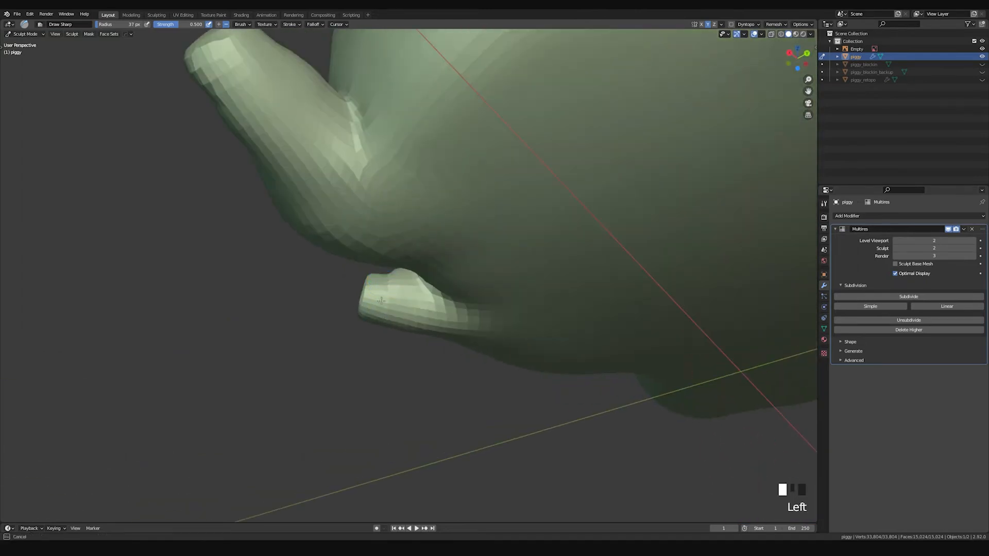
pyautogui.moveTo(374, 292)
pyautogui.mouseDown(button='middle')
pyautogui.moveTo(440, 231)
pyautogui.moveTo(419, 227)
pyautogui.mouseUp(button='middle')
pyautogui.click(423, 225)
pyautogui.click(434, 263)
pyautogui.click(434, 263)
pyautogui.moveTo(434, 263)
pyautogui.mouseDown(button='middle')
pyautogui.moveTo(419, 227)
pyautogui.moveTo(414, 280)
pyautogui.moveTo(399, 222)
pyautogui.mouseUp(button='middle')
pyautogui.keyDown('shift'); pyautogui.click(419, 228); pyautogui.keyUp('shift')
# Step: Add volume to the front leg above the hoof using the Draw brush at a 73 px radius
pyautogui.press('space')
pyautogui.press('x')
pyautogui.press('f')
pyautogui.click(421, 227)
pyautogui.moveTo(400, 234); pyautogui.dragTo(401, 237)
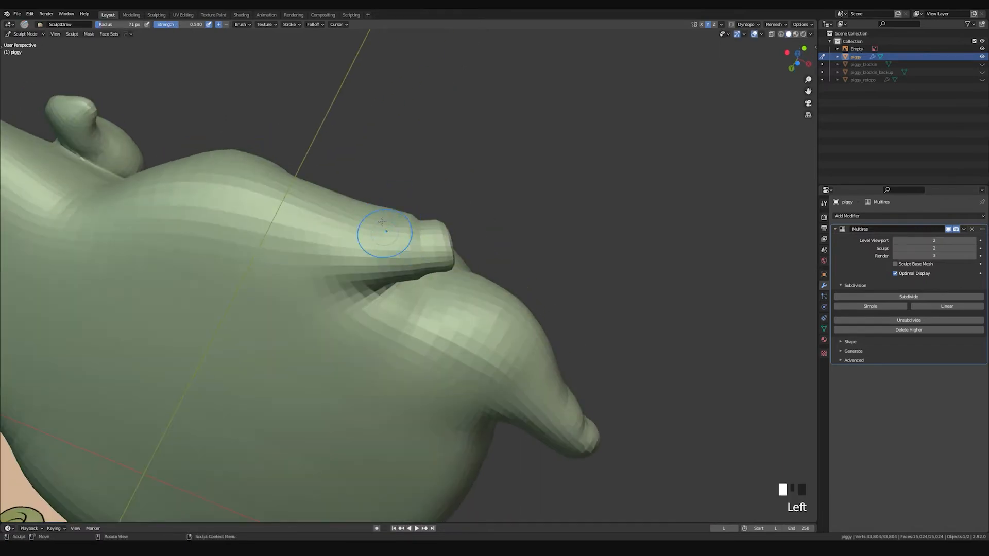
pyautogui.moveTo(382, 221); pyautogui.dragTo(403, 300, button='middle')
pyautogui.moveTo(376, 244); pyautogui.dragTo(328, 302, button='middle')
pyautogui.click(328, 302)
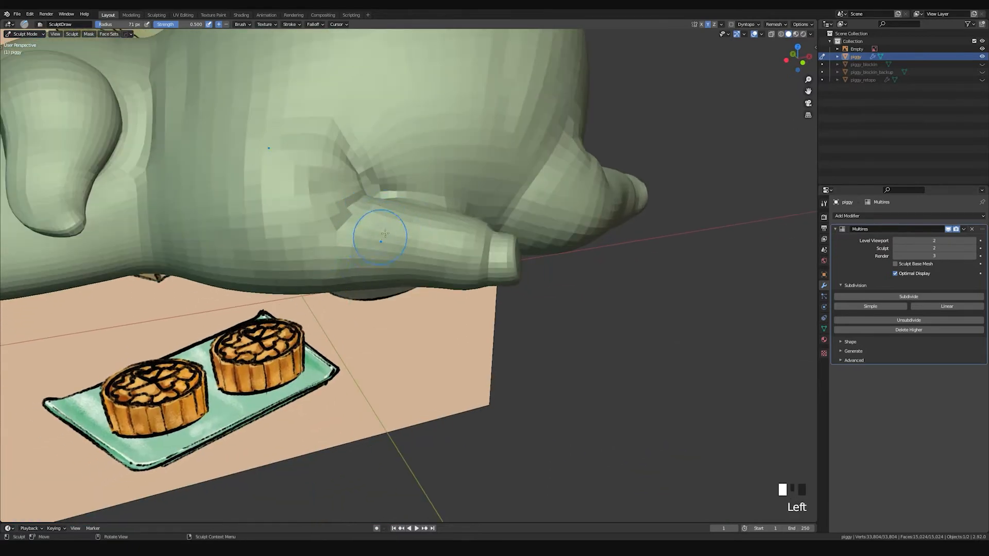
# Step: Set the Draw brush radius to 75 px and build up the side of the front leg
pyautogui.moveTo(393, 237)
pyautogui.keyDown('shift'); pyautogui.mouseDown(button='middle')
pyautogui.moveTo(404, 176)
pyautogui.moveTo(404, 239)
pyautogui.mouseUp(button='middle'); pyautogui.keyUp('shift')
pyautogui.press('f')
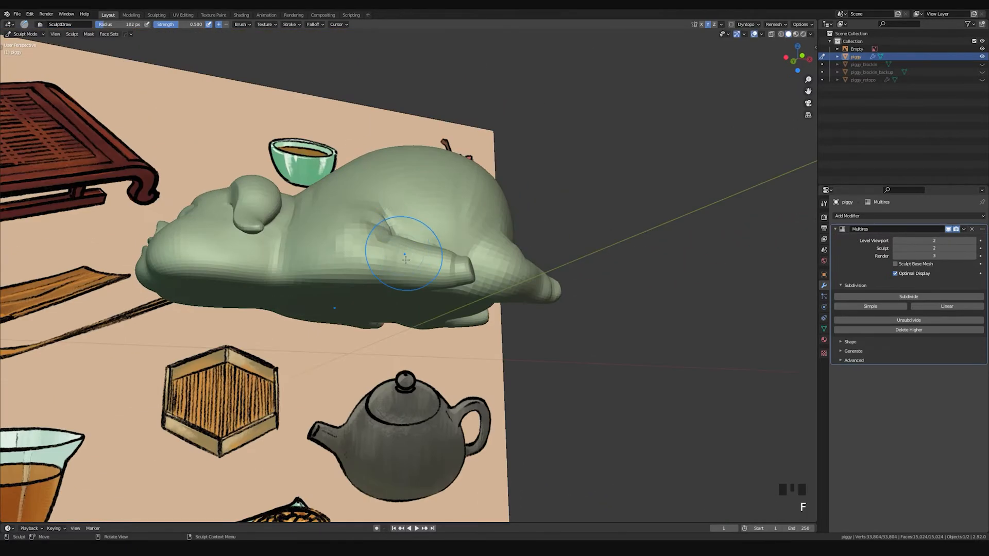
pyautogui.press('f')
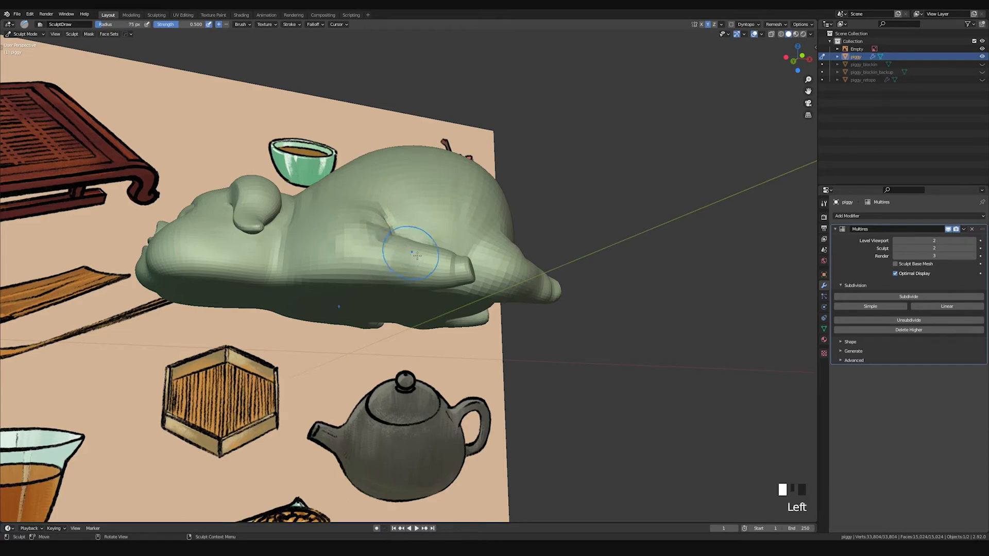
pyautogui.moveTo(424, 258)
pyautogui.mouseDown(button='middle')
pyautogui.moveTo(389, 332)
pyautogui.moveTo(411, 266)
pyautogui.moveTo(417, 285)
pyautogui.moveTo(435, 288)
pyautogui.moveTo(400, 326)
pyautogui.moveTo(377, 334)
pyautogui.mouseUp(button='middle')
# Step: Reshape the shoulder outline and the front leg from below with the Grab brush at a 134 px radius
pyautogui.press('g')
pyautogui.press('f')
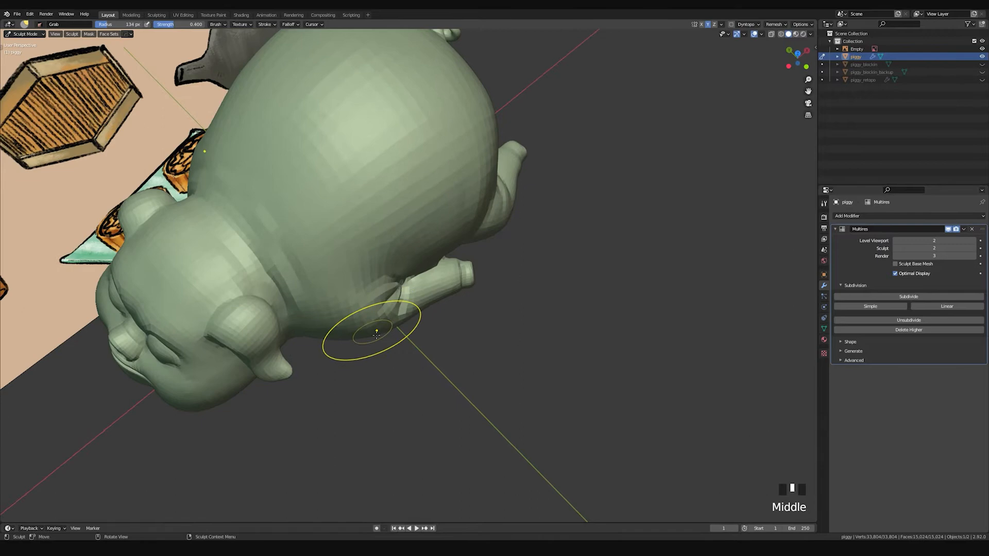
pyautogui.moveTo(350, 342); pyautogui.dragTo(360, 231, button='middle')
pyautogui.moveTo(364, 231); pyautogui.dragTo(368, 228)
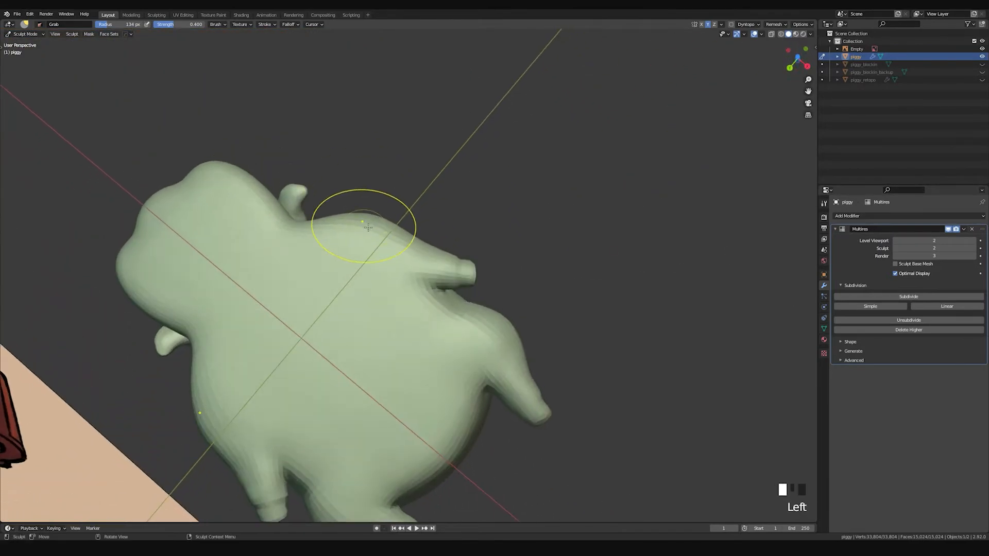
pyautogui.moveTo(420, 245); pyautogui.dragTo(388, 223, button='middle')
pyautogui.moveTo(489, 287); pyautogui.dragTo(477, 287)
pyautogui.moveTo(453, 287); pyautogui.dragTo(414, 332, button='middle')
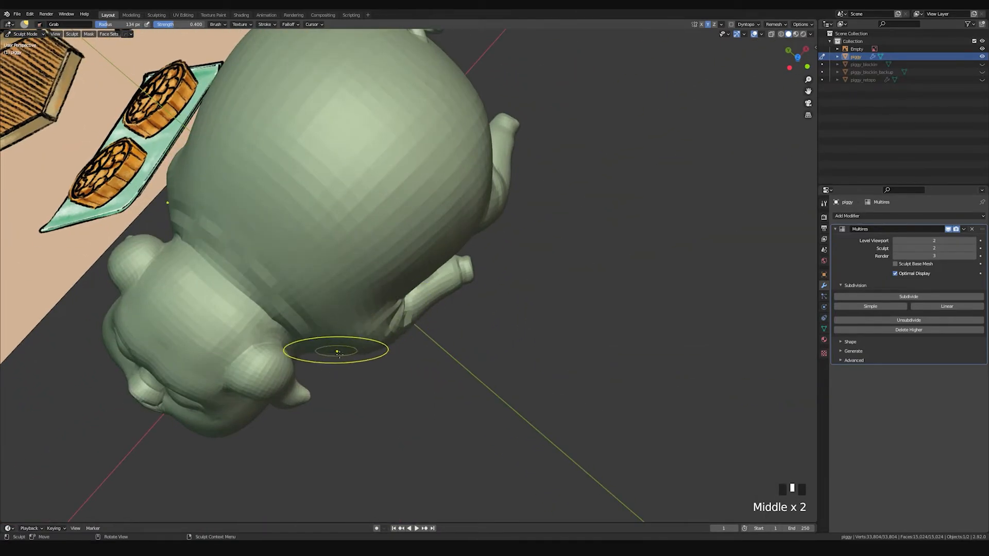
# Step: Refine the shoulder contour behind the ear with Grab strokes, starting at a 114 px radius and then resizing the brush
pyautogui.moveTo(333, 352); pyautogui.dragTo(384, 336, button='middle')
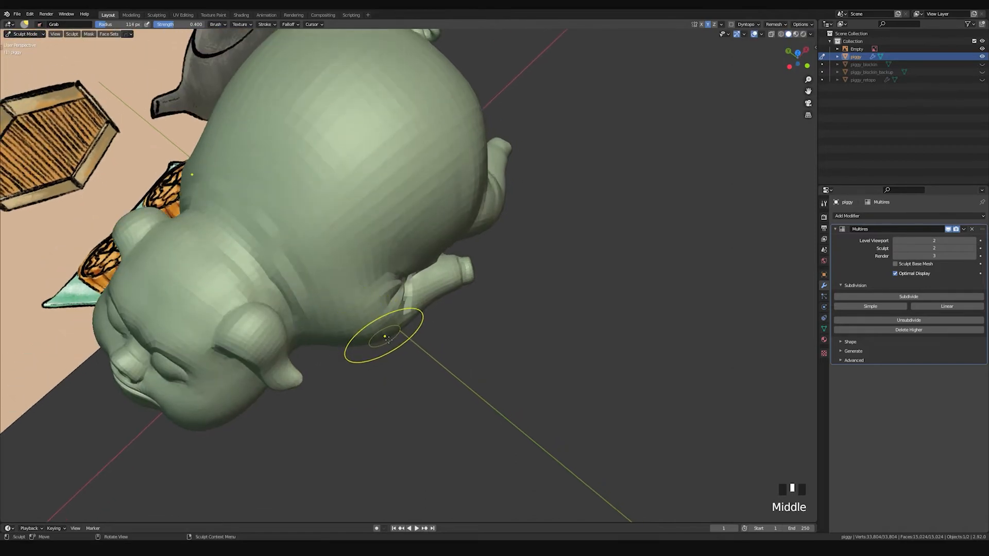
pyautogui.moveTo(343, 348); pyautogui.dragTo(366, 201, button='middle')
pyautogui.moveTo(369, 200); pyautogui.dragTo(377, 204)
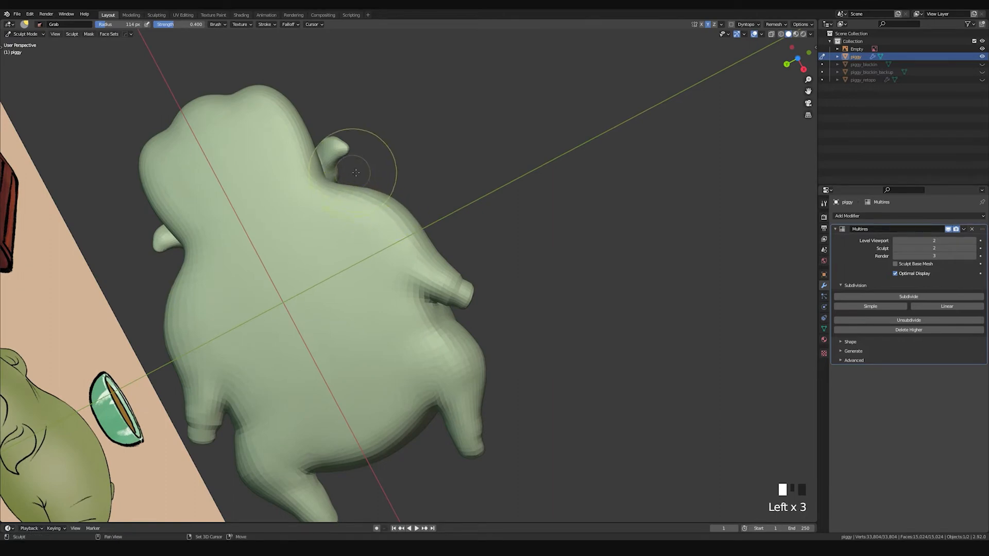
pyautogui.keyDown('shift'); pyautogui.moveTo(356, 173); pyautogui.dragTo(457, 211, button='middle'); pyautogui.keyUp('shift')
pyautogui.press('f')
pyautogui.click(449, 171)
pyautogui.moveTo(398, 168); pyautogui.dragTo(403, 162)
# Step: Switch to the Draw Sharp brush at a 36 px radius and save the file
pyautogui.moveTo(398, 159); pyautogui.dragTo(429, 244, button='middle')
pyautogui.press('space')
pyautogui.press('f')
pyautogui.click(392, 247)
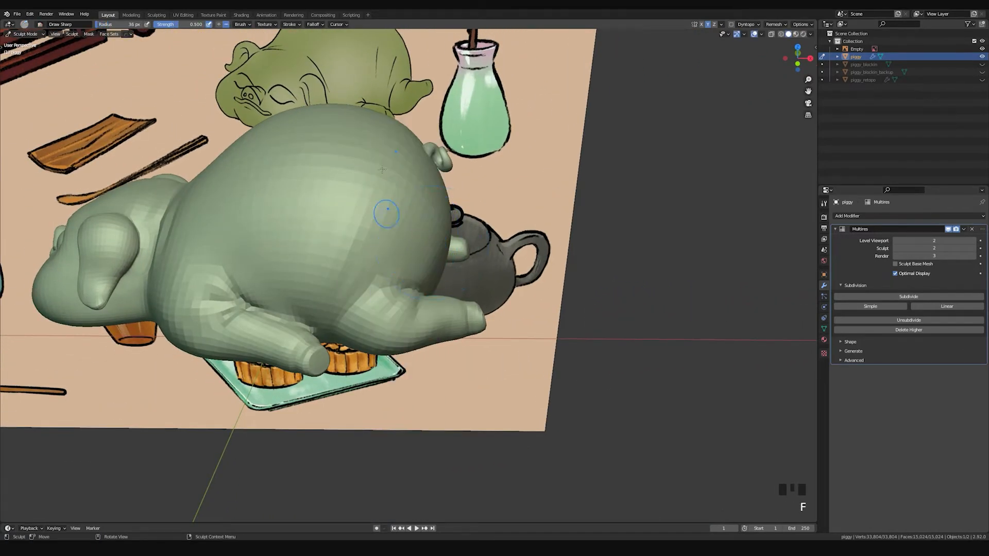
pyautogui.moveTo(432, 124); pyautogui.dragTo(454, 237, button='middle')
pyautogui.hotkey('ctrl', 's')
# Step: Carve the crease between the hind leg and the body with Draw Sharp strokes, redoing one undone stroke
pyautogui.moveTo(412, 265); pyautogui.dragTo(427, 288, button='middle')
pyautogui.moveTo(426, 285); pyautogui.dragTo(409, 302)
pyautogui.moveTo(406, 297); pyautogui.dragTo(441, 307, button='middle')
pyautogui.hotkey('ctrl', 'z')
pyautogui.moveTo(445, 295); pyautogui.dragTo(447, 312)
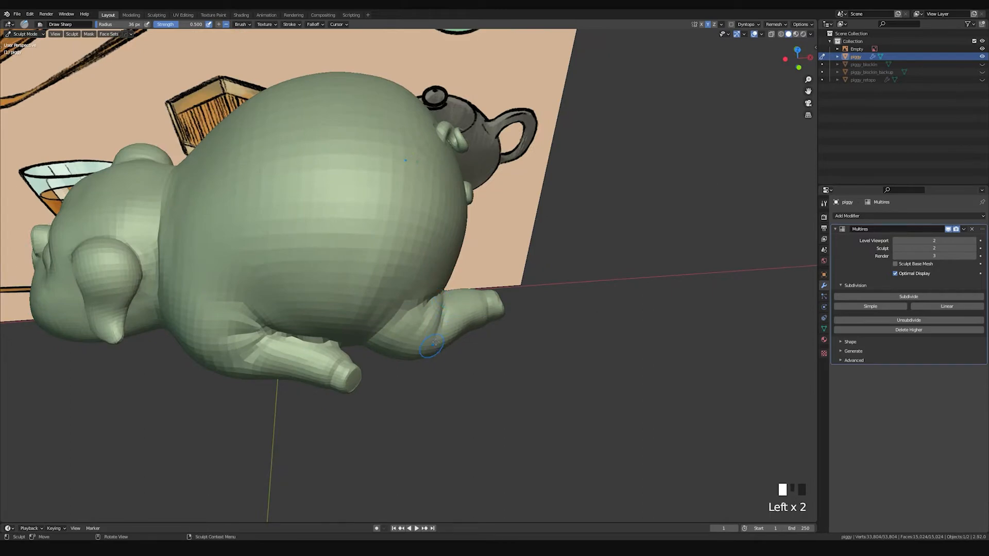
pyautogui.moveTo(435, 347); pyautogui.dragTo(437, 295, button='middle')
pyautogui.moveTo(437, 276); pyautogui.dragTo(412, 310)
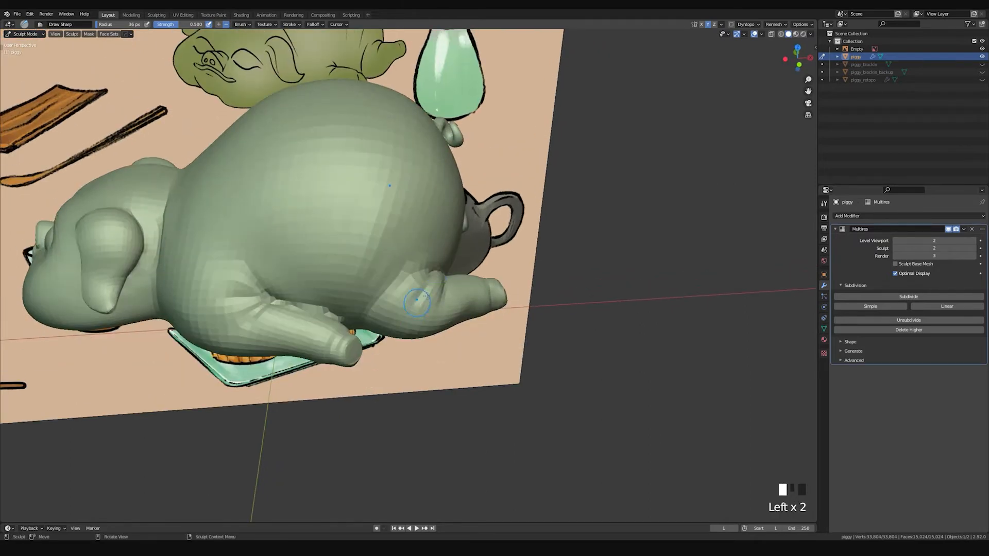
# Step: Deepen the crease between the hind leg and the rump with Draw Sharp strokes, redo one undone stroke inverted, and smooth it
pyautogui.moveTo(406, 322); pyautogui.dragTo(356, 273, button='middle')
pyautogui.click(394, 302)
pyautogui.click(391, 303)
pyautogui.click(374, 308)
pyautogui.moveTo(341, 261)
pyautogui.mouseDown()
pyautogui.moveTo(330, 242)
pyautogui.moveTo(380, 278)
pyautogui.mouseUp()
pyautogui.hotkey('ctrl', 'z')
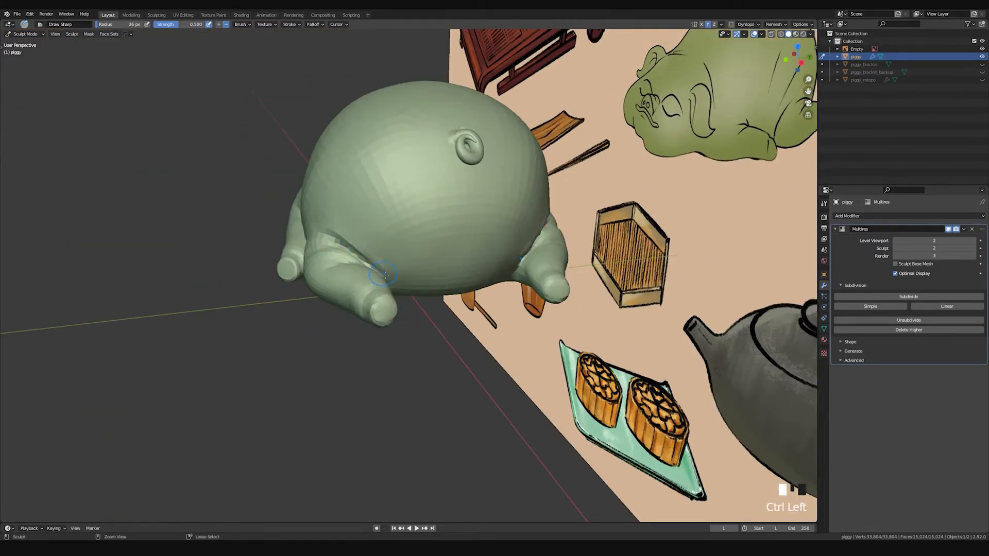
pyautogui.keyDown('ctrl'); pyautogui.moveTo(354, 248); pyautogui.dragTo(390, 282); pyautogui.keyUp('ctrl')
pyautogui.moveTo(347, 240); pyautogui.dragTo(357, 239, button='middle')
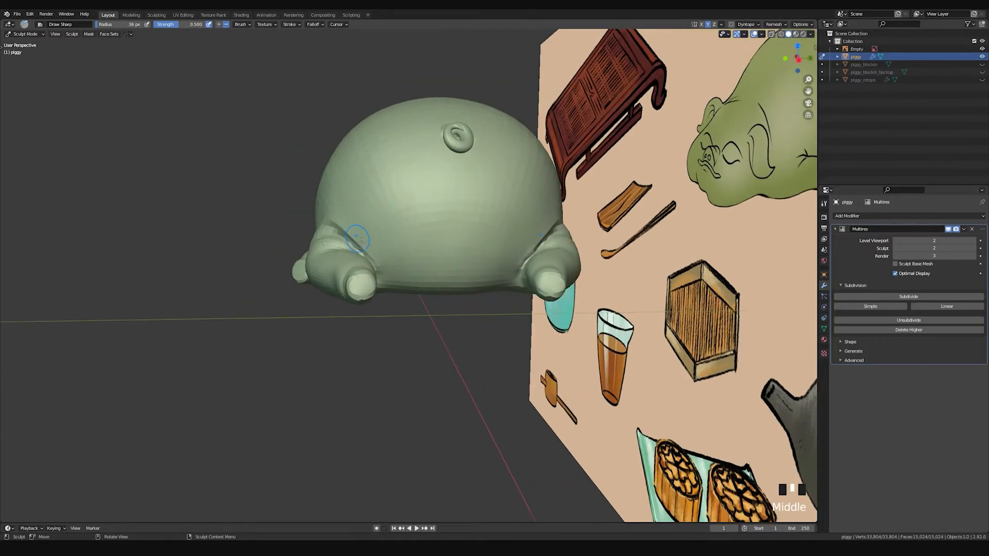
pyautogui.keyDown('shift'); pyautogui.moveTo(369, 251); pyautogui.dragTo(355, 228); pyautogui.keyUp('shift')
# Step: Switch to the Clay Strips brush at a 62 px radius and build up the rump above the hind leg, redoing one undone stroke
pyautogui.press('x')
pyautogui.press('f')
pyautogui.press('space')
pyautogui.press('space')
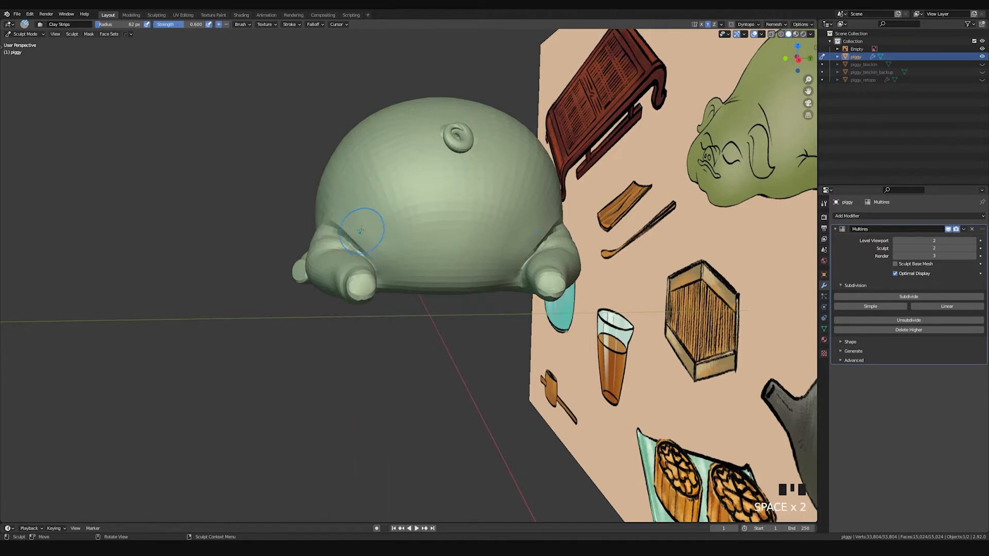
pyautogui.moveTo(370, 228); pyautogui.dragTo(405, 254)
pyautogui.hotkey('ctrl', 'z')
pyautogui.moveTo(427, 287); pyautogui.dragTo(402, 227, button='middle')
pyautogui.moveTo(389, 241); pyautogui.dragTo(410, 275)
pyautogui.moveTo(431, 258)
pyautogui.mouseDown(button='middle')
pyautogui.moveTo(456, 314)
pyautogui.moveTo(439, 292)
pyautogui.mouseUp(button='middle')
# Step: Set the Clay Strips radius to 60 px and build up the flank above and in front of the hind leg
pyautogui.press('f')
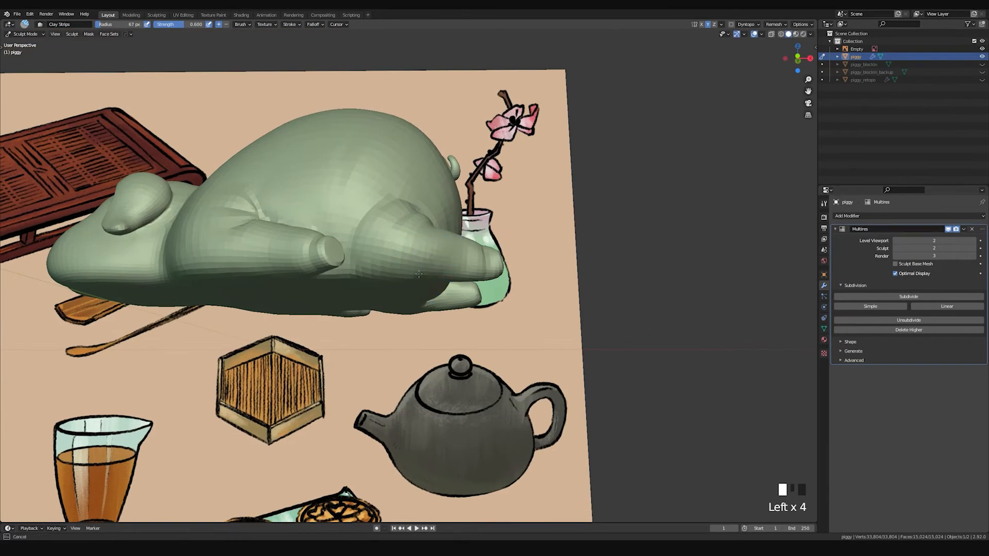
pyautogui.moveTo(423, 262); pyautogui.dragTo(387, 311, button='middle')
pyautogui.moveTo(416, 264)
pyautogui.mouseDown(button='middle')
pyautogui.moveTo(409, 309)
pyautogui.moveTo(408, 253)
pyautogui.mouseUp(button='middle')
pyautogui.press('f')
pyautogui.moveTo(411, 291); pyautogui.dragTo(386, 285, button='middle')
pyautogui.moveTo(386, 289)
pyautogui.mouseDown()
pyautogui.moveTo(415, 208)
pyautogui.moveTo(428, 228)
pyautogui.mouseUp()
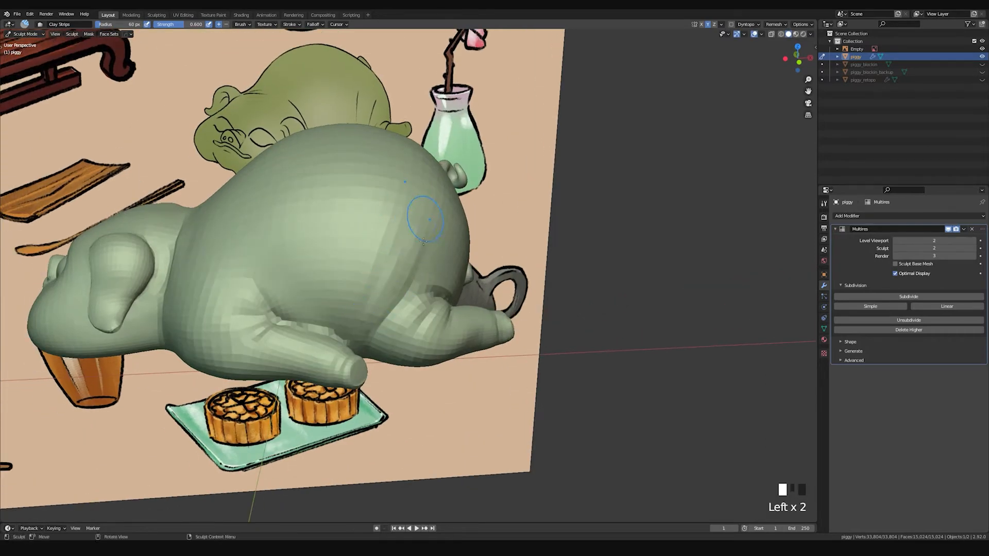
pyautogui.moveTo(446, 214); pyautogui.dragTo(453, 245, button='middle')
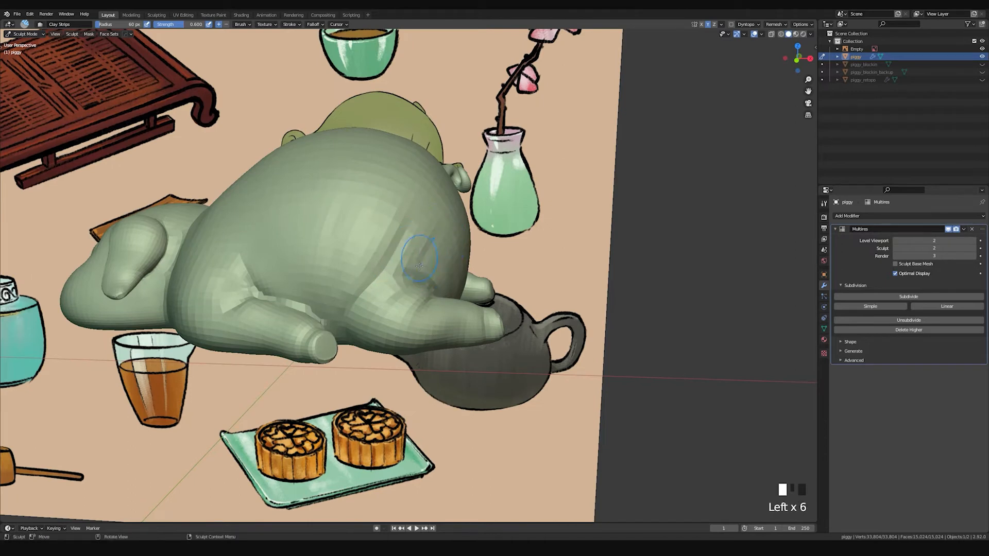
pyautogui.moveTo(436, 245); pyautogui.dragTo(393, 206, button='middle')
pyautogui.moveTo(393, 205); pyautogui.dragTo(378, 271)
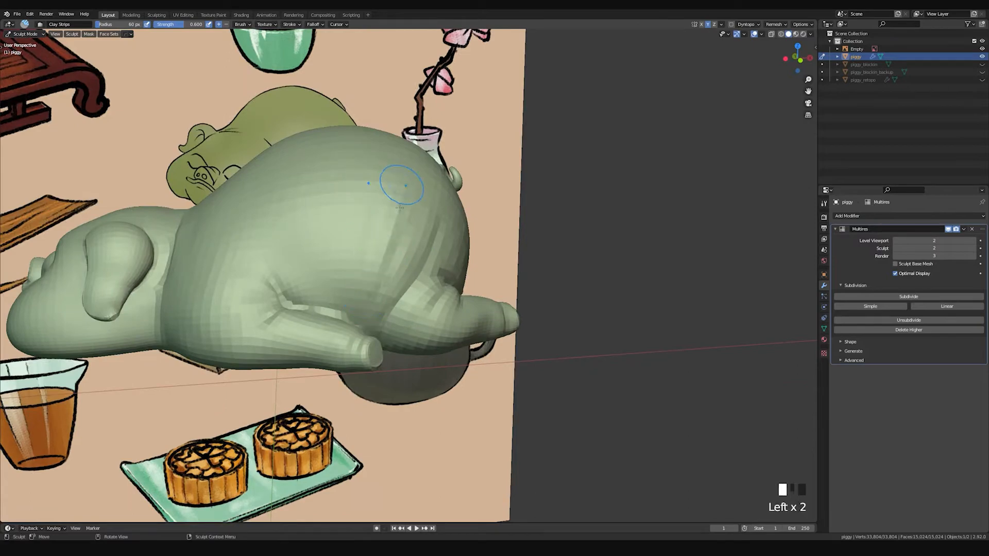
# Step: Extend the flank fold upward from the hind leg with Clay Strips and smooth the strokes into the body
pyautogui.moveTo(364, 315); pyautogui.dragTo(412, 271, button='middle')
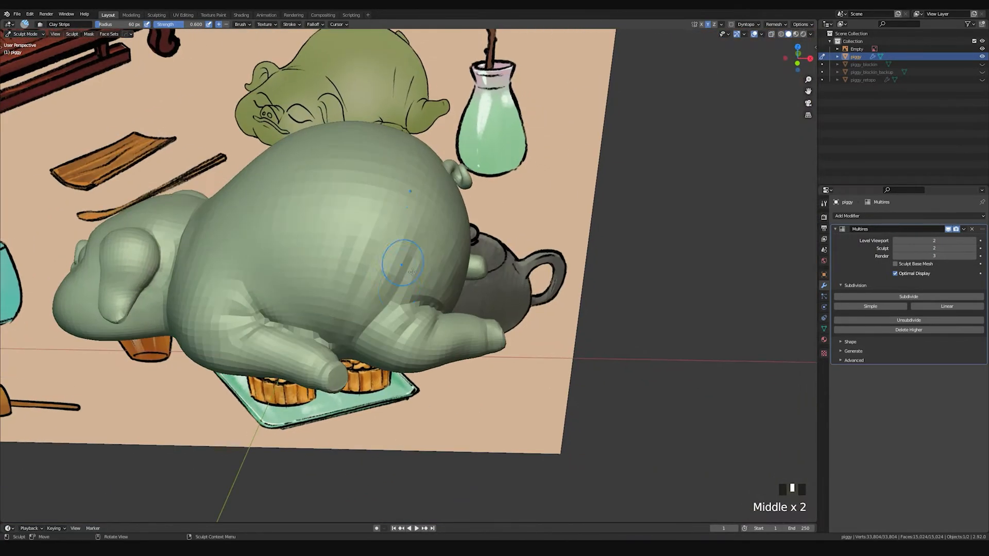
pyautogui.moveTo(364, 318); pyautogui.dragTo(412, 236)
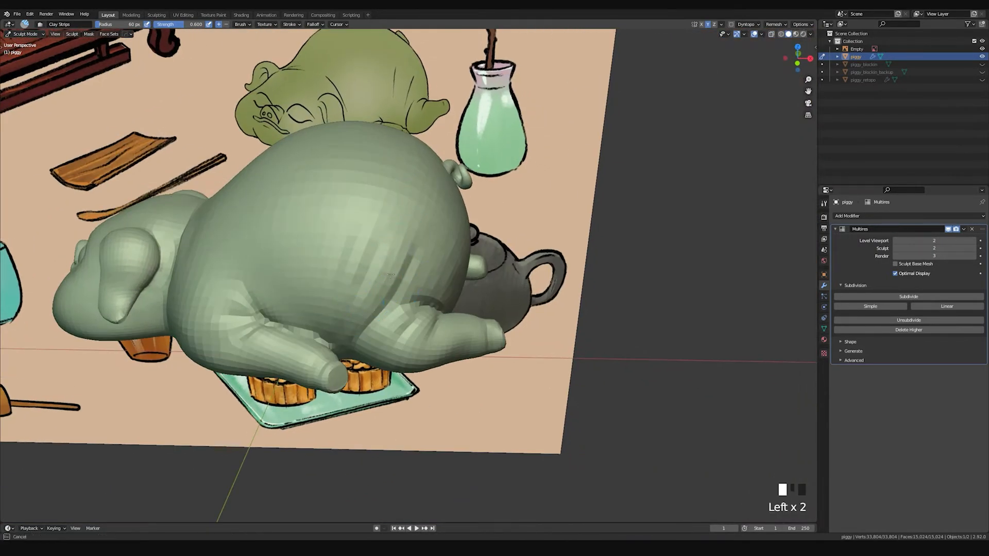
pyautogui.keyDown('shift'); pyautogui.moveTo(365, 308); pyautogui.dragTo(431, 222); pyautogui.keyUp('shift')
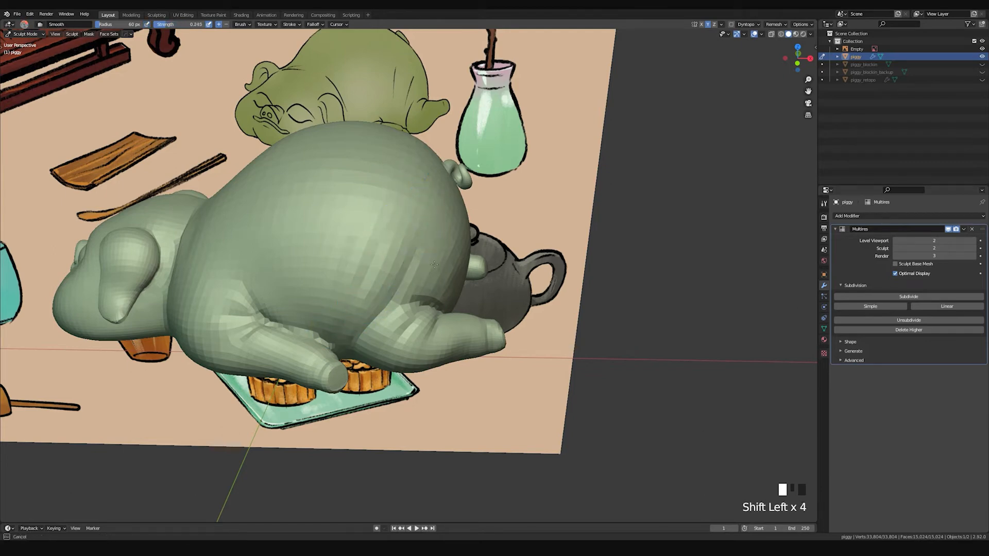
pyautogui.moveTo(448, 287); pyautogui.dragTo(397, 298, button='middle')
pyautogui.keyDown('shift'); pyautogui.moveTo(360, 309); pyautogui.dragTo(395, 296); pyautogui.keyUp('shift')
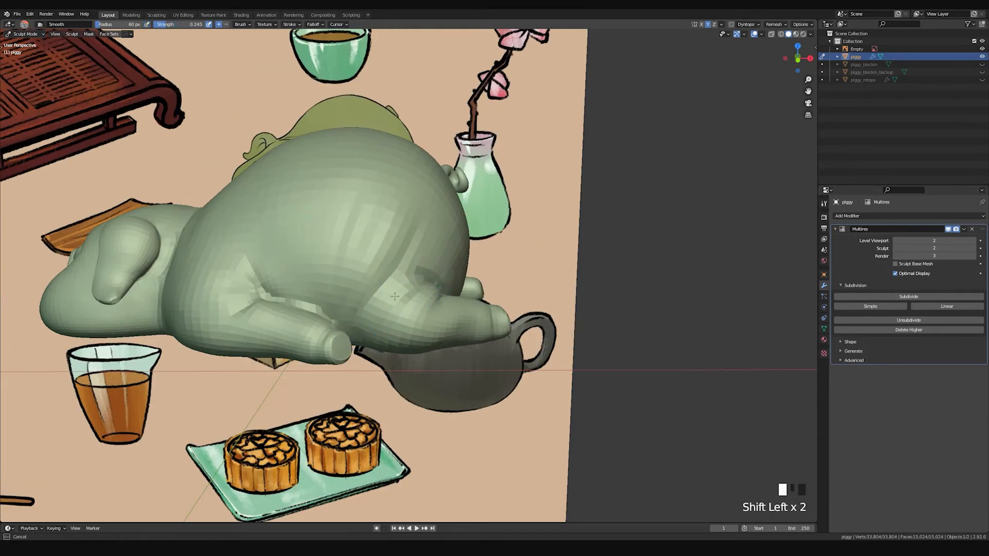
pyautogui.moveTo(428, 320); pyautogui.dragTo(432, 308, button='middle')
pyautogui.keyDown('shift'); pyautogui.moveTo(433, 308); pyautogui.dragTo(436, 302); pyautogui.keyUp('shift')
# Step: Tighten the crease around the hind leg with the Pinch/Magnify brush, using a 34 px and a 48 px radius
pyautogui.moveTo(420, 303)
pyautogui.keyDown('shift'); pyautogui.mouseDown(button='middle')
pyautogui.moveTo(409, 221)
pyautogui.moveTo(466, 301)
pyautogui.moveTo(456, 278)
pyautogui.moveTo(416, 291)
pyautogui.mouseUp(button='middle'); pyautogui.keyUp('shift')
pyautogui.press('p')
pyautogui.press('f')
pyautogui.click(400, 298)
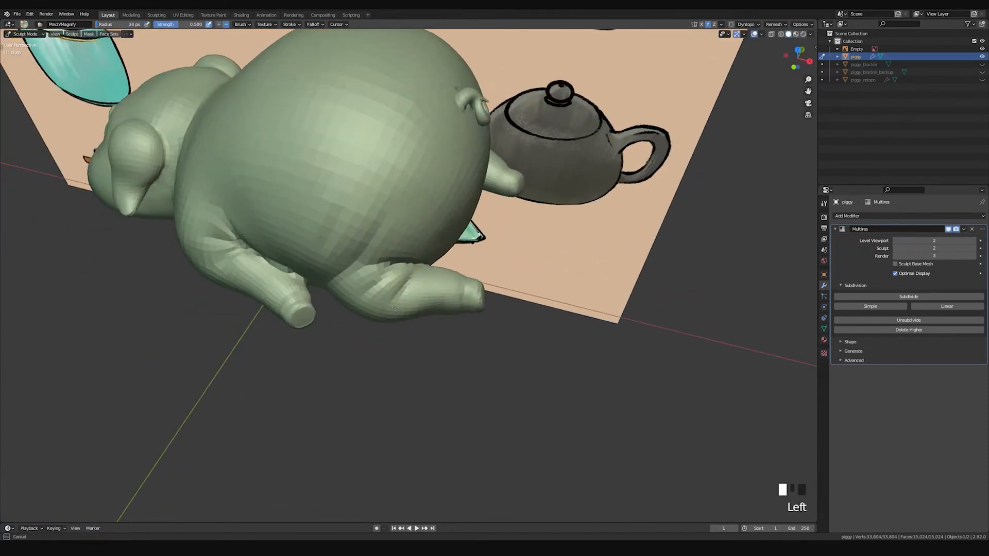
pyautogui.moveTo(409, 278); pyautogui.dragTo(407, 283, button='middle')
pyautogui.moveTo(407, 283); pyautogui.dragTo(402, 287)
pyautogui.moveTo(444, 279)
pyautogui.mouseDown(button='middle')
pyautogui.moveTo(386, 238)
pyautogui.moveTo(387, 221)
pyautogui.moveTo(372, 238)
pyautogui.moveTo(331, 235)
pyautogui.mouseUp(button='middle')
pyautogui.press('f')
pyautogui.click(358, 238)
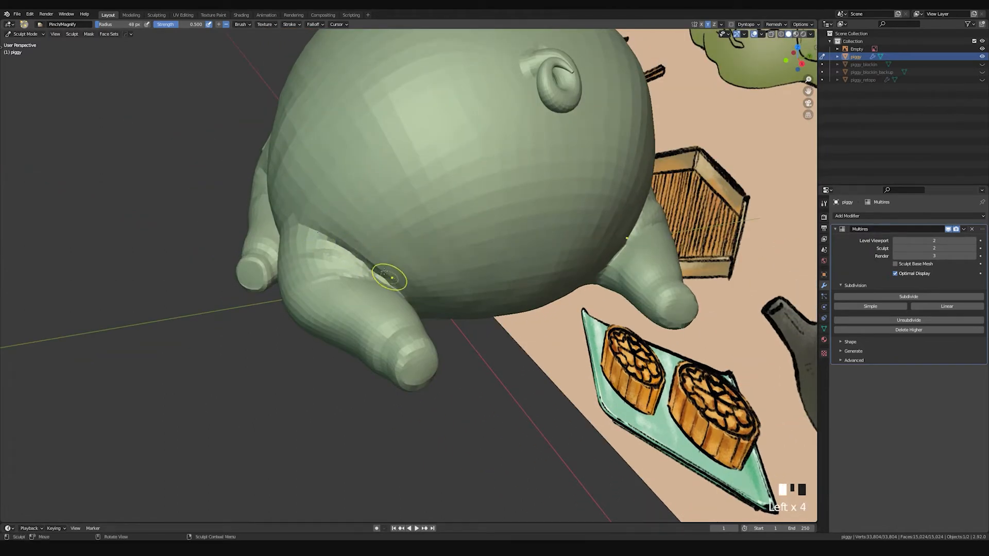
pyautogui.moveTo(390, 273)
pyautogui.mouseDown(button='middle')
pyautogui.moveTo(334, 237)
pyautogui.moveTo(400, 295)
pyautogui.mouseUp(button='middle')
pyautogui.click(338, 237)
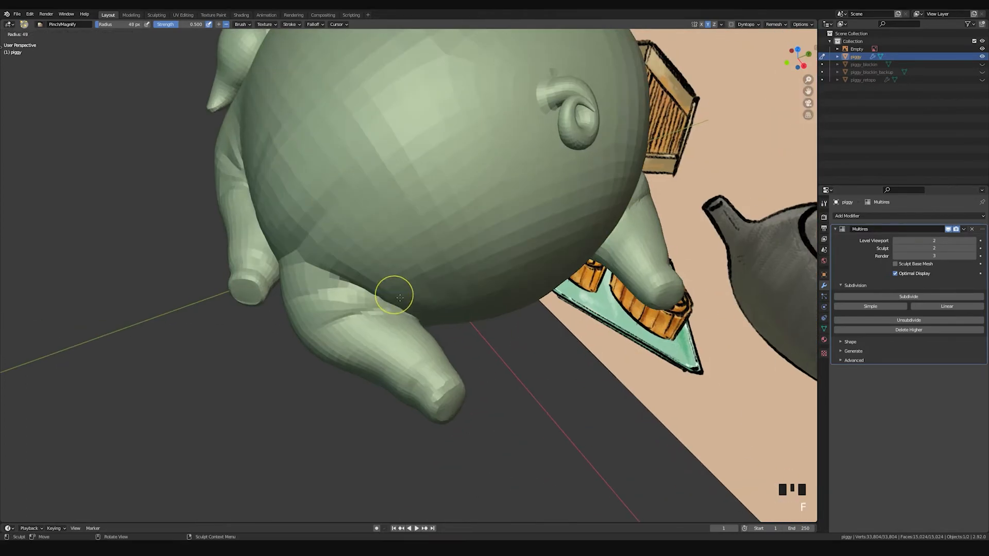
# Step: Smooth the top and outer side of the hind thigh beside the crease at a 73 px radius
pyautogui.moveTo(323, 255)
pyautogui.keyDown('shift'); pyautogui.mouseDown()
pyautogui.moveTo(346, 258)
pyautogui.moveTo(353, 280)
pyautogui.mouseUp(); pyautogui.keyUp('shift')
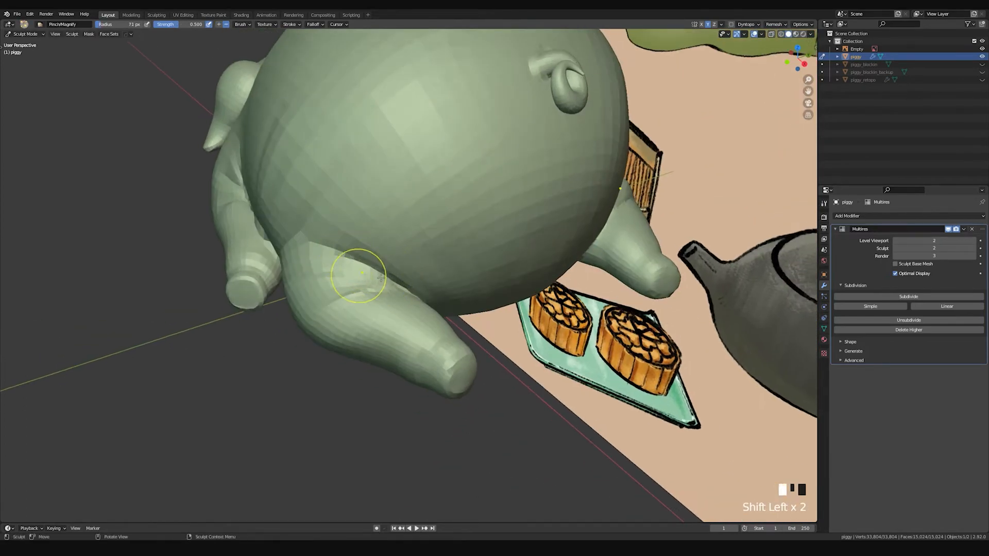
pyautogui.moveTo(353, 280); pyautogui.dragTo(404, 331, button='middle')
pyautogui.keyDown('shift'); pyautogui.moveTo(403, 331); pyautogui.dragTo(407, 332); pyautogui.keyUp('shift')
pyautogui.moveTo(407, 332); pyautogui.dragTo(409, 320, button='middle')
# Step: Carve a diagonal fold across the hind thigh with the Draw Sharp brush at a 73 px radius
pyautogui.press('space')
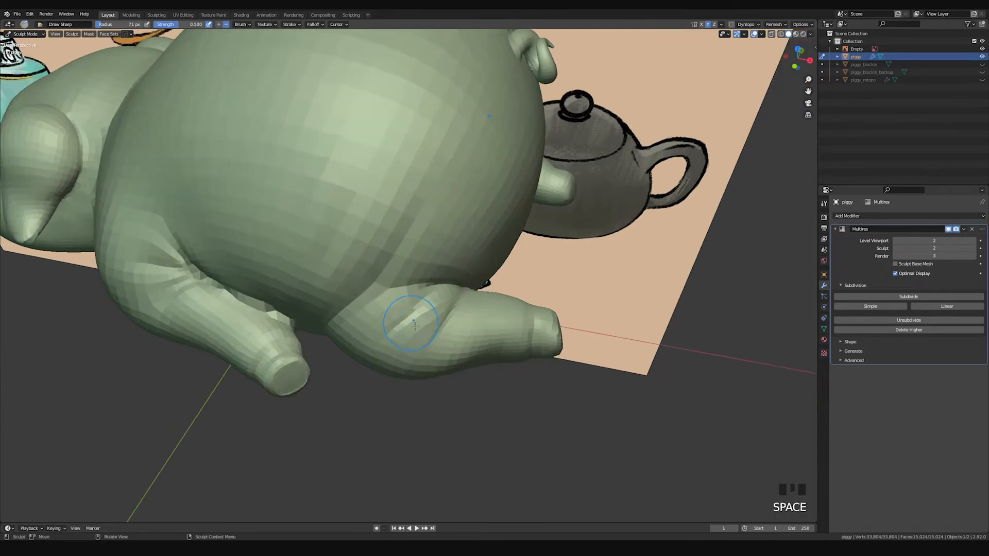
pyautogui.click(433, 309)
pyautogui.moveTo(407, 324); pyautogui.dragTo(446, 288)
pyautogui.moveTo(462, 293); pyautogui.dragTo(426, 290, button='middle')
pyautogui.moveTo(393, 313); pyautogui.dragTo(443, 287)
pyautogui.moveTo(443, 286)
pyautogui.mouseDown(button='middle')
pyautogui.moveTo(327, 235)
pyautogui.moveTo(409, 177)
pyautogui.moveTo(425, 204)
pyautogui.moveTo(359, 221)
pyautogui.mouseUp(button='middle')
# Step: Switch to the Clay Strips brush at a 72 px radius and fill the area where the inner hind leg meets the rump
pyautogui.press('space')
pyautogui.moveTo(349, 265); pyautogui.dragTo(335, 270, button='middle')
pyautogui.press('f')
pyautogui.moveTo(330, 288); pyautogui.dragTo(340, 289)
pyautogui.moveTo(339, 289)
pyautogui.mouseDown(button='middle')
pyautogui.moveTo(341, 220)
pyautogui.moveTo(336, 273)
pyautogui.mouseUp(button='middle')
pyautogui.moveTo(335, 275); pyautogui.dragTo(335, 276)
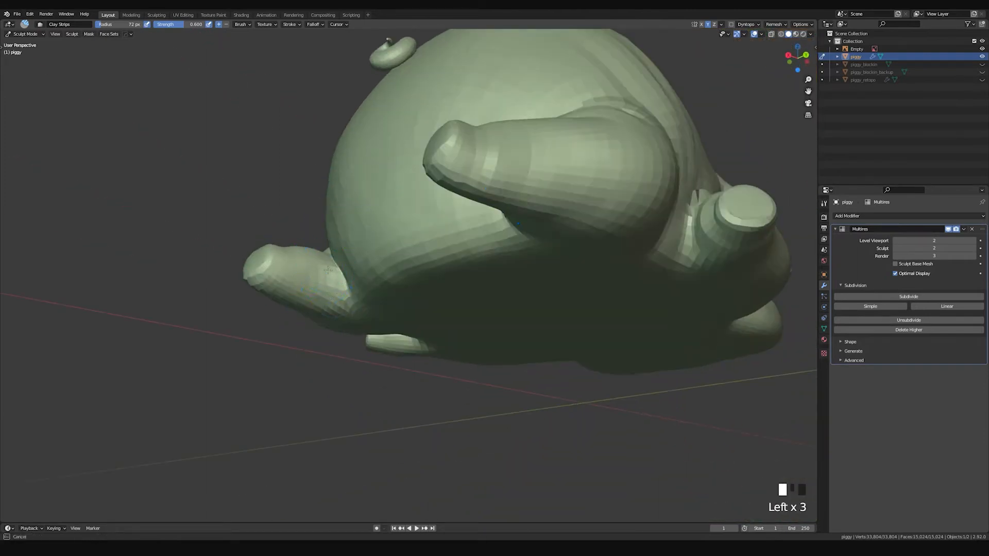
pyautogui.moveTo(335, 281); pyautogui.dragTo(365, 286, button='middle')
pyautogui.click(360, 285)
pyautogui.click(365, 286)
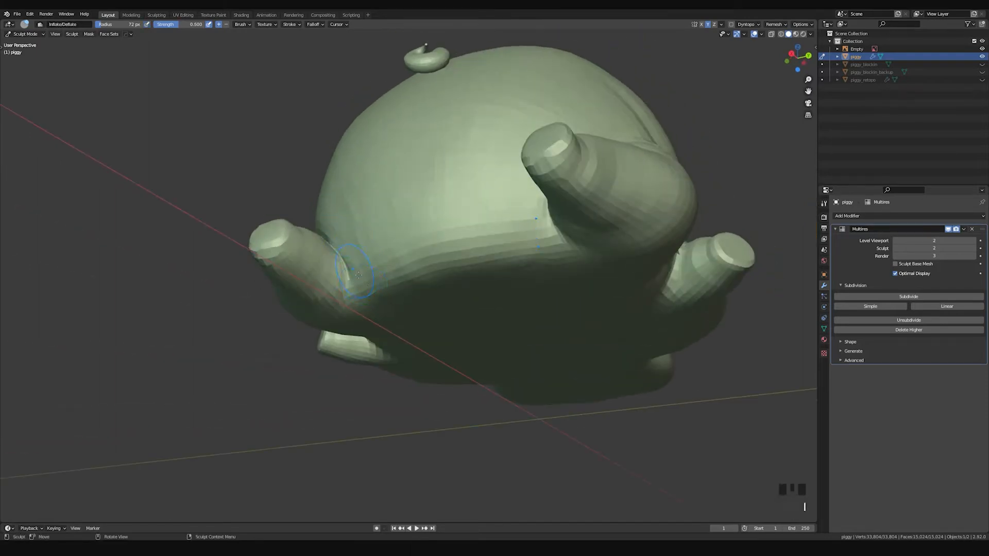
# Step: Resize the Inflate/Deflate brush, puff up the join between the inner hind leg and the rump, and smooth it
pyautogui.press('f')
pyautogui.click(363, 294)
pyautogui.click(341, 246)
pyautogui.click(341, 246)
pyautogui.moveTo(341, 246); pyautogui.dragTo(509, 248, button='middle')
pyautogui.keyDown('shift'); pyautogui.click(358, 297); pyautogui.keyUp('shift')
pyautogui.click(319, 265)
# Step: Switch to the Grab brush, resize it, and reshape the hindquarters
pyautogui.moveTo(426, 305)
pyautogui.keyDown('ctrl'); pyautogui.mouseDown(button='middle')
pyautogui.moveTo(445, 242)
pyautogui.moveTo(510, 205)
pyautogui.moveTo(517, 220)
pyautogui.moveTo(562, 240)
pyautogui.moveTo(494, 242)
pyautogui.moveTo(466, 261)
pyautogui.moveTo(473, 230)
pyautogui.moveTo(320, 221)
pyautogui.moveTo(442, 232)
pyautogui.moveTo(459, 221)
pyautogui.mouseUp(button='middle'); pyautogui.keyUp('ctrl')
pyautogui.press('g')
pyautogui.press('f')
pyautogui.click(439, 231)
pyautogui.moveTo(462, 221); pyautogui.dragTo(465, 222)
pyautogui.moveTo(465, 223); pyautogui.dragTo(406, 207, button='middle')
pyautogui.moveTo(407, 207); pyautogui.dragTo(408, 192)
# Step: Set the Grab brush radius to 158 px and adjust the body's overall outline
pyautogui.moveTo(419, 167)
pyautogui.mouseDown(button='middle')
pyautogui.moveTo(355, 205)
pyautogui.moveTo(443, 216)
pyautogui.mouseUp(button='middle')
pyautogui.press('f')
pyautogui.click(431, 270)
pyautogui.moveTo(449, 187); pyautogui.dragTo(428, 265, button='middle')
pyautogui.click(431, 234)
pyautogui.click(465, 228)
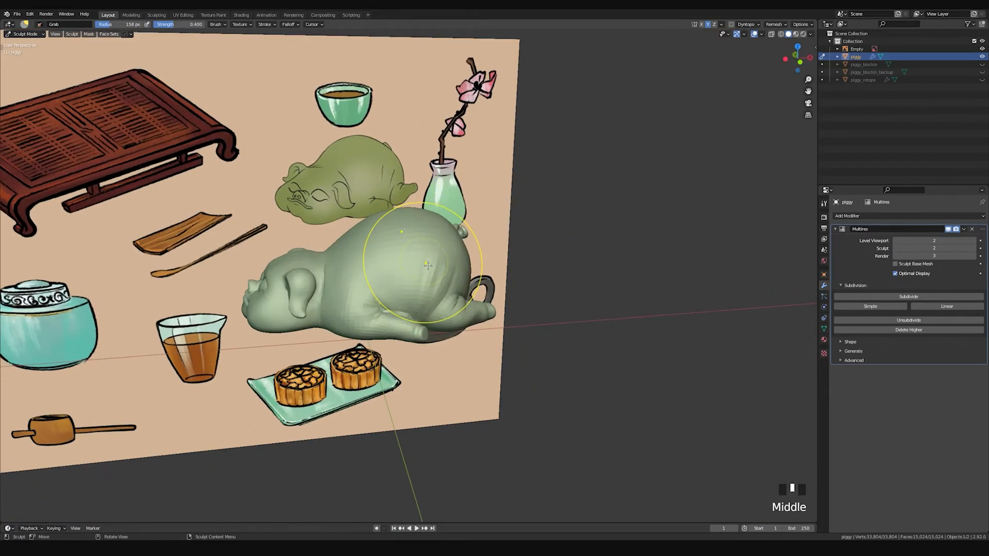
# Step: Switch to the Clay Strips brush at a 60 px radius and build up the side of the body behind the front leg
pyautogui.press('c')
pyautogui.press('f')
pyautogui.click(395, 261)
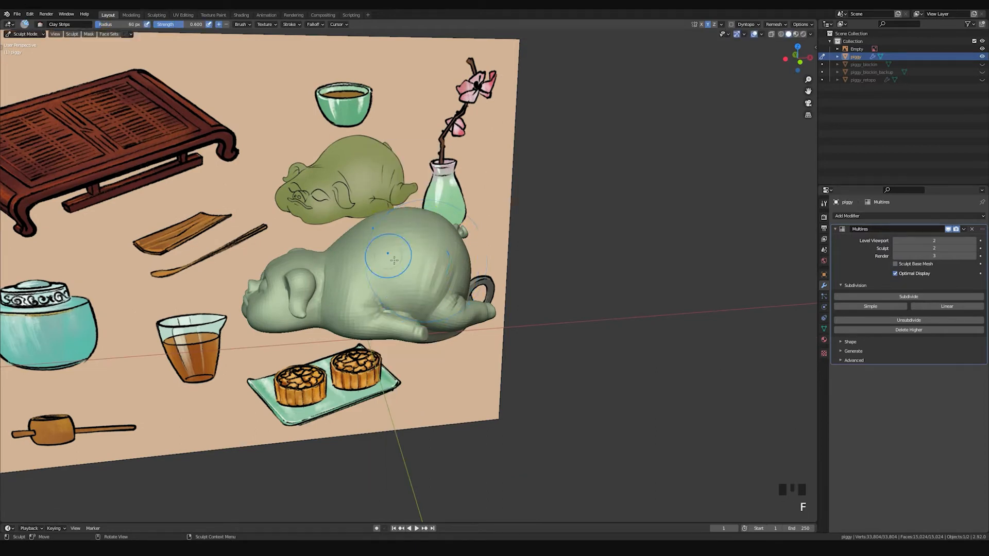
pyautogui.keyDown('shift'); pyautogui.moveTo(412, 279); pyautogui.dragTo(417, 324, button='middle'); pyautogui.keyUp('shift')
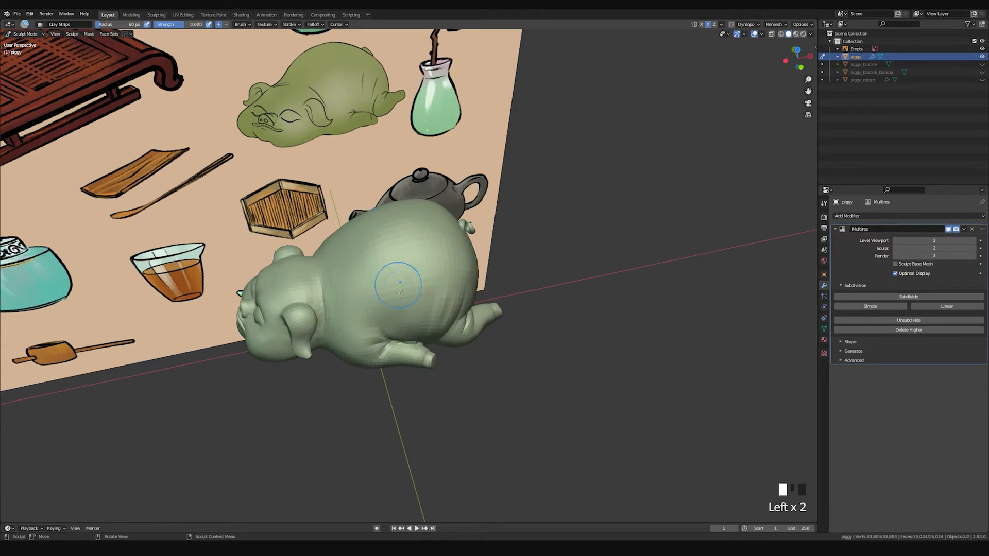
pyautogui.moveTo(385, 278); pyautogui.dragTo(350, 281, button='middle')
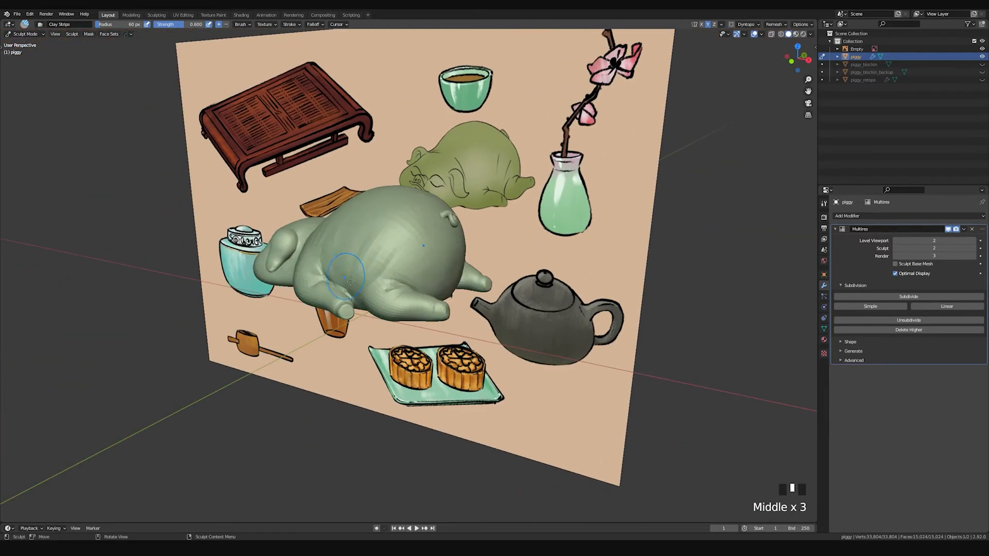
pyautogui.moveTo(349, 281); pyautogui.dragTo(357, 271)
# Step: Smooth the shoulder, flank and the top of the front leg from several angles
pyautogui.keyDown('shift'); pyautogui.moveTo(354, 255); pyautogui.dragTo(355, 251); pyautogui.keyUp('shift')
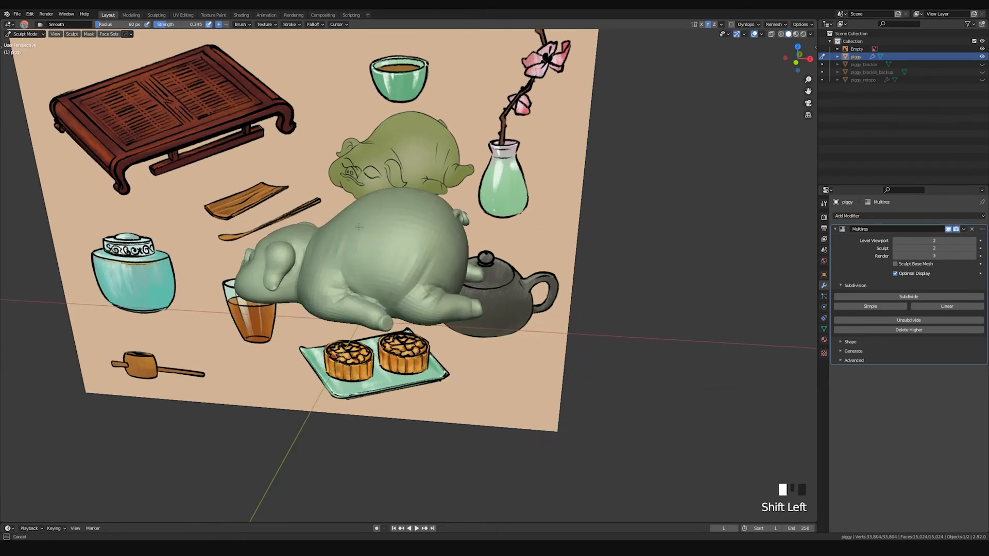
pyautogui.keyDown('shift'); pyautogui.moveTo(330, 272); pyautogui.dragTo(330, 281); pyautogui.keyUp('shift')
pyautogui.keyDown('shift'); pyautogui.moveTo(331, 272); pyautogui.dragTo(330, 283); pyautogui.keyUp('shift')
pyautogui.keyDown('shift'); pyautogui.moveTo(330, 275); pyautogui.dragTo(330, 285); pyautogui.keyUp('shift')
pyautogui.moveTo(331, 278); pyautogui.dragTo(367, 239, button='middle')
pyautogui.keyDown('shift'); pyautogui.moveTo(364, 241); pyautogui.dragTo(359, 257); pyautogui.keyUp('shift')
pyautogui.keyDown('shift'); pyautogui.moveTo(361, 247); pyautogui.dragTo(358, 263); pyautogui.keyUp('shift')
pyautogui.moveTo(366, 264)
pyautogui.mouseDown(button='middle')
pyautogui.moveTo(470, 268)
pyautogui.moveTo(422, 205)
pyautogui.moveTo(385, 240)
pyautogui.mouseUp(button='middle')
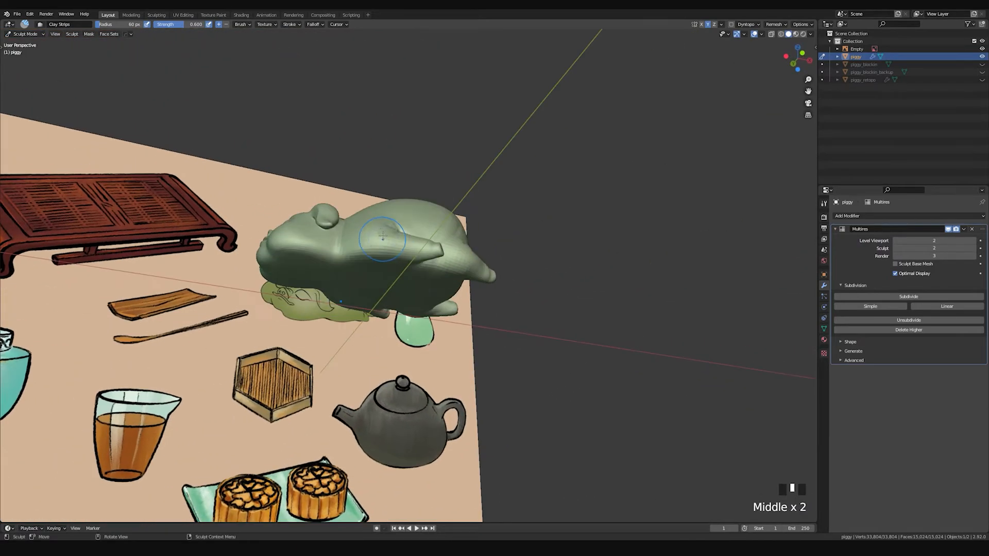
pyautogui.keyDown('shift'); pyautogui.moveTo(354, 250); pyautogui.dragTo(350, 276); pyautogui.keyUp('shift')
pyautogui.moveTo(350, 275); pyautogui.dragTo(443, 237, button='middle')
pyautogui.keyDown('shift'); pyautogui.moveTo(442, 237); pyautogui.dragTo(442, 273); pyautogui.keyUp('shift')
pyautogui.moveTo(431, 295); pyautogui.dragTo(339, 235, button='middle')
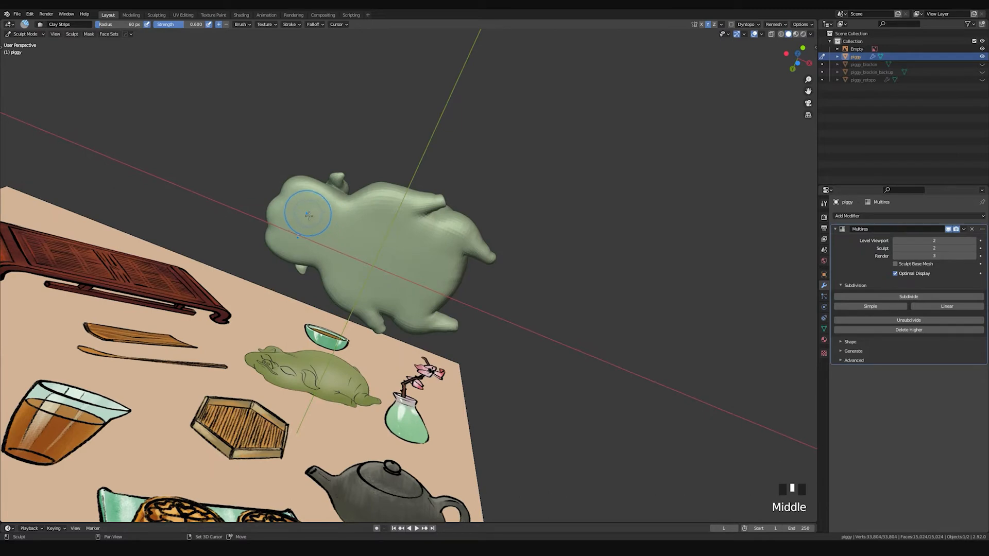
# Step: Smooth the underside of the head, neck and belly
pyautogui.keyDown('shift'); pyautogui.moveTo(309, 215); pyautogui.dragTo(289, 228); pyautogui.keyUp('shift')
pyautogui.keyDown('shift'); pyautogui.moveTo(341, 249); pyautogui.dragTo(348, 233); pyautogui.keyUp('shift')
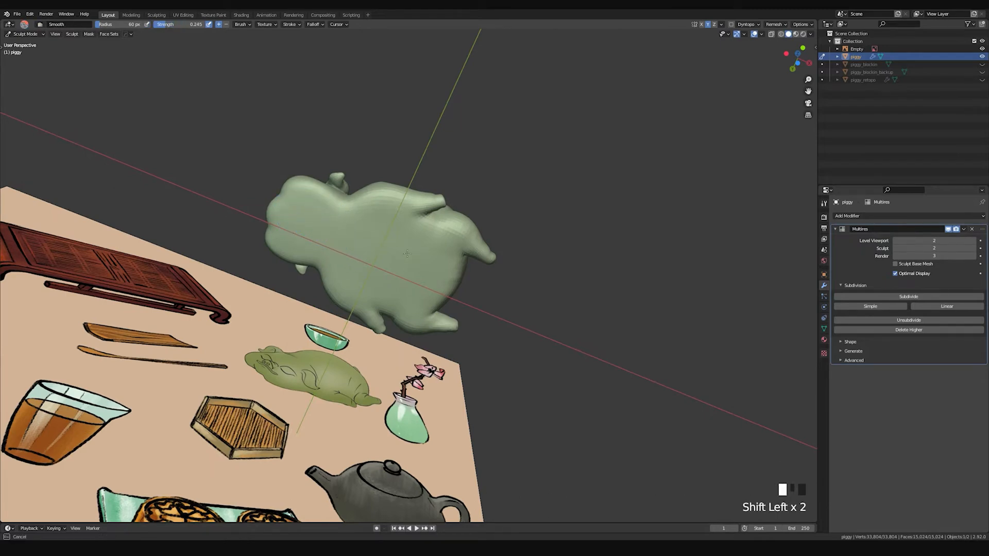
pyautogui.moveTo(456, 288); pyautogui.dragTo(434, 248, button='middle')
pyautogui.keyDown('shift'); pyautogui.moveTo(437, 242); pyautogui.dragTo(448, 232); pyautogui.keyUp('shift')
pyautogui.keyDown('shift'); pyautogui.moveTo(430, 283); pyautogui.dragTo(435, 288); pyautogui.keyUp('shift')
pyautogui.moveTo(435, 288)
pyautogui.mouseDown(button='middle')
pyautogui.moveTo(347, 266)
pyautogui.moveTo(412, 247)
pyautogui.mouseUp(button='middle')
pyautogui.moveTo(519, 225)
pyautogui.mouseDown(button='middle')
pyautogui.moveTo(428, 224)
pyautogui.moveTo(401, 248)
pyautogui.mouseUp(button='middle')
# Step: Smooth the rump and the lower body between the hind legs
pyautogui.keyDown('shift'); pyautogui.moveTo(400, 265); pyautogui.dragTo(404, 276); pyautogui.keyUp('shift')
pyautogui.keyDown('shift'); pyautogui.moveTo(410, 271); pyautogui.dragTo(416, 282); pyautogui.keyUp('shift')
pyautogui.moveTo(416, 281); pyautogui.dragTo(426, 311, button='middle')
pyautogui.moveTo(426, 286)
pyautogui.keyDown('shift'); pyautogui.mouseDown()
pyautogui.moveTo(394, 297)
pyautogui.moveTo(396, 304)
pyautogui.mouseUp(); pyautogui.keyUp('shift')
pyautogui.moveTo(391, 316); pyautogui.dragTo(414, 280, button='middle')
pyautogui.keyDown('shift'); pyautogui.moveTo(382, 260); pyautogui.dragTo(406, 285); pyautogui.keyUp('shift')
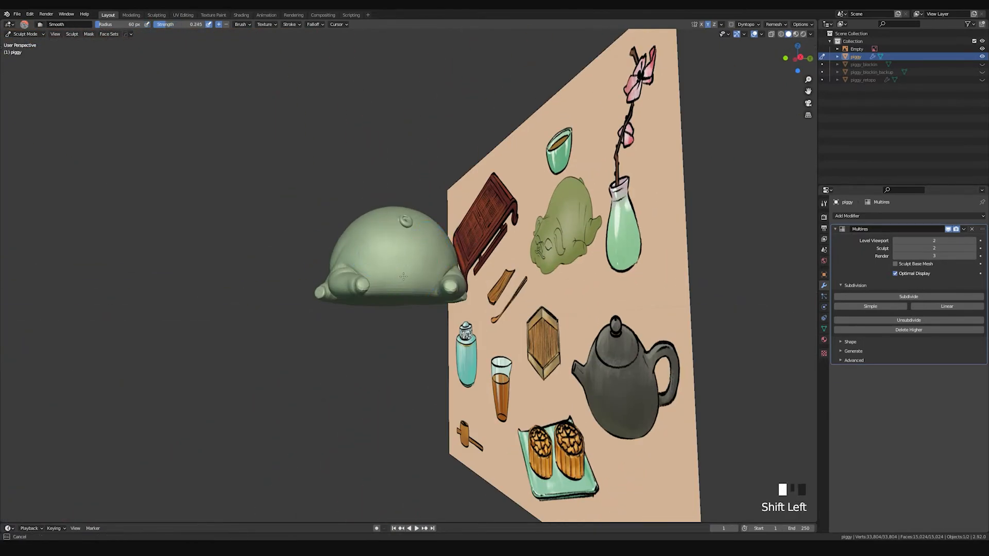
pyautogui.moveTo(424, 300); pyautogui.dragTo(391, 288, button='middle')
pyautogui.moveTo(381, 290)
pyautogui.keyDown('shift'); pyautogui.mouseDown()
pyautogui.moveTo(401, 270)
pyautogui.moveTo(393, 264)
pyautogui.mouseUp(); pyautogui.keyUp('shift')
pyautogui.moveTo(394, 265)
pyautogui.mouseDown(button='middle')
pyautogui.moveTo(406, 278)
pyautogui.moveTo(432, 247)
pyautogui.moveTo(450, 267)
pyautogui.moveTo(424, 227)
pyautogui.moveTo(395, 242)
pyautogui.moveTo(398, 263)
pyautogui.mouseUp(button='middle')
# Step: Flatten the end of the hind foot with the Scrape/Peaks brush
pyautogui.press('space')
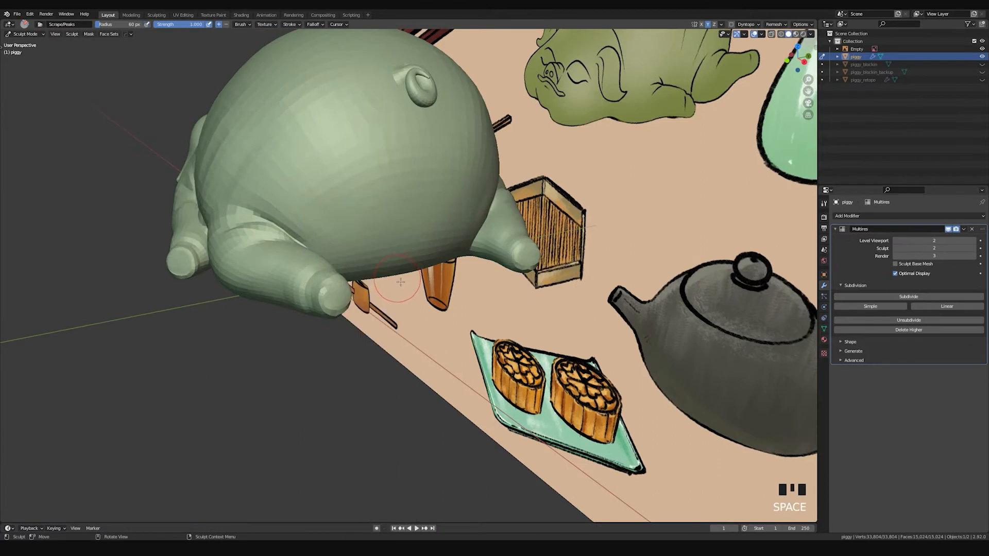
pyautogui.moveTo(342, 292); pyautogui.dragTo(309, 296, button='middle')
pyautogui.moveTo(302, 294); pyautogui.dragTo(307, 308)
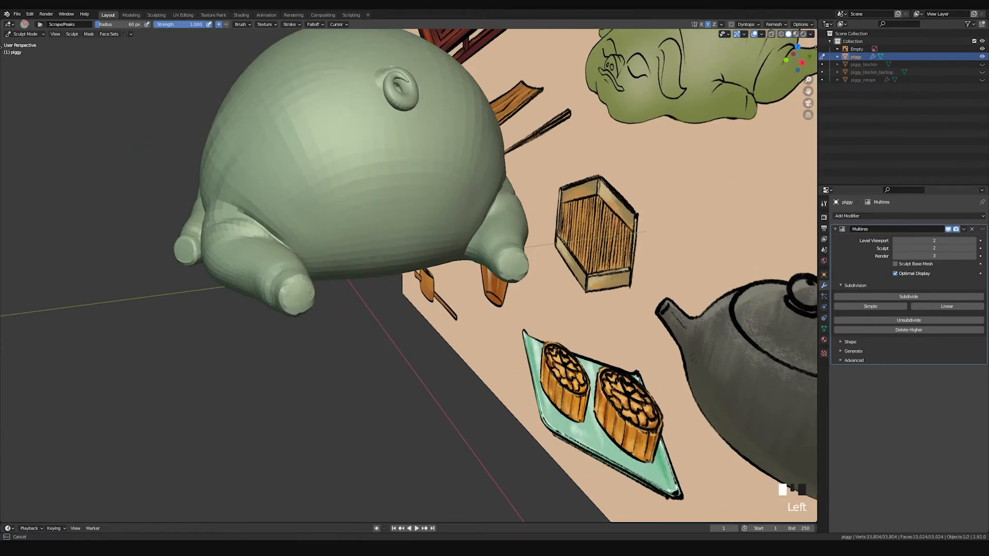
pyautogui.moveTo(308, 315); pyautogui.dragTo(306, 305)
pyautogui.moveTo(308, 303); pyautogui.dragTo(336, 312, button='middle')
# Step: Sharpen the rim of the hind hoof with the Pinch/Magnify brush at a 59 px radius, redoing one undone stroke
pyautogui.press('p')
pyautogui.press('f')
pyautogui.click(343, 311)
pyautogui.moveTo(340, 309); pyautogui.dragTo(338, 315)
pyautogui.moveTo(339, 315)
pyautogui.keyDown('shift'); pyautogui.mouseDown(button='middle')
pyautogui.moveTo(379, 260)
pyautogui.moveTo(323, 374)
pyautogui.mouseUp(button='middle'); pyautogui.keyUp('shift')
pyautogui.hotkey('ctrl', 'z')
pyautogui.moveTo(323, 374); pyautogui.dragTo(330, 365)
pyautogui.moveTo(330, 365)
pyautogui.mouseDown(button='middle')
pyautogui.moveTo(339, 309)
pyautogui.moveTo(332, 255)
pyautogui.mouseUp(button='middle')
pyautogui.click(336, 253)
pyautogui.moveTo(336, 253); pyautogui.dragTo(338, 250)
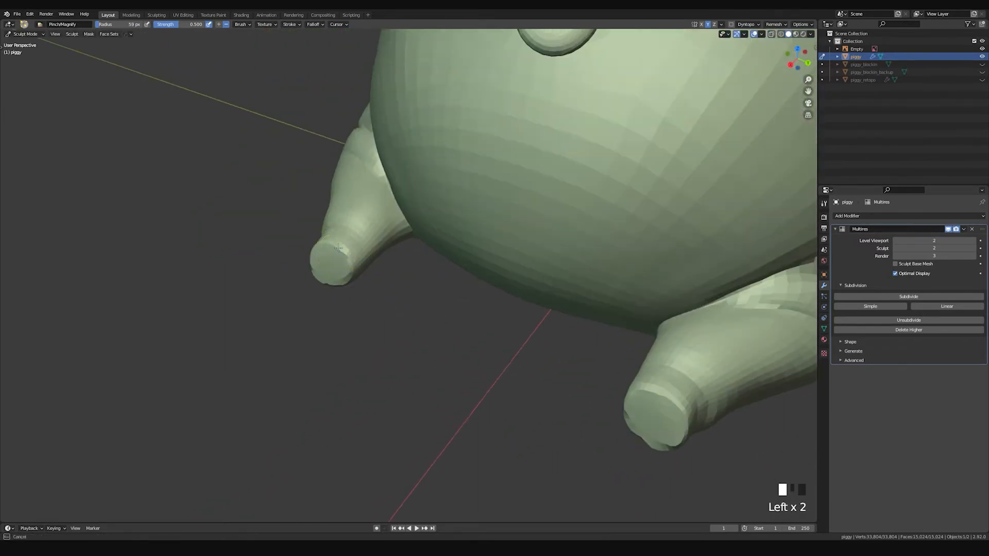
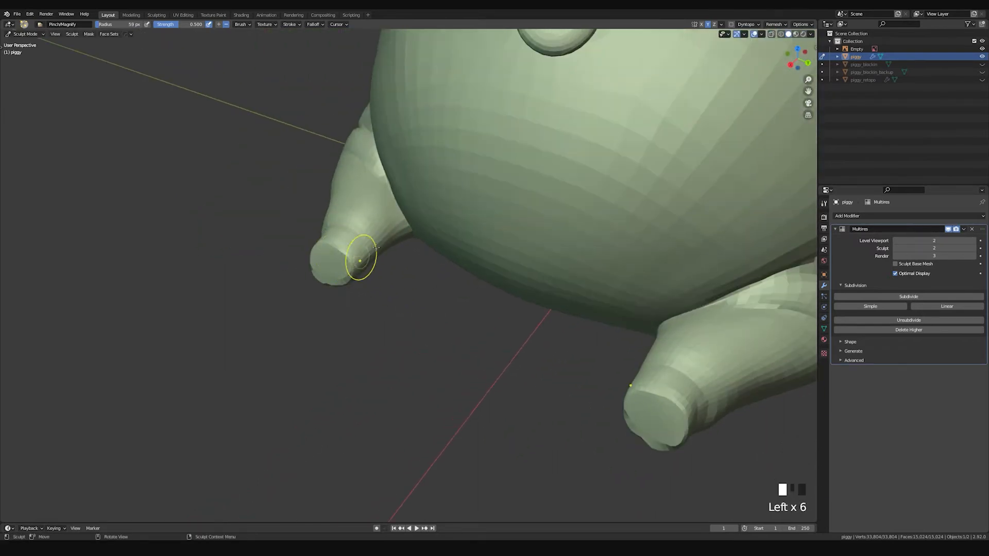
pyautogui.moveTo(369, 256); pyautogui.dragTo(416, 216, button='middle')
# Step: Round out the tip of the hind hoof with the Grab brush at a 59 px radius
pyautogui.press('g')
pyautogui.moveTo(410, 195); pyautogui.dragTo(419, 170)
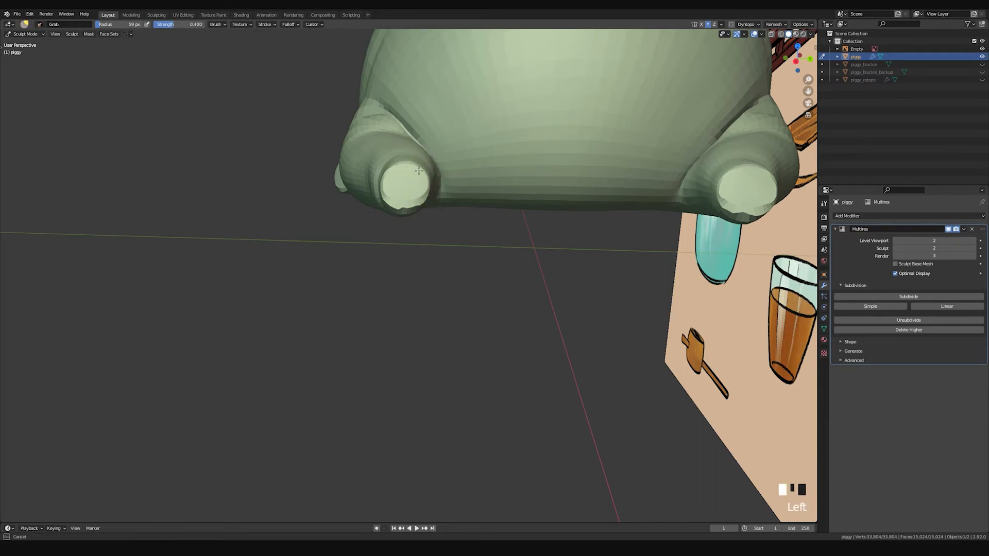
pyautogui.moveTo(410, 185); pyautogui.dragTo(437, 164, button='middle')
# Step: Pinch the remaining edges around the hind hoof with the Pinch/Magnify brush at a 59 px radius
pyautogui.press('p')
pyautogui.moveTo(472, 141); pyautogui.dragTo(485, 157)
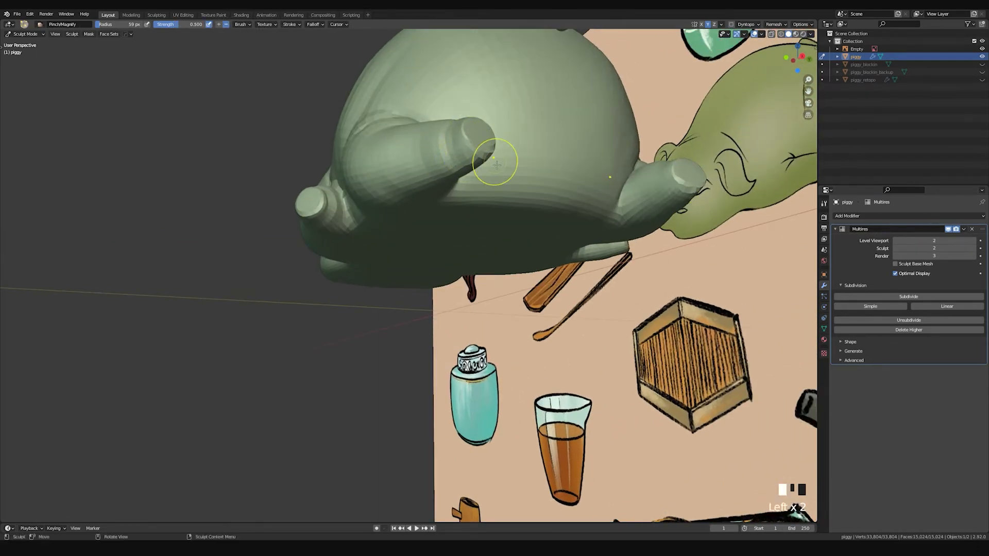
pyautogui.moveTo(499, 166); pyautogui.dragTo(413, 165, button='middle')
pyautogui.moveTo(350, 163); pyautogui.dragTo(372, 150)
pyautogui.click(367, 148)
pyautogui.moveTo(372, 162); pyautogui.dragTo(390, 142, button='middle')
# Step: Smooth the hind hoof and the ankle around it
pyautogui.keyDown('shift'); pyautogui.moveTo(404, 128); pyautogui.dragTo(397, 138); pyautogui.keyUp('shift')
pyautogui.keyDown('shift'); pyautogui.moveTo(401, 132); pyautogui.dragTo(390, 140); pyautogui.keyUp('shift')
pyautogui.keyDown('shift'); pyautogui.moveTo(389, 141); pyautogui.dragTo(404, 148); pyautogui.keyUp('shift')
pyautogui.moveTo(404, 148); pyautogui.dragTo(362, 205, button='middle')
pyautogui.moveTo(300, 230); pyautogui.dragTo(457, 230, button='middle')
pyautogui.keyDown('shift'); pyautogui.moveTo(457, 229); pyautogui.dragTo(460, 234); pyautogui.keyUp('shift')
pyautogui.moveTo(465, 225)
pyautogui.mouseDown(button='middle')
pyautogui.moveTo(458, 257)
pyautogui.moveTo(474, 225)
pyautogui.mouseUp(button='middle')
# Step: Adjust the hind foot's shape with the Grab brush and resize the brush
pyautogui.press('g')
pyautogui.moveTo(474, 225); pyautogui.dragTo(475, 227)
pyautogui.moveTo(475, 227)
pyautogui.mouseDown(button='middle')
pyautogui.moveTo(324, 213)
pyautogui.moveTo(485, 220)
pyautogui.moveTo(410, 191)
pyautogui.mouseUp(button='middle')
pyautogui.press('f')
pyautogui.click(349, 213)
# Step: Sharpen the creases around the hind hooves with the Draw Sharp brush at a 47 px radius
pyautogui.hotkey('shift', 'x')
pyautogui.press('f')
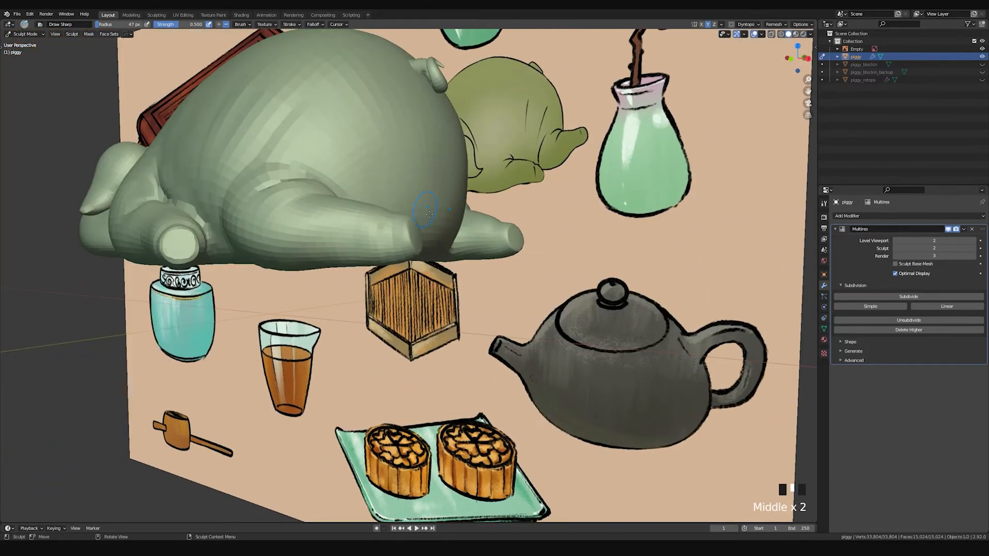
pyautogui.moveTo(438, 245); pyautogui.dragTo(420, 292, button='middle')
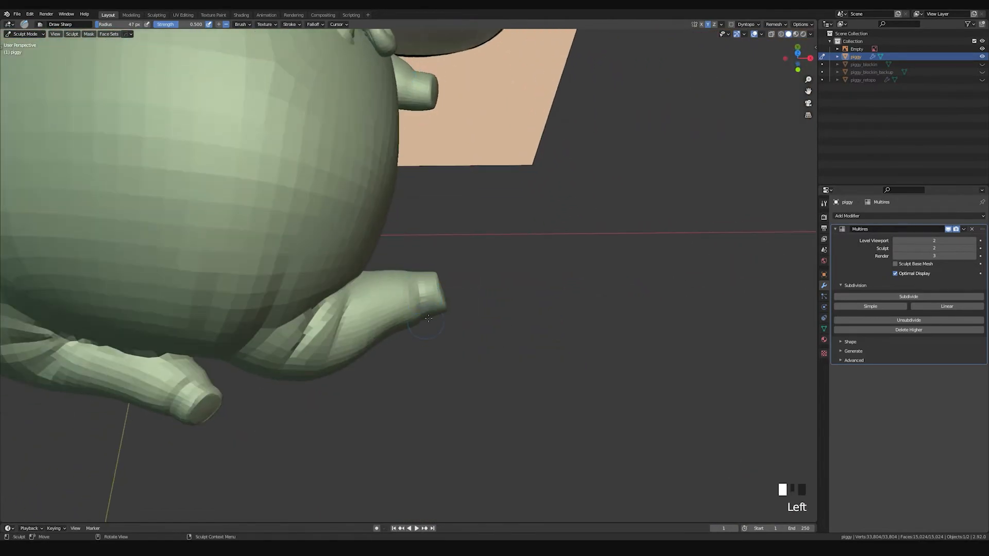
pyautogui.moveTo(431, 333); pyautogui.dragTo(421, 206, button='middle')
pyautogui.moveTo(421, 259)
pyautogui.mouseDown(button='middle')
pyautogui.moveTo(427, 223)
pyautogui.moveTo(424, 272)
pyautogui.moveTo(407, 263)
pyautogui.moveTo(421, 320)
pyautogui.moveTo(335, 265)
pyautogui.moveTo(364, 231)
pyautogui.moveTo(418, 235)
pyautogui.moveTo(435, 258)
pyautogui.moveTo(361, 242)
pyautogui.moveTo(337, 250)
pyautogui.mouseUp(button='middle')
# Step: Adjust the hind hoof with the Grab brush at a 66 px radius and smooth its surface
pyautogui.press('g')
pyautogui.press('f')
pyautogui.keyDown('shift'); pyautogui.click(387, 234); pyautogui.keyUp('shift')
pyautogui.keyDown('shift'); pyautogui.click(387, 233); pyautogui.keyUp('shift')
pyautogui.keyDown('shift'); pyautogui.click(402, 235); pyautogui.keyUp('shift')
pyautogui.click(337, 250)
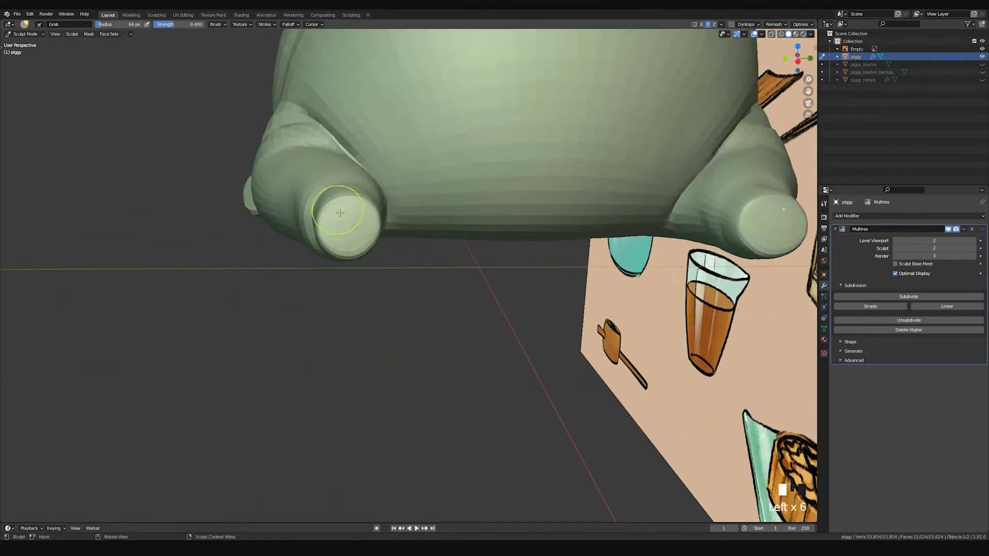
# Step: Smooth the surface around the base of the curly tail from several sides
pyautogui.moveTo(363, 207); pyautogui.dragTo(430, 268, button='middle')
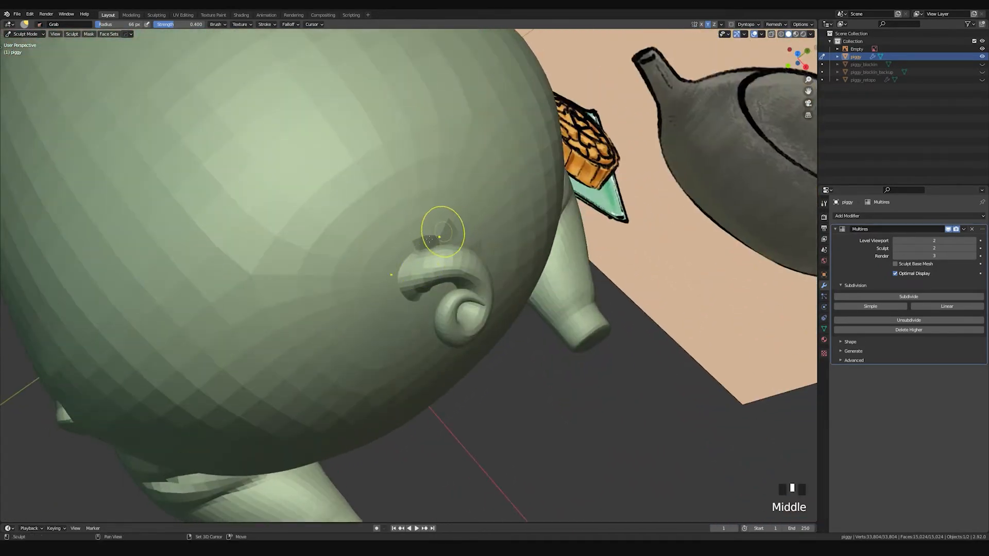
pyautogui.moveTo(419, 304); pyautogui.dragTo(429, 202, button='middle')
pyautogui.moveTo(428, 202)
pyautogui.keyDown('shift'); pyautogui.mouseDown()
pyautogui.moveTo(417, 184)
pyautogui.moveTo(417, 220)
pyautogui.mouseUp(); pyautogui.keyUp('shift')
pyautogui.moveTo(410, 202); pyautogui.dragTo(421, 166, button='middle')
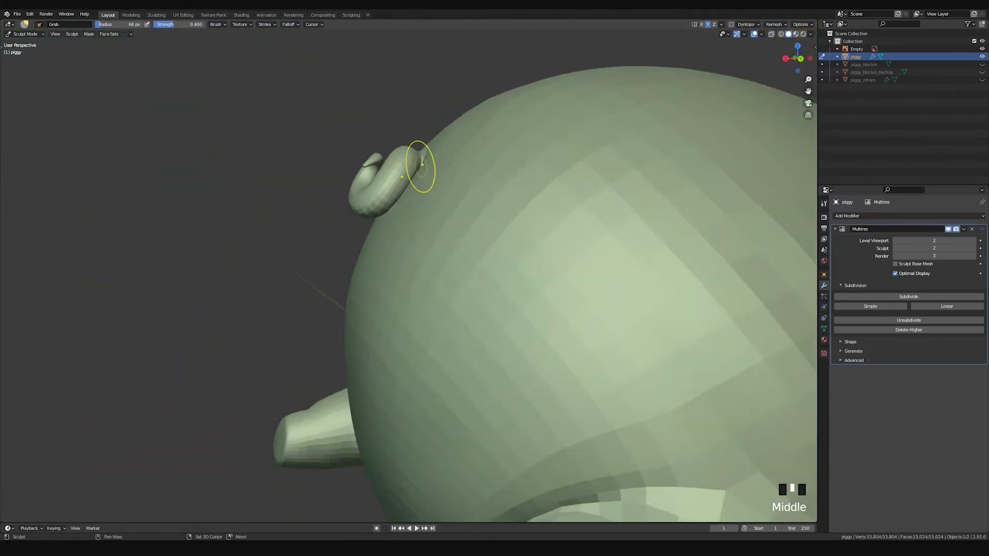
pyautogui.moveTo(423, 208); pyautogui.dragTo(465, 186, button='middle')
pyautogui.keyDown('shift'); pyautogui.moveTo(448, 179); pyautogui.dragTo(445, 178); pyautogui.keyUp('shift')
pyautogui.moveTo(464, 189); pyautogui.dragTo(355, 139, button='middle')
pyautogui.moveTo(356, 139)
pyautogui.keyDown('shift'); pyautogui.mouseDown()
pyautogui.moveTo(317, 130)
pyautogui.moveTo(335, 162)
pyautogui.mouseUp(); pyautogui.keyUp('shift')
pyautogui.moveTo(335, 162)
pyautogui.mouseDown(button='middle')
pyautogui.moveTo(391, 196)
pyautogui.moveTo(464, 268)
pyautogui.moveTo(410, 206)
pyautogui.mouseUp(button='middle')
pyautogui.keyDown('shift'); pyautogui.moveTo(429, 212); pyautogui.dragTo(392, 324); pyautogui.keyUp('shift')
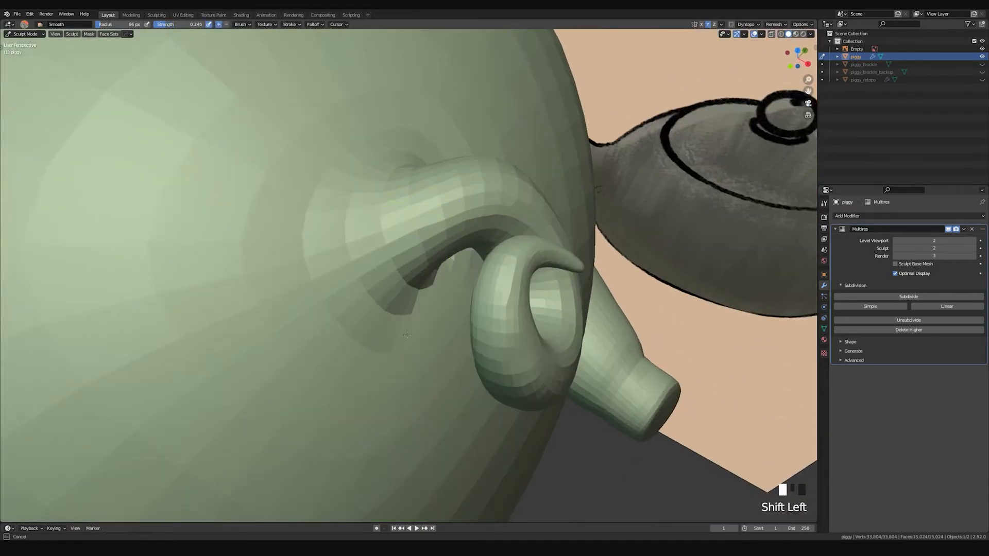
# Step: Thicken the base of the tail with the Inflate/Deflate brush at a 157 px radius and smooth it
pyautogui.moveTo(391, 198)
pyautogui.mouseDown(button='middle')
pyautogui.moveTo(427, 240)
pyautogui.moveTo(406, 179)
pyautogui.moveTo(380, 219)
pyautogui.mouseUp(button='middle')
pyautogui.press('i')
pyautogui.moveTo(380, 218); pyautogui.dragTo(378, 225)
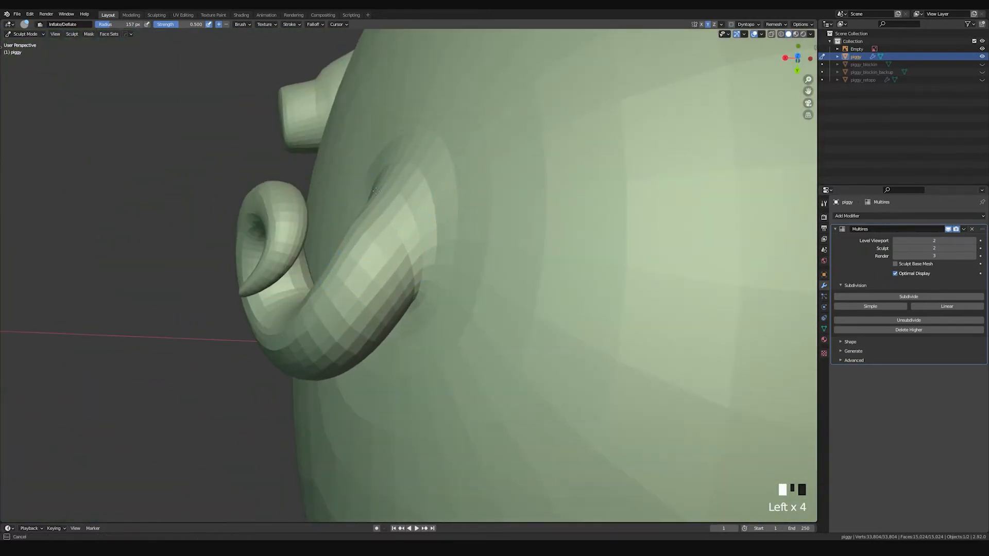
pyautogui.keyDown('shift'); pyautogui.moveTo(387, 181); pyautogui.dragTo(355, 255); pyautogui.keyUp('shift')
pyautogui.moveTo(399, 225); pyautogui.dragTo(381, 200, button='middle')
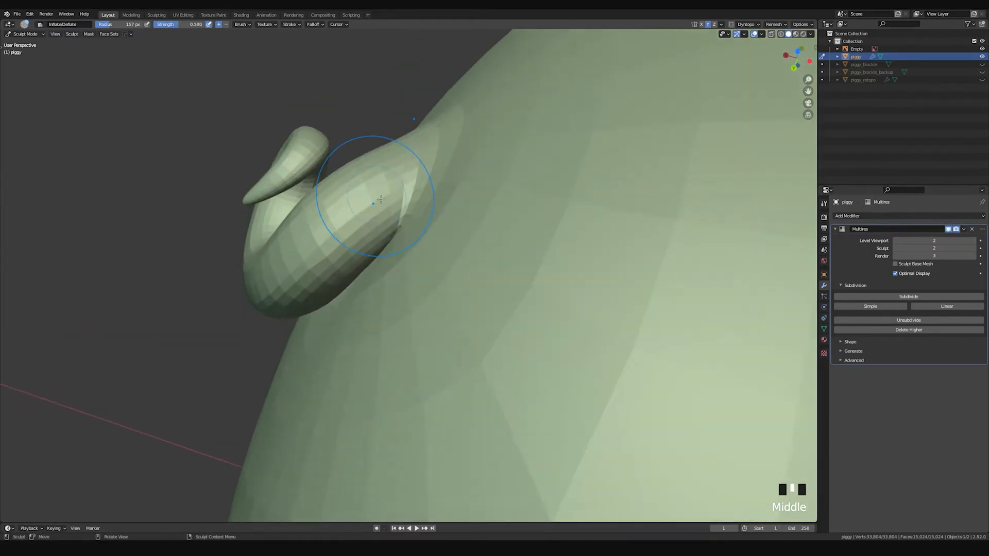
# Step: Reshape the tail's junction with the body using the Grab brush at a 218 px radius
pyautogui.press('g')
pyautogui.moveTo(398, 155)
pyautogui.keyDown('shift'); pyautogui.mouseDown(button='middle')
pyautogui.moveTo(409, 213)
pyautogui.moveTo(397, 196)
pyautogui.mouseUp(button='middle'); pyautogui.keyUp('shift')
pyautogui.moveTo(398, 187); pyautogui.dragTo(397, 188)
pyautogui.moveTo(398, 187); pyautogui.dragTo(413, 220, button='middle')
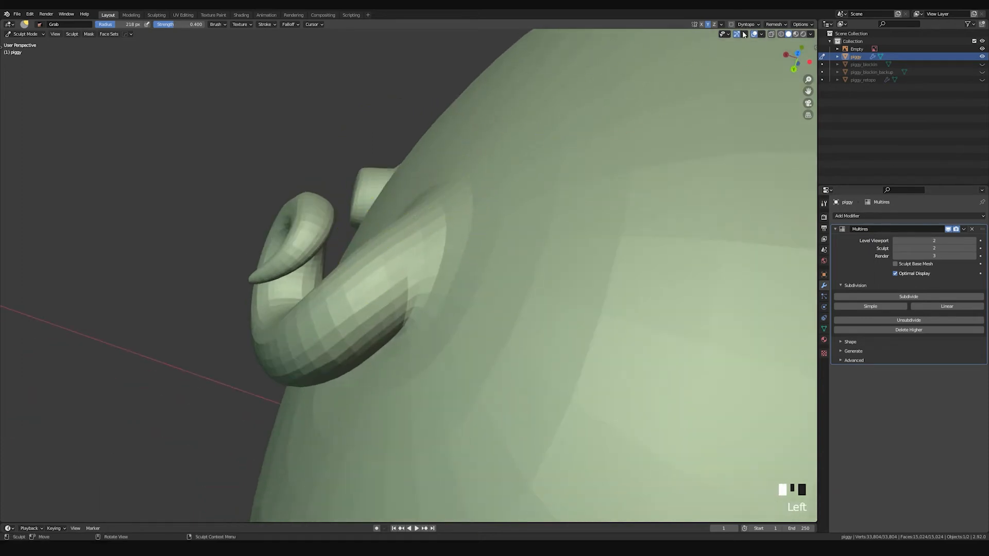
pyautogui.moveTo(412, 273); pyautogui.dragTo(381, 250)
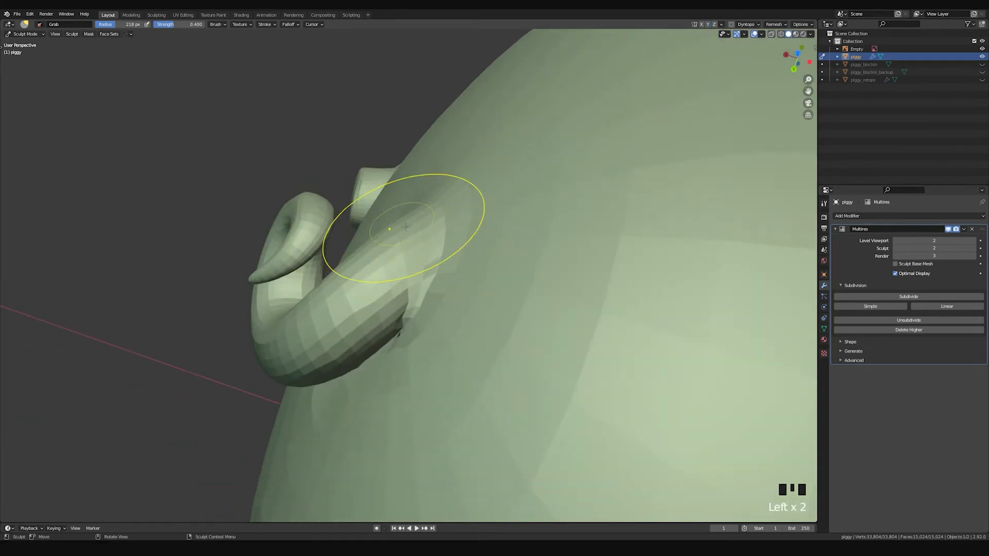
# Step: Smooth the transition between the tail base and the rump, and switch to the Inflate/Deflate brush
pyautogui.moveTo(414, 221)
pyautogui.keyDown('shift'); pyautogui.mouseDown()
pyautogui.moveTo(371, 265)
pyautogui.moveTo(381, 258)
pyautogui.mouseUp(); pyautogui.keyUp('shift')
pyautogui.moveTo(381, 245)
pyautogui.mouseDown(button='middle')
pyautogui.moveTo(404, 218)
pyautogui.moveTo(468, 199)
pyautogui.mouseUp(button='middle')
pyautogui.moveTo(378, 199)
pyautogui.keyDown('shift'); pyautogui.mouseDown()
pyautogui.moveTo(388, 310)
pyautogui.moveTo(433, 337)
pyautogui.mouseUp(); pyautogui.keyUp('shift')
pyautogui.moveTo(384, 232)
pyautogui.keyDown('shift'); pyautogui.mouseDown()
pyautogui.moveTo(404, 304)
pyautogui.moveTo(477, 302)
pyautogui.mouseUp(); pyautogui.keyUp('shift')
pyautogui.keyDown('shift'); pyautogui.moveTo(412, 319); pyautogui.dragTo(492, 297); pyautogui.keyUp('shift')
pyautogui.moveTo(389, 219)
pyautogui.mouseDown(button='middle')
pyautogui.moveTo(495, 209)
pyautogui.moveTo(459, 249)
pyautogui.mouseUp(button='middle')
pyautogui.keyDown('shift'); pyautogui.moveTo(434, 252); pyautogui.dragTo(449, 281); pyautogui.keyUp('shift')
pyautogui.moveTo(438, 262)
pyautogui.keyDown('shift'); pyautogui.mouseDown()
pyautogui.moveTo(454, 290)
pyautogui.moveTo(393, 221)
pyautogui.moveTo(441, 247)
pyautogui.mouseUp(); pyautogui.keyUp('shift')
pyautogui.moveTo(441, 247); pyautogui.dragTo(430, 227, button='middle')
pyautogui.keyDown('shift'); pyautogui.moveTo(398, 228); pyautogui.dragTo(421, 241); pyautogui.keyUp('shift')
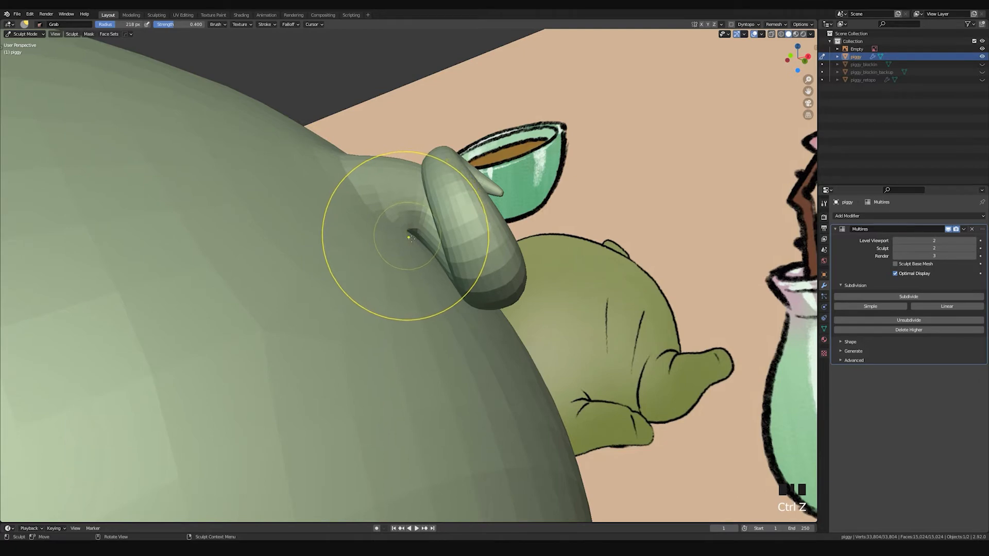
pyautogui.press('i')
pyautogui.moveTo(425, 248); pyautogui.dragTo(393, 242, button='middle')
pyautogui.moveTo(463, 193)
pyautogui.mouseDown(button='middle')
pyautogui.moveTo(469, 167)
pyautogui.moveTo(496, 229)
pyautogui.moveTo(470, 255)
pyautogui.mouseUp(button='middle')
# Step: Raise the Multires viewport level to 3, try smoothing the ear, and undo that stroke
pyautogui.moveTo(408, 334); pyautogui.dragTo(656, 93, button='middle')
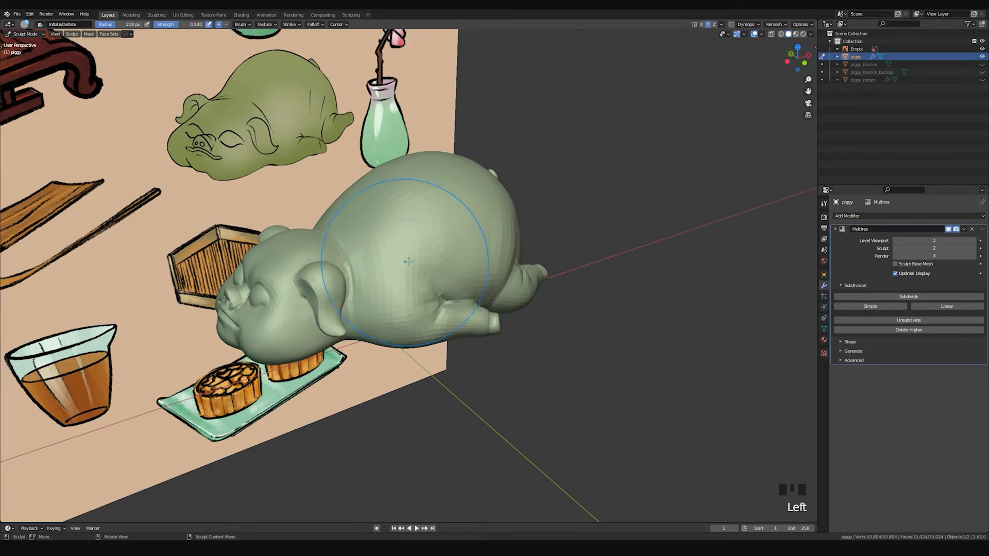
pyautogui.moveTo(451, 245); pyautogui.dragTo(725, 210, button='middle')
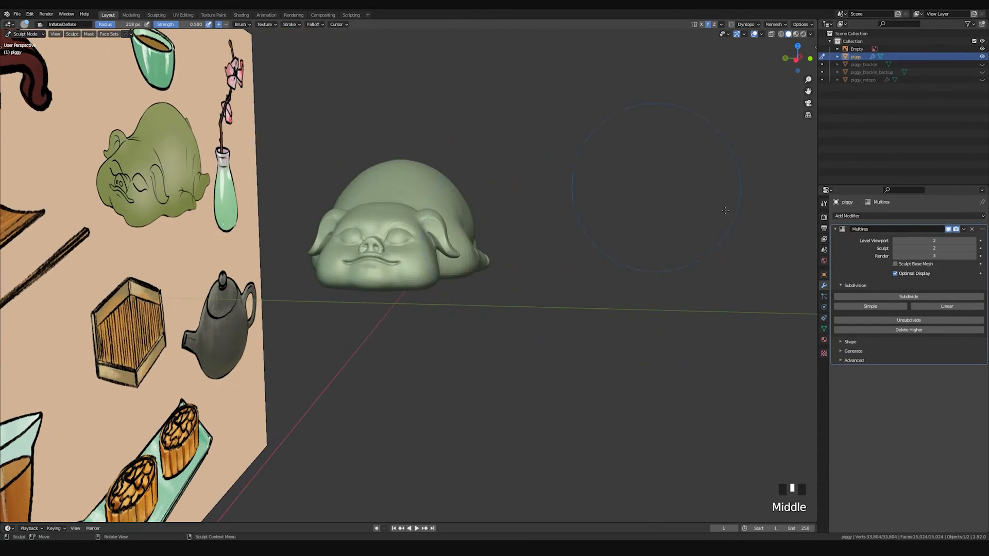
pyautogui.click(973, 241)
pyautogui.moveTo(391, 257)
pyautogui.mouseDown(button='middle')
pyautogui.moveTo(426, 264)
pyautogui.moveTo(407, 237)
pyautogui.mouseUp(button='middle')
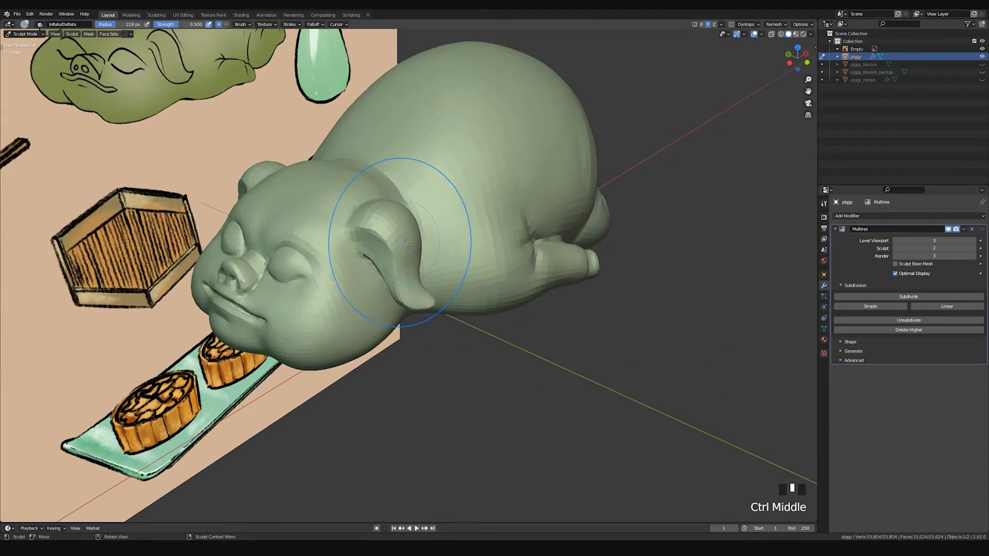
pyautogui.keyDown('shift'); pyautogui.moveTo(398, 232); pyautogui.dragTo(387, 232); pyautogui.keyUp('shift')
pyautogui.hotkey('ctrl', 'z')
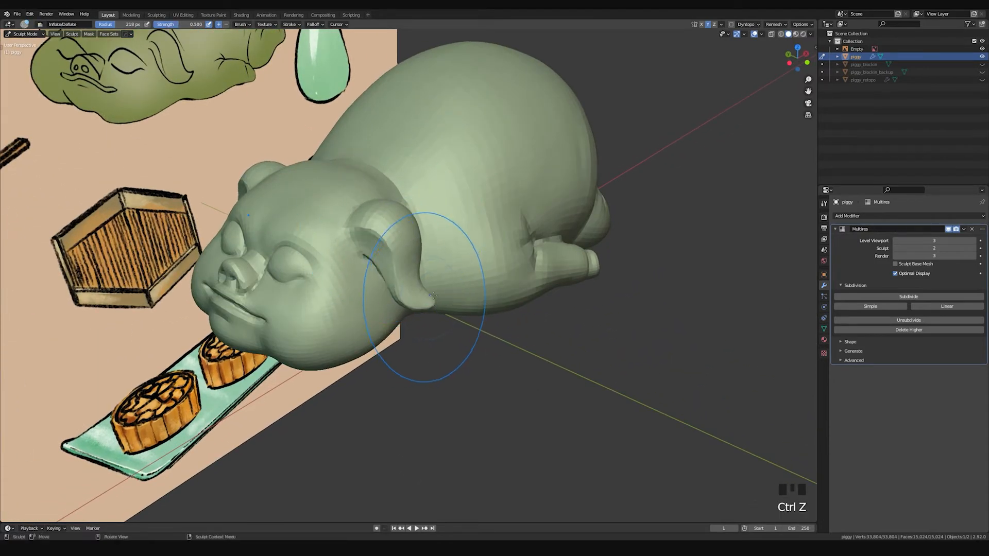
# Step: Pinch the ear's rim with the Pinch/Magnify brush at a 72 px radius and smooth the ear towards its tip
pyautogui.keyDown('shift'); pyautogui.moveTo(430, 324); pyautogui.dragTo(454, 321, button='middle'); pyautogui.keyUp('shift')
pyautogui.press('p')
pyautogui.press('f')
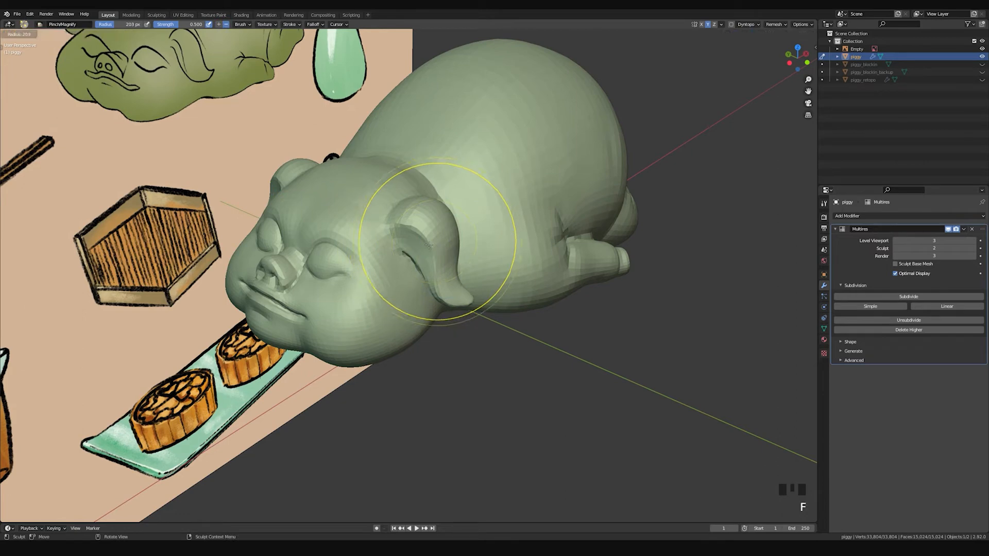
pyautogui.click(391, 242)
pyautogui.moveTo(412, 245)
pyautogui.keyDown('shift'); pyautogui.mouseDown(button='middle')
pyautogui.moveTo(466, 247)
pyautogui.moveTo(409, 214)
pyautogui.mouseUp(button='middle'); pyautogui.keyUp('shift')
pyautogui.moveTo(406, 212)
pyautogui.keyDown('shift'); pyautogui.mouseDown()
pyautogui.moveTo(393, 201)
pyautogui.moveTo(419, 210)
pyautogui.mouseUp(); pyautogui.keyUp('shift')
pyautogui.moveTo(419, 210)
pyautogui.mouseDown(button='middle')
pyautogui.moveTo(463, 162)
pyautogui.moveTo(442, 221)
pyautogui.mouseUp(button='middle')
pyautogui.moveTo(443, 220)
pyautogui.mouseDown()
pyautogui.moveTo(433, 179)
pyautogui.moveTo(468, 210)
pyautogui.mouseUp()
pyautogui.moveTo(435, 161)
pyautogui.keyDown('shift'); pyautogui.mouseDown()
pyautogui.moveTo(500, 225)
pyautogui.moveTo(513, 220)
pyautogui.mouseUp(); pyautogui.keyUp('shift')
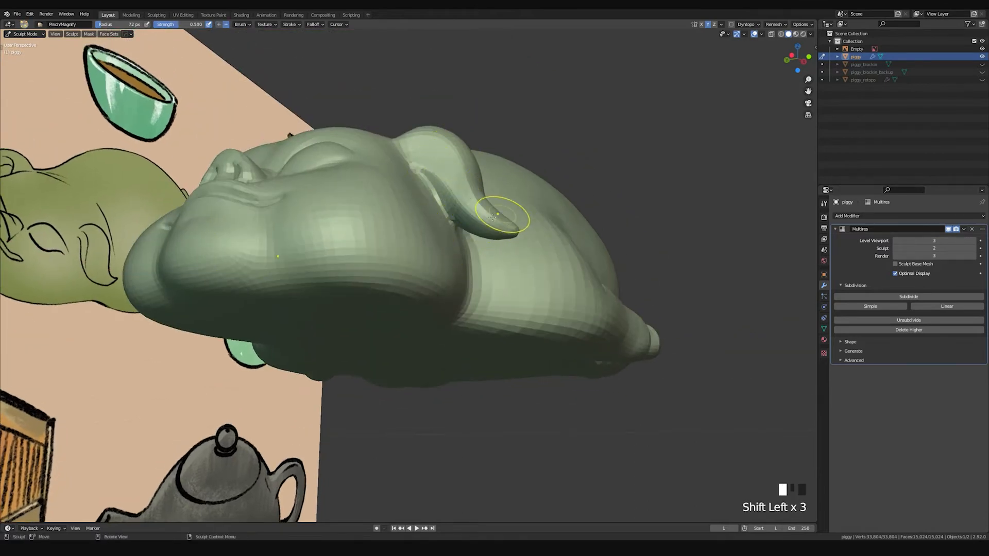
# Step: Smooth the back, tip and outer edge of the ear
pyautogui.moveTo(513, 220); pyautogui.dragTo(381, 214, button='middle')
pyautogui.keyDown('shift'); pyautogui.moveTo(381, 214); pyautogui.dragTo(351, 179); pyautogui.keyUp('shift')
pyautogui.moveTo(438, 253); pyautogui.dragTo(293, 253, button='middle')
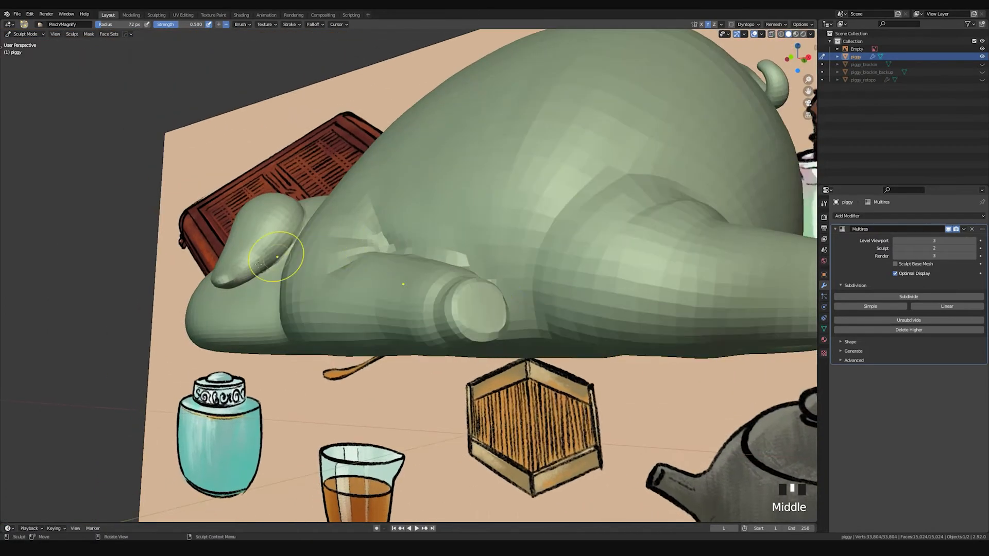
pyautogui.keyDown('shift'); pyautogui.moveTo(212, 278); pyautogui.dragTo(248, 272); pyautogui.keyUp('shift')
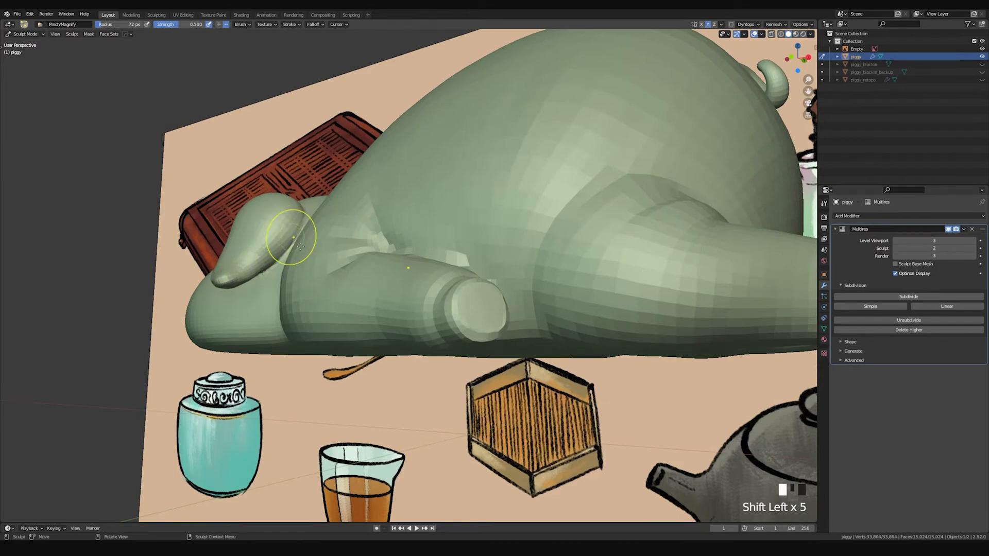
pyautogui.moveTo(292, 234); pyautogui.dragTo(278, 272, button='middle')
pyautogui.keyDown('shift'); pyautogui.moveTo(278, 271); pyautogui.dragTo(309, 219); pyautogui.keyUp('shift')
pyautogui.moveTo(309, 219); pyautogui.dragTo(293, 273, button='middle')
pyautogui.moveTo(293, 272)
pyautogui.keyDown('shift'); pyautogui.mouseDown()
pyautogui.moveTo(282, 198)
pyautogui.moveTo(309, 248)
pyautogui.mouseUp(); pyautogui.keyUp('shift')
pyautogui.moveTo(309, 247); pyautogui.dragTo(426, 249, button='middle')
pyautogui.keyDown('shift'); pyautogui.moveTo(426, 249); pyautogui.dragTo(438, 290); pyautogui.keyUp('shift')
pyautogui.keyDown('shift'); pyautogui.moveTo(444, 312); pyautogui.dragTo(437, 294, button='middle'); pyautogui.keyUp('shift')
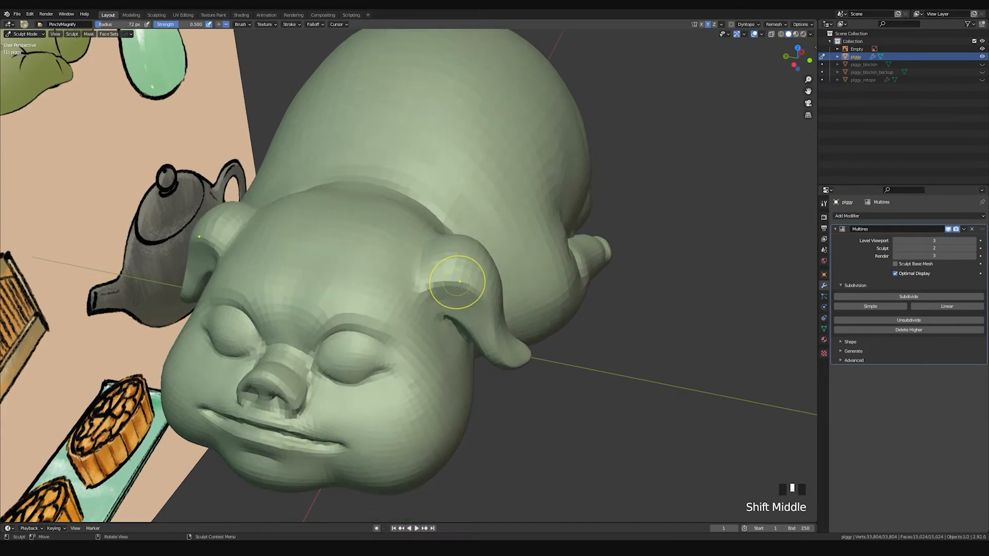
# Step: Raise the Multires sculpt level to 3 and smooth the ear's inner fold and rim
pyautogui.click(974, 248)
pyautogui.moveTo(607, 293); pyautogui.dragTo(447, 227, button='middle')
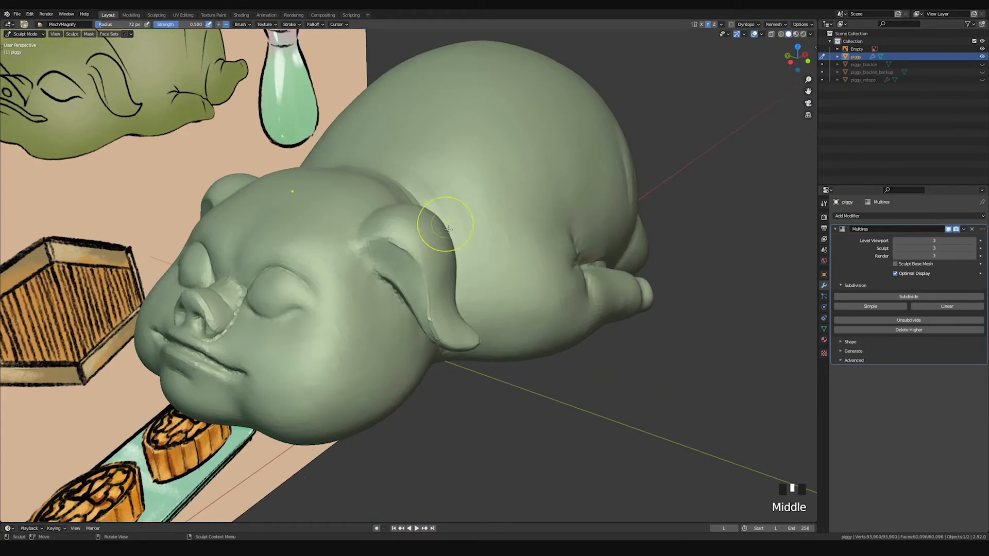
pyautogui.moveTo(400, 245)
pyautogui.keyDown('shift'); pyautogui.mouseDown()
pyautogui.moveTo(419, 272)
pyautogui.moveTo(393, 261)
pyautogui.mouseUp(); pyautogui.keyUp('shift')
pyautogui.moveTo(393, 260); pyautogui.dragTo(425, 186, button='middle')
pyautogui.keyDown('shift'); pyautogui.moveTo(425, 186); pyautogui.dragTo(447, 242); pyautogui.keyUp('shift')
pyautogui.keyDown('shift'); pyautogui.moveTo(446, 242); pyautogui.dragTo(465, 282); pyautogui.keyUp('shift')
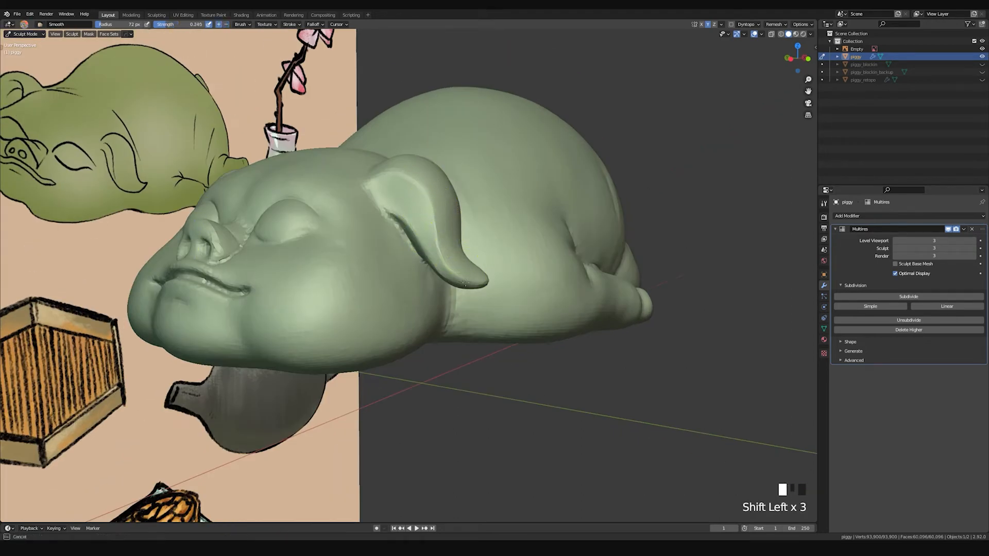
pyautogui.moveTo(453, 256); pyautogui.dragTo(441, 245, button='middle')
pyautogui.moveTo(383, 219)
pyautogui.keyDown('shift'); pyautogui.mouseDown()
pyautogui.moveTo(399, 242)
pyautogui.moveTo(392, 229)
pyautogui.mouseUp(); pyautogui.keyUp('shift')
# Step: Smooth the back of the ear and the groove where it meets the neck
pyautogui.moveTo(443, 298)
pyautogui.mouseDown(button='middle')
pyautogui.moveTo(408, 253)
pyautogui.moveTo(334, 248)
pyautogui.moveTo(287, 262)
pyautogui.mouseUp(button='middle')
pyautogui.keyDown('shift'); pyautogui.moveTo(287, 261); pyautogui.dragTo(300, 266); pyautogui.keyUp('shift')
pyautogui.keyDown('shift'); pyautogui.moveTo(301, 266); pyautogui.dragTo(315, 260, button='middle'); pyautogui.keyUp('shift')
pyautogui.keyDown('shift'); pyautogui.moveTo(315, 260); pyautogui.dragTo(329, 255); pyautogui.keyUp('shift')
pyautogui.keyDown('shift'); pyautogui.moveTo(329, 255); pyautogui.dragTo(340, 248); pyautogui.keyUp('shift')
pyautogui.keyDown('shift'); pyautogui.moveTo(341, 248); pyautogui.dragTo(348, 242); pyautogui.keyUp('shift')
pyautogui.moveTo(347, 239); pyautogui.dragTo(331, 286, button='middle')
pyautogui.keyDown('shift'); pyautogui.moveTo(351, 256); pyautogui.dragTo(370, 223); pyautogui.keyUp('shift')
pyautogui.moveTo(370, 222); pyautogui.dragTo(353, 253, button='middle')
pyautogui.moveTo(353, 251)
pyautogui.keyDown('shift'); pyautogui.mouseDown()
pyautogui.moveTo(344, 209)
pyautogui.moveTo(357, 241)
pyautogui.mouseUp(); pyautogui.keyUp('shift')
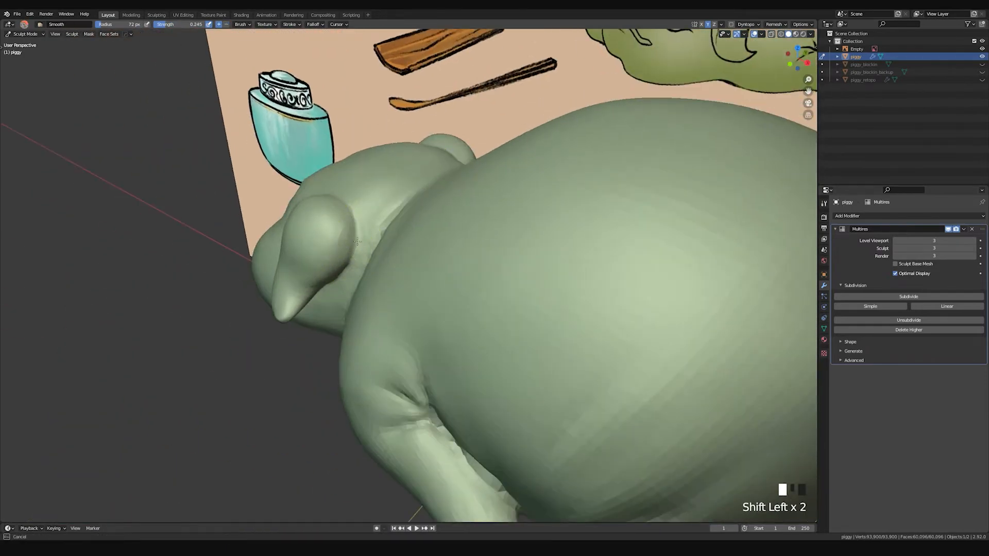
# Step: Smooth the remaining unevenness behind the ear and along its rear attachment to the head
pyautogui.moveTo(349, 205); pyautogui.dragTo(353, 265, button='middle')
pyautogui.moveTo(354, 265)
pyautogui.keyDown('shift'); pyautogui.mouseDown()
pyautogui.moveTo(340, 255)
pyautogui.moveTo(353, 265)
pyautogui.mouseUp(); pyautogui.keyUp('shift')
pyautogui.moveTo(353, 265); pyautogui.dragTo(319, 275, button='middle')
pyautogui.keyDown('shift'); pyautogui.moveTo(319, 275); pyautogui.dragTo(334, 283); pyautogui.keyUp('shift')
pyautogui.moveTo(365, 286); pyautogui.dragTo(335, 231, button='middle')
pyautogui.keyDown('shift'); pyautogui.moveTo(335, 232); pyautogui.dragTo(369, 278); pyautogui.keyUp('shift')
pyautogui.moveTo(381, 267); pyautogui.dragTo(324, 252, button='middle')
pyautogui.keyDown('shift'); pyautogui.moveTo(325, 253); pyautogui.dragTo(355, 265); pyautogui.keyUp('shift')
pyautogui.moveTo(356, 265)
pyautogui.mouseDown(button='middle')
pyautogui.moveTo(464, 235)
pyautogui.moveTo(466, 253)
pyautogui.moveTo(497, 247)
pyautogui.moveTo(436, 293)
pyautogui.mouseUp(button='middle')
# Step: Lower the Multires sculpt level to 2 and return it to 3
pyautogui.moveTo(464, 252)
pyautogui.keyDown('shift'); pyautogui.mouseDown(button='middle')
pyautogui.moveTo(498, 230)
pyautogui.moveTo(490, 247)
pyautogui.mouseUp(button='middle'); pyautogui.keyUp('shift')
pyautogui.click(896, 249)
pyautogui.moveTo(640, 280)
pyautogui.mouseDown(button='middle')
pyautogui.moveTo(477, 237)
pyautogui.moveTo(523, 249)
pyautogui.mouseUp(button='middle')
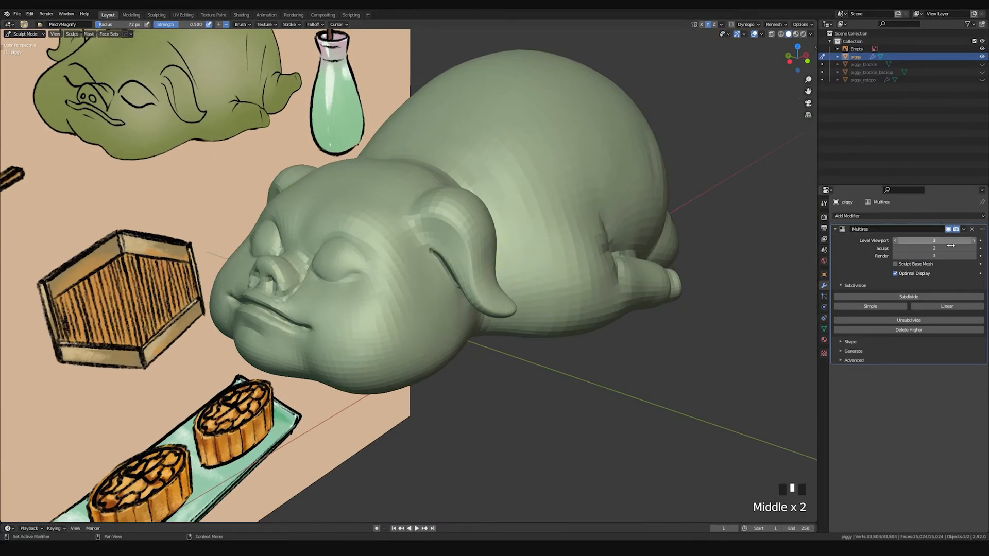
pyautogui.click(975, 249)
# Step: Smooth the front of the ear and the adjoining side of the head at sculpt level 3
pyautogui.moveTo(658, 283)
pyautogui.mouseDown(button='middle')
pyautogui.moveTo(423, 284)
pyautogui.moveTo(426, 238)
pyautogui.mouseUp(button='middle')
pyautogui.moveTo(426, 239)
pyautogui.keyDown('shift'); pyautogui.mouseDown()
pyautogui.moveTo(419, 224)
pyautogui.moveTo(417, 258)
pyautogui.mouseUp(); pyautogui.keyUp('shift')
pyautogui.moveTo(437, 314)
pyautogui.mouseDown(button='middle')
pyautogui.moveTo(440, 247)
pyautogui.moveTo(438, 262)
pyautogui.mouseUp(button='middle')
pyautogui.keyDown('shift'); pyautogui.moveTo(435, 257); pyautogui.dragTo(414, 309); pyautogui.keyUp('shift')
pyautogui.moveTo(412, 316); pyautogui.dragTo(445, 263, button='middle')
pyautogui.moveTo(287, 254)
pyautogui.keyDown('shift'); pyautogui.mouseDown()
pyautogui.moveTo(339, 280)
pyautogui.moveTo(483, 305)
pyautogui.moveTo(452, 261)
pyautogui.mouseUp(); pyautogui.keyUp('shift')
# Step: Smooth the neck crease behind the ears and across the back of the head at a 109 px radius
pyautogui.moveTo(453, 260); pyautogui.dragTo(545, 242, button='middle')
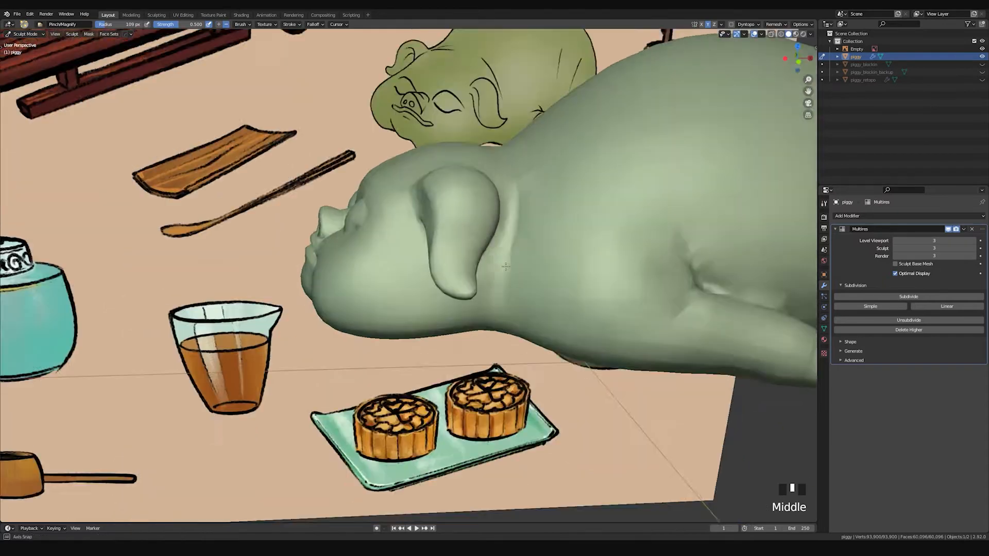
pyautogui.keyDown('shift'); pyautogui.moveTo(546, 242); pyautogui.dragTo(526, 302); pyautogui.keyUp('shift')
pyautogui.keyDown('shift'); pyautogui.moveTo(532, 163); pyautogui.dragTo(545, 233); pyautogui.keyUp('shift')
pyautogui.moveTo(530, 161)
pyautogui.keyDown('shift'); pyautogui.mouseDown(button='middle')
pyautogui.moveTo(474, 210)
pyautogui.moveTo(486, 331)
pyautogui.mouseUp(button='middle'); pyautogui.keyUp('shift')
pyautogui.keyDown('shift'); pyautogui.moveTo(485, 331); pyautogui.dragTo(472, 162); pyautogui.keyUp('shift')
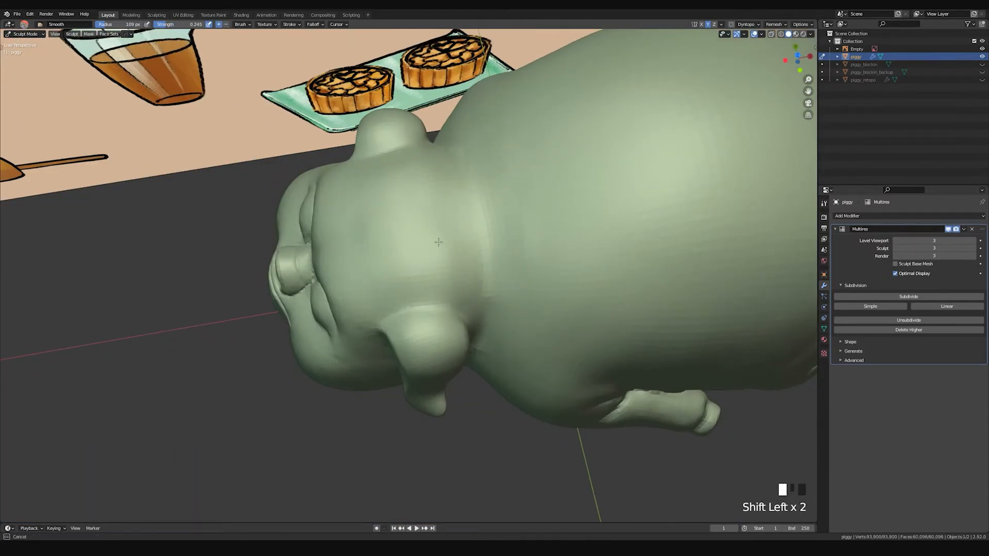
# Step: Smooth the forehead and brow area, reducing the brush radius for the area around the eyes
pyautogui.moveTo(365, 276); pyautogui.dragTo(331, 230, button='middle')
pyautogui.keyDown('shift'); pyautogui.click(364, 238); pyautogui.keyUp('shift')
pyautogui.keyDown('shift'); pyautogui.moveTo(364, 239); pyautogui.dragTo(405, 281); pyautogui.keyUp('shift')
pyautogui.moveTo(414, 292); pyautogui.dragTo(421, 263, button='middle')
pyautogui.keyDown('shift'); pyautogui.click(444, 265); pyautogui.keyUp('shift')
pyautogui.press('f')
pyautogui.keyDown('shift'); pyautogui.click(424, 257); pyautogui.keyUp('shift')
pyautogui.keyDown('shift'); pyautogui.click(422, 262); pyautogui.keyUp('shift')
pyautogui.keyDown('shift'); pyautogui.click(429, 252); pyautogui.keyUp('shift')
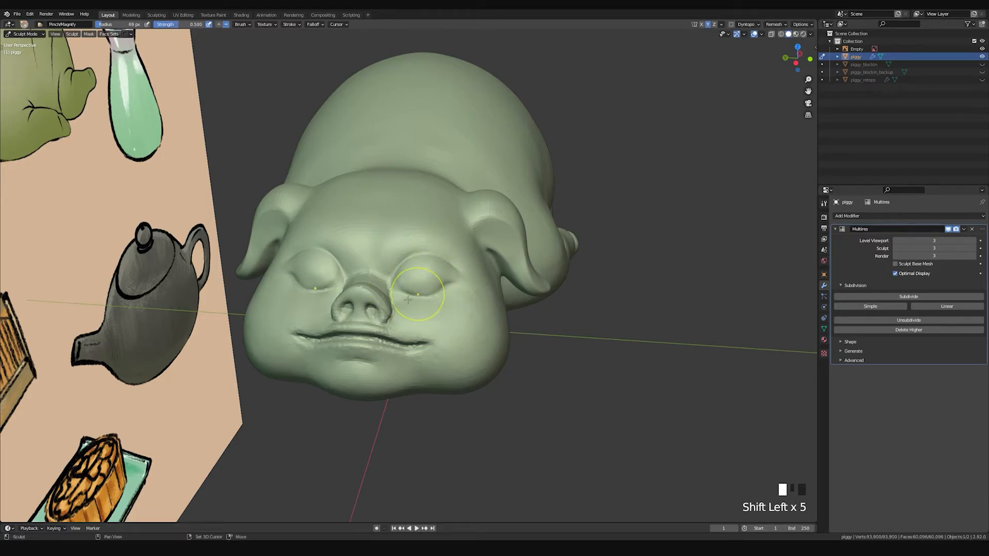
# Step: Smooth the eyelid and the face surface around the eye with the smaller brush
pyautogui.moveTo(396, 294)
pyautogui.mouseDown(button='middle')
pyautogui.moveTo(407, 278)
pyautogui.moveTo(361, 309)
pyautogui.moveTo(329, 273)
pyautogui.moveTo(299, 293)
pyautogui.mouseUp(button='middle')
pyautogui.keyDown('shift'); pyautogui.click(322, 269); pyautogui.keyUp('shift')
pyautogui.keyDown('shift'); pyautogui.click(321, 272); pyautogui.keyUp('shift')
pyautogui.keyDown('shift'); pyautogui.click(318, 281); pyautogui.keyUp('shift')
pyautogui.keyDown('shift'); pyautogui.click(321, 286); pyautogui.keyUp('shift')
pyautogui.keyDown('shift'); pyautogui.click(324, 288); pyautogui.keyUp('shift')
pyautogui.keyDown('shift'); pyautogui.click(300, 294); pyautogui.keyUp('shift')
# Step: Smooth the corner of the mouth and the cheek beside the snout
pyautogui.keyDown('shift'); pyautogui.click(340, 318); pyautogui.keyUp('shift')
pyautogui.keyDown('shift'); pyautogui.click(342, 330); pyautogui.keyUp('shift')
pyautogui.keyDown('shift'); pyautogui.click(338, 322); pyautogui.keyUp('shift')
pyautogui.keyDown('shift'); pyautogui.click(345, 333); pyautogui.keyUp('shift')
pyautogui.keyDown('shift'); pyautogui.click(370, 288); pyautogui.keyUp('shift')
pyautogui.keyDown('shift'); pyautogui.click(355, 288); pyautogui.keyUp('shift')
# Step: Smooth the cheek beside the snout and the surface under the nostrils with the Smooth brush at a 52 px radius
pyautogui.moveTo(353, 286)
pyautogui.mouseDown(button='middle')
pyautogui.moveTo(430, 251)
pyautogui.moveTo(381, 273)
pyautogui.mouseUp(button='middle')
pyautogui.keyDown('shift'); pyautogui.click(376, 281); pyautogui.keyUp('shift')
pyautogui.keyDown('shift'); pyautogui.click(379, 291); pyautogui.keyUp('shift')
pyautogui.keyDown('shift'); pyautogui.click(417, 297); pyautogui.keyUp('shift')
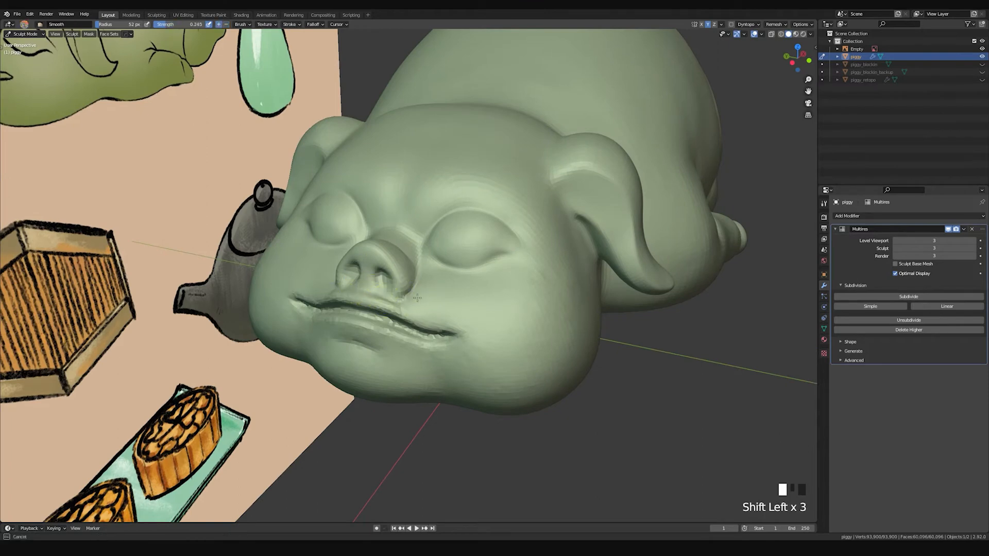
pyautogui.moveTo(425, 282); pyautogui.dragTo(375, 287, button='middle')
pyautogui.keyDown('shift'); pyautogui.click(376, 284); pyautogui.keyUp('shift')
pyautogui.keyDown('shift'); pyautogui.click(378, 283); pyautogui.keyUp('shift')
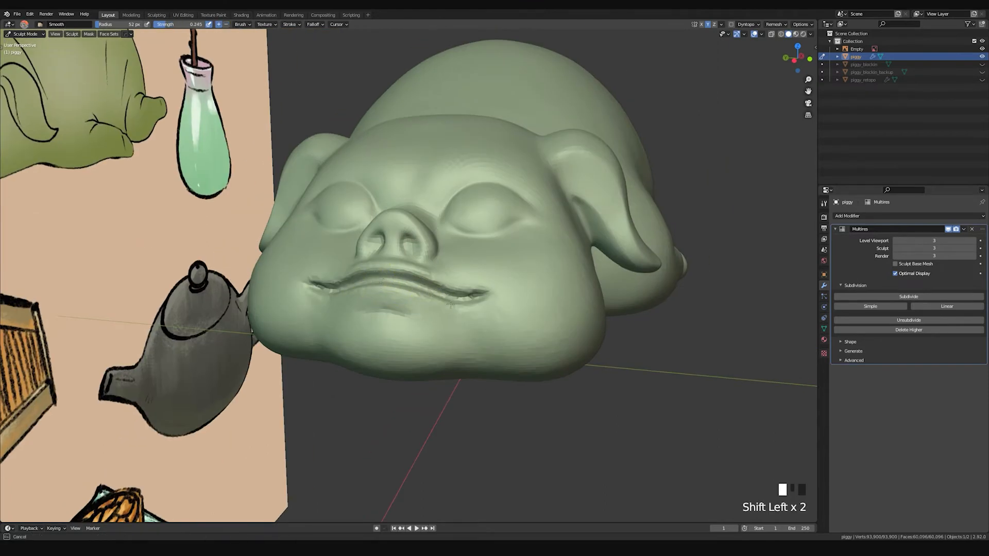
# Step: Smooth the mouth line, softening the bumpy lips and the mouth corner at a 52 px radius
pyautogui.keyDown('shift'); pyautogui.click(435, 304); pyautogui.keyUp('shift')
pyautogui.keyDown('shift'); pyautogui.click(448, 304); pyautogui.keyUp('shift')
pyautogui.keyDown('shift'); pyautogui.click(461, 303); pyautogui.keyUp('shift')
pyautogui.keyDown('shift'); pyautogui.click(473, 302); pyautogui.keyUp('shift')
pyautogui.keyDown('shift'); pyautogui.click(386, 273); pyautogui.keyUp('shift')
pyautogui.keyDown('shift'); pyautogui.click(409, 279); pyautogui.keyUp('shift')
pyautogui.keyDown('shift'); pyautogui.click(444, 283); pyautogui.keyUp('shift')
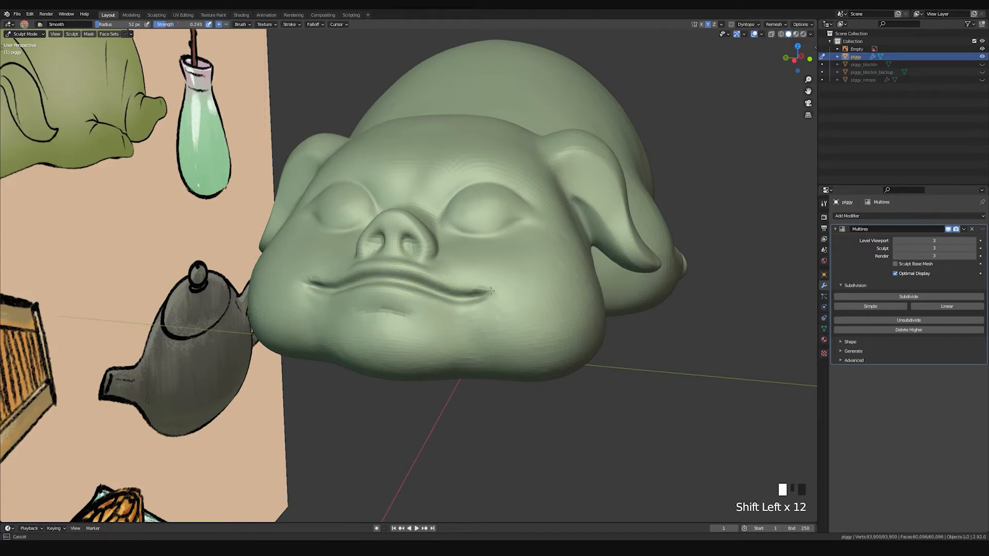
# Step: Smooth the lower lip and chin, enlarging the brush radius to 113 px for the broad chin area
pyautogui.keyDown('shift'); pyautogui.click(420, 298); pyautogui.keyUp('shift')
pyautogui.keyDown('shift'); pyautogui.click(408, 321); pyautogui.keyUp('shift')
pyautogui.keyDown('shift'); pyautogui.click(414, 355); pyautogui.keyUp('shift')
pyautogui.keyDown('shift'); pyautogui.click(432, 357); pyautogui.keyUp('shift')
pyautogui.keyDown('shift'); pyautogui.click(442, 349); pyautogui.keyUp('shift')
pyautogui.moveTo(442, 349)
pyautogui.keyDown('shift'); pyautogui.mouseDown(button='middle')
pyautogui.moveTo(402, 338)
pyautogui.moveTo(398, 279)
pyautogui.mouseUp(button='middle'); pyautogui.keyUp('shift')
pyautogui.keyDown('shift'); pyautogui.moveTo(392, 287); pyautogui.dragTo(387, 317); pyautogui.keyUp('shift')
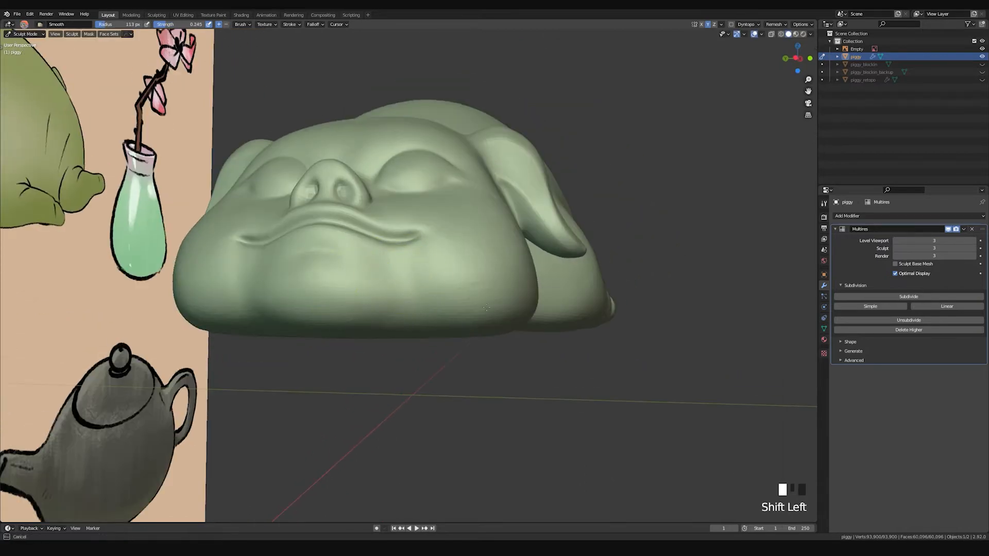
# Step: Smooth the jaw and lower cheeks from below with the 113 px brush
pyautogui.moveTo(486, 308); pyautogui.dragTo(452, 287, button='middle')
pyautogui.keyDown('shift'); pyautogui.moveTo(452, 286); pyautogui.dragTo(381, 309); pyautogui.keyUp('shift')
pyautogui.moveTo(381, 309); pyautogui.dragTo(412, 288, button='middle')
pyautogui.keyDown('shift'); pyautogui.moveTo(412, 288); pyautogui.dragTo(352, 377); pyautogui.keyUp('shift')
pyautogui.keyDown('shift'); pyautogui.click(352, 378); pyautogui.keyUp('shift')
pyautogui.keyDown('shift'); pyautogui.moveTo(375, 320); pyautogui.dragTo(379, 343); pyautogui.keyUp('shift')
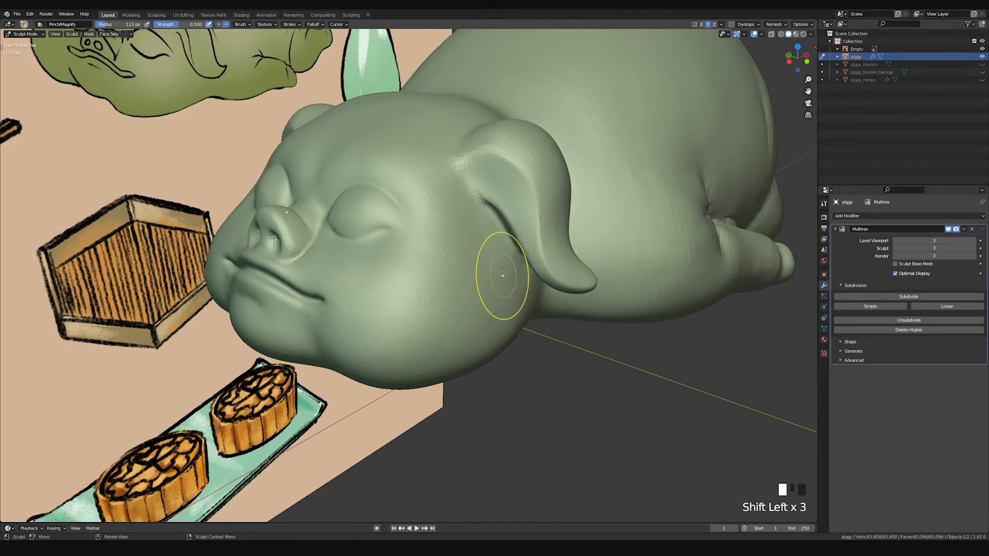
# Step: Smooth the side of the cheek below the ear and the jaw's underside
pyautogui.moveTo(507, 298); pyautogui.dragTo(490, 227, button='middle')
pyautogui.keyDown('shift'); pyautogui.moveTo(490, 227); pyautogui.dragTo(325, 305); pyautogui.keyUp('shift')
pyautogui.keyDown('shift'); pyautogui.moveTo(489, 304); pyautogui.dragTo(415, 247); pyautogui.keyUp('shift')
# Step: Reshape the fold where the front leg meets the body with the Grab brush at a 125 px radius
pyautogui.moveTo(415, 248)
pyautogui.mouseDown(button='middle')
pyautogui.moveTo(452, 261)
pyautogui.moveTo(438, 242)
pyautogui.moveTo(463, 227)
pyautogui.moveTo(556, 209)
pyautogui.moveTo(534, 192)
pyautogui.moveTo(499, 216)
pyautogui.mouseUp(button='middle')
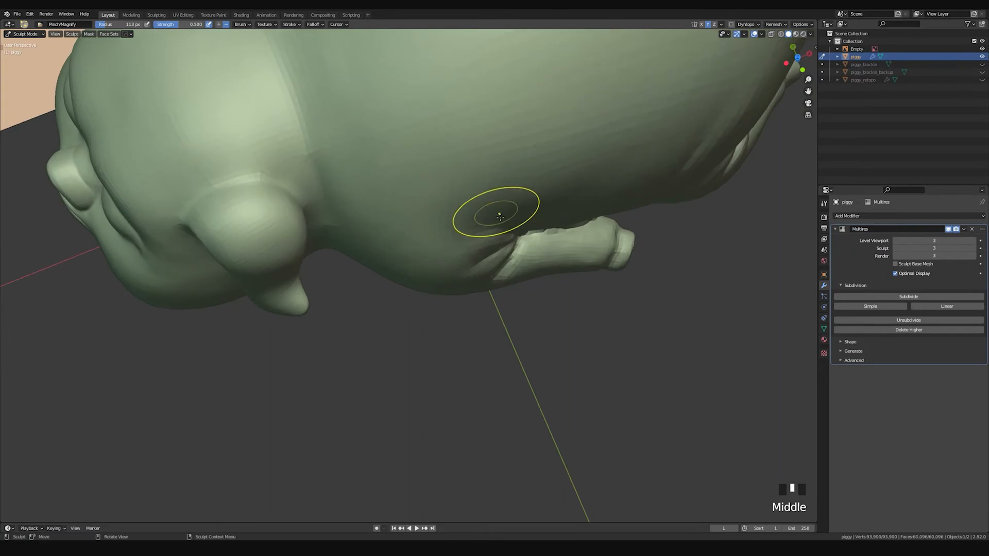
pyautogui.press('g')
pyautogui.press('f')
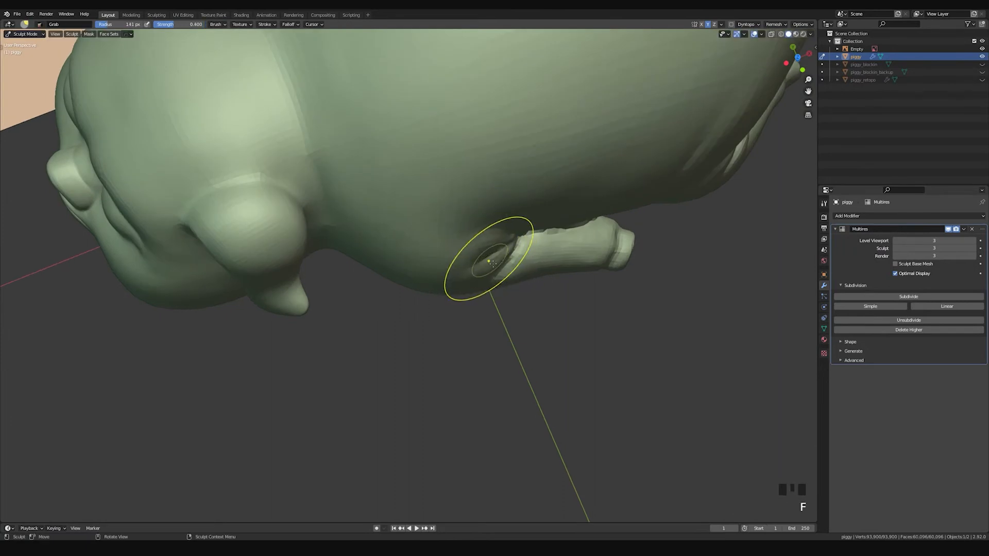
pyautogui.moveTo(493, 262)
pyautogui.mouseDown(button='middle')
pyautogui.moveTo(488, 227)
pyautogui.moveTo(470, 210)
pyautogui.moveTo(471, 220)
pyautogui.mouseUp(button='middle')
pyautogui.press('f')
pyautogui.click(483, 236)
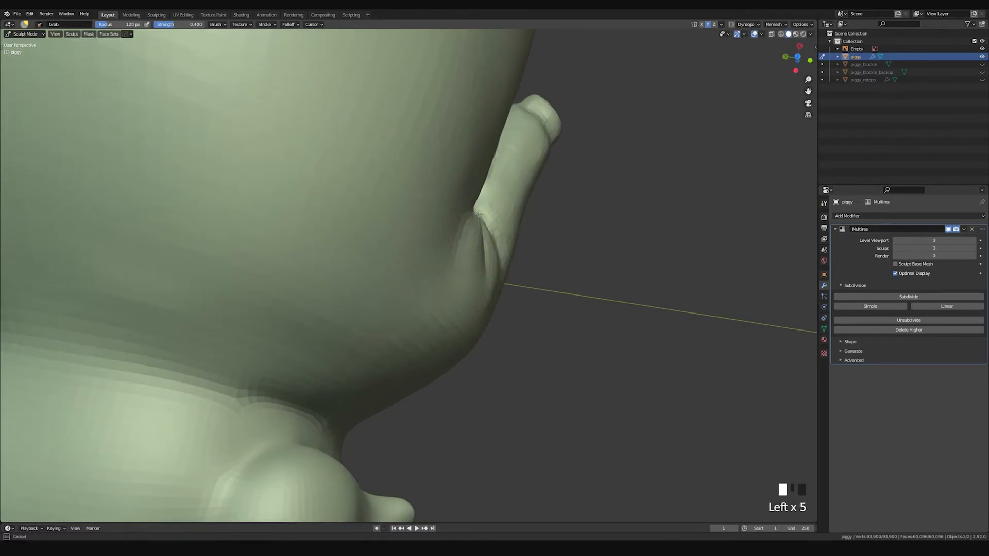
# Step: Smooth the shoulder and the crease at the top of the front leg
pyautogui.moveTo(483, 226); pyautogui.dragTo(492, 302, button='middle')
pyautogui.moveTo(491, 302)
pyautogui.keyDown('shift'); pyautogui.mouseDown()
pyautogui.moveTo(497, 286)
pyautogui.moveTo(470, 258)
pyautogui.mouseUp(); pyautogui.keyUp('shift')
pyautogui.moveTo(471, 258)
pyautogui.mouseDown(button='middle')
pyautogui.moveTo(489, 273)
pyautogui.moveTo(420, 293)
pyautogui.mouseUp(button='middle')
pyautogui.moveTo(420, 293)
pyautogui.keyDown('shift'); pyautogui.mouseDown()
pyautogui.moveTo(424, 315)
pyautogui.moveTo(453, 232)
pyautogui.mouseUp(); pyautogui.keyUp('shift')
pyautogui.moveTo(454, 232)
pyautogui.keyDown('shift'); pyautogui.mouseDown(button='middle')
pyautogui.moveTo(488, 269)
pyautogui.moveTo(457, 260)
pyautogui.mouseUp(button='middle'); pyautogui.keyUp('shift')
# Step: Carve the gap between the front leg and the belly with Draw Sharp, reducing its radius to about 44 px
pyautogui.press('space')
pyautogui.press('f')
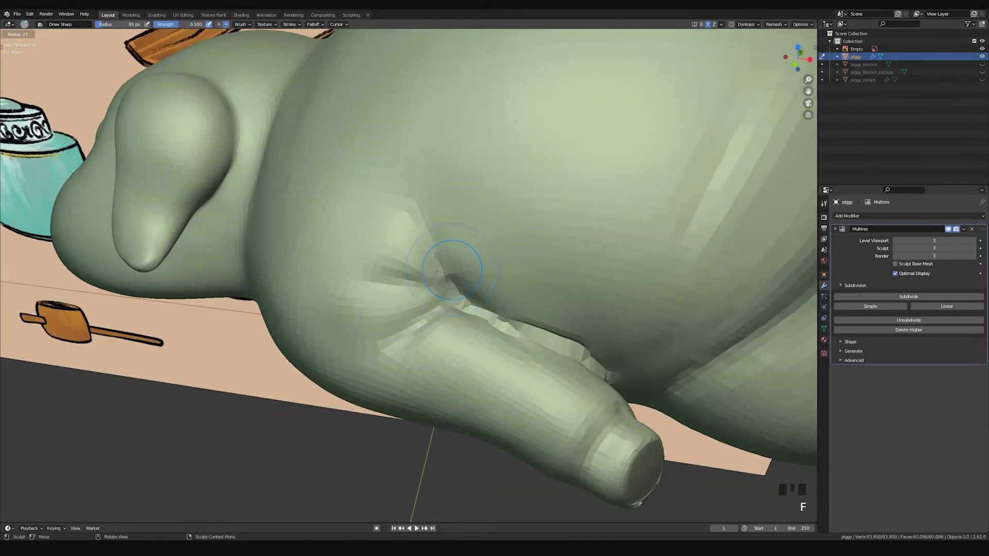
pyautogui.click(426, 270)
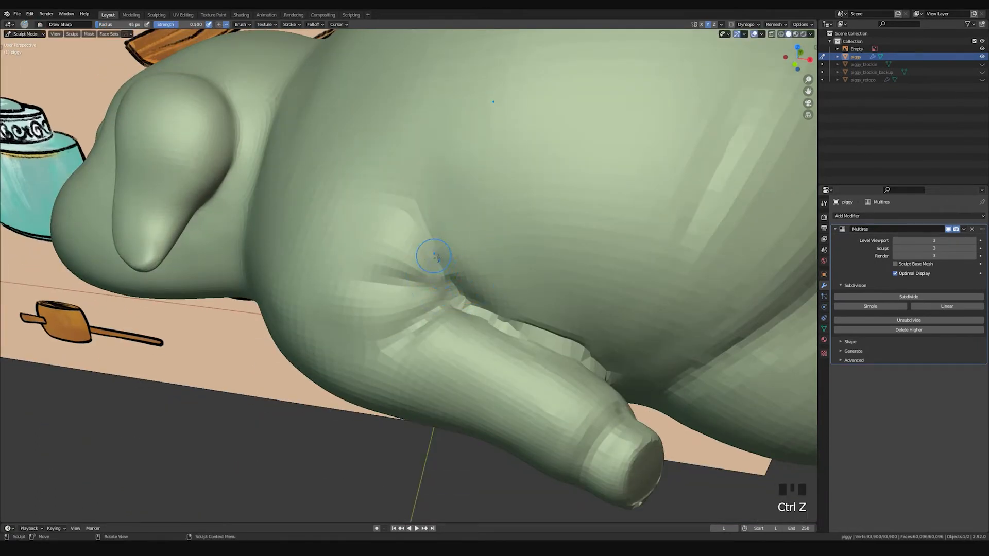
pyautogui.moveTo(460, 314); pyautogui.dragTo(486, 320)
pyautogui.moveTo(486, 320)
pyautogui.keyDown('shift'); pyautogui.mouseDown(button='middle')
pyautogui.moveTo(414, 244)
pyautogui.moveTo(402, 253)
pyautogui.mouseUp(button='middle'); pyautogui.keyUp('shift')
pyautogui.press('f')
pyautogui.click(425, 256)
# Step: Smooth the inner side of the front leg and the jagged rim of its hoof
pyautogui.keyDown('shift'); pyautogui.moveTo(438, 271); pyautogui.dragTo(379, 232); pyautogui.keyUp('shift')
pyautogui.moveTo(379, 232); pyautogui.dragTo(405, 250, button='middle')
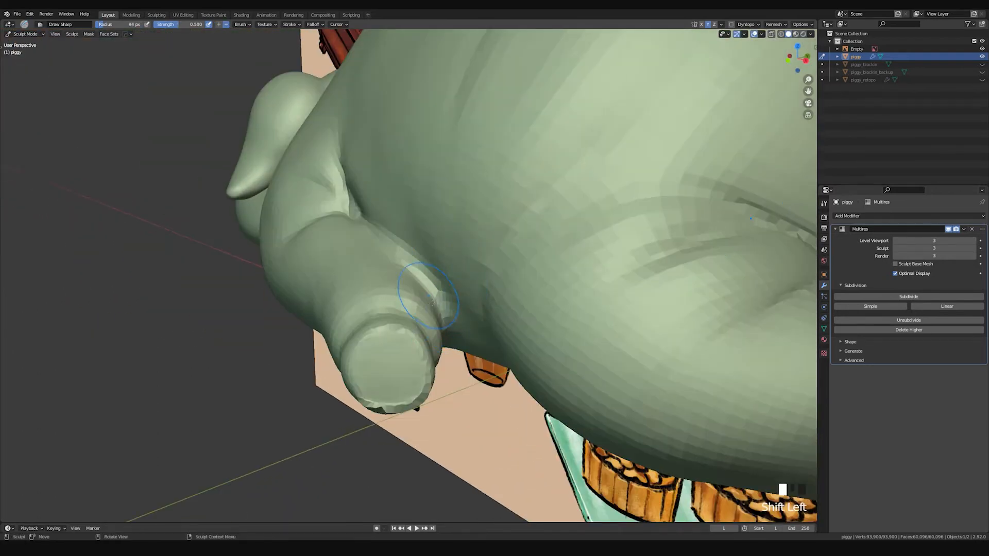
pyautogui.moveTo(431, 298); pyautogui.dragTo(381, 304, button='middle')
pyautogui.keyDown('shift'); pyautogui.moveTo(381, 304); pyautogui.dragTo(356, 330); pyautogui.keyUp('shift')
pyautogui.moveTo(355, 329); pyautogui.dragTo(415, 279, button='middle')
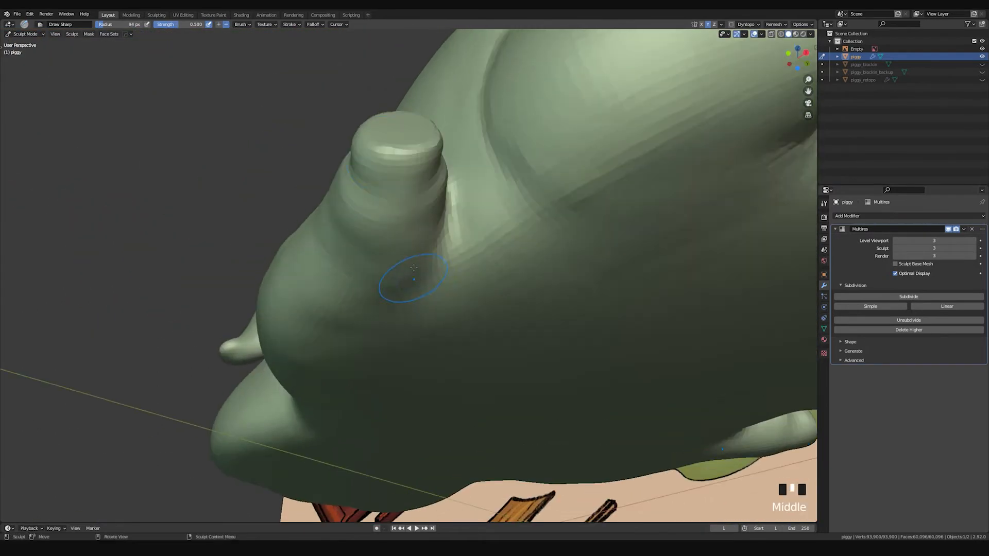
# Step: Smooth the underside of the front leg and the area where it joins the belly
pyautogui.moveTo(432, 152); pyautogui.dragTo(319, 268, button='middle')
pyautogui.moveTo(319, 267)
pyautogui.keyDown('shift'); pyautogui.mouseDown()
pyautogui.moveTo(330, 278)
pyautogui.moveTo(314, 268)
pyautogui.mouseUp(); pyautogui.keyUp('shift')
pyautogui.moveTo(314, 268); pyautogui.dragTo(364, 339, button='middle')
pyautogui.keyDown('shift'); pyautogui.moveTo(364, 338); pyautogui.dragTo(340, 319); pyautogui.keyUp('shift')
pyautogui.moveTo(340, 319); pyautogui.dragTo(415, 355, button='middle')
pyautogui.keyDown('shift'); pyautogui.moveTo(415, 355); pyautogui.dragTo(389, 372); pyautogui.keyUp('shift')
pyautogui.moveTo(406, 330)
pyautogui.mouseDown(button='middle')
pyautogui.moveTo(418, 281)
pyautogui.moveTo(402, 278)
pyautogui.mouseUp(button='middle')
# Step: Set the Draw Sharp radius to 62 px and carve the crease between the front leg and belly, redoing unsatisfactory strokes
pyautogui.press('f')
pyautogui.click(405, 282)
pyautogui.hotkey('ctrl', 'z')
pyautogui.press('f')
pyautogui.click(409, 267)
pyautogui.moveTo(368, 249); pyautogui.dragTo(448, 310)
pyautogui.hotkey('ctrl', 'z')
pyautogui.moveTo(404, 283); pyautogui.dragTo(448, 316)
pyautogui.moveTo(363, 240); pyautogui.dragTo(448, 319)
pyautogui.moveTo(447, 320); pyautogui.dragTo(417, 303, button='middle')
pyautogui.hotkey('ctrl', 'z')
pyautogui.moveTo(370, 238); pyautogui.dragTo(437, 319)
# Step: Deepen the crease between the belly and the lower front leg beside the hoof
pyautogui.moveTo(437, 319)
pyautogui.mouseDown(button='middle')
pyautogui.moveTo(390, 236)
pyautogui.moveTo(399, 252)
pyautogui.mouseUp(button='middle')
pyautogui.moveTo(404, 216); pyautogui.dragTo(399, 251)
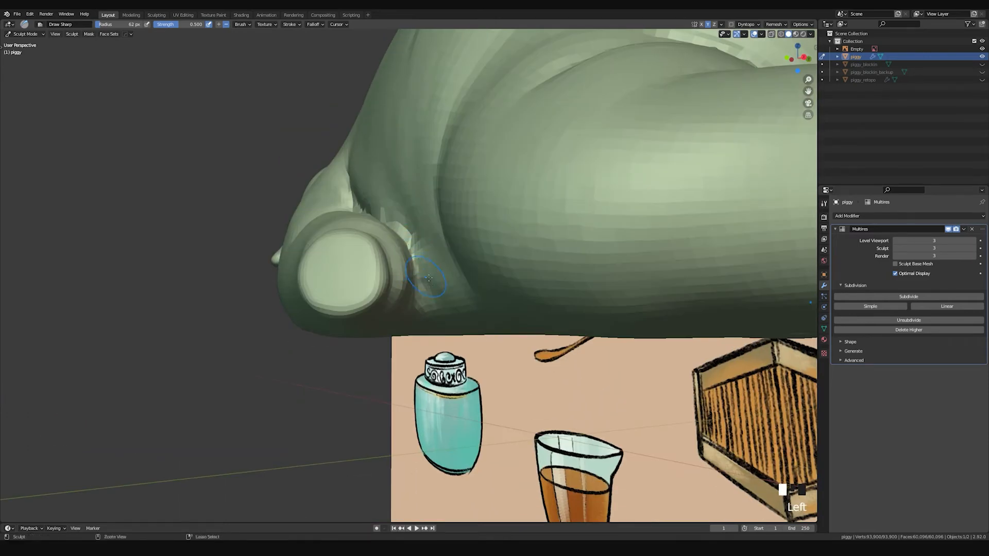
pyautogui.moveTo(409, 247)
pyautogui.mouseDown()
pyautogui.moveTo(399, 230)
pyautogui.moveTo(431, 262)
pyautogui.mouseUp()
# Step: Smooth the carved front leg crease and recut its armpit end with Draw Sharp at 62 px
pyautogui.moveTo(451, 319)
pyautogui.mouseDown(button='middle')
pyautogui.moveTo(416, 304)
pyautogui.moveTo(439, 294)
pyautogui.moveTo(460, 305)
pyautogui.mouseUp(button='middle')
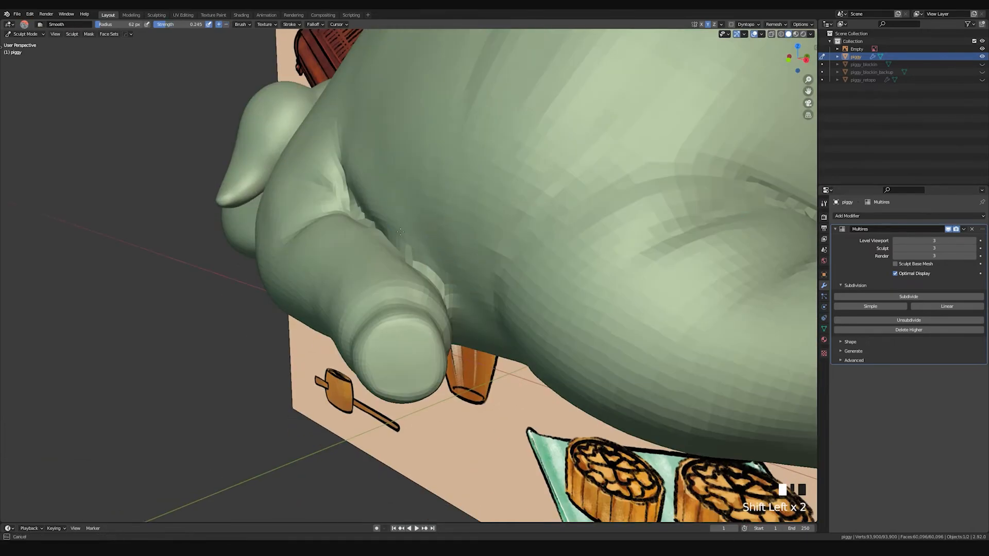
pyautogui.moveTo(401, 232); pyautogui.dragTo(394, 212, button='middle')
pyautogui.keyDown('shift'); pyautogui.moveTo(369, 185); pyautogui.dragTo(377, 206); pyautogui.keyUp('shift')
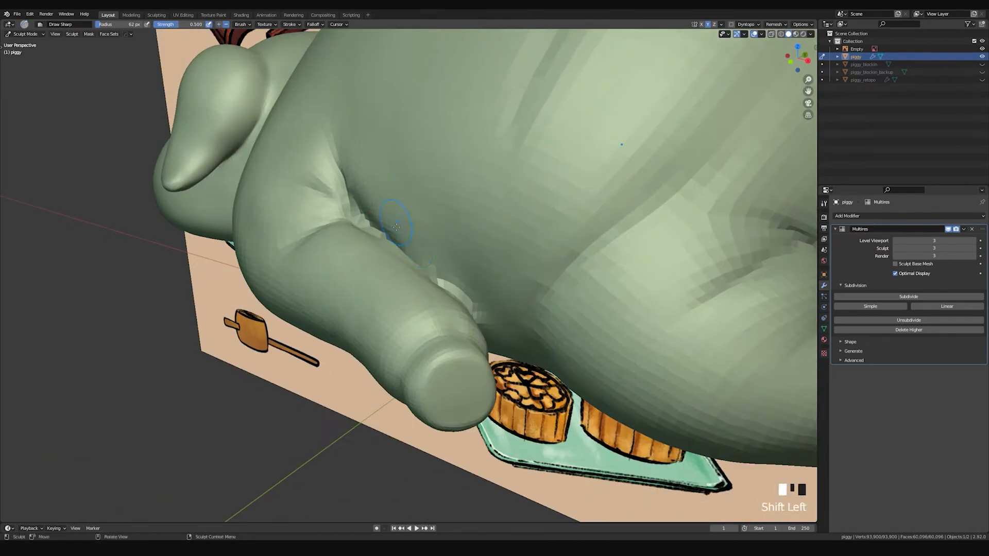
pyautogui.moveTo(393, 227); pyautogui.dragTo(416, 243, button='middle')
pyautogui.moveTo(363, 207); pyautogui.dragTo(389, 252)
pyautogui.moveTo(389, 251); pyautogui.dragTo(367, 264, button='middle')
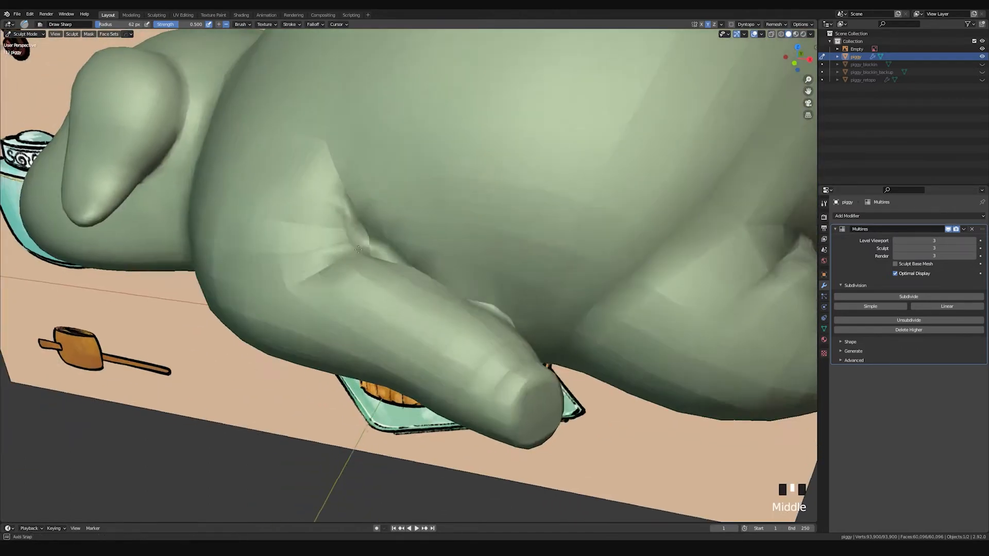
pyautogui.moveTo(351, 226)
pyautogui.keyDown('shift'); pyautogui.mouseDown(button='middle')
pyautogui.moveTo(363, 252)
pyautogui.moveTo(327, 256)
pyautogui.mouseUp(button='middle'); pyautogui.keyUp('shift')
pyautogui.moveTo(307, 226); pyautogui.dragTo(334, 244)
pyautogui.hotkey('ctrl', 'z')
# Step: Set the Draw Sharp radius to 41 px, undo the poor strokes and rework the armpit fold with inverted strokes
pyautogui.press('f')
pyautogui.click(327, 251)
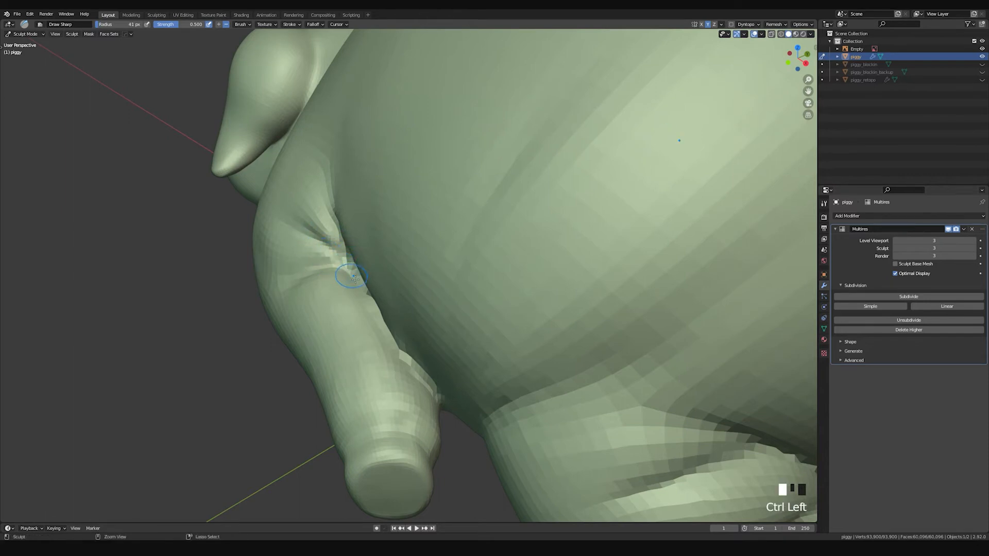
pyautogui.hotkey('ctrl', 'z')
pyautogui.hotkey('ctrl', 'z')
pyautogui.hotkey('ctrl', 'z')
pyautogui.keyDown('ctrl'); pyautogui.moveTo(355, 275); pyautogui.dragTo(355, 283); pyautogui.keyUp('ctrl')
pyautogui.moveTo(356, 282)
pyautogui.mouseDown(button='middle')
pyautogui.moveTo(460, 269)
pyautogui.moveTo(415, 284)
pyautogui.mouseUp(button='middle')
pyautogui.hotkey('ctrl', 'z')
pyautogui.moveTo(374, 277); pyautogui.dragTo(380, 280)
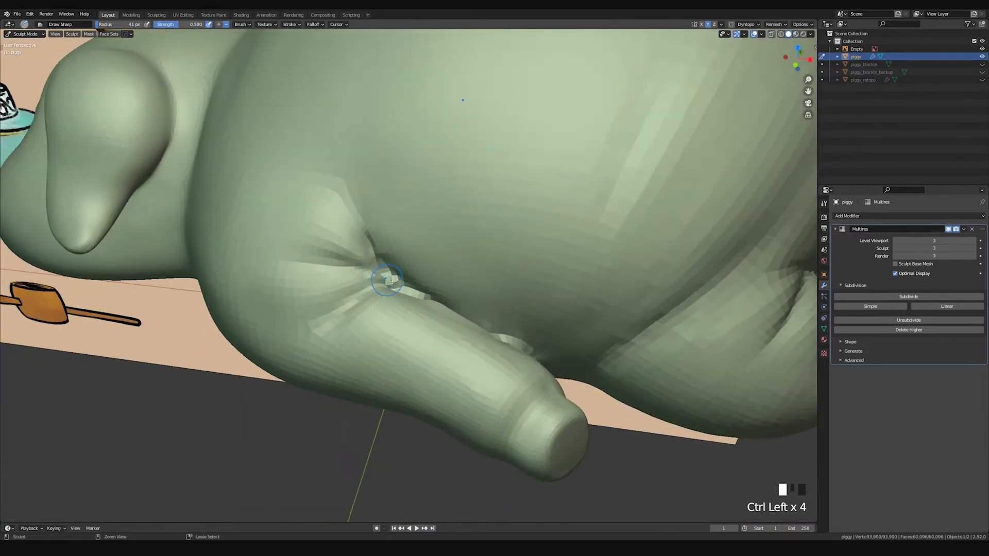
# Step: Smooth the rough geometry in the armpit and the shoulder folds above the front leg
pyautogui.moveTo(383, 273); pyautogui.dragTo(385, 179, button='middle')
pyautogui.keyDown('shift'); pyautogui.moveTo(385, 179); pyautogui.dragTo(388, 183); pyautogui.keyUp('shift')
pyautogui.keyDown('shift'); pyautogui.moveTo(387, 183); pyautogui.dragTo(399, 203); pyautogui.keyUp('shift')
pyautogui.moveTo(399, 203); pyautogui.dragTo(405, 268, button='middle')
pyautogui.keyDown('shift'); pyautogui.moveTo(404, 267); pyautogui.dragTo(404, 273); pyautogui.keyUp('shift')
pyautogui.moveTo(404, 273); pyautogui.dragTo(361, 224, button='middle')
pyautogui.keyDown('shift'); pyautogui.moveTo(360, 224); pyautogui.dragTo(350, 218); pyautogui.keyUp('shift')
# Step: Sharpen the crease running from the shoulder into the armpit of the front leg
pyautogui.moveTo(350, 218); pyautogui.dragTo(337, 243, button='middle')
pyautogui.moveTo(338, 243); pyautogui.dragTo(403, 284)
pyautogui.moveTo(343, 203); pyautogui.dragTo(380, 261)
pyautogui.moveTo(380, 262); pyautogui.dragTo(401, 234, button='middle')
# Step: Puff up the skin folds above the front leg with the Inflate brush at a 126 px radius
pyautogui.press('space')
pyautogui.moveTo(367, 184)
pyautogui.mouseDown()
pyautogui.moveTo(430, 273)
pyautogui.moveTo(407, 242)
pyautogui.mouseUp()
pyautogui.hotkey('ctrl', 'z')
pyautogui.hotkey('ctrl', 'z')
pyautogui.press('f')
pyautogui.click(449, 258)
pyautogui.moveTo(348, 213); pyautogui.dragTo(412, 264)
pyautogui.moveTo(362, 220)
pyautogui.mouseDown()
pyautogui.moveTo(393, 252)
pyautogui.moveTo(380, 261)
pyautogui.mouseUp()
# Step: Inflate the upper front leg along the elbow fold and soften the crease next to it
pyautogui.moveTo(380, 260)
pyautogui.mouseDown(button='middle')
pyautogui.moveTo(453, 288)
pyautogui.moveTo(514, 359)
pyautogui.mouseUp(button='middle')
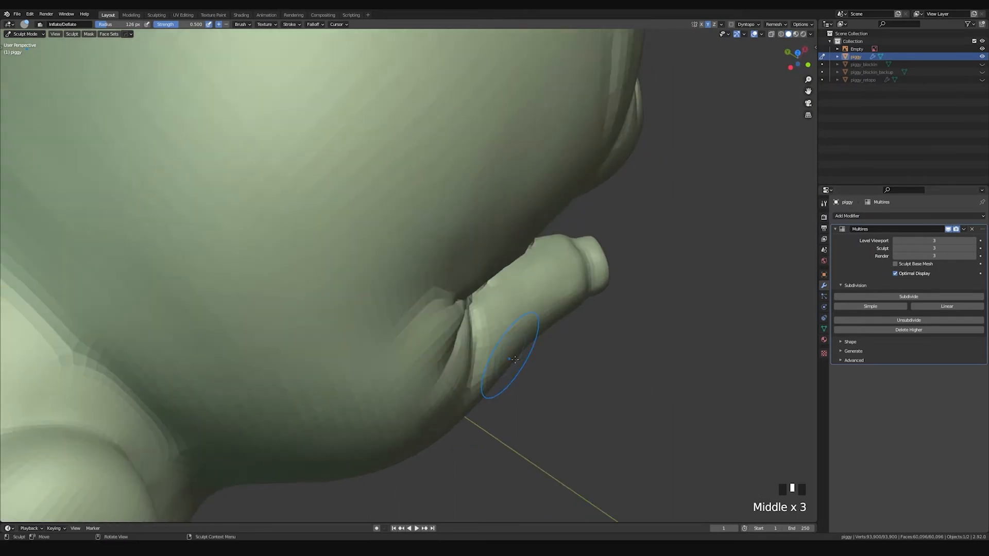
pyautogui.moveTo(469, 376); pyautogui.dragTo(472, 340)
pyautogui.moveTo(472, 340); pyautogui.dragTo(466, 309)
pyautogui.moveTo(466, 309); pyautogui.dragTo(448, 339, button='middle')
pyautogui.moveTo(448, 340); pyautogui.dragTo(441, 300)
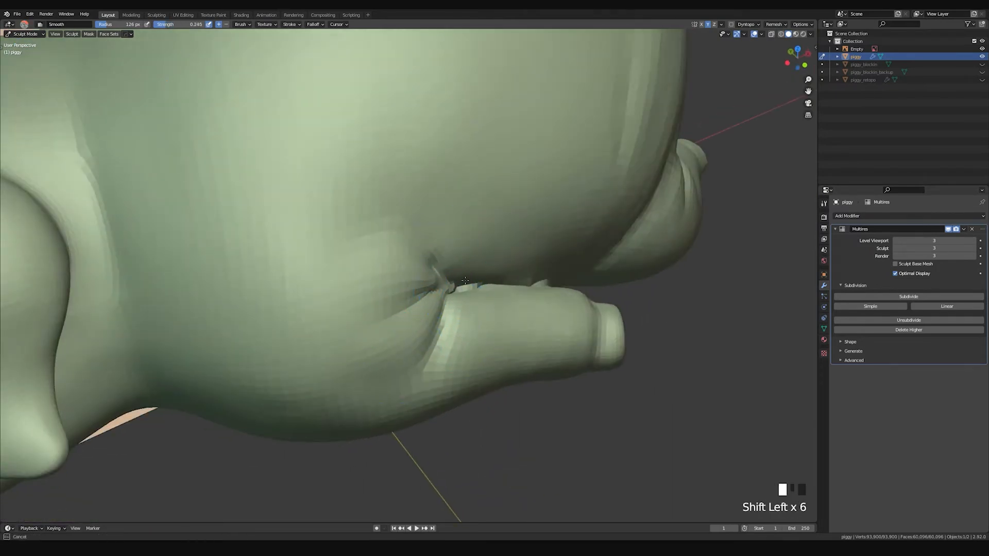
# Step: Smooth the body surface around the front leg's armpit
pyautogui.keyDown('shift'); pyautogui.moveTo(465, 280); pyautogui.dragTo(379, 261, button='middle'); pyautogui.keyUp('shift')
pyautogui.moveTo(485, 244)
pyautogui.mouseDown(button='middle')
pyautogui.moveTo(495, 247)
pyautogui.moveTo(463, 248)
pyautogui.moveTo(464, 210)
pyautogui.moveTo(419, 265)
pyautogui.mouseUp(button='middle')
pyautogui.keyDown('shift'); pyautogui.moveTo(419, 265); pyautogui.dragTo(390, 278); pyautogui.keyUp('shift')
pyautogui.moveTo(391, 278)
pyautogui.keyDown('shift'); pyautogui.mouseDown(button='middle')
pyautogui.moveTo(437, 245)
pyautogui.moveTo(489, 248)
pyautogui.mouseUp(button='middle'); pyautogui.keyUp('shift')
# Step: Carve long skin creases on the flank above the hind leg with Draw Sharp at a 32 px radius
pyautogui.press('space')
pyautogui.moveTo(462, 234)
pyautogui.keyDown('shift'); pyautogui.mouseDown()
pyautogui.moveTo(443, 279)
pyautogui.moveTo(452, 269)
pyautogui.moveTo(442, 252)
pyautogui.mouseUp(); pyautogui.keyUp('shift')
pyautogui.hotkey('ctrl', 'z')
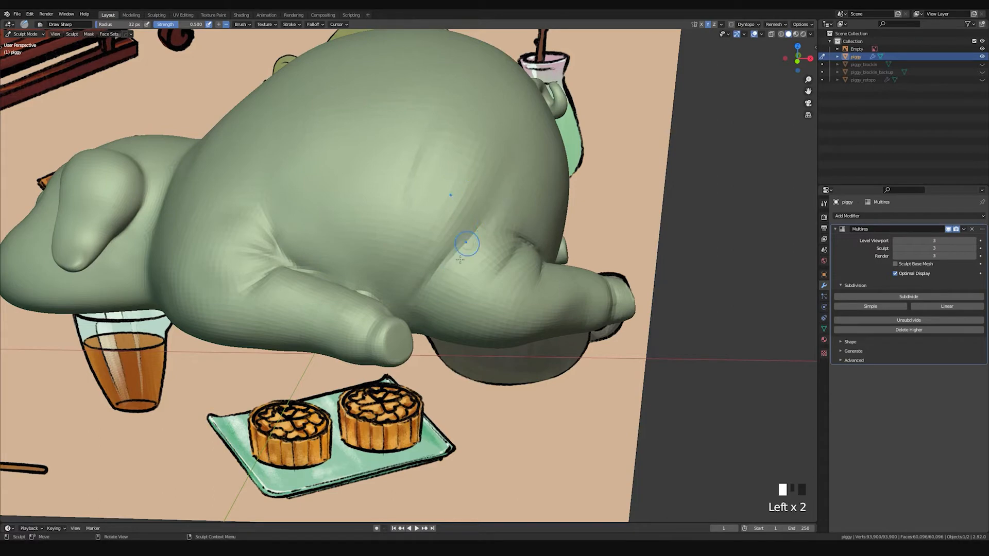
pyautogui.hotkey('ctrl', 'z')
pyautogui.moveTo(484, 234); pyautogui.dragTo(520, 154)
pyautogui.moveTo(461, 167)
pyautogui.keyDown('shift'); pyautogui.mouseDown(button='middle')
pyautogui.moveTo(485, 247)
pyautogui.moveTo(488, 226)
pyautogui.mouseUp(button='middle'); pyautogui.keyUp('shift')
pyautogui.moveTo(483, 184)
pyautogui.mouseDown()
pyautogui.moveTo(481, 209)
pyautogui.moveTo(490, 176)
pyautogui.moveTo(487, 207)
pyautogui.mouseUp()
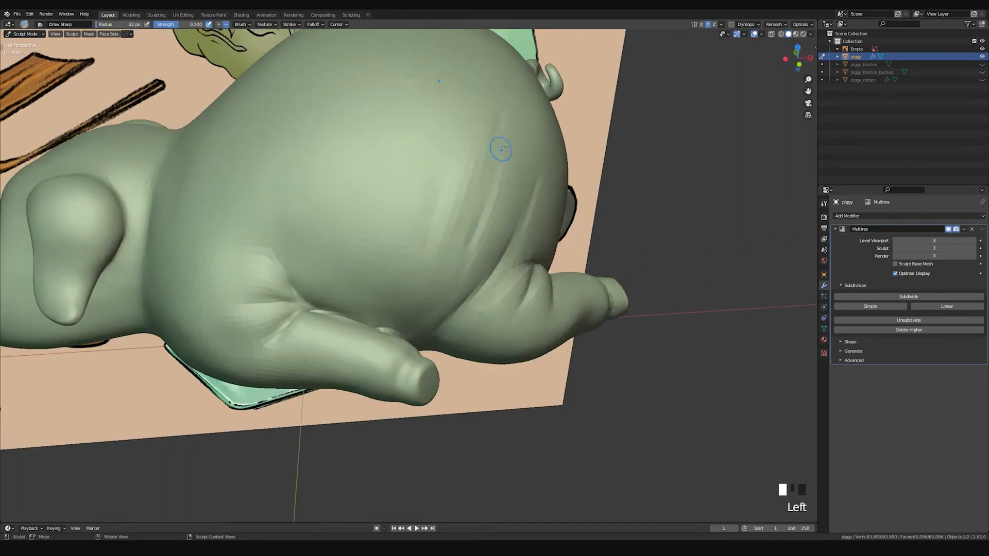
pyautogui.moveTo(437, 196); pyautogui.dragTo(431, 258)
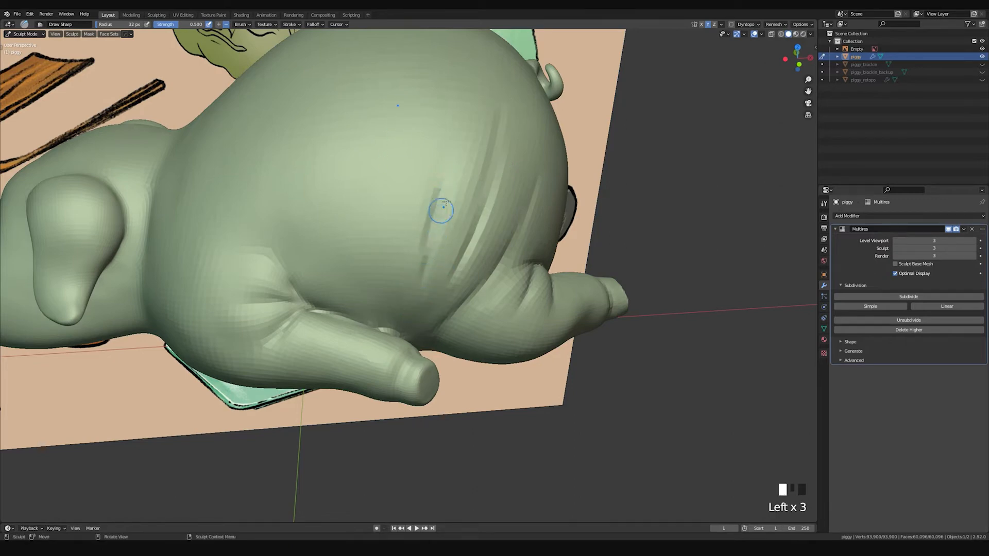
# Step: Tighten the front creases on the flank with the Pinch brush at a 77 px radius
pyautogui.moveTo(463, 274)
pyautogui.mouseDown(button='middle')
pyautogui.moveTo(407, 236)
pyautogui.moveTo(383, 247)
pyautogui.mouseUp(button='middle')
pyautogui.scroll(-4, 392, 242)
pyautogui.press('p')
pyautogui.moveTo(386, 247); pyautogui.dragTo(370, 271)
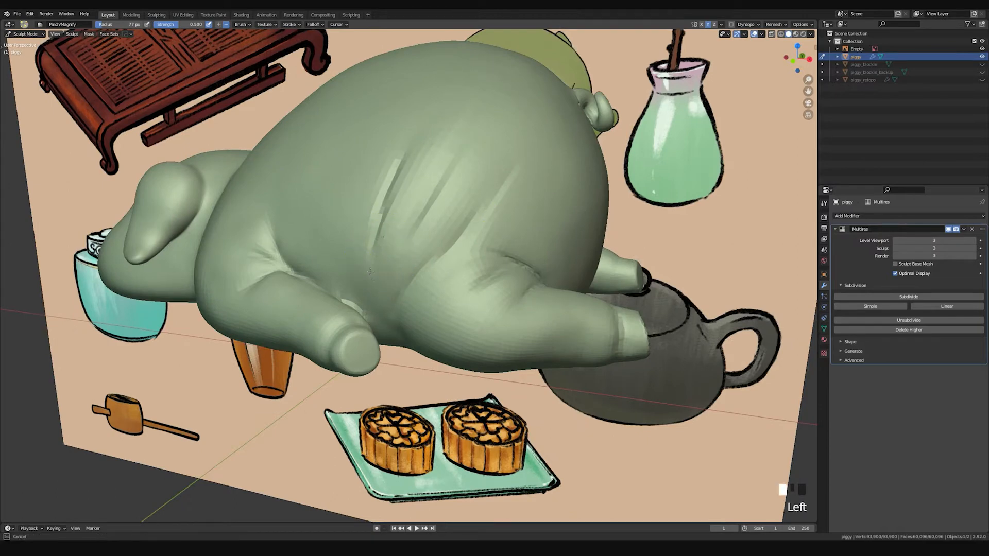
pyautogui.moveTo(407, 240); pyautogui.dragTo(420, 226)
pyautogui.moveTo(424, 272); pyautogui.dragTo(409, 295)
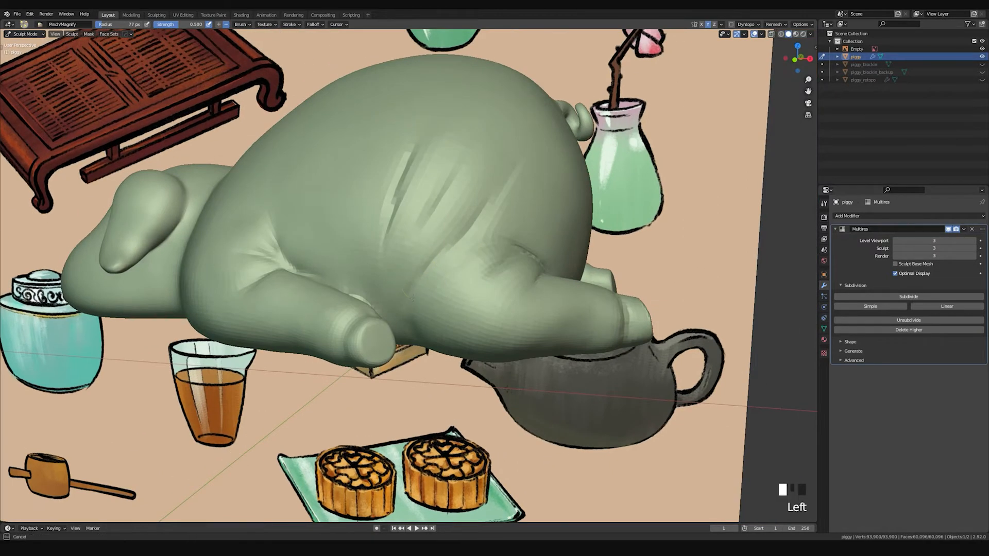
# Step: Pinch the rear flank crease and the long folds running down toward the hind leg
pyautogui.moveTo(445, 256)
pyautogui.mouseDown(button='middle')
pyautogui.moveTo(481, 221)
pyautogui.moveTo(437, 199)
pyautogui.mouseUp(button='middle')
pyautogui.click(484, 230)
pyautogui.click(495, 227)
pyautogui.click(490, 161)
pyautogui.click(507, 146)
pyautogui.moveTo(509, 142); pyautogui.dragTo(468, 226)
pyautogui.moveTo(507, 136); pyautogui.dragTo(467, 226)
pyautogui.moveTo(504, 158); pyautogui.dragTo(469, 232)
pyautogui.moveTo(505, 150); pyautogui.dragTo(462, 291)
# Step: Smooth the flank creases and the body surface around them
pyautogui.moveTo(478, 272)
pyautogui.mouseDown(button='middle')
pyautogui.moveTo(453, 247)
pyautogui.moveTo(512, 258)
pyautogui.mouseUp(button='middle')
pyautogui.moveTo(512, 258)
pyautogui.keyDown('shift'); pyautogui.mouseDown()
pyautogui.moveTo(489, 260)
pyautogui.moveTo(450, 240)
pyautogui.mouseUp(); pyautogui.keyUp('shift')
pyautogui.moveTo(450, 240); pyautogui.dragTo(385, 303, button='middle')
pyautogui.keyDown('shift'); pyautogui.moveTo(385, 302); pyautogui.dragTo(371, 329); pyautogui.keyUp('shift')
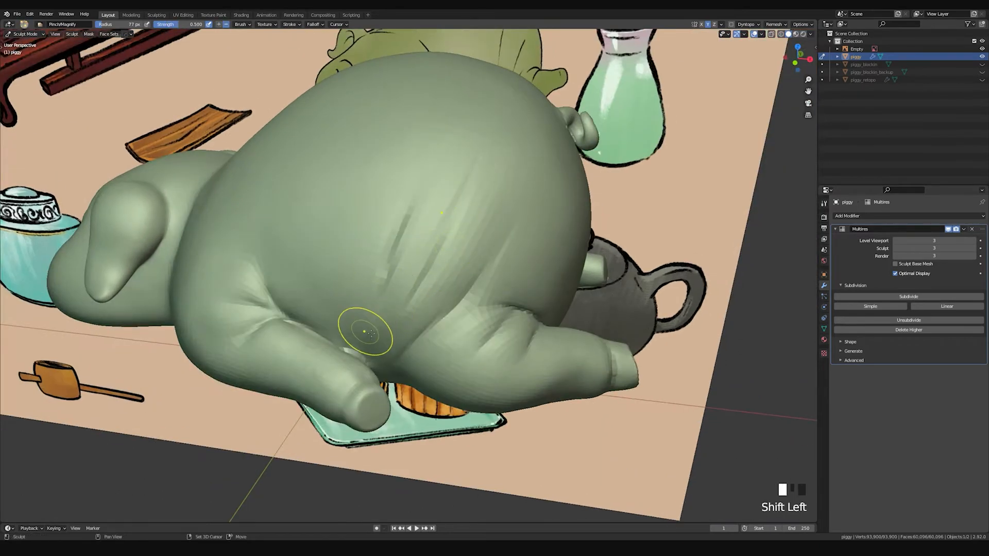
pyautogui.moveTo(371, 329); pyautogui.dragTo(426, 278, button='middle')
pyautogui.keyDown('shift'); pyautogui.moveTo(425, 278); pyautogui.dragTo(458, 264); pyautogui.keyUp('shift')
pyautogui.keyDown('shift'); pyautogui.moveTo(505, 160); pyautogui.dragTo(512, 249); pyautogui.keyUp('shift')
# Step: Inflate the skin folds between the flank creases with the Inflate brush at an 84 px radius
pyautogui.moveTo(512, 249)
pyautogui.keyDown('shift'); pyautogui.mouseDown(button='middle')
pyautogui.moveTo(479, 298)
pyautogui.moveTo(431, 298)
pyautogui.moveTo(408, 270)
pyautogui.mouseUp(button='middle'); pyautogui.keyUp('shift')
pyautogui.press('i')
pyautogui.moveTo(408, 269)
pyautogui.mouseDown()
pyautogui.moveTo(415, 276)
pyautogui.moveTo(409, 265)
pyautogui.mouseUp()
pyautogui.hotkey('ctrl', 'z')
pyautogui.moveTo(444, 181); pyautogui.dragTo(371, 324)
pyautogui.press('f')
pyautogui.click(444, 251)
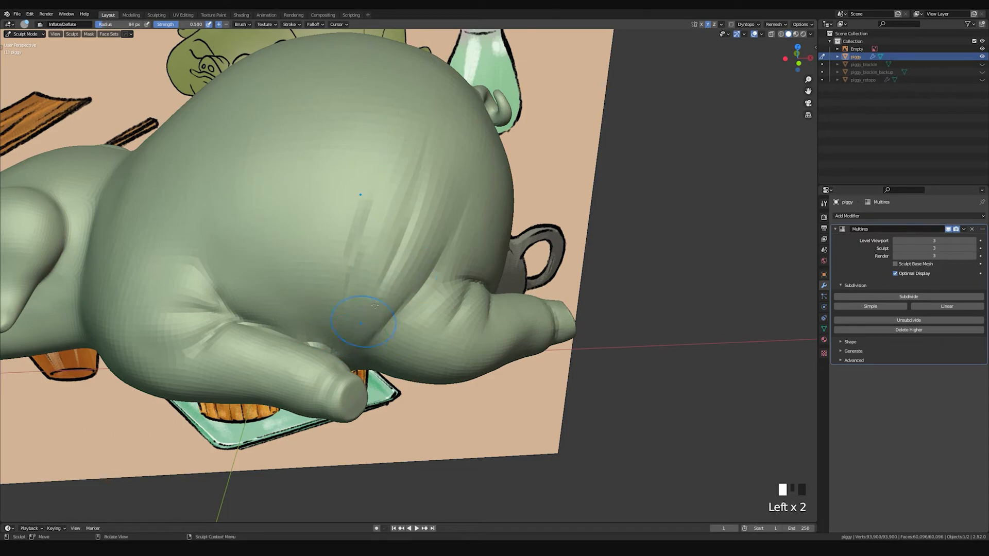
pyautogui.moveTo(403, 159); pyautogui.dragTo(387, 242)
pyautogui.hotkey('ctrl', 'z')
pyautogui.moveTo(414, 127); pyautogui.dragTo(364, 308)
# Step: Puff up the folds on the upper hind leg with the Inflate brush
pyautogui.moveTo(472, 211)
pyautogui.mouseDown(button='middle')
pyautogui.moveTo(380, 265)
pyautogui.moveTo(439, 245)
pyautogui.moveTo(476, 281)
pyautogui.mouseUp(button='middle')
pyautogui.moveTo(394, 322); pyautogui.dragTo(441, 284)
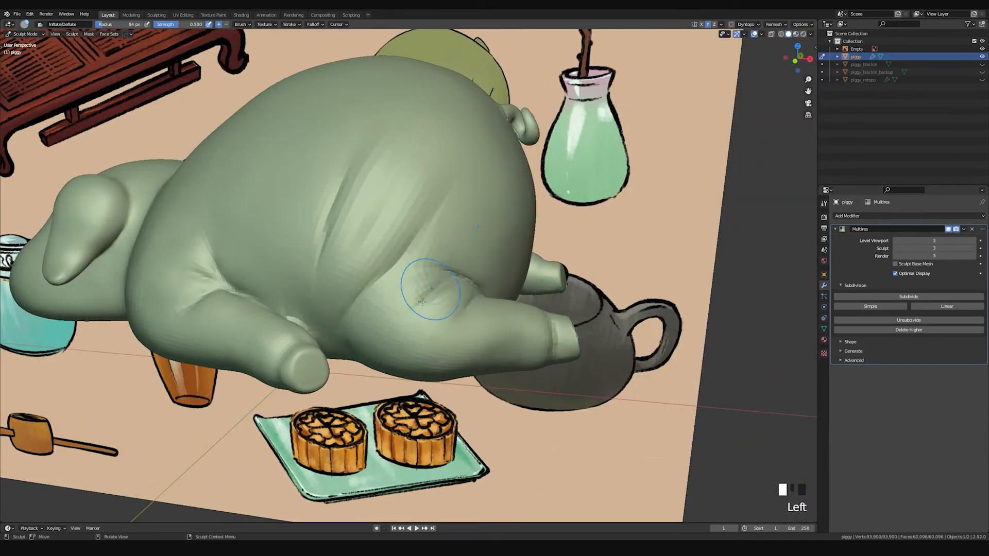
pyautogui.moveTo(439, 285); pyautogui.dragTo(443, 327, button='middle')
pyautogui.moveTo(466, 304); pyautogui.dragTo(458, 337)
pyautogui.keyDown('shift'); pyautogui.moveTo(473, 309); pyautogui.dragTo(389, 350, button='middle'); pyautogui.keyUp('shift')
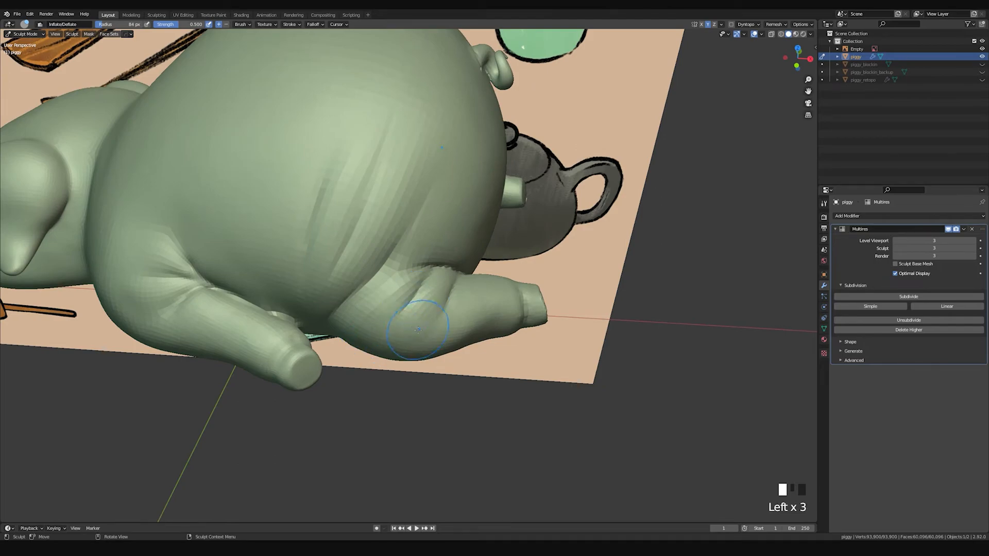
pyautogui.moveTo(431, 314)
pyautogui.mouseDown(button='middle')
pyautogui.moveTo(438, 294)
pyautogui.moveTo(419, 258)
pyautogui.moveTo(430, 265)
pyautogui.moveTo(355, 293)
pyautogui.moveTo(342, 316)
pyautogui.moveTo(417, 309)
pyautogui.mouseUp(button='middle')
pyautogui.click(441, 287)
pyautogui.moveTo(417, 309)
pyautogui.keyDown('shift'); pyautogui.mouseDown(button='middle')
pyautogui.moveTo(404, 283)
pyautogui.moveTo(416, 278)
pyautogui.moveTo(388, 278)
pyautogui.mouseUp(button='middle'); pyautogui.keyUp('shift')
# Step: Soften the flank creases and the hind leg transition with smoothing strokes at a 144 px radius
pyautogui.keyDown('shift'); pyautogui.click(425, 236); pyautogui.keyUp('shift')
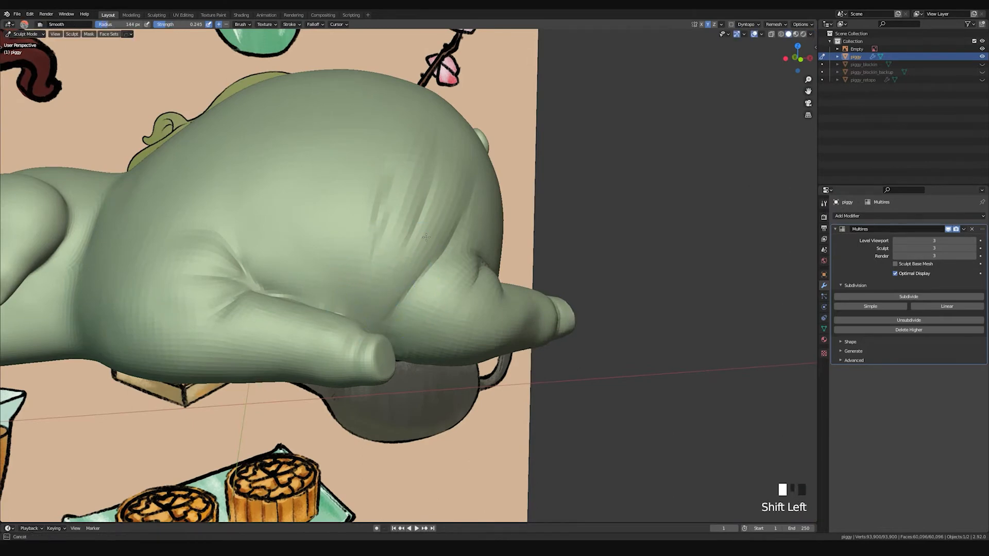
pyautogui.keyDown('shift'); pyautogui.click(379, 304); pyautogui.keyUp('shift')
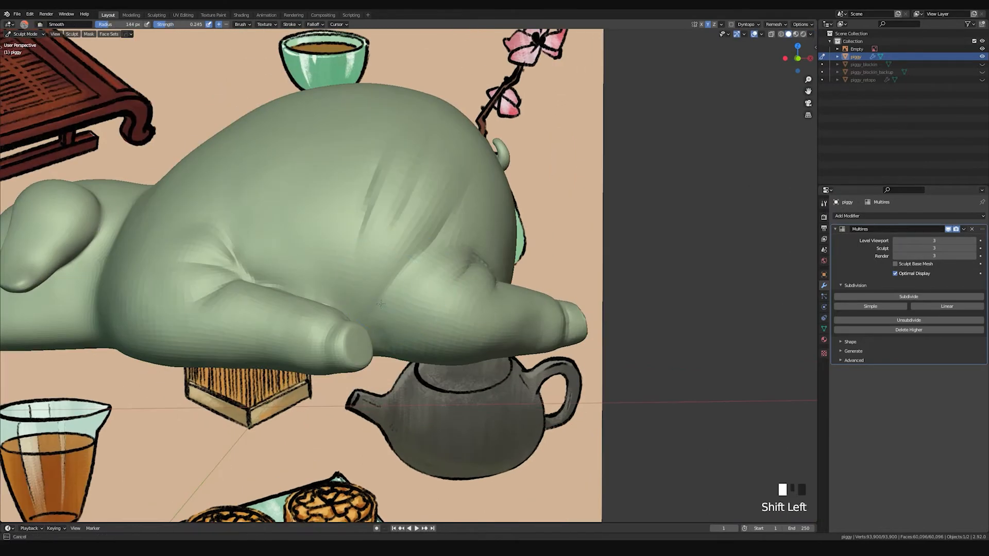
pyautogui.keyDown('shift'); pyautogui.click(342, 263); pyautogui.keyUp('shift')
pyautogui.moveTo(341, 262)
pyautogui.mouseDown(button='middle')
pyautogui.moveTo(395, 248)
pyautogui.moveTo(393, 232)
pyautogui.moveTo(511, 255)
pyautogui.moveTo(309, 209)
pyautogui.moveTo(419, 210)
pyautogui.moveTo(374, 263)
pyautogui.mouseUp(button='middle')
# Step: Reshape the flank above the hind leg with the Grab brush and set its radius to 113 px
pyautogui.press('f')
pyautogui.click(407, 246)
pyautogui.press('g')
pyautogui.press('f')
pyautogui.click(458, 243)
pyautogui.moveTo(375, 263); pyautogui.dragTo(408, 226)
pyautogui.moveTo(392, 253); pyautogui.dragTo(387, 287, button='middle')
pyautogui.press('f')
pyautogui.click(349, 315)
pyautogui.moveTo(349, 316)
pyautogui.mouseDown(button='middle')
pyautogui.moveTo(472, 271)
pyautogui.moveTo(484, 288)
pyautogui.moveTo(512, 291)
pyautogui.moveTo(479, 266)
pyautogui.moveTo(431, 269)
pyautogui.moveTo(415, 253)
pyautogui.mouseUp(button='middle')
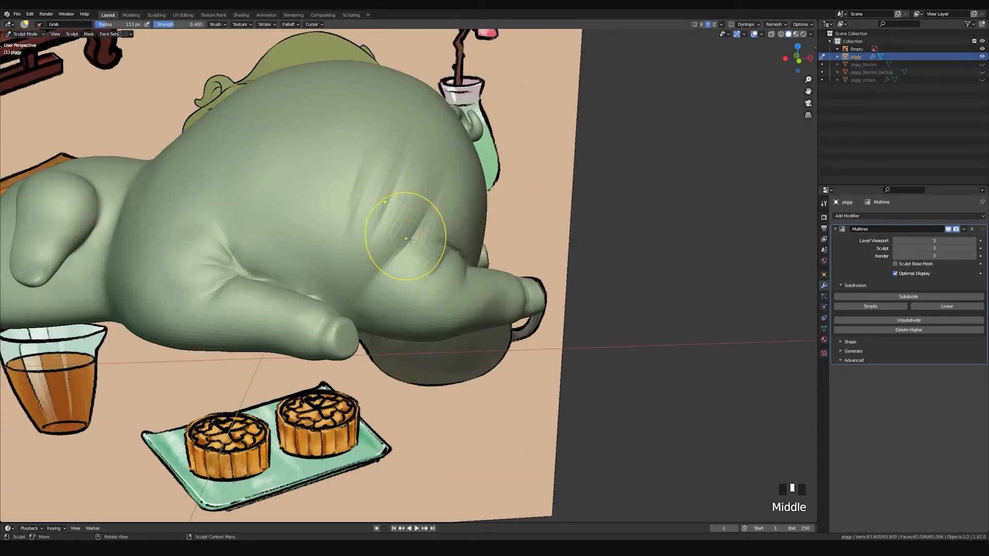
# Step: Sharpen the flank creases above the hind leg with the Pinch brush at a 58 px radius
pyautogui.press('p')
pyautogui.press('f')
pyautogui.moveTo(394, 190); pyautogui.dragTo(332, 234)
pyautogui.moveTo(333, 234); pyautogui.dragTo(419, 199, button='middle')
pyautogui.moveTo(420, 198)
pyautogui.mouseDown()
pyautogui.moveTo(409, 238)
pyautogui.moveTo(378, 272)
pyautogui.mouseUp()
# Step: Smooth the inner crease where the hind leg meets the belly, enlarging the brush radius to 82 px
pyautogui.moveTo(377, 271)
pyautogui.mouseDown(button='middle')
pyautogui.moveTo(442, 260)
pyautogui.moveTo(482, 278)
pyautogui.moveTo(407, 265)
pyautogui.mouseUp(button='middle')
pyautogui.press('f')
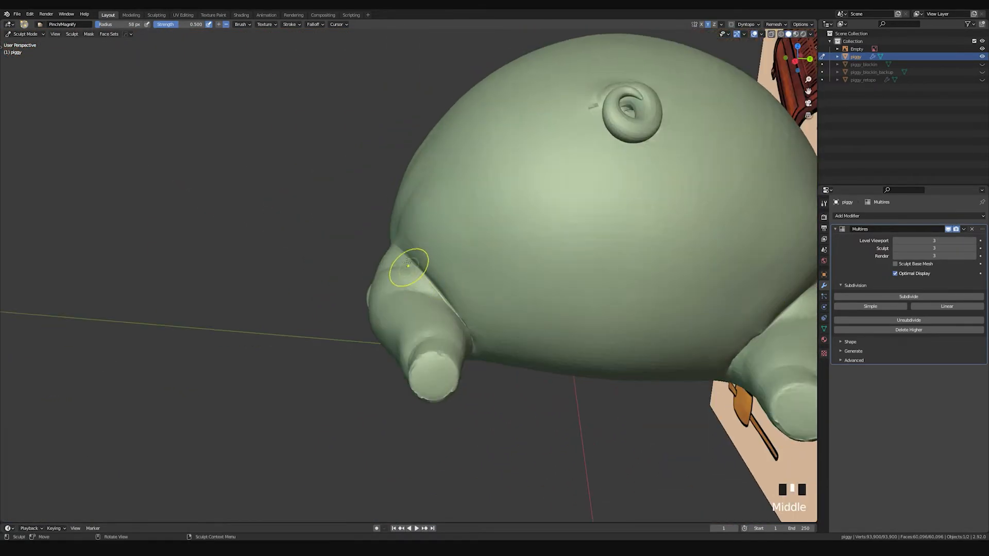
pyautogui.moveTo(448, 294); pyautogui.dragTo(448, 305, button='middle')
pyautogui.keyDown('shift'); pyautogui.moveTo(448, 304); pyautogui.dragTo(458, 323); pyautogui.keyUp('shift')
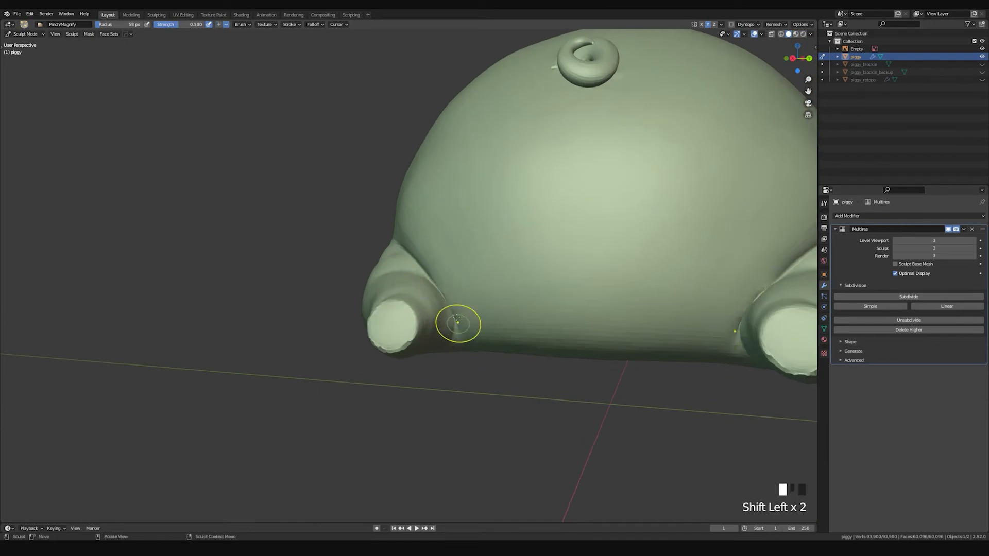
pyautogui.moveTo(458, 323); pyautogui.dragTo(424, 282, button='middle')
pyautogui.keyDown('shift'); pyautogui.moveTo(424, 283); pyautogui.dragTo(427, 291); pyautogui.keyUp('shift')
pyautogui.keyDown('shift'); pyautogui.moveTo(427, 291); pyautogui.dragTo(432, 299); pyautogui.keyUp('shift')
pyautogui.moveTo(431, 299); pyautogui.dragTo(437, 269, button='middle')
pyautogui.press('f')
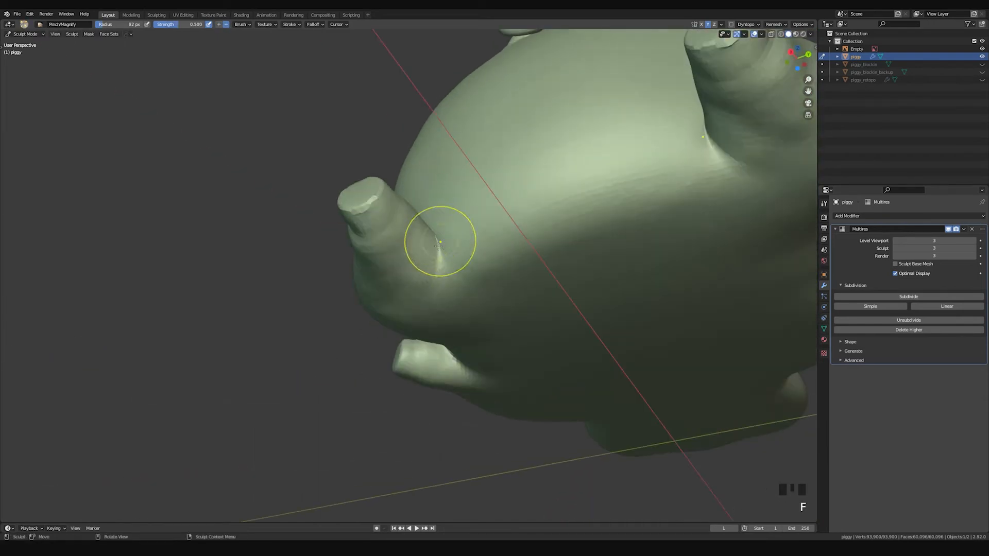
pyautogui.keyDown('shift'); pyautogui.moveTo(440, 241); pyautogui.dragTo(399, 303); pyautogui.keyUp('shift')
pyautogui.moveTo(443, 275)
pyautogui.keyDown('shift'); pyautogui.mouseDown()
pyautogui.moveTo(434, 249)
pyautogui.moveTo(461, 249)
pyautogui.mouseUp(); pyautogui.keyUp('shift')
# Step: Smooth the underside around the front leg, neck and chin with a 125 px brush radius
pyautogui.press('f')
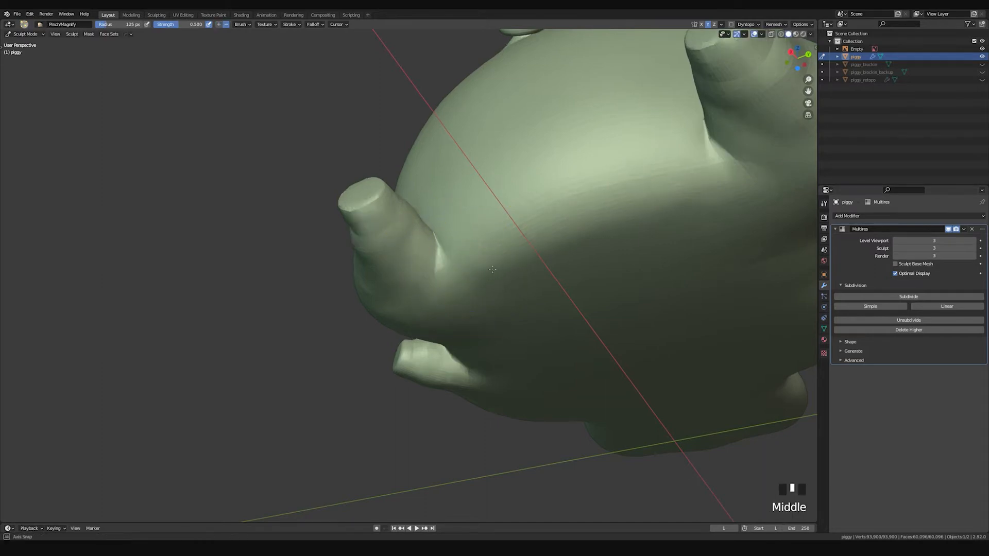
pyautogui.moveTo(464, 283); pyautogui.dragTo(489, 323, button='middle')
pyautogui.moveTo(416, 313); pyautogui.dragTo(480, 298, button='middle')
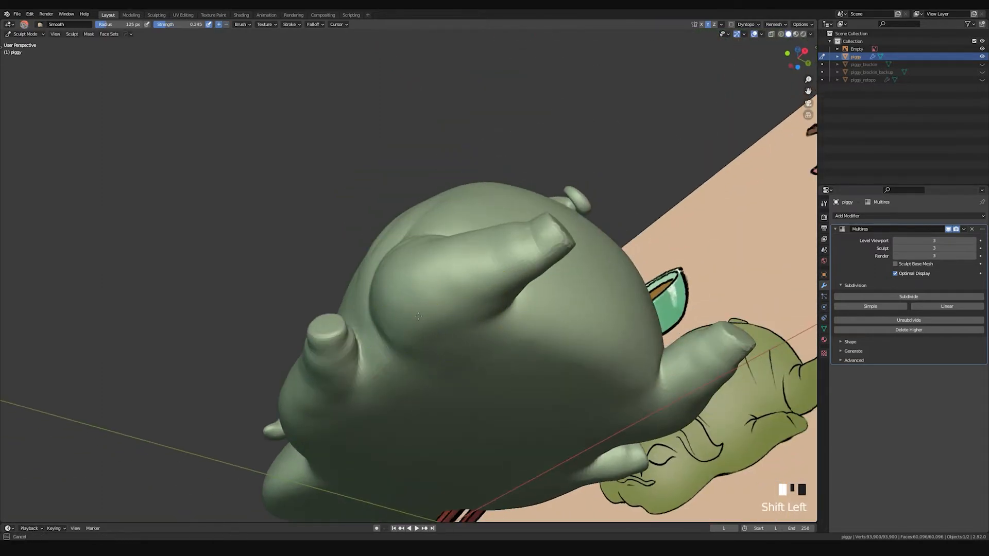
pyautogui.keyDown('shift'); pyautogui.moveTo(379, 331); pyautogui.dragTo(369, 387); pyautogui.keyUp('shift')
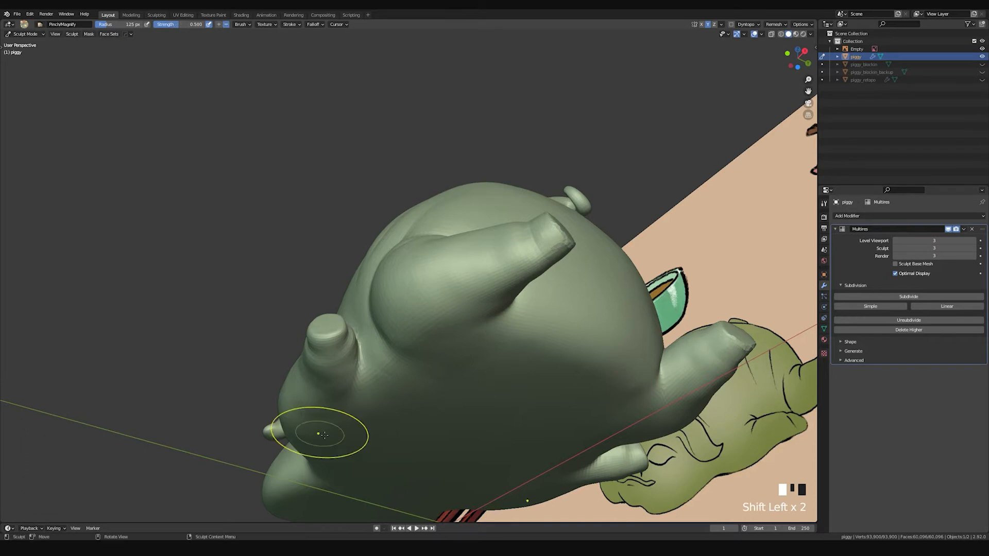
pyautogui.moveTo(326, 440); pyautogui.dragTo(309, 354, button='middle')
pyautogui.keyDown('shift'); pyautogui.moveTo(195, 349); pyautogui.dragTo(186, 387); pyautogui.keyUp('shift')
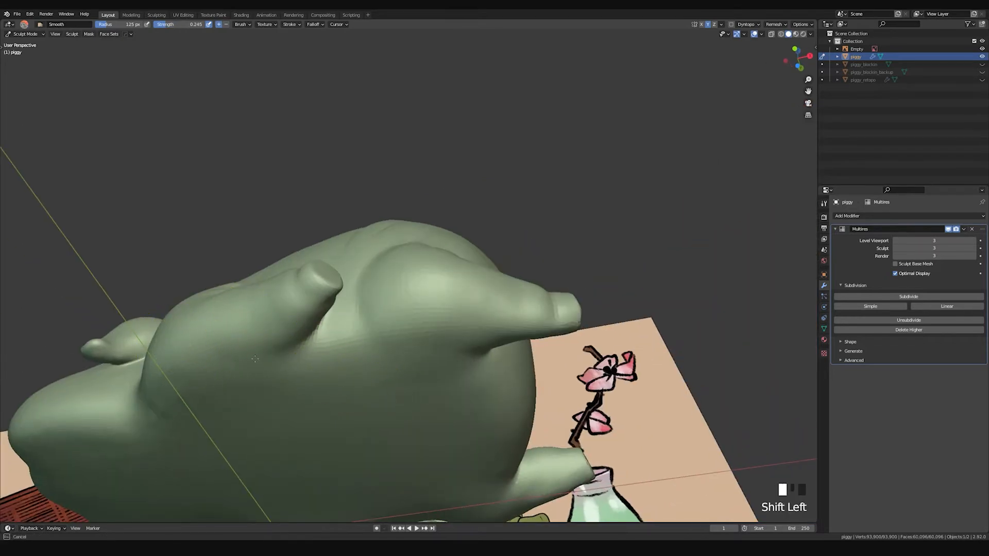
pyautogui.keyDown('shift'); pyautogui.moveTo(68, 440); pyautogui.dragTo(82, 441); pyautogui.keyUp('shift')
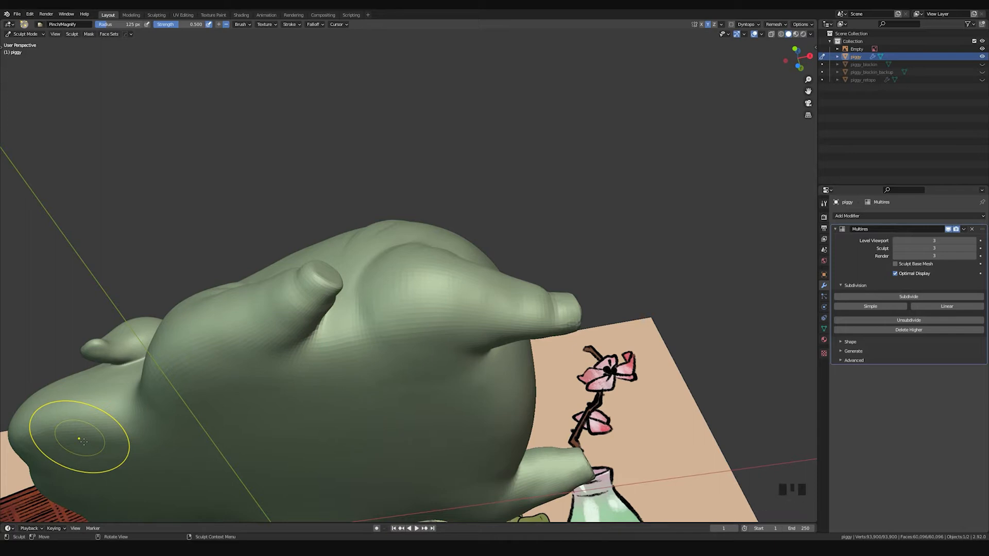
# Step: Build up skin folds on the flank behind the front leg with Clay Strips at a 125 px radius
pyautogui.moveTo(441, 287); pyautogui.dragTo(379, 293, button='middle')
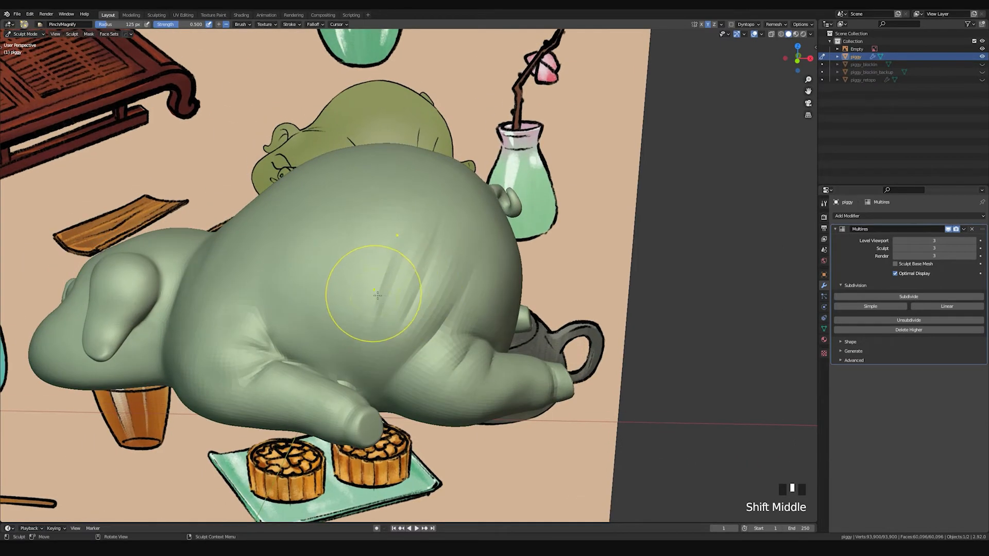
pyautogui.press('space')
pyautogui.moveTo(370, 232); pyautogui.dragTo(349, 382)
pyautogui.hotkey('ctrl', 'z')
pyautogui.moveTo(382, 237)
pyautogui.mouseDown()
pyautogui.moveTo(361, 350)
pyautogui.moveTo(346, 280)
pyautogui.mouseUp()
pyautogui.moveTo(360, 227)
pyautogui.mouseDown()
pyautogui.moveTo(344, 308)
pyautogui.moveTo(342, 261)
pyautogui.mouseUp()
pyautogui.moveTo(342, 261); pyautogui.dragTo(293, 298, button='middle')
pyautogui.moveTo(319, 283); pyautogui.dragTo(327, 368)
pyautogui.moveTo(320, 273)
pyautogui.mouseDown()
pyautogui.moveTo(314, 286)
pyautogui.moveTo(353, 375)
pyautogui.mouseUp()
pyautogui.moveTo(329, 314); pyautogui.dragTo(340, 396)
# Step: Add clay strips on the lower belly between the front and hind legs
pyautogui.moveTo(407, 371); pyautogui.dragTo(397, 309)
pyautogui.moveTo(397, 309)
pyautogui.mouseDown(button='middle')
pyautogui.moveTo(340, 335)
pyautogui.moveTo(353, 406)
pyautogui.mouseUp(button='middle')
pyautogui.hotkey('ctrl', 'z')
pyautogui.moveTo(375, 414); pyautogui.dragTo(380, 375)
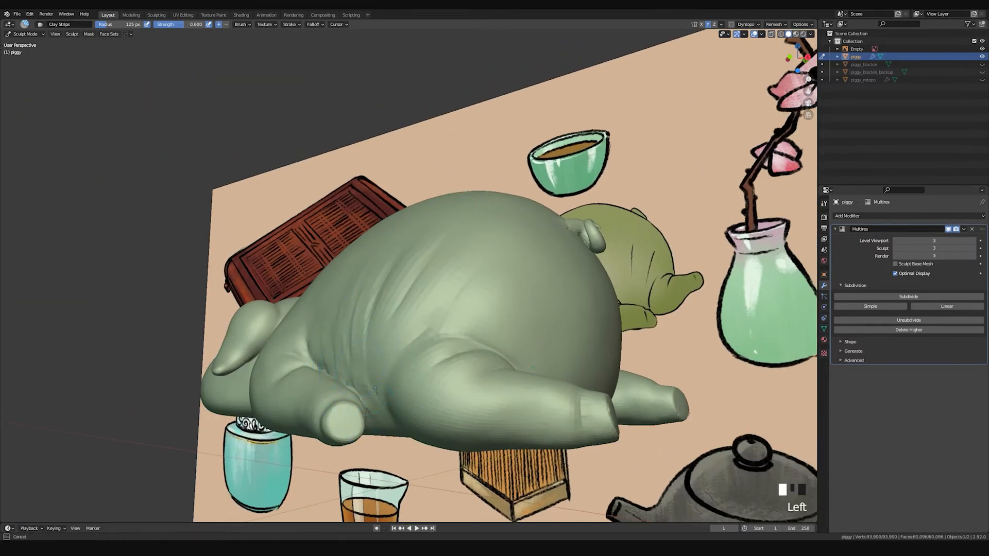
pyautogui.moveTo(381, 363)
pyautogui.mouseDown(button='middle')
pyautogui.moveTo(360, 335)
pyautogui.moveTo(397, 275)
pyautogui.moveTo(465, 344)
pyautogui.moveTo(369, 368)
pyautogui.mouseUp(button='middle')
pyautogui.moveTo(344, 376); pyautogui.dragTo(326, 270)
# Step: Smooth the clay strips on the flank and lower belly behind the front leg
pyautogui.moveTo(327, 269)
pyautogui.keyDown('shift'); pyautogui.mouseDown(button='middle')
pyautogui.moveTo(364, 294)
pyautogui.moveTo(314, 309)
pyautogui.mouseUp(button='middle'); pyautogui.keyUp('shift')
pyautogui.keyDown('shift'); pyautogui.moveTo(315, 315); pyautogui.dragTo(334, 361); pyautogui.keyUp('shift')
pyautogui.keyDown('shift'); pyautogui.moveTo(340, 360); pyautogui.dragTo(364, 386); pyautogui.keyUp('shift')
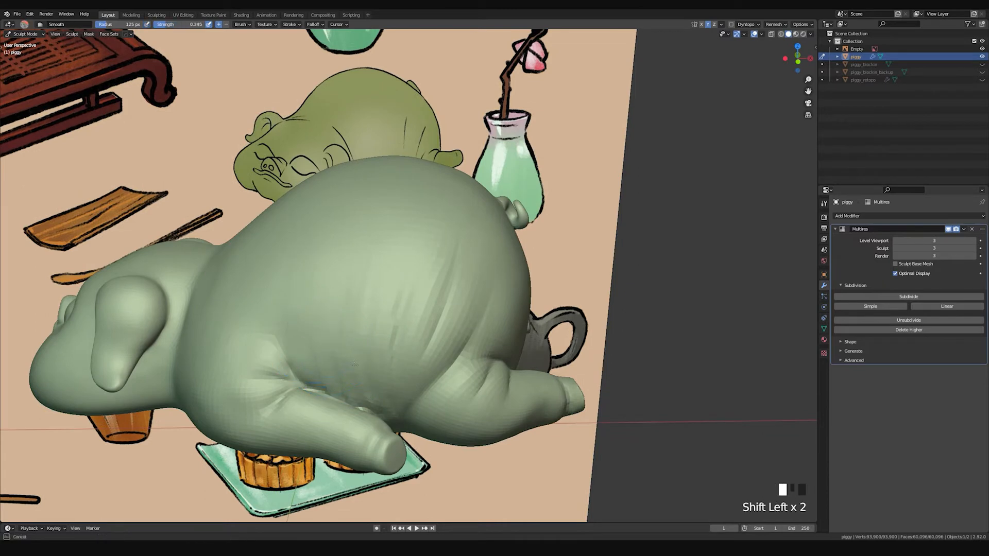
pyautogui.moveTo(393, 407)
pyautogui.mouseDown(button='middle')
pyautogui.moveTo(371, 397)
pyautogui.moveTo(356, 407)
pyautogui.mouseUp(button='middle')
pyautogui.keyDown('shift'); pyautogui.moveTo(355, 412); pyautogui.dragTo(370, 395); pyautogui.keyUp('shift')
pyautogui.keyDown('shift'); pyautogui.moveTo(368, 396); pyautogui.dragTo(372, 372, button='middle'); pyautogui.keyUp('shift')
pyautogui.hotkey('ctrl', 'z')
pyautogui.keyDown('shift'); pyautogui.moveTo(368, 355); pyautogui.dragTo(360, 371); pyautogui.keyUp('shift')
pyautogui.moveTo(356, 372); pyautogui.dragTo(407, 375, button='middle')
pyautogui.keyDown('shift'); pyautogui.moveTo(386, 382); pyautogui.dragTo(379, 391); pyautogui.keyUp('shift')
pyautogui.keyDown('shift'); pyautogui.moveTo(335, 364); pyautogui.dragTo(315, 319); pyautogui.keyUp('shift')
# Step: Adjust the shape of the front leg beside the belly with the Grab brush at a 118 px radius
pyautogui.moveTo(354, 346); pyautogui.dragTo(393, 336, button='middle')
pyautogui.press('f')
pyautogui.click(361, 317)
pyautogui.moveTo(393, 335)
pyautogui.keyDown('shift'); pyautogui.mouseDown(button='middle')
pyautogui.moveTo(397, 320)
pyautogui.moveTo(405, 338)
pyautogui.moveTo(394, 335)
pyautogui.moveTo(422, 326)
pyautogui.mouseUp(button='middle'); pyautogui.keyUp('shift')
pyautogui.press('g')
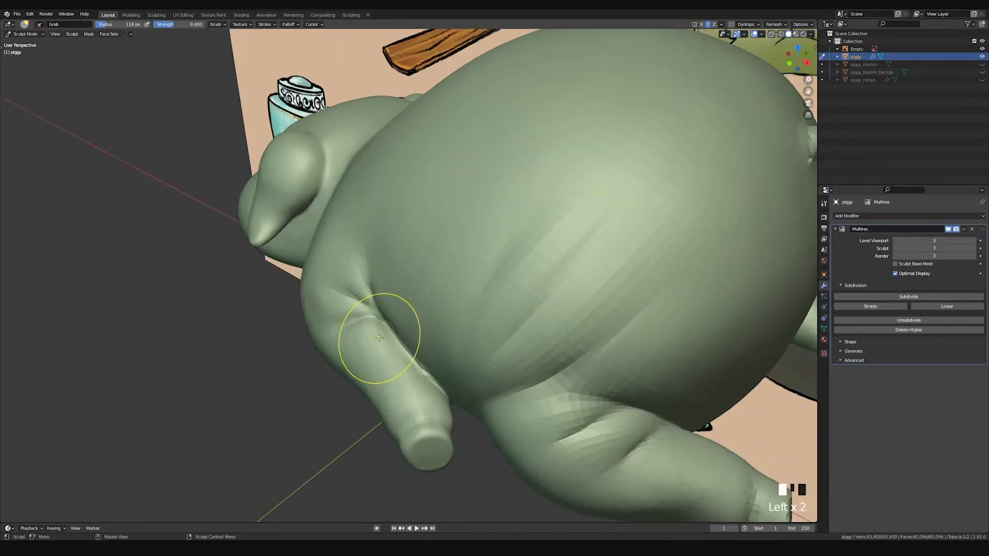
pyautogui.moveTo(397, 342)
pyautogui.mouseDown(button='middle')
pyautogui.moveTo(429, 371)
pyautogui.moveTo(521, 347)
pyautogui.moveTo(434, 324)
pyautogui.moveTo(433, 338)
pyautogui.moveTo(419, 340)
pyautogui.moveTo(429, 344)
pyautogui.mouseUp(button='middle')
# Step: Carve a crease around the front leg above the hoof with Draw Sharp at a 40 px radius
pyautogui.press('space')
pyautogui.press('f')
pyautogui.click(404, 326)
pyautogui.moveTo(428, 343); pyautogui.dragTo(429, 344)
pyautogui.moveTo(431, 347); pyautogui.dragTo(431, 292, button='middle')
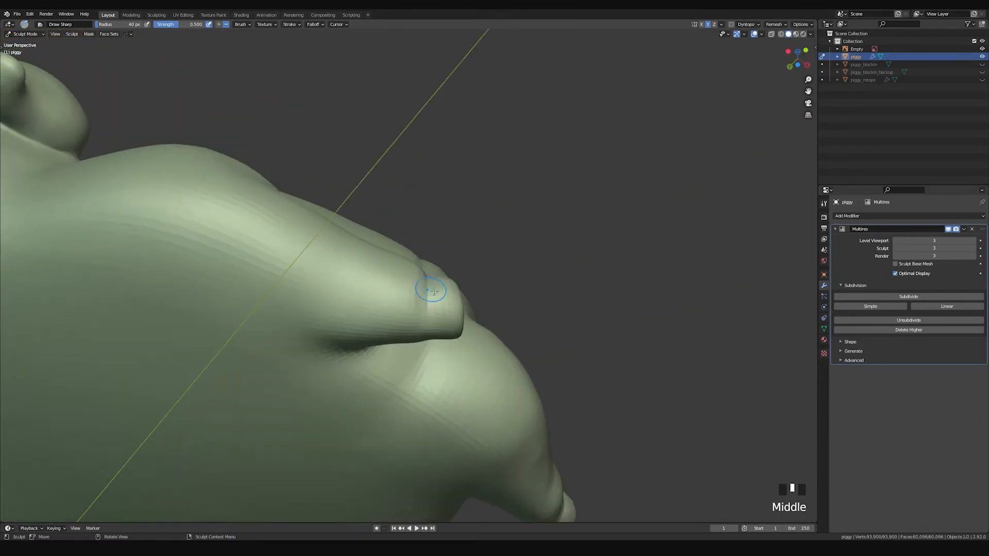
pyautogui.moveTo(430, 333); pyautogui.dragTo(431, 332)
pyautogui.moveTo(431, 332)
pyautogui.mouseDown(button='middle')
pyautogui.moveTo(431, 246)
pyautogui.moveTo(407, 364)
pyautogui.mouseUp(button='middle')
pyautogui.moveTo(408, 303); pyautogui.dragTo(375, 299)
pyautogui.moveTo(375, 300); pyautogui.dragTo(440, 307)
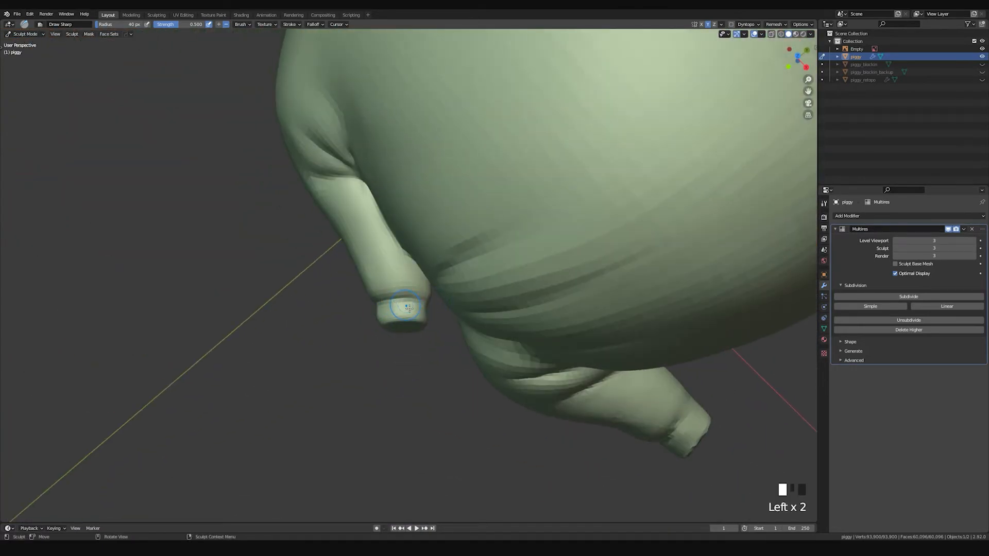
# Step: Tighten the front hoof's crease with the Pinch brush at a 73 px radius
pyautogui.moveTo(406, 307); pyautogui.dragTo(400, 309, button='middle')
pyautogui.press('p')
pyautogui.moveTo(400, 307); pyautogui.dragTo(393, 297)
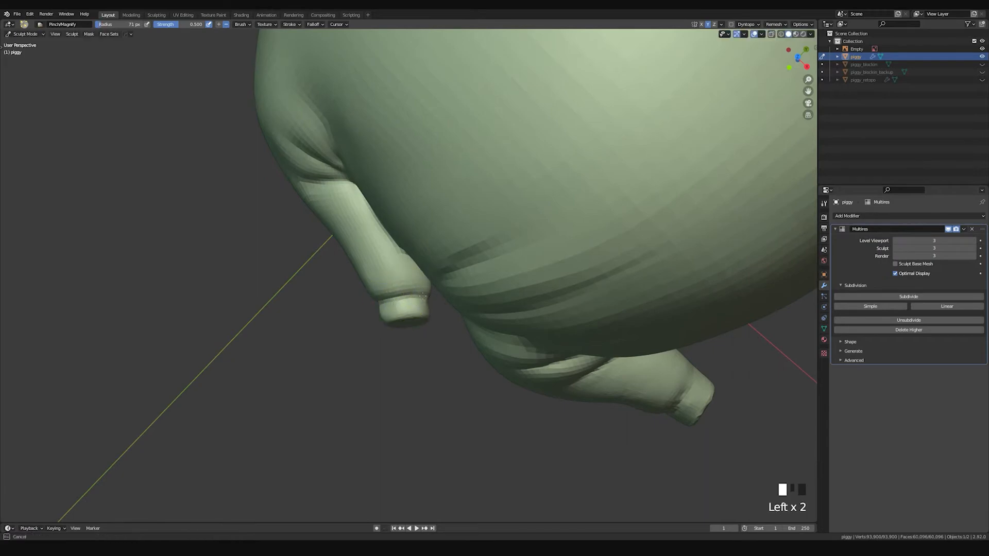
pyautogui.moveTo(378, 304)
pyautogui.mouseDown(button='middle')
pyautogui.moveTo(421, 337)
pyautogui.moveTo(427, 310)
pyautogui.mouseUp(button='middle')
pyautogui.click(421, 344)
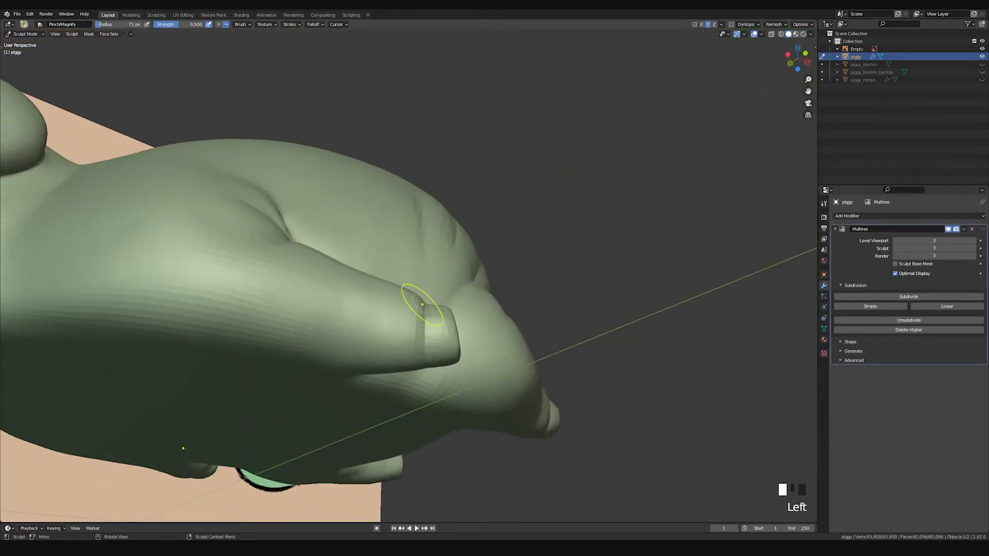
pyautogui.moveTo(431, 372)
pyautogui.mouseDown(button='middle')
pyautogui.moveTo(428, 239)
pyautogui.moveTo(331, 303)
pyautogui.moveTo(404, 236)
pyautogui.moveTo(371, 186)
pyautogui.moveTo(471, 302)
pyautogui.moveTo(434, 341)
pyautogui.moveTo(460, 335)
pyautogui.moveTo(446, 276)
pyautogui.mouseUp(button='middle')
# Step: Pinch the rim of the front hoof's flat end all the way around
pyautogui.press('x')
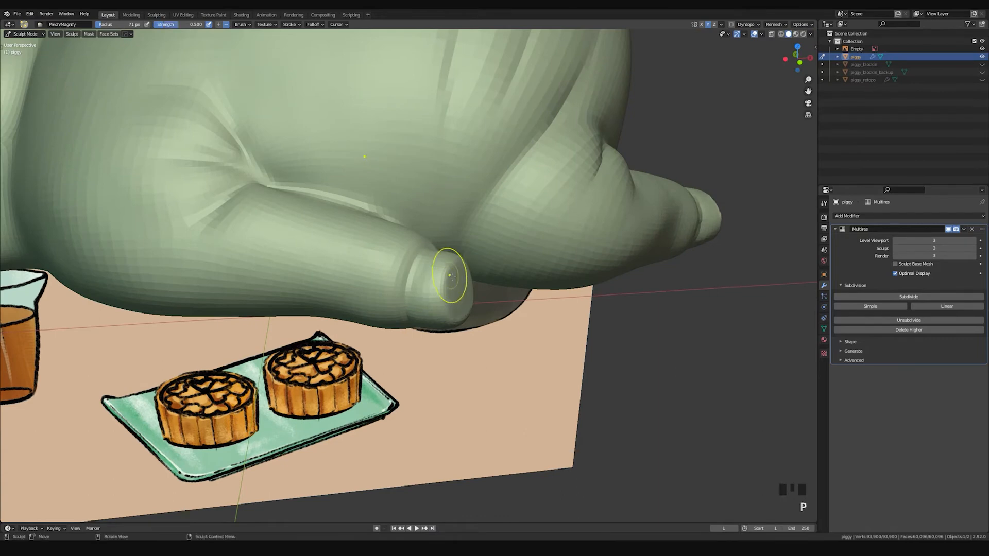
pyautogui.moveTo(456, 334); pyautogui.dragTo(451, 291, button='middle')
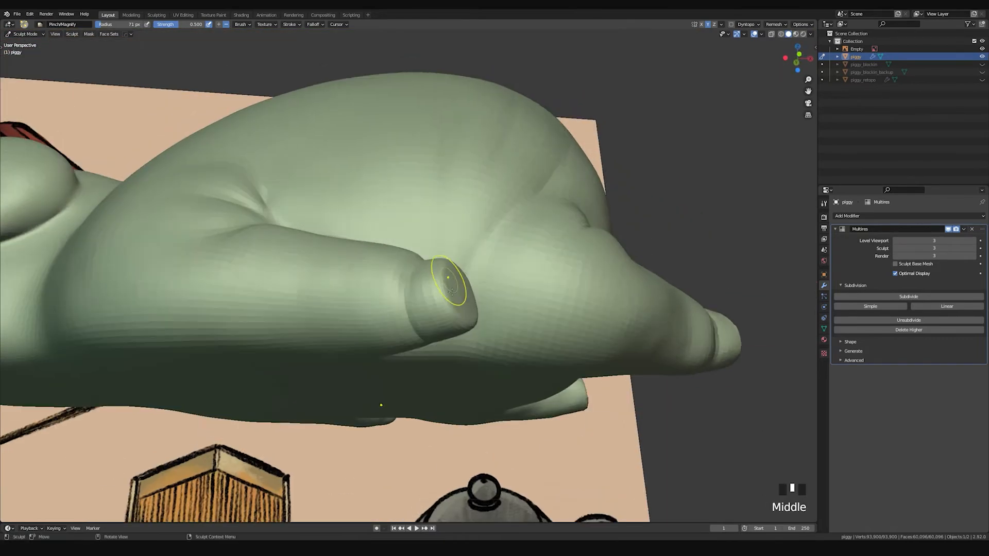
pyautogui.moveTo(465, 328); pyautogui.dragTo(438, 302, button='middle')
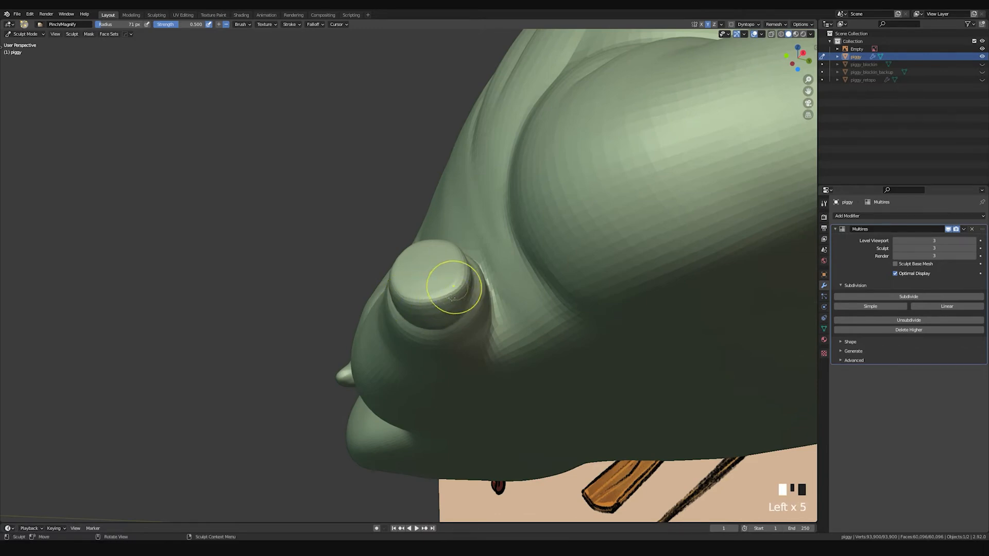
pyautogui.moveTo(451, 298); pyautogui.dragTo(436, 330, button='middle')
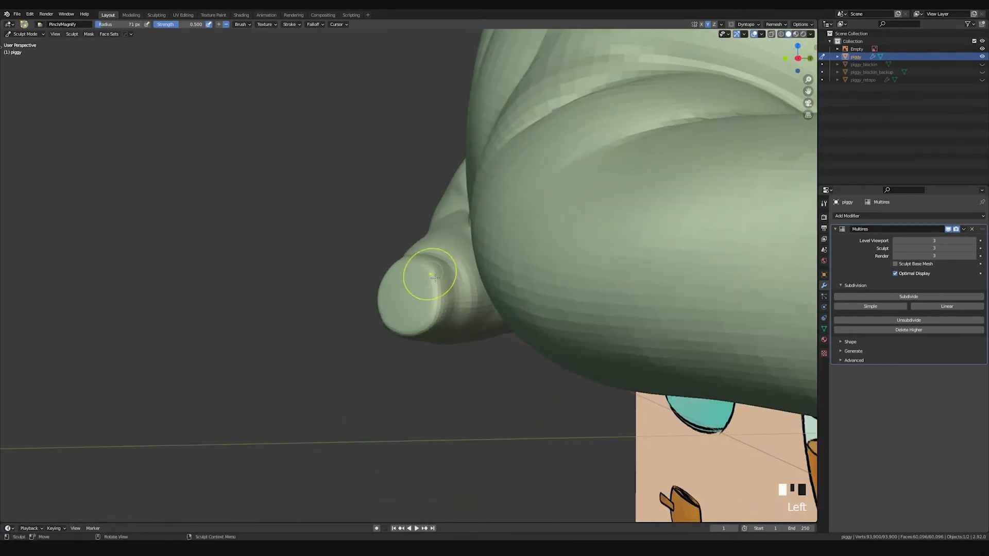
pyautogui.moveTo(432, 272)
pyautogui.mouseDown(button='middle')
pyautogui.moveTo(420, 292)
pyautogui.moveTo(437, 336)
pyautogui.moveTo(452, 312)
pyautogui.moveTo(432, 265)
pyautogui.mouseUp(button='middle')
# Step: Smooth the front hoof's sides and rim with small strokes at a 52 px radius
pyautogui.keyDown('shift'); pyautogui.click(438, 335); pyautogui.keyUp('shift')
pyautogui.keyDown('shift'); pyautogui.click(437, 335); pyautogui.keyUp('shift')
pyautogui.keyDown('shift'); pyautogui.click(452, 312); pyautogui.keyUp('shift')
pyautogui.keyDown('shift'); pyautogui.click(434, 274); pyautogui.keyUp('shift')
pyautogui.keyDown('shift'); pyautogui.click(434, 275); pyautogui.keyUp('shift')
pyautogui.keyDown('shift'); pyautogui.click(430, 297); pyautogui.keyUp('shift')
pyautogui.moveTo(437, 333); pyautogui.dragTo(441, 243, button='middle')
pyautogui.keyDown('shift'); pyautogui.click(430, 286); pyautogui.keyUp('shift')
pyautogui.keyDown('shift'); pyautogui.click(430, 286); pyautogui.keyUp('shift')
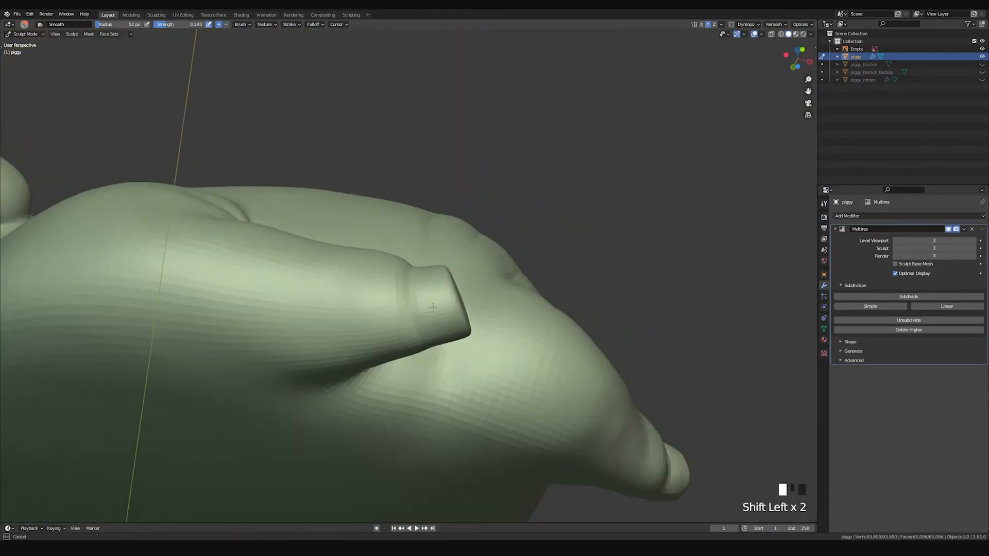
pyautogui.moveTo(451, 344)
pyautogui.mouseDown(button='middle')
pyautogui.moveTo(441, 287)
pyautogui.moveTo(400, 316)
pyautogui.moveTo(415, 320)
pyautogui.mouseUp(button='middle')
pyautogui.keyDown('shift'); pyautogui.click(443, 292); pyautogui.keyUp('shift')
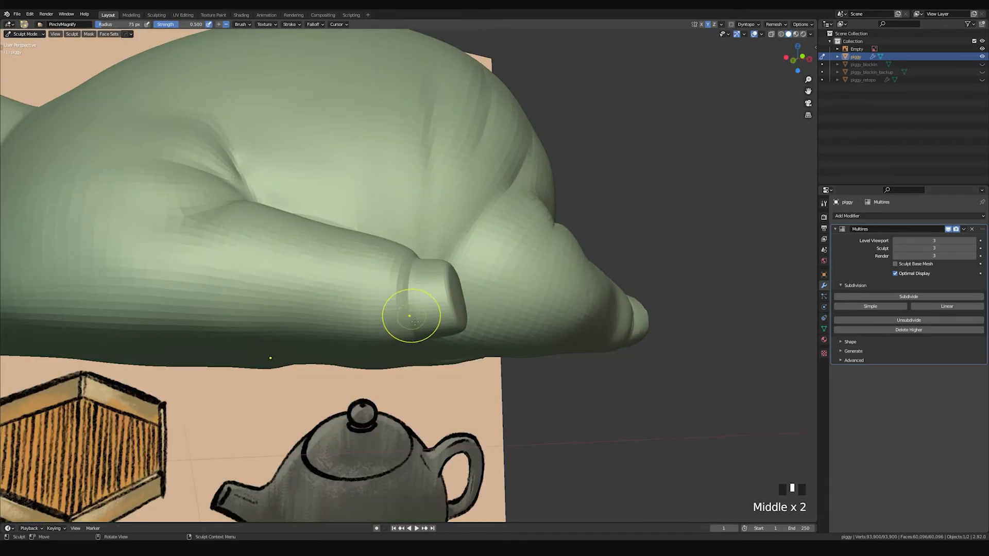
# Step: Pinch the crease between the front leg and its hoof from all sides at a 75 px radius
pyautogui.moveTo(435, 252); pyautogui.dragTo(414, 276, button='middle')
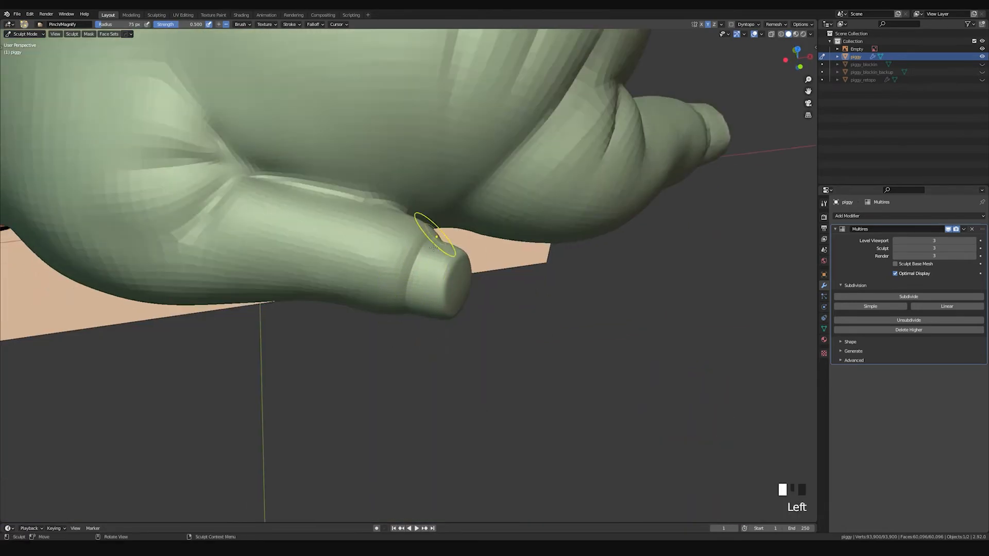
pyautogui.moveTo(475, 254); pyautogui.dragTo(443, 291, button='middle')
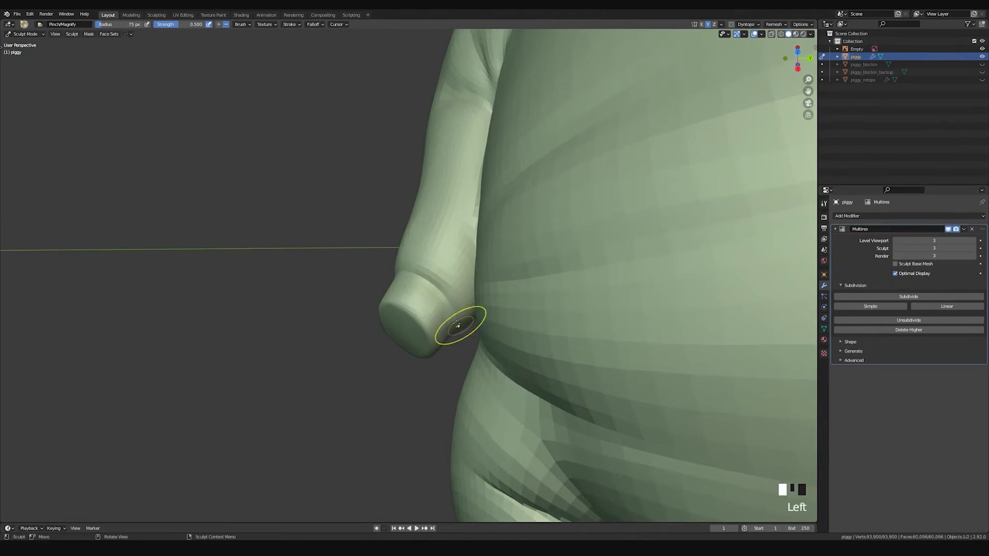
pyautogui.moveTo(441, 342); pyautogui.dragTo(441, 209, button='middle')
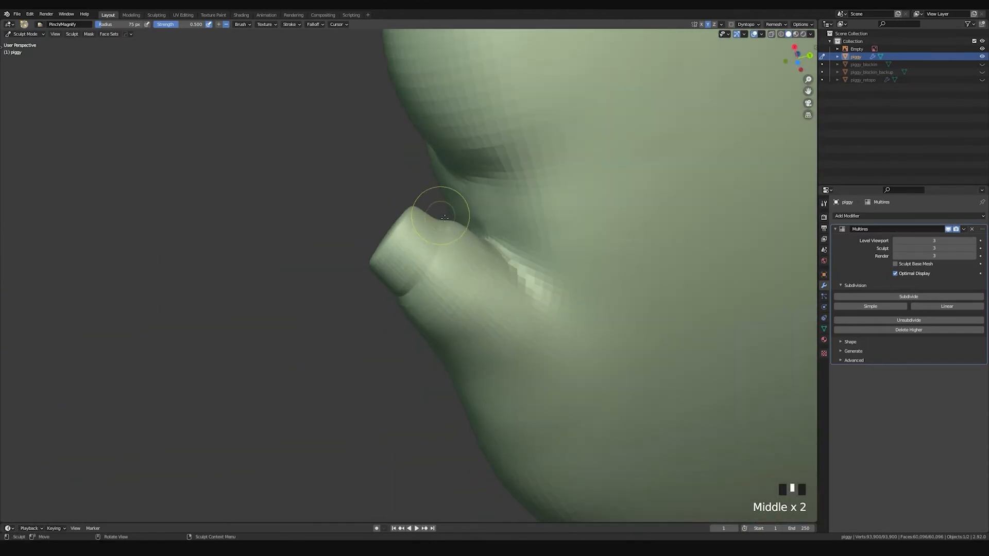
pyautogui.click(449, 233)
pyautogui.moveTo(397, 292)
pyautogui.mouseDown(button='middle')
pyautogui.moveTo(412, 309)
pyautogui.moveTo(401, 269)
pyautogui.mouseUp(button='middle')
pyautogui.click(414, 343)
pyautogui.moveTo(414, 343); pyautogui.dragTo(411, 268, button='middle')
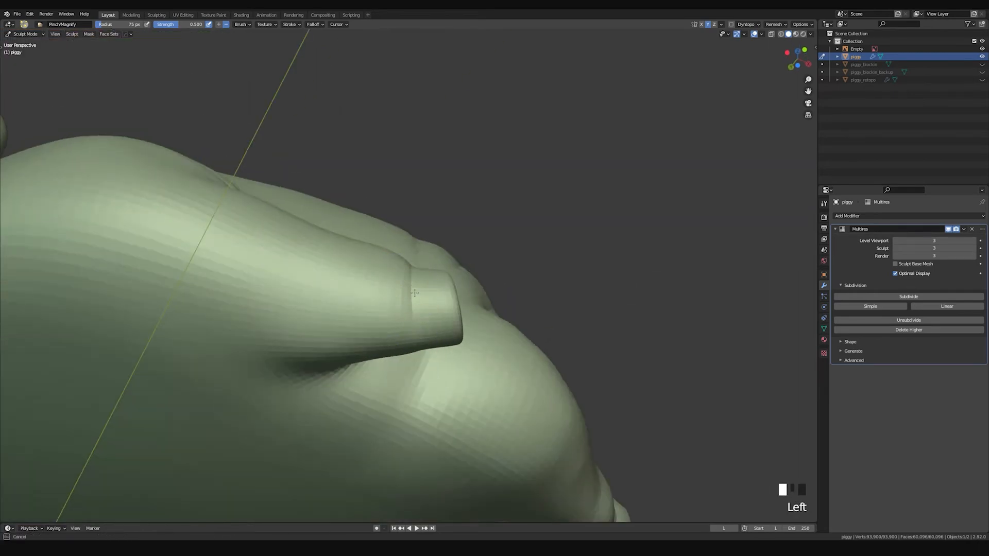
pyautogui.moveTo(419, 334); pyautogui.dragTo(393, 280, button='middle')
# Step: Build up the skin rim just above the front hoof's crease with the Draw brush at a 58 px radius
pyautogui.press('space')
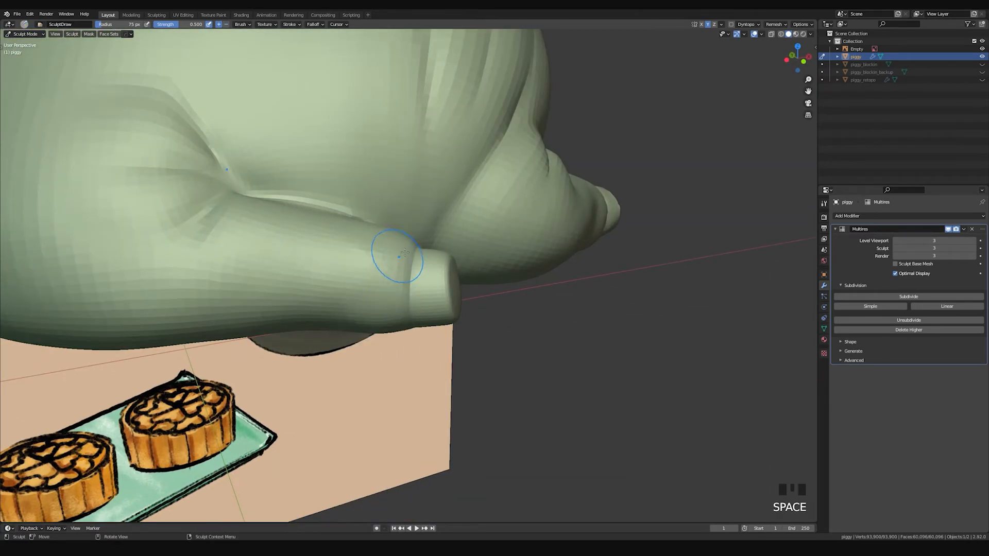
pyautogui.moveTo(406, 336)
pyautogui.mouseDown(button='middle')
pyautogui.moveTo(389, 265)
pyautogui.moveTo(405, 250)
pyautogui.mouseUp(button='middle')
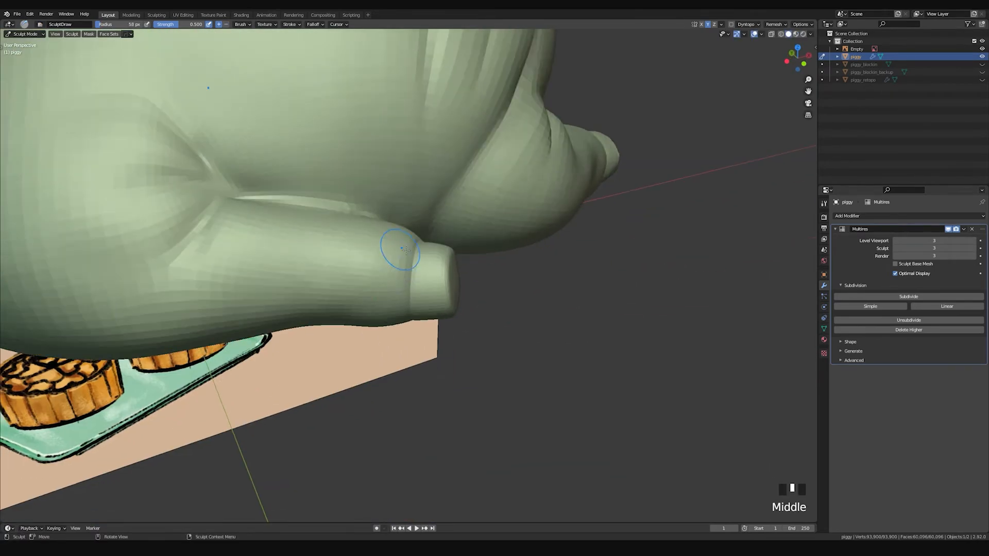
pyautogui.moveTo(405, 305); pyautogui.dragTo(404, 282, button='middle')
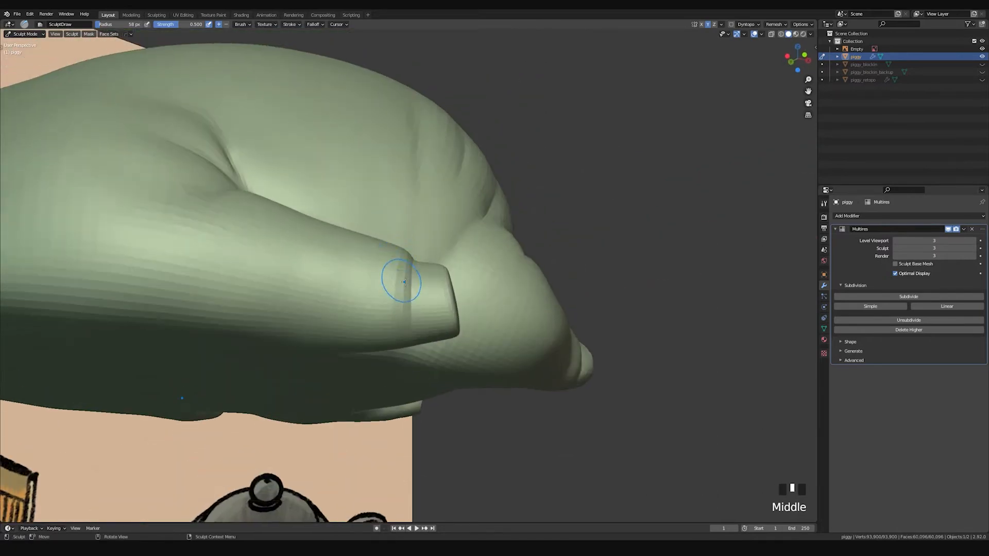
pyautogui.moveTo(404, 352); pyautogui.dragTo(405, 268, button='middle')
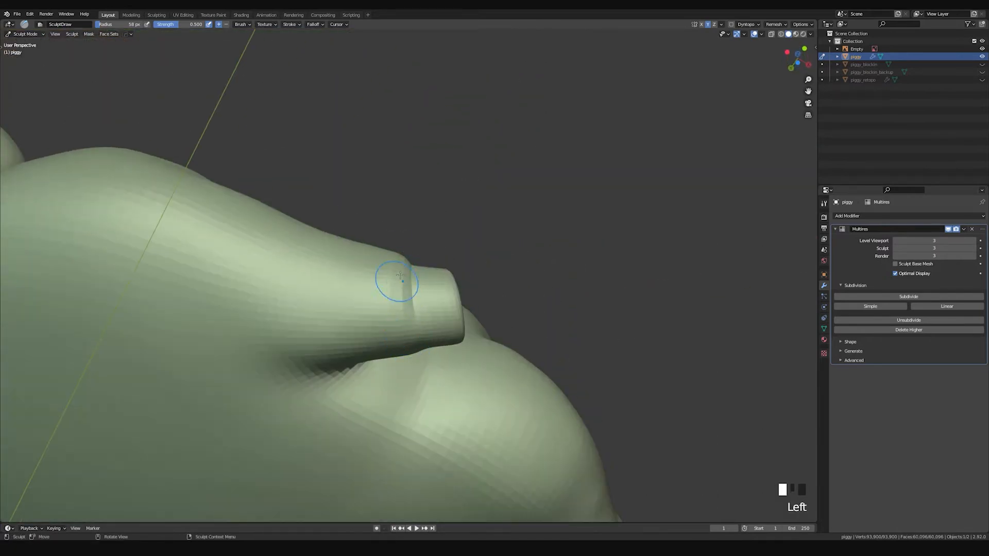
pyautogui.moveTo(389, 329)
pyautogui.mouseDown(button='middle')
pyautogui.moveTo(392, 350)
pyautogui.moveTo(441, 265)
pyautogui.moveTo(441, 236)
pyautogui.moveTo(457, 276)
pyautogui.moveTo(436, 258)
pyautogui.mouseUp(button='middle')
pyautogui.click(436, 242)
pyautogui.hotkey('ctrl', 'z')
pyautogui.keyDown('ctrl'); pyautogui.moveTo(437, 260); pyautogui.dragTo(439, 304); pyautogui.keyUp('ctrl')
pyautogui.click(455, 267)
pyautogui.moveTo(455, 268); pyautogui.dragTo(487, 292, button='middle')
# Step: Smooth the front leg's surface around the rim above the hoof
pyautogui.moveTo(431, 230)
pyautogui.keyDown('shift'); pyautogui.mouseDown(button='middle')
pyautogui.moveTo(457, 221)
pyautogui.moveTo(438, 293)
pyautogui.moveTo(426, 276)
pyautogui.mouseUp(button='middle'); pyautogui.keyUp('shift')
pyautogui.moveTo(425, 276); pyautogui.dragTo(434, 273)
pyautogui.hotkey('ctrl', 'z')
pyautogui.moveTo(429, 316); pyautogui.dragTo(428, 330, button='middle')
pyautogui.keyDown('shift'); pyautogui.moveTo(427, 329); pyautogui.dragTo(431, 335); pyautogui.keyUp('shift')
pyautogui.moveTo(431, 335); pyautogui.dragTo(425, 353, button='middle')
pyautogui.keyDown('shift'); pyautogui.moveTo(425, 353); pyautogui.dragTo(418, 288); pyautogui.keyUp('shift')
pyautogui.keyDown('shift'); pyautogui.moveTo(414, 230); pyautogui.dragTo(413, 220); pyautogui.keyUp('shift')
pyautogui.moveTo(413, 220); pyautogui.dragTo(478, 300, button='middle')
# Step: Carve the crease between the front leg and the belly with Draw Sharp at a 43 px radius
pyautogui.moveTo(491, 265)
pyautogui.keyDown('shift'); pyautogui.mouseDown(button='middle')
pyautogui.moveTo(545, 278)
pyautogui.moveTo(364, 250)
pyautogui.moveTo(415, 247)
pyautogui.moveTo(410, 239)
pyautogui.mouseUp(button='middle'); pyautogui.keyUp('shift')
pyautogui.press('space')
pyautogui.press('f')
pyautogui.moveTo(409, 231)
pyautogui.mouseDown()
pyautogui.moveTo(408, 241)
pyautogui.moveTo(420, 232)
pyautogui.moveTo(466, 237)
pyautogui.mouseUp()
pyautogui.moveTo(507, 240); pyautogui.dragTo(419, 242, button='middle')
pyautogui.click(420, 242)
pyautogui.moveTo(478, 295); pyautogui.dragTo(419, 239)
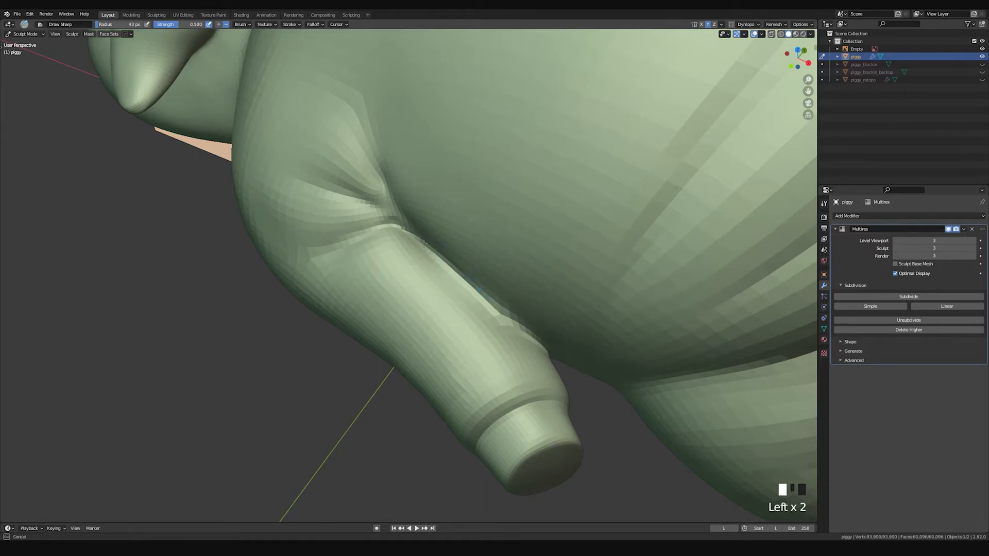
# Step: Reshape the front leg's inner edge along the belly with Grab at an 81 px radius
pyautogui.moveTo(455, 268)
pyautogui.mouseDown(button='middle')
pyautogui.moveTo(431, 250)
pyautogui.moveTo(452, 264)
pyautogui.moveTo(534, 280)
pyautogui.moveTo(459, 273)
pyautogui.mouseUp(button='middle')
pyautogui.press('g')
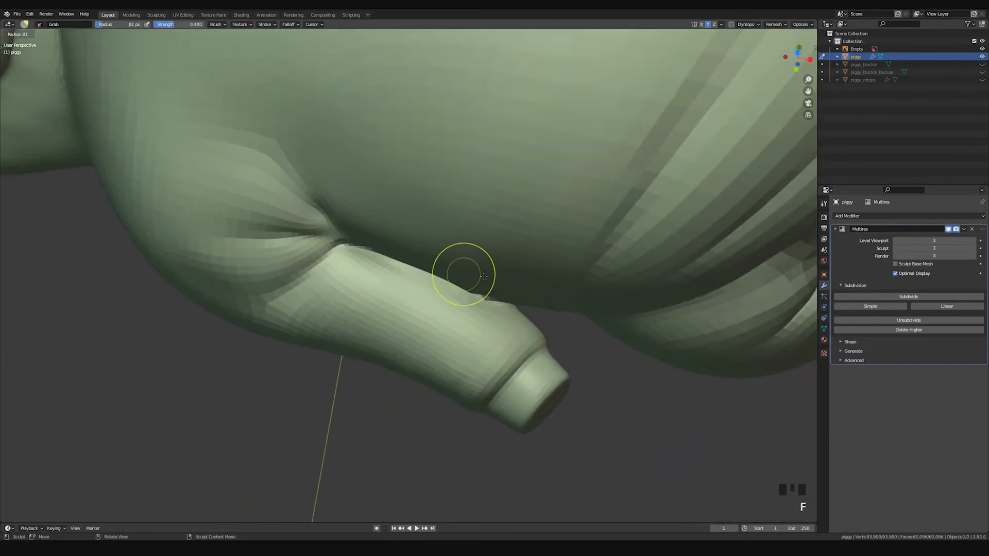
pyautogui.moveTo(471, 293); pyautogui.dragTo(477, 293)
# Step: Sharpen the crease where the top of the front leg meets the belly with a resized Draw Sharp brush
pyautogui.moveTo(446, 298)
pyautogui.mouseDown(button='middle')
pyautogui.moveTo(383, 262)
pyautogui.moveTo(397, 256)
pyautogui.moveTo(410, 272)
pyautogui.mouseUp(button='middle')
pyautogui.press('space')
pyautogui.press('1')
pyautogui.press('f')
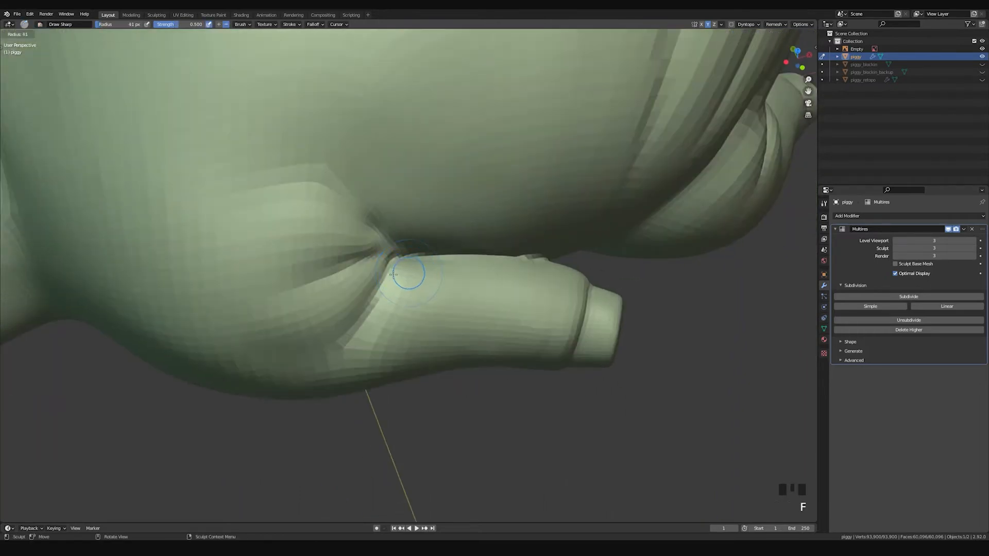
pyautogui.click(393, 273)
pyautogui.moveTo(392, 273); pyautogui.dragTo(382, 286)
pyautogui.hotkey('ctrl', 'z')
pyautogui.moveTo(382, 286)
pyautogui.mouseDown(button='middle')
pyautogui.moveTo(357, 254)
pyautogui.moveTo(433, 303)
pyautogui.moveTo(419, 293)
pyautogui.moveTo(441, 283)
pyautogui.moveTo(421, 256)
pyautogui.mouseUp(button='middle')
pyautogui.press('f')
pyautogui.click(424, 287)
pyautogui.moveTo(421, 255); pyautogui.dragTo(415, 256)
pyautogui.moveTo(415, 257); pyautogui.dragTo(360, 220, button='middle')
pyautogui.moveTo(360, 221); pyautogui.dragTo(309, 217)
pyautogui.hotkey('ctrl', 'z')
pyautogui.moveTo(309, 216); pyautogui.dragTo(347, 186, button='middle')
pyautogui.moveTo(346, 186)
pyautogui.mouseDown()
pyautogui.moveTo(361, 182)
pyautogui.moveTo(360, 194)
pyautogui.mouseUp()
pyautogui.hotkey('ctrl', 'z')
# Step: Cut short creases into the front leg's armpit with Draw Sharp at a 42 px radius
pyautogui.press('f')
pyautogui.click(384, 204)
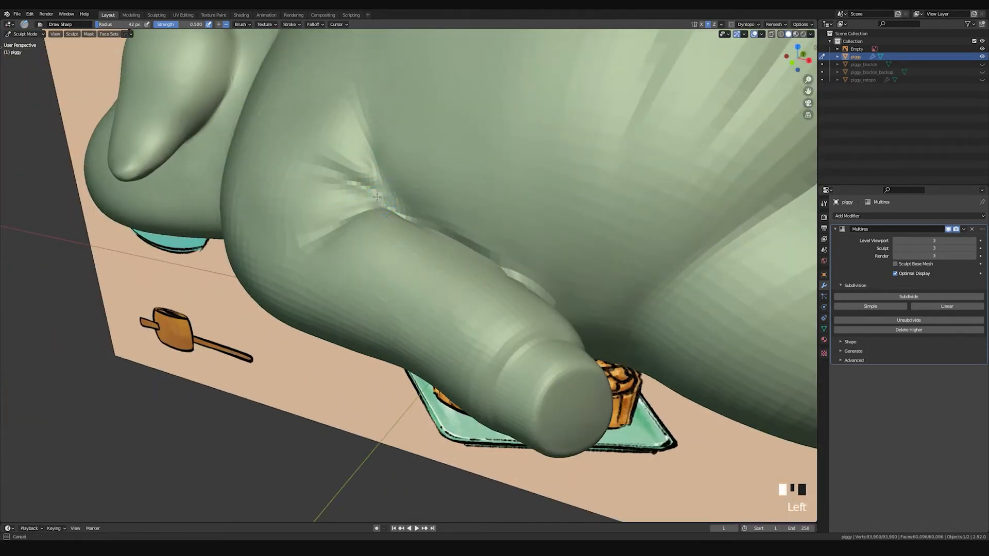
pyautogui.moveTo(399, 202)
pyautogui.mouseDown(button='middle')
pyautogui.moveTo(393, 188)
pyautogui.moveTo(399, 199)
pyautogui.mouseUp(button='middle')
pyautogui.moveTo(399, 199); pyautogui.dragTo(389, 188)
pyautogui.moveTo(396, 197); pyautogui.dragTo(385, 182)
pyautogui.moveTo(393, 193); pyautogui.dragTo(386, 184)
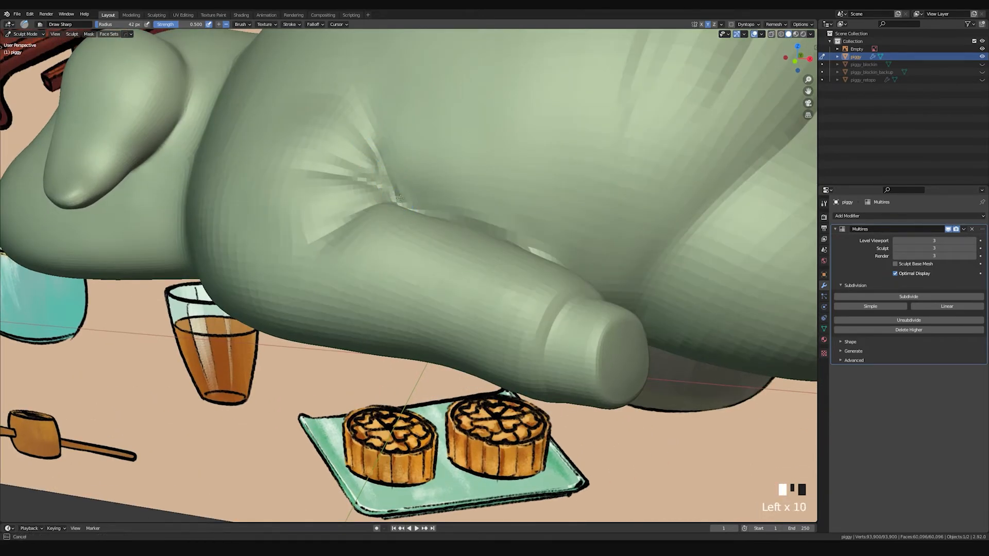
pyautogui.moveTo(379, 165)
pyautogui.mouseDown(button='middle')
pyautogui.moveTo(407, 206)
pyautogui.moveTo(459, 239)
pyautogui.moveTo(485, 174)
pyautogui.moveTo(384, 161)
pyautogui.moveTo(441, 183)
pyautogui.moveTo(442, 236)
pyautogui.moveTo(415, 268)
pyautogui.mouseUp(button='middle')
pyautogui.press('f')
pyautogui.click(353, 318)
pyautogui.hotkey('ctrl', 'z')
pyautogui.click(399, 265)
pyautogui.hotkey('ctrl', 'z')
pyautogui.press('space')
pyautogui.moveTo(403, 260); pyautogui.dragTo(378, 301)
pyautogui.moveTo(396, 258); pyautogui.dragTo(387, 291)
pyautogui.hotkey('ctrl', 'z')
pyautogui.hotkey('ctrl', 'z')
pyautogui.hotkey('ctrl', 'z')
# Step: Touch up the armpit fold with a dab and smooth the surface beside it
pyautogui.click(384, 286)
pyautogui.moveTo(383, 286)
pyautogui.mouseDown(button='middle')
pyautogui.moveTo(474, 255)
pyautogui.moveTo(478, 268)
pyautogui.moveTo(436, 302)
pyautogui.mouseUp(button='middle')
pyautogui.keyDown('shift'); pyautogui.click(436, 269); pyautogui.keyUp('shift')
pyautogui.keyDown('shift'); pyautogui.click(407, 265); pyautogui.keyUp('shift')
# Step: Fill out the body around the front leg's base with Clay Strips at radii of 158 and 204 px
pyautogui.press('space')
pyautogui.press('f')
pyautogui.click(475, 285)
pyautogui.press('space')
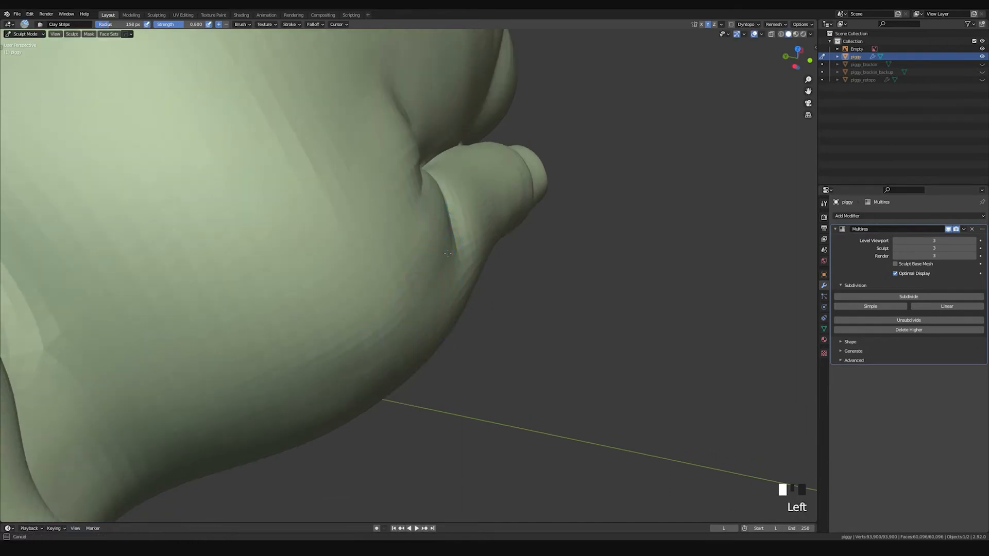
pyautogui.press('f')
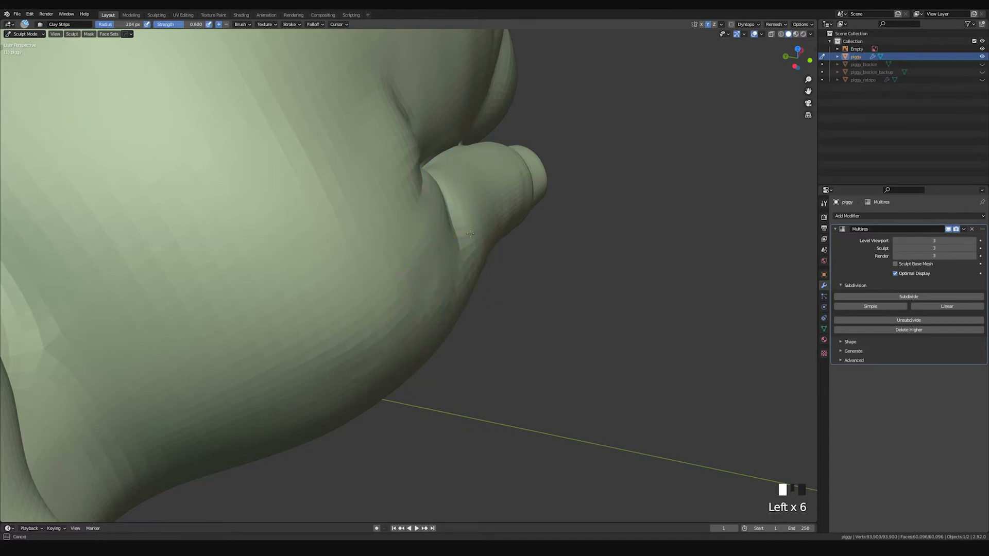
# Step: Smooth the built-up clay around the base of the front leg
pyautogui.moveTo(470, 234); pyautogui.dragTo(437, 288, button='middle')
pyautogui.moveTo(437, 289)
pyautogui.mouseDown(button='middle')
pyautogui.moveTo(412, 221)
pyautogui.moveTo(419, 216)
pyautogui.moveTo(433, 228)
pyautogui.moveTo(429, 242)
pyautogui.moveTo(389, 255)
pyautogui.mouseUp(button='middle')
pyautogui.moveTo(388, 255)
pyautogui.keyDown('shift'); pyautogui.mouseDown()
pyautogui.moveTo(421, 283)
pyautogui.moveTo(437, 263)
pyautogui.mouseUp(); pyautogui.keyUp('shift')
pyautogui.keyDown('shift'); pyautogui.moveTo(438, 263); pyautogui.dragTo(466, 257); pyautogui.keyUp('shift')
pyautogui.moveTo(466, 257)
pyautogui.mouseDown(button='middle')
pyautogui.moveTo(395, 289)
pyautogui.moveTo(452, 287)
pyautogui.moveTo(453, 232)
pyautogui.mouseUp(button='middle')
# Step: Deepen the upper armpit crease with Draw Sharp at a 78 px radius
pyautogui.press('f')
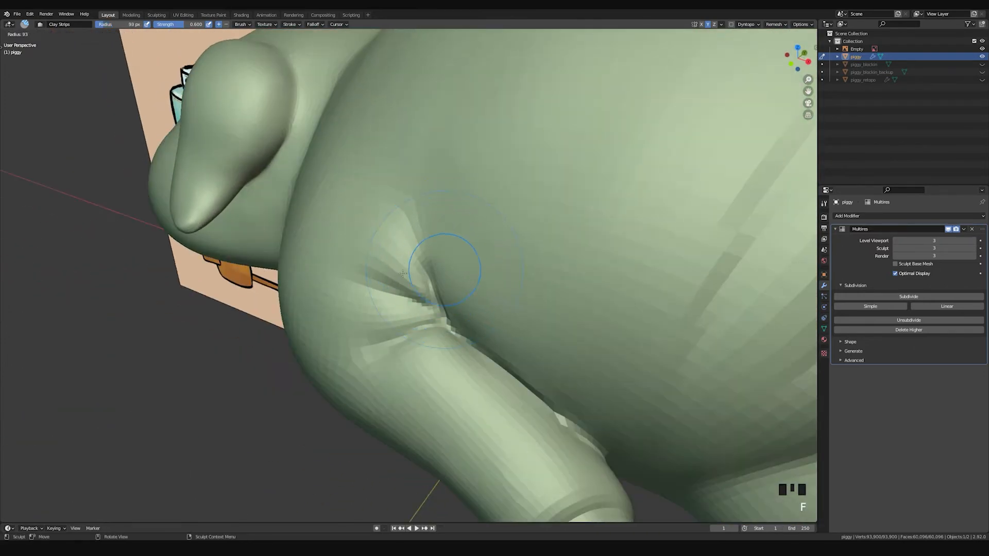
pyautogui.click(415, 272)
pyautogui.moveTo(435, 269)
pyautogui.mouseDown(button='middle')
pyautogui.moveTo(420, 234)
pyautogui.moveTo(402, 245)
pyautogui.moveTo(421, 232)
pyautogui.mouseUp(button='middle')
pyautogui.press('d')
pyautogui.moveTo(421, 232); pyautogui.dragTo(424, 225)
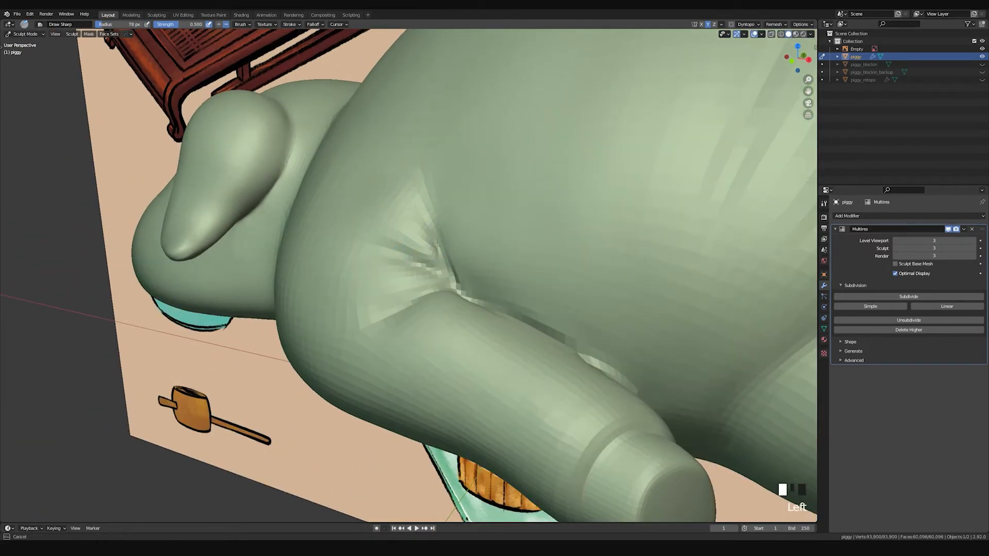
# Step: Fill the rough spot inside the armpit fold with a smaller Draw brush
pyautogui.press('space')
pyautogui.press('x')
pyautogui.press('f')
pyautogui.click(437, 244)
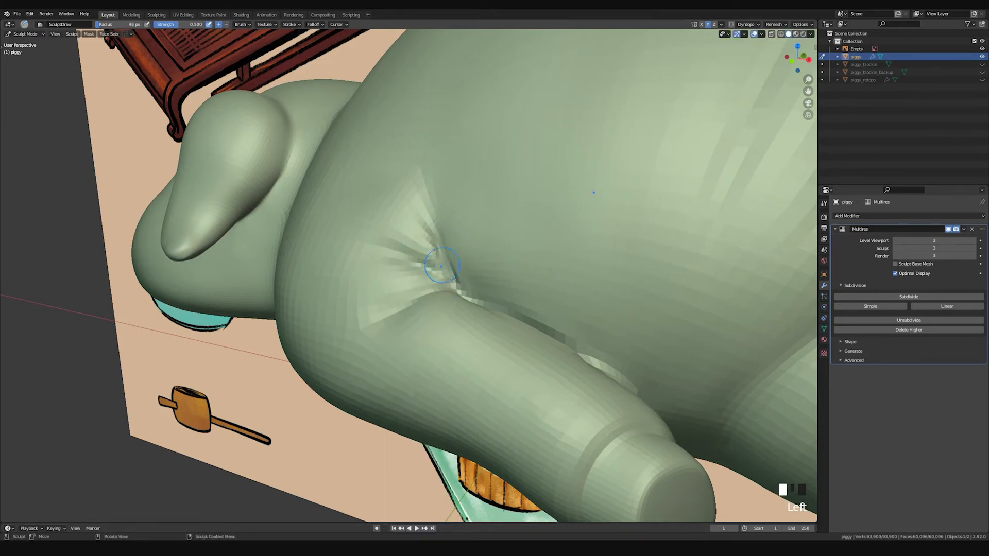
# Step: Adjust the fold at the front leg's base with Grab at a 122 px radius
pyautogui.moveTo(449, 277)
pyautogui.mouseDown(button='middle')
pyautogui.moveTo(515, 195)
pyautogui.moveTo(520, 165)
pyautogui.moveTo(463, 206)
pyautogui.moveTo(480, 209)
pyautogui.moveTo(493, 320)
pyautogui.moveTo(497, 294)
pyautogui.moveTo(511, 289)
pyautogui.moveTo(481, 278)
pyautogui.moveTo(471, 291)
pyautogui.mouseUp(button='middle')
pyautogui.press('g')
pyautogui.press('f')
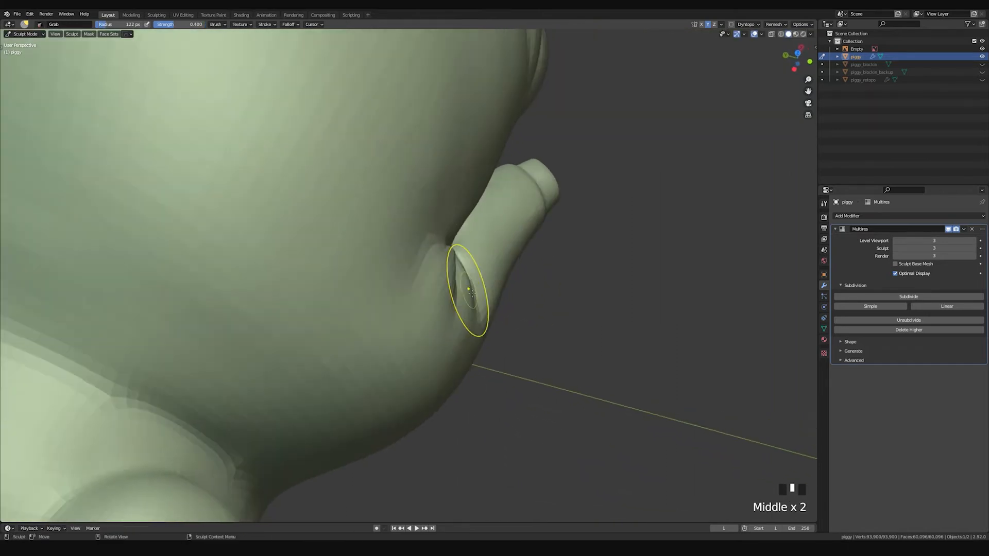
pyautogui.moveTo(453, 299); pyautogui.dragTo(453, 300)
# Step: Smooth the front leg's fold with a resized brush
pyautogui.moveTo(451, 331)
pyautogui.mouseDown(button='middle')
pyautogui.moveTo(483, 305)
pyautogui.moveTo(390, 249)
pyautogui.moveTo(293, 242)
pyautogui.moveTo(453, 247)
pyautogui.moveTo(481, 260)
pyautogui.mouseUp(button='middle')
pyautogui.press('f')
pyautogui.click(468, 261)
pyautogui.keyDown('shift'); pyautogui.moveTo(439, 263); pyautogui.dragTo(438, 264); pyautogui.keyUp('shift')
pyautogui.keyDown('shift'); pyautogui.moveTo(438, 264); pyautogui.dragTo(437, 263); pyautogui.keyUp('shift')
# Step: Pull the skin beside the front leg's fold into shape with Grab at a 104 px radius
pyautogui.moveTo(437, 262)
pyautogui.mouseDown(button='middle')
pyautogui.moveTo(457, 331)
pyautogui.moveTo(448, 309)
pyautogui.mouseUp(button='middle')
pyautogui.press('f')
pyautogui.click(446, 309)
pyautogui.moveTo(445, 310)
pyautogui.mouseDown()
pyautogui.moveTo(446, 328)
pyautogui.moveTo(434, 327)
pyautogui.mouseUp()
pyautogui.moveTo(435, 326)
pyautogui.mouseDown(button='middle')
pyautogui.moveTo(430, 225)
pyautogui.moveTo(503, 287)
pyautogui.moveTo(470, 320)
pyautogui.mouseUp(button='middle')
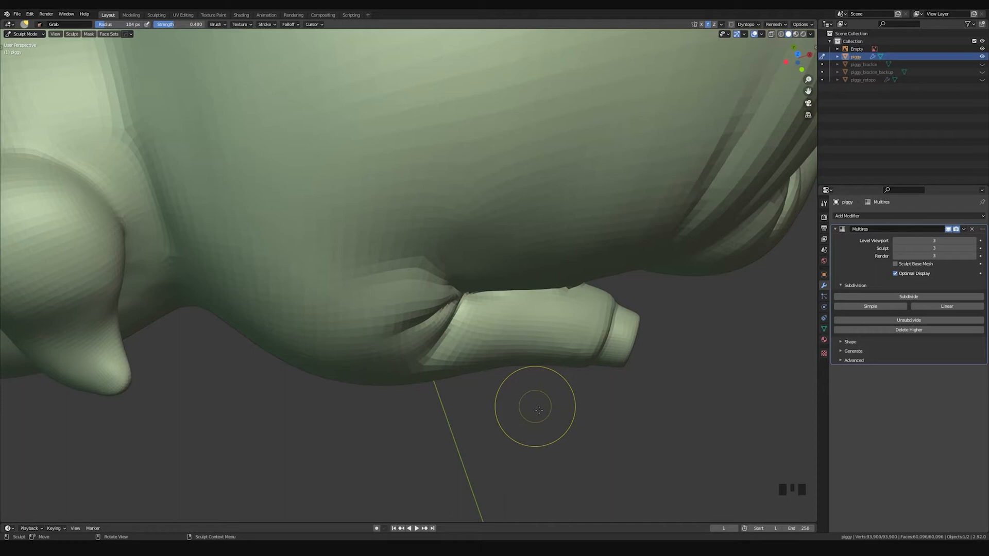
# Step: Recut the armpit creases with Draw Sharp at a 47 px radius
pyautogui.moveTo(479, 326)
pyautogui.mouseDown(button='middle')
pyautogui.moveTo(470, 282)
pyautogui.moveTo(443, 283)
pyautogui.moveTo(434, 268)
pyautogui.mouseUp(button='middle')
pyautogui.press('d')
pyautogui.press('f')
pyautogui.click(423, 312)
pyautogui.click(423, 312)
pyautogui.moveTo(424, 312)
pyautogui.mouseDown(button='middle')
pyautogui.moveTo(485, 344)
pyautogui.moveTo(482, 267)
pyautogui.moveTo(458, 281)
pyautogui.moveTo(498, 271)
pyautogui.moveTo(437, 263)
pyautogui.moveTo(402, 227)
pyautogui.moveTo(366, 287)
pyautogui.moveTo(376, 298)
pyautogui.moveTo(412, 289)
pyautogui.moveTo(419, 261)
pyautogui.moveTo(362, 273)
pyautogui.mouseUp(button='middle')
pyautogui.click(391, 305)
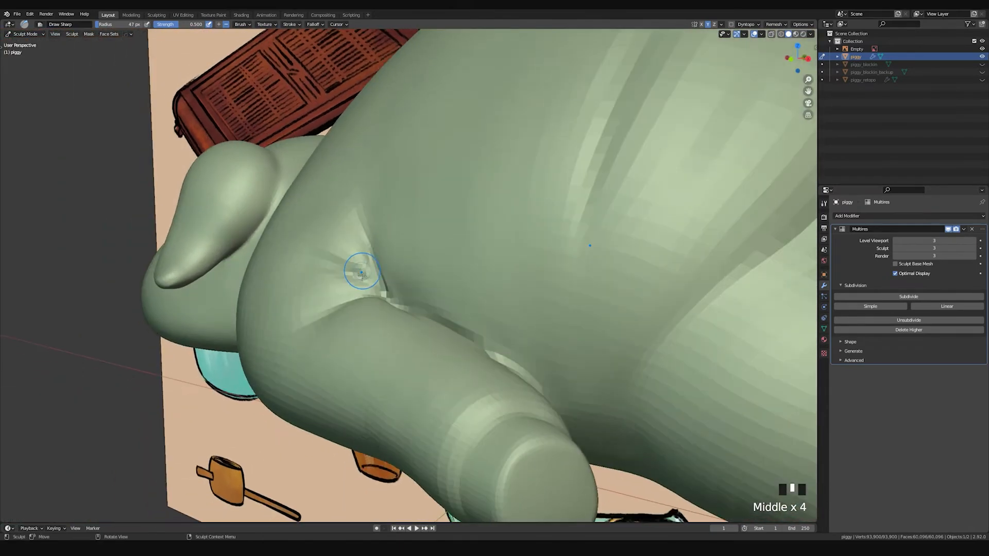
# Step: Build up the skin between the armpit creases with the Draw brush at a 47 px radius
pyautogui.press('space')
pyautogui.click(355, 265)
pyautogui.hotkey('ctrl', 'z')
pyautogui.click(378, 282)
pyautogui.moveTo(377, 282)
pyautogui.mouseDown(button='middle')
pyautogui.moveTo(432, 220)
pyautogui.moveTo(458, 231)
pyautogui.moveTo(487, 225)
pyautogui.moveTo(471, 260)
pyautogui.moveTo(408, 276)
pyautogui.mouseUp(button='middle')
pyautogui.moveTo(408, 276)
pyautogui.mouseDown()
pyautogui.moveTo(422, 297)
pyautogui.moveTo(406, 293)
pyautogui.mouseUp()
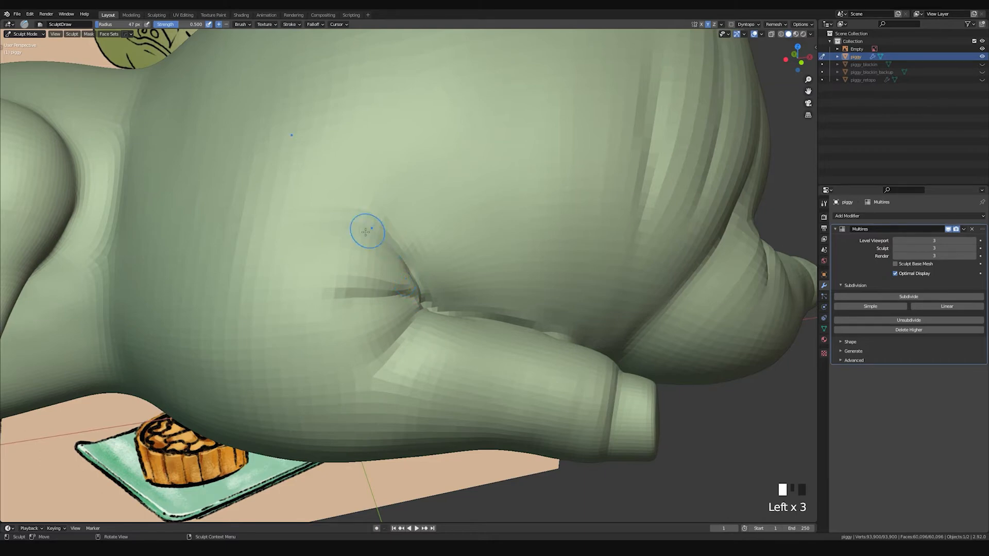
pyautogui.moveTo(452, 298); pyautogui.dragTo(429, 309, button='middle')
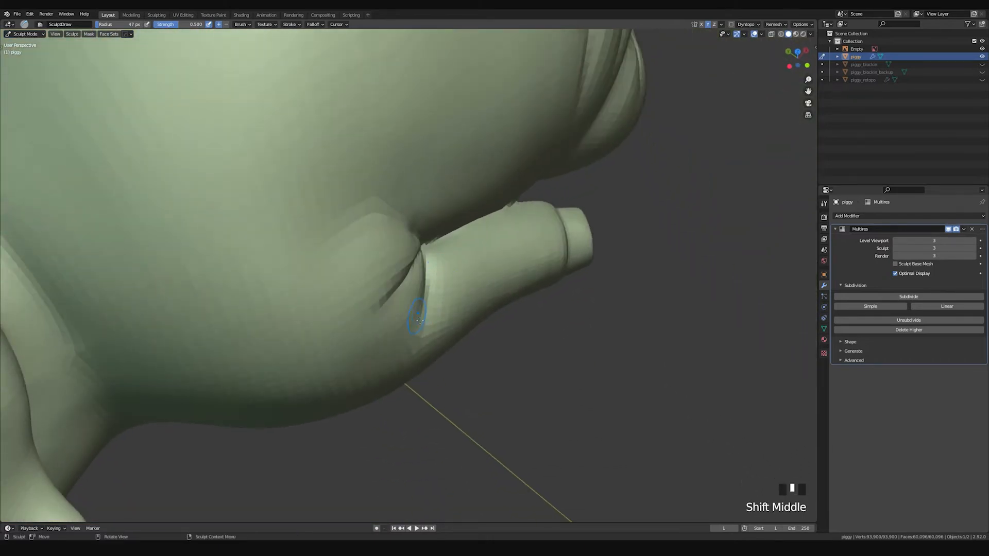
pyautogui.moveTo(419, 319); pyautogui.dragTo(424, 278)
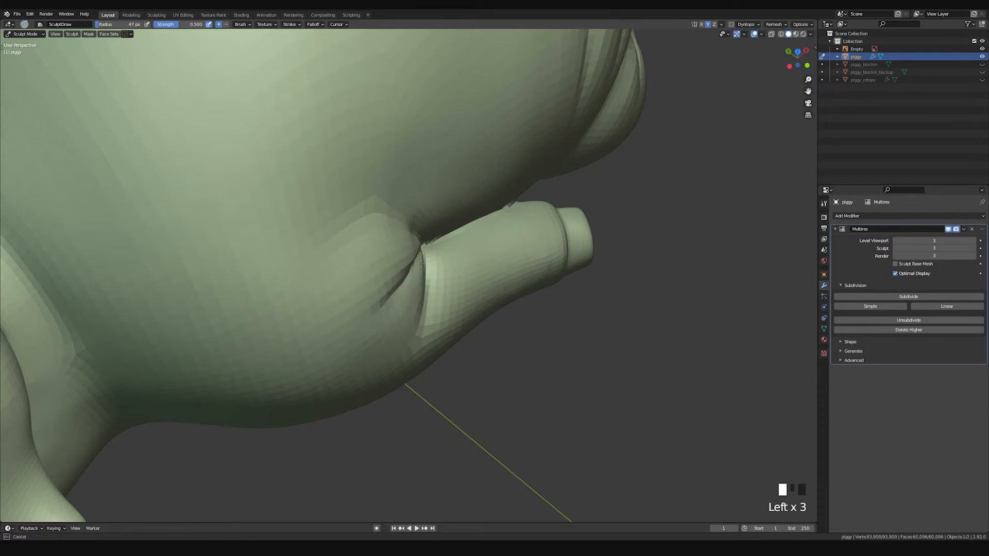
# Step: Smooth the skin in front of the armpit crease at a 103 px radius
pyautogui.moveTo(429, 280)
pyautogui.mouseDown(button='middle')
pyautogui.moveTo(489, 242)
pyautogui.moveTo(412, 251)
pyautogui.mouseUp(button='middle')
pyautogui.press('f')
pyautogui.click(413, 292)
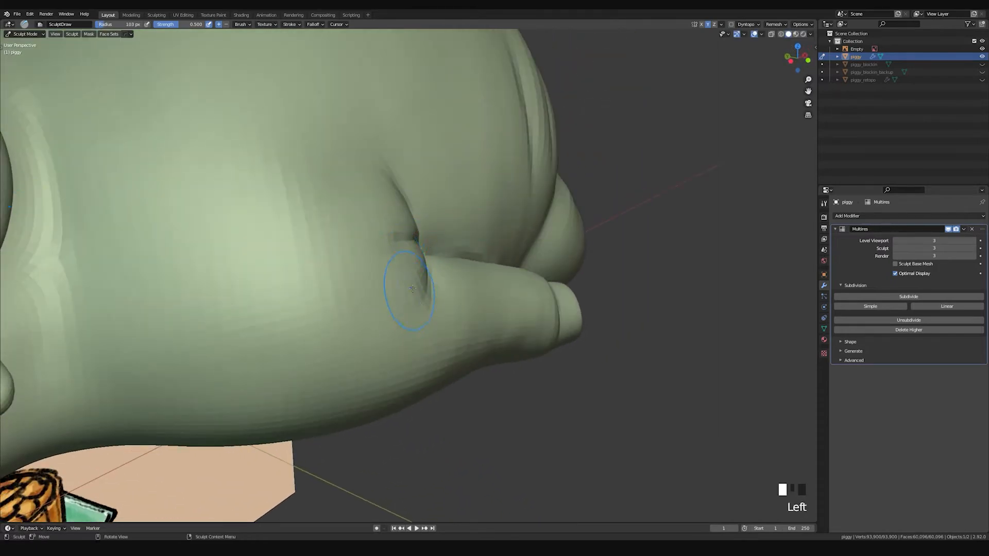
pyautogui.keyDown('shift'); pyautogui.moveTo(427, 311); pyautogui.dragTo(419, 294); pyautogui.keyUp('shift')
# Step: Shift the skin fold above the front leg with the Grab brush
pyautogui.moveTo(419, 293)
pyautogui.mouseDown(button='middle')
pyautogui.moveTo(464, 268)
pyautogui.moveTo(511, 309)
pyautogui.moveTo(514, 294)
pyautogui.moveTo(448, 276)
pyautogui.moveTo(502, 222)
pyautogui.moveTo(502, 247)
pyautogui.moveTo(501, 181)
pyautogui.moveTo(413, 238)
pyautogui.mouseUp(button='middle')
pyautogui.press('g')
pyautogui.moveTo(412, 238); pyautogui.dragTo(393, 228)
pyautogui.moveTo(394, 229); pyautogui.dragTo(421, 248, button='middle')
pyautogui.moveTo(426, 250); pyautogui.dragTo(428, 251)
# Step: Refine the inner corner of the armpit fold with Grab at a 64 px radius
pyautogui.moveTo(428, 251); pyautogui.dragTo(442, 282, button='middle')
pyautogui.press('f')
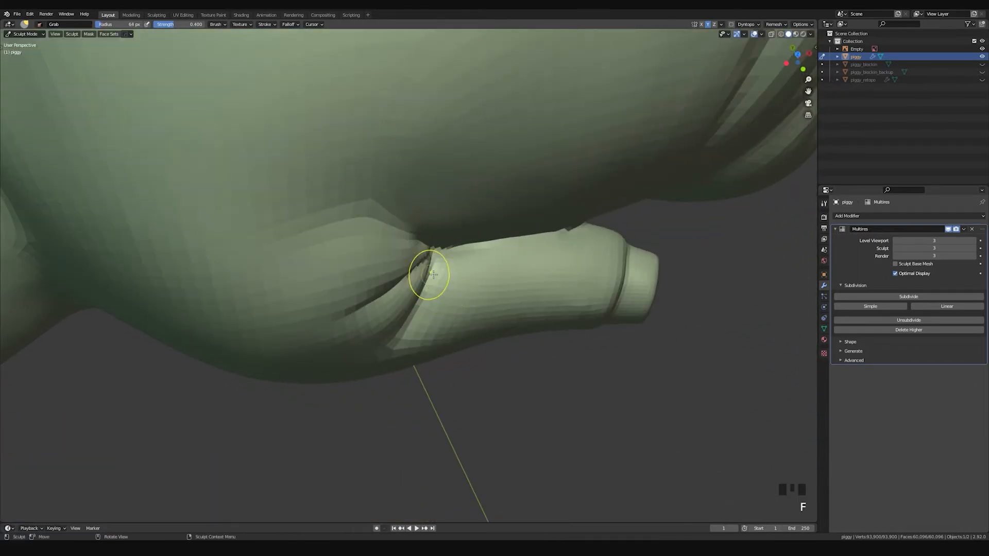
pyautogui.moveTo(460, 266); pyautogui.dragTo(426, 276, button='middle')
pyautogui.moveTo(426, 276); pyautogui.dragTo(434, 279)
# Step: Add volume inside the armpit fold with the Draw brush at a 64 px radius
pyautogui.moveTo(430, 273)
pyautogui.keyDown('shift'); pyautogui.mouseDown(button='middle')
pyautogui.moveTo(470, 190)
pyautogui.moveTo(530, 246)
pyautogui.moveTo(459, 232)
pyautogui.moveTo(463, 243)
pyautogui.moveTo(436, 272)
pyautogui.mouseUp(button='middle'); pyautogui.keyUp('shift')
pyautogui.press('space')
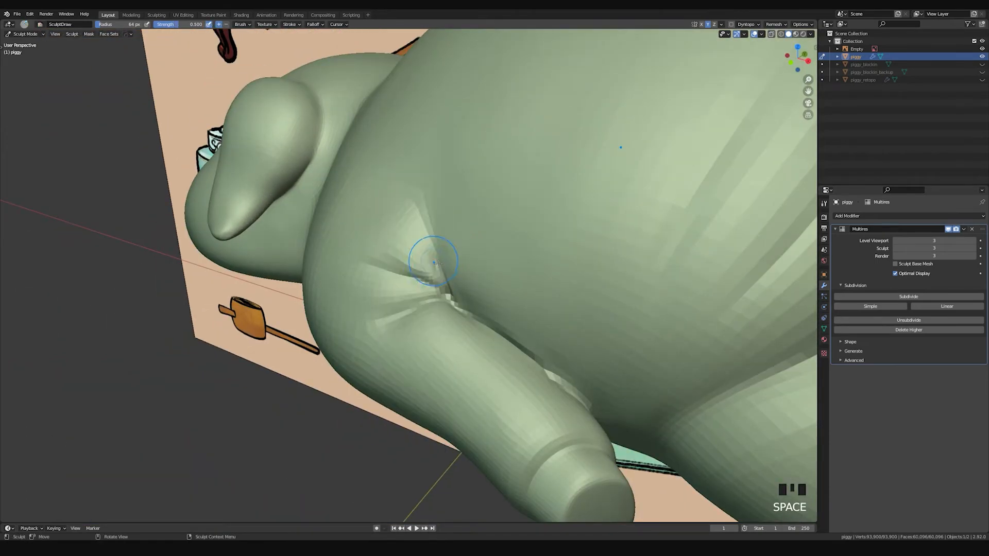
pyautogui.moveTo(426, 269)
pyautogui.mouseDown(button='middle')
pyautogui.moveTo(423, 235)
pyautogui.moveTo(494, 234)
pyautogui.moveTo(470, 227)
pyautogui.moveTo(426, 264)
pyautogui.mouseUp(button='middle')
pyautogui.moveTo(427, 264); pyautogui.dragTo(429, 268)
# Step: Smooth the armpit fold and the shoulder surface in front of it
pyautogui.moveTo(442, 265); pyautogui.dragTo(413, 283, button='middle')
pyautogui.keyDown('shift'); pyautogui.moveTo(425, 286); pyautogui.dragTo(449, 208); pyautogui.keyUp('shift')
pyautogui.keyDown('ctrl'); pyautogui.moveTo(449, 208); pyautogui.dragTo(432, 374, button='middle'); pyautogui.keyUp('ctrl')
pyautogui.moveTo(415, 303)
pyautogui.mouseDown(button='middle')
pyautogui.moveTo(503, 291)
pyautogui.moveTo(492, 281)
pyautogui.moveTo(483, 288)
pyautogui.mouseUp(button='middle')
pyautogui.moveTo(483, 289); pyautogui.dragTo(402, 243, button='middle')
pyautogui.keyDown('shift'); pyautogui.click(386, 286); pyautogui.keyUp('shift')
pyautogui.keyDown('shift'); pyautogui.click(384, 287); pyautogui.keyUp('shift')
# Step: Build up the shoulder above the front leg with Clay Strips at a 102 px radius
pyautogui.moveTo(383, 287)
pyautogui.keyDown('shift'); pyautogui.mouseDown(button='middle')
pyautogui.moveTo(423, 266)
pyautogui.moveTo(506, 250)
pyautogui.moveTo(448, 241)
pyautogui.mouseUp(button='middle'); pyautogui.keyUp('shift')
pyautogui.press('space')
pyautogui.press('2')
pyautogui.press('f')
pyautogui.click(447, 261)
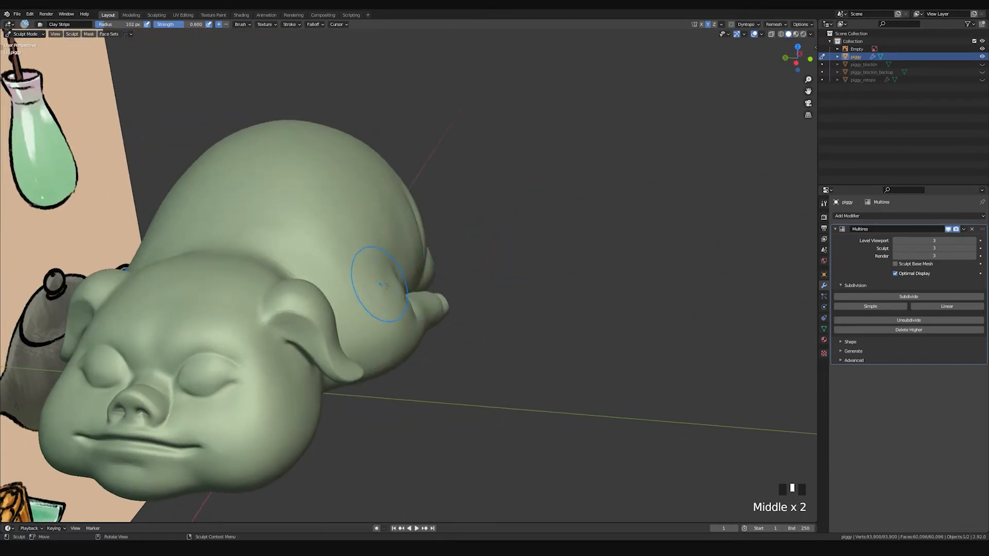
pyautogui.moveTo(375, 287); pyautogui.dragTo(402, 301)
pyautogui.moveTo(393, 287); pyautogui.dragTo(365, 274, button='middle')
pyautogui.moveTo(372, 278); pyautogui.dragTo(402, 292)
pyautogui.moveTo(367, 254); pyautogui.dragTo(399, 286)
pyautogui.moveTo(379, 260); pyautogui.dragTo(404, 282)
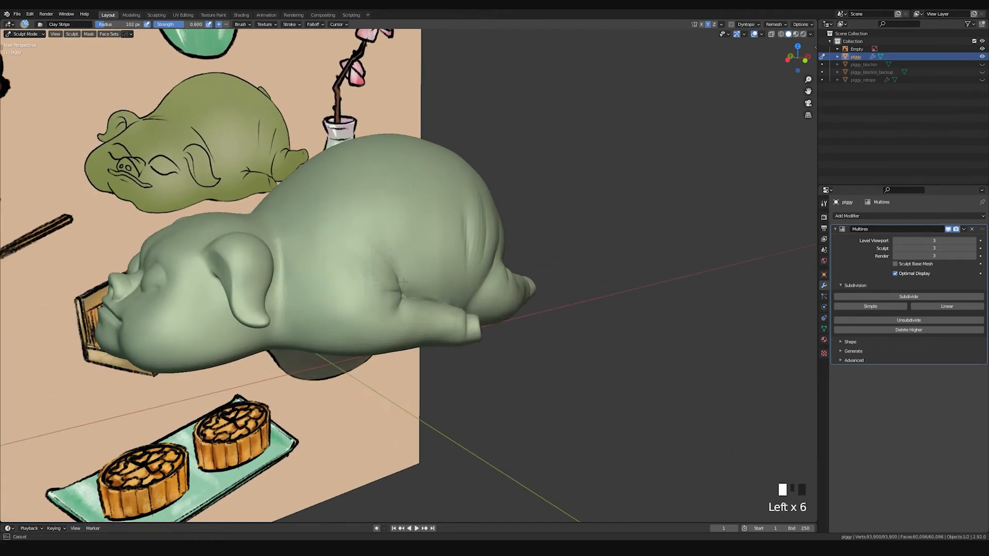
# Step: Build up the flank above and behind the front leg with Clay Strips at a 102 px radius
pyautogui.moveTo(429, 258)
pyautogui.mouseDown(button='middle')
pyautogui.moveTo(464, 266)
pyautogui.moveTo(489, 250)
pyautogui.mouseUp(button='middle')
pyautogui.moveTo(421, 232); pyautogui.dragTo(425, 266)
pyautogui.moveTo(447, 224); pyautogui.dragTo(449, 265)
# Step: Add volume to the thigh and the folds at the top of the hind leg with Clay Strips at a 48 px radius
pyautogui.keyDown('shift'); pyautogui.moveTo(500, 253); pyautogui.dragTo(434, 254, button='middle'); pyautogui.keyUp('shift')
pyautogui.moveTo(499, 283); pyautogui.dragTo(442, 265, button='middle')
pyautogui.press('f')
pyautogui.click(426, 261)
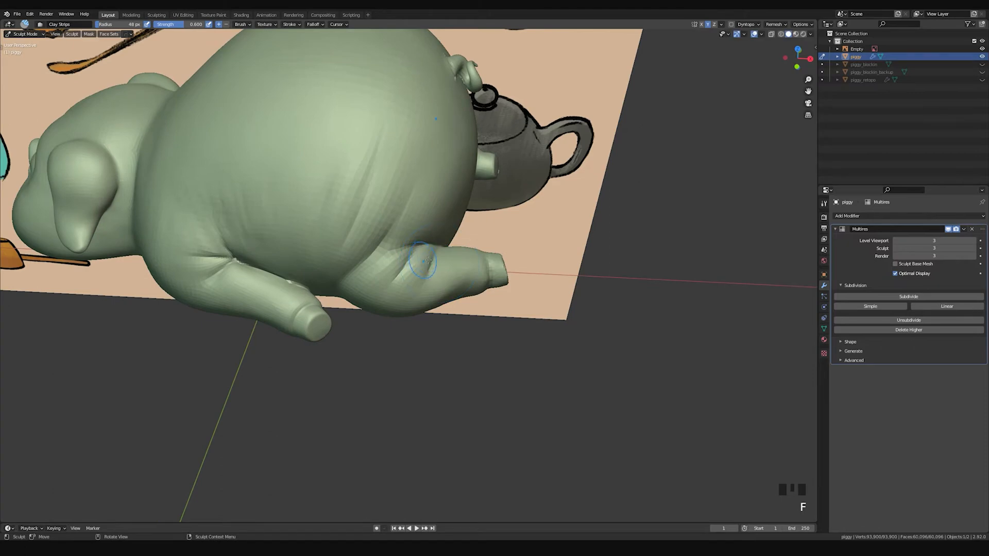
pyautogui.click(412, 295)
pyautogui.moveTo(412, 294); pyautogui.dragTo(415, 269, button='middle')
pyautogui.moveTo(397, 259); pyautogui.dragTo(374, 282)
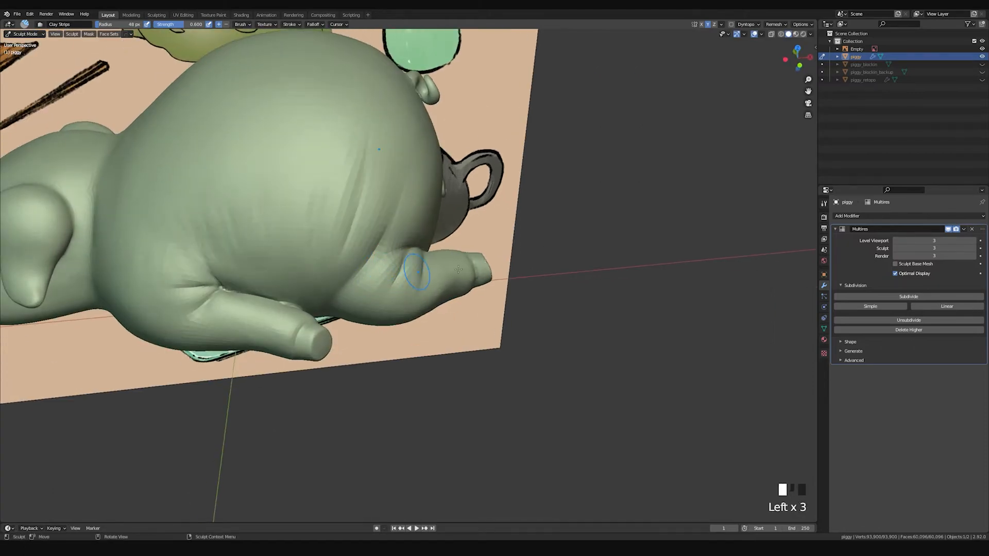
pyautogui.moveTo(458, 270); pyautogui.dragTo(432, 249, button='middle')
pyautogui.moveTo(497, 287); pyautogui.dragTo(428, 249)
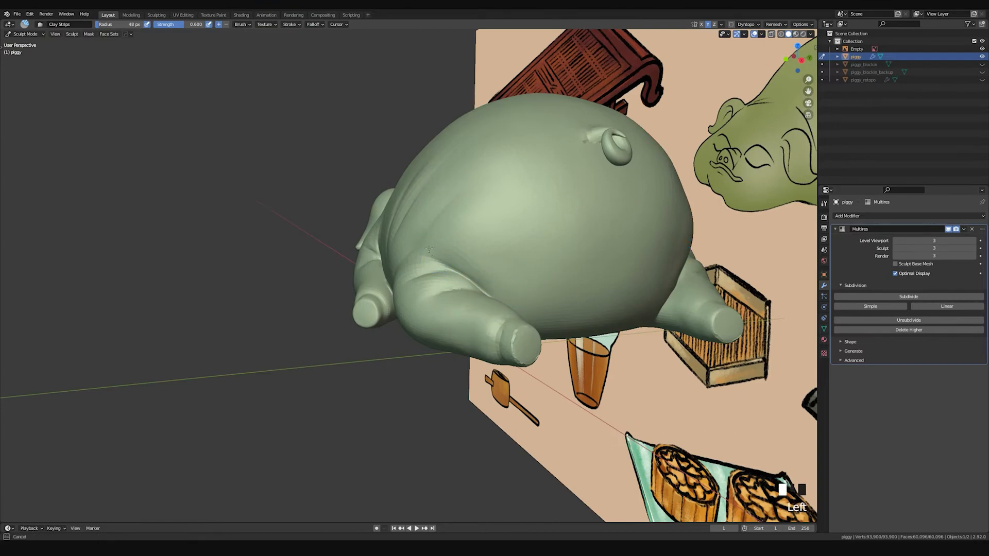
# Step: Build up the rump where it meets the hind leg with Clay Strips
pyautogui.moveTo(485, 270); pyautogui.dragTo(514, 294)
pyautogui.press('f')
pyautogui.click(549, 262)
pyautogui.moveTo(499, 234); pyautogui.dragTo(528, 290)
# Step: Add volume around the base of the curled tail with Clay Strips at a 32 px radius
pyautogui.moveTo(594, 273)
pyautogui.mouseDown(button='middle')
pyautogui.moveTo(503, 250)
pyautogui.moveTo(509, 206)
pyautogui.mouseUp(button='middle')
pyautogui.scroll(2, 509, 194)
pyautogui.press('f')
pyautogui.click(487, 194)
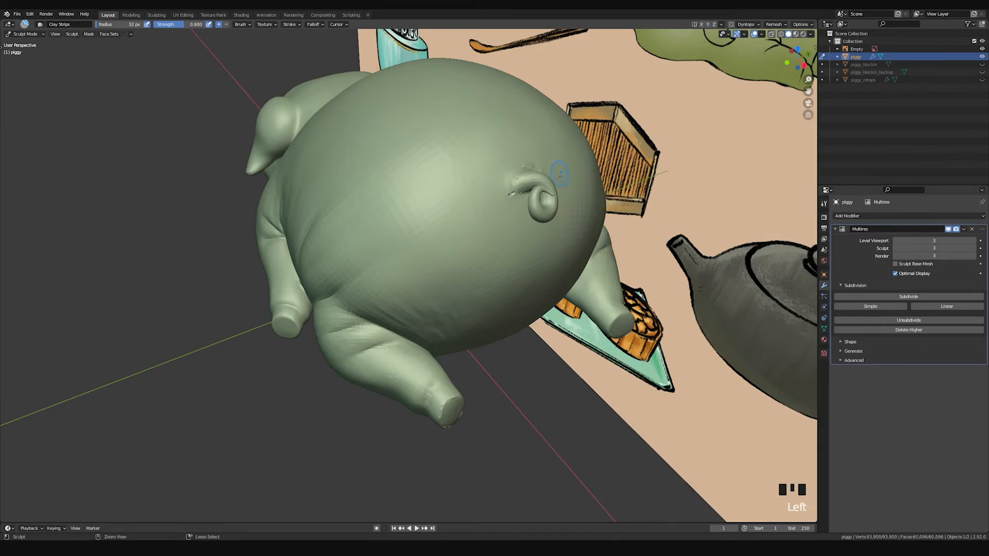
# Step: Smooth the clay strokes around the tail base into the rump with a 72 px brush radius
pyautogui.moveTo(513, 220)
pyautogui.keyDown('shift'); pyautogui.mouseDown(button='middle')
pyautogui.moveTo(495, 253)
pyautogui.moveTo(495, 288)
pyautogui.moveTo(494, 224)
pyautogui.moveTo(481, 222)
pyautogui.mouseUp(button='middle'); pyautogui.keyUp('shift')
pyautogui.press('f')
pyautogui.click(506, 226)
pyautogui.keyDown('shift'); pyautogui.moveTo(481, 223); pyautogui.dragTo(479, 194); pyautogui.keyUp('shift')
pyautogui.moveTo(479, 194)
pyautogui.mouseDown(button='middle')
pyautogui.moveTo(505, 204)
pyautogui.moveTo(438, 242)
pyautogui.mouseUp(button='middle')
pyautogui.moveTo(437, 242)
pyautogui.keyDown('shift'); pyautogui.mouseDown()
pyautogui.moveTo(428, 309)
pyautogui.moveTo(362, 276)
pyautogui.mouseUp(); pyautogui.keyUp('shift')
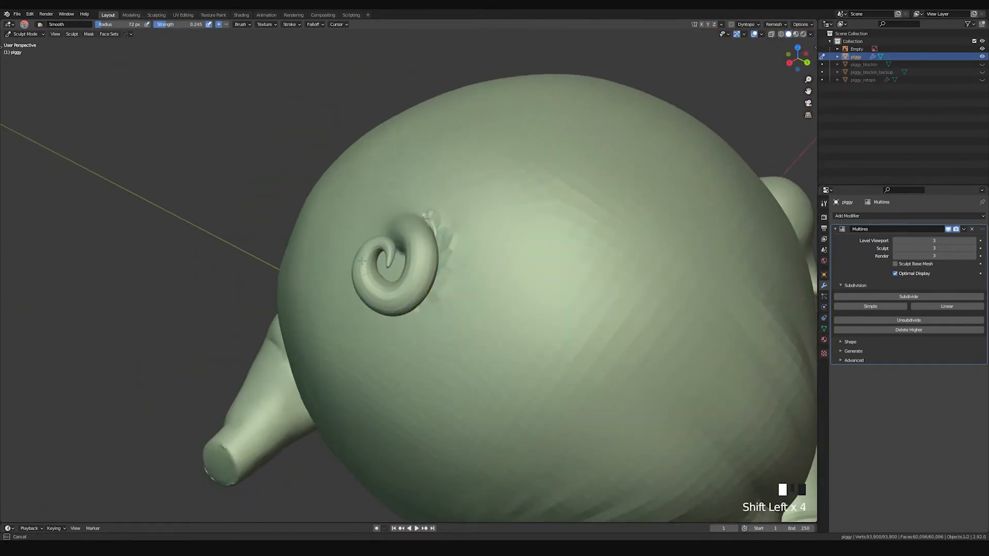
pyautogui.moveTo(368, 264); pyautogui.dragTo(424, 260, button='middle')
pyautogui.moveTo(423, 260)
pyautogui.keyDown('shift'); pyautogui.mouseDown()
pyautogui.moveTo(402, 265)
pyautogui.moveTo(410, 287)
pyautogui.mouseUp(); pyautogui.keyUp('shift')
pyautogui.moveTo(410, 287); pyautogui.dragTo(411, 195, button='middle')
pyautogui.keyDown('shift'); pyautogui.moveTo(411, 196); pyautogui.dragTo(411, 198); pyautogui.keyUp('shift')
# Step: Smooth the underside and sides of the tail's junction with the rump
pyautogui.moveTo(410, 198)
pyautogui.keyDown('shift'); pyautogui.mouseDown(button='middle')
pyautogui.moveTo(444, 248)
pyautogui.moveTo(530, 282)
pyautogui.mouseUp(button='middle'); pyautogui.keyUp('shift')
pyautogui.keyDown('shift'); pyautogui.moveTo(530, 282); pyautogui.dragTo(531, 282); pyautogui.keyUp('shift')
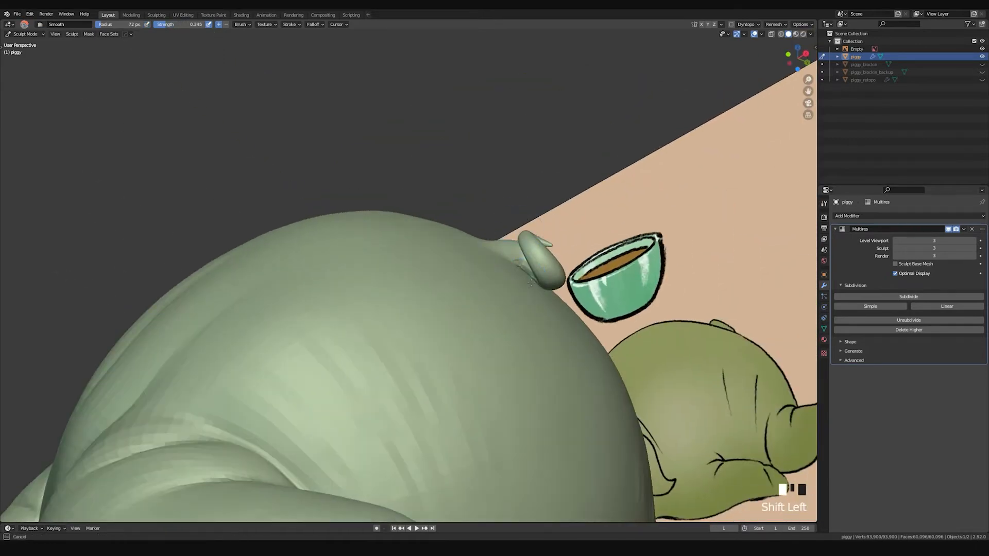
pyautogui.moveTo(525, 267)
pyautogui.mouseDown(button='middle')
pyautogui.moveTo(460, 276)
pyautogui.moveTo(431, 320)
pyautogui.mouseUp(button='middle')
pyautogui.keyDown('shift'); pyautogui.moveTo(431, 320); pyautogui.dragTo(431, 320); pyautogui.keyUp('shift')
pyautogui.moveTo(431, 320); pyautogui.dragTo(481, 242, button='middle')
pyautogui.keyDown('shift'); pyautogui.moveTo(481, 242); pyautogui.dragTo(460, 280); pyautogui.keyUp('shift')
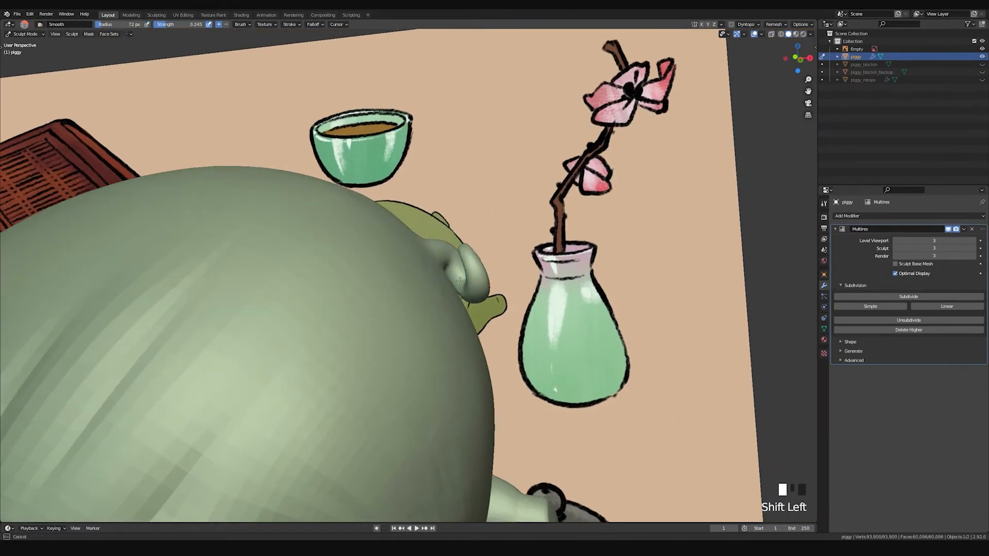
pyautogui.moveTo(465, 297); pyautogui.dragTo(401, 247, button='middle')
pyautogui.keyDown('shift'); pyautogui.moveTo(402, 248); pyautogui.dragTo(402, 248); pyautogui.keyUp('shift')
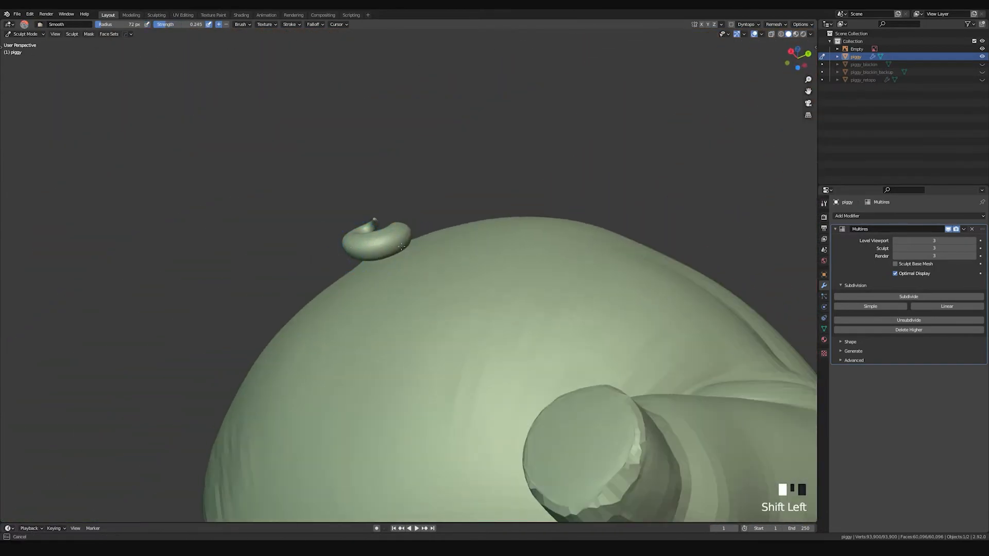
pyautogui.moveTo(384, 245); pyautogui.dragTo(367, 279, button='middle')
pyautogui.moveTo(394, 242); pyautogui.dragTo(407, 309, button='middle')
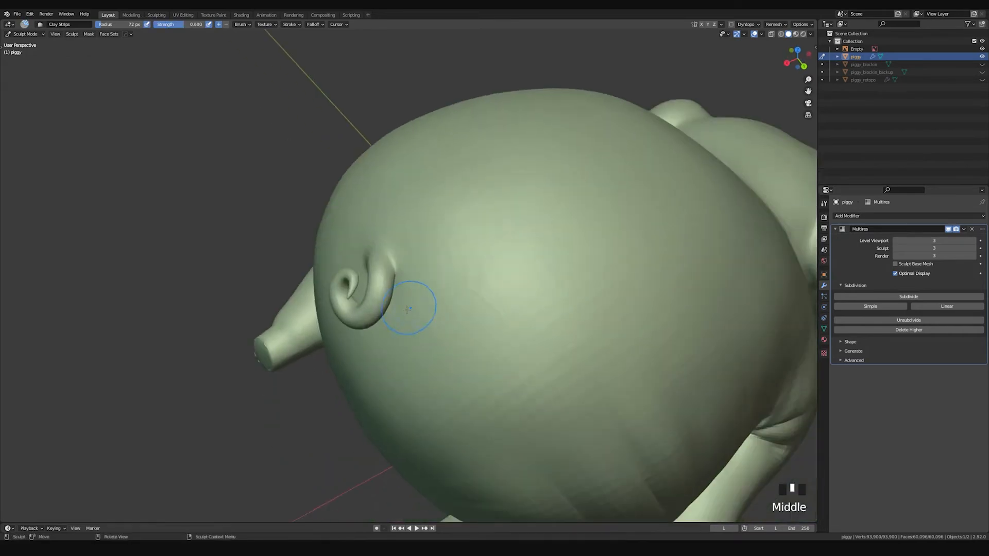
pyautogui.moveTo(380, 278); pyautogui.dragTo(415, 289, button='middle')
pyautogui.keyDown('shift'); pyautogui.moveTo(415, 289); pyautogui.dragTo(415, 288); pyautogui.keyUp('shift')
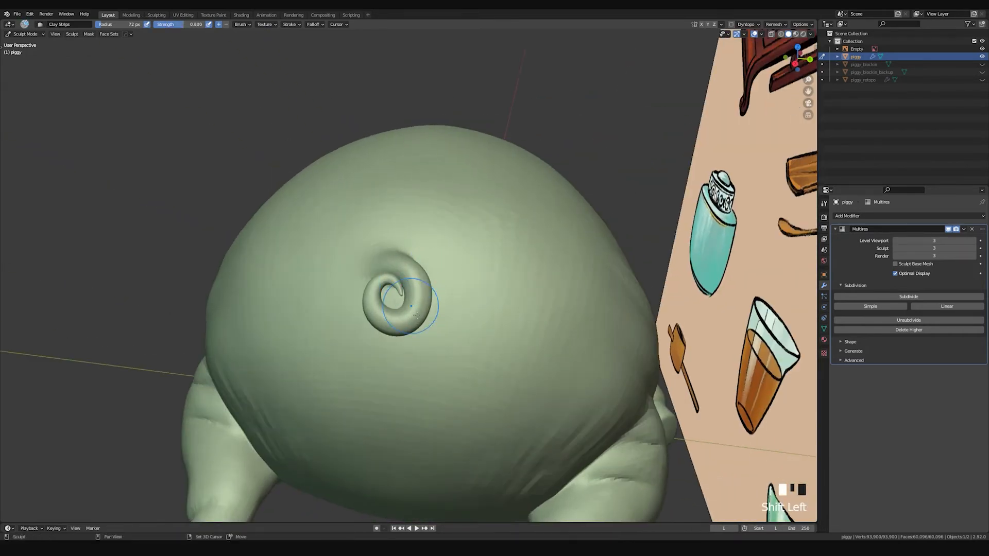
# Step: Smooth the creased flank above the hind leg with a 72 px brush radius
pyautogui.moveTo(417, 314); pyautogui.dragTo(391, 342, button='middle')
pyautogui.keyDown('ctrl'); pyautogui.moveTo(469, 196); pyautogui.dragTo(456, 254, button='middle'); pyautogui.keyUp('ctrl')
pyautogui.keyDown('shift'); pyautogui.moveTo(455, 254); pyautogui.dragTo(409, 256); pyautogui.keyUp('shift')
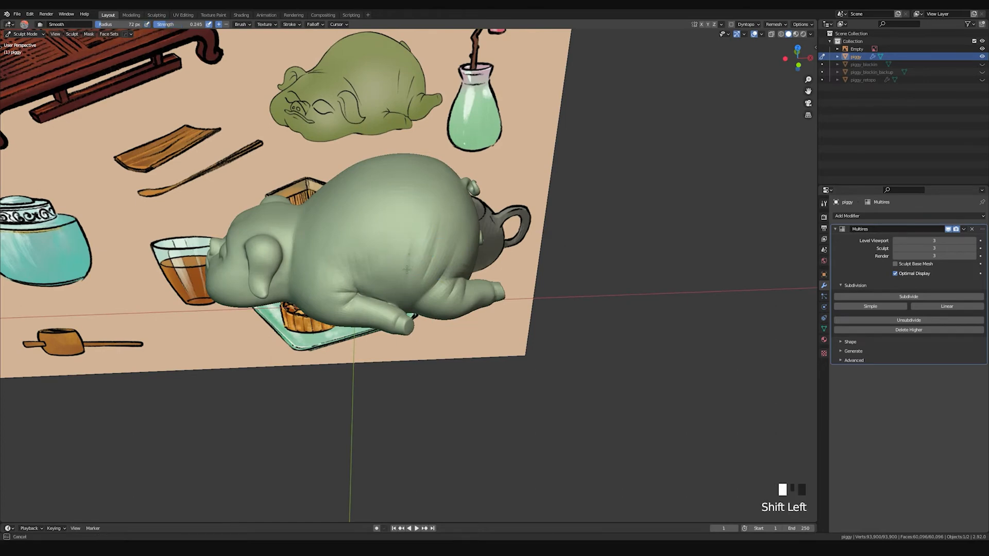
pyautogui.moveTo(442, 217)
pyautogui.mouseDown(button='middle')
pyautogui.moveTo(466, 233)
pyautogui.moveTo(440, 244)
pyautogui.mouseUp(button='middle')
pyautogui.keyDown('shift'); pyautogui.click(448, 222); pyautogui.keyUp('shift')
# Step: Reshape the hip above the hind leg with Grab at a 116 px radius
pyautogui.press('g')
pyautogui.moveTo(440, 244); pyautogui.dragTo(438, 244)
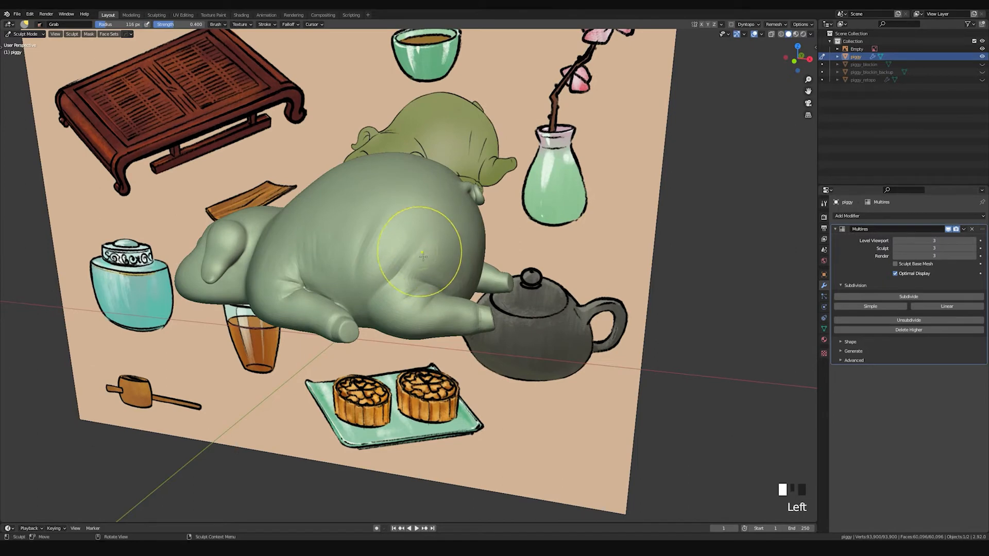
pyautogui.moveTo(448, 231); pyautogui.dragTo(450, 231)
pyautogui.moveTo(450, 232); pyautogui.dragTo(387, 249, button='middle')
pyautogui.keyDown('shift'); pyautogui.moveTo(389, 262); pyautogui.dragTo(412, 276); pyautogui.keyUp('shift')
pyautogui.keyDown('shift'); pyautogui.moveTo(390, 262); pyautogui.dragTo(450, 278); pyautogui.keyUp('shift')
pyautogui.keyDown('shift'); pyautogui.moveTo(452, 279); pyautogui.dragTo(473, 290); pyautogui.keyUp('shift')
pyautogui.hotkey('ctrl', 'z')
pyautogui.hotkey('ctrl', 'z')
pyautogui.hotkey('ctrl', 'z')
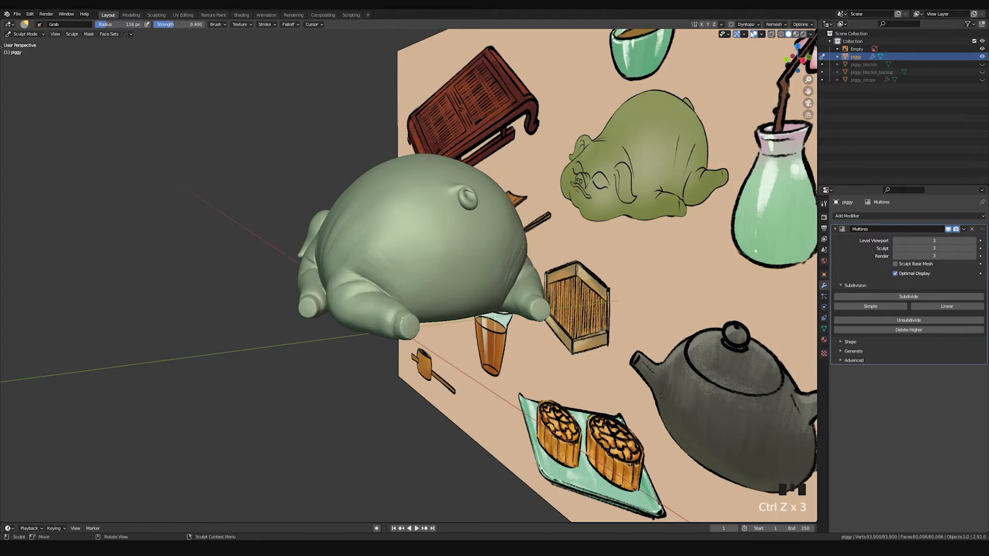
# Step: Smooth the surface where the pig's hind legs join the rump
pyautogui.keyDown('shift'); pyautogui.moveTo(428, 278); pyautogui.dragTo(430, 276); pyautogui.keyUp('shift')
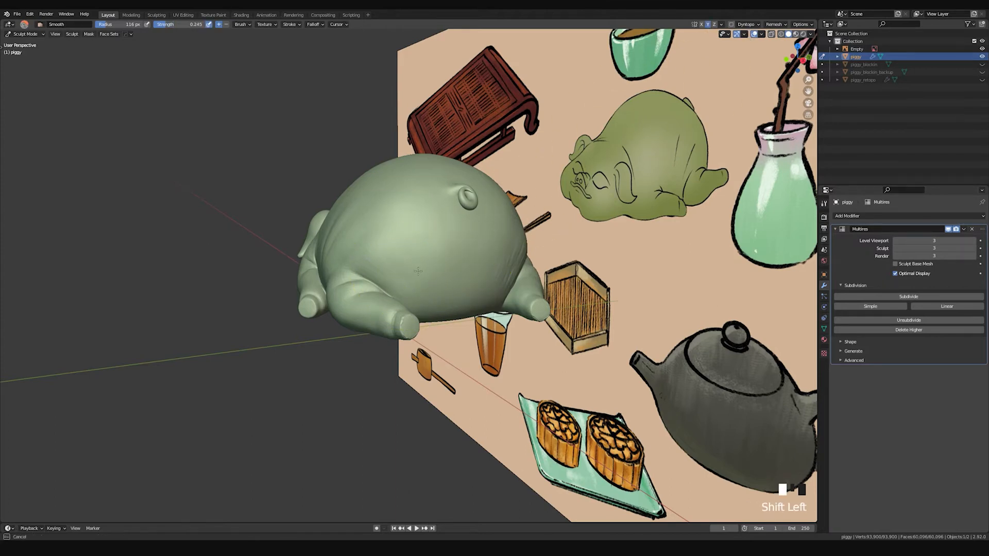
pyautogui.moveTo(430, 276); pyautogui.dragTo(442, 261, button='middle')
pyautogui.keyDown('shift'); pyautogui.moveTo(507, 278); pyautogui.dragTo(510, 249); pyautogui.keyUp('shift')
pyautogui.moveTo(468, 261)
pyautogui.mouseDown(button='middle')
pyautogui.moveTo(394, 252)
pyautogui.moveTo(446, 277)
pyautogui.moveTo(419, 231)
pyautogui.mouseUp(button='middle')
# Step: Resize the Smooth brush and soften the surfaces around the undersides of the legs and belly
pyautogui.scroll(2, 445, 277)
pyautogui.press('f')
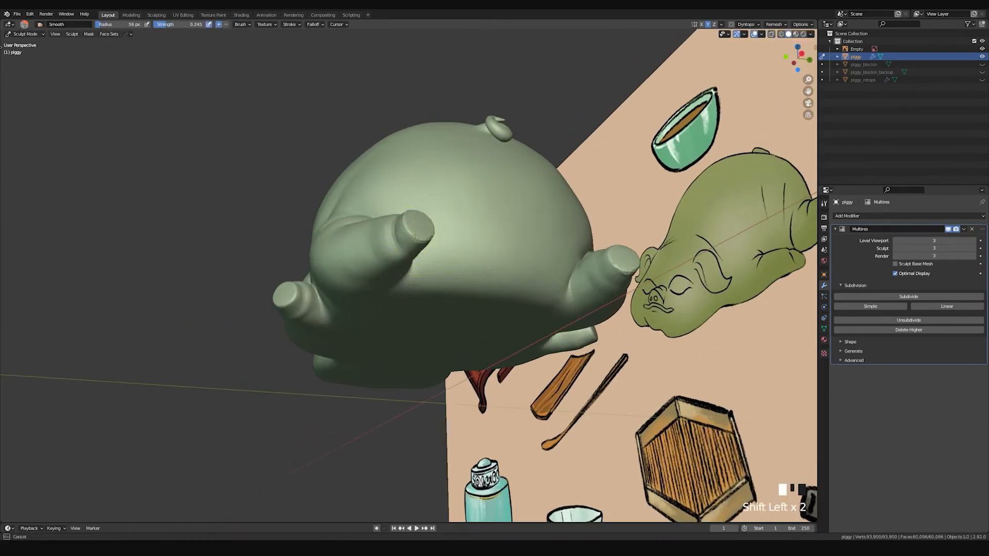
pyautogui.moveTo(410, 224); pyautogui.dragTo(338, 356, button='middle')
pyautogui.keyDown('shift'); pyautogui.moveTo(309, 373); pyautogui.dragTo(298, 353); pyautogui.keyUp('shift')
pyautogui.moveTo(298, 353); pyautogui.dragTo(397, 379, button='middle')
pyautogui.moveTo(397, 379)
pyautogui.keyDown('shift'); pyautogui.mouseDown()
pyautogui.moveTo(392, 406)
pyautogui.moveTo(396, 389)
pyautogui.mouseUp(); pyautogui.keyUp('shift')
pyautogui.moveTo(396, 389)
pyautogui.mouseDown(button='middle')
pyautogui.moveTo(503, 353)
pyautogui.moveTo(458, 323)
pyautogui.mouseUp(button='middle')
pyautogui.keyDown('shift'); pyautogui.moveTo(458, 323); pyautogui.dragTo(457, 335); pyautogui.keyUp('shift')
# Step: Smooth the pig's hind thigh and the lower leg leading to the foot
pyautogui.moveTo(457, 335); pyautogui.dragTo(476, 198, button='middle')
pyautogui.moveTo(476, 198)
pyautogui.keyDown('shift'); pyautogui.mouseDown()
pyautogui.moveTo(480, 191)
pyautogui.moveTo(466, 211)
pyautogui.mouseUp(); pyautogui.keyUp('shift')
pyautogui.moveTo(466, 211); pyautogui.dragTo(441, 261, button='middle')
pyautogui.keyDown('shift'); pyautogui.moveTo(441, 261); pyautogui.dragTo(449, 307); pyautogui.keyUp('shift')
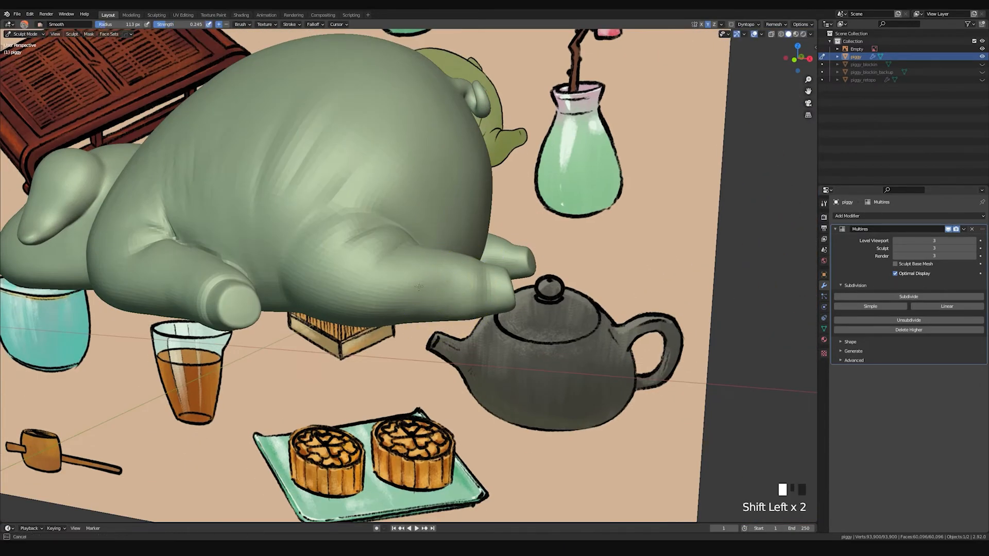
pyautogui.moveTo(415, 276); pyautogui.dragTo(342, 375, button='middle')
pyautogui.moveTo(342, 375)
pyautogui.keyDown('shift'); pyautogui.mouseDown()
pyautogui.moveTo(356, 328)
pyautogui.moveTo(327, 319)
pyautogui.mouseUp(); pyautogui.keyUp('shift')
# Step: Smooth the flank between the front and hind legs and the transitions into the body
pyautogui.moveTo(327, 320); pyautogui.dragTo(293, 311, button='middle')
pyautogui.keyDown('shift'); pyautogui.moveTo(300, 264); pyautogui.dragTo(326, 329); pyautogui.keyUp('shift')
pyautogui.moveTo(326, 329); pyautogui.dragTo(326, 248, button='middle')
pyautogui.keyDown('shift'); pyautogui.moveTo(326, 247); pyautogui.dragTo(348, 271); pyautogui.keyUp('shift')
pyautogui.moveTo(349, 271); pyautogui.dragTo(341, 243, button='middle')
pyautogui.moveTo(342, 242)
pyautogui.keyDown('shift'); pyautogui.mouseDown()
pyautogui.moveTo(356, 242)
pyautogui.moveTo(334, 257)
pyautogui.mouseUp(); pyautogui.keyUp('shift')
pyautogui.moveTo(340, 309)
pyautogui.keyDown('shift'); pyautogui.mouseDown()
pyautogui.moveTo(346, 346)
pyautogui.moveTo(476, 225)
pyautogui.mouseUp(); pyautogui.keyUp('shift')
# Step: Select the Draw Sharp brush and set its radius to 36 px
pyautogui.moveTo(476, 225); pyautogui.dragTo(399, 260, button='middle')
pyautogui.press('space')
pyautogui.press('1')
pyautogui.press('f')
pyautogui.click(369, 275)
pyautogui.moveTo(369, 276); pyautogui.dragTo(382, 257, button='middle')
pyautogui.moveTo(372, 261); pyautogui.dragTo(369, 307)
pyautogui.hotkey('ctrl', 'z')
pyautogui.moveTo(371, 317); pyautogui.dragTo(357, 274, button='middle')
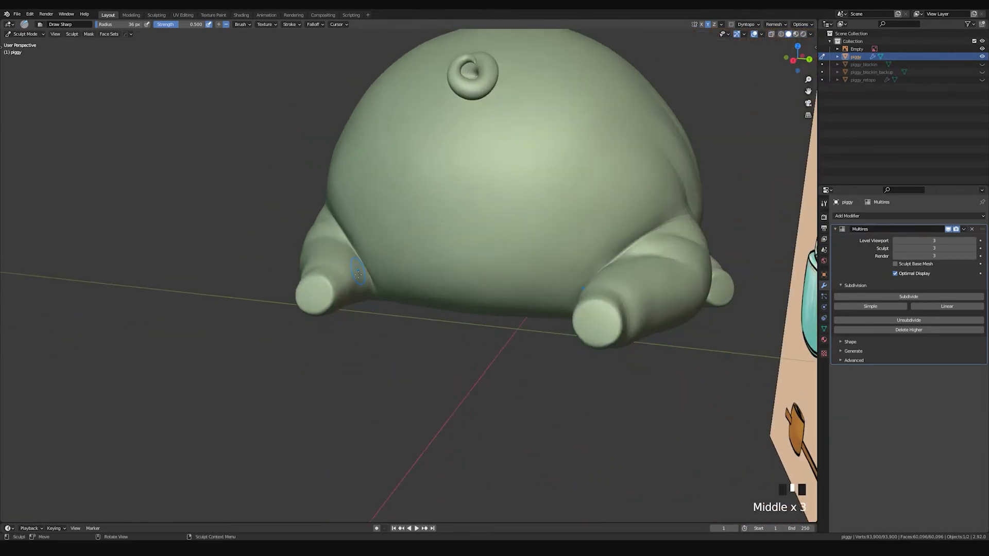
pyautogui.hotkey('ctrl', 'z')
pyautogui.click(343, 235)
pyautogui.hotkey('ctrl', 'z')
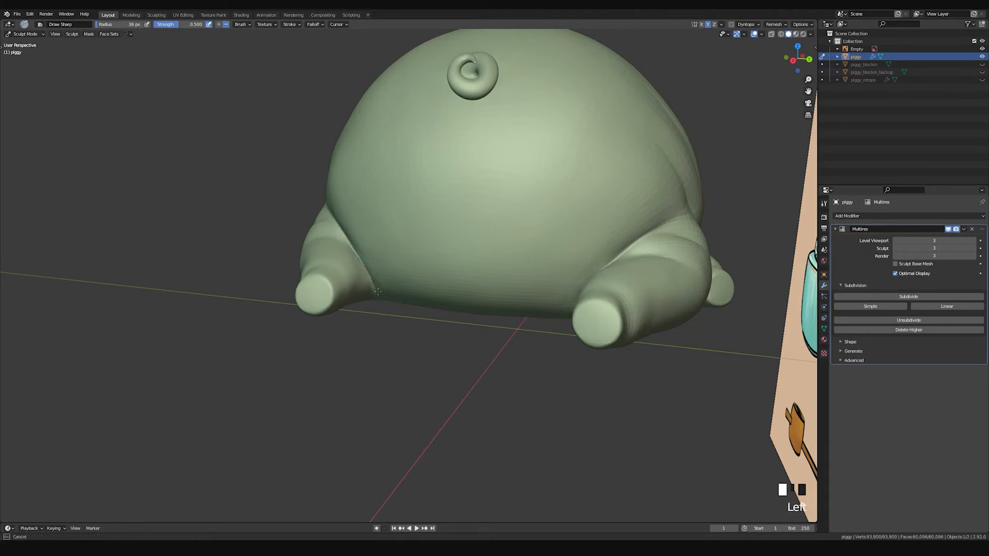
pyautogui.moveTo(348, 236); pyautogui.dragTo(359, 260, button='middle')
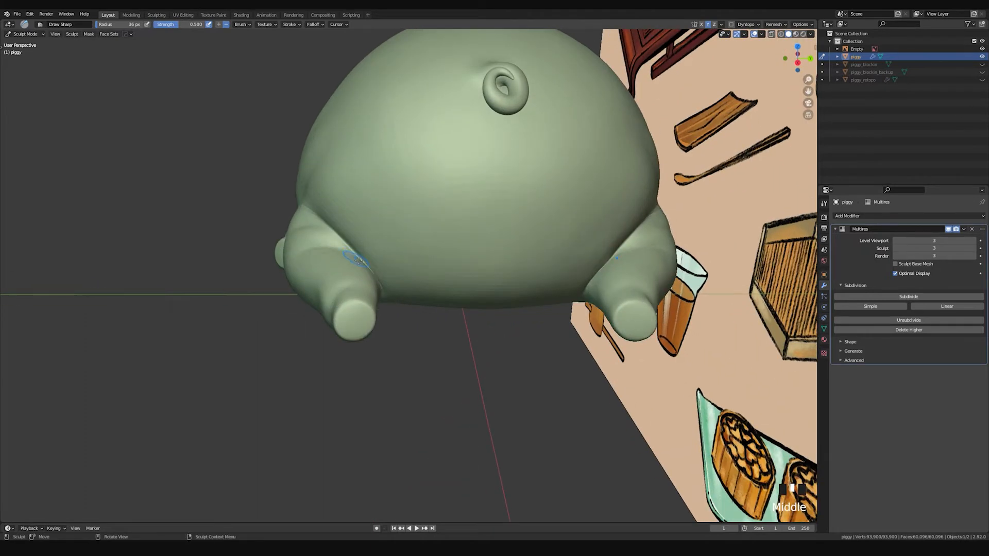
# Step: Carve a sharp crease along the junction between the hind leg and the rump, using a 31 px brush radius
pyautogui.press('f')
pyautogui.moveTo(391, 282); pyautogui.dragTo(393, 284)
pyautogui.moveTo(336, 224); pyautogui.dragTo(397, 281)
pyautogui.moveTo(399, 282)
pyautogui.mouseDown(button='middle')
pyautogui.moveTo(364, 260)
pyautogui.moveTo(418, 297)
pyautogui.moveTo(389, 297)
pyautogui.moveTo(353, 261)
pyautogui.moveTo(392, 257)
pyautogui.moveTo(446, 231)
pyautogui.moveTo(419, 254)
pyautogui.moveTo(414, 237)
pyautogui.moveTo(406, 253)
pyautogui.mouseUp(button='middle')
pyautogui.press('f')
pyautogui.click(412, 254)
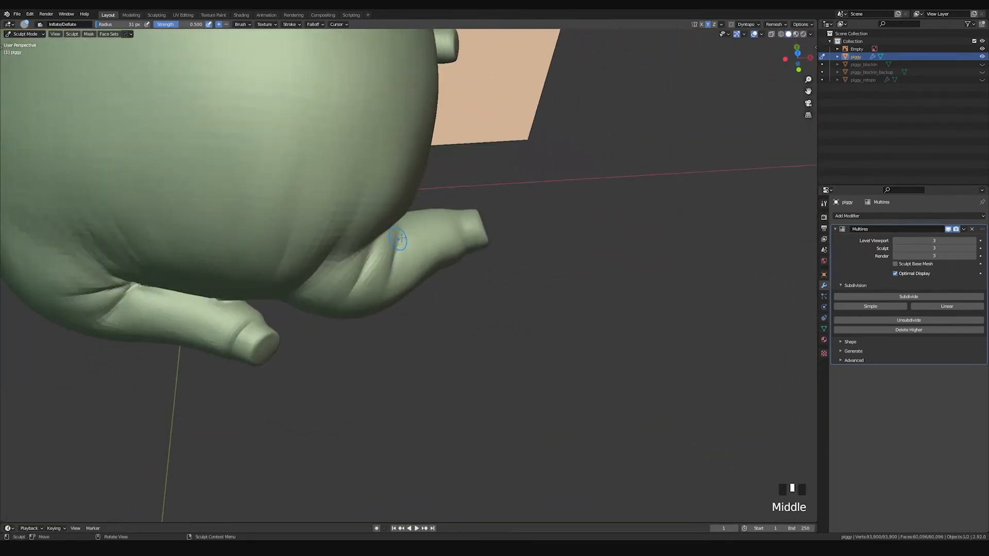
# Step: Undo the last stroke and deepen the crease where the top of the hind leg meets the belly
pyautogui.hotkey('ctrl', 'z')
pyautogui.click(402, 229)
pyautogui.moveTo(402, 230)
pyautogui.mouseDown(button='middle')
pyautogui.moveTo(371, 239)
pyautogui.moveTo(397, 225)
pyautogui.mouseUp(button='middle')
pyautogui.click(398, 224)
pyautogui.moveTo(412, 212); pyautogui.dragTo(419, 210)
pyautogui.moveTo(361, 256); pyautogui.dragTo(413, 213)
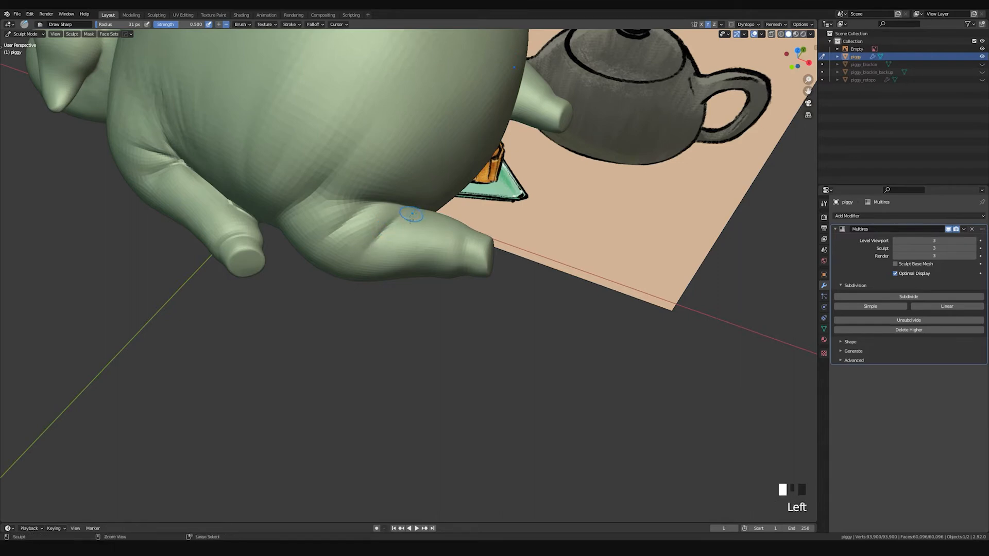
# Step: Redo the fold strokes above the hind thigh with the Draw Sharp brush and save the file
pyautogui.moveTo(419, 215); pyautogui.dragTo(343, 243, button='middle')
pyautogui.hotkey('ctrl', 'z')
pyautogui.click(380, 207)
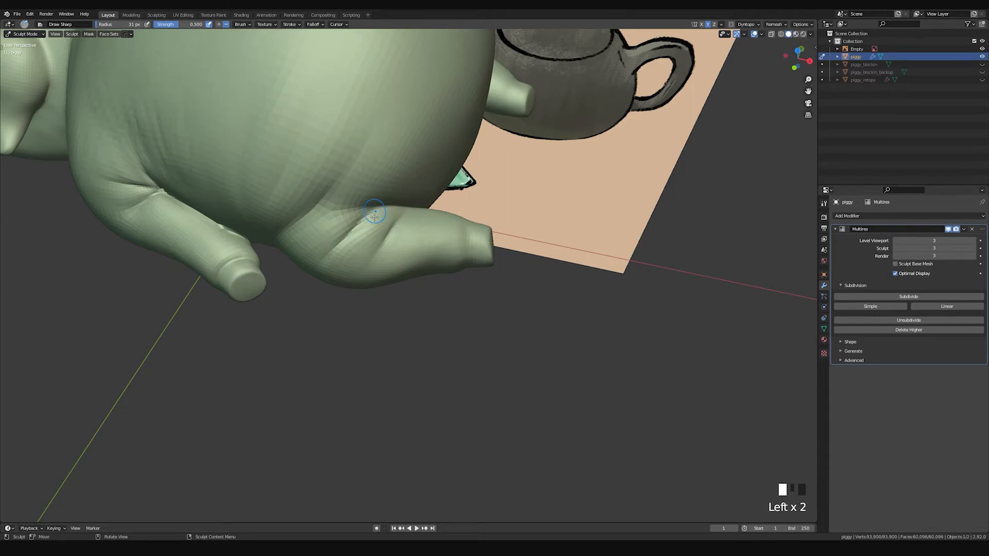
pyautogui.keyDown('shift'); pyautogui.moveTo(412, 204); pyautogui.dragTo(379, 205, button='middle'); pyautogui.keyUp('shift')
pyautogui.click(394, 238)
pyautogui.moveTo(378, 204); pyautogui.dragTo(374, 207)
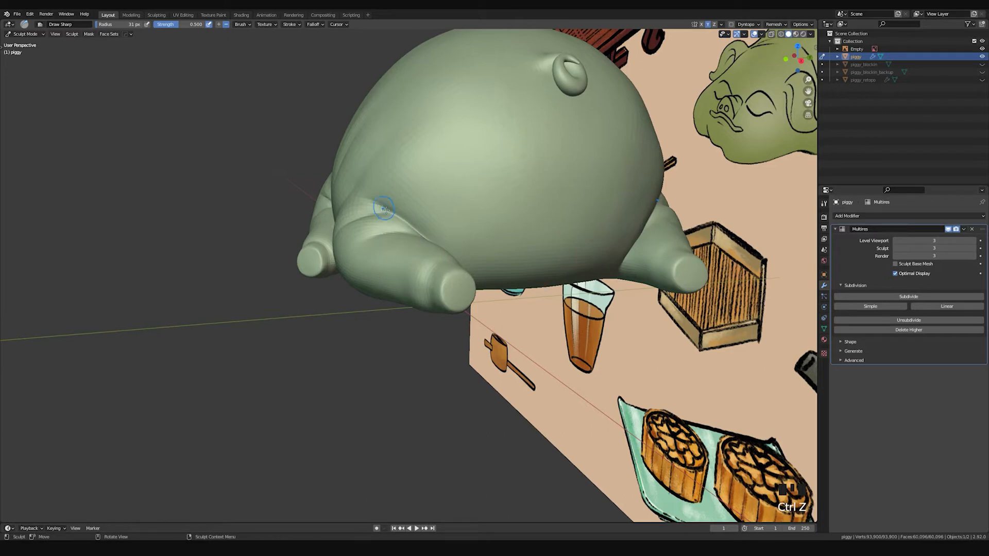
pyautogui.moveTo(426, 241); pyautogui.dragTo(477, 294, button='middle')
pyautogui.hotkey('ctrl', 's')
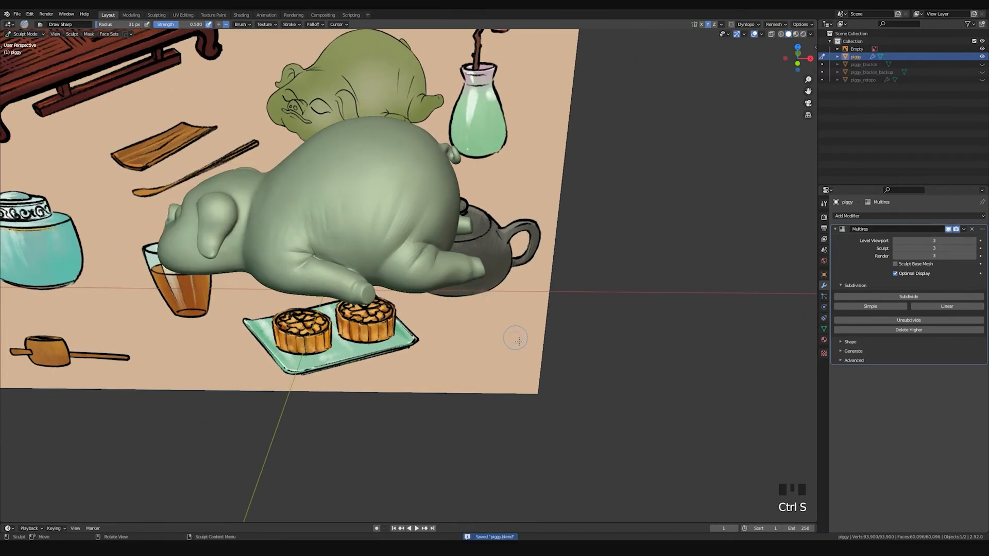
# Step: Resize the brush and smooth the folds above the hind thigh and across the rump
pyautogui.scroll(3, 329, 219)
pyautogui.press('f')
pyautogui.keyDown('shift'); pyautogui.moveTo(356, 214); pyautogui.dragTo(386, 209, button='middle'); pyautogui.keyUp('shift')
pyautogui.keyDown('shift'); pyautogui.click(360, 192); pyautogui.keyUp('shift')
pyautogui.keyDown('shift'); pyautogui.click(406, 229); pyautogui.keyUp('shift')
pyautogui.keyDown('shift'); pyautogui.click(423, 208); pyautogui.keyUp('shift')
pyautogui.keyDown('shift'); pyautogui.moveTo(439, 209); pyautogui.dragTo(489, 150); pyautogui.keyUp('shift')
pyautogui.moveTo(490, 149); pyautogui.dragTo(470, 127, button='middle')
pyautogui.keyDown('shift'); pyautogui.moveTo(470, 128); pyautogui.dragTo(490, 184); pyautogui.keyUp('shift')
pyautogui.moveTo(490, 183)
pyautogui.mouseDown(button='middle')
pyautogui.moveTo(441, 165)
pyautogui.moveTo(392, 223)
pyautogui.mouseUp(button='middle')
# Step: Set the Inflate/Deflate brush to a 131 px radius, undo the last stroke and save the file
pyautogui.press('i')
pyautogui.press('f')
pyautogui.hotkey('ctrl', 'z')
pyautogui.hotkey('ctrl', 's')
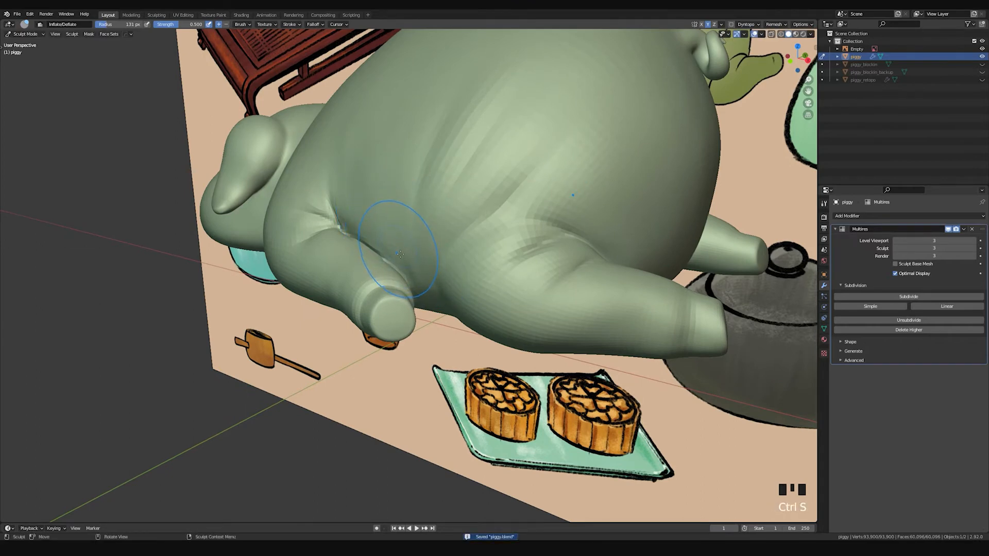
# Step: Smooth the belly side behind the front leg and the shoulder area above it
pyautogui.moveTo(431, 237)
pyautogui.mouseDown(button='middle')
pyautogui.moveTo(476, 268)
pyautogui.moveTo(431, 254)
pyautogui.mouseUp(button='middle')
pyautogui.moveTo(412, 242)
pyautogui.keyDown('shift'); pyautogui.mouseDown()
pyautogui.moveTo(441, 265)
pyautogui.moveTo(430, 257)
pyautogui.mouseUp(); pyautogui.keyUp('shift')
pyautogui.moveTo(399, 227); pyautogui.dragTo(420, 204, button='middle')
pyautogui.moveTo(368, 242)
pyautogui.keyDown('shift'); pyautogui.mouseDown()
pyautogui.moveTo(346, 218)
pyautogui.moveTo(315, 222)
pyautogui.moveTo(296, 191)
pyautogui.mouseUp(); pyautogui.keyUp('shift')
pyautogui.keyDown('shift'); pyautogui.moveTo(278, 167); pyautogui.dragTo(281, 227); pyautogui.keyUp('shift')
pyautogui.keyDown('shift'); pyautogui.moveTo(286, 242); pyautogui.dragTo(311, 268); pyautogui.keyUp('shift')
pyautogui.moveTo(312, 266)
pyautogui.keyDown('ctrl'); pyautogui.mouseDown(button='middle')
pyautogui.moveTo(324, 330)
pyautogui.moveTo(345, 274)
pyautogui.mouseUp(button='middle'); pyautogui.keyUp('ctrl')
# Step: Soften the remaining transitions around the front leg, underside and flank with the Smooth brush
pyautogui.keyDown('shift'); pyautogui.moveTo(345, 274); pyautogui.dragTo(367, 273); pyautogui.keyUp('shift')
pyautogui.moveTo(368, 283); pyautogui.dragTo(390, 222, button='middle')
pyautogui.keyDown('shift'); pyautogui.moveTo(390, 223); pyautogui.dragTo(389, 257); pyautogui.keyUp('shift')
pyautogui.keyDown('shift'); pyautogui.moveTo(269, 295); pyautogui.dragTo(281, 340); pyautogui.keyUp('shift')
pyautogui.moveTo(281, 340)
pyautogui.mouseDown(button='middle')
pyautogui.moveTo(443, 191)
pyautogui.moveTo(409, 177)
pyautogui.moveTo(396, 251)
pyautogui.moveTo(367, 292)
pyautogui.mouseUp(button='middle')
pyautogui.keyDown('shift'); pyautogui.click(448, 186); pyautogui.keyUp('shift')
# Step: Build up the pig's flank with the Clay Strips brush at a 93 px radius
pyautogui.moveTo(478, 246)
pyautogui.mouseDown(button='middle')
pyautogui.moveTo(403, 249)
pyautogui.moveTo(431, 282)
pyautogui.moveTo(437, 237)
pyautogui.mouseUp(button='middle')
pyautogui.press('space')
pyautogui.press('2')
pyautogui.press('f')
pyautogui.press('f')
pyautogui.moveTo(407, 251); pyautogui.dragTo(407, 263, button='middle')
pyautogui.hotkey('ctrl', 'z')
pyautogui.moveTo(398, 231); pyautogui.dragTo(406, 216)
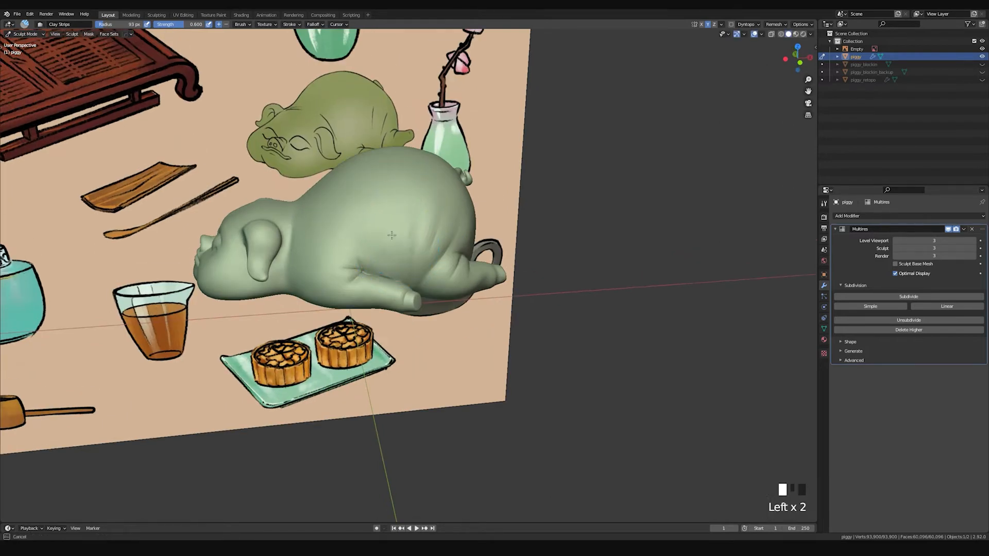
# Step: Add more clay to the body above the front leg and smooth the built-up flank
pyautogui.keyDown('shift'); pyautogui.moveTo(385, 238); pyautogui.dragTo(371, 276, button='middle'); pyautogui.keyUp('shift')
pyautogui.scroll(3, 389, 228)
pyautogui.moveTo(334, 245); pyautogui.dragTo(322, 189, button='middle')
pyautogui.moveTo(321, 187); pyautogui.dragTo(344, 250)
pyautogui.moveTo(345, 201)
pyautogui.mouseDown()
pyautogui.moveTo(372, 265)
pyautogui.moveTo(335, 193)
pyautogui.mouseUp()
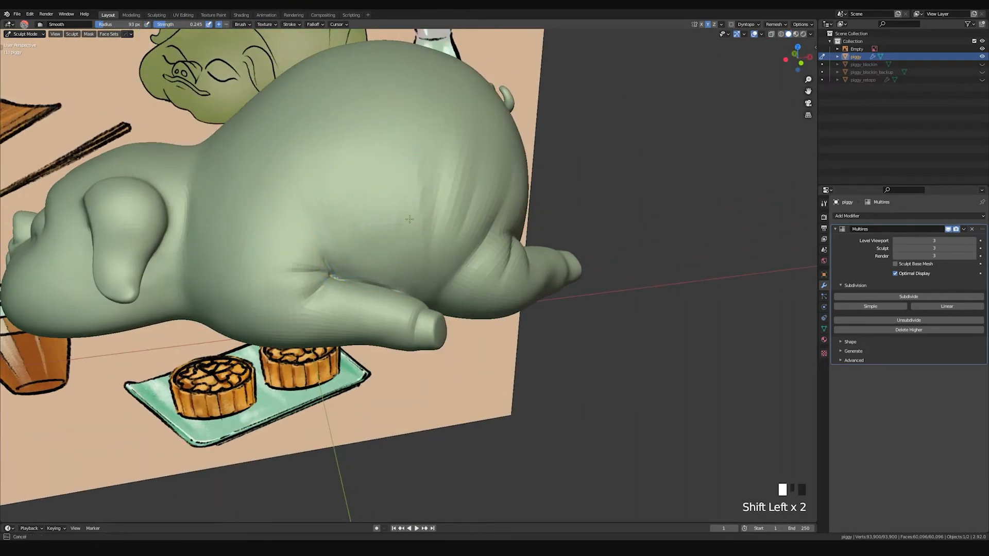
pyautogui.moveTo(458, 182); pyautogui.dragTo(563, 260, button='middle')
pyautogui.keyDown('shift'); pyautogui.click(387, 254); pyautogui.keyUp('shift')
pyautogui.keyDown('shift'); pyautogui.click(386, 254); pyautogui.keyUp('shift')
# Step: Pull the fold above the hind thigh into shape with a resized Grab brush
pyautogui.moveTo(571, 160)
pyautogui.keyDown('ctrl'); pyautogui.mouseDown(button='middle')
pyautogui.moveTo(487, 254)
pyautogui.moveTo(451, 261)
pyautogui.mouseUp(button='middle'); pyautogui.keyUp('ctrl')
pyautogui.press('g')
pyautogui.press('f')
pyautogui.click(456, 258)
pyautogui.moveTo(453, 262); pyautogui.dragTo(453, 262)
pyautogui.moveTo(453, 263)
pyautogui.mouseDown(button='middle')
pyautogui.moveTo(466, 255)
pyautogui.moveTo(420, 238)
pyautogui.moveTo(521, 285)
pyautogui.moveTo(489, 268)
pyautogui.mouseUp(button='middle')
# Step: Add volume to the fold on top of the hind thigh with the Draw brush at a 53 px radius
pyautogui.press('space')
pyautogui.press('f')
pyautogui.click(499, 285)
pyautogui.moveTo(474, 272)
pyautogui.mouseDown()
pyautogui.moveTo(460, 291)
pyautogui.moveTo(482, 269)
pyautogui.mouseUp()
pyautogui.moveTo(482, 269); pyautogui.dragTo(464, 293, button='middle')
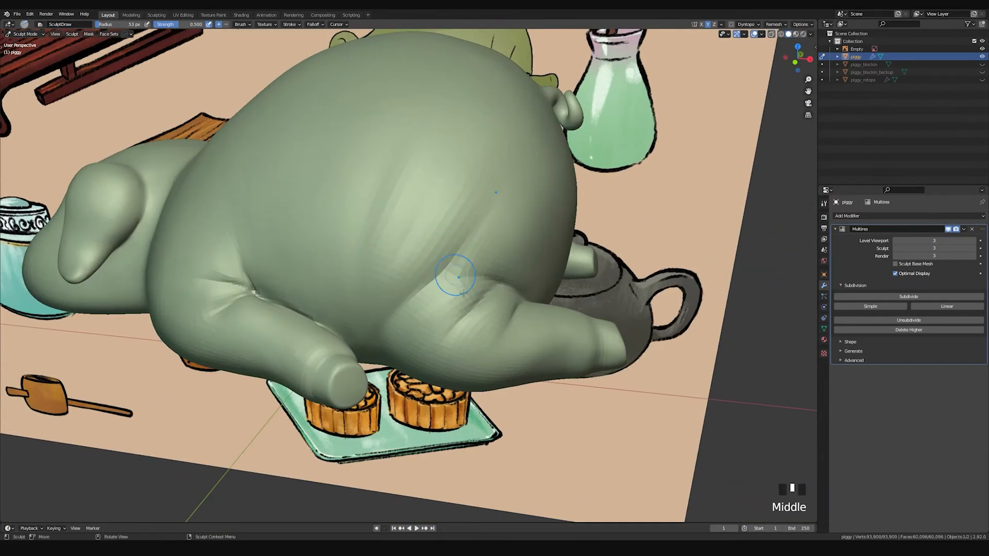
# Step: Smooth the thigh fold and the area around the front leg
pyautogui.moveTo(474, 290); pyautogui.dragTo(444, 319, button='middle')
pyautogui.keyDown('shift'); pyautogui.click(444, 318); pyautogui.keyUp('shift')
pyautogui.keyDown('shift'); pyautogui.moveTo(440, 333); pyautogui.dragTo(444, 297); pyautogui.keyUp('shift')
pyautogui.keyDown('shift'); pyautogui.moveTo(444, 299); pyautogui.dragTo(700, 260, button='middle'); pyautogui.keyUp('shift')
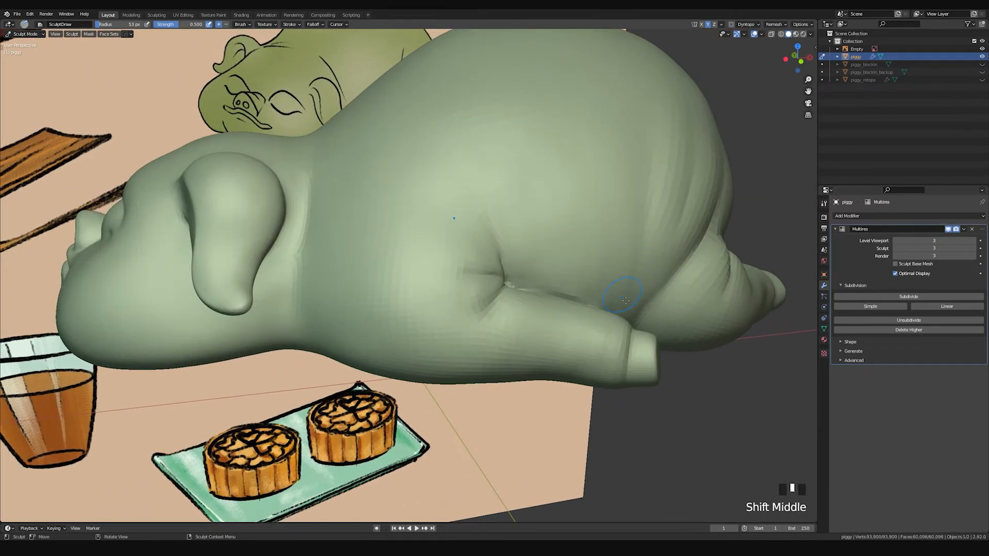
pyautogui.keyDown('shift'); pyautogui.moveTo(613, 313); pyautogui.dragTo(511, 253, button='middle'); pyautogui.keyUp('shift')
pyautogui.keyDown('shift'); pyautogui.moveTo(511, 253); pyautogui.dragTo(495, 291); pyautogui.keyUp('shift')
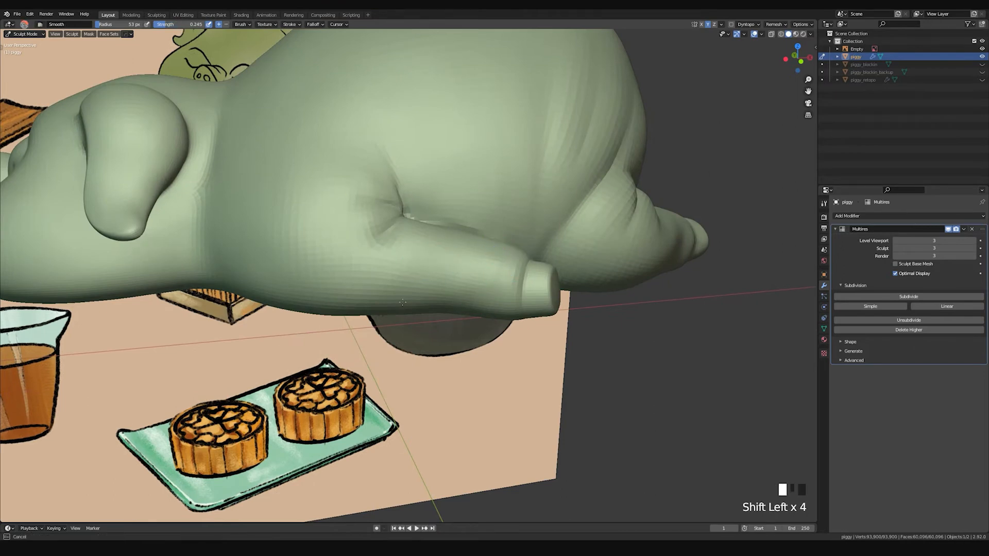
pyautogui.keyDown('shift'); pyautogui.moveTo(687, 247); pyautogui.dragTo(543, 242, button='middle'); pyautogui.keyUp('shift')
# Step: Carve the hoof line around the hind foot with the Draw Sharp brush at a 32 px radius, smoothing it lightly
pyautogui.moveTo(486, 260)
pyautogui.keyDown('shift'); pyautogui.mouseDown(button='middle')
pyautogui.moveTo(458, 277)
pyautogui.moveTo(407, 242)
pyautogui.moveTo(416, 329)
pyautogui.mouseUp(button='middle'); pyautogui.keyUp('shift')
pyautogui.press('space')
pyautogui.press('f')
pyautogui.click(463, 267)
pyautogui.click(418, 260)
pyautogui.click(424, 379)
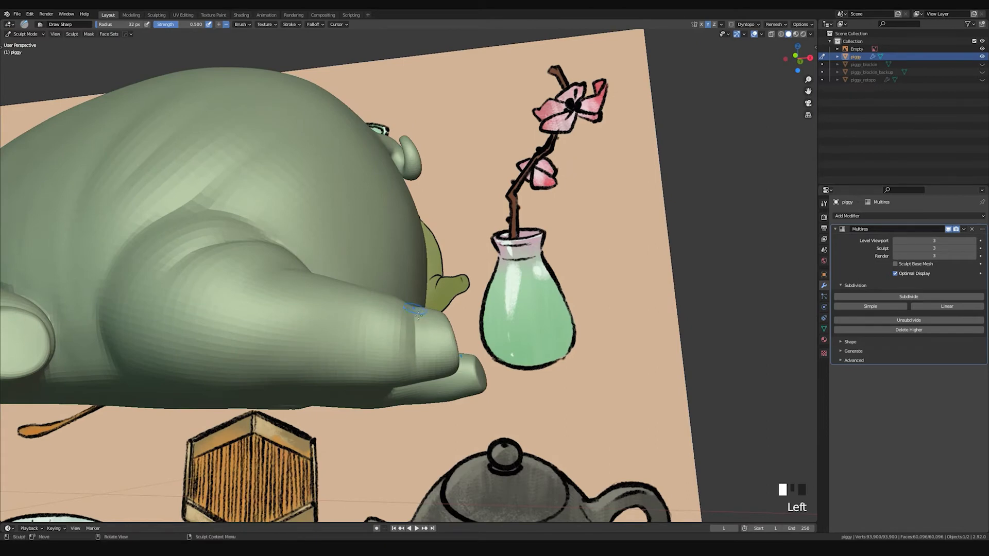
pyautogui.keyDown('shift'); pyautogui.moveTo(419, 367); pyautogui.dragTo(421, 377); pyautogui.keyUp('shift')
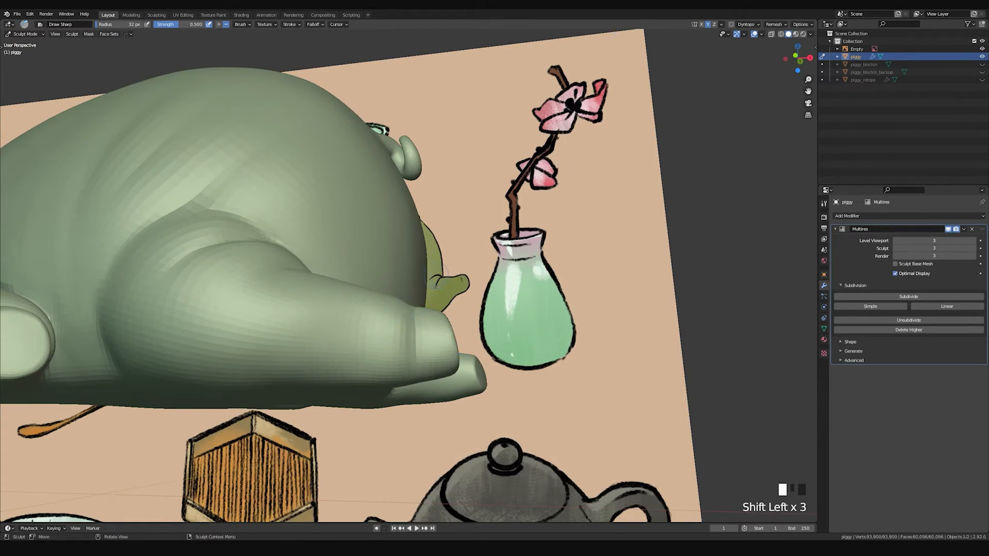
pyautogui.moveTo(418, 370); pyautogui.dragTo(388, 150, button='middle')
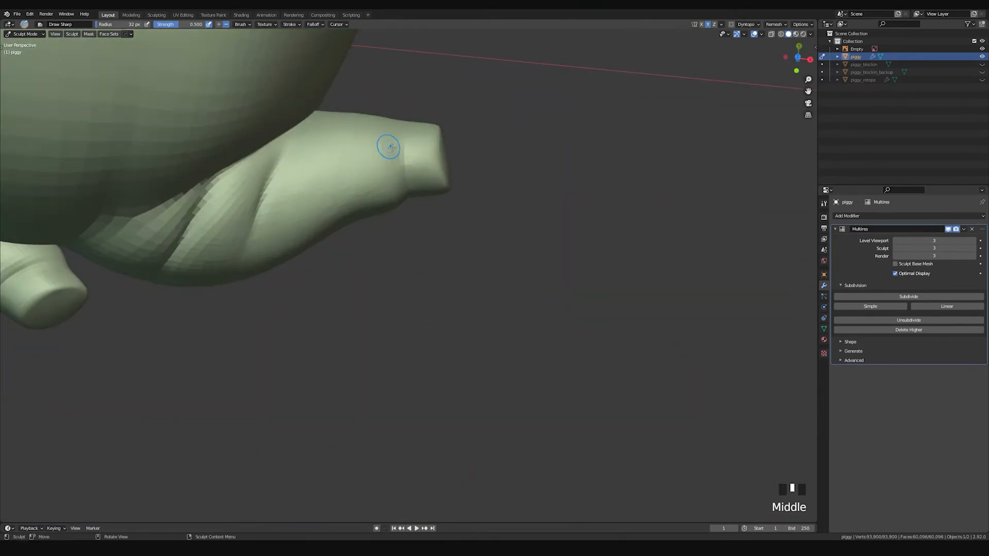
pyautogui.click(408, 149)
pyautogui.click(412, 192)
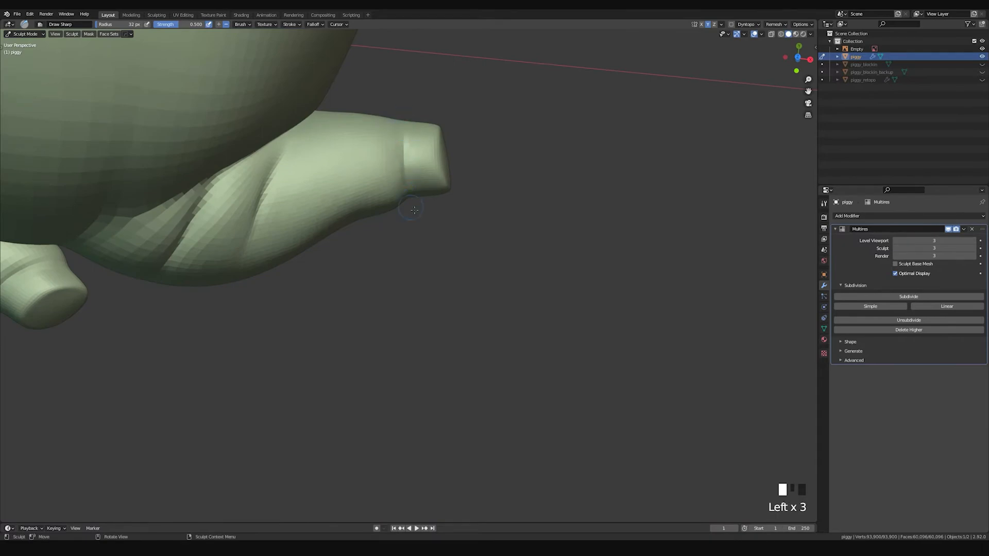
# Step: Continue the hoof line around the rest of the hind foot and smooth its edges
pyautogui.moveTo(415, 211); pyautogui.dragTo(406, 165, button='middle')
pyautogui.click(413, 251)
pyautogui.keyDown('shift'); pyautogui.click(413, 252); pyautogui.keyUp('shift')
pyautogui.moveTo(413, 252)
pyautogui.mouseDown(button='middle')
pyautogui.moveTo(418, 157)
pyautogui.moveTo(420, 205)
pyautogui.mouseUp(button='middle')
pyautogui.keyDown('shift'); pyautogui.click(419, 156); pyautogui.keyUp('shift')
pyautogui.keyDown('shift'); pyautogui.click(419, 156); pyautogui.keyUp('shift')
pyautogui.keyDown('shift'); pyautogui.click(420, 156); pyautogui.keyUp('shift')
pyautogui.keyDown('shift'); pyautogui.click(419, 156); pyautogui.keyUp('shift')
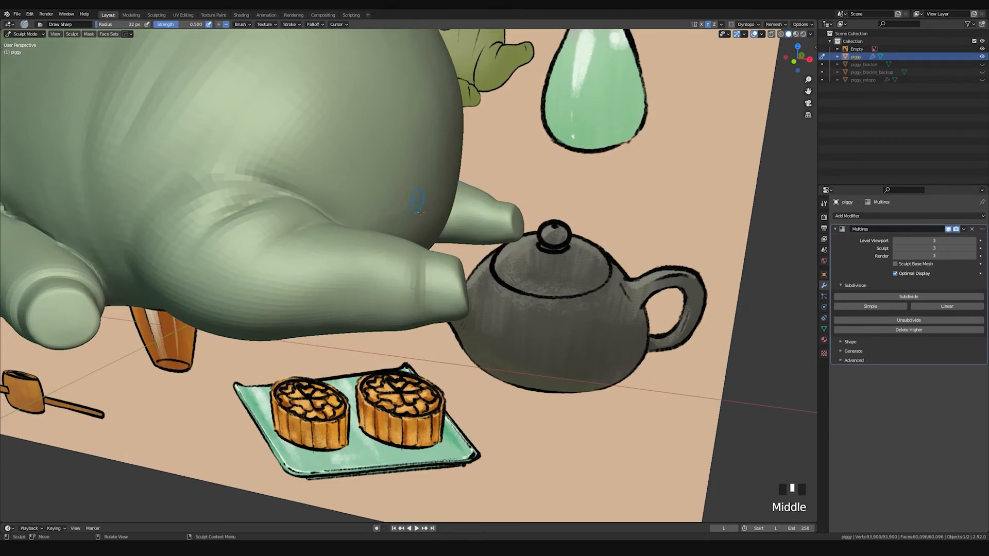
# Step: Add volume just above the hind hoof with the Draw brush at a 65 px radius
pyautogui.press('x')
pyautogui.press('f')
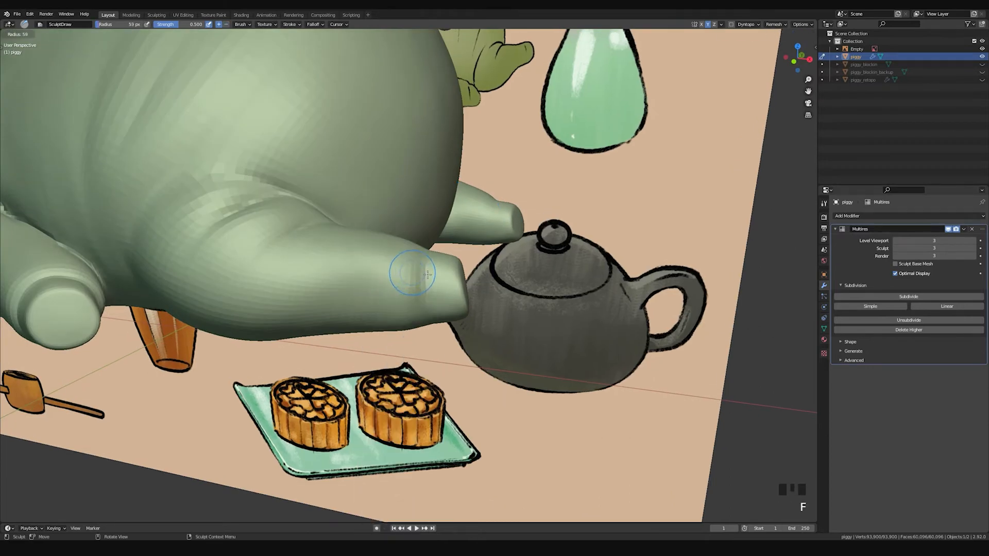
pyautogui.click(427, 274)
pyautogui.click(427, 242)
pyautogui.moveTo(428, 242); pyautogui.dragTo(468, 255, button='middle')
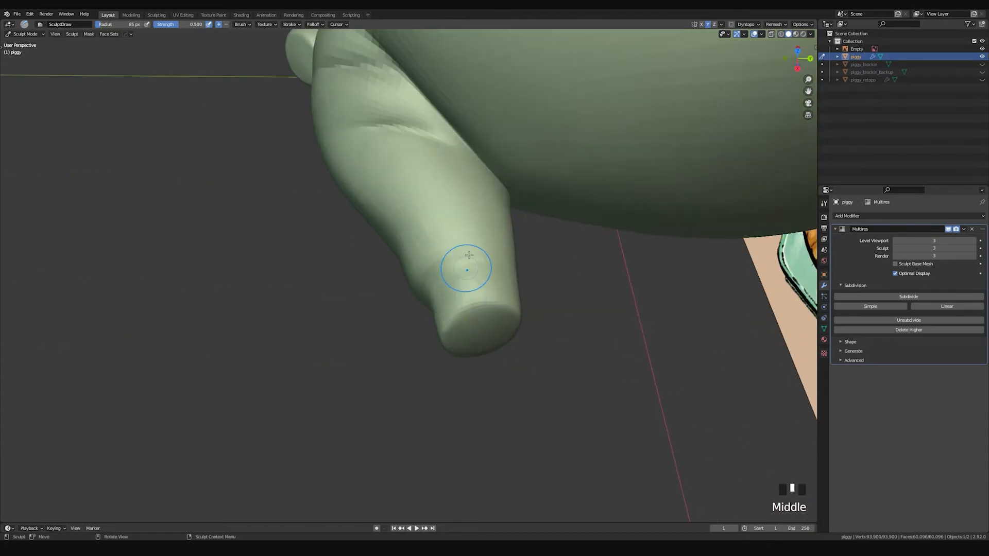
# Step: Undo the last ankle stroke, rebuild the volume above the hind hoof and smooth it
pyautogui.moveTo(431, 268); pyautogui.dragTo(466, 248)
pyautogui.hotkey('ctrl', 'z')
pyautogui.moveTo(454, 249); pyautogui.dragTo(447, 250)
pyautogui.moveTo(430, 252); pyautogui.dragTo(443, 255, button='middle')
pyautogui.moveTo(443, 254)
pyautogui.keyDown('shift'); pyautogui.mouseDown()
pyautogui.moveTo(469, 239)
pyautogui.moveTo(443, 243)
pyautogui.mouseUp(); pyautogui.keyUp('shift')
# Step: Undo the last Draw stroke above the hind hoof and set the brush radius to 48 px
pyautogui.moveTo(470, 239); pyautogui.dragTo(420, 323, button='middle')
pyautogui.press('f')
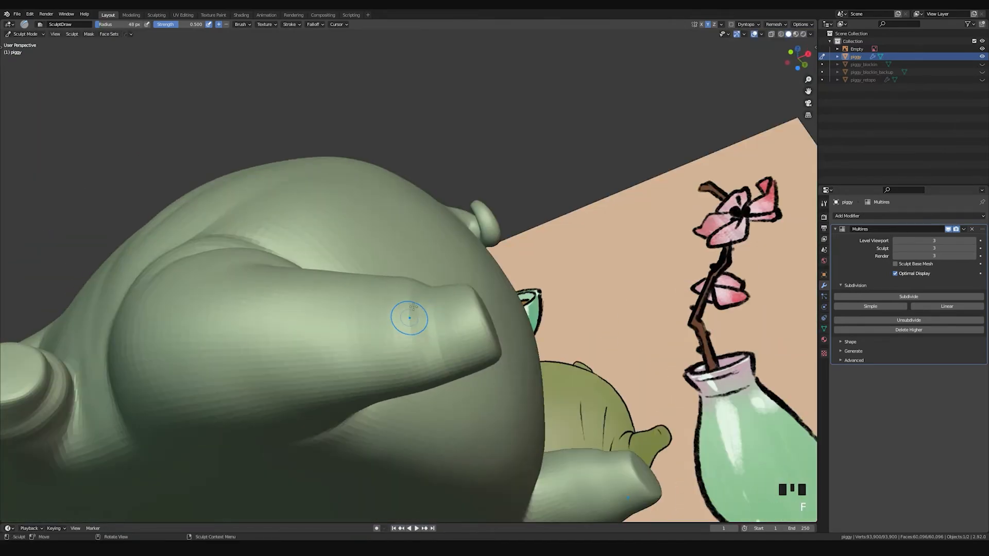
pyautogui.hotkey('ctrl', 'z')
pyautogui.moveTo(413, 286)
pyautogui.mouseDown(button='middle')
pyautogui.moveTo(417, 273)
pyautogui.moveTo(415, 281)
pyautogui.mouseUp(button='middle')
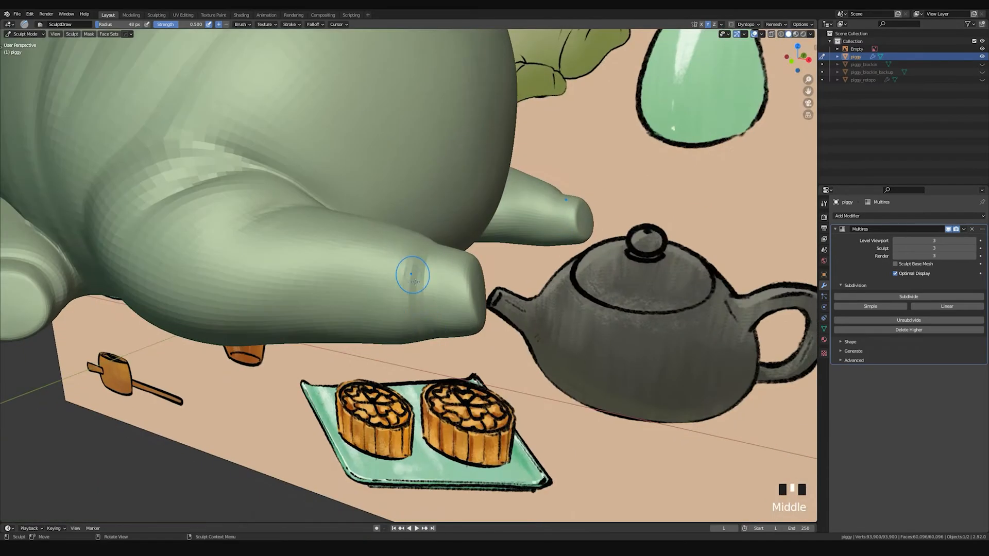
# Step: Tighten the hoof line around the hind foot with the Pinch/Magnify brush at a 70 px radius
pyautogui.moveTo(415, 303); pyautogui.dragTo(418, 306, button='middle')
pyautogui.press('f')
pyautogui.click(419, 308)
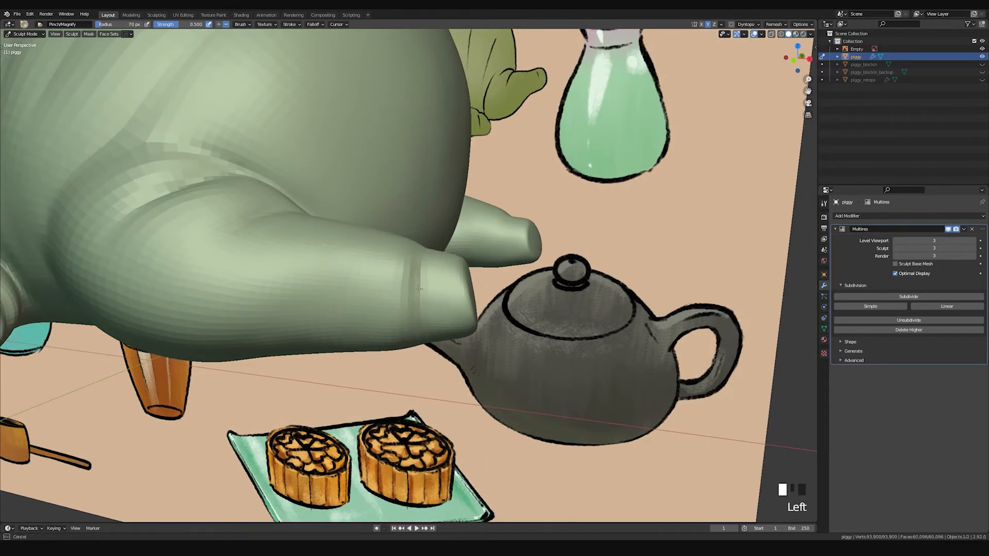
pyautogui.moveTo(428, 327); pyautogui.dragTo(409, 247, button='middle')
pyautogui.moveTo(409, 248); pyautogui.dragTo(422, 244)
pyautogui.moveTo(420, 258); pyautogui.dragTo(427, 265, button='middle')
pyautogui.moveTo(422, 289); pyautogui.dragTo(424, 352)
pyautogui.moveTo(415, 297); pyautogui.dragTo(419, 315, button='middle')
pyautogui.moveTo(419, 316); pyautogui.dragTo(420, 320)
pyautogui.moveTo(420, 320); pyautogui.dragTo(415, 338, button='middle')
# Step: Undo the last three strokes at the hind ankle and rework the spot with a new stroke
pyautogui.press('space')
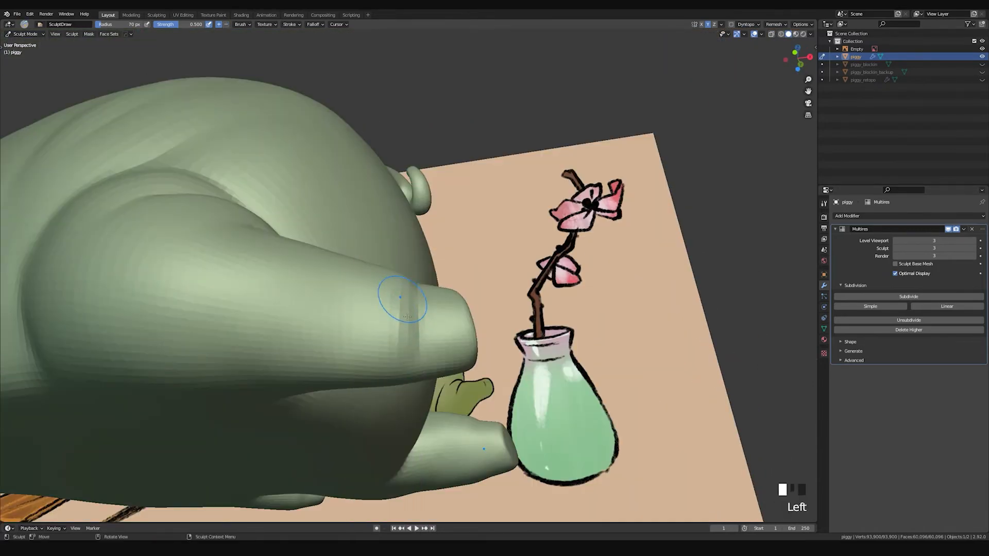
pyautogui.hotkey('ctrl', 'z')
pyautogui.hotkey('ctrl', 'z')
pyautogui.hotkey('ctrl', 'z')
pyautogui.moveTo(403, 349); pyautogui.dragTo(400, 320)
pyautogui.moveTo(400, 319); pyautogui.dragTo(405, 324, button='middle')
# Step: Pull the ankle and rim around the hind hoof into a rounder shape with the Grab brush at a 127 px radius
pyautogui.press('g')
pyautogui.moveTo(415, 331)
pyautogui.mouseDown()
pyautogui.moveTo(422, 342)
pyautogui.moveTo(417, 313)
pyautogui.mouseUp()
pyautogui.moveTo(431, 276); pyautogui.dragTo(420, 261, button='middle')
pyautogui.press('f')
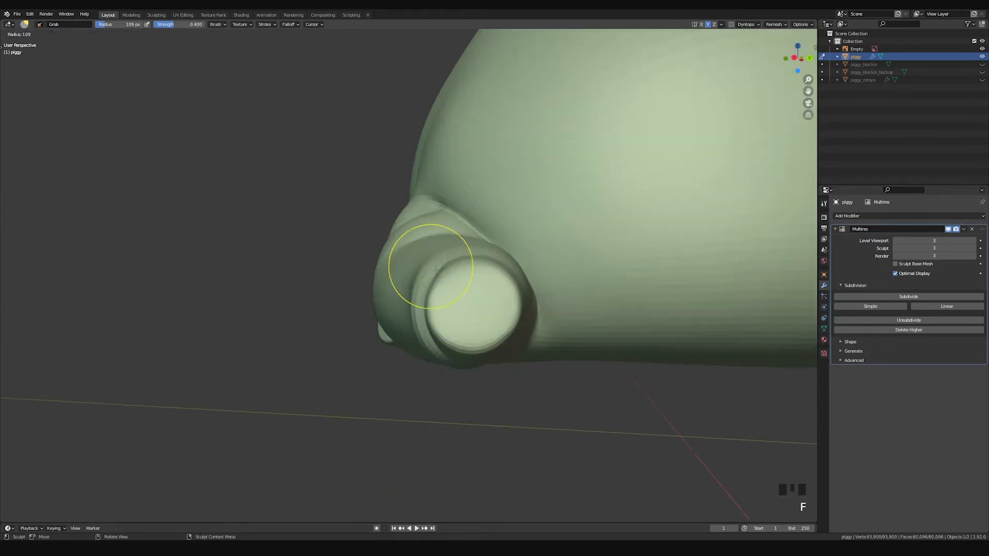
pyautogui.moveTo(463, 250); pyautogui.dragTo(453, 242)
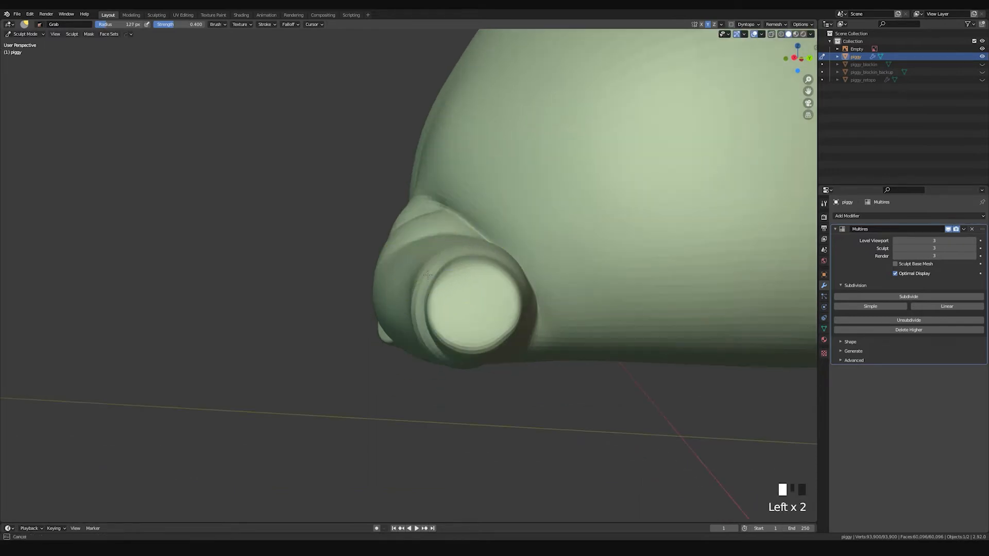
pyautogui.moveTo(453, 242); pyautogui.dragTo(509, 258, button='middle')
pyautogui.moveTo(509, 257); pyautogui.dragTo(483, 256)
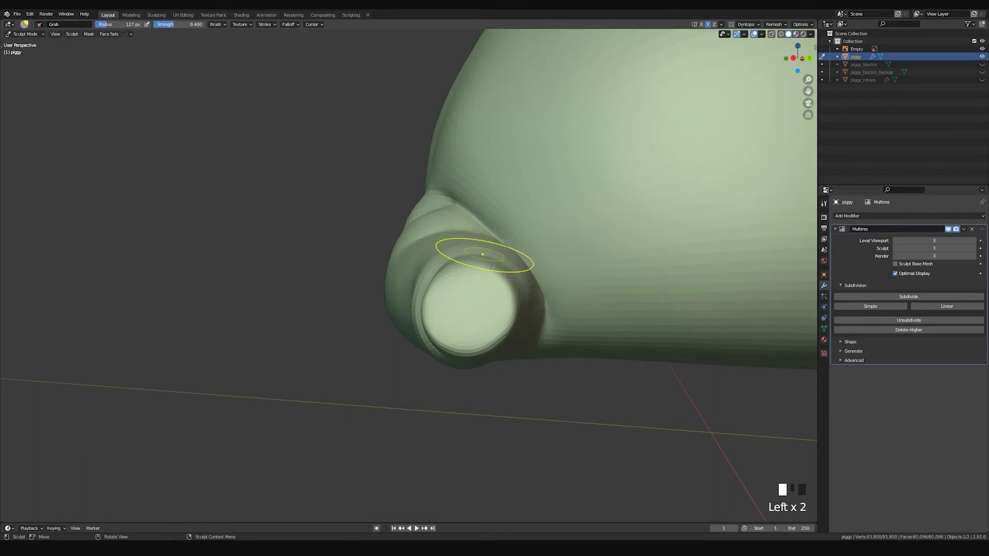
pyautogui.moveTo(483, 256); pyautogui.dragTo(508, 287, button='middle')
pyautogui.moveTo(513, 339); pyautogui.dragTo(507, 335)
pyautogui.moveTo(509, 337); pyautogui.dragTo(503, 335)
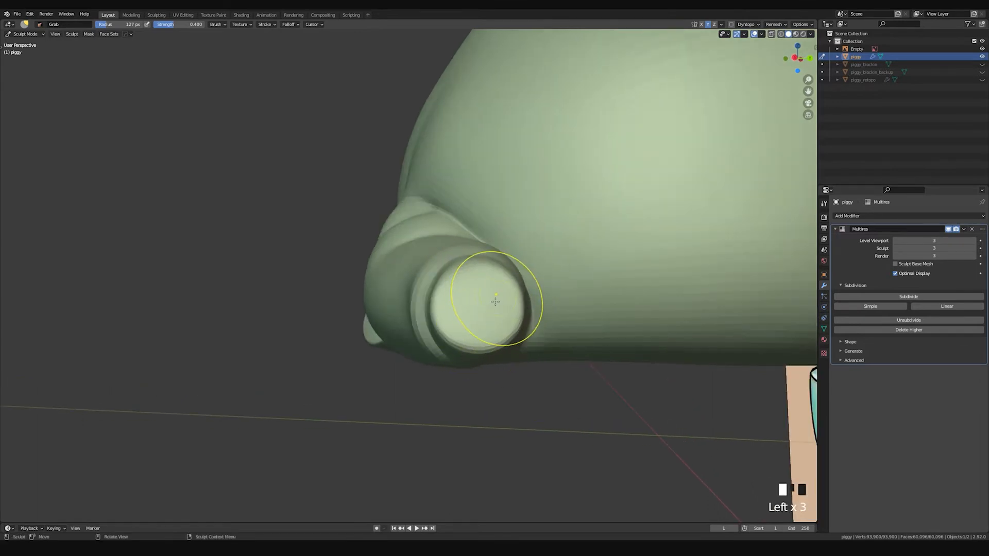
pyautogui.moveTo(495, 301); pyautogui.dragTo(455, 303, button='middle')
pyautogui.moveTo(449, 295); pyautogui.dragTo(445, 291)
# Step: Smooth the hind hoof's end and ankle, setting the brush radius to 97 px
pyautogui.moveTo(445, 291)
pyautogui.mouseDown(button='middle')
pyautogui.moveTo(423, 261)
pyautogui.moveTo(481, 271)
pyautogui.mouseUp(button='middle')
pyautogui.keyDown('shift'); pyautogui.moveTo(481, 272); pyautogui.dragTo(521, 332); pyautogui.keyUp('shift')
pyautogui.moveTo(554, 349); pyautogui.dragTo(508, 342, button='middle')
pyautogui.keyDown('shift'); pyautogui.moveTo(508, 342); pyautogui.dragTo(490, 332); pyautogui.keyUp('shift')
pyautogui.moveTo(490, 331)
pyautogui.mouseDown(button='middle')
pyautogui.moveTo(561, 305)
pyautogui.moveTo(512, 269)
pyautogui.mouseUp(button='middle')
pyautogui.keyDown('shift'); pyautogui.moveTo(512, 270); pyautogui.dragTo(508, 274); pyautogui.keyUp('shift')
pyautogui.press('f')
pyautogui.moveTo(508, 274)
pyautogui.mouseDown(button='middle')
pyautogui.moveTo(478, 305)
pyautogui.moveTo(426, 309)
pyautogui.mouseUp(button='middle')
pyautogui.click(471, 303)
pyautogui.keyDown('shift'); pyautogui.moveTo(427, 309); pyautogui.dragTo(511, 297); pyautogui.keyUp('shift')
pyautogui.moveTo(511, 298)
pyautogui.mouseDown(button='middle')
pyautogui.moveTo(496, 309)
pyautogui.moveTo(474, 287)
pyautogui.mouseUp(button='middle')
# Step: Sharpen the hoof line and the hoof's end rim with the Pinch/Magnify brush at a 97 px radius
pyautogui.press('p')
pyautogui.moveTo(474, 287)
pyautogui.mouseDown()
pyautogui.moveTo(433, 303)
pyautogui.moveTo(474, 309)
pyautogui.mouseUp()
pyautogui.moveTo(474, 309); pyautogui.dragTo(417, 322, button='middle')
pyautogui.moveTo(418, 322); pyautogui.dragTo(421, 304)
pyautogui.moveTo(421, 305); pyautogui.dragTo(448, 330, button='middle')
pyautogui.moveTo(447, 330); pyautogui.dragTo(453, 325)
pyautogui.moveTo(453, 324)
pyautogui.mouseDown(button='middle')
pyautogui.moveTo(501, 342)
pyautogui.moveTo(521, 280)
pyautogui.moveTo(470, 293)
pyautogui.mouseUp(button='middle')
pyautogui.click(515, 345)
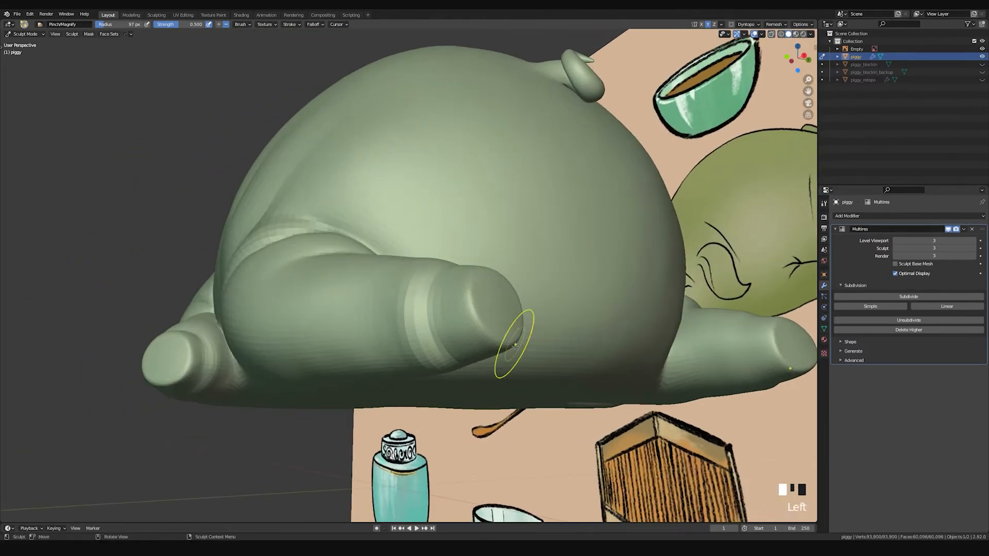
# Step: Smooth the hoof's end rim and the pinched ankle line around the hind foot
pyautogui.keyDown('shift'); pyautogui.moveTo(474, 296); pyautogui.dragTo(505, 342); pyautogui.keyUp('shift')
pyautogui.moveTo(493, 346); pyautogui.dragTo(425, 306, button='middle')
pyautogui.keyDown('shift'); pyautogui.moveTo(425, 306); pyautogui.dragTo(433, 329); pyautogui.keyUp('shift')
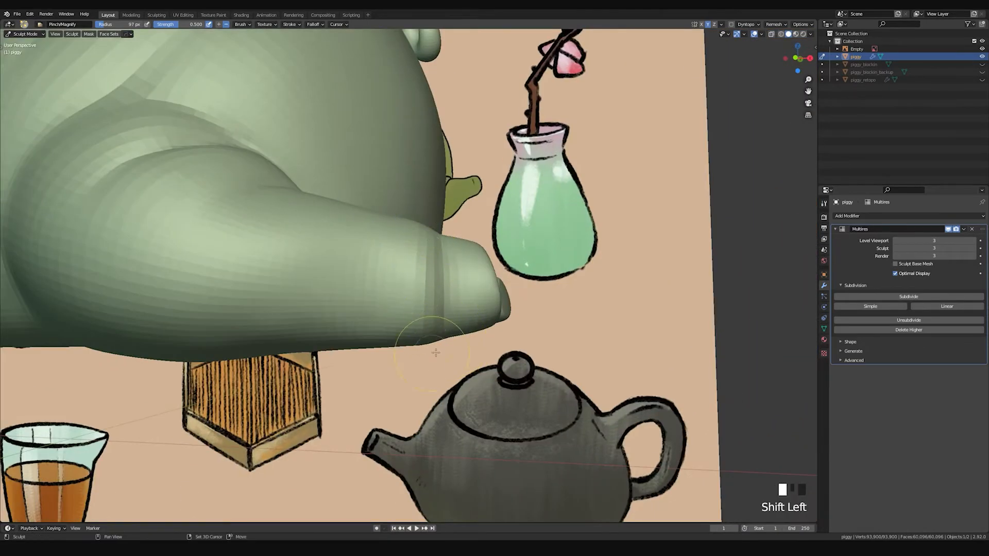
pyautogui.moveTo(433, 329); pyautogui.dragTo(412, 314, button='middle')
pyautogui.keyDown('shift'); pyautogui.moveTo(412, 313); pyautogui.dragTo(411, 216); pyautogui.keyUp('shift')
pyautogui.moveTo(411, 217)
pyautogui.mouseDown(button='middle')
pyautogui.moveTo(447, 224)
pyautogui.moveTo(441, 318)
pyautogui.moveTo(446, 254)
pyautogui.mouseUp(button='middle')
# Step: Recarve the hoof line on the hind foot's underside with the Draw Sharp brush at a 66 px radius
pyautogui.press('space')
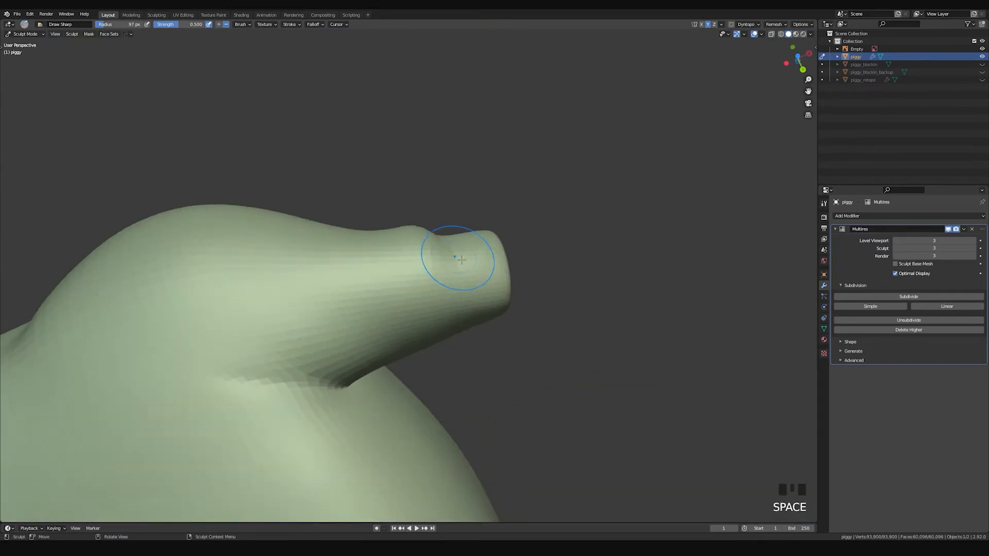
pyautogui.moveTo(453, 256); pyautogui.dragTo(456, 278, button='middle')
pyautogui.moveTo(435, 242); pyautogui.dragTo(449, 287)
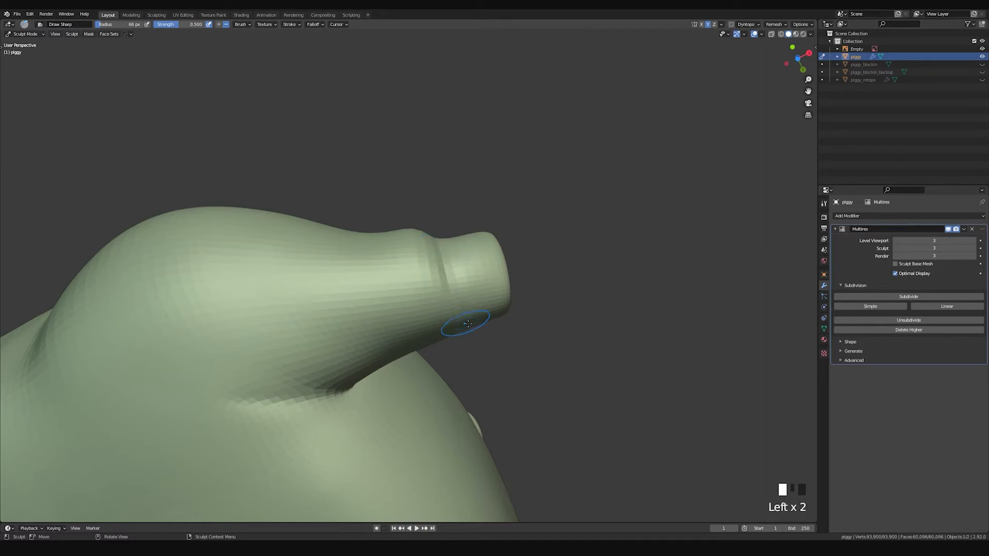
pyautogui.moveTo(466, 325)
pyautogui.mouseDown(button='middle')
pyautogui.moveTo(457, 215)
pyautogui.moveTo(466, 257)
pyautogui.mouseUp(button='middle')
# Step: Smooth the recarved hoof line and the surrounding hoof surface on all sides of the hind foot
pyautogui.keyDown('shift'); pyautogui.moveTo(473, 280); pyautogui.dragTo(484, 298); pyautogui.keyUp('shift')
pyautogui.keyDown('shift'); pyautogui.moveTo(472, 259); pyautogui.dragTo(476, 268); pyautogui.keyUp('shift')
pyautogui.moveTo(476, 268)
pyautogui.mouseDown(button='middle')
pyautogui.moveTo(463, 258)
pyautogui.moveTo(490, 298)
pyautogui.mouseUp(button='middle')
pyautogui.keyDown('shift'); pyautogui.moveTo(484, 291); pyautogui.dragTo(466, 252); pyautogui.keyUp('shift')
pyautogui.keyDown('shift'); pyautogui.moveTo(466, 242); pyautogui.dragTo(446, 302, button='middle'); pyautogui.keyUp('shift')
pyautogui.keyDown('shift'); pyautogui.moveTo(437, 319); pyautogui.dragTo(449, 279); pyautogui.keyUp('shift')
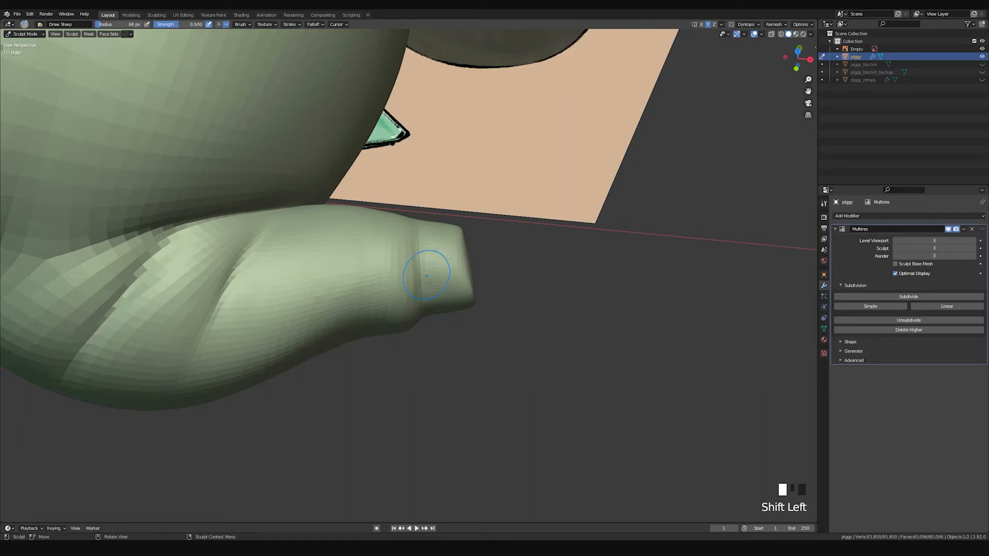
# Step: Pinch the hoof line around the hind foot with the Pinch/Magnify brush at a 66 px radius
pyautogui.press('p')
pyautogui.moveTo(419, 233); pyautogui.dragTo(423, 274)
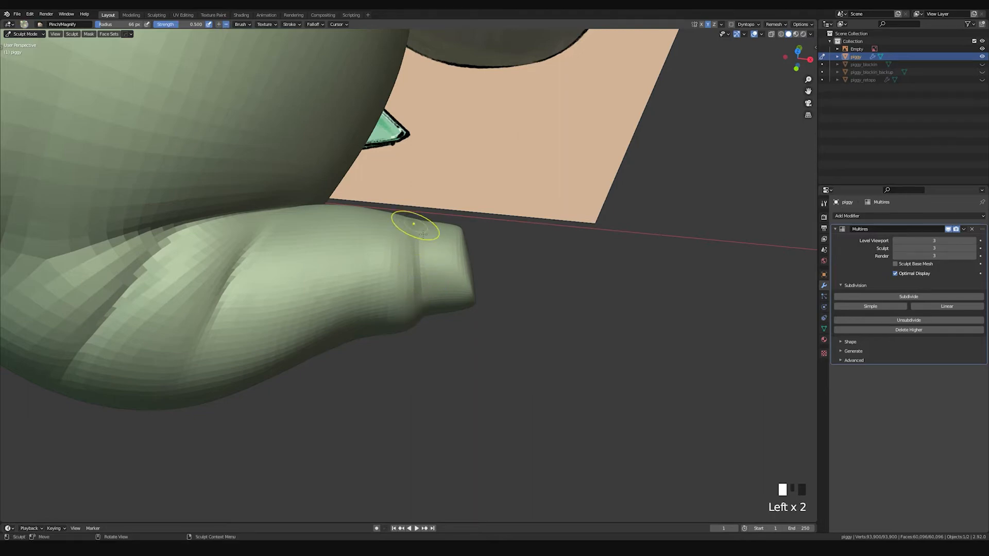
pyautogui.moveTo(415, 225); pyautogui.dragTo(419, 243, button='middle')
pyautogui.moveTo(419, 243); pyautogui.dragTo(412, 223)
pyautogui.moveTo(412, 223); pyautogui.dragTo(417, 250, button='middle')
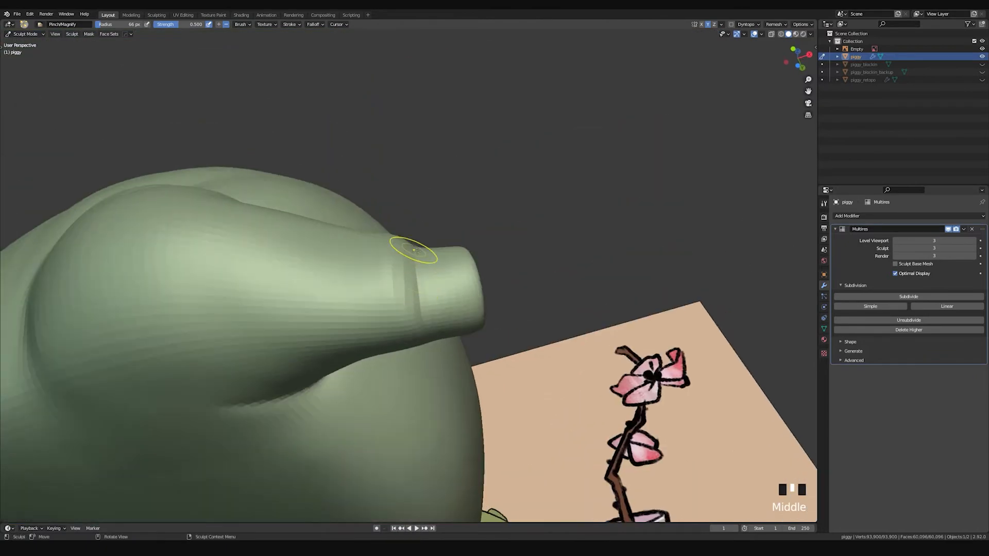
pyautogui.moveTo(424, 317); pyautogui.dragTo(426, 328)
# Step: Sharpen the edge of the hind hoof's flat end with Pinch/Magnify at a 92 px radius
pyautogui.moveTo(492, 273)
pyautogui.mouseDown(button='middle')
pyautogui.moveTo(456, 263)
pyautogui.moveTo(438, 290)
pyautogui.moveTo(427, 262)
pyautogui.mouseUp(button='middle')
pyautogui.press('f')
pyautogui.click(448, 295)
pyautogui.moveTo(428, 262); pyautogui.dragTo(449, 290)
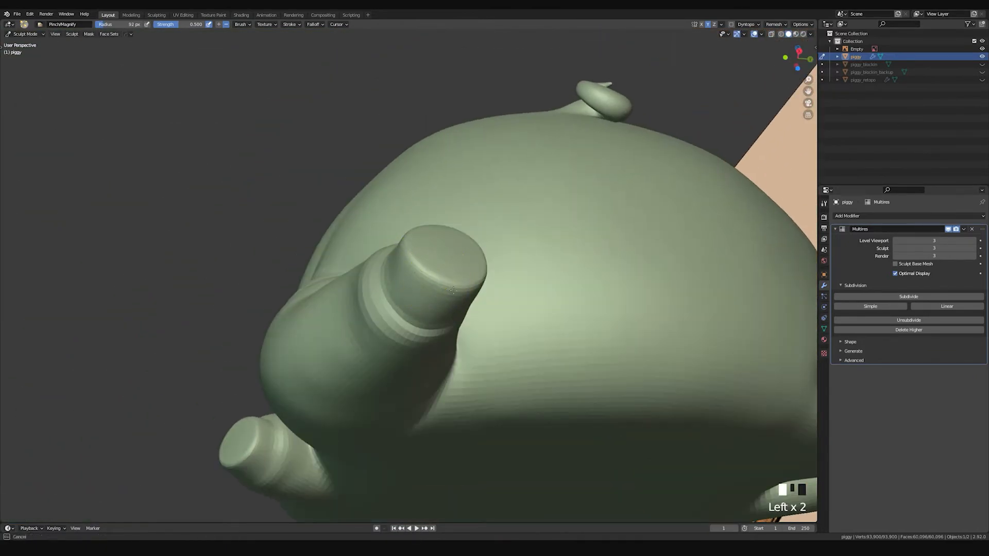
pyautogui.moveTo(465, 281); pyautogui.dragTo(424, 282, button='middle')
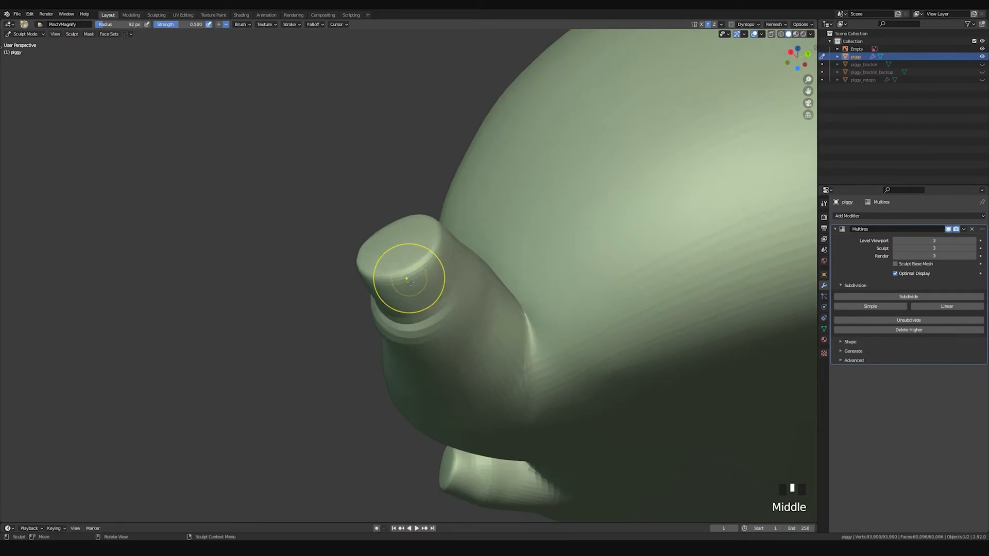
pyautogui.moveTo(402, 279)
pyautogui.mouseDown()
pyautogui.moveTo(418, 272)
pyautogui.moveTo(408, 279)
pyautogui.mouseUp()
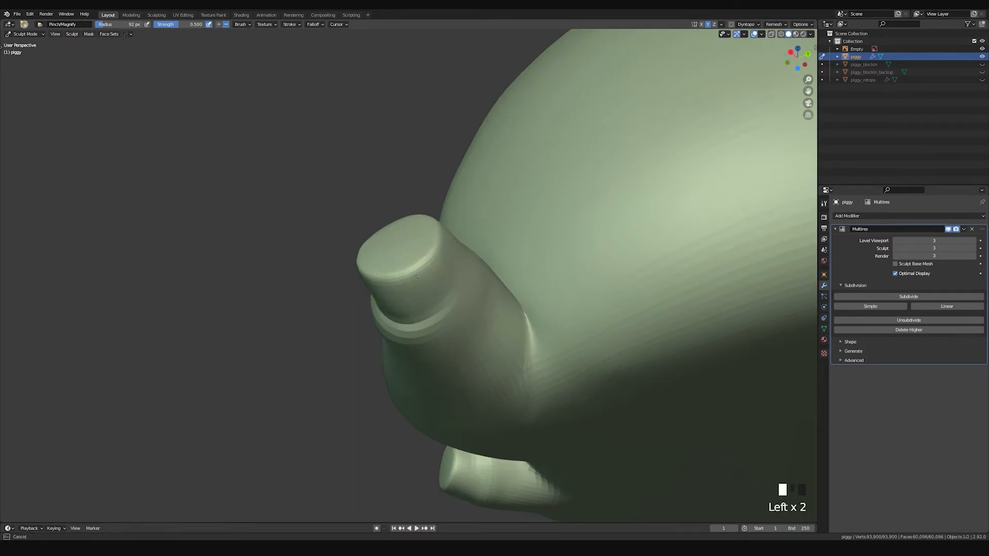
pyautogui.moveTo(448, 250); pyautogui.dragTo(448, 286, button='middle')
pyautogui.click(416, 268)
# Step: Smooth the hind hoof's pinched edge and the leg surface next to it
pyautogui.moveTo(447, 293)
pyautogui.keyDown('shift'); pyautogui.mouseDown()
pyautogui.moveTo(420, 331)
pyautogui.moveTo(439, 312)
pyautogui.mouseUp(); pyautogui.keyUp('shift')
pyautogui.moveTo(435, 294); pyautogui.dragTo(466, 309, button='middle')
pyautogui.moveTo(458, 247)
pyautogui.keyDown('ctrl'); pyautogui.mouseDown(button='middle')
pyautogui.moveTo(456, 280)
pyautogui.moveTo(490, 276)
pyautogui.moveTo(488, 297)
pyautogui.moveTo(439, 260)
pyautogui.mouseUp(button='middle'); pyautogui.keyUp('ctrl')
pyautogui.moveTo(399, 234)
pyautogui.keyDown('shift'); pyautogui.mouseDown()
pyautogui.moveTo(383, 230)
pyautogui.moveTo(368, 249)
pyautogui.mouseUp(); pyautogui.keyUp('shift')
pyautogui.moveTo(397, 200)
pyautogui.mouseDown(button='middle')
pyautogui.moveTo(417, 248)
pyautogui.moveTo(432, 226)
pyautogui.mouseUp(button='middle')
# Step: Try to deepen the crease on the hind thigh with the Draw Sharp brush at a 35 px radius
pyautogui.moveTo(432, 225); pyautogui.dragTo(428, 224, button='middle')
pyautogui.press('f')
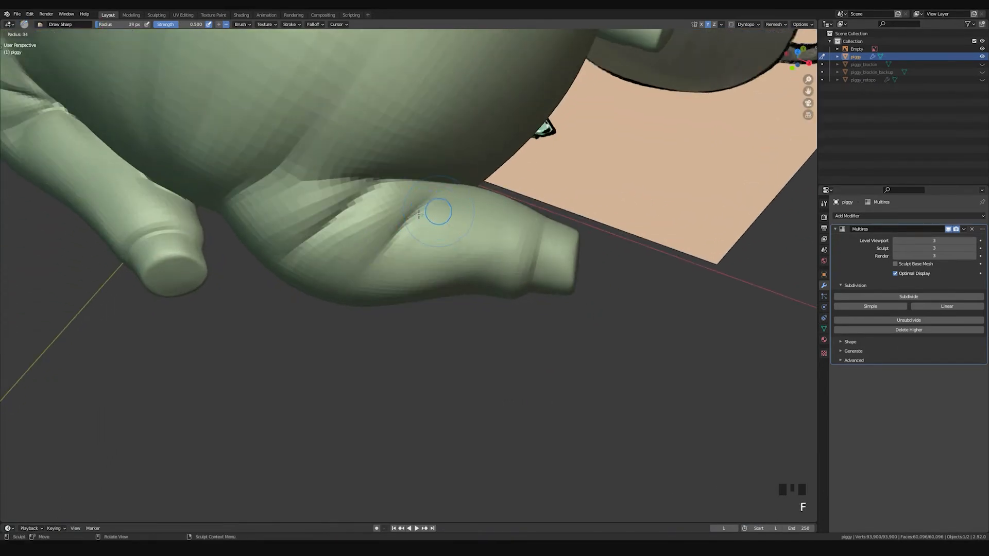
pyautogui.click(418, 214)
pyautogui.moveTo(418, 214); pyautogui.dragTo(442, 199, button='middle')
pyautogui.moveTo(442, 199)
pyautogui.mouseDown()
pyautogui.moveTo(433, 209)
pyautogui.moveTo(452, 195)
pyautogui.moveTo(422, 223)
pyautogui.mouseUp()
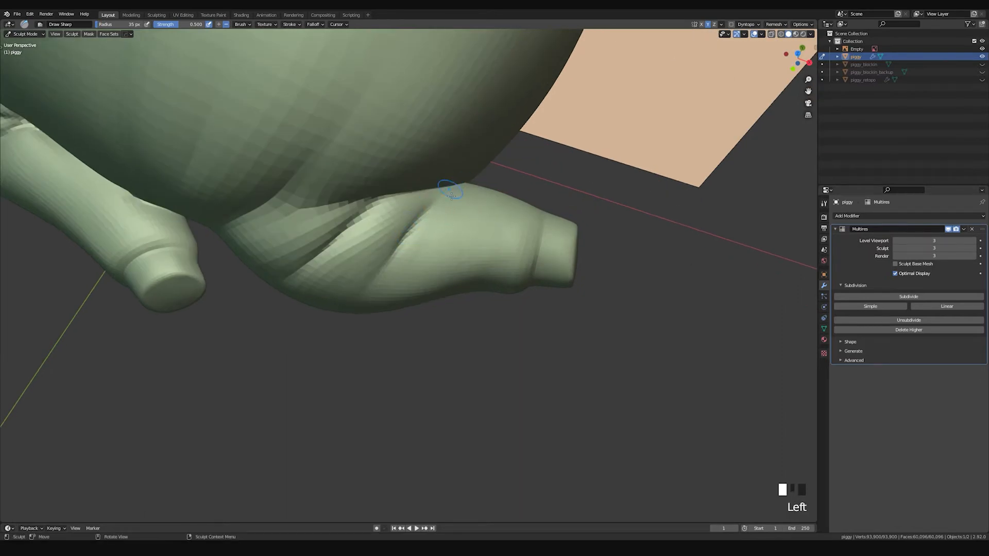
pyautogui.hotkey('ctrl', 'z')
# Step: Build up the area beside the hind thigh's crease with the Clay Strips brush at a 68 px radius
pyautogui.moveTo(398, 254)
pyautogui.mouseDown(button='middle')
pyautogui.moveTo(423, 241)
pyautogui.moveTo(424, 220)
pyautogui.moveTo(468, 231)
pyautogui.moveTo(440, 239)
pyautogui.mouseUp(button='middle')
pyautogui.hotkey('shift', 'space')
pyautogui.click(427, 221)
pyautogui.press('f')
pyautogui.click(466, 232)
pyautogui.moveTo(431, 195); pyautogui.dragTo(412, 289)
pyautogui.hotkey('ctrl', 'z')
pyautogui.click(415, 288)
pyautogui.click(424, 284)
pyautogui.click(439, 281)
# Step: Add further Clay Strips strokes along the hind thigh's fold and smooth the built-up area
pyautogui.moveTo(438, 281); pyautogui.dragTo(430, 238, button='middle')
pyautogui.moveTo(448, 208); pyautogui.dragTo(394, 267)
pyautogui.moveTo(462, 217)
pyautogui.mouseDown()
pyautogui.moveTo(379, 281)
pyautogui.moveTo(412, 247)
pyautogui.mouseUp()
pyautogui.hotkey('ctrl', 'z')
pyautogui.keyDown('shift'); pyautogui.moveTo(459, 222); pyautogui.dragTo(416, 269); pyautogui.keyUp('shift')
pyautogui.keyDown('shift'); pyautogui.moveTo(478, 271); pyautogui.dragTo(483, 255); pyautogui.keyUp('shift')
pyautogui.moveTo(484, 256)
pyautogui.keyDown('ctrl'); pyautogui.mouseDown(button='middle')
pyautogui.moveTo(459, 247)
pyautogui.moveTo(463, 275)
pyautogui.mouseUp(button='middle'); pyautogui.keyUp('ctrl')
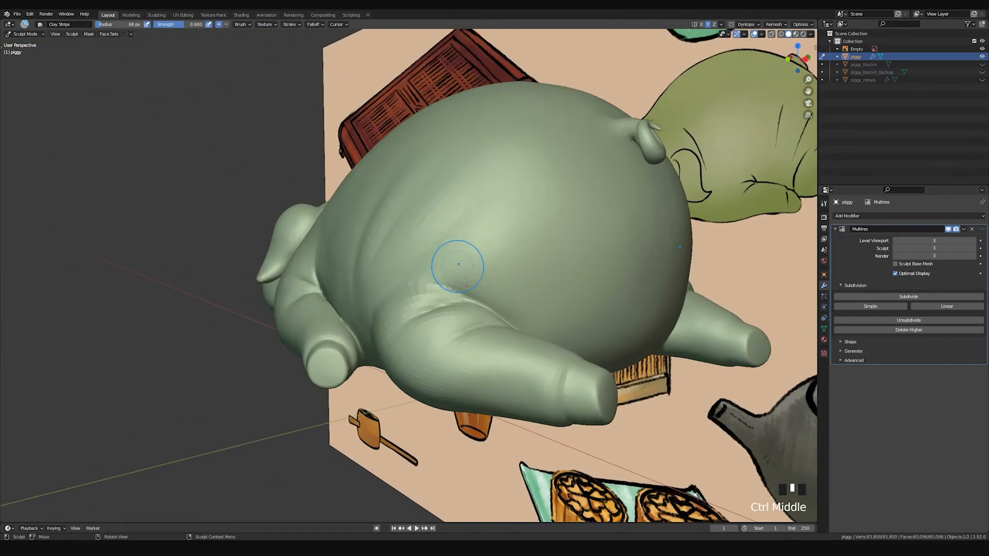
# Step: Try to inflate the fold where the hind leg meets the body with Inflate/Deflate at a 94 px radius
pyautogui.press('i')
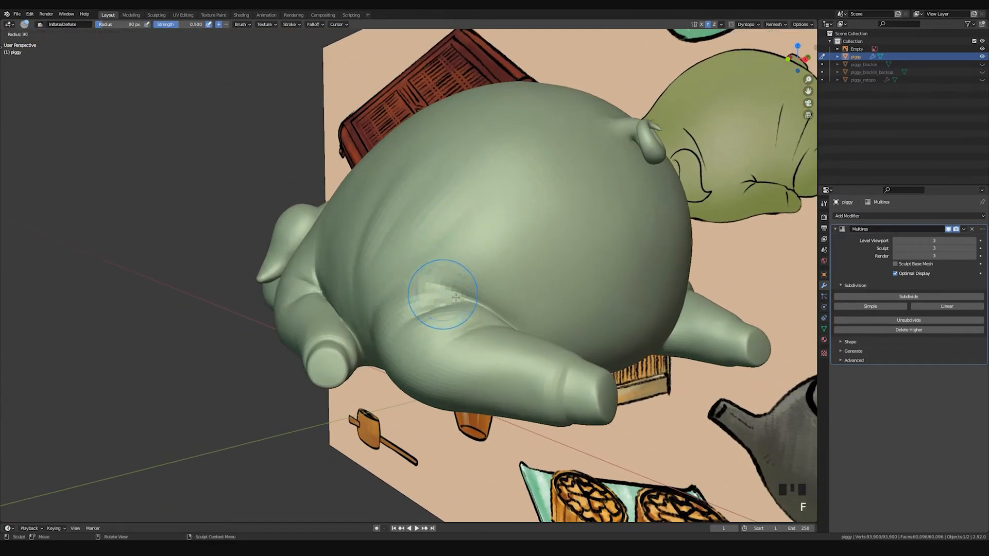
pyautogui.moveTo(441, 291); pyautogui.dragTo(481, 299)
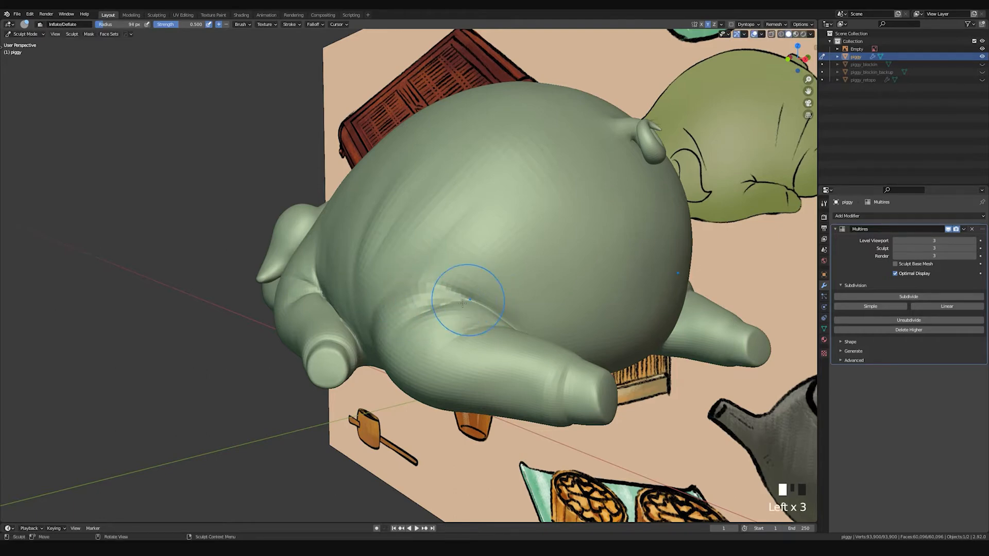
pyautogui.moveTo(503, 288)
pyautogui.mouseDown(button='middle')
pyautogui.moveTo(428, 306)
pyautogui.moveTo(446, 317)
pyautogui.mouseUp(button='middle')
pyautogui.hotkey('ctrl', 'z')
pyautogui.hotkey('ctrl', 'z')
pyautogui.hotkey('ctrl', 'z')
pyautogui.click(429, 306)
pyautogui.click(415, 281)
pyautogui.hotkey('ctrl', 'z')
# Step: Add volume along the top of the hind thigh beside the body
pyautogui.moveTo(415, 281)
pyautogui.mouseDown(button='middle')
pyautogui.moveTo(460, 368)
pyautogui.moveTo(474, 360)
pyautogui.mouseUp(button='middle')
pyautogui.click(434, 344)
pyautogui.click(473, 337)
pyautogui.moveTo(473, 338); pyautogui.dragTo(490, 320)
pyautogui.moveTo(453, 319); pyautogui.dragTo(500, 298, button='middle')
# Step: Try to build up the top of the hind leg with the Draw brush, starting at a 49 px radius
pyautogui.moveTo(404, 294)
pyautogui.mouseDown(button='middle')
pyautogui.moveTo(441, 303)
pyautogui.moveTo(415, 296)
pyautogui.moveTo(398, 261)
pyautogui.mouseUp(button='middle')
pyautogui.press('x')
pyautogui.click(415, 297)
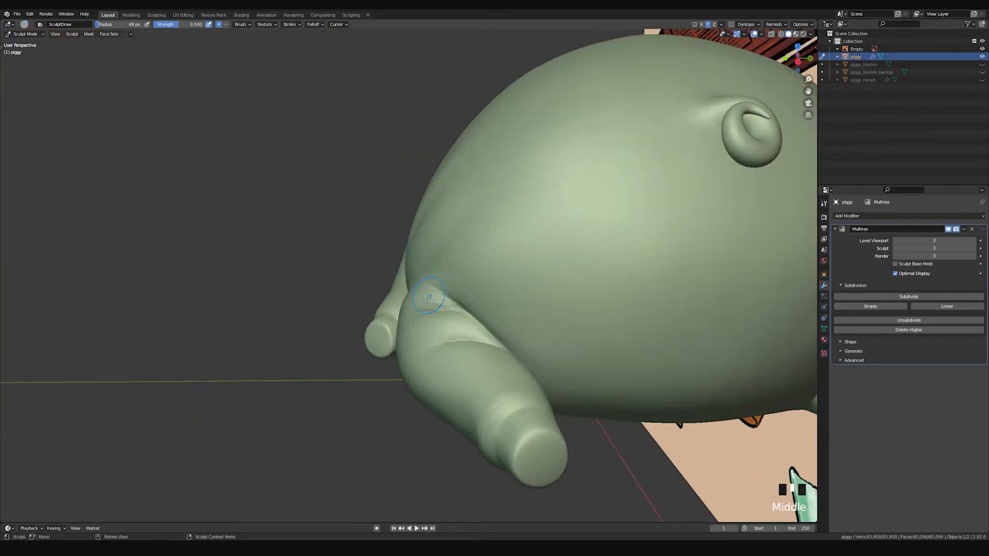
pyautogui.moveTo(427, 297)
pyautogui.mouseDown(button='middle')
pyautogui.moveTo(431, 307)
pyautogui.moveTo(486, 318)
pyautogui.mouseUp(button='middle')
pyautogui.hotkey('ctrl', 'z')
pyautogui.moveTo(487, 319); pyautogui.dragTo(446, 269)
pyautogui.hotkey('ctrl', 'z')
pyautogui.moveTo(446, 269); pyautogui.dragTo(432, 265, button='middle')
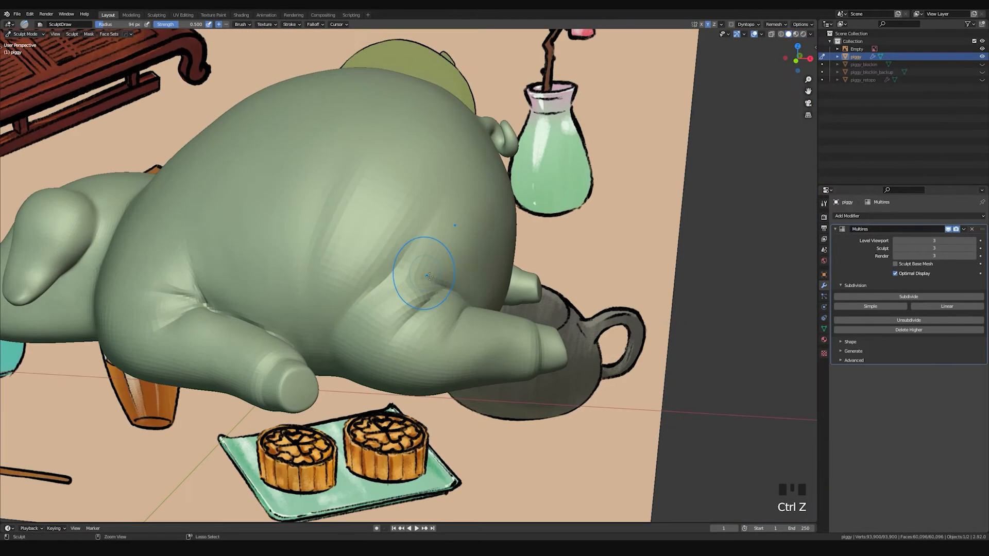
# Step: Add volume where the hind leg joins the flank with the Draw brush and smooth it at a 76 px radius
pyautogui.click(420, 268)
pyautogui.click(437, 273)
pyautogui.click(419, 265)
pyautogui.keyDown('shift'); pyautogui.moveTo(420, 266); pyautogui.dragTo(395, 304); pyautogui.keyUp('shift')
pyautogui.moveTo(397, 307); pyautogui.dragTo(433, 328, button='middle')
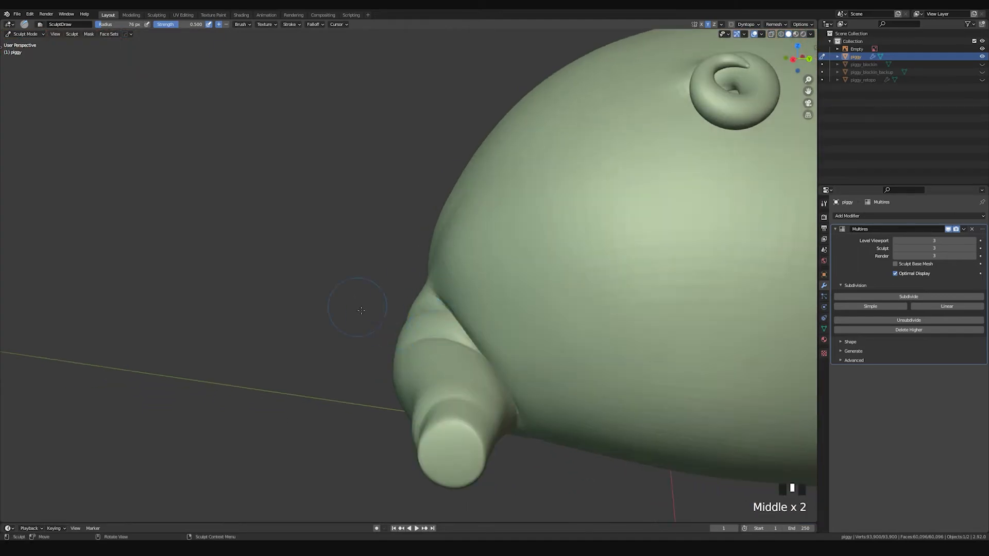
pyautogui.moveTo(361, 305); pyautogui.dragTo(393, 300, button='middle')
pyautogui.moveTo(394, 282)
pyautogui.keyDown('shift'); pyautogui.mouseDown()
pyautogui.moveTo(400, 300)
pyautogui.moveTo(383, 325)
pyautogui.moveTo(431, 310)
pyautogui.mouseUp(); pyautogui.keyUp('shift')
pyautogui.keyDown('shift'); pyautogui.moveTo(432, 309); pyautogui.dragTo(422, 293); pyautogui.keyUp('shift')
pyautogui.moveTo(422, 293)
pyautogui.keyDown('shift'); pyautogui.mouseDown(button='middle')
pyautogui.moveTo(459, 221)
pyautogui.moveTo(439, 312)
pyautogui.mouseUp(button='middle'); pyautogui.keyUp('shift')
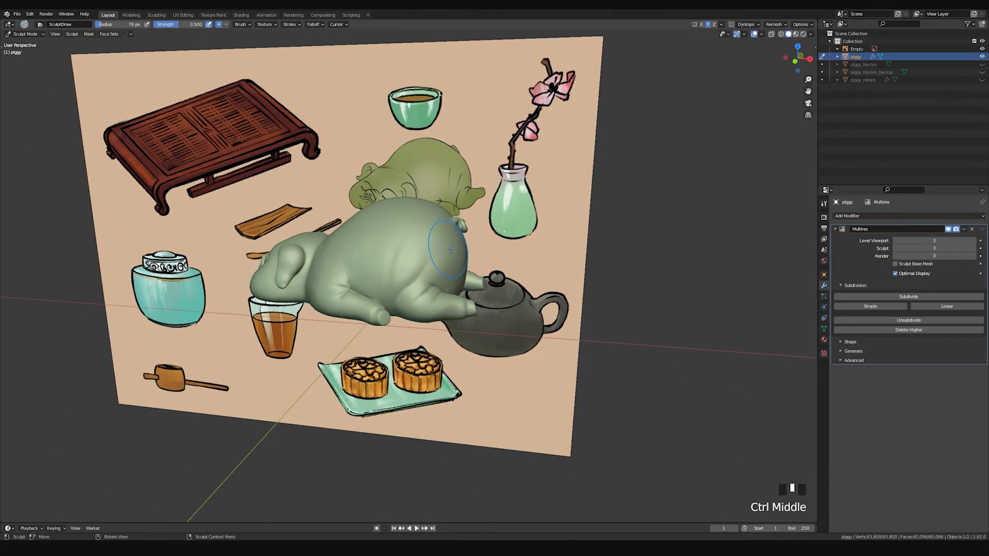
# Step: Try to carve a skin fold up the flank above the hind leg with the Draw Sharp brush
pyautogui.press('1')
pyautogui.moveTo(430, 256)
pyautogui.mouseDown(button='middle')
pyautogui.moveTo(446, 261)
pyautogui.moveTo(415, 240)
pyautogui.moveTo(410, 248)
pyautogui.mouseUp(button='middle')
pyautogui.press('f')
pyautogui.click(423, 261)
pyautogui.moveTo(388, 301); pyautogui.dragTo(412, 203)
pyautogui.hotkey('ctrl', 'z')
pyautogui.hotkey('ctrl', 'z')
# Step: Rework the flank fold above the hind leg with a resized Draw Sharp brush, undo the misplaced stroke and smooth the area
pyautogui.press('f')
pyautogui.moveTo(387, 296)
pyautogui.mouseDown()
pyautogui.moveTo(406, 225)
pyautogui.moveTo(409, 251)
pyautogui.mouseUp()
pyautogui.hotkey('ctrl', 'z')
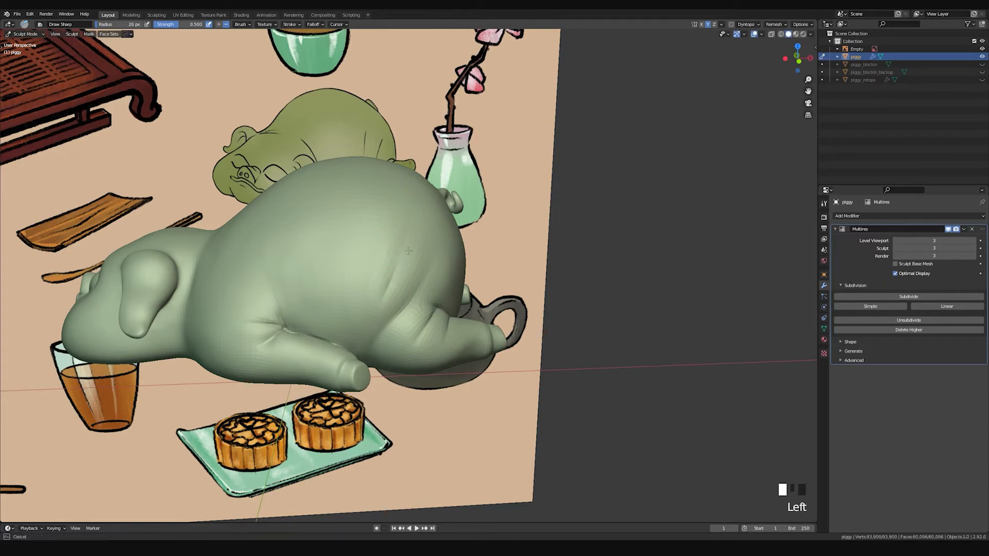
pyautogui.moveTo(460, 228); pyautogui.dragTo(423, 247, button='middle')
pyautogui.keyDown('shift'); pyautogui.moveTo(445, 202); pyautogui.dragTo(428, 253); pyautogui.keyUp('shift')
pyautogui.moveTo(426, 250)
pyautogui.mouseDown(button='middle')
pyautogui.moveTo(461, 248)
pyautogui.moveTo(403, 284)
pyautogui.mouseUp(button='middle')
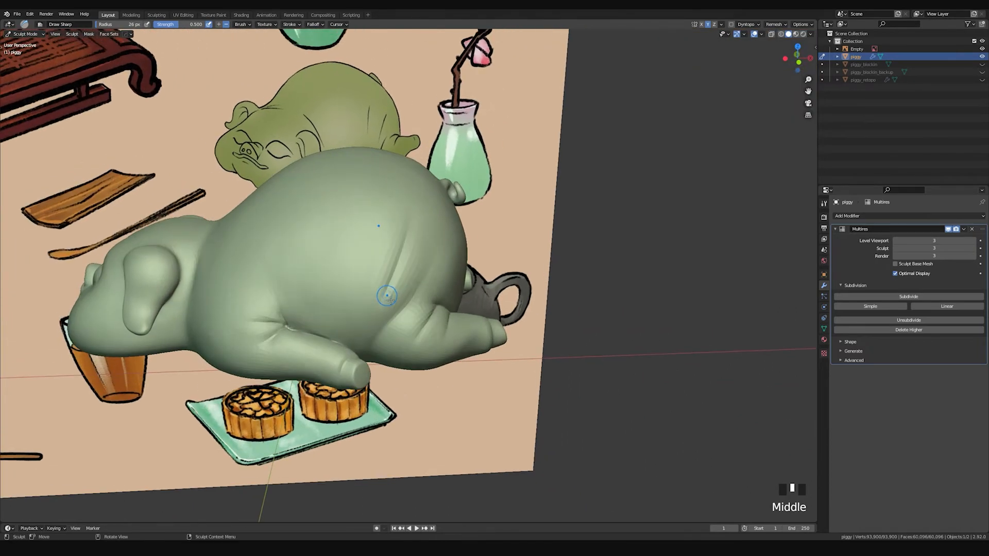
# Step: Define the flank fold above the hind leg with the Pinch/Magnify brush at a 64 px radius and smooth along it
pyautogui.press('f')
pyautogui.click(408, 274)
pyautogui.moveTo(387, 303); pyautogui.dragTo(405, 244)
pyautogui.keyDown('shift'); pyautogui.moveTo(406, 229); pyautogui.dragTo(394, 275); pyautogui.keyUp('shift')
pyautogui.moveTo(390, 286)
pyautogui.keyDown('shift'); pyautogui.mouseDown()
pyautogui.moveTo(382, 302)
pyautogui.moveTo(394, 282)
pyautogui.mouseUp(); pyautogui.keyUp('shift')
pyautogui.keyDown('shift'); pyautogui.moveTo(399, 268); pyautogui.dragTo(407, 239); pyautogui.keyUp('shift')
# Step: Reshape the flank above the hind leg with the Grab brush at a 135 px radius, checking the silhouette from behind
pyautogui.moveTo(481, 252)
pyautogui.mouseDown(button='middle')
pyautogui.moveTo(402, 248)
pyautogui.moveTo(464, 234)
pyautogui.moveTo(426, 259)
pyautogui.mouseUp(button='middle')
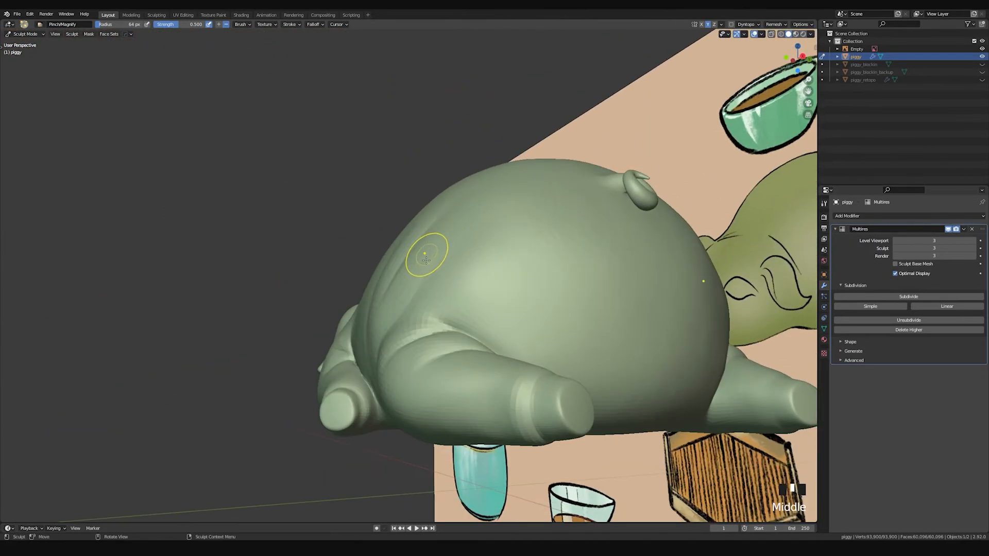
pyautogui.press('g')
pyautogui.press('f')
pyautogui.moveTo(433, 260); pyautogui.dragTo(400, 271, button='middle')
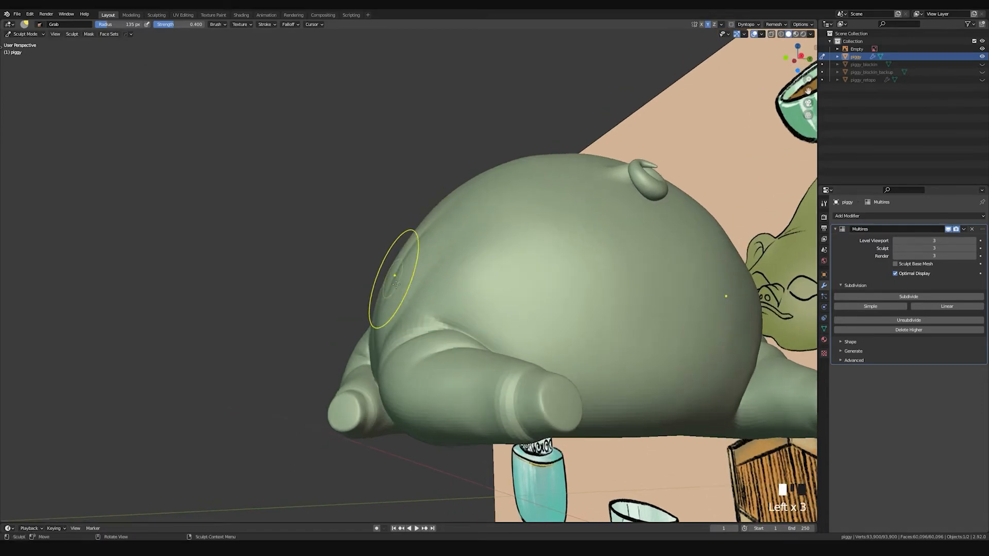
pyautogui.moveTo(392, 290); pyautogui.dragTo(433, 226, button='middle')
pyautogui.press('f')
pyautogui.click(447, 215)
# Step: Smooth the skin around the flank fold and tighten its line with the Pinch/Magnify brush
pyautogui.moveTo(444, 211)
pyautogui.mouseDown(button='middle')
pyautogui.moveTo(441, 220)
pyautogui.moveTo(386, 210)
pyautogui.mouseUp(button='middle')
pyautogui.moveTo(386, 209)
pyautogui.keyDown('shift'); pyautogui.mouseDown()
pyautogui.moveTo(417, 197)
pyautogui.moveTo(428, 178)
pyautogui.mouseUp(); pyautogui.keyUp('shift')
pyautogui.keyDown('shift'); pyautogui.moveTo(412, 206); pyautogui.dragTo(427, 181); pyautogui.keyUp('shift')
pyautogui.keyDown('shift'); pyautogui.moveTo(414, 201); pyautogui.dragTo(371, 261); pyautogui.keyUp('shift')
pyautogui.press('p')
pyautogui.moveTo(410, 222); pyautogui.dragTo(383, 268)
pyautogui.moveTo(389, 257); pyautogui.dragTo(438, 170)
# Step: Build up the lower flank between the front and hind legs with Clay Strips at a 141 px radius and smooth it
pyautogui.keyDown('ctrl'); pyautogui.moveTo(452, 166); pyautogui.dragTo(434, 268, button='middle'); pyautogui.keyUp('ctrl')
pyautogui.press('space')
pyautogui.press('c')
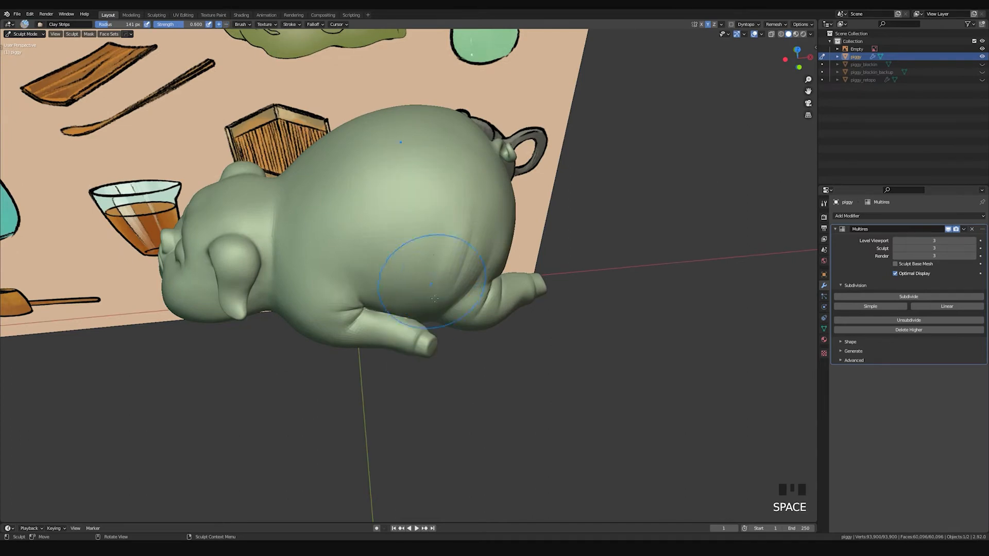
pyautogui.click(427, 300)
pyautogui.click(418, 294)
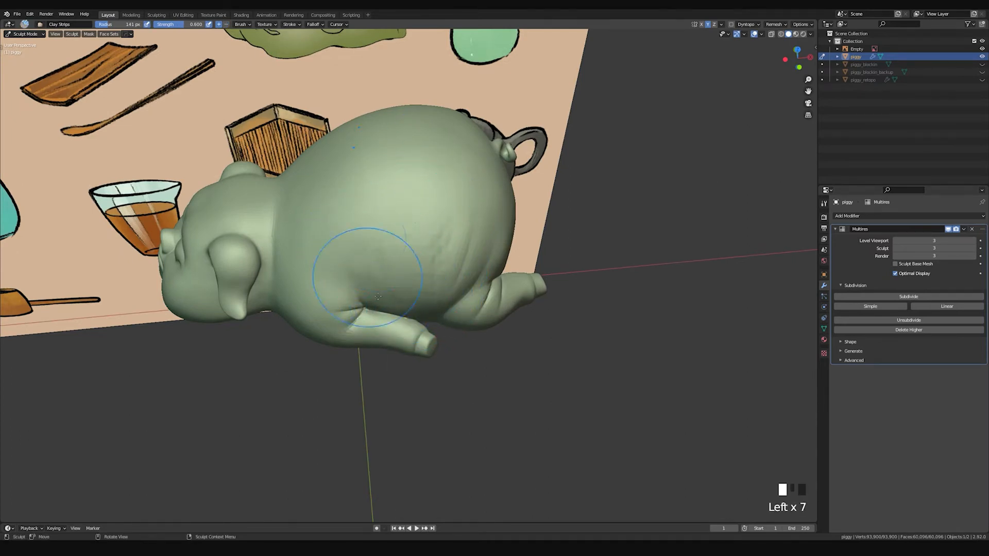
pyautogui.click(407, 273)
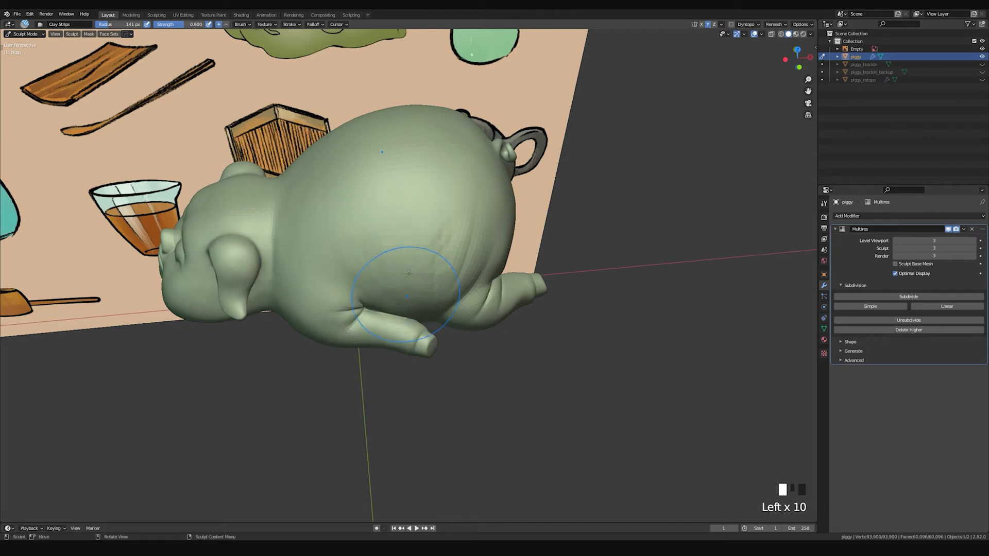
pyautogui.keyDown('shift'); pyautogui.moveTo(450, 254); pyautogui.dragTo(427, 275); pyautogui.keyUp('shift')
# Step: Add more Clay Strips volume around the flank, undo the misplaced strokes and smooth the result
pyautogui.moveTo(398, 292)
pyautogui.mouseDown(button='middle')
pyautogui.moveTo(321, 287)
pyautogui.moveTo(419, 316)
pyautogui.moveTo(441, 309)
pyautogui.moveTo(435, 238)
pyautogui.mouseUp(button='middle')
pyautogui.click(441, 268)
pyautogui.hotkey('ctrl', 'z')
pyautogui.click(424, 212)
pyautogui.click(424, 216)
pyautogui.moveTo(424, 227)
pyautogui.keyDown('shift'); pyautogui.mouseDown()
pyautogui.moveTo(424, 234)
pyautogui.moveTo(420, 216)
pyautogui.moveTo(408, 232)
pyautogui.mouseUp(); pyautogui.keyUp('shift')
pyautogui.click(431, 203)
pyautogui.moveTo(408, 231)
pyautogui.mouseDown(button='middle')
pyautogui.moveTo(423, 262)
pyautogui.moveTo(412, 255)
pyautogui.mouseUp(button='middle')
pyautogui.click(415, 267)
pyautogui.click(414, 267)
pyautogui.hotkey('ctrl', 'z')
pyautogui.click(416, 329)
pyautogui.keyDown('shift'); pyautogui.moveTo(419, 316); pyautogui.dragTo(422, 314); pyautogui.keyUp('shift')
# Step: Fill the area between the eyes above the nose bridge with Clay Strips at a 53 px radius
pyautogui.moveTo(421, 314)
pyautogui.mouseDown(button='middle')
pyautogui.moveTo(430, 276)
pyautogui.moveTo(401, 314)
pyautogui.moveTo(407, 329)
pyautogui.moveTo(443, 268)
pyautogui.moveTo(422, 238)
pyautogui.moveTo(438, 259)
pyautogui.mouseUp(button='middle')
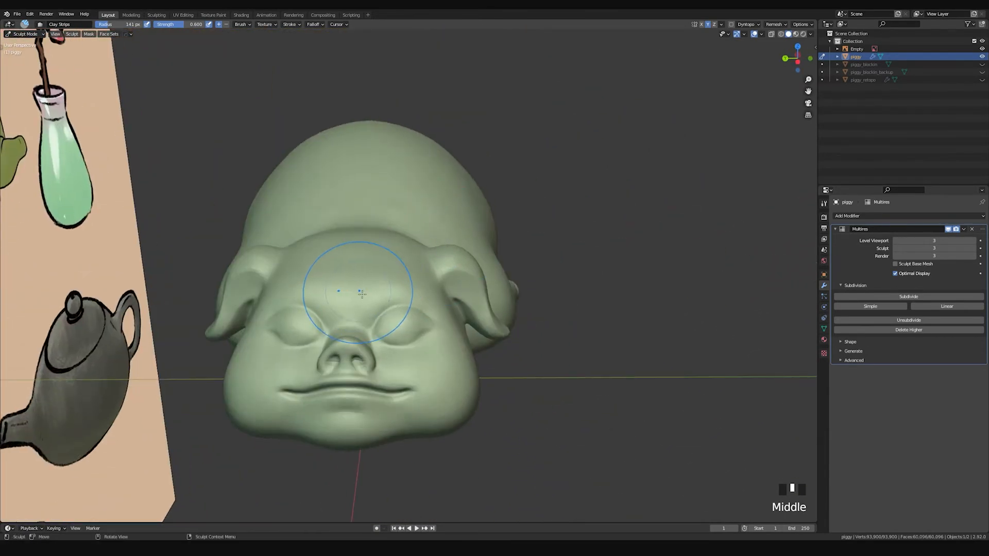
pyautogui.press('f')
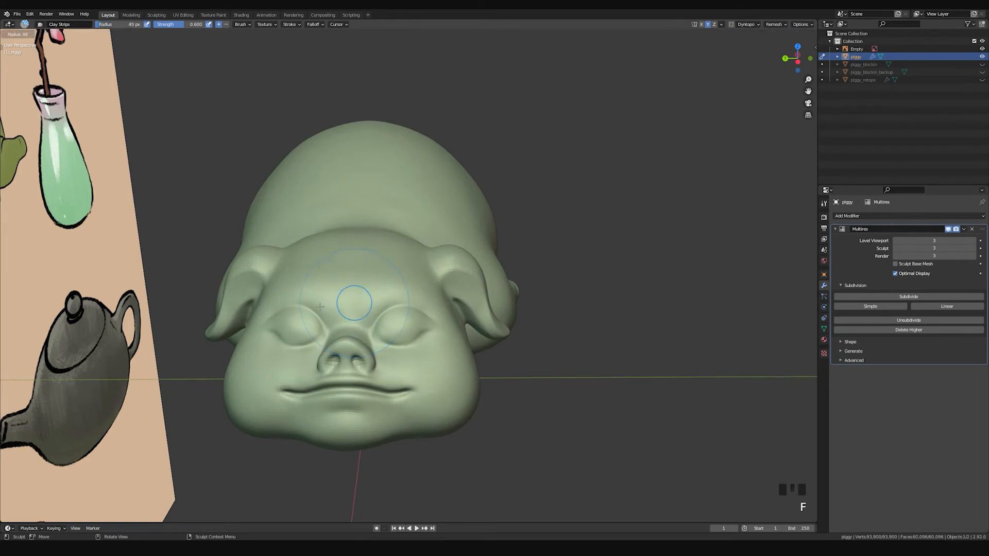
pyautogui.click(321, 305)
pyautogui.moveTo(347, 290); pyautogui.dragTo(362, 349, button='middle')
pyautogui.moveTo(364, 310); pyautogui.dragTo(356, 350)
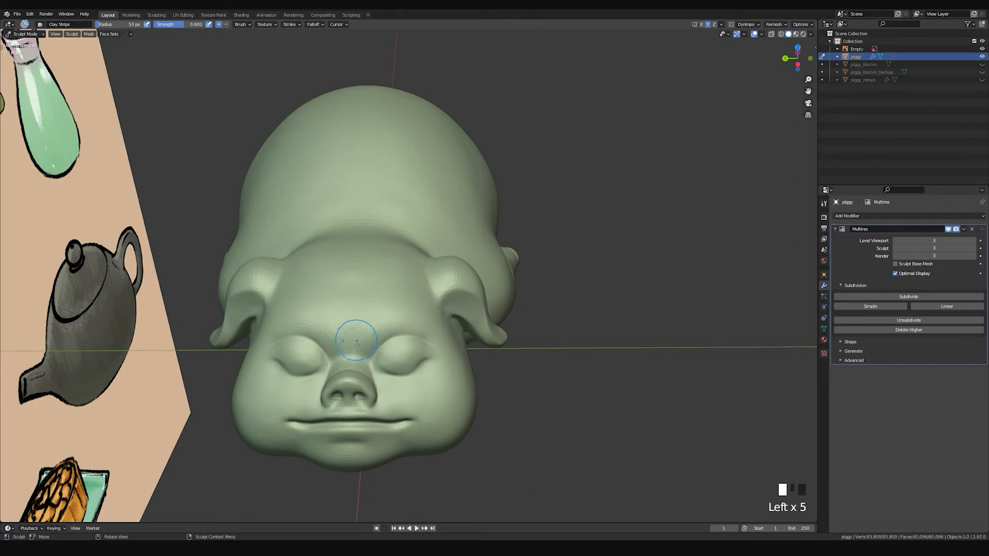
pyautogui.moveTo(370, 326); pyautogui.dragTo(421, 268, button='middle')
pyautogui.moveTo(404, 294)
pyautogui.mouseDown()
pyautogui.moveTo(395, 263)
pyautogui.moveTo(404, 289)
pyautogui.moveTo(411, 296)
pyautogui.moveTo(405, 288)
pyautogui.moveTo(417, 286)
pyautogui.mouseUp()
# Step: Adjust the top of the nose bridge with the Grab brush at a 93 px radius and smooth the brow above it
pyautogui.press('g')
pyautogui.moveTo(417, 286); pyautogui.dragTo(423, 289, button='middle')
pyautogui.moveTo(422, 289); pyautogui.dragTo(404, 287)
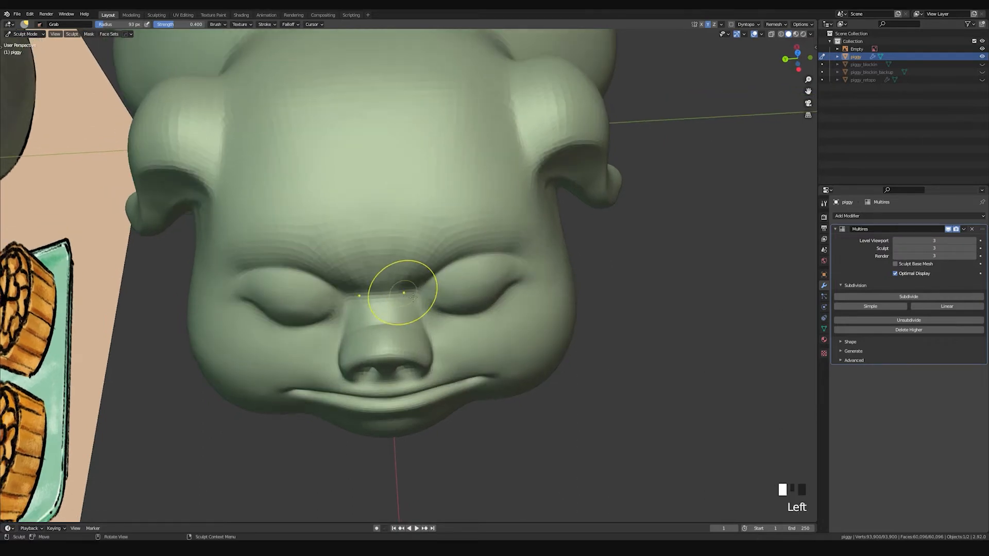
pyautogui.moveTo(404, 287); pyautogui.dragTo(378, 236, button='middle')
pyautogui.keyDown('shift'); pyautogui.moveTo(377, 237); pyautogui.dragTo(400, 259); pyautogui.keyUp('shift')
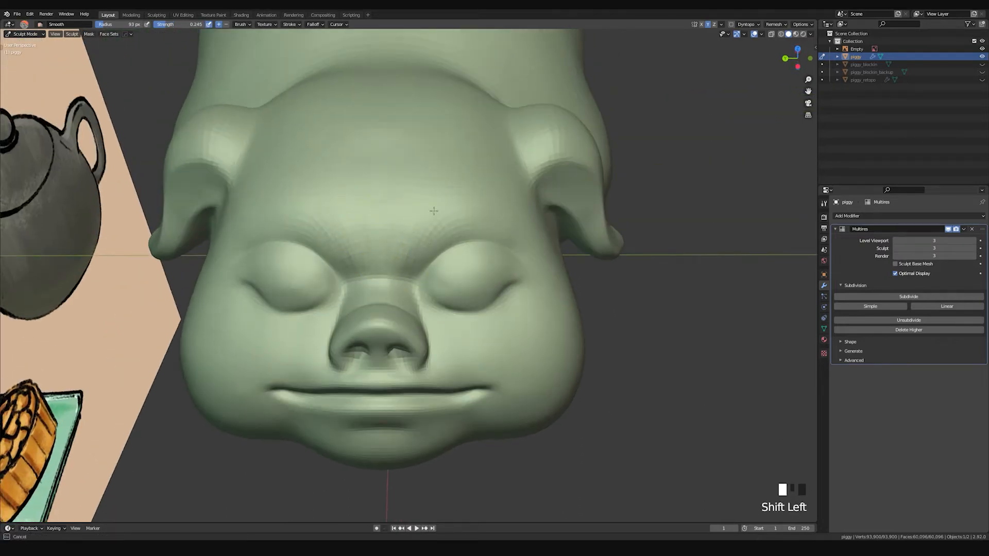
# Step: Add volume to the forehead and brow with the Draw brush at a 138 px radius and smooth the transition
pyautogui.moveTo(435, 232); pyautogui.dragTo(409, 198, button='middle')
pyautogui.press('x')
pyautogui.moveTo(427, 187); pyautogui.dragTo(445, 176)
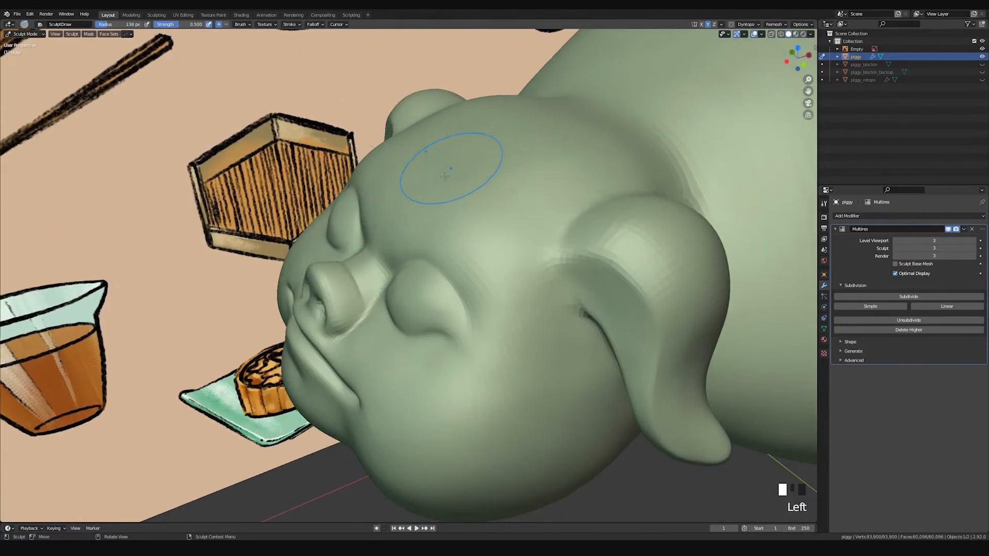
pyautogui.moveTo(387, 231); pyautogui.dragTo(380, 239)
pyautogui.moveTo(431, 199); pyautogui.dragTo(459, 221, button='middle')
pyautogui.click(419, 227)
pyautogui.moveTo(419, 227)
pyautogui.mouseDown()
pyautogui.moveTo(407, 167)
pyautogui.moveTo(445, 228)
pyautogui.mouseUp()
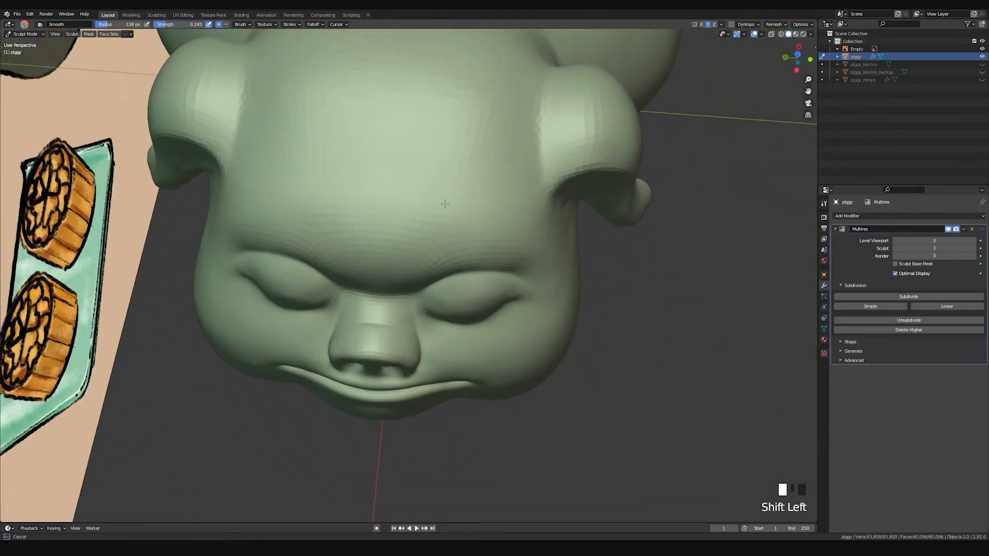
# Step: Pull the nose bridge between the eyes into shape with the Grab brush at a 138 px radius and smooth around it
pyautogui.moveTo(453, 221)
pyautogui.mouseDown(button='middle')
pyautogui.moveTo(441, 199)
pyautogui.moveTo(407, 324)
pyautogui.moveTo(414, 289)
pyautogui.mouseUp(button='middle')
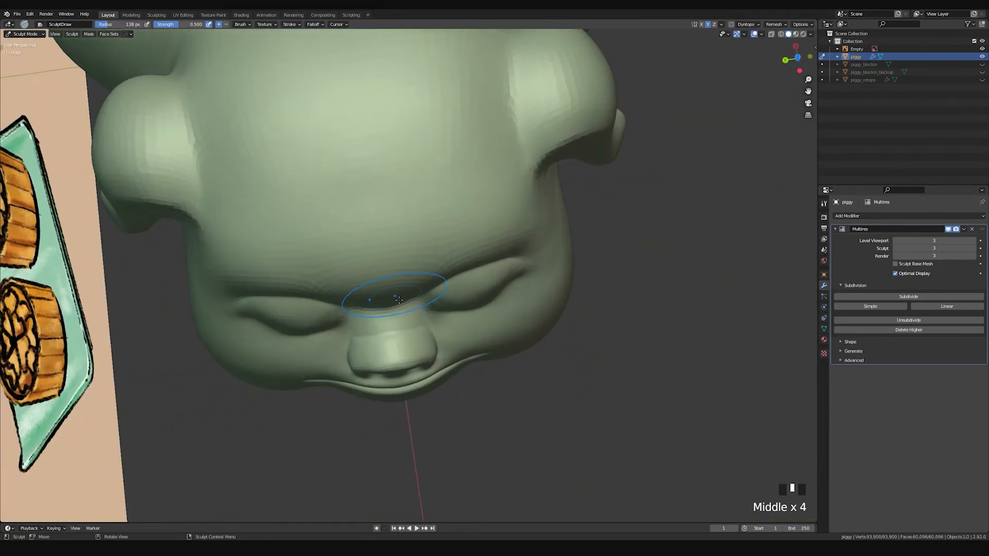
pyautogui.press('g')
pyautogui.moveTo(394, 296); pyautogui.dragTo(389, 306)
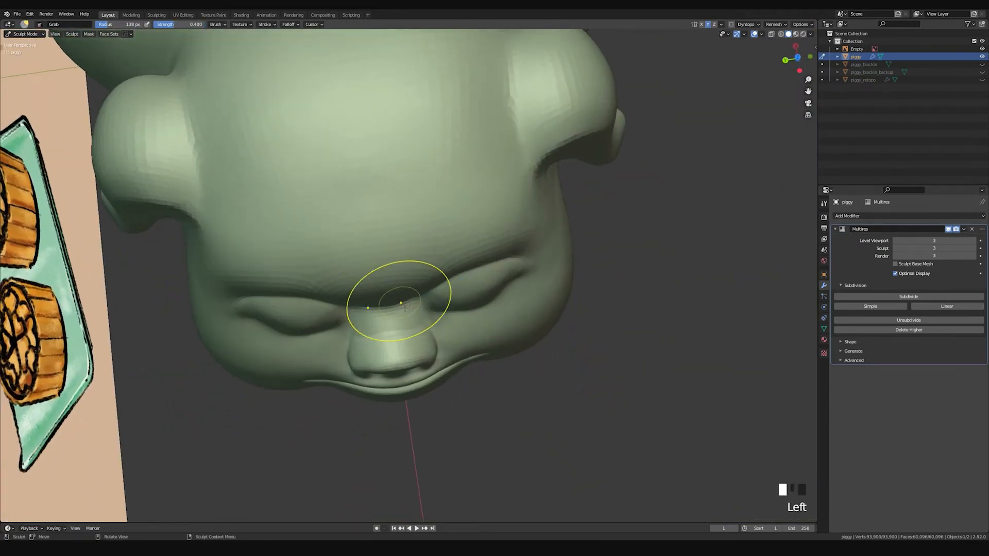
pyautogui.moveTo(405, 307); pyautogui.dragTo(397, 264, button='middle')
pyautogui.moveTo(391, 300); pyautogui.dragTo(391, 302)
pyautogui.moveTo(391, 302); pyautogui.dragTo(432, 276, button='middle')
pyautogui.keyDown('shift'); pyautogui.moveTo(432, 276); pyautogui.dragTo(489, 319); pyautogui.keyUp('shift')
pyautogui.moveTo(489, 320); pyautogui.dragTo(479, 287, button='middle')
pyautogui.moveTo(479, 287)
pyautogui.keyDown('shift'); pyautogui.mouseDown()
pyautogui.moveTo(486, 312)
pyautogui.moveTo(442, 298)
pyautogui.mouseUp(); pyautogui.keyUp('shift')
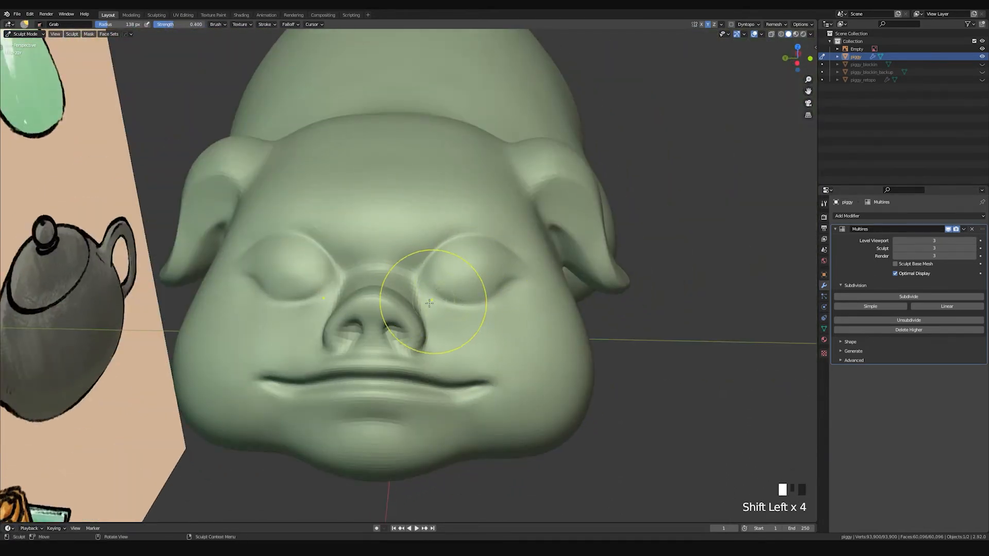
# Step: Smooth the snout and the surface around it from several angles
pyautogui.press('g')
pyautogui.moveTo(387, 309); pyautogui.dragTo(384, 330, button='middle')
pyautogui.keyDown('shift'); pyautogui.moveTo(380, 327); pyautogui.dragTo(381, 329); pyautogui.keyUp('shift')
pyautogui.moveTo(381, 328); pyautogui.dragTo(370, 335, button='middle')
pyautogui.keyDown('shift'); pyautogui.moveTo(369, 335); pyautogui.dragTo(381, 353); pyautogui.keyUp('shift')
pyautogui.moveTo(381, 353)
pyautogui.mouseDown(button='middle')
pyautogui.moveTo(408, 323)
pyautogui.moveTo(389, 294)
pyautogui.mouseUp(button='middle')
pyautogui.moveTo(388, 293)
pyautogui.keyDown('shift'); pyautogui.mouseDown()
pyautogui.moveTo(420, 315)
pyautogui.moveTo(355, 304)
pyautogui.moveTo(388, 325)
pyautogui.mouseUp(); pyautogui.keyUp('shift')
# Step: Sharpen the upper rim of the snout with the Pinch/Magnify brush, enlarging its radius from 61 to 78 px
pyautogui.press('p')
pyautogui.keyDown('shift'); pyautogui.moveTo(381, 314); pyautogui.dragTo(394, 312); pyautogui.keyUp('shift')
pyautogui.moveTo(394, 311)
pyautogui.keyDown('shift'); pyautogui.mouseDown(button='middle')
pyautogui.moveTo(429, 301)
pyautogui.moveTo(412, 291)
pyautogui.moveTo(404, 247)
pyautogui.moveTo(393, 278)
pyautogui.mouseUp(button='middle'); pyautogui.keyUp('shift')
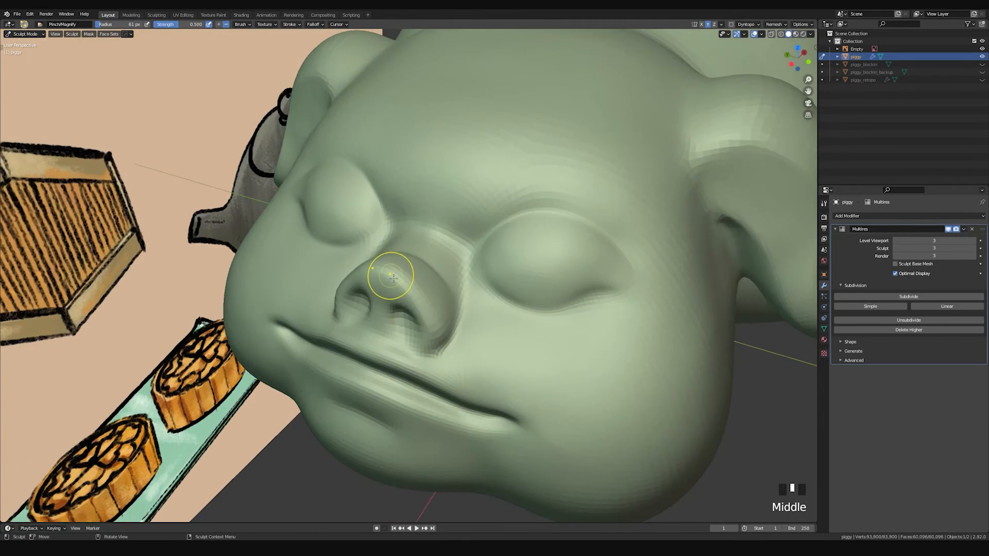
pyautogui.moveTo(376, 270); pyautogui.dragTo(378, 272)
pyautogui.press('f')
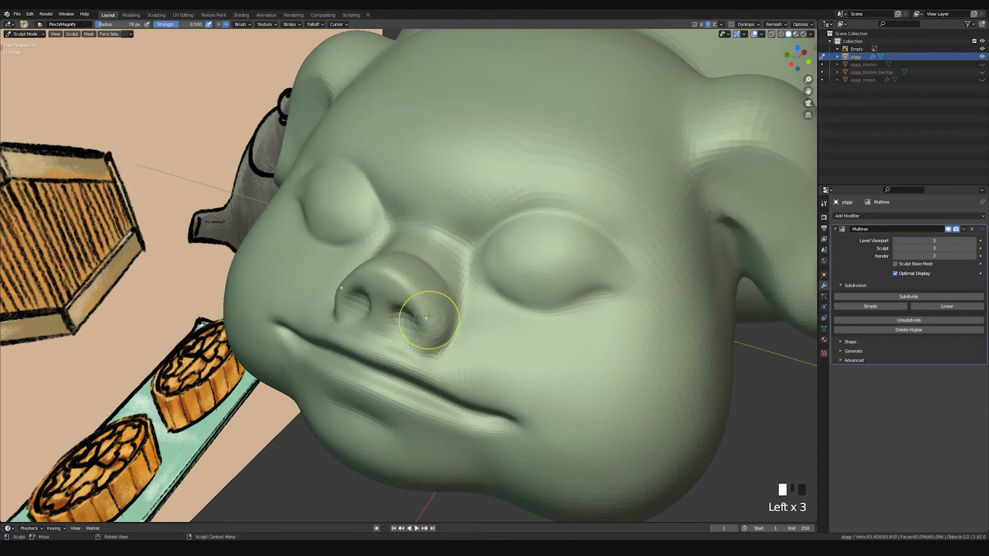
# Step: Tighten the snout's side edge beside the nostril with the Pinch/Magnify brush at a 62 px radius
pyautogui.moveTo(428, 315); pyautogui.dragTo(404, 264, button='middle')
pyautogui.press('f')
pyautogui.click(407, 268)
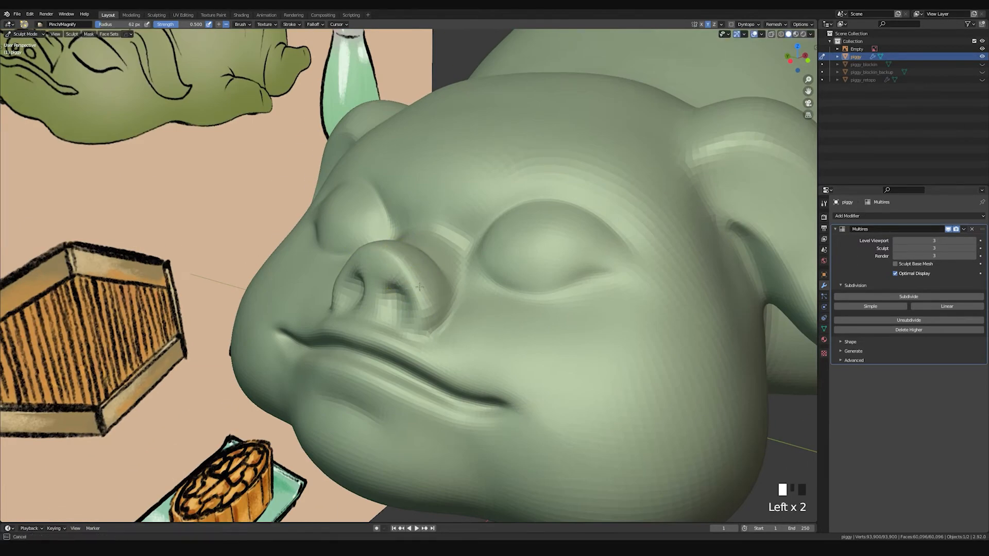
pyautogui.moveTo(429, 308); pyautogui.dragTo(433, 274, button='middle')
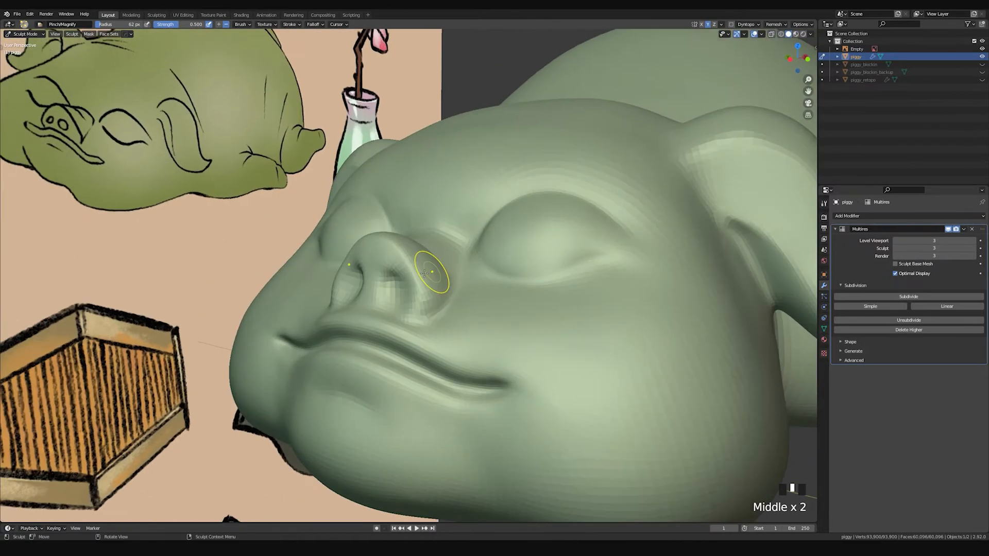
pyautogui.moveTo(397, 245); pyautogui.dragTo(408, 258)
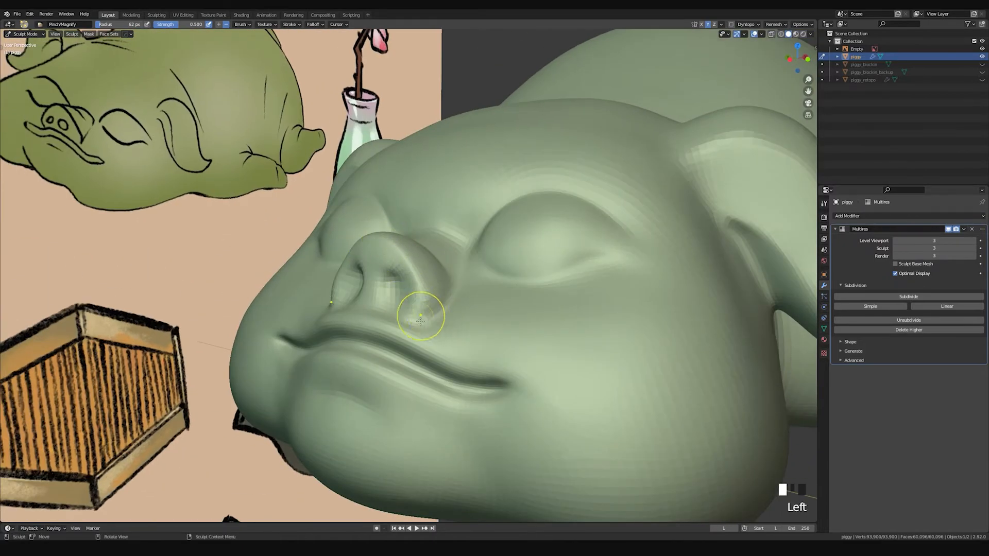
# Step: Carve the crease between the snout and the cheek with the Draw Sharp brush at a 43 px radius, undoing misplaced strokes
pyautogui.press('f')
pyautogui.click(425, 321)
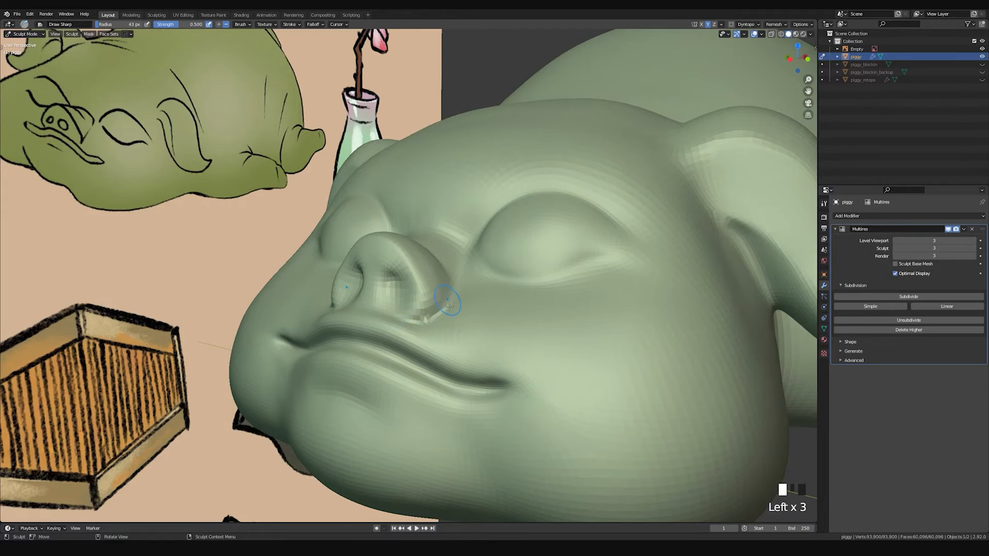
pyautogui.moveTo(453, 292); pyautogui.dragTo(415, 346, button='middle')
pyautogui.hotkey('ctrl', 'z')
pyautogui.moveTo(448, 302); pyautogui.dragTo(430, 333)
pyautogui.moveTo(438, 295); pyautogui.dragTo(405, 290, button='middle')
pyautogui.moveTo(397, 271); pyautogui.dragTo(414, 298)
pyautogui.hotkey('ctrl', 'z')
pyautogui.hotkey('ctrl', 'z')
pyautogui.hotkey('ctrl', 'z')
pyautogui.moveTo(428, 325); pyautogui.dragTo(408, 267, button='middle')
# Step: Rework the side of the nose bridge behind the snout with the Draw brush at a 43 px radius
pyautogui.keyDown('ctrl'); pyautogui.moveTo(402, 257); pyautogui.dragTo(421, 286); pyautogui.keyUp('ctrl')
pyautogui.hotkey('ctrl', 'x')
pyautogui.press('space')
pyautogui.press('space')
pyautogui.moveTo(408, 265); pyautogui.dragTo(432, 304)
pyautogui.moveTo(408, 266); pyautogui.dragTo(424, 282)
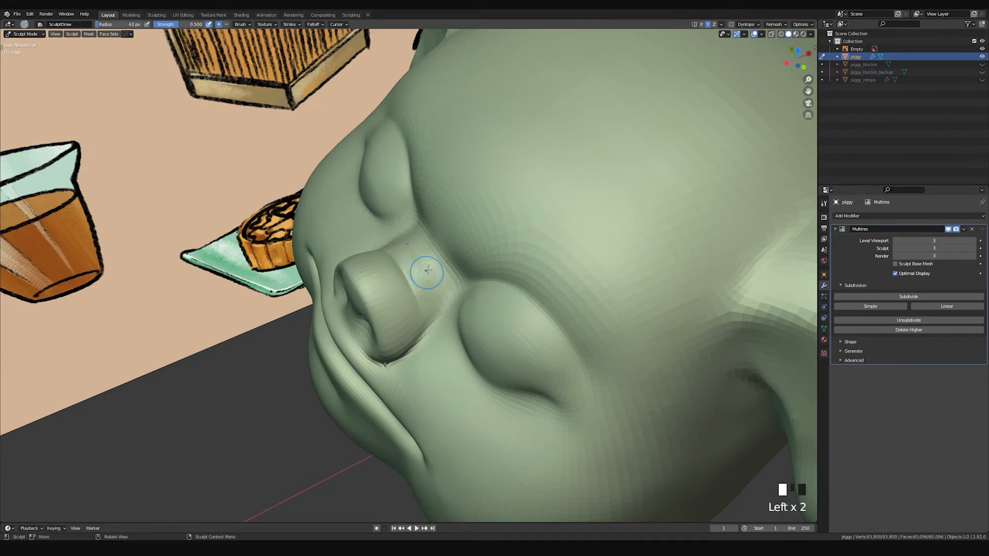
# Step: Adjust the brow with the Grab brush and smooth the forehead at a 157 px radius
pyautogui.moveTo(450, 286)
pyautogui.mouseDown(button='middle')
pyautogui.moveTo(444, 243)
pyautogui.moveTo(457, 250)
pyautogui.moveTo(454, 226)
pyautogui.moveTo(377, 166)
pyautogui.mouseUp(button='middle')
pyautogui.press('g')
pyautogui.click(442, 210)
pyautogui.click(410, 214)
pyautogui.keyDown('shift'); pyautogui.moveTo(377, 166); pyautogui.dragTo(461, 146); pyautogui.keyUp('shift')
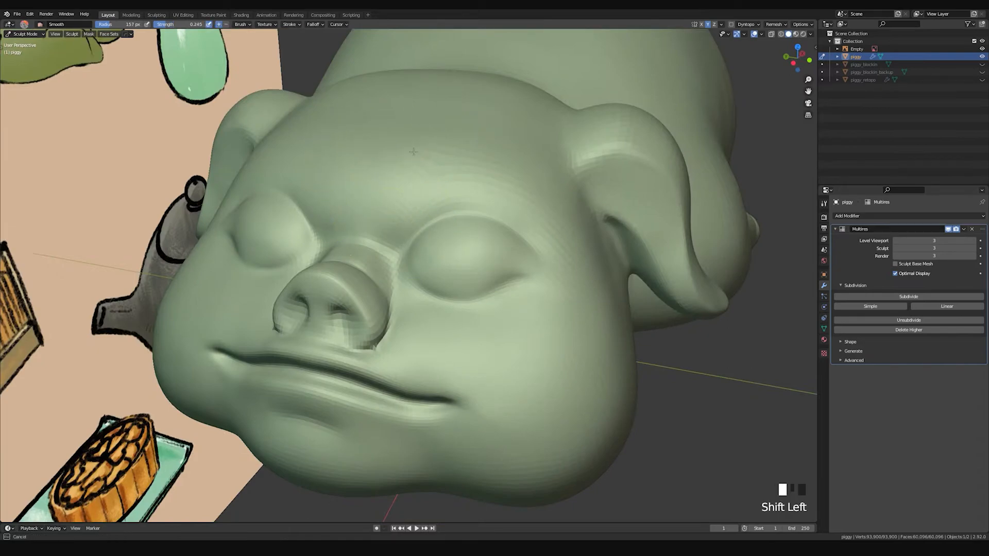
pyautogui.keyDown('shift'); pyautogui.moveTo(360, 212); pyautogui.dragTo(442, 187); pyautogui.keyUp('shift')
# Step: Smooth the brow and the skin around the closed eye from several angles
pyautogui.moveTo(441, 188)
pyautogui.mouseDown(button='middle')
pyautogui.moveTo(452, 192)
pyautogui.moveTo(392, 236)
pyautogui.mouseUp(button='middle')
pyautogui.keyDown('shift'); pyautogui.moveTo(392, 236); pyautogui.dragTo(407, 229); pyautogui.keyUp('shift')
pyautogui.keyDown('shift'); pyautogui.moveTo(412, 227); pyautogui.dragTo(443, 227); pyautogui.keyUp('shift')
pyautogui.moveTo(486, 242)
pyautogui.mouseDown(button='middle')
pyautogui.moveTo(463, 261)
pyautogui.moveTo(475, 269)
pyautogui.mouseUp(button='middle')
pyautogui.moveTo(430, 255)
pyautogui.keyDown('shift'); pyautogui.mouseDown()
pyautogui.moveTo(427, 271)
pyautogui.moveTo(494, 247)
pyautogui.mouseUp(); pyautogui.keyUp('shift')
pyautogui.moveTo(494, 247); pyautogui.dragTo(503, 270, button='middle')
pyautogui.moveTo(503, 269)
pyautogui.keyDown('shift'); pyautogui.mouseDown()
pyautogui.moveTo(495, 265)
pyautogui.moveTo(545, 254)
pyautogui.mouseUp(); pyautogui.keyUp('shift')
pyautogui.keyDown('shift'); pyautogui.moveTo(551, 250); pyautogui.dragTo(461, 234, button='middle'); pyautogui.keyUp('shift')
# Step: Try to build up the area at the outer side of the eye with the Draw brush at a 90 px radius
pyautogui.moveTo(461, 234); pyautogui.dragTo(424, 236, button='middle')
pyautogui.press('space')
pyautogui.moveTo(401, 213); pyautogui.dragTo(414, 272)
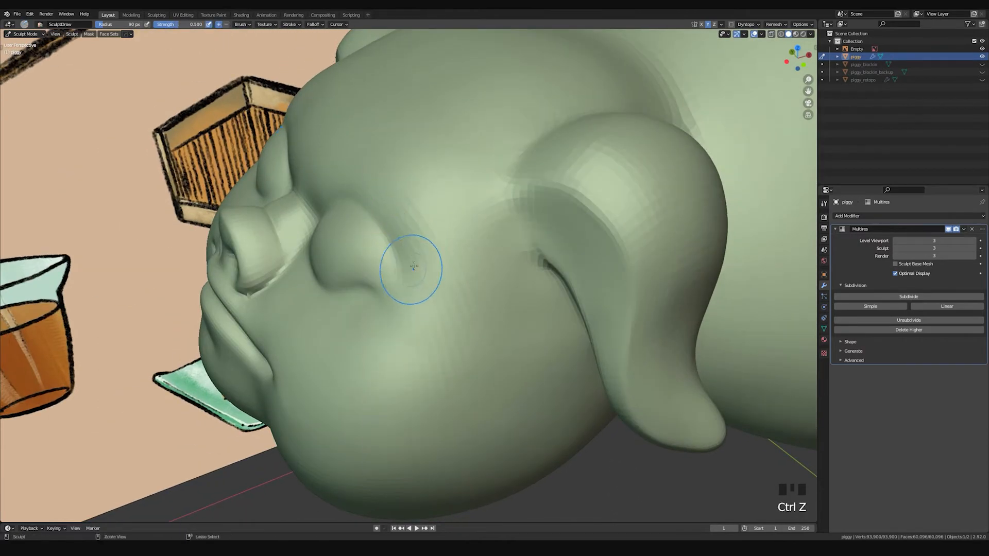
# Step: Reshape the brow ridge and the outer eye contour with the Grab brush at a 167 px radius
pyautogui.moveTo(417, 294); pyautogui.dragTo(412, 303, button='middle')
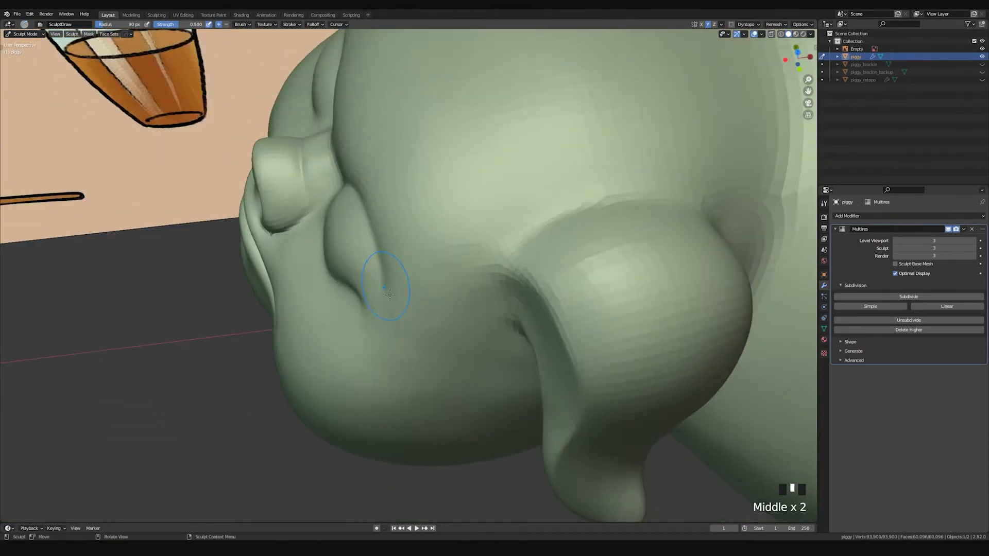
pyautogui.moveTo(401, 261)
pyautogui.mouseDown(button='middle')
pyautogui.moveTo(386, 227)
pyautogui.moveTo(393, 243)
pyautogui.mouseUp(button='middle')
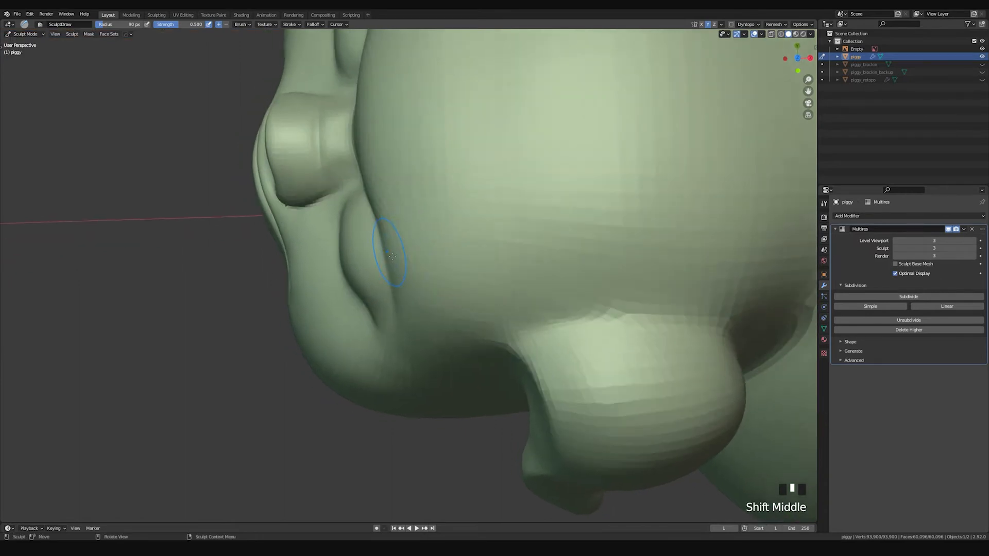
pyautogui.press('g')
pyautogui.press('f')
pyautogui.click(381, 229)
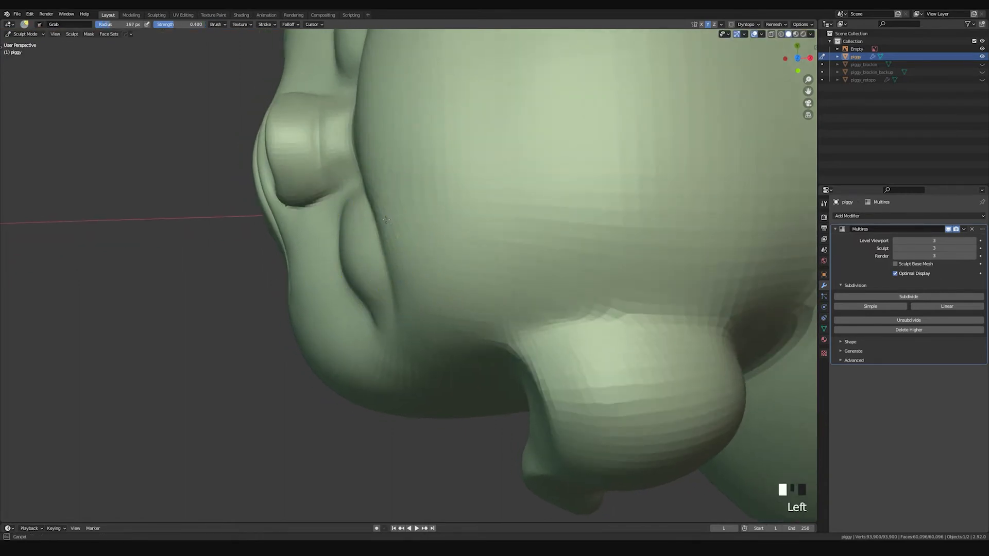
pyautogui.moveTo(375, 238); pyautogui.dragTo(382, 214)
pyautogui.click(397, 255)
pyautogui.moveTo(382, 214)
pyautogui.mouseDown(button='middle')
pyautogui.moveTo(481, 199)
pyautogui.moveTo(435, 143)
pyautogui.moveTo(404, 247)
pyautogui.moveTo(415, 309)
pyautogui.mouseUp(button='middle')
pyautogui.click(412, 306)
pyautogui.moveTo(411, 306); pyautogui.dragTo(392, 245)
pyautogui.moveTo(393, 246)
pyautogui.mouseDown(button='middle')
pyautogui.moveTo(386, 254)
pyautogui.moveTo(406, 287)
pyautogui.mouseUp(button='middle')
# Step: Carve a crease at the inner corner of the eye with the Draw Sharp brush at a 38 px radius, undoing misplaced strokes
pyautogui.press('space')
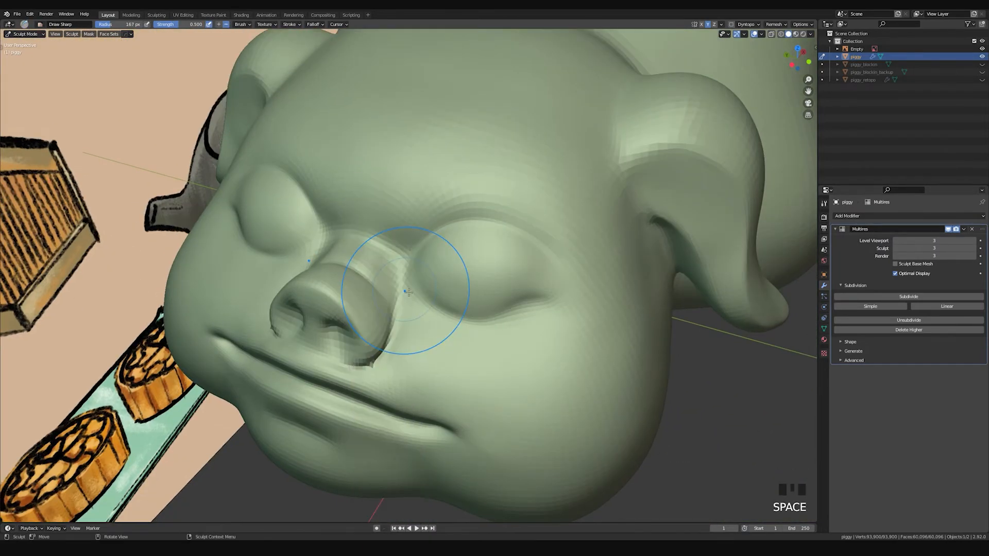
pyautogui.press('f')
pyautogui.click(361, 292)
pyautogui.moveTo(366, 289); pyautogui.dragTo(442, 241, button='middle')
pyautogui.moveTo(437, 202); pyautogui.dragTo(436, 267)
pyautogui.hotkey('ctrl', 'z')
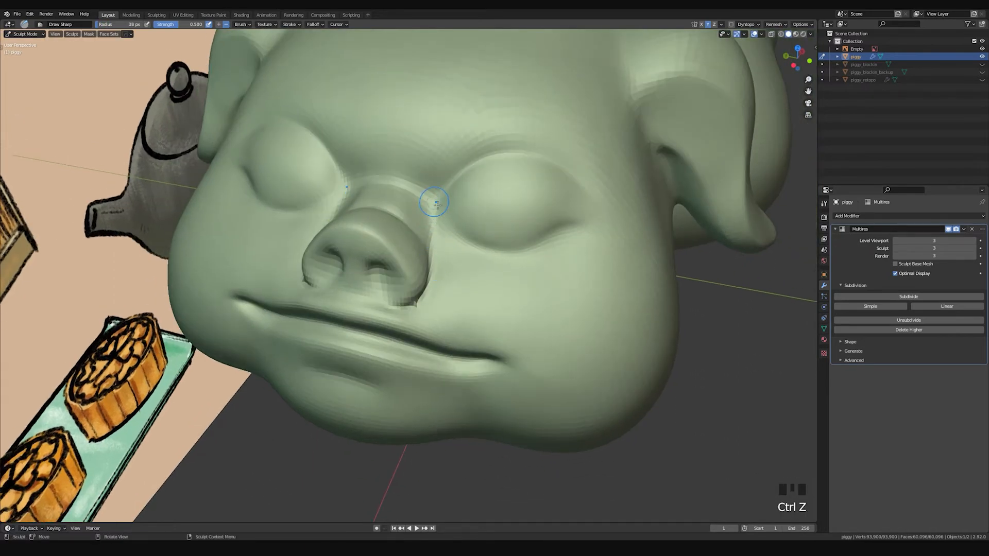
pyautogui.moveTo(436, 203)
pyautogui.mouseDown()
pyautogui.moveTo(435, 280)
pyautogui.moveTo(437, 203)
pyautogui.moveTo(436, 225)
pyautogui.mouseUp()
pyautogui.hotkey('ctrl', 'z')
pyautogui.hotkey('ctrl', 'z')
pyautogui.moveTo(423, 181)
pyautogui.mouseDown(button='middle')
pyautogui.moveTo(356, 183)
pyautogui.moveTo(461, 185)
pyautogui.mouseUp(button='middle')
pyautogui.moveTo(443, 196); pyautogui.dragTo(446, 201)
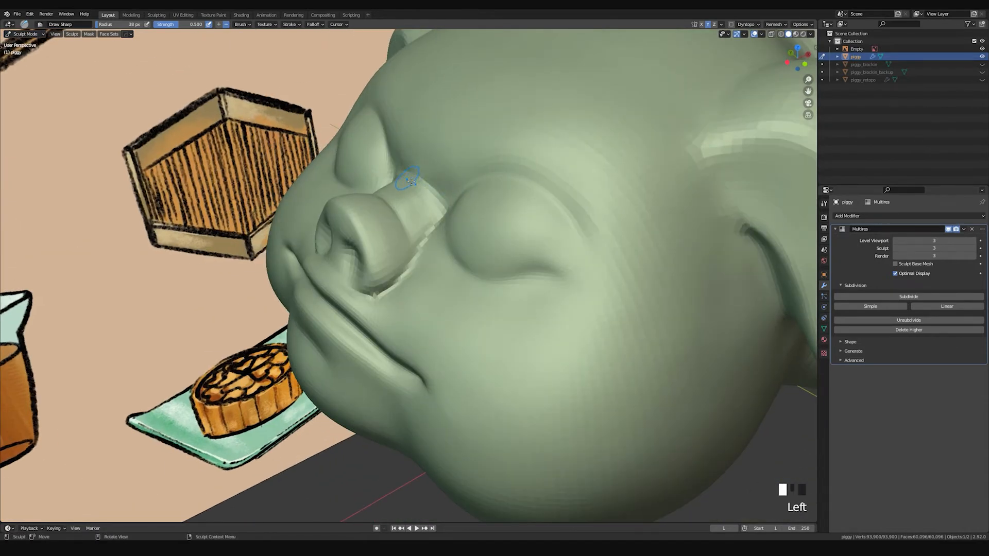
# Step: Carve the upper eyelid crease along the top of the closed eye with the Draw Sharp brush, redoing the misplaced strokes
pyautogui.moveTo(437, 208); pyautogui.dragTo(429, 198, button='middle')
pyautogui.moveTo(430, 202)
pyautogui.mouseDown()
pyautogui.moveTo(449, 158)
pyautogui.moveTo(505, 146)
pyautogui.mouseUp()
pyautogui.moveTo(471, 154); pyautogui.dragTo(502, 145)
pyautogui.moveTo(470, 155)
pyautogui.mouseDown()
pyautogui.moveTo(497, 146)
pyautogui.moveTo(560, 162)
pyautogui.mouseUp()
pyautogui.hotkey('ctrl', 'z')
pyautogui.hotkey('ctrl', 'z')
pyautogui.moveTo(475, 148); pyautogui.dragTo(553, 164)
# Step: Carve the lower eyelid crease toward the outer corner of the eye with the Draw Sharp brush, undoing the misplaced stroke
pyautogui.moveTo(462, 201); pyautogui.dragTo(470, 215, button='middle')
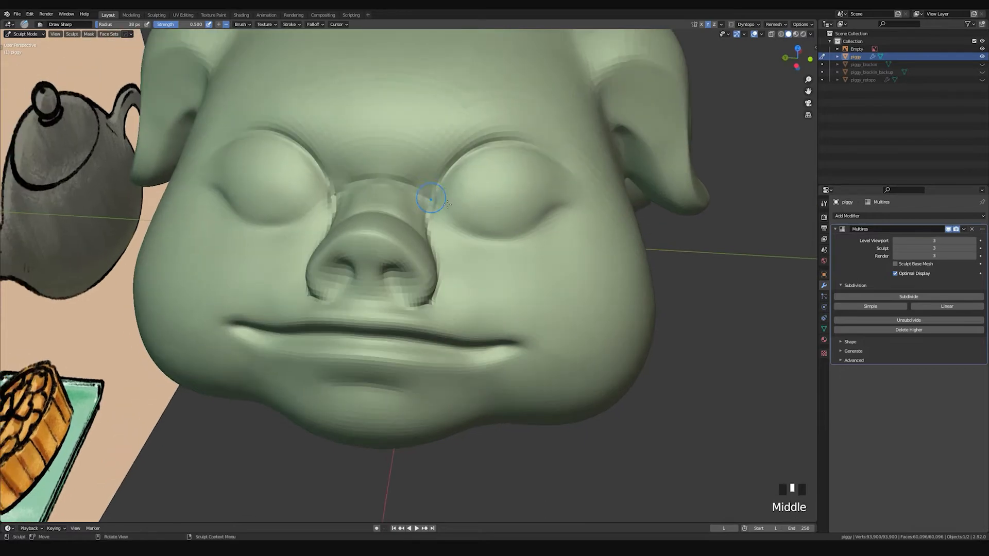
pyautogui.moveTo(452, 221); pyautogui.dragTo(454, 211)
pyautogui.moveTo(454, 212)
pyautogui.mouseDown(button='middle')
pyautogui.moveTo(404, 209)
pyautogui.moveTo(393, 177)
pyautogui.moveTo(494, 222)
pyautogui.mouseUp(button='middle')
pyautogui.moveTo(452, 217)
pyautogui.mouseDown()
pyautogui.moveTo(507, 236)
pyautogui.moveTo(495, 227)
pyautogui.moveTo(533, 232)
pyautogui.moveTo(503, 231)
pyautogui.moveTo(582, 225)
pyautogui.moveTo(584, 216)
pyautogui.mouseUp()
pyautogui.hotkey('ctrl', 'z')
pyautogui.moveTo(591, 216); pyautogui.dragTo(556, 236, button='middle')
pyautogui.moveTo(556, 236); pyautogui.dragTo(546, 211)
pyautogui.moveTo(565, 251); pyautogui.dragTo(568, 283)
pyautogui.moveTo(566, 281); pyautogui.dragTo(508, 221, button='middle')
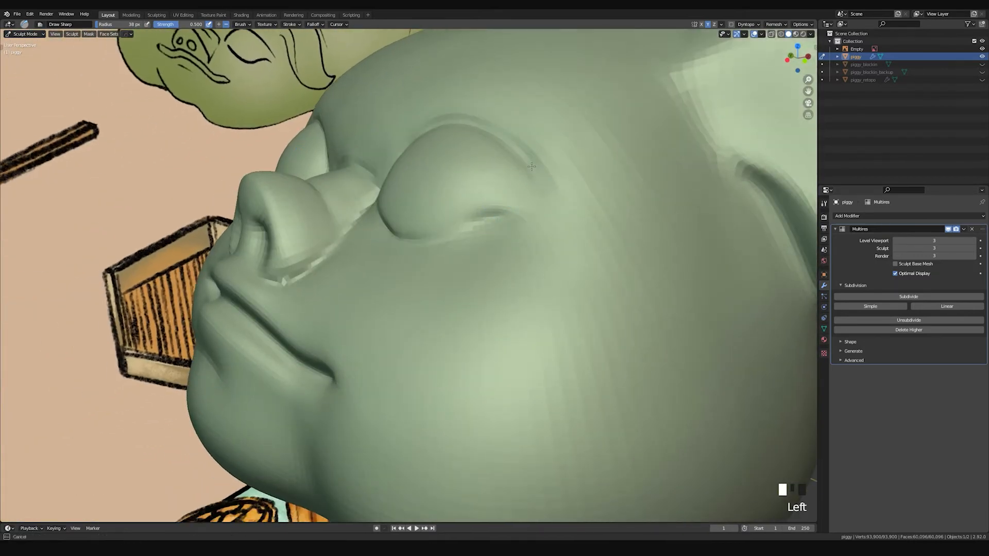
# Step: Adjust the closed eyelid's contour near the outer corner of the eye with the Grab brush
pyautogui.moveTo(551, 208)
pyautogui.mouseDown(button='middle')
pyautogui.moveTo(525, 198)
pyautogui.moveTo(484, 205)
pyautogui.moveTo(468, 180)
pyautogui.moveTo(508, 222)
pyautogui.moveTo(441, 209)
pyautogui.moveTo(474, 221)
pyautogui.moveTo(503, 261)
pyautogui.moveTo(497, 291)
pyautogui.moveTo(578, 221)
pyautogui.moveTo(572, 203)
pyautogui.moveTo(509, 206)
pyautogui.mouseUp(button='middle')
pyautogui.press('g')
pyautogui.click(483, 222)
pyautogui.click(487, 193)
# Step: Define the lower eyelid crease with the Draw Sharp brush at a 44 px radius, undoing the misplaced stroke
pyautogui.moveTo(421, 201)
pyautogui.mouseDown(button='middle')
pyautogui.moveTo(427, 155)
pyautogui.moveTo(395, 232)
pyautogui.moveTo(453, 258)
pyautogui.mouseUp(button='middle')
pyautogui.press('f')
pyautogui.press('space')
pyautogui.click(392, 263)
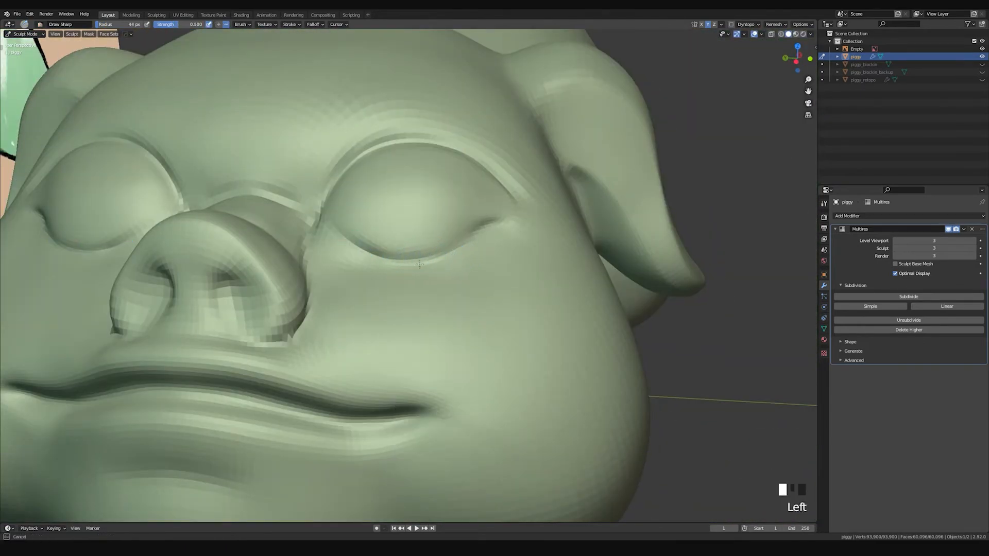
pyautogui.click(442, 249)
pyautogui.hotkey('ctrl', 'z')
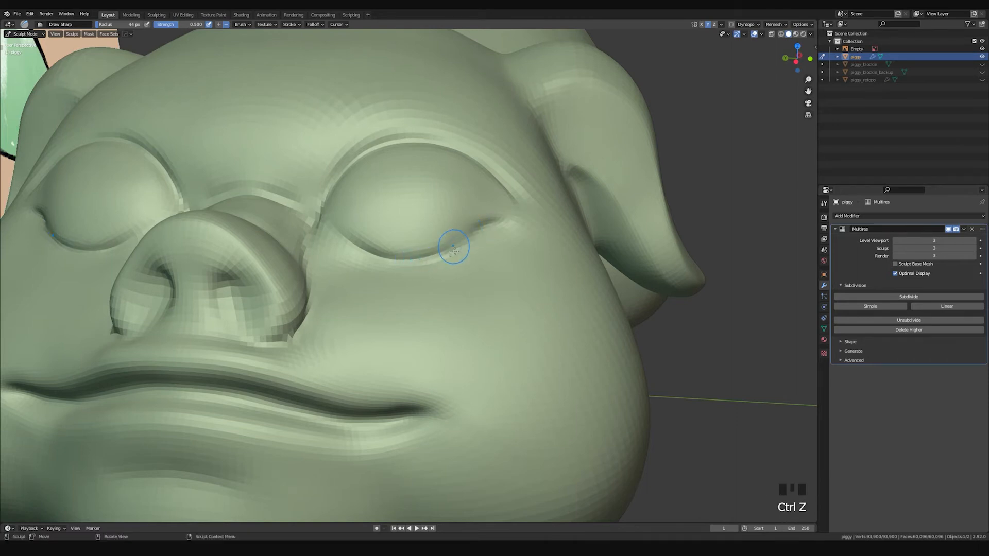
# Step: Pull the lower eyelid line, outer eye corner and upper lid edge into shape with an enlarged Grab brush
pyautogui.moveTo(476, 231); pyautogui.dragTo(457, 254, button='middle')
pyautogui.press('g')
pyautogui.press('f')
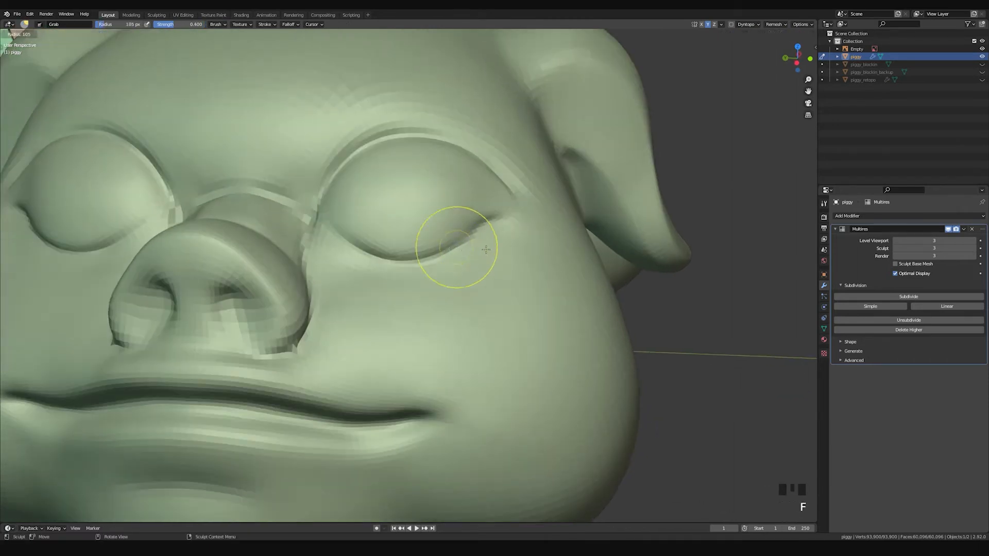
pyautogui.moveTo(462, 248)
pyautogui.mouseDown()
pyautogui.moveTo(395, 257)
pyautogui.moveTo(412, 257)
pyautogui.mouseUp()
pyautogui.moveTo(481, 230); pyautogui.dragTo(503, 229)
pyautogui.moveTo(481, 170)
pyautogui.mouseDown()
pyautogui.moveTo(478, 160)
pyautogui.moveTo(503, 177)
pyautogui.moveTo(486, 160)
pyautogui.mouseUp()
pyautogui.keyDown('shift'); pyautogui.moveTo(485, 159); pyautogui.dragTo(400, 206, button='middle'); pyautogui.keyUp('shift')
# Step: Carve the hollow below the inner corner of the eye with subtractive Draw strokes at a 68 px radius
pyautogui.press('space')
pyautogui.click(404, 200)
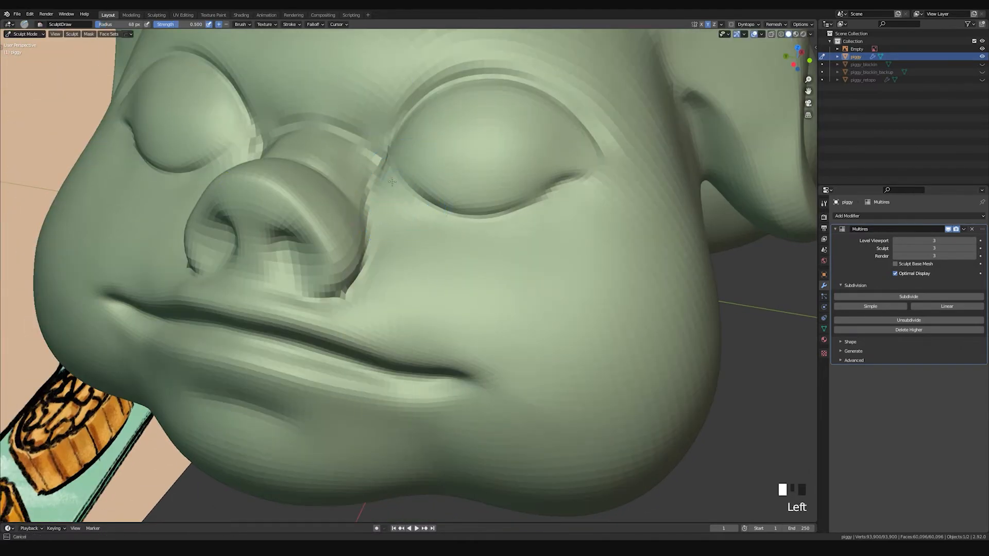
pyautogui.keyDown('ctrl'); pyautogui.moveTo(404, 200); pyautogui.dragTo(421, 214); pyautogui.keyUp('ctrl')
pyautogui.keyDown('ctrl'); pyautogui.moveTo(390, 174); pyautogui.dragTo(442, 205); pyautogui.keyUp('ctrl')
pyautogui.moveTo(441, 206)
pyautogui.mouseDown(button='middle')
pyautogui.moveTo(409, 199)
pyautogui.moveTo(426, 201)
pyautogui.mouseUp(button='middle')
# Step: Reshape the area between the inner eye corner and the snout with the Grab brush at 68 px and smooth it
pyautogui.press('g')
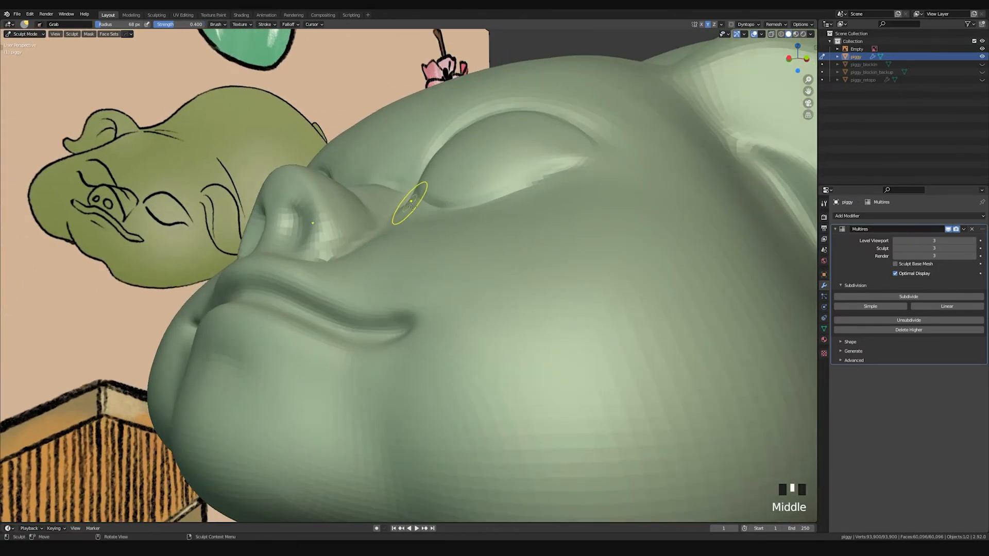
pyautogui.moveTo(408, 205); pyautogui.dragTo(416, 214)
pyautogui.moveTo(413, 217)
pyautogui.mouseDown(button='middle')
pyautogui.moveTo(420, 203)
pyautogui.moveTo(426, 210)
pyautogui.mouseUp(button='middle')
pyautogui.click(419, 203)
pyautogui.keyDown('shift'); pyautogui.moveTo(426, 210); pyautogui.dragTo(413, 201); pyautogui.keyUp('shift')
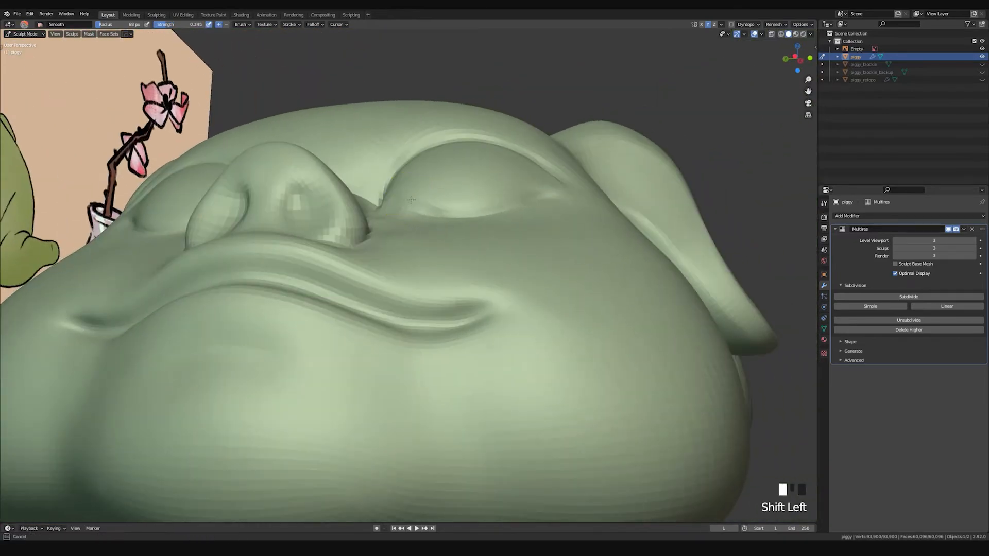
pyautogui.moveTo(420, 192)
pyautogui.mouseDown(button='middle')
pyautogui.moveTo(391, 189)
pyautogui.moveTo(425, 205)
pyautogui.mouseUp(button='middle')
pyautogui.moveTo(425, 205); pyautogui.dragTo(426, 206)
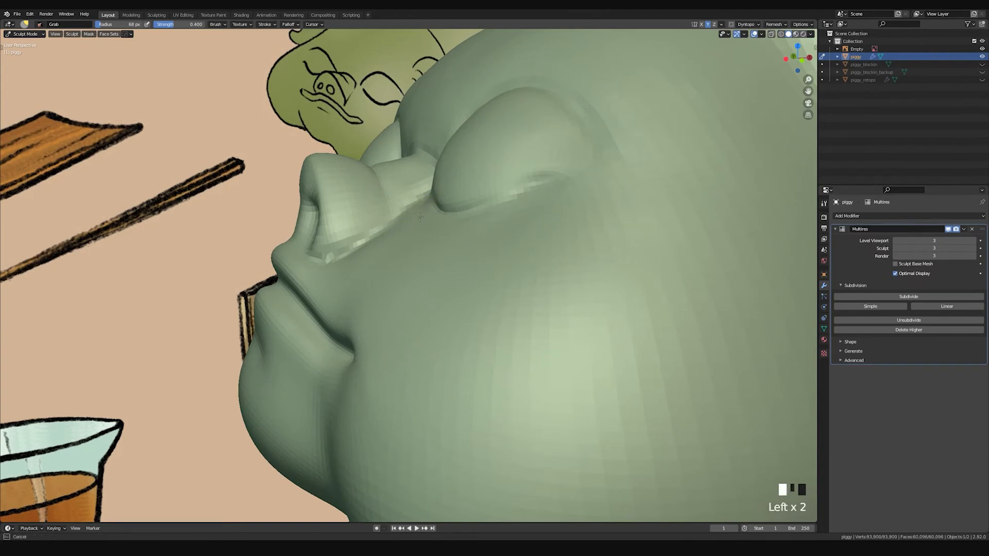
pyautogui.moveTo(411, 220); pyautogui.dragTo(404, 190, button='middle')
pyautogui.keyDown('shift'); pyautogui.moveTo(403, 191); pyautogui.dragTo(391, 257); pyautogui.keyUp('shift')
pyautogui.keyDown('shift'); pyautogui.moveTo(391, 258); pyautogui.dragTo(412, 227, button='middle'); pyautogui.keyUp('shift')
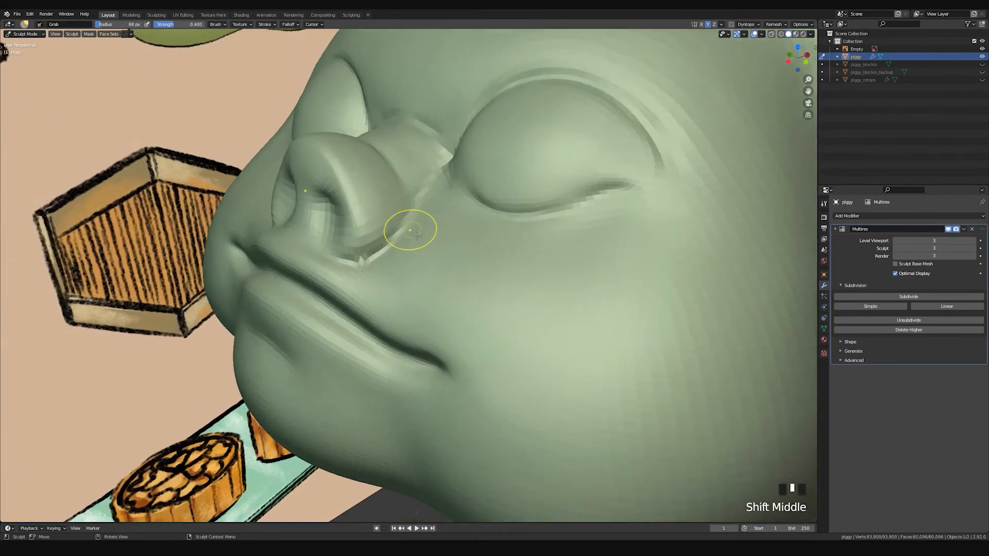
# Step: Tighten the crease where the snout meets the cheek with the Pinch/Magnify brush at 68 px, smoothing rough spots
pyautogui.scroll(3, 413, 227)
pyautogui.press('p')
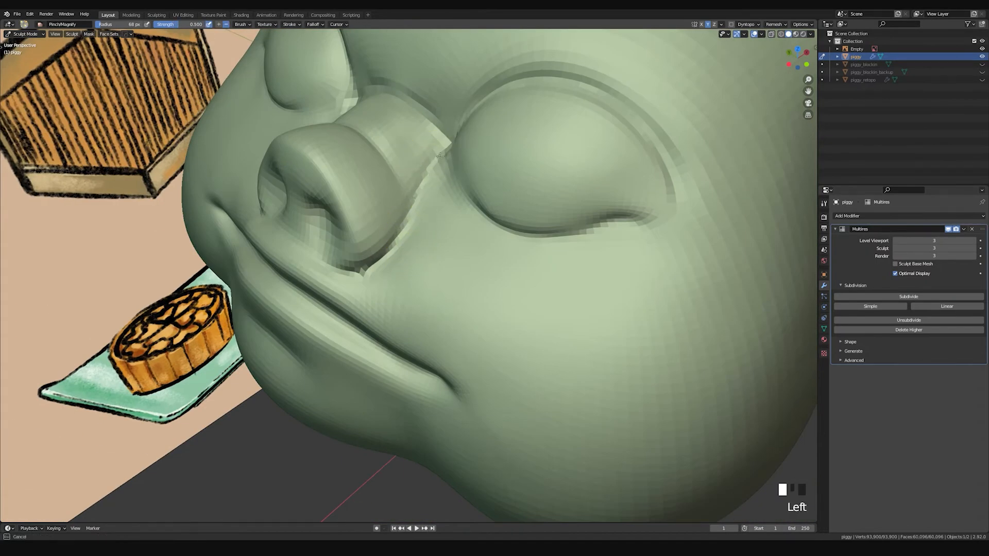
pyautogui.moveTo(404, 247)
pyautogui.mouseDown()
pyautogui.moveTo(412, 216)
pyautogui.moveTo(380, 258)
pyautogui.moveTo(345, 273)
pyautogui.mouseUp()
pyautogui.moveTo(340, 278); pyautogui.dragTo(328, 267)
pyautogui.moveTo(408, 184)
pyautogui.keyDown('shift'); pyautogui.mouseDown(button='middle')
pyautogui.moveTo(441, 229)
pyautogui.moveTo(422, 293)
pyautogui.mouseUp(button='middle'); pyautogui.keyUp('shift')
pyautogui.click(416, 297)
pyautogui.moveTo(447, 252); pyautogui.dragTo(442, 237)
pyautogui.moveTo(441, 236); pyautogui.dragTo(408, 236, button='middle')
pyautogui.click(402, 263)
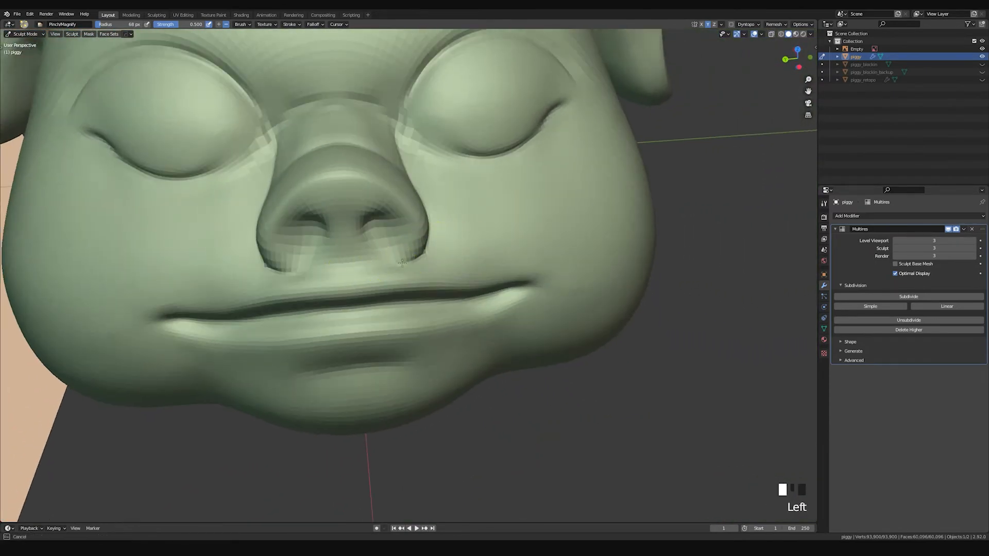
pyautogui.moveTo(416, 263); pyautogui.dragTo(468, 271, button='middle')
pyautogui.click(466, 271)
pyautogui.moveTo(446, 278)
pyautogui.keyDown('shift'); pyautogui.mouseDown()
pyautogui.moveTo(510, 223)
pyautogui.moveTo(503, 242)
pyautogui.mouseUp(); pyautogui.keyUp('shift')
# Step: Sharpen the snout's edge with the Pinch/Magnify brush at a 49 px radius
pyautogui.middleClick(472, 232)
pyautogui.moveTo(472, 233)
pyautogui.mouseDown(button='middle')
pyautogui.moveTo(459, 214)
pyautogui.moveTo(408, 211)
pyautogui.mouseUp(button='middle')
pyautogui.press('f')
pyautogui.moveTo(435, 263)
pyautogui.mouseDown()
pyautogui.moveTo(435, 243)
pyautogui.moveTo(439, 251)
pyautogui.mouseUp()
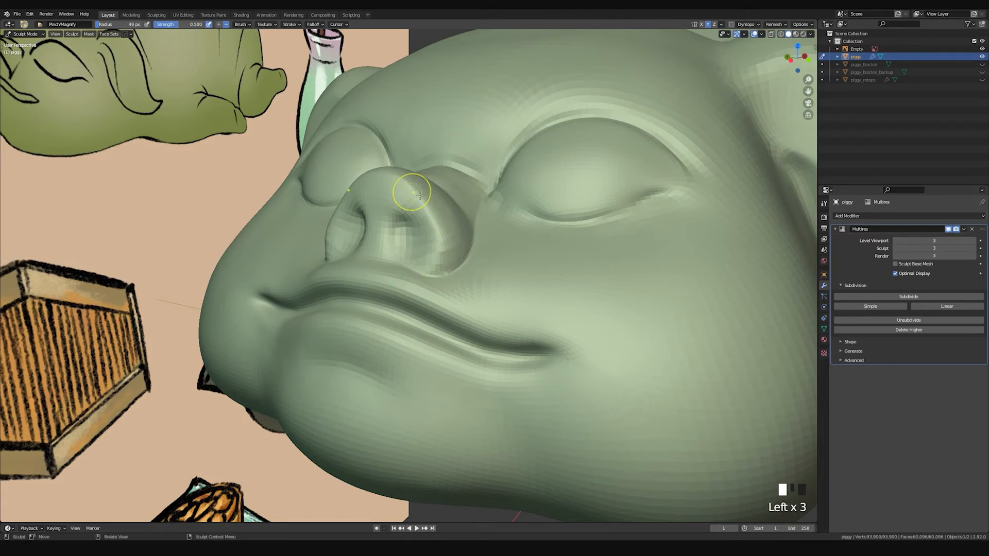
# Step: Carve the nostrils into the snout with subtractive Draw strokes at a 34 px radius, redoing the misplaced first stroke
pyautogui.press('x')
pyautogui.moveTo(411, 192)
pyautogui.mouseDown(button='middle')
pyautogui.moveTo(393, 172)
pyautogui.moveTo(395, 233)
pyautogui.moveTo(386, 230)
pyautogui.mouseUp(button='middle')
pyautogui.press('space')
pyautogui.press('f')
pyautogui.click(412, 235)
pyautogui.keyDown('ctrl'); pyautogui.moveTo(385, 226); pyautogui.dragTo(386, 240); pyautogui.keyUp('ctrl')
pyautogui.hotkey('ctrl', 'z')
pyautogui.keyDown('ctrl'); pyautogui.moveTo(384, 227); pyautogui.dragTo(386, 238); pyautogui.keyUp('ctrl')
pyautogui.keyDown('ctrl'); pyautogui.moveTo(386, 226); pyautogui.dragTo(386, 233); pyautogui.keyUp('ctrl')
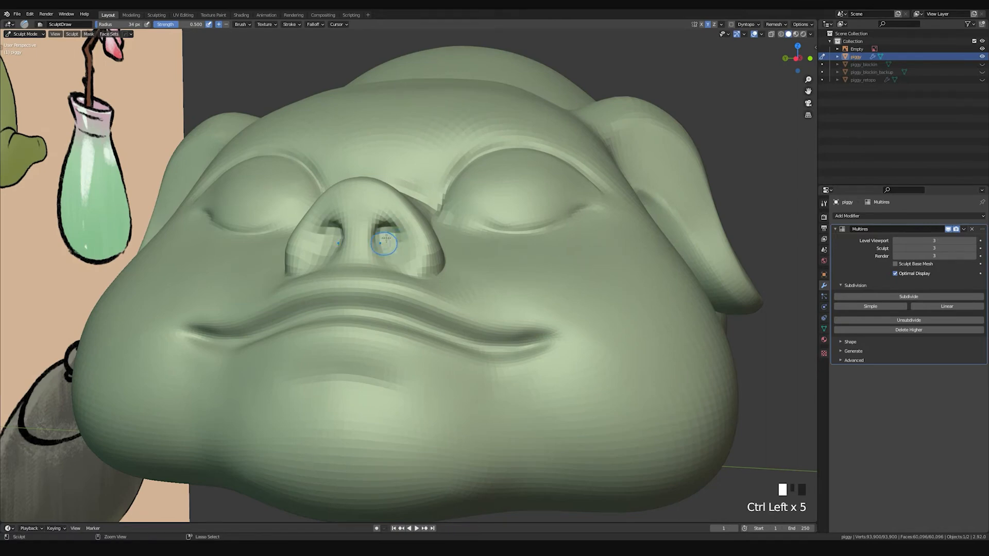
# Step: Deepen the nostril cavities with further subtractive Draw strokes and smooth their lower part
pyautogui.moveTo(403, 256); pyautogui.dragTo(378, 284, button='middle')
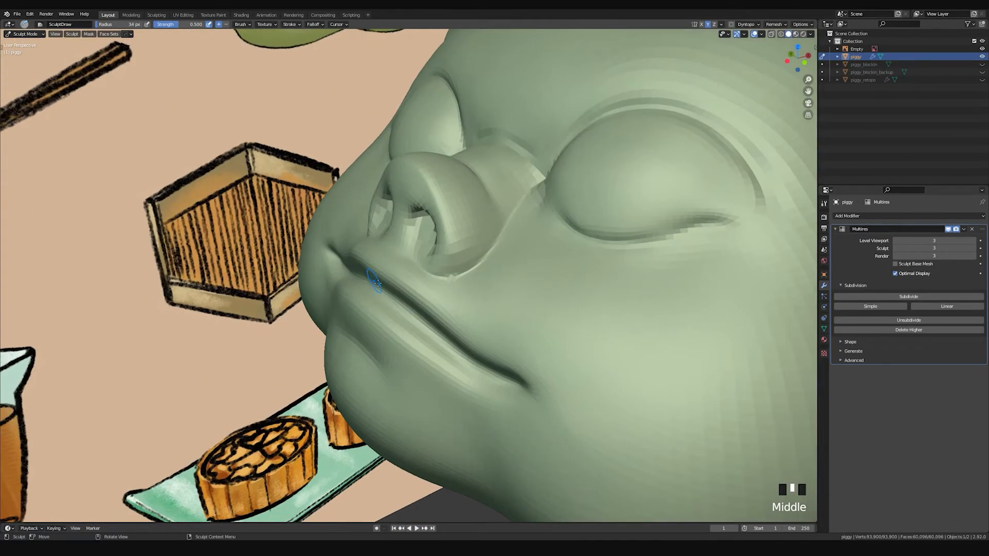
pyautogui.moveTo(392, 237); pyautogui.dragTo(404, 227, button='middle')
pyautogui.keyDown('ctrl'); pyautogui.moveTo(410, 238); pyautogui.dragTo(412, 243); pyautogui.keyUp('ctrl')
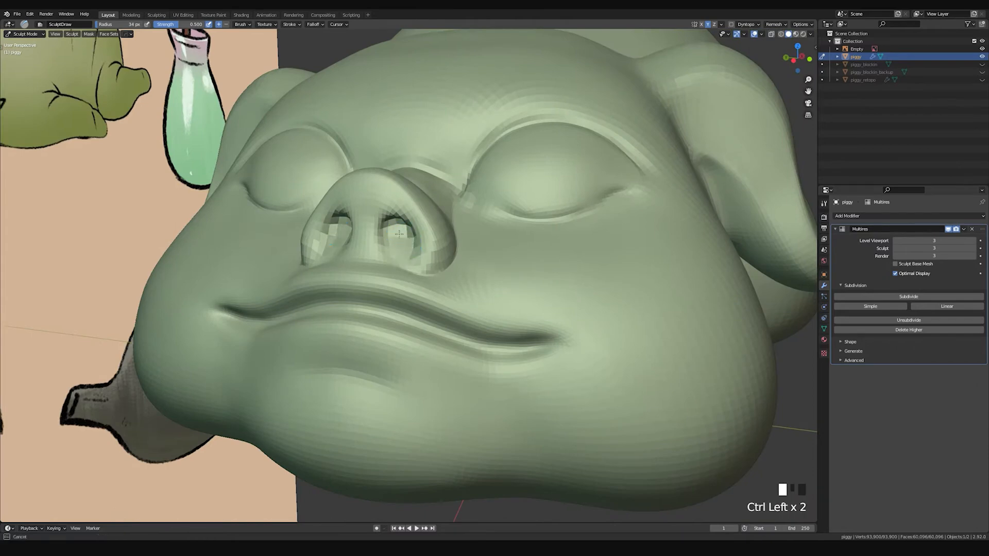
pyautogui.moveTo(394, 251); pyautogui.dragTo(411, 241, button='middle')
pyautogui.keyDown('ctrl'); pyautogui.moveTo(411, 240); pyautogui.dragTo(412, 245); pyautogui.keyUp('ctrl')
pyautogui.moveTo(412, 244)
pyautogui.mouseDown(button='middle')
pyautogui.moveTo(381, 227)
pyautogui.moveTo(398, 246)
pyautogui.mouseUp(button='middle')
pyautogui.keyDown('shift'); pyautogui.moveTo(392, 251); pyautogui.dragTo(408, 248); pyautogui.keyUp('shift')
# Step: Pinch the edge of the nostril with the Pinch/Magnify brush at a 51 px radius
pyautogui.moveTo(407, 254)
pyautogui.mouseDown(button='middle')
pyautogui.moveTo(399, 235)
pyautogui.moveTo(387, 250)
pyautogui.moveTo(386, 233)
pyautogui.mouseUp(button='middle')
pyautogui.press('p')
pyautogui.press('f')
pyautogui.click(406, 236)
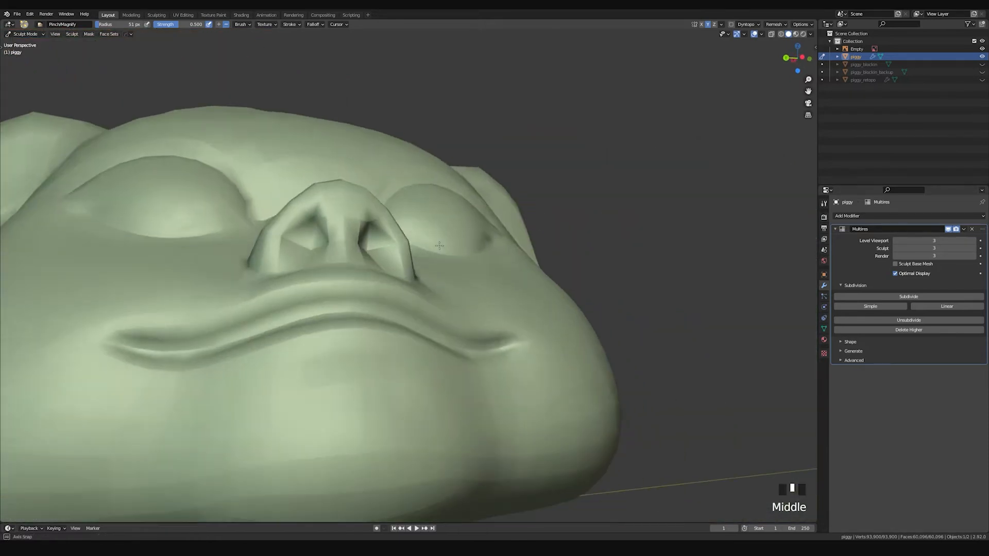
pyautogui.click(385, 234)
# Step: Build up the outer rim of the nostril with short Draw strokes at a 51 px radius and smooth its lower end
pyautogui.moveTo(382, 230); pyautogui.dragTo(432, 242, button='middle')
pyautogui.moveTo(545, 211); pyautogui.dragTo(547, 209, button='middle')
pyautogui.keyDown('shift'); pyautogui.moveTo(466, 238); pyautogui.dragTo(471, 232, button='middle'); pyautogui.keyUp('shift')
pyautogui.moveTo(472, 232); pyautogui.dragTo(390, 223, button='middle')
pyautogui.press('space')
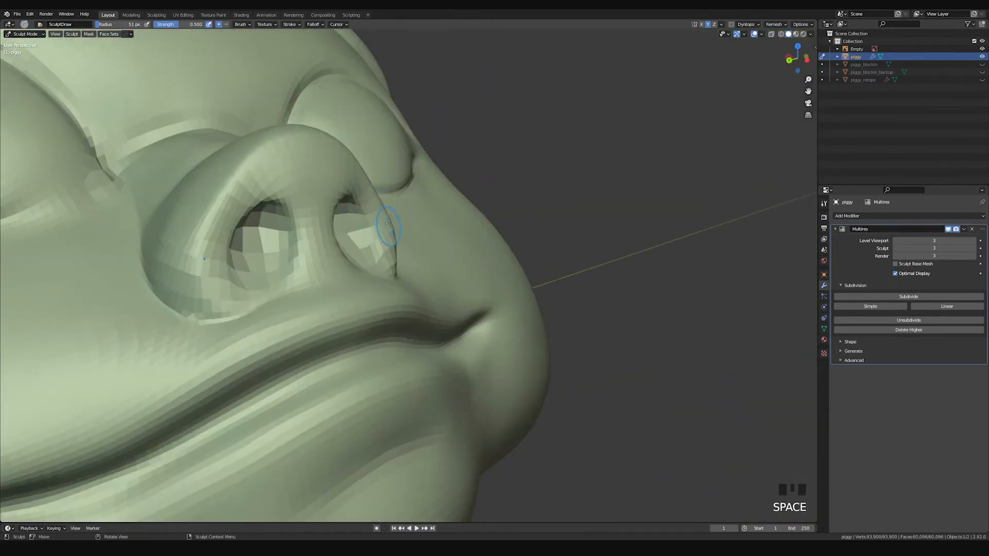
pyautogui.click(368, 203)
pyautogui.click(381, 222)
pyautogui.click(386, 231)
pyautogui.click(389, 234)
pyautogui.click(394, 248)
pyautogui.click(394, 248)
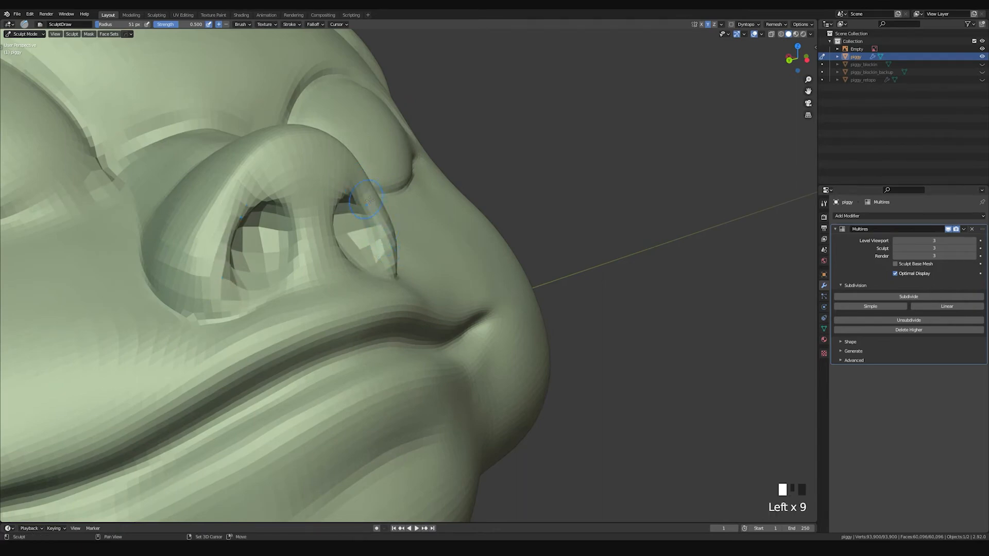
pyautogui.keyDown('shift'); pyautogui.click(395, 248); pyautogui.keyUp('shift')
pyautogui.keyDown('shift'); pyautogui.click(395, 248); pyautogui.keyUp('shift')
# Step: Thicken the outer wing of the nostril with the Draw brush and smooth the snout around it
pyautogui.moveTo(394, 248)
pyautogui.mouseDown(button='middle')
pyautogui.moveTo(309, 245)
pyautogui.moveTo(391, 221)
pyautogui.moveTo(432, 165)
pyautogui.mouseUp(button='middle')
pyautogui.click(448, 206)
pyautogui.moveTo(453, 211); pyautogui.dragTo(445, 189)
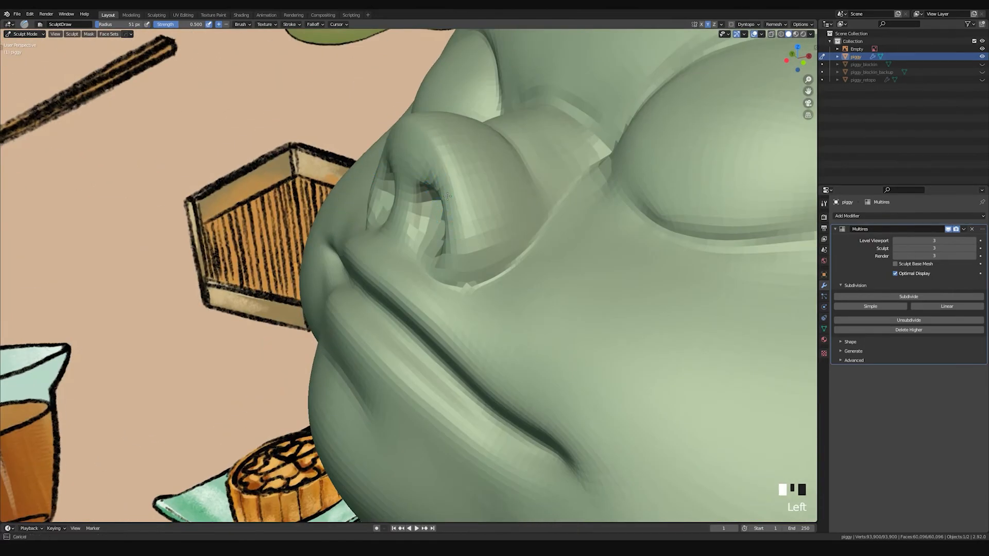
pyautogui.moveTo(430, 183); pyautogui.dragTo(415, 180, button='middle')
pyautogui.keyDown('shift'); pyautogui.click(420, 180); pyautogui.keyUp('shift')
pyautogui.keyDown('shift'); pyautogui.moveTo(418, 178); pyautogui.dragTo(412, 170); pyautogui.keyUp('shift')
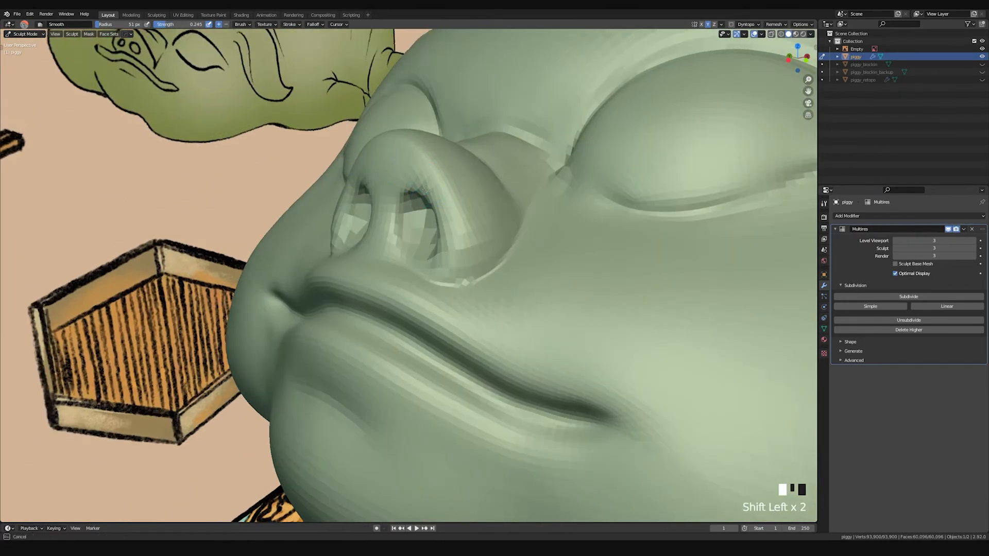
pyautogui.moveTo(447, 232)
pyautogui.mouseDown(button='middle')
pyautogui.moveTo(433, 230)
pyautogui.moveTo(448, 252)
pyautogui.mouseUp(button='middle')
pyautogui.keyDown('shift'); pyautogui.click(448, 251); pyautogui.keyUp('shift')
pyautogui.keyDown('shift'); pyautogui.click(449, 253); pyautogui.keyUp('shift')
# Step: Add volume to the upper front of the snout with the Draw brush at a 73 px radius and smooth it
pyautogui.moveTo(384, 162); pyautogui.dragTo(353, 204, button='middle')
pyautogui.press('f')
pyautogui.click(345, 199)
pyautogui.moveTo(348, 182); pyautogui.dragTo(362, 167)
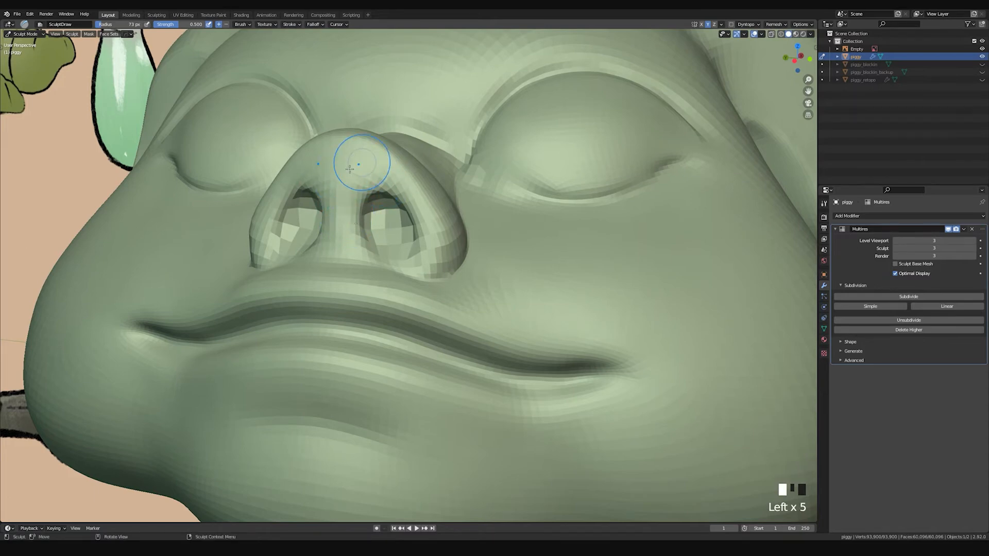
pyautogui.moveTo(335, 176); pyautogui.dragTo(357, 156, button='middle')
pyautogui.moveTo(357, 156)
pyautogui.mouseDown()
pyautogui.moveTo(393, 171)
pyautogui.moveTo(372, 171)
pyautogui.mouseUp()
pyautogui.keyDown('shift'); pyautogui.moveTo(372, 171); pyautogui.dragTo(368, 173); pyautogui.keyUp('shift')
pyautogui.moveTo(368, 173); pyautogui.dragTo(353, 181, button='middle')
pyautogui.keyDown('shift'); pyautogui.moveTo(353, 181); pyautogui.dragTo(353, 205); pyautogui.keyUp('shift')
# Step: Smooth the lower edges of the nostrils and carve in the nostril floor with subtractive Draw strokes
pyautogui.keyDown('shift'); pyautogui.moveTo(352, 205); pyautogui.dragTo(330, 237, button='middle'); pyautogui.keyUp('shift')
pyautogui.keyDown('shift'); pyautogui.moveTo(289, 252); pyautogui.dragTo(309, 234); pyautogui.keyUp('shift')
pyautogui.keyDown('shift'); pyautogui.moveTo(379, 247); pyautogui.dragTo(390, 266); pyautogui.keyUp('shift')
pyautogui.keyDown('shift'); pyautogui.click(389, 267); pyautogui.keyUp('shift')
pyautogui.moveTo(390, 267)
pyautogui.mouseDown(button='middle')
pyautogui.moveTo(376, 249)
pyautogui.moveTo(401, 249)
pyautogui.mouseUp(button='middle')
pyautogui.keyDown('ctrl'); pyautogui.click(408, 266); pyautogui.keyUp('ctrl')
pyautogui.keyDown('ctrl'); pyautogui.click(401, 248); pyautogui.keyUp('ctrl')
pyautogui.moveTo(377, 256); pyautogui.dragTo(367, 243, button='middle')
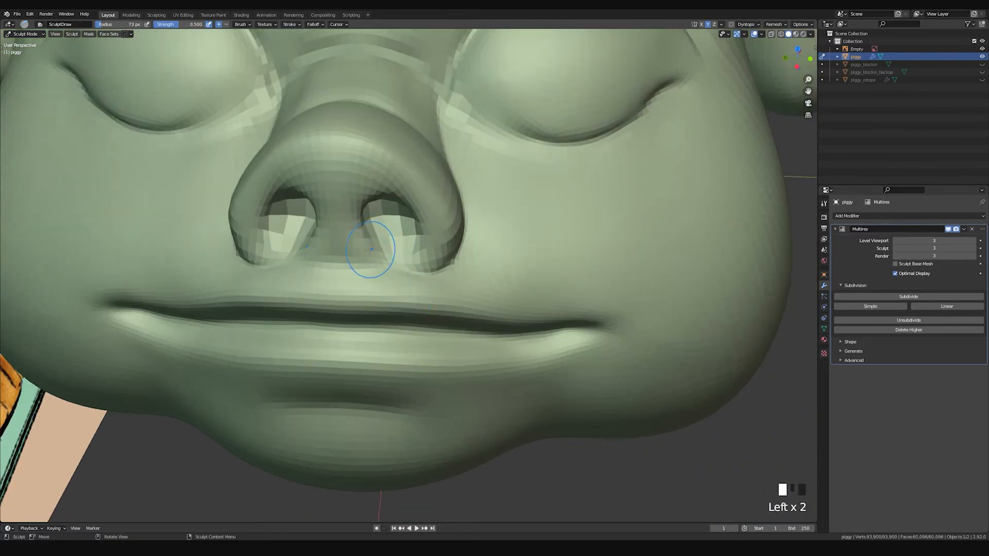
pyautogui.moveTo(386, 237); pyautogui.dragTo(369, 264, button='middle')
pyautogui.press('f')
pyautogui.click(361, 259)
pyautogui.moveTo(361, 259); pyautogui.dragTo(423, 279)
pyautogui.hotkey('ctrl', 'z')
pyautogui.moveTo(396, 266)
pyautogui.mouseDown(button='middle')
pyautogui.moveTo(408, 260)
pyautogui.moveTo(391, 281)
pyautogui.mouseUp(button='middle')
pyautogui.press('f')
pyautogui.click(385, 286)
pyautogui.moveTo(376, 275); pyautogui.dragTo(449, 306)
pyautogui.hotkey('ctrl', 'z')
pyautogui.press('f')
pyautogui.click(374, 282)
pyautogui.press('space')
pyautogui.moveTo(375, 276); pyautogui.dragTo(441, 298)
pyautogui.hotkey('ctrl', 'z')
pyautogui.press('space')
pyautogui.hotkey('ctrl', 'z')
pyautogui.moveTo(356, 277)
pyautogui.mouseDown()
pyautogui.moveTo(450, 304)
pyautogui.moveTo(413, 292)
pyautogui.moveTo(470, 323)
pyautogui.moveTo(444, 309)
pyautogui.mouseUp()
pyautogui.hotkey('ctrl', 'z')
# Step: Carve a groove along the lower lip beneath the mouth line with subtractive Draw strokes at 37 px, undoing the first stroke
pyautogui.moveTo(437, 307); pyautogui.dragTo(432, 280, button='middle')
pyautogui.press('f')
pyautogui.click(368, 312)
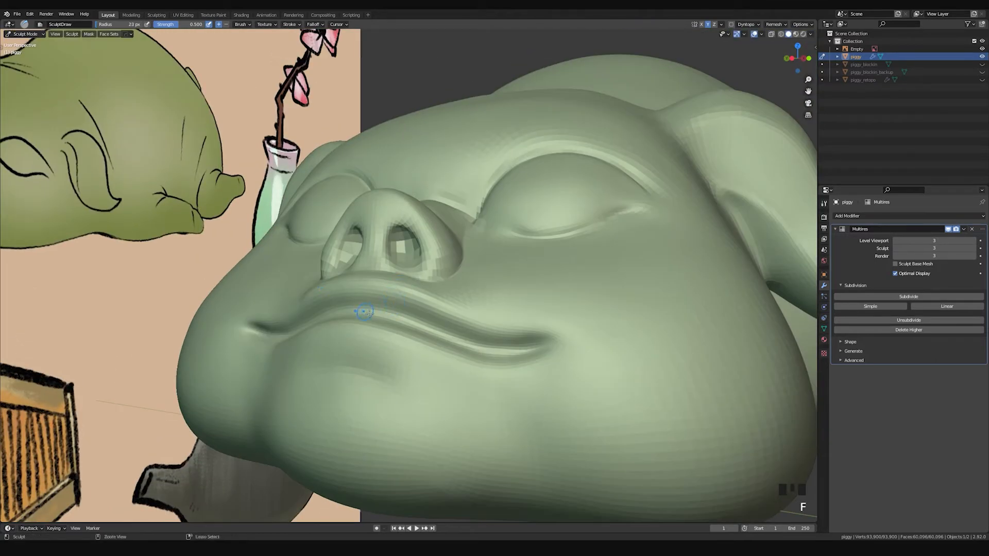
pyautogui.press('f')
pyautogui.click(370, 307)
pyautogui.moveTo(330, 304); pyautogui.dragTo(427, 317)
pyautogui.hotkey('ctrl', 'z')
pyautogui.moveTo(327, 303)
pyautogui.keyDown('ctrl'); pyautogui.mouseDown()
pyautogui.moveTo(422, 311)
pyautogui.moveTo(521, 354)
pyautogui.mouseUp(); pyautogui.keyUp('ctrl')
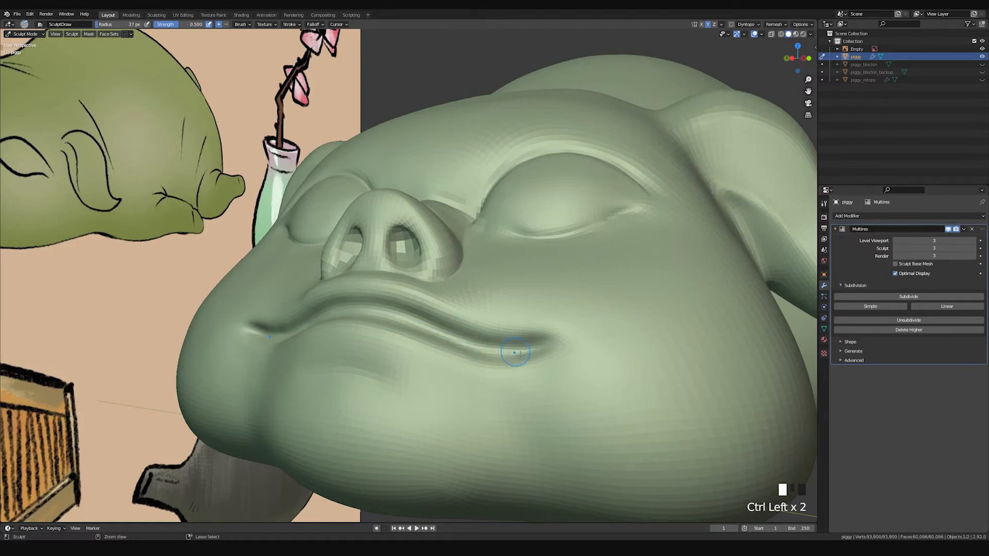
pyautogui.keyDown('ctrl'); pyautogui.moveTo(447, 334); pyautogui.dragTo(536, 355); pyautogui.keyUp('ctrl')
# Step: Deepen the lower lip groove from the middle of the mouth to its corner with repeated subtractive Draw strokes
pyautogui.moveTo(536, 355); pyautogui.dragTo(375, 272, button='middle')
pyautogui.keyDown('ctrl'); pyautogui.moveTo(375, 271); pyautogui.dragTo(439, 319); pyautogui.keyUp('ctrl')
pyautogui.moveTo(373, 267); pyautogui.dragTo(353, 281, button='middle')
pyautogui.keyDown('ctrl'); pyautogui.moveTo(353, 280); pyautogui.dragTo(486, 326); pyautogui.keyUp('ctrl')
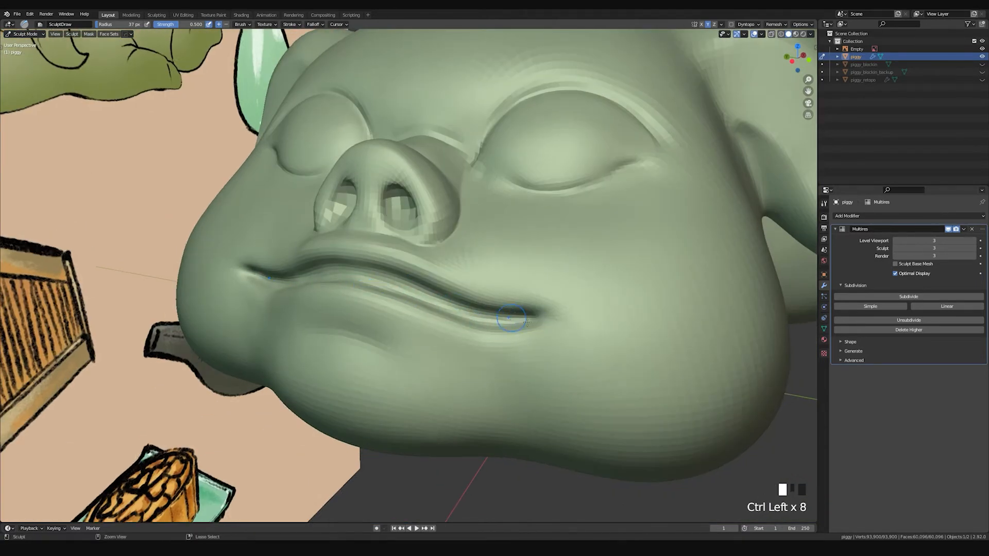
pyautogui.keyDown('ctrl'); pyautogui.moveTo(542, 322); pyautogui.dragTo(536, 322); pyautogui.keyUp('ctrl')
pyautogui.keyDown('ctrl'); pyautogui.moveTo(536, 322); pyautogui.dragTo(529, 322); pyautogui.keyUp('ctrl')
pyautogui.keyDown('ctrl'); pyautogui.moveTo(528, 323); pyautogui.dragTo(521, 323); pyautogui.keyUp('ctrl')
pyautogui.moveTo(394, 292); pyautogui.dragTo(347, 289, button='middle')
pyautogui.moveTo(346, 289)
pyautogui.keyDown('ctrl'); pyautogui.mouseDown()
pyautogui.moveTo(432, 328)
pyautogui.moveTo(463, 327)
pyautogui.mouseUp(); pyautogui.keyUp('ctrl')
pyautogui.hotkey('ctrl', 'z')
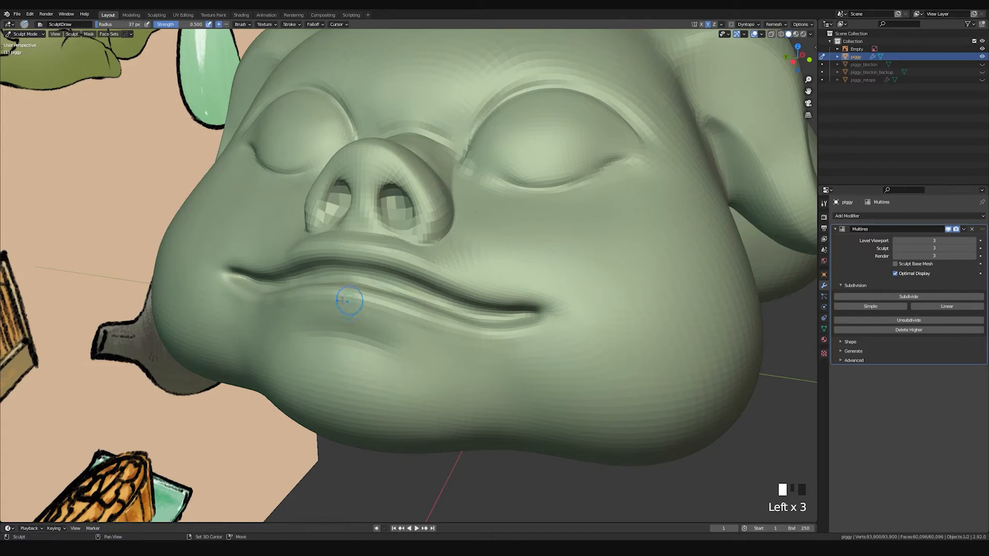
# Step: Smooth the groove beneath the lower lip and the lip surface from the middle of the mouth toward its corner
pyautogui.keyDown('shift'); pyautogui.moveTo(346, 301); pyautogui.dragTo(459, 332); pyautogui.keyUp('shift')
pyautogui.keyDown('shift'); pyautogui.moveTo(360, 307); pyautogui.dragTo(374, 313); pyautogui.keyUp('shift')
pyautogui.moveTo(430, 262); pyautogui.dragTo(410, 254, button='middle')
pyautogui.keyDown('shift'); pyautogui.moveTo(410, 254); pyautogui.dragTo(410, 256); pyautogui.keyUp('shift')
pyautogui.keyDown('shift'); pyautogui.moveTo(461, 283); pyautogui.dragTo(465, 285); pyautogui.keyUp('shift')
pyautogui.keyDown('shift'); pyautogui.moveTo(453, 278); pyautogui.dragTo(465, 283); pyautogui.keyUp('shift')
pyautogui.moveTo(457, 261); pyautogui.dragTo(414, 246, button='middle')
pyautogui.keyDown('shift'); pyautogui.moveTo(411, 229); pyautogui.dragTo(425, 280); pyautogui.keyUp('shift')
pyautogui.moveTo(423, 281); pyautogui.dragTo(409, 243, button='middle')
pyautogui.moveTo(412, 252)
pyautogui.keyDown('shift'); pyautogui.mouseDown()
pyautogui.moveTo(427, 274)
pyautogui.moveTo(412, 273)
pyautogui.mouseUp(); pyautogui.keyUp('shift')
pyautogui.moveTo(413, 274); pyautogui.dragTo(410, 257, button='middle')
pyautogui.moveTo(437, 276)
pyautogui.keyDown('shift'); pyautogui.mouseDown()
pyautogui.moveTo(474, 318)
pyautogui.moveTo(445, 294)
pyautogui.mouseUp(); pyautogui.keyUp('shift')
# Step: Reshape the side of the snout next to the nostril with short Grab brush pulls
pyautogui.moveTo(445, 294)
pyautogui.mouseDown(button='middle')
pyautogui.moveTo(463, 276)
pyautogui.moveTo(424, 261)
pyautogui.moveTo(456, 229)
pyautogui.moveTo(438, 206)
pyautogui.mouseUp(button='middle')
pyautogui.press('g')
pyautogui.press('f')
pyautogui.moveTo(431, 196); pyautogui.dragTo(436, 199)
pyautogui.moveTo(431, 197); pyautogui.dragTo(436, 175)
pyautogui.moveTo(432, 171); pyautogui.dragTo(430, 181)
pyautogui.moveTo(429, 193); pyautogui.dragTo(425, 189)
pyautogui.moveTo(430, 194); pyautogui.dragTo(430, 193)
pyautogui.moveTo(412, 191); pyautogui.dragTo(418, 186, button='middle')
# Step: Smooth the side and upper surface of the snout
pyautogui.keyDown('shift'); pyautogui.moveTo(418, 148); pyautogui.dragTo(415, 164); pyautogui.keyUp('shift')
pyautogui.keyDown('shift'); pyautogui.moveTo(415, 165); pyautogui.dragTo(414, 183); pyautogui.keyUp('shift')
pyautogui.moveTo(410, 193); pyautogui.dragTo(463, 205, button='middle')
pyautogui.keyDown('shift'); pyautogui.moveTo(395, 160); pyautogui.dragTo(381, 149); pyautogui.keyUp('shift')
pyautogui.keyDown('shift'); pyautogui.moveTo(405, 202); pyautogui.dragTo(411, 214); pyautogui.keyUp('shift')
pyautogui.moveTo(383, 226); pyautogui.dragTo(412, 229, button='middle')
pyautogui.keyDown('shift'); pyautogui.moveTo(412, 226); pyautogui.dragTo(406, 206); pyautogui.keyUp('shift')
pyautogui.keyDown('shift'); pyautogui.moveTo(373, 141); pyautogui.dragTo(398, 146); pyautogui.keyUp('shift')
# Step: Sharpen the crease across the snout bridge toward the eye's inner corner with the Pinch brush at 59 px and smooth its end
pyautogui.moveTo(472, 169)
pyautogui.keyDown('ctrl'); pyautogui.mouseDown(button='middle')
pyautogui.moveTo(457, 283)
pyautogui.moveTo(552, 227)
pyautogui.moveTo(492, 281)
pyautogui.moveTo(523, 242)
pyautogui.moveTo(458, 222)
pyautogui.moveTo(404, 287)
pyautogui.moveTo(438, 249)
pyautogui.moveTo(452, 257)
pyautogui.mouseUp(button='middle'); pyautogui.keyUp('ctrl')
pyautogui.press('p')
pyautogui.press('f')
pyautogui.moveTo(379, 268); pyautogui.dragTo(406, 273)
pyautogui.moveTo(381, 268); pyautogui.dragTo(426, 262)
pyautogui.moveTo(426, 262)
pyautogui.keyDown('shift'); pyautogui.mouseDown()
pyautogui.moveTo(410, 262)
pyautogui.moveTo(422, 289)
pyautogui.mouseUp(); pyautogui.keyUp('shift')
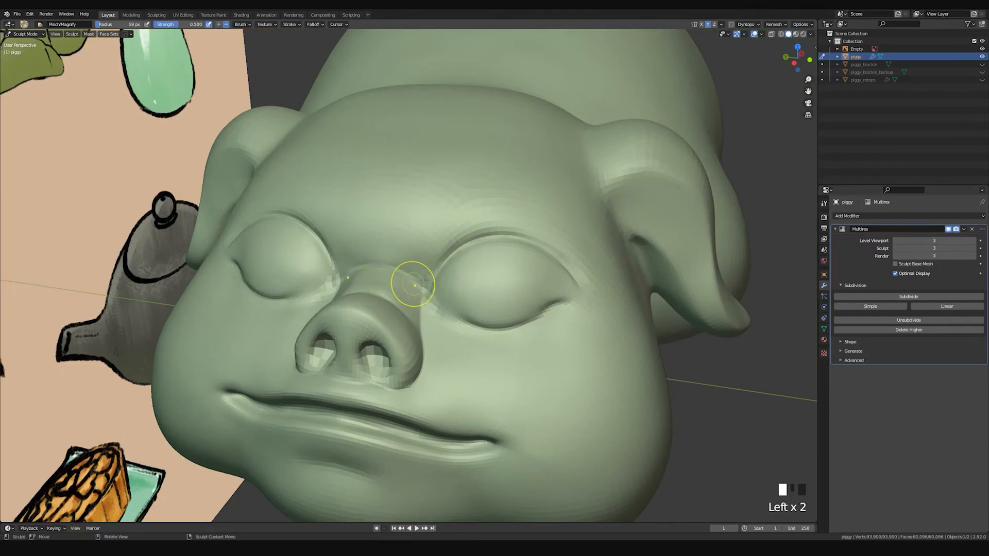
# Step: Pinch the crease around the closed eyelid from its inner corner along the upper edge to the outer corner
pyautogui.moveTo(424, 279); pyautogui.dragTo(406, 289, button='middle')
pyautogui.moveTo(406, 289); pyautogui.dragTo(417, 303)
pyautogui.moveTo(416, 286); pyautogui.dragTo(497, 239)
pyautogui.moveTo(556, 245); pyautogui.dragTo(497, 255, button='middle')
pyautogui.moveTo(481, 261); pyautogui.dragTo(526, 259)
pyautogui.moveTo(448, 261)
pyautogui.mouseDown()
pyautogui.moveTo(592, 284)
pyautogui.moveTo(609, 322)
pyautogui.mouseUp()
# Step: Smooth the eyelid creases and the brow area above the closed eye
pyautogui.moveTo(533, 264)
pyautogui.keyDown('shift'); pyautogui.mouseDown()
pyautogui.moveTo(563, 261)
pyautogui.moveTo(496, 227)
pyautogui.moveTo(468, 274)
pyautogui.moveTo(505, 233)
pyautogui.moveTo(448, 279)
pyautogui.mouseUp(); pyautogui.keyUp('shift')
pyautogui.keyDown('shift'); pyautogui.moveTo(486, 253); pyautogui.dragTo(429, 255); pyautogui.keyUp('shift')
pyautogui.keyDown('shift'); pyautogui.moveTo(540, 274); pyautogui.dragTo(472, 319); pyautogui.keyUp('shift')
pyautogui.moveTo(474, 322)
pyautogui.mouseDown(button='middle')
pyautogui.moveTo(443, 289)
pyautogui.moveTo(426, 246)
pyautogui.mouseUp(button='middle')
pyautogui.keyDown('shift'); pyautogui.moveTo(493, 245); pyautogui.dragTo(482, 254); pyautogui.keyUp('shift')
pyautogui.moveTo(492, 242)
pyautogui.keyDown('shift'); pyautogui.mouseDown()
pyautogui.moveTo(471, 258)
pyautogui.moveTo(522, 247)
pyautogui.moveTo(545, 229)
pyautogui.mouseUp(); pyautogui.keyUp('shift')
pyautogui.keyDown('shift'); pyautogui.moveTo(566, 221); pyautogui.dragTo(439, 248); pyautogui.keyUp('shift')
# Step: Carve along the lower eyelid edge from the inner eye corner with subtractive Draw strokes, undoing the first stroke
pyautogui.moveTo(439, 247)
pyautogui.mouseDown(button='middle')
pyautogui.moveTo(400, 250)
pyautogui.moveTo(401, 236)
pyautogui.mouseUp(button='middle')
pyautogui.press('space')
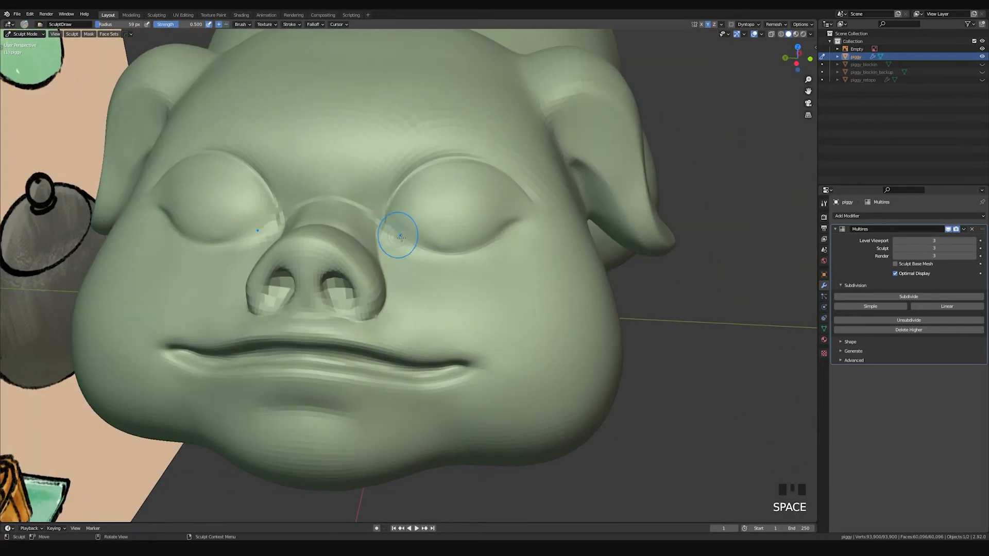
pyautogui.keyDown('ctrl'); pyautogui.moveTo(389, 227); pyautogui.dragTo(430, 259); pyautogui.keyUp('ctrl')
pyautogui.hotkey('ctrl', 'z')
pyautogui.press('f')
pyautogui.click(399, 237)
pyautogui.keyDown('ctrl'); pyautogui.moveTo(389, 227); pyautogui.dragTo(428, 253); pyautogui.keyUp('ctrl')
pyautogui.keyDown('ctrl'); pyautogui.moveTo(388, 225); pyautogui.dragTo(385, 227); pyautogui.keyUp('ctrl')
pyautogui.moveTo(384, 227); pyautogui.dragTo(434, 249, button='middle')
pyautogui.moveTo(435, 250)
pyautogui.keyDown('ctrl'); pyautogui.mouseDown()
pyautogui.moveTo(444, 259)
pyautogui.moveTo(451, 252)
pyautogui.moveTo(438, 251)
pyautogui.moveTo(465, 243)
pyautogui.mouseUp(); pyautogui.keyUp('ctrl')
# Step: Smooth the carved edge and the surrounding surface beneath the closed eye
pyautogui.moveTo(513, 238); pyautogui.dragTo(442, 216, button='middle')
pyautogui.moveTo(441, 216)
pyautogui.keyDown('shift'); pyautogui.mouseDown()
pyautogui.moveTo(418, 228)
pyautogui.moveTo(495, 227)
pyautogui.mouseUp(); pyautogui.keyUp('shift')
pyautogui.press('f')
pyautogui.click(420, 218)
pyautogui.moveTo(499, 230)
pyautogui.keyDown('shift'); pyautogui.mouseDown()
pyautogui.moveTo(512, 217)
pyautogui.moveTo(460, 214)
pyautogui.moveTo(472, 208)
pyautogui.mouseUp(); pyautogui.keyUp('shift')
pyautogui.keyDown('shift'); pyautogui.moveTo(455, 203); pyautogui.dragTo(474, 212); pyautogui.keyUp('shift')
pyautogui.moveTo(453, 216)
pyautogui.keyDown('shift'); pyautogui.mouseDown()
pyautogui.moveTo(443, 207)
pyautogui.moveTo(430, 221)
pyautogui.mouseUp(); pyautogui.keyUp('shift')
pyautogui.keyDown('shift'); pyautogui.moveTo(427, 216); pyautogui.dragTo(435, 232); pyautogui.keyUp('shift')
# Step: Tighten the mouth line from its middle toward the corner with the Pinch brush at a 40 px radius
pyautogui.keyDown('shift'); pyautogui.moveTo(430, 330); pyautogui.dragTo(425, 243, button='middle'); pyautogui.keyUp('shift')
pyautogui.moveTo(424, 243)
pyautogui.mouseDown(button='middle')
pyautogui.moveTo(335, 221)
pyautogui.moveTo(338, 212)
pyautogui.mouseUp(button='middle')
pyautogui.press('p')
pyautogui.press('f')
pyautogui.click(353, 220)
pyautogui.moveTo(337, 212)
pyautogui.mouseDown()
pyautogui.moveTo(361, 226)
pyautogui.moveTo(338, 218)
pyautogui.mouseUp()
pyautogui.moveTo(399, 246); pyautogui.dragTo(386, 221, button='middle')
pyautogui.moveTo(387, 221); pyautogui.dragTo(451, 259)
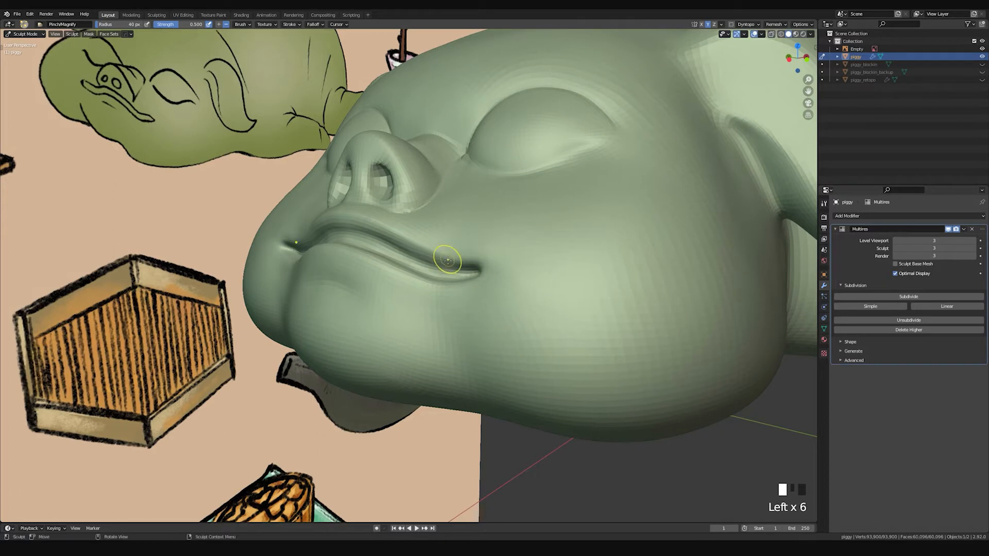
# Step: Pinch the mouth corner at a 23 px radius and the adjoining mouth line at 47 px
pyautogui.moveTo(471, 262); pyautogui.dragTo(484, 253, button='middle')
pyautogui.press('f')
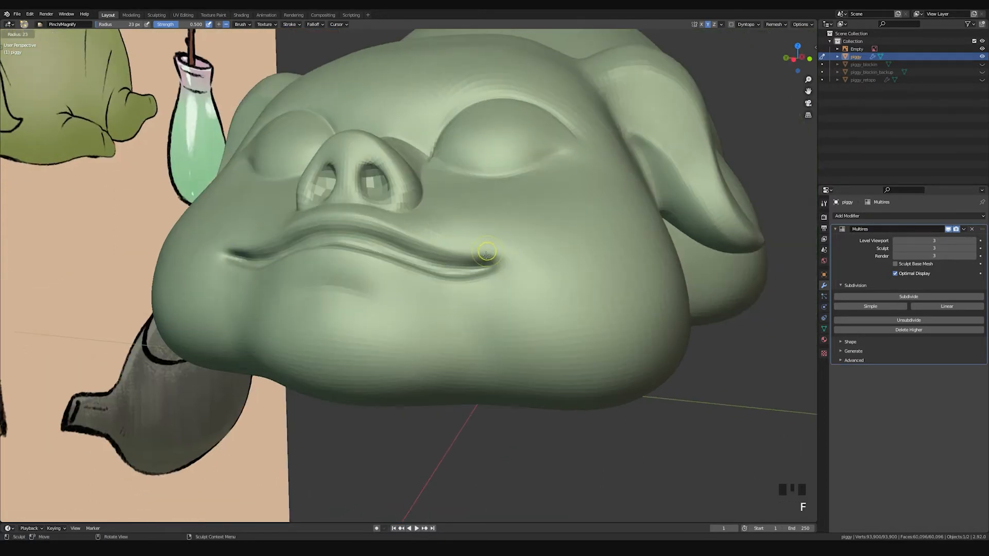
pyautogui.click(487, 252)
pyautogui.moveTo(490, 253); pyautogui.dragTo(514, 268)
pyautogui.press('f')
pyautogui.click(513, 272)
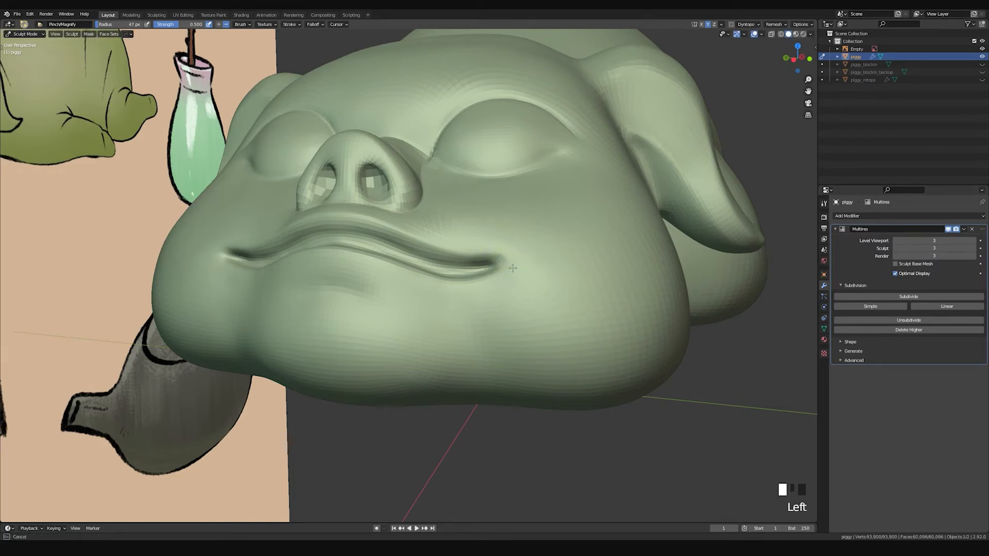
pyautogui.moveTo(480, 256)
pyautogui.mouseDown()
pyautogui.moveTo(427, 237)
pyautogui.moveTo(390, 253)
pyautogui.mouseUp()
# Step: Pinch along the lip edges from the middle of the mouth outward at a 34 px radius
pyautogui.moveTo(389, 253); pyautogui.dragTo(313, 269, button='middle')
pyautogui.press('f')
pyautogui.click(335, 266)
pyautogui.moveTo(313, 269)
pyautogui.mouseDown()
pyautogui.moveTo(331, 242)
pyautogui.moveTo(420, 298)
pyautogui.mouseUp()
pyautogui.moveTo(361, 261)
pyautogui.mouseDown()
pyautogui.moveTo(435, 309)
pyautogui.moveTo(391, 280)
pyautogui.mouseUp()
pyautogui.moveTo(360, 261)
pyautogui.mouseDown()
pyautogui.moveTo(388, 278)
pyautogui.moveTo(381, 273)
pyautogui.mouseUp()
pyautogui.moveTo(330, 242); pyautogui.dragTo(333, 245)
# Step: Sharpen the outer tip of the mouth corner with short Pinch strokes at 34 px
pyautogui.moveTo(334, 245); pyautogui.dragTo(458, 293, button='middle')
pyautogui.moveTo(507, 260)
pyautogui.mouseDown()
pyautogui.moveTo(469, 281)
pyautogui.moveTo(487, 260)
pyautogui.moveTo(512, 265)
pyautogui.mouseUp()
pyautogui.moveTo(512, 265); pyautogui.dragTo(499, 273, button='middle')
pyautogui.moveTo(499, 273); pyautogui.dragTo(498, 273)
pyautogui.moveTo(498, 273); pyautogui.dragTo(498, 273)
pyautogui.moveTo(497, 274); pyautogui.dragTo(497, 273)
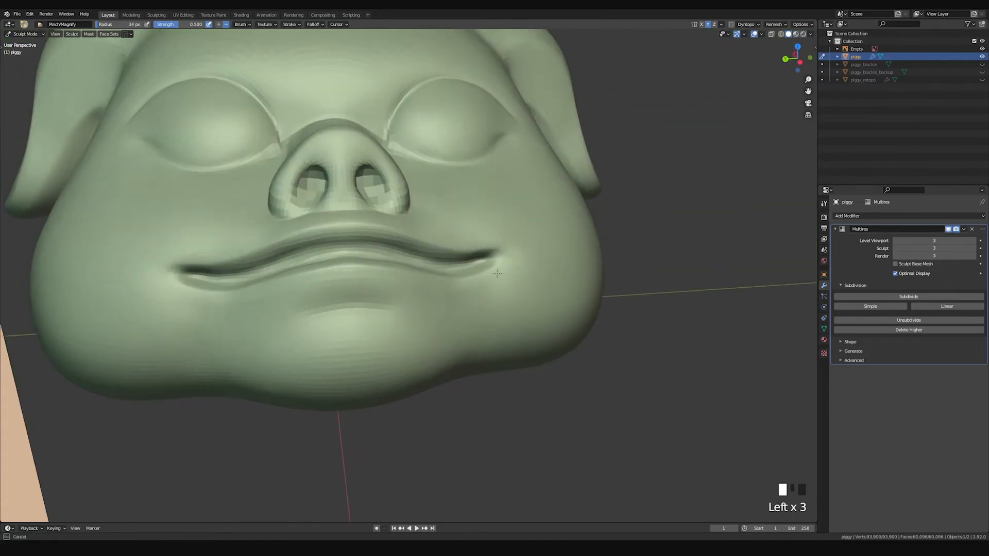
# Step: Carve the end of the mouth corner with a subtractive Draw stroke at 34 px
pyautogui.moveTo(504, 257)
pyautogui.mouseDown(button='middle')
pyautogui.moveTo(523, 216)
pyautogui.moveTo(502, 265)
pyautogui.mouseUp(button='middle')
pyautogui.press('space')
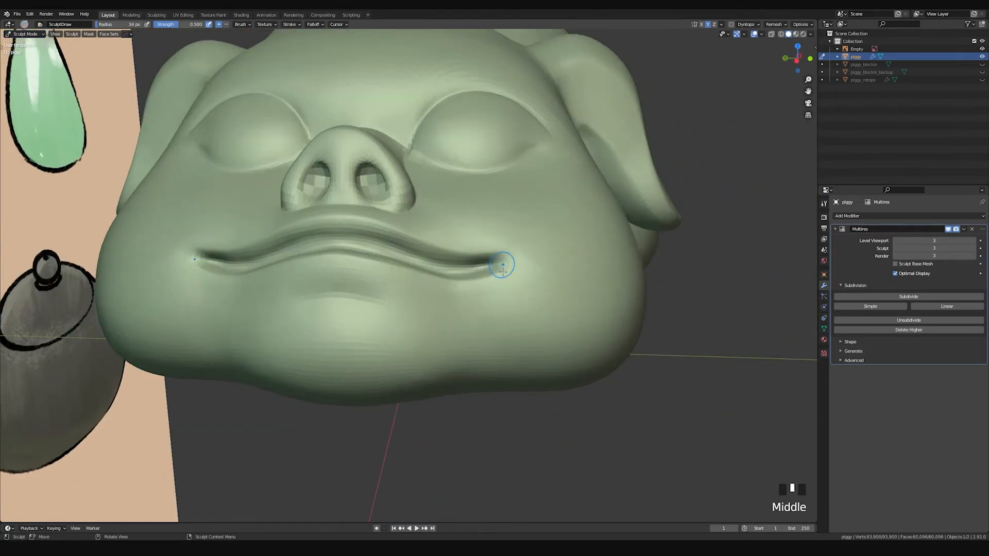
pyautogui.moveTo(499, 263)
pyautogui.keyDown('ctrl'); pyautogui.mouseDown()
pyautogui.moveTo(483, 260)
pyautogui.moveTo(486, 272)
pyautogui.mouseUp(); pyautogui.keyUp('ctrl')
pyautogui.moveTo(513, 257); pyautogui.dragTo(361, 249, button='middle')
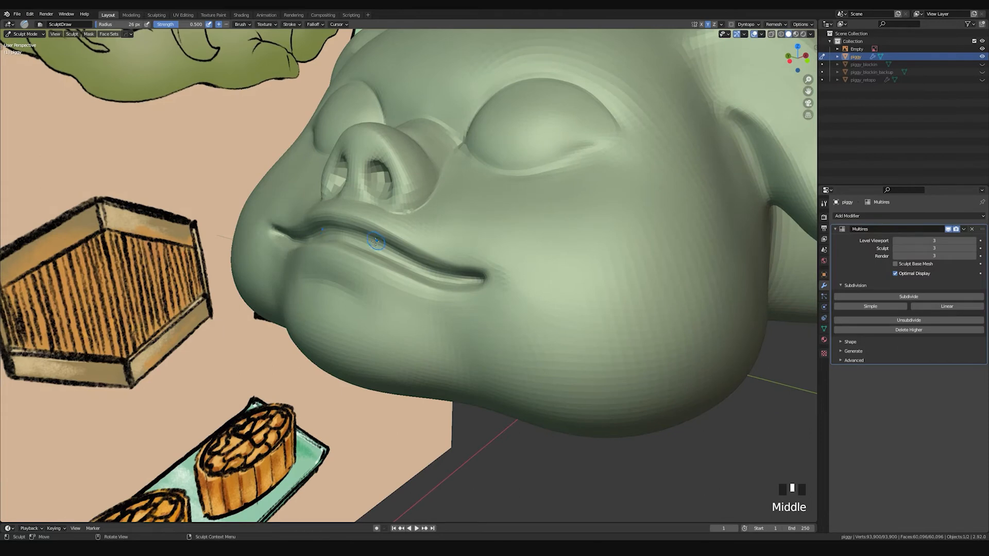
# Step: Build up the lower lip along the mouth line with a 38 px Draw stroke, undoing the first tries, and smooth it
pyautogui.hotkey('ctrl', 'z')
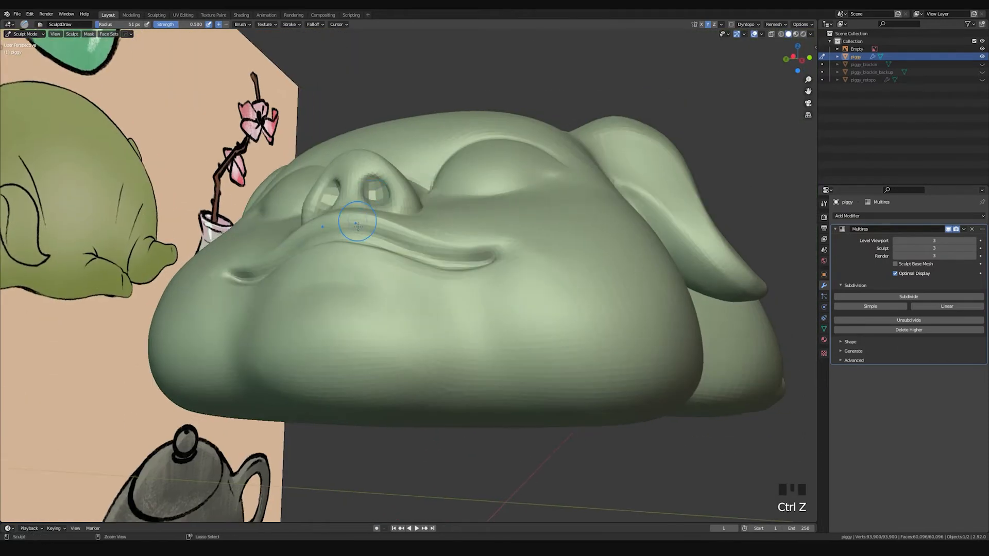
pyautogui.moveTo(360, 222)
pyautogui.mouseDown()
pyautogui.moveTo(380, 223)
pyautogui.moveTo(436, 257)
pyautogui.mouseUp()
pyautogui.hotkey('ctrl', 'z')
pyautogui.press('f')
pyautogui.click(369, 233)
pyautogui.hotkey('ctrl', 'z')
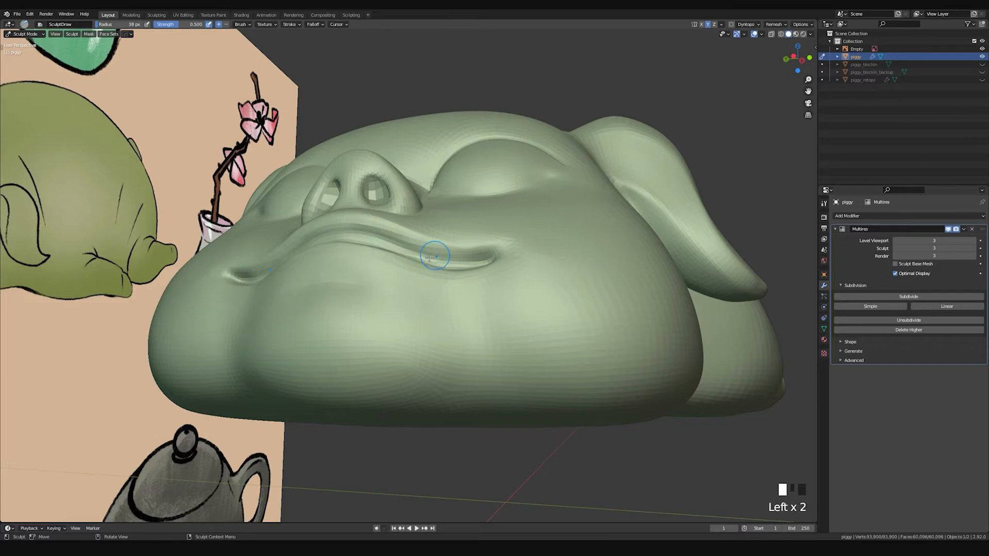
pyautogui.moveTo(363, 230); pyautogui.dragTo(446, 255)
pyautogui.moveTo(432, 249)
pyautogui.mouseDown(button='middle')
pyautogui.moveTo(397, 292)
pyautogui.moveTo(438, 257)
pyautogui.mouseUp(button='middle')
pyautogui.keyDown('shift'); pyautogui.click(438, 257); pyautogui.keyUp('shift')
pyautogui.keyDown('shift'); pyautogui.moveTo(438, 257); pyautogui.dragTo(406, 245); pyautogui.keyUp('shift')
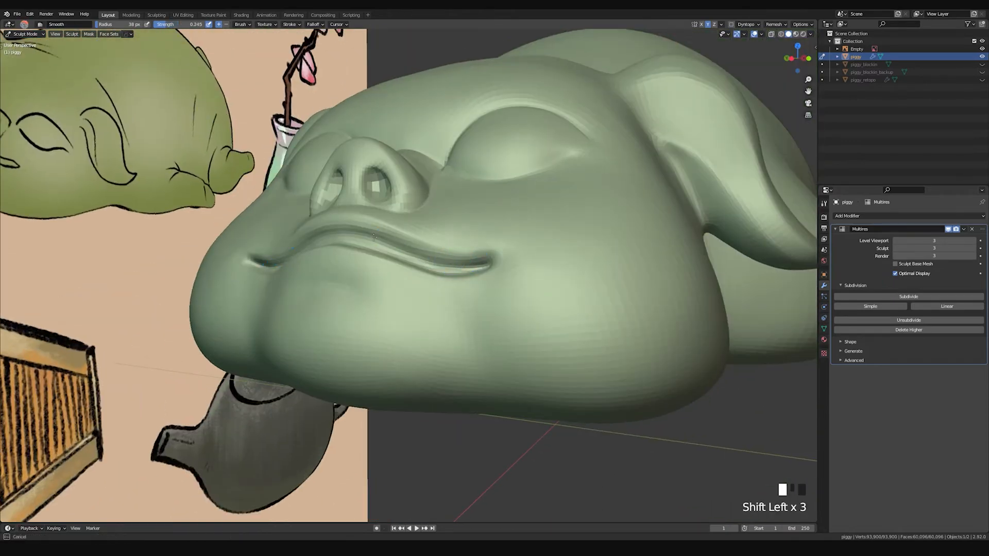
# Step: Smooth the lower edge of the lip near the middle of the mouth
pyautogui.moveTo(353, 244); pyautogui.dragTo(350, 277, button='middle')
pyautogui.keyDown('shift'); pyautogui.click(373, 275); pyautogui.keyUp('shift')
pyautogui.keyDown('shift'); pyautogui.click(379, 287); pyautogui.keyUp('shift')
pyautogui.keyDown('shift'); pyautogui.moveTo(379, 287); pyautogui.dragTo(363, 280); pyautogui.keyUp('shift')
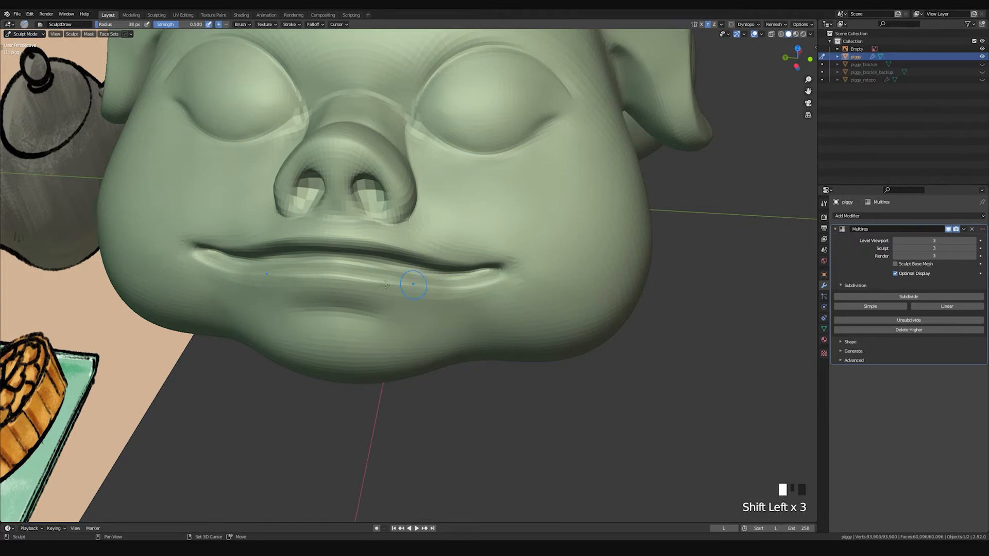
pyautogui.moveTo(418, 277); pyautogui.dragTo(401, 257, button='middle')
pyautogui.keyDown('shift'); pyautogui.click(401, 257); pyautogui.keyUp('shift')
pyautogui.keyDown('shift'); pyautogui.click(401, 256); pyautogui.keyUp('shift')
# Step: Smooth the cheek surface around the mouth corner at a 59 px radius
pyautogui.moveTo(524, 257)
pyautogui.mouseDown(button='middle')
pyautogui.moveTo(493, 263)
pyautogui.moveTo(502, 249)
pyautogui.moveTo(457, 260)
pyautogui.mouseUp(button='middle')
pyautogui.press('f')
pyautogui.click(505, 251)
pyautogui.keyDown('shift'); pyautogui.moveTo(457, 260); pyautogui.dragTo(464, 283); pyautogui.keyUp('shift')
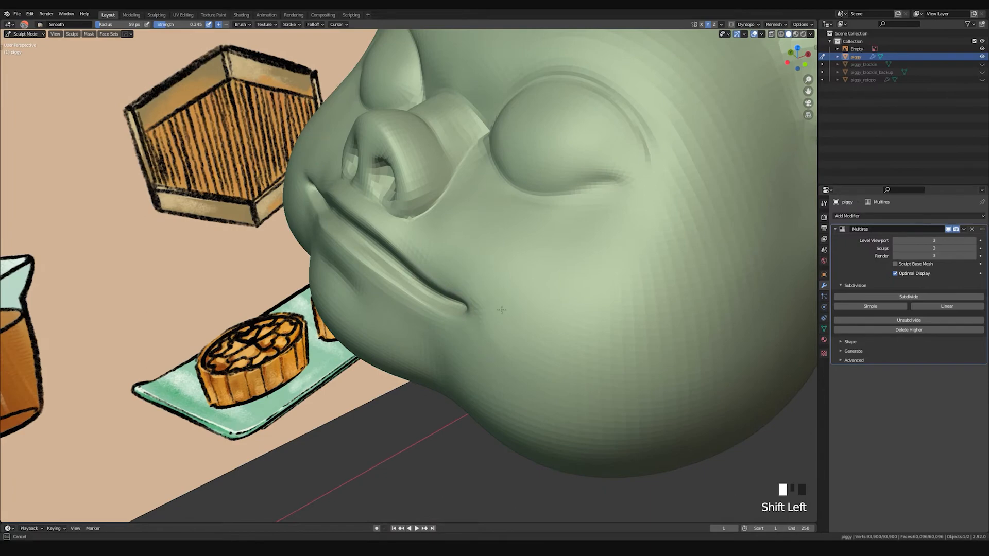
# Step: Shape the cheek around the mouth corner with Draw strokes up to 90 px, undoing the first tries and smoothing between strokes
pyautogui.moveTo(504, 346)
pyautogui.mouseDown(button='middle')
pyautogui.moveTo(461, 298)
pyautogui.moveTo(499, 284)
pyautogui.mouseUp(button='middle')
pyautogui.press('f')
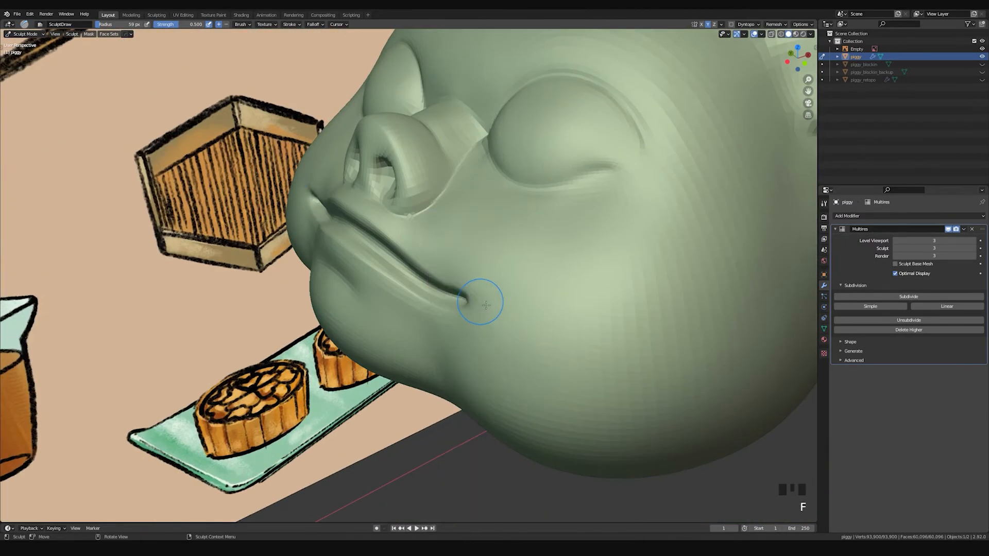
pyautogui.click(495, 326)
pyautogui.hotkey('ctrl', 'z')
pyautogui.moveTo(470, 315)
pyautogui.mouseDown(button='middle')
pyautogui.moveTo(463, 309)
pyautogui.moveTo(479, 341)
pyautogui.moveTo(453, 294)
pyautogui.mouseUp(button='middle')
pyautogui.keyDown('ctrl'); pyautogui.click(452, 295); pyautogui.keyUp('ctrl')
pyautogui.hotkey('ctrl', 'z')
pyautogui.keyDown('ctrl'); pyautogui.click(483, 314); pyautogui.keyUp('ctrl')
pyautogui.keyDown('shift'); pyautogui.moveTo(463, 269); pyautogui.dragTo(507, 321); pyautogui.keyUp('shift')
pyautogui.click(474, 286)
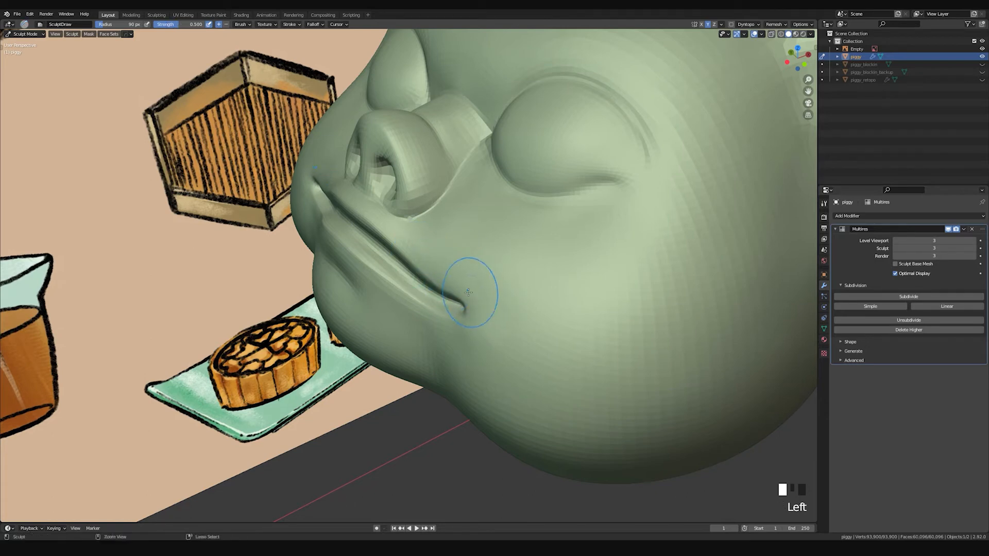
pyautogui.click(470, 285)
pyautogui.click(495, 312)
pyautogui.moveTo(503, 324); pyautogui.dragTo(551, 273, button='middle')
pyautogui.click(536, 242)
pyautogui.hotkey('ctrl', 'z')
pyautogui.click(531, 245)
pyautogui.hotkey('ctrl', 'z')
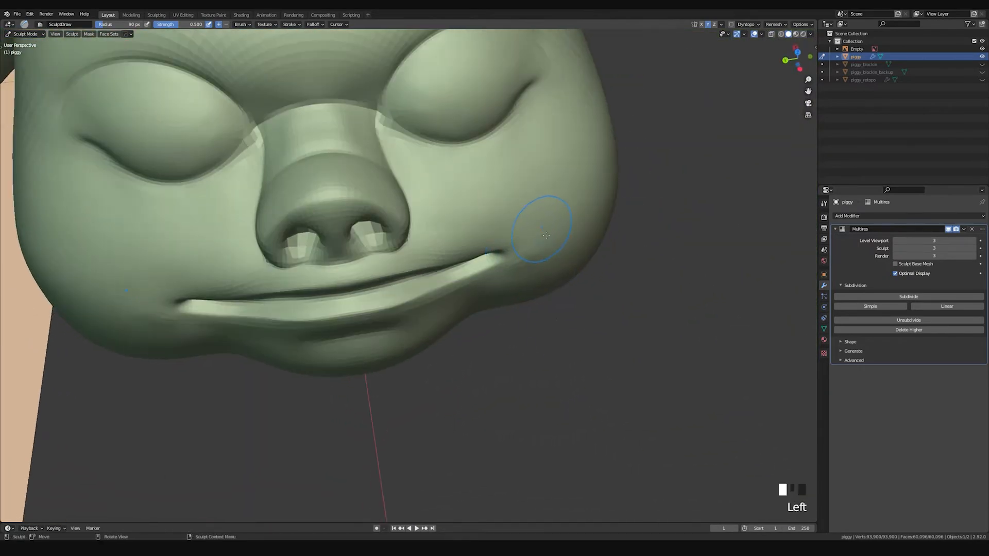
# Step: Smooth the area beside the mouth corner and flatten it with the Scrape brush at 90 px and strength 1.000
pyautogui.keyDown('shift'); pyautogui.click(523, 259); pyautogui.keyUp('shift')
pyautogui.keyDown('shift'); pyautogui.moveTo(525, 260); pyautogui.dragTo(536, 262); pyautogui.keyUp('shift')
pyautogui.moveTo(553, 287)
pyautogui.mouseDown(button='middle')
pyautogui.moveTo(545, 234)
pyautogui.moveTo(552, 279)
pyautogui.moveTo(548, 265)
pyautogui.mouseUp(button='middle')
pyautogui.press('space')
pyautogui.click(522, 274)
pyautogui.click(519, 286)
pyautogui.click(541, 287)
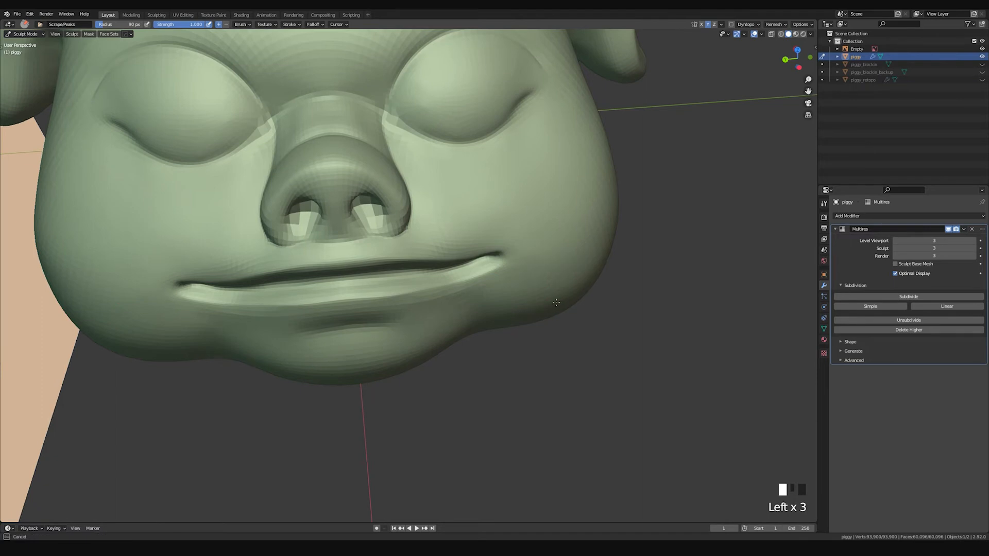
# Step: Cut the chin crease beneath the lower lip with the Draw Sharp brush at 38 px, redoing the stroke until it fits
pyautogui.press('space')
pyautogui.moveTo(425, 336); pyautogui.dragTo(397, 309, button='middle')
pyautogui.press('f')
pyautogui.hotkey('ctrl', 'z')
pyautogui.moveTo(299, 311); pyautogui.dragTo(402, 316)
pyautogui.hotkey('ctrl', 'z')
pyautogui.moveTo(291, 312); pyautogui.dragTo(396, 311)
pyautogui.click(458, 324)
pyautogui.moveTo(459, 324)
pyautogui.mouseDown(button='middle')
pyautogui.moveTo(383, 330)
pyautogui.moveTo(508, 299)
pyautogui.mouseUp(button='middle')
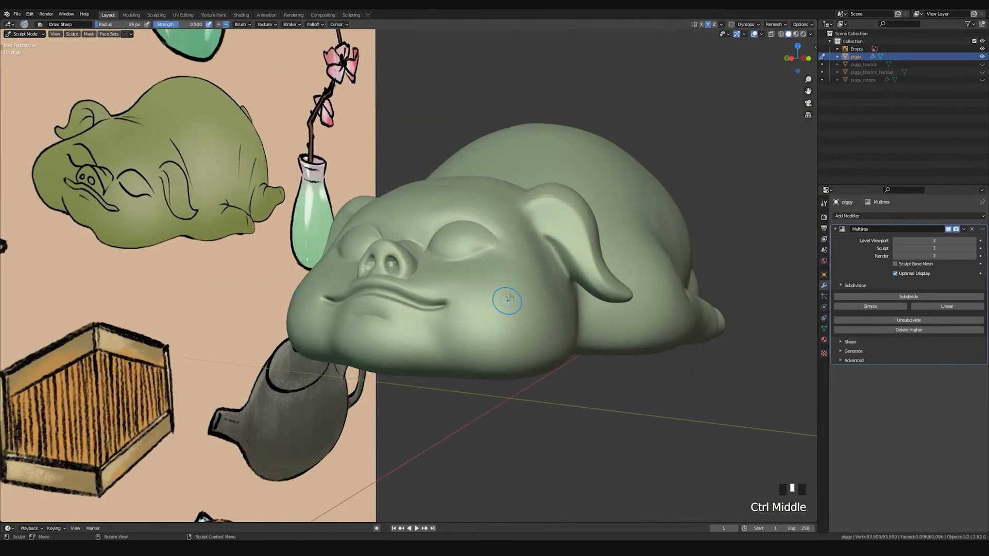
pyautogui.moveTo(474, 268)
pyautogui.mouseDown(button='middle')
pyautogui.moveTo(534, 275)
pyautogui.moveTo(452, 214)
pyautogui.mouseUp(button='middle')
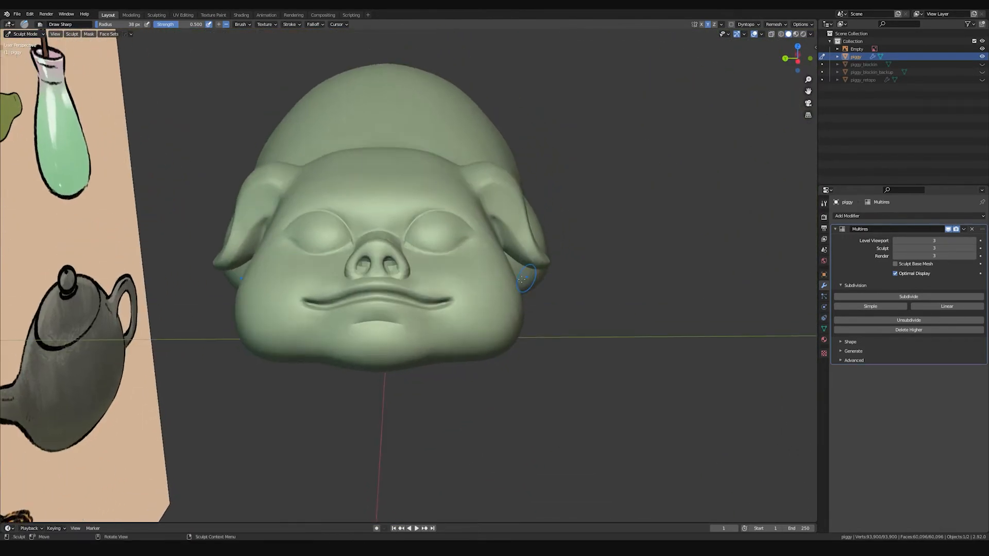
# Step: Tighten the eyelid crease with the Pinch brush at a 55 px radius
pyautogui.scroll(2, 524, 275)
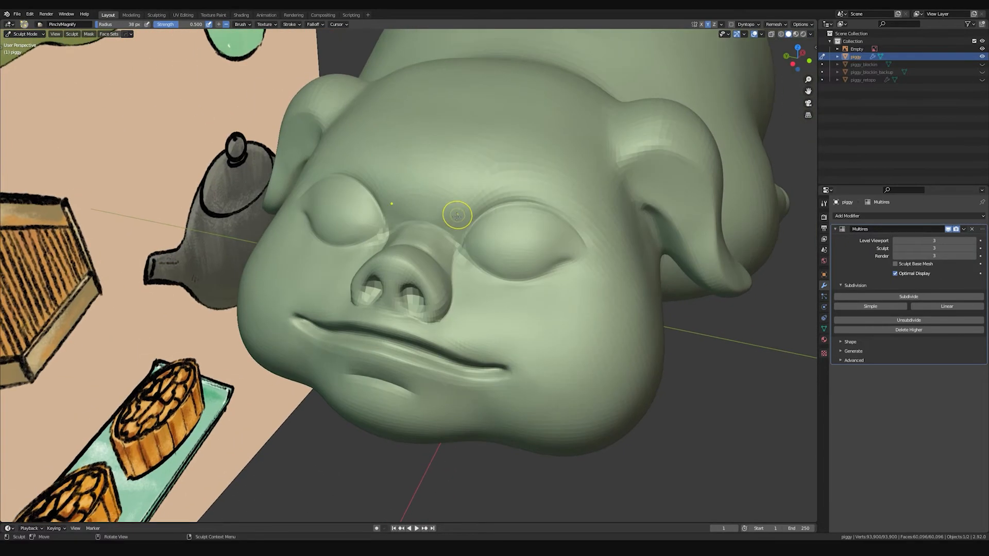
pyautogui.press('f')
pyautogui.click(426, 227)
pyautogui.moveTo(474, 238); pyautogui.dragTo(494, 226, button='middle')
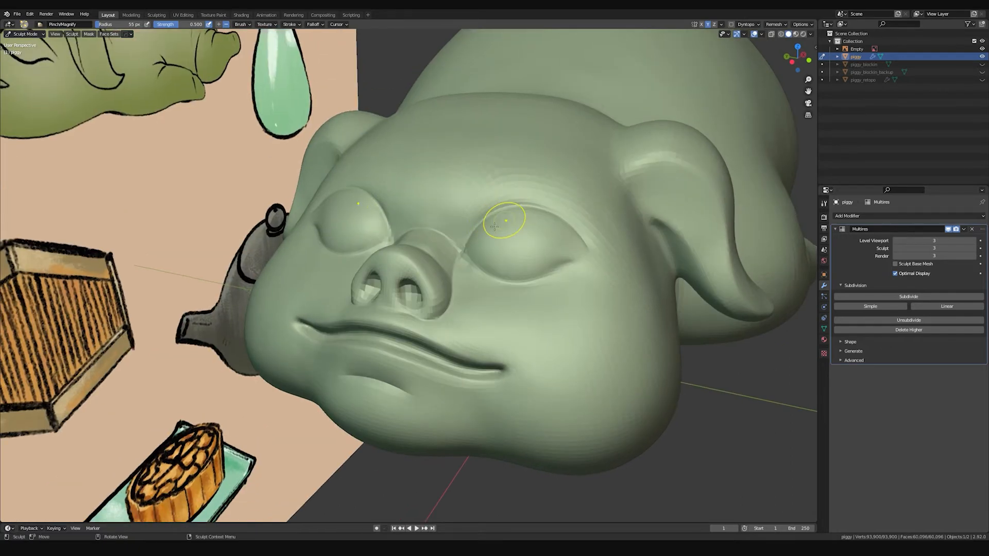
pyautogui.moveTo(498, 263); pyautogui.dragTo(521, 253, button='middle')
# Step: Flatten the closed eyelid's surface with the Scrape brush at an 89 px radius
pyautogui.press('f')
pyautogui.click(534, 252)
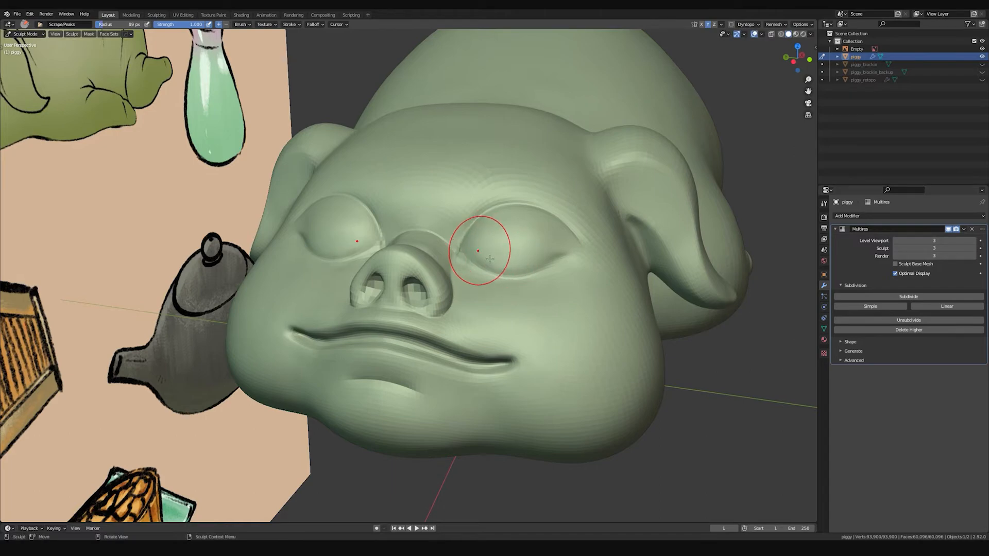
pyautogui.moveTo(569, 247); pyautogui.dragTo(520, 270, button='middle')
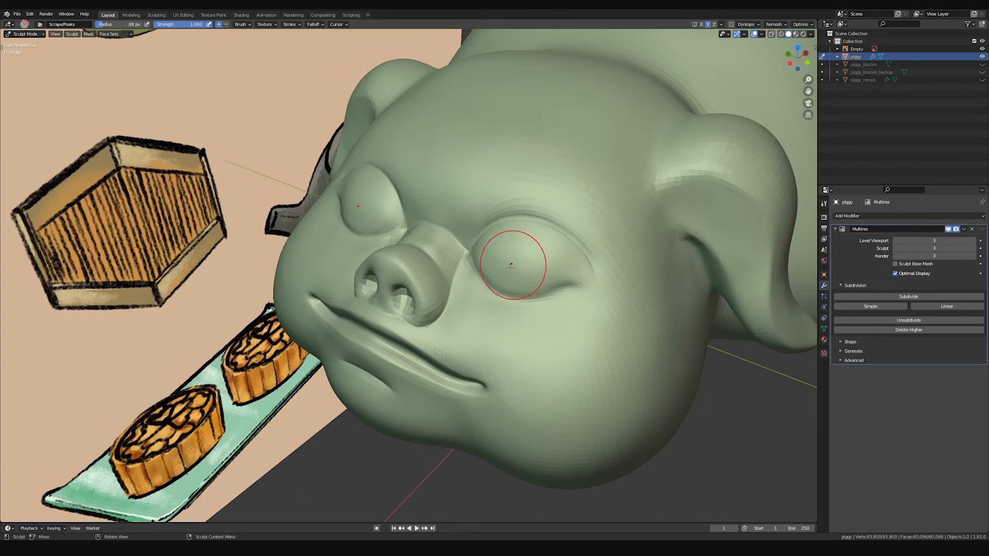
pyautogui.moveTo(512, 260); pyautogui.dragTo(547, 261)
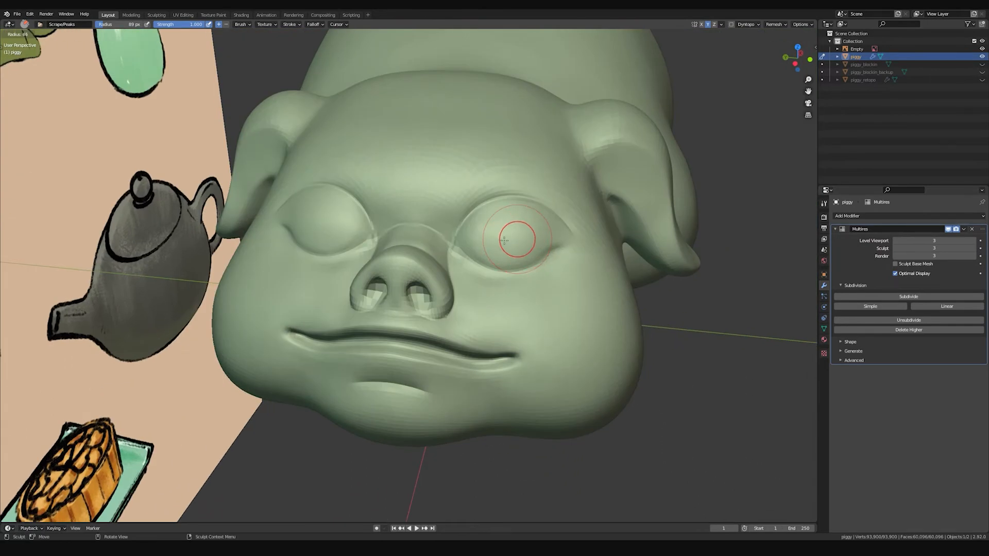
# Step: Set the brush radius to 40 px and sharpen the chin crease beneath the lower lip with the Pinch brush
pyautogui.click(504, 240)
pyautogui.moveTo(504, 240)
pyautogui.mouseDown(button='middle')
pyautogui.moveTo(505, 276)
pyautogui.moveTo(490, 254)
pyautogui.moveTo(464, 290)
pyautogui.moveTo(401, 280)
pyautogui.moveTo(420, 291)
pyautogui.moveTo(448, 285)
pyautogui.moveTo(454, 316)
pyautogui.mouseUp(button='middle')
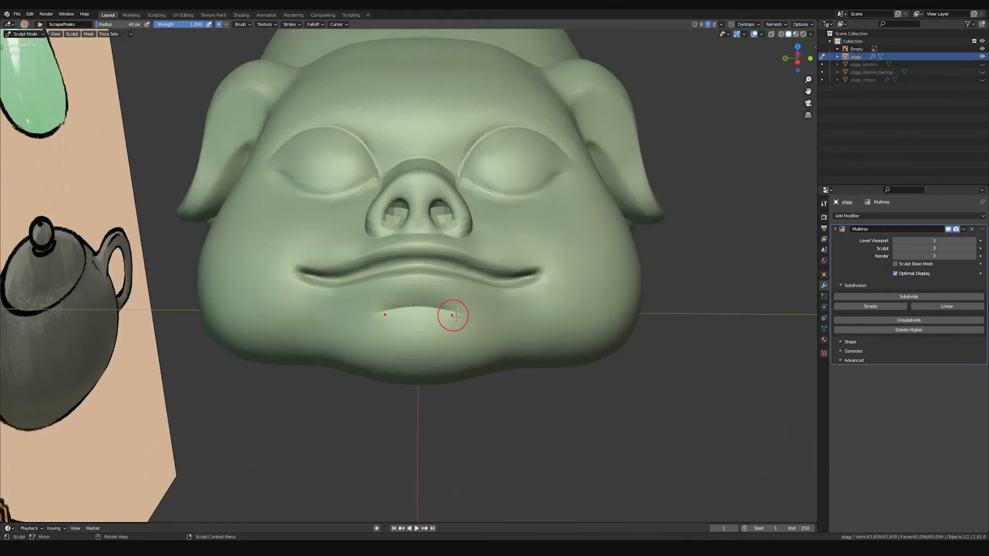
pyautogui.press('p')
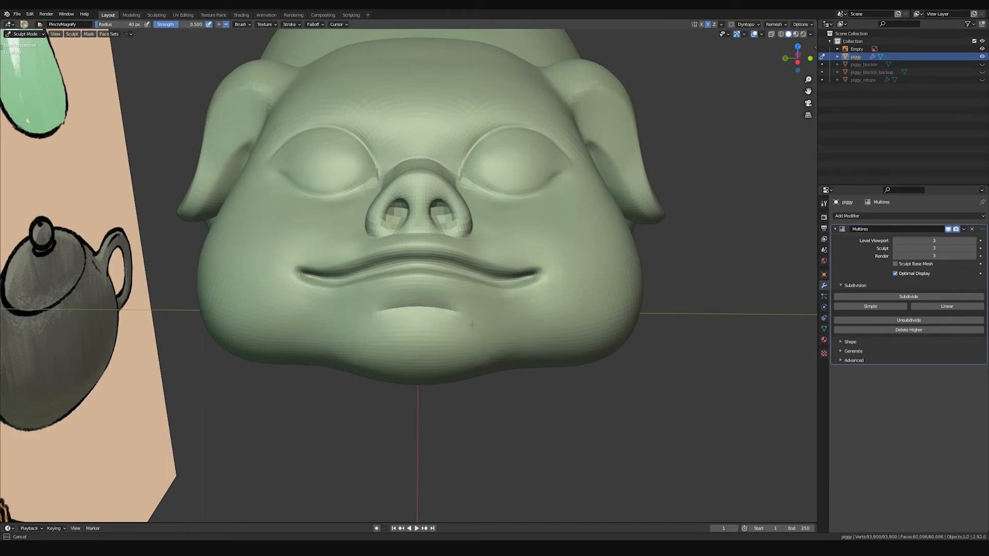
pyautogui.moveTo(490, 336)
pyautogui.mouseDown(button='middle')
pyautogui.moveTo(394, 289)
pyautogui.moveTo(481, 222)
pyautogui.moveTo(545, 148)
pyautogui.mouseUp(button='middle')
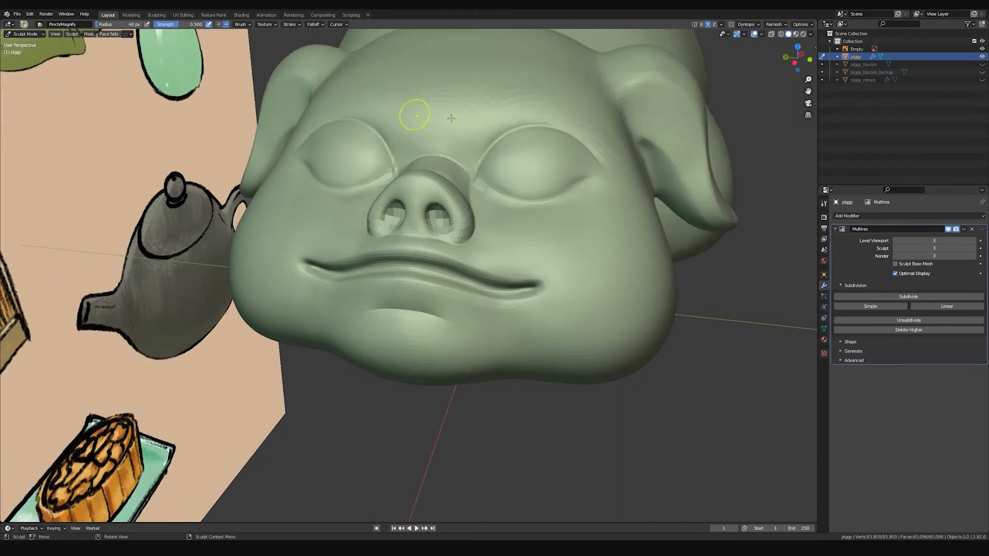
pyautogui.moveTo(552, 217)
pyautogui.mouseDown(button='middle')
pyautogui.moveTo(451, 267)
pyautogui.moveTo(552, 234)
pyautogui.mouseUp(button='middle')
# Step: Reshape the outer corner of the eye with strokes of an enlarged Grab brush at strength 0.400
pyautogui.press('g')
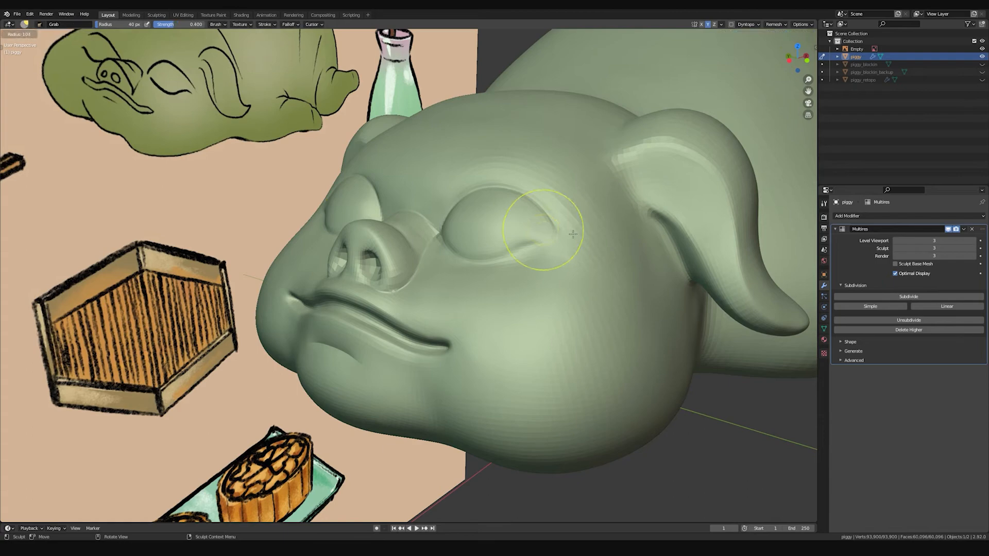
pyautogui.moveTo(546, 229); pyautogui.dragTo(549, 224, button='middle')
pyautogui.moveTo(549, 223); pyautogui.dragTo(544, 230)
pyautogui.moveTo(544, 236)
pyautogui.mouseDown(button='middle')
pyautogui.moveTo(565, 221)
pyautogui.moveTo(503, 214)
pyautogui.moveTo(474, 187)
pyautogui.moveTo(523, 199)
pyautogui.mouseUp(button='middle')
pyautogui.moveTo(571, 223); pyautogui.dragTo(579, 238)
pyautogui.moveTo(577, 262)
pyautogui.mouseDown(button='middle')
pyautogui.moveTo(521, 281)
pyautogui.moveTo(484, 260)
pyautogui.moveTo(419, 265)
pyautogui.moveTo(448, 255)
pyautogui.mouseUp(button='middle')
# Step: Set the brush radius to 62 px and flatten the chin around its crease with the Scrape brush
pyautogui.press('f')
pyautogui.click(432, 258)
pyautogui.moveTo(507, 272); pyautogui.dragTo(452, 221, button='middle')
pyautogui.hotkey('shift', 't')
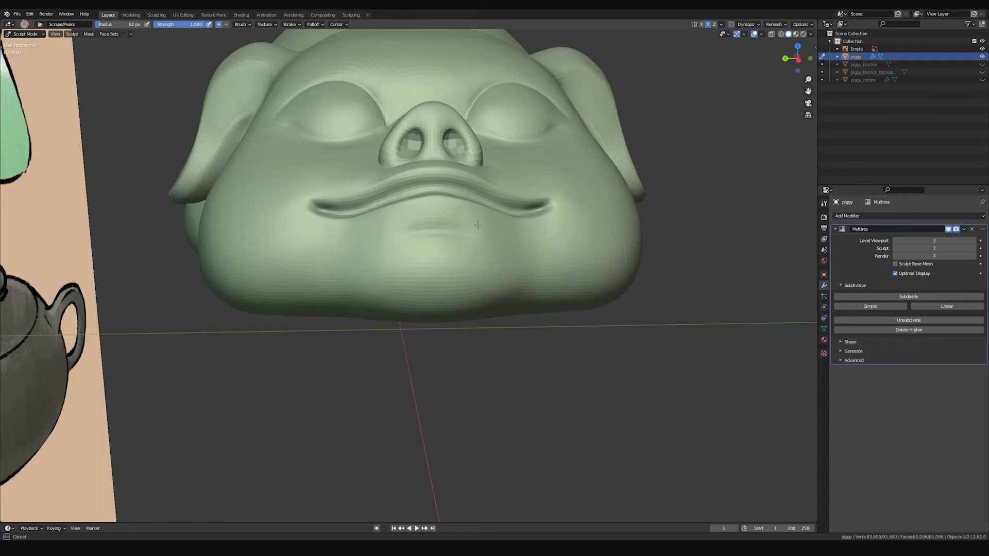
pyautogui.moveTo(499, 230); pyautogui.dragTo(408, 242, button='middle')
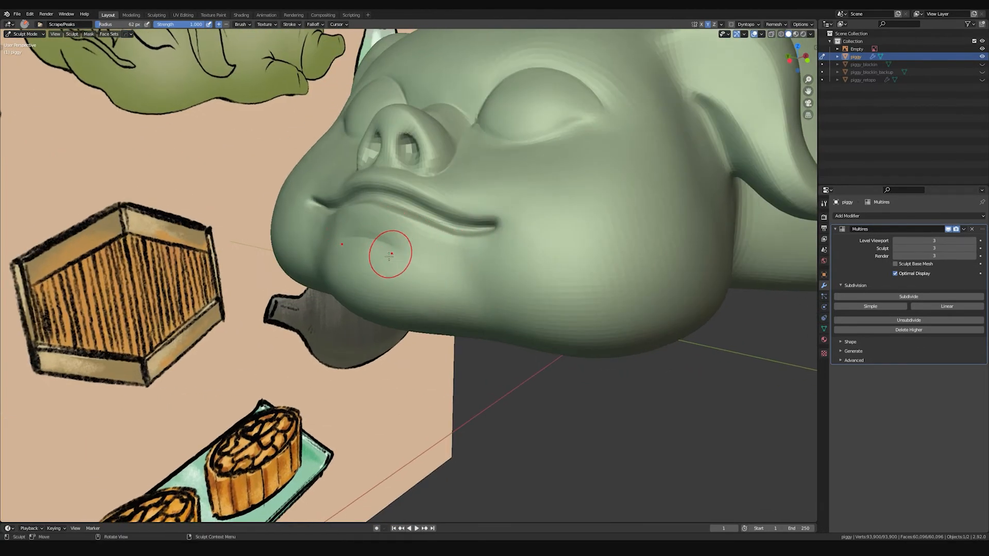
pyautogui.moveTo(395, 258); pyautogui.dragTo(470, 316, button='middle')
# Step: Adjust the chin's shape with the Grab brush, setting its radius to 67 px
pyautogui.press('g')
pyautogui.press('f')
pyautogui.click(489, 323)
pyautogui.moveTo(489, 324)
pyautogui.mouseDown(button='middle')
pyautogui.moveTo(483, 337)
pyautogui.moveTo(381, 297)
pyautogui.moveTo(366, 234)
pyautogui.moveTo(475, 266)
pyautogui.moveTo(510, 303)
pyautogui.moveTo(489, 309)
pyautogui.moveTo(488, 245)
pyautogui.moveTo(454, 218)
pyautogui.mouseUp(button='middle')
pyautogui.press('f')
pyautogui.click(509, 276)
# Step: Mask the upper lip and the area beneath the snout with the Mask brush at 67 px and strength 1.000
pyautogui.hotkey('shift', 'space')
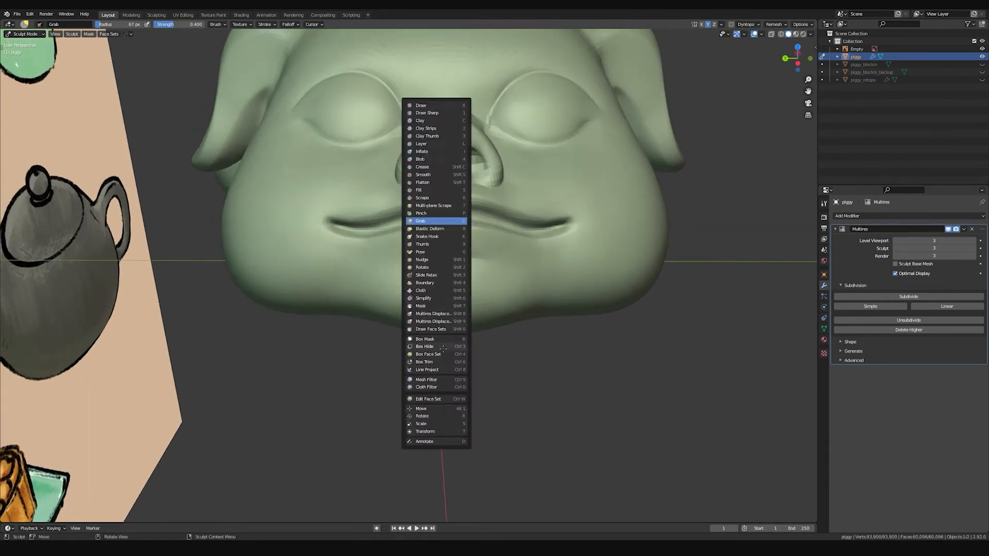
pyautogui.press('t')
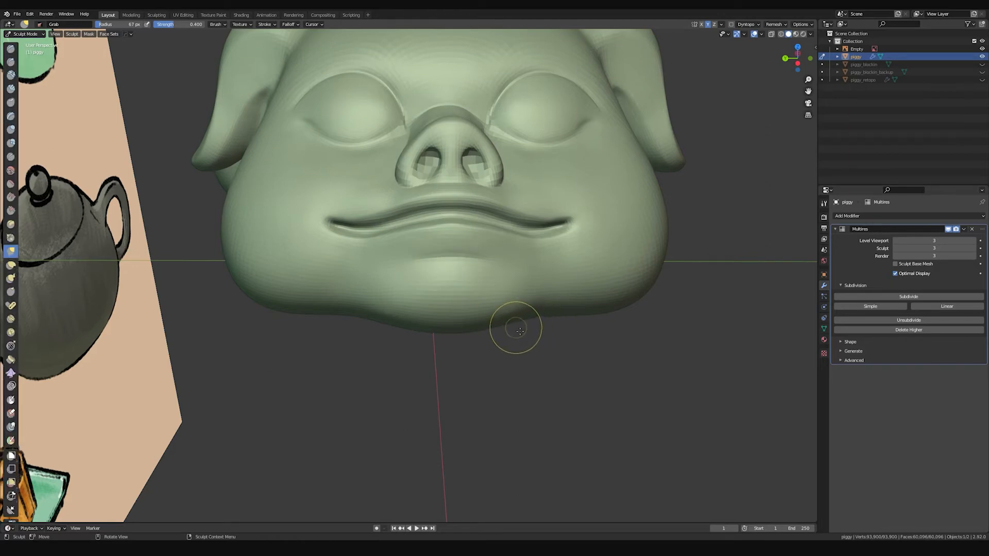
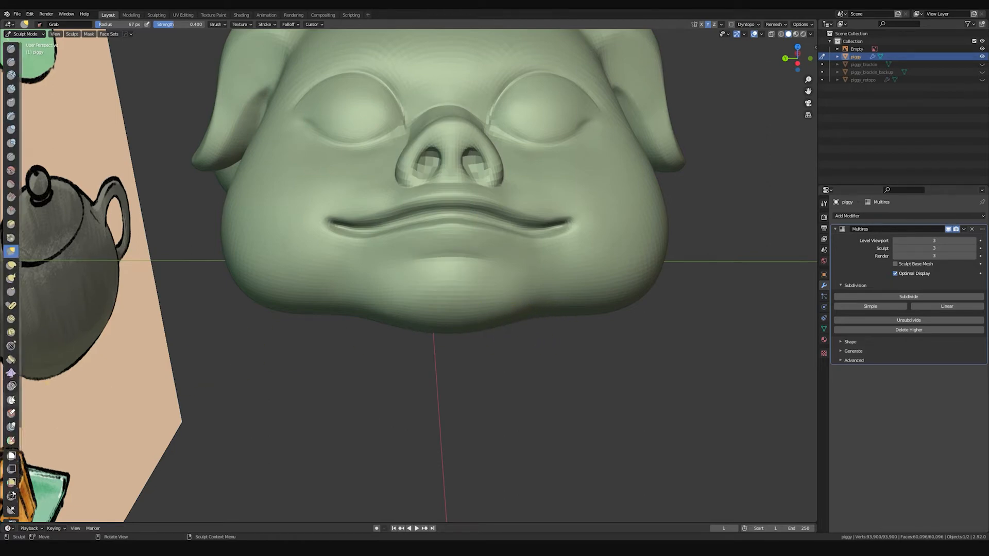
pyautogui.click(12, 401)
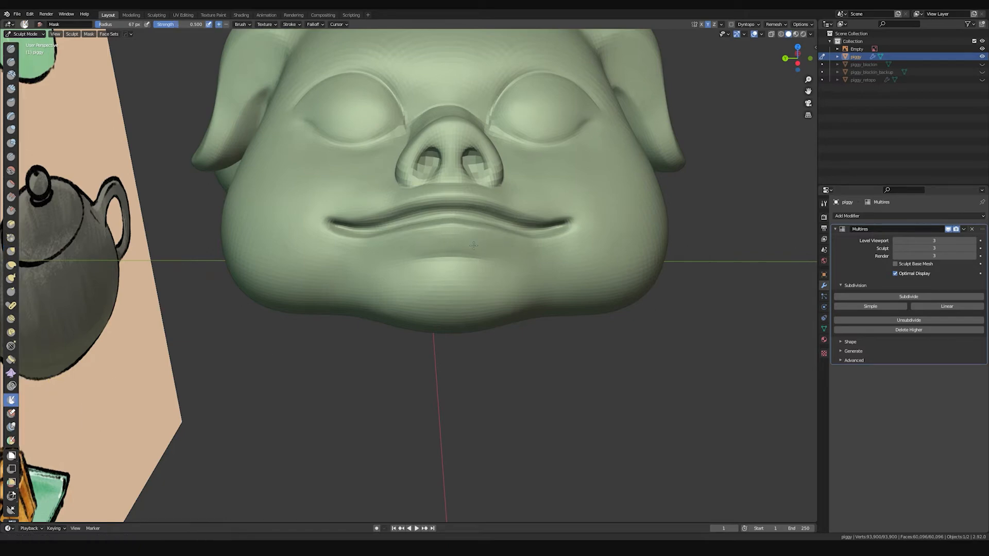
pyautogui.moveTo(466, 237); pyautogui.dragTo(457, 234, button='middle')
pyautogui.moveTo(441, 213)
pyautogui.mouseDown()
pyautogui.moveTo(541, 226)
pyautogui.moveTo(476, 232)
pyautogui.moveTo(564, 221)
pyautogui.moveTo(440, 212)
pyautogui.moveTo(482, 216)
pyautogui.mouseUp()
pyautogui.press('n')
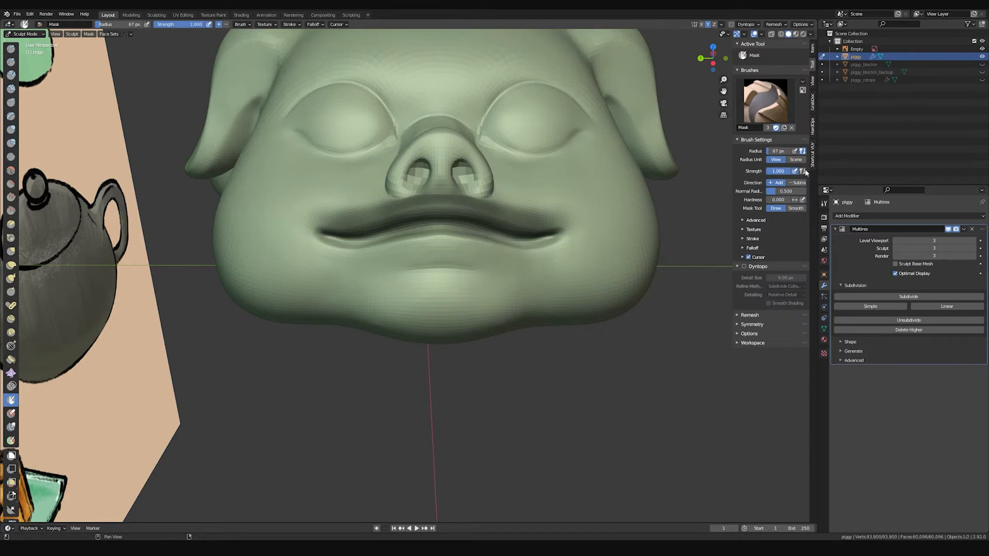
pyautogui.moveTo(437, 204)
pyautogui.mouseDown()
pyautogui.moveTo(484, 191)
pyautogui.moveTo(479, 201)
pyautogui.moveTo(520, 211)
pyautogui.moveTo(459, 210)
pyautogui.mouseUp()
pyautogui.moveTo(529, 222)
pyautogui.mouseDown()
pyautogui.moveTo(571, 211)
pyautogui.moveTo(501, 214)
pyautogui.mouseUp()
pyautogui.moveTo(449, 191); pyautogui.dragTo(445, 195)
# Step: Reshape the unmasked lower lip and its corner with the Grab brush at a 106 px radius
pyautogui.moveTo(446, 194)
pyautogui.mouseDown(button='middle')
pyautogui.moveTo(463, 231)
pyautogui.moveTo(483, 242)
pyautogui.moveTo(465, 242)
pyautogui.mouseUp(button='middle')
pyautogui.press('g')
pyautogui.press('f')
pyautogui.click(477, 252)
pyautogui.scroll(2, 448, 238)
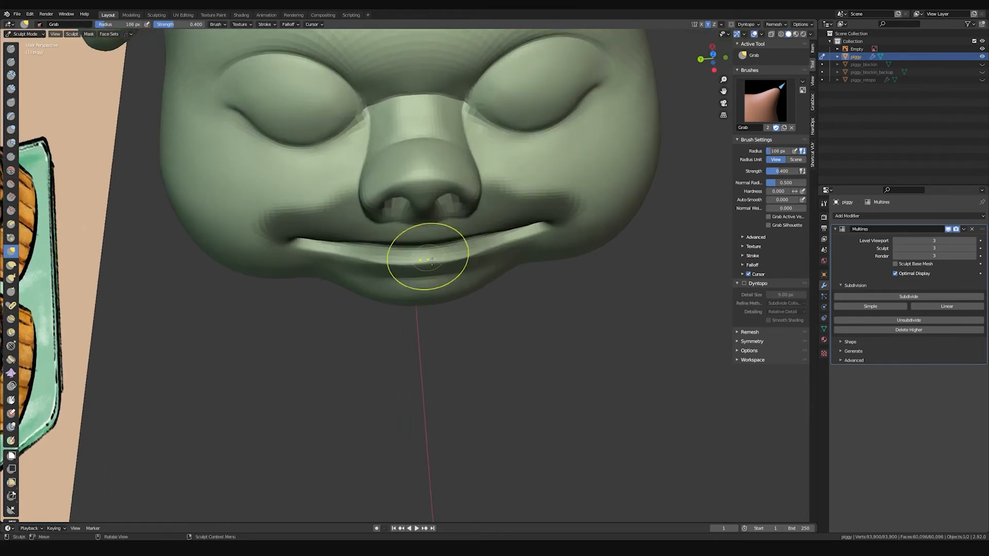
pyautogui.moveTo(441, 254); pyautogui.dragTo(508, 259, button='middle')
pyautogui.moveTo(508, 259); pyautogui.dragTo(536, 247)
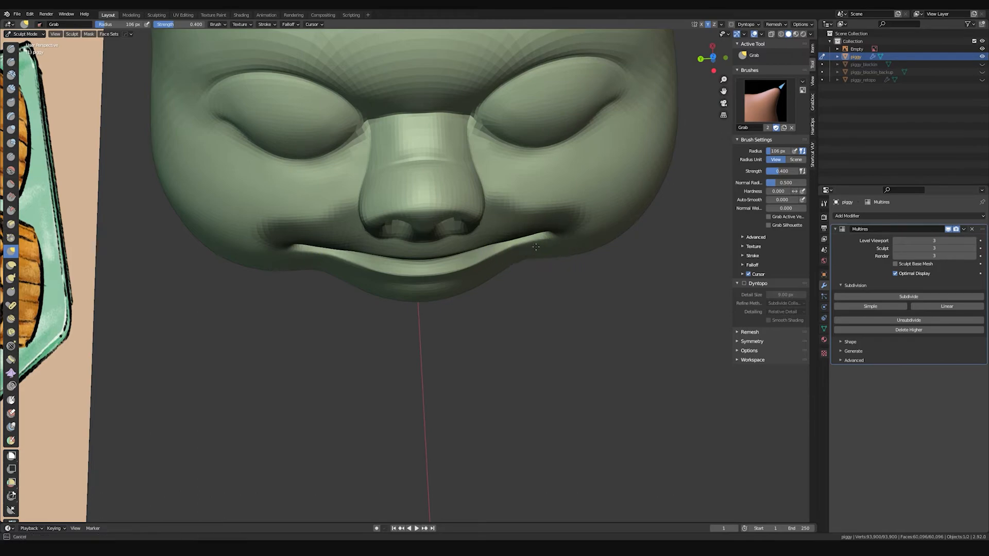
pyautogui.moveTo(496, 261)
pyautogui.mouseDown(button='middle')
pyautogui.moveTo(491, 181)
pyautogui.moveTo(442, 209)
pyautogui.moveTo(470, 233)
pyautogui.moveTo(489, 221)
pyautogui.moveTo(489, 238)
pyautogui.mouseUp(button='middle')
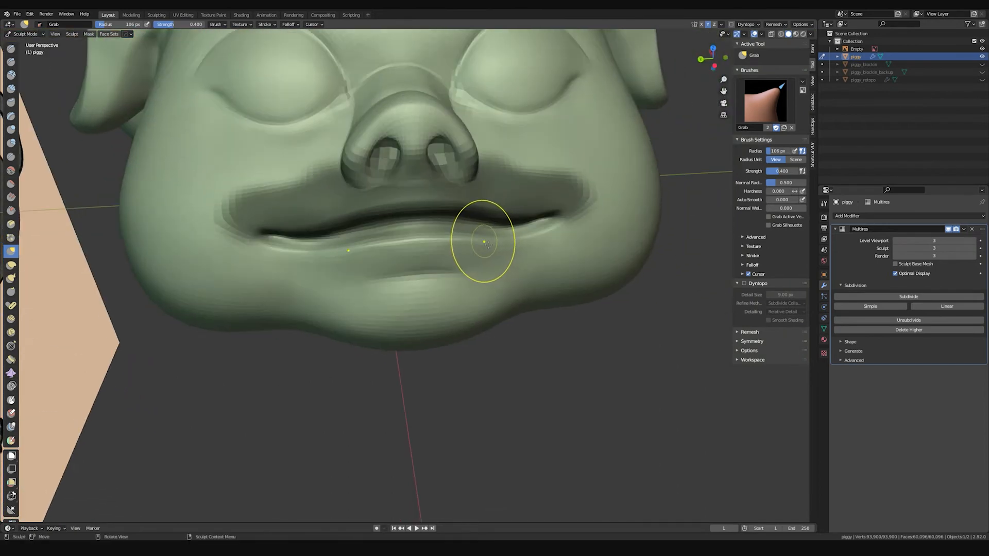
# Step: Try to erase the mask along the mouth line with the Mask brush and undo the stroke
pyautogui.hotkey('shift', 'space')
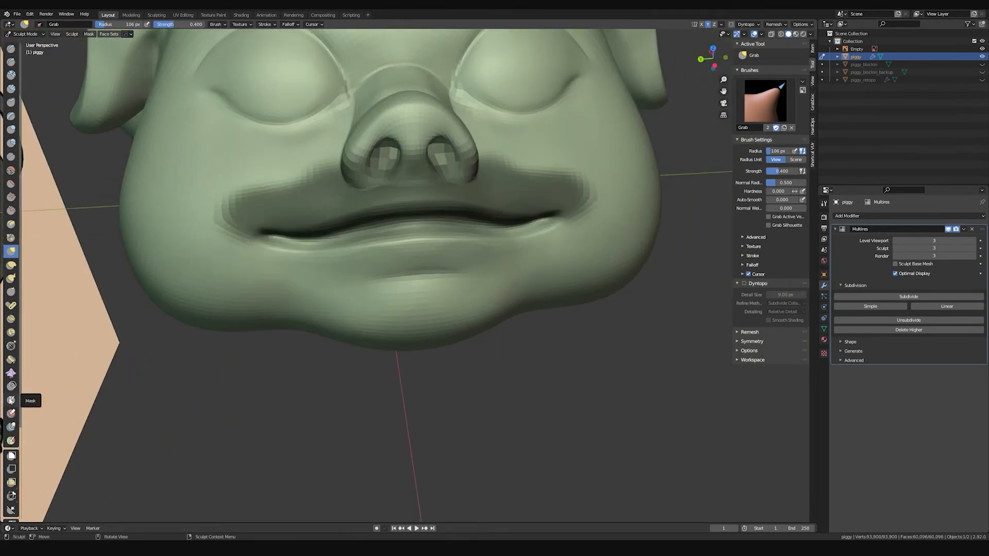
pyautogui.hotkey('shift', 'space')
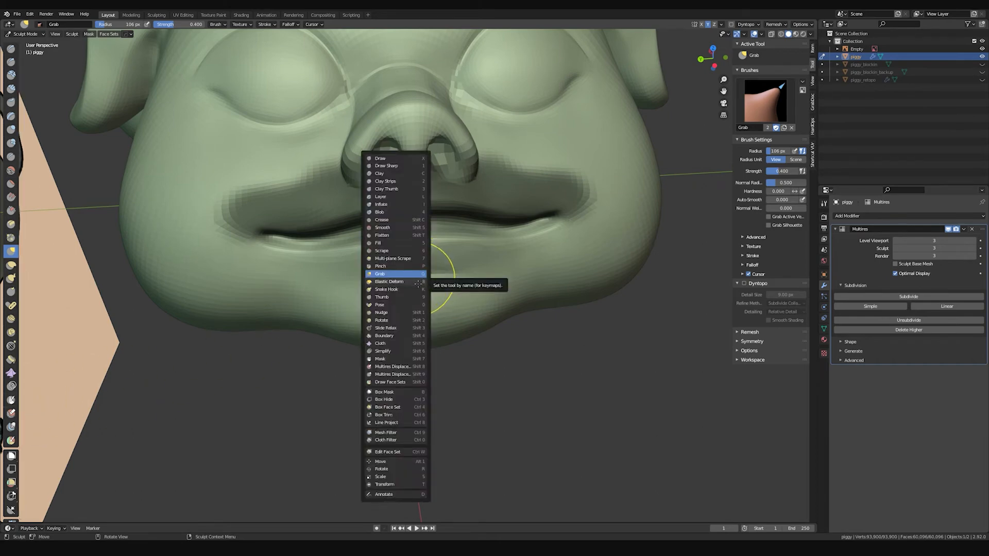
pyautogui.click(421, 359)
pyautogui.moveTo(430, 319)
pyautogui.mouseDown(button='middle')
pyautogui.moveTo(432, 220)
pyautogui.moveTo(417, 214)
pyautogui.mouseUp(button='middle')
pyautogui.click(432, 227)
pyautogui.moveTo(417, 215)
pyautogui.keyDown('ctrl'); pyautogui.mouseDown()
pyautogui.moveTo(468, 236)
pyautogui.moveTo(562, 238)
pyautogui.mouseUp(); pyautogui.keyUp('ctrl')
pyautogui.hotkey('ctrl', 'z')
# Step: Nudge the lower lip into shape beside its middle with the Grab brush at 70 px
pyautogui.press('g')
pyautogui.moveTo(457, 247); pyautogui.dragTo(452, 260, button='middle')
pyautogui.moveTo(472, 258)
pyautogui.mouseDown()
pyautogui.moveTo(477, 249)
pyautogui.moveTo(466, 255)
pyautogui.mouseUp()
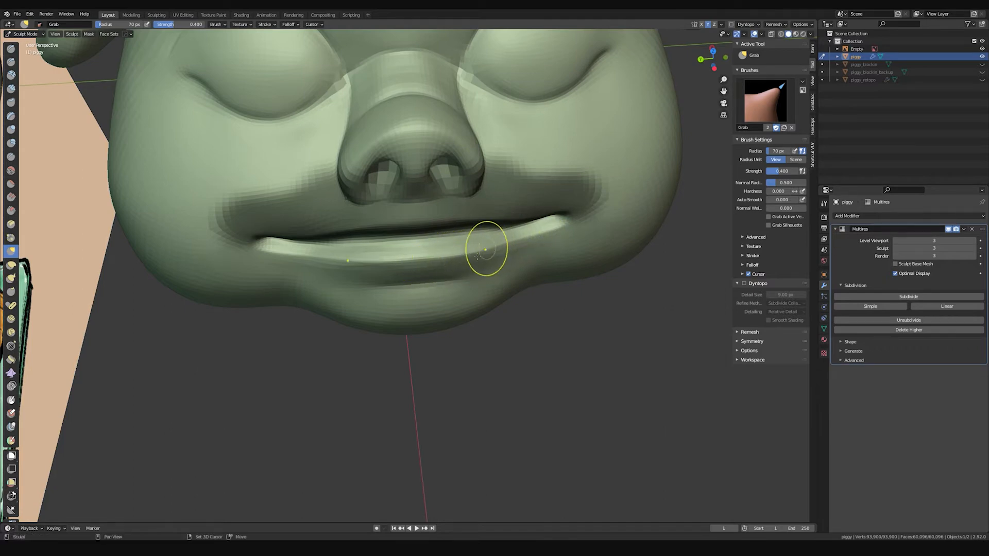
# Step: Sharpen the lower lip's edge from the mouth corner inward with the Pinch brush at 54 px
pyautogui.press('p')
pyautogui.press('f')
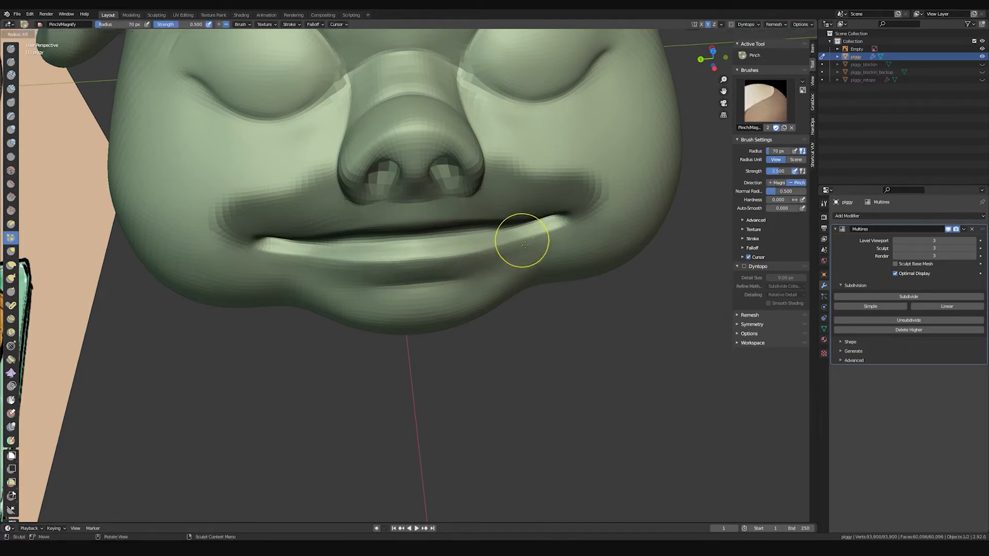
pyautogui.click(542, 240)
pyautogui.moveTo(546, 234)
pyautogui.mouseDown()
pyautogui.moveTo(494, 241)
pyautogui.moveTo(500, 251)
pyautogui.moveTo(478, 257)
pyautogui.mouseUp()
pyautogui.moveTo(478, 256)
pyautogui.mouseDown(button='middle')
pyautogui.moveTo(510, 263)
pyautogui.moveTo(442, 221)
pyautogui.moveTo(451, 259)
pyautogui.moveTo(416, 248)
pyautogui.mouseUp(button='middle')
# Step: Build up volume along the lower lip to the mouth corner with the Draw brush at 44 px
pyautogui.press('x')
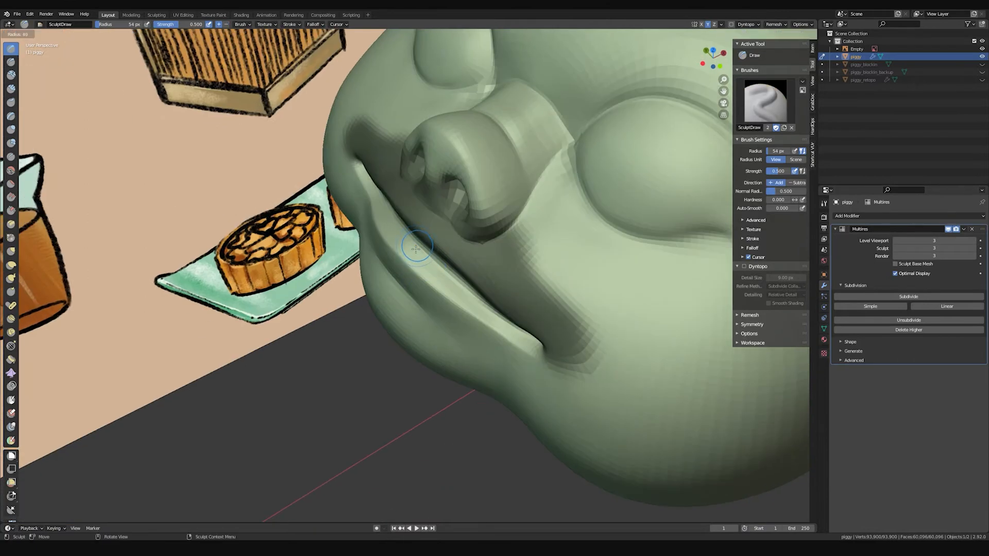
pyautogui.click(418, 249)
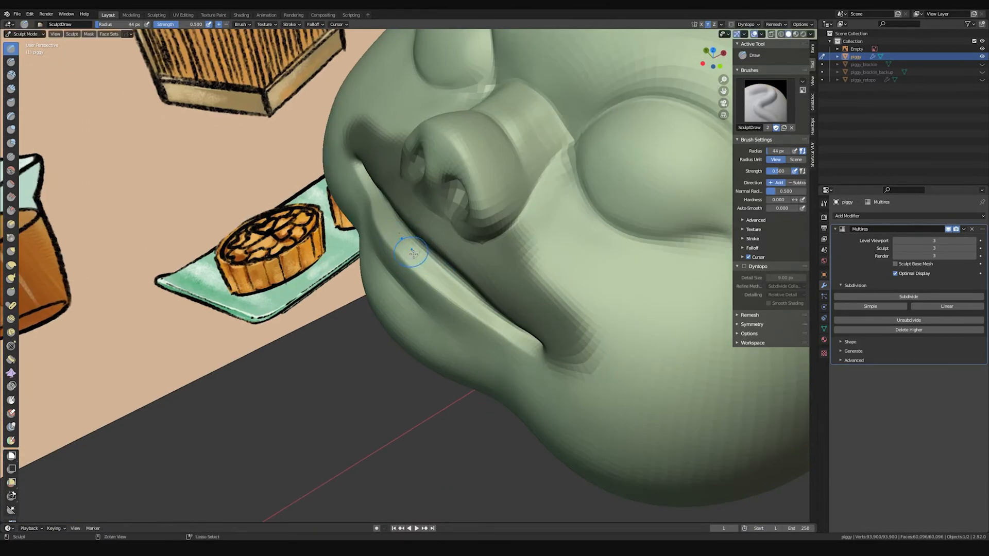
pyautogui.moveTo(444, 283)
pyautogui.mouseDown()
pyautogui.moveTo(502, 315)
pyautogui.moveTo(435, 277)
pyautogui.mouseUp()
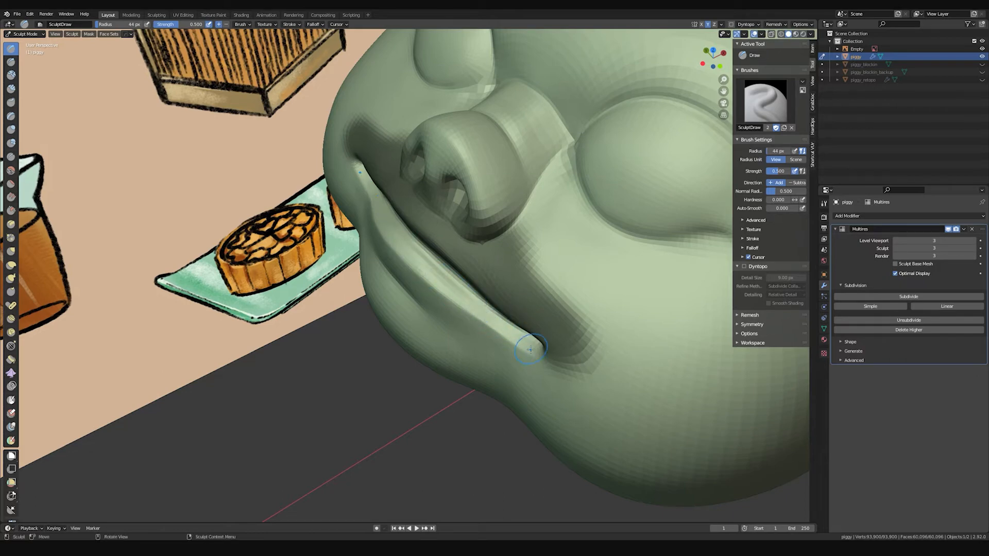
pyautogui.moveTo(420, 264); pyautogui.dragTo(434, 261, button='middle')
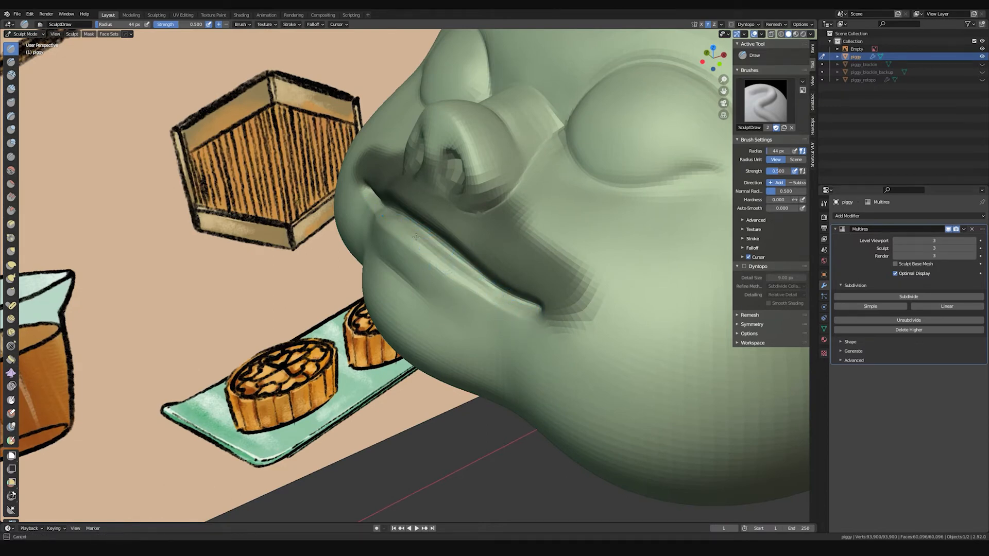
pyautogui.moveTo(398, 219)
pyautogui.mouseDown(button='middle')
pyautogui.moveTo(375, 210)
pyautogui.moveTo(457, 225)
pyautogui.moveTo(408, 235)
pyautogui.mouseUp(button='middle')
pyautogui.moveTo(340, 294); pyautogui.dragTo(337, 295)
pyautogui.moveTo(487, 242)
pyautogui.mouseDown(button='middle')
pyautogui.moveTo(424, 233)
pyautogui.moveTo(441, 262)
pyautogui.moveTo(413, 270)
pyautogui.mouseUp(button='middle')
# Step: Refine the area beneath the lower lip with the Draw brush at radii of 29 px and 56 px
pyautogui.press('f')
pyautogui.click(409, 269)
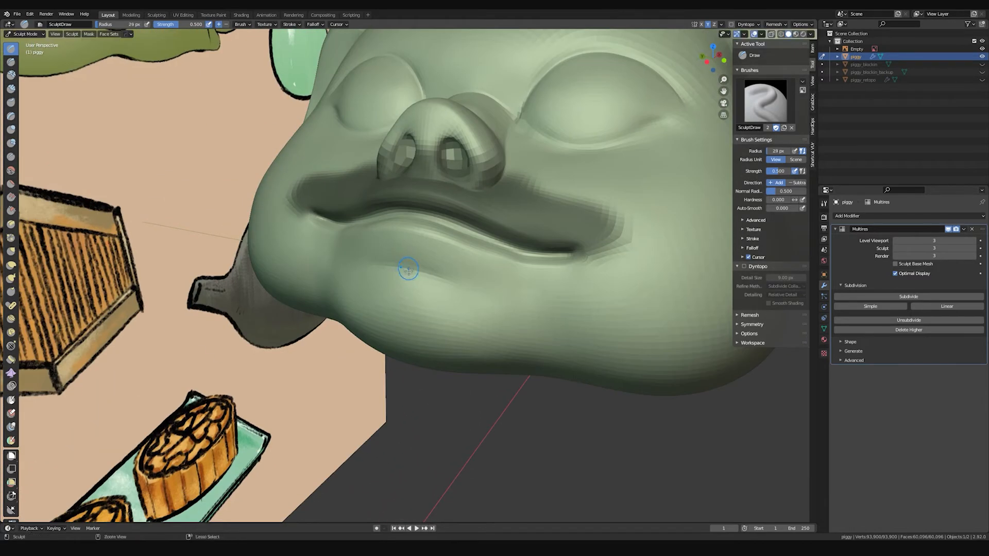
pyautogui.moveTo(487, 301); pyautogui.dragTo(446, 279, button='middle')
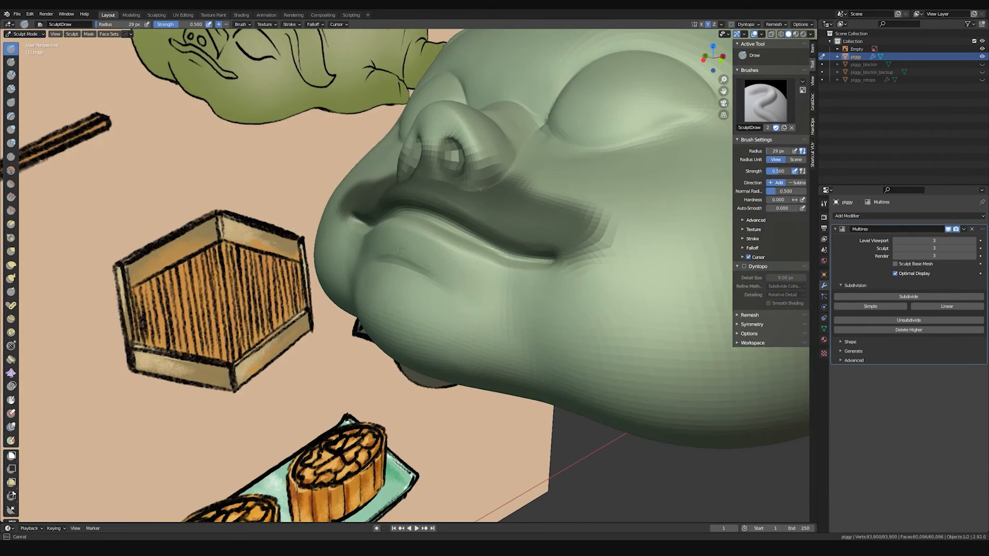
pyautogui.press('f')
pyautogui.click(457, 263)
pyautogui.moveTo(478, 277); pyautogui.dragTo(506, 247, button='middle')
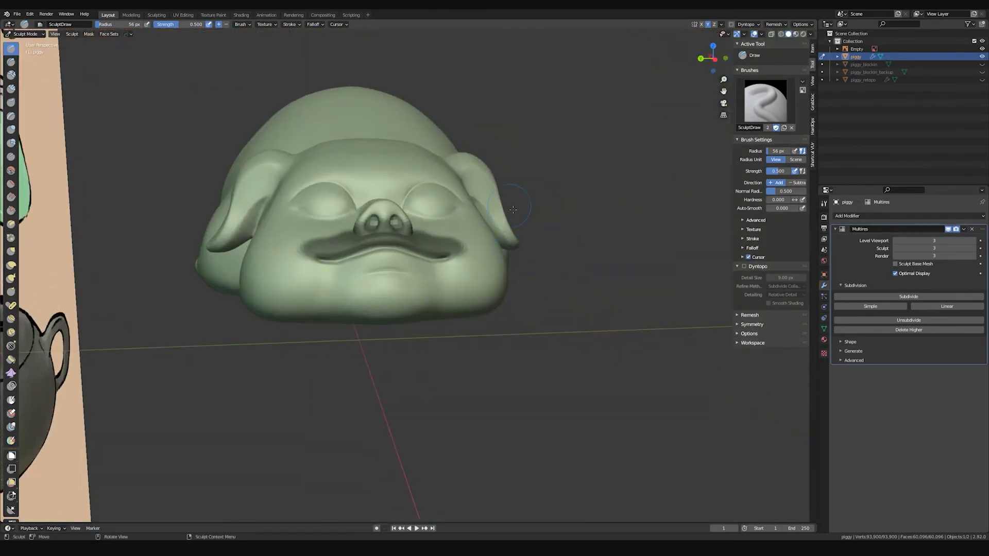
# Step: Invert the mask to free the upper lip and start the Shortcut VUr key display
pyautogui.hotkey('ctrl', 'i')
pyautogui.scroll(5, 430, 228)
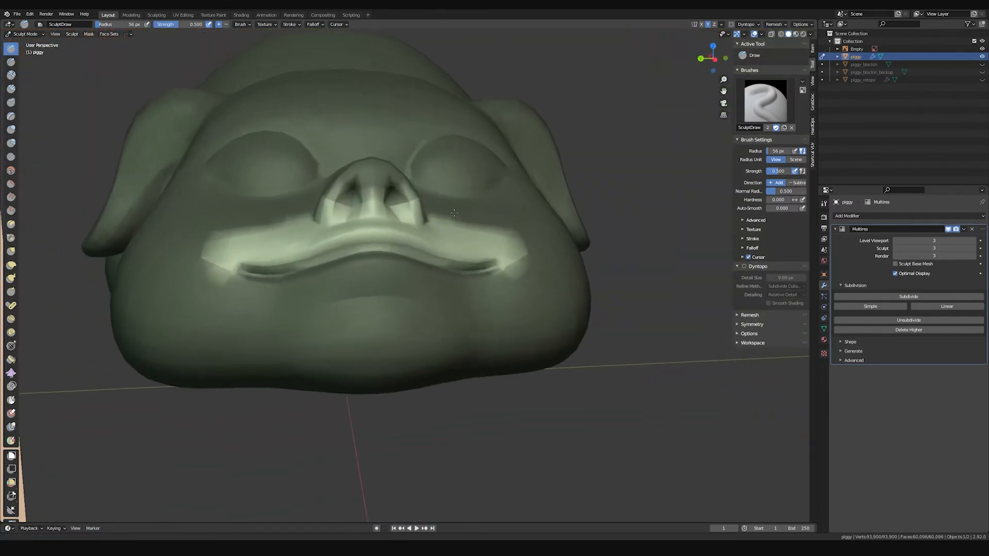
pyautogui.click(813, 154)
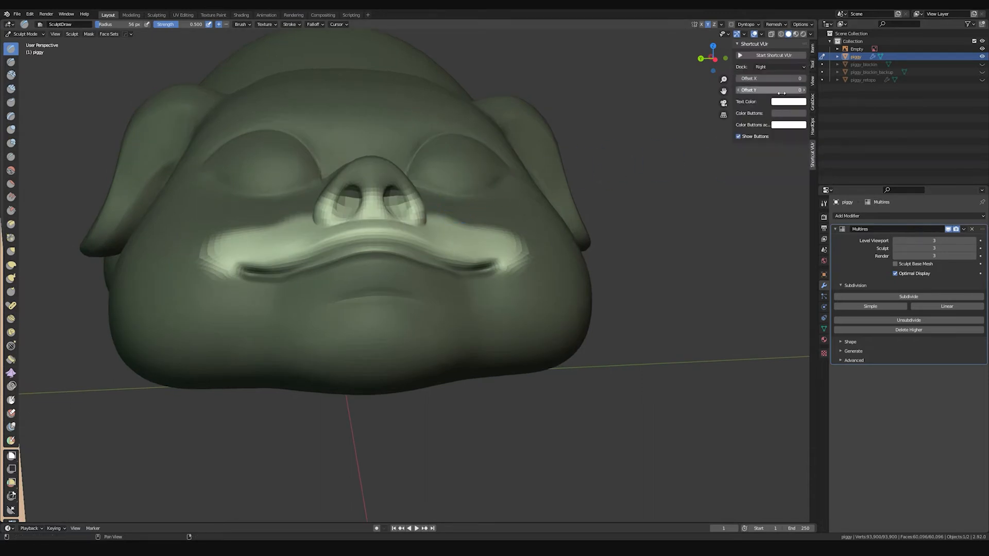
pyautogui.click(774, 55)
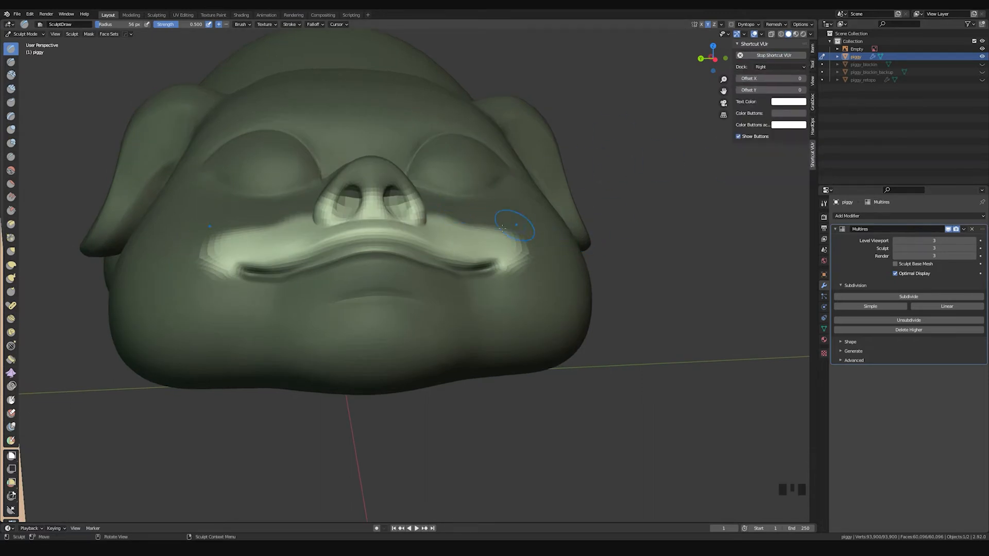
pyautogui.moveTo(529, 227); pyautogui.dragTo(437, 165, button='middle')
pyautogui.hotkey('ctrl', 'i')
pyautogui.hotkey('ctrl', 'i')
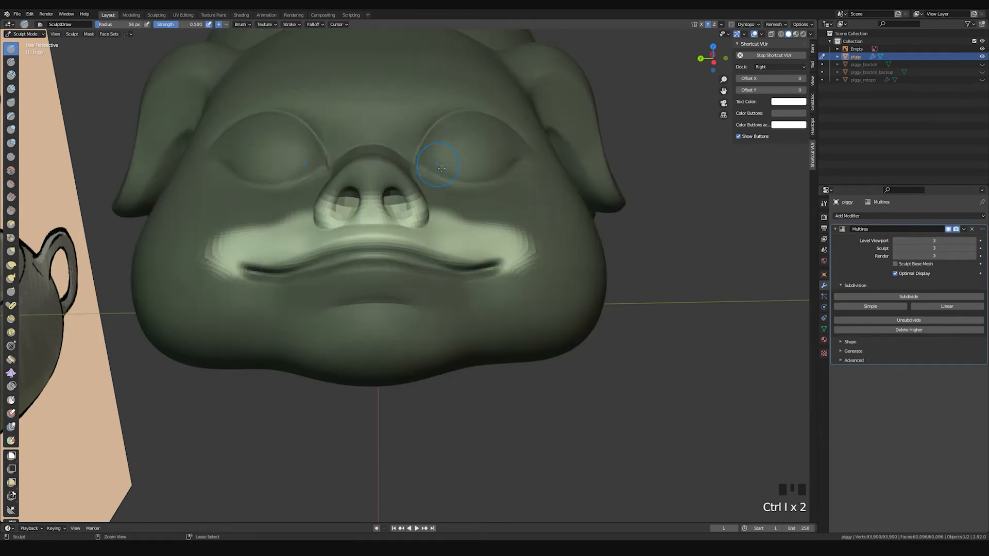
# Step: Reshape the unmasked upper lip from the front and other angles with the Grab brush
pyautogui.moveTo(481, 250); pyautogui.dragTo(466, 186, button='middle')
pyautogui.keyDown('ctrl'); pyautogui.moveTo(458, 239); pyautogui.dragTo(461, 219, button='middle'); pyautogui.keyUp('ctrl')
pyautogui.moveTo(462, 218)
pyautogui.mouseDown(button='middle')
pyautogui.moveTo(466, 209)
pyautogui.moveTo(447, 222)
pyautogui.mouseUp(button='middle')
pyautogui.press('g')
pyautogui.moveTo(450, 229); pyautogui.dragTo(419, 207)
pyautogui.moveTo(414, 207)
pyautogui.mouseDown(button='middle')
pyautogui.moveTo(417, 317)
pyautogui.moveTo(397, 309)
pyautogui.mouseUp(button='middle')
pyautogui.moveTo(389, 320); pyautogui.dragTo(393, 324)
# Step: Enlarge the Grab brush to 169 px and adjust the upper lip toward the mouth corner
pyautogui.press('f')
pyautogui.click(538, 272)
pyautogui.moveTo(550, 278); pyautogui.dragTo(474, 303)
pyautogui.moveTo(474, 302)
pyautogui.mouseDown(button='middle')
pyautogui.moveTo(453, 227)
pyautogui.moveTo(586, 218)
pyautogui.moveTo(428, 229)
pyautogui.mouseUp(button='middle')
# Step: Build up the lower edge of the unmasked upper lip from several angles with the Draw brush at a 48 px radius
pyautogui.press('space')
pyautogui.click(414, 221)
pyautogui.press('f')
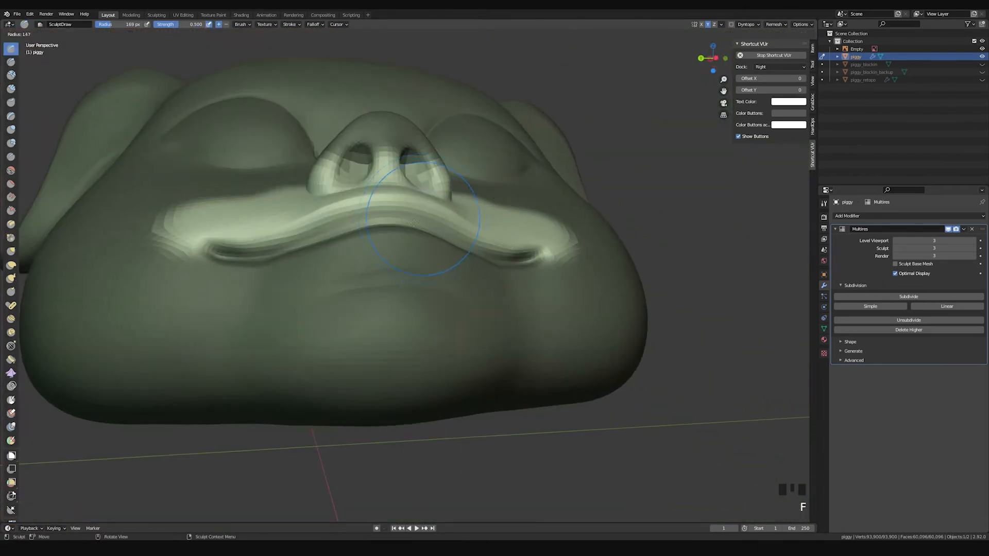
pyautogui.click(379, 226)
pyautogui.moveTo(379, 226); pyautogui.dragTo(400, 214, button='middle')
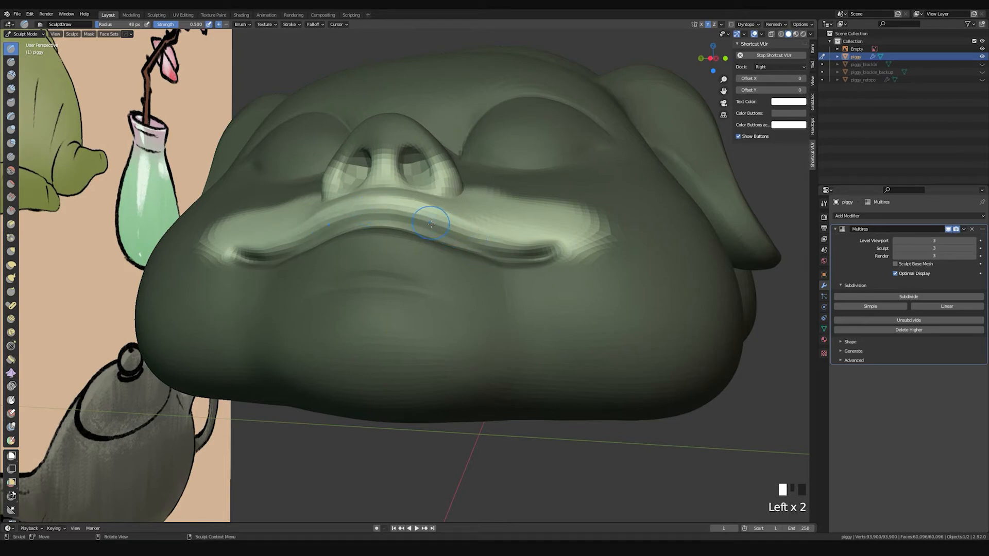
pyautogui.moveTo(499, 245); pyautogui.dragTo(406, 227, button='middle')
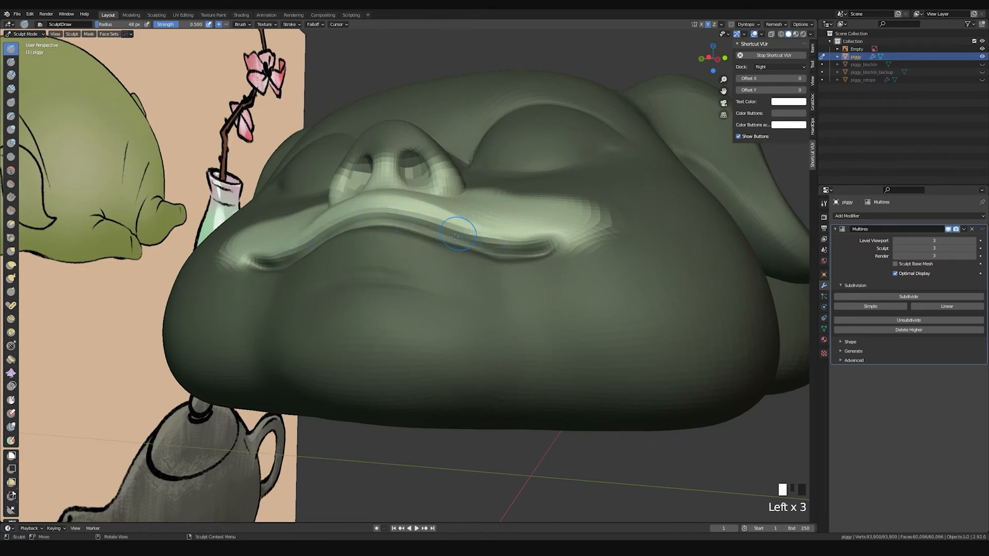
pyautogui.moveTo(510, 247); pyautogui.dragTo(364, 213, button='middle')
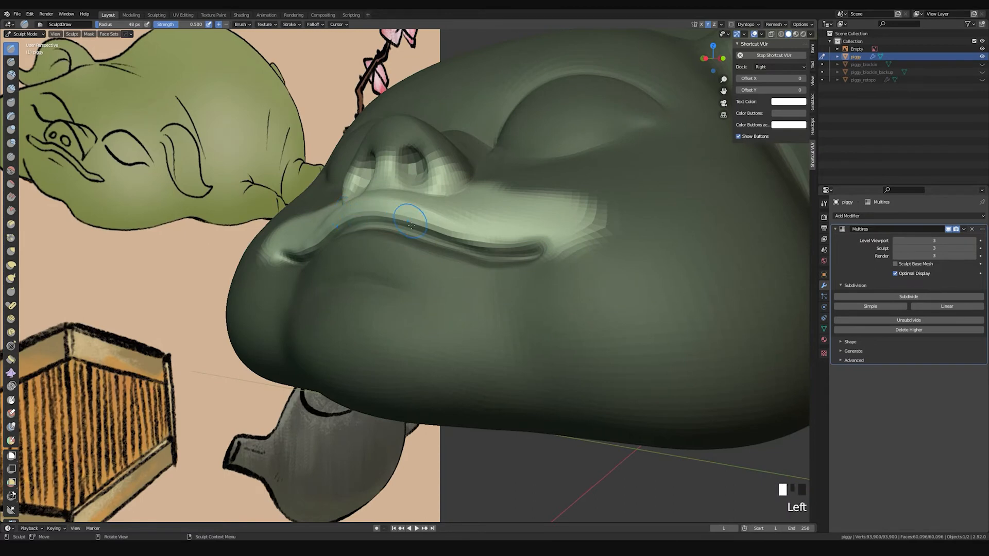
# Step: Smooth the upper lip's lower edge from the middle out to the mouth corner
pyautogui.keyDown('shift'); pyautogui.moveTo(354, 219); pyautogui.dragTo(412, 225); pyautogui.keyUp('shift')
pyautogui.keyDown('shift'); pyautogui.moveTo(371, 222); pyautogui.dragTo(453, 241); pyautogui.keyUp('shift')
pyautogui.keyDown('shift'); pyautogui.moveTo(402, 226); pyautogui.dragTo(490, 250); pyautogui.keyUp('shift')
pyautogui.keyDown('shift'); pyautogui.moveTo(463, 244); pyautogui.dragTo(515, 255); pyautogui.keyUp('shift')
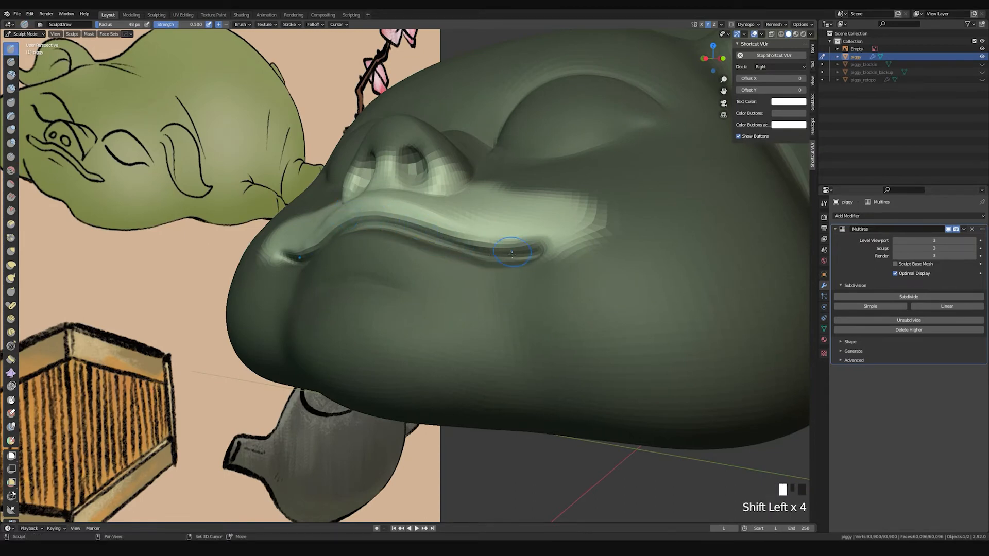
pyautogui.moveTo(469, 248)
pyautogui.mouseDown(button='middle')
pyautogui.moveTo(394, 211)
pyautogui.moveTo(463, 221)
pyautogui.moveTo(438, 226)
pyautogui.moveTo(448, 229)
pyautogui.moveTo(435, 216)
pyautogui.moveTo(427, 267)
pyautogui.mouseUp(button='middle')
pyautogui.moveTo(427, 268); pyautogui.dragTo(431, 183, button='middle')
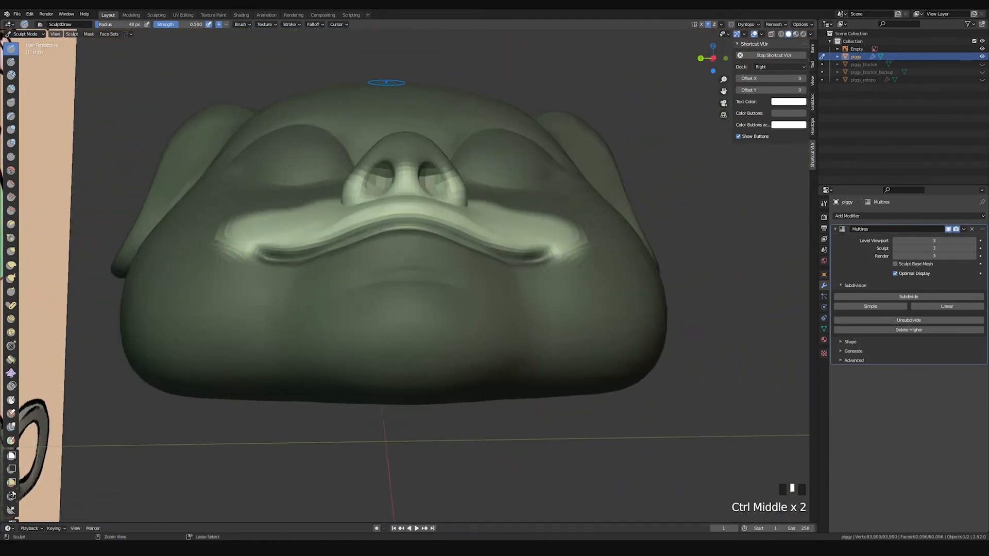
# Step: Clear the mask and try the Scrape brush at a 48 px radius on the middle of the upper lip
pyautogui.hotkey('ctrl', 'm')
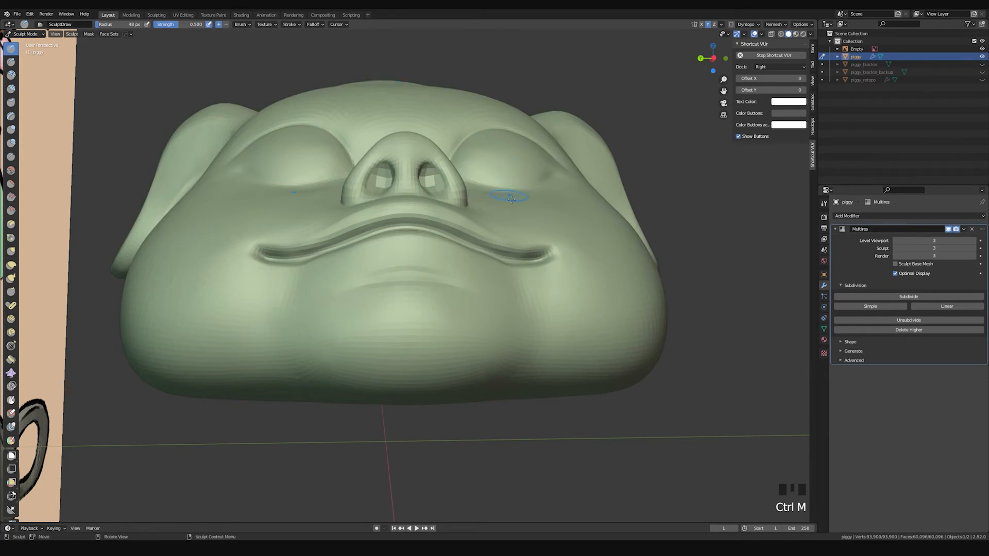
pyautogui.moveTo(510, 196); pyautogui.dragTo(477, 228, button='middle')
pyautogui.press('space')
pyautogui.press('f')
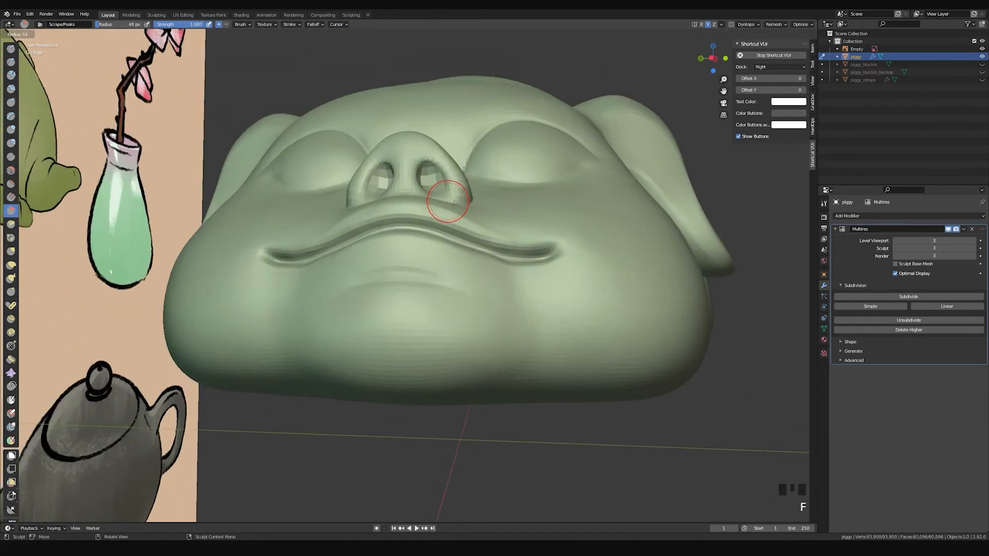
pyautogui.click(451, 204)
pyautogui.moveTo(398, 214)
pyautogui.mouseDown()
pyautogui.moveTo(455, 226)
pyautogui.moveTo(446, 227)
pyautogui.mouseUp()
pyautogui.hotkey('ctrl', 'z')
pyautogui.hotkey('ctrl', 'z')
pyautogui.hotkey('ctrl', 'z')
pyautogui.hotkey('ctrl', 'z')
# Step: Flatten the lower lip's edge with the Scrape brush and smooth it toward the mouth corner
pyautogui.moveTo(340, 243); pyautogui.dragTo(469, 242)
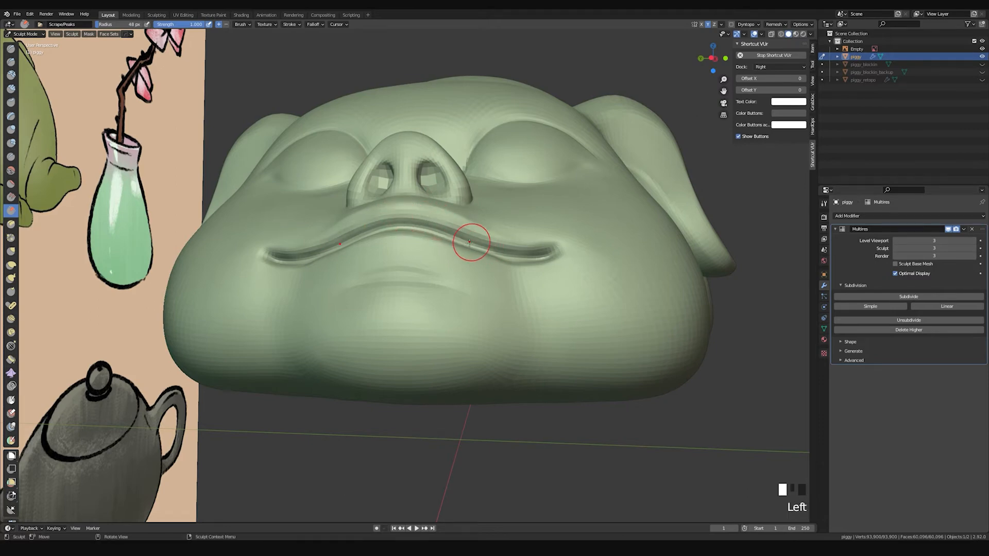
pyautogui.moveTo(499, 248); pyautogui.dragTo(375, 261, button='middle')
pyautogui.moveTo(375, 260); pyautogui.dragTo(419, 289)
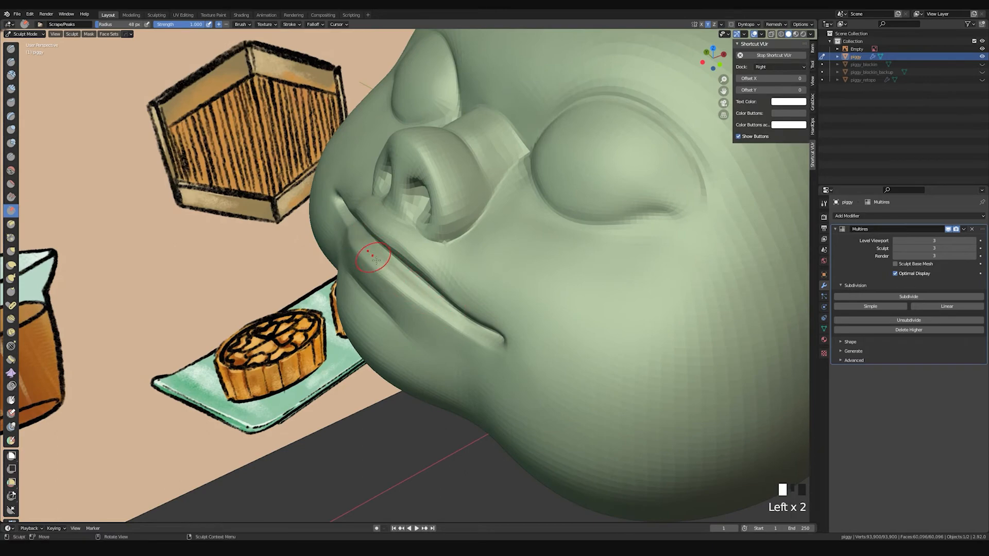
pyautogui.moveTo(376, 260); pyautogui.dragTo(455, 252, button='middle')
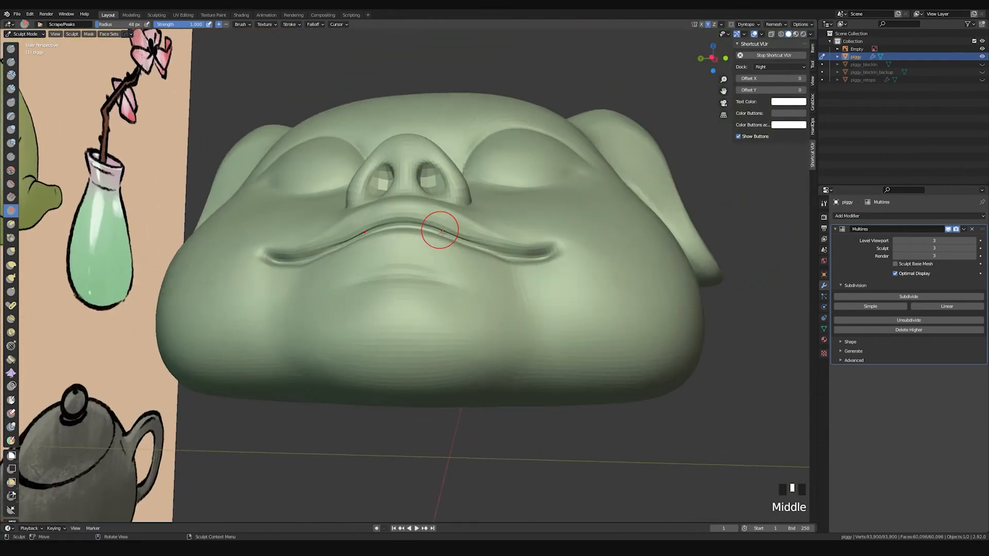
pyautogui.moveTo(512, 249); pyautogui.dragTo(542, 254)
pyautogui.moveTo(471, 234)
pyautogui.keyDown('shift'); pyautogui.mouseDown()
pyautogui.moveTo(486, 236)
pyautogui.moveTo(441, 231)
pyautogui.moveTo(525, 247)
pyautogui.mouseUp(); pyautogui.keyUp('shift')
# Step: Sharpen the lip edge along the mouth opening with the Pinch brush at a 48 px radius
pyautogui.moveTo(525, 248)
pyautogui.mouseDown(button='middle')
pyautogui.moveTo(430, 269)
pyautogui.moveTo(406, 258)
pyautogui.moveTo(450, 263)
pyautogui.mouseUp(button='middle')
pyautogui.press('p')
pyautogui.click(381, 229)
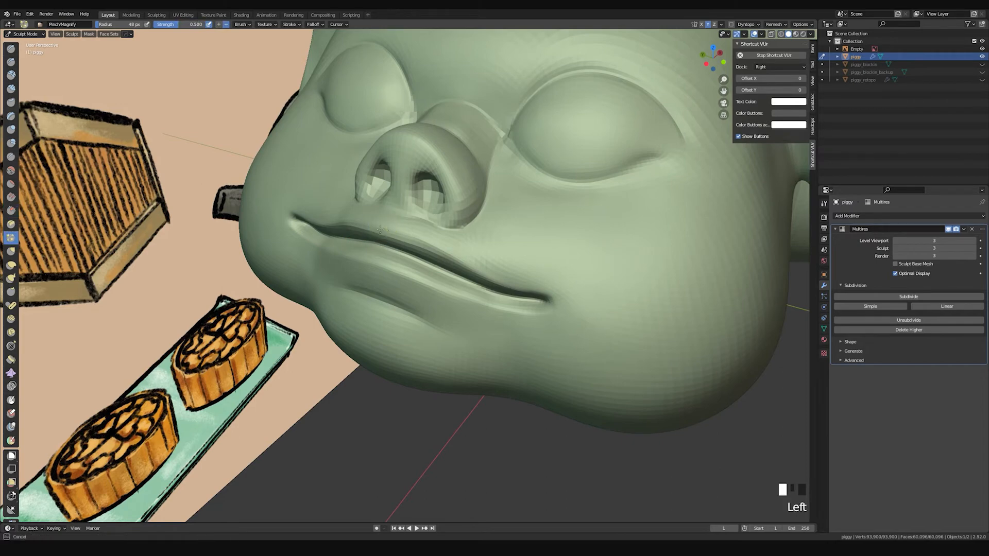
pyautogui.click(394, 231)
pyautogui.click(395, 227)
pyautogui.click(434, 247)
pyautogui.moveTo(427, 245); pyautogui.dragTo(418, 242)
pyautogui.moveTo(473, 274); pyautogui.dragTo(503, 292)
# Step: Enlarge the Pinch brush to 53 px and tighten the lower lip's rim toward the mouth corner
pyautogui.moveTo(503, 291); pyautogui.dragTo(432, 247, button='middle')
pyautogui.press('f')
pyautogui.click(470, 276)
pyautogui.moveTo(470, 276)
pyautogui.mouseDown(button='middle')
pyautogui.moveTo(422, 252)
pyautogui.moveTo(364, 258)
pyautogui.mouseUp(button='middle')
pyautogui.press('f')
pyautogui.click(359, 252)
pyautogui.click(426, 294)
pyautogui.click(434, 296)
pyautogui.click(439, 312)
pyautogui.moveTo(439, 312); pyautogui.dragTo(486, 331, button='middle')
pyautogui.moveTo(431, 299)
pyautogui.mouseDown()
pyautogui.moveTo(463, 319)
pyautogui.moveTo(437, 309)
pyautogui.mouseUp()
pyautogui.press('g')
pyautogui.hotkey('alt', 'm')
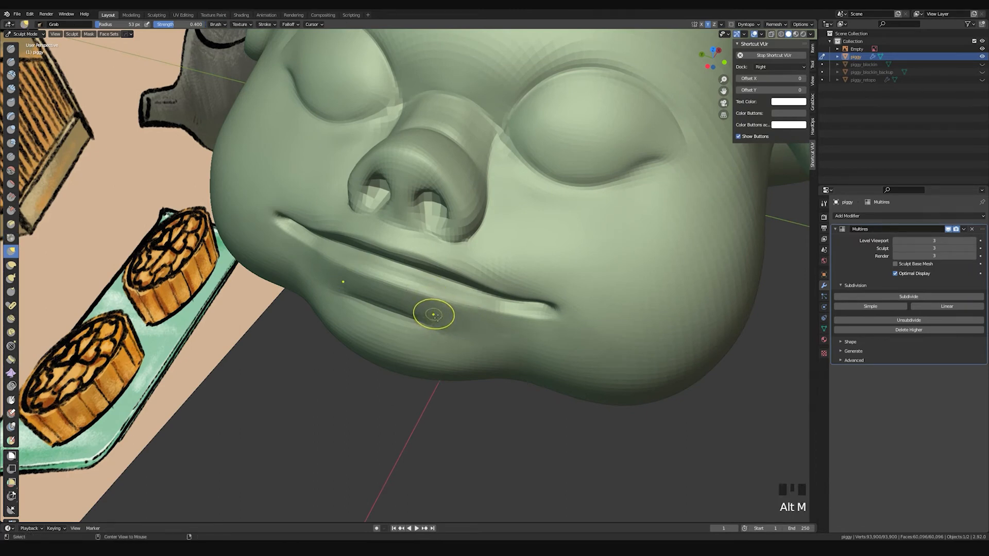
pyautogui.moveTo(402, 283); pyautogui.dragTo(407, 289)
pyautogui.hotkey('ctrl', 'z')
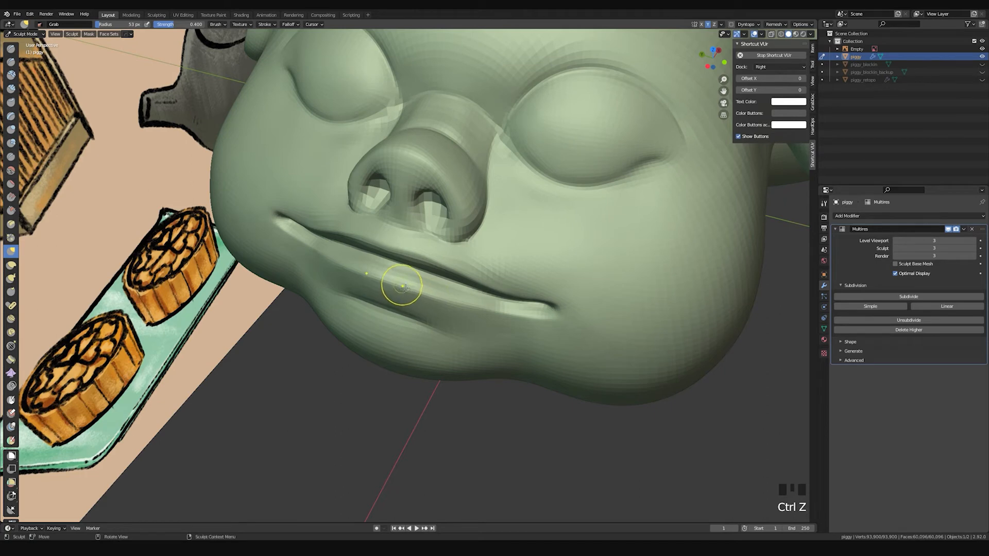
# Step: Pinch the lower lip's outer edge into a crisper ridge with the 53 px Pinch brush
pyautogui.press('p')
pyautogui.moveTo(375, 280); pyautogui.dragTo(453, 299)
pyautogui.hotkey('ctrl', 'z')
pyautogui.moveTo(379, 280); pyautogui.dragTo(346, 274)
pyautogui.moveTo(347, 273); pyautogui.dragTo(391, 284, button='middle')
pyautogui.moveTo(363, 267); pyautogui.dragTo(496, 322)
pyautogui.moveTo(391, 281); pyautogui.dragTo(437, 304)
pyautogui.click(88, 36)
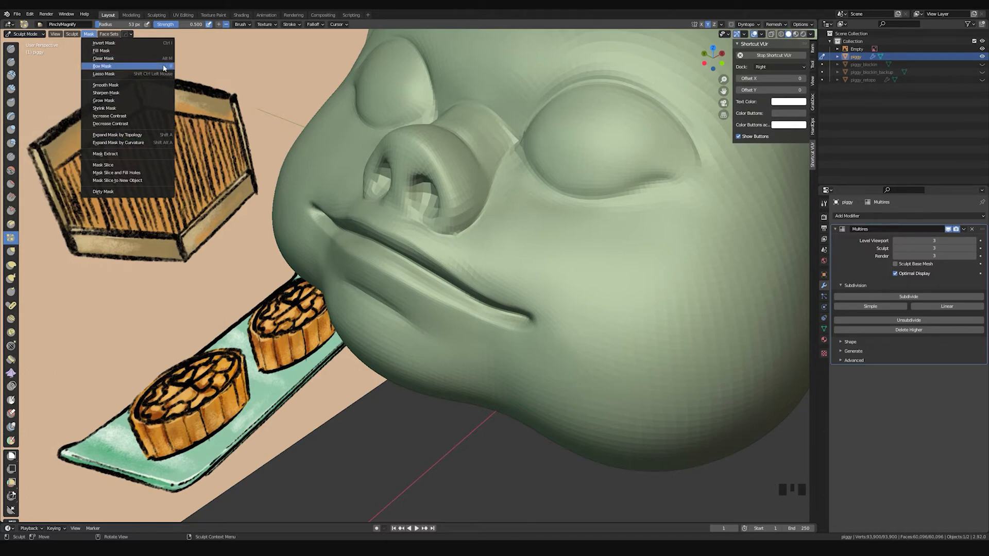
# Step: Smooth the middle of the lips and pinch along the mouth line to the corner
pyautogui.moveTo(516, 278); pyautogui.dragTo(470, 218, button='middle')
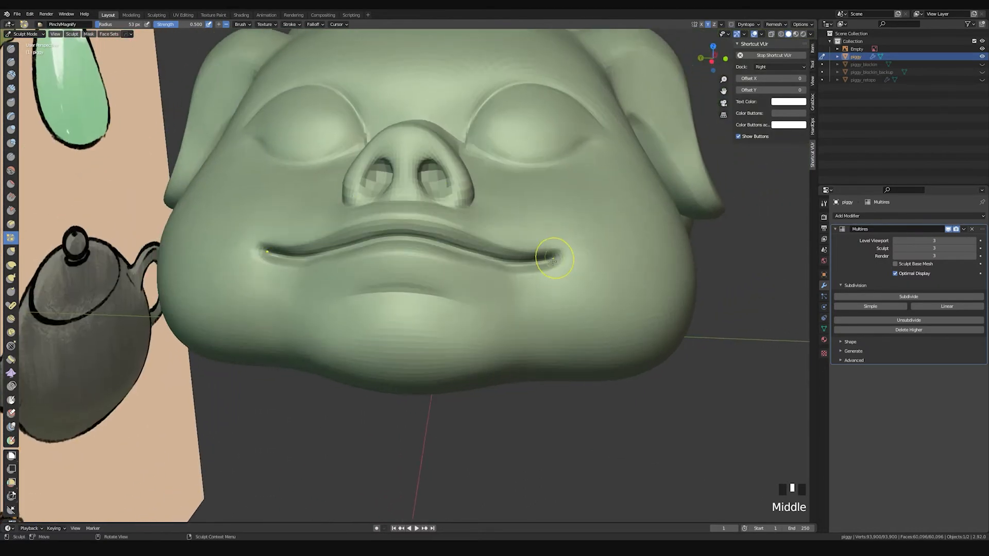
pyautogui.scroll(2, 470, 218)
pyautogui.keyDown('shift'); pyautogui.click(401, 235); pyautogui.keyUp('shift')
pyautogui.keyDown('shift'); pyautogui.moveTo(400, 234); pyautogui.dragTo(437, 227); pyautogui.keyUp('shift')
pyautogui.moveTo(437, 227); pyautogui.dragTo(426, 218, button='middle')
pyautogui.moveTo(425, 218); pyautogui.dragTo(508, 254)
# Step: Flatten the area below the lower lip with the Scrape brush at a 77 px radius
pyautogui.moveTo(508, 254)
pyautogui.mouseDown(button='middle')
pyautogui.moveTo(391, 242)
pyautogui.moveTo(407, 237)
pyautogui.moveTo(388, 247)
pyautogui.moveTo(400, 258)
pyautogui.moveTo(390, 273)
pyautogui.mouseUp(button='middle')
pyautogui.press('space')
pyautogui.moveTo(370, 261); pyautogui.dragTo(431, 298)
pyautogui.moveTo(386, 276); pyautogui.dragTo(433, 302)
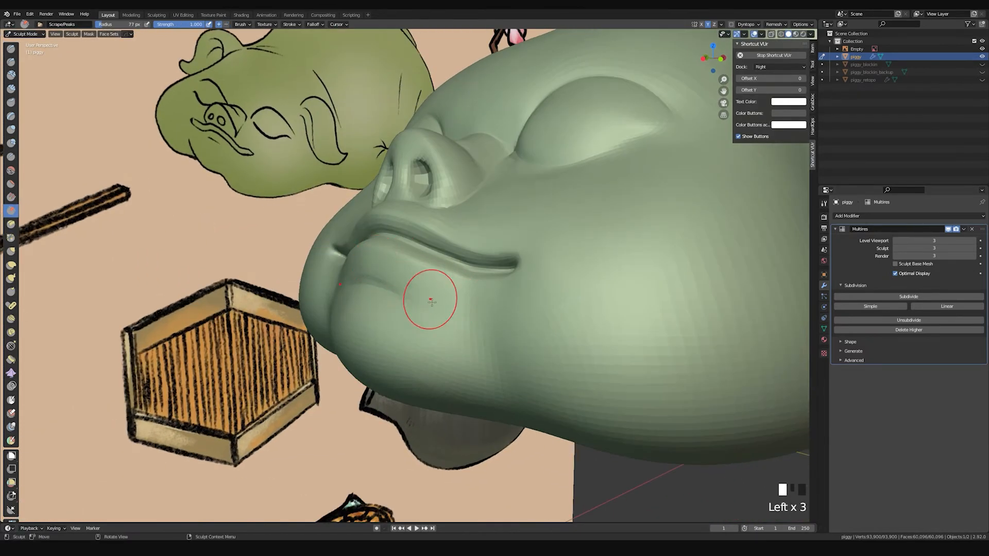
pyautogui.moveTo(437, 293); pyautogui.dragTo(461, 229, button='middle')
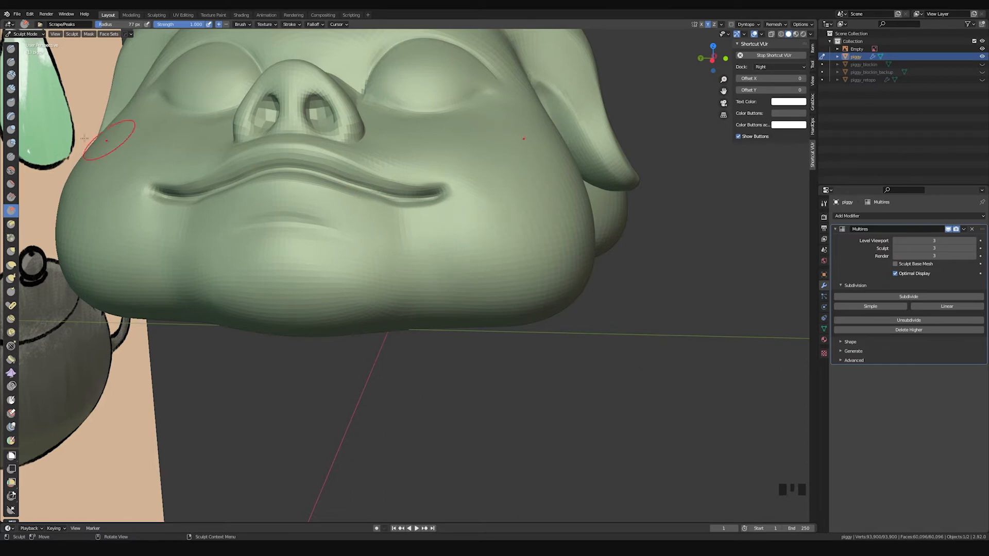
# Step: Carve into the area between the chin and cheek below the mouth corner with the Clay Strips brush in subtract direction
pyautogui.press('space')
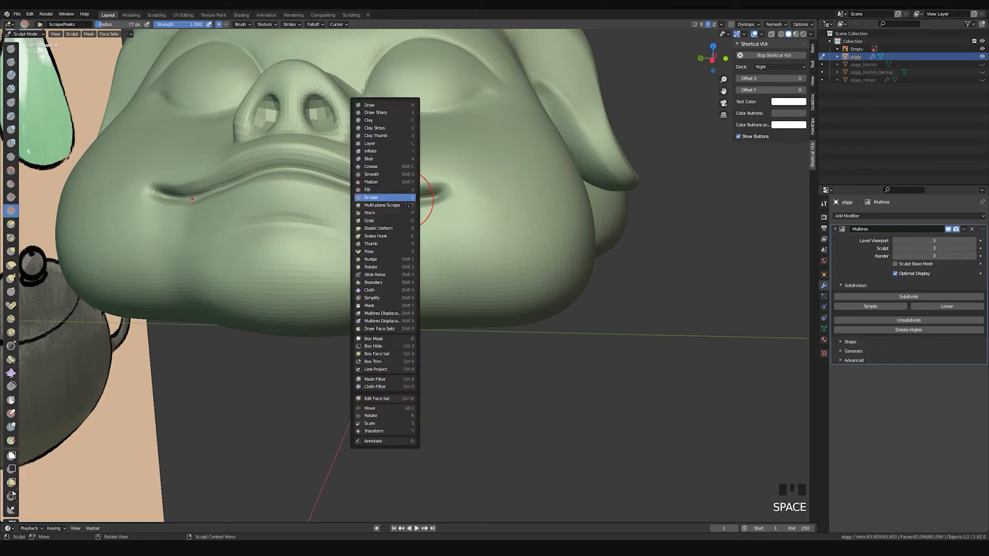
pyautogui.click(404, 127)
pyautogui.moveTo(397, 150); pyautogui.dragTo(402, 254, button='middle')
pyautogui.press('f')
pyautogui.click(419, 252)
pyautogui.moveTo(419, 250); pyautogui.dragTo(421, 316)
pyautogui.hotkey('ctrl', 'z')
pyautogui.keyDown('ctrl'); pyautogui.moveTo(419, 251); pyautogui.dragTo(420, 308); pyautogui.keyUp('ctrl')
pyautogui.hotkey('ctrl', 'z')
pyautogui.keyDown('ctrl'); pyautogui.moveTo(376, 243); pyautogui.dragTo(423, 239); pyautogui.keyUp('ctrl')
# Step: Add volume to the cheek beside and below the mouth corner with the Clay Strips brush at a 145 px radius
pyautogui.moveTo(420, 231)
pyautogui.mouseDown(button='middle')
pyautogui.moveTo(452, 257)
pyautogui.moveTo(441, 203)
pyautogui.mouseUp(button='middle')
pyautogui.press('f')
pyautogui.moveTo(441, 280); pyautogui.dragTo(441, 286)
pyautogui.hotkey('ctrl', 'z')
pyautogui.moveTo(452, 206); pyautogui.dragTo(466, 199)
pyautogui.moveTo(466, 199)
pyautogui.mouseDown()
pyautogui.moveTo(478, 194)
pyautogui.moveTo(482, 261)
pyautogui.mouseUp()
pyautogui.moveTo(481, 265); pyautogui.dragTo(481, 277)
pyautogui.moveTo(481, 281); pyautogui.dragTo(481, 290)
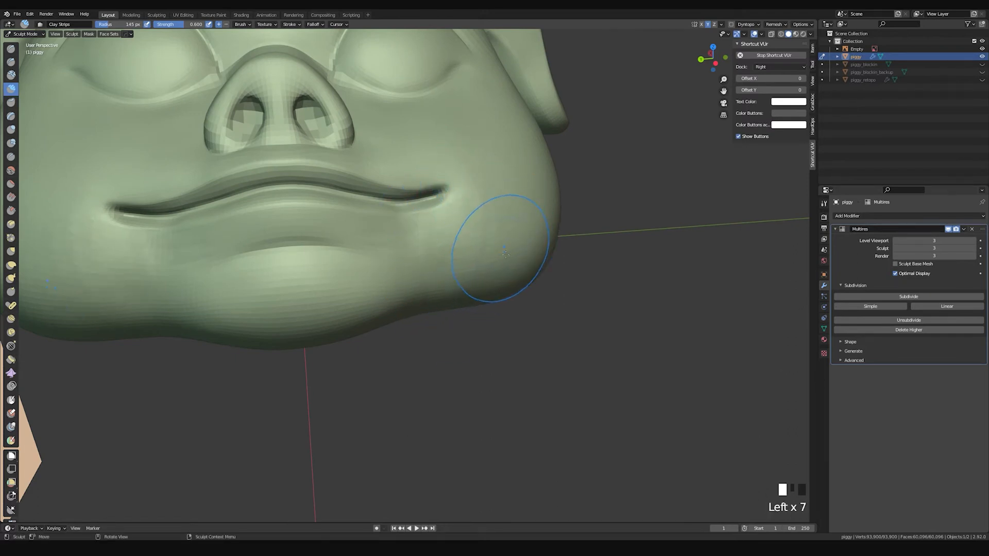
# Step: Carve the fold between the chin and cheek below the mouth corner and smooth it
pyautogui.moveTo(500, 290); pyautogui.dragTo(441, 232, button='middle')
pyautogui.keyDown('ctrl'); pyautogui.moveTo(451, 217); pyautogui.dragTo(426, 291); pyautogui.keyUp('ctrl')
pyautogui.hotkey('ctrl', 'z')
pyautogui.moveTo(453, 221)
pyautogui.keyDown('ctrl'); pyautogui.mouseDown()
pyautogui.moveTo(468, 227)
pyautogui.moveTo(478, 258)
pyautogui.moveTo(442, 286)
pyautogui.moveTo(430, 210)
pyautogui.moveTo(419, 209)
pyautogui.moveTo(412, 242)
pyautogui.mouseUp(); pyautogui.keyUp('ctrl')
pyautogui.keyDown('shift'); pyautogui.moveTo(417, 227); pyautogui.dragTo(437, 274); pyautogui.keyUp('shift')
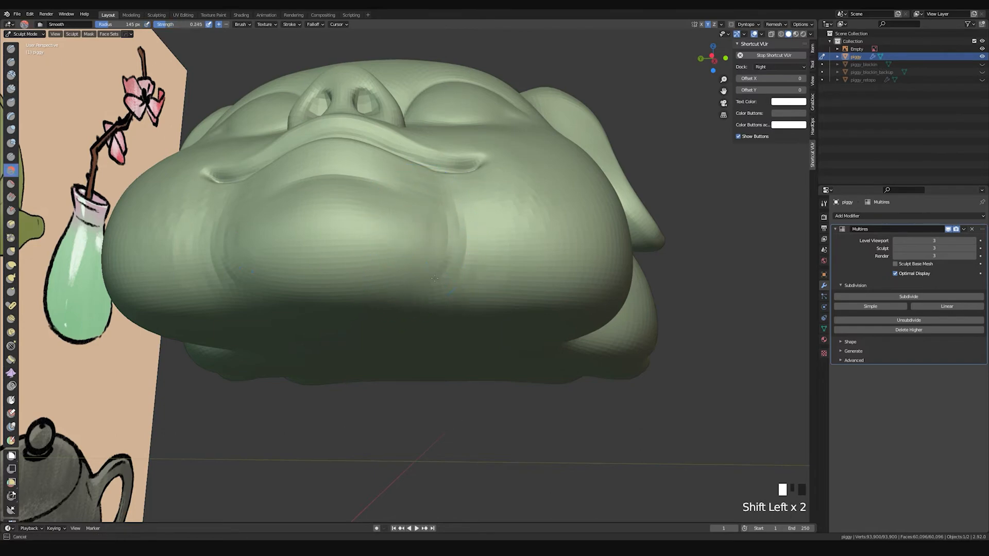
pyautogui.moveTo(453, 221); pyautogui.dragTo(446, 217, button='middle')
pyautogui.moveTo(446, 217)
pyautogui.keyDown('shift'); pyautogui.mouseDown()
pyautogui.moveTo(474, 244)
pyautogui.moveTo(479, 205)
pyautogui.mouseUp(); pyautogui.keyUp('shift')
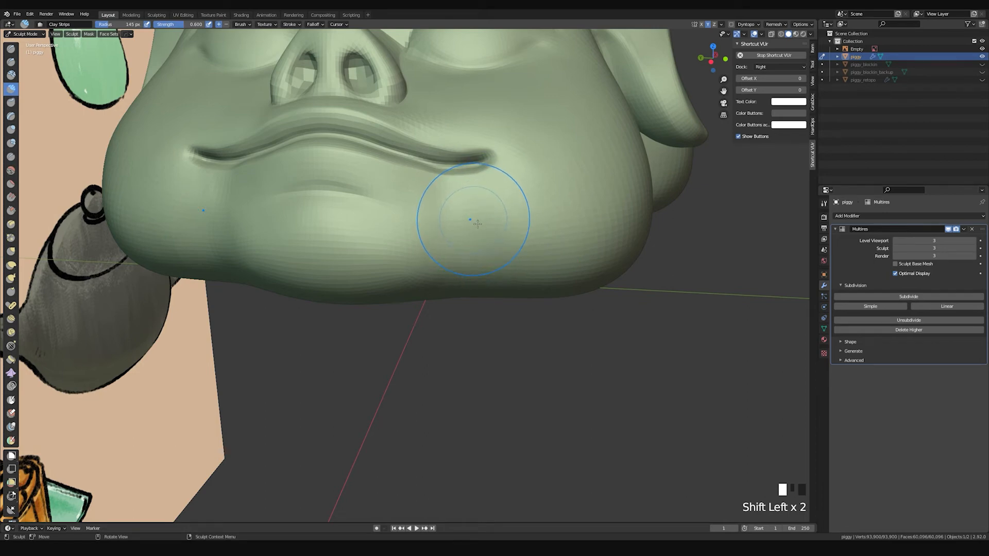
# Step: Reshape the lip profile near the mouth corner from a close side view with the Grab brush at different sizes
pyautogui.moveTo(488, 213)
pyautogui.mouseDown(button='middle')
pyautogui.moveTo(491, 157)
pyautogui.moveTo(470, 130)
pyautogui.moveTo(478, 137)
pyautogui.moveTo(406, 237)
pyautogui.mouseUp(button='middle')
pyautogui.press('g')
pyautogui.press('f')
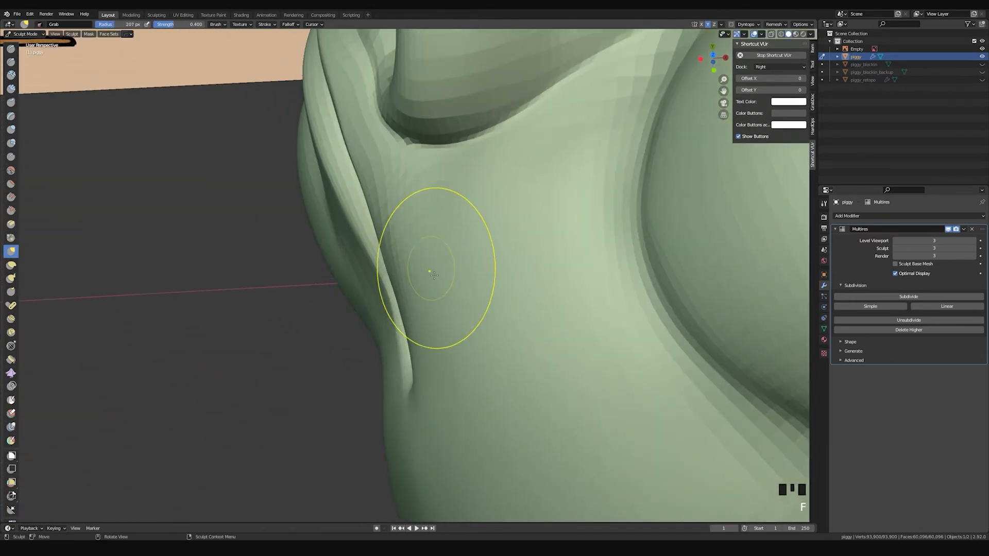
pyautogui.click(414, 276)
pyautogui.click(414, 276)
pyautogui.click(412, 274)
pyautogui.click(410, 272)
pyautogui.press('f')
pyautogui.click(406, 270)
pyautogui.click(406, 269)
# Step: Resize the Grab brush and pull the mouth corner outward from the front
pyautogui.moveTo(407, 269)
pyautogui.mouseDown(button='middle')
pyautogui.moveTo(500, 97)
pyautogui.moveTo(459, 209)
pyautogui.mouseUp(button='middle')
pyautogui.click(456, 212)
pyautogui.press('f')
pyautogui.click(445, 221)
pyautogui.moveTo(469, 218); pyautogui.dragTo(496, 209)
# Step: Show the brush settings, then build up and smooth the upper lip area with the Draw brush at a 78 px radius
pyautogui.moveTo(497, 210)
pyautogui.mouseDown(button='middle')
pyautogui.moveTo(487, 149)
pyautogui.moveTo(465, 213)
pyautogui.moveTo(419, 198)
pyautogui.moveTo(419, 214)
pyautogui.moveTo(367, 206)
pyautogui.mouseUp(button='middle')
pyautogui.press('x')
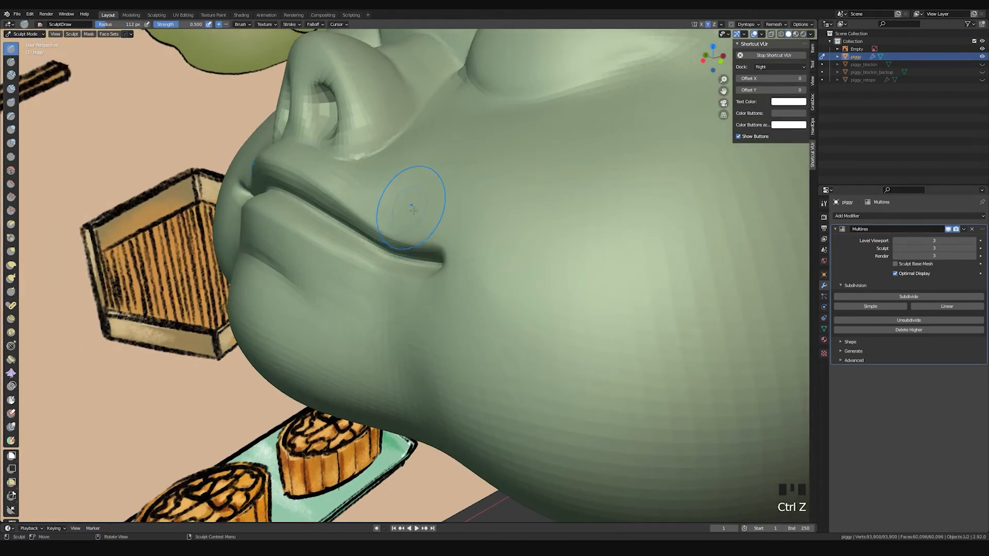
pyautogui.click(408, 203)
pyautogui.click(812, 66)
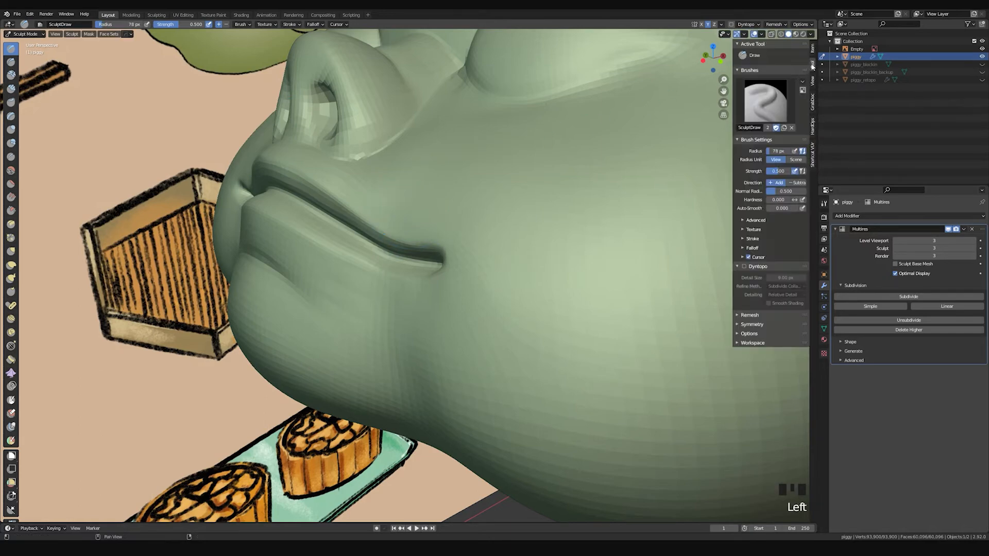
pyautogui.moveTo(395, 219)
pyautogui.mouseDown(button='middle')
pyautogui.moveTo(376, 236)
pyautogui.moveTo(360, 206)
pyautogui.moveTo(338, 209)
pyautogui.mouseUp(button='middle')
pyautogui.moveTo(328, 192)
pyautogui.mouseDown()
pyautogui.moveTo(369, 205)
pyautogui.moveTo(362, 211)
pyautogui.mouseUp()
pyautogui.moveTo(385, 273)
pyautogui.mouseDown(button='middle')
pyautogui.moveTo(395, 241)
pyautogui.moveTo(513, 308)
pyautogui.moveTo(458, 186)
pyautogui.moveTo(435, 221)
pyautogui.mouseUp(button='middle')
pyautogui.moveTo(434, 220)
pyautogui.keyDown('shift'); pyautogui.mouseDown()
pyautogui.moveTo(441, 228)
pyautogui.moveTo(434, 219)
pyautogui.mouseUp(); pyautogui.keyUp('shift')
# Step: Switch to the Draw Sharp brush and try cutting a crease from the nose bridge to the inner eye corner
pyautogui.moveTo(433, 219)
pyautogui.mouseDown(button='middle')
pyautogui.moveTo(498, 229)
pyautogui.moveTo(420, 217)
pyautogui.mouseUp(button='middle')
pyautogui.press('space')
pyautogui.press('f')
pyautogui.click(443, 217)
pyautogui.moveTo(414, 187); pyautogui.dragTo(482, 235)
pyautogui.press('f')
pyautogui.click(473, 206)
pyautogui.hotkey('ctrl', 'z')
pyautogui.moveTo(407, 185); pyautogui.dragTo(483, 236)
pyautogui.hotkey('ctrl', 'z')
# Step: Set the Draw Sharp radius to 38 px and cut a crease at the inner eye corner
pyautogui.press('f')
pyautogui.click(446, 206)
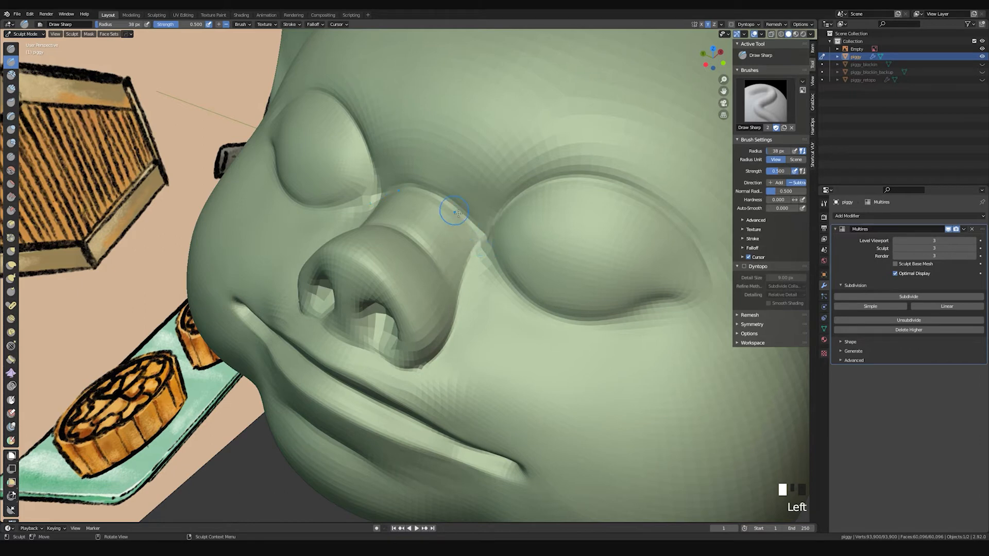
pyautogui.moveTo(475, 247); pyautogui.dragTo(463, 293)
pyautogui.hotkey('ctrl', 'z')
pyautogui.click(480, 236)
# Step: Carve the upper eyelid crease from the inner eye corner over the top of the eye with the Draw Sharp brush
pyautogui.moveTo(480, 233); pyautogui.dragTo(463, 215, button='middle')
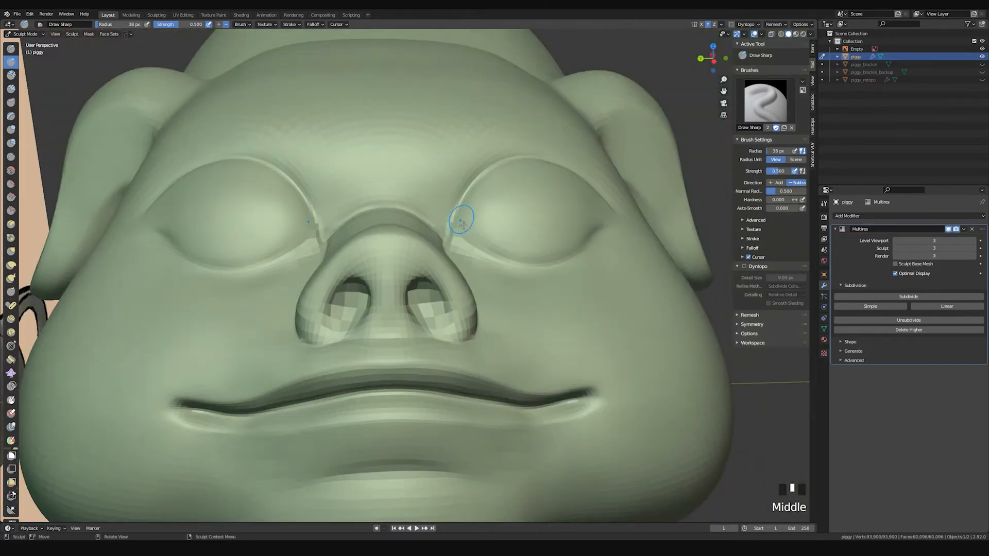
pyautogui.moveTo(452, 238); pyautogui.dragTo(453, 221)
pyautogui.moveTo(451, 237)
pyautogui.mouseDown()
pyautogui.moveTo(459, 205)
pyautogui.moveTo(507, 160)
pyautogui.moveTo(457, 209)
pyautogui.moveTo(499, 167)
pyautogui.mouseUp()
pyautogui.hotkey('ctrl', 'z')
pyautogui.moveTo(467, 201); pyautogui.dragTo(543, 161)
pyautogui.hotkey('ctrl', 'z')
pyautogui.moveTo(474, 177); pyautogui.dragTo(531, 175)
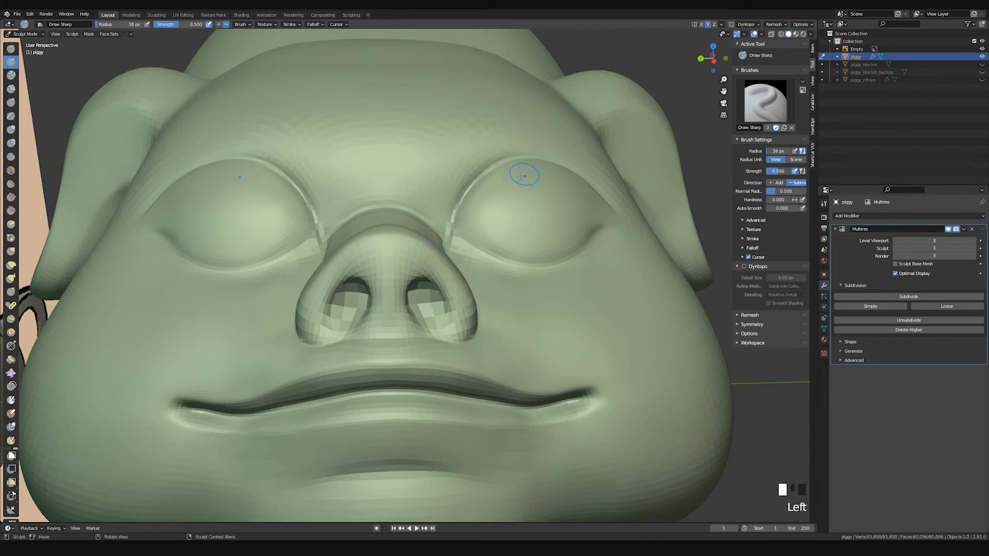
pyautogui.moveTo(520, 221); pyautogui.dragTo(474, 238, button='middle')
pyautogui.click(454, 237)
# Step: Switch to the Grab brush and set its radius to 119 px
pyautogui.moveTo(549, 257)
pyautogui.keyDown('shift'); pyautogui.mouseDown(button='middle')
pyautogui.moveTo(452, 221)
pyautogui.moveTo(476, 221)
pyautogui.moveTo(479, 287)
pyautogui.moveTo(412, 304)
pyautogui.moveTo(386, 298)
pyautogui.moveTo(434, 287)
pyautogui.moveTo(478, 309)
pyautogui.moveTo(496, 214)
pyautogui.moveTo(431, 254)
pyautogui.mouseUp(button='middle'); pyautogui.keyUp('shift')
pyautogui.press('g')
pyautogui.press('f')
pyautogui.click(474, 287)
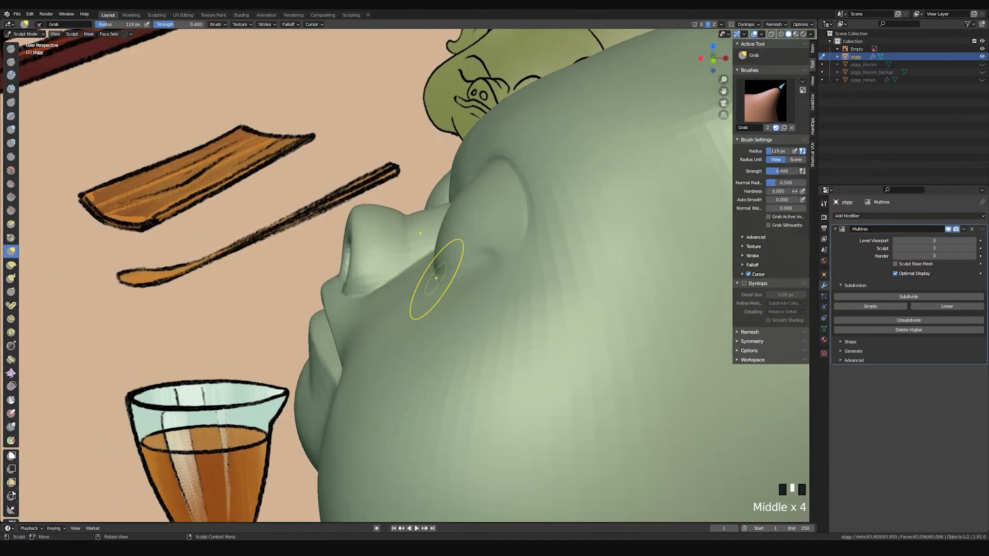
# Step: Switch to the Clay Strips brush at a 155 px radius and build up the cheek below the eye
pyautogui.press('space')
pyautogui.moveTo(437, 279); pyautogui.dragTo(477, 296, button='middle')
pyautogui.click(478, 304)
pyautogui.hotkey('ctrl', 'z')
pyautogui.press('f')
pyautogui.click(473, 305)
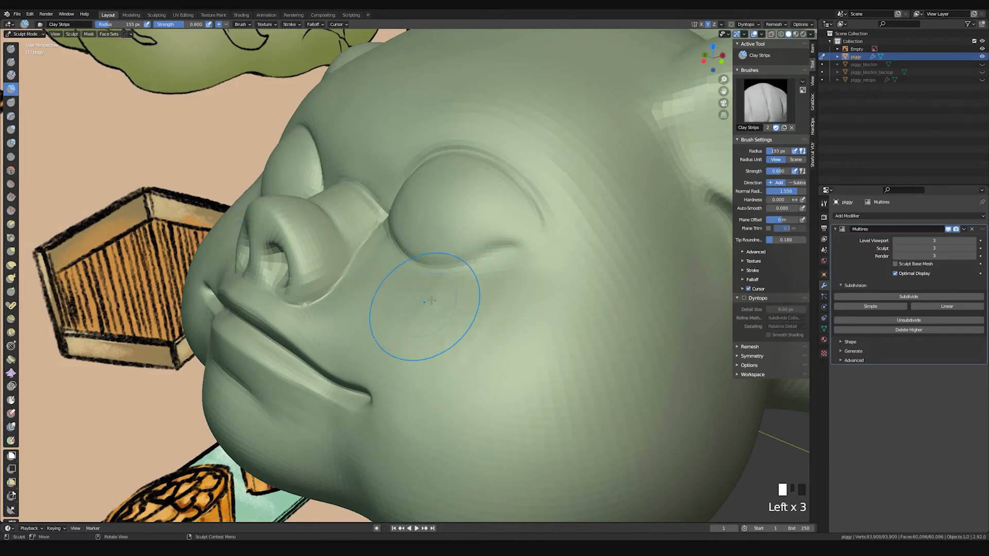
pyautogui.moveTo(458, 301); pyautogui.dragTo(474, 232, button='middle')
pyautogui.click(474, 232)
pyautogui.click(487, 268)
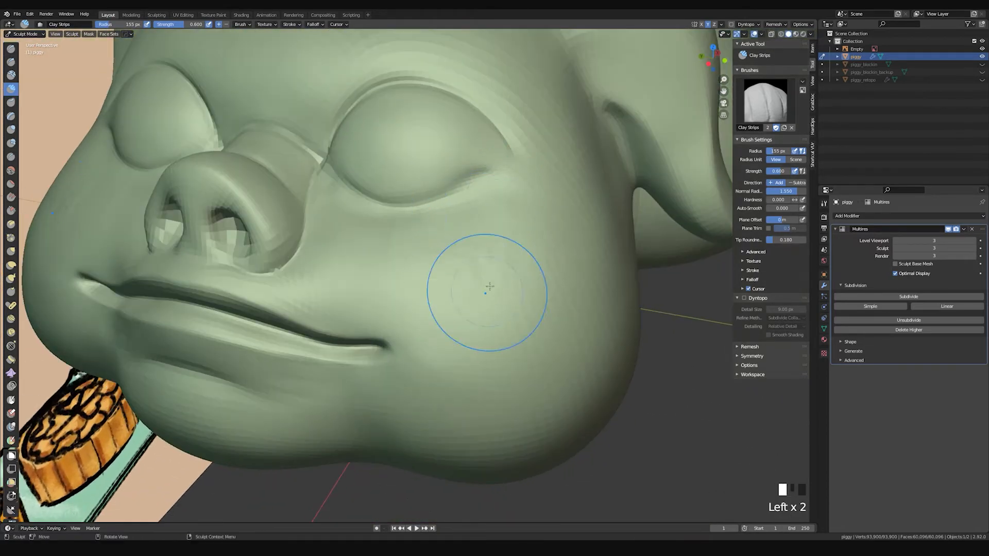
# Step: Add more volume with Clay Strips to the upper cheek between the snout and the lower eyelid
pyautogui.moveTo(524, 256); pyautogui.dragTo(478, 235, button='middle')
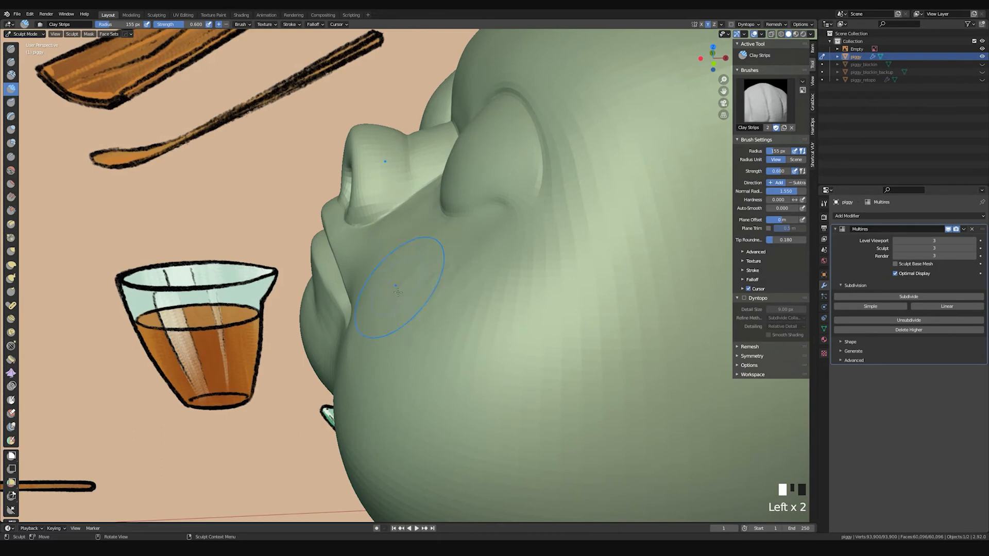
pyautogui.click(438, 247)
pyautogui.moveTo(398, 278); pyautogui.dragTo(413, 227, button='middle')
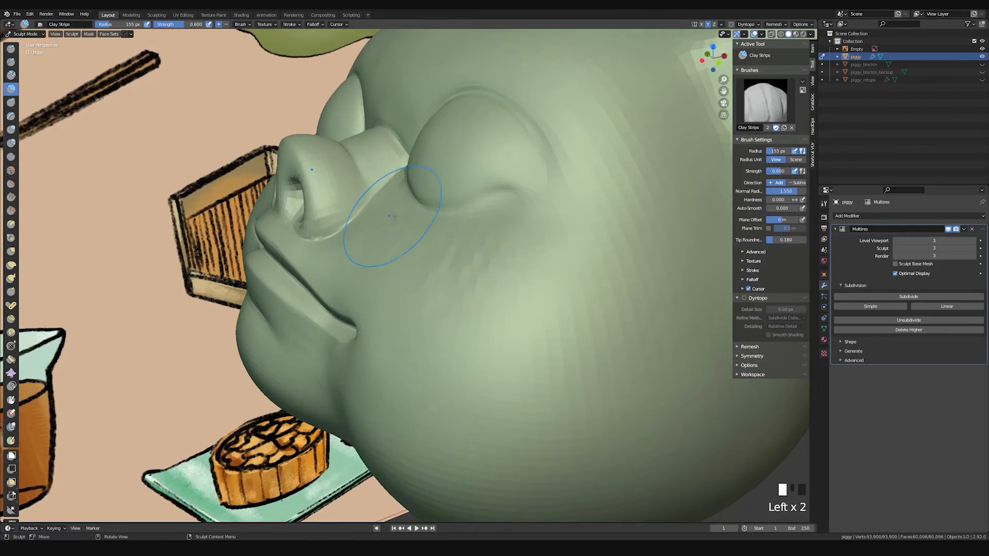
pyautogui.moveTo(448, 235); pyautogui.dragTo(416, 209, button='middle')
pyautogui.moveTo(417, 209); pyautogui.dragTo(453, 239)
pyautogui.moveTo(453, 239); pyautogui.dragTo(412, 223, button='middle')
# Step: Resize the Clay Strips brush, add a stroke under the inner eye, and smooth the upper cheek beneath the eye
pyautogui.press('f')
pyautogui.click(402, 226)
pyautogui.moveTo(401, 210); pyautogui.dragTo(453, 241)
pyautogui.moveTo(367, 248)
pyautogui.keyDown('shift'); pyautogui.mouseDown()
pyautogui.moveTo(445, 281)
pyautogui.moveTo(515, 260)
pyautogui.mouseUp(); pyautogui.keyUp('shift')
pyautogui.keyDown('shift'); pyautogui.moveTo(404, 281); pyautogui.dragTo(458, 247); pyautogui.keyUp('shift')
pyautogui.keyDown('shift'); pyautogui.moveTo(391, 221); pyautogui.dragTo(453, 237); pyautogui.keyUp('shift')
pyautogui.keyDown('shift'); pyautogui.moveTo(402, 232); pyautogui.dragTo(479, 247); pyautogui.keyUp('shift')
pyautogui.keyDown('shift'); pyautogui.moveTo(443, 244); pyautogui.dragTo(495, 255); pyautogui.keyUp('shift')
# Step: Set the Clay Strips radius to 78 px and build up the fold along the lower eyelid toward the outer corner
pyautogui.moveTo(495, 253)
pyautogui.mouseDown(button='middle')
pyautogui.moveTo(453, 237)
pyautogui.moveTo(464, 229)
pyautogui.moveTo(377, 252)
pyautogui.moveTo(417, 243)
pyautogui.moveTo(356, 227)
pyautogui.mouseUp(button='middle')
pyautogui.press('f')
pyautogui.click(447, 230)
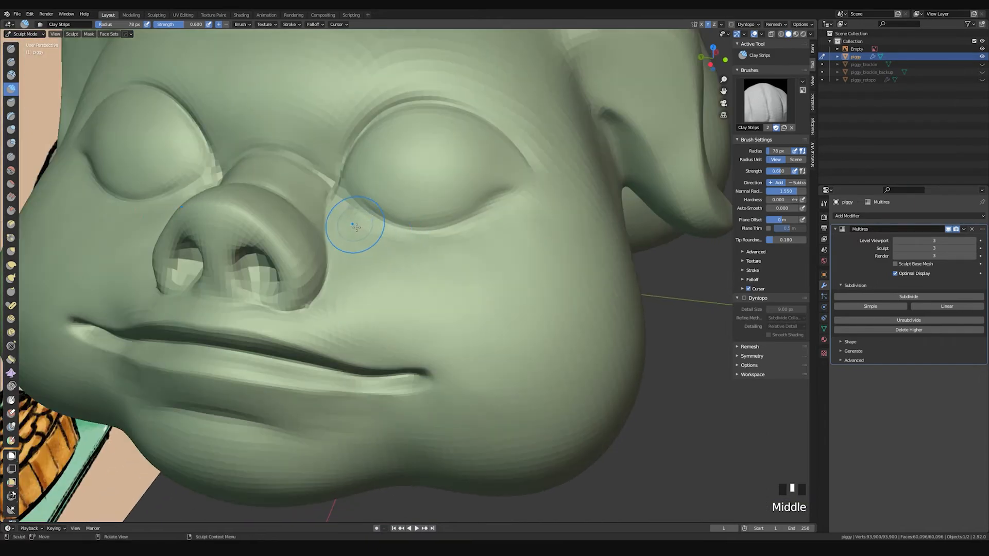
pyautogui.moveTo(347, 222)
pyautogui.mouseDown()
pyautogui.moveTo(407, 244)
pyautogui.moveTo(443, 242)
pyautogui.mouseUp()
pyautogui.hotkey('ctrl', 'z')
pyautogui.moveTo(381, 236)
pyautogui.mouseDown()
pyautogui.moveTo(490, 227)
pyautogui.moveTo(512, 211)
pyautogui.mouseUp()
pyautogui.moveTo(512, 212)
pyautogui.mouseDown(button='middle')
pyautogui.moveTo(432, 227)
pyautogui.moveTo(537, 246)
pyautogui.moveTo(510, 203)
pyautogui.mouseUp(button='middle')
pyautogui.moveTo(510, 202)
pyautogui.mouseDown()
pyautogui.moveTo(489, 222)
pyautogui.moveTo(510, 203)
pyautogui.moveTo(500, 199)
pyautogui.mouseUp()
pyautogui.moveTo(464, 247)
pyautogui.mouseDown()
pyautogui.moveTo(496, 204)
pyautogui.moveTo(507, 208)
pyautogui.mouseUp()
# Step: Reset the piggy object's viewport display color to its default
pyautogui.moveTo(483, 257)
pyautogui.mouseDown(button='middle')
pyautogui.moveTo(441, 209)
pyautogui.moveTo(721, 64)
pyautogui.mouseUp(button='middle')
pyautogui.click(811, 34)
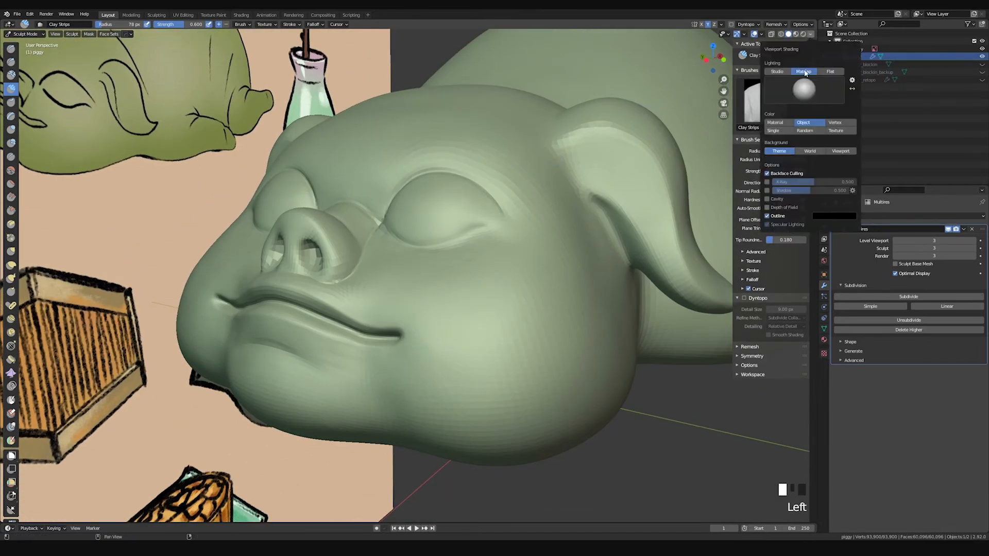
pyautogui.click(824, 276)
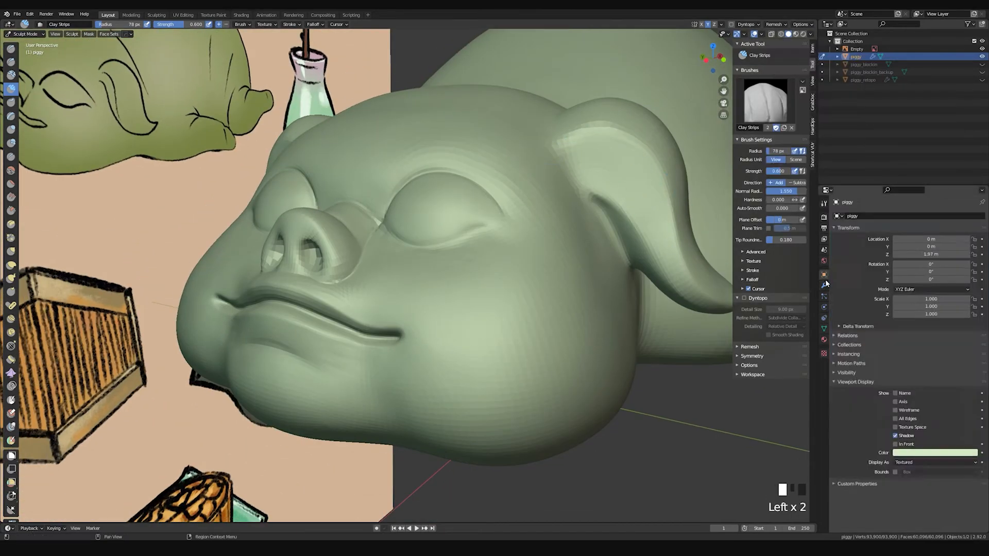
pyautogui.click(904, 452)
pyautogui.press('BackSpace')
# Step: Preview the dark metallic MatCap, then apply the glossy green MatCap to the viewport
pyautogui.moveTo(514, 222)
pyautogui.mouseDown(button='middle')
pyautogui.moveTo(522, 190)
pyautogui.moveTo(669, 129)
pyautogui.mouseUp(button='middle')
pyautogui.click(765, 101)
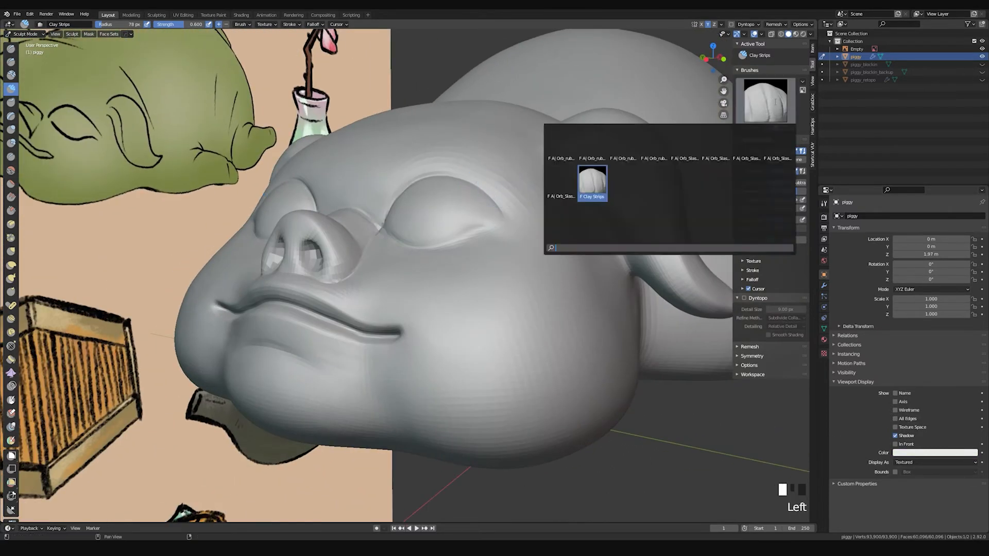
pyautogui.click(810, 34)
pyautogui.click(809, 97)
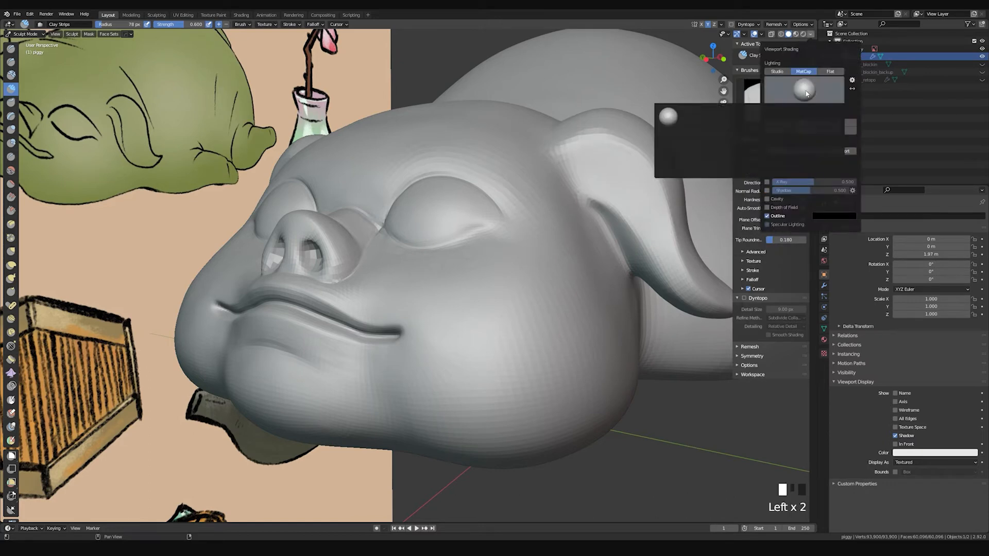
pyautogui.click(762, 119)
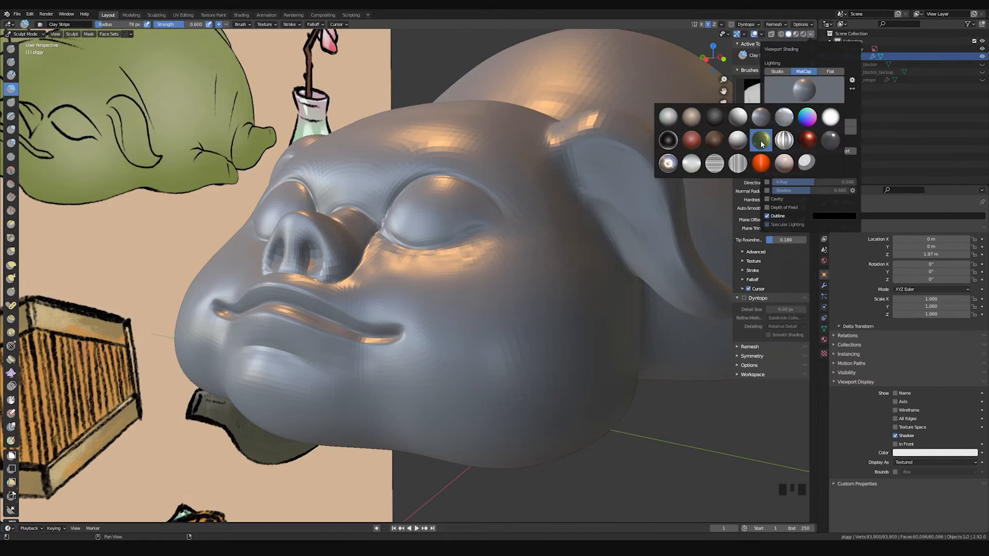
pyautogui.click(762, 144)
# Step: Smooth the cheek beside the snout and below the eye, checking the surface from several angles
pyautogui.moveTo(489, 232)
pyautogui.mouseDown(button='middle')
pyautogui.moveTo(572, 243)
pyautogui.moveTo(654, 220)
pyautogui.moveTo(531, 252)
pyautogui.moveTo(659, 216)
pyautogui.moveTo(571, 217)
pyautogui.mouseUp(button='middle')
pyautogui.moveTo(483, 241)
pyautogui.keyDown('shift'); pyautogui.mouseDown(button='middle')
pyautogui.moveTo(597, 237)
pyautogui.moveTo(597, 206)
pyautogui.moveTo(520, 221)
pyautogui.moveTo(574, 248)
pyautogui.moveTo(566, 216)
pyautogui.moveTo(408, 254)
pyautogui.mouseUp(button='middle'); pyautogui.keyUp('shift')
pyautogui.keyDown('shift'); pyautogui.moveTo(409, 254); pyautogui.dragTo(390, 256); pyautogui.keyUp('shift')
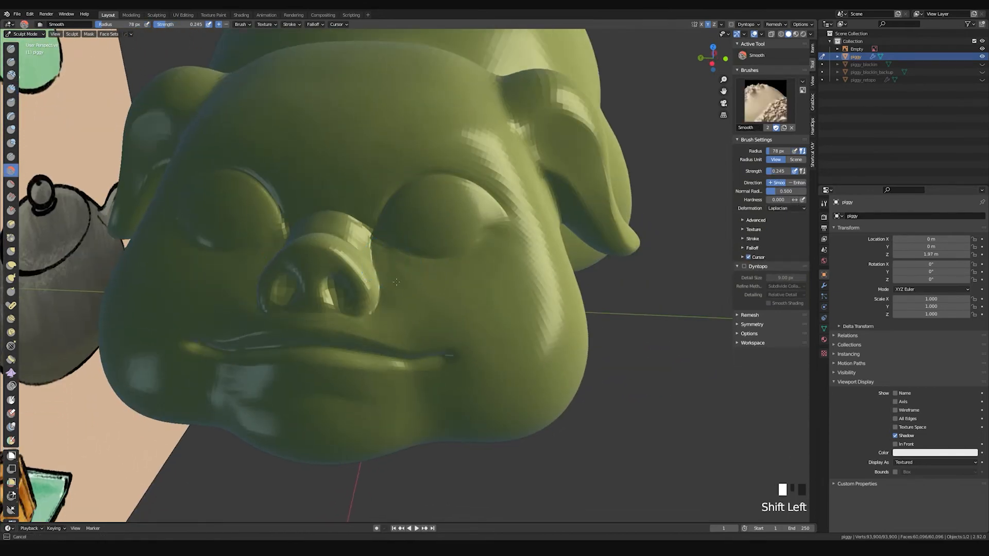
pyautogui.keyDown('shift'); pyautogui.moveTo(463, 287); pyautogui.dragTo(497, 278); pyautogui.keyUp('shift')
pyautogui.moveTo(481, 282); pyautogui.dragTo(515, 299, button='middle')
pyautogui.keyDown('shift'); pyautogui.moveTo(515, 298); pyautogui.dragTo(487, 285); pyautogui.keyUp('shift')
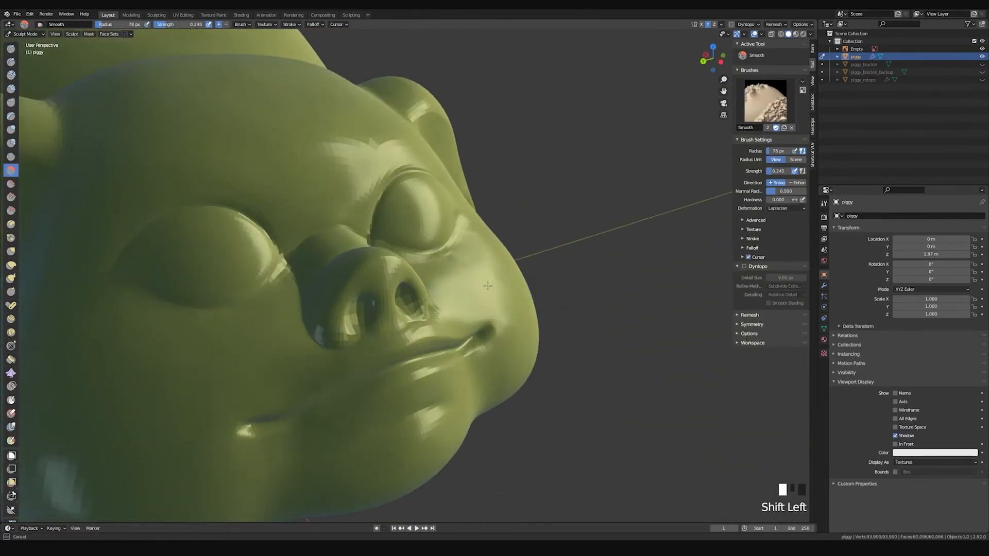
pyautogui.moveTo(464, 264); pyautogui.dragTo(507, 273, button='middle')
pyautogui.moveTo(508, 273)
pyautogui.keyDown('shift'); pyautogui.mouseDown()
pyautogui.moveTo(516, 278)
pyautogui.moveTo(514, 346)
pyautogui.moveTo(513, 330)
pyautogui.mouseUp(); pyautogui.keyUp('shift')
pyautogui.keyDown('shift'); pyautogui.moveTo(514, 330); pyautogui.dragTo(512, 280); pyautogui.keyUp('shift')
pyautogui.moveTo(511, 280)
pyautogui.mouseDown(button='middle')
pyautogui.moveTo(424, 258)
pyautogui.moveTo(514, 273)
pyautogui.moveTo(514, 253)
pyautogui.mouseUp(button='middle')
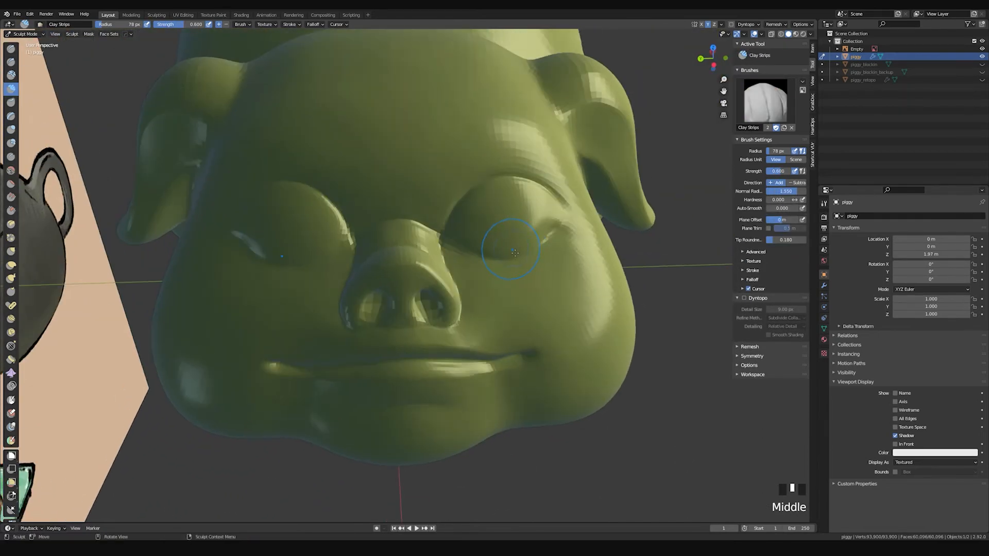
# Step: Try a light grey MatCap in the viewport, then change it to the red clay MatCap
pyautogui.click(809, 35)
pyautogui.click(805, 92)
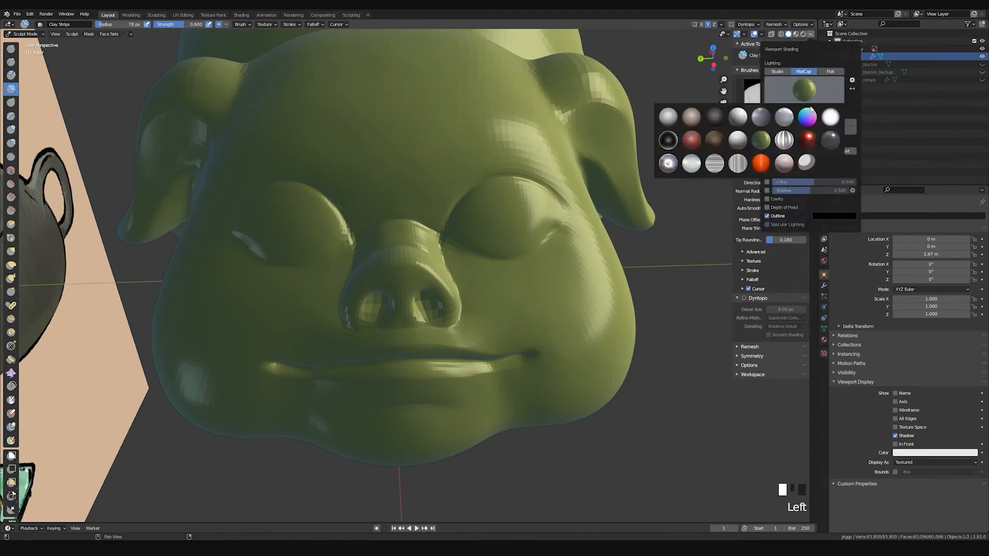
pyautogui.click(744, 123)
pyautogui.moveTo(592, 185); pyautogui.dragTo(551, 194, button='middle')
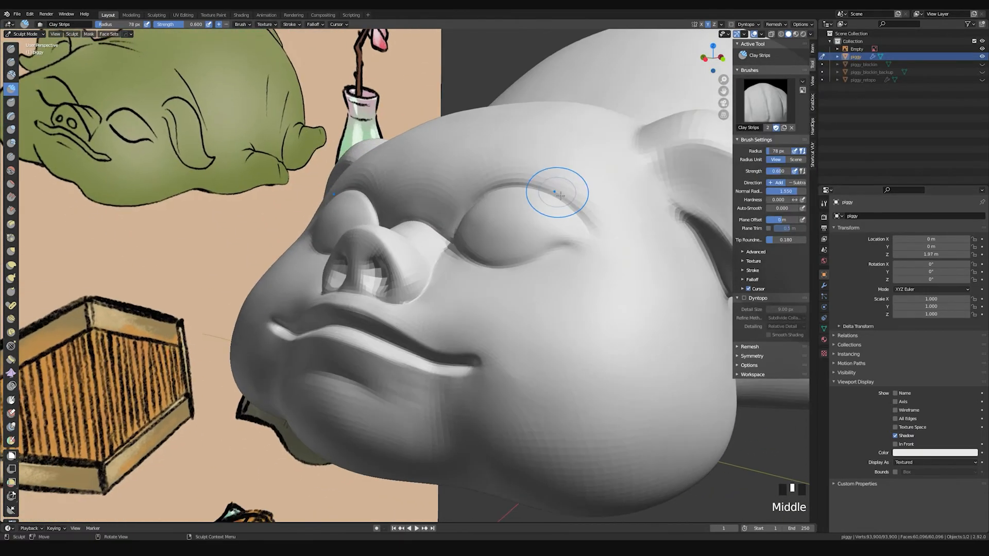
pyautogui.click(770, 108)
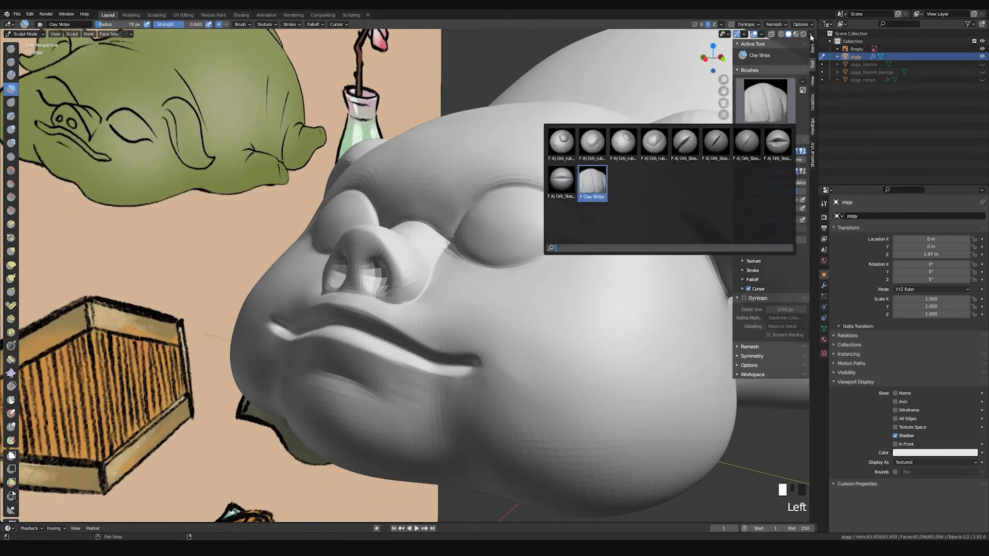
pyautogui.click(810, 34)
pyautogui.click(789, 88)
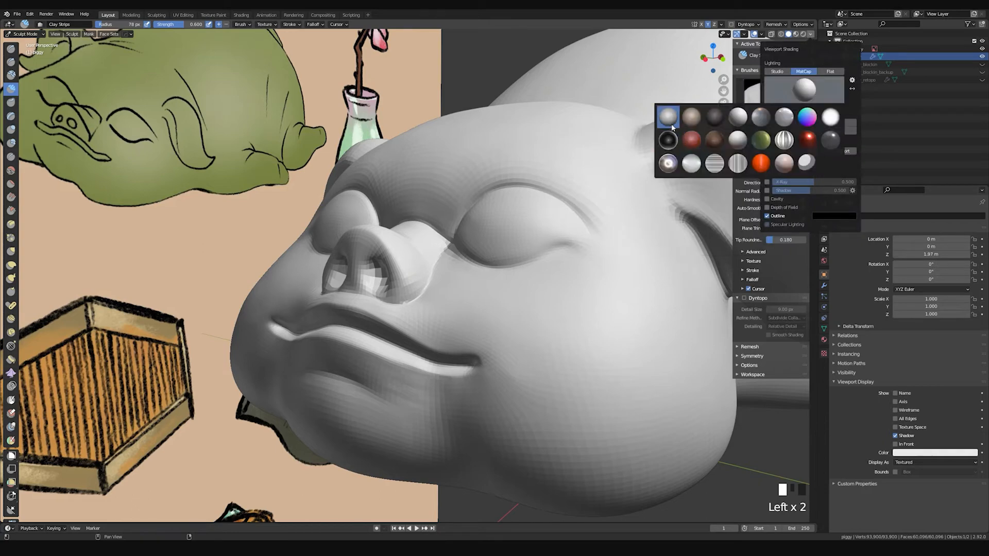
pyautogui.click(691, 139)
# Step: Smooth the lower eyelid from the inner eye corner outward and hide the sidebar
pyautogui.moveTo(592, 257)
pyautogui.mouseDown(button='middle')
pyautogui.moveTo(520, 232)
pyautogui.moveTo(503, 221)
pyautogui.moveTo(511, 215)
pyautogui.moveTo(497, 252)
pyautogui.mouseUp(button='middle')
pyautogui.keyDown('shift'); pyautogui.moveTo(498, 251); pyautogui.dragTo(500, 254); pyautogui.keyUp('shift')
pyautogui.keyDown('shift'); pyautogui.moveTo(500, 253); pyautogui.dragTo(499, 253); pyautogui.keyUp('shift')
pyautogui.moveTo(499, 253); pyautogui.dragTo(474, 245, button='middle')
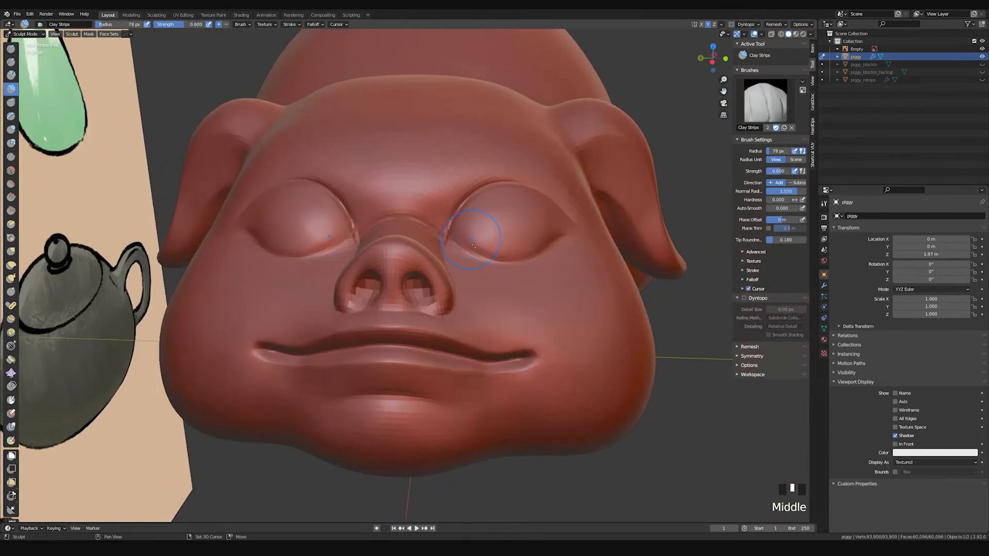
pyautogui.keyDown('shift'); pyautogui.moveTo(475, 244); pyautogui.dragTo(492, 242); pyautogui.keyUp('shift')
pyautogui.keyDown('shift'); pyautogui.moveTo(507, 241); pyautogui.dragTo(533, 241); pyautogui.keyUp('shift')
pyautogui.press('n')
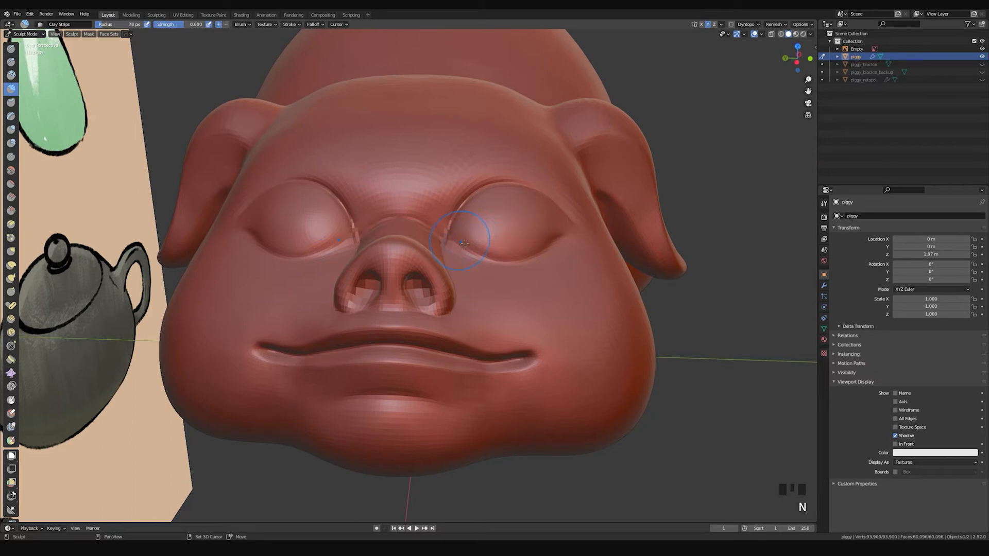
# Step: Smooth the surface of the closed eye from the inner corner across to the outer corner
pyautogui.keyDown('shift'); pyautogui.moveTo(464, 243); pyautogui.dragTo(502, 239); pyautogui.keyUp('shift')
pyautogui.keyDown('shift'); pyautogui.moveTo(510, 238); pyautogui.dragTo(547, 234); pyautogui.keyUp('shift')
pyautogui.keyDown('shift'); pyautogui.moveTo(455, 234); pyautogui.dragTo(494, 224); pyautogui.keyUp('shift')
pyautogui.keyDown('shift'); pyautogui.moveTo(493, 224); pyautogui.dragTo(492, 225); pyautogui.keyUp('shift')
# Step: Smooth the upper eyelid crease and the transition between the nose bridge and the inner eye corner
pyautogui.moveTo(492, 225); pyautogui.dragTo(468, 214, button='middle')
pyautogui.keyDown('shift'); pyautogui.moveTo(468, 214); pyautogui.dragTo(455, 229); pyautogui.keyUp('shift')
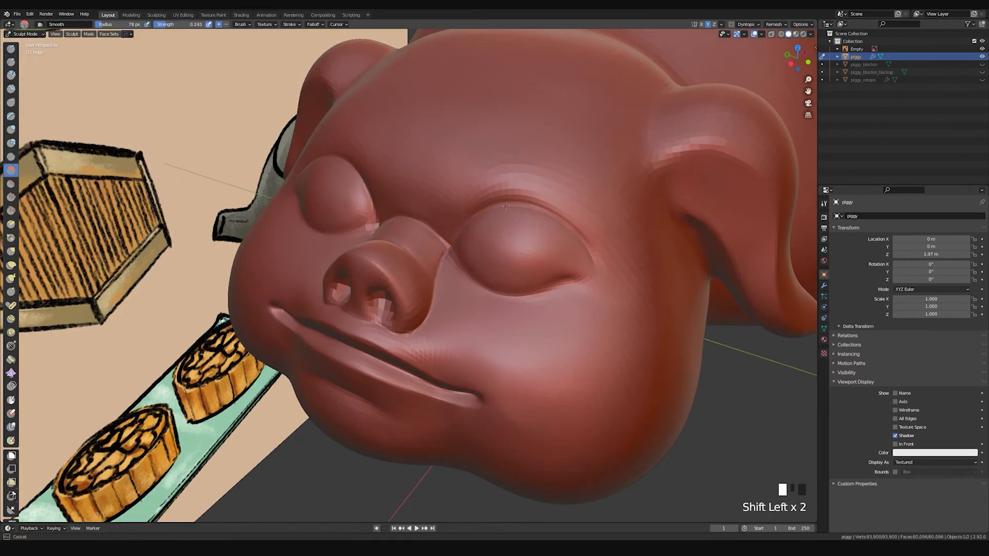
pyautogui.moveTo(453, 228); pyautogui.dragTo(433, 227, button='middle')
pyautogui.keyDown('shift'); pyautogui.moveTo(433, 227); pyautogui.dragTo(440, 234); pyautogui.keyUp('shift')
pyautogui.keyDown('shift'); pyautogui.moveTo(440, 234); pyautogui.dragTo(447, 241); pyautogui.keyUp('shift')
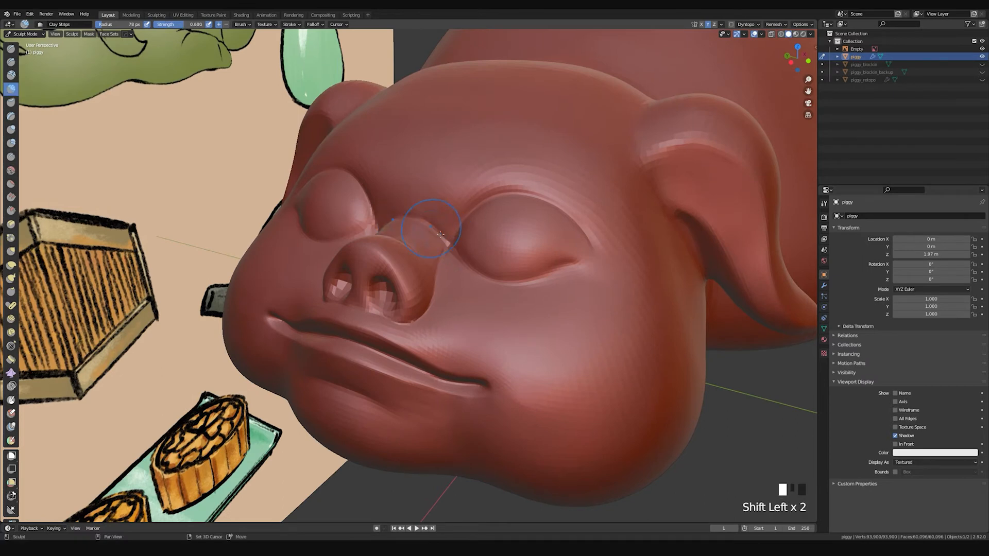
# Step: Switch to the Pinch brush at a 46 px radius and sharpen the crease at the inner eye corner
pyautogui.press('p')
pyautogui.press('f')
pyautogui.click(426, 226)
pyautogui.moveTo(438, 236); pyautogui.dragTo(451, 247)
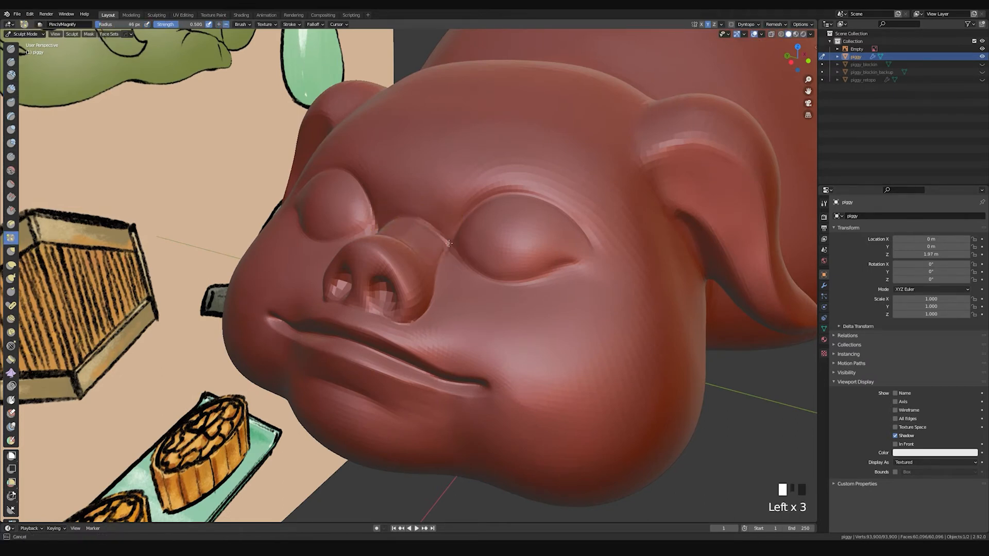
pyautogui.moveTo(441, 237); pyautogui.dragTo(437, 230, button='middle')
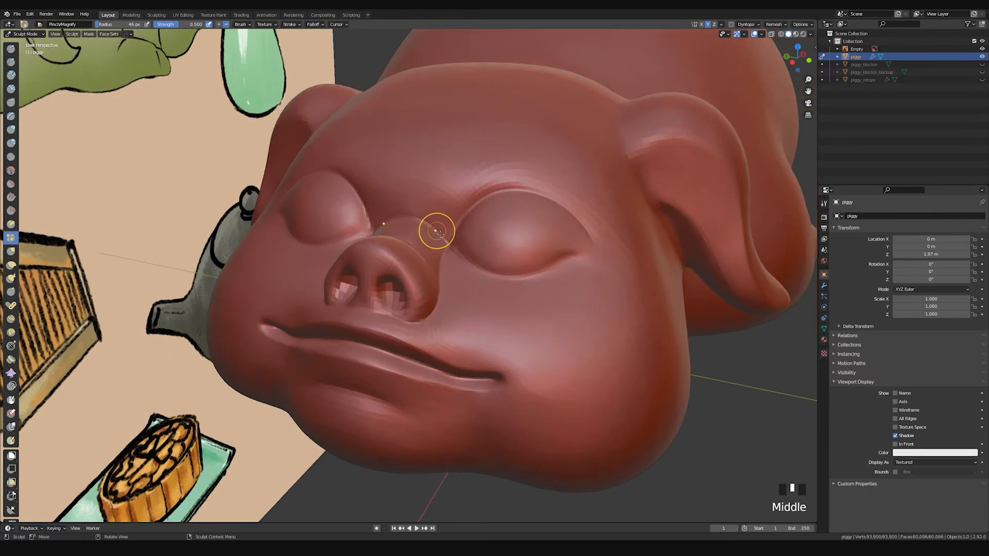
# Step: Try inflating the area beside the nose bridge with an enlarged Inflate brush
pyautogui.press('i')
pyautogui.press('f')
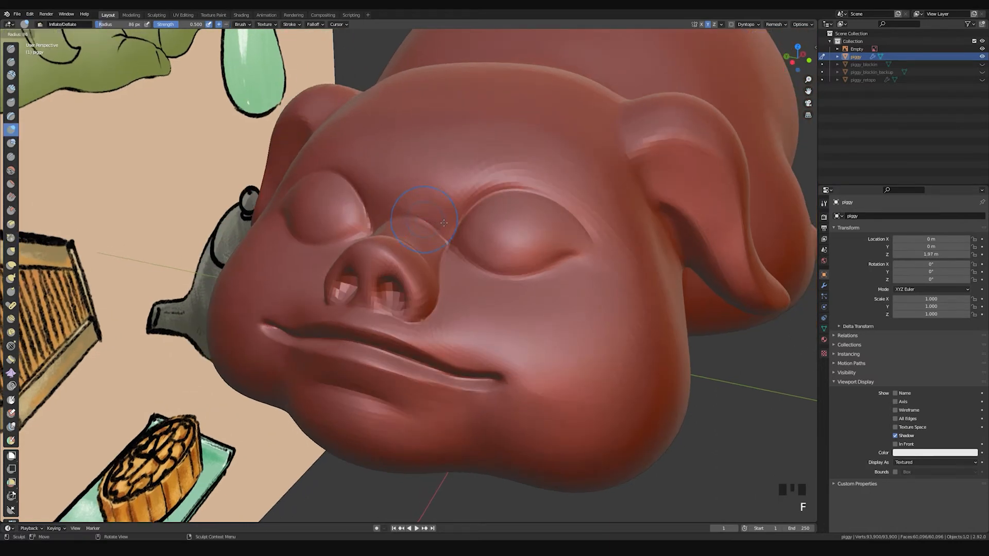
pyautogui.click(443, 222)
pyautogui.moveTo(431, 228)
pyautogui.mouseDown(button='middle')
pyautogui.moveTo(441, 191)
pyautogui.moveTo(453, 210)
pyautogui.moveTo(439, 235)
pyautogui.mouseUp(button='middle')
pyautogui.press('space')
pyautogui.click(412, 235)
pyautogui.hotkey('ctrl', 'z')
# Step: Build up the side of the nose bridge next to the inner eye corner with the Draw brush
pyautogui.click(420, 246)
pyautogui.moveTo(420, 246); pyautogui.dragTo(421, 253, button='middle')
pyautogui.moveTo(433, 251); pyautogui.dragTo(445, 249)
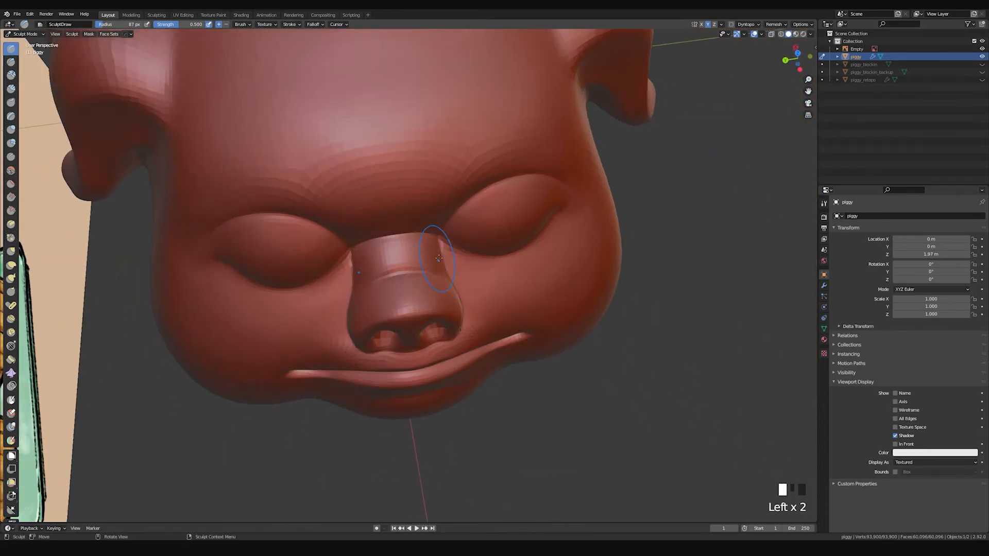
pyautogui.moveTo(438, 258); pyautogui.dragTo(448, 229, button='middle')
pyautogui.click(448, 229)
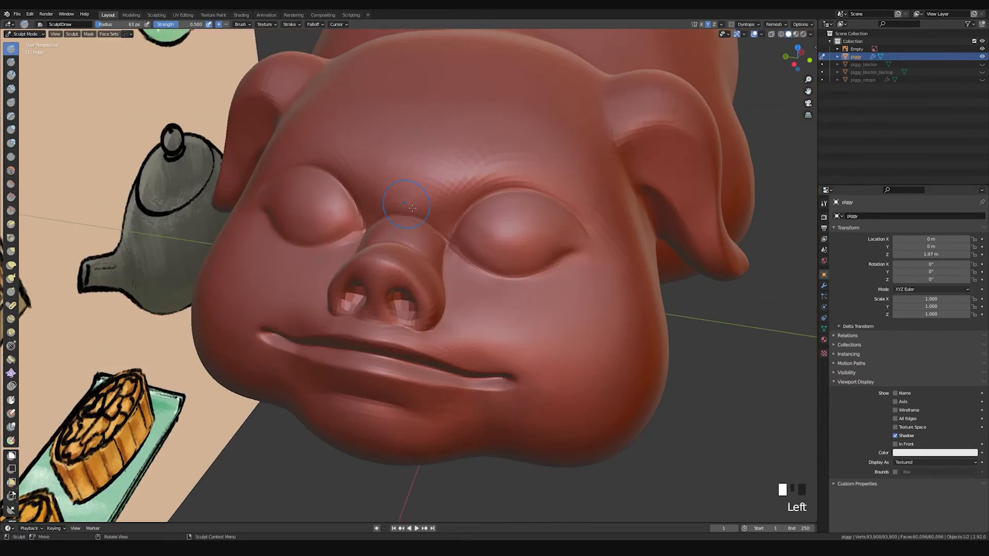
# Step: Add volume above the inner eye corner with the Draw brush at a 63 px radius and smooth it
pyautogui.moveTo(450, 225); pyautogui.dragTo(452, 231, button='middle')
pyautogui.click(452, 231)
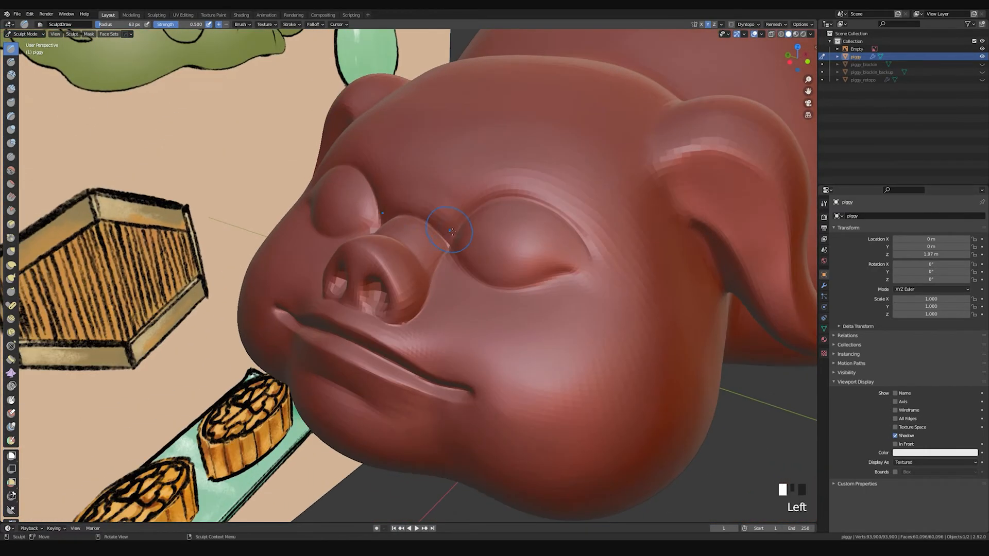
pyautogui.click(441, 199)
pyautogui.click(456, 195)
pyautogui.keyDown('shift'); pyautogui.click(439, 196); pyautogui.keyUp('shift')
# Step: Switch the viewport to the basic grey MatCap and smooth the cheek below the eye
pyautogui.click(810, 34)
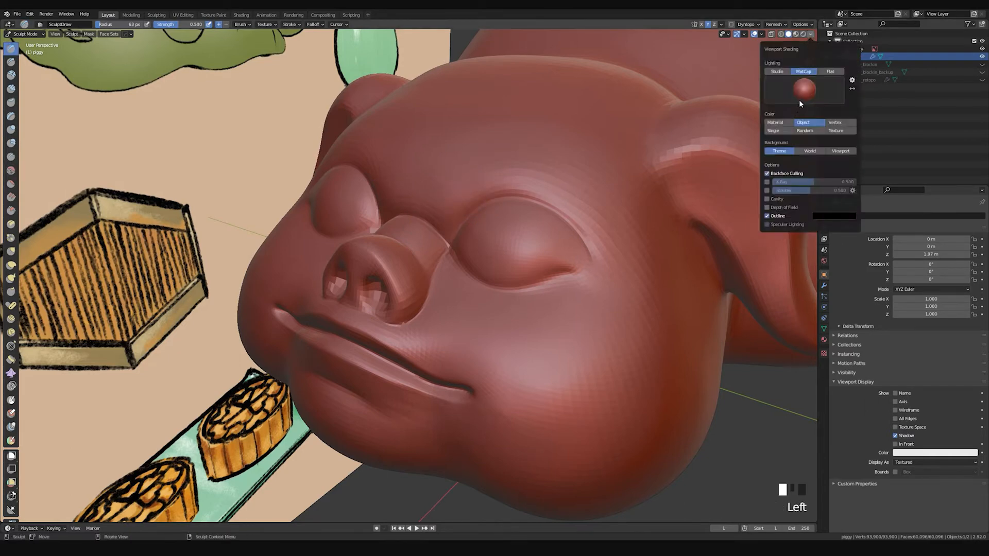
pyautogui.click(799, 101)
pyautogui.click(669, 117)
pyautogui.moveTo(541, 206); pyautogui.dragTo(496, 170, button='middle')
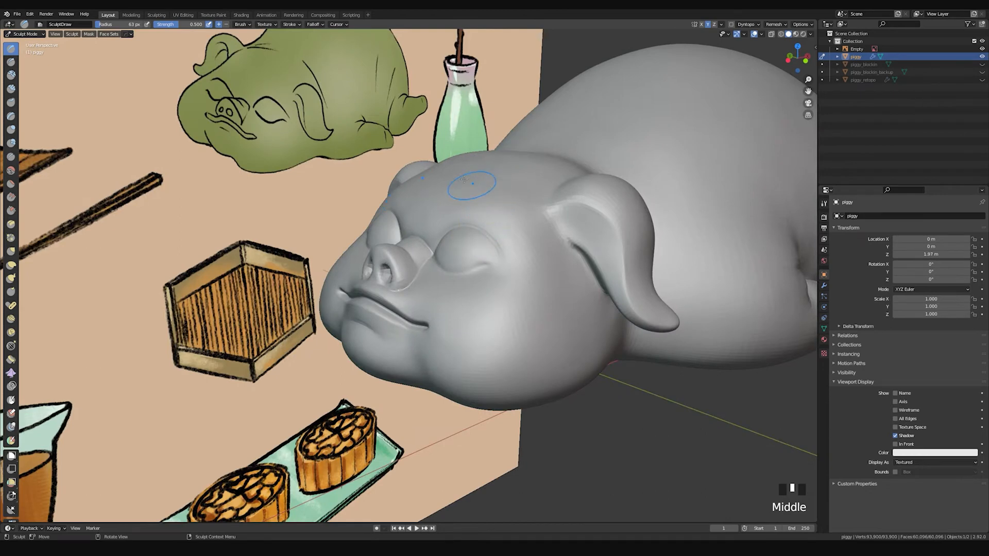
pyautogui.moveTo(470, 269); pyautogui.dragTo(452, 277, button='middle')
pyautogui.keyDown('shift'); pyautogui.moveTo(451, 276); pyautogui.dragTo(477, 274); pyautogui.keyUp('shift')
# Step: Switch to the Draw Sharp brush, resize it, and carve a crease under the nostril at the snout's base
pyautogui.moveTo(500, 262); pyautogui.dragTo(444, 279, button='middle')
pyautogui.press('d')
pyautogui.press('f')
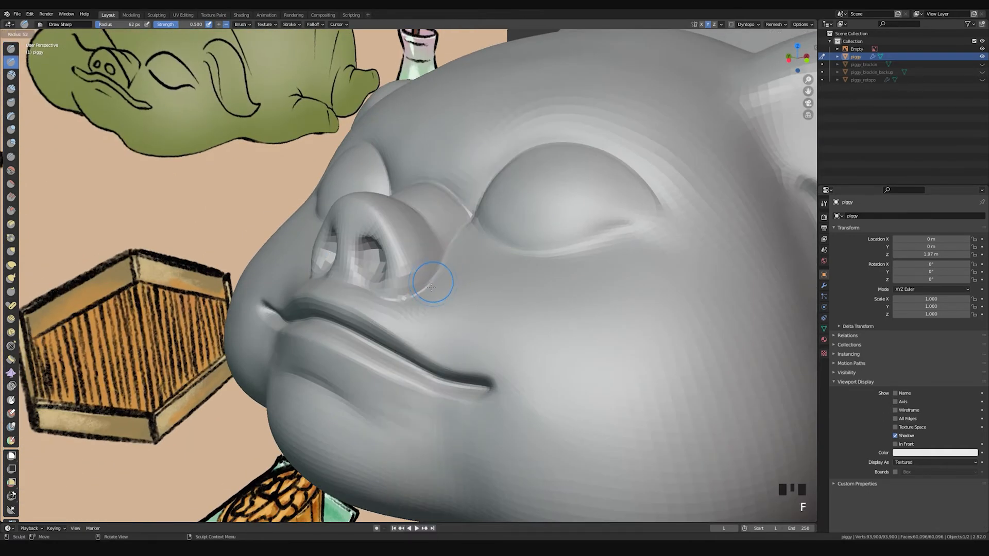
pyautogui.click(426, 286)
pyautogui.moveTo(360, 284); pyautogui.dragTo(407, 299)
# Step: Extend the crease around the snout's outer base toward the cheek with Draw Sharp at 35 px and smooth it
pyautogui.moveTo(449, 262); pyautogui.dragTo(428, 294, button='middle')
pyautogui.click(436, 278)
pyautogui.click(435, 279)
pyautogui.moveTo(393, 306); pyautogui.dragTo(418, 304)
pyautogui.moveTo(405, 307); pyautogui.dragTo(445, 281)
pyautogui.moveTo(429, 299)
pyautogui.keyDown('shift'); pyautogui.mouseDown()
pyautogui.moveTo(459, 250)
pyautogui.moveTo(448, 273)
pyautogui.mouseUp(); pyautogui.keyUp('shift')
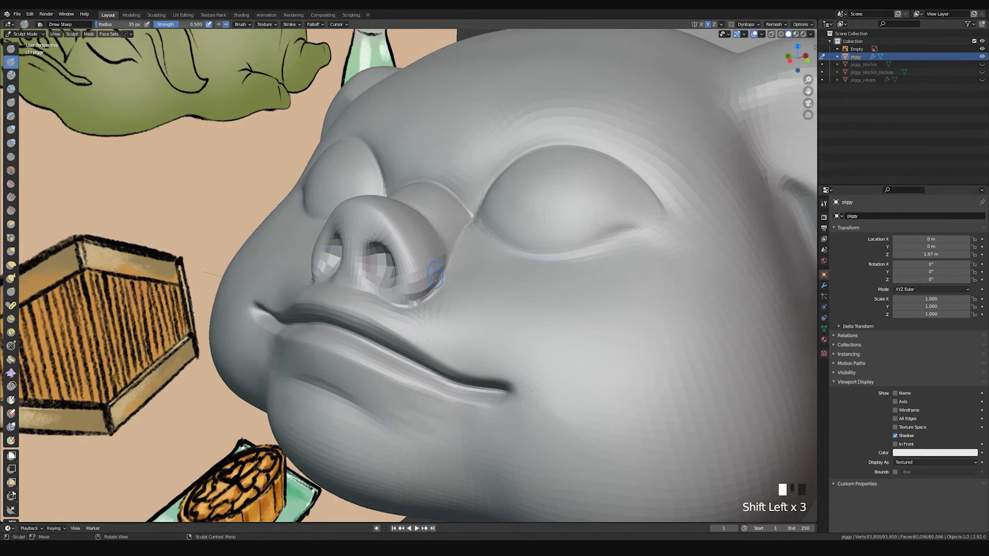
# Step: Resize the brush and smooth the outer side of the nostril down to the snout's base
pyautogui.moveTo(448, 273); pyautogui.dragTo(435, 264, button='middle')
pyautogui.press('f')
pyautogui.click(448, 267)
pyautogui.keyDown('shift'); pyautogui.moveTo(436, 269); pyautogui.dragTo(416, 286); pyautogui.keyUp('shift')
pyautogui.keyDown('shift'); pyautogui.moveTo(414, 281); pyautogui.dragTo(404, 276); pyautogui.keyUp('shift')
# Step: Resize the Draw Sharp brush and deepen the crease where the nostril meets the upper lip and cheek
pyautogui.moveTo(384, 283); pyautogui.dragTo(398, 290, button='middle')
pyautogui.press('f')
pyautogui.click(387, 293)
pyautogui.moveTo(387, 305)
pyautogui.mouseDown()
pyautogui.moveTo(416, 322)
pyautogui.moveTo(441, 302)
pyautogui.mouseUp()
# Step: Switch to the Draw brush at a 59 px radius, build up the side of the snout, and smooth it
pyautogui.moveTo(441, 303)
pyautogui.mouseDown(button='middle')
pyautogui.moveTo(577, 258)
pyautogui.moveTo(521, 236)
pyautogui.moveTo(391, 264)
pyautogui.mouseUp(button='middle')
pyautogui.press('x')
pyautogui.press('f')
pyautogui.click(405, 255)
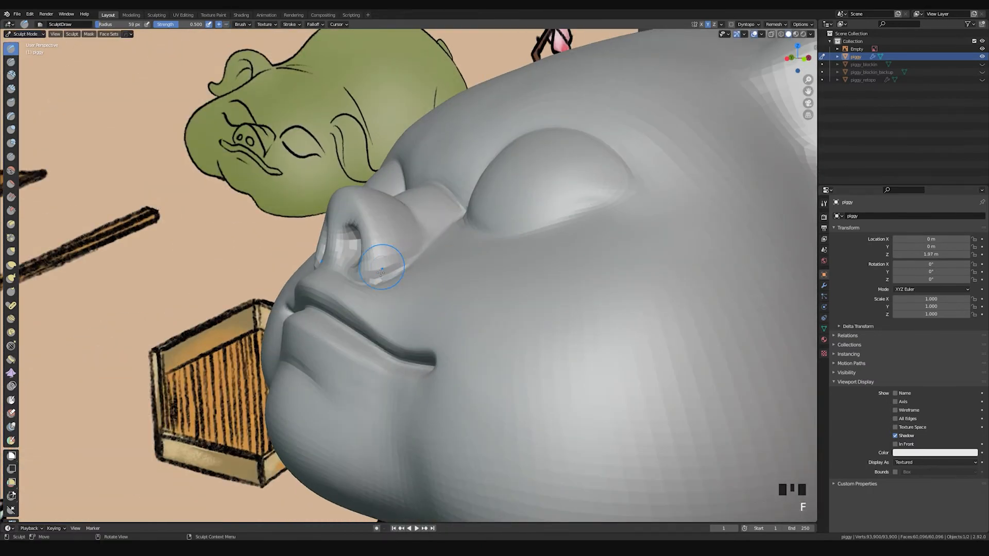
pyautogui.moveTo(379, 238); pyautogui.dragTo(365, 204)
pyautogui.moveTo(405, 232); pyautogui.dragTo(386, 270, button='middle')
pyautogui.moveTo(386, 270); pyautogui.dragTo(397, 268)
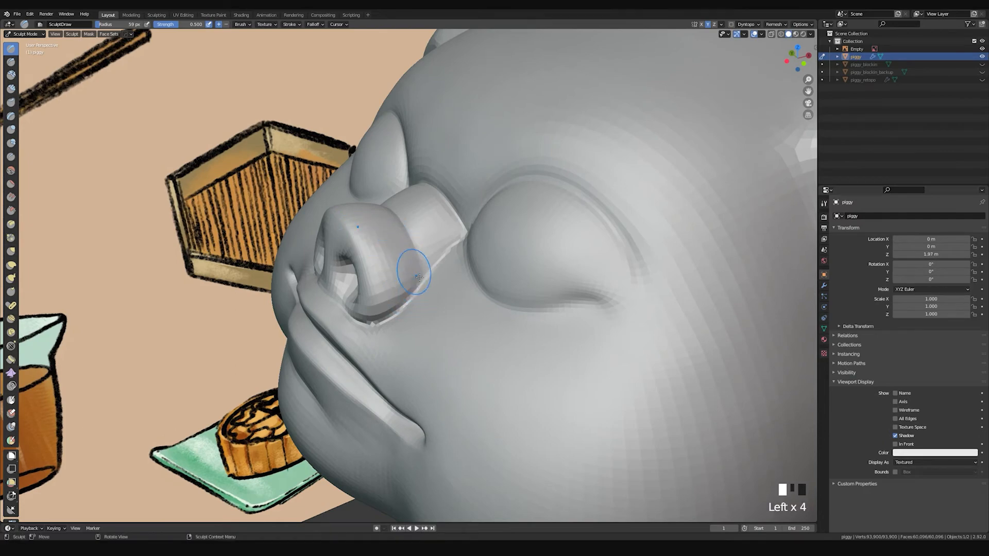
pyautogui.keyDown('shift'); pyautogui.moveTo(365, 229); pyautogui.dragTo(379, 244); pyautogui.keyUp('shift')
# Step: Switch to the Pinch brush and pinch the outer rim of the nostril
pyautogui.moveTo(391, 278)
pyautogui.mouseDown(button='middle')
pyautogui.moveTo(474, 241)
pyautogui.moveTo(452, 233)
pyautogui.moveTo(404, 242)
pyautogui.mouseUp(button='middle')
pyautogui.press('p')
pyautogui.click(405, 242)
pyautogui.click(404, 242)
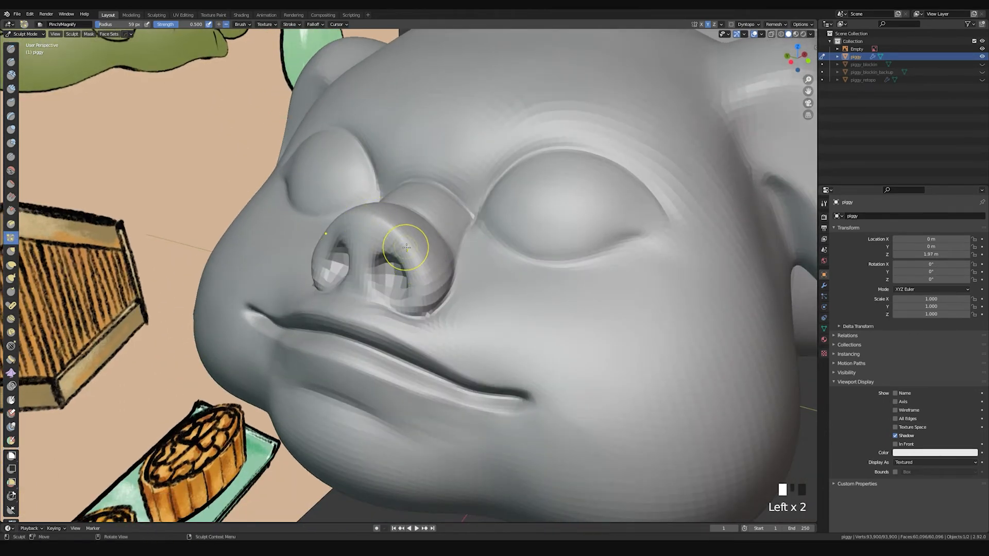
# Step: Resize the Pinch brush to a 53 px radius and pinch the nostril rim and the side of the snout
pyautogui.press('f')
pyautogui.click(397, 240)
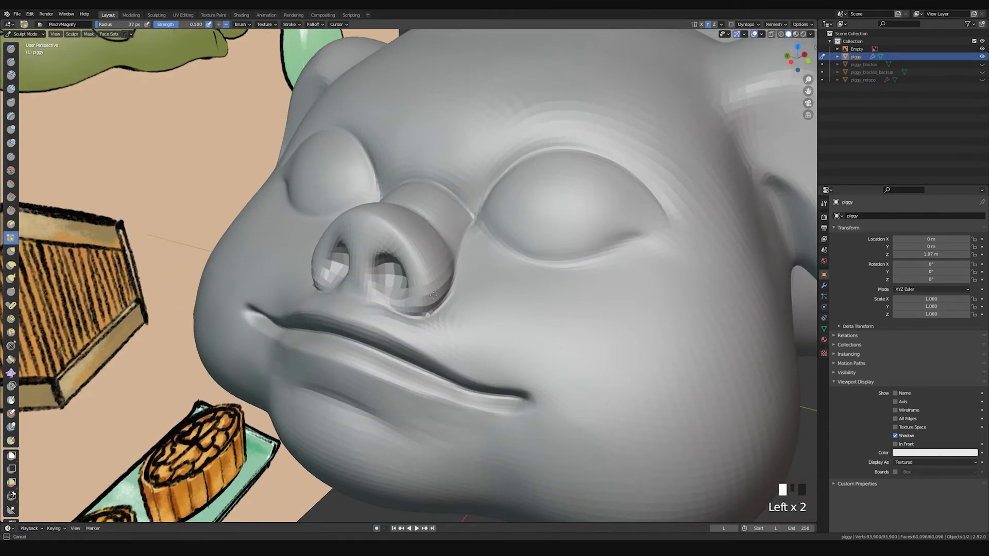
pyautogui.moveTo(409, 247); pyautogui.dragTo(427, 244, button='middle')
pyautogui.press('f')
pyautogui.click(431, 243)
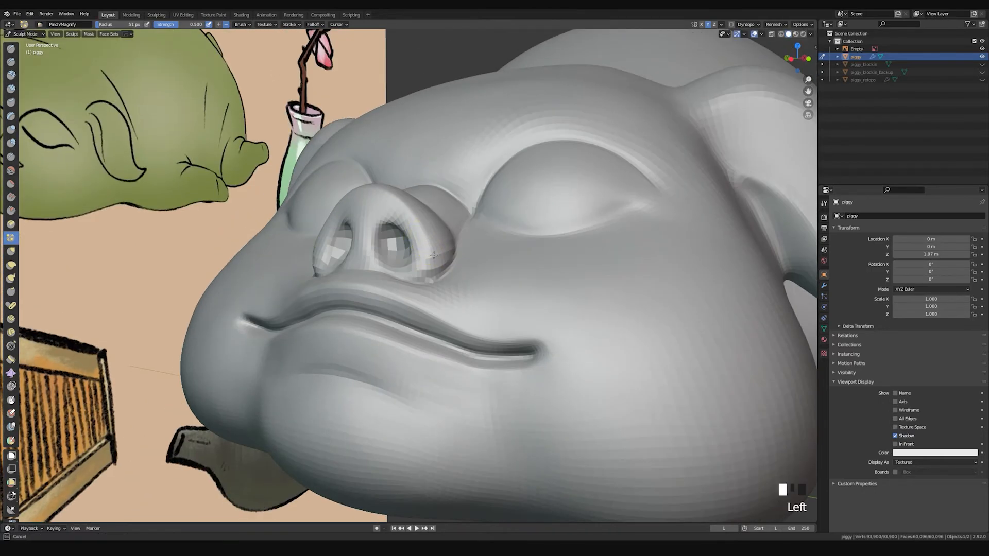
pyautogui.moveTo(413, 218)
pyautogui.mouseDown(button='middle')
pyautogui.moveTo(524, 194)
pyautogui.moveTo(452, 214)
pyautogui.moveTo(375, 204)
pyautogui.moveTo(408, 229)
pyautogui.moveTo(416, 288)
pyautogui.mouseUp(button='middle')
pyautogui.click(457, 212)
pyautogui.click(380, 200)
# Step: Switch to the Draw brush at a 29 px radius and carve the crease between snout and nose bridge, smoothing its end
pyautogui.press('space')
pyautogui.press('f')
pyautogui.click(395, 297)
pyautogui.keyDown('shift'); pyautogui.moveTo(417, 305); pyautogui.dragTo(409, 308); pyautogui.keyUp('shift')
pyautogui.moveTo(410, 307)
pyautogui.mouseDown(button='middle')
pyautogui.moveTo(389, 261)
pyautogui.moveTo(402, 264)
pyautogui.mouseUp(button='middle')
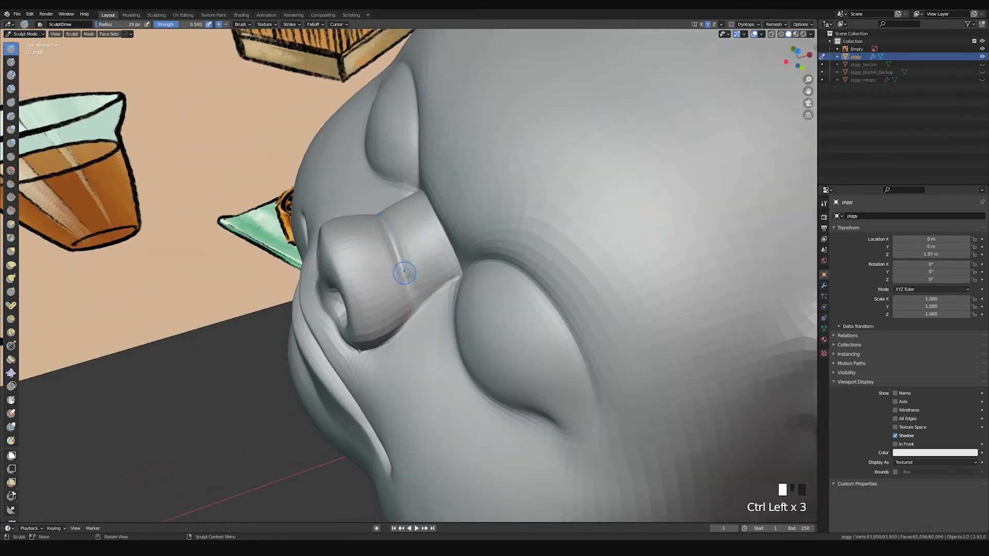
# Step: Switch to the Pinch brush at a 66 px radius and tighten the crease across the nose bridge
pyautogui.press('p')
pyautogui.press('f')
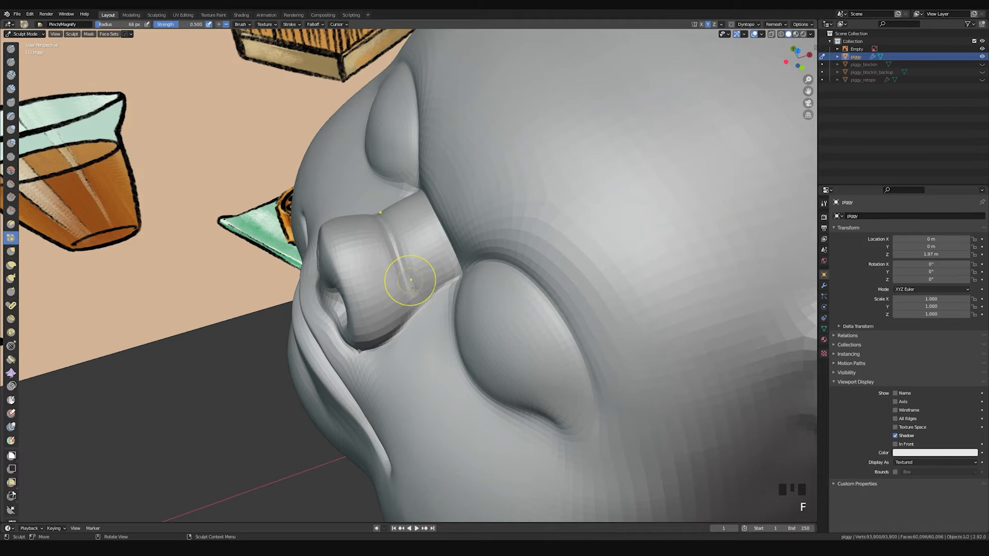
pyautogui.moveTo(398, 261); pyautogui.dragTo(396, 253)
pyautogui.moveTo(396, 252); pyautogui.dragTo(392, 243)
pyautogui.moveTo(403, 252); pyautogui.dragTo(403, 269, button='middle')
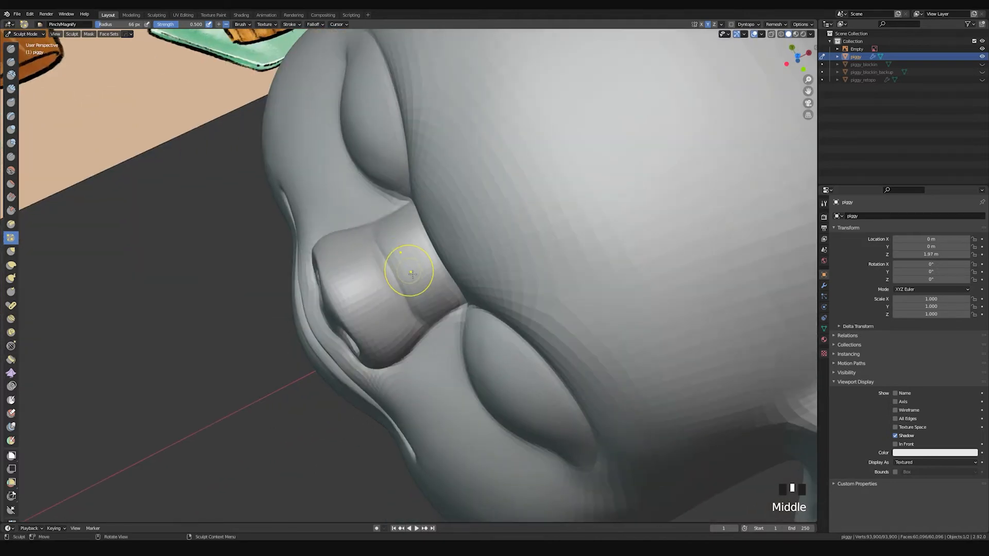
# Step: Switch to the Grab brush at a 102 px radius and pull the middle of the nose bridge crease into shape
pyautogui.press('g')
pyautogui.press('f')
pyautogui.click(408, 277)
pyautogui.click(408, 276)
pyautogui.moveTo(408, 276); pyautogui.dragTo(435, 258, button='middle')
pyautogui.moveTo(435, 258); pyautogui.dragTo(435, 268)
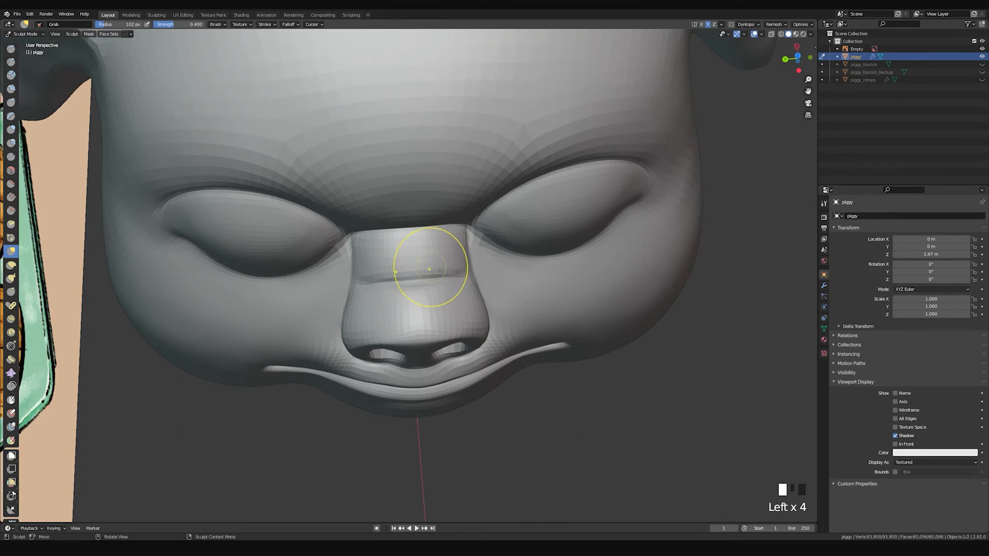
pyautogui.moveTo(438, 271); pyautogui.dragTo(432, 282, button='middle')
pyautogui.moveTo(440, 263); pyautogui.dragTo(442, 268)
pyautogui.moveTo(441, 263); pyautogui.dragTo(442, 268)
pyautogui.moveTo(441, 263); pyautogui.dragTo(442, 268)
pyautogui.moveTo(462, 275)
pyautogui.mouseDown(button='middle')
pyautogui.moveTo(422, 258)
pyautogui.moveTo(375, 215)
pyautogui.moveTo(452, 238)
pyautogui.moveTo(452, 292)
pyautogui.mouseUp(button='middle')
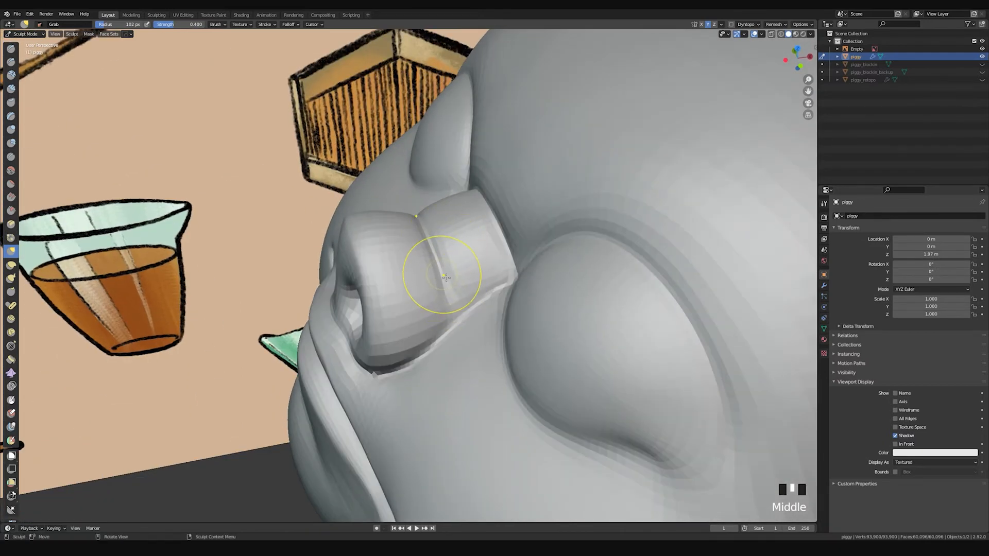
# Step: Switch to the Pinch brush at a 102 px radius and sharpen the bridge crease down the side of the nose
pyautogui.press('p')
pyautogui.moveTo(446, 278)
pyautogui.mouseDown()
pyautogui.moveTo(448, 289)
pyautogui.moveTo(443, 268)
pyautogui.mouseUp()
pyautogui.moveTo(443, 268); pyautogui.dragTo(448, 304, button='middle')
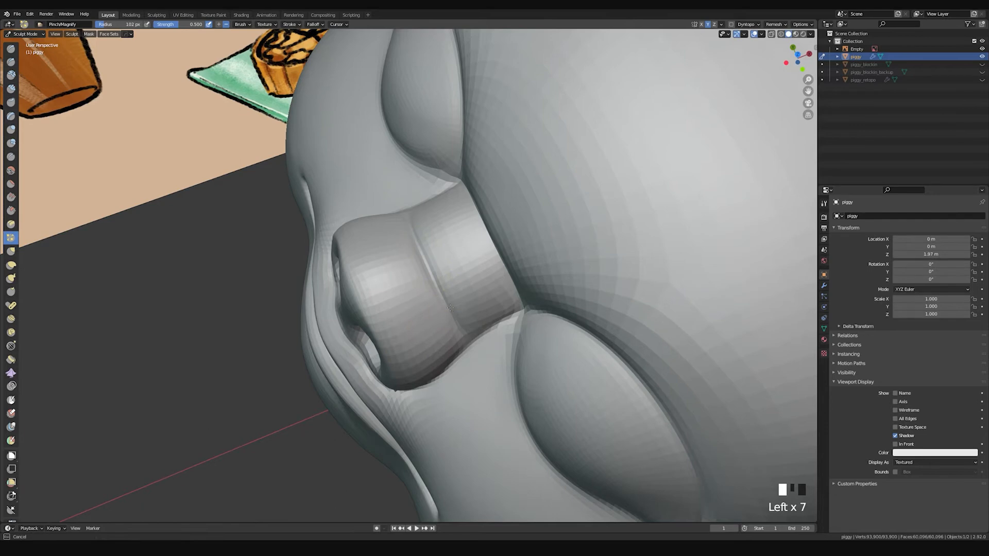
pyautogui.moveTo(453, 301); pyautogui.dragTo(431, 237, button='middle')
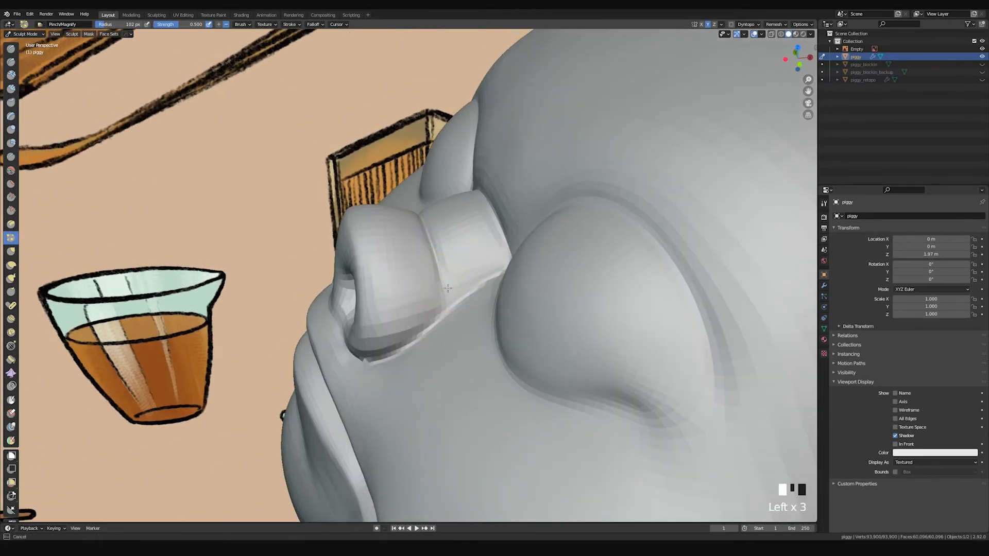
pyautogui.moveTo(444, 281); pyautogui.dragTo(457, 254)
# Step: Resize the Pinch brush to 69 px and pinch the edge where the nose bridge meets the brow and inner eye corner
pyautogui.moveTo(457, 254); pyautogui.dragTo(489, 245, button='middle')
pyautogui.press('f')
pyautogui.click(507, 229)
pyautogui.moveTo(508, 210); pyautogui.dragTo(513, 220)
pyautogui.moveTo(506, 208); pyautogui.dragTo(522, 228)
pyautogui.moveTo(490, 197); pyautogui.dragTo(514, 194, button='middle')
pyautogui.moveTo(482, 187); pyautogui.dragTo(514, 216)
pyautogui.moveTo(481, 187); pyautogui.dragTo(511, 216)
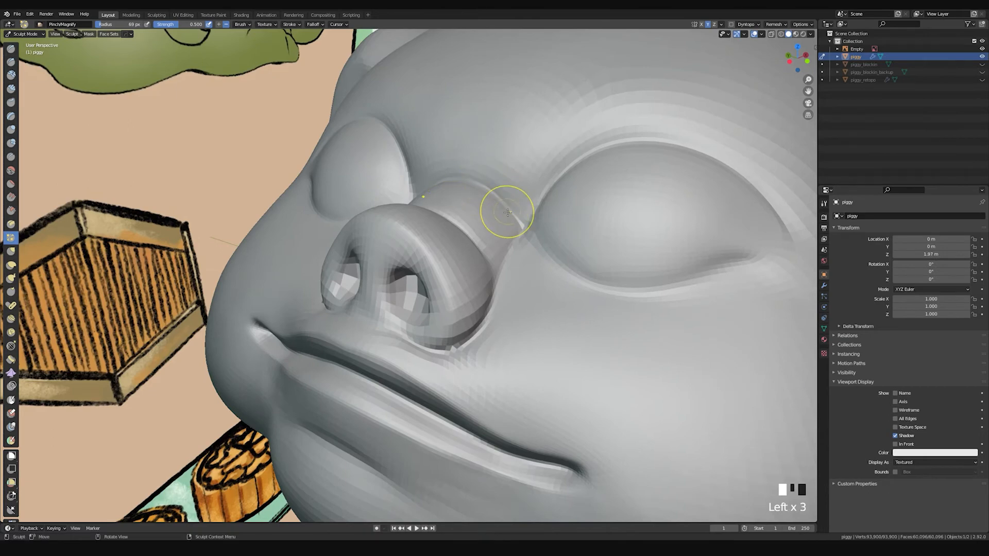
# Step: Pinch the fold along the upper eyelid and smooth the area at the outer eye corner
pyautogui.moveTo(520, 224); pyautogui.dragTo(540, 194, button='middle')
pyautogui.moveTo(538, 195)
pyautogui.mouseDown()
pyautogui.moveTo(509, 188)
pyautogui.moveTo(511, 165)
pyautogui.mouseUp()
pyautogui.moveTo(512, 165)
pyautogui.keyDown('shift'); pyautogui.mouseDown(button='middle')
pyautogui.moveTo(506, 210)
pyautogui.moveTo(541, 206)
pyautogui.moveTo(602, 251)
pyautogui.mouseUp(button='middle'); pyautogui.keyUp('shift')
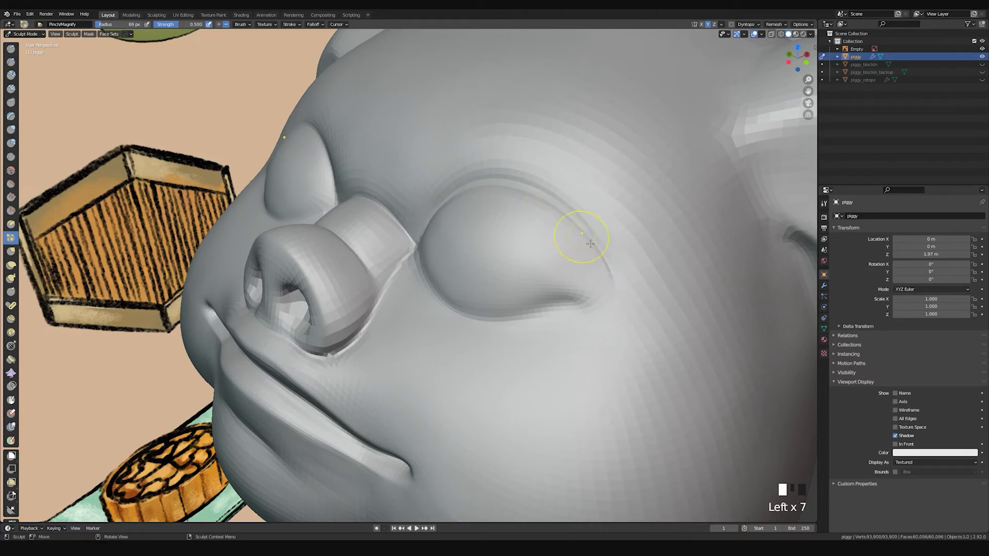
pyautogui.moveTo(593, 238); pyautogui.dragTo(570, 256, button='middle')
pyautogui.moveTo(570, 256)
pyautogui.keyDown('shift'); pyautogui.mouseDown()
pyautogui.moveTo(561, 206)
pyautogui.moveTo(573, 237)
pyautogui.mouseUp(); pyautogui.keyUp('shift')
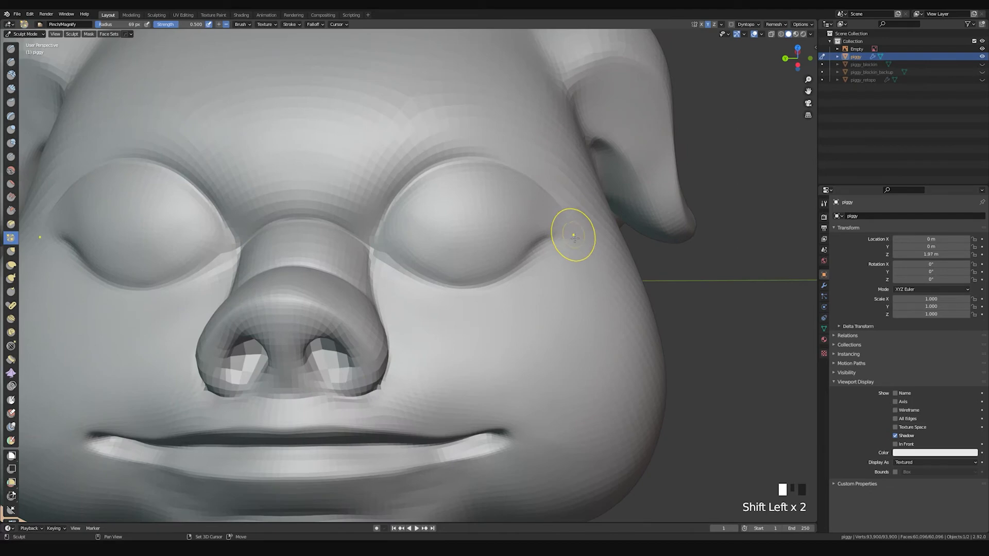
# Step: Pinch the outer eye corner and adjust its position with a resized Grab brush
pyautogui.moveTo(542, 245); pyautogui.dragTo(539, 249)
pyautogui.press('g')
pyautogui.press('f')
pyautogui.click(539, 249)
pyautogui.moveTo(539, 249); pyautogui.dragTo(538, 251)
pyautogui.moveTo(538, 252); pyautogui.dragTo(536, 252)
pyautogui.moveTo(535, 252)
pyautogui.mouseDown(button='middle')
pyautogui.moveTo(510, 232)
pyautogui.moveTo(479, 266)
pyautogui.moveTo(453, 261)
pyautogui.moveTo(560, 269)
pyautogui.moveTo(533, 206)
pyautogui.moveTo(537, 215)
pyautogui.mouseUp(button='middle')
# Step: Switch to the Draw Sharp brush at a 51 px radius and carve the lower eyelid line inward from the outer corner
pyautogui.press('space')
pyautogui.press('f')
pyautogui.click(505, 208)
pyautogui.moveTo(520, 205); pyautogui.dragTo(479, 234)
pyautogui.hotkey('ctrl', 'z')
pyautogui.moveTo(515, 202); pyautogui.dragTo(456, 238)
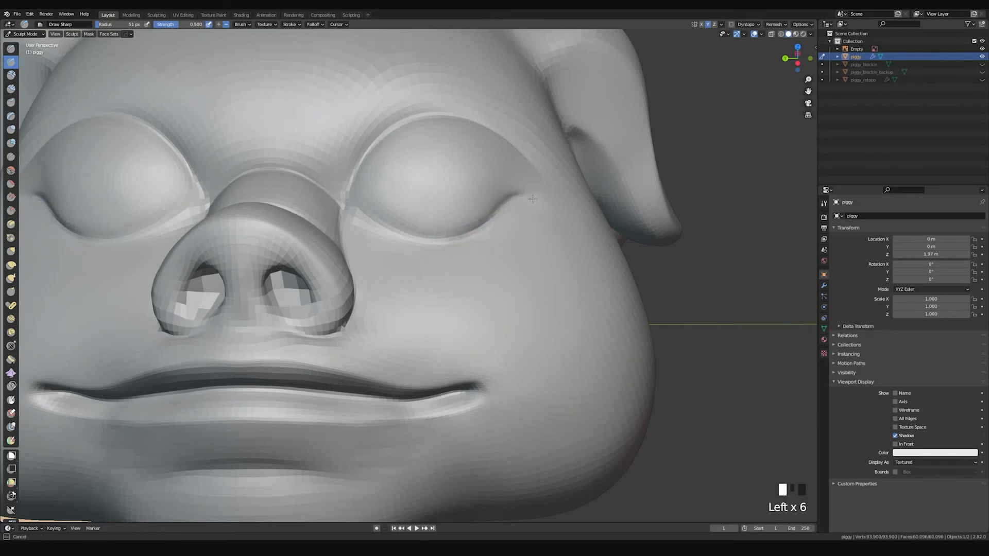
pyautogui.moveTo(545, 204); pyautogui.dragTo(416, 231, button='middle')
# Step: Carve the inner eye corner and the upper eyelid crease with Draw Sharp, and smooth the upper crease
pyautogui.moveTo(360, 207)
pyautogui.mouseDown()
pyautogui.moveTo(393, 227)
pyautogui.moveTo(375, 223)
pyautogui.mouseUp()
pyautogui.moveTo(366, 195); pyautogui.dragTo(347, 183, button='middle')
pyautogui.moveTo(346, 183)
pyautogui.mouseDown()
pyautogui.moveTo(357, 156)
pyautogui.moveTo(390, 130)
pyautogui.mouseUp()
pyautogui.moveTo(360, 155); pyautogui.dragTo(425, 105)
pyautogui.moveTo(352, 177)
pyautogui.keyDown('shift'); pyautogui.mouseDown()
pyautogui.moveTo(415, 118)
pyautogui.moveTo(406, 126)
pyautogui.mouseUp(); pyautogui.keyUp('shift')
# Step: Switch to the Pinch brush at a 79 px radius and tighten the upper eyelid crease from the inner corner outward
pyautogui.press('p')
pyautogui.press('f')
pyautogui.click(385, 150)
pyautogui.moveTo(341, 189); pyautogui.dragTo(409, 110)
pyautogui.moveTo(361, 144); pyautogui.dragTo(409, 107)
pyautogui.moveTo(379, 125)
pyautogui.mouseDown()
pyautogui.moveTo(418, 106)
pyautogui.moveTo(455, 110)
pyautogui.moveTo(434, 106)
pyautogui.mouseUp()
pyautogui.moveTo(342, 198); pyautogui.dragTo(378, 133)
pyautogui.moveTo(347, 202); pyautogui.dragTo(348, 180)
pyautogui.moveTo(360, 147); pyautogui.dragTo(449, 106)
pyautogui.moveTo(368, 129); pyautogui.dragTo(540, 113)
# Step: Pinch the outer part of the upper eyelid crease and smooth its end at the outer eye corner
pyautogui.moveTo(580, 120); pyautogui.dragTo(532, 131, button='middle')
pyautogui.moveTo(484, 116); pyautogui.dragTo(572, 188)
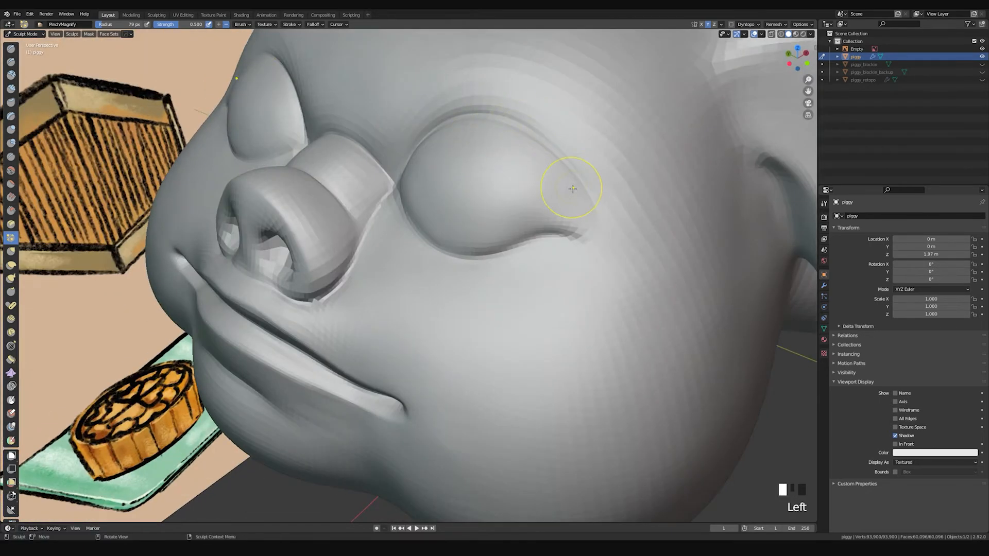
pyautogui.moveTo(572, 188); pyautogui.dragTo(529, 143, button='middle')
pyautogui.keyDown('shift'); pyautogui.moveTo(571, 188); pyautogui.dragTo(590, 201); pyautogui.keyUp('shift')
pyautogui.moveTo(590, 202)
pyautogui.mouseDown(button='middle')
pyautogui.moveTo(415, 197)
pyautogui.moveTo(408, 214)
pyautogui.moveTo(508, 199)
pyautogui.moveTo(469, 190)
pyautogui.mouseUp(button='middle')
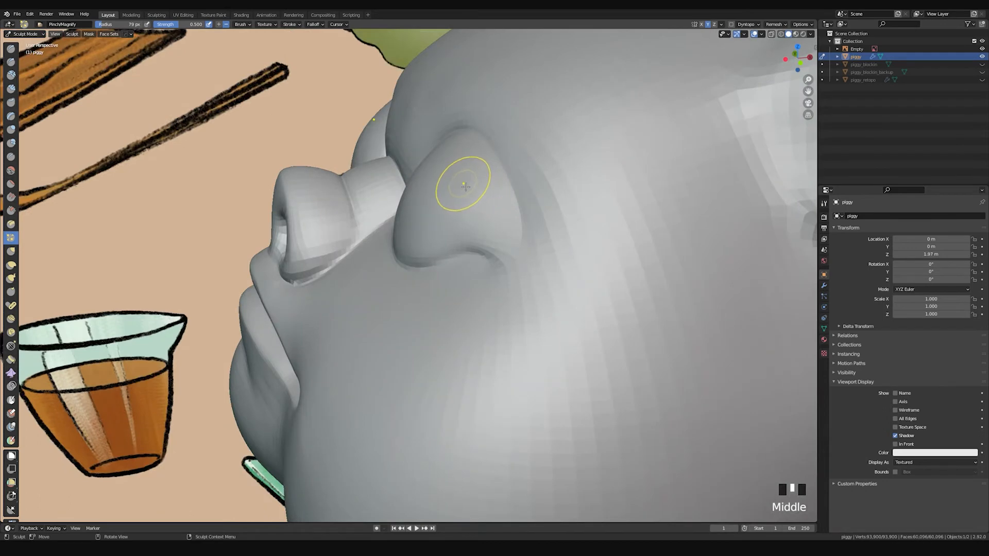
# Step: Switch to the Grab brush at a 185 px radius and reshape the bulge of the closed eyelid
pyautogui.press('g')
pyautogui.moveTo(506, 177); pyautogui.dragTo(482, 125, button='middle')
pyautogui.click(482, 120)
pyautogui.moveTo(482, 120); pyautogui.dragTo(466, 235, button='middle')
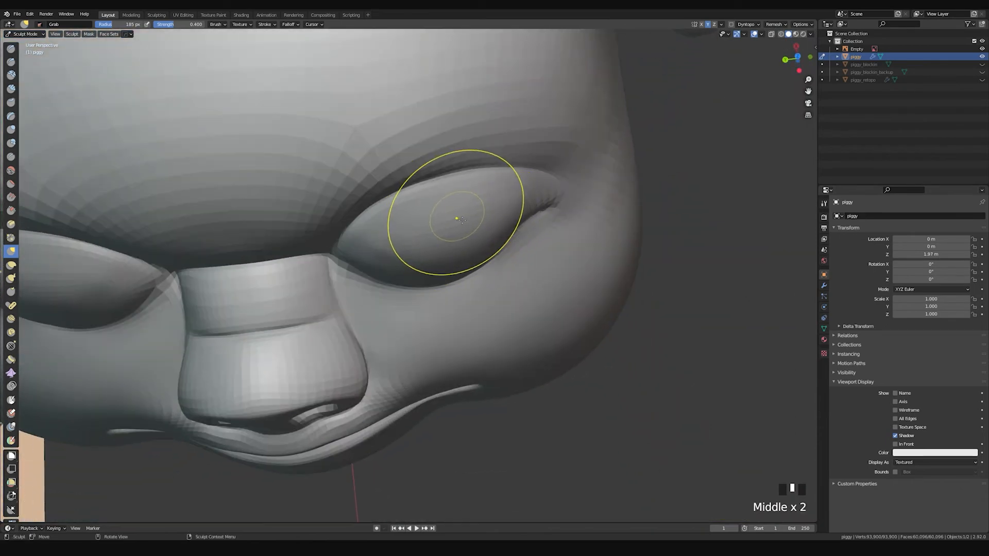
pyautogui.moveTo(457, 218)
pyautogui.mouseDown()
pyautogui.moveTo(410, 227)
pyautogui.moveTo(464, 217)
pyautogui.mouseUp()
# Step: Compare the pig's face with the reference drawing and set the Multires modifier's sculpt level to 2
pyautogui.moveTo(463, 216)
pyautogui.mouseDown(button='middle')
pyautogui.moveTo(518, 199)
pyautogui.moveTo(558, 159)
pyautogui.moveTo(576, 162)
pyautogui.moveTo(486, 199)
pyautogui.moveTo(540, 133)
pyautogui.moveTo(523, 357)
pyautogui.moveTo(543, 236)
pyautogui.moveTo(578, 203)
pyautogui.moveTo(623, 198)
pyautogui.moveTo(690, 230)
pyautogui.moveTo(640, 176)
pyautogui.mouseUp(button='middle')
pyautogui.keyDown('shift'); pyautogui.moveTo(585, 221); pyautogui.dragTo(319, 185, button='middle'); pyautogui.keyUp('shift')
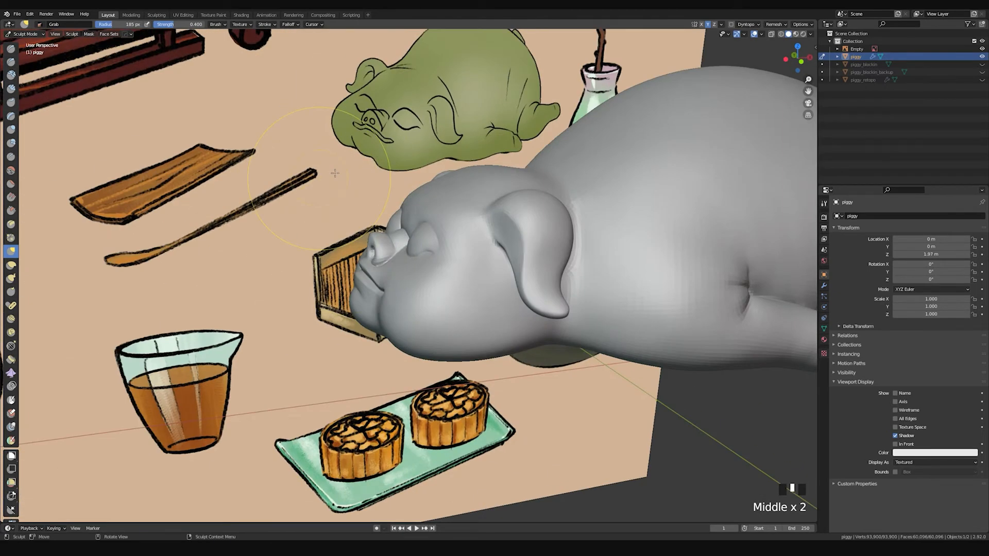
pyautogui.press('f')
pyautogui.click(407, 127)
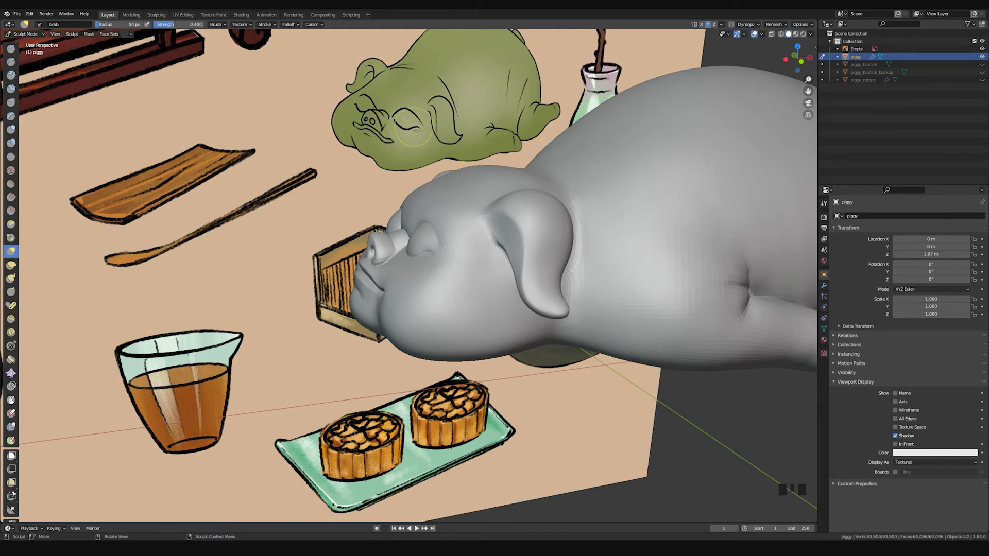
pyautogui.moveTo(403, 161); pyautogui.dragTo(445, 261, button='middle')
pyautogui.press('f')
pyautogui.click(484, 245)
pyautogui.click(823, 286)
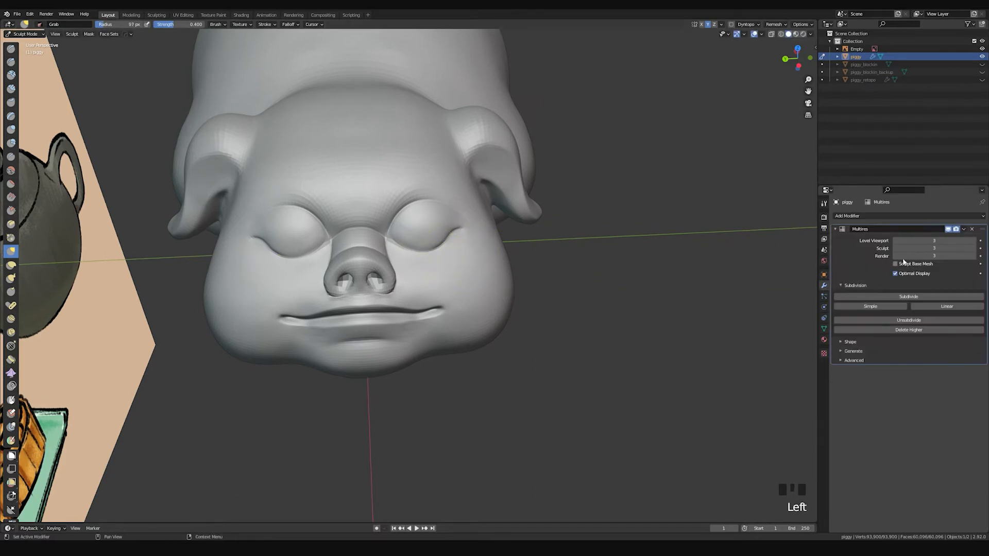
pyautogui.click(896, 248)
# Step: Resize the Grab brush to 98 px and adjust the outer eye corner and the lower eyelid line
pyautogui.press('f')
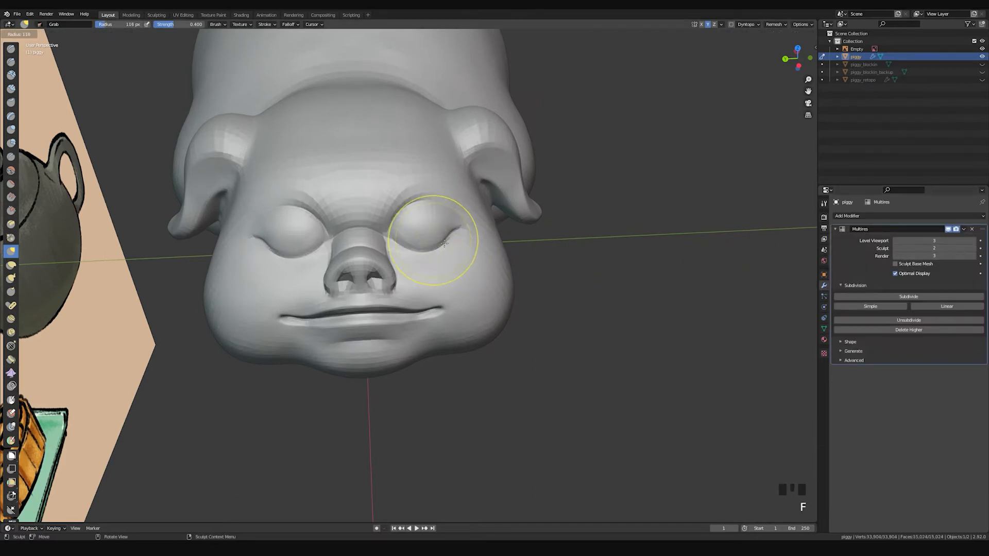
pyautogui.click(438, 244)
pyautogui.keyDown('shift'); pyautogui.moveTo(463, 262); pyautogui.dragTo(466, 278, button='middle'); pyautogui.keyUp('shift')
pyautogui.keyDown('ctrl'); pyautogui.moveTo(466, 278); pyautogui.dragTo(463, 234, button='middle'); pyautogui.keyUp('ctrl')
pyautogui.moveTo(464, 234); pyautogui.dragTo(457, 223, button='middle')
pyautogui.click(457, 226)
pyautogui.moveTo(457, 226); pyautogui.dragTo(456, 229)
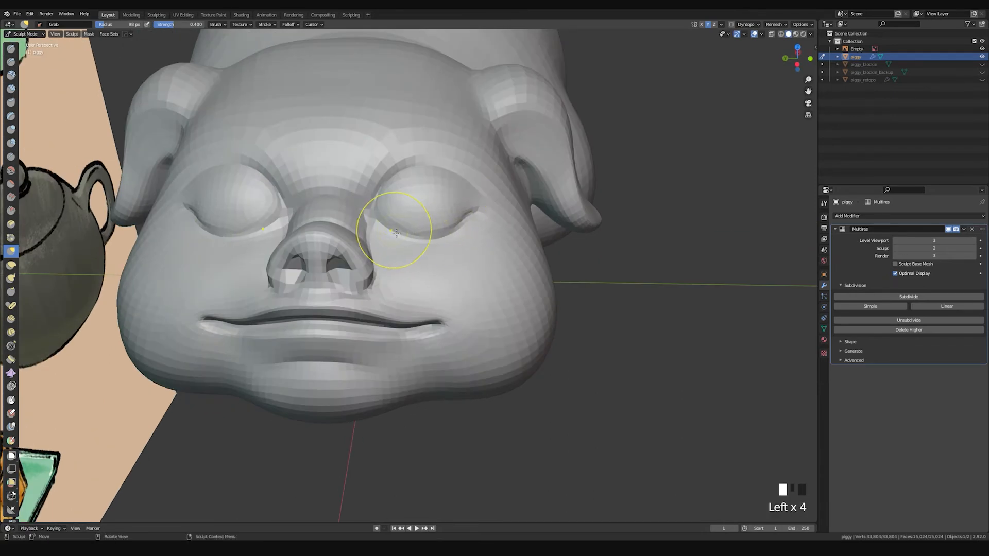
pyautogui.moveTo(394, 231); pyautogui.dragTo(413, 236)
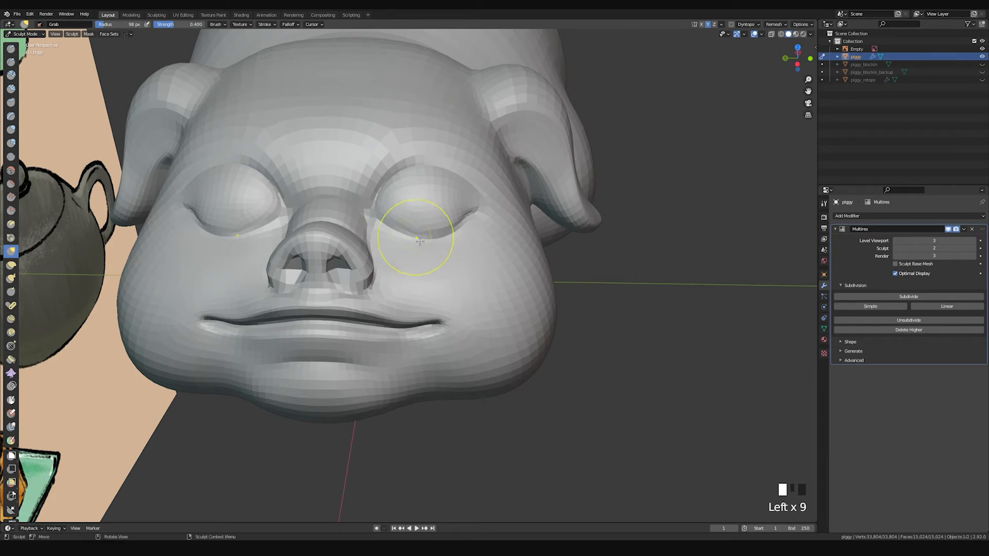
# Step: Resize the Grab brush to 74 px and reshape the curve of the lower eyelid from inner to outer corner
pyautogui.press('f')
pyautogui.click(483, 222)
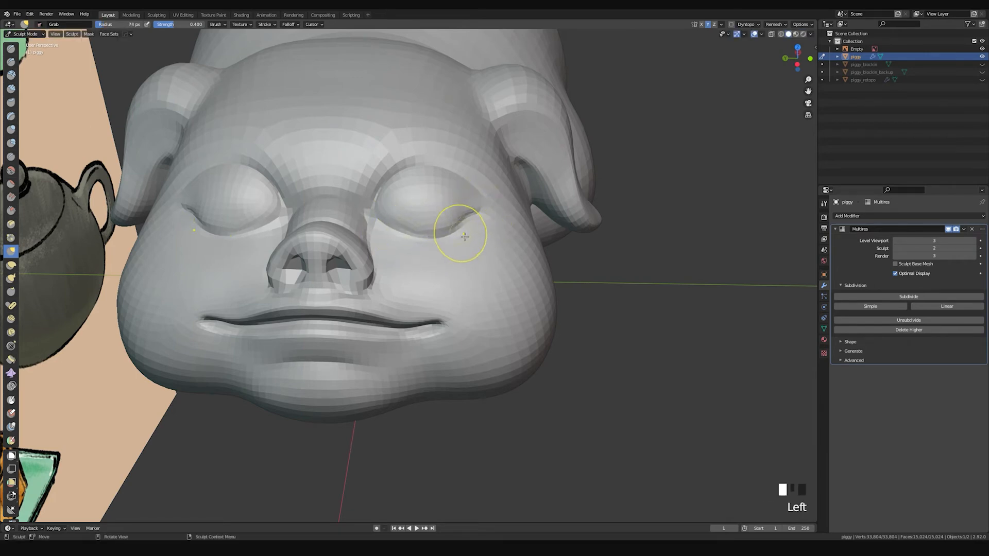
pyautogui.moveTo(401, 227); pyautogui.dragTo(441, 225)
pyautogui.moveTo(442, 225); pyautogui.dragTo(453, 269, button='middle')
pyautogui.moveTo(452, 232); pyautogui.dragTo(460, 247)
pyautogui.moveTo(432, 262); pyautogui.dragTo(431, 259)
pyautogui.moveTo(411, 262); pyautogui.dragTo(401, 230)
pyautogui.moveTo(401, 230)
pyautogui.mouseDown(button='middle')
pyautogui.moveTo(458, 225)
pyautogui.moveTo(440, 235)
pyautogui.moveTo(449, 241)
pyautogui.mouseUp(button='middle')
pyautogui.click(443, 238)
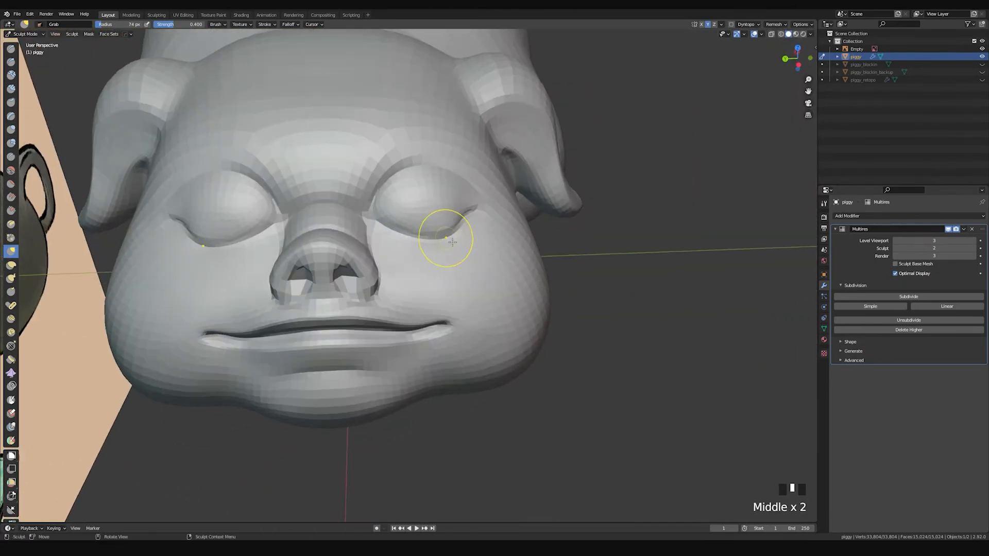
pyautogui.moveTo(457, 243)
pyautogui.mouseDown()
pyautogui.moveTo(434, 249)
pyautogui.moveTo(399, 230)
pyautogui.mouseUp()
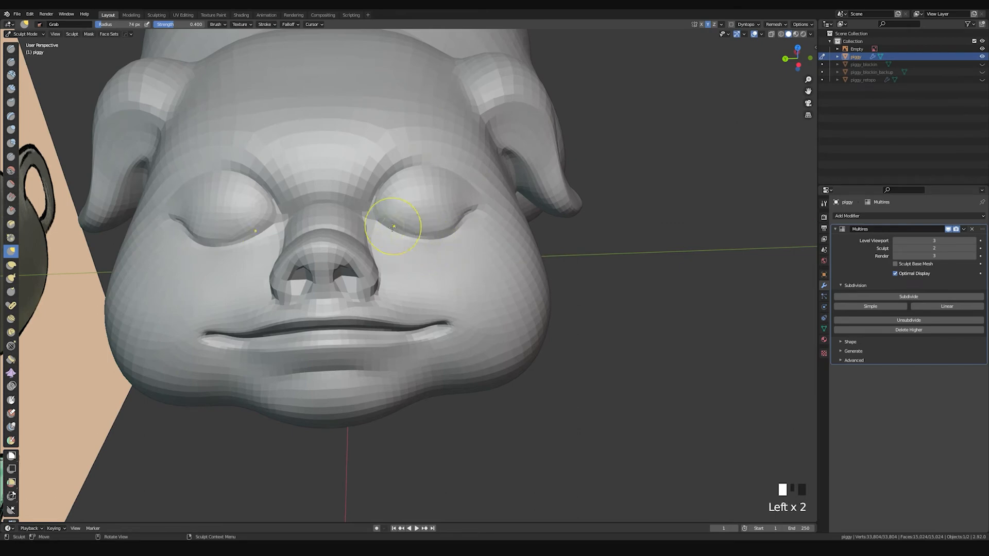
# Step: Reshape the upper eyelid and the inner eye area with the Grab brush at a 110 px radius
pyautogui.moveTo(477, 211)
pyautogui.mouseDown(button='middle')
pyautogui.moveTo(419, 193)
pyautogui.moveTo(490, 220)
pyautogui.moveTo(459, 188)
pyautogui.moveTo(430, 177)
pyautogui.moveTo(442, 194)
pyautogui.mouseUp(button='middle')
pyautogui.click(492, 221)
pyautogui.click(415, 173)
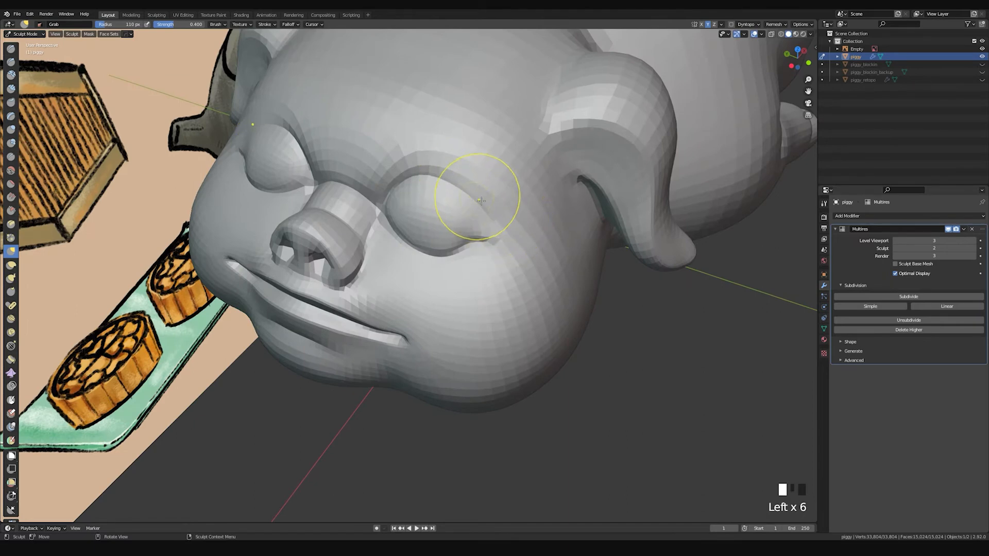
pyautogui.moveTo(444, 173); pyautogui.dragTo(366, 221, button='middle')
pyautogui.click(378, 227)
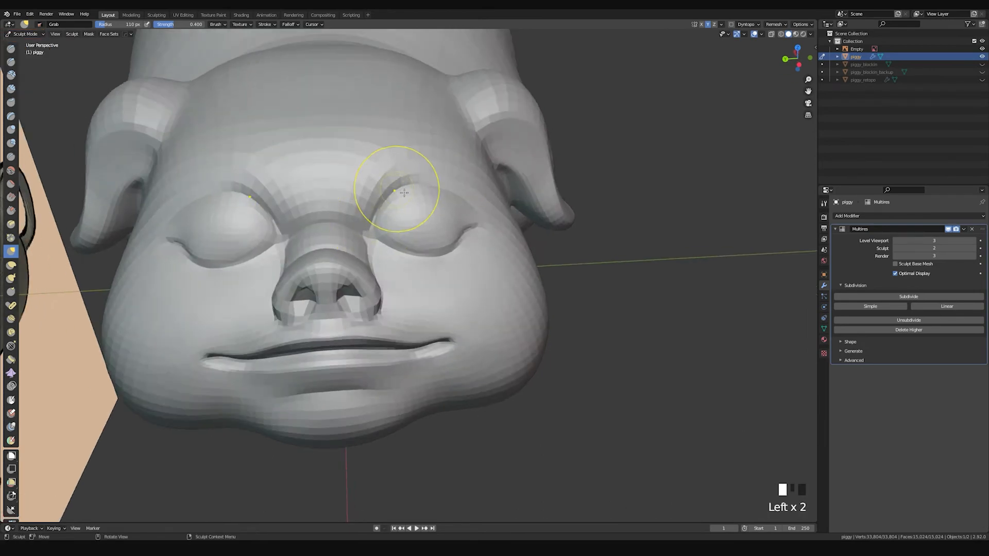
# Step: Resize the Grab brush to 76 px and refine the upper eyelid edge and outer eye corner
pyautogui.moveTo(404, 193); pyautogui.dragTo(426, 194, button='middle')
pyautogui.press('f')
pyautogui.click(428, 184)
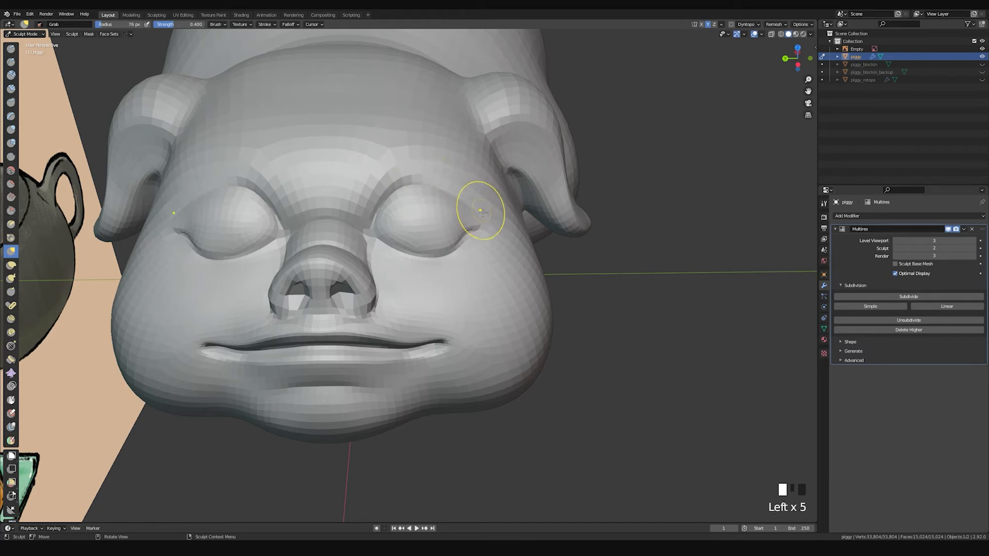
pyautogui.moveTo(511, 218); pyautogui.dragTo(470, 215, button='middle')
pyautogui.click(494, 232)
pyautogui.click(502, 245)
pyautogui.click(506, 251)
# Step: Smooth the cheek below the eye and nudge the middle of the lower eyelid line with the Grab brush
pyautogui.moveTo(506, 252); pyautogui.dragTo(452, 222, button='middle')
pyautogui.keyDown('shift'); pyautogui.click(446, 267); pyautogui.keyUp('shift')
pyautogui.keyDown('shift'); pyautogui.click(446, 267); pyautogui.keyUp('shift')
pyautogui.moveTo(446, 267); pyautogui.dragTo(466, 283, button='middle')
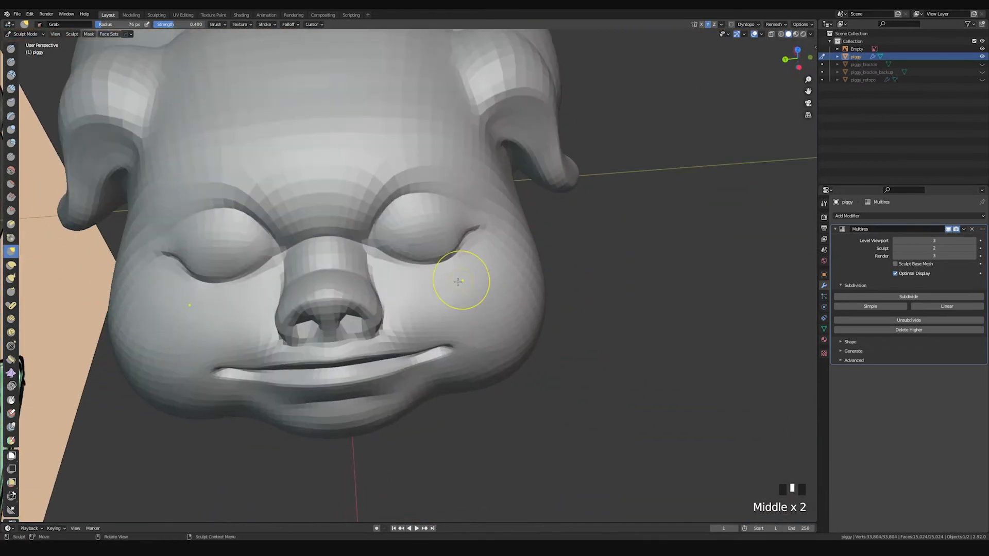
pyautogui.click(415, 269)
pyautogui.click(419, 273)
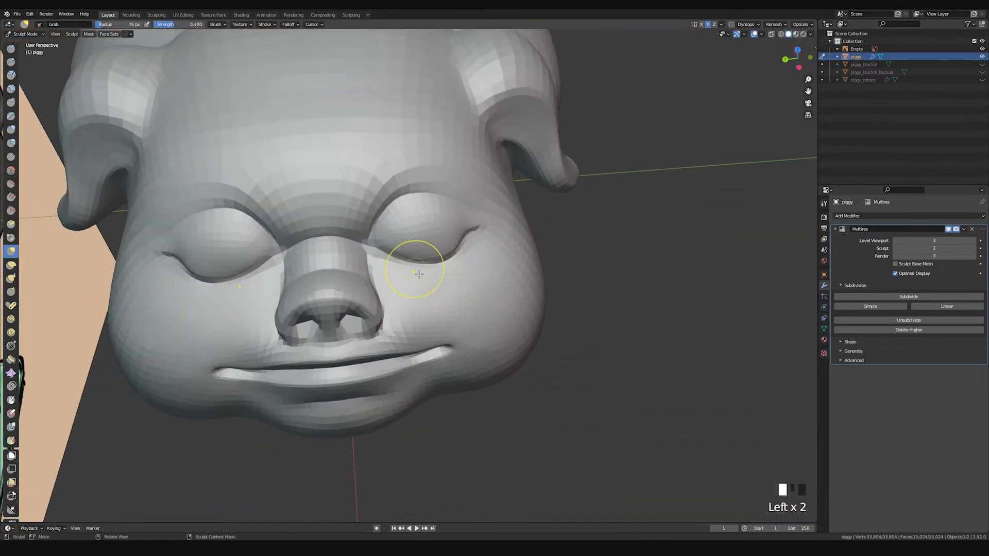
# Step: Nudge the upper eyelid fold and the outer part of the lower eyelid into shape with the Grab brush
pyautogui.moveTo(452, 217)
pyautogui.mouseDown(button='middle')
pyautogui.moveTo(428, 223)
pyautogui.moveTo(446, 209)
pyautogui.moveTo(472, 220)
pyautogui.moveTo(453, 239)
pyautogui.moveTo(458, 257)
pyautogui.mouseUp(button='middle')
pyautogui.click(437, 215)
pyautogui.click(445, 206)
pyautogui.click(466, 212)
pyautogui.click(458, 258)
pyautogui.moveTo(458, 259); pyautogui.dragTo(468, 269)
# Step: Check the face from several angles and set the Multires modifier's sculpt level to 3
pyautogui.moveTo(422, 259); pyautogui.dragTo(485, 228, button='middle')
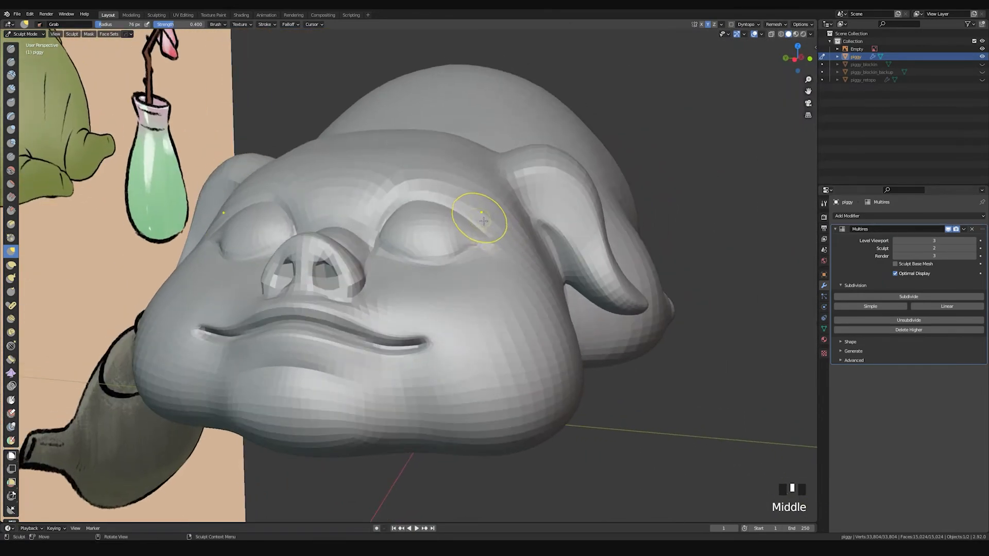
pyautogui.moveTo(470, 166); pyautogui.dragTo(490, 193, button='middle')
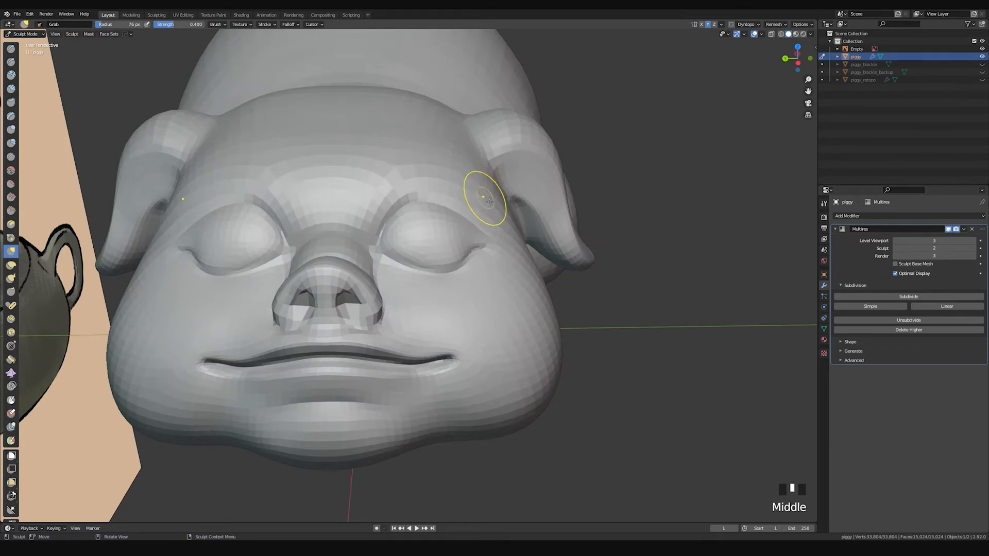
pyautogui.click(973, 249)
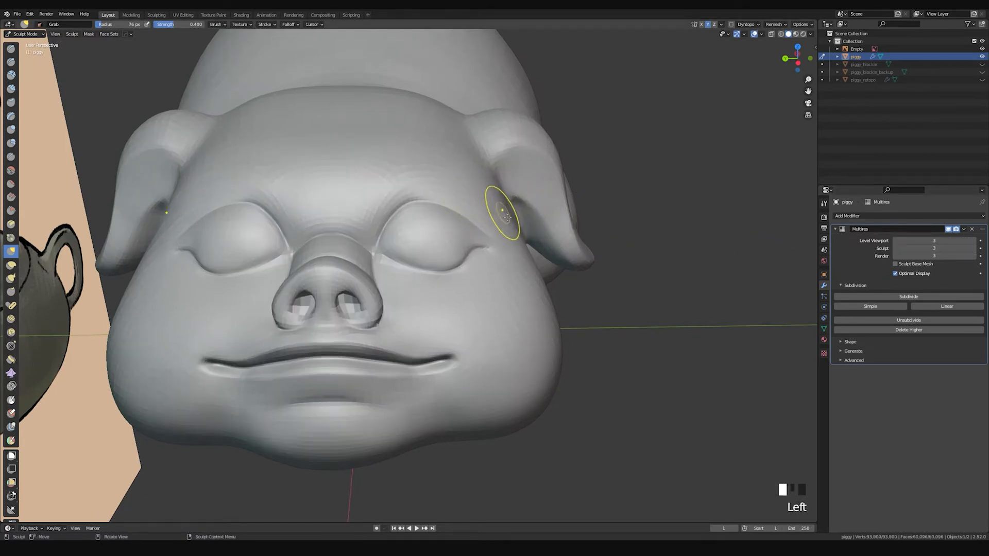
# Step: Resize the brush and scrape the closed eyelid from its inner side toward the outer corner with Scrape/Peaks
pyautogui.moveTo(485, 222)
pyautogui.keyDown('shift'); pyautogui.mouseDown(button='middle')
pyautogui.moveTo(475, 239)
pyautogui.moveTo(463, 194)
pyautogui.moveTo(404, 224)
pyautogui.mouseUp(button='middle'); pyautogui.keyUp('shift')
pyautogui.press('f')
pyautogui.click(397, 228)
pyautogui.moveTo(382, 228); pyautogui.dragTo(471, 252)
pyautogui.moveTo(404, 233); pyautogui.dragTo(479, 250)
pyautogui.moveTo(460, 246)
pyautogui.mouseDown()
pyautogui.moveTo(491, 249)
pyautogui.moveTo(466, 250)
pyautogui.mouseUp()
pyautogui.moveTo(446, 247); pyautogui.dragTo(497, 235)
# Step: Adjust the brush size and even out the inner and upper part of the eyelid
pyautogui.press('f')
pyautogui.click(459, 237)
pyautogui.moveTo(388, 219)
pyautogui.mouseDown()
pyautogui.moveTo(418, 233)
pyautogui.moveTo(380, 210)
pyautogui.moveTo(406, 169)
pyautogui.mouseUp()
pyautogui.moveTo(384, 205)
pyautogui.mouseDown()
pyautogui.moveTo(392, 227)
pyautogui.moveTo(417, 222)
pyautogui.mouseUp()
# Step: Resize the brush and flatten the middle of the eyelid bulge with short downward strokes
pyautogui.press('f')
pyautogui.click(457, 222)
pyautogui.moveTo(422, 175)
pyautogui.mouseDown()
pyautogui.moveTo(424, 203)
pyautogui.moveTo(447, 234)
pyautogui.mouseUp()
pyautogui.moveTo(449, 236); pyautogui.dragTo(461, 236)
pyautogui.moveTo(460, 235)
pyautogui.mouseDown(button='middle')
pyautogui.moveTo(507, 177)
pyautogui.moveTo(464, 225)
pyautogui.mouseUp(button='middle')
pyautogui.moveTo(429, 225); pyautogui.dragTo(437, 242)
pyautogui.moveTo(433, 219); pyautogui.dragTo(444, 248)
# Step: Set the Scrape/Peaks radius to 72 px, scrape the upper eyelid and smooth its lower outer part
pyautogui.press('f')
pyautogui.click(450, 232)
pyautogui.moveTo(412, 242); pyautogui.dragTo(430, 249, button='middle')
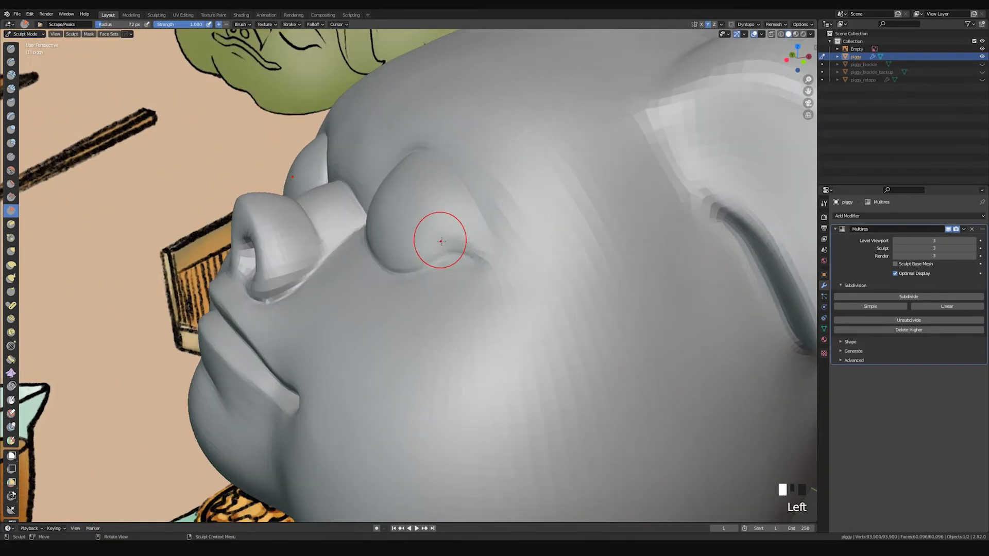
pyautogui.moveTo(435, 210)
pyautogui.mouseDown(button='middle')
pyautogui.moveTo(498, 176)
pyautogui.moveTo(505, 132)
pyautogui.moveTo(431, 188)
pyautogui.moveTo(441, 258)
pyautogui.moveTo(510, 239)
pyautogui.moveTo(380, 236)
pyautogui.mouseUp(button='middle')
pyautogui.click(446, 205)
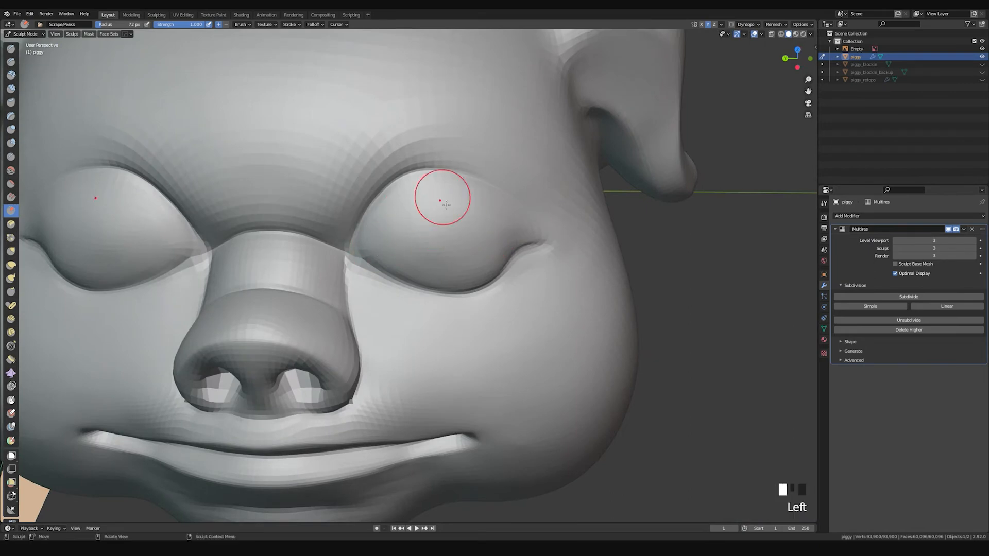
pyautogui.keyDown('shift'); pyautogui.moveTo(472, 225); pyautogui.dragTo(455, 270); pyautogui.keyUp('shift')
# Step: Enlarge the Grab brush to 158 px and adjust the upper eyelid's profile, viewed from the side
pyautogui.moveTo(541, 227)
pyautogui.mouseDown(button='middle')
pyautogui.moveTo(434, 190)
pyautogui.moveTo(466, 269)
pyautogui.moveTo(441, 221)
pyautogui.moveTo(475, 250)
pyautogui.mouseUp(button='middle')
pyautogui.press('g')
pyautogui.press('f')
pyautogui.click(467, 239)
pyautogui.moveTo(388, 205); pyautogui.dragTo(385, 207)
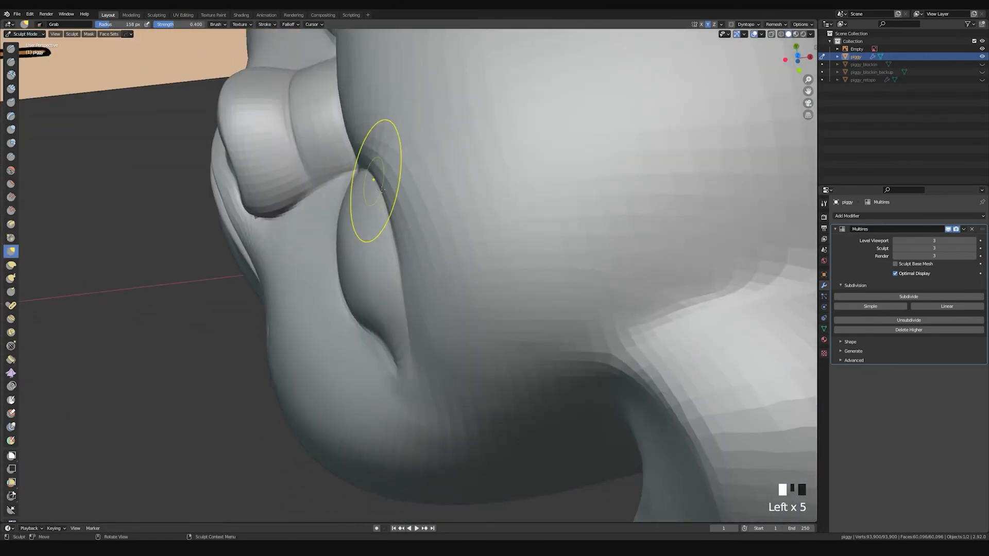
pyautogui.moveTo(403, 256); pyautogui.dragTo(397, 276, button='middle')
pyautogui.moveTo(397, 276); pyautogui.dragTo(397, 282)
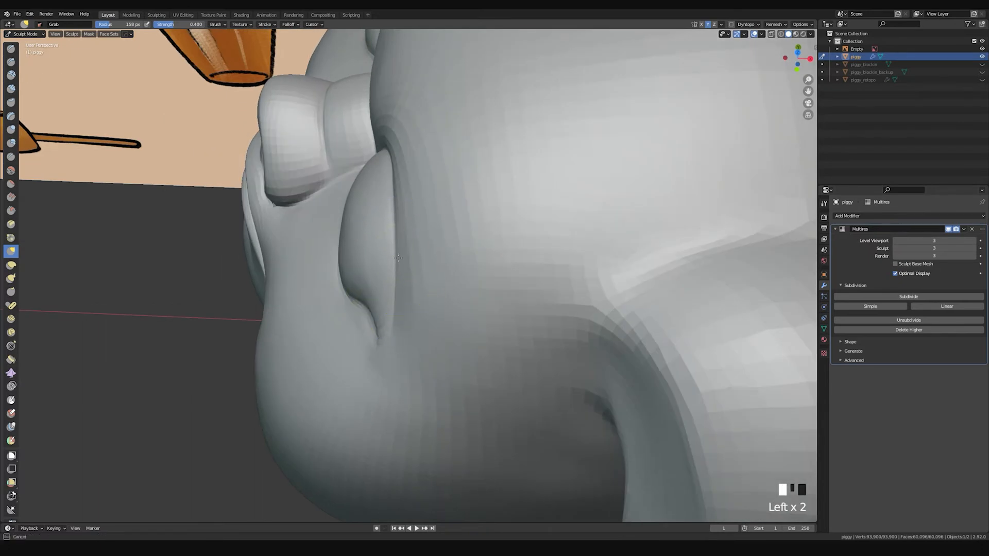
pyautogui.moveTo(393, 205); pyautogui.dragTo(380, 222, button='middle')
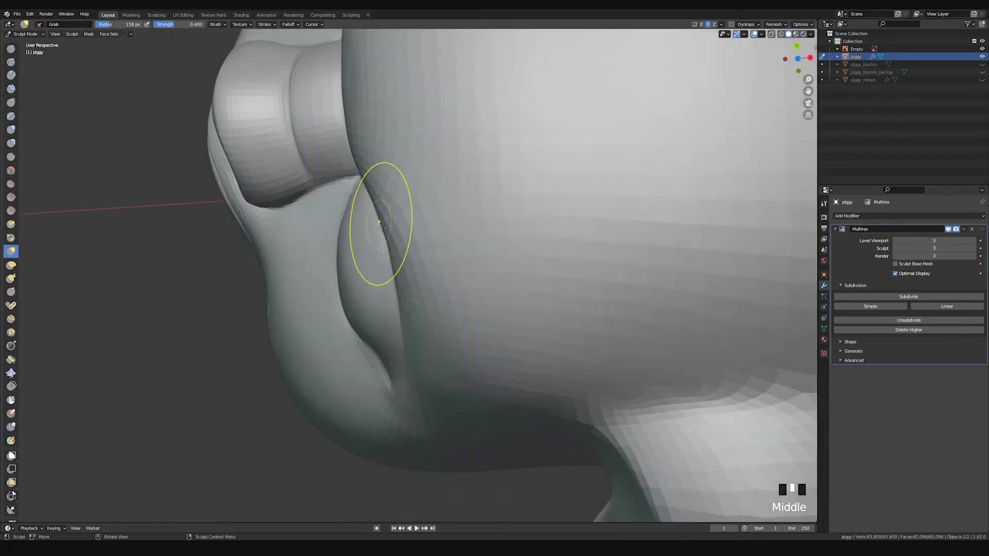
# Step: Nudge the outer eye corner and outer lower eyelid with the Grab brush
pyautogui.moveTo(391, 264)
pyautogui.mouseDown(button='middle')
pyautogui.moveTo(388, 216)
pyautogui.moveTo(382, 231)
pyautogui.moveTo(438, 268)
pyautogui.moveTo(540, 277)
pyautogui.mouseUp(button='middle')
pyautogui.click(389, 216)
pyautogui.moveTo(539, 277); pyautogui.dragTo(519, 267)
pyautogui.moveTo(524, 268); pyautogui.dragTo(520, 274)
pyautogui.moveTo(463, 324); pyautogui.dragTo(466, 316)
# Step: Shift the lower and inner parts of the eyelid with the Grab brush while checking from above
pyautogui.moveTo(466, 316); pyautogui.dragTo(460, 302, button='middle')
pyautogui.moveTo(460, 302); pyautogui.dragTo(422, 322)
pyautogui.moveTo(422, 321); pyautogui.dragTo(366, 320, button='middle')
pyautogui.moveTo(366, 320); pyautogui.dragTo(360, 309)
pyautogui.moveTo(360, 309); pyautogui.dragTo(371, 333, button='middle')
pyautogui.moveTo(376, 319); pyautogui.dragTo(393, 327)
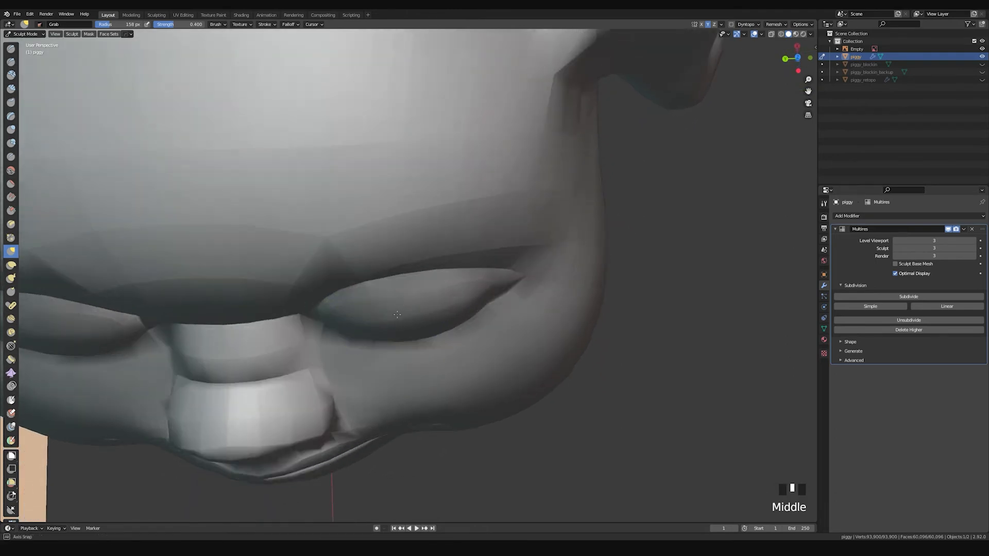
# Step: Nudge the upper eyelid slightly with the Grab brush and smooth the eyelid surface toward the outer corner
pyautogui.moveTo(394, 326); pyautogui.dragTo(319, 256, button='middle')
pyautogui.moveTo(375, 197)
pyautogui.mouseDown(button='middle')
pyautogui.moveTo(419, 242)
pyautogui.moveTo(426, 216)
pyautogui.moveTo(397, 221)
pyautogui.mouseUp(button='middle')
pyautogui.moveTo(397, 221); pyautogui.dragTo(401, 225)
pyautogui.moveTo(400, 225); pyautogui.dragTo(415, 256, button='middle')
pyautogui.keyDown('shift'); pyautogui.moveTo(414, 256); pyautogui.dragTo(439, 277); pyautogui.keyUp('shift')
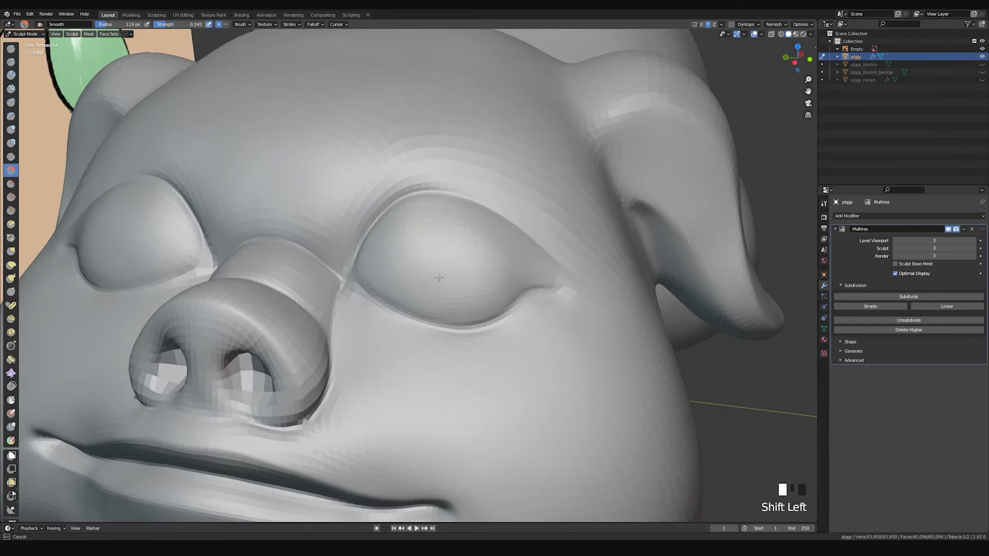
pyautogui.keyDown('shift'); pyautogui.moveTo(500, 274); pyautogui.dragTo(474, 261); pyautogui.keyUp('shift')
pyautogui.moveTo(474, 260)
pyautogui.mouseDown(button='middle')
pyautogui.moveTo(453, 248)
pyautogui.moveTo(460, 263)
pyautogui.mouseUp(button='middle')
# Step: Scrape the middle and outer part of the eyelid with the Scrape/Peaks brush at 119 px
pyautogui.press('space')
pyautogui.press('6')
pyautogui.moveTo(440, 226); pyautogui.dragTo(462, 254)
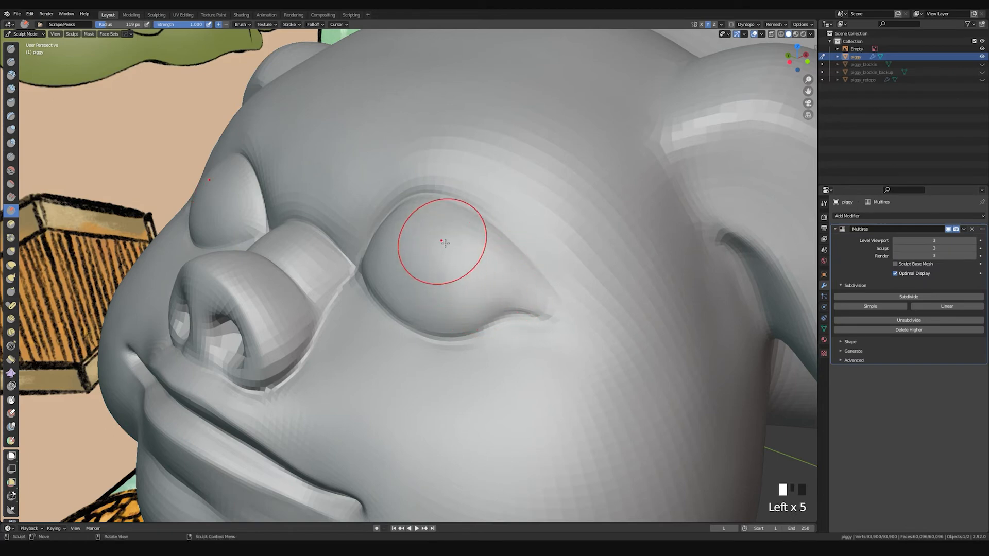
pyautogui.moveTo(489, 256); pyautogui.dragTo(502, 273)
pyautogui.moveTo(497, 261); pyautogui.dragTo(510, 280)
pyautogui.moveTo(504, 268); pyautogui.dragTo(521, 288)
# Step: Reduce the Scrape/Peaks brush, smooth the lower eyelid and scrape the lid near the outer eye corner
pyautogui.moveTo(524, 284)
pyautogui.mouseDown(button='middle')
pyautogui.moveTo(479, 247)
pyautogui.moveTo(441, 265)
pyautogui.mouseUp(button='middle')
pyautogui.press('f')
pyautogui.click(487, 247)
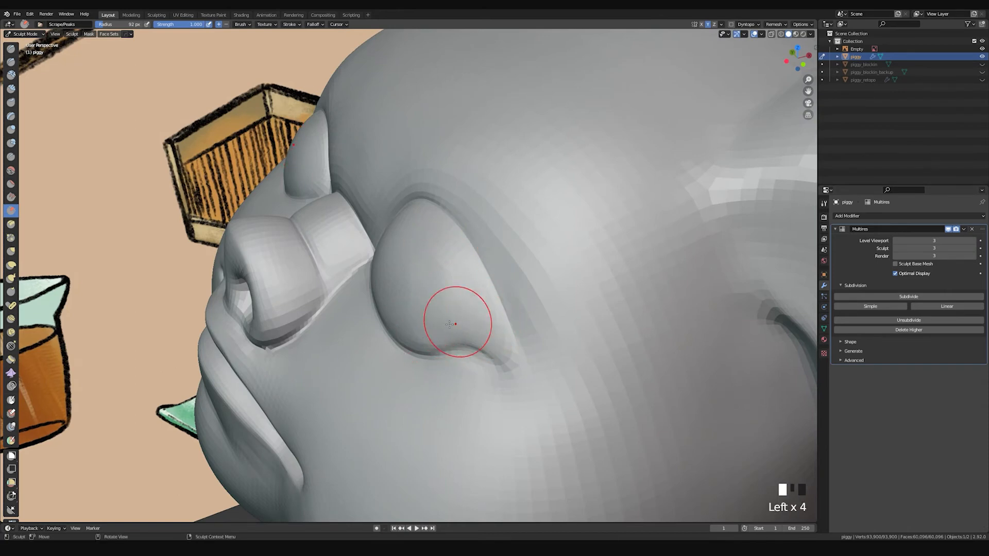
pyautogui.moveTo(451, 317)
pyautogui.keyDown('shift'); pyautogui.mouseDown()
pyautogui.moveTo(434, 315)
pyautogui.moveTo(433, 283)
pyautogui.mouseUp(); pyautogui.keyUp('shift')
pyautogui.moveTo(433, 283)
pyautogui.mouseDown(button='middle')
pyautogui.moveTo(486, 242)
pyautogui.moveTo(481, 294)
pyautogui.mouseUp(button='middle')
pyautogui.moveTo(499, 283); pyautogui.dragTo(507, 276)
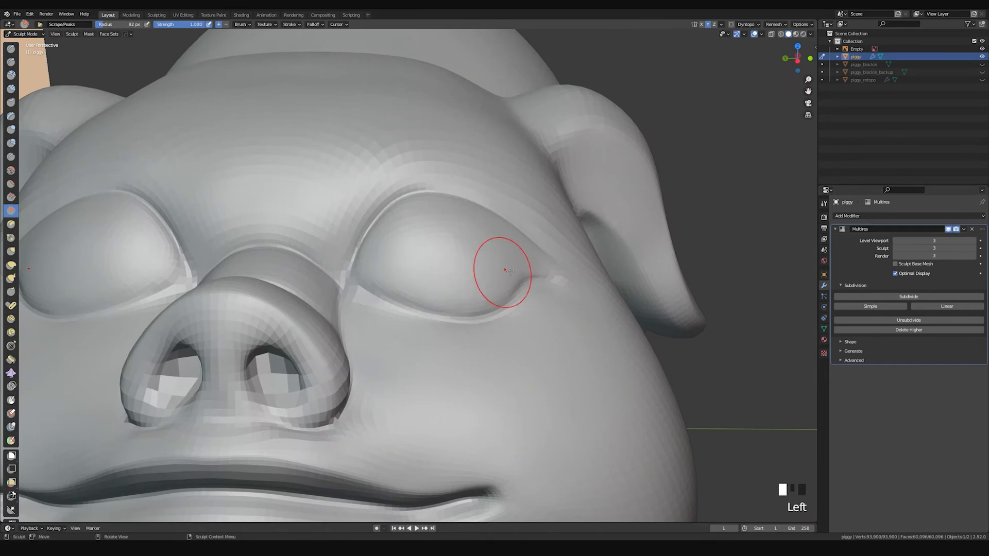
# Step: Scrape along the lower eyelid, undo one stroke at the inner side and redo it across the lid
pyautogui.moveTo(468, 226); pyautogui.dragTo(453, 209, button='middle')
pyautogui.click(453, 209)
pyautogui.moveTo(424, 298); pyautogui.dragTo(435, 300)
pyautogui.moveTo(412, 296); pyautogui.dragTo(424, 300)
pyautogui.moveTo(419, 296)
pyautogui.mouseDown(button='middle')
pyautogui.moveTo(413, 276)
pyautogui.moveTo(383, 260)
pyautogui.mouseUp(button='middle')
pyautogui.moveTo(379, 262)
pyautogui.mouseDown()
pyautogui.moveTo(384, 280)
pyautogui.moveTo(438, 297)
pyautogui.moveTo(390, 278)
pyautogui.mouseUp()
pyautogui.hotkey('ctrl', 'z')
pyautogui.moveTo(386, 268); pyautogui.dragTo(433, 285)
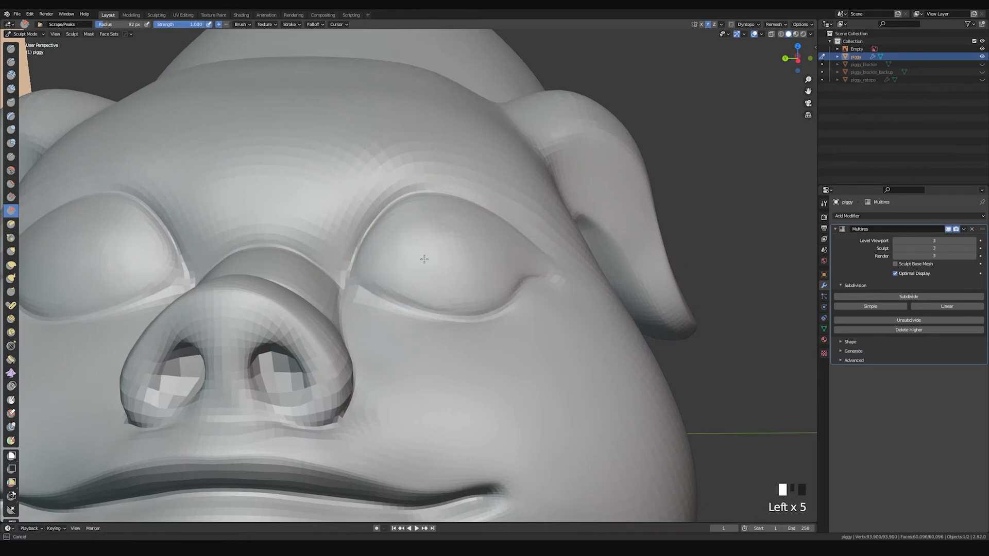
# Step: Smooth the lower half of the eyelid from the inner side toward the outer corner
pyautogui.moveTo(464, 228)
pyautogui.mouseDown(button='middle')
pyautogui.moveTo(468, 174)
pyautogui.moveTo(530, 286)
pyautogui.moveTo(463, 268)
pyautogui.moveTo(404, 283)
pyautogui.mouseUp(button='middle')
pyautogui.keyDown('shift'); pyautogui.moveTo(412, 284); pyautogui.dragTo(448, 292); pyautogui.keyUp('shift')
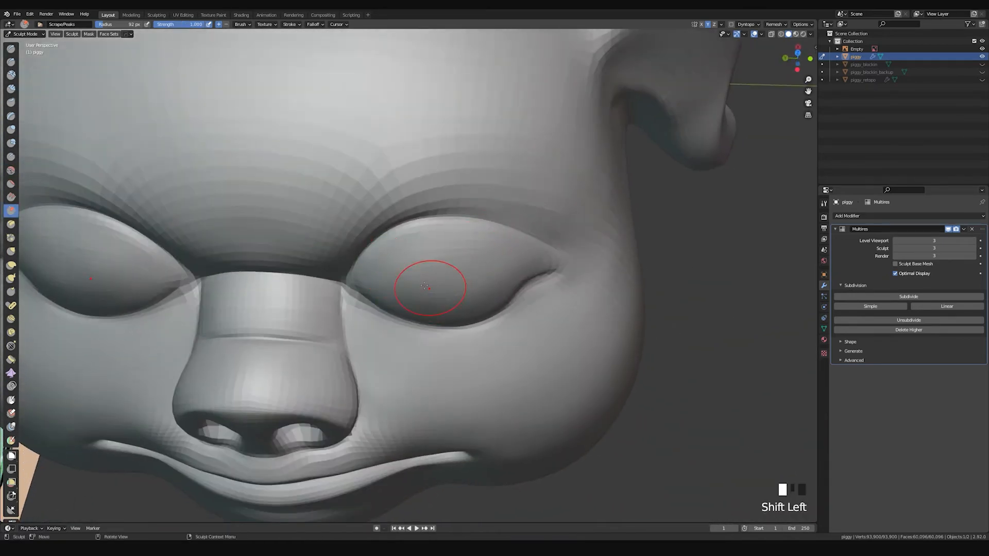
pyautogui.moveTo(443, 295); pyautogui.dragTo(403, 252, button='middle')
pyautogui.moveTo(404, 253)
pyautogui.keyDown('shift'); pyautogui.mouseDown()
pyautogui.moveTo(427, 274)
pyautogui.moveTo(495, 286)
pyautogui.mouseUp(); pyautogui.keyUp('shift')
# Step: Reduce the Scrape/Peaks brush to 45 px and scrape the eyelid along its lower edge toward the inner corner
pyautogui.moveTo(494, 285); pyautogui.dragTo(452, 232, button='middle')
pyautogui.press('f')
pyautogui.moveTo(420, 267); pyautogui.dragTo(402, 254, button='middle')
pyautogui.moveTo(422, 257); pyautogui.dragTo(463, 247)
pyautogui.moveTo(453, 250); pyautogui.dragTo(469, 237)
pyautogui.press('f')
pyautogui.click(461, 239)
pyautogui.moveTo(396, 240); pyautogui.dragTo(331, 237)
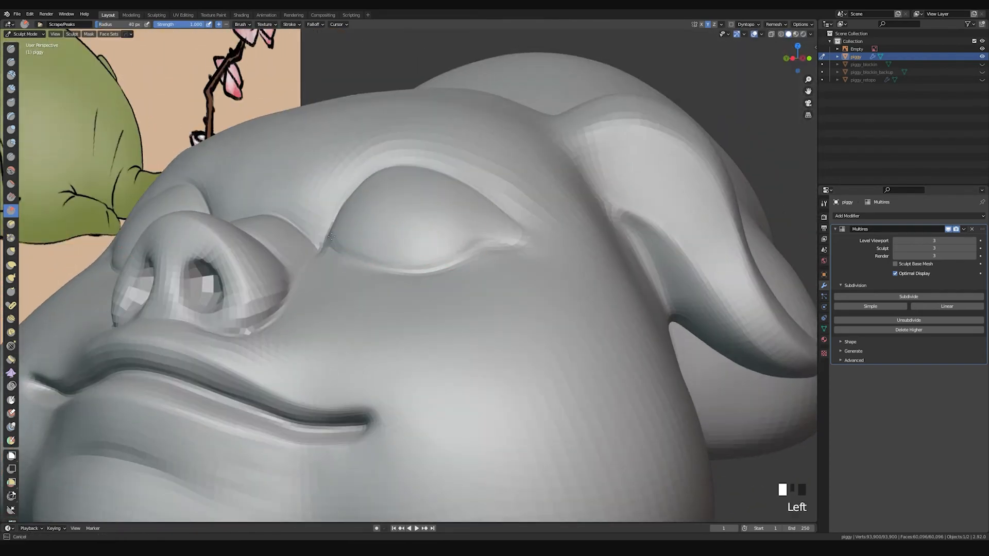
# Step: Enlarge the brush and smooth the lower eyelid edge and the outer part of the lid
pyautogui.moveTo(487, 236)
pyautogui.mouseDown(button='middle')
pyautogui.moveTo(453, 232)
pyautogui.moveTo(437, 260)
pyautogui.moveTo(428, 209)
pyautogui.mouseUp(button='middle')
pyautogui.press('f')
pyautogui.click(469, 238)
pyautogui.keyDown('shift'); pyautogui.moveTo(453, 260); pyautogui.dragTo(485, 268); pyautogui.keyUp('shift')
pyautogui.moveTo(445, 262); pyautogui.dragTo(369, 227, button='middle')
pyautogui.keyDown('shift'); pyautogui.moveTo(453, 255); pyautogui.dragTo(392, 277); pyautogui.keyUp('shift')
# Step: Adjust the lower eyelid line and inner eye corner with the Grab brush at 103 px, smoothing the inner lid
pyautogui.press('g')
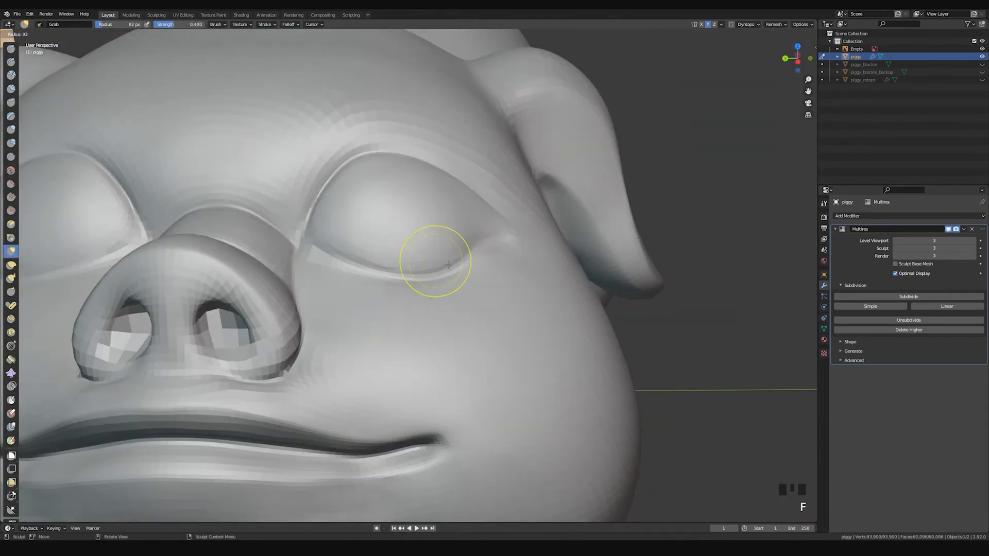
pyautogui.moveTo(457, 267); pyautogui.dragTo(451, 281, button='middle')
pyautogui.moveTo(450, 280); pyautogui.dragTo(438, 278)
pyautogui.keyDown('shift'); pyautogui.moveTo(364, 258); pyautogui.dragTo(329, 249); pyautogui.keyUp('shift')
pyautogui.moveTo(375, 254); pyautogui.dragTo(323, 275, button='middle')
pyautogui.moveTo(324, 275); pyautogui.dragTo(322, 273)
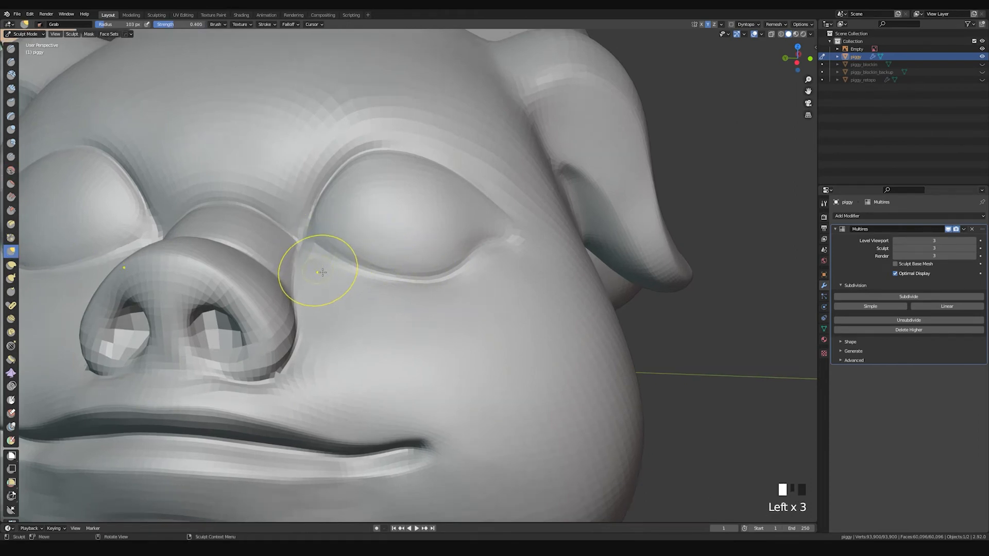
# Step: Sharpen the lower eyelid crease with the Pinch/Magnify brush, reduce the brush size and smooth the lower lid surface
pyautogui.press('p')
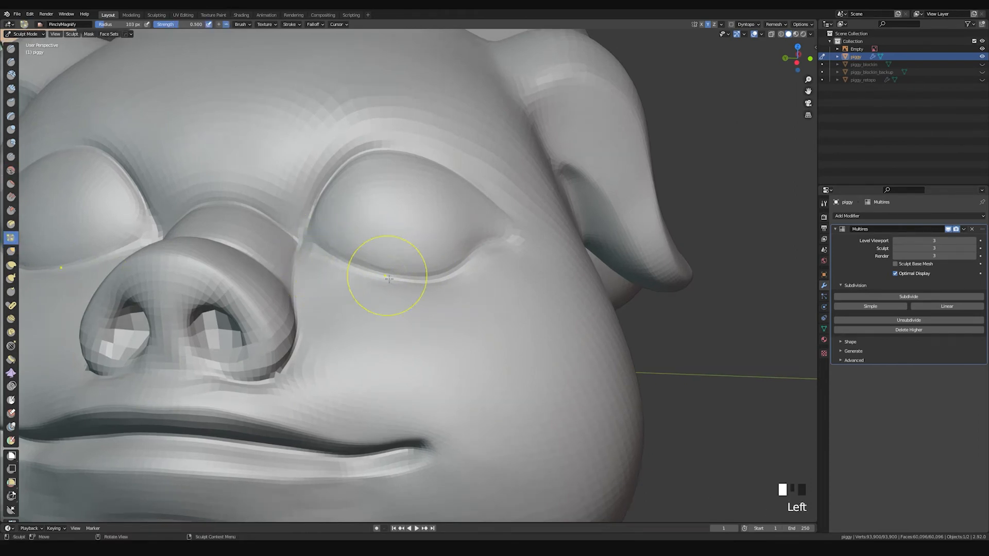
pyautogui.moveTo(397, 277); pyautogui.dragTo(465, 278)
pyautogui.press('f')
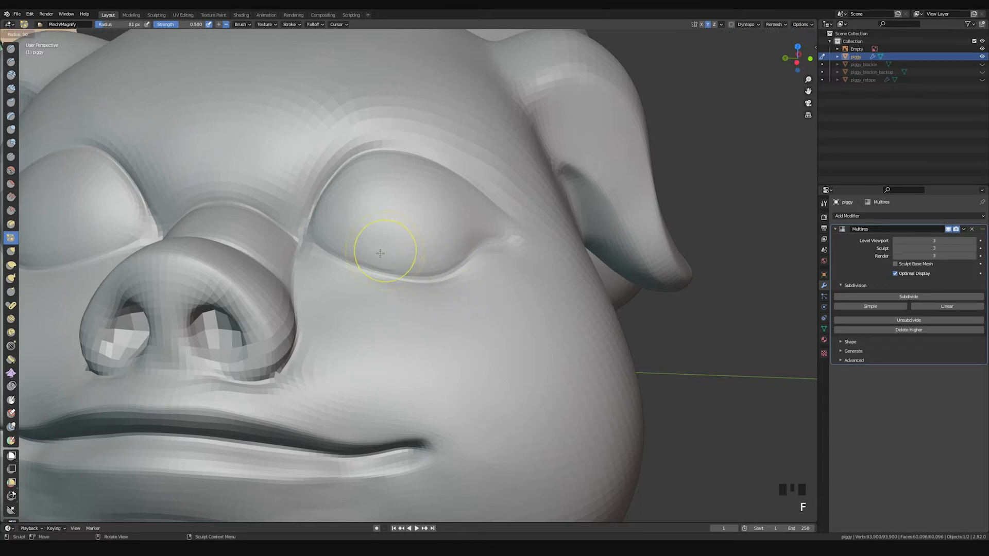
pyautogui.keyDown('shift'); pyautogui.click(353, 251); pyautogui.keyUp('shift')
pyautogui.keyDown('shift'); pyautogui.click(360, 248); pyautogui.keyUp('shift')
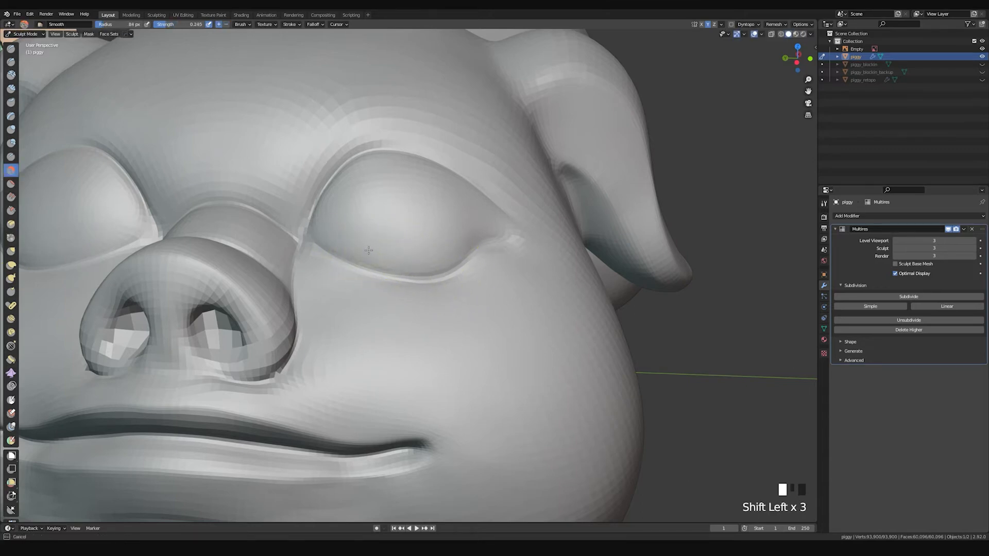
pyautogui.keyDown('shift'); pyautogui.click(417, 259); pyautogui.keyUp('shift')
pyautogui.keyDown('shift'); pyautogui.click(431, 269); pyautogui.keyUp('shift')
# Step: Set the brush radius to 62 px and smooth the cheek from the inner eye corner along the lower eyelid
pyautogui.moveTo(431, 270)
pyautogui.mouseDown(button='middle')
pyautogui.moveTo(353, 261)
pyautogui.moveTo(397, 299)
pyautogui.moveTo(359, 294)
pyautogui.mouseUp(button='middle')
pyautogui.press('f')
pyautogui.click(392, 297)
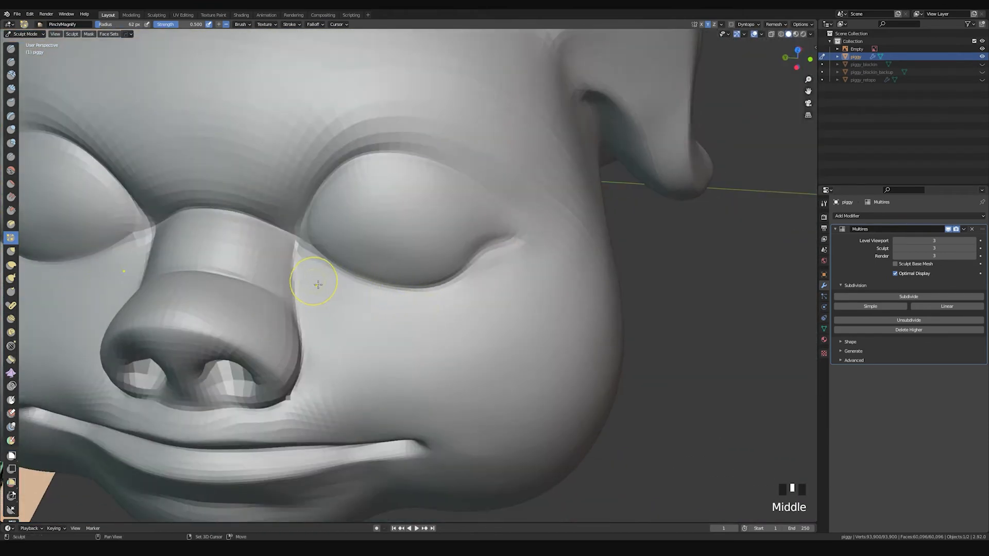
pyautogui.keyDown('shift'); pyautogui.moveTo(317, 284); pyautogui.dragTo(420, 319); pyautogui.keyUp('shift')
pyautogui.moveTo(360, 308)
pyautogui.mouseDown(button='middle')
pyautogui.moveTo(539, 256)
pyautogui.moveTo(431, 260)
pyautogui.moveTo(425, 282)
pyautogui.moveTo(409, 269)
pyautogui.moveTo(432, 261)
pyautogui.moveTo(398, 261)
pyautogui.moveTo(512, 260)
pyautogui.moveTo(519, 219)
pyautogui.moveTo(441, 221)
pyautogui.moveTo(455, 400)
pyautogui.moveTo(467, 260)
pyautogui.moveTo(522, 225)
pyautogui.moveTo(490, 232)
pyautogui.moveTo(470, 172)
pyautogui.moveTo(473, 216)
pyautogui.moveTo(452, 215)
pyautogui.moveTo(477, 258)
pyautogui.moveTo(447, 205)
pyautogui.moveTo(458, 236)
pyautogui.mouseUp(button='middle')
# Step: Switch to the Draw Sharp brush and smooth the upper and outer eyelid from the side
pyautogui.press('f')
pyautogui.press('g')
pyautogui.press('space')
pyautogui.press('1')
pyautogui.keyDown('shift'); pyautogui.click(458, 236); pyautogui.keyUp('shift')
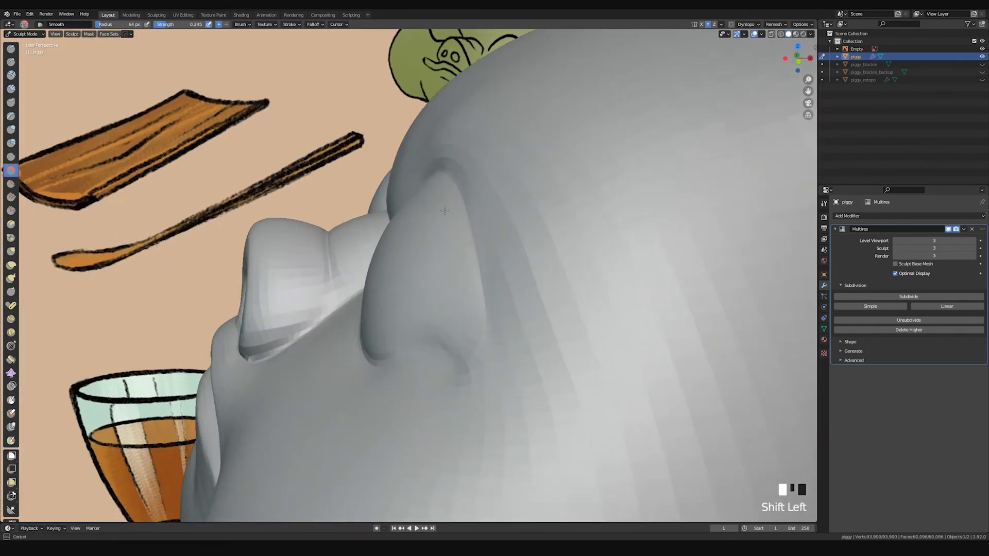
pyautogui.keyDown('shift'); pyautogui.moveTo(458, 237); pyautogui.dragTo(443, 208); pyautogui.keyUp('shift')
pyautogui.moveTo(447, 253); pyautogui.dragTo(435, 247, button='middle')
pyautogui.keyDown('shift'); pyautogui.moveTo(450, 288); pyautogui.dragTo(455, 295); pyautogui.keyUp('shift')
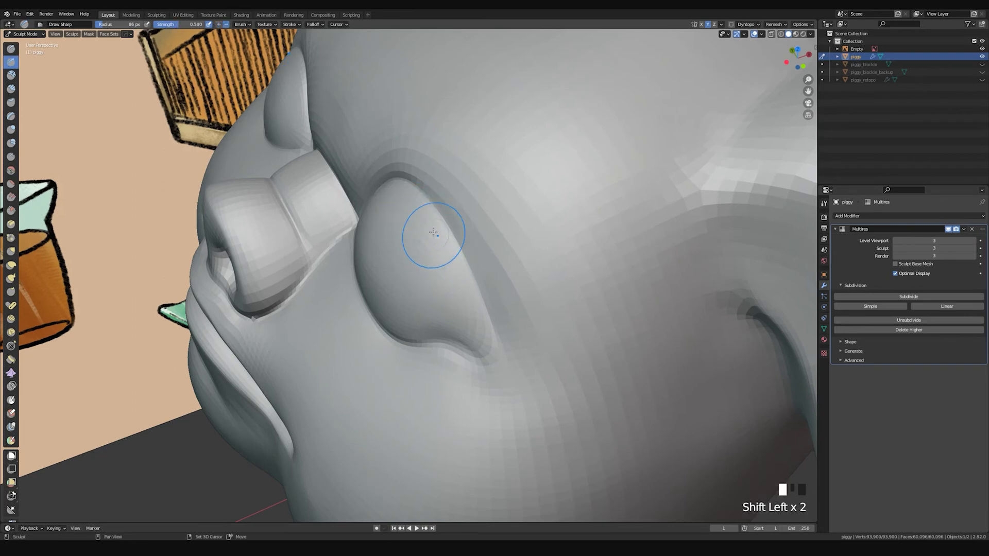
# Step: Smooth the inner part of the eyelid and the area beside the inner eye corner
pyautogui.moveTo(437, 240); pyautogui.dragTo(340, 289, button='middle')
pyautogui.keyDown('shift'); pyautogui.click(331, 253); pyautogui.keyUp('shift')
pyautogui.keyDown('shift'); pyautogui.click(331, 260); pyautogui.keyUp('shift')
pyautogui.keyDown('shift'); pyautogui.click(331, 263); pyautogui.keyUp('shift')
pyautogui.keyDown('shift'); pyautogui.moveTo(331, 263); pyautogui.dragTo(332, 301); pyautogui.keyUp('shift')
# Step: Smooth the middle and outer eyelid, working back toward the inner eye corner
pyautogui.moveTo(333, 300)
pyautogui.mouseDown(button='middle')
pyautogui.moveTo(417, 237)
pyautogui.moveTo(448, 257)
pyautogui.moveTo(420, 255)
pyautogui.mouseUp(button='middle')
pyautogui.keyDown('shift'); pyautogui.click(453, 258); pyautogui.keyUp('shift')
pyautogui.moveTo(420, 255)
pyautogui.keyDown('shift'); pyautogui.mouseDown()
pyautogui.moveTo(460, 298)
pyautogui.moveTo(474, 276)
pyautogui.mouseUp(); pyautogui.keyUp('shift')
pyautogui.moveTo(474, 276)
pyautogui.mouseDown(button='middle')
pyautogui.moveTo(463, 292)
pyautogui.moveTo(334, 242)
pyautogui.moveTo(330, 252)
pyautogui.moveTo(342, 251)
pyautogui.mouseUp(button='middle')
pyautogui.keyDown('shift'); pyautogui.click(464, 283); pyautogui.keyUp('shift')
pyautogui.keyDown('shift'); pyautogui.click(437, 281); pyautogui.keyUp('shift')
pyautogui.keyDown('shift'); pyautogui.click(410, 278); pyautogui.keyUp('shift')
pyautogui.keyDown('shift'); pyautogui.click(375, 254); pyautogui.keyUp('shift')
# Step: Resize the Grab brush and nudge the inner side of the upper eyelid edge upward
pyautogui.press('g')
pyautogui.press('f')
pyautogui.click(331, 254)
pyautogui.moveTo(342, 251); pyautogui.dragTo(344, 244)
pyautogui.moveTo(348, 251); pyautogui.dragTo(320, 231, button='middle')
pyautogui.moveTo(320, 232); pyautogui.dragTo(335, 216)
# Step: Reshape the outer half of the upper eyelid fold with the Grab brush at 123 px and 173 px
pyautogui.press('f')
pyautogui.click(356, 206)
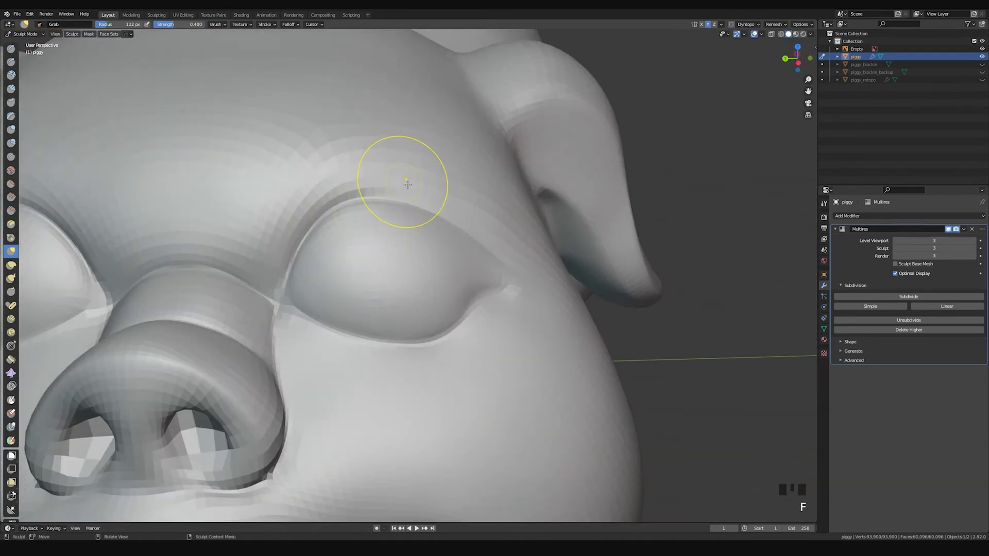
pyautogui.click(446, 205)
pyautogui.click(467, 213)
pyautogui.moveTo(467, 212); pyautogui.dragTo(468, 226, button='middle')
pyautogui.press('f')
pyautogui.click(422, 216)
pyautogui.moveTo(422, 216); pyautogui.dragTo(484, 254)
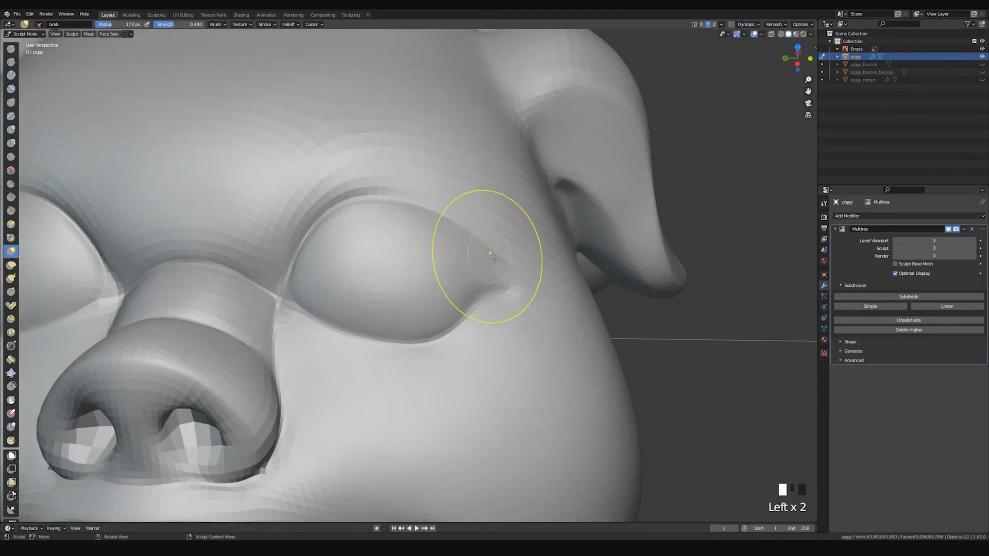
# Step: Reduce the Grab brush to 104 px and nudge the outer eye corner and the lower eyelid line
pyautogui.press('f')
pyautogui.click(497, 257)
pyautogui.click(497, 258)
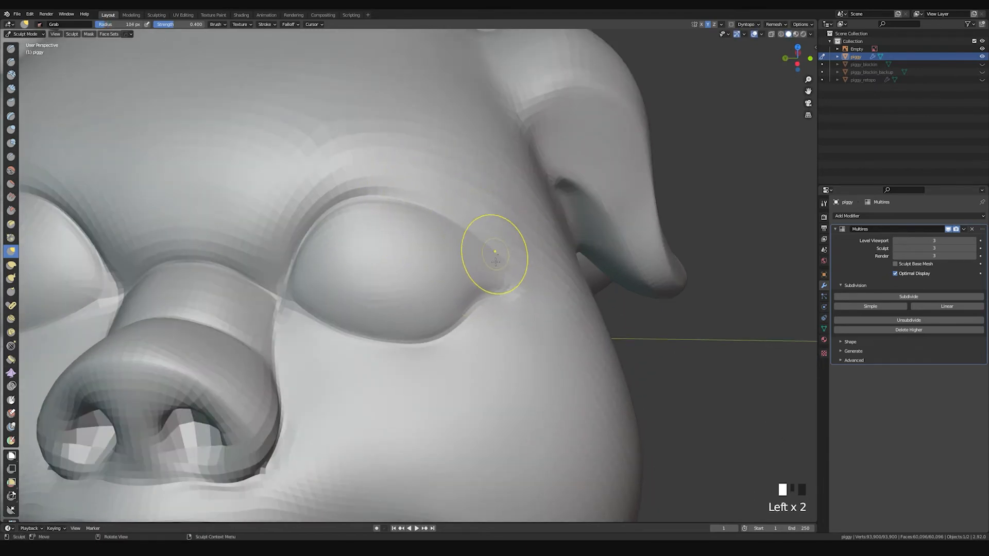
pyautogui.keyDown('shift'); pyautogui.moveTo(496, 255); pyautogui.dragTo(441, 243, button='middle'); pyautogui.keyUp('shift')
pyautogui.moveTo(339, 281); pyautogui.dragTo(349, 295)
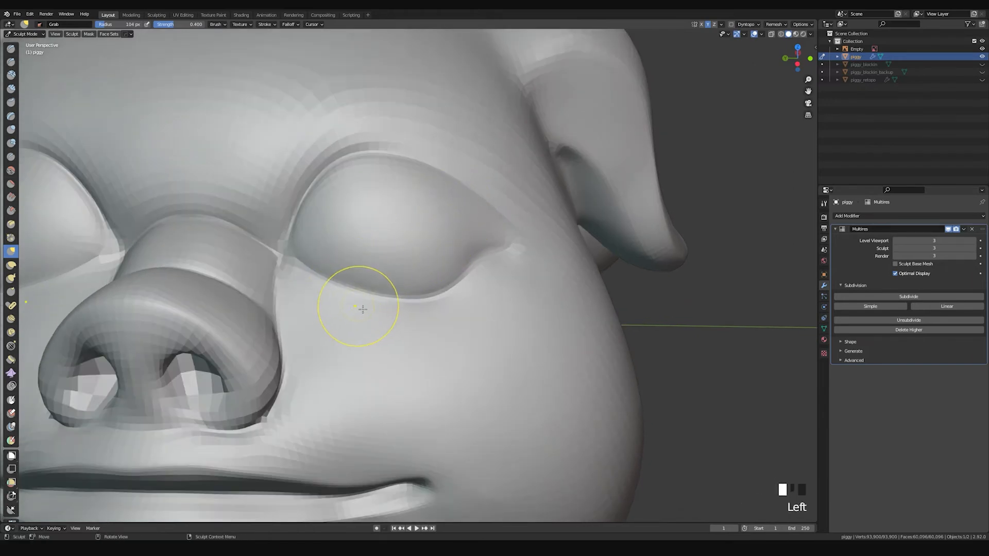
pyautogui.moveTo(443, 306); pyautogui.dragTo(470, 284)
pyautogui.moveTo(317, 285)
pyautogui.keyDown('shift'); pyautogui.mouseDown(button='middle')
pyautogui.moveTo(486, 194)
pyautogui.moveTo(464, 276)
pyautogui.moveTo(375, 254)
pyautogui.mouseUp(button='middle'); pyautogui.keyUp('shift')
# Step: Set the Pinch brush to 48 px and sharpen the snout and nostril rims from several angles
pyautogui.press('p')
pyautogui.press('f')
pyautogui.click(355, 263)
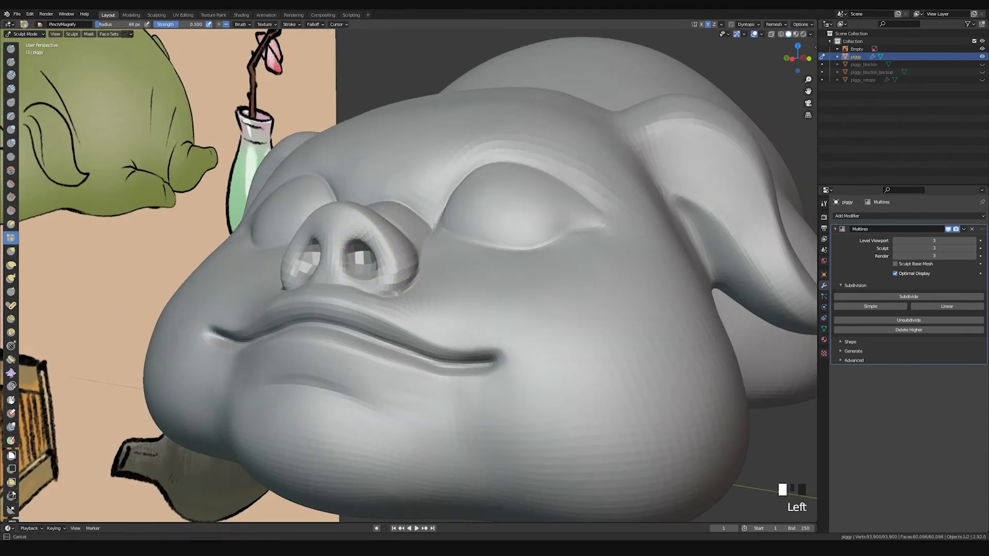
pyautogui.moveTo(355, 252); pyautogui.dragTo(350, 229, button='middle')
pyautogui.moveTo(350, 229); pyautogui.dragTo(360, 243)
pyautogui.moveTo(360, 243); pyautogui.dragTo(399, 230, button='middle')
pyautogui.moveTo(390, 229); pyautogui.dragTo(405, 228)
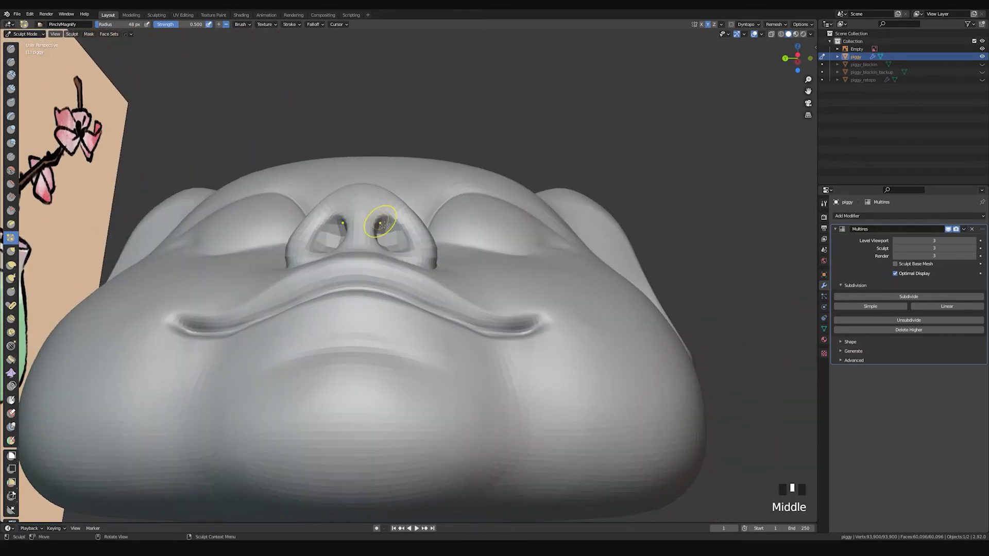
pyautogui.moveTo(407, 248); pyautogui.dragTo(408, 261, button='middle')
pyautogui.moveTo(409, 261); pyautogui.dragTo(428, 275)
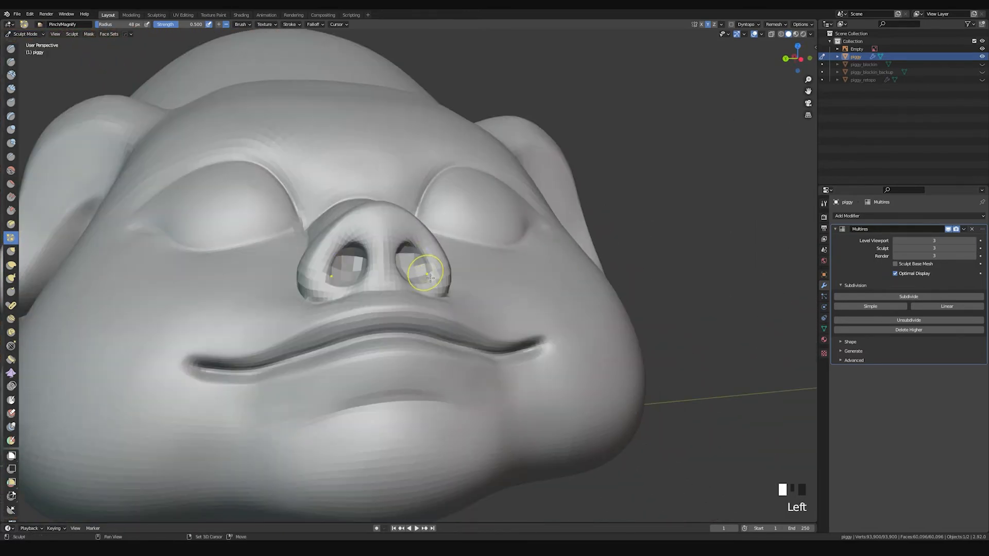
# Step: Smooth the snout front around the nostrils
pyautogui.moveTo(430, 279); pyautogui.dragTo(386, 253, button='middle')
pyautogui.keyDown('shift'); pyautogui.moveTo(386, 252); pyautogui.dragTo(387, 252); pyautogui.keyUp('shift')
pyautogui.moveTo(387, 251); pyautogui.dragTo(370, 237, button='middle')
pyautogui.keyDown('shift'); pyautogui.moveTo(356, 257); pyautogui.dragTo(358, 258); pyautogui.keyUp('shift')
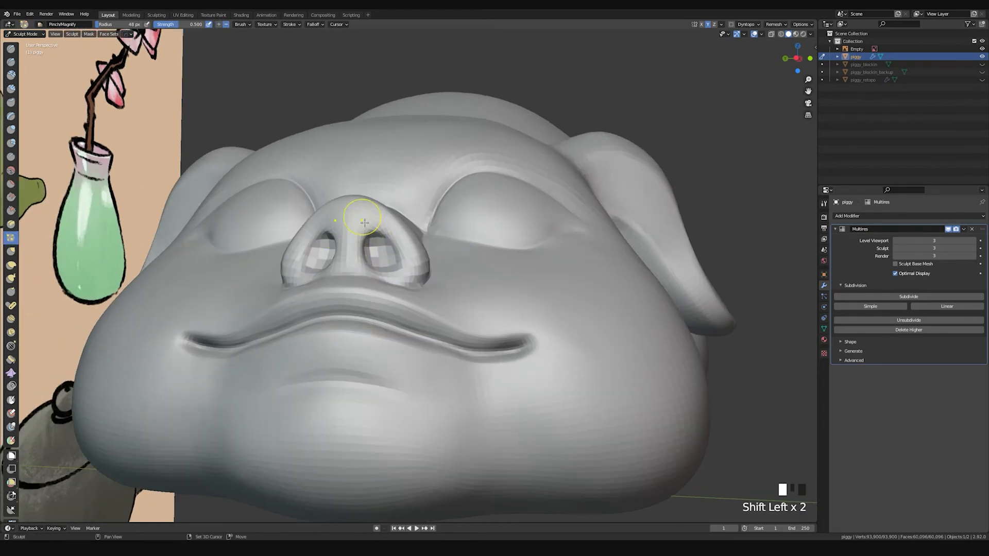
pyautogui.moveTo(357, 257); pyautogui.dragTo(353, 260, button='middle')
pyautogui.hotkey('shift', 'space')
pyautogui.click(383, 257)
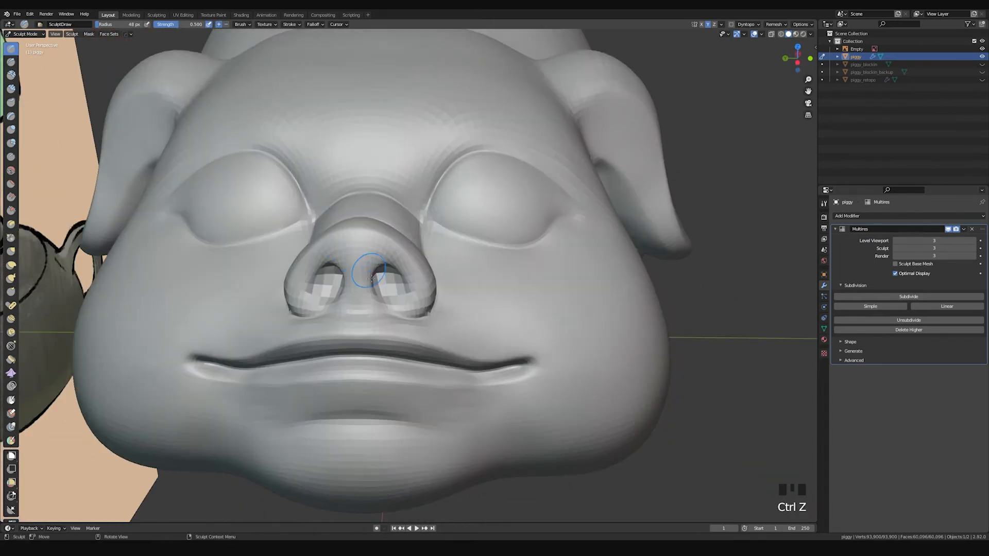
pyautogui.moveTo(415, 256); pyautogui.dragTo(368, 194, button='middle')
# Step: Enlarge the Grab brush to 164 px and reshape the front rim of the snout in profile
pyautogui.press('g')
pyautogui.moveTo(369, 194); pyautogui.dragTo(369, 195)
pyautogui.moveTo(423, 220); pyautogui.dragTo(376, 221, button='middle')
pyautogui.press('f')
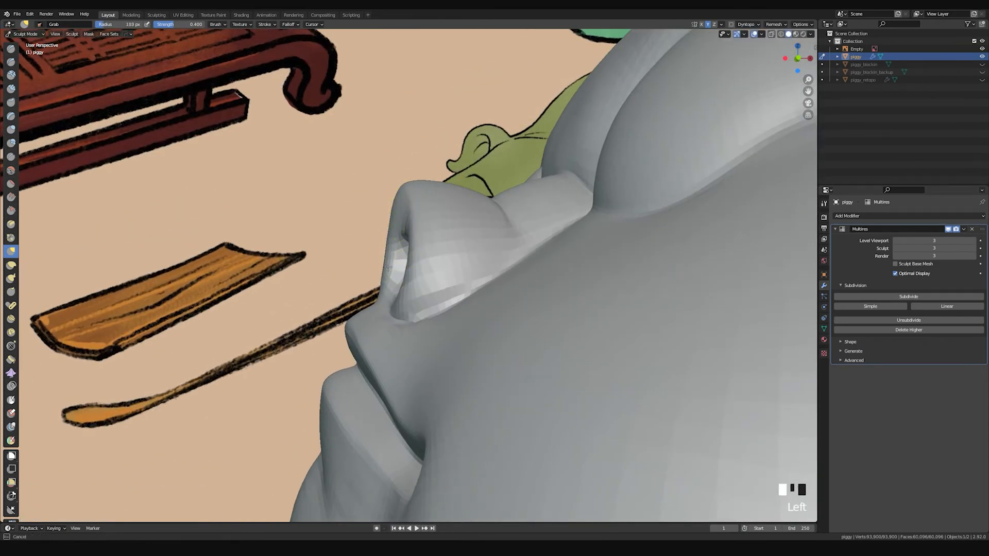
pyautogui.press('f')
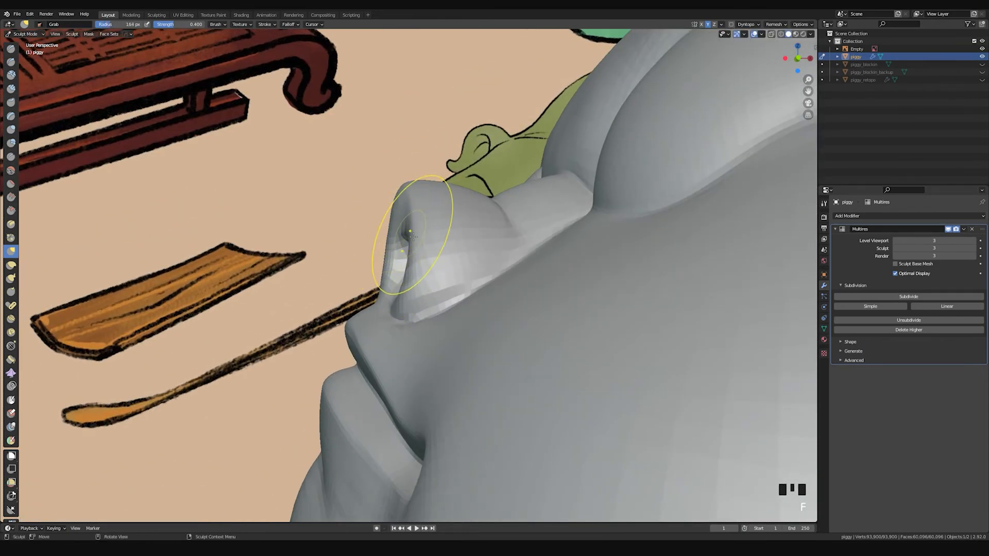
pyautogui.moveTo(406, 230); pyautogui.dragTo(409, 260, button='middle')
pyautogui.moveTo(411, 213); pyautogui.dragTo(418, 225, button='middle')
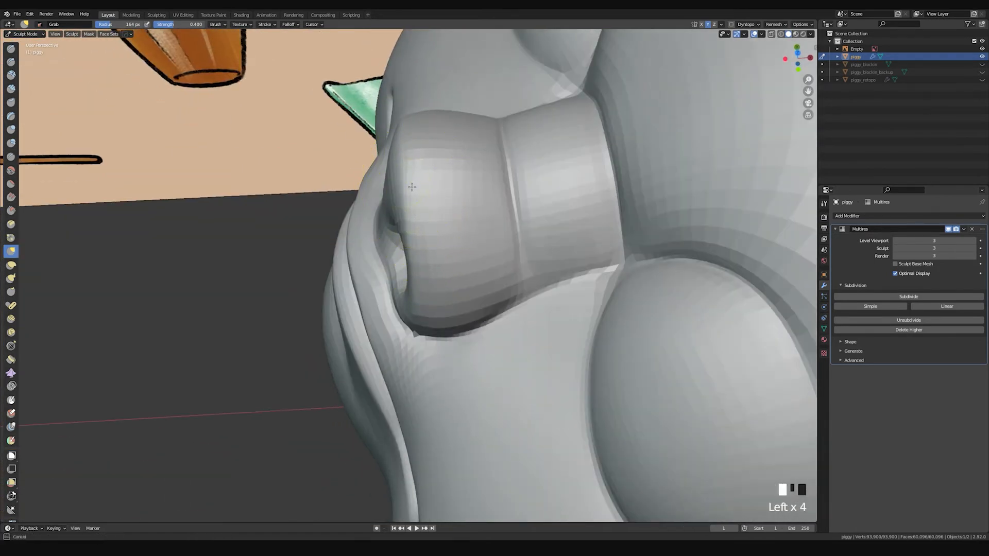
# Step: Reduce the Grab brush to 123 px and adjust the curve of the snout's front edge from above
pyautogui.moveTo(411, 187); pyautogui.dragTo(422, 225, button='middle')
pyautogui.press('f')
pyautogui.click(393, 201)
pyautogui.moveTo(394, 202); pyautogui.dragTo(401, 201)
pyautogui.moveTo(405, 156); pyautogui.dragTo(408, 164, button='middle')
pyautogui.moveTo(409, 166); pyautogui.dragTo(412, 170)
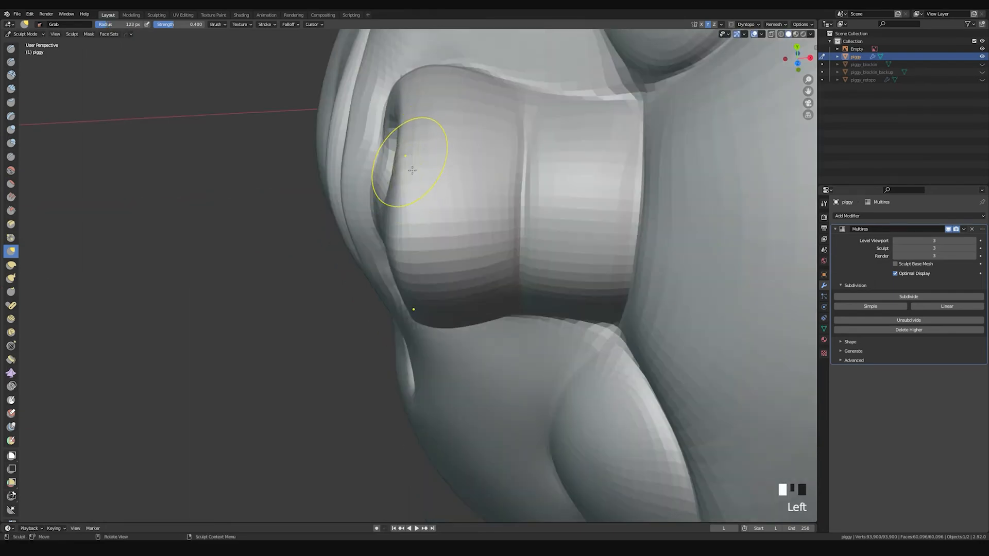
# Step: Smooth the side and outer rim of the snout
pyautogui.moveTo(413, 198); pyautogui.dragTo(412, 206, button='middle')
pyautogui.keyDown('shift'); pyautogui.moveTo(412, 206); pyautogui.dragTo(414, 209); pyautogui.keyUp('shift')
pyautogui.moveTo(415, 208); pyautogui.dragTo(409, 210, button='middle')
pyautogui.keyDown('shift'); pyautogui.moveTo(408, 210); pyautogui.dragTo(430, 295); pyautogui.keyUp('shift')
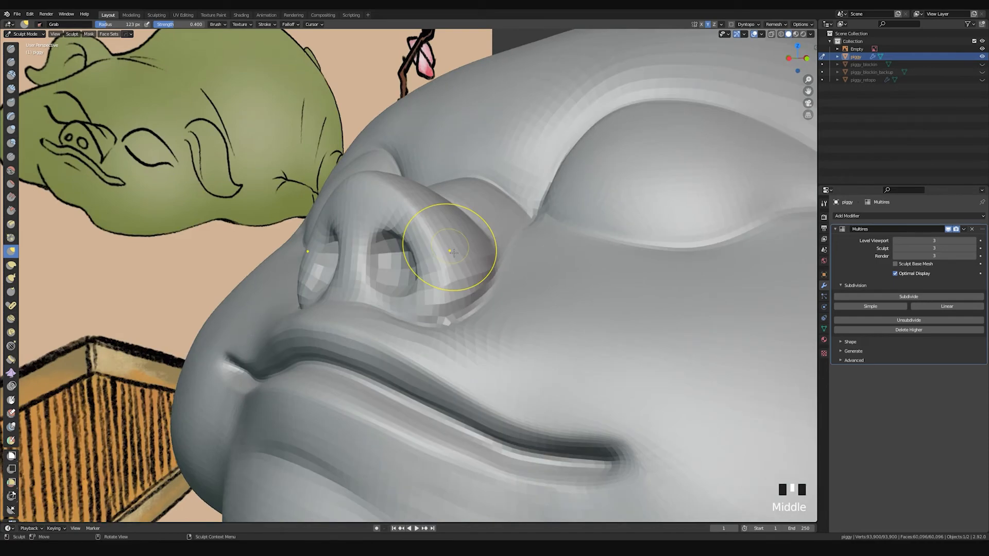
pyautogui.keyDown('shift'); pyautogui.moveTo(452, 254); pyautogui.dragTo(464, 257); pyautogui.keyUp('shift')
# Step: Reduce the brush to 74 px and smooth the nostril wing down to where the snout meets the upper lip
pyautogui.keyDown('ctrl'); pyautogui.moveTo(464, 257); pyautogui.dragTo(413, 251, button='middle'); pyautogui.keyUp('ctrl')
pyautogui.press('f')
pyautogui.click(384, 259)
pyautogui.keyDown('shift'); pyautogui.moveTo(391, 262); pyautogui.dragTo(412, 303); pyautogui.keyUp('shift')
pyautogui.moveTo(412, 302); pyautogui.dragTo(351, 290, button='middle')
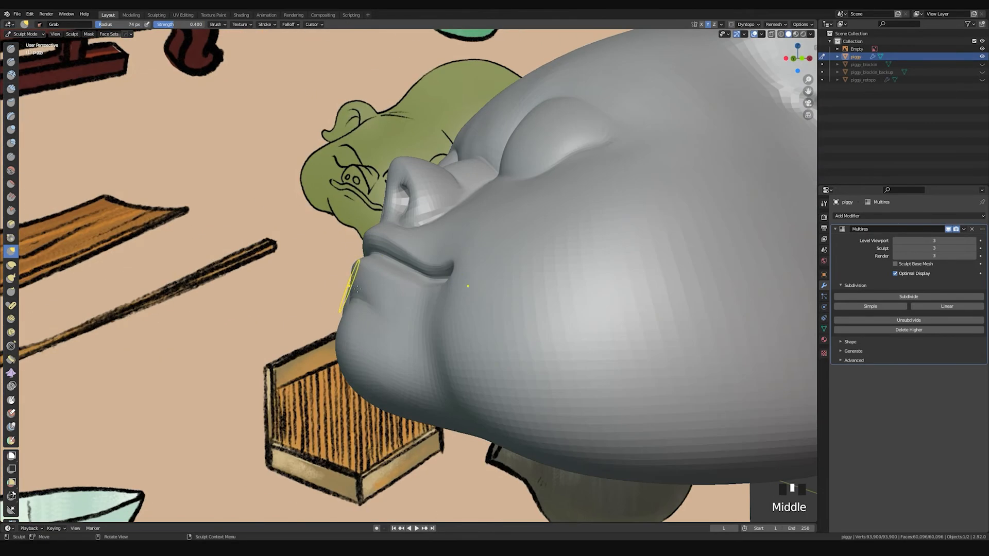
# Step: Carve the crease below the lower lip with Draw Sharp at 38 px, then pinch it at 78 px and soften its outer end
pyautogui.moveTo(372, 247)
pyautogui.mouseDown(button='middle')
pyautogui.moveTo(376, 283)
pyautogui.moveTo(393, 288)
pyautogui.moveTo(356, 309)
pyautogui.mouseUp(button='middle')
pyautogui.press('x')
pyautogui.press('f')
pyautogui.moveTo(363, 307)
pyautogui.mouseDown()
pyautogui.moveTo(349, 302)
pyautogui.moveTo(409, 320)
pyautogui.moveTo(383, 298)
pyautogui.mouseUp()
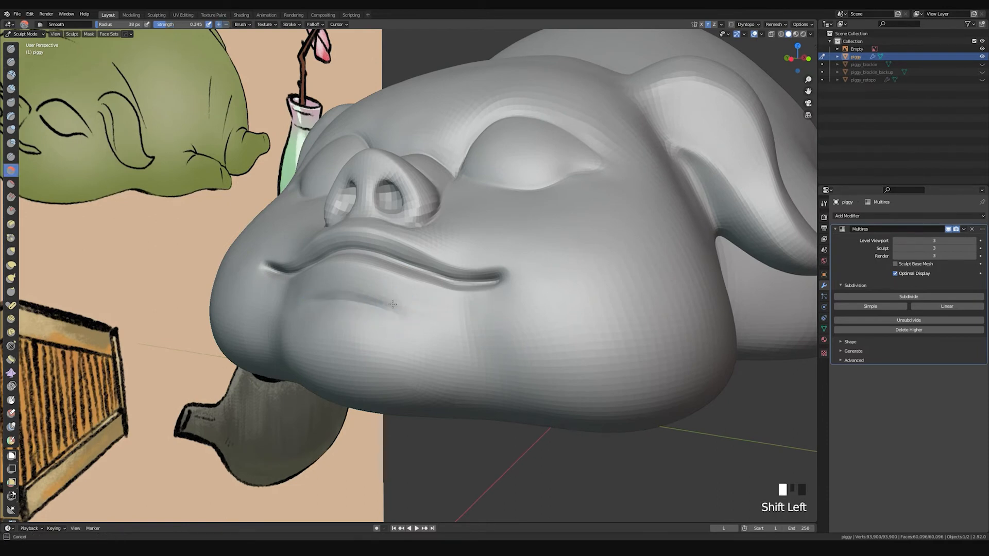
pyautogui.moveTo(347, 286); pyautogui.dragTo(331, 298, button='middle')
pyautogui.moveTo(332, 298); pyautogui.dragTo(363, 305)
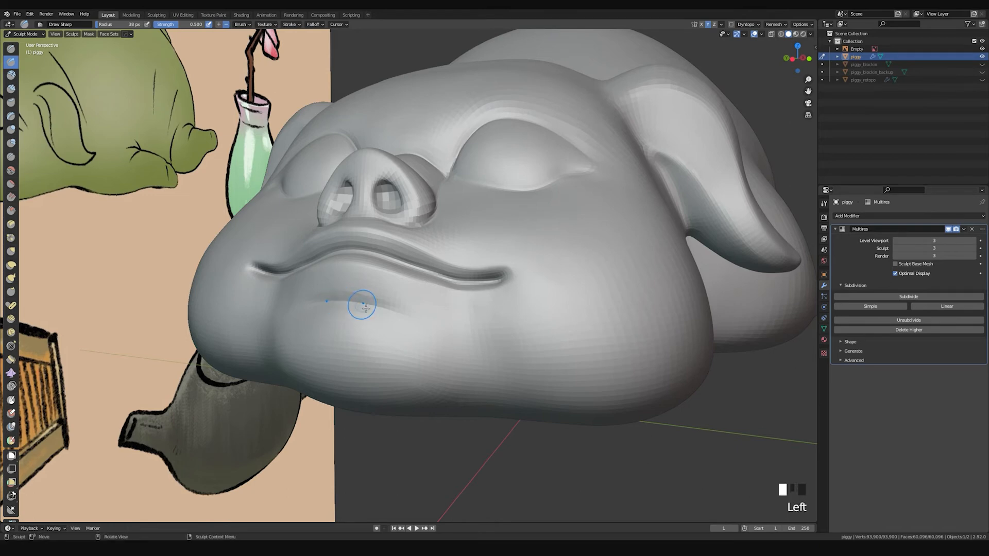
pyautogui.press('p')
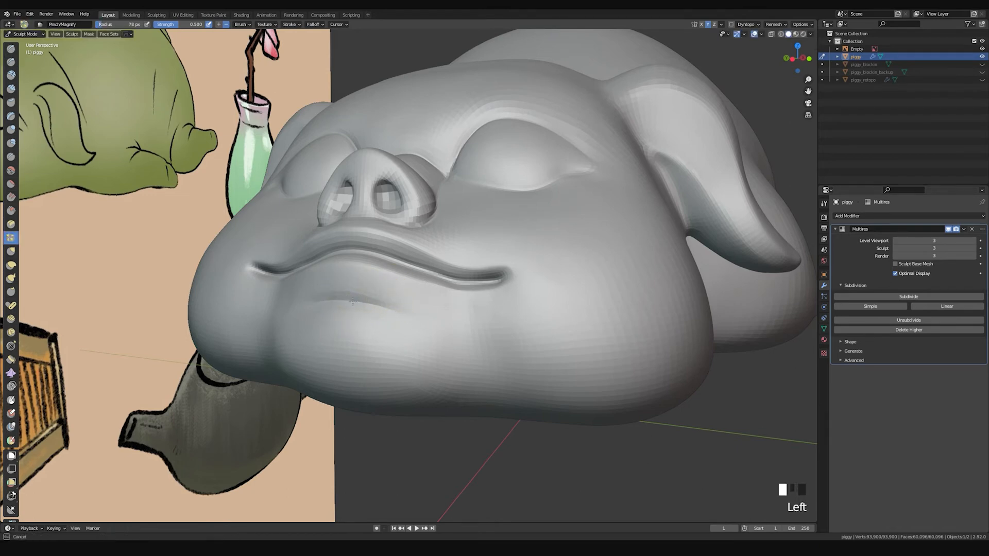
pyautogui.keyDown('shift'); pyautogui.moveTo(366, 303); pyautogui.dragTo(400, 315); pyautogui.keyUp('shift')
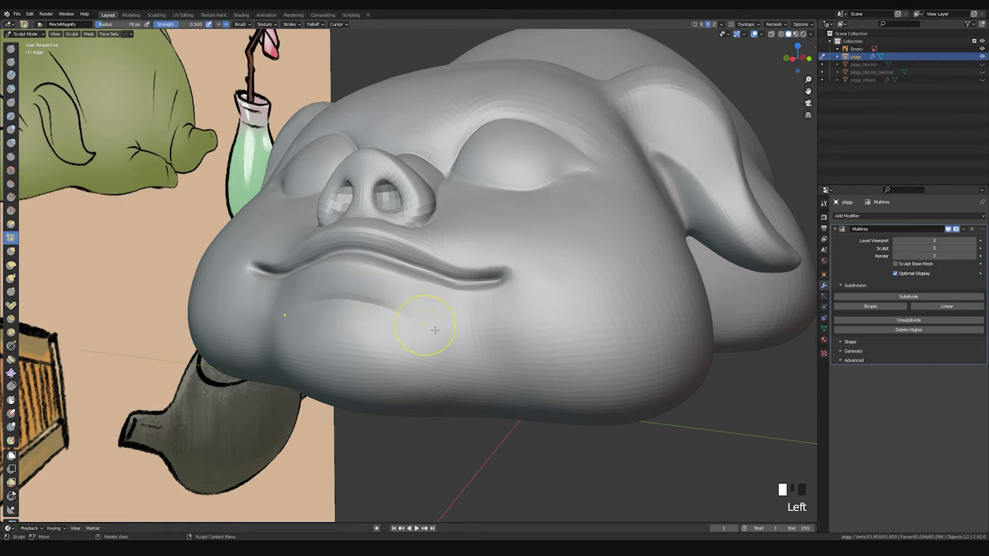
# Step: Reduce the Pinch brush to 43 px and tighten the mouth line toward its corner
pyautogui.moveTo(531, 254); pyautogui.dragTo(520, 234, button='middle')
pyautogui.press('f')
pyautogui.click(512, 233)
pyautogui.moveTo(396, 243); pyautogui.dragTo(453, 260)
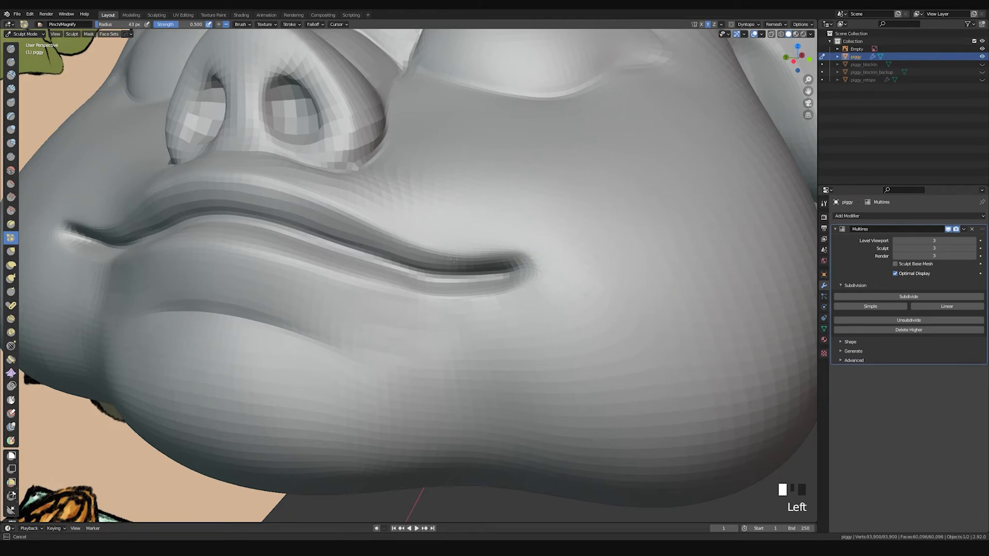
# Step: Raise the Pinch brush strength to 0.742 and radius to 57 px, and sharpen the mouth corner and lower lip edge
pyautogui.press('n')
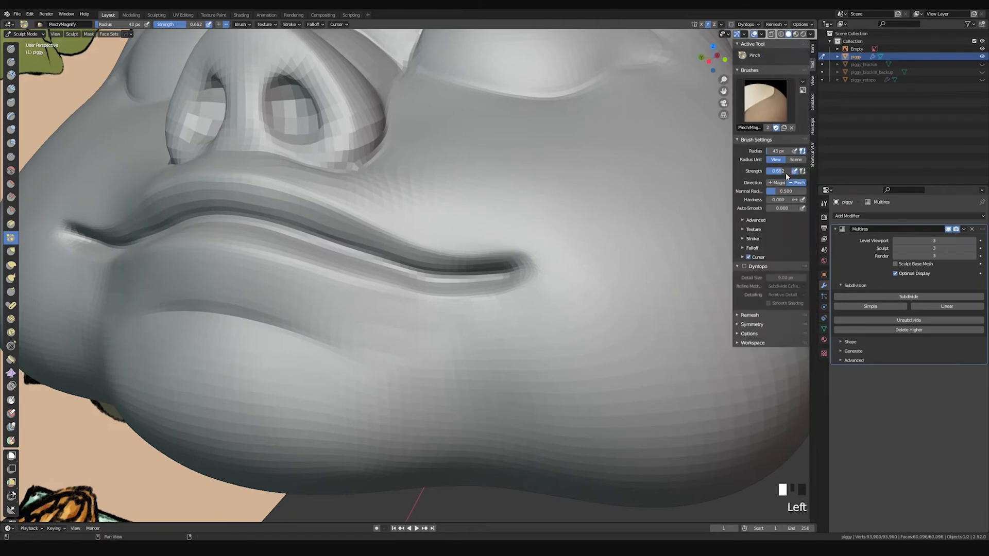
pyautogui.press('n')
pyautogui.press('f')
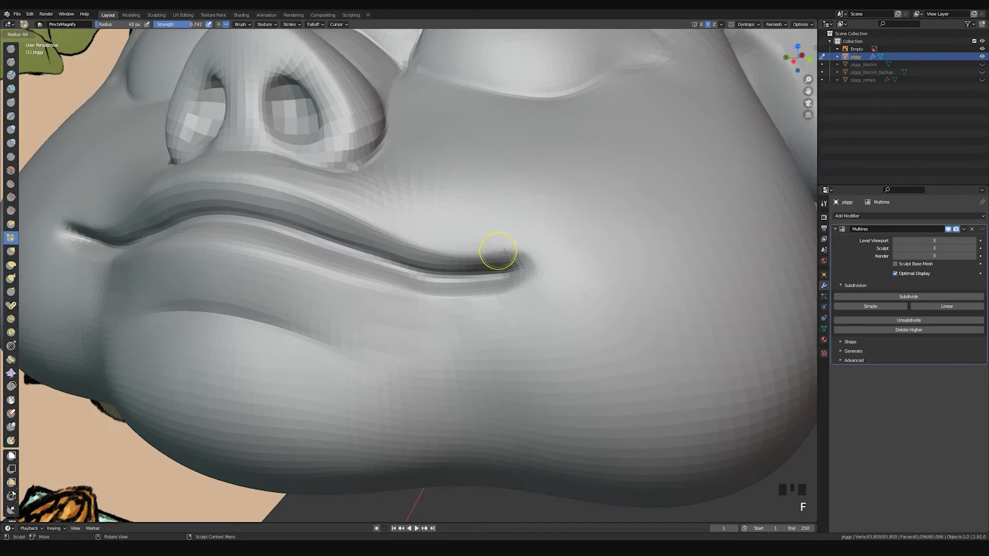
pyautogui.click(516, 251)
pyautogui.moveTo(472, 252)
pyautogui.mouseDown()
pyautogui.moveTo(527, 255)
pyautogui.moveTo(512, 294)
pyautogui.mouseUp()
pyautogui.moveTo(511, 293); pyautogui.dragTo(416, 317, button='middle')
pyautogui.moveTo(306, 243); pyautogui.dragTo(399, 321)
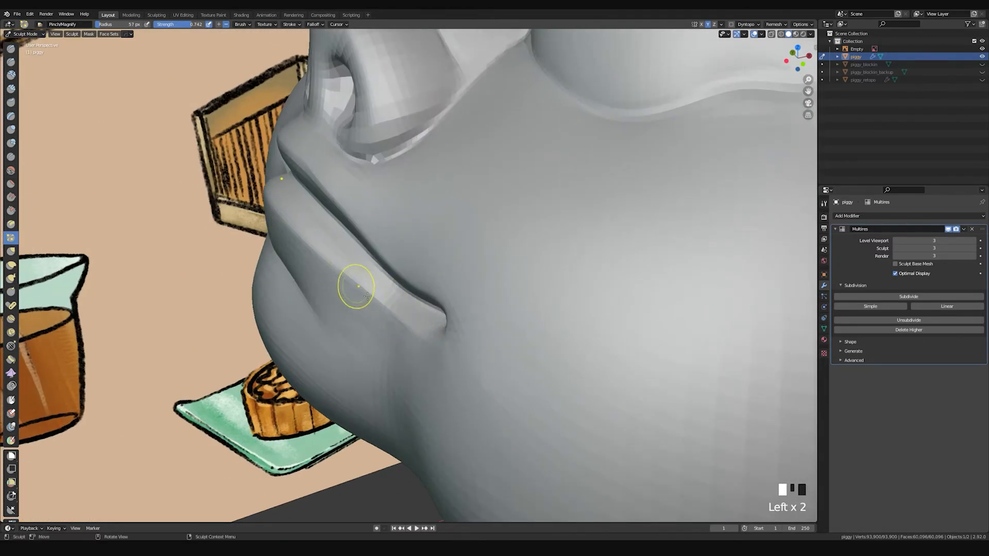
# Step: Smooth the area below the mouth corner where the lower lip blends into the chin and cheek
pyautogui.moveTo(414, 361)
pyautogui.keyDown('shift'); pyautogui.mouseDown()
pyautogui.moveTo(411, 338)
pyautogui.moveTo(404, 348)
pyautogui.moveTo(390, 334)
pyautogui.mouseUp(); pyautogui.keyUp('shift')
pyautogui.keyDown('shift'); pyautogui.moveTo(414, 407); pyautogui.dragTo(412, 390); pyautogui.keyUp('shift')
pyautogui.moveTo(412, 389)
pyautogui.mouseDown(button='middle')
pyautogui.moveTo(489, 349)
pyautogui.moveTo(505, 309)
pyautogui.mouseUp(button='middle')
pyautogui.keyDown('shift'); pyautogui.moveTo(505, 308); pyautogui.dragTo(477, 357); pyautogui.keyUp('shift')
pyautogui.moveTo(530, 364); pyautogui.dragTo(419, 271, button='middle')
# Step: Resize the Grab brush to 68 px, undo the first nudge and make small form corrections on the face
pyautogui.keyDown('ctrl'); pyautogui.moveTo(513, 156); pyautogui.dragTo(571, 271, button='middle'); pyautogui.keyUp('ctrl')
pyautogui.moveTo(521, 250)
pyautogui.keyDown('shift'); pyautogui.mouseDown(button='middle')
pyautogui.moveTo(525, 265)
pyautogui.moveTo(506, 249)
pyautogui.moveTo(511, 220)
pyautogui.moveTo(461, 252)
pyautogui.moveTo(462, 268)
pyautogui.moveTo(430, 268)
pyautogui.moveTo(441, 267)
pyautogui.moveTo(430, 255)
pyautogui.moveTo(413, 262)
pyautogui.mouseUp(button='middle'); pyautogui.keyUp('shift')
pyautogui.press('g')
pyautogui.press('f')
pyautogui.click(466, 260)
pyautogui.hotkey('ctrl', 'z')
pyautogui.press('f')
pyautogui.click(419, 259)
pyautogui.click(412, 255)
pyautogui.click(410, 264)
pyautogui.moveTo(410, 265); pyautogui.dragTo(463, 194, button='middle')
pyautogui.moveTo(523, 210); pyautogui.dragTo(508, 243, button='middle')
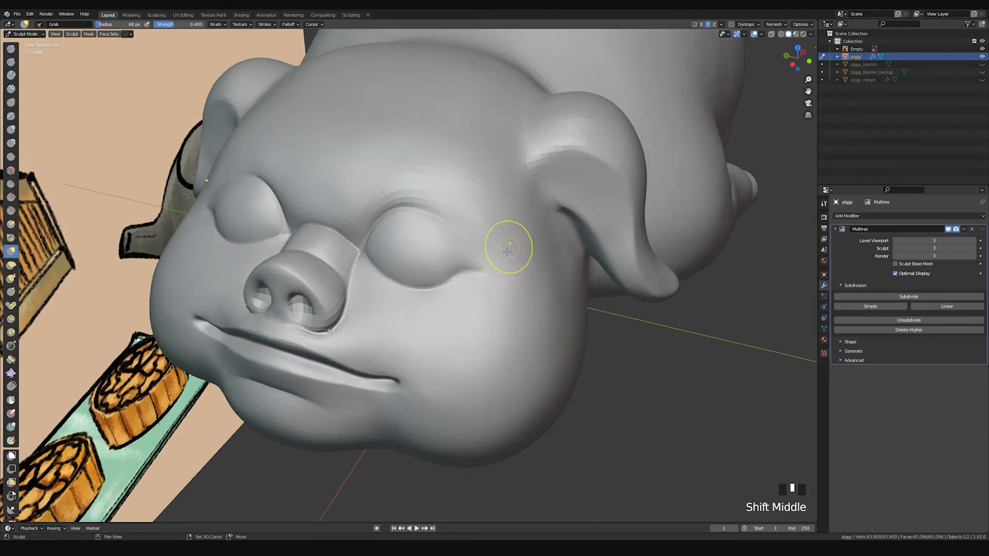
# Step: Smooth the transition beside the ear and pinch along the ear's fold with the Pinch brush at 68 px
pyautogui.keyDown('shift'); pyautogui.moveTo(567, 237); pyautogui.dragTo(578, 232); pyautogui.keyUp('shift')
pyautogui.moveTo(578, 232)
pyautogui.keyDown('shift'); pyautogui.mouseDown(button='middle')
pyautogui.moveTo(568, 207)
pyautogui.moveTo(481, 214)
pyautogui.moveTo(487, 208)
pyautogui.mouseUp(button='middle'); pyautogui.keyUp('shift')
pyautogui.press('p')
pyautogui.moveTo(446, 202); pyautogui.dragTo(535, 249)
pyautogui.moveTo(545, 266); pyautogui.dragTo(541, 237, button='middle')
pyautogui.moveTo(541, 237); pyautogui.dragTo(532, 223)
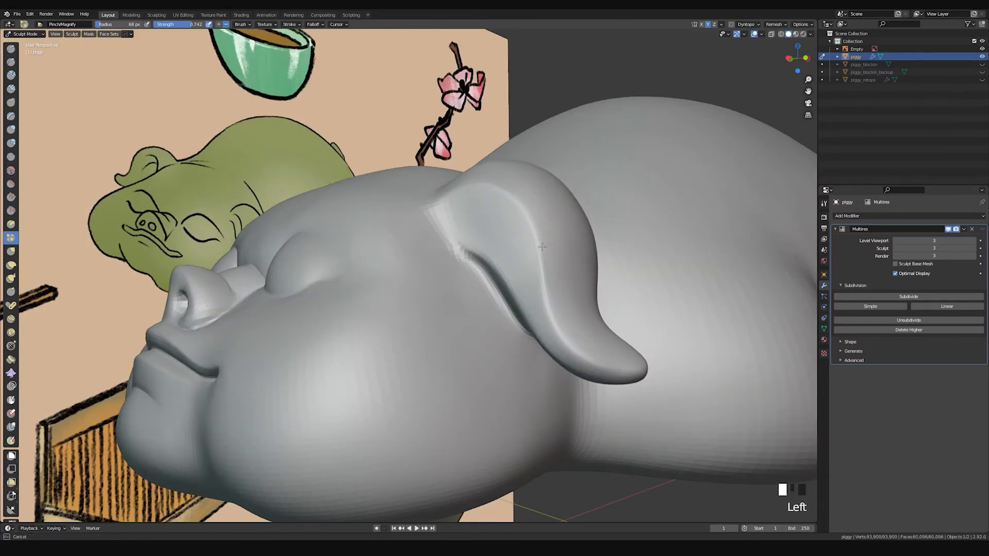
# Step: Reduce the Pinch brush to 46 px and sharpen the crease between the ear's underside and the head
pyautogui.press('f')
pyautogui.moveTo(570, 329); pyautogui.dragTo(461, 250, button='middle')
pyautogui.click(556, 303)
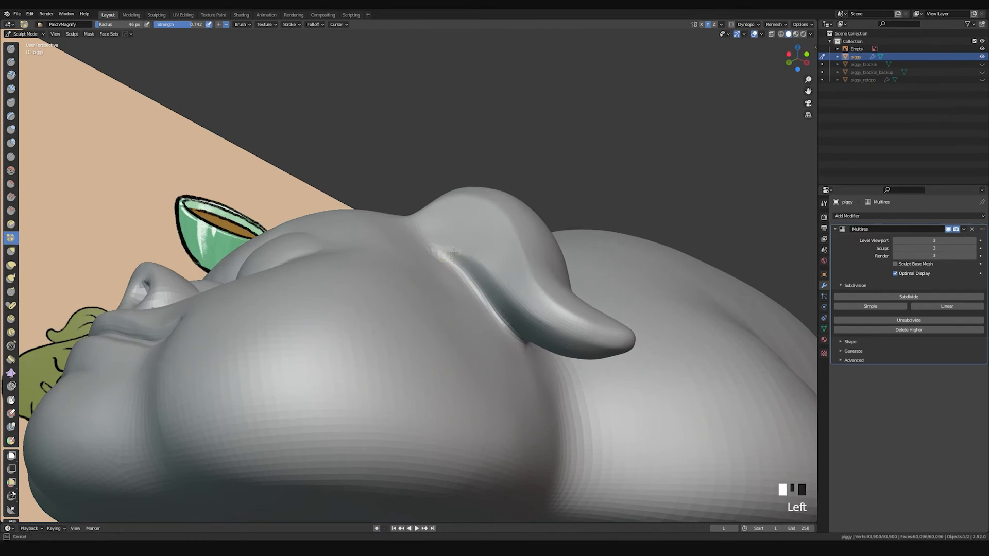
pyautogui.moveTo(506, 282); pyautogui.dragTo(514, 286, button='middle')
pyautogui.moveTo(514, 287); pyautogui.dragTo(528, 308)
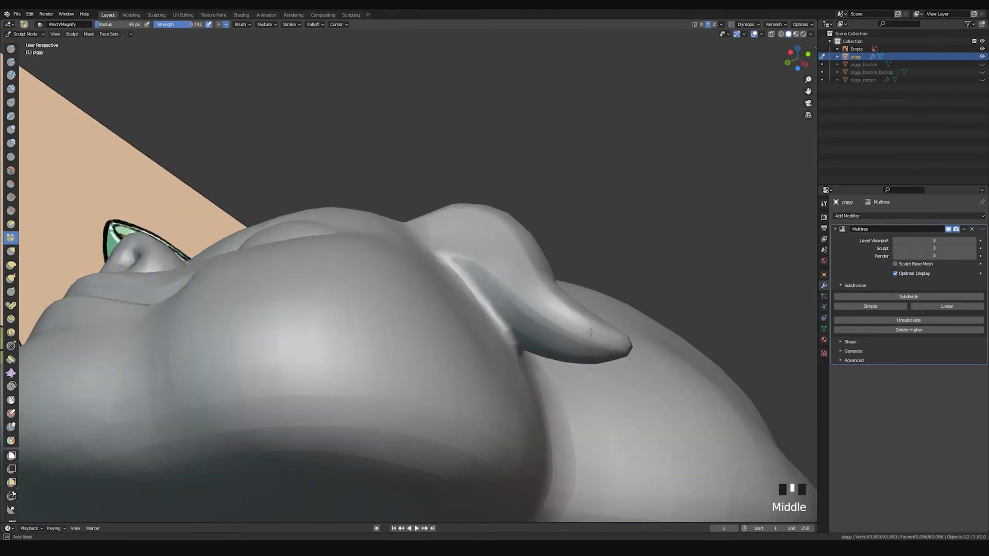
# Step: Pinch the lower edge of the ear out toward its tip
pyautogui.moveTo(601, 335); pyautogui.dragTo(593, 314, button='middle')
pyautogui.moveTo(550, 293); pyautogui.dragTo(538, 287)
pyautogui.moveTo(578, 301); pyautogui.dragTo(565, 313, button='middle')
pyautogui.moveTo(565, 314); pyautogui.dragTo(603, 311)
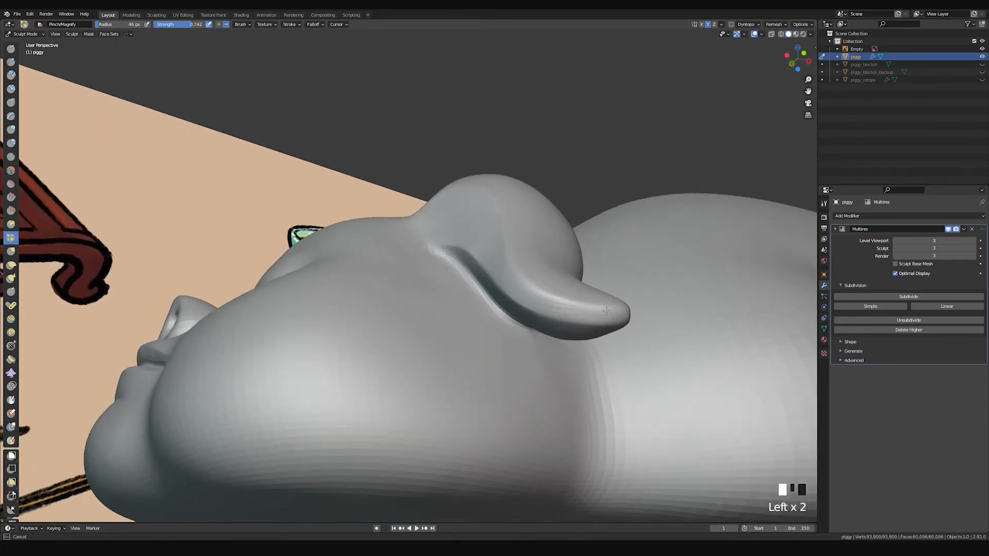
pyautogui.moveTo(623, 316); pyautogui.dragTo(565, 306, button='middle')
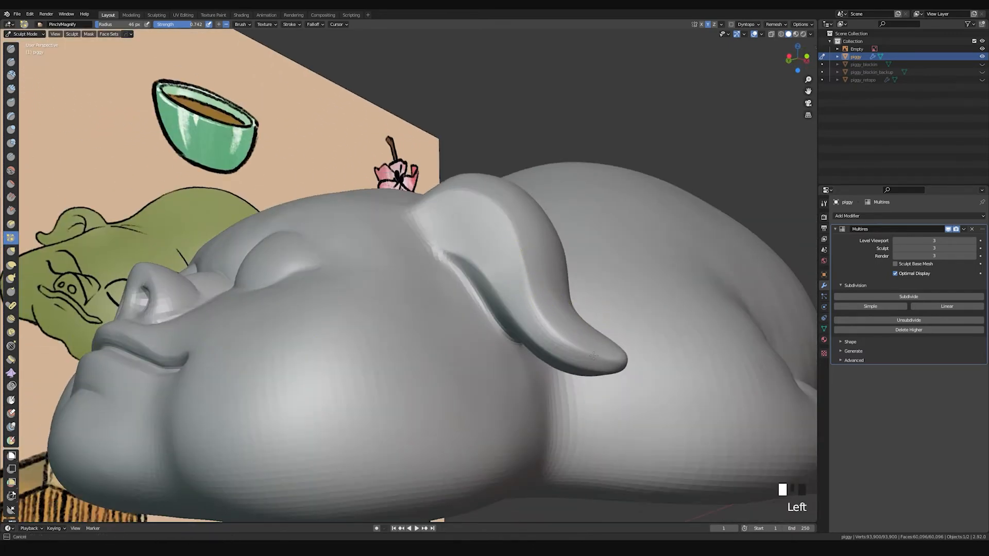
# Step: Set the Pinch brush to 56 px and define the seam where the top of the ear meets the forehead
pyautogui.moveTo(523, 278); pyautogui.dragTo(498, 271, button='middle')
pyautogui.moveTo(401, 200)
pyautogui.keyDown('shift'); pyautogui.mouseDown(button='middle')
pyautogui.moveTo(397, 227)
pyautogui.moveTo(388, 204)
pyautogui.moveTo(431, 214)
pyautogui.moveTo(441, 246)
pyautogui.mouseUp(button='middle'); pyautogui.keyUp('shift')
pyautogui.moveTo(387, 138); pyautogui.dragTo(406, 227)
pyautogui.press('f')
pyautogui.click(422, 201)
pyautogui.moveTo(389, 138); pyautogui.dragTo(394, 157)
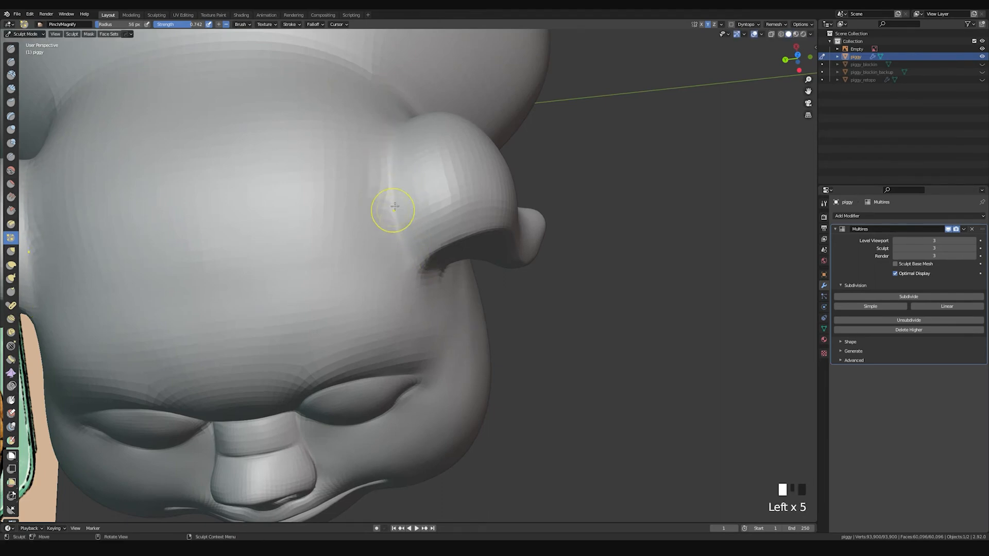
pyautogui.moveTo(399, 229); pyautogui.dragTo(431, 266)
# Step: Pinch the front of the ear base and continue along its upper attachment to the head
pyautogui.moveTo(430, 266); pyautogui.dragTo(393, 184, button='middle')
pyautogui.moveTo(479, 180); pyautogui.dragTo(509, 203, button='middle')
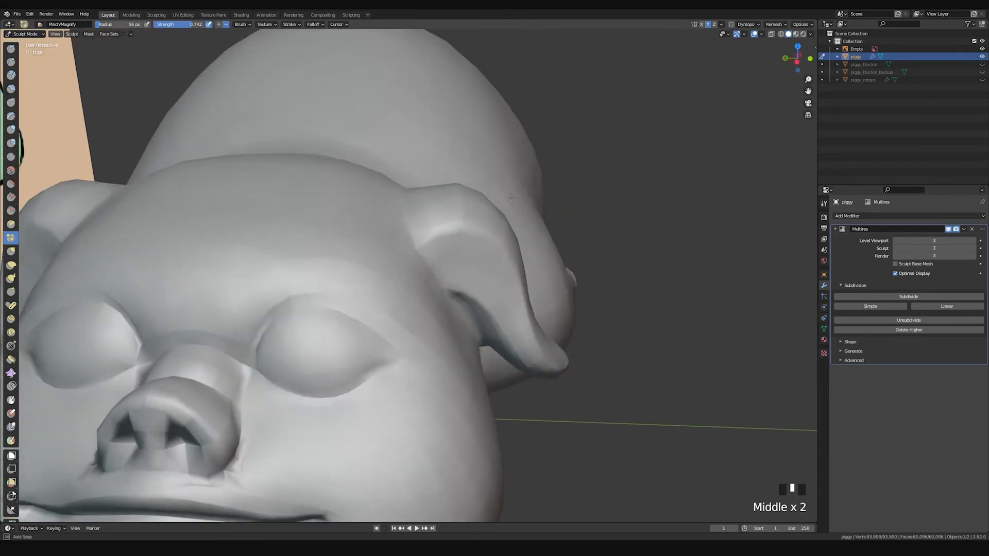
pyautogui.moveTo(430, 199); pyautogui.dragTo(427, 252, button='middle')
pyautogui.moveTo(426, 256); pyautogui.dragTo(418, 247)
pyautogui.moveTo(418, 247); pyautogui.dragTo(355, 134, button='middle')
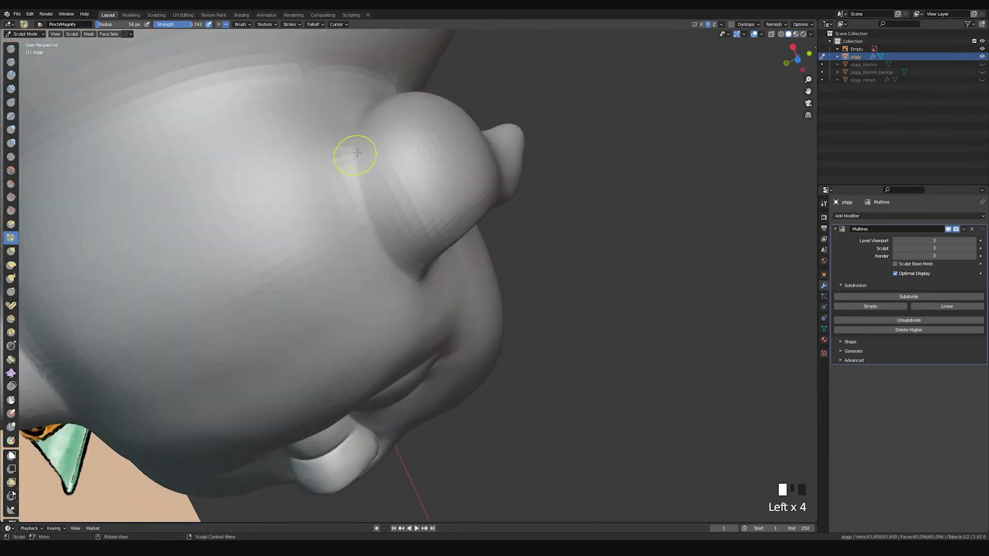
# Step: Pinch the seam around the back of the ear base where it joins the head
pyautogui.moveTo(368, 148); pyautogui.dragTo(483, 231, button='middle')
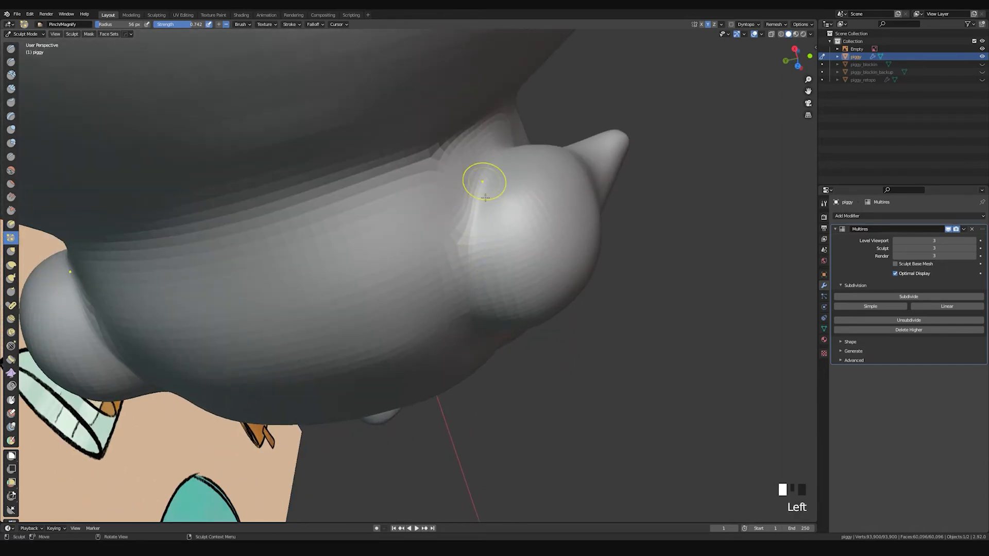
pyautogui.moveTo(492, 309)
pyautogui.mouseDown(button='middle')
pyautogui.moveTo(484, 147)
pyautogui.moveTo(457, 125)
pyautogui.mouseUp(button='middle')
pyautogui.moveTo(460, 162); pyautogui.dragTo(439, 203)
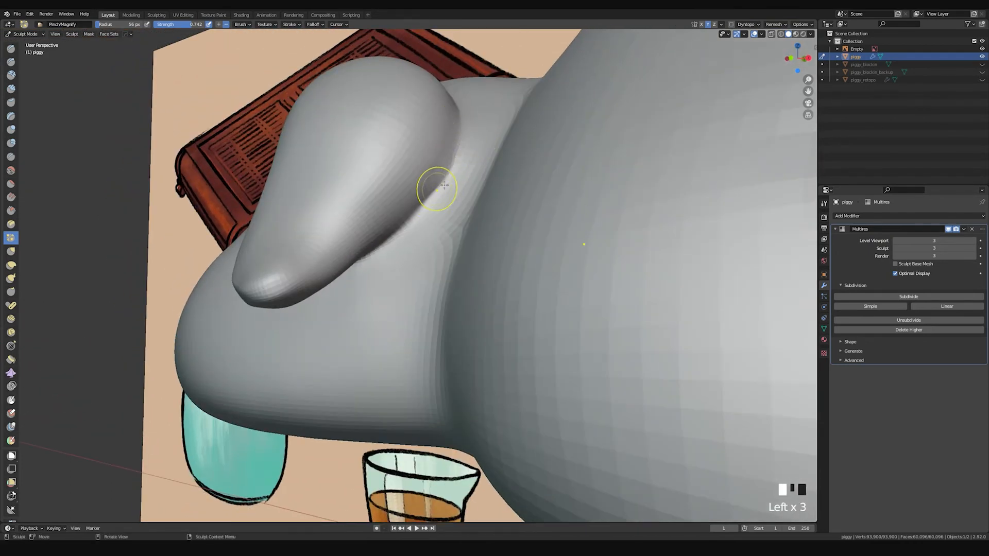
pyautogui.moveTo(438, 195); pyautogui.dragTo(457, 137, button='middle')
pyautogui.moveTo(457, 137); pyautogui.dragTo(404, 198)
pyautogui.moveTo(454, 136); pyautogui.dragTo(393, 199)
# Step: Tighten the crease behind the ear with further short pinch strokes from different angles
pyautogui.moveTo(393, 199); pyautogui.dragTo(444, 180, button='middle')
pyautogui.moveTo(443, 181)
pyautogui.mouseDown()
pyautogui.moveTo(398, 168)
pyautogui.moveTo(453, 200)
pyautogui.mouseUp()
pyautogui.moveTo(453, 201)
pyautogui.mouseDown(button='middle')
pyautogui.moveTo(474, 210)
pyautogui.moveTo(452, 177)
pyautogui.mouseUp(button='middle')
pyautogui.moveTo(452, 177); pyautogui.dragTo(429, 159)
pyautogui.moveTo(430, 159); pyautogui.dragTo(434, 166)
pyautogui.moveTo(434, 165)
pyautogui.mouseDown(button='middle')
pyautogui.moveTo(426, 176)
pyautogui.moveTo(482, 232)
pyautogui.moveTo(561, 249)
pyautogui.moveTo(543, 236)
pyautogui.moveTo(507, 259)
pyautogui.mouseUp(button='middle')
# Step: Smooth the head surface in front of and below the ear opening
pyautogui.keyDown('shift'); pyautogui.moveTo(508, 259); pyautogui.dragTo(495, 275); pyautogui.keyUp('shift')
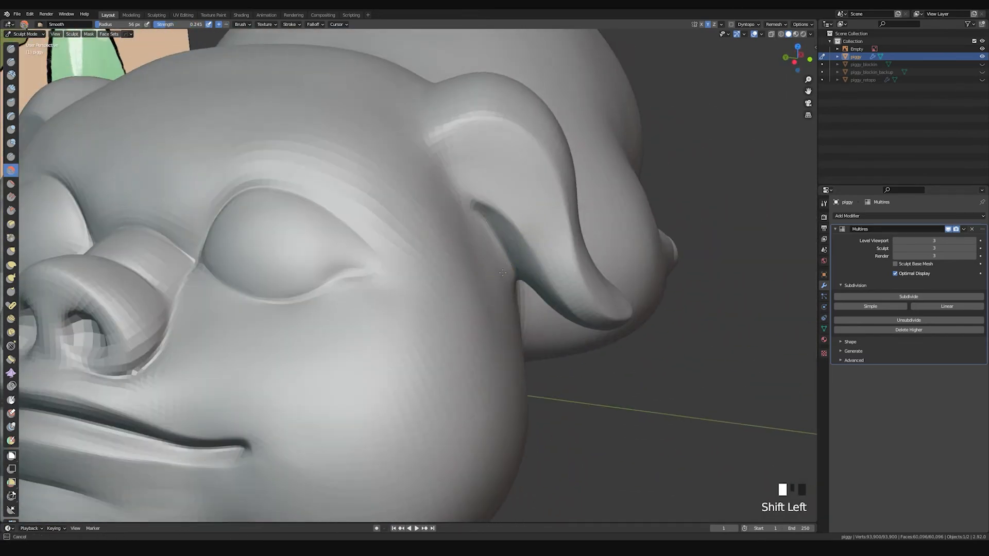
pyautogui.keyDown('shift'); pyautogui.moveTo(470, 242); pyautogui.dragTo(470, 249); pyautogui.keyUp('shift')
pyautogui.moveTo(470, 249); pyautogui.dragTo(457, 243, button='middle')
pyautogui.moveTo(457, 243)
pyautogui.keyDown('shift'); pyautogui.mouseDown()
pyautogui.moveTo(438, 310)
pyautogui.moveTo(426, 227)
pyautogui.moveTo(453, 316)
pyautogui.mouseUp(); pyautogui.keyUp('shift')
pyautogui.moveTo(453, 316)
pyautogui.mouseDown(button='middle')
pyautogui.moveTo(377, 216)
pyautogui.moveTo(415, 209)
pyautogui.moveTo(326, 238)
pyautogui.mouseUp(button='middle')
# Step: Pinch the underside of the ear near its tip with the Pinch brush at 67 px
pyautogui.moveTo(326, 239); pyautogui.dragTo(354, 245)
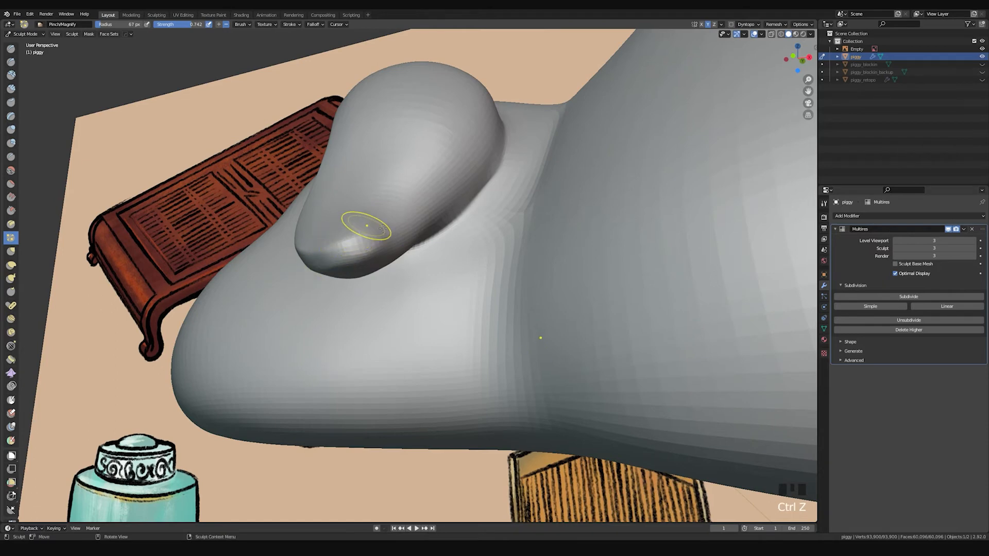
pyautogui.moveTo(364, 228); pyautogui.dragTo(426, 216, button='middle')
pyautogui.moveTo(426, 217); pyautogui.dragTo(423, 211)
pyautogui.moveTo(423, 211); pyautogui.dragTo(424, 188, button='middle')
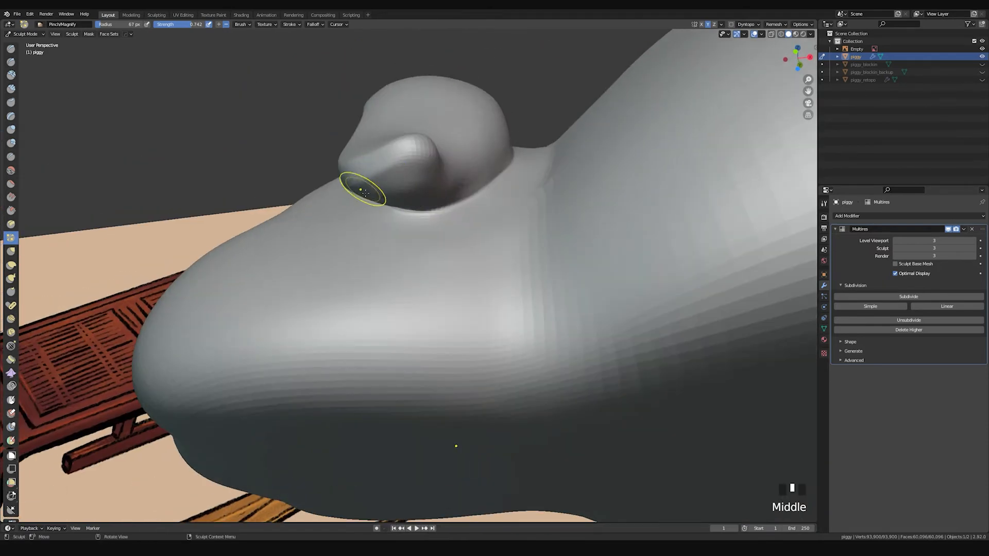
pyautogui.moveTo(360, 183); pyautogui.dragTo(372, 177)
pyautogui.moveTo(392, 169); pyautogui.dragTo(419, 166)
# Step: Refine the rear edge and tip of the ear with short pinch strokes
pyautogui.moveTo(420, 165); pyautogui.dragTo(392, 172, button='middle')
pyautogui.moveTo(325, 193); pyautogui.dragTo(324, 193)
pyautogui.moveTo(364, 181); pyautogui.dragTo(377, 221, button='middle')
pyautogui.moveTo(389, 268); pyautogui.dragTo(390, 268)
pyautogui.moveTo(418, 257); pyautogui.dragTo(376, 249, button='middle')
pyautogui.moveTo(276, 287); pyautogui.dragTo(293, 280)
pyautogui.moveTo(294, 281)
pyautogui.mouseDown(button='middle')
pyautogui.moveTo(344, 233)
pyautogui.moveTo(283, 242)
pyautogui.mouseUp(button='middle')
pyautogui.moveTo(283, 243); pyautogui.dragTo(281, 242)
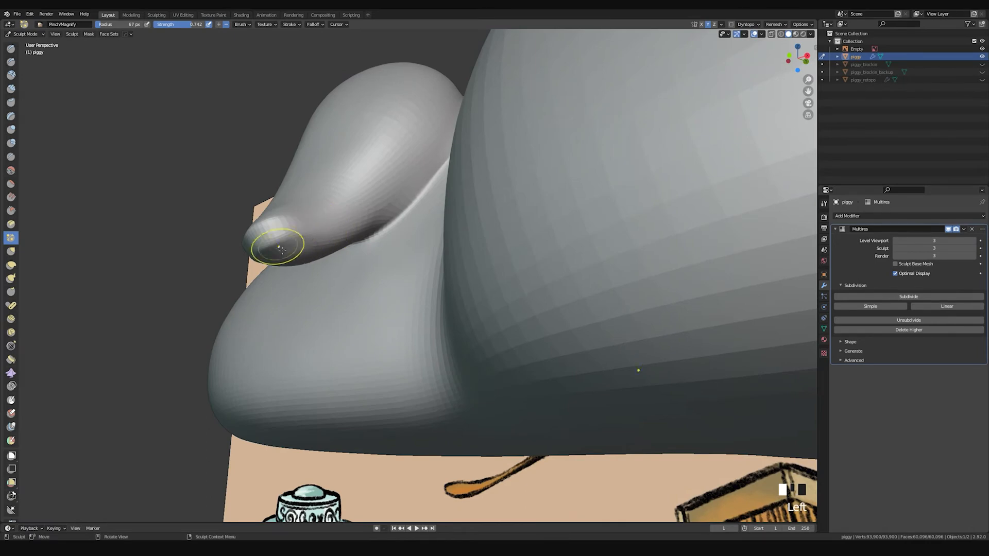
# Step: Smooth the back of the ear, its base and the adjoining head surface
pyautogui.moveTo(343, 228); pyautogui.dragTo(354, 192, button='middle')
pyautogui.moveTo(354, 192)
pyautogui.keyDown('shift'); pyautogui.mouseDown()
pyautogui.moveTo(325, 170)
pyautogui.moveTo(349, 161)
pyautogui.mouseUp(); pyautogui.keyUp('shift')
pyautogui.moveTo(348, 161); pyautogui.dragTo(375, 139, button='middle')
pyautogui.moveTo(375, 139)
pyautogui.keyDown('shift'); pyautogui.mouseDown()
pyautogui.moveTo(355, 113)
pyautogui.moveTo(396, 126)
pyautogui.mouseUp(); pyautogui.keyUp('shift')
pyautogui.moveTo(396, 126); pyautogui.dragTo(413, 215, button='middle')
pyautogui.keyDown('shift'); pyautogui.moveTo(364, 320); pyautogui.dragTo(356, 309); pyautogui.keyUp('shift')
pyautogui.moveTo(355, 309)
pyautogui.mouseDown(button='middle')
pyautogui.moveTo(396, 258)
pyautogui.moveTo(470, 231)
pyautogui.mouseUp(button='middle')
pyautogui.keyDown('shift'); pyautogui.moveTo(470, 231); pyautogui.dragTo(465, 286); pyautogui.keyUp('shift')
# Step: Pinch the ear's lower edge just before the tip with the Pinch brush at 51 px
pyautogui.moveTo(465, 286); pyautogui.dragTo(524, 269, button='middle')
pyautogui.press('f')
pyautogui.click(494, 249)
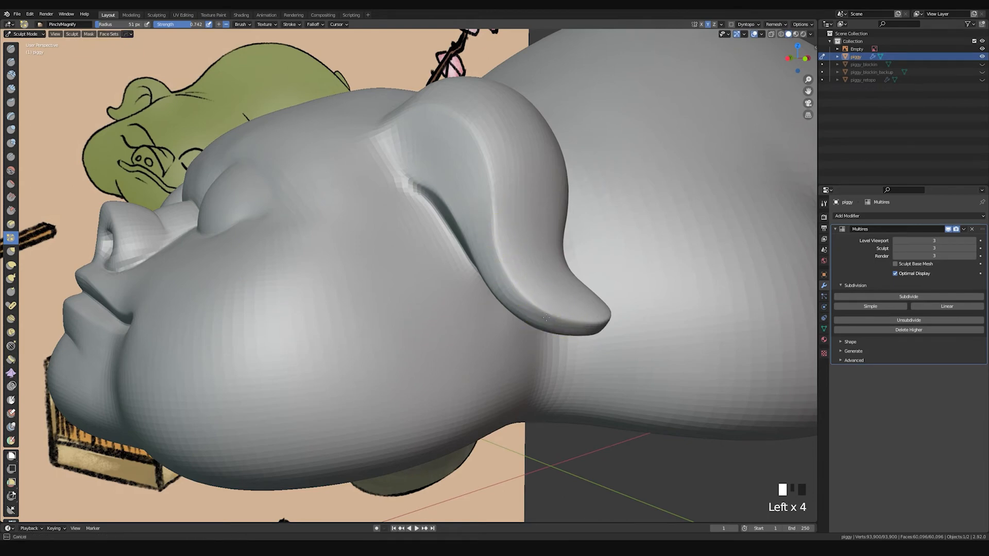
pyautogui.keyDown('shift'); pyautogui.click(562, 316); pyautogui.keyUp('shift')
pyautogui.keyDown('shift'); pyautogui.click(561, 317); pyautogui.keyUp('shift')
pyautogui.keyDown('shift'); pyautogui.click(560, 316); pyautogui.keyUp('shift')
pyautogui.keyDown('shift'); pyautogui.click(559, 316); pyautogui.keyUp('shift')
pyautogui.keyDown('shift'); pyautogui.click(458, 155); pyautogui.keyUp('shift')
pyautogui.moveTo(458, 154); pyautogui.dragTo(470, 180, button='middle')
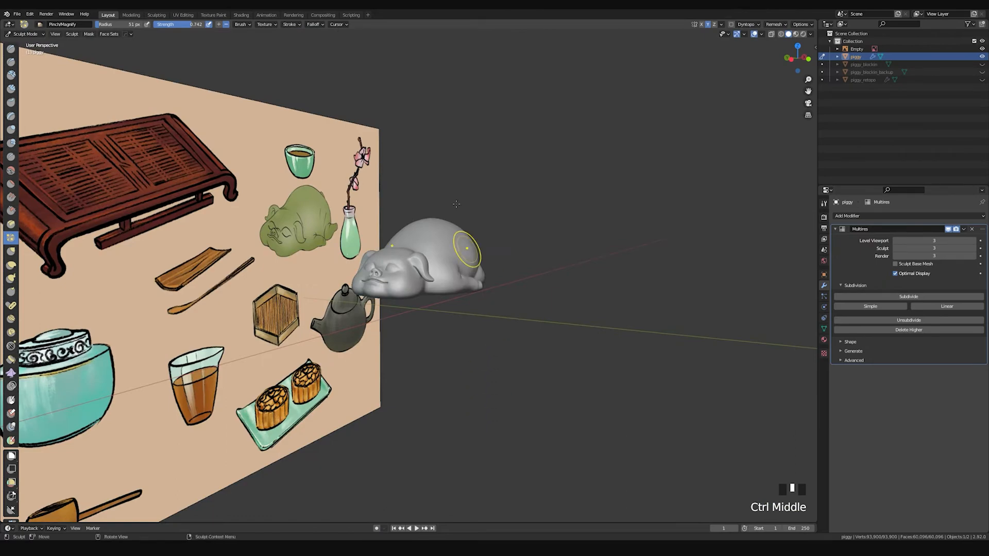
# Step: Smooth the outer face of the ear from its base down toward the tip
pyautogui.moveTo(520, 218)
pyautogui.mouseDown(button='middle')
pyautogui.moveTo(514, 258)
pyautogui.moveTo(494, 242)
pyautogui.moveTo(489, 267)
pyautogui.moveTo(487, 213)
pyautogui.moveTo(464, 162)
pyautogui.moveTo(463, 220)
pyautogui.moveTo(446, 185)
pyautogui.moveTo(426, 190)
pyautogui.mouseUp(button='middle')
pyautogui.press('f')
pyautogui.click(446, 185)
pyautogui.moveTo(426, 190)
pyautogui.keyDown('shift'); pyautogui.mouseDown()
pyautogui.moveTo(410, 169)
pyautogui.moveTo(463, 246)
pyautogui.mouseUp(); pyautogui.keyUp('shift')
pyautogui.keyDown('shift'); pyautogui.moveTo(433, 175); pyautogui.dragTo(479, 290); pyautogui.keyUp('shift')
pyautogui.moveTo(479, 290); pyautogui.dragTo(463, 220, button='middle')
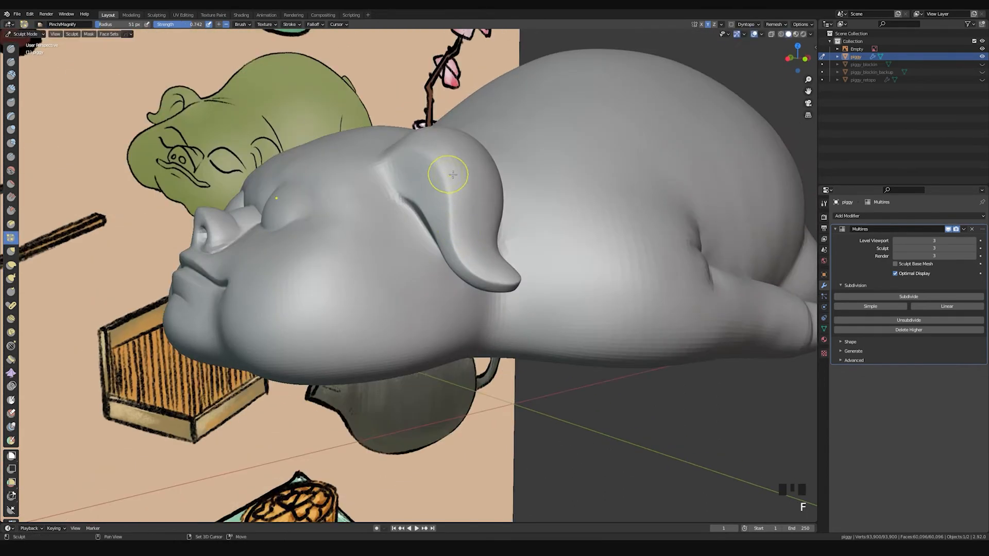
# Step: Smooth the ear's front ridge down to the tip and soften the ear's underside
pyautogui.keyDown('shift'); pyautogui.moveTo(448, 172); pyautogui.dragTo(469, 209); pyautogui.keyUp('shift')
pyautogui.keyDown('shift'); pyautogui.moveTo(443, 147); pyautogui.dragTo(468, 238); pyautogui.keyUp('shift')
pyautogui.moveTo(448, 192)
pyautogui.keyDown('shift'); pyautogui.mouseDown()
pyautogui.moveTo(473, 269)
pyautogui.moveTo(514, 280)
pyautogui.mouseUp(); pyautogui.keyUp('shift')
pyautogui.moveTo(515, 280)
pyautogui.mouseDown(button='middle')
pyautogui.moveTo(473, 260)
pyautogui.moveTo(484, 219)
pyautogui.mouseUp(button='middle')
pyautogui.keyDown('shift'); pyautogui.moveTo(484, 219); pyautogui.dragTo(475, 214); pyautogui.keyUp('shift')
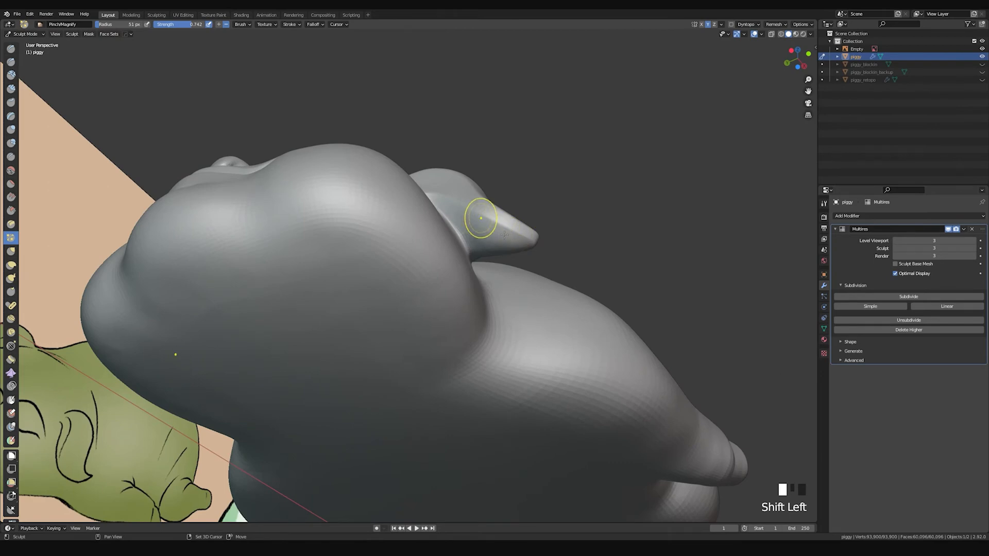
# Step: Smooth the underside of the cheek and its transition into the neck with the smoothing brush at 124 px
pyautogui.moveTo(328, 275)
pyautogui.keyDown('shift'); pyautogui.mouseDown(button='middle')
pyautogui.moveTo(423, 150)
pyautogui.moveTo(425, 176)
pyautogui.mouseUp(button='middle'); pyautogui.keyUp('shift')
pyautogui.press('f')
pyautogui.click(449, 180)
pyautogui.moveTo(341, 225)
pyautogui.keyDown('shift'); pyautogui.mouseDown()
pyautogui.moveTo(348, 237)
pyautogui.moveTo(379, 214)
pyautogui.moveTo(432, 211)
pyautogui.mouseUp(); pyautogui.keyUp('shift')
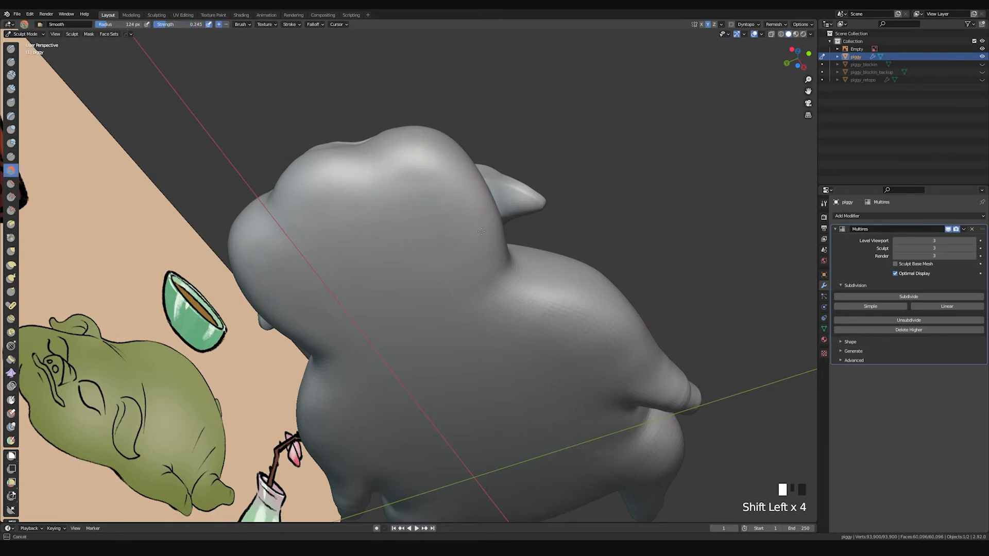
pyautogui.moveTo(448, 242); pyautogui.dragTo(443, 269, button='middle')
pyautogui.keyDown('shift'); pyautogui.moveTo(342, 220); pyautogui.dragTo(360, 216); pyautogui.keyUp('shift')
pyautogui.moveTo(342, 222)
pyautogui.keyDown('shift'); pyautogui.mouseDown()
pyautogui.moveTo(435, 236)
pyautogui.moveTo(445, 268)
pyautogui.mouseUp(); pyautogui.keyUp('shift')
pyautogui.moveTo(447, 270)
pyautogui.keyDown('shift'); pyautogui.mouseDown()
pyautogui.moveTo(457, 304)
pyautogui.moveTo(481, 261)
pyautogui.moveTo(492, 268)
pyautogui.mouseUp(); pyautogui.keyUp('shift')
pyautogui.keyDown('shift'); pyautogui.moveTo(492, 268); pyautogui.dragTo(503, 260); pyautogui.keyUp('shift')
# Step: Sculpt a crease running down the neck just behind the ear
pyautogui.moveTo(503, 260)
pyautogui.mouseDown(button='middle')
pyautogui.moveTo(409, 283)
pyautogui.moveTo(478, 315)
pyautogui.moveTo(443, 288)
pyautogui.moveTo(427, 258)
pyautogui.moveTo(463, 188)
pyautogui.mouseUp(button='middle')
pyautogui.press('space')
pyautogui.press('f')
pyautogui.click(427, 227)
pyautogui.moveTo(415, 229)
pyautogui.mouseDown(button='middle')
pyautogui.moveTo(446, 207)
pyautogui.moveTo(455, 302)
pyautogui.moveTo(423, 241)
pyautogui.mouseUp(button='middle')
pyautogui.moveTo(394, 211); pyautogui.dragTo(419, 295)
pyautogui.press('f')
pyautogui.click(403, 235)
pyautogui.moveTo(394, 209); pyautogui.dragTo(417, 274)
# Step: Tighten the neck crease behind the ear with the Pinch brush at 65 px and 53 px
pyautogui.moveTo(429, 297); pyautogui.dragTo(411, 287, button='middle')
pyautogui.moveTo(410, 287); pyautogui.dragTo(411, 321)
pyautogui.moveTo(407, 287)
pyautogui.mouseDown()
pyautogui.moveTo(410, 320)
pyautogui.moveTo(413, 298)
pyautogui.mouseUp()
pyautogui.press('p')
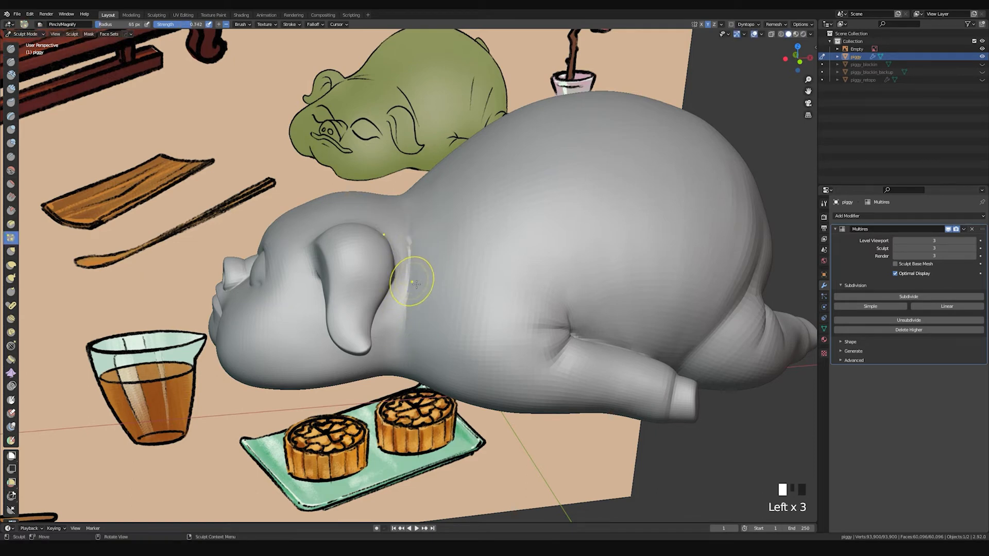
pyautogui.moveTo(411, 282); pyautogui.dragTo(410, 284)
pyautogui.moveTo(411, 284); pyautogui.dragTo(436, 271, button='middle')
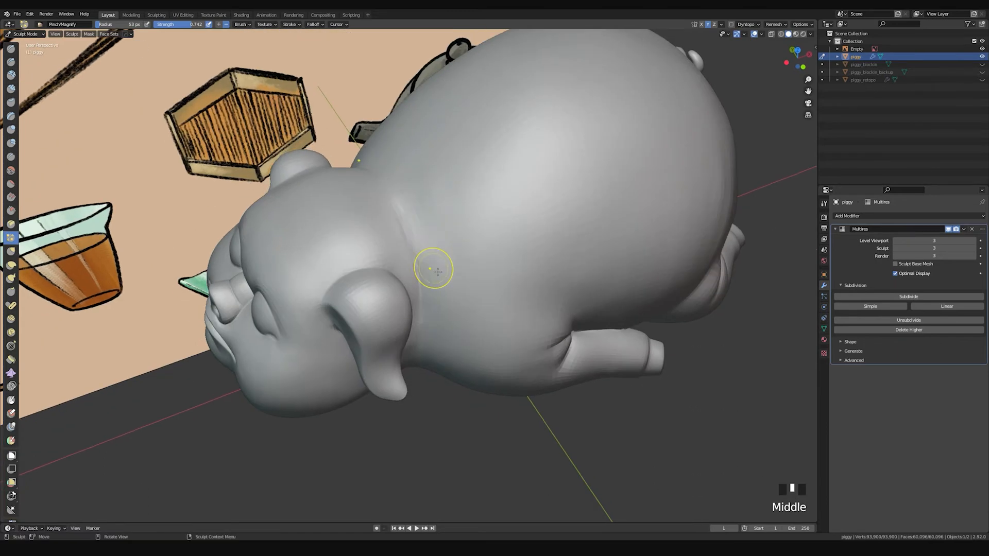
pyautogui.moveTo(421, 297); pyautogui.dragTo(417, 251)
pyautogui.moveTo(394, 199); pyautogui.dragTo(389, 193)
pyautogui.moveTo(402, 206)
pyautogui.mouseDown(button='middle')
pyautogui.moveTo(462, 301)
pyautogui.moveTo(460, 245)
pyautogui.moveTo(429, 244)
pyautogui.mouseUp(button='middle')
# Step: Shape the neck fold behind the ear with long Draw brush strokes and lightly smooth it
pyautogui.press('space')
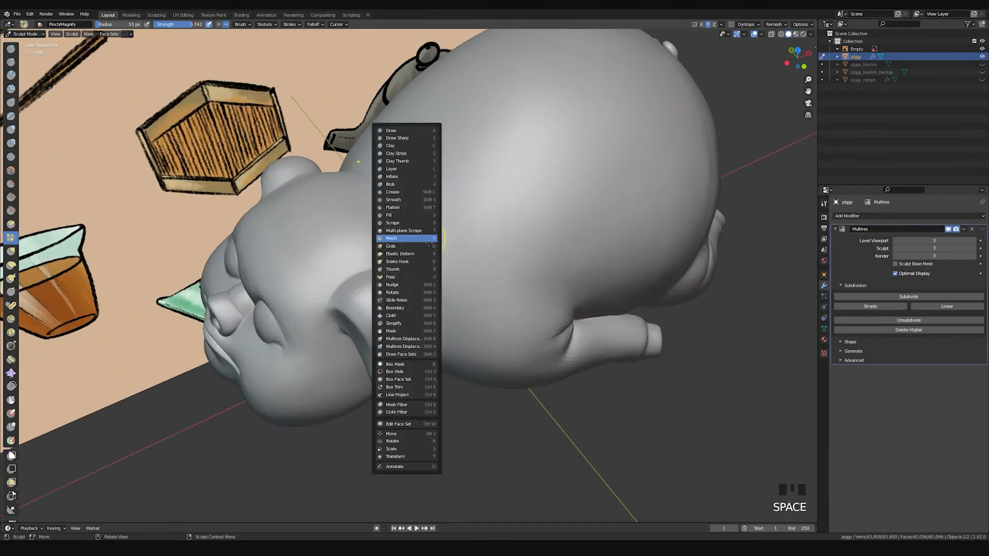
pyautogui.press('x')
pyautogui.moveTo(410, 209); pyautogui.dragTo(436, 311)
pyautogui.press('f')
pyautogui.click(437, 241)
pyautogui.moveTo(412, 218); pyautogui.dragTo(432, 313)
pyautogui.moveTo(419, 222); pyautogui.dragTo(431, 247, button='middle')
pyautogui.moveTo(431, 247); pyautogui.dragTo(435, 309)
pyautogui.moveTo(434, 309); pyautogui.dragTo(425, 274, button='middle')
pyautogui.keyDown('shift'); pyautogui.moveTo(425, 274); pyautogui.dragTo(417, 274); pyautogui.keyUp('shift')
pyautogui.moveTo(407, 315); pyautogui.dragTo(426, 250, button='middle')
# Step: Undo the last stroke and rework the neck fold behind the ear with the Draw brush at 60 px
pyautogui.press('f')
pyautogui.click(414, 186)
pyautogui.hotkey('ctrl', 'z')
pyautogui.press('f')
pyautogui.click(448, 231)
pyautogui.moveTo(414, 256); pyautogui.dragTo(413, 191)
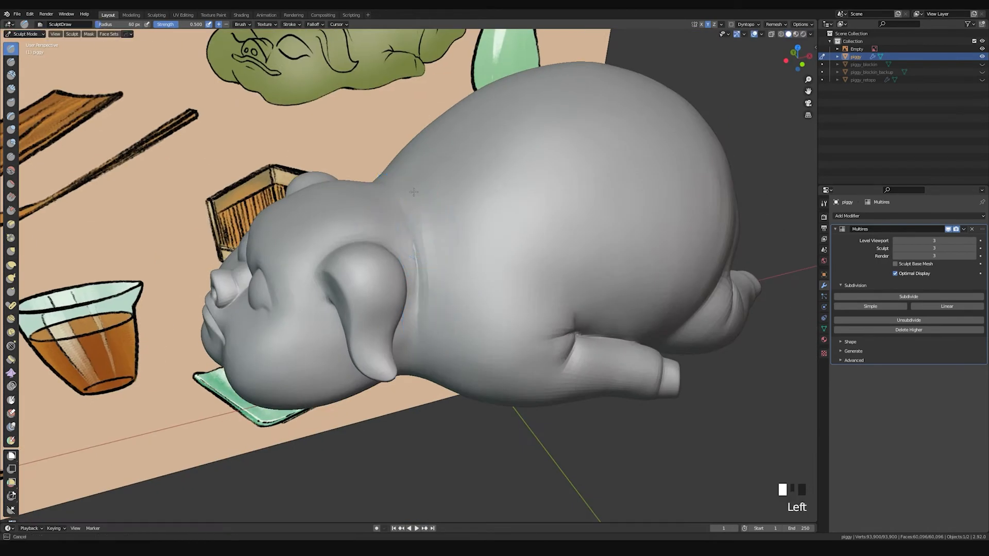
# Step: Add a narrow Draw stroke at 47 px between the ear and the neck fold, and smooth its upper part
pyautogui.moveTo(437, 262)
pyautogui.mouseDown(button='middle')
pyautogui.moveTo(412, 258)
pyautogui.moveTo(412, 247)
pyautogui.moveTo(423, 298)
pyautogui.moveTo(436, 270)
pyautogui.mouseUp(button='middle')
pyautogui.press('f')
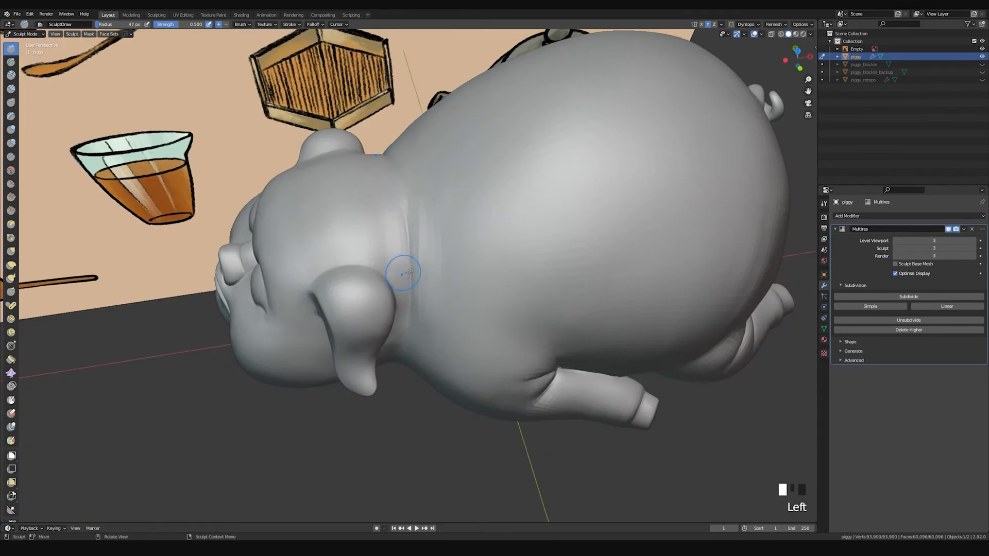
pyautogui.moveTo(390, 228); pyautogui.dragTo(395, 280)
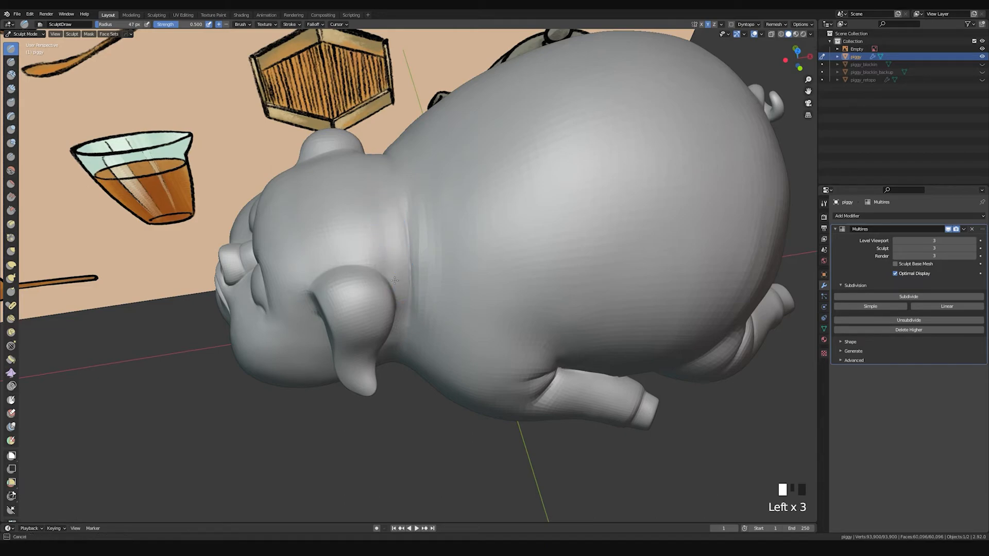
pyautogui.keyDown('shift'); pyautogui.moveTo(383, 197); pyautogui.dragTo(389, 221); pyautogui.keyUp('shift')
# Step: Sculpt a second fold farther back on the neck with the Draw brush, undoing the first try, and soften it
pyautogui.moveTo(389, 221); pyautogui.dragTo(468, 220, button='middle')
pyautogui.click(489, 320)
pyautogui.hotkey('ctrl', 'z')
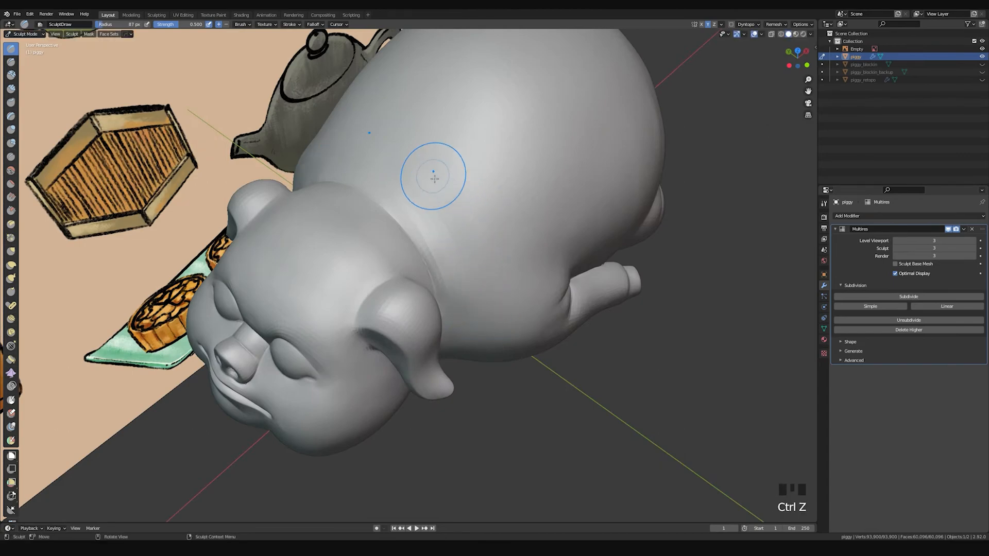
pyautogui.click(503, 287)
pyautogui.moveTo(504, 286)
pyautogui.mouseDown(button='middle')
pyautogui.moveTo(443, 216)
pyautogui.moveTo(512, 198)
pyautogui.moveTo(446, 249)
pyautogui.moveTo(419, 206)
pyautogui.mouseUp(button='middle')
pyautogui.click(458, 300)
pyautogui.keyDown('shift'); pyautogui.moveTo(420, 195); pyautogui.dragTo(461, 253); pyautogui.keyUp('shift')
# Step: Smooth the folds along the neck behind the ear with the brush at 61 px
pyautogui.press('f')
pyautogui.click(443, 276)
pyautogui.keyDown('shift'); pyautogui.moveTo(394, 222); pyautogui.dragTo(424, 299); pyautogui.keyUp('shift')
pyautogui.keyDown('shift'); pyautogui.moveTo(405, 258); pyautogui.dragTo(428, 331); pyautogui.keyUp('shift')
pyautogui.moveTo(451, 313); pyautogui.dragTo(443, 293, button='middle')
# Step: Cut sharp creases into the neck folds with the Draw Sharp brush at 30 px
pyautogui.press('space')
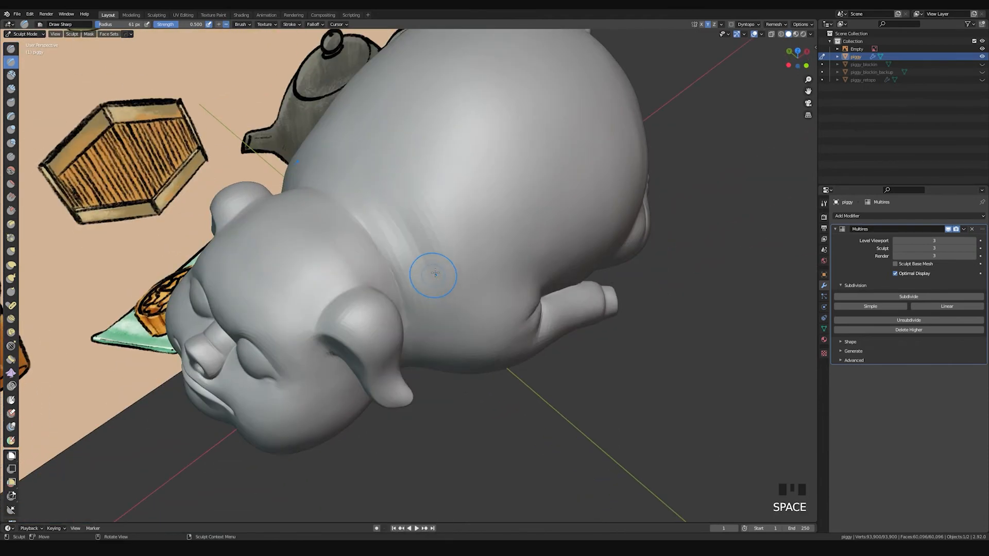
pyautogui.press('f')
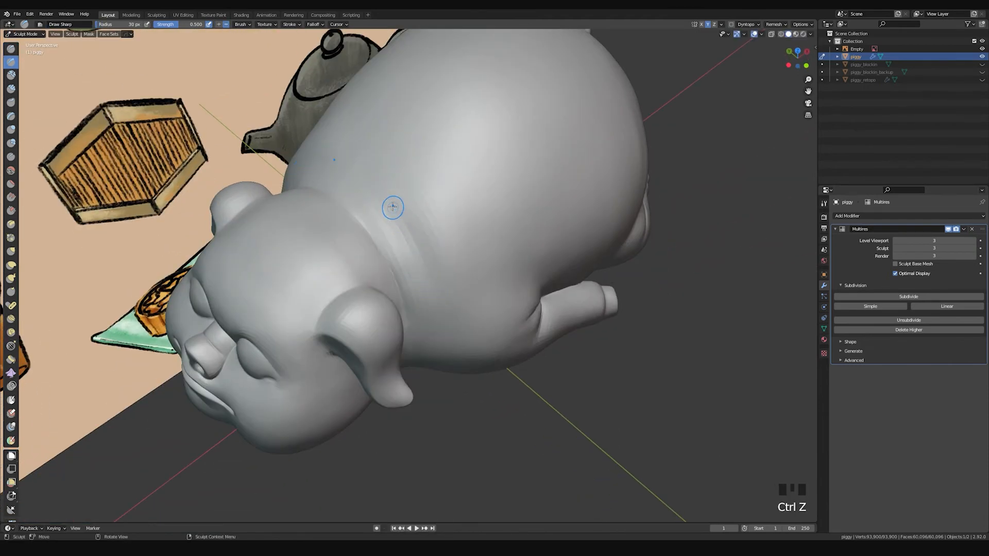
pyautogui.moveTo(437, 304); pyautogui.dragTo(363, 205, button='middle')
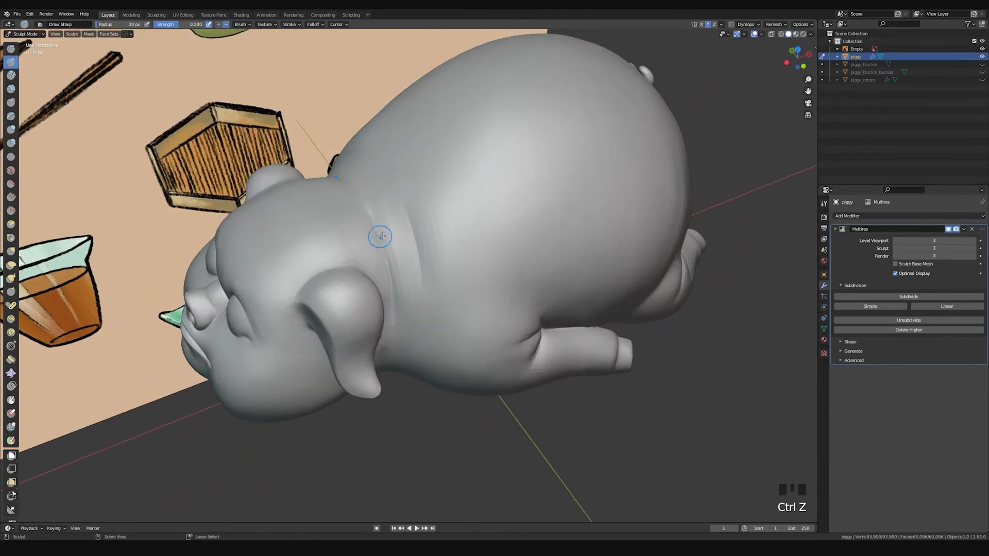
pyautogui.moveTo(391, 264)
pyautogui.mouseDown(button='middle')
pyautogui.moveTo(364, 209)
pyautogui.moveTo(385, 249)
pyautogui.mouseUp(button='middle')
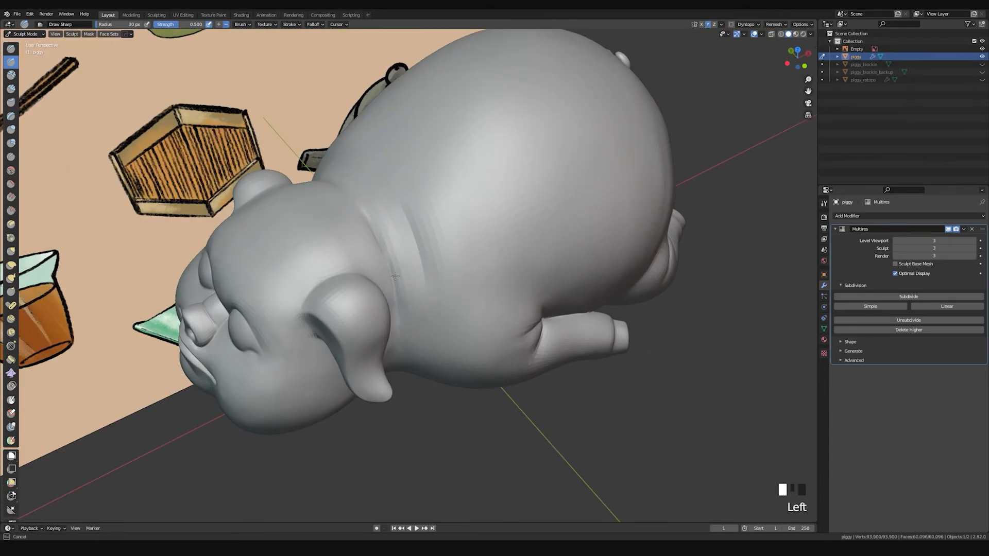
pyautogui.moveTo(406, 307); pyautogui.dragTo(370, 262, button='middle')
pyautogui.moveTo(423, 297); pyautogui.dragTo(409, 273, button='middle')
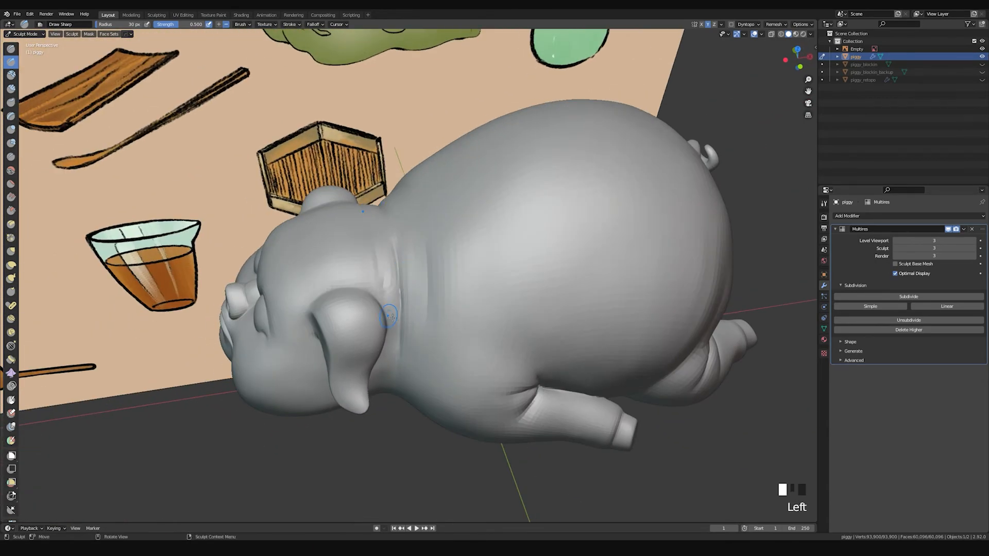
# Step: Deepen the sharp crease directly behind the ear up toward the back of the head, undoing one stroke
pyautogui.moveTo(388, 290); pyautogui.dragTo(385, 273)
pyautogui.moveTo(387, 239)
pyautogui.mouseDown(button='middle')
pyautogui.moveTo(410, 273)
pyautogui.moveTo(392, 273)
pyautogui.moveTo(390, 252)
pyautogui.mouseUp(button='middle')
pyautogui.hotkey('ctrl', 'z')
pyautogui.moveTo(389, 302); pyautogui.dragTo(380, 240)
pyautogui.moveTo(389, 302); pyautogui.dragTo(377, 231)
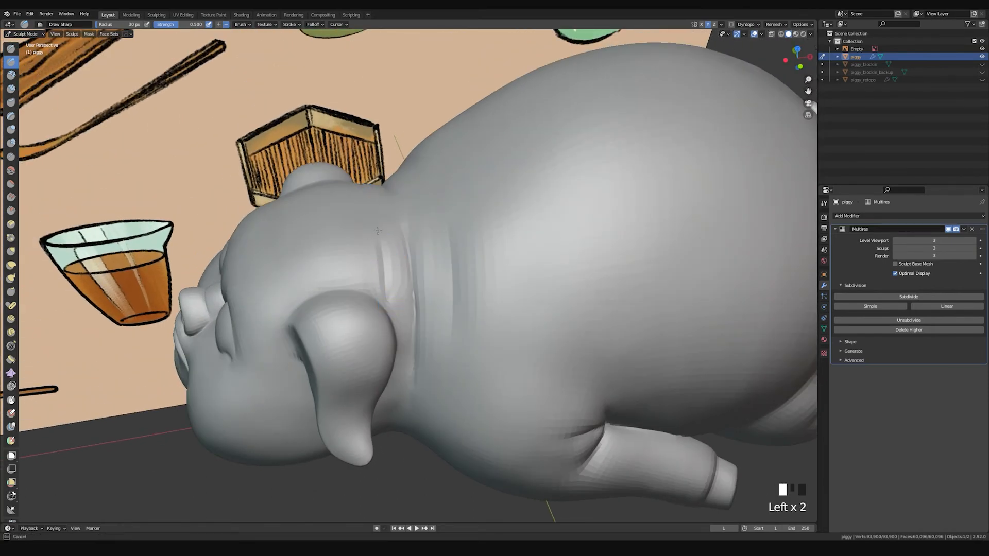
# Step: Puff up the neck roll behind and below the ear with the Inflate brush at 138 px
pyautogui.moveTo(411, 264); pyautogui.dragTo(461, 284, button='middle')
pyautogui.press('i')
pyautogui.press('f')
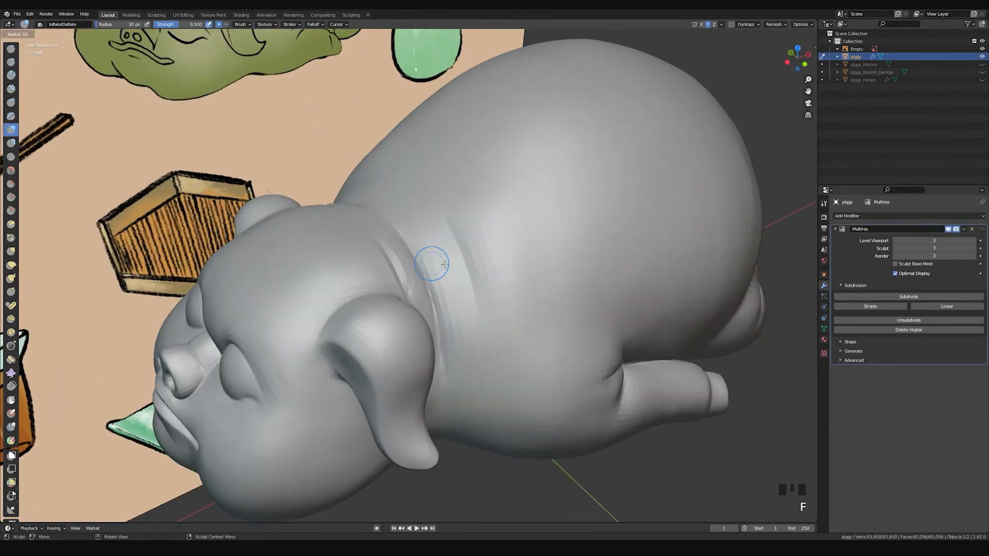
pyautogui.click(472, 263)
pyautogui.moveTo(464, 260)
pyautogui.mouseDown(button='middle')
pyautogui.moveTo(428, 245)
pyautogui.moveTo(419, 268)
pyautogui.mouseUp(button='middle')
pyautogui.press('f')
pyautogui.click(412, 340)
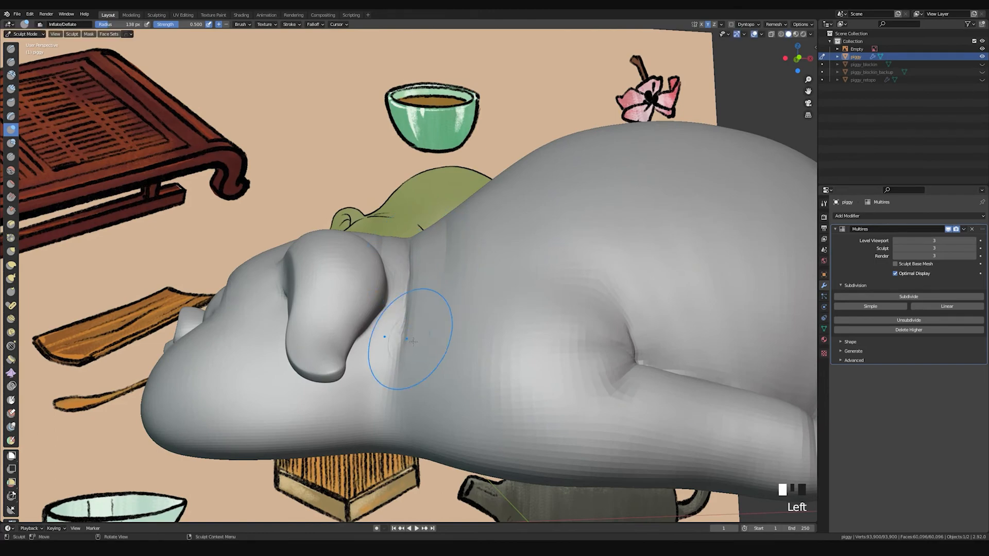
pyautogui.moveTo(417, 283); pyautogui.dragTo(380, 260)
# Step: Inflate the upper neck roll between the back of the head and the body
pyautogui.moveTo(379, 261); pyautogui.dragTo(390, 271, button='middle')
pyautogui.moveTo(390, 271); pyautogui.dragTo(377, 231)
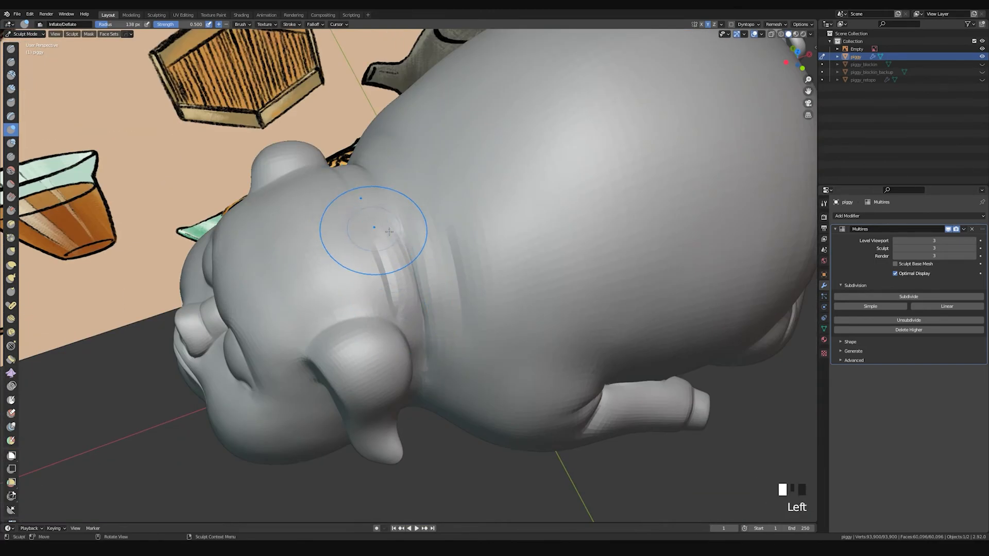
pyautogui.moveTo(429, 239); pyautogui.dragTo(426, 265, button='middle')
pyautogui.moveTo(360, 178); pyautogui.dragTo(395, 233)
pyautogui.moveTo(366, 189); pyautogui.dragTo(382, 210)
# Step: Carve skin creases where the front leg meets the body with the Draw Sharp brush at 43 px
pyautogui.press('p')
pyautogui.keyDown('ctrl'); pyautogui.moveTo(458, 190); pyautogui.dragTo(480, 232, button='middle'); pyautogui.keyUp('ctrl')
pyautogui.press('space')
pyautogui.press('f')
pyautogui.moveTo(425, 263)
pyautogui.keyDown('ctrl'); pyautogui.mouseDown(button='middle')
pyautogui.moveTo(453, 218)
pyautogui.moveTo(404, 269)
pyautogui.mouseUp(button='middle'); pyautogui.keyUp('ctrl')
pyautogui.click(352, 260)
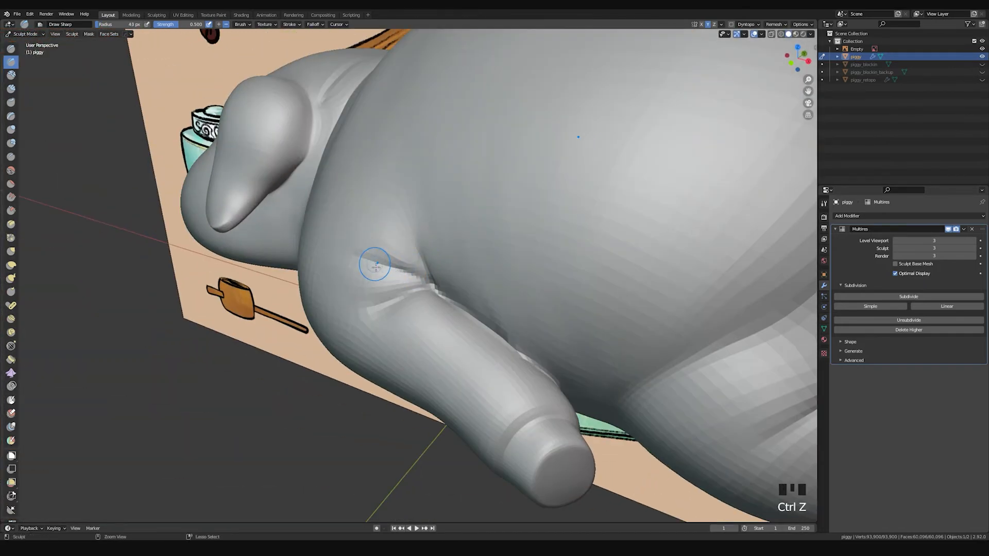
pyautogui.moveTo(423, 283); pyautogui.dragTo(414, 272, button='middle')
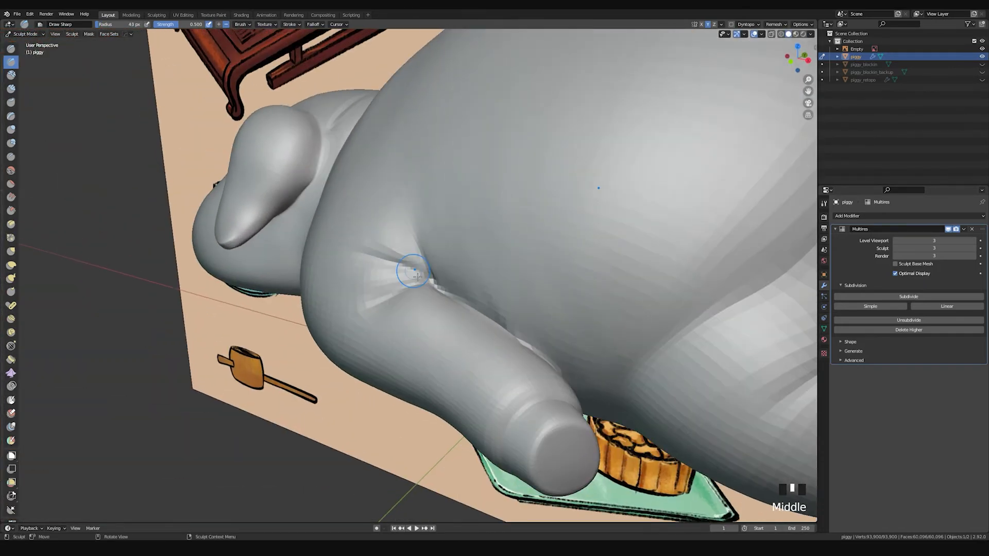
pyautogui.moveTo(411, 234)
pyautogui.mouseDown(button='middle')
pyautogui.moveTo(442, 296)
pyautogui.moveTo(466, 299)
pyautogui.moveTo(453, 306)
pyautogui.mouseUp(button='middle')
pyautogui.click(443, 296)
pyautogui.moveTo(488, 329); pyautogui.dragTo(526, 358)
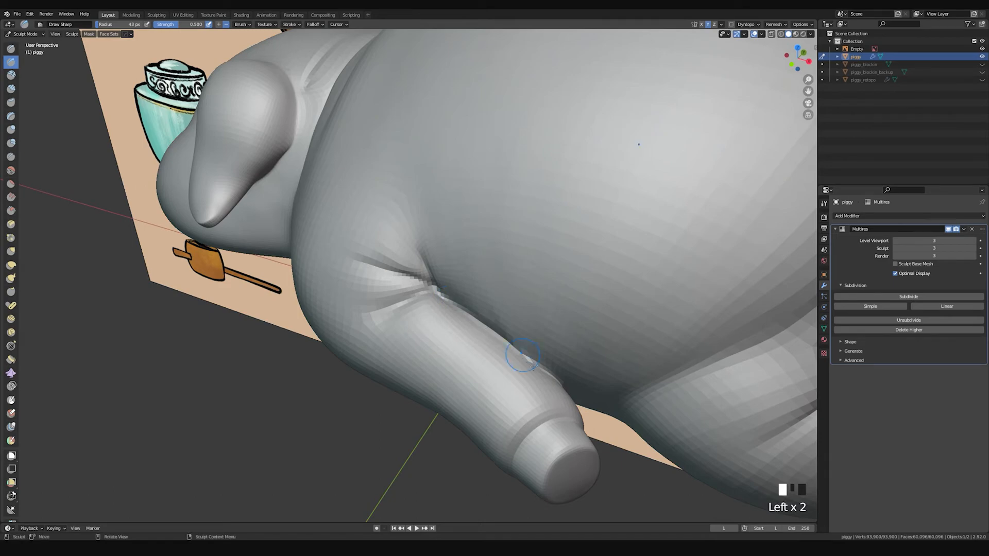
# Step: Carve a sharp crease along the upper edge of the hind thigh where it meets the belly, undoing one stroke
pyautogui.moveTo(463, 288)
pyautogui.mouseDown(button='middle')
pyautogui.moveTo(494, 278)
pyautogui.moveTo(494, 309)
pyautogui.moveTo(524, 307)
pyautogui.moveTo(507, 285)
pyautogui.moveTo(514, 172)
pyautogui.moveTo(443, 253)
pyautogui.mouseUp(button='middle')
pyautogui.click(517, 180)
pyautogui.hotkey('ctrl', 'z')
pyautogui.click(481, 221)
pyautogui.moveTo(482, 221); pyautogui.dragTo(507, 186)
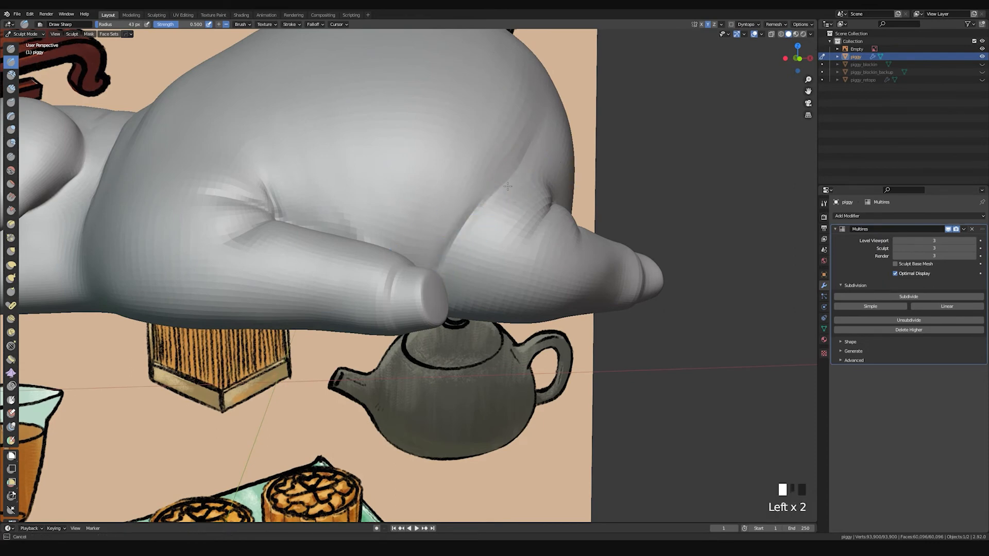
pyautogui.moveTo(543, 159); pyautogui.dragTo(536, 150, button='middle')
pyautogui.click(538, 152)
# Step: Carve the crease between the hind leg and the rump, undoing and redrawing strokes until it fits
pyautogui.moveTo(585, 90)
pyautogui.mouseDown(button='middle')
pyautogui.moveTo(551, 216)
pyautogui.moveTo(499, 215)
pyautogui.mouseUp(button='middle')
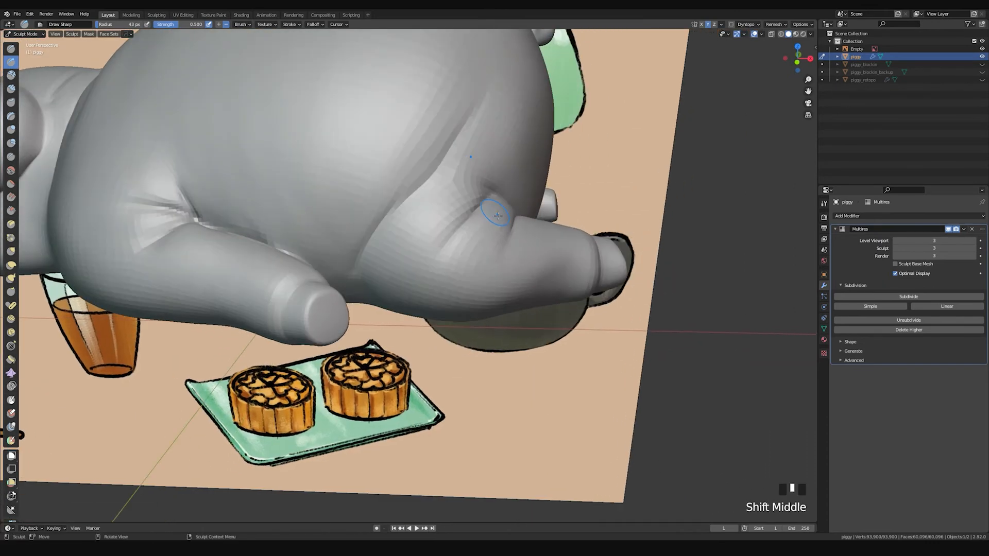
pyautogui.moveTo(583, 210)
pyautogui.mouseDown(button='middle')
pyautogui.moveTo(491, 222)
pyautogui.moveTo(530, 256)
pyautogui.moveTo(449, 245)
pyautogui.mouseUp(button='middle')
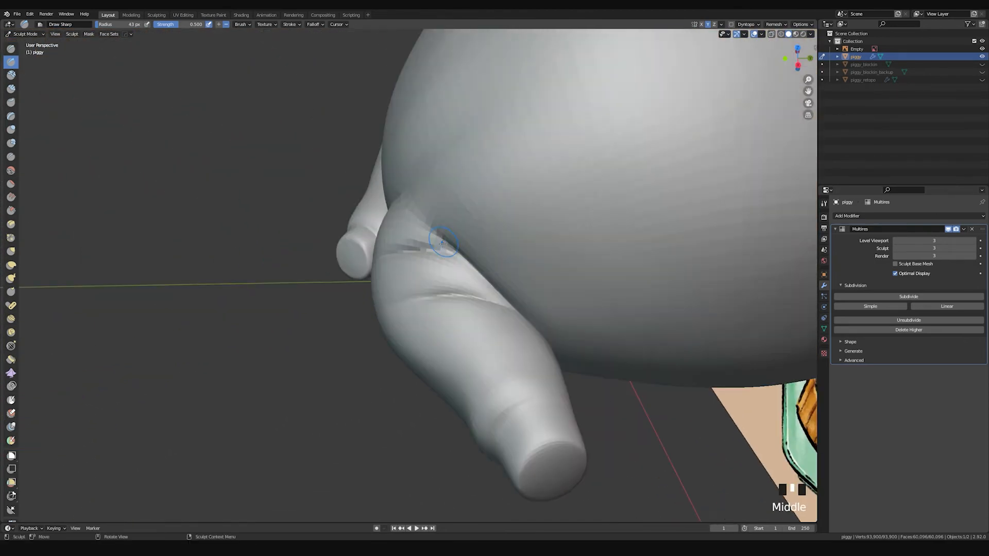
pyautogui.moveTo(414, 219); pyautogui.dragTo(506, 306)
pyautogui.hotkey('ctrl', 'z')
pyautogui.hotkey('ctrl', 'z')
pyautogui.moveTo(410, 220); pyautogui.dragTo(521, 324)
pyautogui.hotkey('ctrl', 'z')
pyautogui.moveTo(431, 235); pyautogui.dragTo(508, 307)
pyautogui.moveTo(467, 259)
pyautogui.mouseDown(button='middle')
pyautogui.moveTo(476, 250)
pyautogui.moveTo(384, 252)
pyautogui.mouseUp(button='middle')
# Step: Cut long fold lines into the flank above the hind thigh, undoing and redrawing one of the strokes
pyautogui.click(479, 251)
pyautogui.moveTo(458, 213)
pyautogui.keyDown('shift'); pyautogui.mouseDown(button='middle')
pyautogui.moveTo(453, 91)
pyautogui.moveTo(486, 169)
pyautogui.moveTo(499, 99)
pyautogui.moveTo(481, 144)
pyautogui.mouseUp(button='middle'); pyautogui.keyUp('shift')
pyautogui.click(455, 89)
pyautogui.moveTo(481, 144)
pyautogui.mouseDown()
pyautogui.moveTo(474, 139)
pyautogui.moveTo(414, 266)
pyautogui.moveTo(412, 253)
pyautogui.mouseUp()
pyautogui.hotkey('ctrl', 'z')
pyautogui.moveTo(461, 149); pyautogui.dragTo(416, 247)
pyautogui.moveTo(468, 140); pyautogui.dragTo(466, 144)
# Step: Inflate the skin around the creases at the top of the front leg with the Inflate brush at 109 px
pyautogui.moveTo(310, 283)
pyautogui.keyDown('shift'); pyautogui.mouseDown(button='middle')
pyautogui.moveTo(397, 263)
pyautogui.moveTo(365, 249)
pyautogui.moveTo(433, 325)
pyautogui.moveTo(434, 281)
pyautogui.moveTo(364, 291)
pyautogui.mouseUp(button='middle'); pyautogui.keyUp('shift')
pyautogui.click(331, 214)
pyautogui.press('i')
pyautogui.click(367, 282)
pyautogui.click(384, 268)
pyautogui.click(397, 252)
pyautogui.moveTo(397, 253)
pyautogui.mouseDown(button='middle')
pyautogui.moveTo(458, 200)
pyautogui.moveTo(406, 192)
pyautogui.moveTo(402, 232)
pyautogui.mouseUp(button='middle')
pyautogui.click(397, 176)
pyautogui.click(403, 240)
pyautogui.click(405, 247)
pyautogui.click(406, 255)
pyautogui.click(405, 266)
pyautogui.click(401, 260)
pyautogui.click(396, 277)
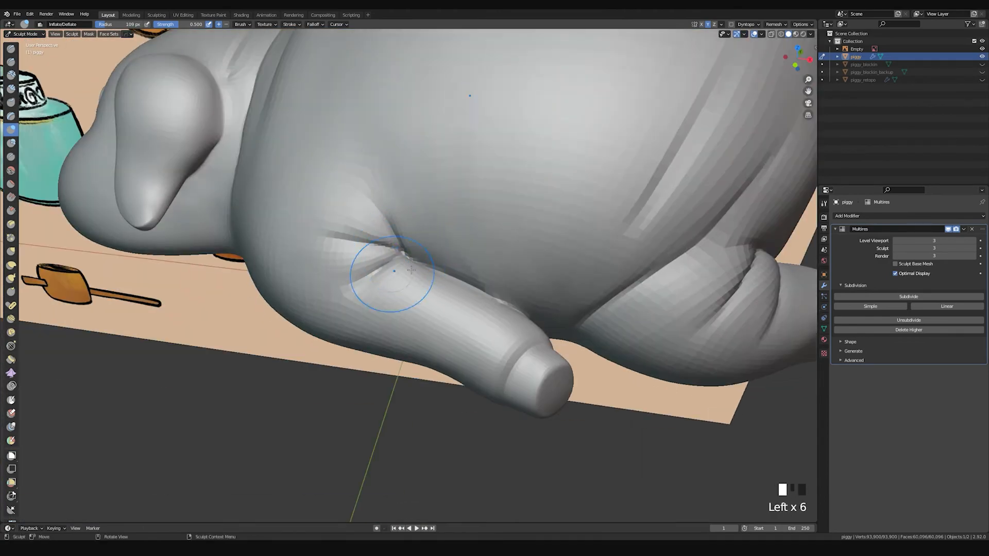
# Step: Smooth the belly skin beside the front leg, enlarging the brush radius to 167 px for the final strokes
pyautogui.moveTo(420, 286); pyautogui.dragTo(456, 260, button='middle')
pyautogui.keyDown('shift'); pyautogui.click(424, 217); pyautogui.keyUp('shift')
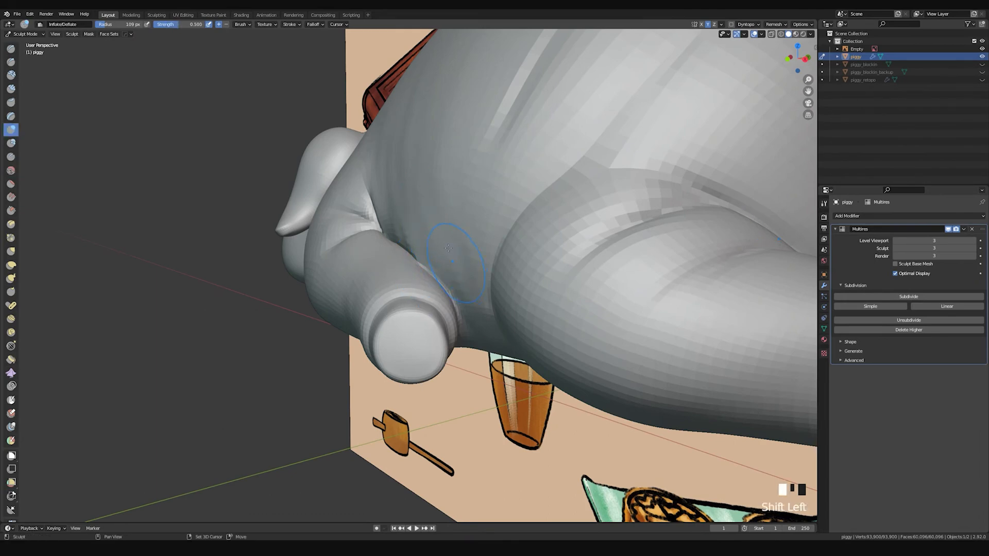
pyautogui.keyDown('shift'); pyautogui.click(443, 236); pyautogui.keyUp('shift')
pyautogui.keyDown('shift'); pyautogui.click(459, 252); pyautogui.keyUp('shift')
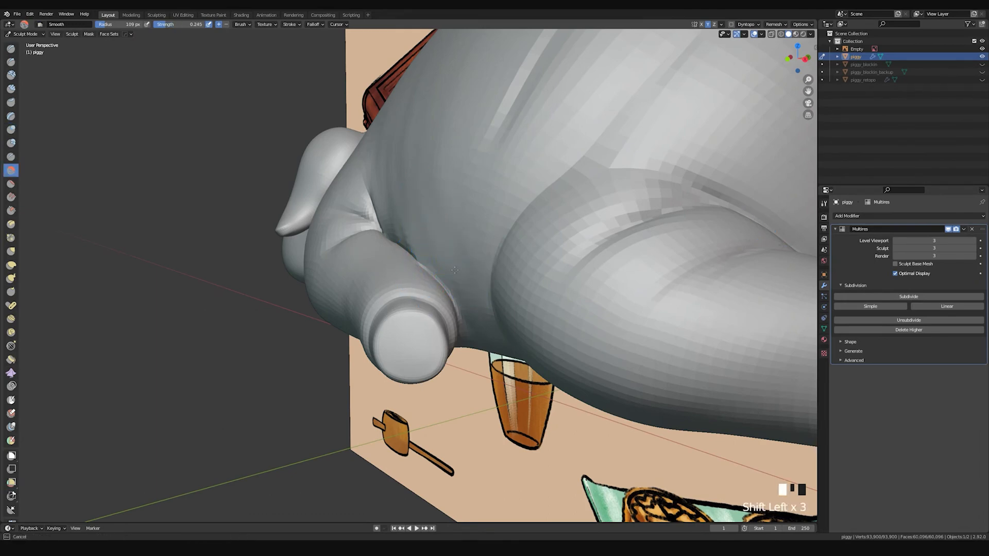
pyautogui.press('f')
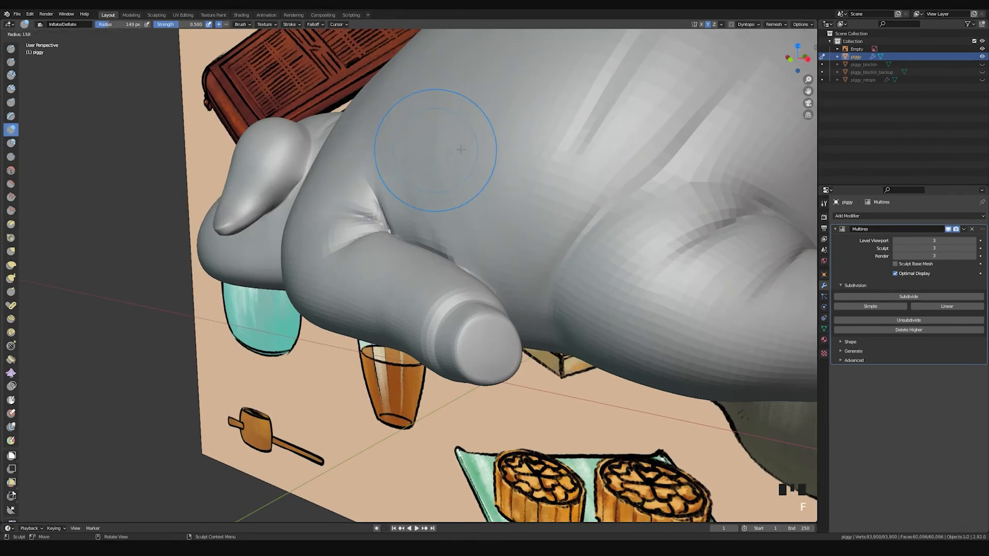
pyautogui.keyDown('shift'); pyautogui.click(455, 234); pyautogui.keyUp('shift')
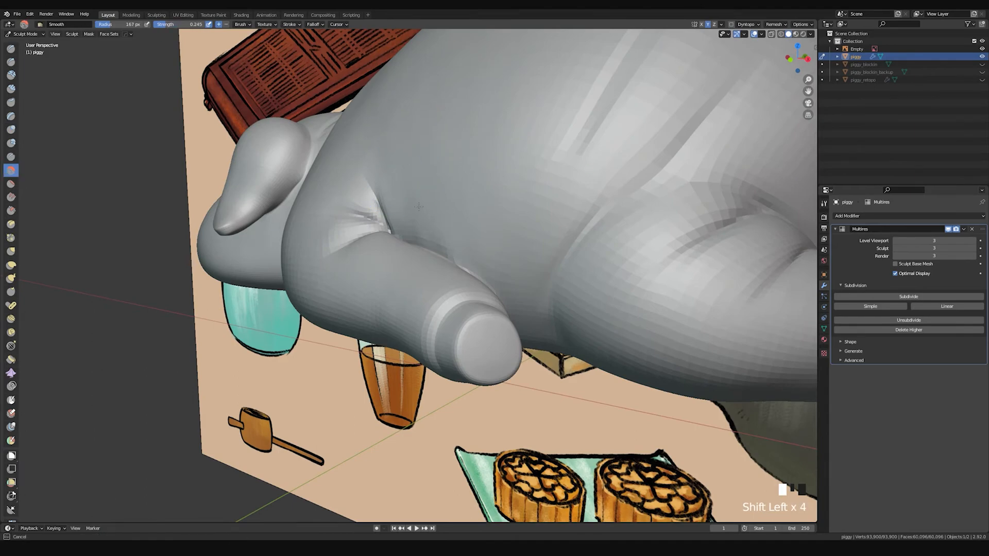
# Step: Reshape the flank folds above the hind thigh with the Grab brush at a radius of 103 px
pyautogui.press('i')
pyautogui.moveTo(418, 206); pyautogui.dragTo(456, 236, button='middle')
pyautogui.moveTo(344, 247)
pyautogui.keyDown('shift'); pyautogui.mouseDown(button='middle')
pyautogui.moveTo(472, 229)
pyautogui.moveTo(463, 359)
pyautogui.moveTo(523, 234)
pyautogui.moveTo(546, 216)
pyautogui.moveTo(540, 169)
pyautogui.moveTo(458, 237)
pyautogui.moveTo(442, 225)
pyautogui.mouseUp(button='middle'); pyautogui.keyUp('shift')
pyautogui.press('f')
pyautogui.click(437, 238)
pyautogui.press('g')
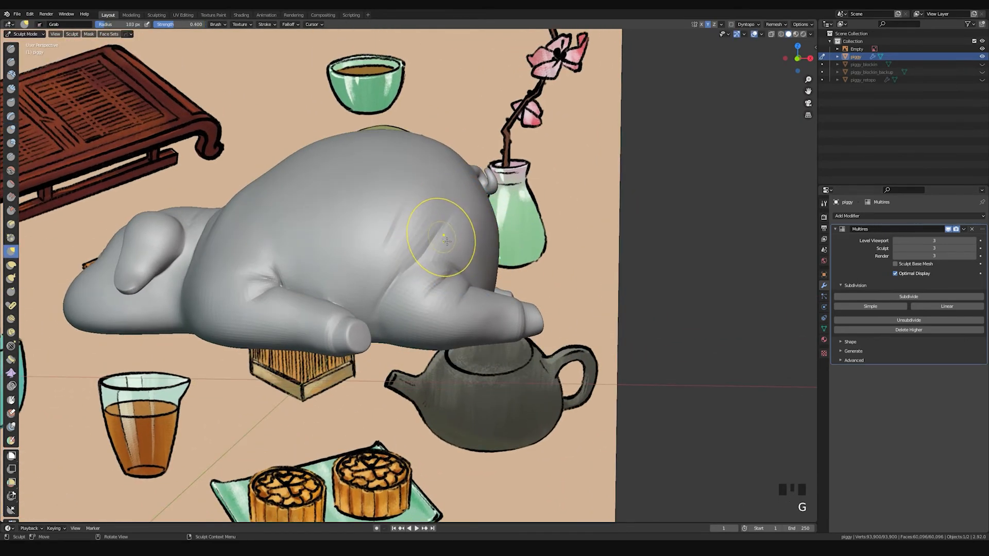
pyautogui.moveTo(427, 263); pyautogui.dragTo(460, 255, button='middle')
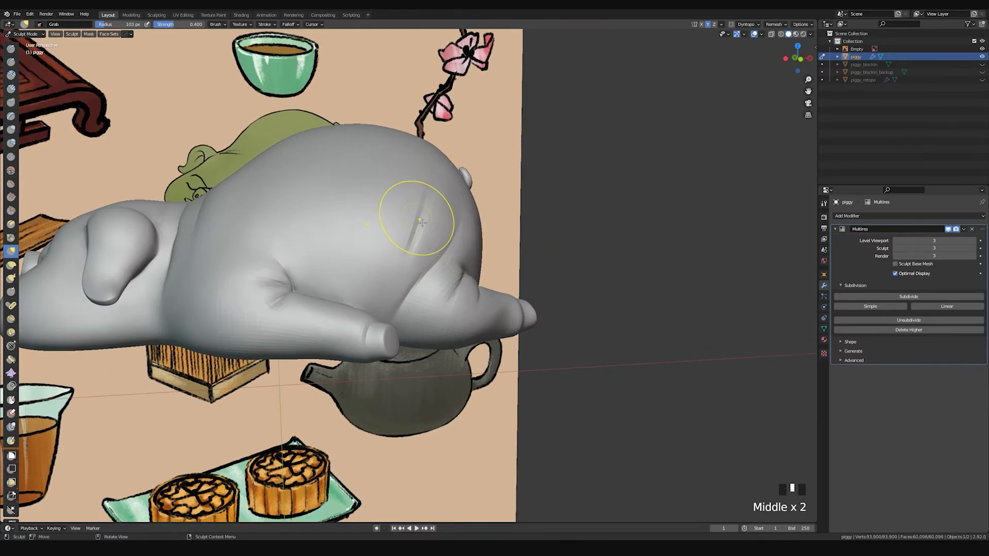
pyautogui.moveTo(420, 221); pyautogui.dragTo(419, 222, button='middle')
pyautogui.moveTo(419, 222); pyautogui.dragTo(407, 229)
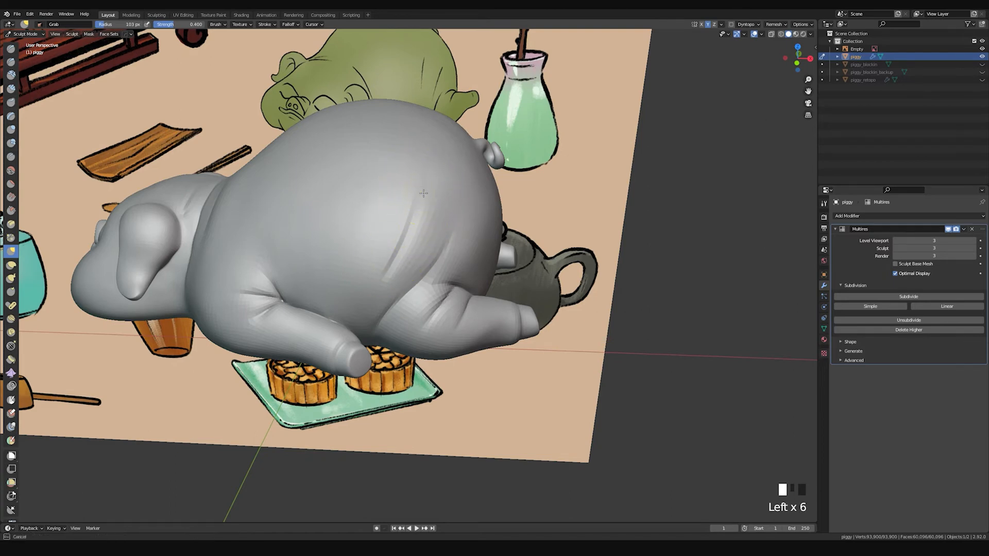
# Step: Tighten the long flank crease above the hind thigh with the Pinch/Magnify brush at 60 px
pyautogui.moveTo(423, 193)
pyautogui.mouseDown(button='middle')
pyautogui.moveTo(490, 172)
pyautogui.moveTo(438, 225)
pyautogui.moveTo(407, 222)
pyautogui.mouseUp(button='middle')
pyautogui.press('p')
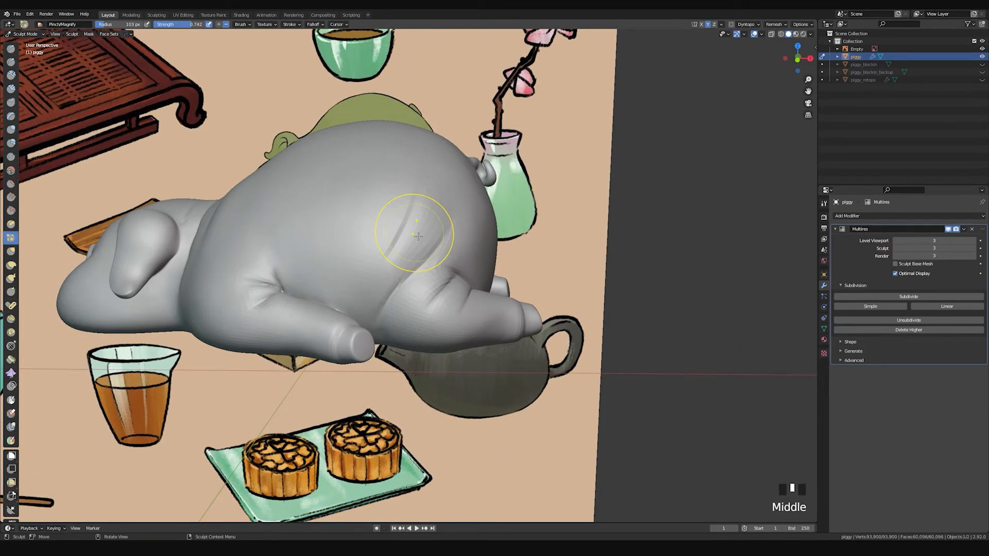
pyautogui.click(406, 240)
pyautogui.moveTo(405, 241); pyautogui.dragTo(382, 278)
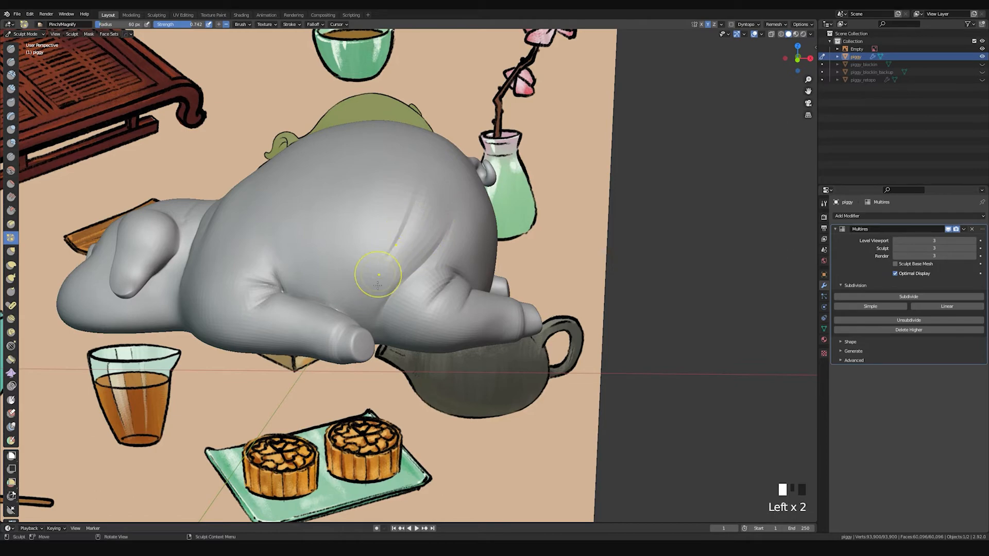
# Step: Soften the flank folds and the surface around the hind leg and rump with smoothing strokes at 60 px
pyautogui.moveTo(422, 191); pyautogui.dragTo(441, 166, button='middle')
pyautogui.moveTo(441, 166)
pyautogui.keyDown('shift'); pyautogui.mouseDown()
pyautogui.moveTo(386, 194)
pyautogui.moveTo(435, 209)
pyautogui.moveTo(410, 259)
pyautogui.mouseUp(); pyautogui.keyUp('shift')
pyautogui.moveTo(414, 261); pyautogui.dragTo(369, 309, button='middle')
pyautogui.keyDown('shift'); pyautogui.moveTo(369, 309); pyautogui.dragTo(431, 228); pyautogui.keyUp('shift')
pyautogui.moveTo(430, 227)
pyautogui.keyDown('ctrl'); pyautogui.mouseDown(button='middle')
pyautogui.moveTo(443, 268)
pyautogui.moveTo(539, 286)
pyautogui.mouseUp(button='middle'); pyautogui.keyUp('ctrl')
pyautogui.moveTo(468, 265)
pyautogui.mouseDown(button='middle')
pyautogui.moveTo(530, 294)
pyautogui.moveTo(534, 311)
pyautogui.moveTo(448, 323)
pyautogui.moveTo(354, 278)
pyautogui.moveTo(386, 225)
pyautogui.mouseUp(button='middle')
pyautogui.keyDown('shift'); pyautogui.moveTo(386, 225); pyautogui.dragTo(423, 235); pyautogui.keyUp('shift')
pyautogui.moveTo(423, 235); pyautogui.dragTo(403, 215, button='middle')
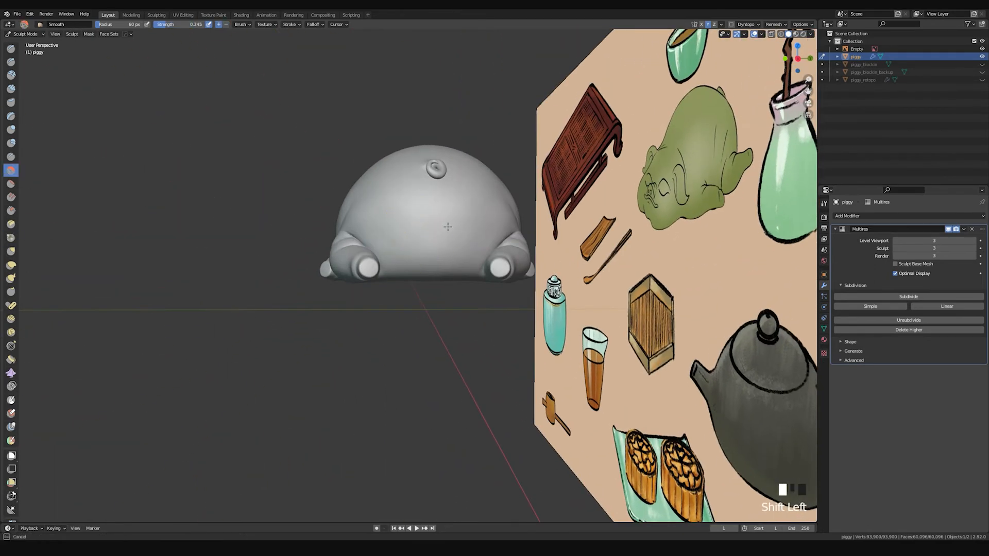
pyautogui.moveTo(424, 253)
pyautogui.mouseDown(button='middle')
pyautogui.moveTo(406, 264)
pyautogui.moveTo(409, 298)
pyautogui.moveTo(453, 257)
pyautogui.moveTo(539, 212)
pyautogui.mouseUp(button='middle')
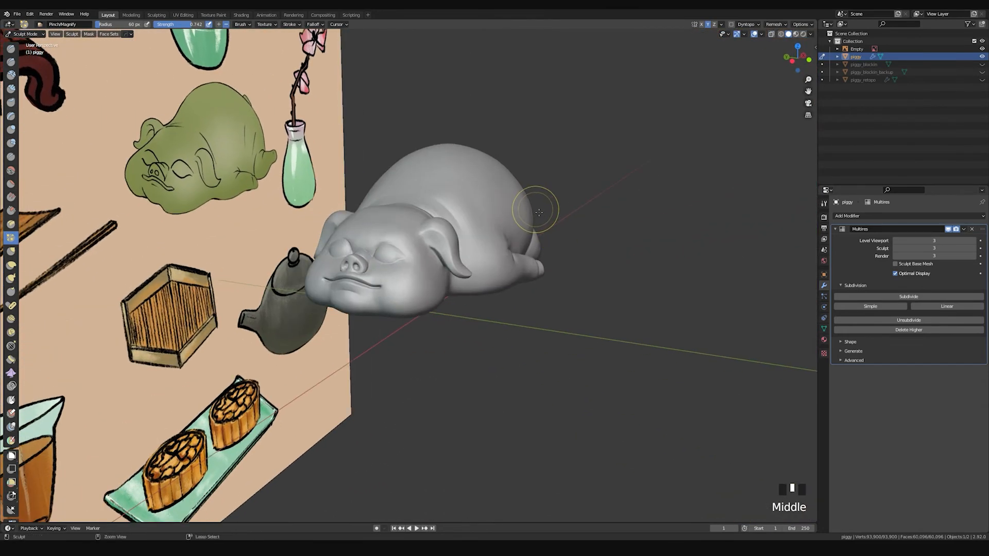
# Step: Save the file and add a fourth Multires subdivision level to the pig
pyautogui.hotkey('ctrl', 's')
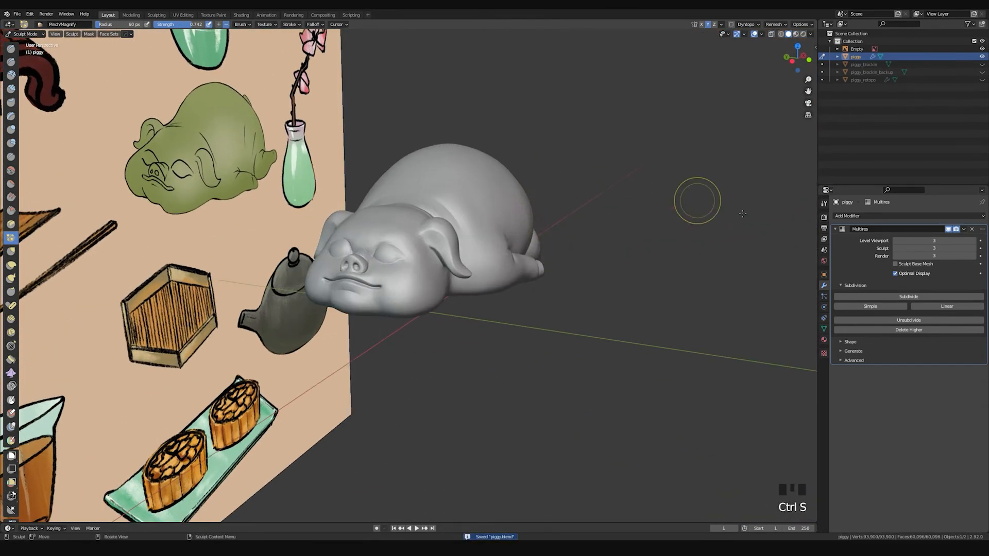
pyautogui.click(910, 297)
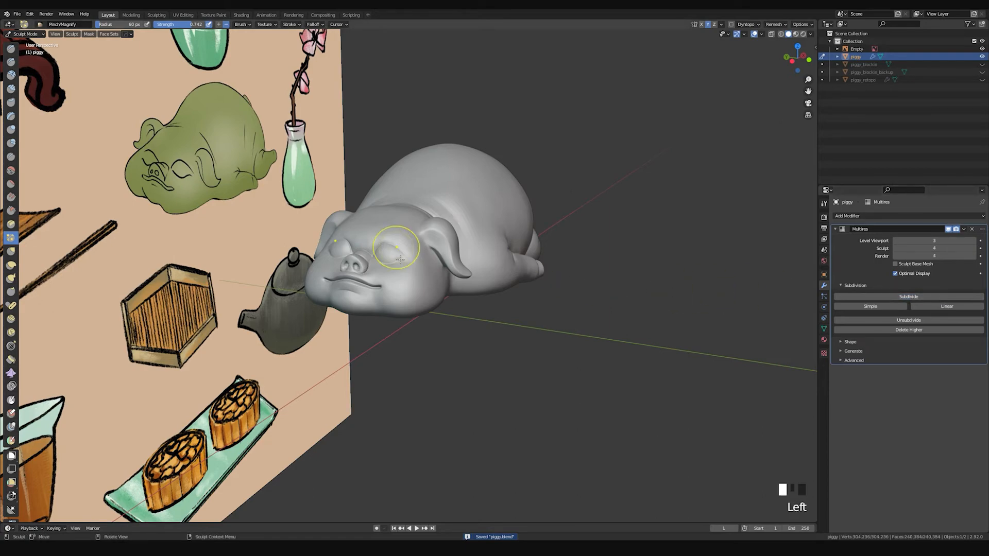
# Step: Smooth the pig's cheek and the surface around the eyes on the face
pyautogui.moveTo(436, 291); pyautogui.dragTo(518, 224, button='middle')
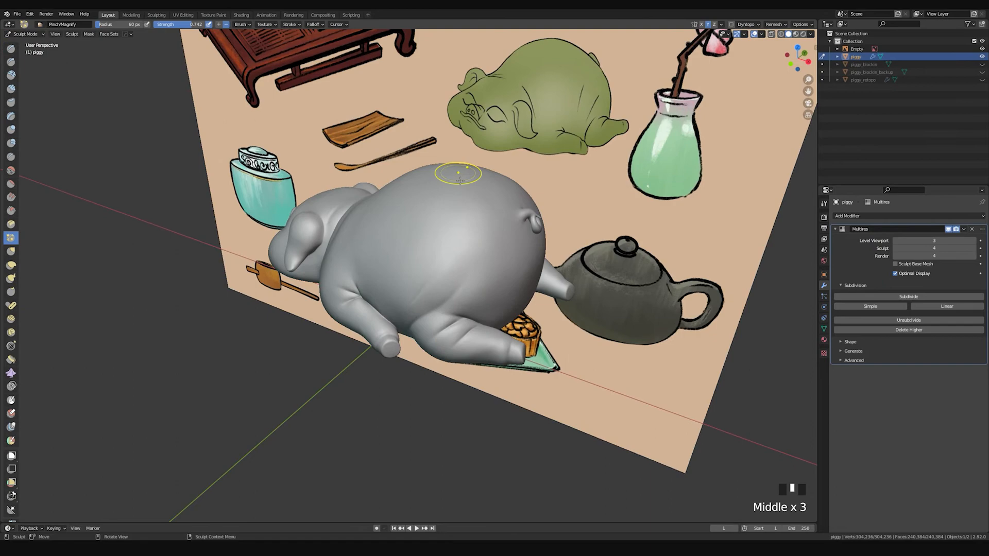
pyautogui.moveTo(458, 276); pyautogui.dragTo(519, 284, button='middle')
pyautogui.moveTo(472, 257)
pyautogui.keyDown('ctrl'); pyautogui.mouseDown(button='middle')
pyautogui.moveTo(464, 210)
pyautogui.moveTo(438, 186)
pyautogui.moveTo(468, 221)
pyautogui.mouseUp(button='middle'); pyautogui.keyUp('ctrl')
pyautogui.moveTo(462, 335)
pyautogui.keyDown('shift'); pyautogui.mouseDown()
pyautogui.moveTo(476, 347)
pyautogui.moveTo(420, 298)
pyautogui.moveTo(404, 349)
pyautogui.mouseUp(); pyautogui.keyUp('shift')
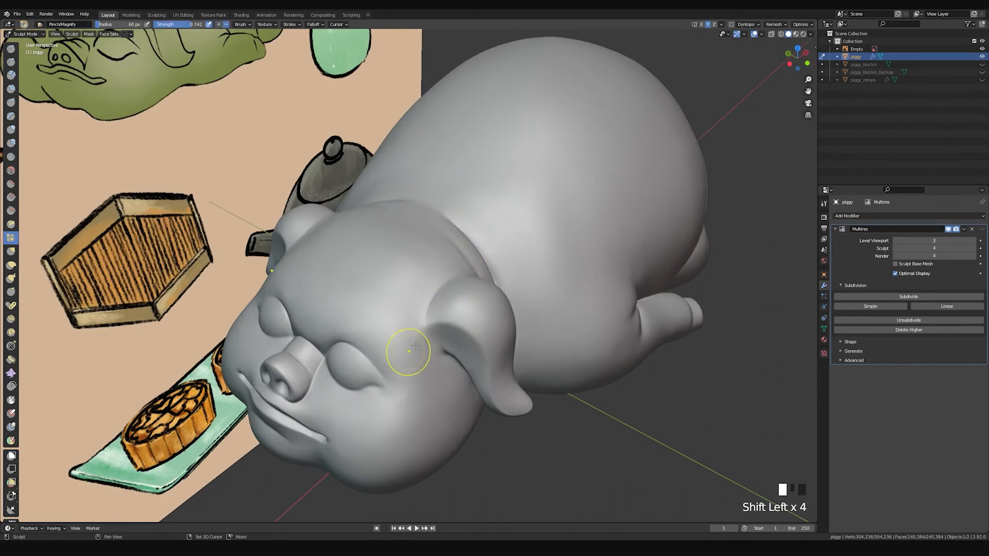
pyautogui.keyDown('shift'); pyautogui.moveTo(351, 308); pyautogui.dragTo(366, 283, button='middle'); pyautogui.keyUp('shift')
pyautogui.keyDown('shift'); pyautogui.moveTo(366, 283); pyautogui.dragTo(338, 286); pyautogui.keyUp('shift')
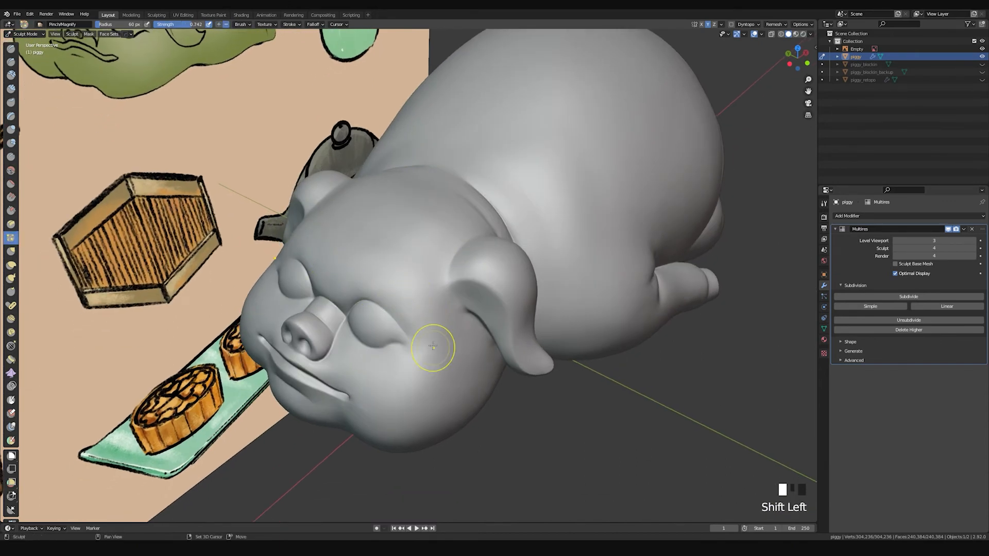
pyautogui.moveTo(438, 351); pyautogui.dragTo(404, 283, button='middle')
pyautogui.keyDown('shift'); pyautogui.moveTo(379, 309); pyautogui.dragTo(355, 327); pyautogui.keyUp('shift')
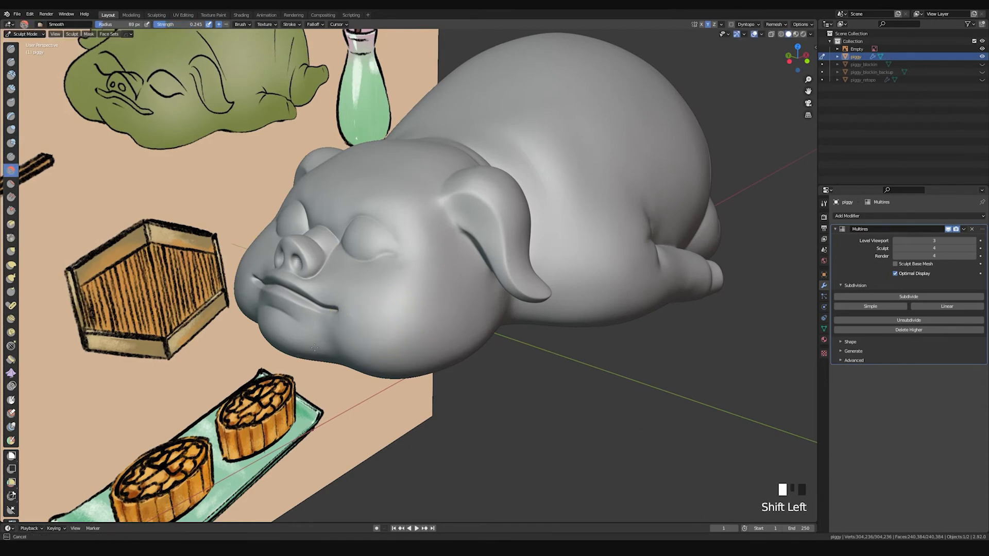
# Step: Smooth the remaining uneven areas of the head and the transition into the neck
pyautogui.moveTo(412, 353); pyautogui.dragTo(287, 239, button='middle')
pyautogui.keyDown('shift'); pyautogui.moveTo(265, 209); pyautogui.dragTo(344, 227); pyautogui.keyUp('shift')
pyautogui.moveTo(356, 227)
pyautogui.mouseDown(button='middle')
pyautogui.moveTo(342, 220)
pyautogui.moveTo(409, 210)
pyautogui.moveTo(459, 220)
pyautogui.moveTo(441, 230)
pyautogui.moveTo(426, 304)
pyautogui.mouseUp(button='middle')
pyautogui.keyDown('shift'); pyautogui.moveTo(426, 304); pyautogui.dragTo(431, 223); pyautogui.keyUp('shift')
pyautogui.moveTo(430, 223); pyautogui.dragTo(450, 271, button='middle')
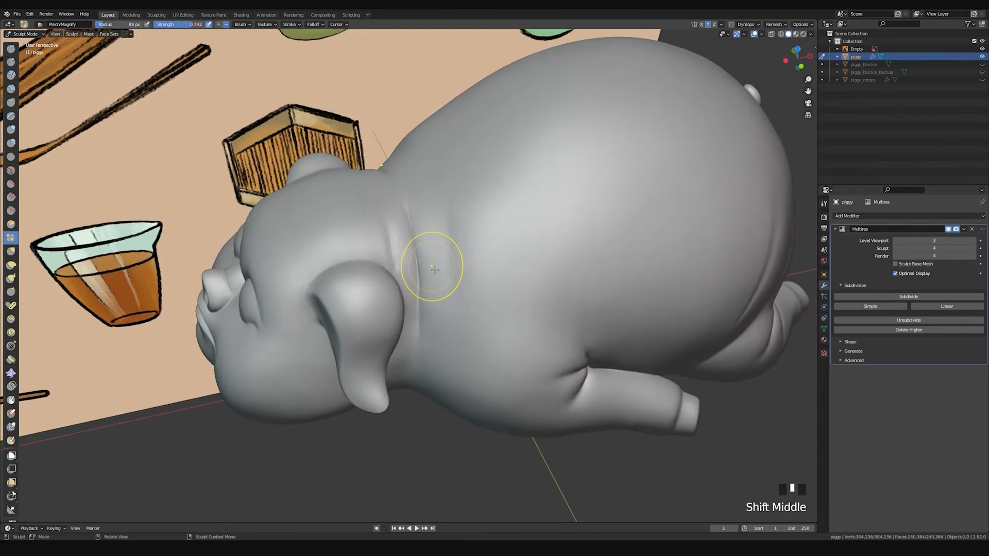
# Step: Carve a crease along the neck fold behind the ear with the Draw Sharp brush at a 33 px radius
pyautogui.press('x')
pyautogui.press('f')
pyautogui.keyDown('shift'); pyautogui.moveTo(416, 265); pyautogui.dragTo(388, 199, button='middle'); pyautogui.keyUp('shift')
pyautogui.click(409, 256)
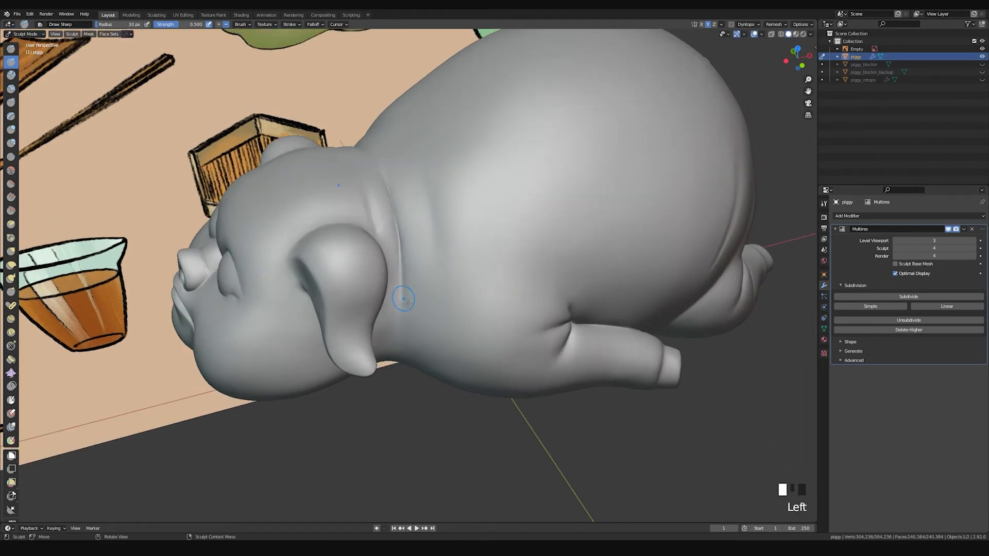
pyautogui.moveTo(401, 260); pyautogui.dragTo(396, 227)
# Step: Build up the skin beside the neck crease with an enlarged Draw brush
pyautogui.moveTo(394, 215)
pyautogui.mouseDown(button='middle')
pyautogui.moveTo(401, 172)
pyautogui.moveTo(419, 194)
pyautogui.moveTo(419, 220)
pyautogui.moveTo(412, 200)
pyautogui.mouseUp(button='middle')
pyautogui.press('space')
pyautogui.click(412, 200)
pyautogui.press('f')
pyautogui.click(442, 207)
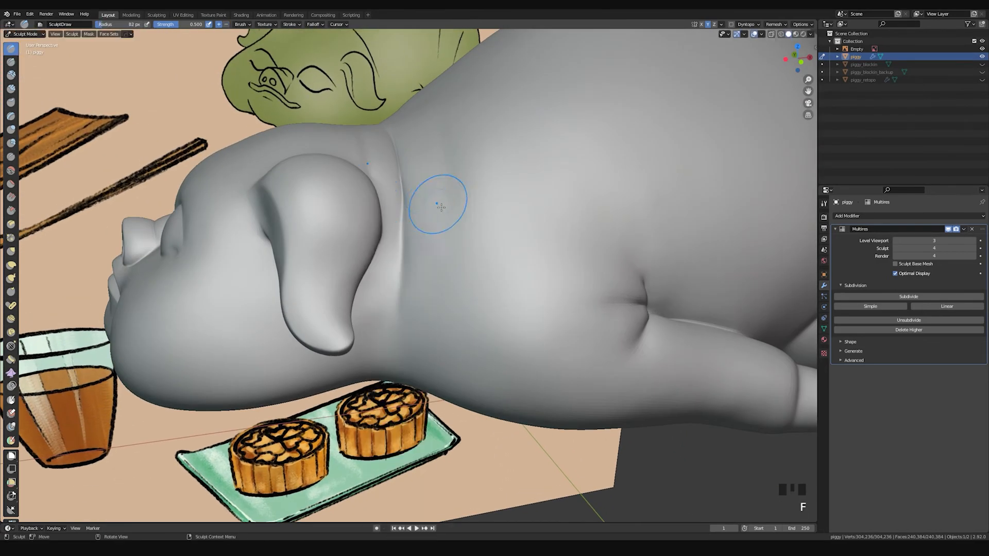
pyautogui.moveTo(409, 220); pyautogui.dragTo(410, 195)
# Step: Try to raise the skin between the ear and the neck crease with a resized Draw brush
pyautogui.moveTo(414, 191); pyautogui.dragTo(410, 199, button='middle')
pyautogui.press('f')
pyautogui.click(405, 199)
pyautogui.moveTo(375, 238); pyautogui.dragTo(379, 309)
pyautogui.hotkey('ctrl', 'z')
# Step: Tighten the neck crease behind the ear with the Pinch brush at a 60 px radius
pyautogui.moveTo(372, 243)
pyautogui.mouseDown(button='middle')
pyautogui.moveTo(413, 258)
pyautogui.moveTo(451, 253)
pyautogui.moveTo(426, 232)
pyautogui.mouseUp(button='middle')
pyautogui.press('p')
pyautogui.moveTo(423, 222); pyautogui.dragTo(420, 216)
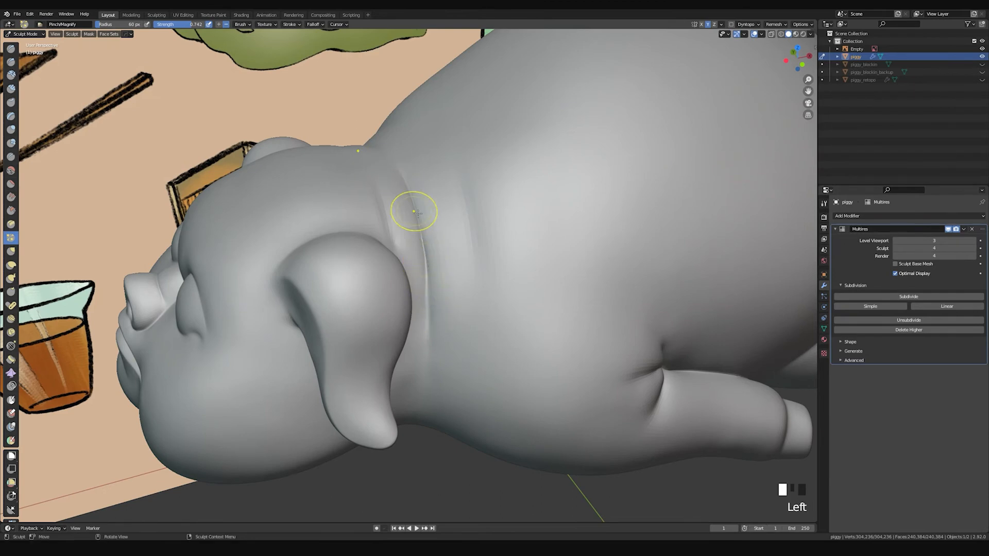
# Step: Smooth the skin along the neck fold from the ear up to the back of the head
pyautogui.moveTo(434, 364); pyautogui.dragTo(408, 194, button='middle')
pyautogui.keyDown('shift'); pyautogui.moveTo(408, 194); pyautogui.dragTo(401, 313); pyautogui.keyUp('shift')
pyautogui.keyDown('shift'); pyautogui.click(386, 150); pyautogui.keyUp('shift')
pyautogui.keyDown('shift'); pyautogui.click(386, 144); pyautogui.keyUp('shift')
# Step: Puff up the neck roll next to the crease with the Inflate brush at a 73 px radius
pyautogui.moveTo(386, 144)
pyautogui.mouseDown(button='middle')
pyautogui.moveTo(438, 170)
pyautogui.moveTo(450, 164)
pyautogui.moveTo(450, 198)
pyautogui.moveTo(438, 215)
pyautogui.mouseUp(button='middle')
pyautogui.press('i')
pyautogui.press('f')
pyautogui.click(423, 172)
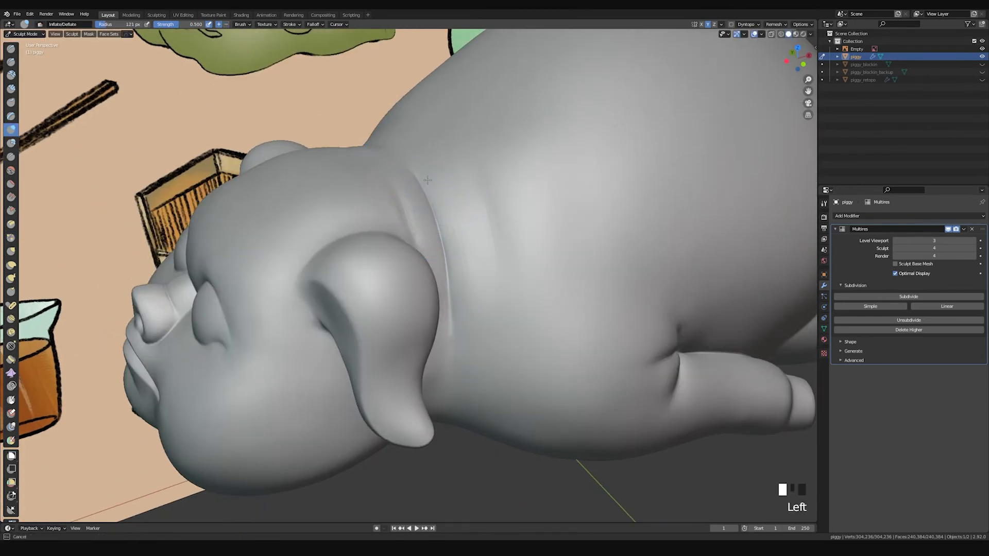
pyautogui.press('f')
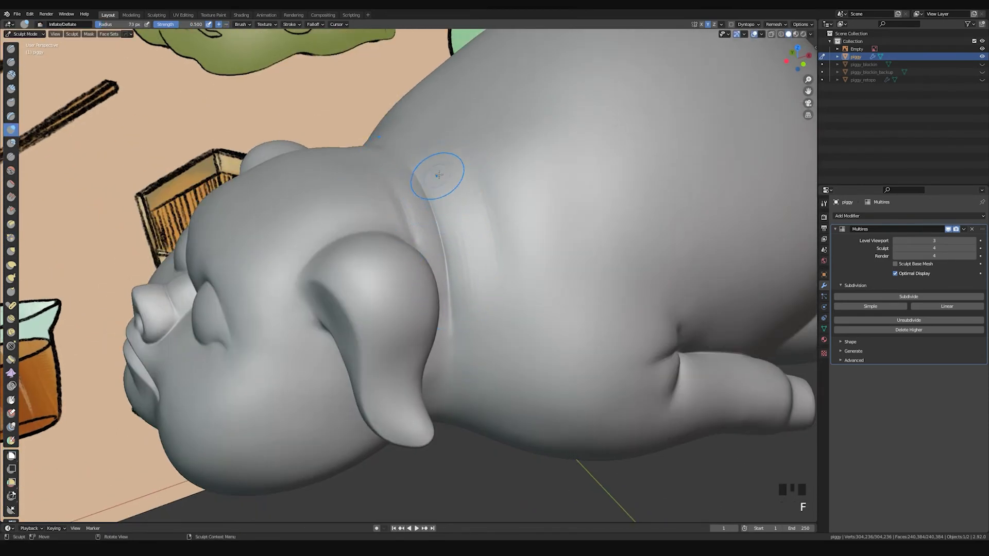
pyautogui.moveTo(471, 367); pyautogui.dragTo(480, 242, button='middle')
pyautogui.moveTo(480, 242); pyautogui.dragTo(478, 229)
pyautogui.moveTo(488, 357); pyautogui.dragTo(448, 316, button='middle')
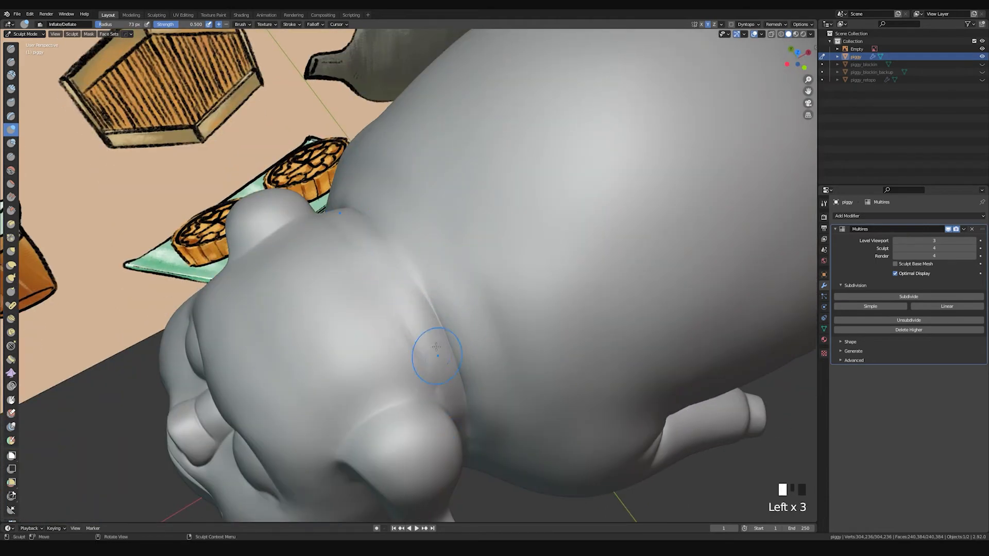
# Step: Smooth the inflated neck roll and soften the crease behind the ear
pyautogui.moveTo(387, 256); pyautogui.dragTo(398, 214, button='middle')
pyautogui.keyDown('shift'); pyautogui.moveTo(398, 213); pyautogui.dragTo(397, 242); pyautogui.keyUp('shift')
pyautogui.moveTo(397, 242)
pyautogui.mouseDown(button='middle')
pyautogui.moveTo(411, 261)
pyautogui.moveTo(419, 187)
pyautogui.moveTo(408, 251)
pyautogui.moveTo(389, 272)
pyautogui.mouseUp(button='middle')
pyautogui.press('g')
pyautogui.press('f')
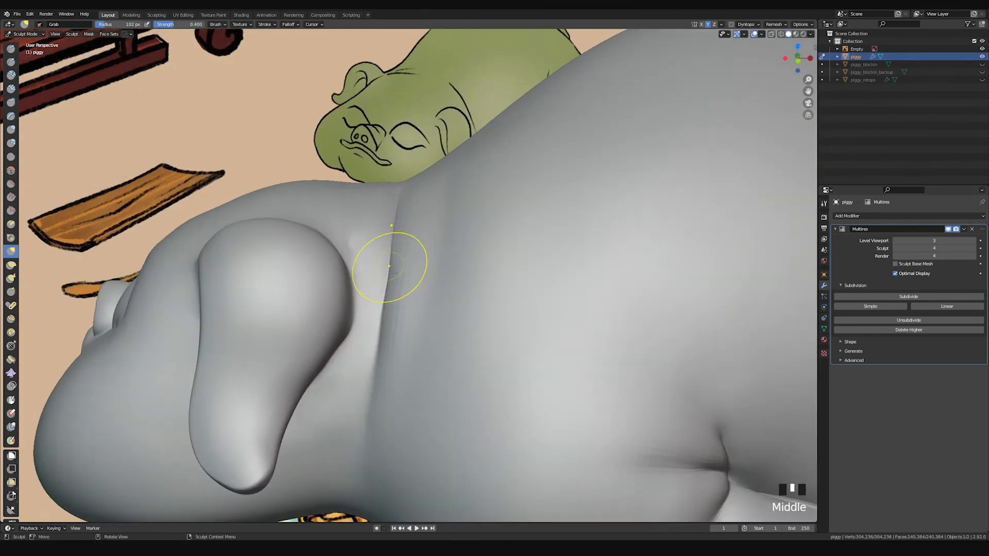
pyautogui.moveTo(387, 307)
pyautogui.mouseDown(button='middle')
pyautogui.moveTo(467, 138)
pyautogui.moveTo(441, 249)
pyautogui.mouseUp(button='middle')
pyautogui.keyDown('shift'); pyautogui.click(446, 376); pyautogui.keyUp('shift')
pyautogui.keyDown('shift'); pyautogui.moveTo(445, 376); pyautogui.dragTo(448, 325); pyautogui.keyUp('shift')
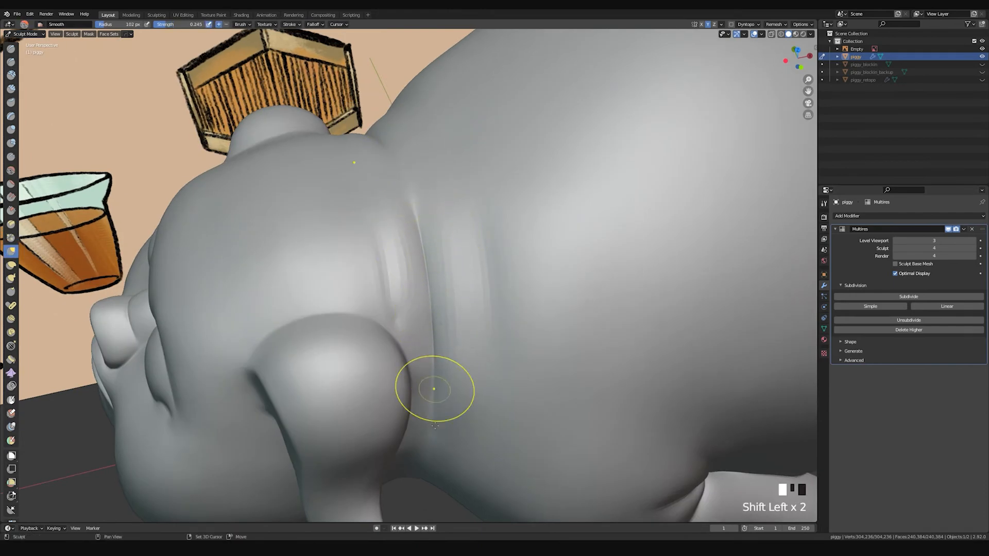
pyautogui.moveTo(448, 324)
pyautogui.keyDown('shift'); pyautogui.mouseDown(button='middle')
pyautogui.moveTo(415, 225)
pyautogui.moveTo(436, 259)
pyautogui.moveTo(413, 287)
pyautogui.moveTo(412, 232)
pyautogui.moveTo(381, 250)
pyautogui.mouseUp(button='middle'); pyautogui.keyUp('shift')
# Step: Try to build up a fold just behind the ear with the Draw brush
pyautogui.press('f')
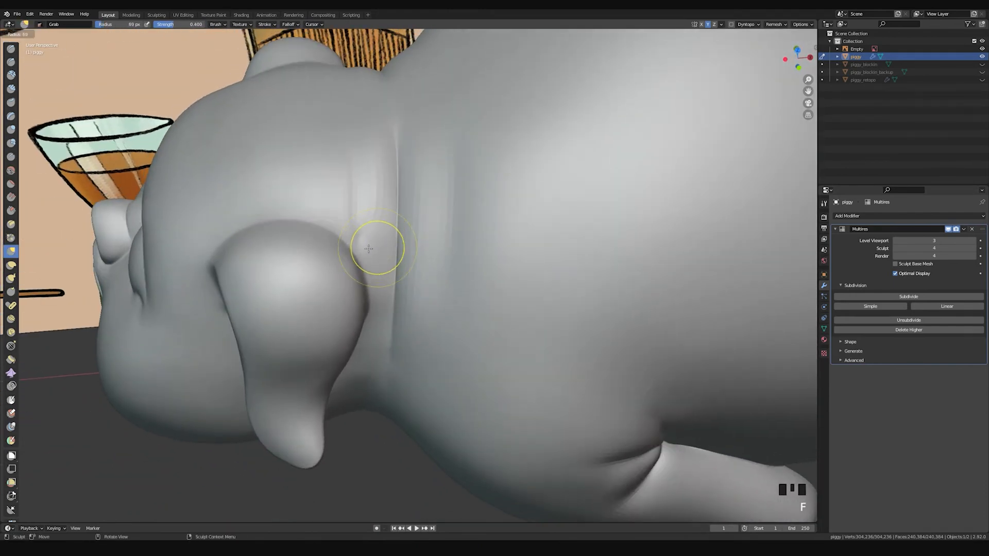
pyautogui.click(371, 249)
pyautogui.press('space')
pyautogui.press('f')
pyautogui.click(387, 216)
pyautogui.moveTo(366, 111); pyautogui.dragTo(380, 265)
pyautogui.hotkey('ctrl', 'z')
pyautogui.press('f')
pyautogui.click(374, 198)
pyautogui.moveTo(378, 157); pyautogui.dragTo(380, 269)
pyautogui.hotkey('ctrl', 'z')
# Step: Try to raise a long fold down the side of the neck with a resized Draw brush
pyautogui.press('f')
pyautogui.click(379, 222)
pyautogui.moveTo(378, 221)
pyautogui.mouseDown(button='middle')
pyautogui.moveTo(426, 198)
pyautogui.moveTo(453, 136)
pyautogui.mouseUp(button='middle')
pyautogui.moveTo(419, 72); pyautogui.dragTo(446, 262)
pyautogui.hotkey('ctrl', 'z')
pyautogui.moveTo(418, 79); pyautogui.dragTo(454, 275)
pyautogui.hotkey('ctrl', 'z')
# Step: Set the Draw brush strength to 0.364 and build up the roll behind the neck crease
pyautogui.press('n')
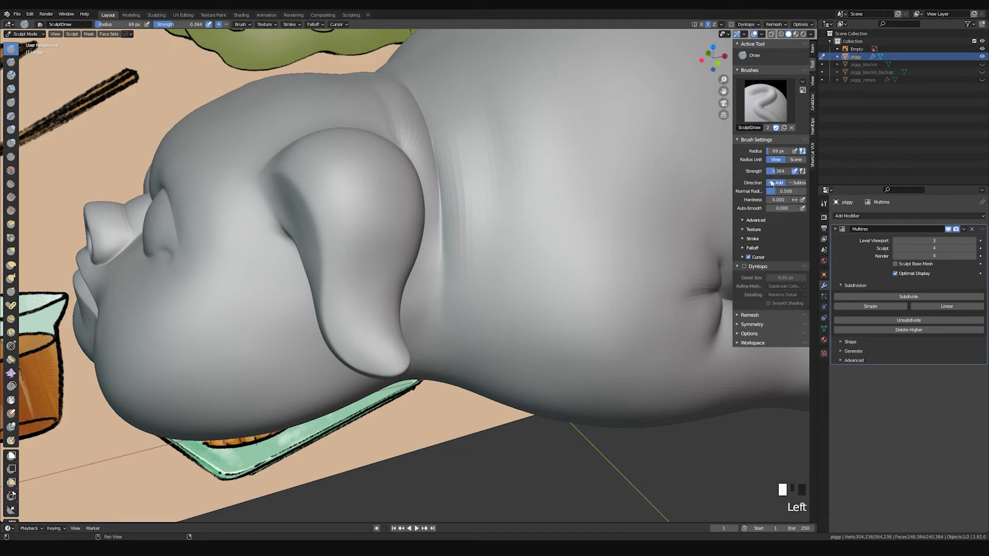
pyautogui.press('n')
pyautogui.keyDown('shift'); pyautogui.moveTo(464, 221); pyautogui.dragTo(493, 326, button='middle'); pyautogui.keyUp('shift')
pyautogui.moveTo(473, 284); pyautogui.dragTo(470, 419)
pyautogui.hotkey('ctrl', 'z')
pyautogui.moveTo(461, 253); pyautogui.dragTo(474, 404)
pyautogui.moveTo(468, 279); pyautogui.dragTo(491, 447)
# Step: Carve a second crease down the neck, closer to the shoulder, with the Draw Sharp brush at a 26 px radius
pyautogui.moveTo(491, 447); pyautogui.dragTo(437, 284, button='middle')
pyautogui.moveTo(446, 325)
pyautogui.mouseDown(button='middle')
pyautogui.moveTo(489, 265)
pyautogui.moveTo(475, 206)
pyautogui.moveTo(458, 201)
pyautogui.mouseUp(button='middle')
pyautogui.press('space')
pyautogui.press('f')
pyautogui.click(453, 185)
pyautogui.hotkey('ctrl', 'z')
pyautogui.moveTo(452, 186); pyautogui.dragTo(458, 283)
pyautogui.hotkey('ctrl', 'z')
pyautogui.moveTo(449, 180); pyautogui.dragTo(456, 324)
pyautogui.hotkey('ctrl', 'z')
pyautogui.moveTo(449, 180); pyautogui.dragTo(455, 320)
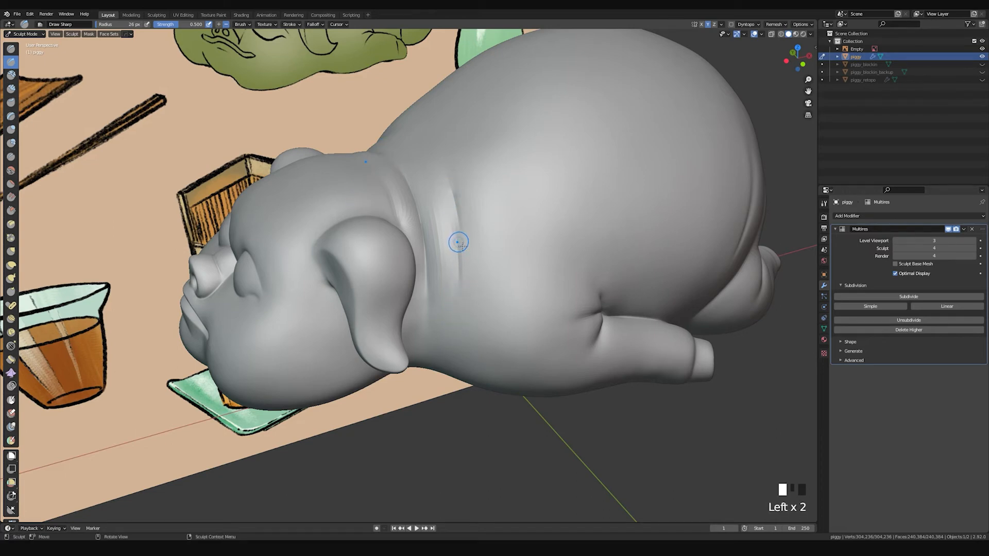
# Step: Tighten the second neck crease with the Pinch brush
pyautogui.press('p')
pyautogui.moveTo(457, 229); pyautogui.dragTo(456, 261)
pyautogui.moveTo(452, 181)
pyautogui.mouseDown()
pyautogui.moveTo(456, 325)
pyautogui.moveTo(450, 176)
pyautogui.mouseUp()
pyautogui.moveTo(455, 163); pyautogui.dragTo(456, 234, button='middle')
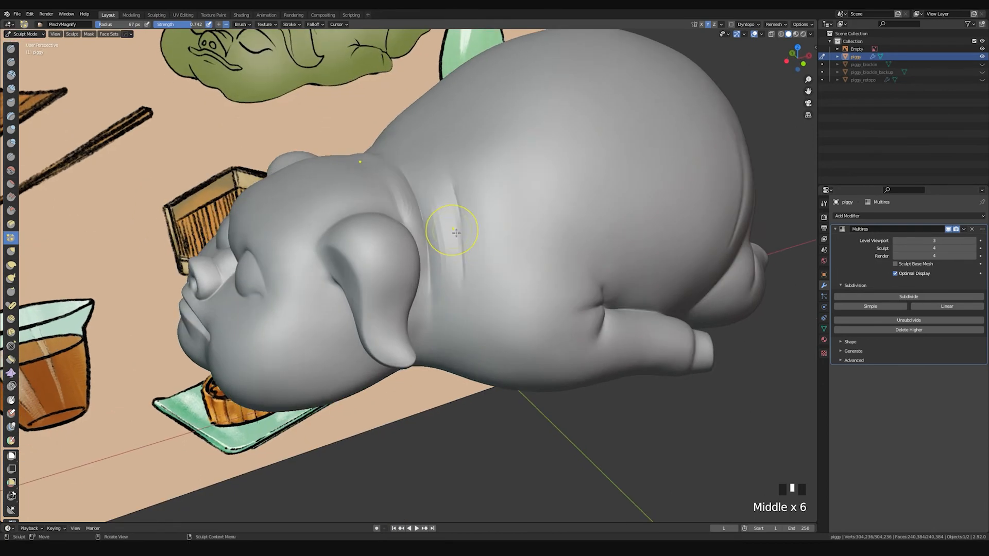
# Step: Smooth both sides of the second neck crease and sharpen it with the Pinch brush at a 52 px radius
pyautogui.keyDown('shift'); pyautogui.moveTo(431, 178); pyautogui.dragTo(451, 308); pyautogui.keyUp('shift')
pyautogui.keyDown('shift'); pyautogui.moveTo(463, 209); pyautogui.dragTo(489, 313); pyautogui.keyUp('shift')
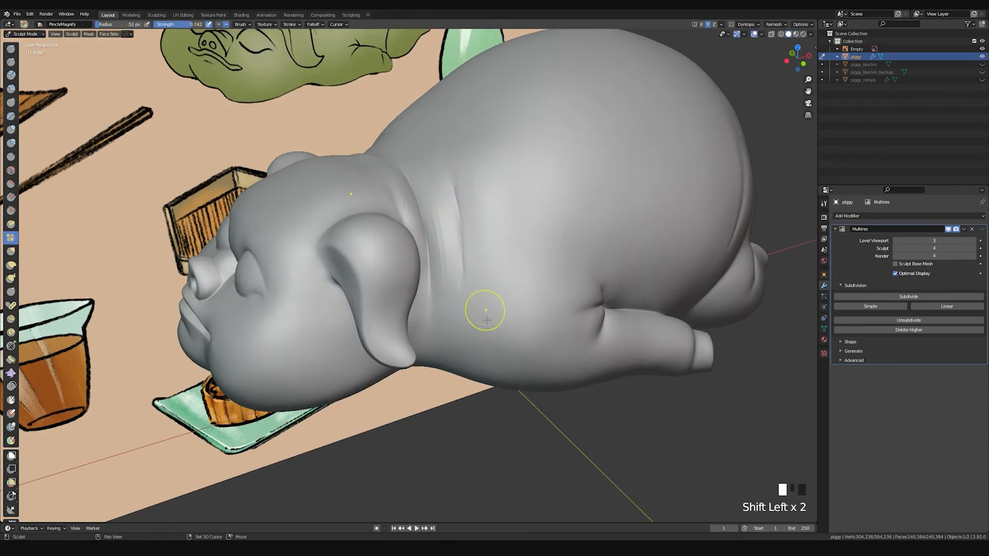
pyautogui.moveTo(458, 183); pyautogui.dragTo(460, 317)
pyautogui.moveTo(466, 245); pyautogui.dragTo(453, 194)
# Step: Carve another crease at the back of the head above the ear with the Draw Sharp brush at a 30 px radius
pyautogui.moveTo(453, 194)
pyautogui.mouseDown(button='middle')
pyautogui.moveTo(587, 203)
pyautogui.moveTo(573, 165)
pyautogui.moveTo(589, 178)
pyautogui.moveTo(464, 215)
pyautogui.mouseUp(button='middle')
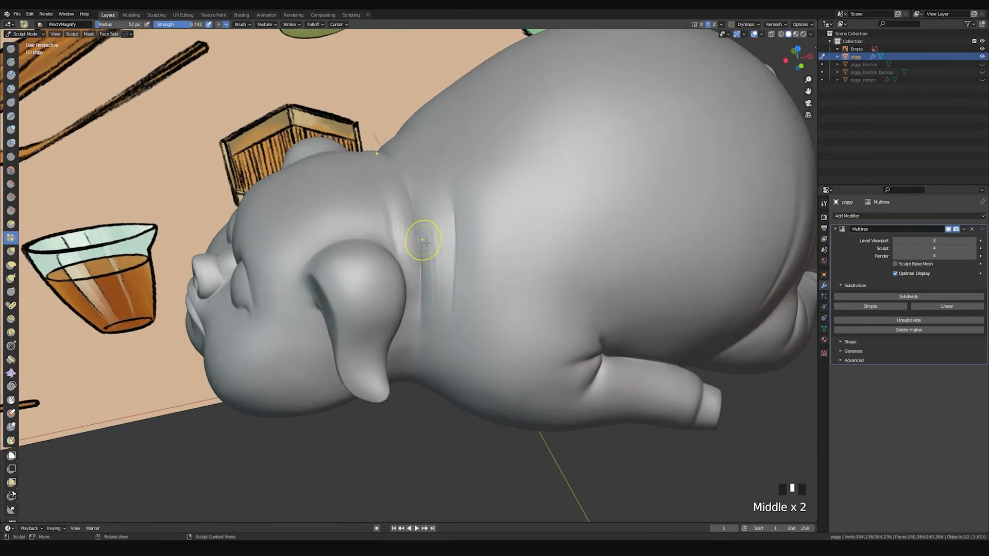
pyautogui.press('space')
pyautogui.moveTo(408, 227)
pyautogui.keyDown('ctrl'); pyautogui.mouseDown(button='middle')
pyautogui.moveTo(419, 211)
pyautogui.moveTo(402, 268)
pyautogui.mouseUp(button='middle'); pyautogui.keyUp('ctrl')
pyautogui.moveTo(372, 233); pyautogui.dragTo(391, 323)
pyautogui.moveTo(378, 252); pyautogui.dragTo(390, 304)
pyautogui.moveTo(401, 269)
pyautogui.keyDown('shift'); pyautogui.mouseDown(button='middle')
pyautogui.moveTo(413, 239)
pyautogui.moveTo(397, 199)
pyautogui.mouseUp(button='middle'); pyautogui.keyUp('shift')
pyautogui.moveTo(397, 198); pyautogui.dragTo(411, 255)
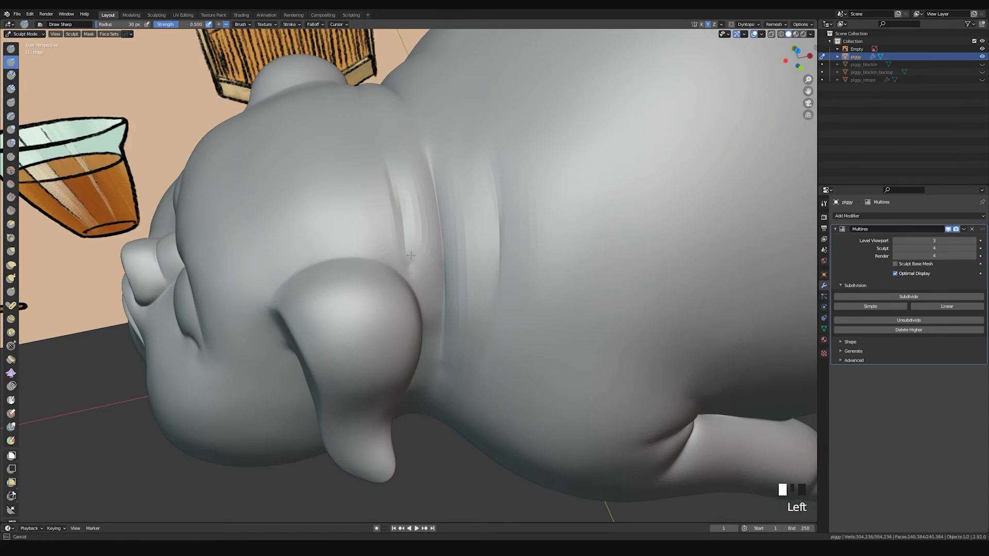
pyautogui.moveTo(390, 167); pyautogui.dragTo(410, 265)
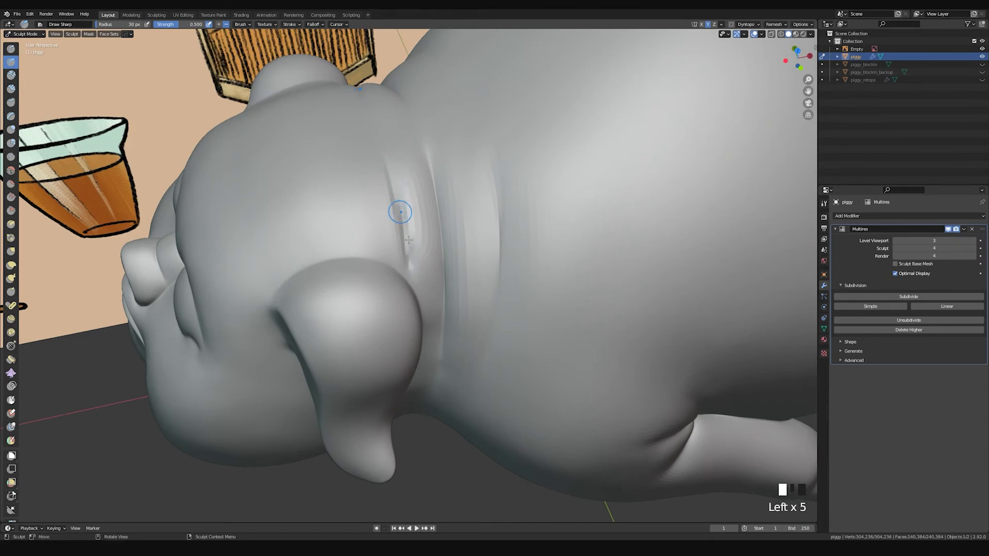
# Step: Tighten the crease above the ear with the Pinch brush at a 72 px radius
pyautogui.moveTo(449, 227); pyautogui.dragTo(437, 255, button='middle')
pyautogui.press('p')
pyautogui.moveTo(400, 247); pyautogui.dragTo(406, 252)
pyautogui.press('f')
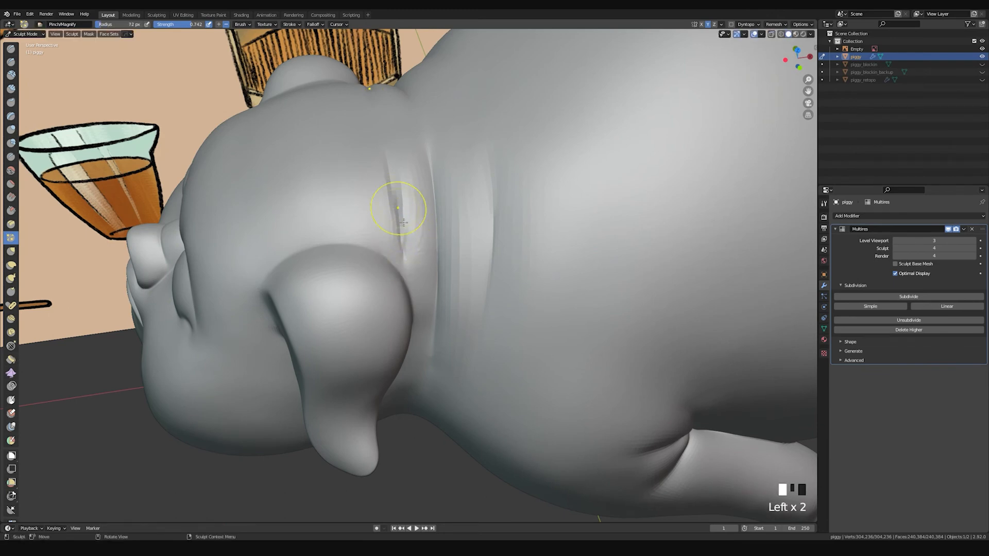
pyautogui.moveTo(400, 192); pyautogui.dragTo(403, 249)
pyautogui.moveTo(397, 175); pyautogui.dragTo(407, 227)
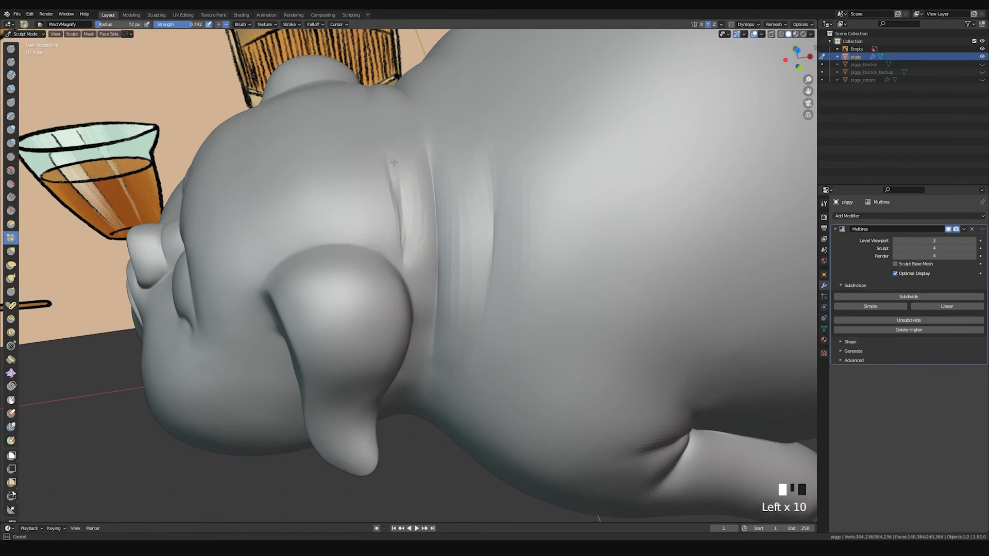
pyautogui.moveTo(406, 227); pyautogui.dragTo(415, 219, button='middle')
pyautogui.moveTo(401, 272); pyautogui.dragTo(397, 221, button='middle')
pyautogui.moveTo(397, 221); pyautogui.dragTo(402, 247)
pyautogui.moveTo(398, 180); pyautogui.dragTo(398, 203)
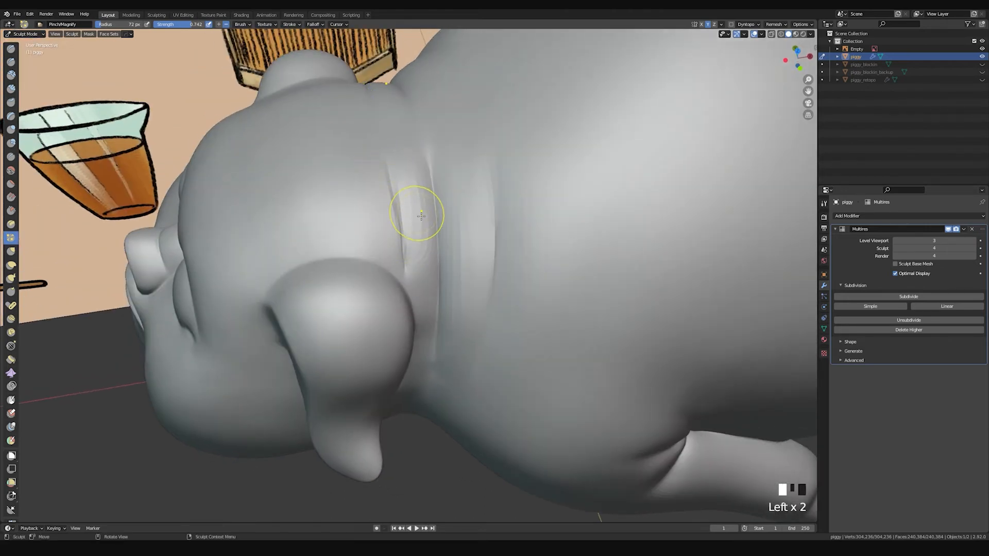
# Step: Build up the skin rolls between the neck creases with the Draw brush at a 60 px radius
pyautogui.press('x')
pyautogui.press('f')
pyautogui.click(409, 175)
pyautogui.moveTo(408, 175); pyautogui.dragTo(444, 222, button='middle')
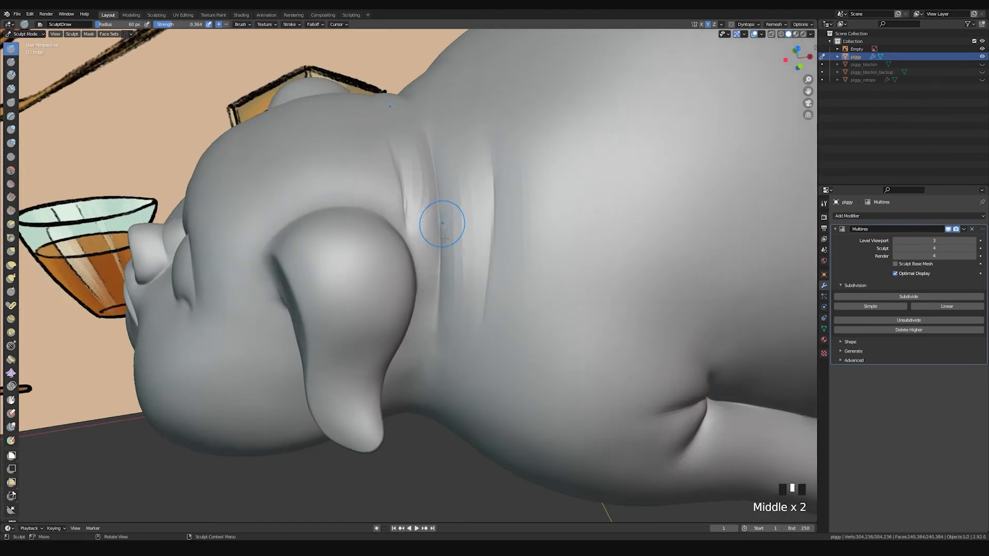
pyautogui.moveTo(421, 189); pyautogui.dragTo(435, 287)
pyautogui.moveTo(434, 287); pyautogui.dragTo(397, 293, button='middle')
pyautogui.click(369, 212)
pyautogui.hotkey('ctrl', 'z')
pyautogui.moveTo(384, 258)
pyautogui.mouseDown()
pyautogui.moveTo(391, 299)
pyautogui.moveTo(381, 319)
pyautogui.mouseUp()
pyautogui.moveTo(357, 237); pyautogui.dragTo(379, 329)
pyautogui.moveTo(344, 229)
pyautogui.mouseDown(button='middle')
pyautogui.moveTo(485, 245)
pyautogui.moveTo(479, 269)
pyautogui.moveTo(473, 206)
pyautogui.moveTo(485, 176)
pyautogui.moveTo(464, 273)
pyautogui.mouseUp(button='middle')
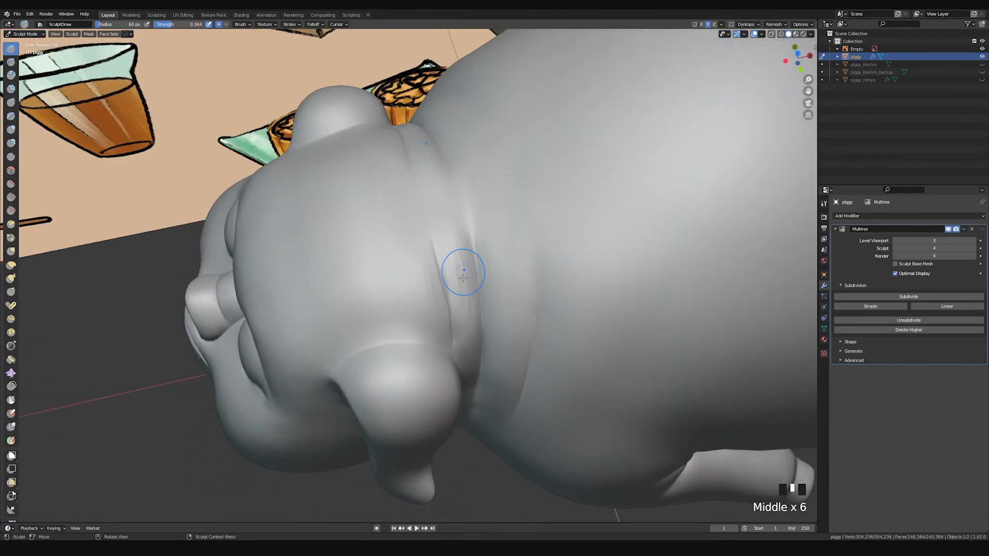
# Step: Try to cut the crease above the ear deeper with a small Layer brush in the inverted direction
pyautogui.press('x')
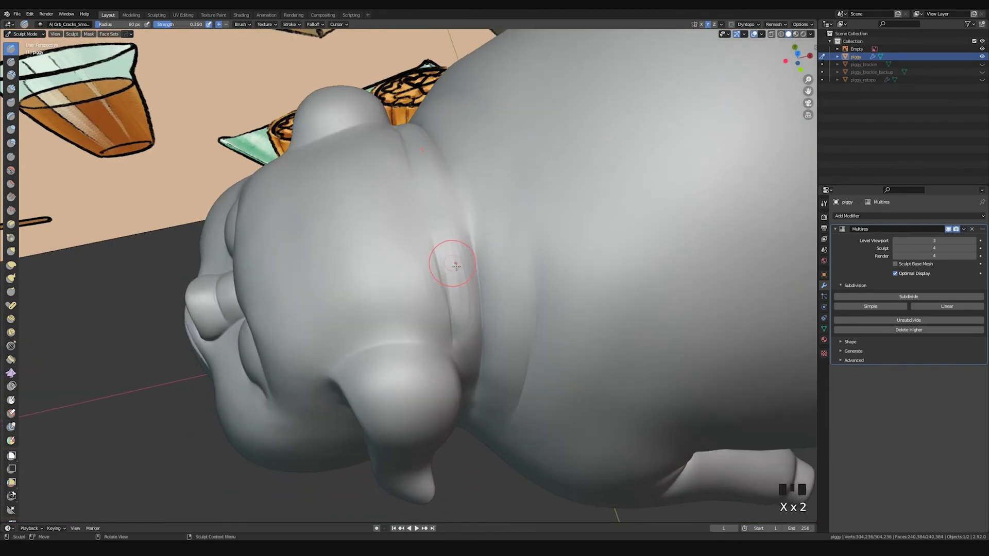
pyautogui.keyDown('shift'); pyautogui.moveTo(466, 243); pyautogui.dragTo(453, 229, button='middle'); pyautogui.keyUp('shift')
pyautogui.press('space')
pyautogui.press('space')
pyautogui.press('space')
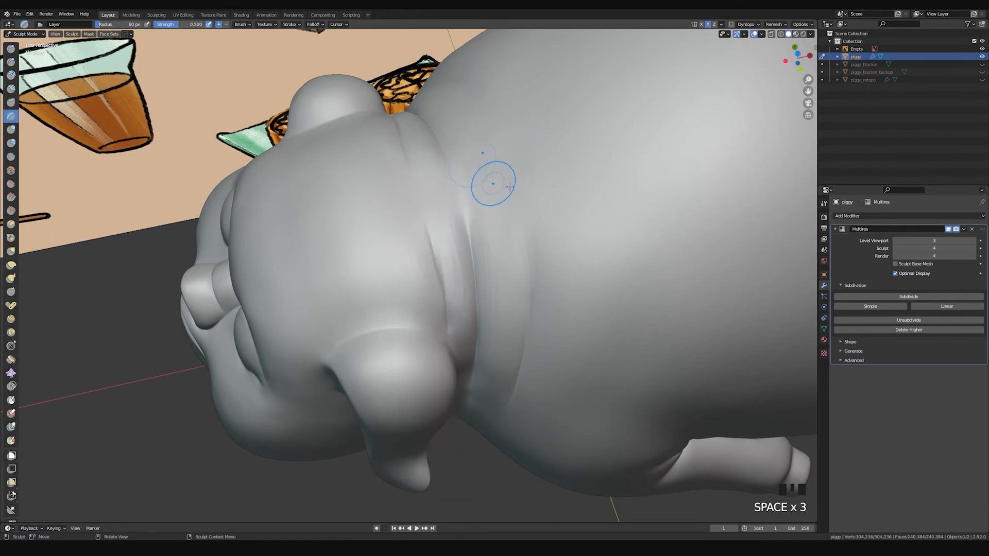
pyautogui.press('f')
pyautogui.click(443, 247)
pyautogui.keyDown('ctrl'); pyautogui.moveTo(421, 196); pyautogui.dragTo(413, 152); pyautogui.keyUp('ctrl')
pyautogui.hotkey('ctrl', 'z')
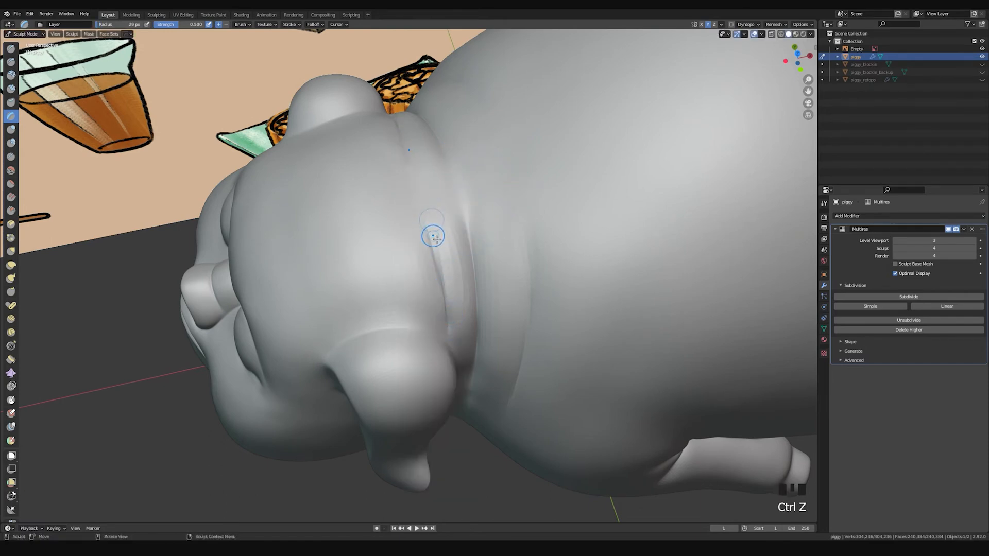
# Step: Try to cut the crease above the ear with the Orb_Cracks brush at a 29 px radius
pyautogui.press('space')
pyautogui.moveTo(426, 212)
pyautogui.keyDown('ctrl'); pyautogui.mouseDown()
pyautogui.moveTo(446, 296)
pyautogui.moveTo(415, 194)
pyautogui.mouseUp(); pyautogui.keyUp('ctrl')
pyautogui.hotkey('ctrl', 'z')
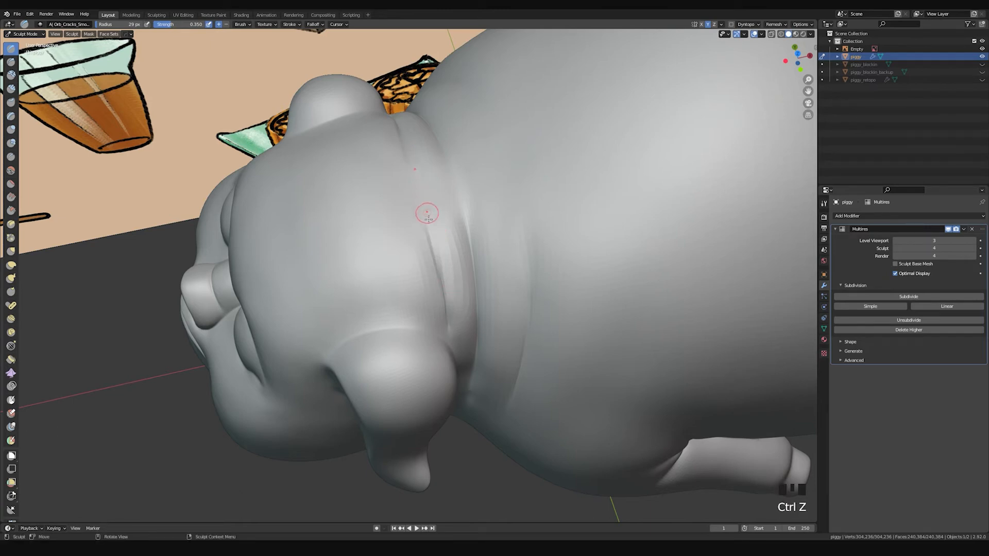
# Step: Redraw the crease at the back of the head above the ear with the Draw brush
pyautogui.press('space')
pyautogui.click(404, 201)
pyautogui.press('space')
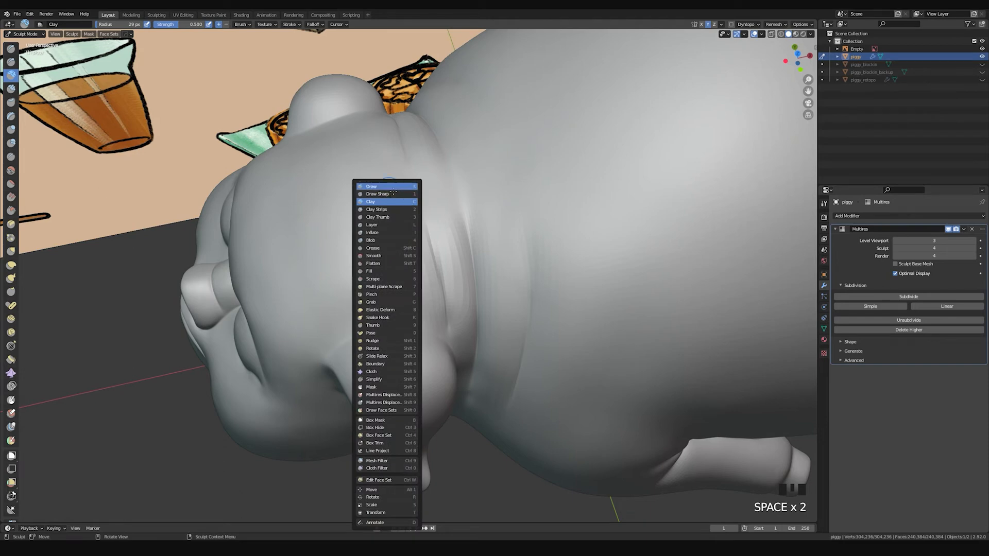
pyautogui.click(391, 188)
pyautogui.moveTo(422, 204); pyautogui.dragTo(442, 293)
pyautogui.hotkey('ctrl', 'z')
pyautogui.moveTo(432, 229); pyautogui.dragTo(451, 312)
# Step: Try a wider stroke beside the crease with an enlarged brush
pyautogui.press('f')
pyautogui.click(469, 270)
pyautogui.moveTo(355, 224)
pyautogui.mouseDown()
pyautogui.moveTo(380, 297)
pyautogui.moveTo(425, 297)
pyautogui.mouseUp()
pyautogui.moveTo(424, 297)
pyautogui.mouseDown(button='middle')
pyautogui.moveTo(519, 187)
pyautogui.moveTo(571, 200)
pyautogui.moveTo(408, 232)
pyautogui.mouseUp(button='middle')
pyautogui.press('x')
pyautogui.hotkey('ctrl', 'z')
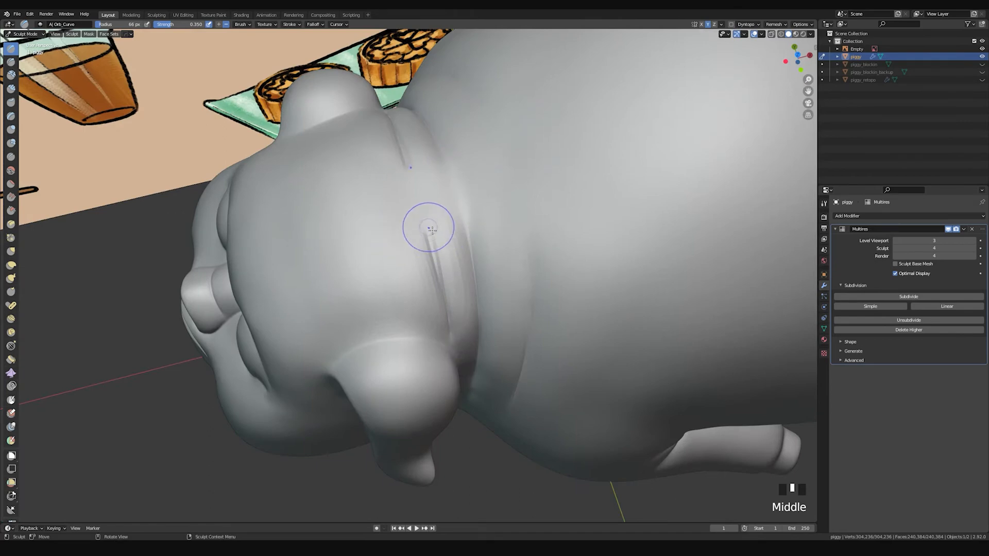
# Step: Try to carve the crease above the ear with the Orb_Curve brush at a 36 px radius
pyautogui.press('f')
pyautogui.click(417, 228)
pyautogui.moveTo(425, 224); pyautogui.dragTo(446, 291)
pyautogui.hotkey('ctrl', 'z')
# Step: Switch the Draw tool from the Orb_Curve brush to SculptDraw and undo the last stroke on the neck crease
pyautogui.moveTo(446, 291)
pyautogui.mouseDown(button='middle')
pyautogui.moveTo(457, 261)
pyautogui.moveTo(487, 248)
pyautogui.mouseUp(button='middle')
pyautogui.press('n')
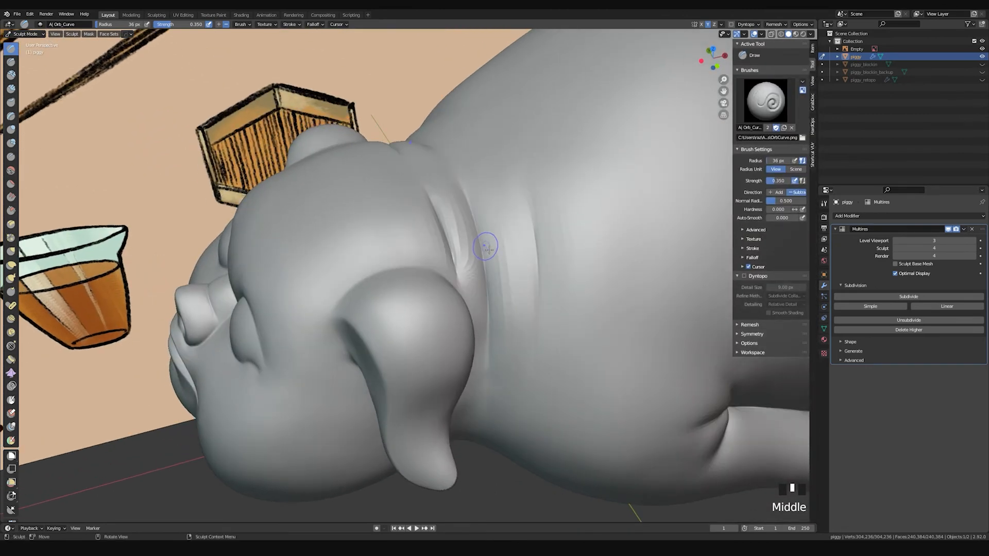
pyautogui.click(765, 100)
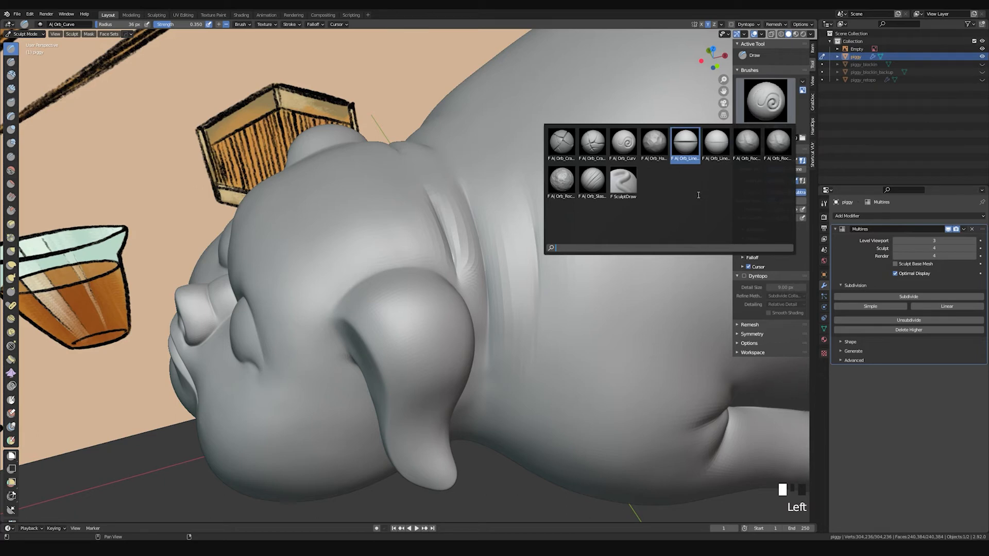
pyautogui.click(622, 182)
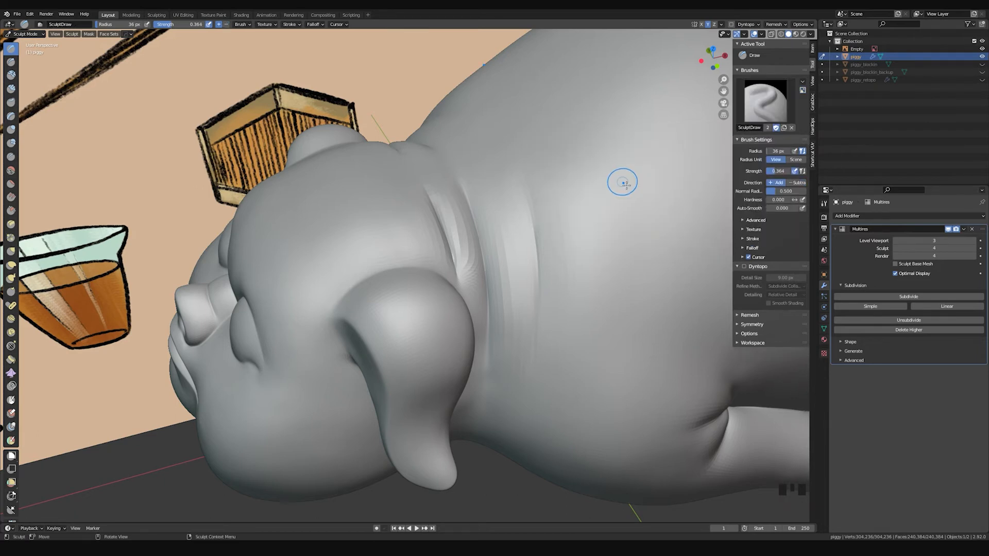
pyautogui.press('n')
pyautogui.moveTo(514, 200); pyautogui.dragTo(459, 248, button='middle')
pyautogui.hotkey('ctrl', 'z')
# Step: Soften the crease at the back of the head above the ear with SculptDraw and smoothing strokes
pyautogui.middleClick(437, 212)
pyautogui.click(453, 294)
pyautogui.moveTo(453, 293)
pyautogui.mouseDown(button='middle')
pyautogui.moveTo(442, 247)
pyautogui.moveTo(439, 258)
pyautogui.mouseUp(button='middle')
pyautogui.keyDown('shift'); pyautogui.click(440, 260); pyautogui.keyUp('shift')
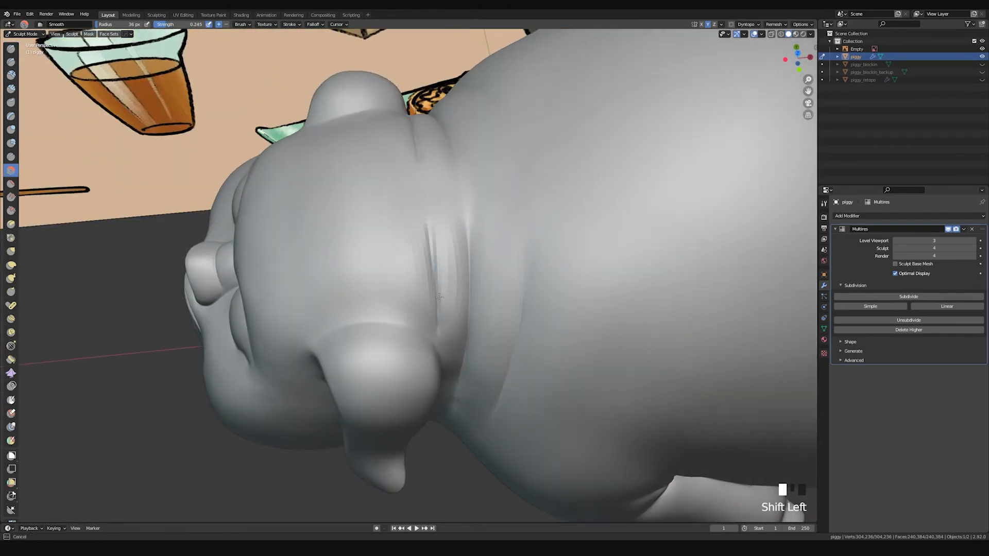
pyautogui.moveTo(431, 271)
pyautogui.keyDown('shift'); pyautogui.mouseDown()
pyautogui.moveTo(429, 233)
pyautogui.moveTo(437, 245)
pyautogui.mouseUp(); pyautogui.keyUp('shift')
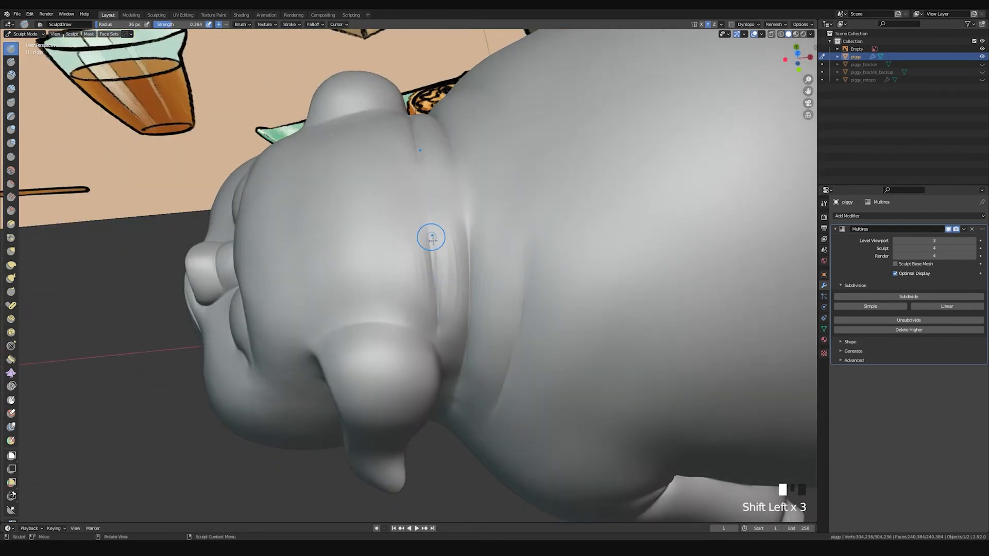
# Step: Sharpen the crease above the ear with the Pinch brush and smooth the folds around it
pyautogui.moveTo(433, 237); pyautogui.dragTo(426, 230, button='middle')
pyautogui.press('p')
pyautogui.moveTo(439, 229); pyautogui.dragTo(436, 242)
pyautogui.moveTo(440, 302)
pyautogui.mouseDown(button='middle')
pyautogui.moveTo(443, 217)
pyautogui.moveTo(490, 227)
pyautogui.moveTo(457, 208)
pyautogui.mouseUp(button='middle')
pyautogui.keyDown('shift'); pyautogui.moveTo(463, 339); pyautogui.dragTo(468, 349); pyautogui.keyUp('shift')
pyautogui.moveTo(468, 349)
pyautogui.mouseDown(button='middle')
pyautogui.moveTo(442, 229)
pyautogui.moveTo(441, 314)
pyautogui.mouseUp(button='middle')
pyautogui.keyDown('shift'); pyautogui.moveTo(433, 288); pyautogui.dragTo(419, 198); pyautogui.keyUp('shift')
pyautogui.moveTo(419, 199)
pyautogui.keyDown('ctrl'); pyautogui.mouseDown(button='middle')
pyautogui.moveTo(456, 303)
pyautogui.moveTo(532, 218)
pyautogui.moveTo(519, 242)
pyautogui.moveTo(466, 245)
pyautogui.moveTo(456, 232)
pyautogui.moveTo(487, 220)
pyautogui.mouseUp(button='middle'); pyautogui.keyUp('ctrl')
pyautogui.keyDown('shift'); pyautogui.moveTo(485, 222); pyautogui.dragTo(412, 240); pyautogui.keyUp('shift')
# Step: Try to pull the neck crease behind the ear with the Grab brush at an 86 px radius
pyautogui.moveTo(422, 260)
pyautogui.keyDown('shift'); pyautogui.mouseDown(button='middle')
pyautogui.moveTo(491, 208)
pyautogui.moveTo(468, 258)
pyautogui.moveTo(451, 195)
pyautogui.moveTo(443, 260)
pyautogui.moveTo(441, 250)
pyautogui.moveTo(475, 227)
pyautogui.mouseUp(button='middle'); pyautogui.keyUp('shift')
pyautogui.press('g')
pyautogui.press('f')
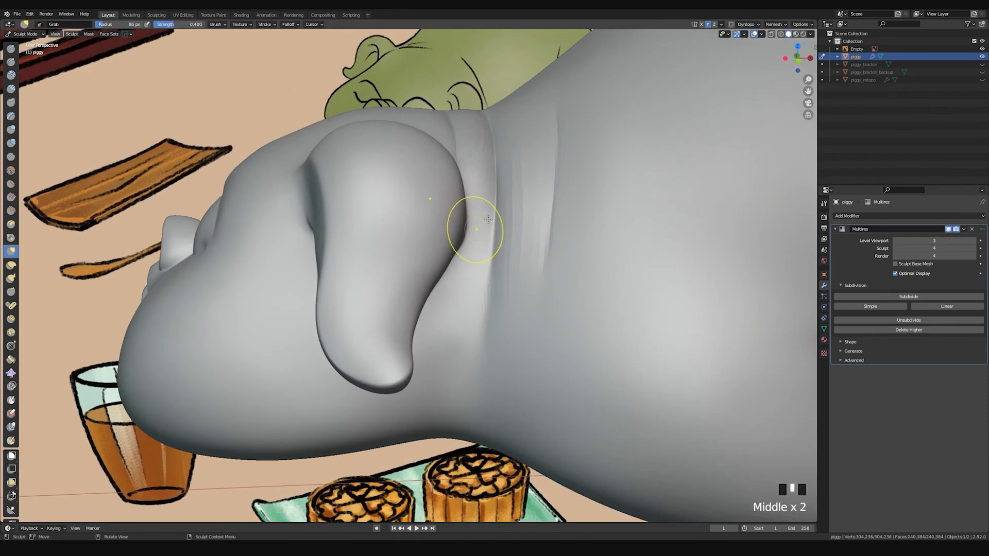
pyautogui.keyDown('ctrl'); pyautogui.click(497, 247); pyautogui.keyUp('ctrl')
pyautogui.keyDown('ctrl'); pyautogui.click(497, 248); pyautogui.keyUp('ctrl')
pyautogui.hotkey('ctrl', 'z')
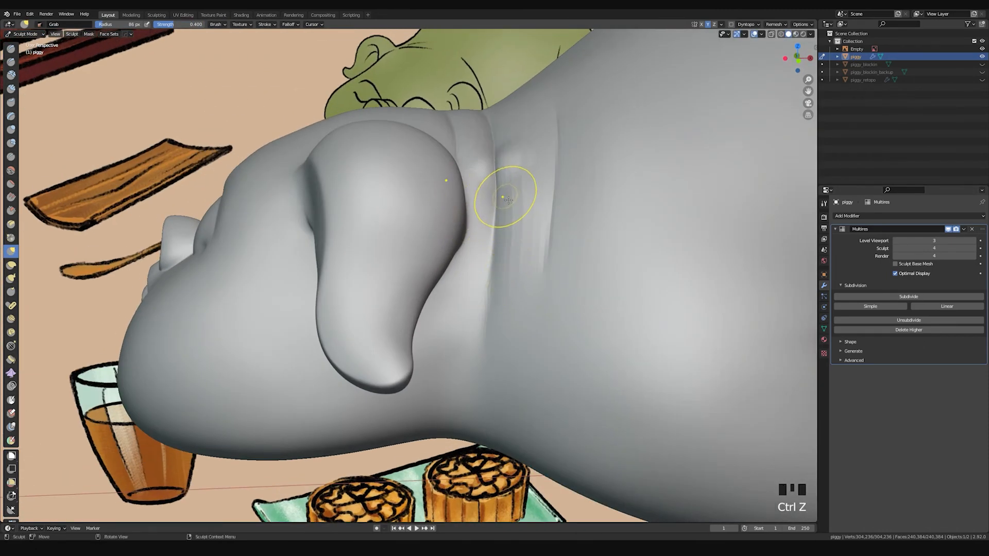
# Step: Paint a mask along the neck crease behind the ear with the Mask brush
pyautogui.press('space')
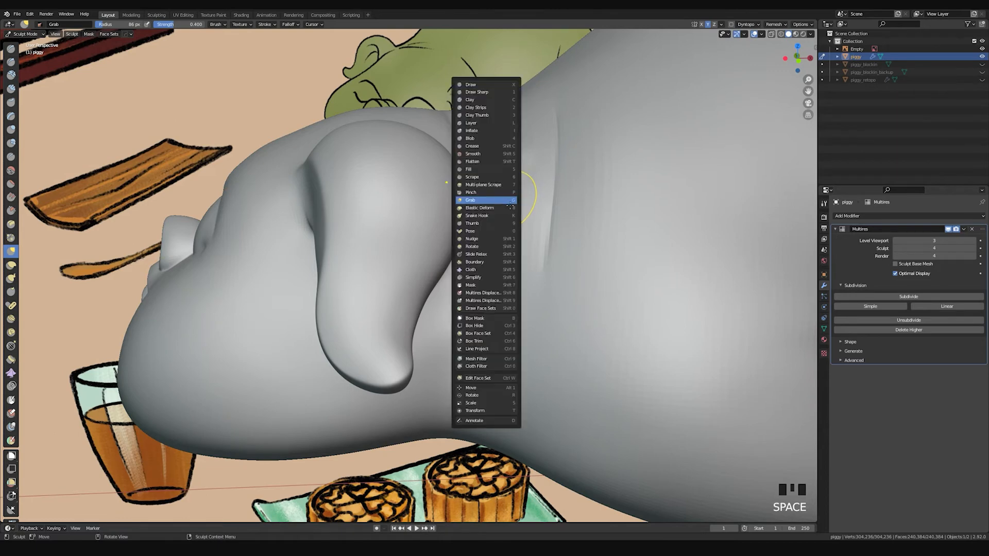
pyautogui.click(502, 285)
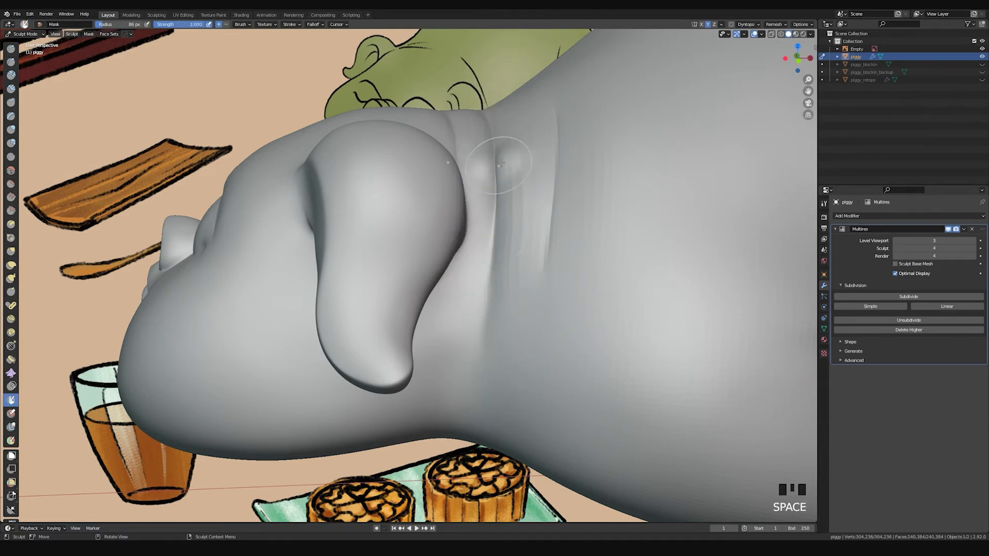
pyautogui.moveTo(501, 168); pyautogui.dragTo(501, 302)
pyautogui.moveTo(506, 222); pyautogui.dragTo(503, 274)
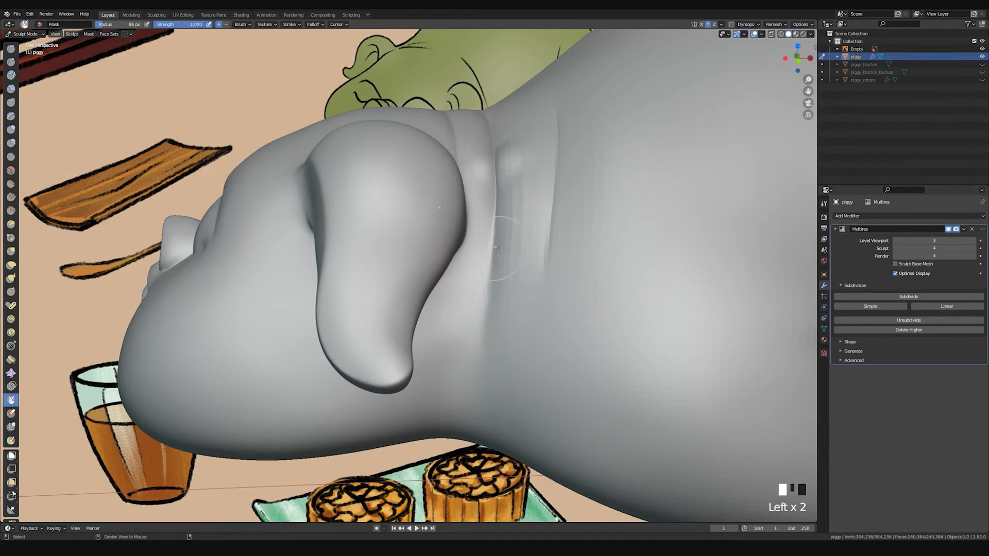
# Step: Smooth the neck fold behind the ear and reshape its edge with the Grab brush
pyautogui.moveTo(509, 226); pyautogui.dragTo(486, 236, button='middle')
pyautogui.keyDown('shift'); pyautogui.moveTo(487, 236); pyautogui.dragTo(491, 225); pyautogui.keyUp('shift')
pyautogui.press('g')
pyautogui.moveTo(494, 221); pyautogui.dragTo(494, 232, button='middle')
pyautogui.moveTo(494, 231); pyautogui.dragTo(495, 227)
pyautogui.moveTo(478, 232); pyautogui.dragTo(509, 206, button='middle')
pyautogui.moveTo(508, 206); pyautogui.dragTo(509, 221)
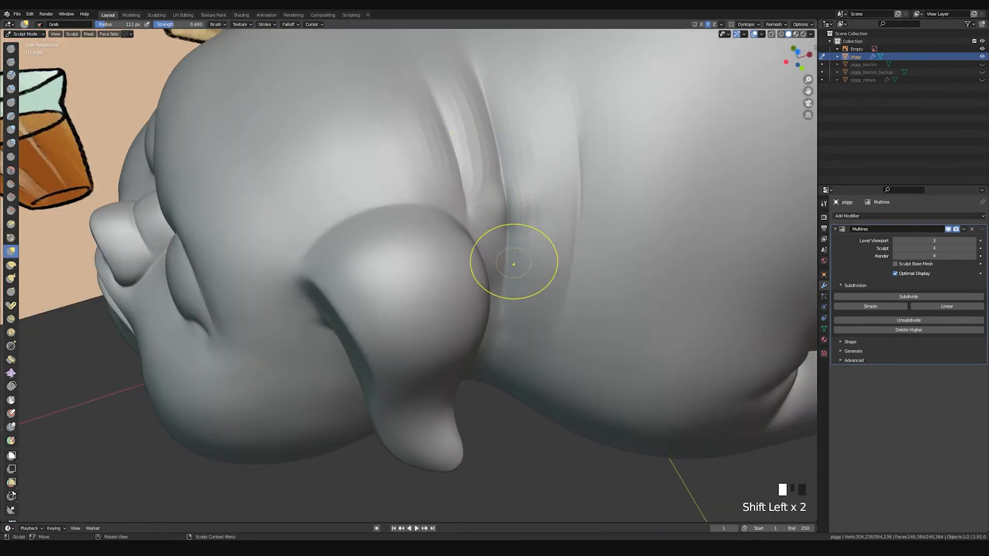
# Step: Try to swell the neck fold above the ear with the Inflate brush
pyautogui.press('i')
pyautogui.moveTo(505, 188); pyautogui.dragTo(521, 150)
pyautogui.moveTo(520, 147)
pyautogui.mouseDown()
pyautogui.moveTo(523, 136)
pyautogui.moveTo(510, 159)
pyautogui.mouseUp()
pyautogui.hotkey('ctrl', 'z')
# Step: Build up the neck beside the crease with the SculptDraw brush at a 101 px radius
pyautogui.press('x')
pyautogui.press('f')
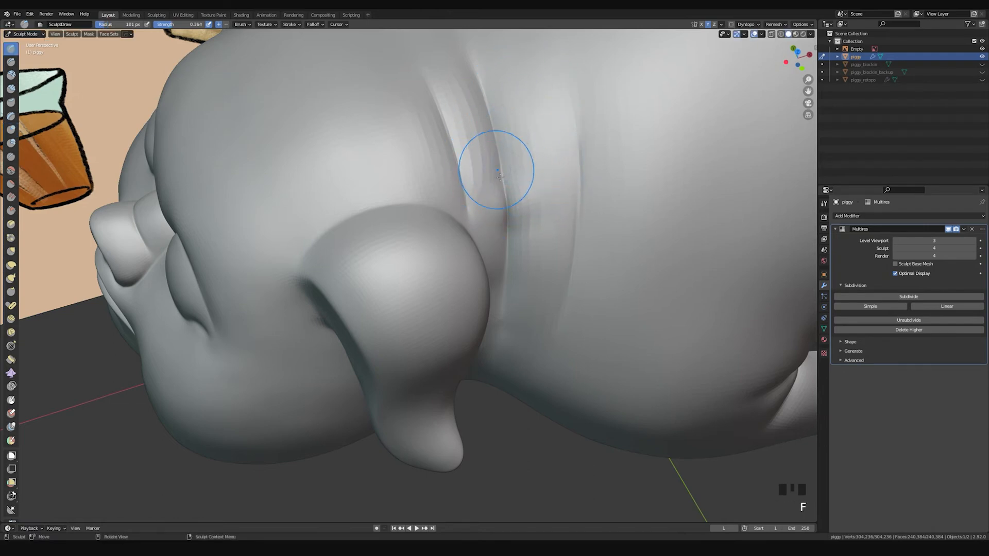
pyautogui.moveTo(482, 135)
pyautogui.mouseDown(button='middle')
pyautogui.moveTo(519, 149)
pyautogui.moveTo(545, 132)
pyautogui.moveTo(530, 184)
pyautogui.mouseUp(button='middle')
pyautogui.moveTo(507, 160); pyautogui.dragTo(505, 201)
pyautogui.moveTo(502, 157); pyautogui.dragTo(505, 170)
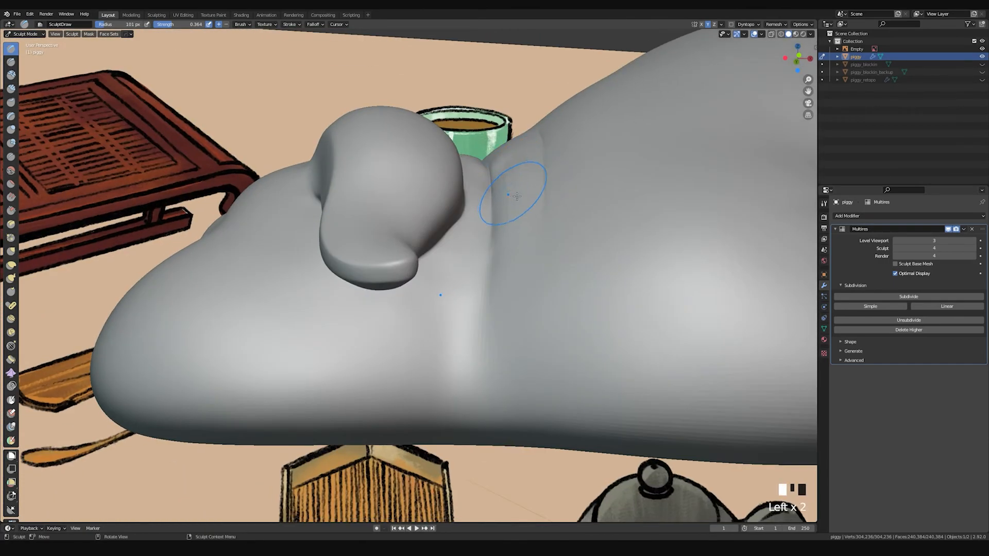
# Step: Set the SculptDraw brush to strength 0.455 and radius 59 px, and rework the fold behind the ear with drawing and smoothing strokes
pyautogui.press('n')
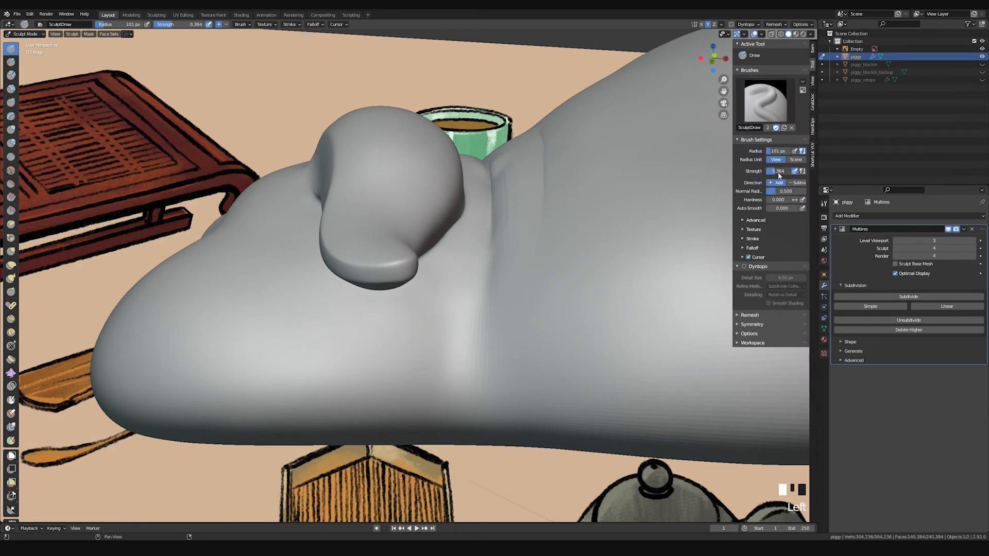
pyautogui.press('n')
pyautogui.press('f')
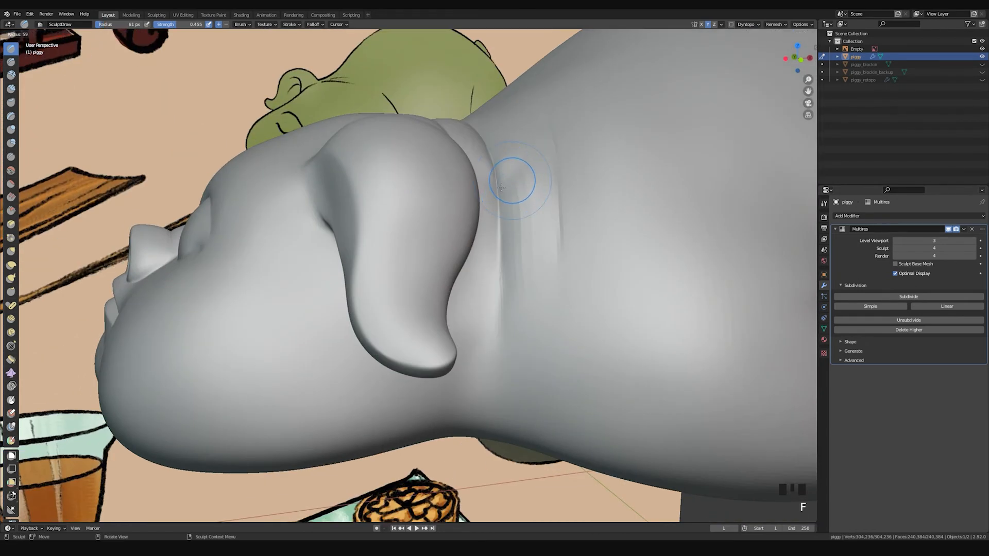
pyautogui.click(500, 188)
pyautogui.moveTo(523, 169); pyautogui.dragTo(512, 132)
pyautogui.moveTo(512, 132); pyautogui.dragTo(523, 185, button='middle')
pyautogui.moveTo(523, 185); pyautogui.dragTo(497, 102)
pyautogui.hotkey('ctrl', 'z')
pyautogui.moveTo(524, 176)
pyautogui.mouseDown()
pyautogui.moveTo(514, 145)
pyautogui.moveTo(524, 221)
pyautogui.mouseUp()
pyautogui.moveTo(513, 178)
pyautogui.keyDown('shift'); pyautogui.mouseDown()
pyautogui.moveTo(514, 161)
pyautogui.moveTo(508, 199)
pyautogui.mouseUp(); pyautogui.keyUp('shift')
# Step: Set the Smooth brush strength to 0.387 and switch back to the SculptDraw brush
pyautogui.press('n')
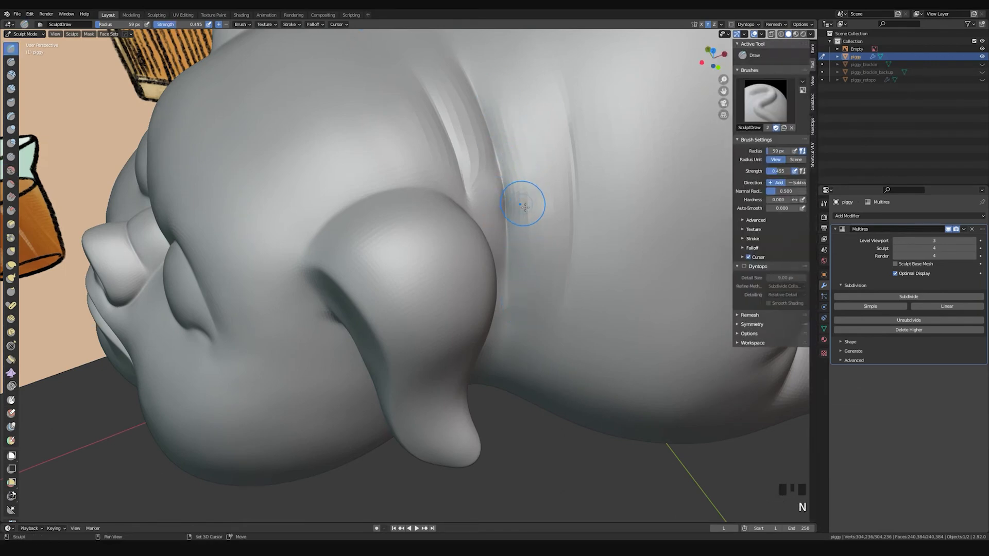
pyautogui.click(10, 170)
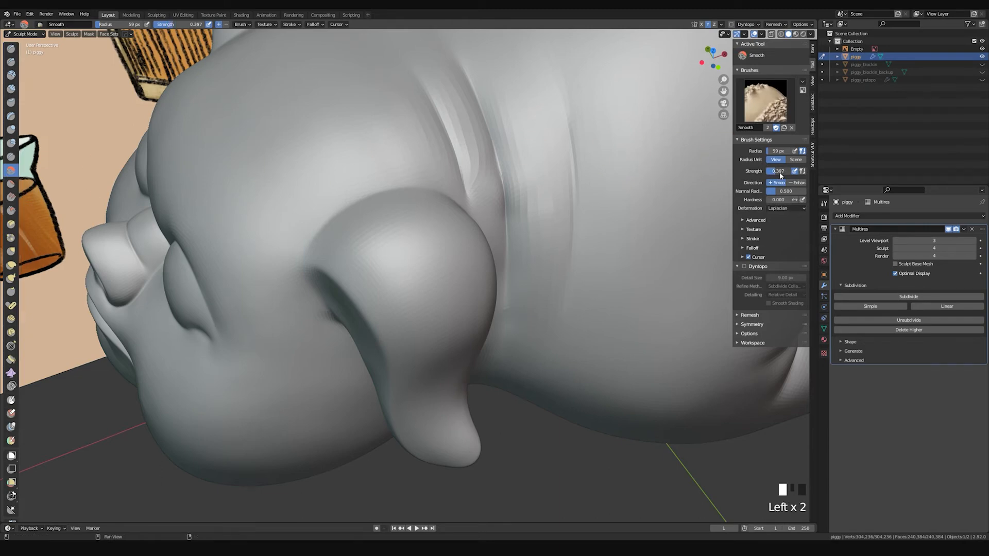
pyautogui.press('space')
pyautogui.press('x')
pyautogui.moveTo(536, 202); pyautogui.dragTo(503, 175, button='middle')
pyautogui.press('n')
# Step: Try a SculptDraw stroke on the lower part of the neck crease behind the ear
pyautogui.hotkey('ctrl', 'z')
pyautogui.click(519, 278)
pyautogui.hotkey('ctrl', 'z')
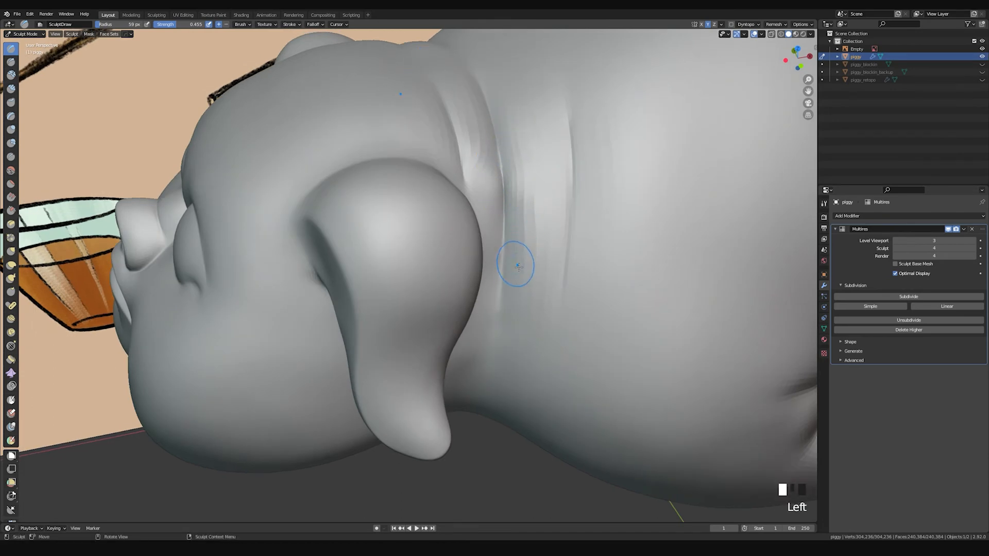
# Step: Clear the mask and redraw the fold beside the neck crease with short SculptDraw strokes
pyautogui.hotkey('alt', 'm')
pyautogui.click(510, 101)
pyautogui.hotkey('ctrl', 'z')
pyautogui.click(512, 227)
pyautogui.click(503, 103)
pyautogui.hotkey('ctrl', 'z')
pyautogui.click(512, 153)
# Step: Add volume to the skin roll between the ear and the neck crease with SculptDraw strokes
pyautogui.moveTo(506, 98)
pyautogui.mouseDown(button='middle')
pyautogui.moveTo(502, 133)
pyautogui.moveTo(479, 161)
pyautogui.mouseUp(button='middle')
pyautogui.moveTo(476, 217); pyautogui.dragTo(500, 180)
pyautogui.moveTo(492, 189); pyautogui.dragTo(498, 140, button='middle')
pyautogui.moveTo(473, 164); pyautogui.dragTo(472, 183)
pyautogui.moveTo(473, 167); pyautogui.dragTo(512, 209, button='middle')
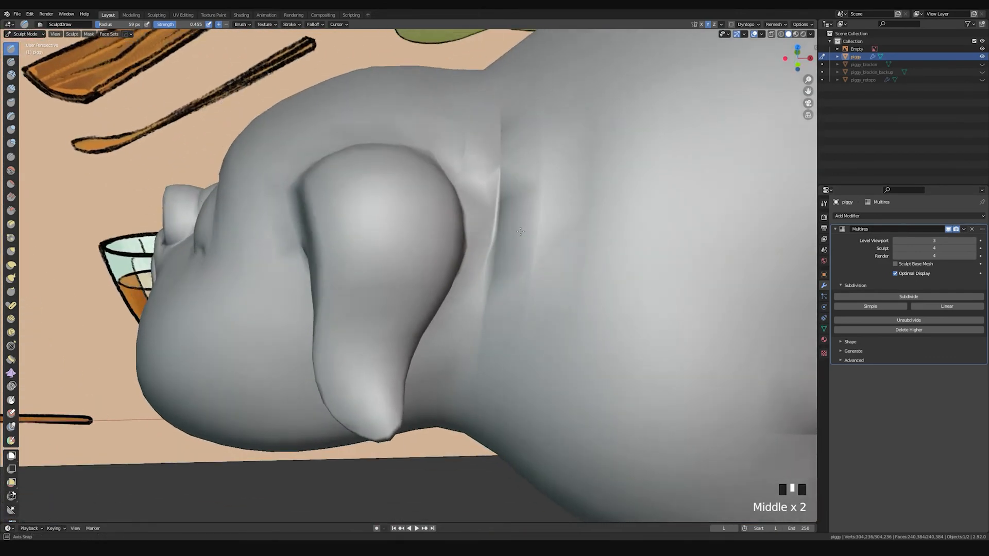
# Step: Enlarge the Grab brush and nudge the neck crease into shape from the side and from above
pyautogui.press('g')
pyautogui.press('f')
pyautogui.click(506, 208)
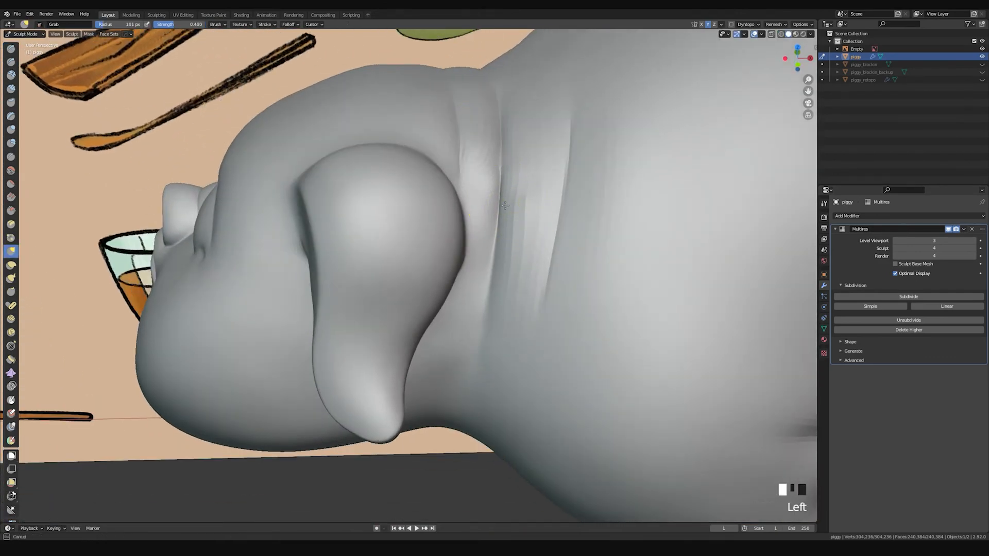
pyautogui.moveTo(508, 190); pyautogui.dragTo(511, 176, button='middle')
pyautogui.moveTo(459, 217); pyautogui.dragTo(457, 229, button='middle')
pyautogui.moveTo(456, 235); pyautogui.dragTo(452, 254, button='middle')
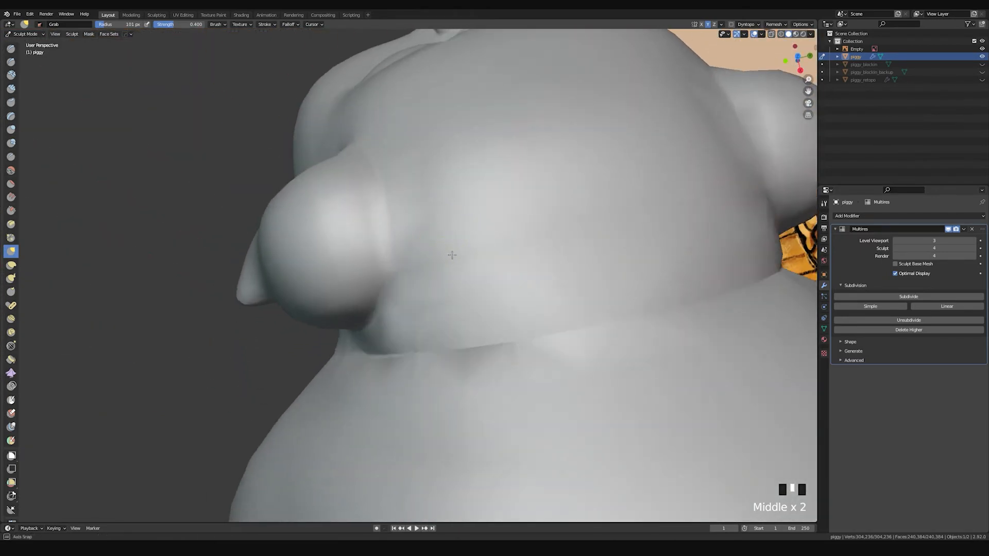
pyautogui.moveTo(422, 345); pyautogui.dragTo(419, 341)
# Step: Smooth the neck crease just behind the ear with short strokes of a resized brush
pyautogui.moveTo(445, 322)
pyautogui.keyDown('shift'); pyautogui.mouseDown(button='middle')
pyautogui.moveTo(482, 226)
pyautogui.moveTo(484, 171)
pyautogui.moveTo(483, 230)
pyautogui.mouseUp(button='middle'); pyautogui.keyUp('shift')
pyautogui.press('f')
pyautogui.click(465, 226)
pyautogui.keyDown('shift'); pyautogui.click(466, 224); pyautogui.keyUp('shift')
pyautogui.hotkey('ctrl', 'z')
pyautogui.keyDown('shift'); pyautogui.click(471, 212); pyautogui.keyUp('shift')
pyautogui.keyDown('shift'); pyautogui.click(472, 211); pyautogui.keyUp('shift')
pyautogui.keyDown('shift'); pyautogui.click(472, 211); pyautogui.keyUp('shift')
# Step: Stroke the neck fold behind the ear with SculptDraw at a 50 px radius and review the whole pig
pyautogui.moveTo(472, 212)
pyautogui.mouseDown(button='middle')
pyautogui.moveTo(484, 257)
pyautogui.moveTo(510, 289)
pyautogui.moveTo(503, 245)
pyautogui.moveTo(483, 257)
pyautogui.mouseUp(button='middle')
pyautogui.press('space')
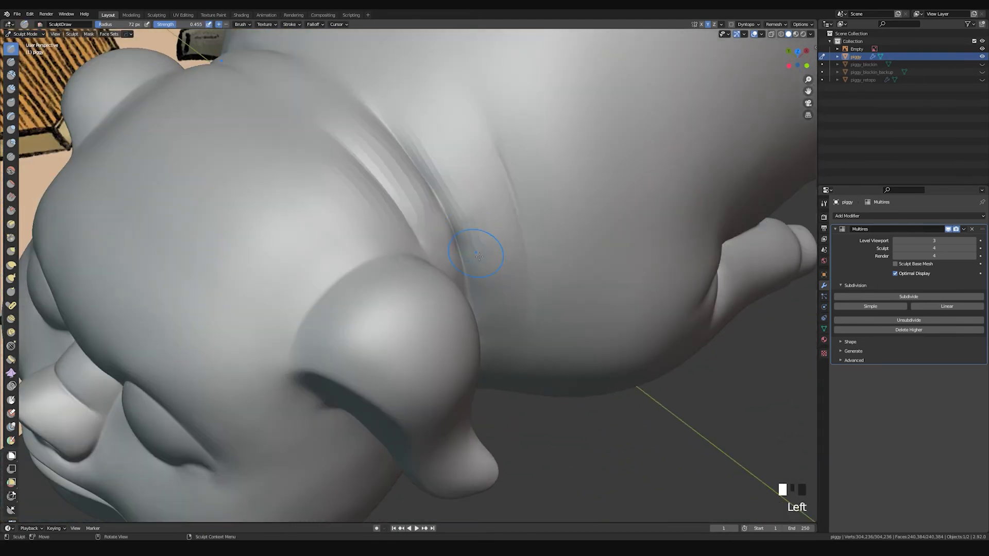
pyautogui.moveTo(470, 220)
pyautogui.keyDown('shift'); pyautogui.mouseDown(button='middle')
pyautogui.moveTo(486, 172)
pyautogui.moveTo(452, 236)
pyautogui.moveTo(400, 235)
pyautogui.mouseUp(button='middle'); pyautogui.keyUp('shift')
pyautogui.press('f')
pyautogui.press('f')
pyautogui.moveTo(415, 205); pyautogui.dragTo(428, 242)
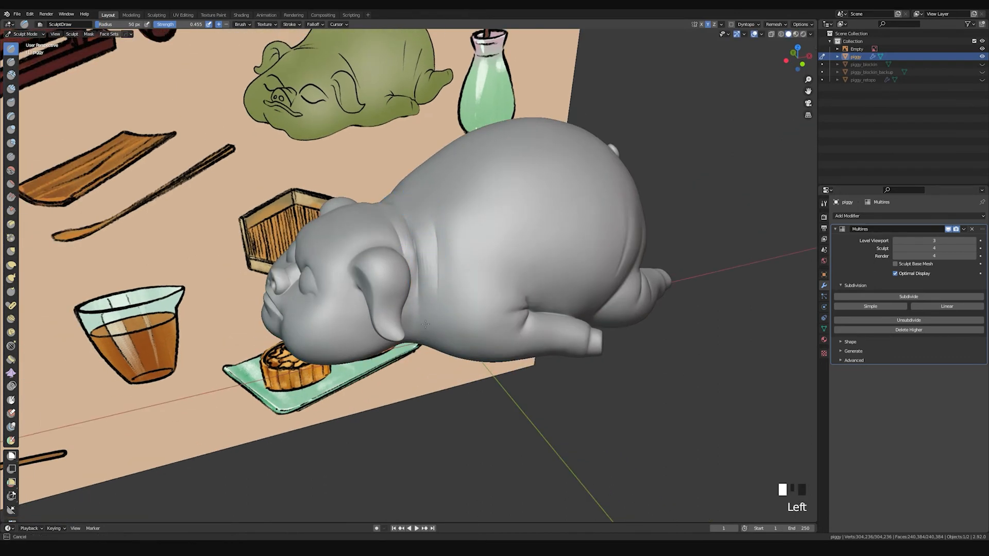
pyautogui.moveTo(428, 242); pyautogui.dragTo(404, 240, button='middle')
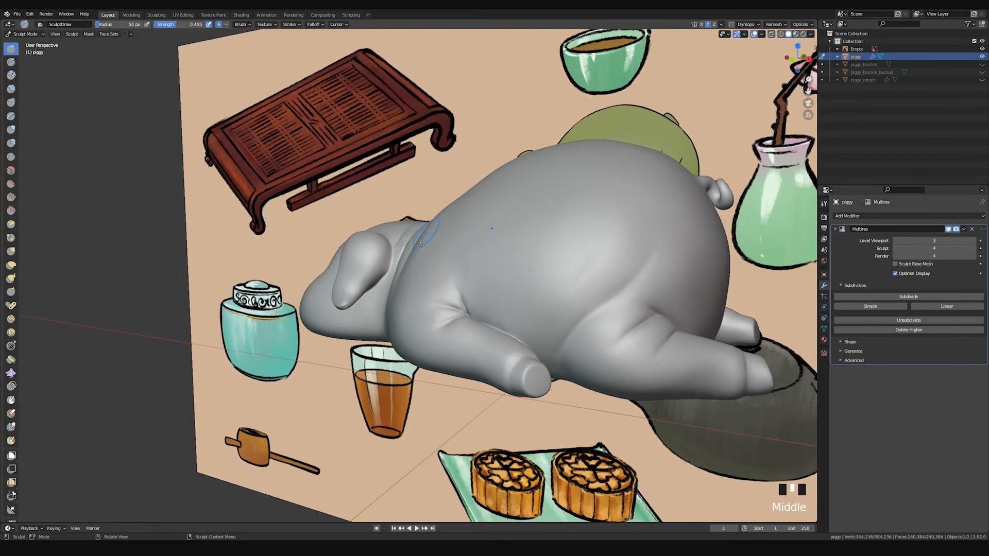
pyautogui.moveTo(449, 248); pyautogui.dragTo(465, 310, button='middle')
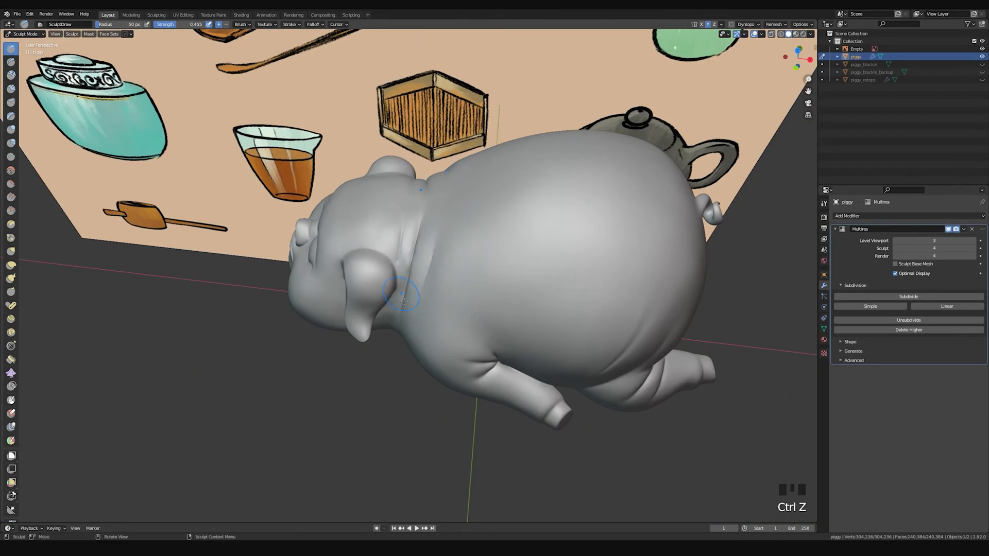
pyautogui.keyDown('ctrl'); pyautogui.moveTo(421, 266); pyautogui.dragTo(425, 271, button='middle'); pyautogui.keyUp('ctrl')
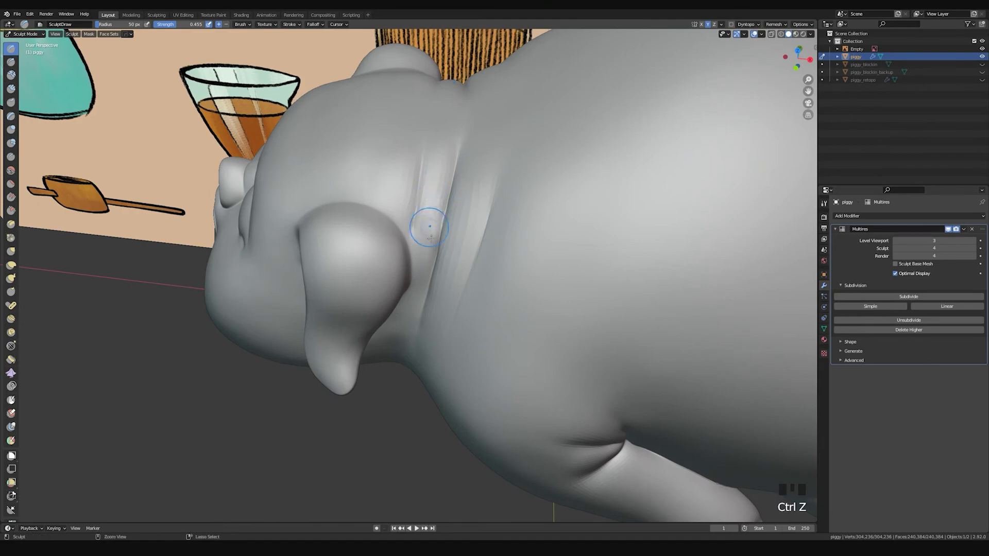
# Step: Pull the edge of the neck crease behind the ear with the Grab brush at an 81 px radius
pyautogui.moveTo(434, 199)
pyautogui.mouseDown(button='middle')
pyautogui.moveTo(476, 171)
pyautogui.moveTo(448, 200)
pyautogui.mouseUp(button='middle')
pyautogui.press('g')
pyautogui.moveTo(446, 202); pyautogui.dragTo(445, 204)
pyautogui.moveTo(446, 194); pyautogui.dragTo(451, 149, button='middle')
pyautogui.moveTo(453, 240); pyautogui.dragTo(462, 228, button='middle')
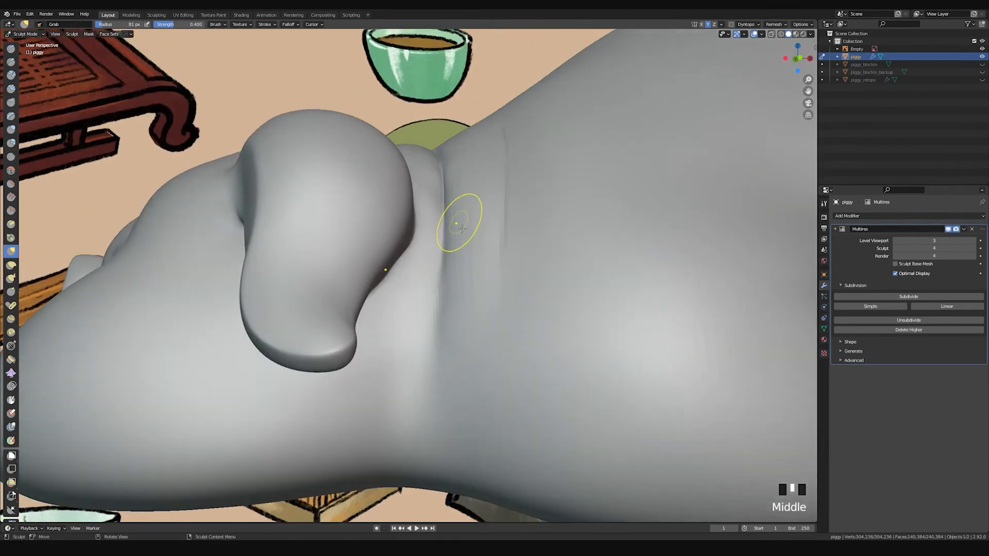
pyautogui.moveTo(457, 240); pyautogui.dragTo(452, 240)
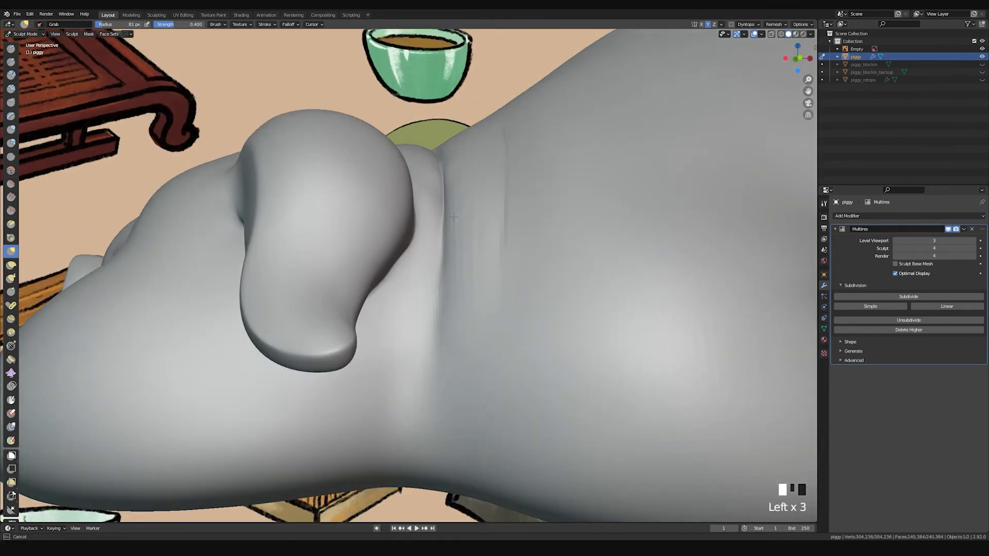
# Step: Refine the upper part of the neck fold above the ear with short Grab strokes
pyautogui.moveTo(454, 188); pyautogui.dragTo(457, 191, button='middle')
pyautogui.moveTo(458, 167); pyautogui.dragTo(459, 163)
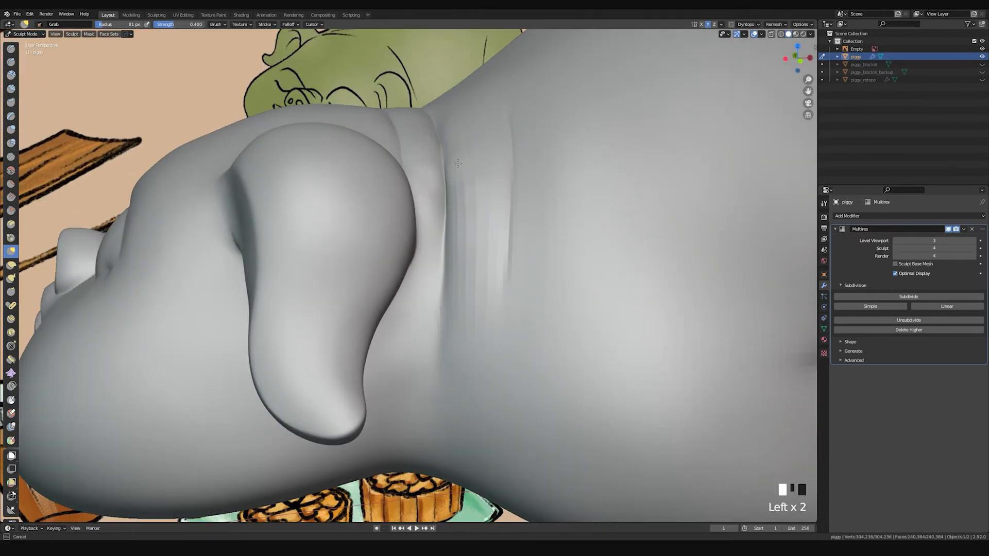
pyautogui.moveTo(470, 173); pyautogui.dragTo(468, 253, button='middle')
pyautogui.moveTo(439, 207); pyautogui.dragTo(442, 204)
pyautogui.moveTo(466, 136)
pyautogui.mouseDown()
pyautogui.moveTo(470, 110)
pyautogui.moveTo(466, 170)
pyautogui.mouseUp()
pyautogui.moveTo(466, 170)
pyautogui.mouseDown(button='middle')
pyautogui.moveTo(446, 172)
pyautogui.moveTo(441, 192)
pyautogui.mouseUp(button='middle')
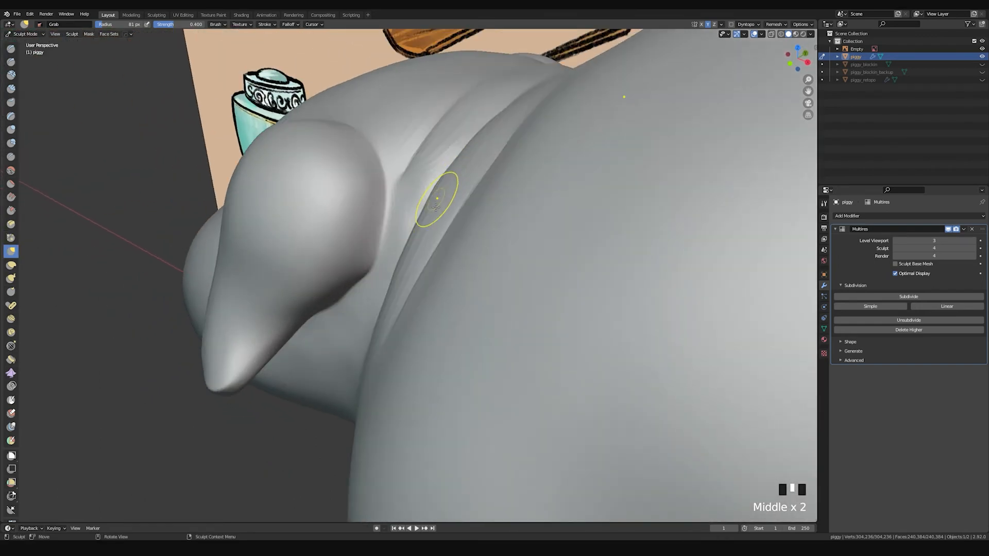
# Step: Enlarge the Grab brush to a 124 px radius and pull the skin roll over the neck crease
pyautogui.press('f')
pyautogui.click(427, 213)
pyautogui.moveTo(465, 161); pyautogui.dragTo(459, 164)
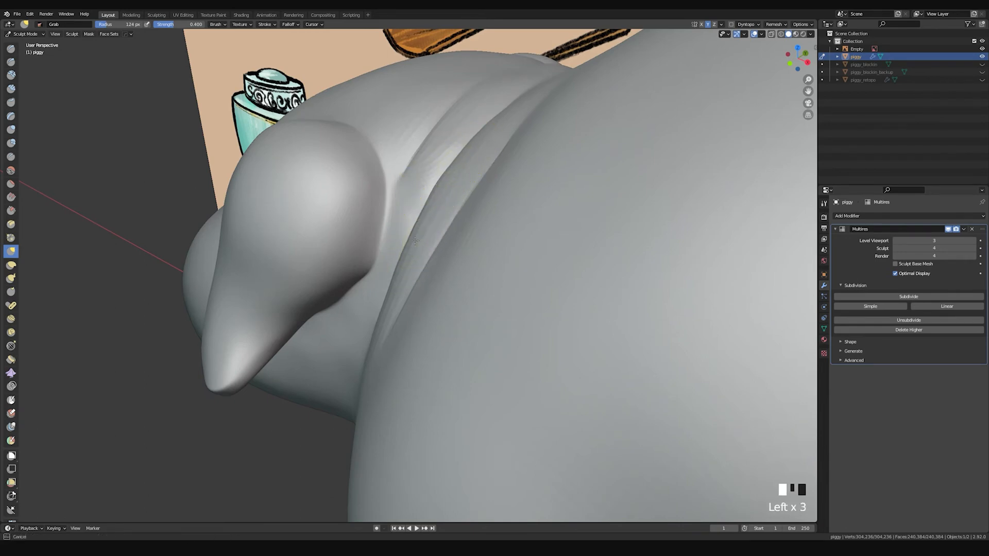
pyautogui.moveTo(415, 250); pyautogui.dragTo(439, 225, button='middle')
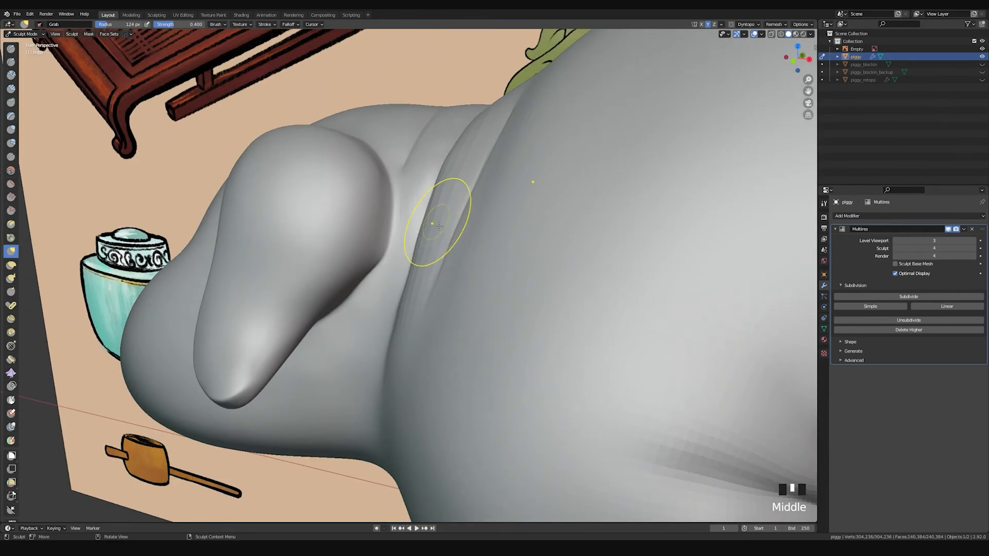
pyautogui.moveTo(431, 207); pyautogui.dragTo(429, 212)
pyautogui.moveTo(428, 217); pyautogui.dragTo(437, 236, button='middle')
pyautogui.moveTo(421, 298); pyautogui.dragTo(421, 298)
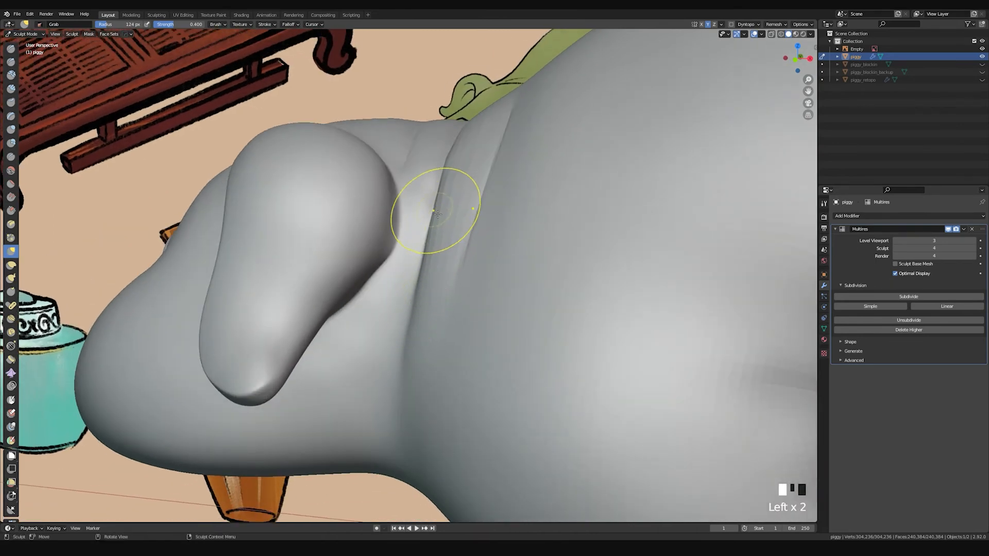
# Step: Pull the end of the neck crease beside the ear's base with the Grab brush at an 88 px radius
pyautogui.moveTo(444, 187)
pyautogui.mouseDown(button='middle')
pyautogui.moveTo(494, 147)
pyautogui.moveTo(463, 243)
pyautogui.moveTo(490, 225)
pyautogui.moveTo(456, 217)
pyautogui.mouseUp(button='middle')
pyautogui.press('f')
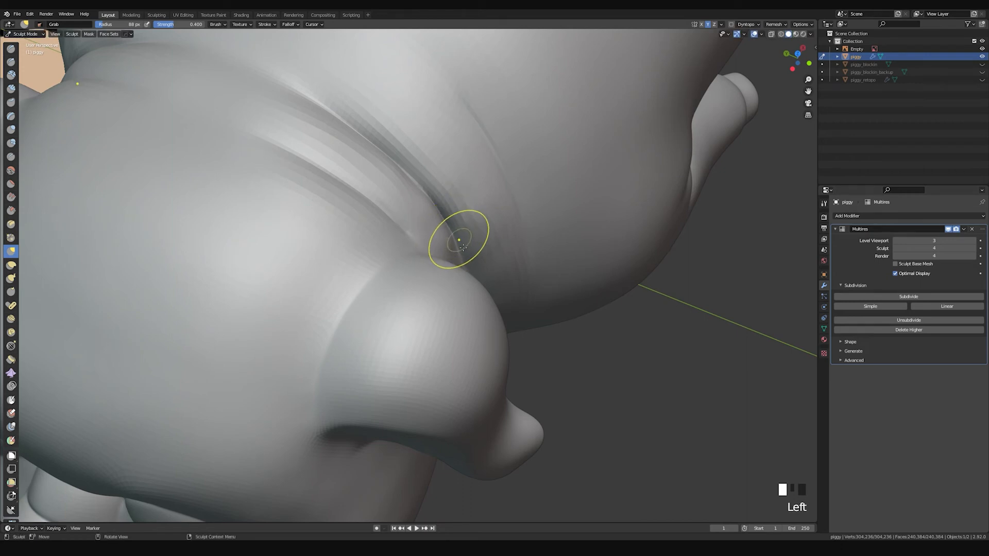
pyautogui.moveTo(453, 213); pyautogui.dragTo(485, 189, button='middle')
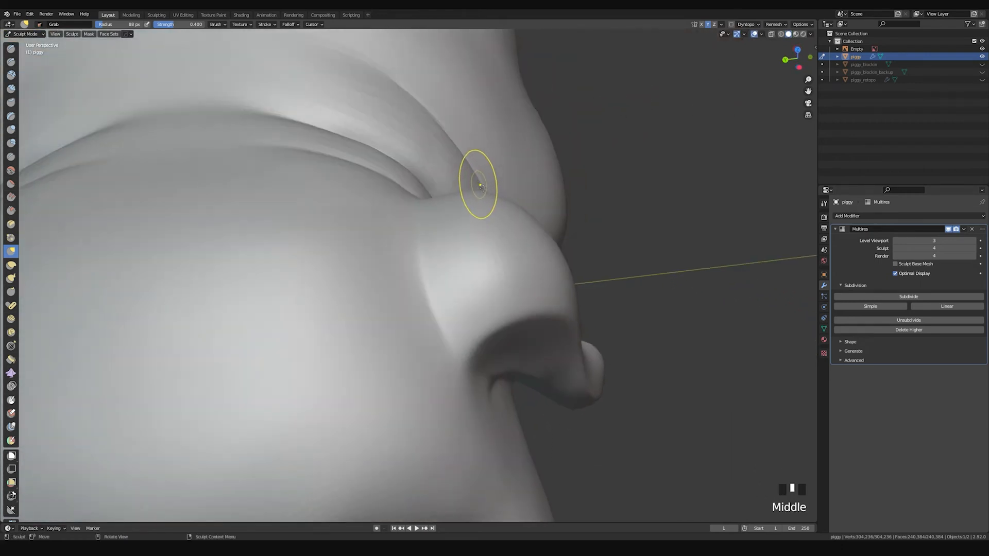
pyautogui.moveTo(415, 154)
pyautogui.mouseDown(button='middle')
pyautogui.moveTo(388, 159)
pyautogui.moveTo(433, 175)
pyautogui.moveTo(463, 172)
pyautogui.moveTo(397, 264)
pyautogui.moveTo(430, 210)
pyautogui.mouseUp(button='middle')
# Step: Enlarge the brush to a 117 px radius and smooth the neck fold behind the ear
pyautogui.press('f')
pyautogui.click(388, 159)
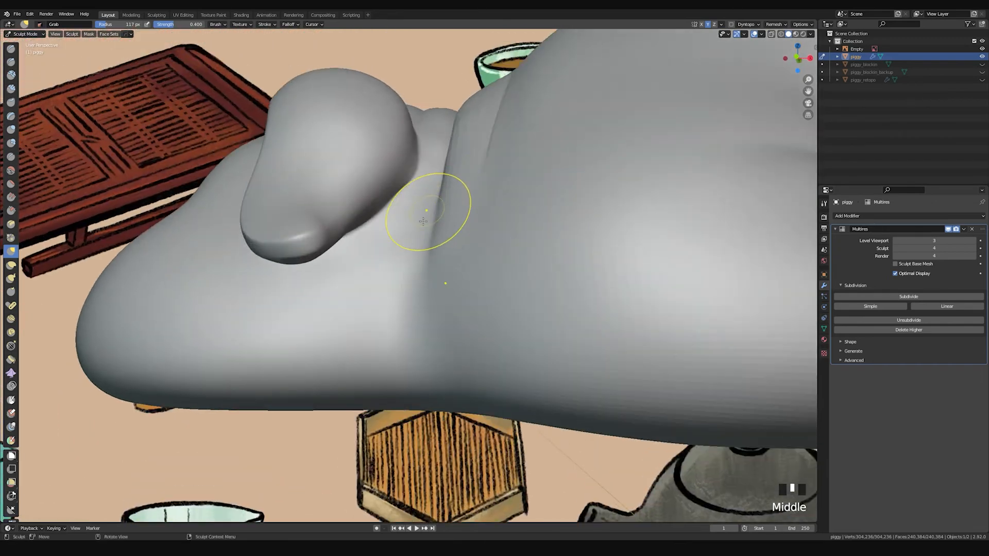
pyautogui.keyDown('shift'); pyautogui.click(363, 320); pyautogui.keyUp('shift')
pyautogui.press('g')
pyautogui.moveTo(348, 314); pyautogui.dragTo(448, 119, button='middle')
pyautogui.keyDown('shift'); pyautogui.moveTo(448, 118); pyautogui.dragTo(456, 175); pyautogui.keyUp('shift')
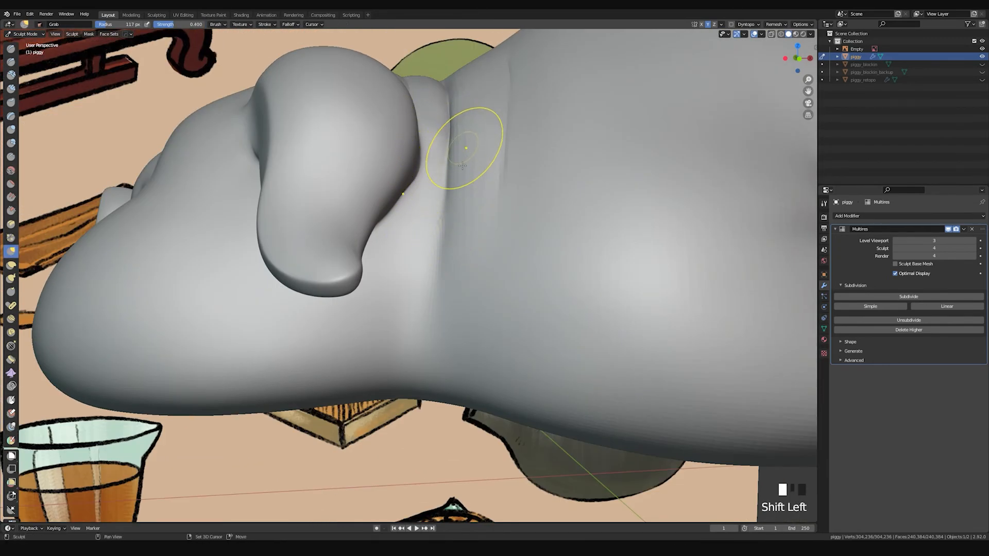
pyautogui.moveTo(466, 150); pyautogui.dragTo(443, 211, button='middle')
pyautogui.moveTo(421, 75); pyautogui.dragTo(449, 211, button='middle')
pyautogui.keyDown('shift'); pyautogui.moveTo(436, 161); pyautogui.dragTo(409, 186); pyautogui.keyUp('shift')
pyautogui.keyDown('shift'); pyautogui.moveTo(410, 183); pyautogui.dragTo(401, 192); pyautogui.keyUp('shift')
# Step: Pull the neck crease across the back of the head with the Grab brush at a 158 px radius
pyautogui.keyDown('shift'); pyautogui.moveTo(406, 234); pyautogui.dragTo(423, 211, button='middle'); pyautogui.keyUp('shift')
pyautogui.moveTo(434, 248); pyautogui.dragTo(467, 316, button='middle')
pyautogui.scroll(-8, 520, 142)
pyautogui.moveTo(382, 323); pyautogui.dragTo(448, 309, button='middle')
pyautogui.keyDown('shift'); pyautogui.moveTo(453, 299); pyautogui.dragTo(494, 200, button='middle'); pyautogui.keyUp('shift')
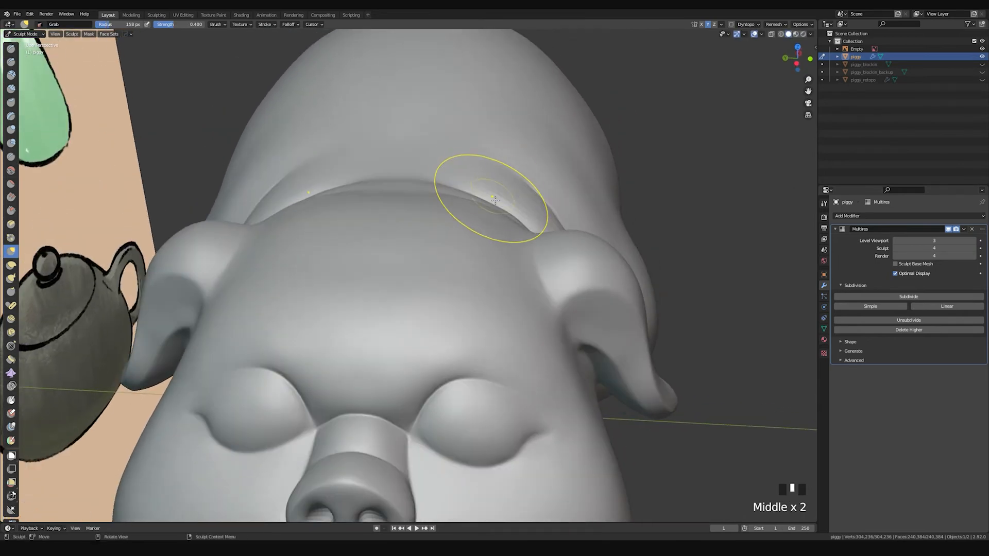
pyautogui.moveTo(494, 205); pyautogui.dragTo(497, 203)
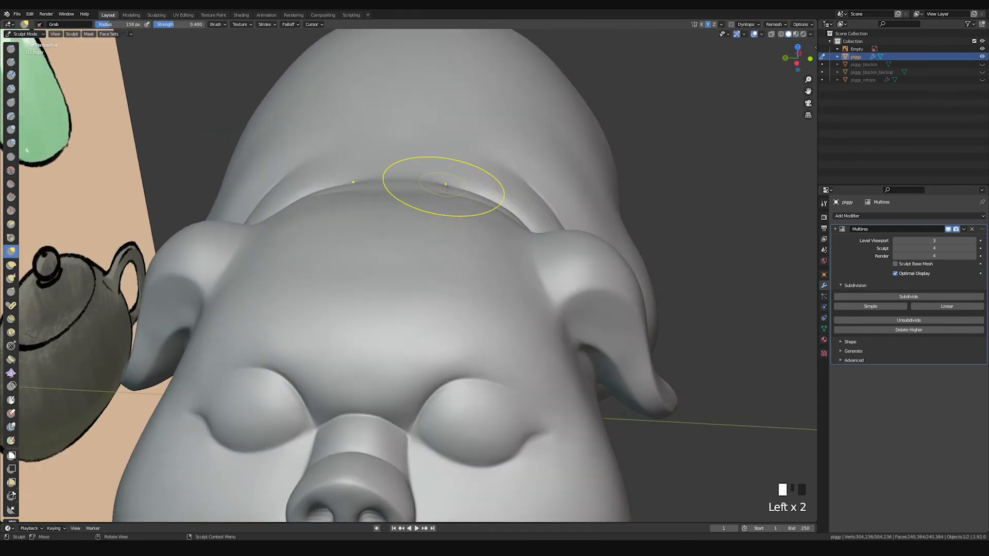
pyautogui.moveTo(511, 198)
pyautogui.mouseDown(button='middle')
pyautogui.moveTo(539, 287)
pyautogui.moveTo(502, 242)
pyautogui.mouseUp(button='middle')
pyautogui.click(507, 206)
pyautogui.keyDown('shift'); pyautogui.moveTo(502, 242); pyautogui.dragTo(508, 190, button='middle'); pyautogui.keyUp('shift')
pyautogui.scroll(-2, 502, 206)
# Step: Reduce the brush to a 36 px radius and smooth the snout and the skin beside it
pyautogui.moveTo(458, 258)
pyautogui.mouseDown(button='middle')
pyautogui.moveTo(511, 227)
pyautogui.moveTo(498, 246)
pyautogui.moveTo(453, 232)
pyautogui.moveTo(474, 256)
pyautogui.moveTo(441, 243)
pyautogui.mouseUp(button='middle')
pyautogui.press('f')
pyautogui.click(407, 229)
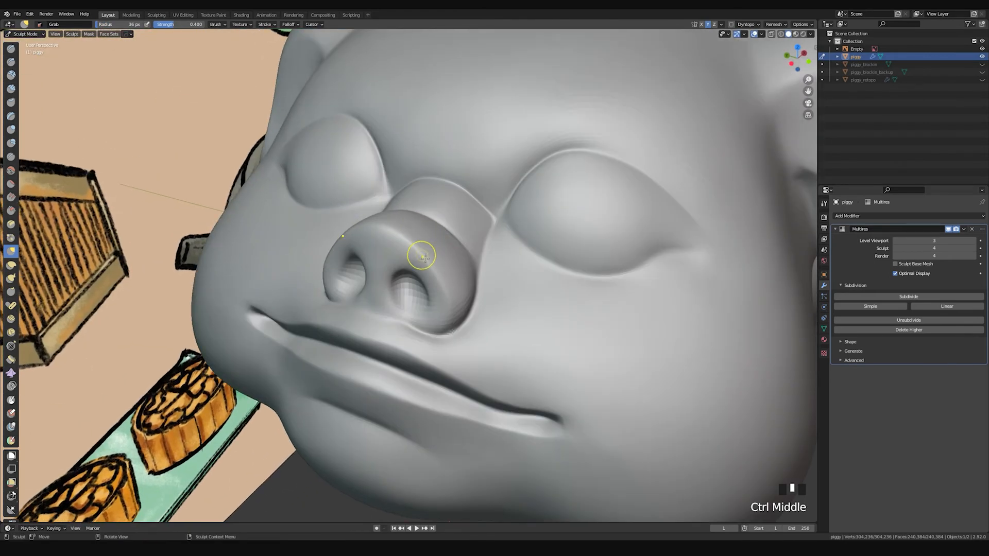
pyautogui.keyDown('shift'); pyautogui.moveTo(419, 249); pyautogui.dragTo(441, 287); pyautogui.keyUp('shift')
pyautogui.moveTo(442, 287); pyautogui.dragTo(447, 200, button='middle')
pyautogui.moveTo(447, 200)
pyautogui.keyDown('shift'); pyautogui.mouseDown()
pyautogui.moveTo(438, 185)
pyautogui.moveTo(484, 231)
pyautogui.mouseUp(); pyautogui.keyUp('shift')
pyautogui.moveTo(484, 232); pyautogui.dragTo(450, 243, button='middle')
# Step: Carve the crease along the underside of the snout with SculptDraw at a 37 px radius, undoing unwanted strokes
pyautogui.press('space')
pyautogui.press('x')
pyautogui.moveTo(426, 289); pyautogui.dragTo(419, 273, button='middle')
pyautogui.press('f')
pyautogui.click(406, 274)
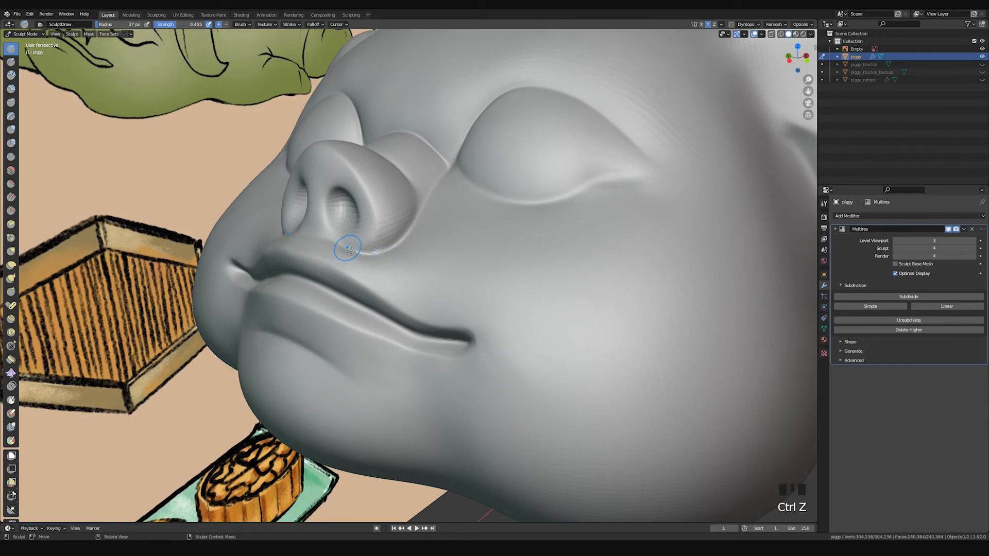
pyautogui.hotkey('ctrl', 'z')
pyautogui.keyDown('ctrl'); pyautogui.moveTo(353, 249); pyautogui.dragTo(400, 251); pyautogui.keyUp('ctrl')
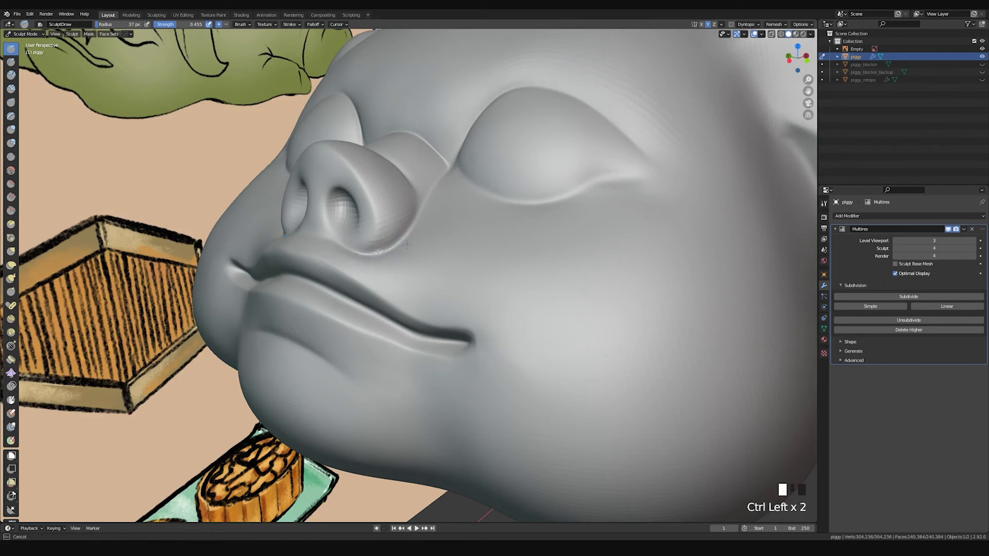
pyautogui.moveTo(428, 194)
pyautogui.mouseDown(button='middle')
pyautogui.moveTo(515, 213)
pyautogui.moveTo(453, 257)
pyautogui.mouseUp(button='middle')
pyautogui.hotkey('ctrl', 'z')
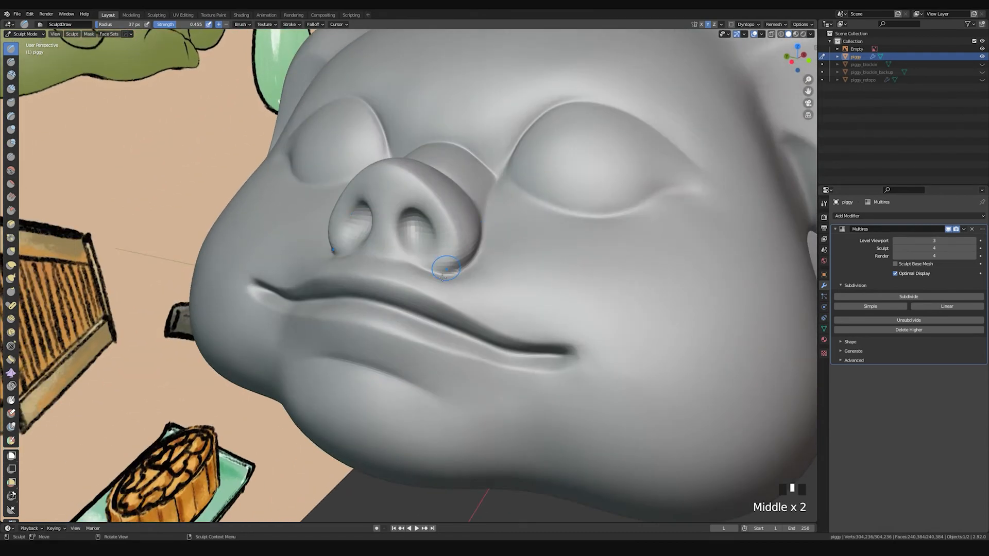
# Step: Smooth the skin between the snout and the upper lip, enlarging the brush to a 74 px radius
pyautogui.keyDown('shift'); pyautogui.moveTo(432, 273); pyautogui.dragTo(443, 287); pyautogui.keyUp('shift')
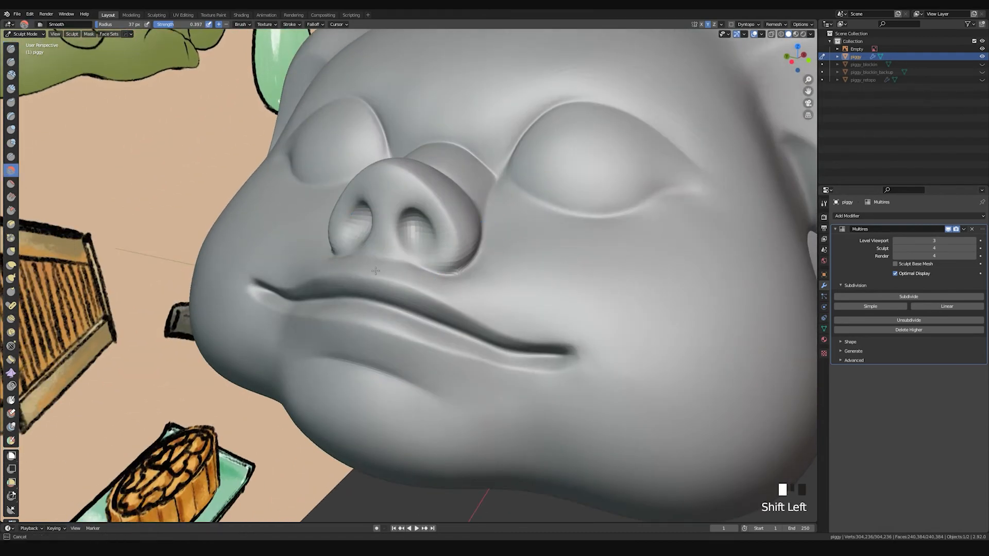
pyautogui.keyDown('shift'); pyautogui.moveTo(396, 276); pyautogui.dragTo(471, 301); pyautogui.keyUp('shift')
pyautogui.moveTo(503, 260)
pyautogui.mouseDown(button='middle')
pyautogui.moveTo(419, 278)
pyautogui.moveTo(389, 322)
pyautogui.moveTo(401, 286)
pyautogui.moveTo(391, 294)
pyautogui.mouseUp(button='middle')
pyautogui.keyDown('shift'); pyautogui.moveTo(391, 293); pyautogui.dragTo(406, 297); pyautogui.keyUp('shift')
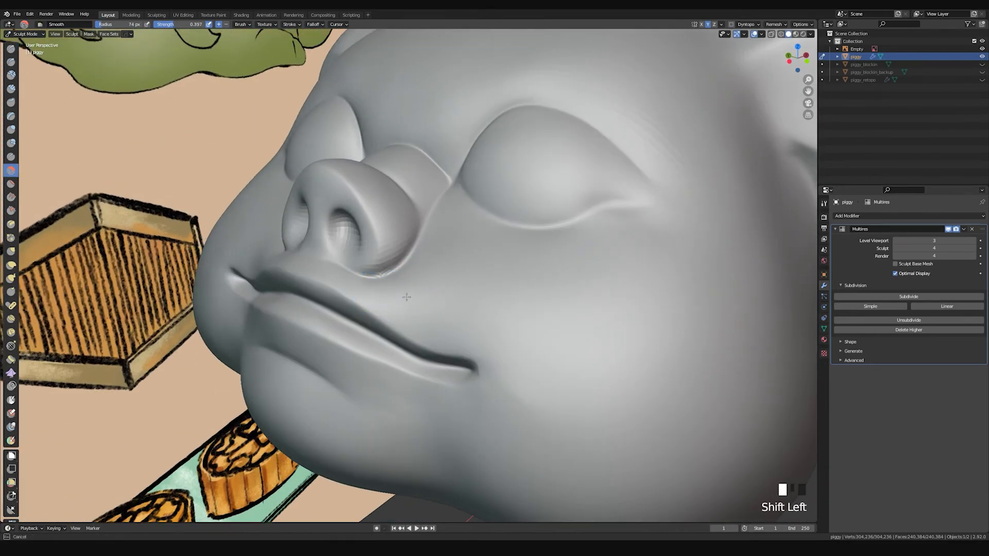
# Step: Deepen the mouth line between the lips with subtractive SculptDraw strokes at a 28 px radius
pyautogui.moveTo(470, 287)
pyautogui.mouseDown(button='middle')
pyautogui.moveTo(584, 244)
pyautogui.moveTo(389, 264)
pyautogui.mouseUp(button='middle')
pyautogui.press('f')
pyautogui.click(561, 265)
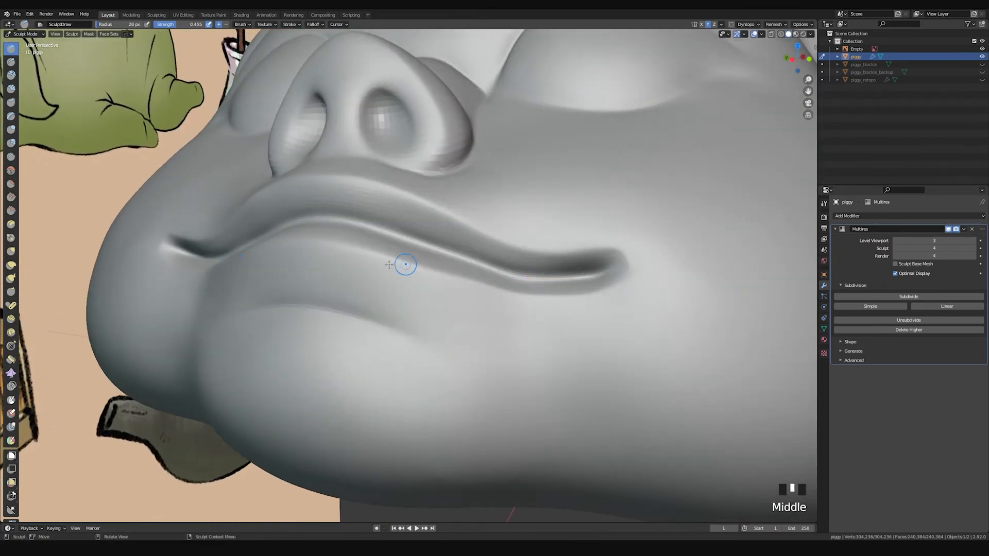
pyautogui.moveTo(297, 212)
pyautogui.keyDown('ctrl'); pyautogui.mouseDown()
pyautogui.moveTo(352, 213)
pyautogui.moveTo(356, 225)
pyautogui.mouseUp(); pyautogui.keyUp('ctrl')
pyautogui.keyDown('ctrl'); pyautogui.moveTo(424, 241); pyautogui.dragTo(481, 261); pyautogui.keyUp('ctrl')
pyautogui.hotkey('ctrl', 'z')
pyautogui.keyDown('ctrl'); pyautogui.moveTo(331, 221); pyautogui.dragTo(449, 259); pyautogui.keyUp('ctrl')
pyautogui.keyDown('ctrl'); pyautogui.moveTo(395, 239); pyautogui.dragTo(521, 267); pyautogui.keyUp('ctrl')
pyautogui.hotkey('ctrl', 'z')
pyautogui.keyDown('ctrl'); pyautogui.moveTo(397, 236); pyautogui.dragTo(441, 252); pyautogui.keyUp('ctrl')
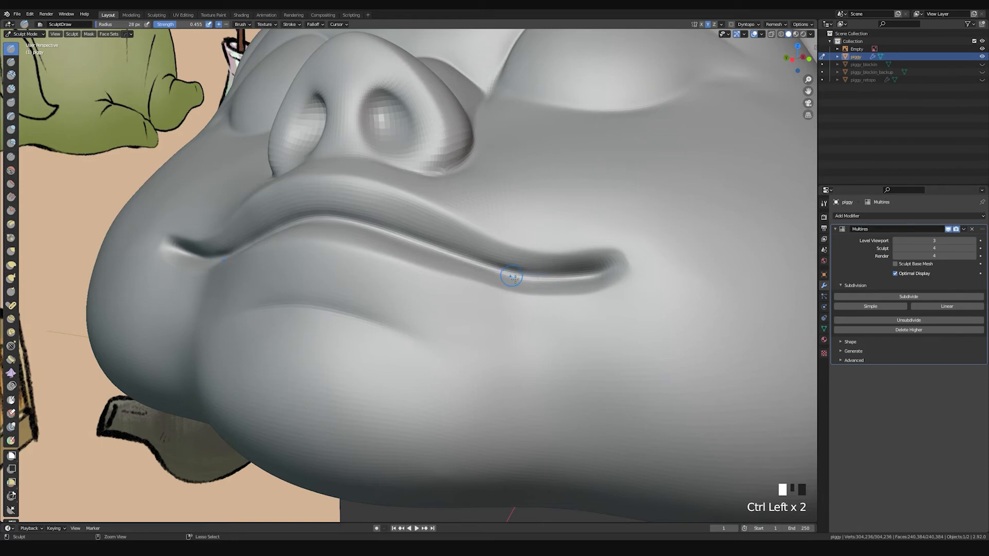
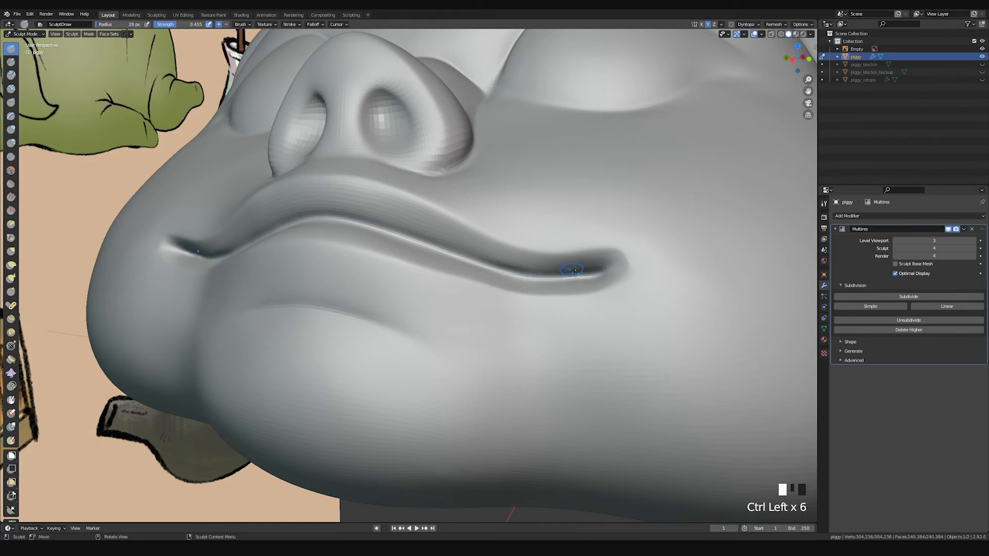
# Step: Smooth the lips along the carved mouth line from the middle to the mouth corner
pyautogui.press('f')
pyautogui.keyDown('shift'); pyautogui.moveTo(603, 275); pyautogui.dragTo(539, 279); pyautogui.keyUp('shift')
pyautogui.keyDown('shift'); pyautogui.moveTo(320, 205); pyautogui.dragTo(343, 219); pyautogui.keyUp('shift')
pyautogui.moveTo(412, 237)
pyautogui.keyDown('shift'); pyautogui.mouseDown()
pyautogui.moveTo(528, 279)
pyautogui.moveTo(523, 270)
pyautogui.mouseUp(); pyautogui.keyUp('shift')
# Step: Sharpen the upper lip's edge and the mouth corner with the Pinch/Magnify brush at a 56 px radius
pyautogui.moveTo(441, 208); pyautogui.dragTo(449, 227, button='middle')
pyautogui.press('p')
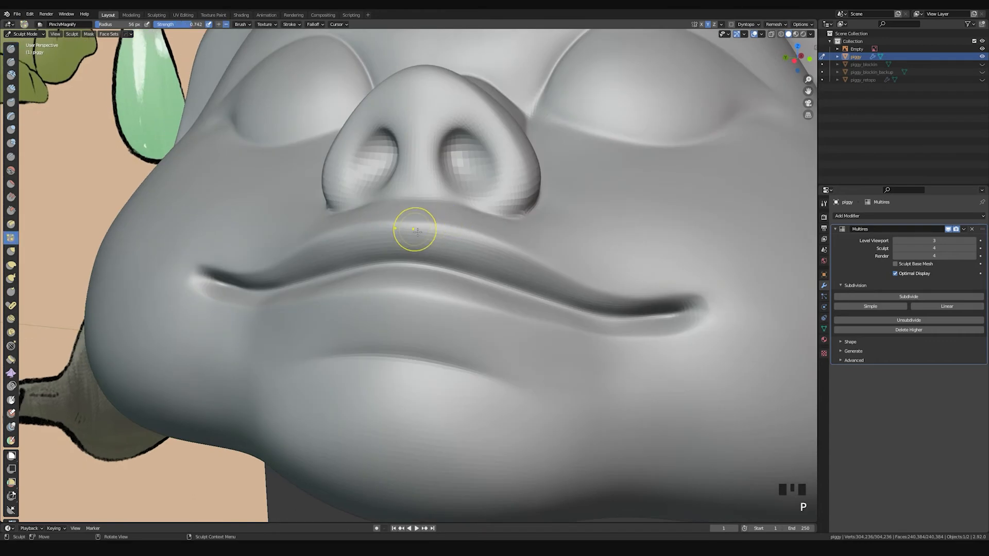
pyautogui.moveTo(396, 222); pyautogui.dragTo(521, 265)
pyautogui.hotkey('ctrl', 'z')
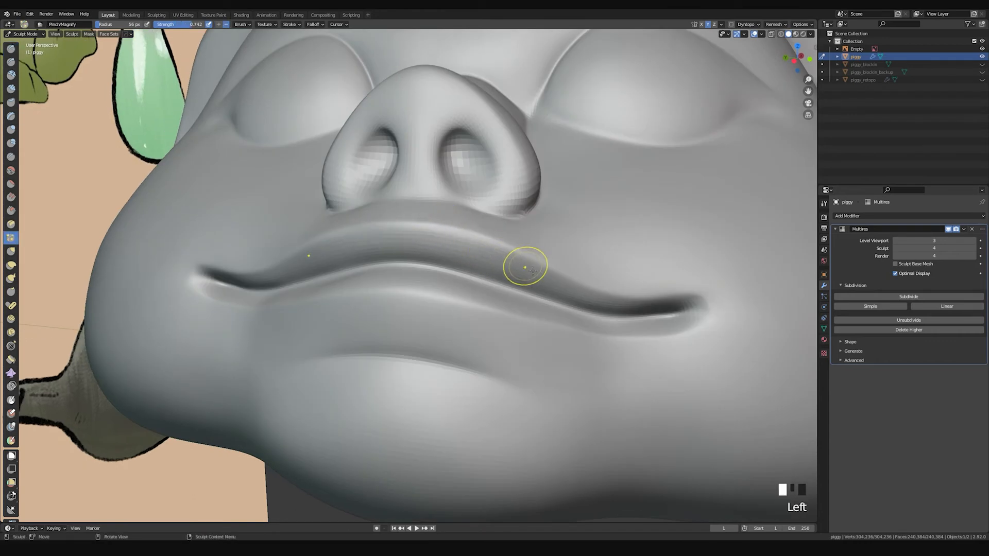
pyautogui.moveTo(435, 231); pyautogui.dragTo(506, 255)
pyautogui.moveTo(504, 254); pyautogui.dragTo(565, 273)
pyautogui.moveTo(564, 273); pyautogui.dragTo(522, 269, button='middle')
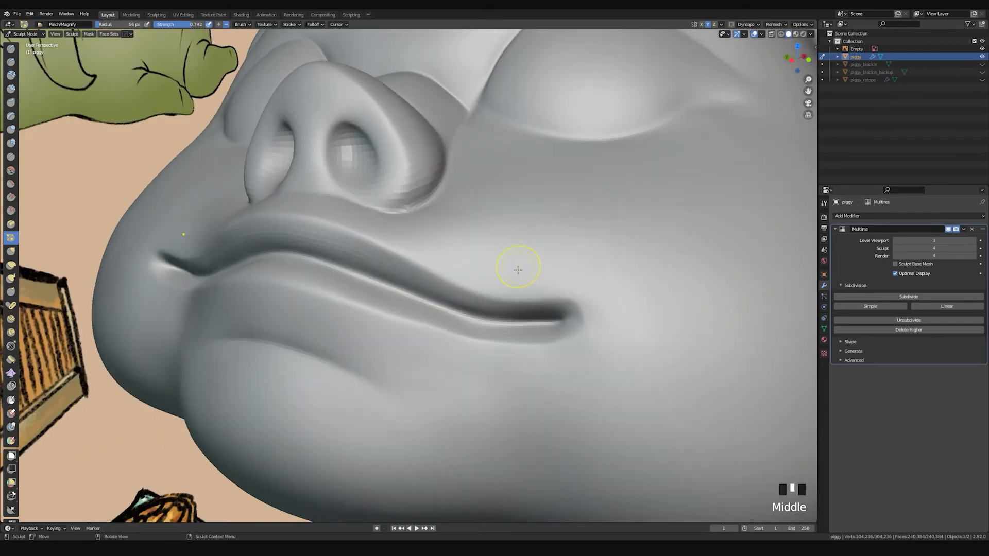
pyautogui.moveTo(408, 265)
pyautogui.mouseDown()
pyautogui.moveTo(514, 307)
pyautogui.moveTo(507, 303)
pyautogui.moveTo(535, 301)
pyautogui.mouseUp()
pyautogui.moveTo(536, 300)
pyautogui.mouseDown()
pyautogui.moveTo(574, 305)
pyautogui.moveTo(587, 338)
pyautogui.mouseUp()
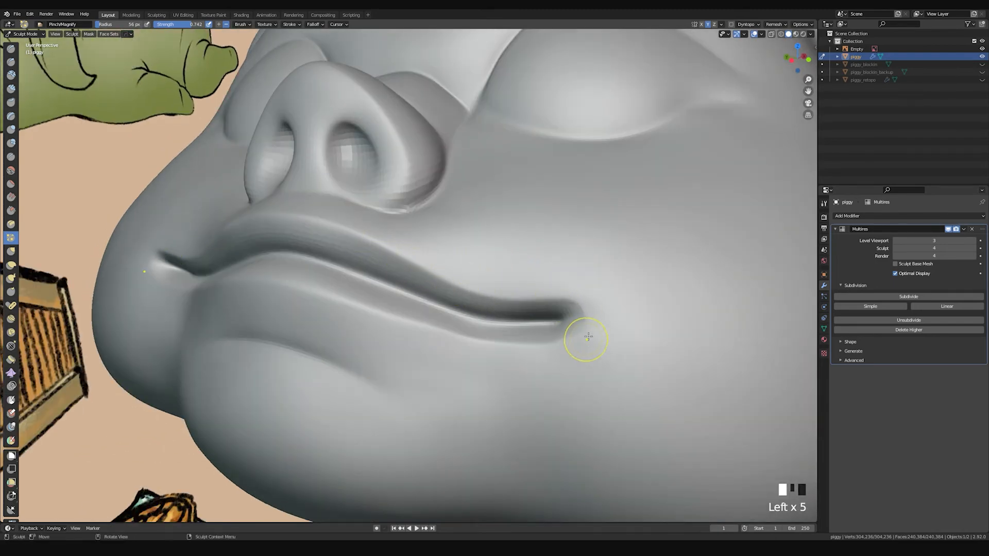
pyautogui.click(578, 341)
# Step: Pinch the lower edge of the lower lip, redoing the first long stroke with a shorter one
pyautogui.moveTo(252, 281)
pyautogui.mouseDown()
pyautogui.moveTo(332, 304)
pyautogui.moveTo(419, 350)
pyautogui.moveTo(404, 344)
pyautogui.moveTo(483, 359)
pyautogui.mouseUp()
pyautogui.hotkey('ctrl', 'z')
pyautogui.moveTo(387, 326)
pyautogui.mouseDown()
pyautogui.moveTo(525, 366)
pyautogui.moveTo(473, 350)
pyautogui.mouseUp()
pyautogui.moveTo(660, 332); pyautogui.dragTo(772, 353, button='middle')
pyautogui.moveTo(751, 351); pyautogui.dragTo(761, 316)
# Step: Pull the mouth corner into shape with the Grab brush, reducing its radius to 89 px
pyautogui.moveTo(762, 316)
pyautogui.mouseDown(button='middle')
pyautogui.moveTo(695, 250)
pyautogui.moveTo(624, 262)
pyautogui.mouseUp(button='middle')
pyautogui.press('g')
pyautogui.moveTo(625, 263)
pyautogui.mouseDown()
pyautogui.moveTo(650, 263)
pyautogui.moveTo(615, 273)
pyautogui.moveTo(657, 268)
pyautogui.moveTo(633, 212)
pyautogui.moveTo(638, 194)
pyautogui.moveTo(675, 206)
pyautogui.mouseUp()
pyautogui.moveTo(689, 230); pyautogui.dragTo(662, 243, button='middle')
pyautogui.press('f')
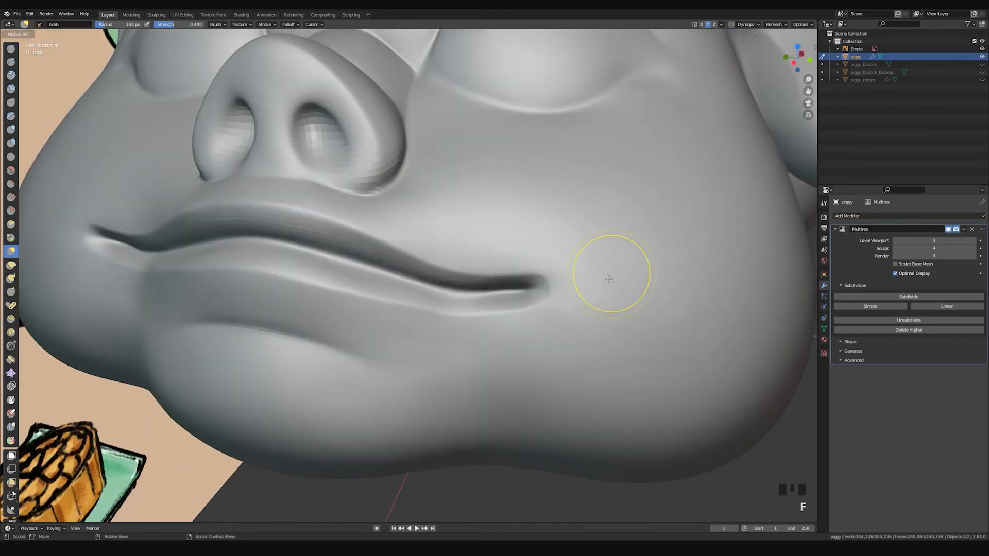
pyautogui.click(567, 297)
pyautogui.moveTo(566, 296); pyautogui.dragTo(563, 287)
pyautogui.moveTo(562, 287); pyautogui.dragTo(596, 280, button='middle')
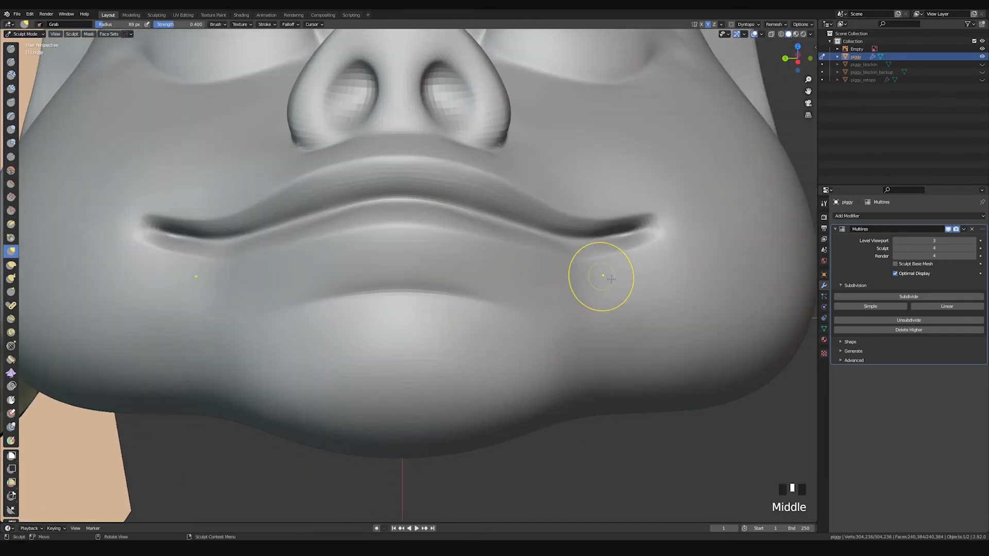
# Step: Resize the Grab brush and adjust the contour of the lips along the mouth
pyautogui.click(446, 250)
pyautogui.press('f')
pyautogui.click(443, 243)
pyautogui.moveTo(423, 238)
pyautogui.mouseDown()
pyautogui.moveTo(407, 235)
pyautogui.moveTo(560, 262)
pyautogui.mouseUp()
pyautogui.moveTo(455, 249); pyautogui.dragTo(423, 239)
pyautogui.moveTo(448, 243)
pyautogui.mouseDown(button='middle')
pyautogui.moveTo(481, 249)
pyautogui.moveTo(442, 220)
pyautogui.moveTo(539, 195)
pyautogui.moveTo(451, 188)
pyautogui.moveTo(456, 198)
pyautogui.moveTo(579, 203)
pyautogui.moveTo(510, 221)
pyautogui.moveTo(530, 257)
pyautogui.mouseUp(button='middle')
# Step: Tighten the lip edge with the Pinch/Magnify brush at a 55 px radius
pyautogui.press('p')
pyautogui.moveTo(451, 299); pyautogui.dragTo(441, 295, button='middle')
pyautogui.press('f')
pyautogui.click(437, 296)
pyautogui.moveTo(437, 292); pyautogui.dragTo(469, 293)
# Step: Pinch the crease between the side of the snout and the cheek
pyautogui.moveTo(503, 297); pyautogui.dragTo(437, 265, button='middle')
pyautogui.doubleClick(350, 177)
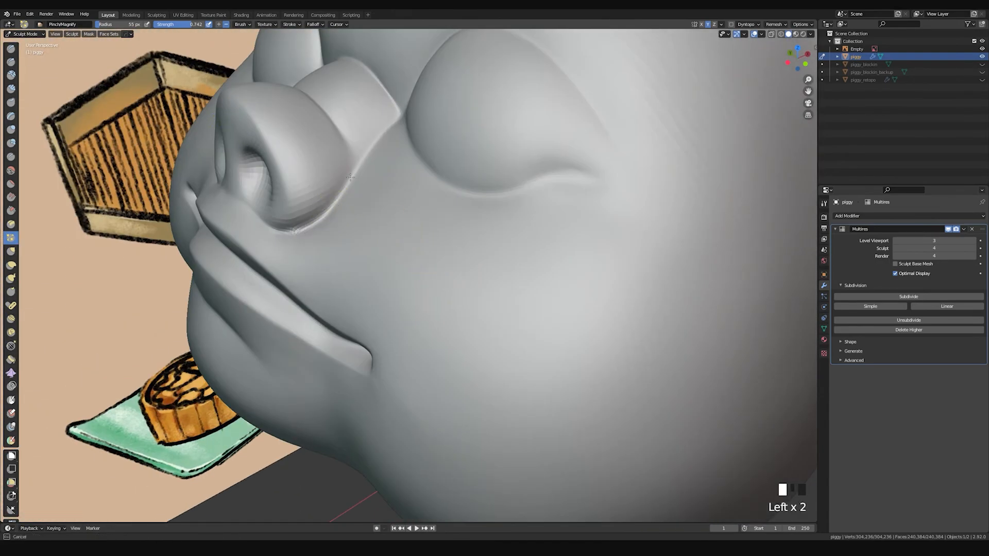
pyautogui.keyDown('shift'); pyautogui.moveTo(364, 156); pyautogui.dragTo(386, 227, button='middle'); pyautogui.keyUp('shift')
pyautogui.click(372, 265)
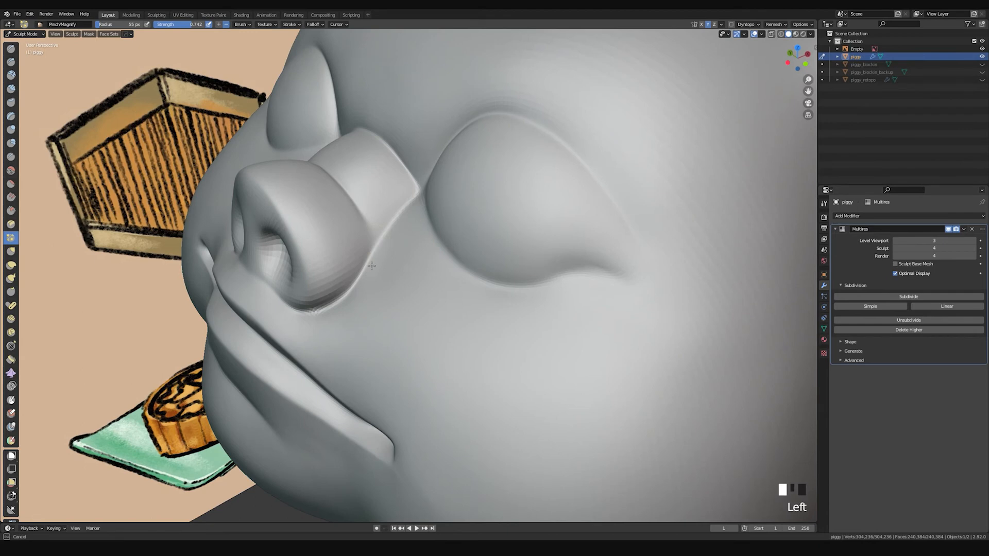
pyautogui.moveTo(347, 198)
pyautogui.mouseDown(button='middle')
pyautogui.moveTo(382, 296)
pyautogui.moveTo(363, 279)
pyautogui.mouseUp(button='middle')
pyautogui.moveTo(292, 241); pyautogui.dragTo(389, 245, button='middle')
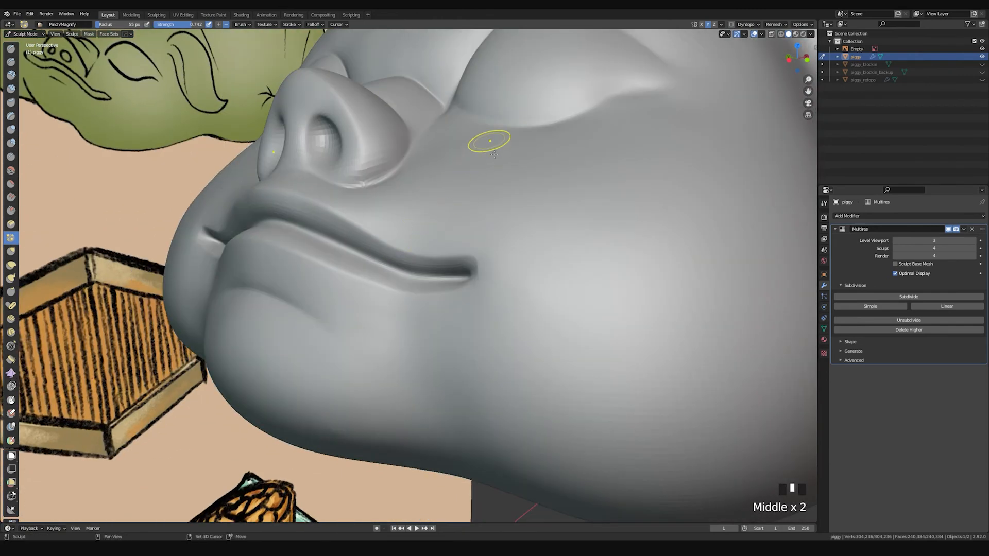
# Step: Inflate the brow area above the snout bridge with the Inflate/Deflate brush at a 121 px radius, redoing the first stroke
pyautogui.moveTo(493, 145); pyautogui.dragTo(477, 250, button='middle')
pyautogui.press('i')
pyautogui.press('f')
pyautogui.click(387, 207)
pyautogui.moveTo(457, 244); pyautogui.dragTo(387, 215)
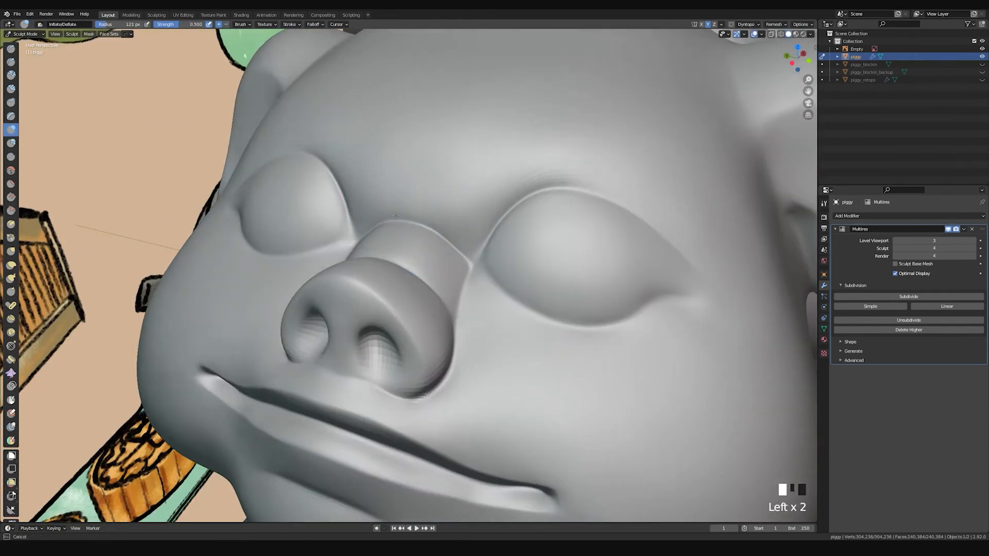
pyautogui.hotkey('ctrl', 'z')
pyautogui.moveTo(452, 236)
pyautogui.mouseDown()
pyautogui.moveTo(420, 198)
pyautogui.moveTo(462, 223)
pyautogui.mouseUp()
# Step: Add short Inflate/Deflate strokes around the brow and smooth the inner part of the eyelid
pyautogui.moveTo(494, 236)
pyautogui.mouseDown(button='middle')
pyautogui.moveTo(581, 289)
pyautogui.moveTo(523, 227)
pyautogui.moveTo(501, 218)
pyautogui.moveTo(543, 221)
pyautogui.moveTo(437, 171)
pyautogui.mouseUp(button='middle')
pyautogui.click(408, 144)
pyautogui.click(386, 160)
pyautogui.moveTo(399, 144); pyautogui.dragTo(469, 198, button='middle')
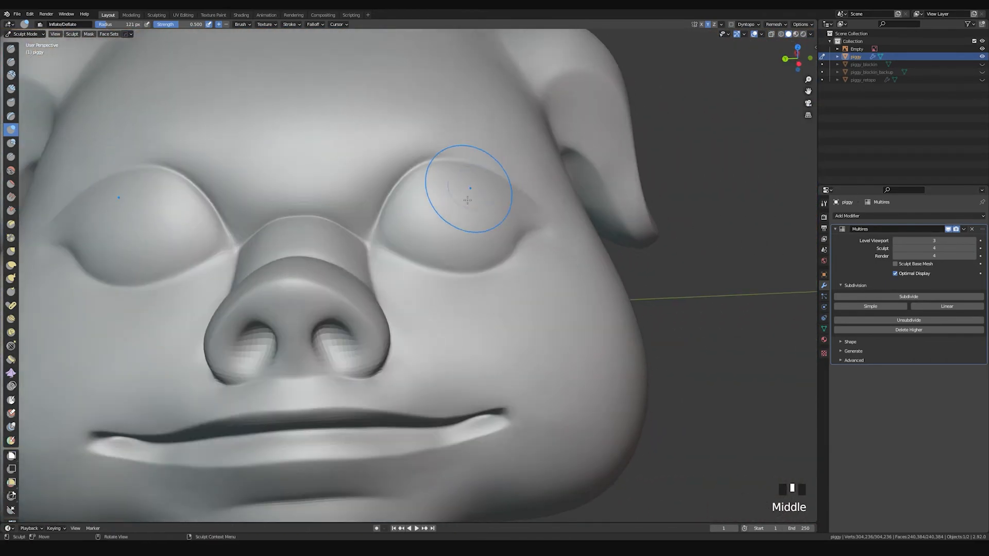
pyautogui.keyDown('shift'); pyautogui.click(421, 226); pyautogui.keyUp('shift')
pyautogui.moveTo(420, 226)
pyautogui.mouseDown(button='middle')
pyautogui.moveTo(403, 201)
pyautogui.moveTo(412, 187)
pyautogui.moveTo(486, 234)
pyautogui.mouseUp(button='middle')
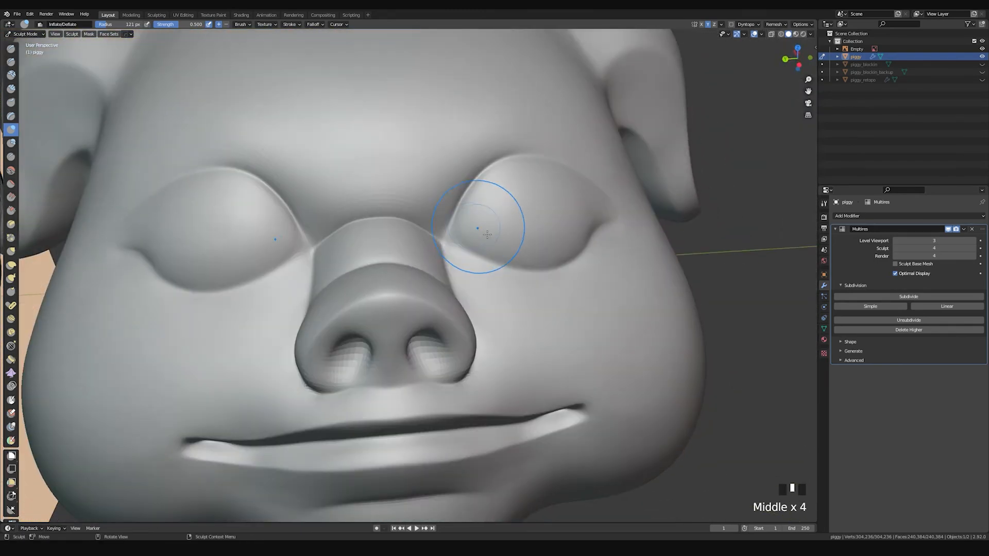
# Step: Sculpt the inner eye corner beside the snout bridge with SculptDraw, reducing the radius to 28 px
pyautogui.press('space')
pyautogui.press('x')
pyautogui.press('f')
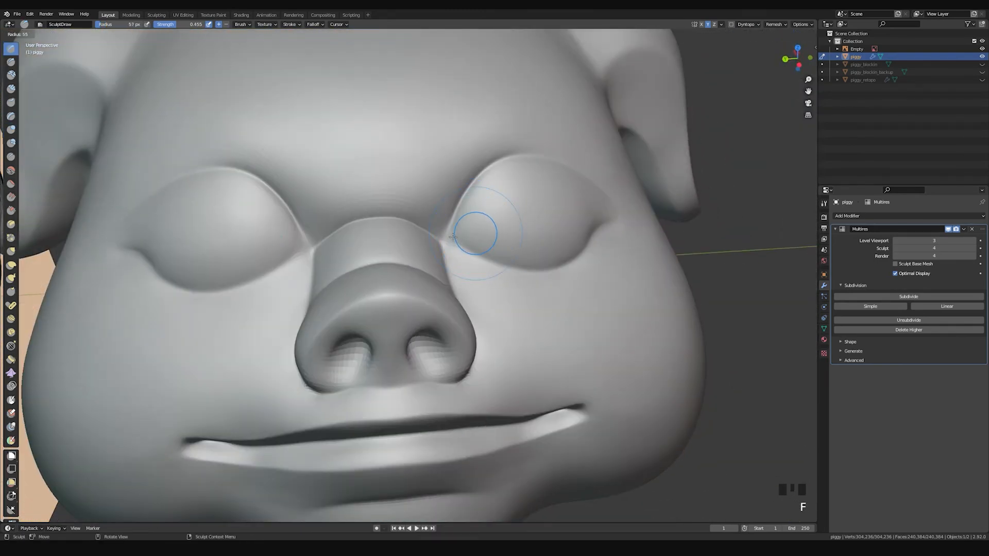
pyautogui.click(446, 229)
pyautogui.moveTo(445, 230); pyautogui.dragTo(454, 206)
pyautogui.moveTo(447, 221); pyautogui.dragTo(464, 207, button='middle')
pyautogui.press('f')
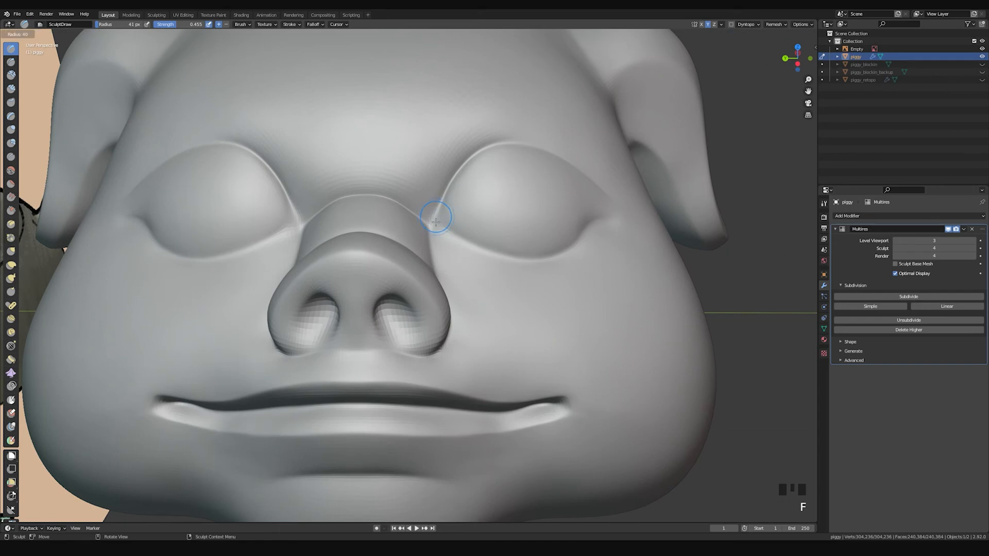
pyautogui.click(433, 222)
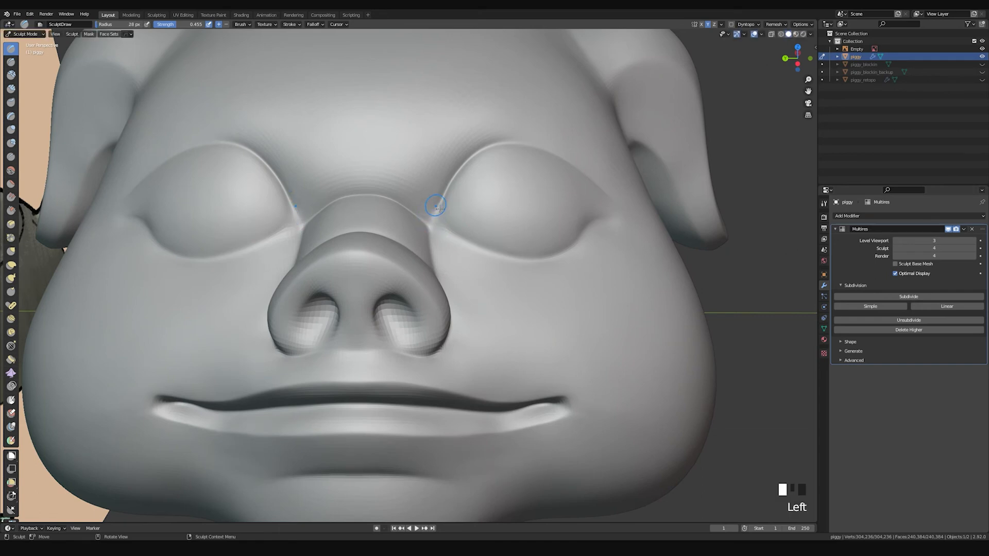
# Step: Enlarge the brush to a 70 px radius and smooth the brow next to the inner eye corner
pyautogui.moveTo(435, 197)
pyautogui.keyDown('ctrl'); pyautogui.mouseDown(button='middle')
pyautogui.moveTo(464, 216)
pyautogui.moveTo(426, 215)
pyautogui.moveTo(380, 277)
pyautogui.moveTo(324, 202)
pyautogui.mouseUp(button='middle'); pyautogui.keyUp('ctrl')
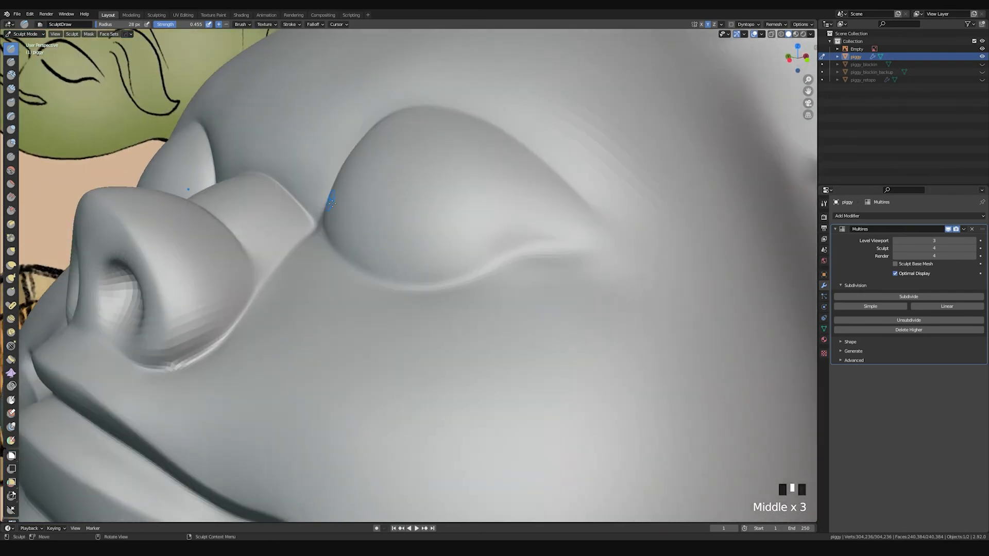
pyautogui.press('f')
pyautogui.click(325, 203)
pyautogui.click(314, 165)
pyautogui.moveTo(314, 165)
pyautogui.mouseDown(button='middle')
pyautogui.moveTo(480, 264)
pyautogui.moveTo(512, 305)
pyautogui.mouseUp(button='middle')
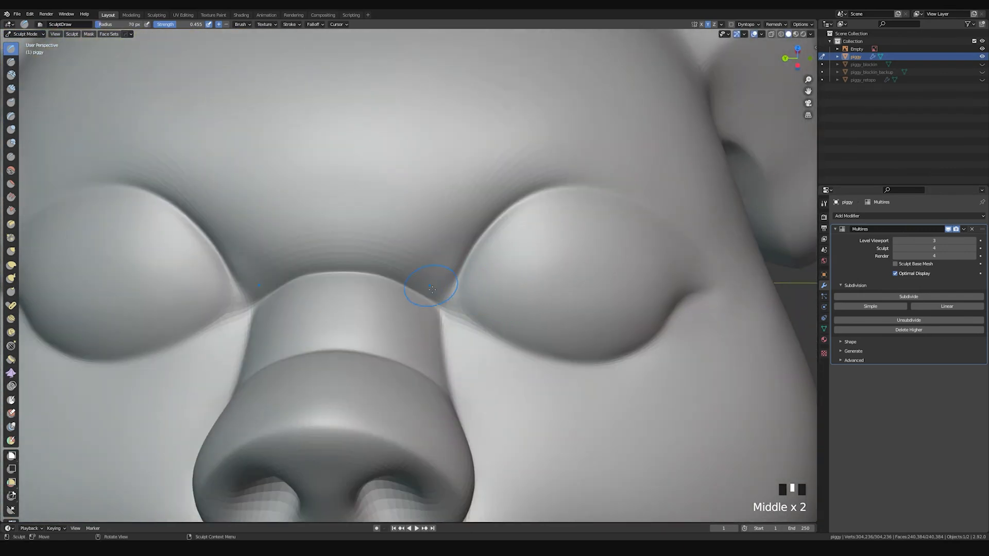
pyautogui.keyDown('shift'); pyautogui.moveTo(438, 252); pyautogui.dragTo(445, 281); pyautogui.keyUp('shift')
pyautogui.moveTo(447, 246)
pyautogui.keyDown('shift'); pyautogui.mouseDown()
pyautogui.moveTo(431, 290)
pyautogui.moveTo(442, 286)
pyautogui.mouseUp(); pyautogui.keyUp('shift')
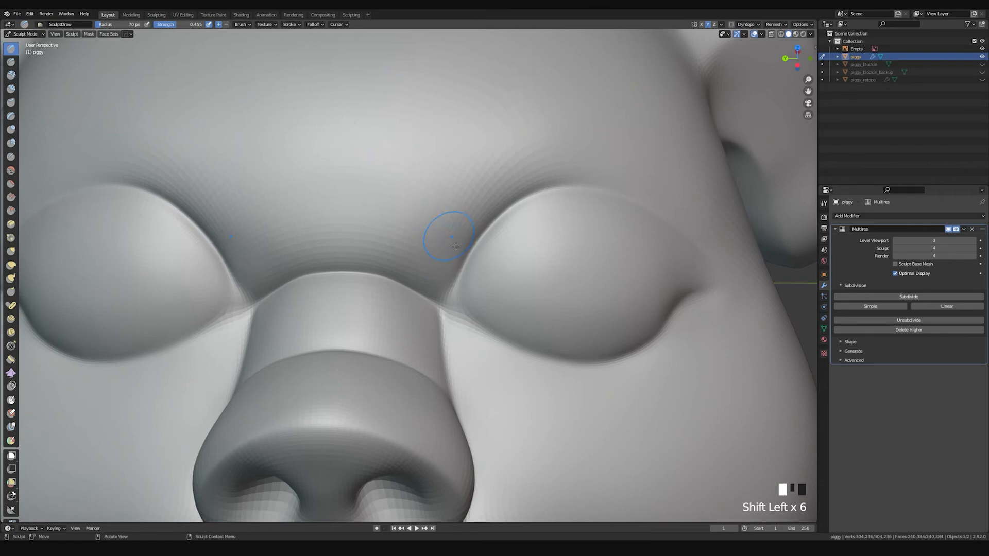
# Step: Build up the brow along the inner edge of the eyelid with short SculptDraw strokes
pyautogui.moveTo(459, 255); pyautogui.dragTo(474, 227, button='middle')
pyautogui.moveTo(474, 227); pyautogui.dragTo(466, 248)
pyautogui.moveTo(466, 247)
pyautogui.mouseDown()
pyautogui.moveTo(452, 287)
pyautogui.moveTo(474, 244)
pyautogui.mouseUp()
# Step: Pinch the inner eye corner with a resized Pinch/Magnify brush, replacing the first stroke
pyautogui.press('p')
pyautogui.press('f')
pyautogui.click(453, 274)
pyautogui.hotkey('ctrl', 'z')
pyautogui.moveTo(458, 308)
pyautogui.mouseDown()
pyautogui.moveTo(453, 278)
pyautogui.moveTo(408, 273)
pyautogui.moveTo(443, 299)
pyautogui.mouseUp()
# Step: Pull the crease between the brow and the snout bridge with the Grab brush at a 101 px radius
pyautogui.press('g')
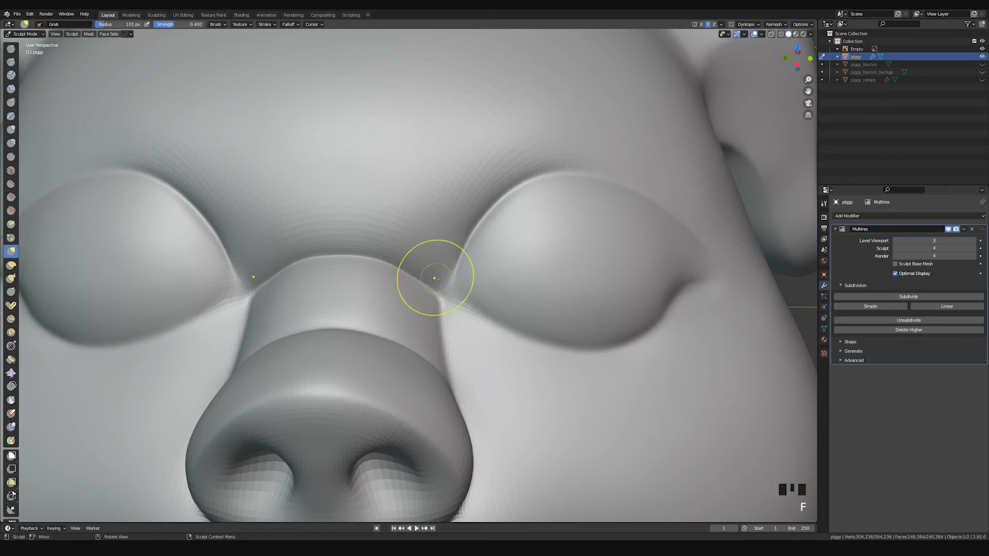
pyautogui.moveTo(347, 250); pyautogui.dragTo(349, 256)
pyautogui.moveTo(406, 266); pyautogui.dragTo(412, 274)
pyautogui.moveTo(412, 271); pyautogui.dragTo(418, 279)
# Step: Pinch the crease where the snout bridge meets the inner eye corner with a resized Pinch/Magnify brush
pyautogui.moveTo(418, 276)
pyautogui.mouseDown(button='middle')
pyautogui.moveTo(464, 214)
pyautogui.moveTo(434, 207)
pyautogui.moveTo(447, 215)
pyautogui.mouseUp(button='middle')
pyautogui.press('p')
pyautogui.press('f')
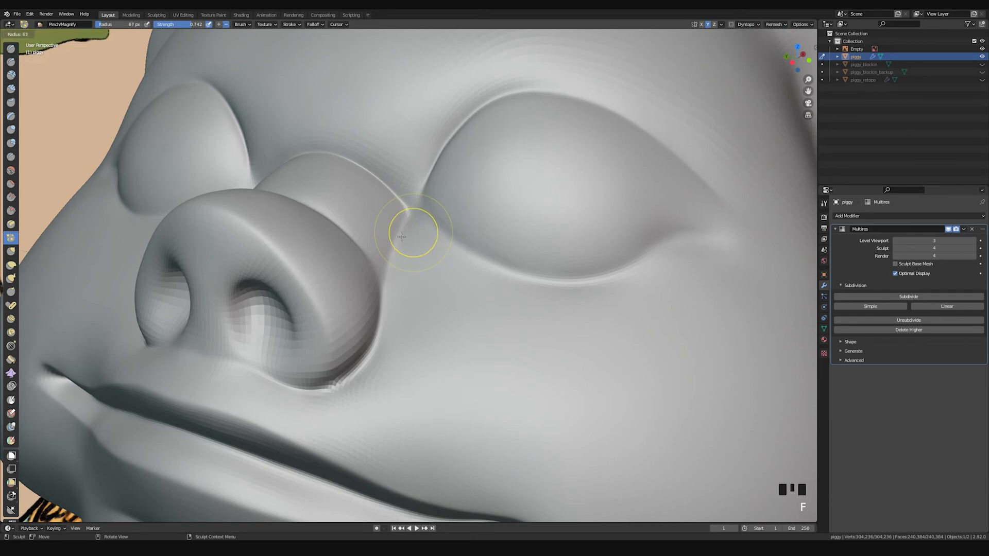
pyautogui.click(397, 235)
pyautogui.click(400, 233)
pyautogui.click(404, 232)
pyautogui.click(404, 233)
# Step: Pinch the lower eyelid crease near the inner eye corner with the Pinch/Magnify brush at a 74 px radius
pyautogui.moveTo(404, 235); pyautogui.dragTo(467, 203, button='middle')
pyautogui.press('f')
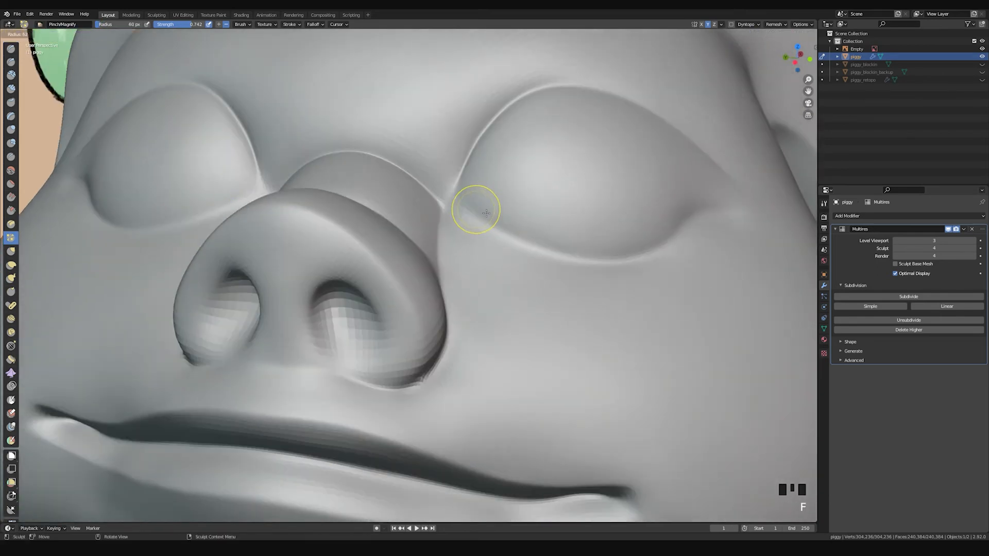
pyautogui.click(461, 210)
pyautogui.click(464, 212)
pyautogui.click(492, 228)
pyautogui.click(482, 222)
pyautogui.click(478, 221)
pyautogui.click(479, 219)
pyautogui.click(479, 219)
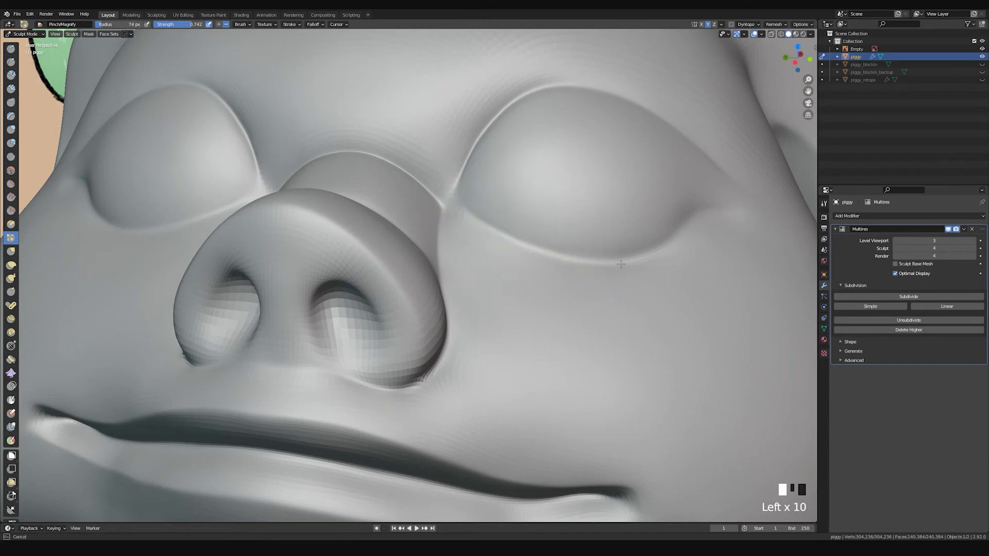
# Step: Continue sharpening the eyelid crease towards the outer side of the eye with short pinch strokes
pyautogui.moveTo(618, 268)
pyautogui.keyDown('shift'); pyautogui.mouseDown(button='middle')
pyautogui.moveTo(552, 254)
pyautogui.moveTo(463, 280)
pyautogui.mouseUp(button='middle'); pyautogui.keyUp('shift')
pyautogui.click(596, 239)
pyautogui.click(598, 248)
pyautogui.moveTo(596, 226); pyautogui.dragTo(459, 187, button='middle')
pyautogui.click(437, 155)
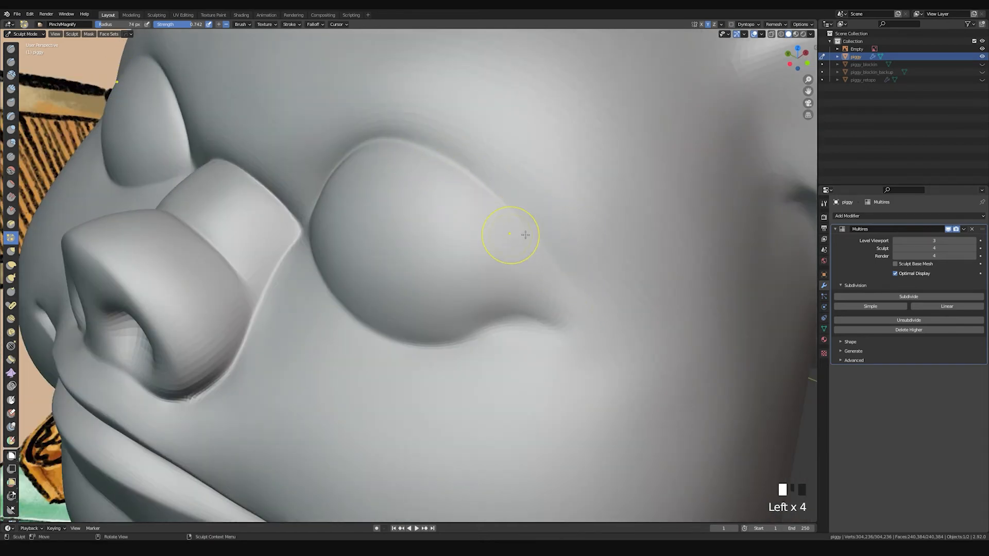
# Step: Pinch the tapering crease at the outer eye corner, reducing the brush radius to 47 px
pyautogui.moveTo(514, 239); pyautogui.dragTo(583, 159, button='middle')
pyautogui.moveTo(407, 253); pyautogui.dragTo(405, 263)
pyautogui.moveTo(415, 244); pyautogui.dragTo(408, 258)
pyautogui.press('f')
pyautogui.click(404, 257)
pyautogui.moveTo(405, 257)
pyautogui.mouseDown(button='middle')
pyautogui.moveTo(415, 223)
pyautogui.moveTo(422, 242)
pyautogui.moveTo(530, 345)
pyautogui.moveTo(526, 240)
pyautogui.moveTo(533, 260)
pyautogui.moveTo(517, 247)
pyautogui.mouseUp(button='middle')
pyautogui.press('f')
pyautogui.click(400, 251)
# Step: Smooth the face beside the snout and along the mouth line to the mouth corner
pyautogui.keyDown('ctrl'); pyautogui.moveTo(476, 311); pyautogui.dragTo(445, 228, button='middle'); pyautogui.keyUp('ctrl')
pyautogui.keyDown('shift'); pyautogui.moveTo(431, 203); pyautogui.dragTo(435, 259); pyautogui.keyUp('shift')
pyautogui.moveTo(435, 259); pyautogui.dragTo(469, 277, button='middle')
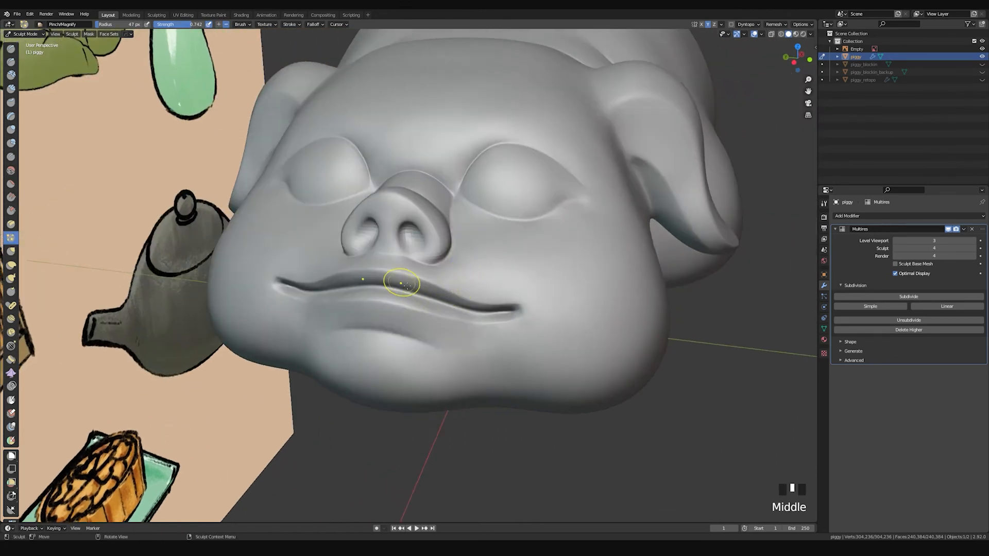
pyautogui.keyDown('shift'); pyautogui.moveTo(367, 272); pyautogui.dragTo(517, 317); pyautogui.keyUp('shift')
# Step: Pull the mouth corner inward with the Grab brush at an 86 px radius and smooth along the lips
pyautogui.moveTo(517, 317)
pyautogui.keyDown('shift'); pyautogui.mouseDown(button='middle')
pyautogui.moveTo(530, 227)
pyautogui.moveTo(521, 210)
pyautogui.moveTo(488, 222)
pyautogui.mouseUp(button='middle'); pyautogui.keyUp('shift')
pyautogui.press('g')
pyautogui.press('f')
pyautogui.click(525, 223)
pyautogui.click(488, 223)
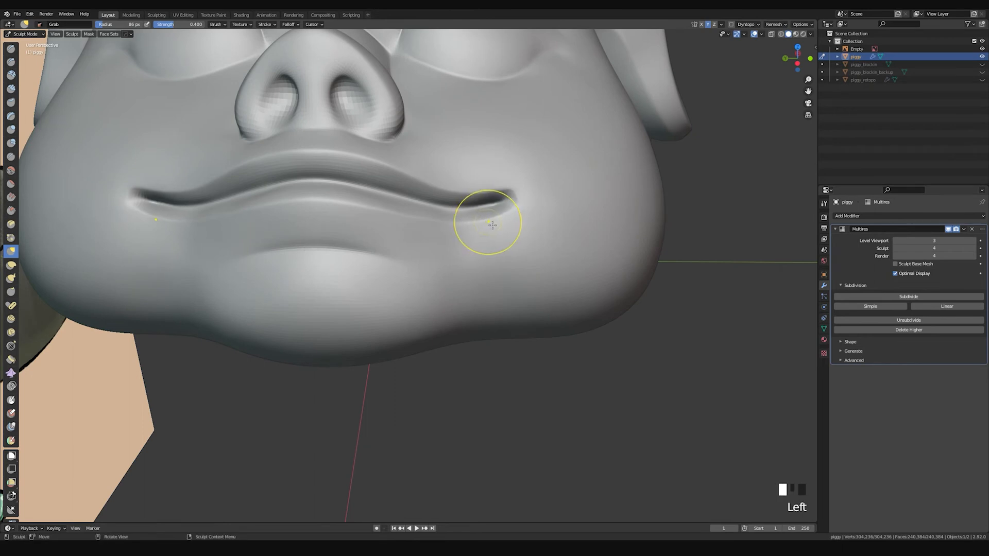
pyautogui.moveTo(520, 209)
pyautogui.mouseDown()
pyautogui.moveTo(540, 184)
pyautogui.moveTo(470, 221)
pyautogui.moveTo(433, 206)
pyautogui.moveTo(302, 194)
pyautogui.moveTo(299, 176)
pyautogui.moveTo(503, 194)
pyautogui.moveTo(498, 211)
pyautogui.mouseUp()
pyautogui.moveTo(499, 212); pyautogui.dragTo(448, 205, button='middle')
pyautogui.moveTo(251, 141)
pyautogui.keyDown('shift'); pyautogui.mouseDown()
pyautogui.moveTo(419, 166)
pyautogui.moveTo(467, 210)
pyautogui.mouseUp(); pyautogui.keyUp('shift')
pyautogui.moveTo(468, 210); pyautogui.dragTo(406, 220, button='middle')
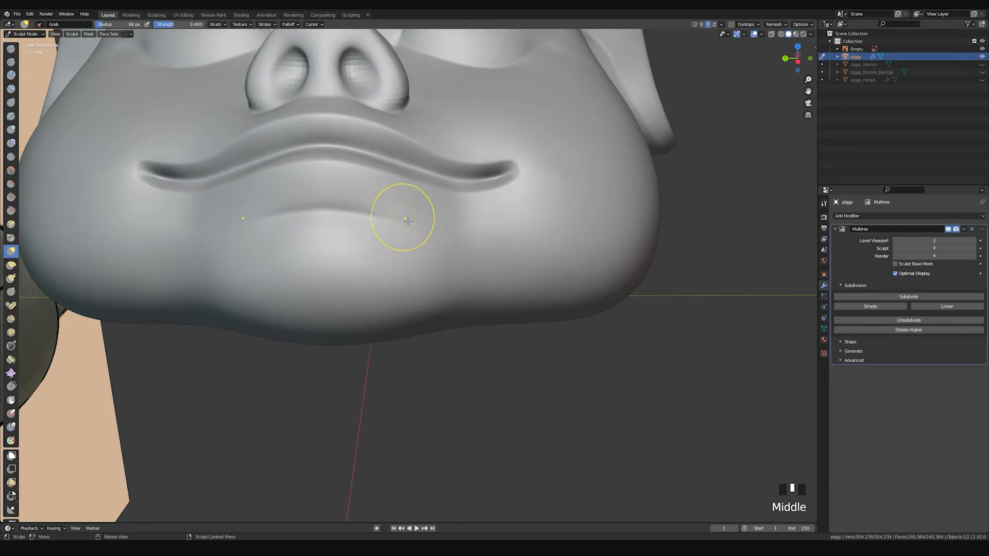
# Step: Pinch the crease below the lower lip with the Pinch/Magnify brush at a 71 px radius and smooth its outer end
pyautogui.press('p')
pyautogui.press('f')
pyautogui.click(355, 216)
pyautogui.moveTo(383, 223); pyautogui.dragTo(409, 232)
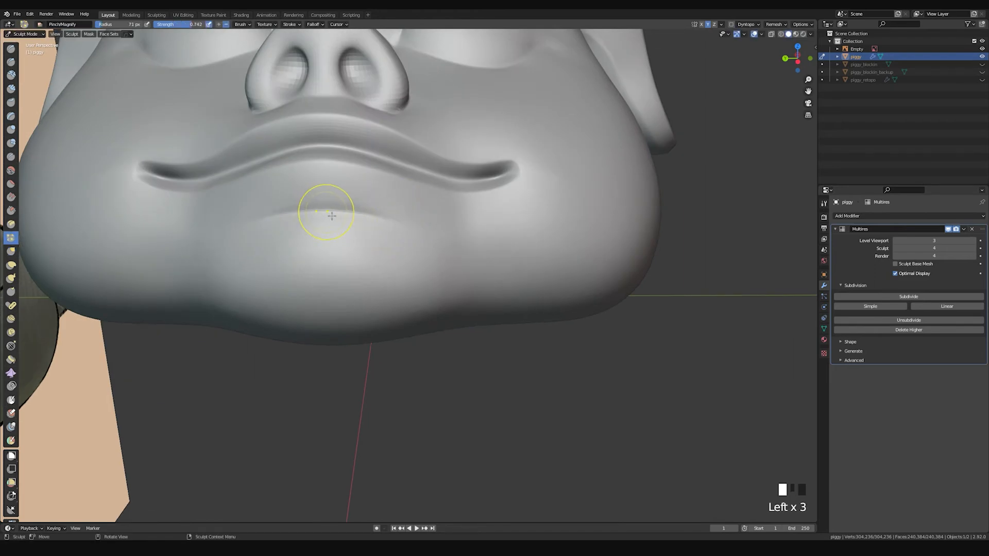
pyautogui.moveTo(346, 212); pyautogui.dragTo(367, 191, button='middle')
pyautogui.keyDown('shift'); pyautogui.moveTo(476, 221); pyautogui.dragTo(480, 236); pyautogui.keyUp('shift')
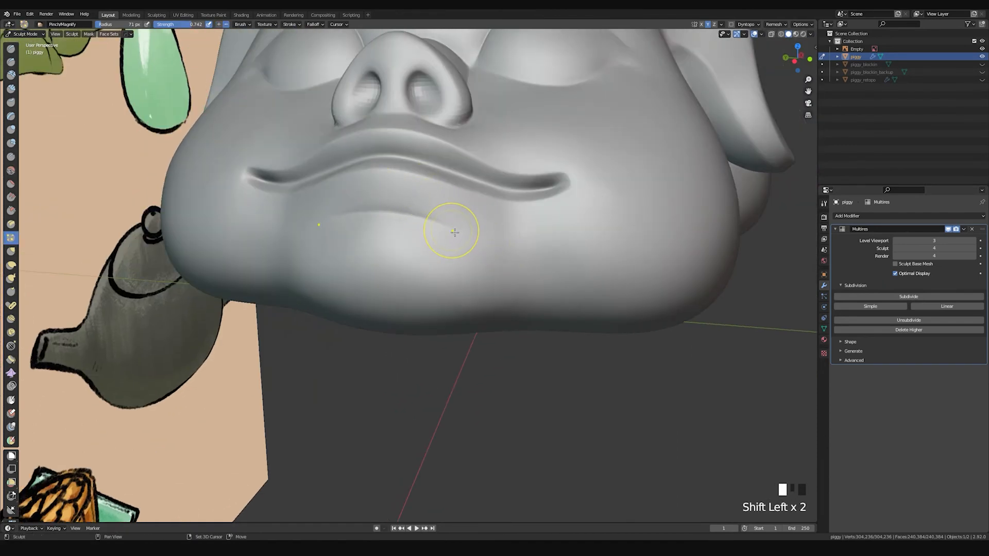
# Step: Smooth the chin and its transition into the lower cheek
pyautogui.moveTo(572, 171)
pyautogui.keyDown('ctrl'); pyautogui.mouseDown(button='middle')
pyautogui.moveTo(508, 209)
pyautogui.moveTo(579, 185)
pyautogui.mouseUp(button='middle'); pyautogui.keyUp('ctrl')
pyautogui.moveTo(633, 205)
pyautogui.mouseDown(button='middle')
pyautogui.moveTo(586, 209)
pyautogui.moveTo(496, 247)
pyautogui.moveTo(392, 232)
pyautogui.moveTo(388, 242)
pyautogui.mouseUp(button='middle')
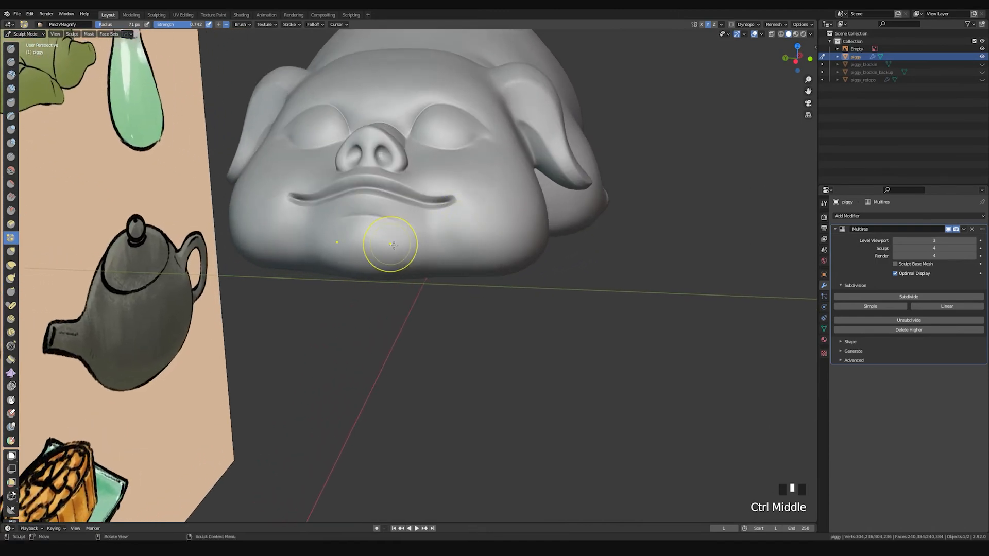
pyautogui.keyDown('shift'); pyautogui.moveTo(389, 243); pyautogui.dragTo(395, 267); pyautogui.keyUp('shift')
pyautogui.press('p')
pyautogui.moveTo(501, 229)
pyautogui.mouseDown(button='middle')
pyautogui.moveTo(435, 230)
pyautogui.moveTo(480, 249)
pyautogui.moveTo(468, 203)
pyautogui.moveTo(490, 190)
pyautogui.moveTo(455, 216)
pyautogui.moveTo(489, 227)
pyautogui.mouseUp(button='middle')
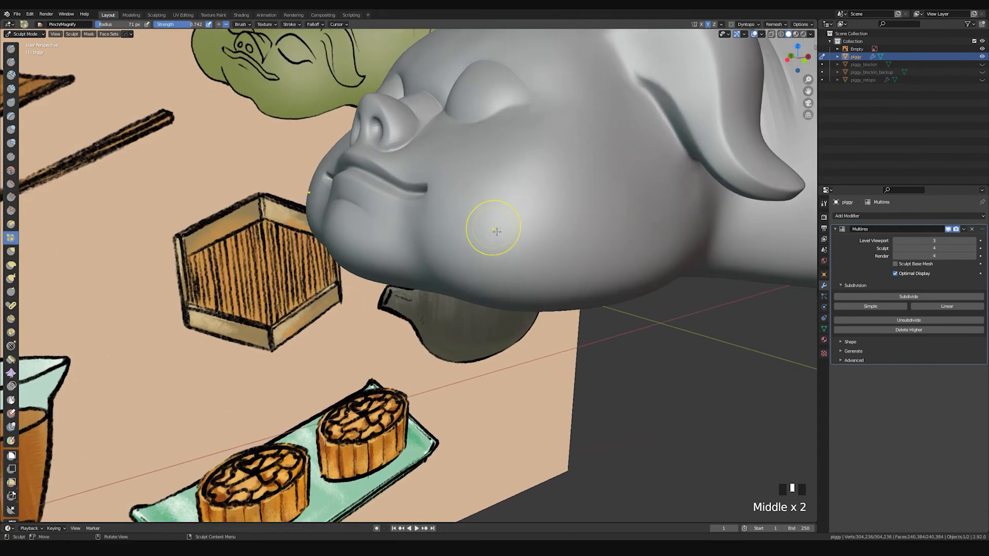
pyautogui.keyDown('shift'); pyautogui.moveTo(413, 249); pyautogui.dragTo(432, 276); pyautogui.keyUp('shift')
pyautogui.moveTo(432, 277); pyautogui.dragTo(496, 236, button='middle')
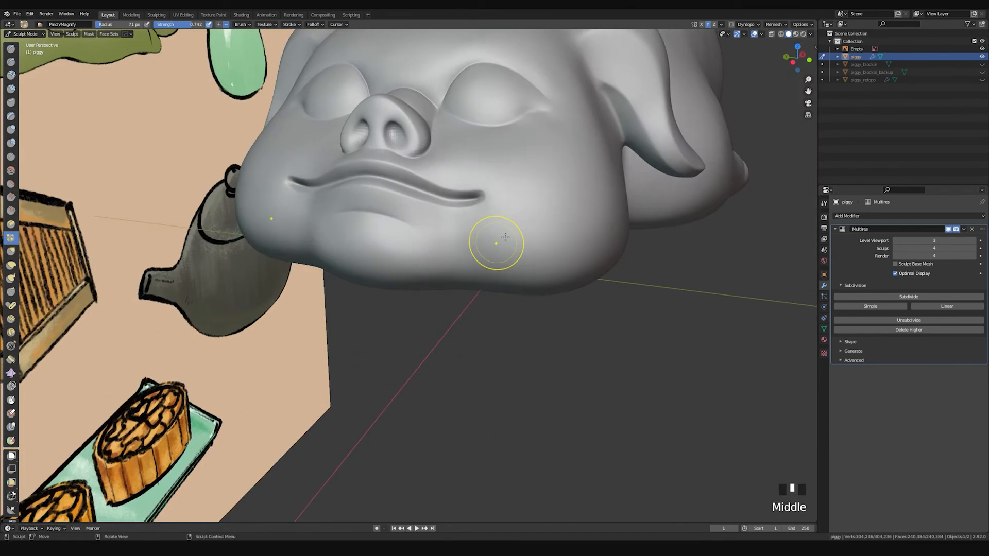
# Step: Carve the mouth corner with an inverted SculptDraw stroke at a 32 px radius, replacing the first stroke
pyautogui.moveTo(579, 161); pyautogui.dragTo(565, 194, button='middle')
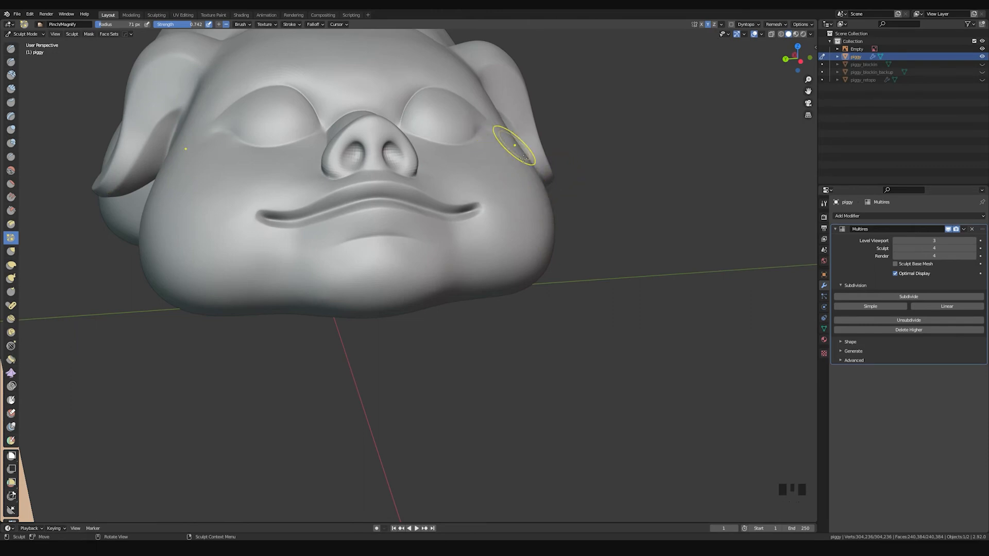
pyautogui.moveTo(553, 173)
pyautogui.keyDown('shift'); pyautogui.mouseDown(button='middle')
pyautogui.moveTo(530, 227)
pyautogui.moveTo(501, 177)
pyautogui.moveTo(502, 202)
pyautogui.mouseUp(button='middle'); pyautogui.keyUp('shift')
pyautogui.moveTo(503, 202); pyautogui.dragTo(500, 193, button='middle')
pyautogui.press('space')
pyautogui.moveTo(423, 202)
pyautogui.mouseDown()
pyautogui.moveTo(413, 219)
pyautogui.moveTo(430, 199)
pyautogui.mouseUp()
pyautogui.moveTo(430, 199)
pyautogui.mouseDown(button='middle')
pyautogui.moveTo(427, 228)
pyautogui.moveTo(434, 206)
pyautogui.moveTo(452, 214)
pyautogui.moveTo(434, 228)
pyautogui.moveTo(434, 273)
pyautogui.mouseUp(button='middle')
pyautogui.hotkey('ctrl', 'z')
pyautogui.press('f')
pyautogui.click(430, 205)
pyautogui.press('f')
pyautogui.click(399, 288)
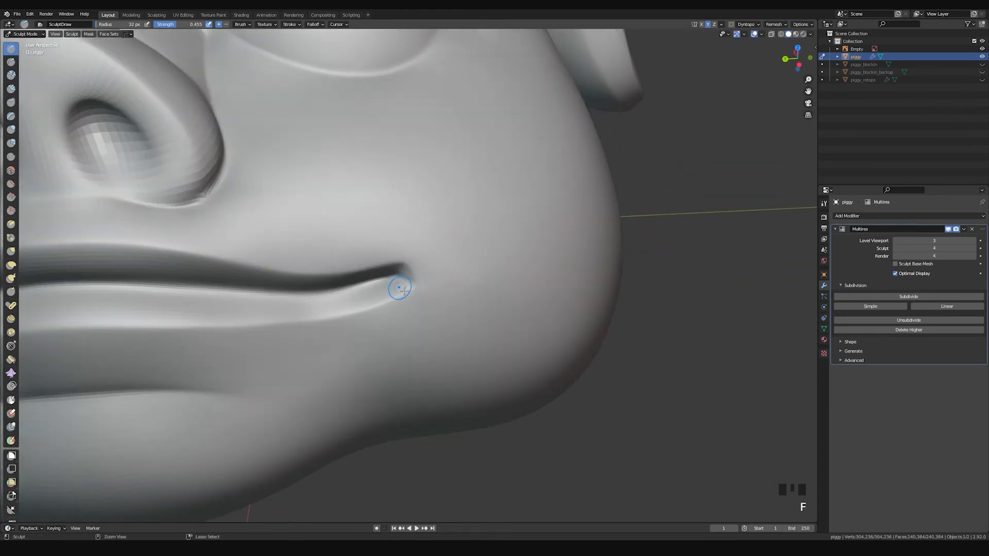
pyautogui.keyDown('ctrl'); pyautogui.moveTo(402, 287); pyautogui.dragTo(432, 276); pyautogui.keyUp('ctrl')
pyautogui.moveTo(433, 276); pyautogui.dragTo(416, 220, button='middle')
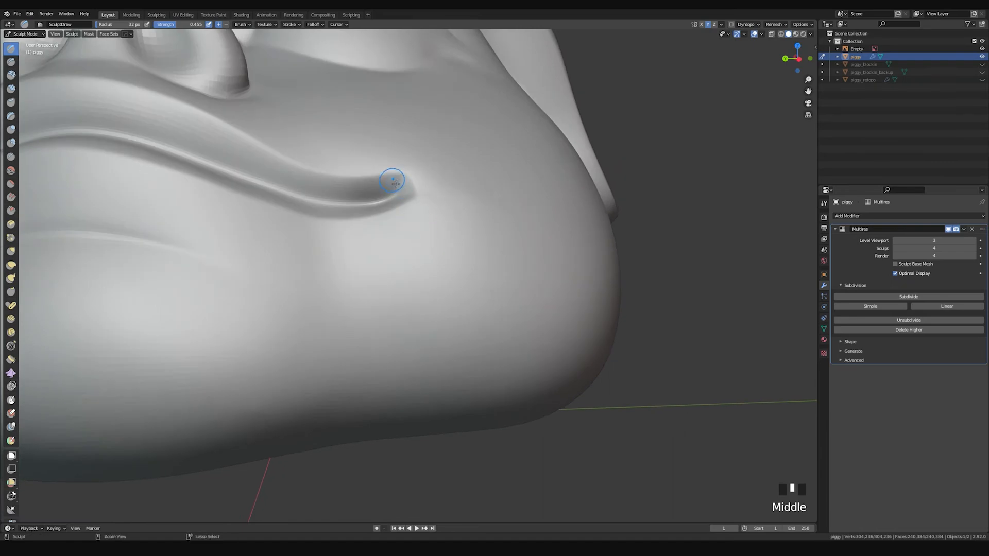
# Step: Try to pinch the mouth corner with the Pinch/Magnify brush at different sizes
pyautogui.moveTo(387, 184)
pyautogui.mouseDown(button='middle')
pyautogui.moveTo(388, 211)
pyautogui.moveTo(360, 225)
pyautogui.moveTo(423, 247)
pyautogui.moveTo(487, 225)
pyautogui.moveTo(465, 159)
pyautogui.mouseUp(button='middle')
pyautogui.press('p')
pyautogui.moveTo(464, 160); pyautogui.dragTo(471, 162)
pyautogui.moveTo(506, 132)
pyautogui.keyDown('ctrl'); pyautogui.mouseDown(button='middle')
pyautogui.moveTo(496, 139)
pyautogui.moveTo(536, 192)
pyautogui.moveTo(560, 205)
pyautogui.mouseUp(button='middle'); pyautogui.keyUp('ctrl')
pyautogui.moveTo(538, 200)
pyautogui.mouseDown()
pyautogui.moveTo(583, 207)
pyautogui.moveTo(569, 202)
pyautogui.mouseUp()
pyautogui.press('f')
pyautogui.click(578, 205)
pyautogui.hotkey('ctrl', 'z')
pyautogui.hotkey('ctrl', 'z')
pyautogui.hotkey('ctrl', 'z')
# Step: Smooth around the mouth corner and pinch it with the Pinch/Magnify brush at a 112 px radius
pyautogui.moveTo(570, 203); pyautogui.dragTo(548, 103, button='middle')
pyautogui.moveTo(547, 103); pyautogui.dragTo(546, 65)
pyautogui.moveTo(547, 66)
pyautogui.keyDown('ctrl'); pyautogui.mouseDown(button='middle')
pyautogui.moveTo(510, 243)
pyautogui.moveTo(478, 291)
pyautogui.moveTo(483, 198)
pyautogui.moveTo(410, 199)
pyautogui.mouseUp(button='middle'); pyautogui.keyUp('ctrl')
pyautogui.keyDown('shift'); pyautogui.moveTo(411, 198); pyautogui.dragTo(418, 204); pyautogui.keyUp('shift')
pyautogui.moveTo(418, 205); pyautogui.dragTo(485, 218, button='middle')
pyautogui.moveTo(485, 218)
pyautogui.keyDown('shift'); pyautogui.mouseDown()
pyautogui.moveTo(489, 229)
pyautogui.moveTo(505, 226)
pyautogui.mouseUp(); pyautogui.keyUp('shift')
pyautogui.moveTo(504, 227)
pyautogui.mouseDown(button='middle')
pyautogui.moveTo(520, 228)
pyautogui.moveTo(489, 225)
pyautogui.mouseUp(button='middle')
pyautogui.press('f')
pyautogui.click(518, 224)
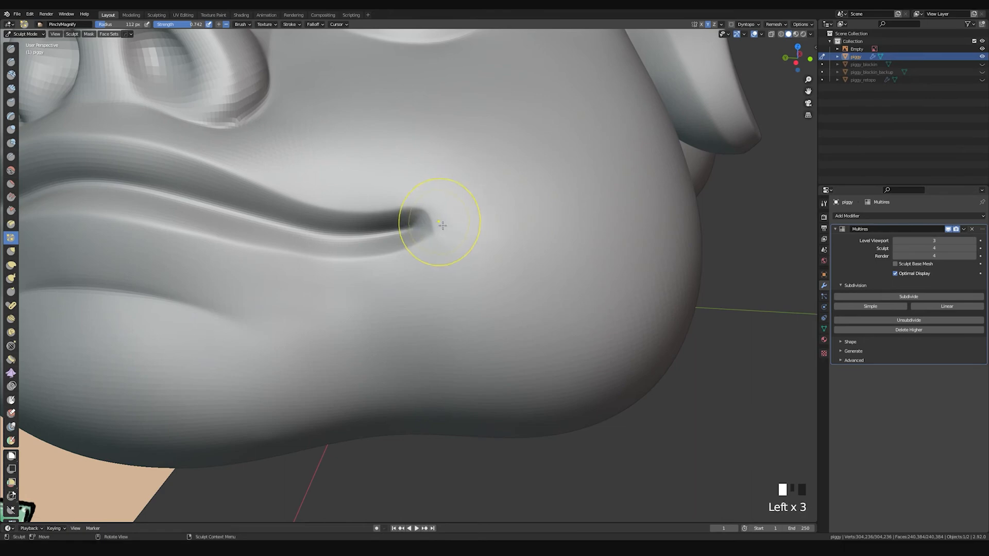
# Step: Undo the last stroke and reshape the mouth corner with the Grab brush at a 62 px radius
pyautogui.press('g')
pyautogui.hotkey('ctrl', 'z')
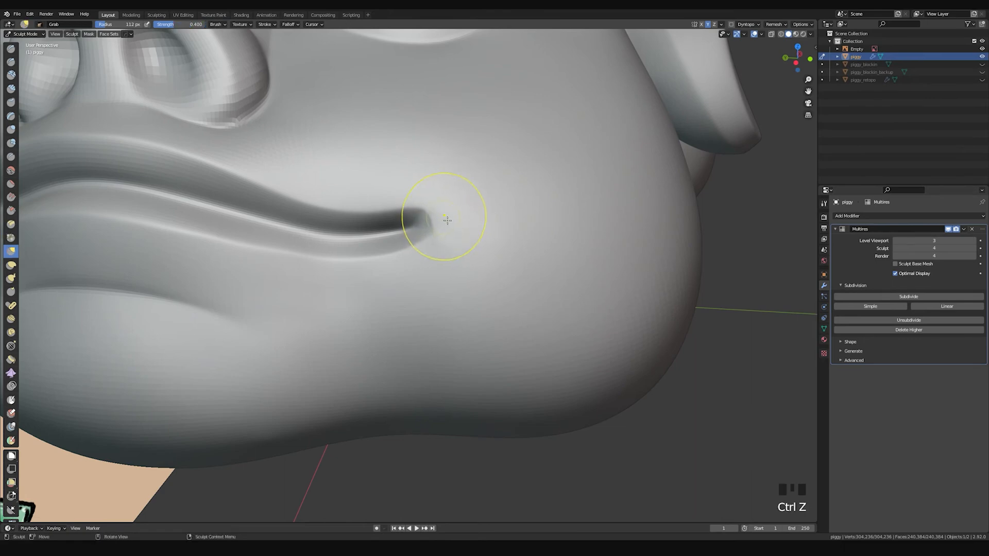
pyautogui.moveTo(443, 223)
pyautogui.mouseDown(button='middle')
pyautogui.moveTo(448, 205)
pyautogui.moveTo(424, 187)
pyautogui.mouseUp(button='middle')
pyautogui.press('f')
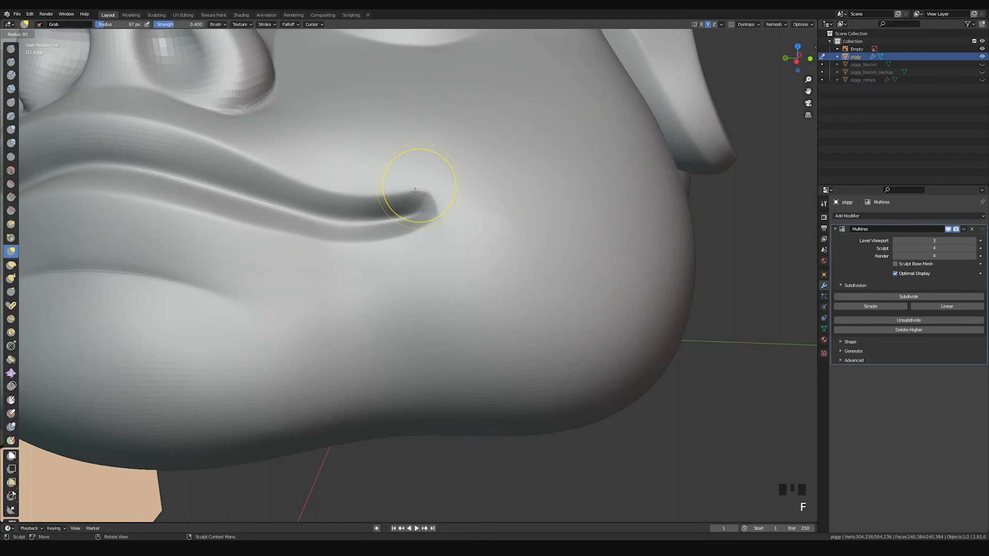
pyautogui.press('f')
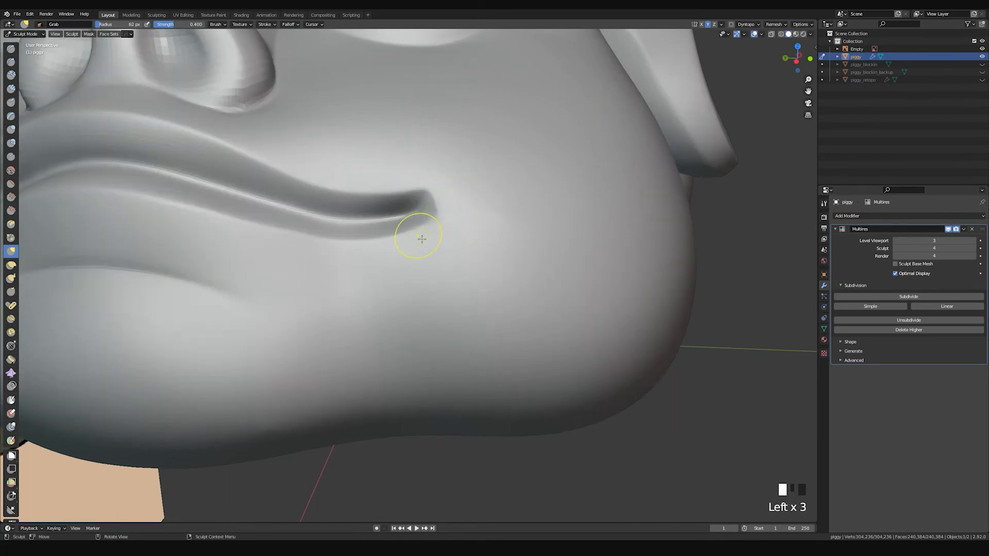
# Step: Pull the upper lip edge below the snout with the Grab brush at a 68 px radius
pyautogui.moveTo(412, 244); pyautogui.dragTo(448, 258, button='middle')
pyautogui.moveTo(378, 260)
pyautogui.keyDown('ctrl'); pyautogui.mouseDown(button='middle')
pyautogui.moveTo(384, 288)
pyautogui.moveTo(510, 258)
pyautogui.moveTo(505, 247)
pyautogui.moveTo(543, 260)
pyautogui.moveTo(496, 242)
pyautogui.moveTo(470, 291)
pyautogui.moveTo(415, 243)
pyautogui.mouseUp(button='middle'); pyautogui.keyUp('ctrl')
pyautogui.press('f')
pyautogui.click(407, 256)
pyautogui.keyDown('ctrl'); pyautogui.moveTo(434, 255); pyautogui.dragTo(395, 234, button='middle'); pyautogui.keyUp('ctrl')
pyautogui.moveTo(396, 240); pyautogui.dragTo(387, 238)
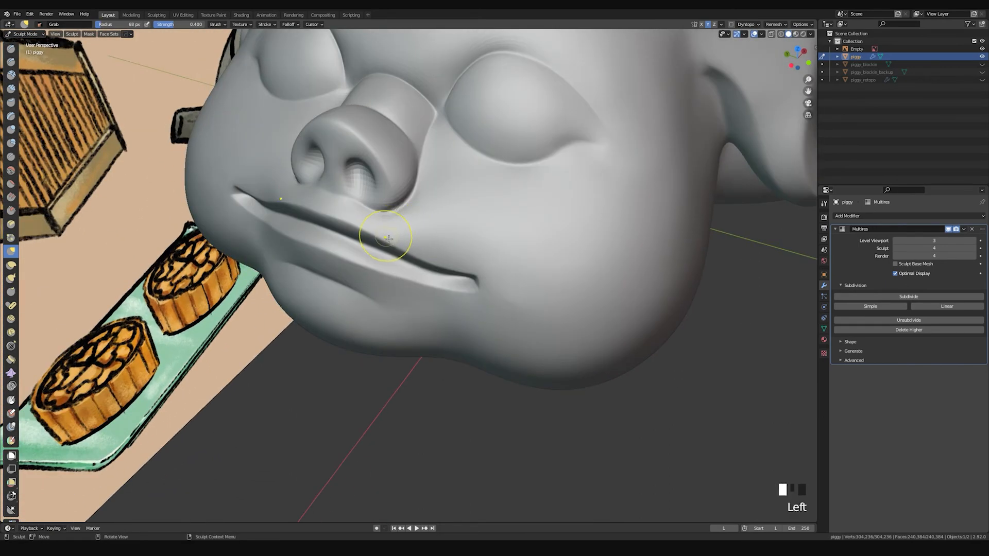
# Step: Adjust the curve of the upper lip beside the snout with a larger Grab brush
pyautogui.moveTo(409, 245); pyautogui.dragTo(389, 226, button='middle')
pyautogui.press('f')
pyautogui.click(384, 219)
pyautogui.moveTo(380, 213); pyautogui.dragTo(492, 262, button='middle')
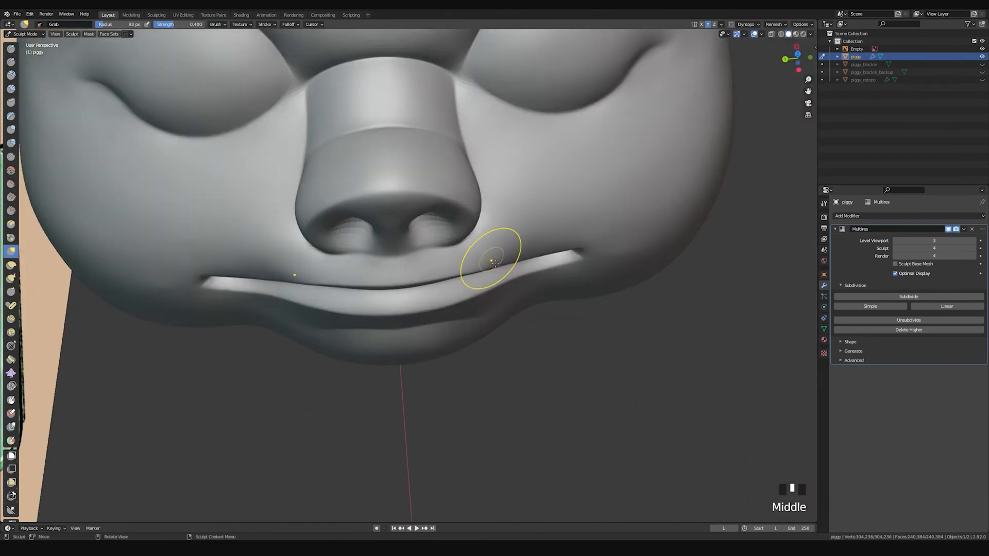
pyautogui.moveTo(441, 279); pyautogui.dragTo(452, 274)
pyautogui.moveTo(469, 273); pyautogui.dragTo(466, 251, button='middle')
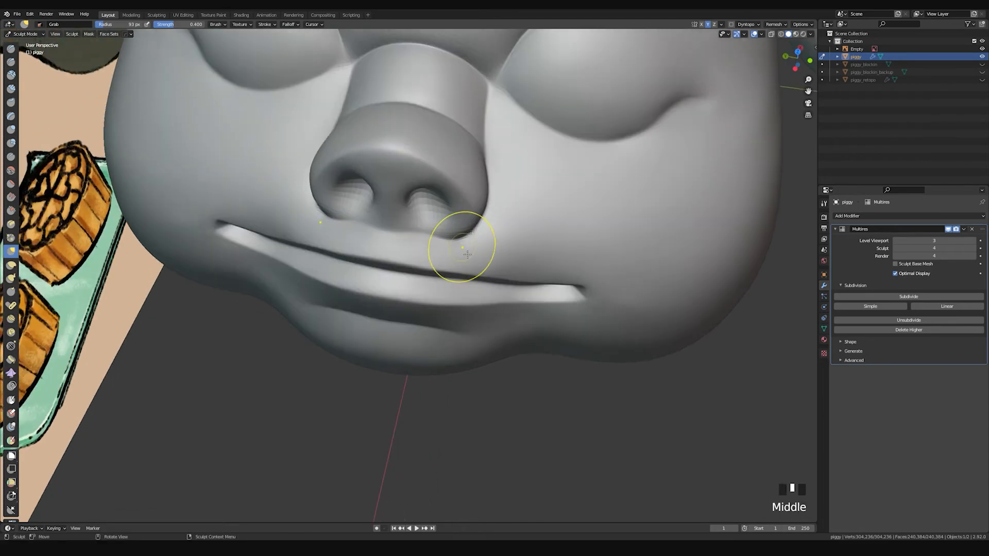
pyautogui.moveTo(458, 273); pyautogui.dragTo(460, 273)
# Step: Swell the upper lip with the Inflate/Deflate brush at a 59 px radius and smooth it
pyautogui.moveTo(479, 268)
pyautogui.mouseDown(button='middle')
pyautogui.moveTo(427, 221)
pyautogui.moveTo(432, 232)
pyautogui.moveTo(435, 221)
pyautogui.moveTo(379, 267)
pyautogui.moveTo(377, 227)
pyautogui.moveTo(456, 243)
pyautogui.moveTo(408, 214)
pyautogui.mouseUp(button='middle')
pyautogui.press('i')
pyautogui.press('f')
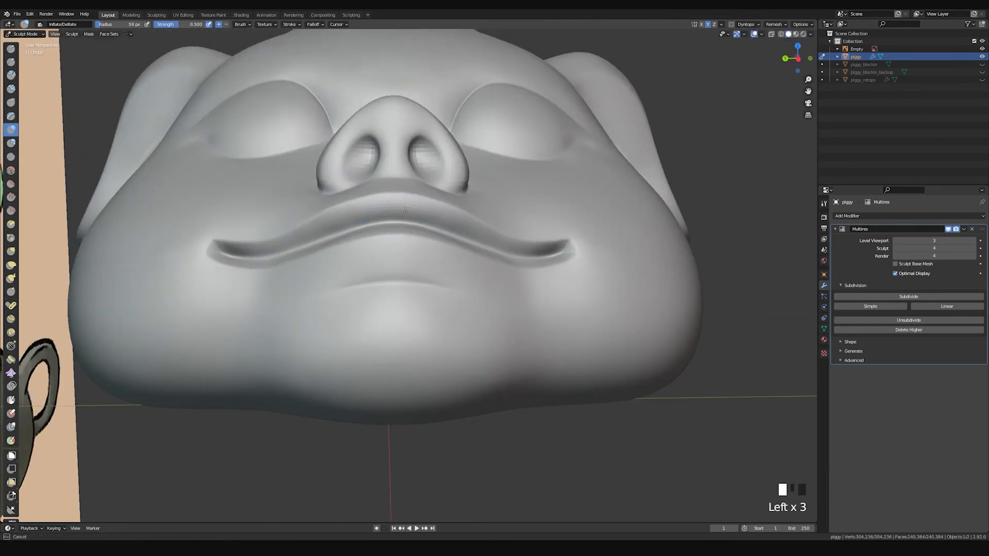
pyautogui.moveTo(513, 250); pyautogui.dragTo(431, 206, button='middle')
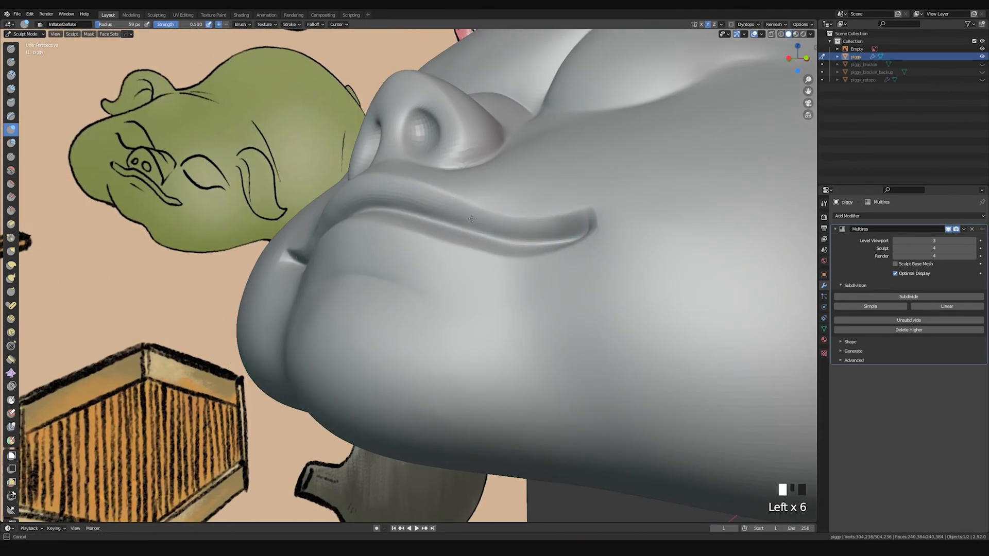
pyautogui.keyDown('shift'); pyautogui.click(422, 208); pyautogui.keyUp('shift')
pyautogui.keyDown('shift'); pyautogui.click(423, 208); pyautogui.keyUp('shift')
pyautogui.keyDown('shift'); pyautogui.click(422, 208); pyautogui.keyUp('shift')
pyautogui.keyDown('shift'); pyautogui.click(422, 208); pyautogui.keyUp('shift')
# Step: Inflate the middle of the lower lip and smooth along it towards the mouth corner
pyautogui.moveTo(422, 207)
pyautogui.mouseDown(button='middle')
pyautogui.moveTo(500, 237)
pyautogui.moveTo(442, 234)
pyautogui.mouseUp(button='middle')
pyautogui.moveTo(443, 234); pyautogui.dragTo(465, 231, button='middle')
pyautogui.moveTo(406, 222); pyautogui.dragTo(374, 249, button='middle')
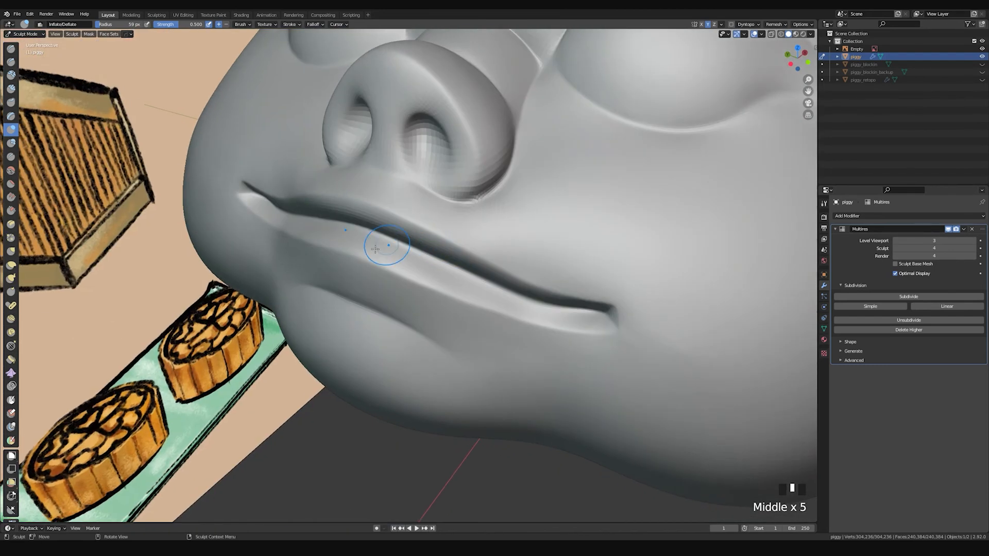
pyautogui.moveTo(350, 238); pyautogui.dragTo(400, 256)
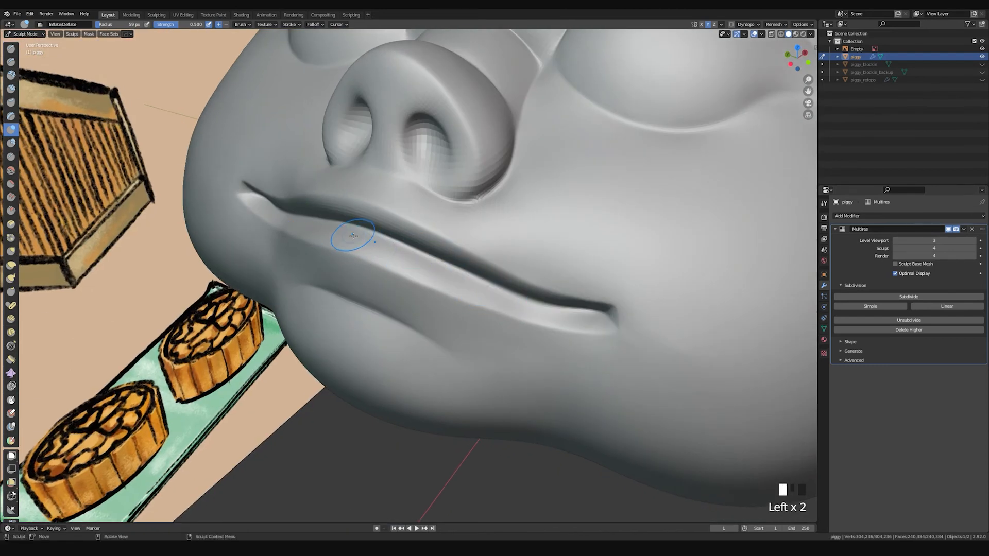
pyautogui.moveTo(354, 232)
pyautogui.keyDown('shift'); pyautogui.mouseDown()
pyautogui.moveTo(587, 326)
pyautogui.moveTo(547, 323)
pyautogui.mouseUp(); pyautogui.keyUp('shift')
# Step: Pull the lip at the mouth corner downward with the Grab brush at a 59 px radius
pyautogui.moveTo(547, 323)
pyautogui.mouseDown(button='middle')
pyautogui.moveTo(644, 322)
pyautogui.moveTo(550, 256)
pyautogui.moveTo(512, 280)
pyautogui.mouseUp(button='middle')
pyautogui.press('g')
pyautogui.moveTo(512, 269); pyautogui.dragTo(511, 284)
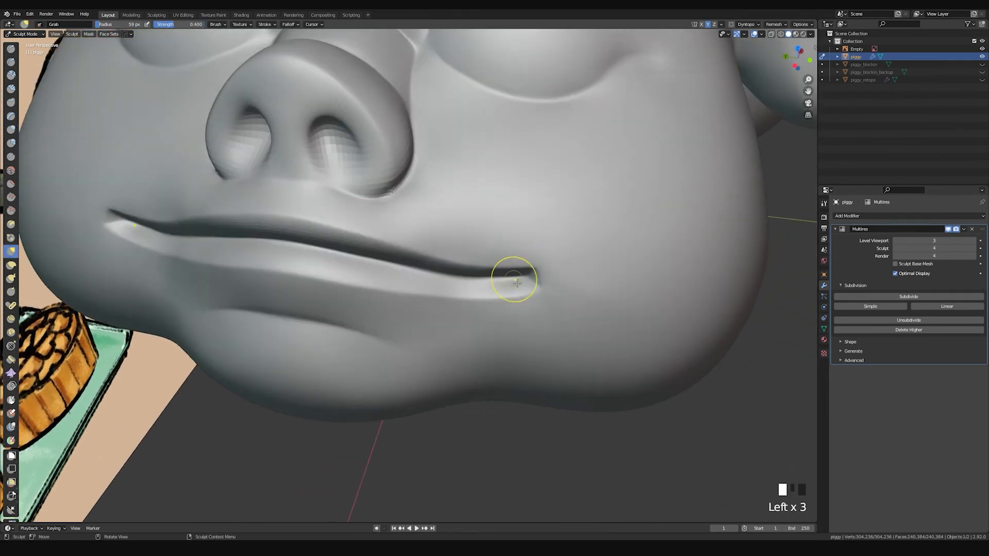
# Step: Smooth the upper and lower lips across the middle of the mouth
pyautogui.moveTo(488, 279); pyautogui.dragTo(555, 217, button='middle')
pyautogui.keyDown('shift'); pyautogui.moveTo(468, 253); pyautogui.dragTo(455, 246); pyautogui.keyUp('shift')
pyautogui.keyDown('shift'); pyautogui.moveTo(451, 243); pyautogui.dragTo(427, 232); pyautogui.keyUp('shift')
pyautogui.moveTo(428, 232); pyautogui.dragTo(425, 269, button='middle')
pyautogui.keyDown('shift'); pyautogui.moveTo(424, 269); pyautogui.dragTo(313, 265); pyautogui.keyUp('shift')
# Step: Flatten the ear's inner surface with the Scrape/Peaks brush at a 58 px radius and smooth towards the tip
pyautogui.moveTo(541, 147)
pyautogui.keyDown('ctrl'); pyautogui.mouseDown(button='middle')
pyautogui.moveTo(534, 258)
pyautogui.moveTo(592, 206)
pyautogui.moveTo(664, 169)
pyautogui.moveTo(615, 170)
pyautogui.moveTo(629, 227)
pyautogui.moveTo(546, 227)
pyautogui.mouseUp(button='middle'); pyautogui.keyUp('ctrl')
pyautogui.keyDown('ctrl'); pyautogui.moveTo(541, 229); pyautogui.dragTo(520, 180, button='middle'); pyautogui.keyUp('ctrl')
pyautogui.moveTo(464, 214)
pyautogui.mouseDown(button='middle')
pyautogui.moveTo(474, 205)
pyautogui.moveTo(452, 205)
pyautogui.mouseUp(button='middle')
pyautogui.press('f')
pyautogui.click(480, 208)
pyautogui.press('space')
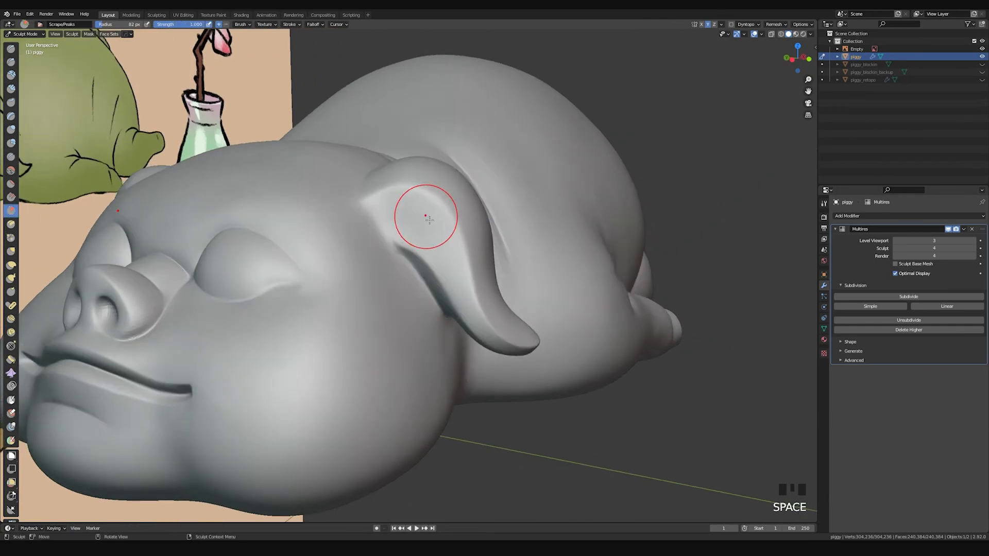
pyautogui.moveTo(403, 203); pyautogui.dragTo(418, 204)
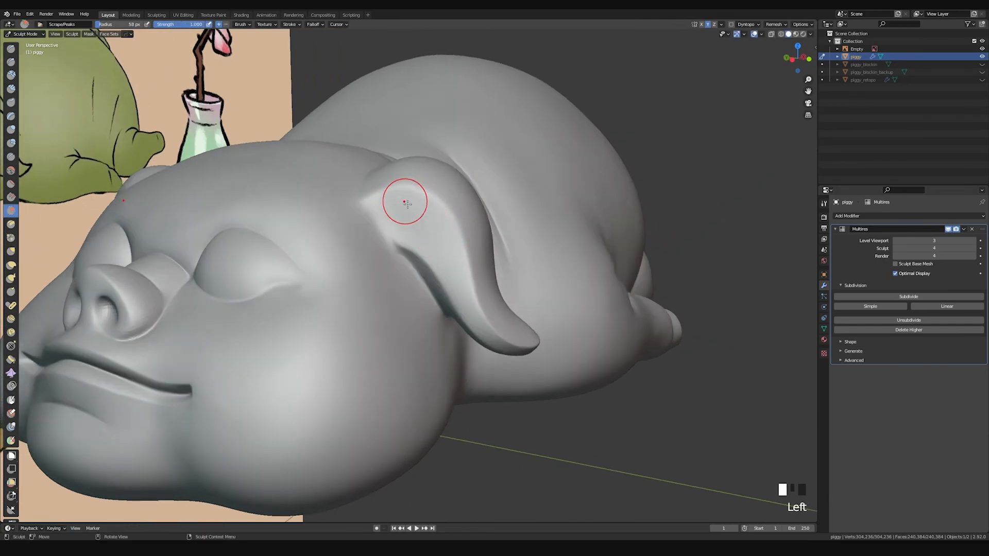
pyautogui.moveTo(470, 252); pyautogui.dragTo(436, 215, button='middle')
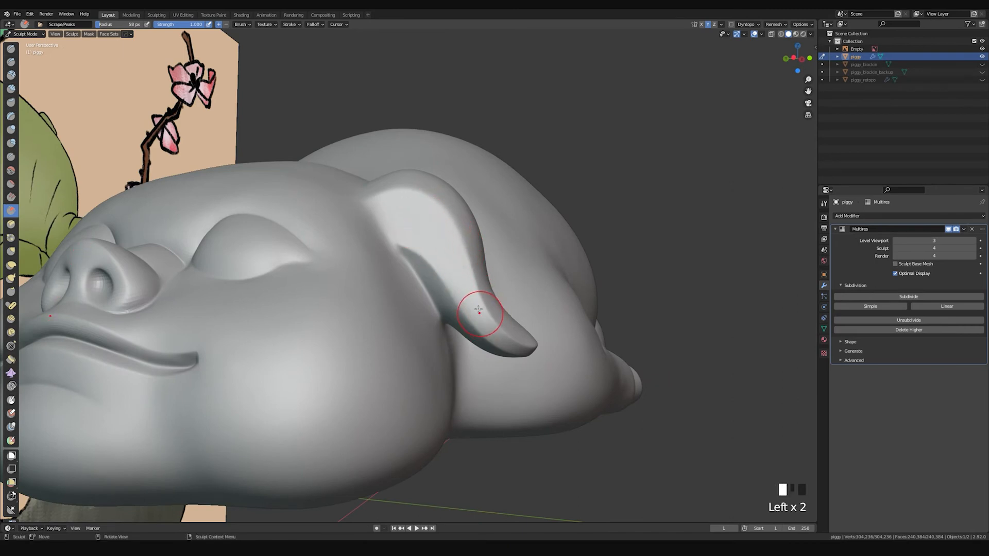
pyautogui.keyDown('shift'); pyautogui.moveTo(467, 295); pyautogui.dragTo(441, 258); pyautogui.keyUp('shift')
# Step: Pull the ear's inner edge with the Grab brush, enlarging it to a 98 px radius, and smooth the ear base
pyautogui.moveTo(442, 258)
pyautogui.mouseDown(button='middle')
pyautogui.moveTo(465, 267)
pyautogui.moveTo(453, 269)
pyautogui.mouseUp(button='middle')
pyautogui.press('g')
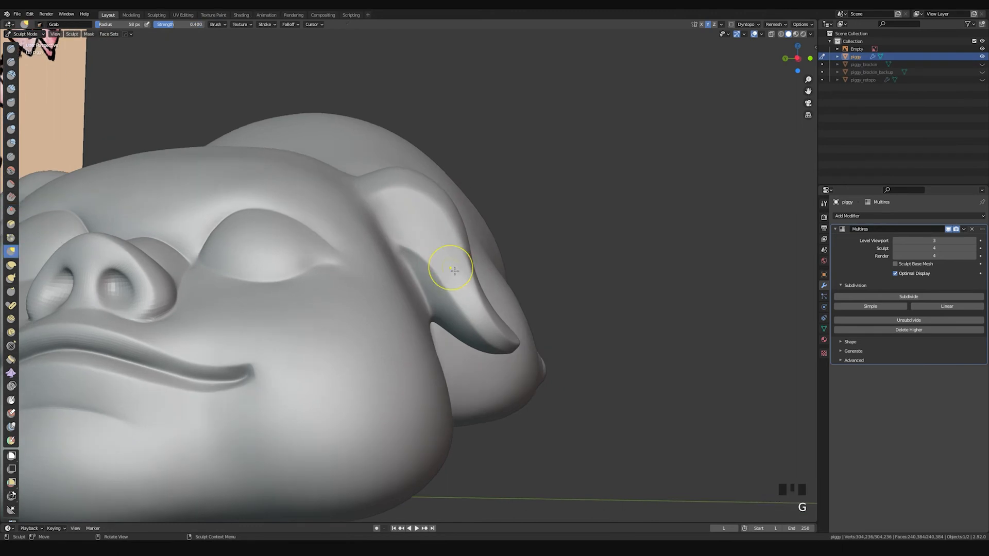
pyautogui.moveTo(436, 283); pyautogui.dragTo(434, 275)
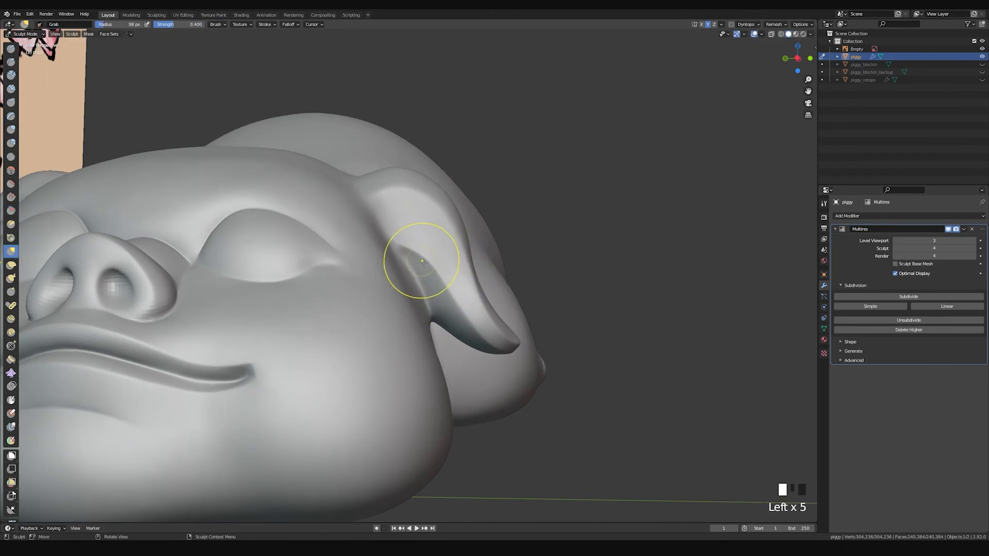
pyautogui.moveTo(408, 201); pyautogui.dragTo(379, 210, button='middle')
pyautogui.keyDown('shift'); pyautogui.moveTo(379, 209); pyautogui.dragTo(379, 220); pyautogui.keyUp('shift')
# Step: Pull the front base of the ear towards the face with Grab strokes and smooth where it joins the head
pyautogui.moveTo(379, 220)
pyautogui.mouseDown(button='middle')
pyautogui.moveTo(392, 247)
pyautogui.moveTo(426, 242)
pyautogui.moveTo(383, 243)
pyautogui.moveTo(389, 223)
pyautogui.moveTo(404, 242)
pyautogui.mouseUp(button='middle')
pyautogui.click(389, 224)
pyautogui.moveTo(404, 242); pyautogui.dragTo(388, 241)
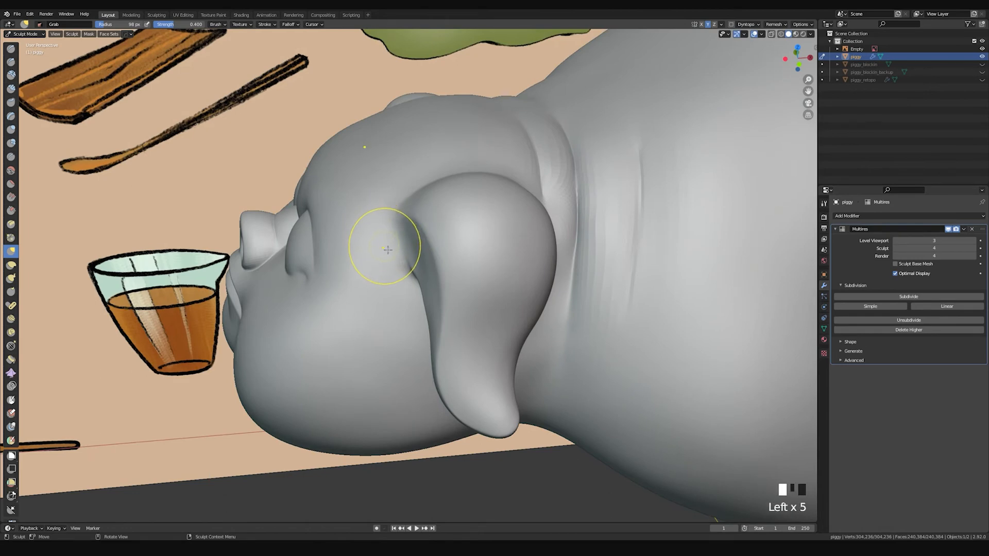
pyautogui.moveTo(385, 221)
pyautogui.mouseDown(button='middle')
pyautogui.moveTo(380, 207)
pyautogui.moveTo(407, 232)
pyautogui.moveTo(426, 302)
pyautogui.moveTo(369, 227)
pyautogui.mouseUp(button='middle')
pyautogui.click(414, 297)
pyautogui.keyDown('shift'); pyautogui.moveTo(369, 227); pyautogui.dragTo(399, 287); pyautogui.keyUp('shift')
# Step: Pinch the upper front corner of the ear base with the Pinch/Magnify brush at a 52 px radius
pyautogui.press('p')
pyautogui.moveTo(403, 262)
pyautogui.mouseDown(button='middle')
pyautogui.moveTo(406, 236)
pyautogui.moveTo(396, 219)
pyautogui.moveTo(392, 227)
pyautogui.mouseUp(button='middle')
pyautogui.doubleClick(393, 228)
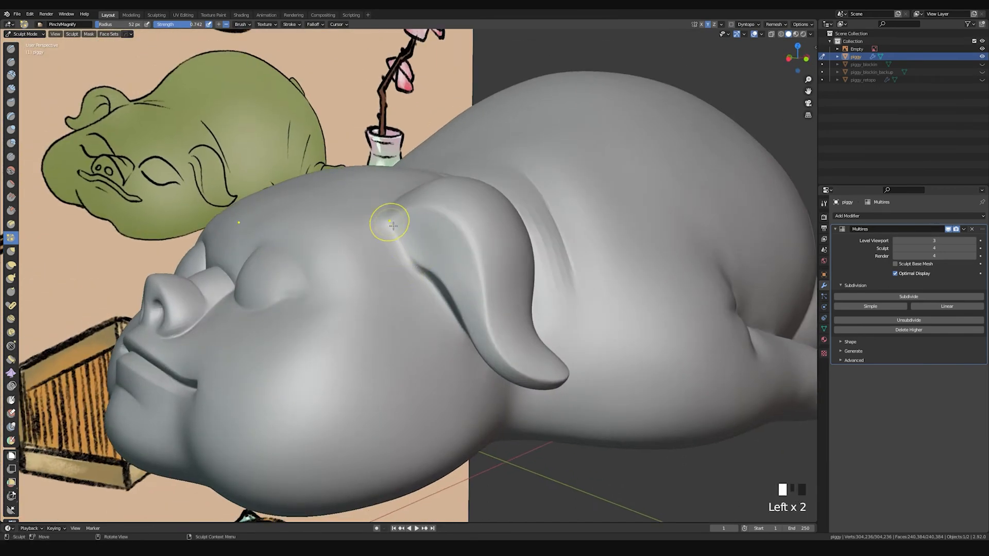
pyautogui.moveTo(430, 268)
pyautogui.mouseDown(button='middle')
pyautogui.moveTo(382, 276)
pyautogui.moveTo(419, 303)
pyautogui.moveTo(452, 187)
pyautogui.moveTo(438, 258)
pyautogui.mouseUp(button='middle')
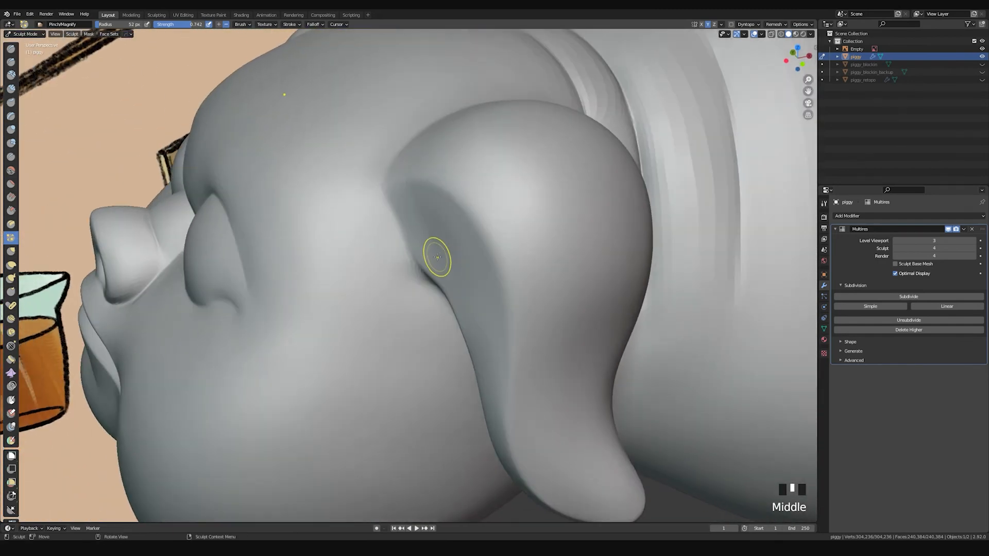
# Step: Lower the Multires sculpt level to 2 and reshape the front of the ear base with the Grab brush at a 123 px radius
pyautogui.click(896, 249)
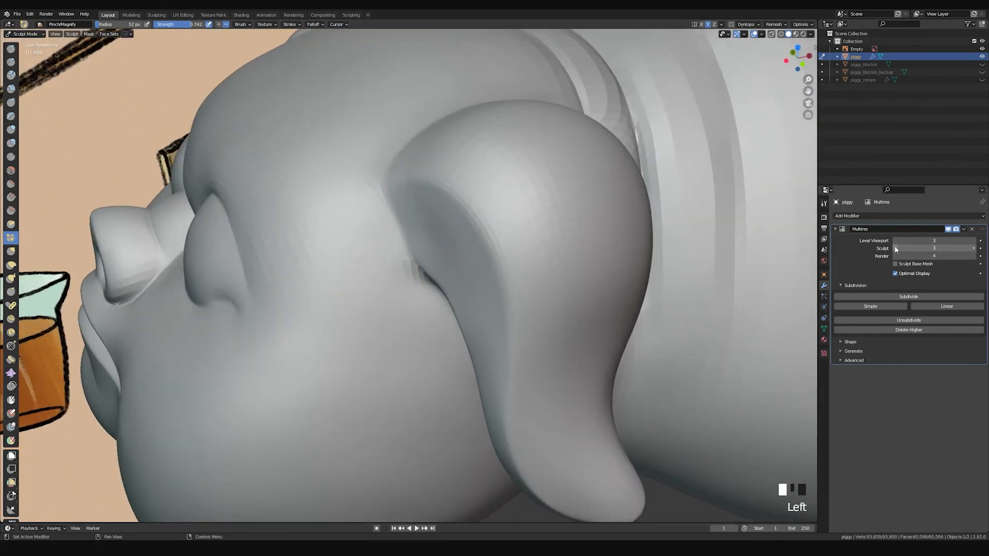
pyautogui.click(896, 248)
pyautogui.moveTo(504, 229)
pyautogui.mouseDown(button='middle')
pyautogui.moveTo(406, 221)
pyautogui.moveTo(412, 210)
pyautogui.moveTo(390, 207)
pyautogui.mouseUp(button='middle')
pyautogui.press('g')
pyautogui.press('f')
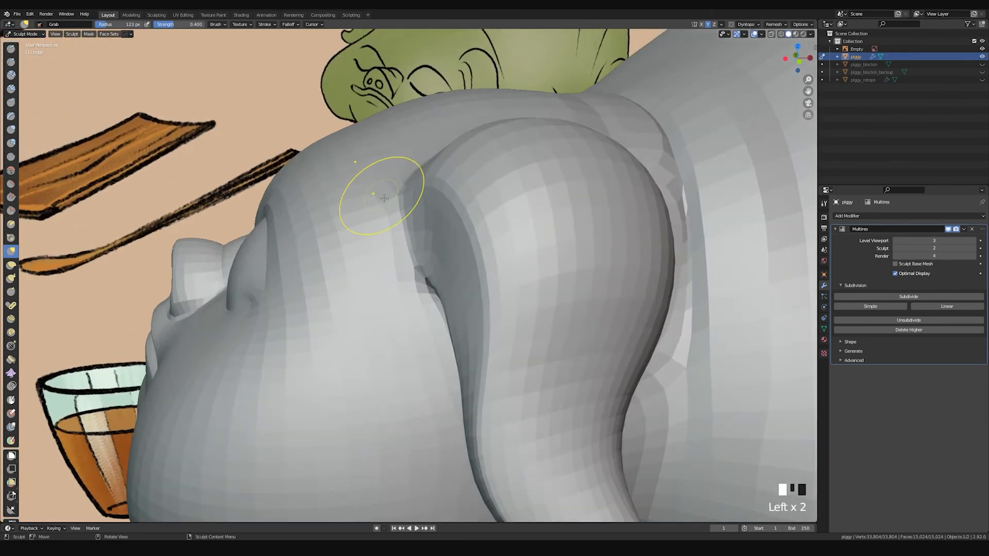
pyautogui.moveTo(386, 196); pyautogui.dragTo(375, 177, button='middle')
pyautogui.click(402, 235)
pyautogui.moveTo(417, 225); pyautogui.dragTo(407, 268, button='middle')
pyautogui.moveTo(405, 255); pyautogui.dragTo(406, 258)
pyautogui.moveTo(411, 303)
pyautogui.mouseDown(button='middle')
pyautogui.moveTo(422, 293)
pyautogui.moveTo(412, 267)
pyautogui.mouseUp(button='middle')
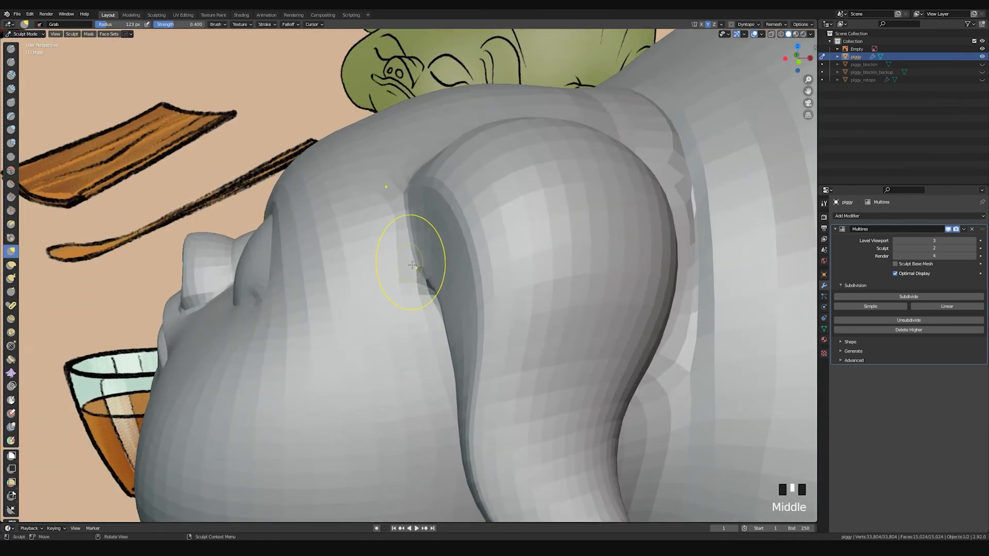
# Step: Pull the upper edge of the ear base and the adjoining head surface with larger Grab strokes
pyautogui.moveTo(395, 233); pyautogui.dragTo(435, 199, button='middle')
pyautogui.click(419, 214)
pyautogui.click(441, 201)
pyautogui.click(514, 191)
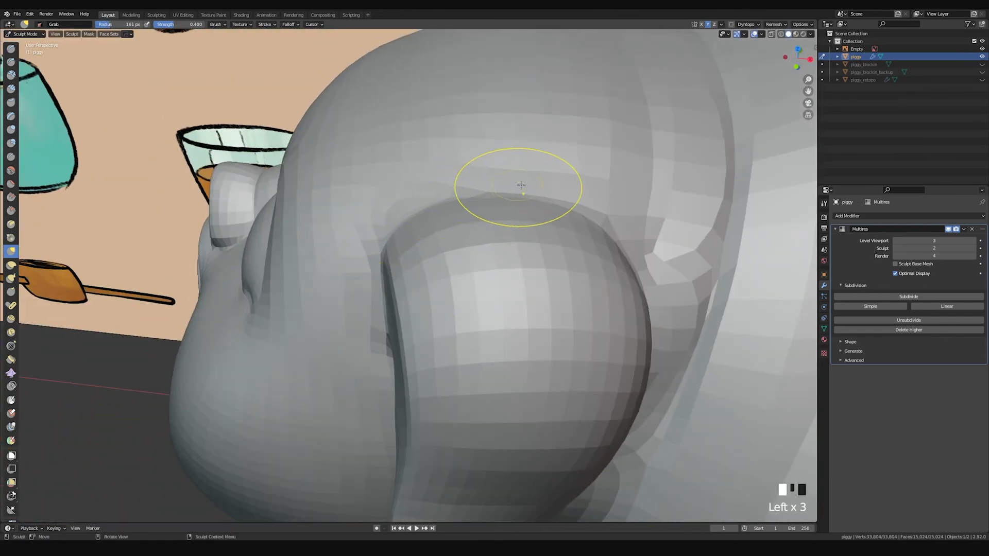
pyautogui.moveTo(513, 192); pyautogui.dragTo(488, 194, button='middle')
pyautogui.click(475, 204)
pyautogui.moveTo(475, 204); pyautogui.dragTo(540, 215)
# Step: Move the surface behind and above the ear with Grab strokes to shape its junction with the neck
pyautogui.moveTo(541, 214)
pyautogui.mouseDown(button='middle')
pyautogui.moveTo(640, 298)
pyautogui.moveTo(589, 203)
pyautogui.moveTo(592, 268)
pyautogui.mouseUp(button='middle')
pyautogui.click(641, 290)
pyautogui.click(641, 290)
pyautogui.click(636, 297)
pyautogui.moveTo(591, 268); pyautogui.dragTo(579, 276)
pyautogui.moveTo(579, 276); pyautogui.dragTo(543, 205, button='middle')
pyautogui.click(544, 205)
pyautogui.moveTo(544, 204); pyautogui.dragTo(555, 206)
pyautogui.moveTo(554, 207)
pyautogui.mouseDown(button='middle')
pyautogui.moveTo(537, 280)
pyautogui.moveTo(600, 274)
pyautogui.moveTo(609, 240)
pyautogui.mouseUp(button='middle')
# Step: Adjust the neck surface right behind the ear with the Grab brush at a 90 px radius
pyautogui.press('f')
pyautogui.click(573, 274)
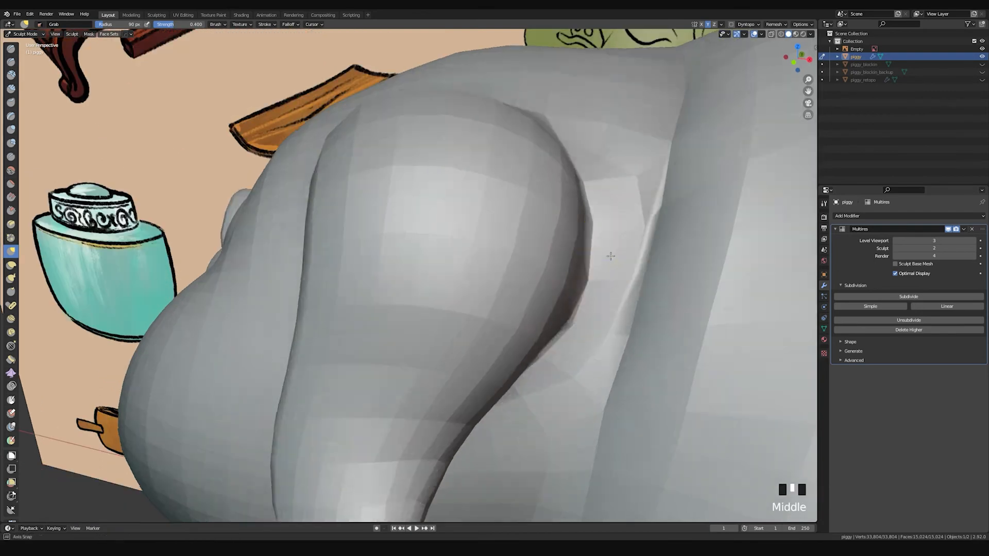
pyautogui.click(609, 239)
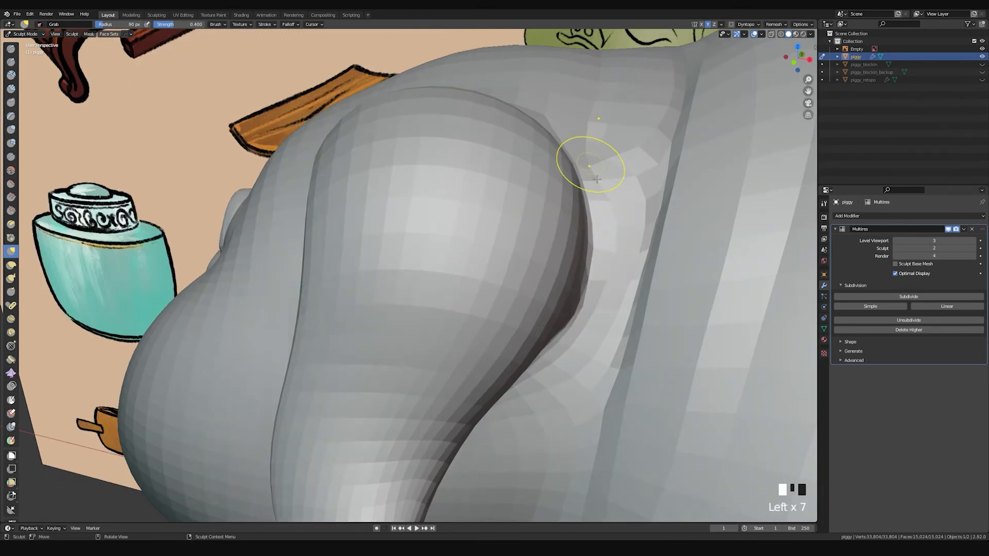
# Step: Enlarge the Grab brush to a 120 px radius and reshape the ear's rear edge from its top down to its narrowing
pyautogui.press('f')
pyautogui.click(599, 306)
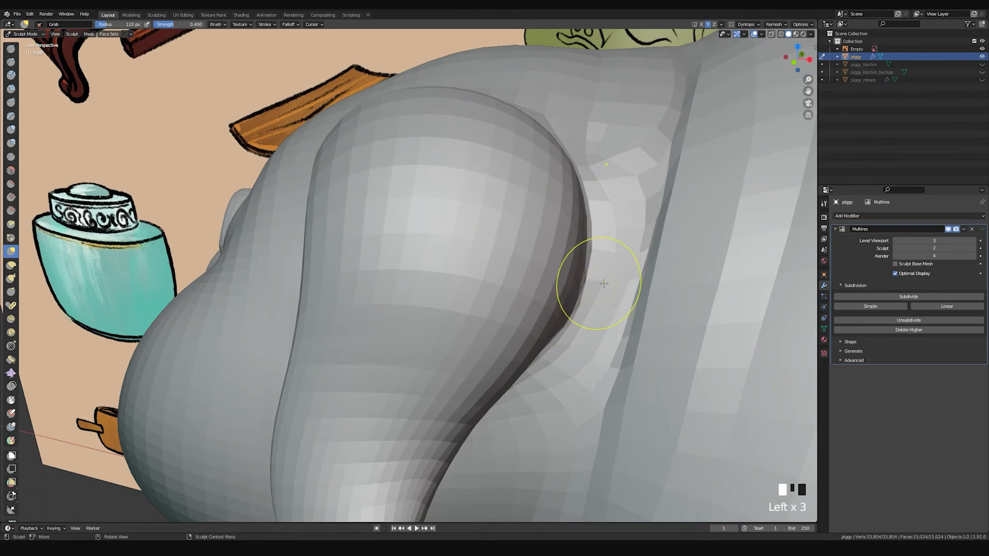
pyautogui.moveTo(608, 164); pyautogui.dragTo(606, 177, button='middle')
pyautogui.moveTo(607, 177); pyautogui.dragTo(563, 110)
pyautogui.moveTo(563, 110)
pyautogui.mouseDown(button='middle')
pyautogui.moveTo(597, 154)
pyautogui.moveTo(585, 225)
pyautogui.mouseUp(button='middle')
pyautogui.moveTo(584, 225); pyautogui.dragTo(592, 283)
pyautogui.moveTo(591, 282); pyautogui.dragTo(540, 342, button='middle')
pyautogui.moveTo(541, 342); pyautogui.dragTo(539, 345)
pyautogui.moveTo(551, 335); pyautogui.dragTo(581, 283, button='middle')
pyautogui.moveTo(577, 269); pyautogui.dragTo(578, 267)
pyautogui.moveTo(577, 267); pyautogui.dragTo(616, 208, button='middle')
# Step: Pull the ear's front lower edge and the cheek surface beneath its base with Grab strokes
pyautogui.moveTo(497, 264)
pyautogui.mouseDown(button='middle')
pyautogui.moveTo(538, 329)
pyautogui.moveTo(489, 319)
pyautogui.mouseUp(button='middle')
pyautogui.keyDown('shift'); pyautogui.moveTo(489, 320); pyautogui.dragTo(409, 247, button='middle'); pyautogui.keyUp('shift')
pyautogui.moveTo(408, 247); pyautogui.dragTo(410, 242)
pyautogui.moveTo(410, 242); pyautogui.dragTo(413, 228, button='middle')
pyautogui.moveTo(412, 228); pyautogui.dragTo(421, 248)
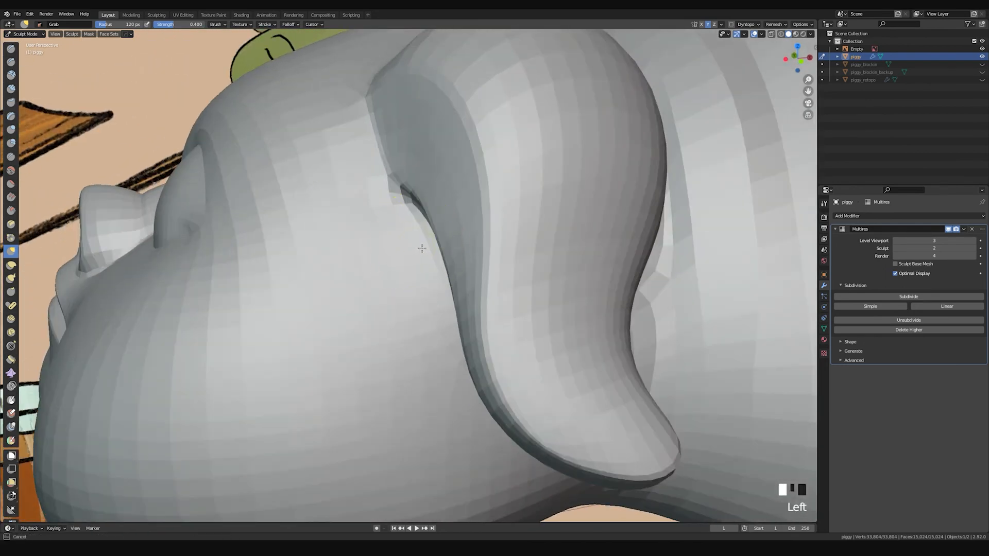
pyautogui.moveTo(422, 248); pyautogui.dragTo(453, 261, button='middle')
pyautogui.moveTo(452, 261); pyautogui.dragTo(453, 282)
pyautogui.moveTo(452, 283)
pyautogui.mouseDown(button='middle')
pyautogui.moveTo(438, 245)
pyautogui.moveTo(422, 240)
pyautogui.mouseUp(button='middle')
# Step: Grab the neck area behind the ear into place and raise the Multires sculpt level to 4
pyautogui.moveTo(492, 259); pyautogui.dragTo(571, 248, button='middle')
pyautogui.moveTo(606, 213); pyautogui.dragTo(624, 203, button='middle')
pyautogui.moveTo(625, 203); pyautogui.dragTo(613, 209)
pyautogui.moveTo(613, 209)
pyautogui.mouseDown(button='middle')
pyautogui.moveTo(485, 208)
pyautogui.moveTo(513, 311)
pyautogui.moveTo(558, 302)
pyautogui.moveTo(547, 249)
pyautogui.moveTo(597, 242)
pyautogui.mouseUp(button='middle')
pyautogui.click(974, 250)
pyautogui.click(973, 249)
pyautogui.click(973, 249)
# Step: Pull the crease between the front leg and the body with the Grab brush at an 89 px radius
pyautogui.moveTo(607, 192)
pyautogui.mouseDown(button='middle')
pyautogui.moveTo(532, 236)
pyautogui.moveTo(521, 232)
pyautogui.moveTo(565, 221)
pyautogui.moveTo(525, 247)
pyautogui.moveTo(490, 252)
pyautogui.moveTo(514, 268)
pyautogui.moveTo(508, 230)
pyautogui.moveTo(496, 236)
pyautogui.moveTo(530, 199)
pyautogui.moveTo(537, 220)
pyautogui.moveTo(536, 167)
pyautogui.moveTo(558, 157)
pyautogui.moveTo(559, 170)
pyautogui.mouseUp(button='middle')
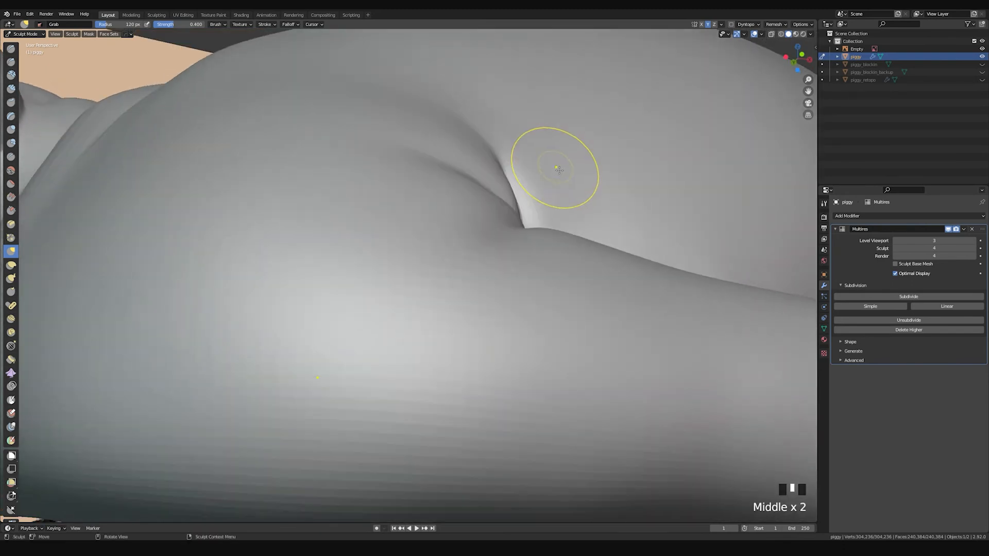
pyautogui.press('f')
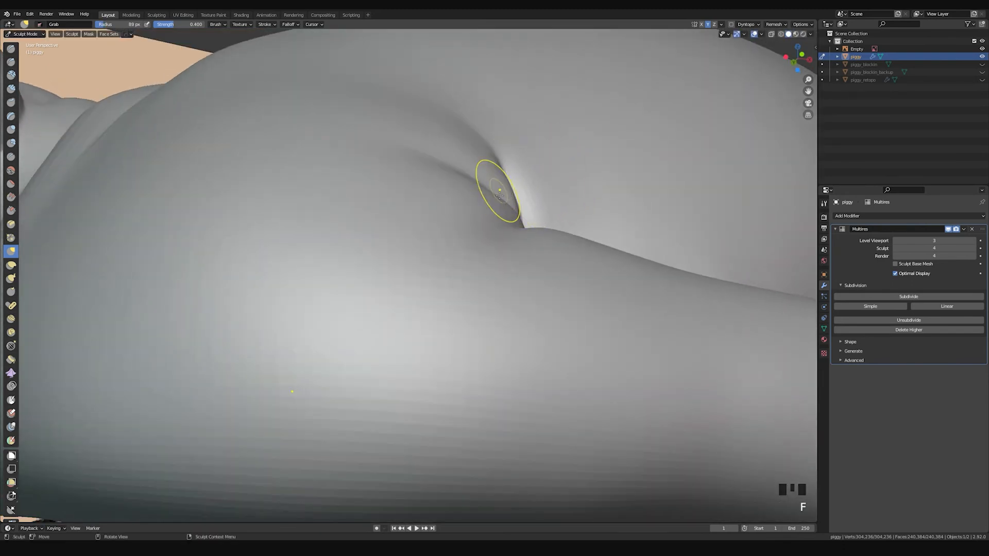
pyautogui.moveTo(488, 194); pyautogui.dragTo(499, 191)
# Step: Enlarge the Grab brush to 133 px and move the folds at the underside of the front leg's armpit
pyautogui.press('f')
pyautogui.click(533, 190)
pyautogui.moveTo(502, 193); pyautogui.dragTo(536, 286, button='middle')
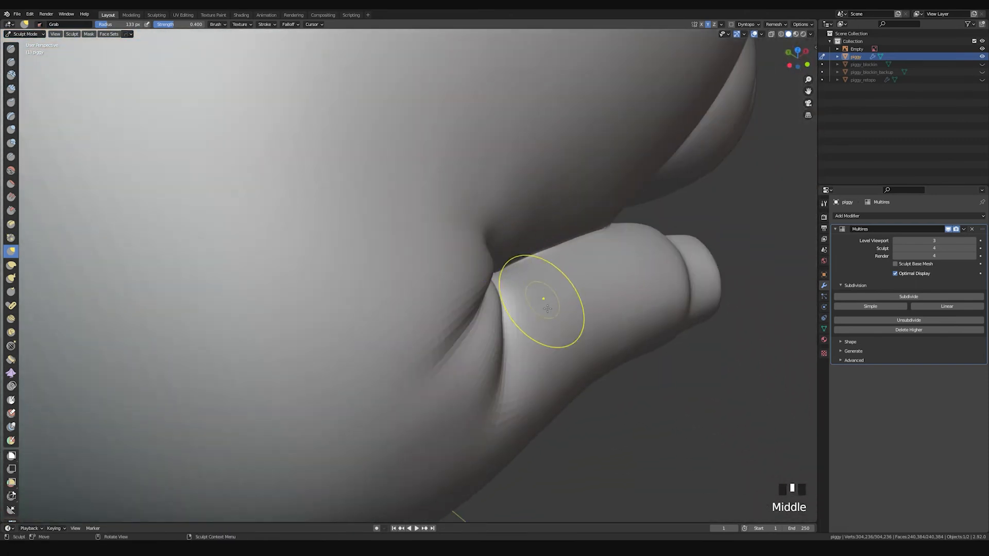
pyautogui.moveTo(506, 330); pyautogui.dragTo(508, 294)
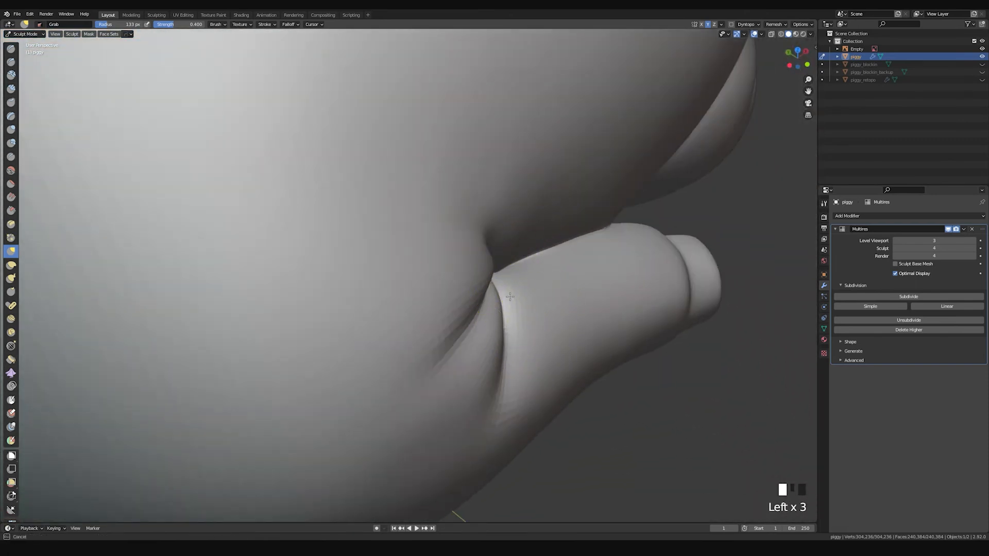
pyautogui.moveTo(517, 284); pyautogui.dragTo(516, 289, button='middle')
pyautogui.moveTo(463, 309)
pyautogui.mouseDown()
pyautogui.moveTo(467, 318)
pyautogui.moveTo(489, 277)
pyautogui.mouseUp()
# Step: Resize the Grab brush and reposition the fold surfaces where the front leg bends against the belly
pyautogui.press('f')
pyautogui.click(527, 310)
pyautogui.moveTo(489, 277); pyautogui.dragTo(332, 343, button='middle')
pyautogui.moveTo(300, 337); pyautogui.dragTo(299, 339)
pyautogui.moveTo(361, 329); pyautogui.dragTo(367, 326)
pyautogui.moveTo(368, 326); pyautogui.dragTo(348, 209, button='middle')
# Step: Pull the body-side edge and inner corner of the front leg folds together with resized Grab strokes
pyautogui.press('f')
pyautogui.click(334, 248)
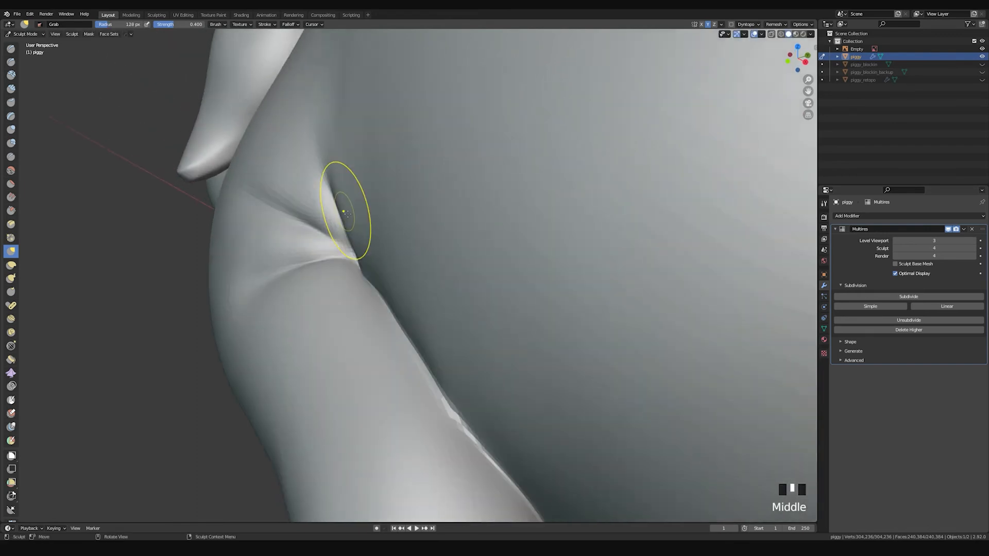
pyautogui.moveTo(344, 211); pyautogui.dragTo(342, 220)
pyautogui.press('f')
pyautogui.click(363, 259)
pyautogui.moveTo(362, 259); pyautogui.dragTo(371, 252)
pyautogui.moveTo(370, 253)
pyautogui.mouseDown(button='middle')
pyautogui.moveTo(380, 239)
pyautogui.moveTo(377, 250)
pyautogui.mouseUp(button='middle')
# Step: Build up the inner corner of the front leg folds with short Draw brush strokes
pyautogui.press('x')
pyautogui.press('f')
pyautogui.click(372, 247)
pyautogui.moveTo(372, 247); pyautogui.dragTo(370, 246)
pyautogui.click(351, 206)
# Step: Fill the body side of the leg crease with the Draw brush at a 95 px radius and 0.318 strength
pyautogui.moveTo(380, 208)
pyautogui.mouseDown(button='middle')
pyautogui.moveTo(394, 200)
pyautogui.moveTo(396, 218)
pyautogui.mouseUp(button='middle')
pyautogui.press('f')
pyautogui.click(438, 200)
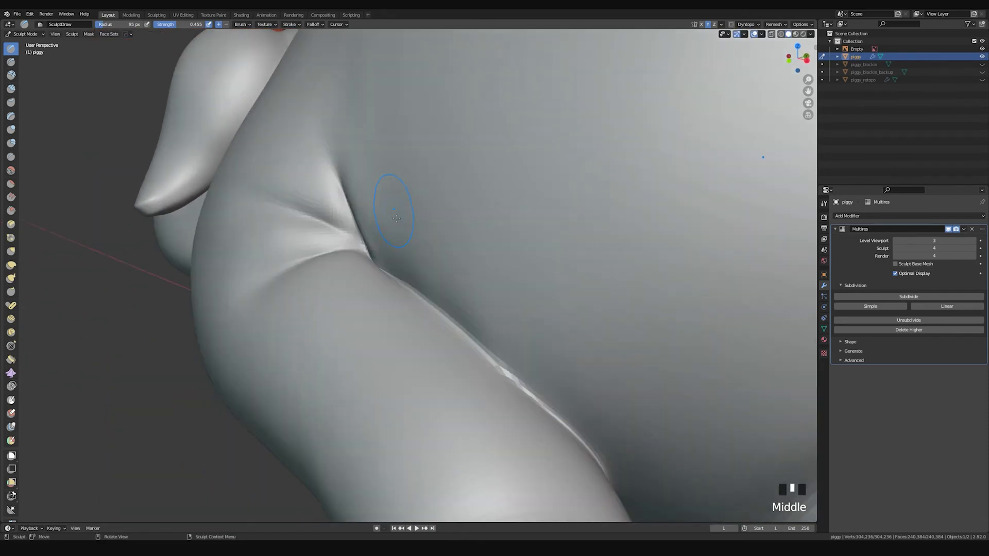
pyautogui.click(364, 176)
pyautogui.hotkey('ctrl', 'z')
pyautogui.click(398, 260)
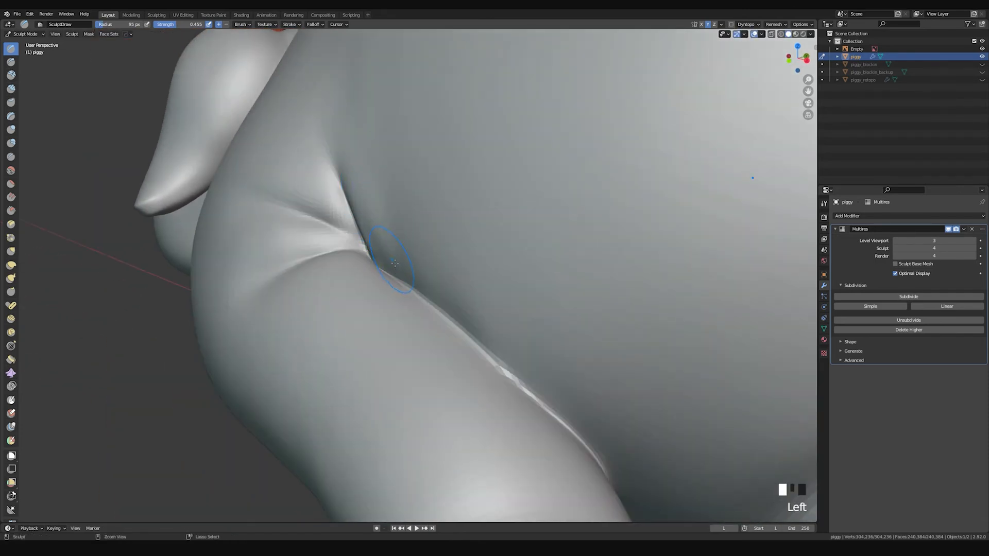
pyautogui.press('n')
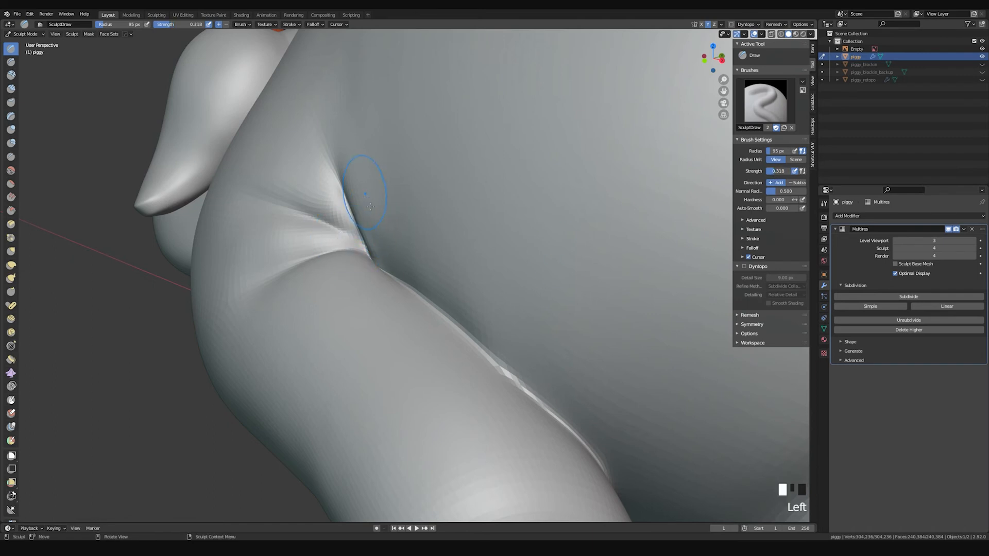
pyautogui.moveTo(393, 263); pyautogui.dragTo(391, 260)
# Step: Smooth the body surface along the crease beside the front leg
pyautogui.keyDown('shift'); pyautogui.moveTo(379, 226); pyautogui.dragTo(394, 260); pyautogui.keyUp('shift')
pyautogui.keyDown('shift'); pyautogui.moveTo(375, 217); pyautogui.dragTo(392, 260); pyautogui.keyUp('shift')
pyautogui.keyDown('shift'); pyautogui.moveTo(373, 211); pyautogui.dragTo(390, 252); pyautogui.keyUp('shift')
pyautogui.moveTo(383, 237)
pyautogui.keyDown('shift'); pyautogui.mouseDown()
pyautogui.moveTo(375, 190)
pyautogui.moveTo(412, 270)
pyautogui.mouseUp(); pyautogui.keyUp('shift')
pyautogui.moveTo(412, 270)
pyautogui.mouseDown(button='middle')
pyautogui.moveTo(391, 193)
pyautogui.moveTo(392, 237)
pyautogui.mouseUp(button='middle')
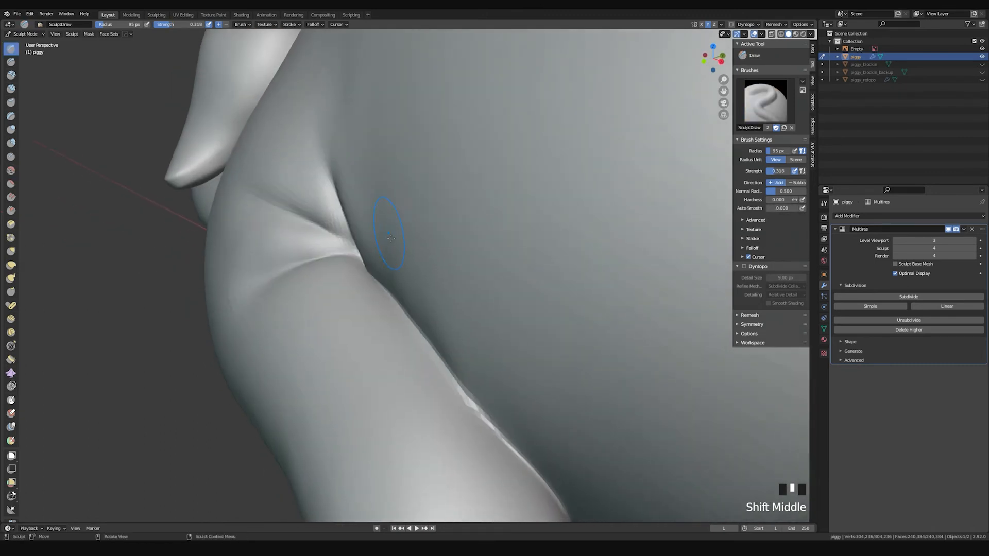
# Step: Inflate the inner corner of the front leg folds with the Inflate/Deflate brush at a 123 px radius
pyautogui.press('i')
pyautogui.press('f')
pyautogui.click(385, 274)
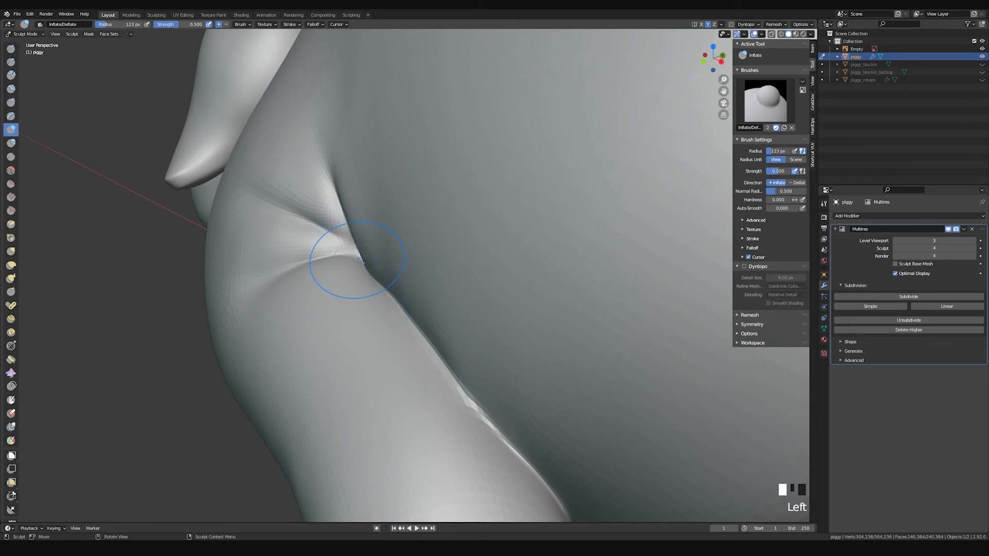
pyautogui.press('n')
# Step: Sharpen the crease between the front leg and the body with the Draw Sharp brush at a 29 px radius
pyautogui.moveTo(342, 260); pyautogui.dragTo(393, 248, button='middle')
pyautogui.hotkey('shift', 'x')
pyautogui.press('f')
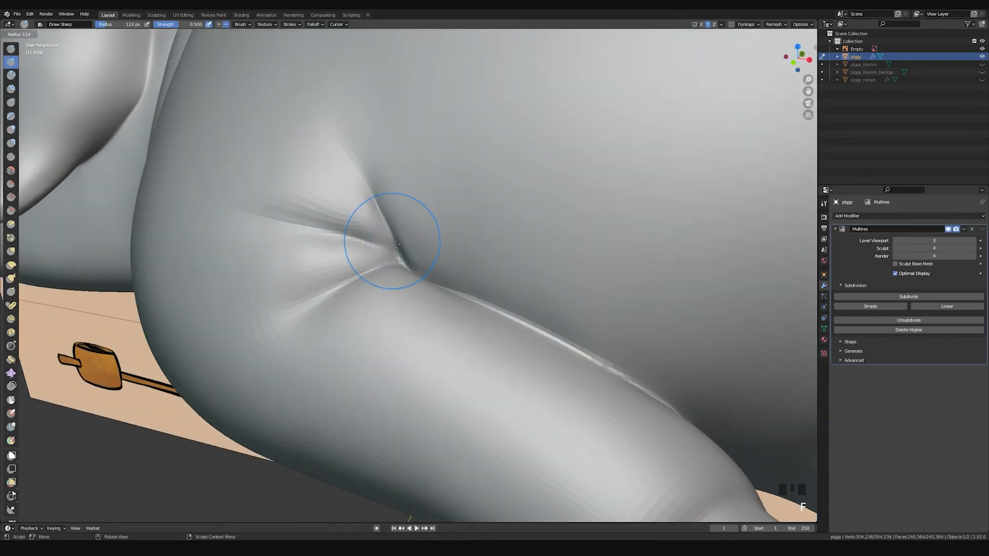
pyautogui.click(360, 242)
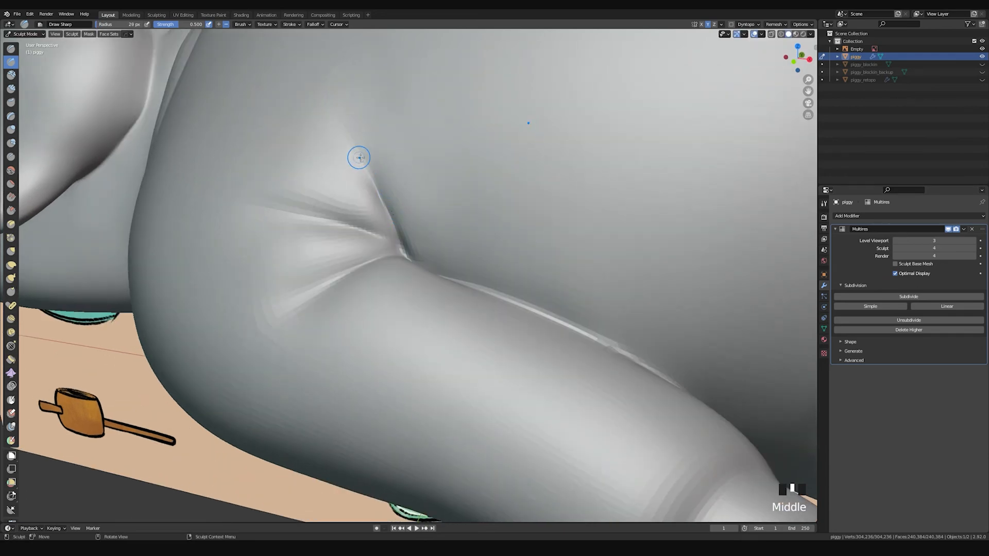
pyautogui.click(393, 225)
pyautogui.moveTo(393, 225)
pyautogui.mouseDown(button='middle')
pyautogui.moveTo(443, 221)
pyautogui.moveTo(437, 206)
pyautogui.moveTo(426, 199)
pyautogui.moveTo(430, 220)
pyautogui.moveTo(397, 188)
pyautogui.moveTo(427, 234)
pyautogui.mouseUp(button='middle')
# Step: Pull the crease's inner corner with the Grab brush at an 83 px radius and tighten it with the Pinch/Magnify brush
pyautogui.press('g')
pyautogui.press('f')
pyautogui.click(456, 214)
pyautogui.tripleClick(426, 199)
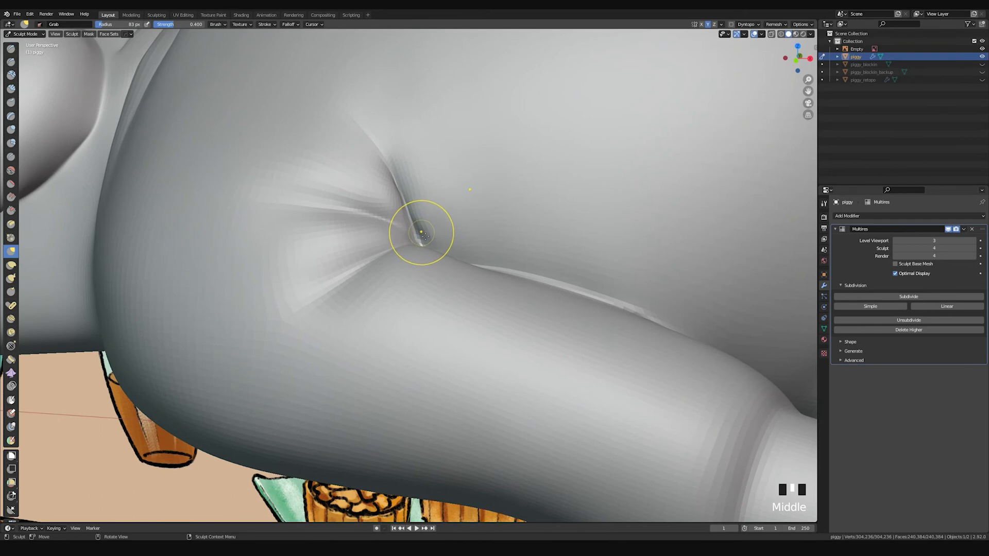
pyautogui.press('p')
pyautogui.moveTo(424, 242); pyautogui.dragTo(426, 250)
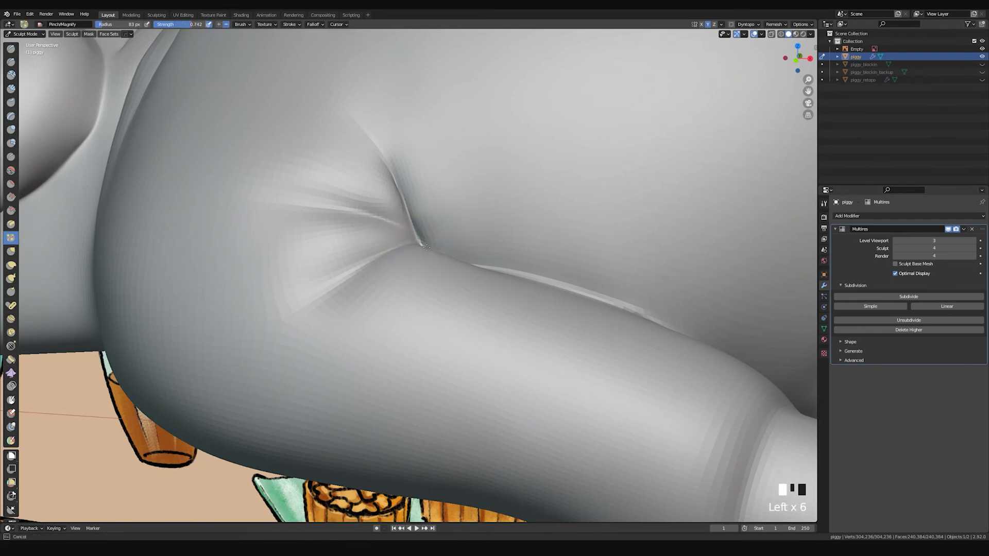
# Step: Move the meeting point of the leg folds towards the body with the Grab brush at a 93 px radius
pyautogui.moveTo(426, 191)
pyautogui.mouseDown(button='middle')
pyautogui.moveTo(399, 252)
pyautogui.moveTo(413, 262)
pyautogui.mouseUp(button='middle')
pyautogui.press('g')
pyautogui.press('f')
pyautogui.click(397, 257)
pyautogui.moveTo(413, 263); pyautogui.dragTo(408, 261, button='middle')
pyautogui.press('f')
pyautogui.click(401, 267)
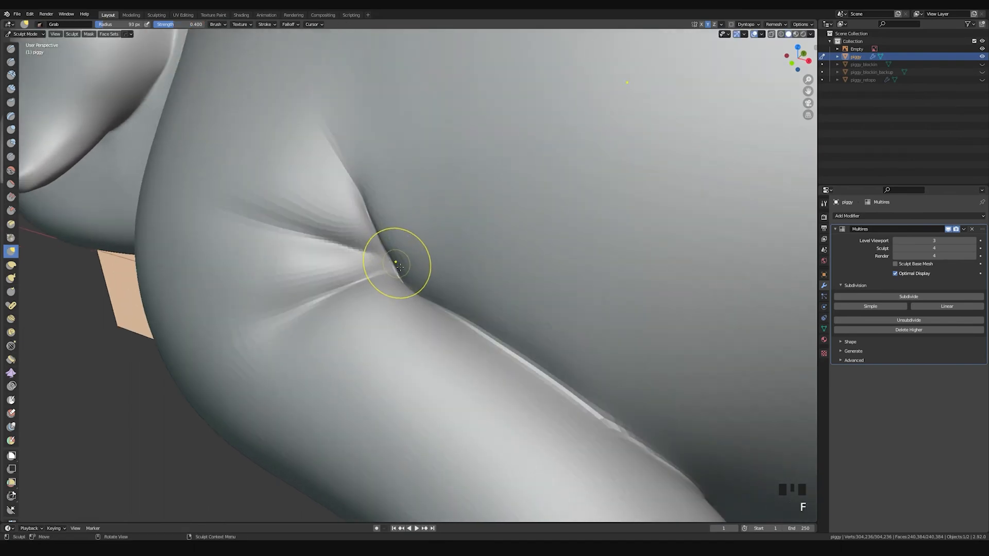
pyautogui.click(400, 268)
pyautogui.click(397, 265)
pyautogui.moveTo(397, 265); pyautogui.dragTo(398, 277, button='middle')
pyautogui.moveTo(398, 277); pyautogui.dragTo(393, 267)
# Step: Carve the upper fold of the front leg towards the armpit with the Draw Sharp brush at a 34 px radius
pyautogui.moveTo(381, 235); pyautogui.dragTo(365, 233, button='middle')
pyautogui.press('f')
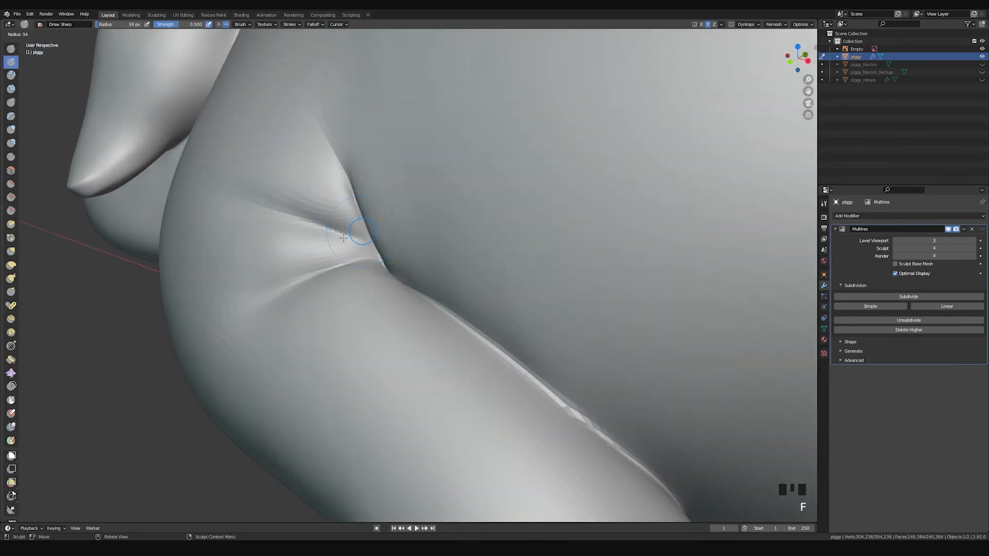
pyautogui.click(343, 238)
pyautogui.moveTo(267, 211); pyautogui.dragTo(364, 247)
pyautogui.moveTo(364, 247); pyautogui.dragTo(363, 224, button='middle')
pyautogui.moveTo(379, 242); pyautogui.dragTo(390, 248)
# Step: Carve the lower fold of the front leg up to the armpit corner with Draw Sharp, redoing the long stroke
pyautogui.moveTo(360, 179); pyautogui.dragTo(461, 306, button='middle')
pyautogui.moveTo(453, 291); pyautogui.dragTo(439, 309)
pyautogui.moveTo(439, 309)
pyautogui.keyDown('shift'); pyautogui.mouseDown(button='middle')
pyautogui.moveTo(448, 288)
pyautogui.moveTo(422, 241)
pyautogui.mouseUp(button='middle'); pyautogui.keyUp('shift')
pyautogui.moveTo(420, 221); pyautogui.dragTo(423, 225)
pyautogui.moveTo(323, 328); pyautogui.dragTo(419, 228)
pyautogui.hotkey('ctrl', 'z')
pyautogui.moveTo(342, 309)
pyautogui.mouseDown()
pyautogui.moveTo(430, 221)
pyautogui.moveTo(413, 242)
pyautogui.mouseUp()
# Step: Switch to the Draw brush and build up volume along the lower fold near the armpit corner
pyautogui.press('space')
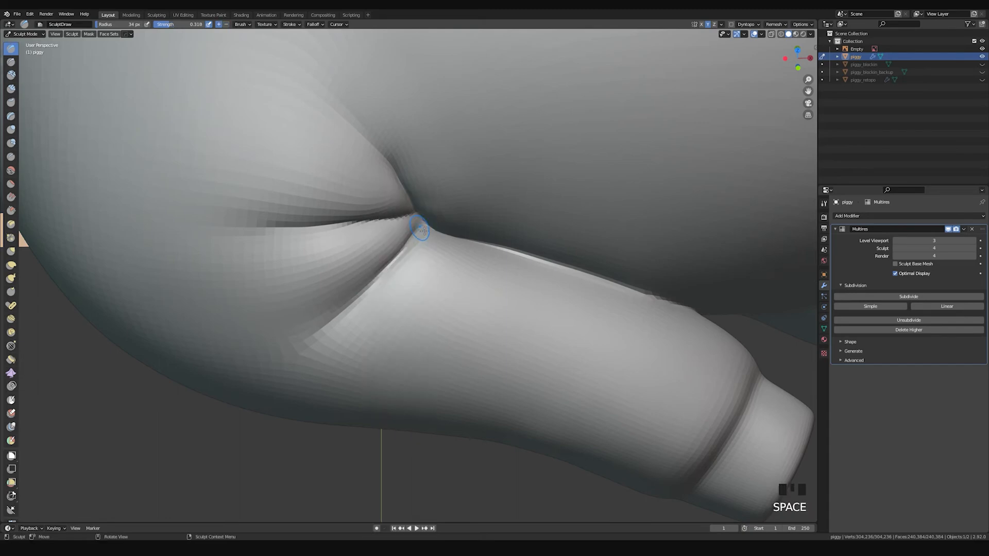
pyautogui.moveTo(419, 220)
pyautogui.mouseDown()
pyautogui.moveTo(399, 249)
pyautogui.moveTo(415, 246)
pyautogui.mouseUp()
pyautogui.moveTo(415, 246)
pyautogui.mouseDown(button='middle')
pyautogui.moveTo(375, 210)
pyautogui.moveTo(497, 263)
pyautogui.moveTo(430, 283)
pyautogui.mouseUp(button='middle')
pyautogui.moveTo(430, 283); pyautogui.dragTo(433, 267)
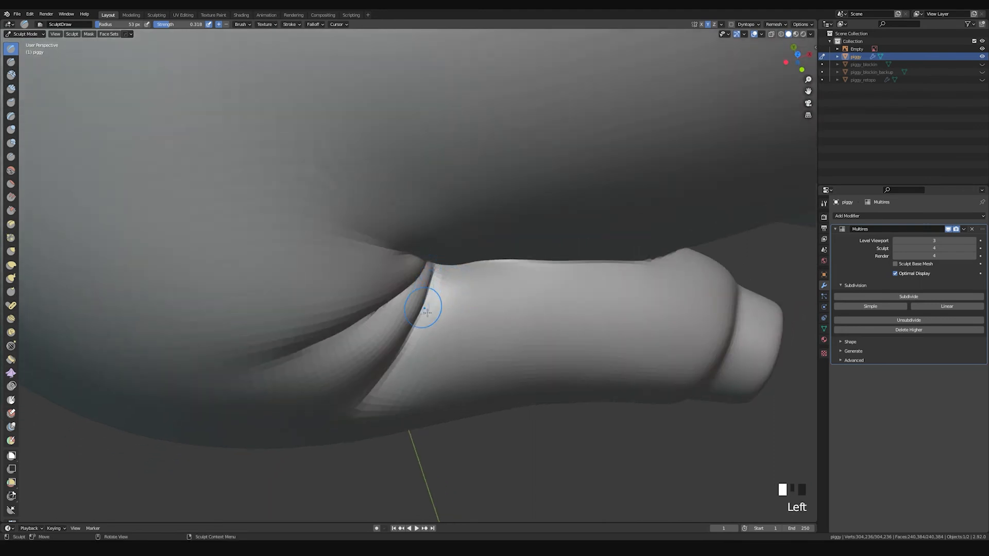
pyautogui.moveTo(423, 309); pyautogui.dragTo(412, 289, button='middle')
pyautogui.moveTo(410, 291); pyautogui.dragTo(402, 309)
# Step: Enlarge the Draw brush to an 89 px radius, fill out the bulge between the two folds and smooth it
pyautogui.press('f')
pyautogui.click(378, 278)
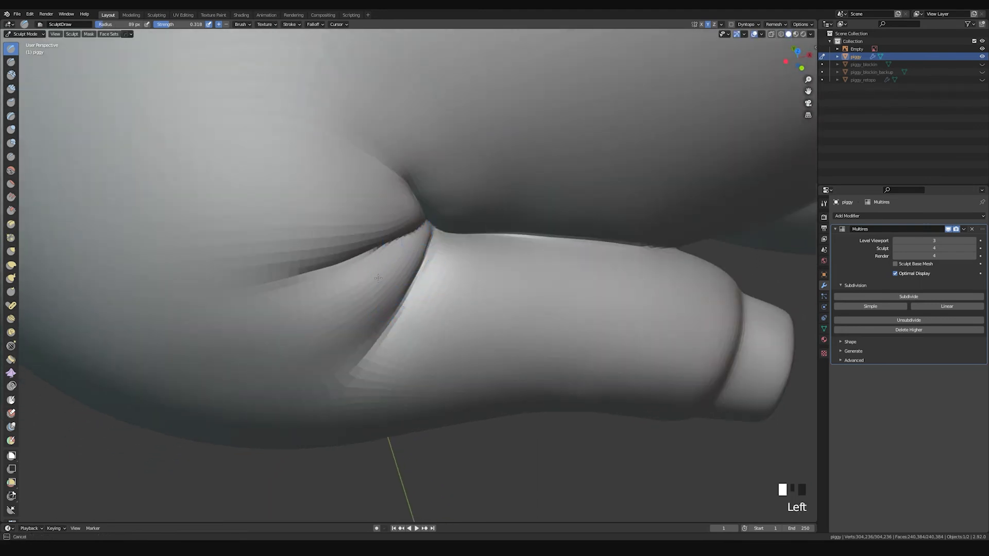
pyautogui.moveTo(397, 266)
pyautogui.mouseDown()
pyautogui.moveTo(374, 340)
pyautogui.moveTo(359, 319)
pyautogui.moveTo(287, 368)
pyautogui.mouseUp()
pyautogui.hotkey('ctrl', 'z')
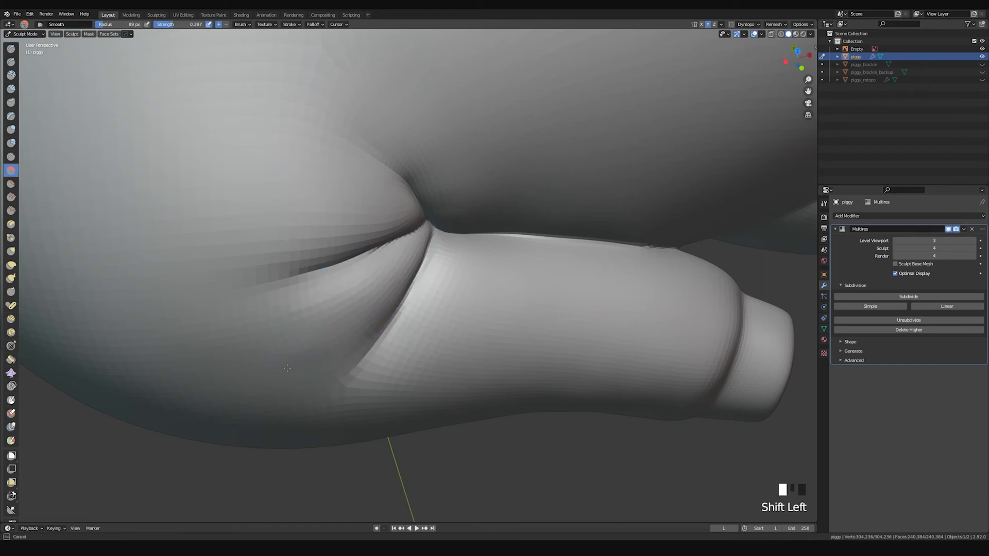
pyautogui.keyDown('shift'); pyautogui.moveTo(396, 269); pyautogui.dragTo(398, 266); pyautogui.keyUp('shift')
pyautogui.moveTo(394, 270); pyautogui.dragTo(377, 250, button='middle')
pyautogui.keyDown('shift'); pyautogui.moveTo(309, 327); pyautogui.dragTo(378, 267); pyautogui.keyUp('shift')
pyautogui.keyDown('shift'); pyautogui.moveTo(368, 278); pyautogui.dragTo(403, 235); pyautogui.keyUp('shift')
# Step: Smooth the shoulder surface above the folds and along the crease where it meets the body
pyautogui.moveTo(404, 235); pyautogui.dragTo(414, 241, button='middle')
pyautogui.keyDown('shift'); pyautogui.moveTo(253, 197); pyautogui.dragTo(332, 191); pyautogui.keyUp('shift')
pyautogui.keyDown('shift'); pyautogui.moveTo(334, 186); pyautogui.dragTo(412, 179); pyautogui.keyUp('shift')
pyautogui.moveTo(412, 180); pyautogui.dragTo(357, 194, button='middle')
pyautogui.keyDown('shift'); pyautogui.moveTo(320, 123); pyautogui.dragTo(402, 218); pyautogui.keyUp('shift')
pyautogui.moveTo(402, 218)
pyautogui.mouseDown(button='middle')
pyautogui.moveTo(379, 194)
pyautogui.moveTo(389, 190)
pyautogui.moveTo(377, 211)
pyautogui.mouseUp(button='middle')
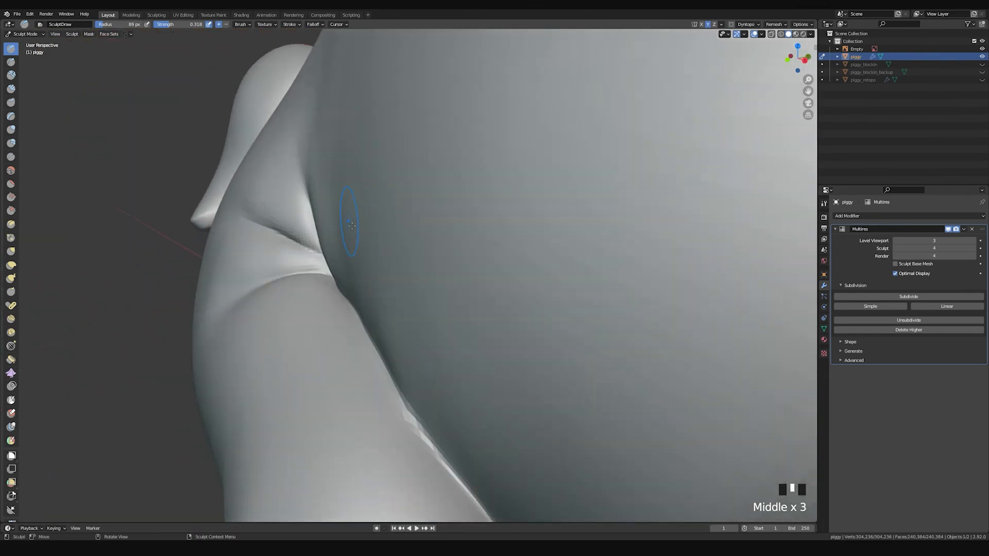
# Step: Reshape the front-leg folds at the armpit with the Grab brush at 118 px radius and smooth the body crease beside them
pyautogui.moveTo(282, 315)
pyautogui.mouseDown(button='middle')
pyautogui.moveTo(338, 311)
pyautogui.moveTo(361, 293)
pyautogui.moveTo(528, 285)
pyautogui.moveTo(481, 172)
pyautogui.moveTo(459, 250)
pyautogui.moveTo(426, 281)
pyautogui.mouseUp(button='middle')
pyautogui.press('f')
pyautogui.press('g')
pyautogui.moveTo(415, 294); pyautogui.dragTo(433, 288)
pyautogui.moveTo(434, 288); pyautogui.dragTo(403, 254, button='middle')
pyautogui.keyDown('shift'); pyautogui.moveTo(355, 221); pyautogui.dragTo(371, 227); pyautogui.keyUp('shift')
pyautogui.keyDown('shift'); pyautogui.moveTo(394, 205); pyautogui.dragTo(448, 316, button='middle'); pyautogui.keyUp('shift')
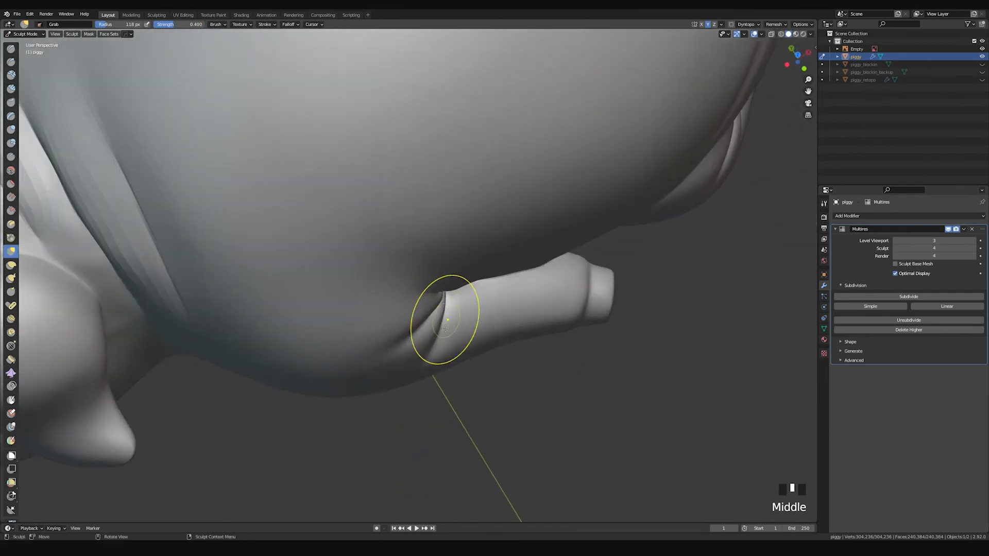
pyautogui.moveTo(424, 320); pyautogui.dragTo(426, 327)
pyautogui.moveTo(426, 326)
pyautogui.mouseDown(button='middle')
pyautogui.moveTo(455, 317)
pyautogui.moveTo(419, 287)
pyautogui.moveTo(494, 238)
pyautogui.moveTo(431, 110)
pyautogui.moveTo(519, 262)
pyautogui.mouseUp(button='middle')
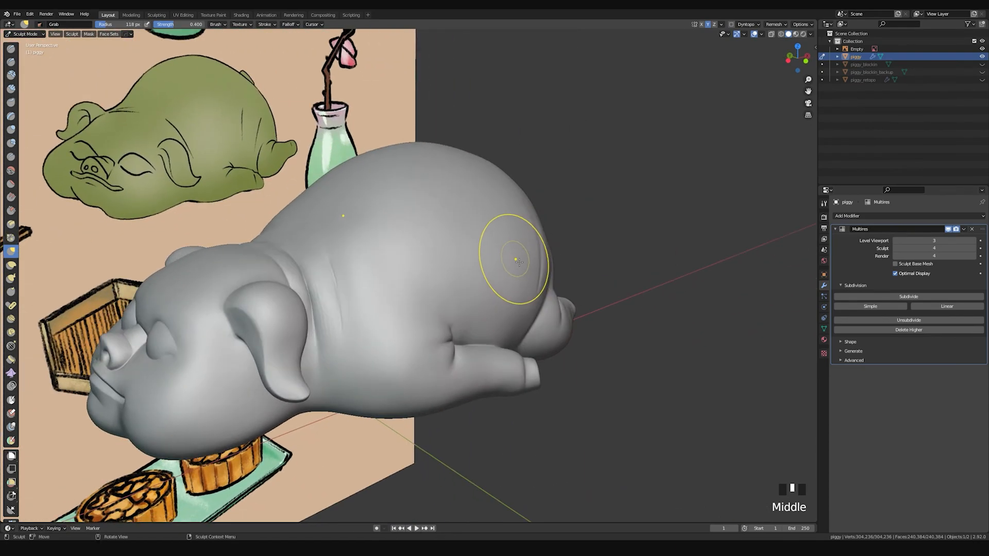
# Step: Carve the short crease running up from the armpit corner with Draw Sharp at 27 px radius, redoing the stroke
pyautogui.moveTo(514, 276)
pyautogui.mouseDown(button='middle')
pyautogui.moveTo(481, 293)
pyautogui.moveTo(443, 268)
pyautogui.mouseUp(button='middle')
pyautogui.press('space')
pyautogui.press('f')
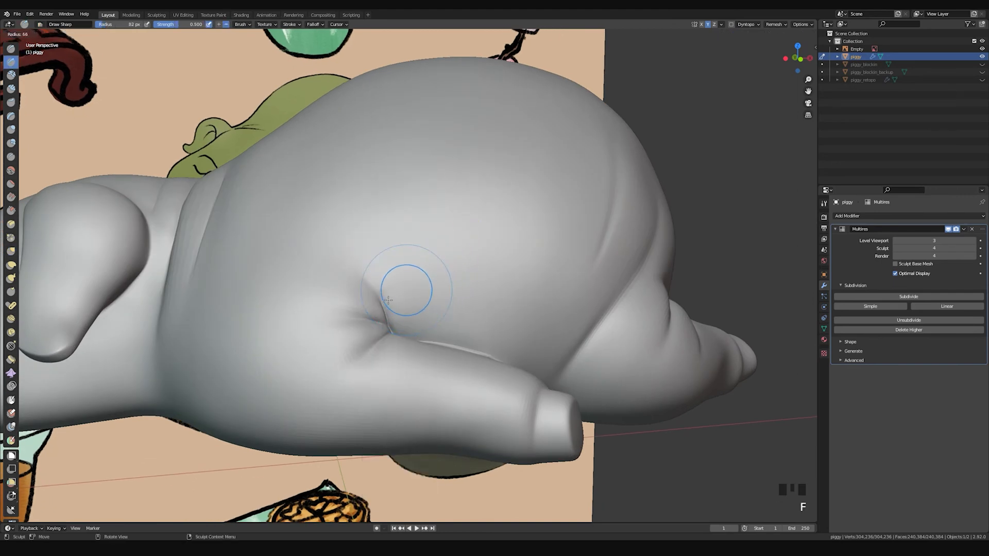
pyautogui.click(387, 299)
pyautogui.hotkey('ctrl', 'z')
pyautogui.moveTo(375, 283); pyautogui.dragTo(367, 300, button='middle')
pyautogui.moveTo(366, 300); pyautogui.dragTo(350, 271)
pyautogui.hotkey('ctrl', 'z')
pyautogui.moveTo(376, 316); pyautogui.dragTo(342, 265)
pyautogui.moveTo(373, 286)
pyautogui.mouseDown(button='middle')
pyautogui.moveTo(390, 302)
pyautogui.moveTo(375, 309)
pyautogui.mouseUp(button='middle')
pyautogui.hotkey('ctrl', 'z')
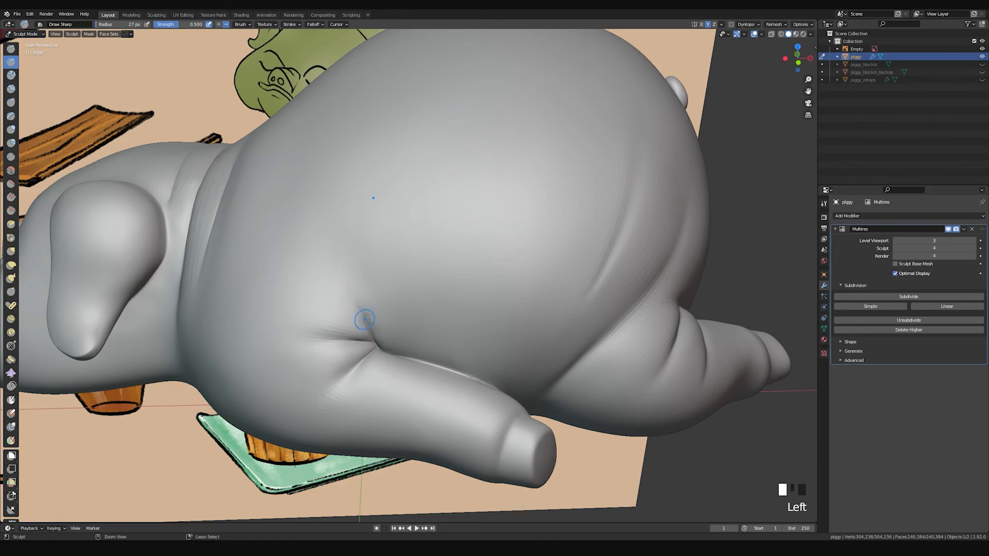
pyautogui.moveTo(365, 321); pyautogui.dragTo(342, 286)
# Step: Enlarge the Draw Sharp brush to 43 px and carve a diagonal skin fold on the flank ahead of the hind leg
pyautogui.moveTo(330, 271)
pyautogui.mouseDown(button='middle')
pyautogui.moveTo(426, 256)
pyautogui.moveTo(444, 190)
pyautogui.moveTo(512, 232)
pyautogui.moveTo(478, 245)
pyautogui.mouseUp(button='middle')
pyautogui.moveTo(479, 245)
pyautogui.keyDown('shift'); pyautogui.mouseDown(button='middle')
pyautogui.moveTo(495, 249)
pyautogui.moveTo(464, 237)
pyautogui.mouseUp(button='middle'); pyautogui.keyUp('shift')
pyautogui.moveTo(465, 237); pyautogui.dragTo(466, 259, button='middle')
pyautogui.press('f')
pyautogui.click(467, 244)
pyautogui.hotkey('ctrl', 'z')
pyautogui.moveTo(472, 221); pyautogui.dragTo(429, 299)
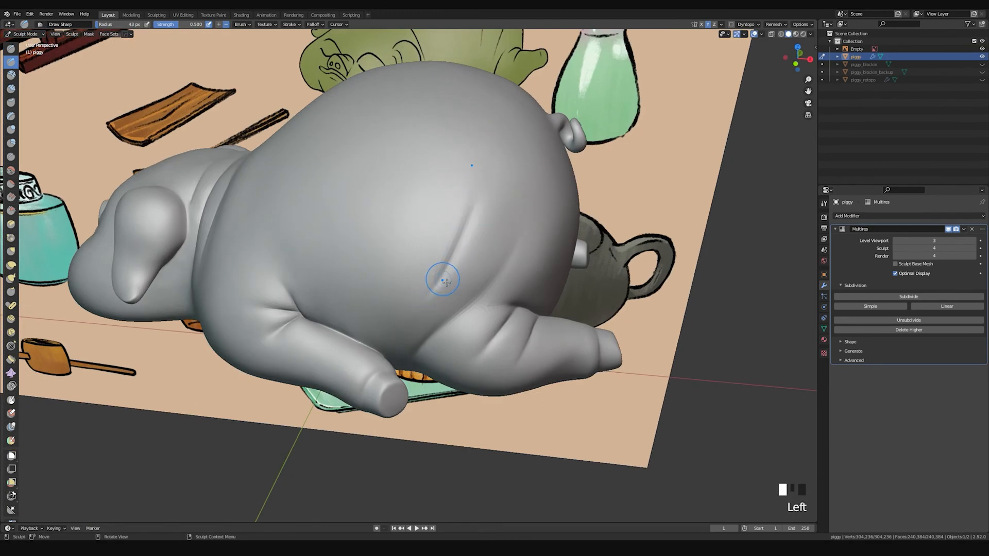
# Step: Tighten the flank fold with repeated Pinch strokes and smooth along its length
pyautogui.press('p')
pyautogui.press('f')
pyautogui.click(466, 273)
pyautogui.moveTo(466, 222); pyautogui.dragTo(431, 297)
pyautogui.moveTo(471, 219); pyautogui.dragTo(424, 307)
pyautogui.moveTo(471, 216); pyautogui.dragTo(430, 301)
pyautogui.keyDown('shift'); pyautogui.moveTo(471, 216); pyautogui.dragTo(431, 304); pyautogui.keyUp('shift')
pyautogui.keyDown('shift'); pyautogui.moveTo(469, 219); pyautogui.dragTo(432, 306); pyautogui.keyUp('shift')
pyautogui.keyDown('shift'); pyautogui.moveTo(483, 166); pyautogui.dragTo(436, 304); pyautogui.keyUp('shift')
# Step: Puff up the skin between the flank fold and the thigh with Inflate/Deflate at 118 px radius
pyautogui.press('i')
pyautogui.hotkey('ctrl', 'z')
pyautogui.moveTo(474, 221); pyautogui.dragTo(444, 304)
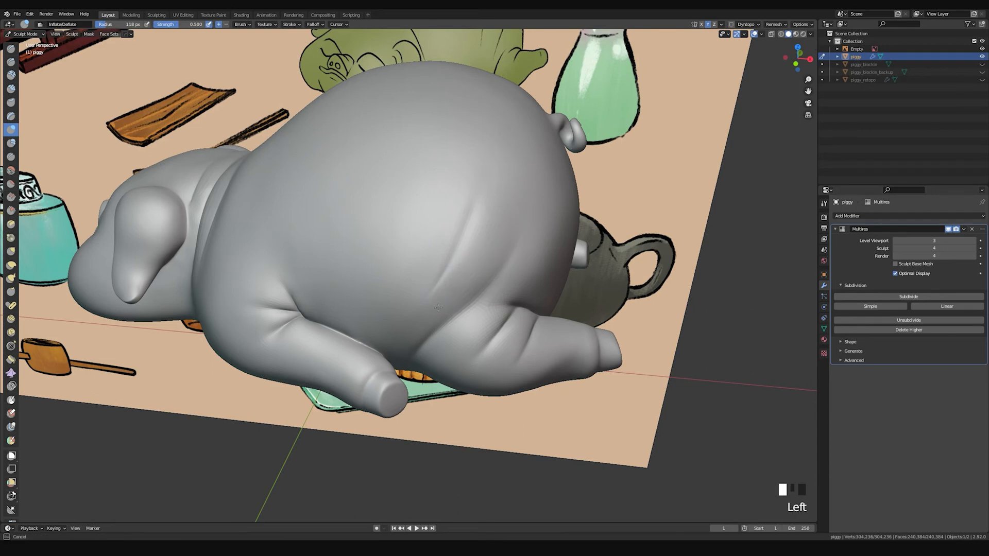
pyautogui.moveTo(503, 192); pyautogui.dragTo(412, 343)
pyautogui.moveTo(478, 238); pyautogui.dragTo(489, 264)
pyautogui.moveTo(417, 320); pyautogui.dragTo(404, 338)
# Step: Nudge the inflated skin around the flank fold into place with the Grab brush
pyautogui.moveTo(407, 325)
pyautogui.mouseDown(button='middle')
pyautogui.moveTo(570, 199)
pyautogui.moveTo(545, 282)
pyautogui.moveTo(515, 242)
pyautogui.moveTo(474, 253)
pyautogui.mouseUp(button='middle')
pyautogui.press('g')
pyautogui.moveTo(474, 253); pyautogui.dragTo(481, 247)
pyautogui.moveTo(481, 247)
pyautogui.mouseDown(button='middle')
pyautogui.moveTo(510, 219)
pyautogui.moveTo(481, 258)
pyautogui.mouseUp(button='middle')
pyautogui.moveTo(481, 258); pyautogui.dragTo(478, 264)
pyautogui.moveTo(482, 258)
pyautogui.mouseDown(button='middle')
pyautogui.moveTo(342, 221)
pyautogui.moveTo(415, 227)
pyautogui.moveTo(429, 278)
pyautogui.moveTo(451, 277)
pyautogui.mouseUp(button='middle')
# Step: Add volume to the hip and thigh with Inflate/Deflate, enlarging the brush to 169 px radius
pyautogui.press('i')
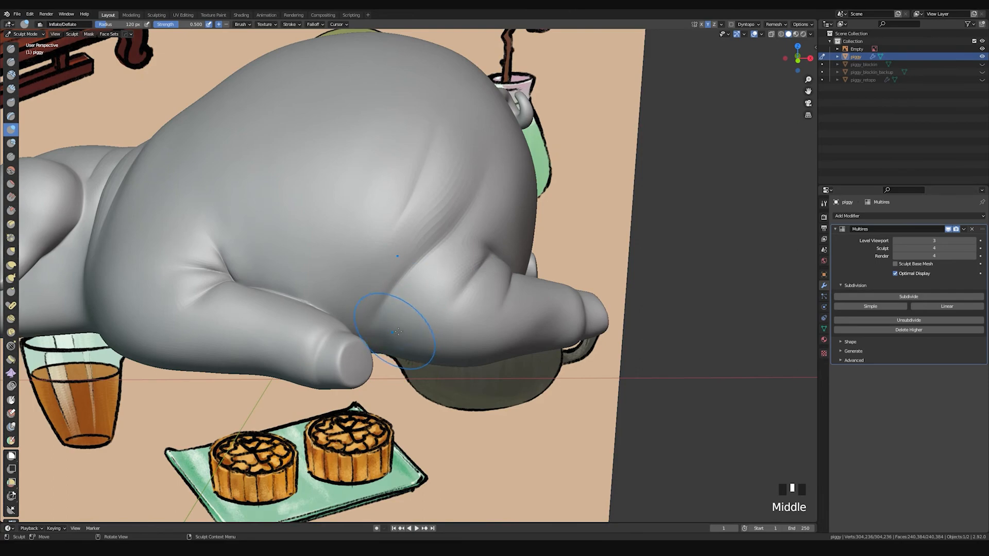
pyautogui.click(479, 242)
pyautogui.moveTo(479, 242)
pyautogui.mouseDown(button='middle')
pyautogui.moveTo(443, 258)
pyautogui.moveTo(419, 254)
pyautogui.moveTo(379, 300)
pyautogui.mouseUp(button='middle')
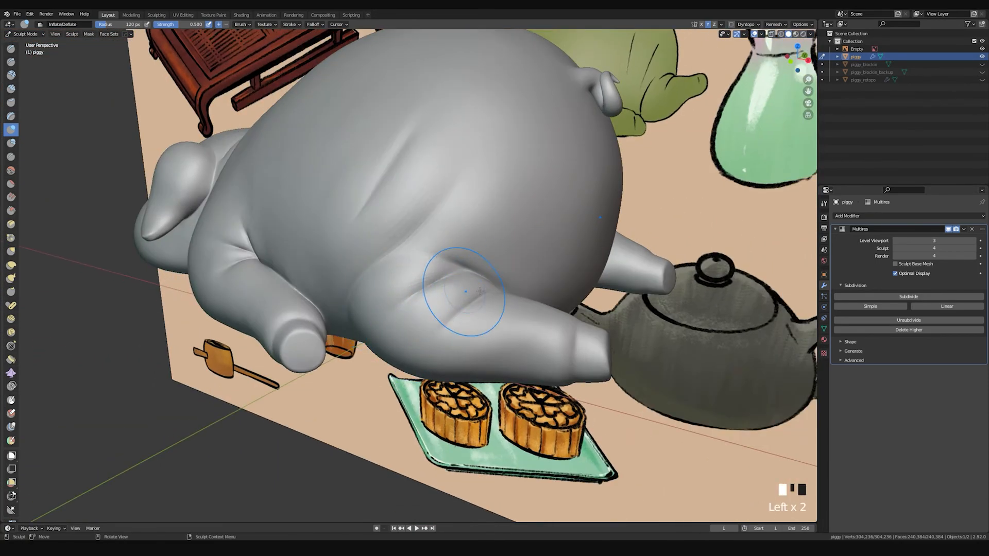
pyautogui.moveTo(468, 294); pyautogui.dragTo(404, 239, button='middle')
pyautogui.moveTo(496, 287)
pyautogui.mouseDown(button='middle')
pyautogui.moveTo(438, 284)
pyautogui.moveTo(505, 296)
pyautogui.moveTo(544, 275)
pyautogui.moveTo(546, 258)
pyautogui.moveTo(566, 255)
pyautogui.moveTo(409, 221)
pyautogui.mouseUp(button='middle')
pyautogui.press('f')
pyautogui.click(463, 306)
pyautogui.moveTo(452, 220)
pyautogui.mouseDown(button='middle')
pyautogui.moveTo(448, 353)
pyautogui.moveTo(431, 212)
pyautogui.moveTo(438, 250)
pyautogui.mouseUp(button='middle')
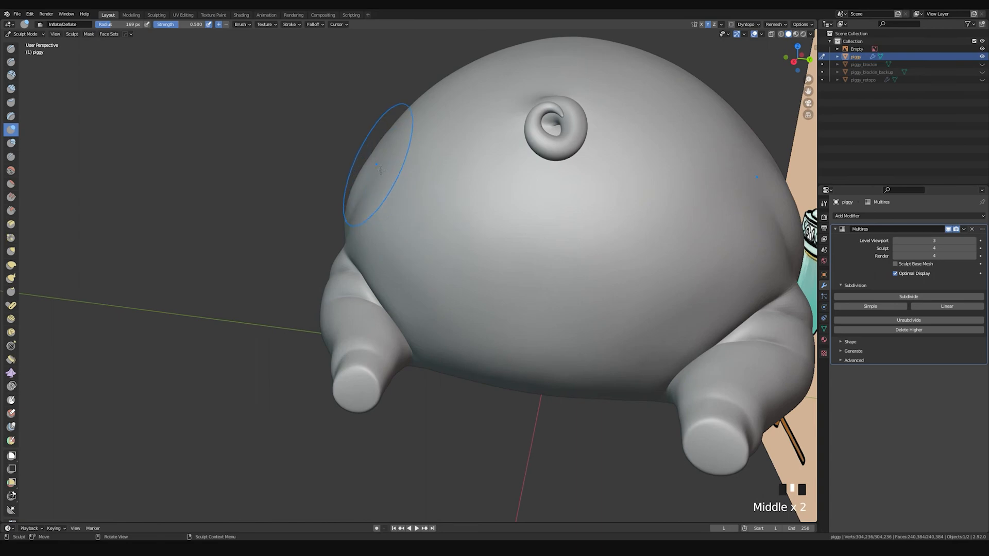
# Step: Pinch the creases where the hind leg meets the flank at 63 px radius and smooth the surface beside them
pyautogui.moveTo(415, 187); pyautogui.dragTo(452, 236, button='middle')
pyautogui.press('p')
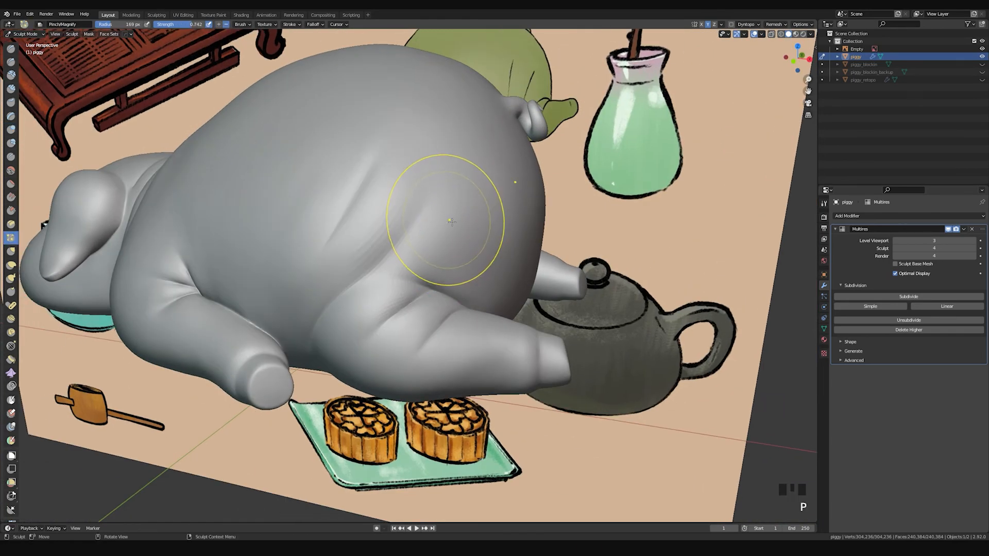
pyautogui.press('f')
pyautogui.click(432, 198)
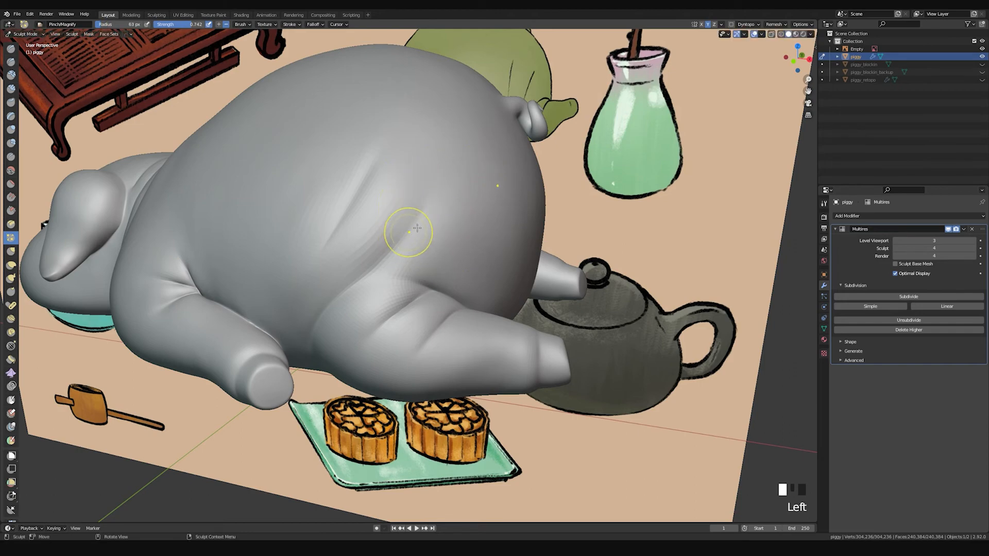
pyautogui.moveTo(386, 264)
pyautogui.mouseDown(button='middle')
pyautogui.moveTo(475, 212)
pyautogui.moveTo(475, 239)
pyautogui.mouseUp(button='middle')
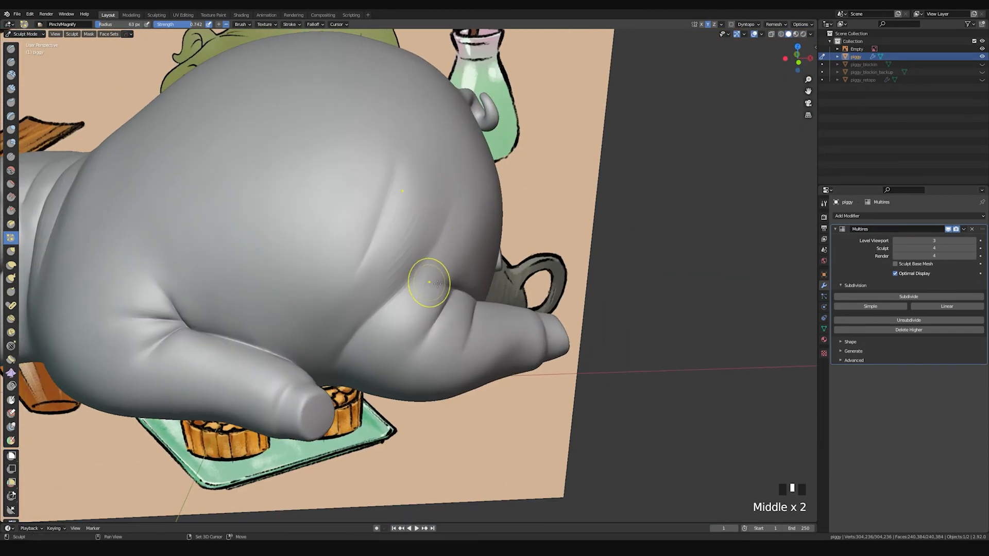
pyautogui.keyDown('shift'); pyautogui.moveTo(426, 283); pyautogui.dragTo(431, 262, button='middle'); pyautogui.keyUp('shift')
pyautogui.moveTo(432, 262); pyautogui.dragTo(419, 231, button='middle')
pyautogui.moveTo(368, 246); pyautogui.dragTo(382, 229)
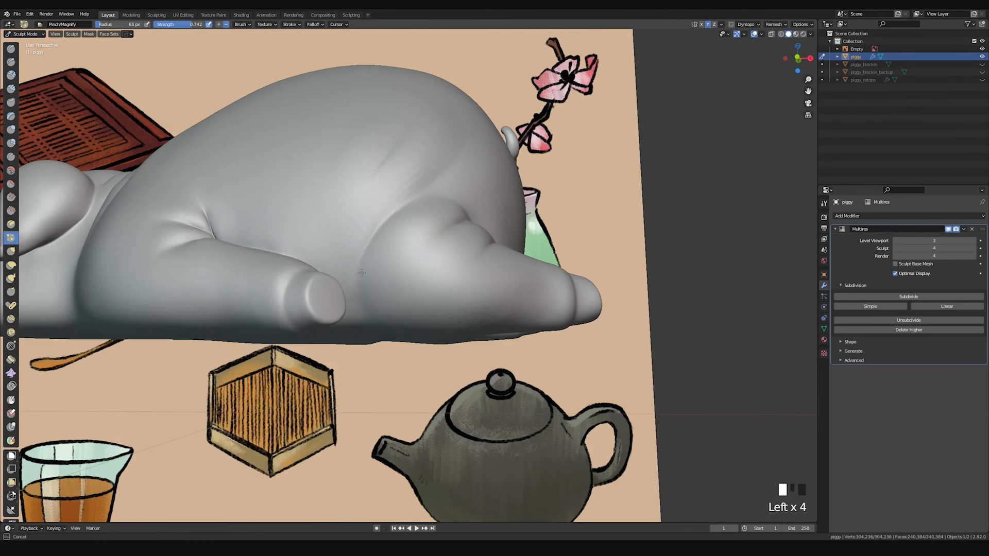
pyautogui.moveTo(357, 284)
pyautogui.mouseDown(button='middle')
pyautogui.moveTo(430, 252)
pyautogui.moveTo(412, 258)
pyautogui.moveTo(393, 232)
pyautogui.mouseUp(button='middle')
pyautogui.keyDown('shift'); pyautogui.moveTo(392, 232); pyautogui.dragTo(385, 285); pyautogui.keyUp('shift')
pyautogui.moveTo(334, 304); pyautogui.dragTo(415, 287, button='middle')
pyautogui.click(406, 396)
pyautogui.click(409, 391)
pyautogui.hotkey('ctrl', 'z')
pyautogui.hotkey('ctrl', 'z')
pyautogui.hotkey('ctrl', 'z')
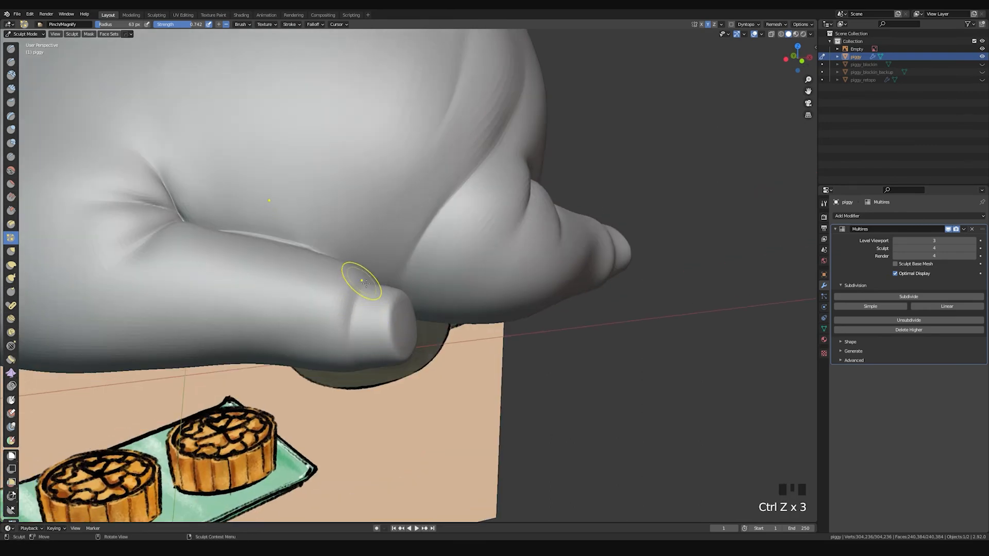
# Step: Sharpen the front leg's hoof crease all the way around with short Pinch strokes at 63 px radius
pyautogui.click(358, 350)
pyautogui.moveTo(359, 359)
pyautogui.mouseDown(button='middle')
pyautogui.moveTo(343, 247)
pyautogui.moveTo(294, 348)
pyautogui.moveTo(353, 415)
pyautogui.mouseUp(button='middle')
pyautogui.click(339, 266)
pyautogui.click(293, 350)
pyautogui.click(356, 405)
pyautogui.click(358, 393)
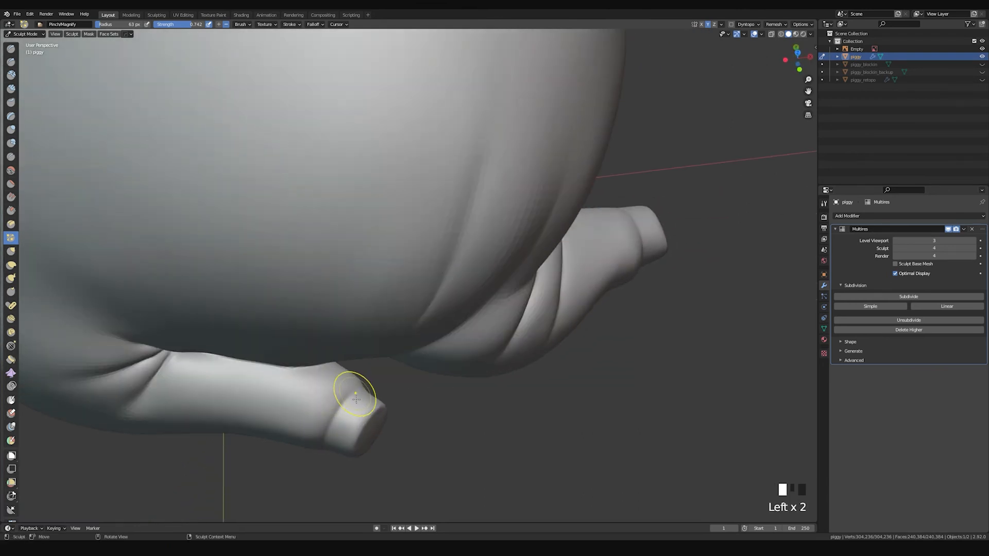
pyautogui.click(349, 401)
pyautogui.click(344, 409)
pyautogui.click(336, 416)
pyautogui.click(328, 422)
pyautogui.click(334, 424)
pyautogui.moveTo(336, 424)
pyautogui.mouseDown(button='middle')
pyautogui.moveTo(337, 355)
pyautogui.moveTo(309, 287)
pyautogui.mouseUp(button='middle')
pyautogui.click(318, 374)
pyautogui.moveTo(386, 309)
pyautogui.keyDown('shift'); pyautogui.mouseDown(button='middle')
pyautogui.moveTo(342, 261)
pyautogui.moveTo(378, 271)
pyautogui.mouseUp(button='middle'); pyautogui.keyUp('shift')
pyautogui.click(304, 253)
# Step: Pinch the diagonal skin folds on the upper hind leg to sharpen them
pyautogui.moveTo(314, 244); pyautogui.dragTo(359, 283, button='middle')
pyautogui.moveTo(359, 320)
pyautogui.mouseDown(button='middle')
pyautogui.moveTo(366, 268)
pyautogui.moveTo(439, 300)
pyautogui.moveTo(483, 247)
pyautogui.mouseUp(button='middle')
pyautogui.moveTo(489, 281); pyautogui.dragTo(390, 293, button='middle')
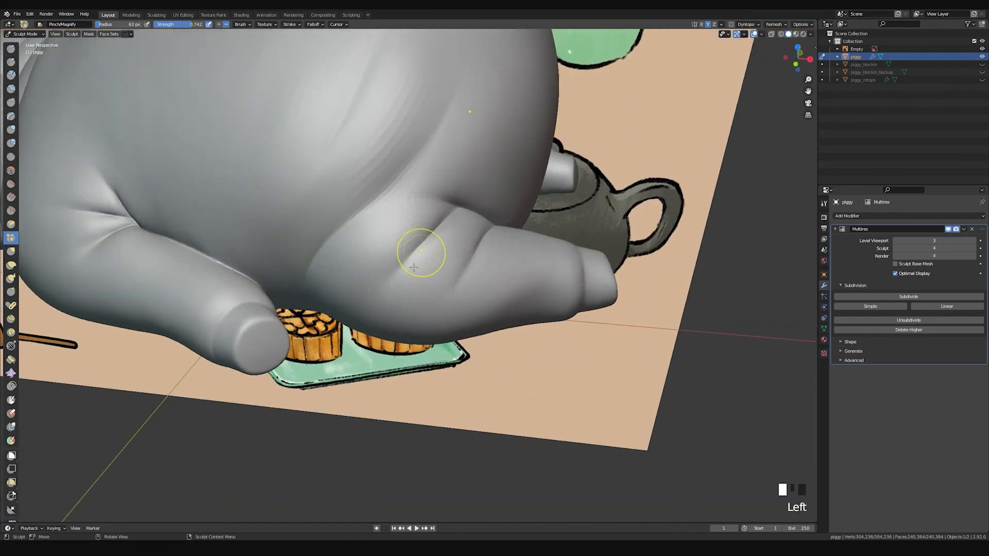
pyautogui.moveTo(474, 225)
pyautogui.mouseDown(button='middle')
pyautogui.moveTo(461, 291)
pyautogui.moveTo(471, 269)
pyautogui.moveTo(449, 240)
pyautogui.moveTo(412, 291)
pyautogui.mouseUp(button='middle')
# Step: Adjust the shape of the hind-leg folds from several angles with the Grab brush at 131 px radius
pyautogui.press('g')
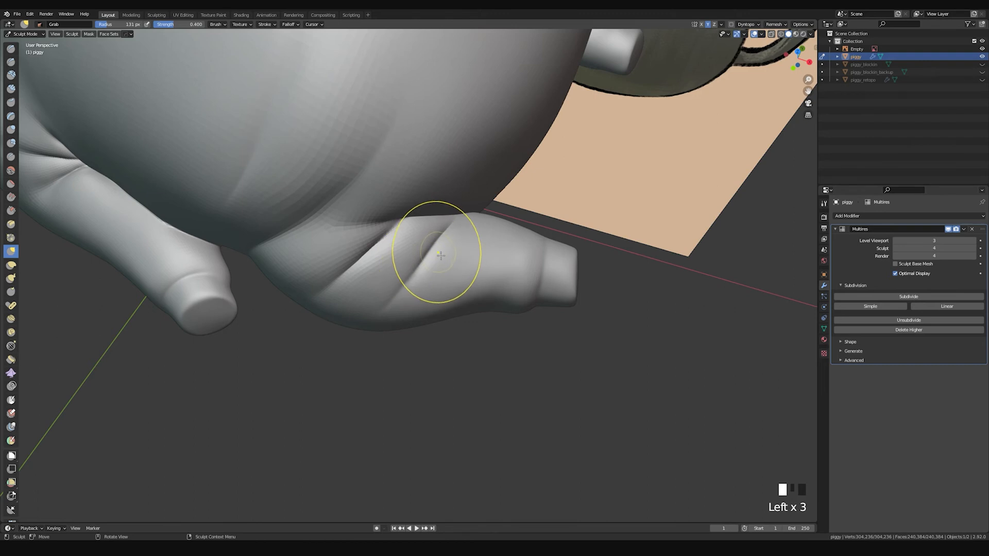
pyautogui.moveTo(451, 269); pyautogui.dragTo(444, 288, button='middle')
pyautogui.moveTo(433, 271); pyautogui.dragTo(435, 274)
pyautogui.moveTo(407, 307); pyautogui.dragTo(484, 222, button='middle')
pyautogui.click(458, 221)
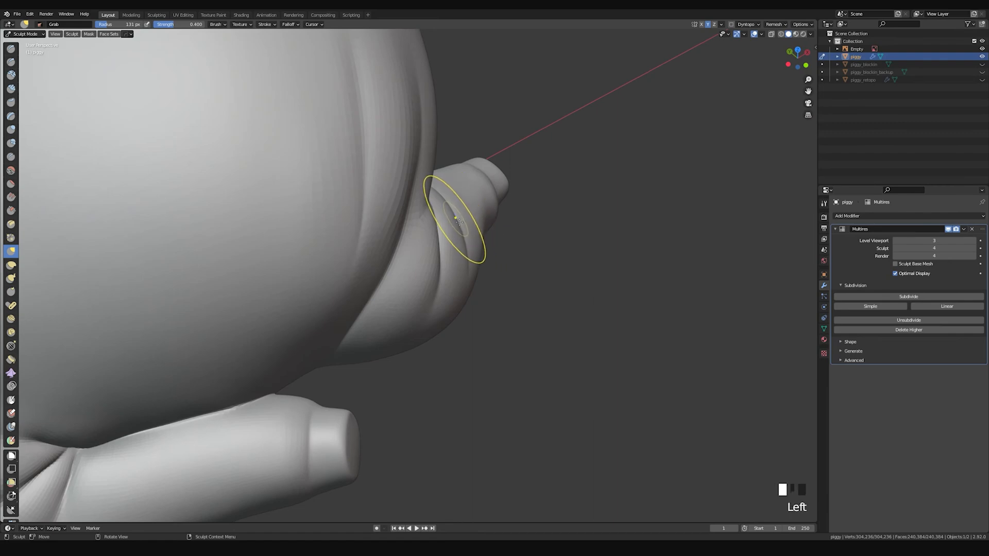
pyautogui.moveTo(463, 233)
pyautogui.mouseDown(button='middle')
pyautogui.moveTo(469, 276)
pyautogui.moveTo(451, 265)
pyautogui.moveTo(354, 261)
pyautogui.moveTo(433, 294)
pyautogui.moveTo(437, 281)
pyautogui.moveTo(459, 298)
pyautogui.moveTo(399, 254)
pyautogui.moveTo(397, 265)
pyautogui.moveTo(364, 261)
pyautogui.mouseUp(button='middle')
pyautogui.click(425, 270)
# Step: Reduce the Grab brush to 113 px radius and push the hind leg's fold contour into shape
pyautogui.press('f')
pyautogui.click(387, 265)
pyautogui.moveTo(386, 265); pyautogui.dragTo(373, 263)
pyautogui.press('f')
pyautogui.click(382, 249)
pyautogui.moveTo(382, 251); pyautogui.dragTo(372, 281, button='middle')
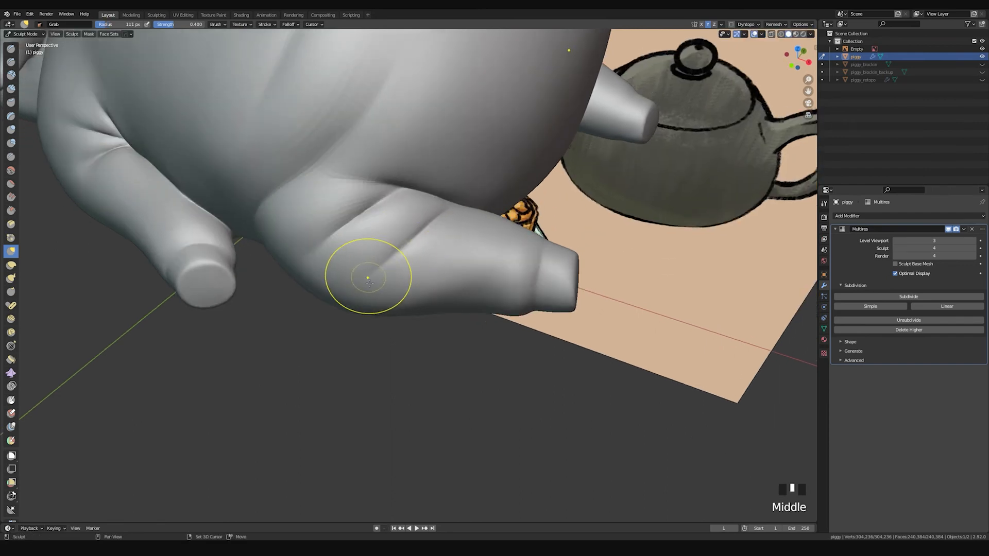
# Step: Smooth the hind leg's skin folds and the thigh surface around them
pyautogui.keyDown('shift'); pyautogui.moveTo(371, 278); pyautogui.dragTo(374, 291); pyautogui.keyUp('shift')
pyautogui.keyDown('shift'); pyautogui.click(391, 267); pyautogui.keyUp('shift')
pyautogui.keyDown('shift'); pyautogui.click(361, 242); pyautogui.keyUp('shift')
pyautogui.keyDown('shift'); pyautogui.click(391, 210); pyautogui.keyUp('shift')
pyautogui.moveTo(391, 209)
pyautogui.mouseDown(button='middle')
pyautogui.moveTo(499, 243)
pyautogui.moveTo(431, 221)
pyautogui.moveTo(463, 235)
pyautogui.moveTo(478, 225)
pyautogui.moveTo(460, 201)
pyautogui.mouseUp(button='middle')
# Step: Carve the hoof crease around the end of the hind leg with Draw Sharp at 33 px radius and smooth it
pyautogui.press('x')
pyautogui.press('f')
pyautogui.click(454, 232)
pyautogui.click(478, 226)
pyautogui.moveTo(446, 206); pyautogui.dragTo(451, 235)
pyautogui.moveTo(462, 256); pyautogui.dragTo(427, 280, button='middle')
pyautogui.keyDown('shift'); pyautogui.click(454, 233); pyautogui.keyUp('shift')
pyautogui.moveTo(428, 281); pyautogui.dragTo(422, 306)
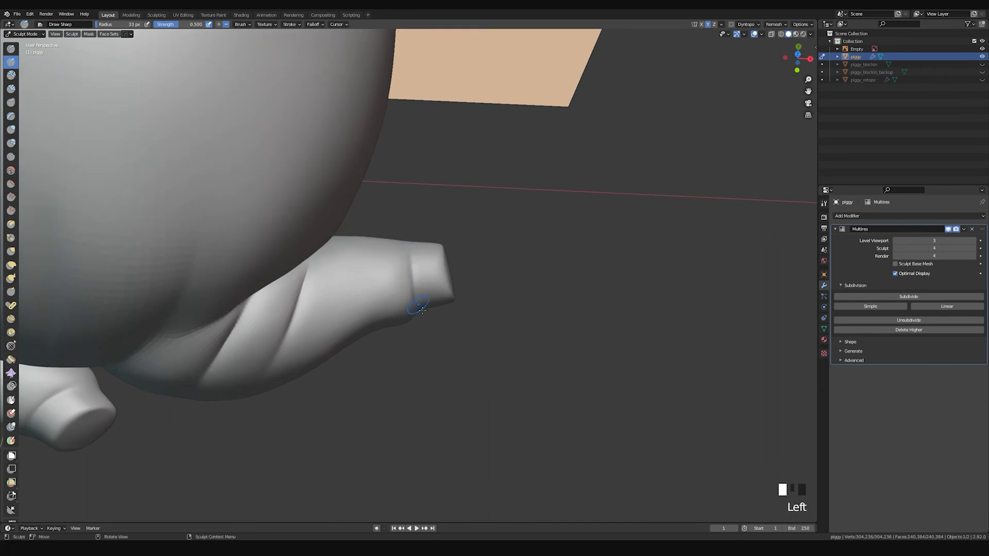
pyautogui.keyDown('shift'); pyautogui.click(419, 274); pyautogui.keyUp('shift')
pyautogui.moveTo(420, 274); pyautogui.dragTo(414, 218, button='middle')
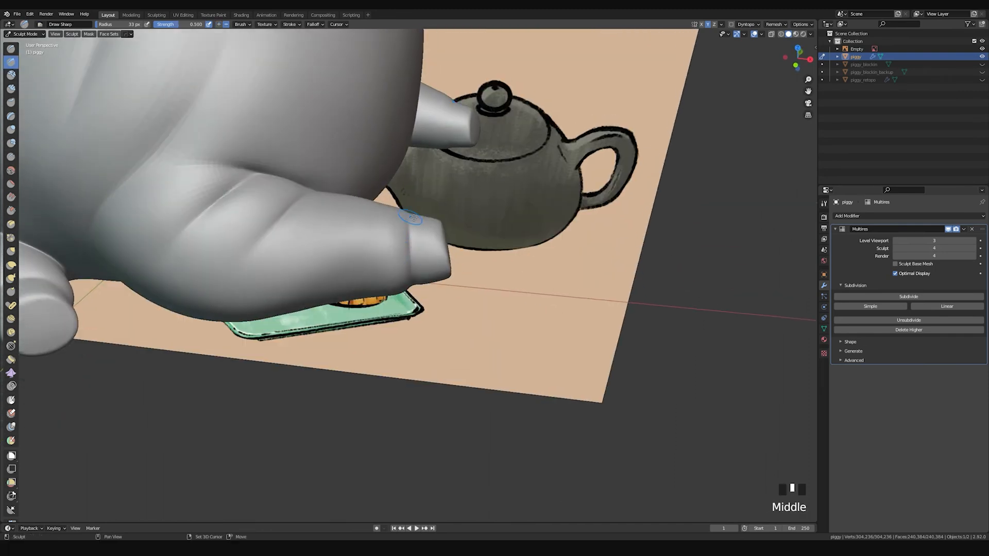
# Step: Tighten the hind leg's hoof crease with the Pinch brush at 52 px radius and smooth around it
pyautogui.press('p')
pyautogui.moveTo(425, 251)
pyautogui.mouseDown(button='middle')
pyautogui.moveTo(399, 232)
pyautogui.moveTo(422, 285)
pyautogui.moveTo(406, 223)
pyautogui.moveTo(410, 254)
pyautogui.mouseUp(button='middle')
pyautogui.press('f')
pyautogui.keyDown('shift'); pyautogui.click(413, 264); pyautogui.keyUp('shift')
pyautogui.keyDown('shift'); pyautogui.click(413, 263); pyautogui.keyUp('shift')
pyautogui.moveTo(414, 207); pyautogui.dragTo(434, 273, button='middle')
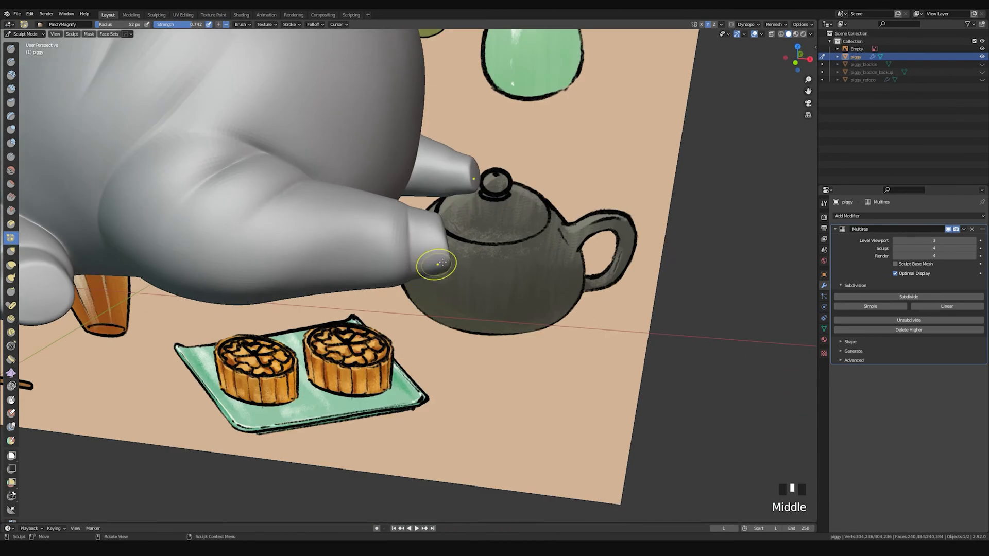
# Step: Inflate the skin just above the hind leg's hoof crease at 52 px radius and smooth the lower leg
pyautogui.press('i')
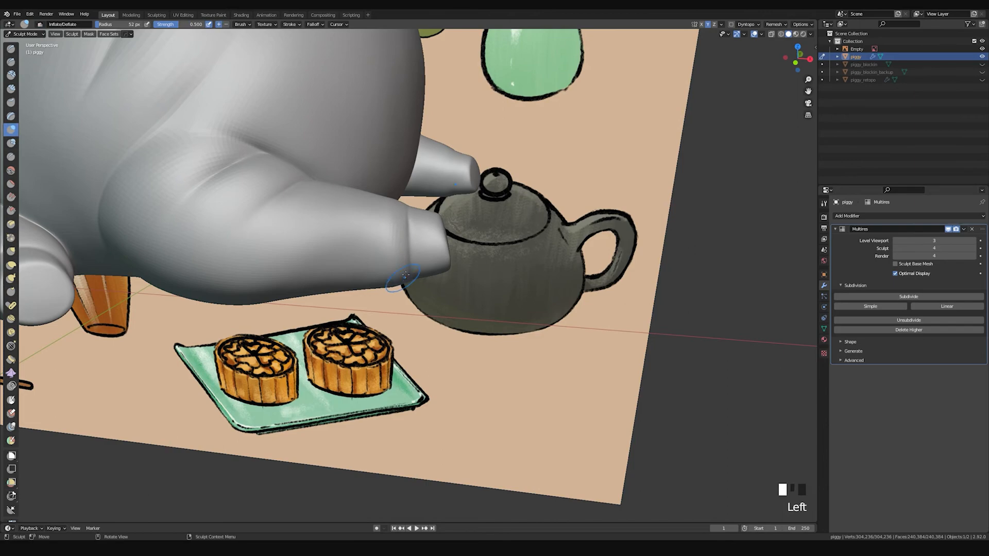
pyautogui.moveTo(405, 281); pyautogui.dragTo(398, 258, button='middle')
pyautogui.moveTo(402, 208); pyautogui.dragTo(398, 220, button='middle')
pyautogui.moveTo(404, 265)
pyautogui.mouseDown(button='middle')
pyautogui.moveTo(398, 234)
pyautogui.moveTo(404, 278)
pyautogui.moveTo(405, 224)
pyautogui.moveTo(392, 231)
pyautogui.moveTo(395, 241)
pyautogui.moveTo(445, 235)
pyautogui.moveTo(417, 192)
pyautogui.moveTo(426, 195)
pyautogui.mouseUp(button='middle')
pyautogui.keyDown('shift'); pyautogui.click(378, 255); pyautogui.keyUp('shift')
pyautogui.keyDown('shift'); pyautogui.click(377, 255); pyautogui.keyUp('shift')
# Step: Set the Grab brush to 101 px radius, adjust the rear flank, and smooth the skin around the diagonal flank folds
pyautogui.press('g')
pyautogui.press('f')
pyautogui.click(431, 197)
pyautogui.press('f')
pyautogui.click(420, 200)
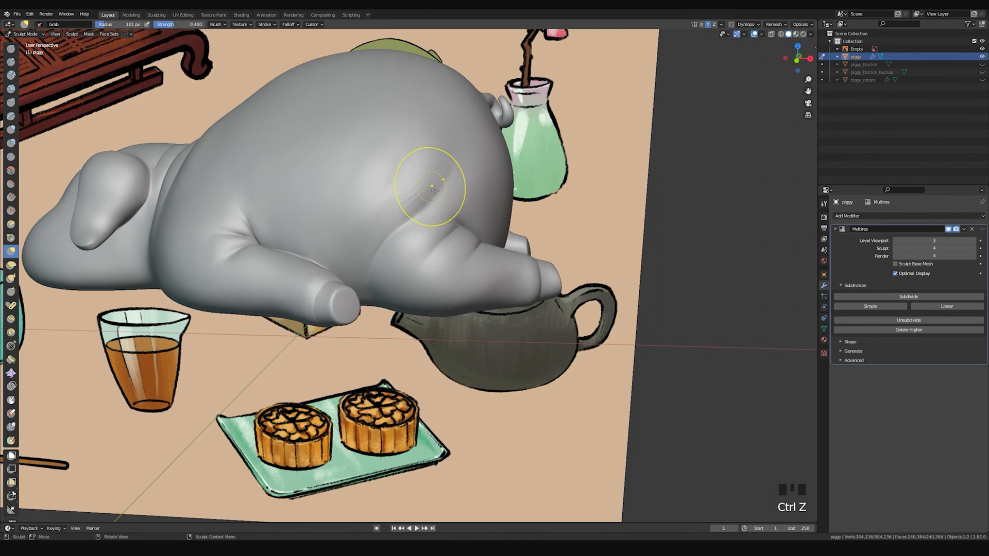
pyautogui.moveTo(458, 160); pyautogui.dragTo(433, 202, button='middle')
pyautogui.keyDown('shift'); pyautogui.moveTo(426, 178); pyautogui.dragTo(408, 170); pyautogui.keyUp('shift')
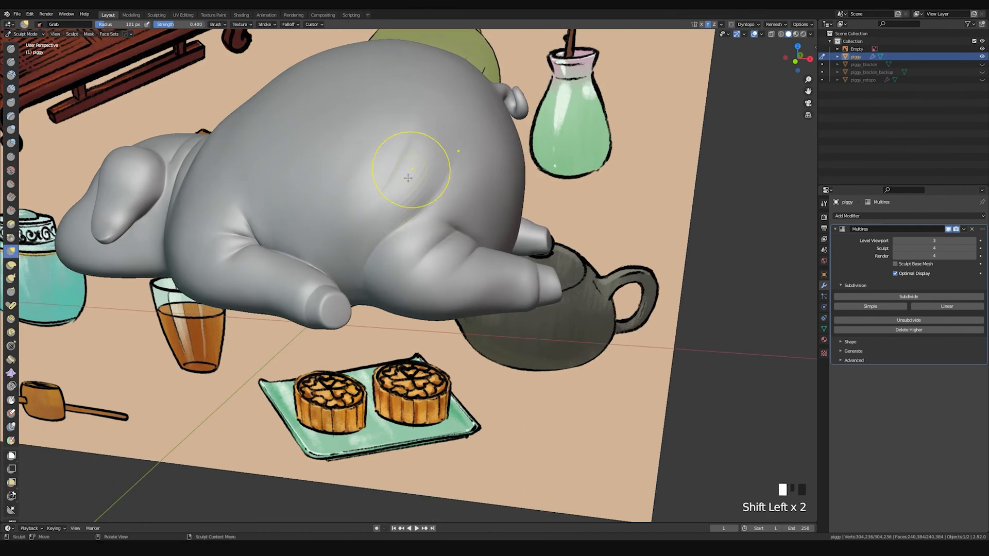
pyautogui.moveTo(407, 180); pyautogui.dragTo(428, 200, button='middle')
pyautogui.moveTo(372, 200)
pyautogui.keyDown('shift'); pyautogui.mouseDown()
pyautogui.moveTo(375, 153)
pyautogui.moveTo(382, 177)
pyautogui.mouseUp(); pyautogui.keyUp('shift')
# Step: Resize the Grab brush and pull the rump surface behind the flank folds slightly inward
pyautogui.moveTo(384, 182)
pyautogui.mouseDown(button='middle')
pyautogui.moveTo(451, 178)
pyautogui.moveTo(523, 143)
pyautogui.moveTo(534, 167)
pyautogui.moveTo(483, 154)
pyautogui.mouseUp(button='middle')
pyautogui.press('f')
pyautogui.click(487, 170)
pyautogui.moveTo(466, 159); pyautogui.dragTo(455, 155)
# Step: Reduce the Grab brush to 85 px radius and smooth the belly between the front and hind legs
pyautogui.moveTo(456, 156)
pyautogui.mouseDown(button='middle')
pyautogui.moveTo(375, 177)
pyautogui.moveTo(364, 214)
pyautogui.moveTo(345, 230)
pyautogui.moveTo(353, 254)
pyautogui.mouseUp(button='middle')
pyautogui.press('f')
pyautogui.click(342, 220)
pyautogui.keyDown('shift'); pyautogui.click(342, 220); pyautogui.keyUp('shift')
pyautogui.keyDown('shift'); pyautogui.moveTo(353, 253); pyautogui.dragTo(390, 292); pyautogui.keyUp('shift')
pyautogui.moveTo(390, 293); pyautogui.dragTo(424, 289, button='middle')
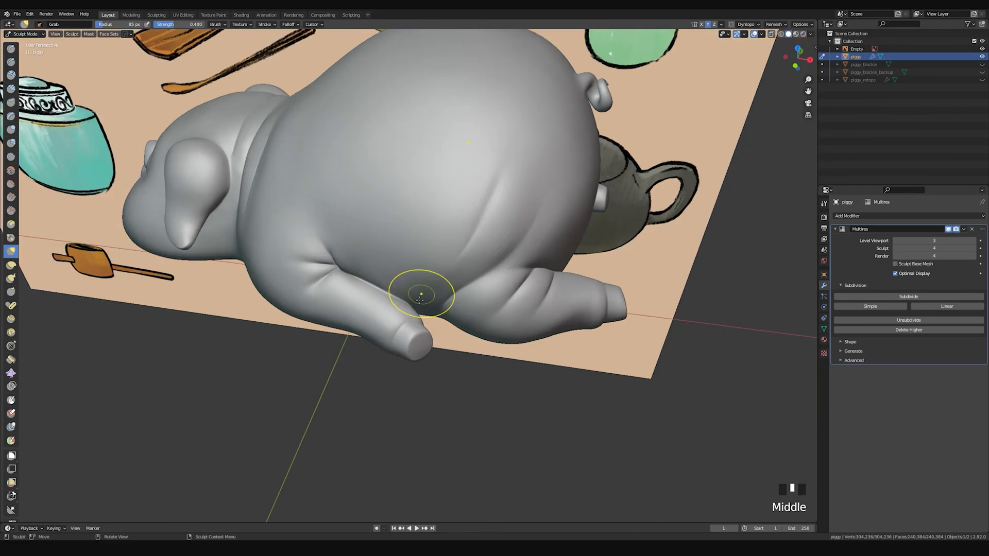
# Step: Smooth the belly surface along the upper edge of the front leg
pyautogui.keyDown('shift'); pyautogui.moveTo(347, 276); pyautogui.dragTo(371, 284); pyautogui.keyUp('shift')
pyautogui.keyDown('shift'); pyautogui.moveTo(376, 286); pyautogui.dragTo(422, 301); pyautogui.keyUp('shift')
pyautogui.keyDown('shift'); pyautogui.moveTo(412, 294); pyautogui.dragTo(438, 304); pyautogui.keyUp('shift')
pyautogui.moveTo(485, 138); pyautogui.dragTo(305, 265, button='middle')
pyautogui.moveTo(305, 265)
pyautogui.keyDown('shift'); pyautogui.mouseDown()
pyautogui.moveTo(289, 294)
pyautogui.moveTo(260, 227)
pyautogui.moveTo(304, 293)
pyautogui.mouseUp(); pyautogui.keyUp('shift')
# Step: Carve a sharp crease where the hind leg meets the underside of the belly, using Draw Sharp at 27 px radius
pyautogui.moveTo(304, 294)
pyautogui.mouseDown(button='middle')
pyautogui.moveTo(403, 190)
pyautogui.moveTo(412, 198)
pyautogui.moveTo(403, 197)
pyautogui.mouseUp(button='middle')
pyautogui.press('space')
pyautogui.press('1')
pyautogui.press('f')
pyautogui.click(384, 190)
pyautogui.click(417, 193)
pyautogui.hotkey('ctrl', 'z')
pyautogui.moveTo(401, 181); pyautogui.dragTo(402, 208)
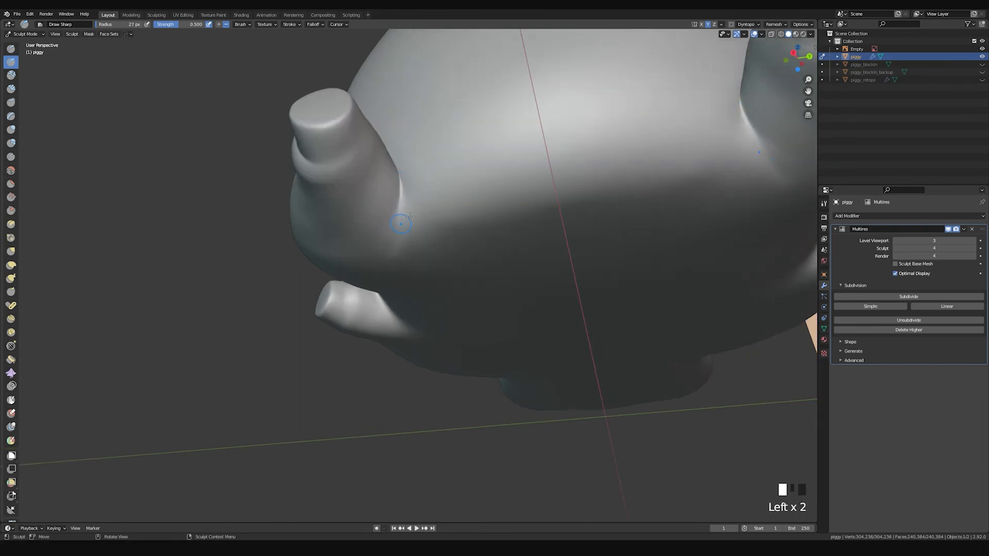
pyautogui.hotkey('ctrl', 'z')
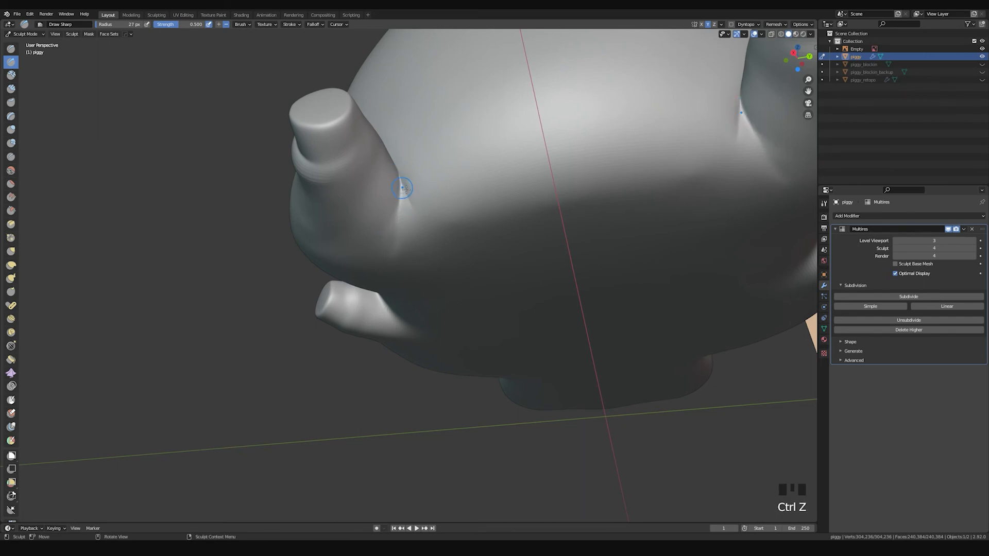
pyautogui.click(403, 188)
pyautogui.moveTo(403, 188)
pyautogui.mouseDown(button='middle')
pyautogui.moveTo(441, 190)
pyautogui.moveTo(412, 197)
pyautogui.mouseUp(button='middle')
pyautogui.moveTo(391, 177)
pyautogui.mouseDown()
pyautogui.moveTo(413, 238)
pyautogui.moveTo(411, 224)
pyautogui.mouseUp()
# Step: Inflate the skin beside the hind leg's underside crease, first at 54 px radius and then at 95 px, and smooth it
pyautogui.press('p')
pyautogui.press('i')
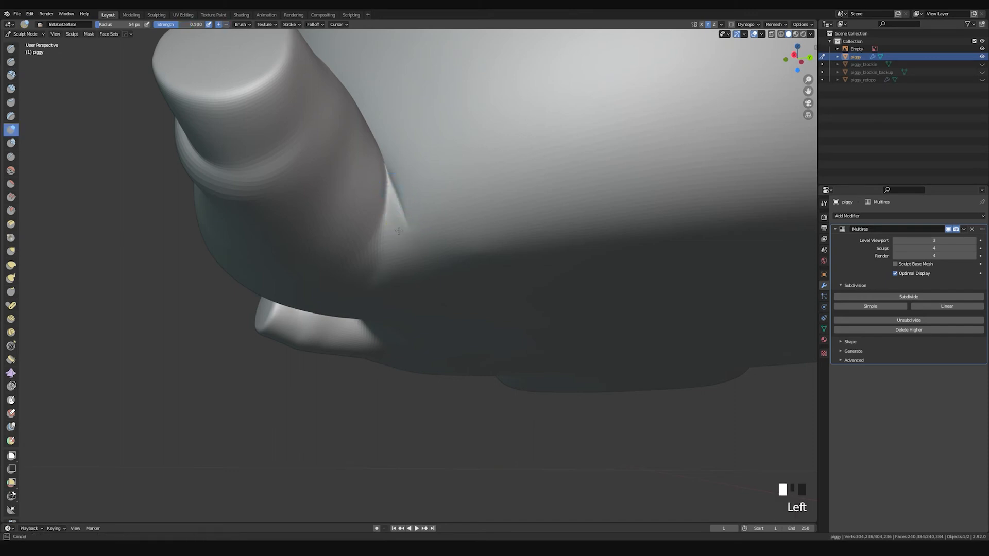
pyautogui.moveTo(391, 193); pyautogui.dragTo(387, 166)
pyautogui.moveTo(380, 193)
pyautogui.mouseDown(button='middle')
pyautogui.moveTo(360, 129)
pyautogui.moveTo(425, 263)
pyautogui.moveTo(419, 177)
pyautogui.moveTo(410, 168)
pyautogui.moveTo(415, 278)
pyautogui.mouseUp(button='middle')
pyautogui.press('f')
pyautogui.click(405, 282)
pyautogui.click(424, 335)
pyautogui.keyDown('shift'); pyautogui.moveTo(415, 347); pyautogui.dragTo(427, 278); pyautogui.keyUp('shift')
# Step: Smooth the belly around the end of the hind leg's underside crease, enlarging the Smooth brush to 167 px
pyautogui.keyDown('shift'); pyautogui.moveTo(424, 281); pyautogui.dragTo(350, 239, button='middle'); pyautogui.keyUp('shift')
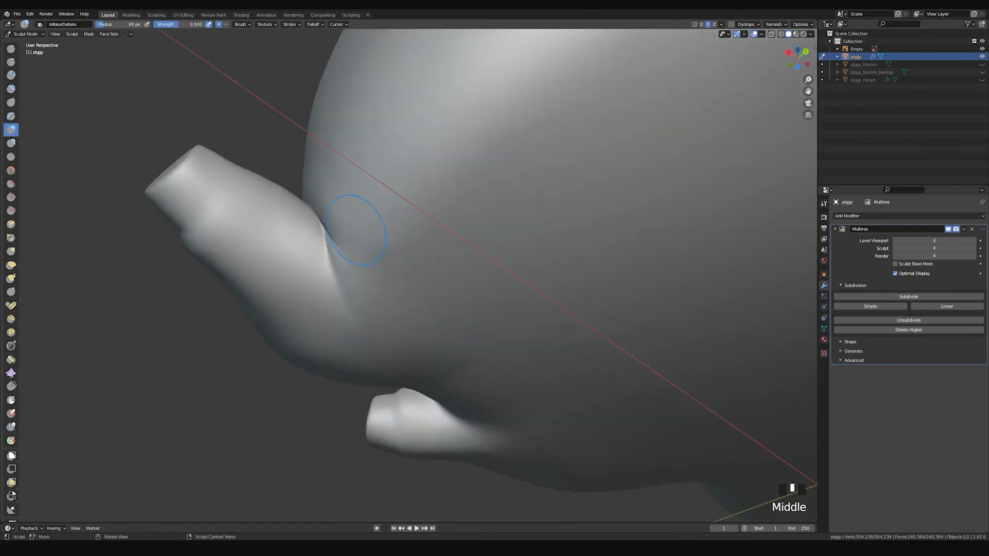
pyautogui.keyDown('shift'); pyautogui.click(349, 312); pyautogui.keyUp('shift')
pyautogui.keyDown('shift'); pyautogui.moveTo(349, 308); pyautogui.dragTo(347, 292); pyautogui.keyUp('shift')
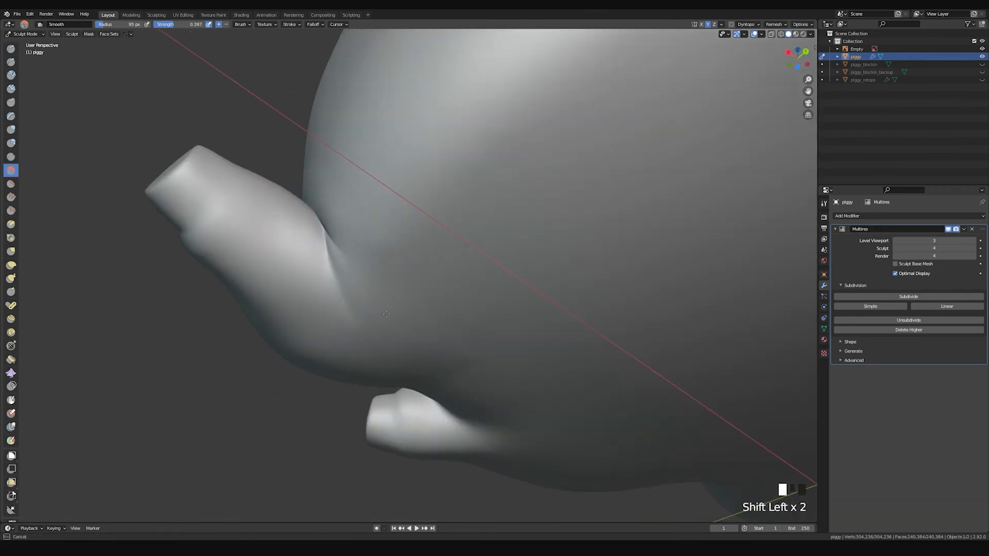
pyautogui.press('f')
pyautogui.keyDown('shift'); pyautogui.click(656, 305); pyautogui.keyUp('shift')
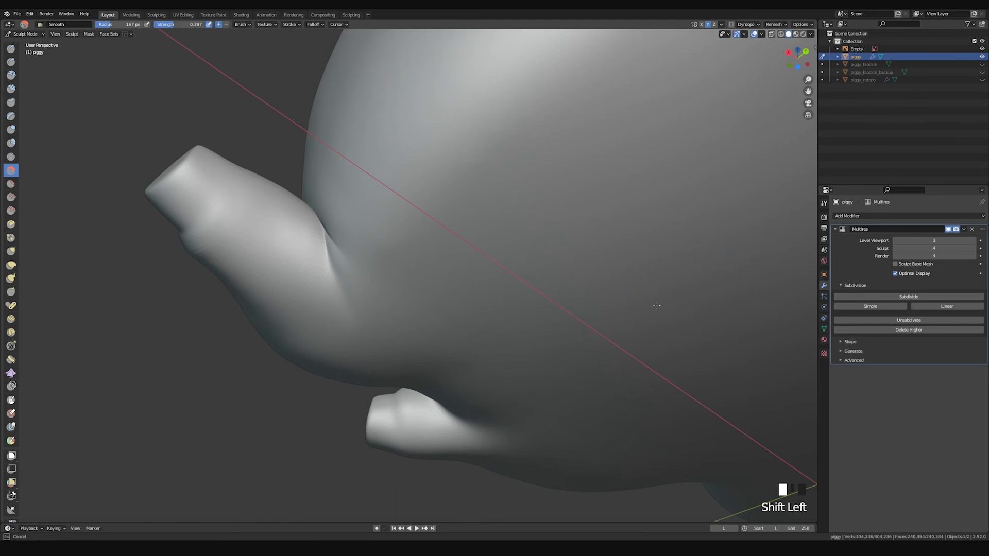
# Step: Pinch the skin at the hind leg with an 89 px brush and smooth the surrounding surface
pyautogui.moveTo(419, 309)
pyautogui.keyDown('shift'); pyautogui.mouseDown(button='middle')
pyautogui.moveTo(448, 326)
pyautogui.moveTo(463, 247)
pyautogui.moveTo(502, 295)
pyautogui.moveTo(483, 241)
pyautogui.mouseUp(button='middle'); pyautogui.keyUp('shift')
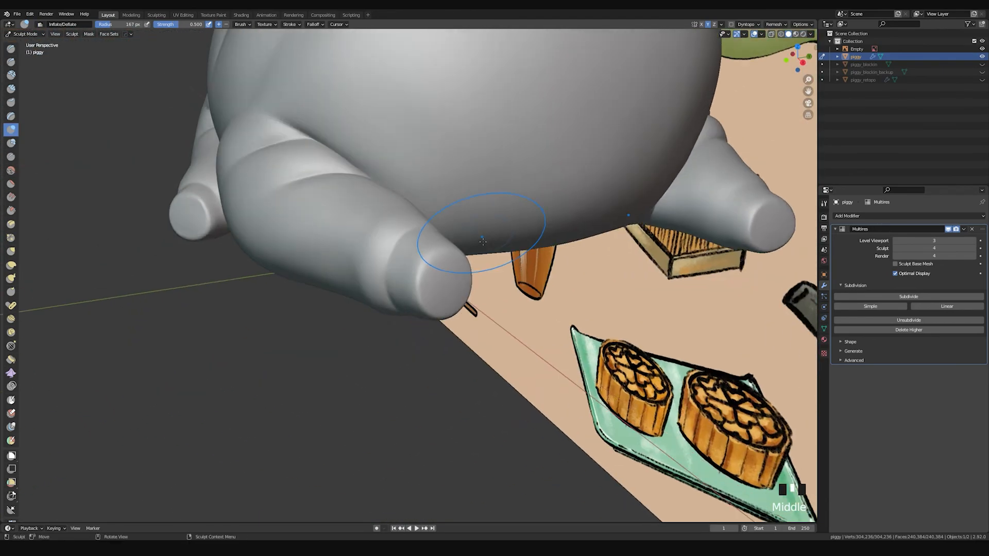
pyautogui.press('p')
pyautogui.moveTo(439, 254)
pyautogui.mouseDown()
pyautogui.moveTo(421, 285)
pyautogui.moveTo(436, 305)
pyautogui.mouseUp()
pyautogui.moveTo(437, 305); pyautogui.dragTo(350, 281, button='middle')
pyautogui.keyDown('shift'); pyautogui.moveTo(306, 237); pyautogui.dragTo(310, 258); pyautogui.keyUp('shift')
pyautogui.keyDown('shift'); pyautogui.moveTo(310, 258); pyautogui.dragTo(303, 282); pyautogui.keyUp('shift')
# Step: Smooth the base of the curled tail where it joins the rump
pyautogui.moveTo(303, 281)
pyautogui.mouseDown(button='middle')
pyautogui.moveTo(360, 267)
pyautogui.moveTo(371, 247)
pyautogui.moveTo(490, 229)
pyautogui.moveTo(490, 165)
pyautogui.moveTo(495, 179)
pyautogui.moveTo(474, 189)
pyautogui.mouseUp(button='middle')
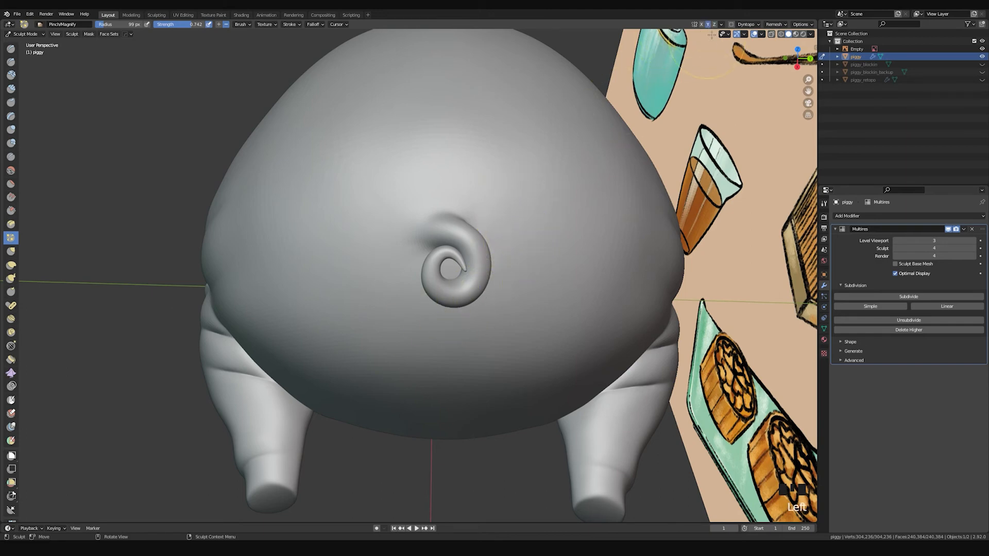
pyautogui.keyDown('alt'); pyautogui.moveTo(595, 135); pyautogui.dragTo(411, 246, button='middle'); pyautogui.keyUp('alt')
pyautogui.moveTo(415, 248)
pyautogui.keyDown('shift'); pyautogui.mouseDown()
pyautogui.moveTo(433, 244)
pyautogui.moveTo(420, 260)
pyautogui.moveTo(433, 258)
pyautogui.mouseUp(); pyautogui.keyUp('shift')
pyautogui.keyDown('shift'); pyautogui.moveTo(428, 259); pyautogui.dragTo(439, 260); pyautogui.keyUp('shift')
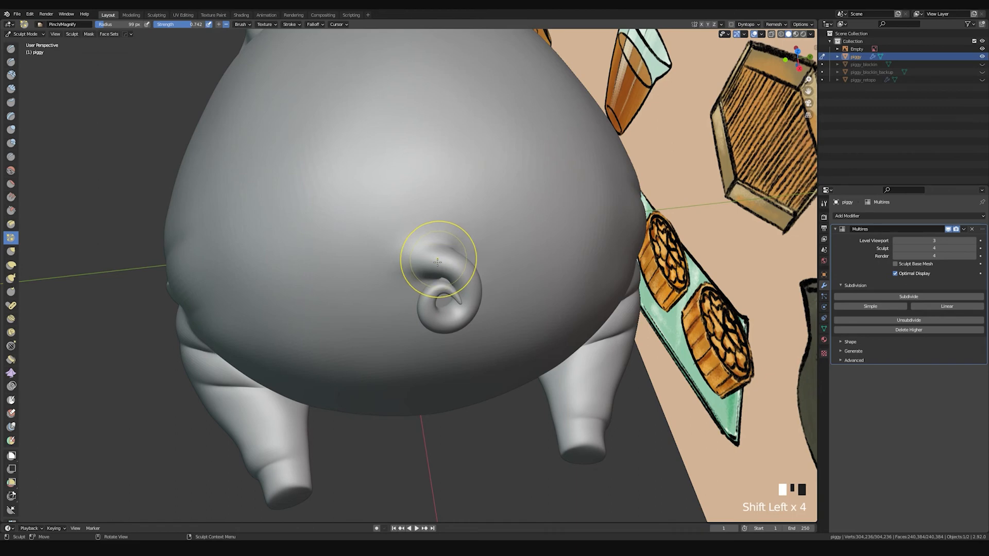
pyautogui.moveTo(440, 261); pyautogui.dragTo(371, 253, button='middle')
pyautogui.moveTo(375, 309); pyautogui.dragTo(430, 172, button='middle')
# Step: Smooth the rump surface around the tail root and the adjoining tail curl from several sides
pyautogui.moveTo(430, 139)
pyautogui.keyDown('shift'); pyautogui.mouseDown()
pyautogui.moveTo(429, 128)
pyautogui.moveTo(414, 157)
pyautogui.moveTo(431, 150)
pyautogui.mouseUp(); pyautogui.keyUp('shift')
pyautogui.moveTo(437, 147); pyautogui.dragTo(296, 168, button='middle')
pyautogui.keyDown('shift'); pyautogui.moveTo(295, 167); pyautogui.dragTo(320, 126); pyautogui.keyUp('shift')
pyautogui.moveTo(319, 126)
pyautogui.mouseDown(button='middle')
pyautogui.moveTo(432, 167)
pyautogui.moveTo(419, 165)
pyautogui.moveTo(453, 260)
pyautogui.moveTo(419, 221)
pyautogui.moveTo(546, 227)
pyautogui.moveTo(523, 218)
pyautogui.moveTo(486, 309)
pyautogui.moveTo(483, 181)
pyautogui.moveTo(471, 174)
pyautogui.mouseUp(button='middle')
pyautogui.moveTo(546, 181); pyautogui.dragTo(481, 207, button='middle')
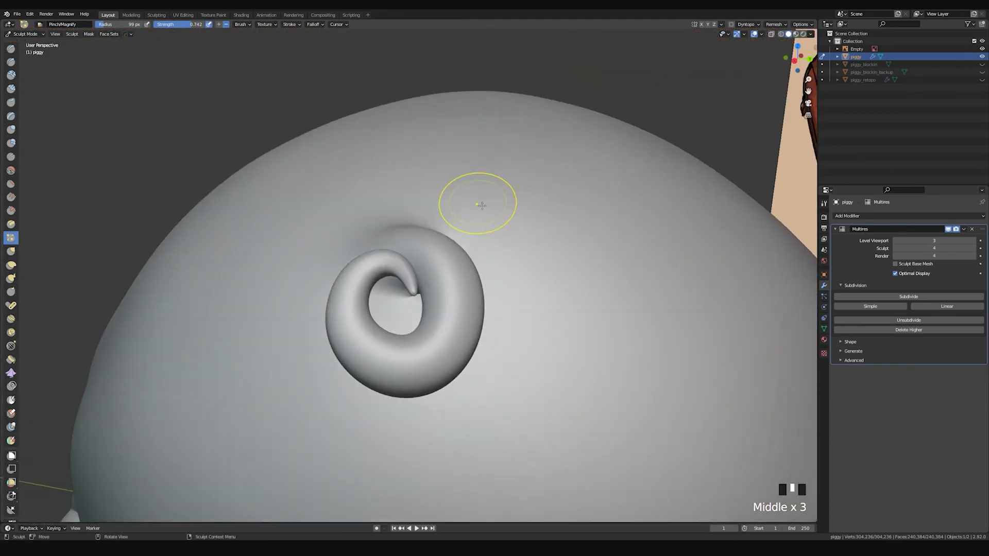
pyautogui.moveTo(560, 206); pyautogui.dragTo(375, 273, button='middle')
pyautogui.moveTo(355, 288)
pyautogui.keyDown('shift'); pyautogui.mouseDown()
pyautogui.moveTo(367, 297)
pyautogui.moveTo(369, 270)
pyautogui.mouseUp(); pyautogui.keyUp('shift')
pyautogui.moveTo(368, 270); pyautogui.dragTo(451, 267, button='middle')
pyautogui.keyDown('shift'); pyautogui.moveTo(416, 301); pyautogui.dragTo(413, 305); pyautogui.keyUp('shift')
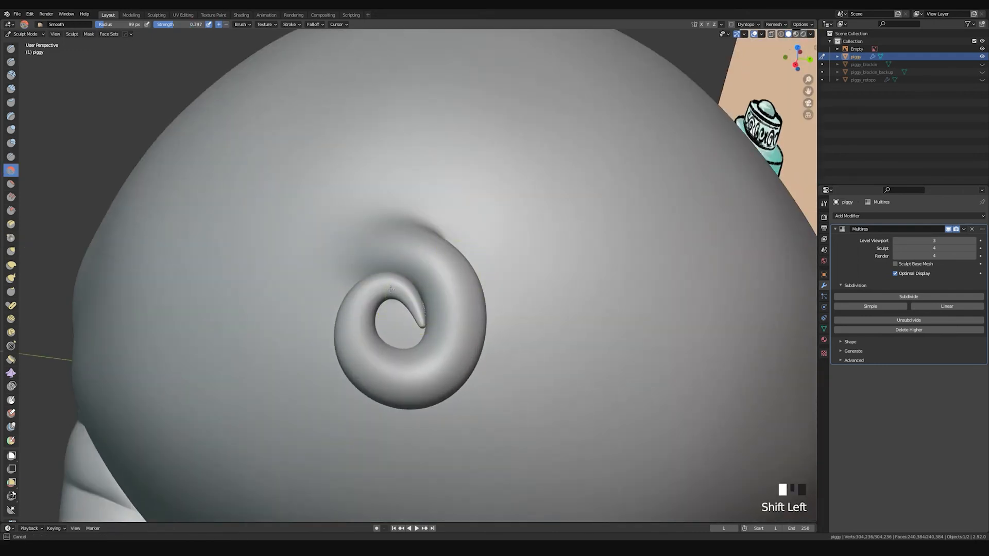
# Step: Carve a recess into the rump beside the tail root with the Draw brush at 43 px radius
pyautogui.moveTo(485, 260)
pyautogui.mouseDown(button='middle')
pyautogui.moveTo(496, 160)
pyautogui.moveTo(507, 160)
pyautogui.moveTo(470, 227)
pyautogui.mouseUp(button='middle')
pyautogui.press('space')
pyautogui.press('f')
pyautogui.click(446, 222)
pyautogui.moveTo(452, 223); pyautogui.dragTo(452, 249, button='middle')
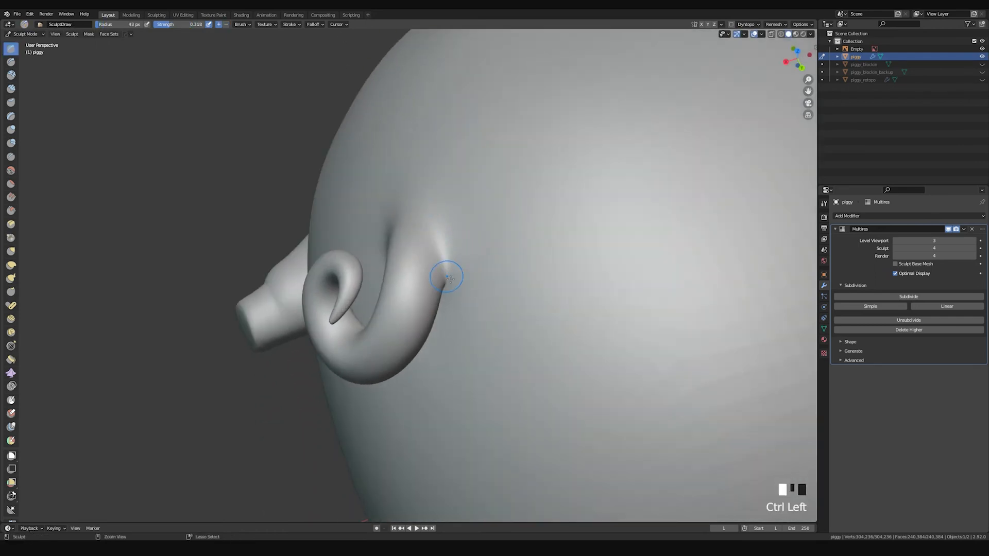
pyautogui.keyDown('ctrl'); pyautogui.moveTo(437, 214); pyautogui.dragTo(457, 255); pyautogui.keyUp('ctrl')
pyautogui.moveTo(479, 227)
pyautogui.mouseDown(button='middle')
pyautogui.moveTo(448, 170)
pyautogui.moveTo(484, 236)
pyautogui.moveTo(490, 211)
pyautogui.mouseUp(button='middle')
pyautogui.moveTo(490, 211)
pyautogui.mouseDown(button='middle')
pyautogui.moveTo(446, 242)
pyautogui.moveTo(407, 225)
pyautogui.mouseUp(button='middle')
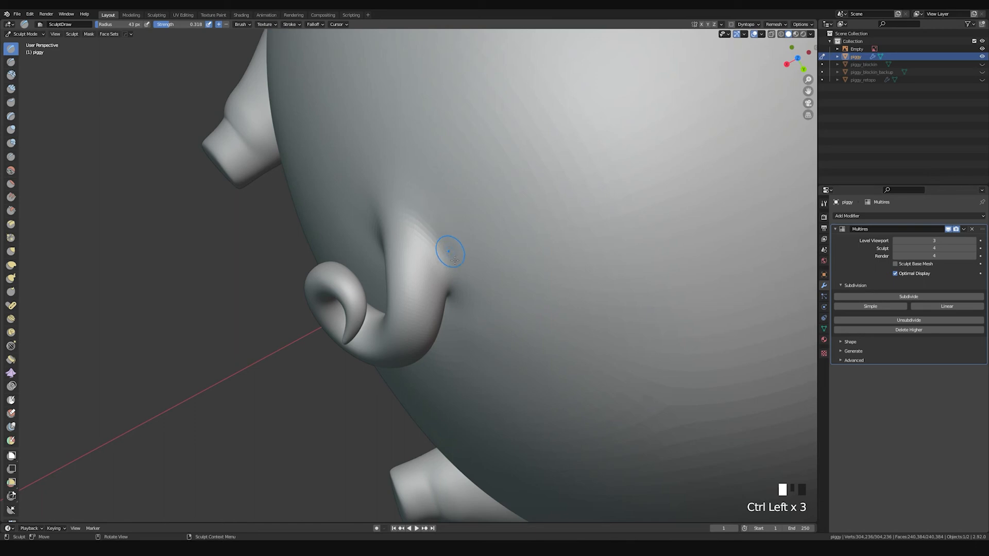
# Step: Smooth the recess beside the tail root and deepen it around the root with the Draw brush at 58 px radius
pyautogui.keyDown('shift'); pyautogui.moveTo(454, 260); pyautogui.dragTo(460, 267); pyautogui.keyUp('shift')
pyautogui.moveTo(439, 233)
pyautogui.keyDown('shift'); pyautogui.mouseDown()
pyautogui.moveTo(425, 230)
pyautogui.moveTo(435, 226)
pyautogui.mouseUp(); pyautogui.keyUp('shift')
pyautogui.press('f')
pyautogui.click(423, 224)
pyautogui.keyDown('ctrl'); pyautogui.moveTo(425, 224); pyautogui.dragTo(432, 228); pyautogui.keyUp('ctrl')
pyautogui.moveTo(426, 222)
pyautogui.keyDown('ctrl'); pyautogui.mouseDown()
pyautogui.moveTo(428, 204)
pyautogui.moveTo(455, 210)
pyautogui.moveTo(466, 257)
pyautogui.mouseUp(); pyautogui.keyUp('ctrl')
pyautogui.moveTo(481, 284)
pyautogui.mouseDown(button='middle')
pyautogui.moveTo(441, 175)
pyautogui.moveTo(446, 205)
pyautogui.moveTo(432, 190)
pyautogui.moveTo(547, 225)
pyautogui.mouseUp(button='middle')
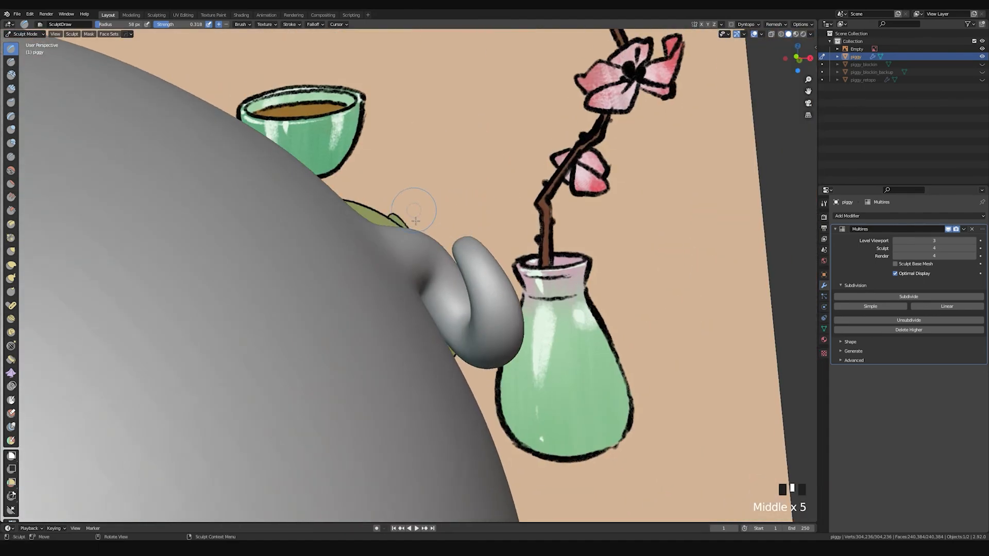
pyautogui.moveTo(415, 220); pyautogui.dragTo(407, 302, button='middle')
pyautogui.keyDown('ctrl'); pyautogui.click(382, 263); pyautogui.keyUp('ctrl')
pyautogui.moveTo(382, 264); pyautogui.dragTo(372, 244, button='middle')
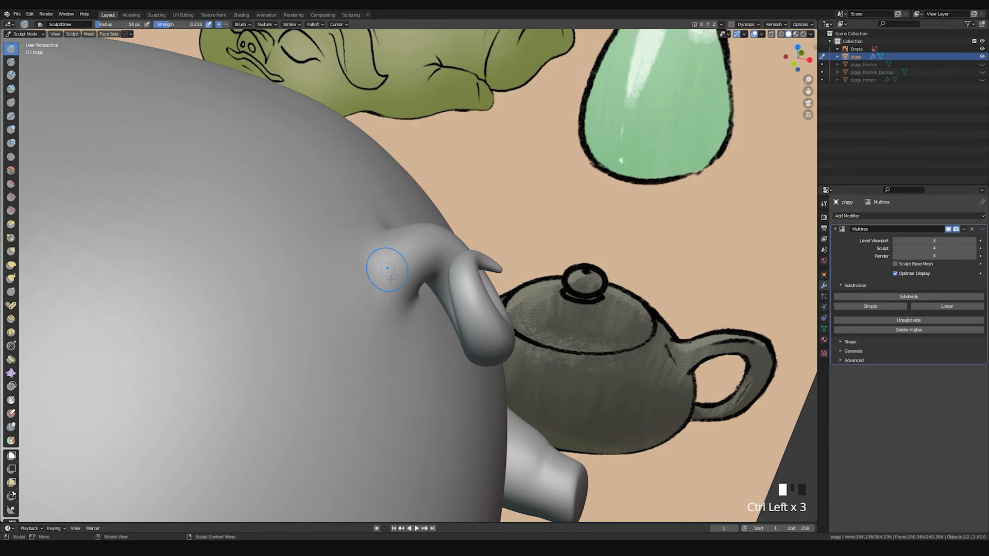
pyautogui.moveTo(387, 268); pyautogui.dragTo(374, 317, button='middle')
pyautogui.keyDown('shift'); pyautogui.moveTo(375, 318); pyautogui.dragTo(371, 291); pyautogui.keyUp('shift')
pyautogui.hotkey('ctrl', 'z')
# Step: Inflate the base of the tail with the Inflate brush at 130 px radius
pyautogui.moveTo(376, 287)
pyautogui.mouseDown(button='middle')
pyautogui.moveTo(468, 200)
pyautogui.moveTo(404, 273)
pyautogui.moveTo(412, 268)
pyautogui.mouseUp(button='middle')
pyautogui.press('i')
pyautogui.press('f')
pyautogui.click(438, 270)
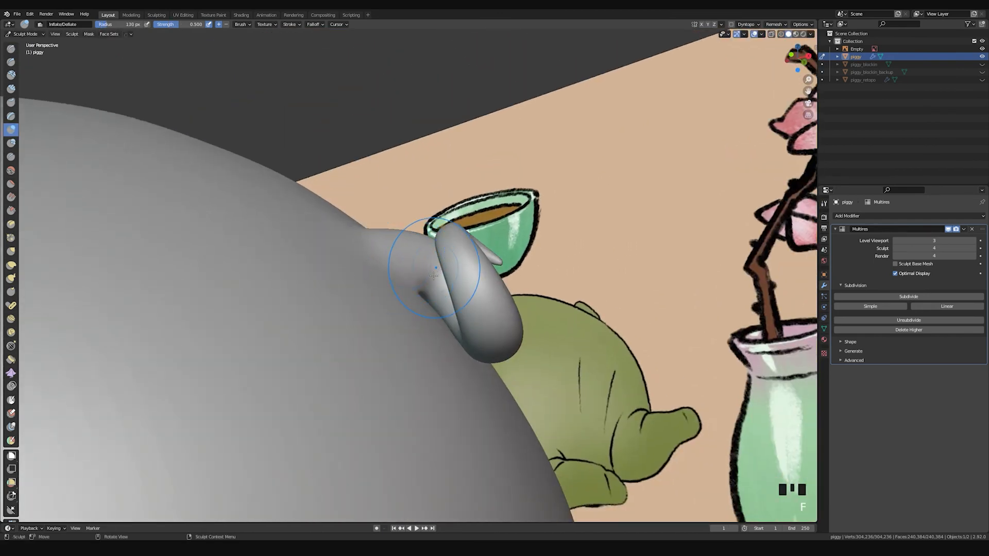
pyautogui.moveTo(416, 282); pyautogui.dragTo(388, 245, button='middle')
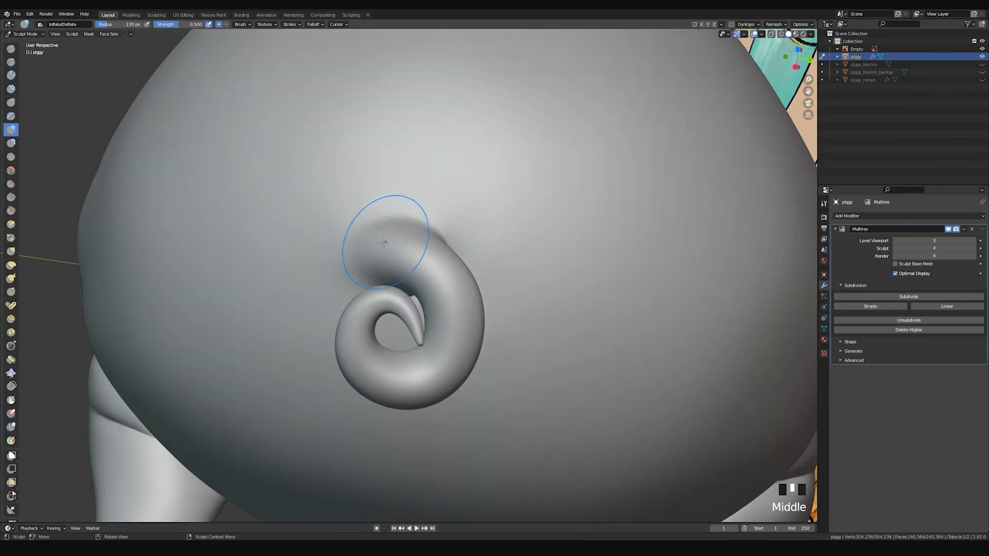
pyautogui.keyDown('ctrl'); pyautogui.moveTo(470, 290); pyautogui.dragTo(481, 396, button='middle'); pyautogui.keyUp('ctrl')
pyautogui.keyDown('ctrl'); pyautogui.moveTo(438, 273); pyautogui.dragTo(405, 254, button='middle'); pyautogui.keyUp('ctrl')
# Step: Reshape the skin beside the tail root with the Grab brush at 95 px radius
pyautogui.press('g')
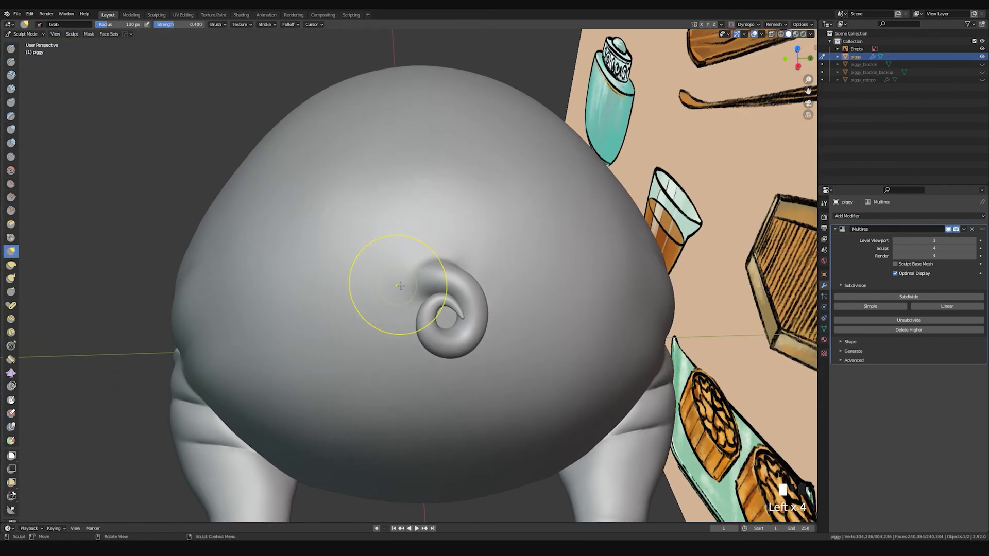
pyautogui.press('f')
pyautogui.click(387, 265)
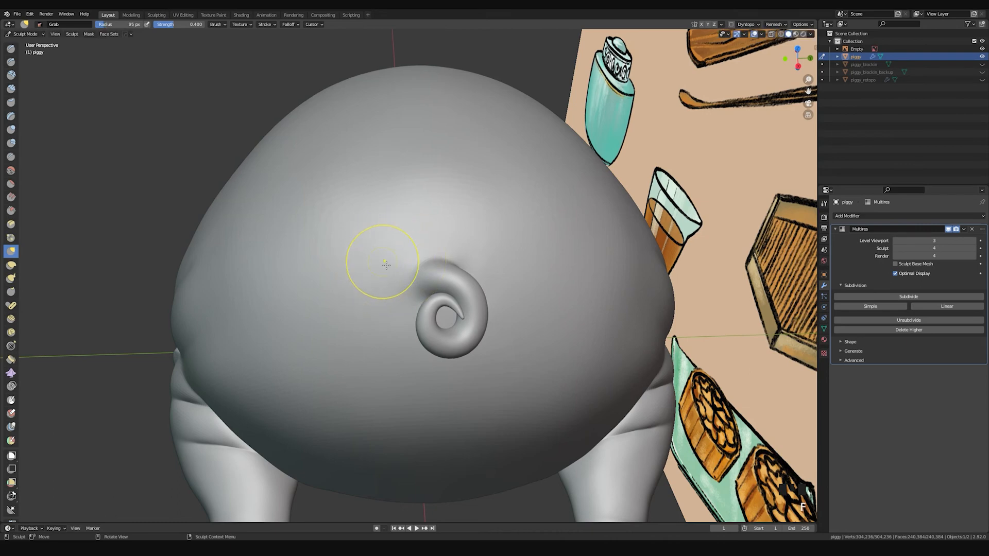
pyautogui.moveTo(410, 284); pyautogui.dragTo(418, 303, button='middle')
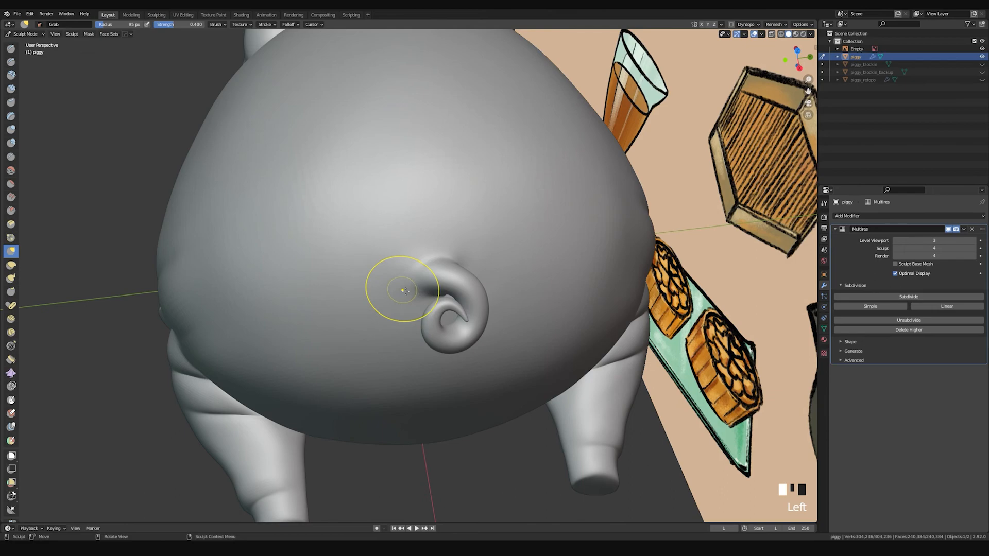
pyautogui.moveTo(422, 290); pyautogui.dragTo(558, 309, button='middle')
# Step: Carve a sharp crease between the front leg and the belly with Draw Sharp at 54 px radius
pyautogui.scroll(-5, 518, 245)
pyautogui.keyDown('ctrl'); pyautogui.moveTo(451, 323); pyautogui.dragTo(495, 227, button='middle'); pyautogui.keyUp('ctrl')
pyautogui.moveTo(412, 268)
pyautogui.mouseDown(button='middle')
pyautogui.moveTo(379, 270)
pyautogui.moveTo(416, 240)
pyautogui.moveTo(442, 278)
pyautogui.moveTo(397, 273)
pyautogui.moveTo(409, 263)
pyautogui.moveTo(362, 264)
pyautogui.mouseUp(button='middle')
pyautogui.press('d')
pyautogui.press('f')
pyautogui.click(384, 284)
pyautogui.press('f')
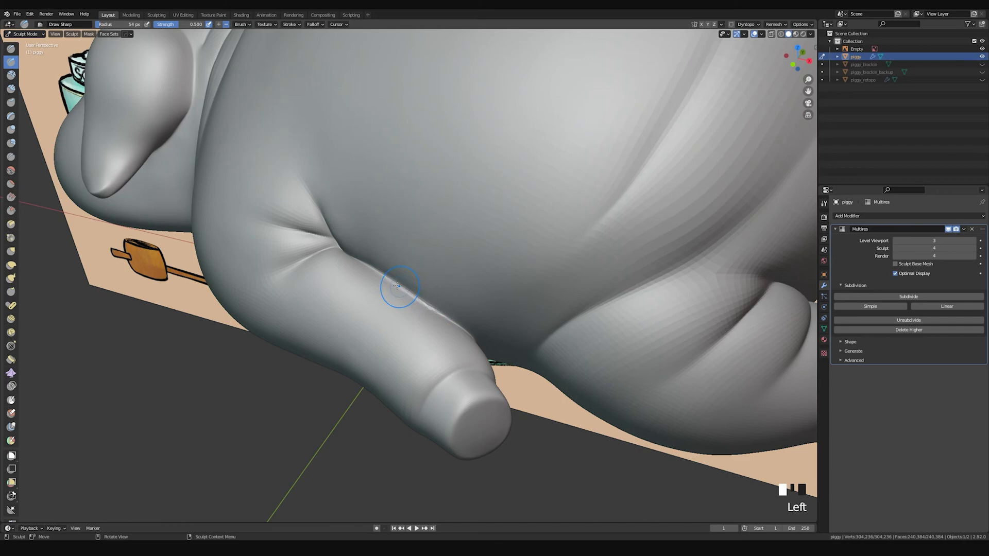
# Step: Inflate the belly along the front leg's crease at 144 px radius so the skin presses against the leg
pyautogui.moveTo(451, 321)
pyautogui.mouseDown(button='middle')
pyautogui.moveTo(436, 286)
pyautogui.moveTo(401, 252)
pyautogui.mouseUp(button='middle')
pyautogui.press('i')
pyautogui.press('f')
pyautogui.click(451, 253)
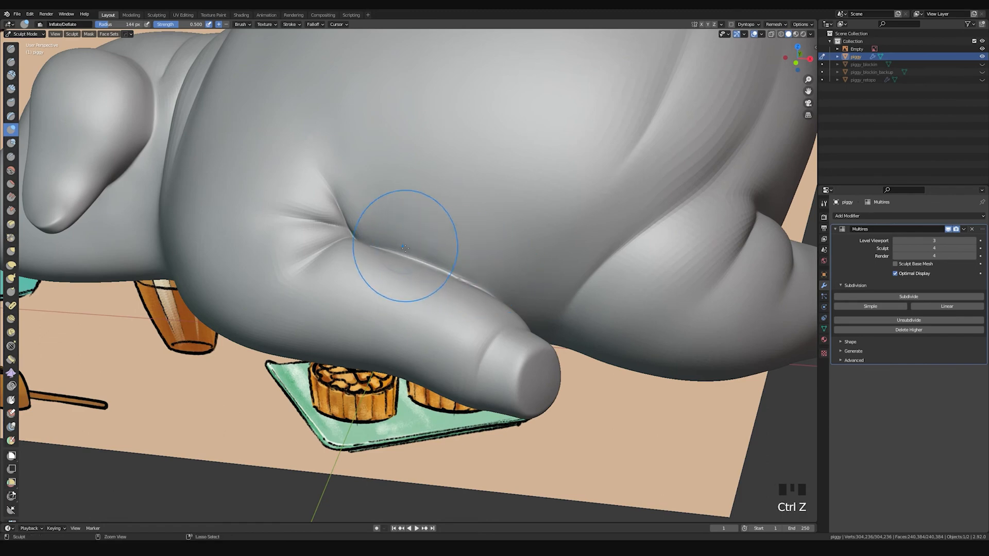
pyautogui.moveTo(487, 292); pyautogui.dragTo(471, 255, button='middle')
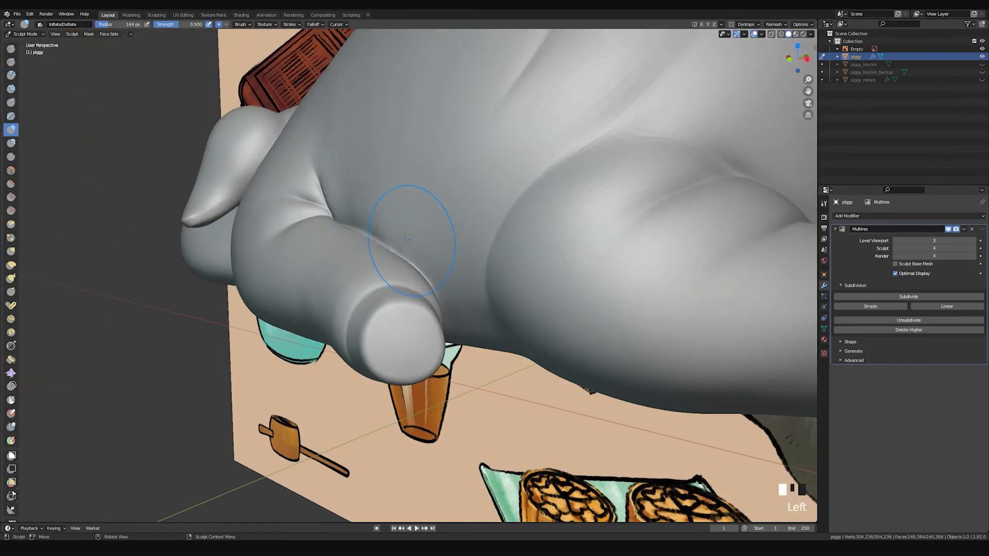
pyautogui.moveTo(395, 238); pyautogui.dragTo(414, 272, button='middle')
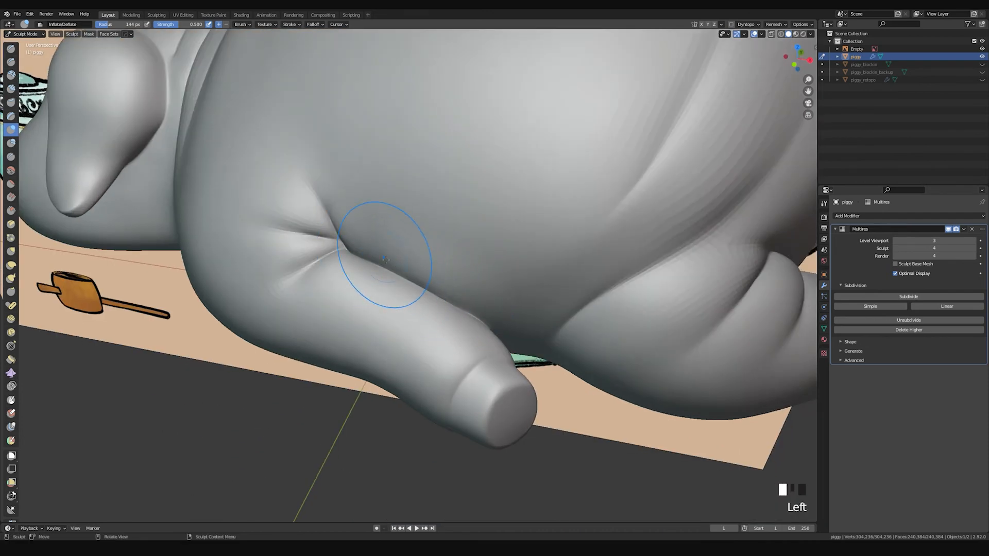
pyautogui.moveTo(461, 296); pyautogui.dragTo(432, 206, button='middle')
pyautogui.moveTo(415, 273); pyautogui.dragTo(418, 263)
# Step: Inflate the belly next to the front leg's lower end at 116 px radius and smooth along the leg crease
pyautogui.moveTo(437, 227)
pyautogui.mouseDown(button='middle')
pyautogui.moveTo(414, 226)
pyautogui.moveTo(453, 261)
pyautogui.mouseUp(button='middle')
pyautogui.press('f')
pyautogui.click(436, 214)
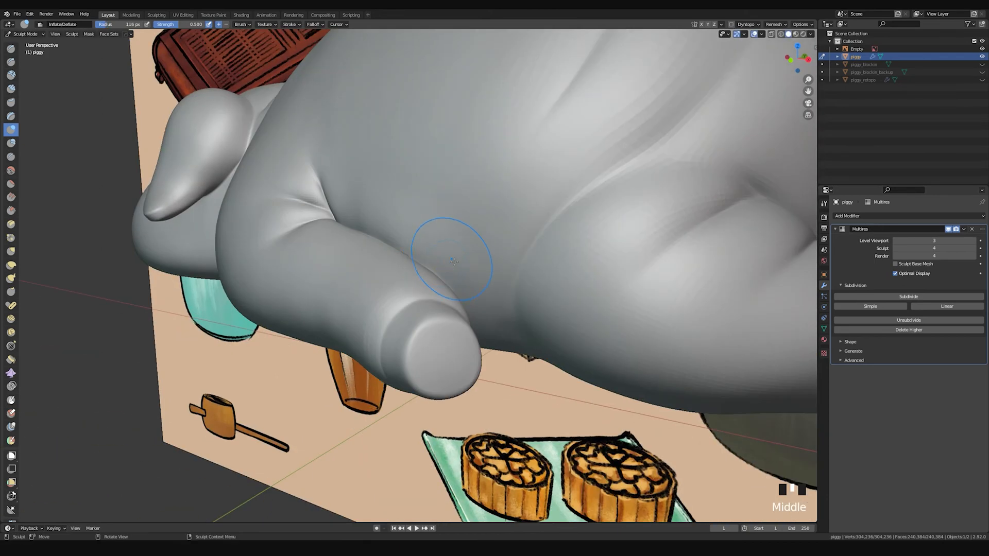
pyautogui.moveTo(444, 215); pyautogui.dragTo(447, 222)
pyautogui.moveTo(447, 223); pyautogui.dragTo(471, 284, button='middle')
pyautogui.keyDown('shift'); pyautogui.moveTo(458, 283); pyautogui.dragTo(412, 253); pyautogui.keyUp('shift')
pyautogui.keyDown('shift'); pyautogui.moveTo(443, 278); pyautogui.dragTo(397, 252); pyautogui.keyUp('shift')
# Step: Inflate the belly behind the front leg at 113 px radius and smooth the area down toward the hoof
pyautogui.moveTo(396, 288); pyautogui.dragTo(473, 324, button='middle')
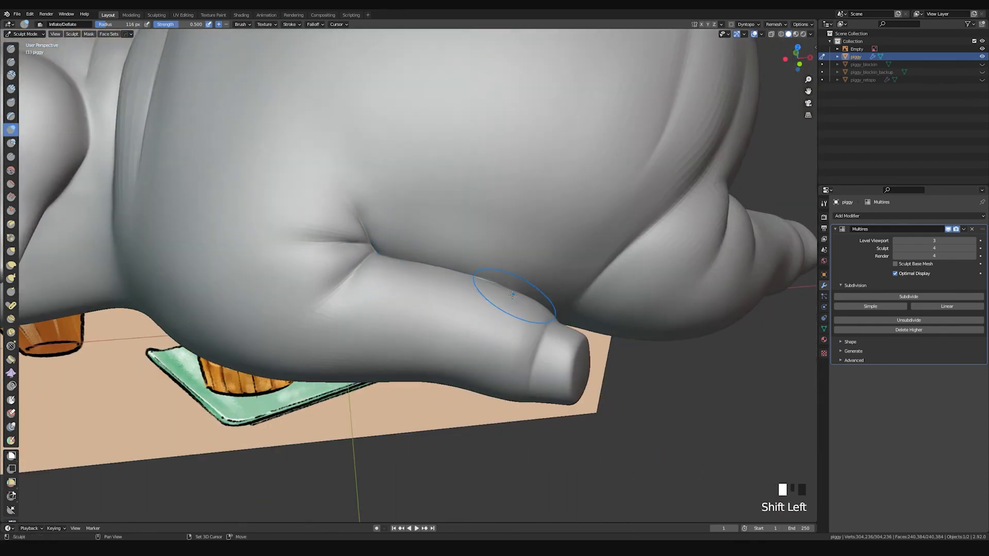
pyautogui.moveTo(548, 302); pyautogui.dragTo(485, 236, button='middle')
pyautogui.moveTo(398, 212)
pyautogui.mouseDown(button='middle')
pyautogui.moveTo(474, 262)
pyautogui.moveTo(469, 221)
pyautogui.moveTo(425, 275)
pyautogui.mouseUp(button='middle')
pyautogui.press('f')
pyautogui.click(438, 264)
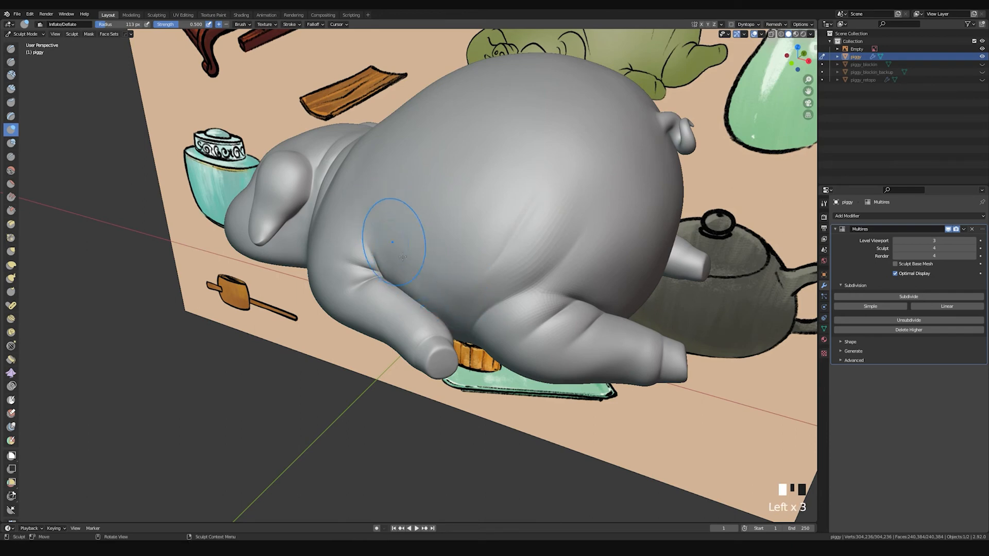
pyautogui.keyDown('shift'); pyautogui.moveTo(400, 235); pyautogui.dragTo(442, 298); pyautogui.keyUp('shift')
# Step: Reduce the Inflate brush to 89 px, and adjust the belly edge above the front leg with Grab at 144 px radius
pyautogui.moveTo(454, 240)
pyautogui.mouseDown(button='middle')
pyautogui.moveTo(463, 282)
pyautogui.moveTo(541, 282)
pyautogui.moveTo(529, 268)
pyautogui.moveTo(441, 238)
pyautogui.mouseUp(button='middle')
pyautogui.press('f')
pyautogui.click(414, 273)
pyautogui.moveTo(439, 255)
pyautogui.mouseDown(button='middle')
pyautogui.moveTo(448, 242)
pyautogui.moveTo(453, 268)
pyautogui.moveTo(433, 291)
pyautogui.mouseUp(button='middle')
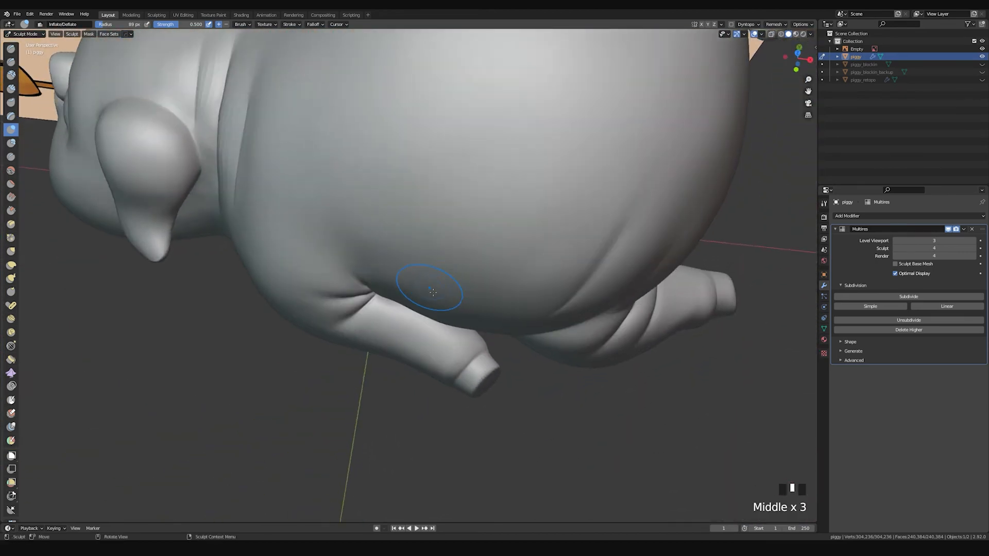
pyautogui.press('g')
pyautogui.press('f')
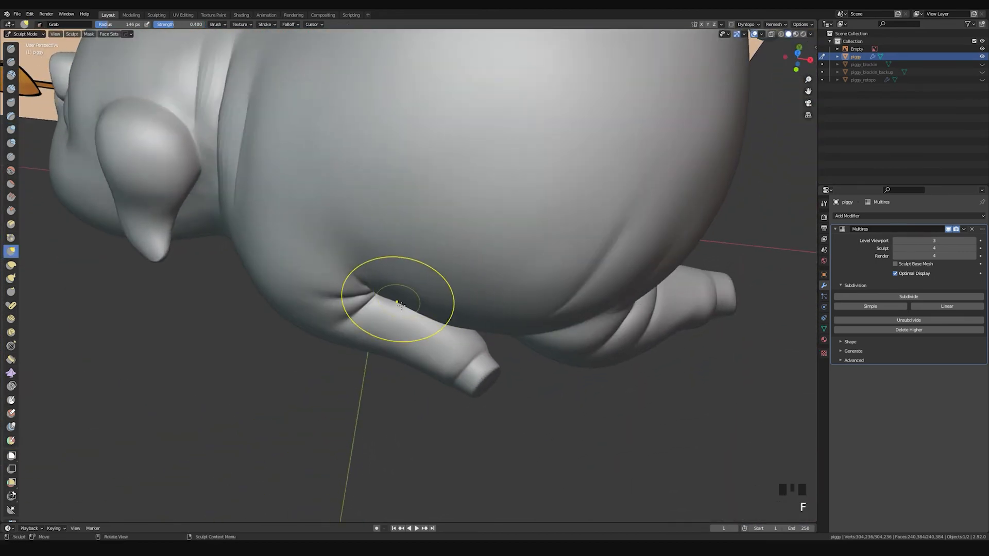
pyautogui.moveTo(414, 307); pyautogui.dragTo(417, 307)
pyautogui.moveTo(417, 307)
pyautogui.mouseDown(button='middle')
pyautogui.moveTo(418, 258)
pyautogui.moveTo(435, 273)
pyautogui.moveTo(437, 307)
pyautogui.moveTo(428, 295)
pyautogui.mouseUp(button='middle')
pyautogui.press('f')
pyautogui.click(465, 280)
pyautogui.moveTo(422, 297); pyautogui.dragTo(422, 297)
# Step: Pull the belly against the front leg with Grab at 120 px radius and smooth the skin along their crease
pyautogui.moveTo(422, 296)
pyautogui.mouseDown(button='middle')
pyautogui.moveTo(358, 280)
pyautogui.moveTo(408, 287)
pyautogui.moveTo(426, 254)
pyautogui.mouseUp(button='middle')
pyautogui.press('f')
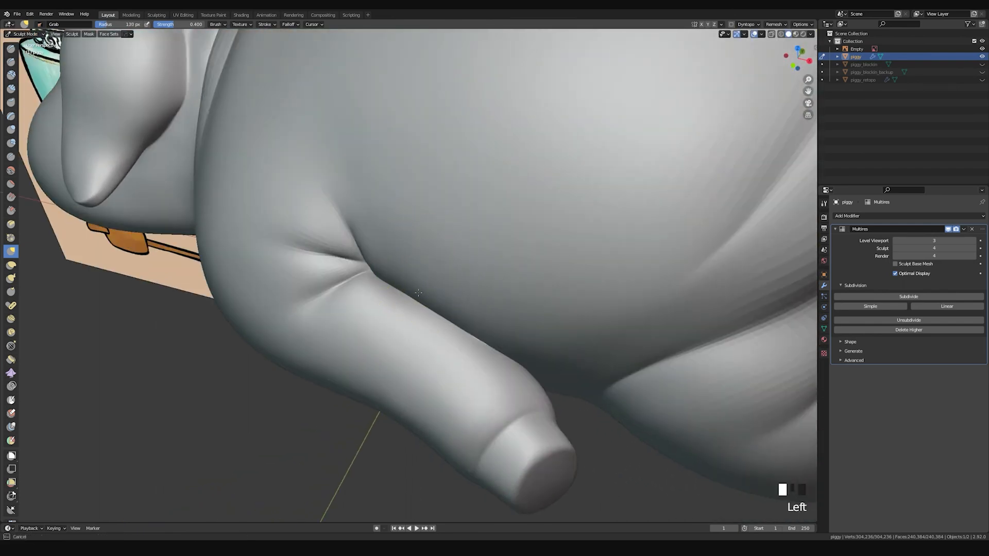
pyautogui.moveTo(435, 304)
pyautogui.mouseDown(button='middle')
pyautogui.moveTo(397, 308)
pyautogui.moveTo(404, 286)
pyautogui.mouseUp(button='middle')
pyautogui.keyDown('shift'); pyautogui.moveTo(403, 287); pyautogui.dragTo(453, 307); pyautogui.keyUp('shift')
pyautogui.moveTo(481, 144)
pyautogui.keyDown('ctrl'); pyautogui.mouseDown(button='middle')
pyautogui.moveTo(479, 310)
pyautogui.moveTo(562, 232)
pyautogui.moveTo(468, 276)
pyautogui.mouseUp(button='middle'); pyautogui.keyUp('ctrl')
pyautogui.moveTo(453, 331)
pyautogui.mouseDown(button='middle')
pyautogui.moveTo(437, 311)
pyautogui.moveTo(431, 326)
pyautogui.mouseUp(button='middle')
pyautogui.keyDown('shift'); pyautogui.moveTo(431, 326); pyautogui.dragTo(432, 327); pyautogui.keyUp('shift')
pyautogui.moveTo(432, 328); pyautogui.dragTo(465, 367, button='middle')
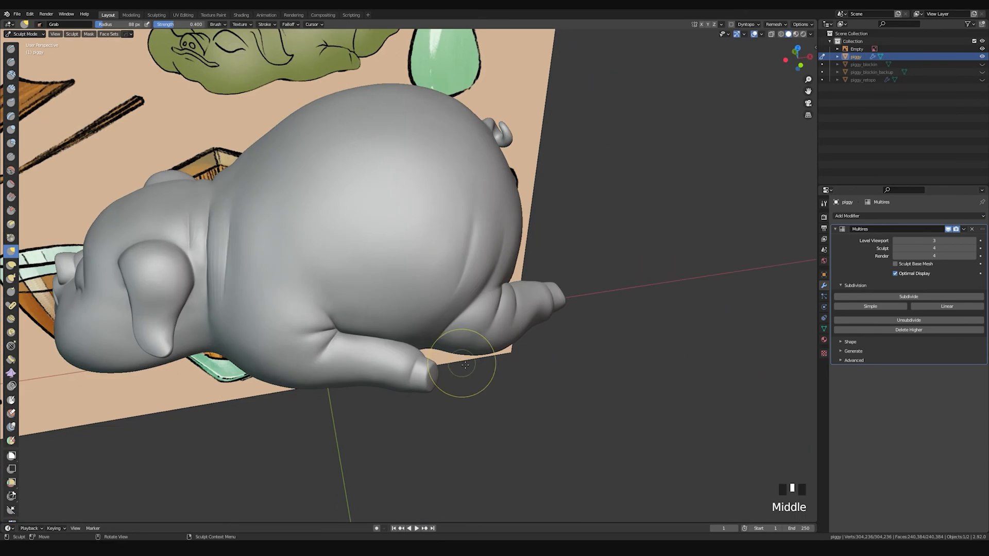
# Step: Inflate the belly between the front and hind legs on the pig's opposite flank at 139 px radius
pyautogui.keyDown('shift'); pyautogui.moveTo(438, 316); pyautogui.dragTo(588, 309, button='middle'); pyautogui.keyUp('shift')
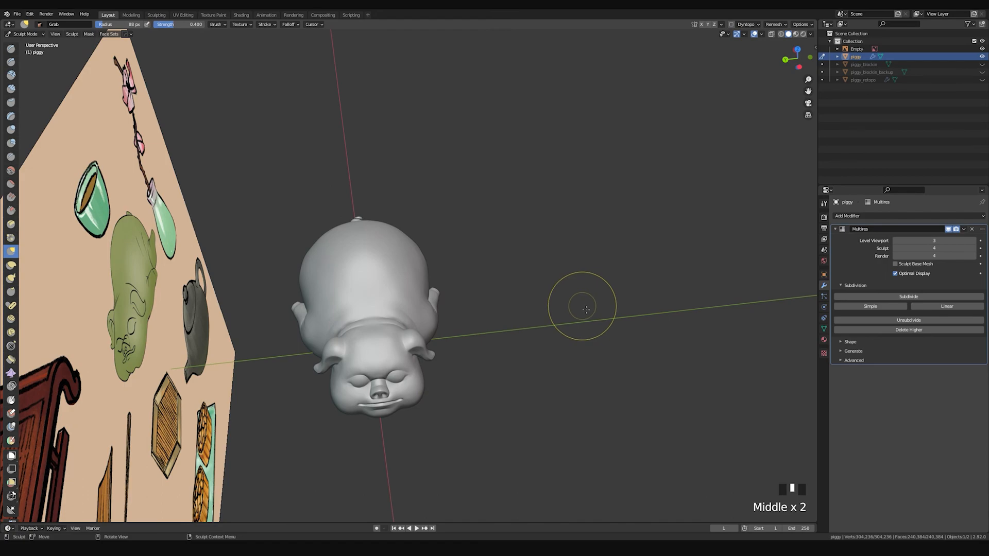
pyautogui.moveTo(471, 331); pyautogui.dragTo(363, 294, button='middle')
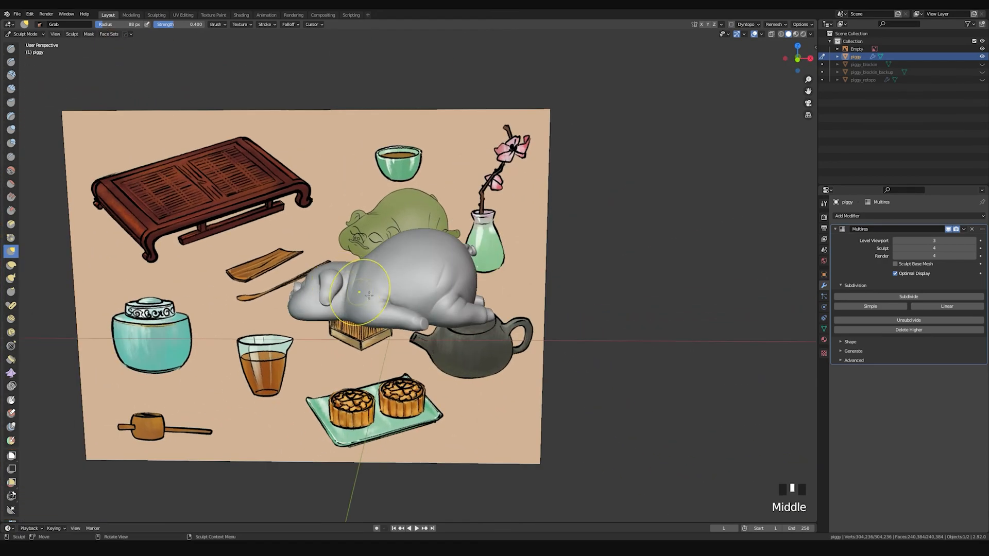
pyautogui.moveTo(487, 277)
pyautogui.keyDown('ctrl'); pyautogui.mouseDown(button='middle')
pyautogui.moveTo(569, 223)
pyautogui.moveTo(436, 250)
pyautogui.moveTo(435, 223)
pyautogui.moveTo(492, 294)
pyautogui.moveTo(464, 278)
pyautogui.moveTo(443, 288)
pyautogui.moveTo(431, 270)
pyautogui.mouseUp(button='middle'); pyautogui.keyUp('ctrl')
pyautogui.press('i')
pyautogui.press('f')
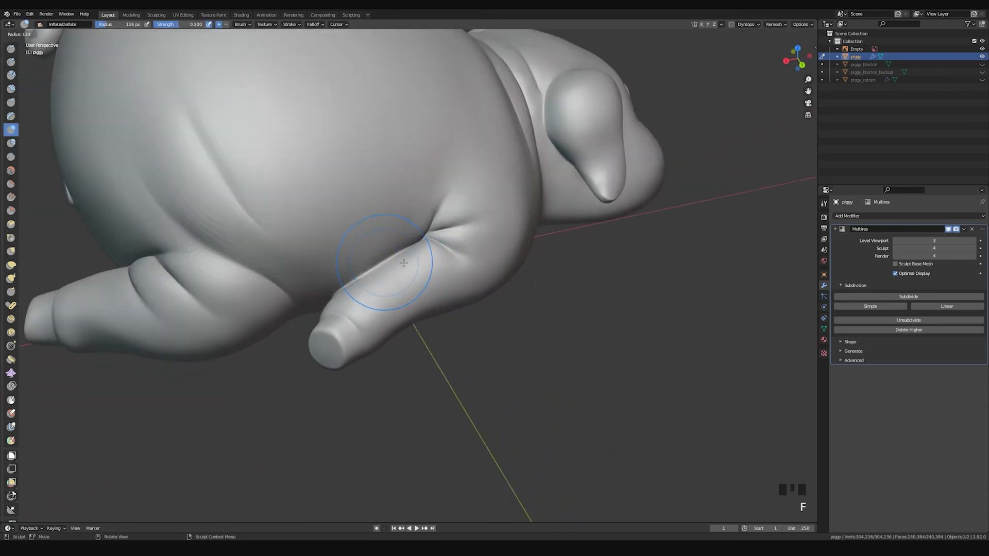
pyautogui.click(358, 280)
pyautogui.click(336, 298)
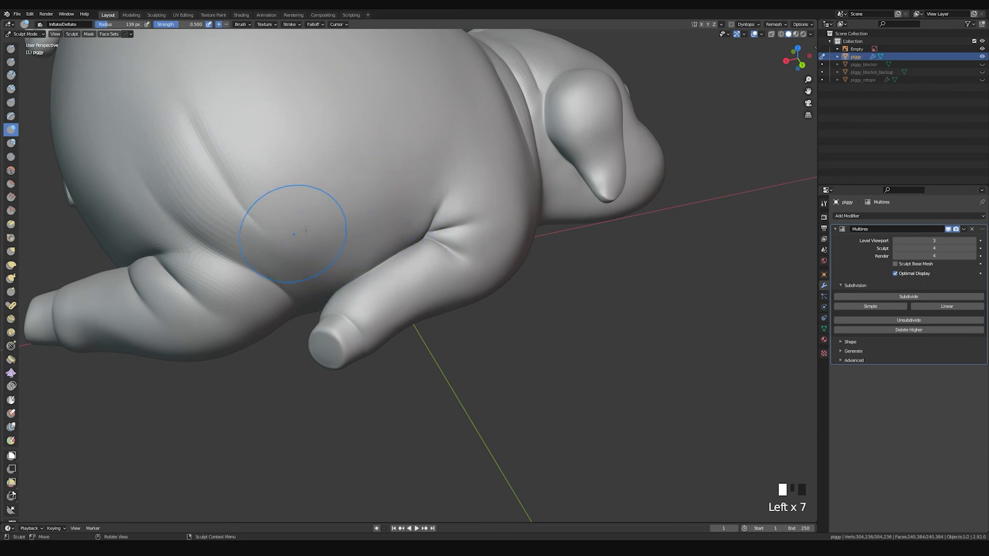
# Step: Smooth the belly between the front and hind legs, and even out the underside around the front leg's base
pyautogui.keyDown('shift'); pyautogui.moveTo(389, 232); pyautogui.dragTo(341, 246); pyautogui.keyUp('shift')
pyautogui.keyDown('shift'); pyautogui.moveTo(377, 239); pyautogui.dragTo(407, 325, button='middle'); pyautogui.keyUp('shift')
pyautogui.moveTo(407, 325)
pyautogui.mouseDown()
pyautogui.moveTo(468, 269)
pyautogui.moveTo(422, 321)
pyautogui.mouseUp()
pyautogui.moveTo(458, 296); pyautogui.dragTo(472, 220, button='middle')
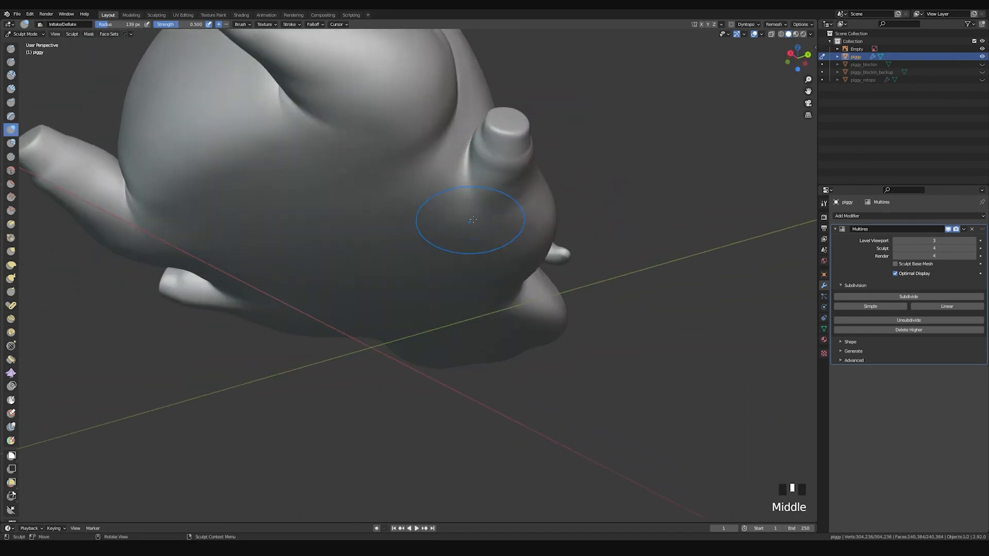
pyautogui.moveTo(464, 158)
pyautogui.keyDown('shift'); pyautogui.mouseDown()
pyautogui.moveTo(469, 178)
pyautogui.moveTo(463, 166)
pyautogui.mouseUp(); pyautogui.keyUp('shift')
pyautogui.moveTo(463, 166)
pyautogui.keyDown('shift'); pyautogui.mouseDown(button='middle')
pyautogui.moveTo(445, 232)
pyautogui.moveTo(424, 202)
pyautogui.mouseUp(button='middle'); pyautogui.keyUp('shift')
pyautogui.keyDown('shift'); pyautogui.moveTo(423, 203); pyautogui.dragTo(432, 218); pyautogui.keyUp('shift')
pyautogui.keyDown('shift'); pyautogui.moveTo(429, 204); pyautogui.dragTo(407, 222); pyautogui.keyUp('shift')
pyautogui.moveTo(406, 223)
pyautogui.mouseDown(button='middle')
pyautogui.moveTo(347, 267)
pyautogui.moveTo(432, 254)
pyautogui.moveTo(410, 211)
pyautogui.moveTo(429, 227)
pyautogui.mouseUp(button='middle')
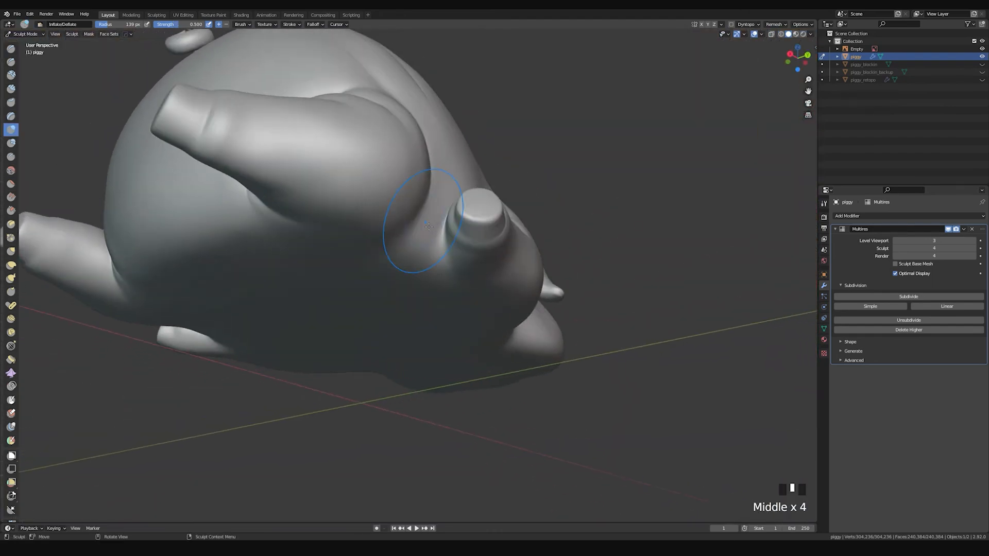
# Step: Adjust the belly edge along the front leg's crease with Grab at 150 px radius
pyautogui.moveTo(430, 157)
pyautogui.mouseDown(button='middle')
pyautogui.moveTo(369, 260)
pyautogui.moveTo(448, 276)
pyautogui.moveTo(456, 261)
pyautogui.moveTo(443, 242)
pyautogui.moveTo(430, 276)
pyautogui.mouseUp(button='middle')
pyautogui.press('g')
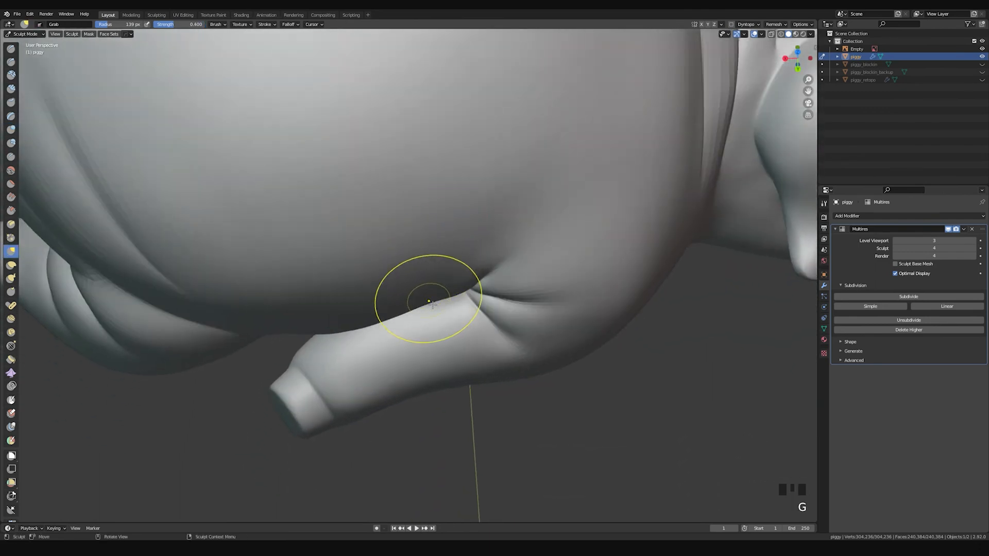
pyautogui.press('f')
pyautogui.click(430, 304)
pyautogui.moveTo(415, 309); pyautogui.dragTo(440, 263, button='middle')
pyautogui.moveTo(442, 263); pyautogui.dragTo(437, 271)
pyautogui.moveTo(438, 267)
pyautogui.mouseDown(button='middle')
pyautogui.moveTo(525, 151)
pyautogui.moveTo(531, 195)
pyautogui.mouseUp(button='middle')
pyautogui.moveTo(531, 196)
pyautogui.keyDown('shift'); pyautogui.mouseDown(button='middle')
pyautogui.moveTo(530, 221)
pyautogui.moveTo(486, 250)
pyautogui.mouseUp(button='middle'); pyautogui.keyUp('shift')
# Step: Inflate the belly behind the front leg at 150 px radius and smooth the flank above it
pyautogui.press('i')
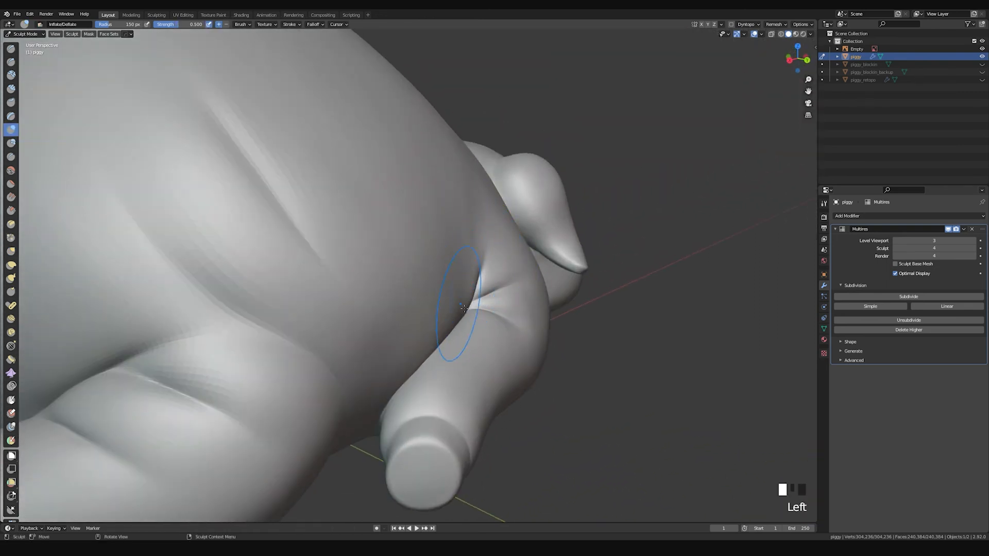
pyautogui.keyDown('shift'); pyautogui.moveTo(465, 181); pyautogui.dragTo(474, 244); pyautogui.keyUp('shift')
pyautogui.keyDown('shift'); pyautogui.moveTo(446, 309); pyautogui.dragTo(415, 350); pyautogui.keyUp('shift')
pyautogui.moveTo(416, 347); pyautogui.dragTo(471, 244)
pyautogui.moveTo(383, 352)
pyautogui.keyDown('shift'); pyautogui.mouseDown()
pyautogui.moveTo(412, 335)
pyautogui.moveTo(437, 278)
pyautogui.mouseUp(); pyautogui.keyUp('shift')
pyautogui.keyDown('shift'); pyautogui.moveTo(440, 272); pyautogui.dragTo(450, 252); pyautogui.keyUp('shift')
pyautogui.keyDown('shift'); pyautogui.moveTo(453, 247); pyautogui.dragTo(466, 216); pyautogui.keyUp('shift')
pyautogui.keyDown('shift'); pyautogui.moveTo(468, 211); pyautogui.dragTo(486, 175); pyautogui.keyUp('shift')
# Step: Reshape the shoulder and the skin fold behind the ear with Grab strokes
pyautogui.keyDown('ctrl'); pyautogui.moveTo(489, 171); pyautogui.dragTo(463, 227, button='middle'); pyautogui.keyUp('ctrl')
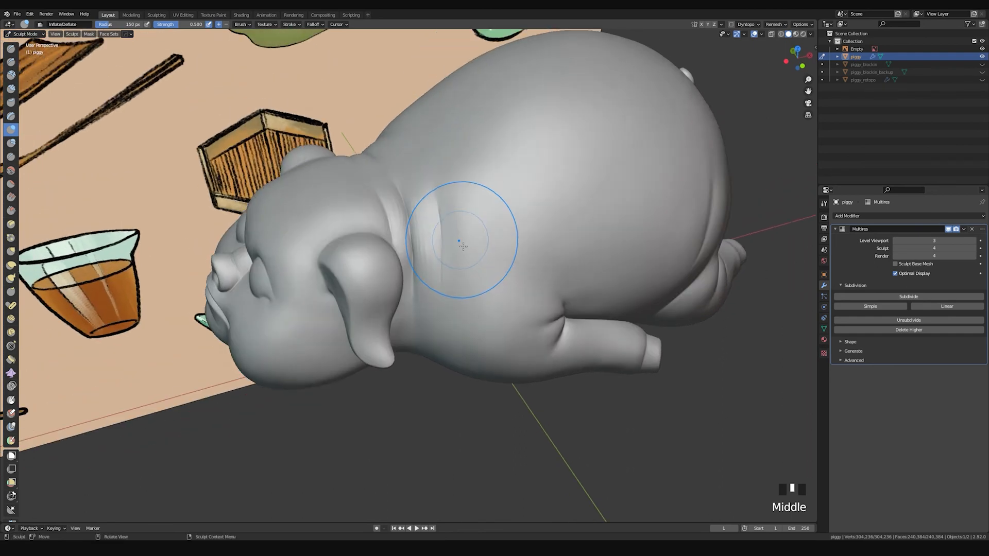
pyautogui.press('g')
pyautogui.press('f')
pyautogui.click(447, 261)
pyautogui.moveTo(449, 286); pyautogui.dragTo(453, 231)
pyautogui.moveTo(453, 224); pyautogui.dragTo(479, 221, button='middle')
pyautogui.moveTo(479, 221); pyautogui.dragTo(467, 164)
pyautogui.moveTo(467, 164)
pyautogui.mouseDown(button='middle')
pyautogui.moveTo(433, 228)
pyautogui.moveTo(362, 292)
pyautogui.moveTo(367, 276)
pyautogui.moveTo(376, 287)
pyautogui.mouseUp(button='middle')
pyautogui.moveTo(375, 287)
pyautogui.mouseDown()
pyautogui.moveTo(375, 331)
pyautogui.moveTo(404, 335)
pyautogui.mouseUp()
# Step: Resize the Grab brush and smooth the skin between the neck and the shoulder
pyautogui.press('f')
pyautogui.click(419, 326)
pyautogui.click(413, 340)
pyautogui.moveTo(413, 340); pyautogui.dragTo(411, 265, button='middle')
pyautogui.moveTo(410, 265)
pyautogui.keyDown('shift'); pyautogui.mouseDown()
pyautogui.moveTo(371, 304)
pyautogui.moveTo(376, 319)
pyautogui.mouseUp(); pyautogui.keyUp('shift')
pyautogui.keyDown('shift'); pyautogui.moveTo(375, 319); pyautogui.dragTo(388, 326); pyautogui.keyUp('shift')
# Step: Pull the shoulder fold beside the neck into shape with Grab, enlarging the brush to 148 px radius
pyautogui.moveTo(388, 327)
pyautogui.mouseDown(button='middle')
pyautogui.moveTo(404, 258)
pyautogui.moveTo(557, 211)
pyautogui.moveTo(528, 201)
pyautogui.mouseUp(button='middle')
pyautogui.press('g')
pyautogui.press('f')
pyautogui.click(502, 189)
pyautogui.moveTo(497, 192); pyautogui.dragTo(458, 230, button='middle')
pyautogui.moveTo(457, 230); pyautogui.dragTo(388, 210)
pyautogui.moveTo(390, 210)
pyautogui.mouseDown(button='middle')
pyautogui.moveTo(469, 207)
pyautogui.moveTo(388, 212)
pyautogui.mouseUp(button='middle')
pyautogui.press('f')
pyautogui.click(474, 206)
pyautogui.moveTo(358, 210)
pyautogui.mouseDown()
pyautogui.moveTo(325, 215)
pyautogui.moveTo(342, 221)
pyautogui.mouseUp()
pyautogui.moveTo(342, 220)
pyautogui.mouseDown(button='middle')
pyautogui.moveTo(418, 233)
pyautogui.moveTo(441, 220)
pyautogui.mouseUp(button='middle')
# Step: Reduce the brush radius and smooth the shoulder fold behind the ear
pyautogui.keyDown('shift'); pyautogui.moveTo(376, 198); pyautogui.dragTo(346, 226, button='middle'); pyautogui.keyUp('shift')
pyautogui.press('f')
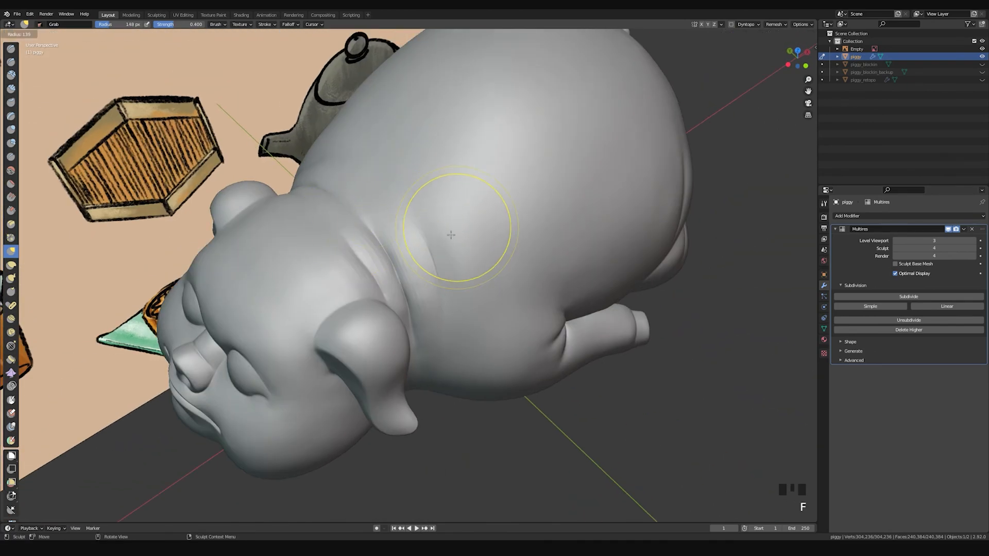
pyautogui.click(437, 231)
pyautogui.moveTo(406, 231)
pyautogui.mouseDown(button='middle')
pyautogui.moveTo(421, 225)
pyautogui.moveTo(393, 228)
pyautogui.mouseUp(button='middle')
pyautogui.keyDown('shift'); pyautogui.moveTo(393, 228); pyautogui.dragTo(367, 217); pyautogui.keyUp('shift')
pyautogui.moveTo(367, 216)
pyautogui.keyDown('shift'); pyautogui.mouseDown()
pyautogui.moveTo(362, 196)
pyautogui.moveTo(368, 242)
pyautogui.mouseUp(); pyautogui.keyUp('shift')
pyautogui.keyDown('shift'); pyautogui.moveTo(368, 242); pyautogui.dragTo(379, 222); pyautogui.keyUp('shift')
pyautogui.keyDown('shift'); pyautogui.moveTo(379, 221); pyautogui.dragTo(391, 247); pyautogui.keyUp('shift')
# Step: Smooth the lower shoulder near the front leg and inflate it with a brush radius of about 102 px
pyautogui.moveTo(521, 224); pyautogui.dragTo(485, 240, button='middle')
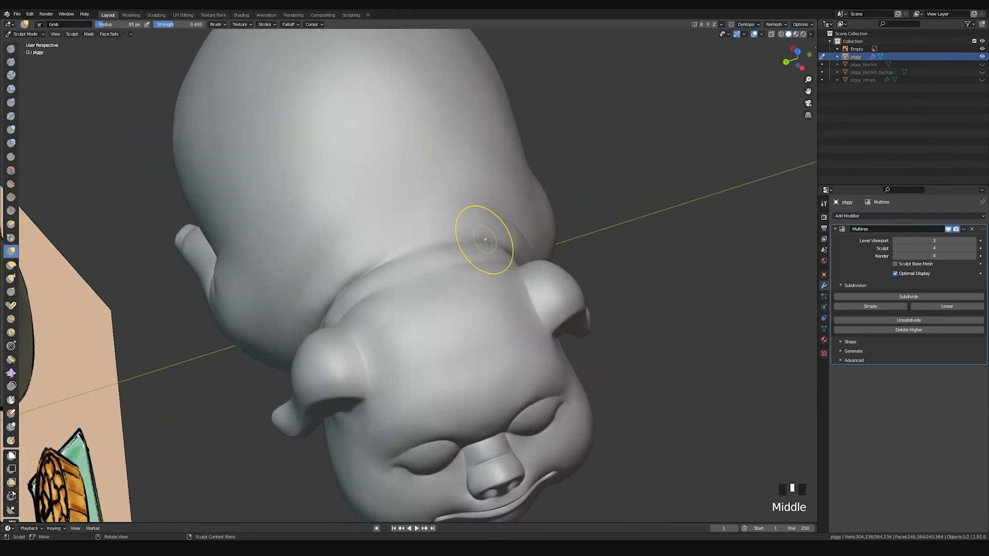
pyautogui.moveTo(260, 311); pyautogui.dragTo(290, 296, button='middle')
pyautogui.keyDown('shift'); pyautogui.moveTo(235, 355); pyautogui.dragTo(257, 370); pyautogui.keyUp('shift')
pyautogui.press('i')
pyautogui.press('f')
pyautogui.press('f')
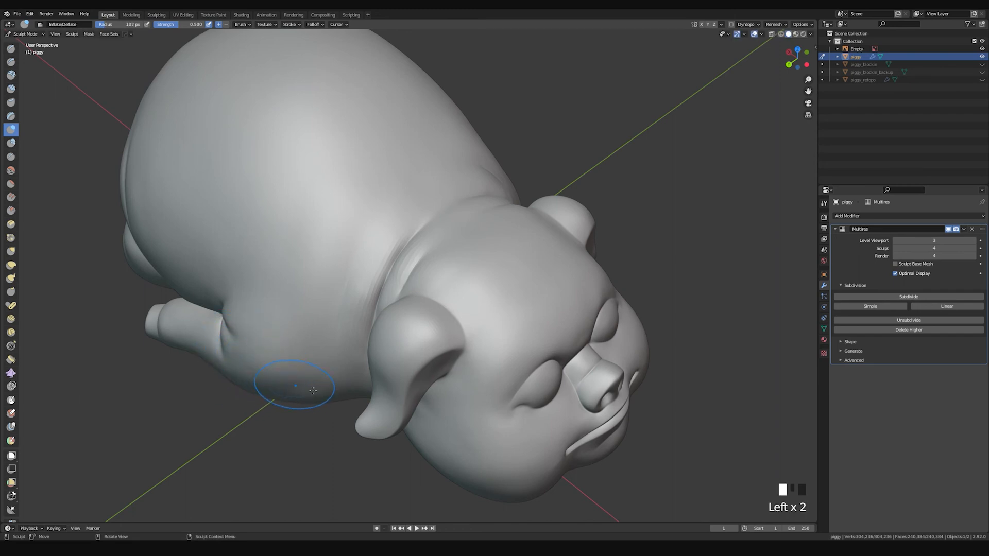
pyautogui.press('i')
# Step: Add Inflate dabs to the shoulder on the pig's other side and smooth the skin between them and the neck
pyautogui.moveTo(327, 364)
pyautogui.mouseDown(button='middle')
pyautogui.moveTo(388, 327)
pyautogui.moveTo(567, 299)
pyautogui.moveTo(554, 240)
pyautogui.moveTo(587, 281)
pyautogui.mouseUp(button='middle')
pyautogui.click(530, 281)
pyautogui.moveTo(523, 223)
pyautogui.mouseDown(button='middle')
pyautogui.moveTo(509, 257)
pyautogui.moveTo(486, 274)
pyautogui.mouseUp(button='middle')
pyautogui.click(519, 247)
pyautogui.keyDown('shift'); pyautogui.moveTo(513, 248); pyautogui.dragTo(492, 273); pyautogui.keyUp('shift')
pyautogui.moveTo(492, 253); pyautogui.dragTo(408, 269, button='middle')
pyautogui.keyDown('shift'); pyautogui.moveTo(408, 269); pyautogui.dragTo(392, 247); pyautogui.keyUp('shift')
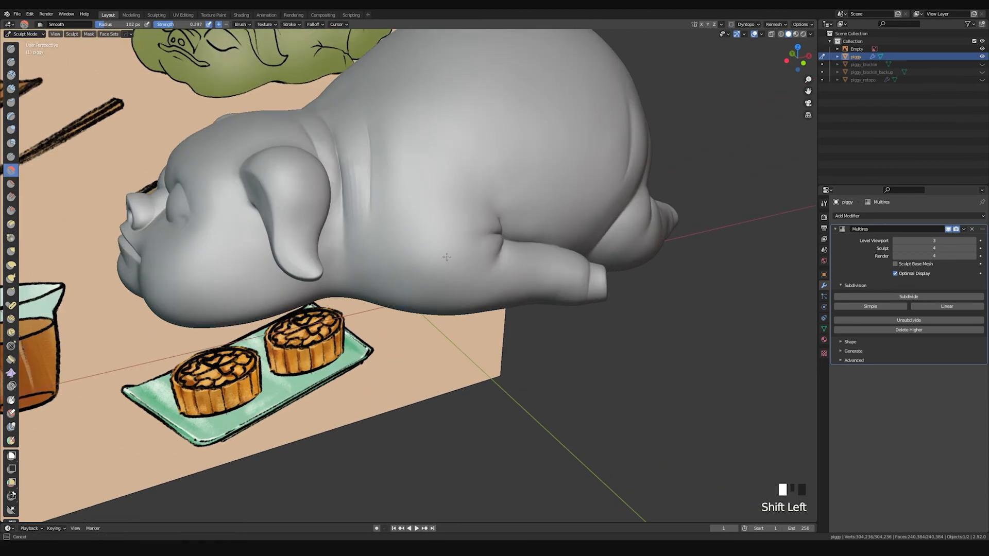
pyautogui.keyDown('shift'); pyautogui.moveTo(392, 247); pyautogui.dragTo(432, 268, button='middle'); pyautogui.keyUp('shift')
# Step: Smooth the shoulder skin beside the neck crease and reduce the Inflate brush to 60 px radius
pyautogui.moveTo(432, 268); pyautogui.dragTo(458, 282, button='middle')
pyautogui.moveTo(431, 245); pyautogui.dragTo(421, 244, button='middle')
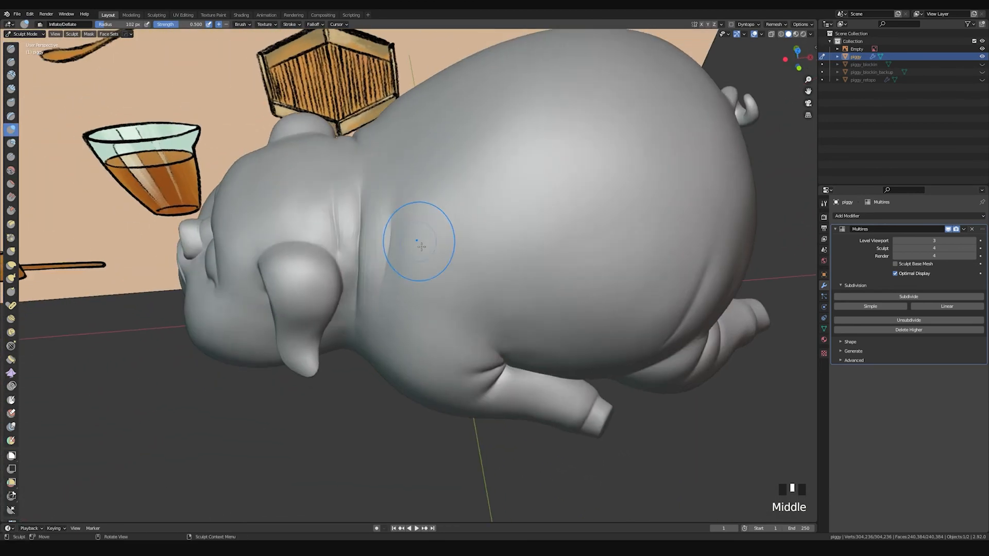
pyautogui.moveTo(378, 308); pyautogui.dragTo(353, 213, button='middle')
pyautogui.keyDown('shift'); pyautogui.moveTo(353, 214); pyautogui.dragTo(350, 206); pyautogui.keyUp('shift')
pyautogui.keyDown('shift'); pyautogui.moveTo(355, 289); pyautogui.dragTo(358, 291); pyautogui.keyUp('shift')
pyautogui.moveTo(358, 291); pyautogui.dragTo(353, 221, button='middle')
pyautogui.keyDown('shift'); pyautogui.moveTo(353, 222); pyautogui.dragTo(343, 271); pyautogui.keyUp('shift')
pyautogui.moveTo(343, 272); pyautogui.dragTo(465, 261, button='middle')
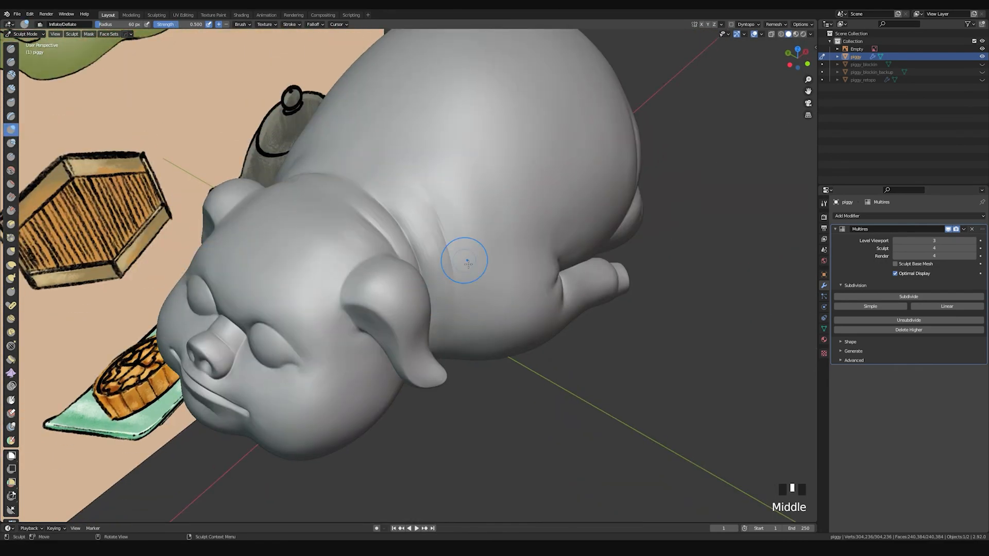
# Step: Switch the viewport to the glossy metallic matcap with warm highlights and check the whole pig's surface
pyautogui.scroll(-6, 735, 289)
pyautogui.moveTo(735, 289); pyautogui.dragTo(543, 247, button='middle')
pyautogui.scroll(2, 543, 247)
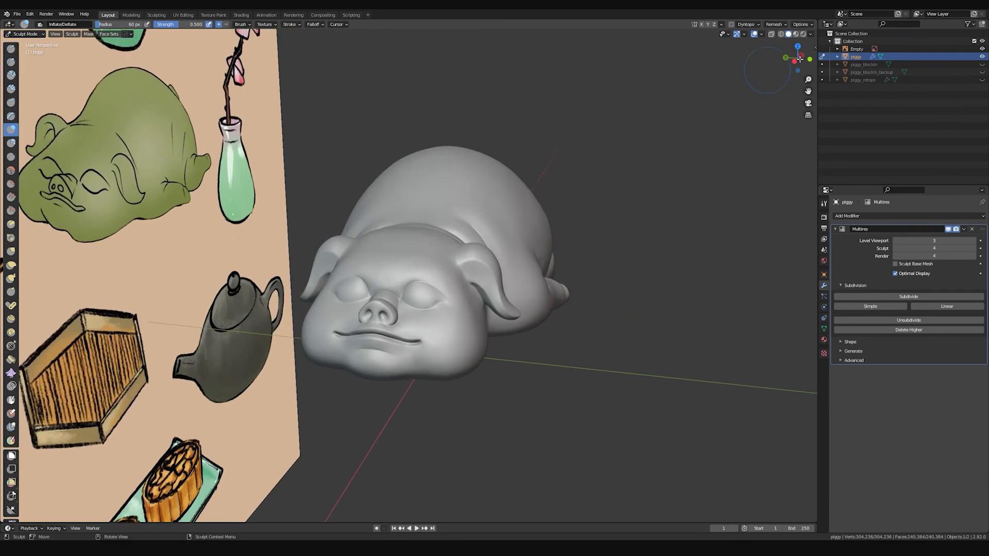
pyautogui.click(811, 33)
pyautogui.click(801, 92)
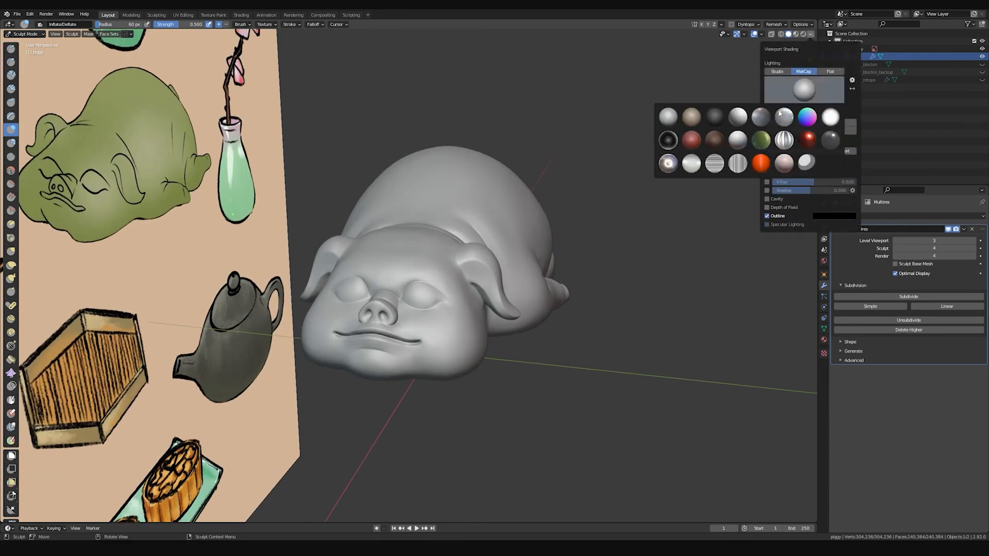
pyautogui.click(784, 116)
pyautogui.moveTo(566, 196)
pyautogui.mouseDown(button='middle')
pyautogui.moveTo(631, 200)
pyautogui.moveTo(627, 245)
pyautogui.mouseUp(button='middle')
pyautogui.moveTo(577, 264); pyautogui.dragTo(791, 109, button='middle')
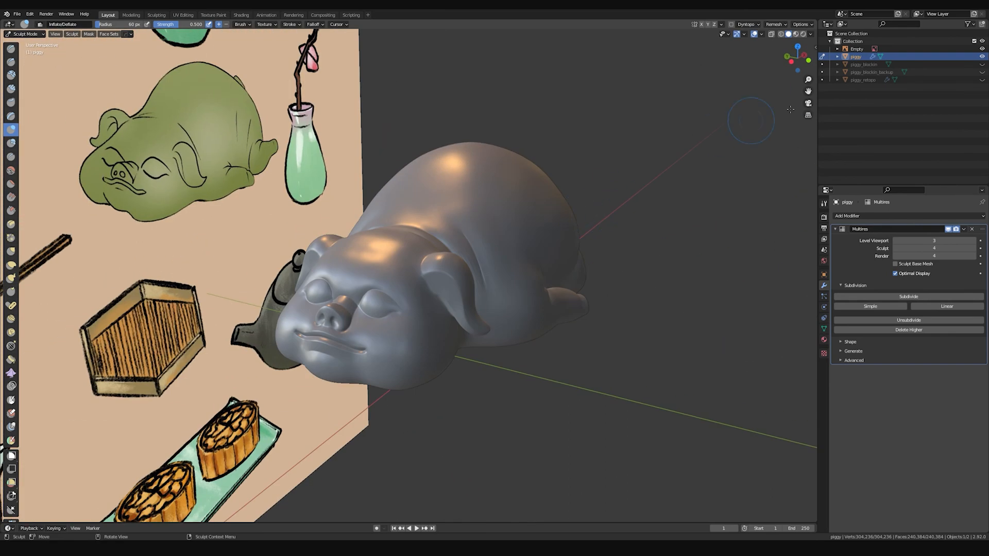
# Step: Carve the nostrils deeper into the snout with the Draw brush at 26 px radius
pyautogui.scroll(5, 444, 371)
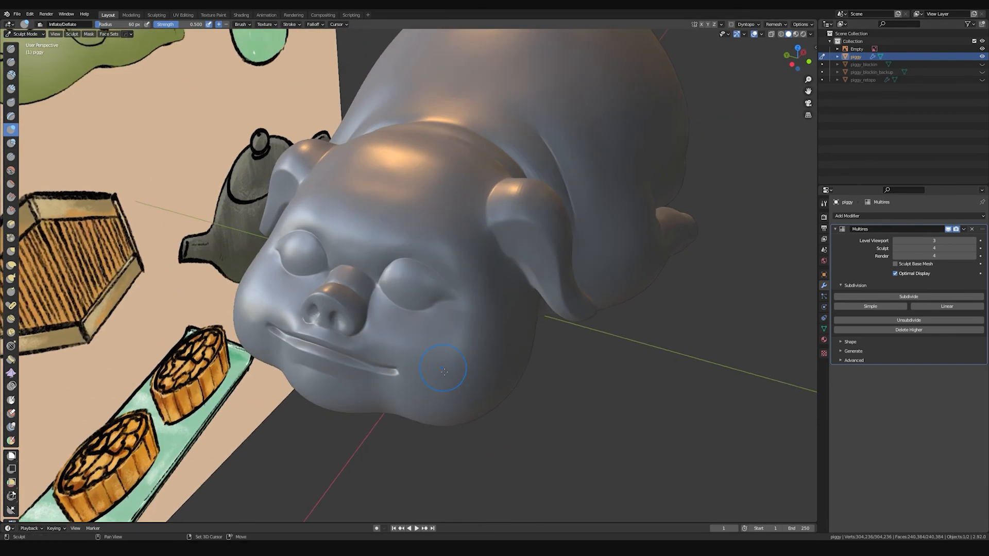
pyautogui.scroll(4, 467, 300)
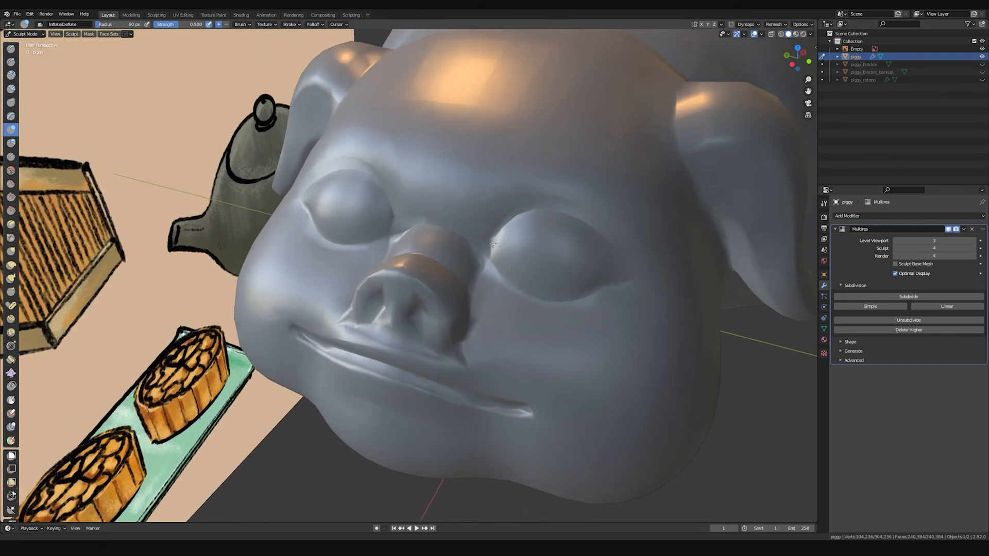
pyautogui.press('x')
pyautogui.moveTo(450, 279); pyautogui.dragTo(470, 254, button='middle')
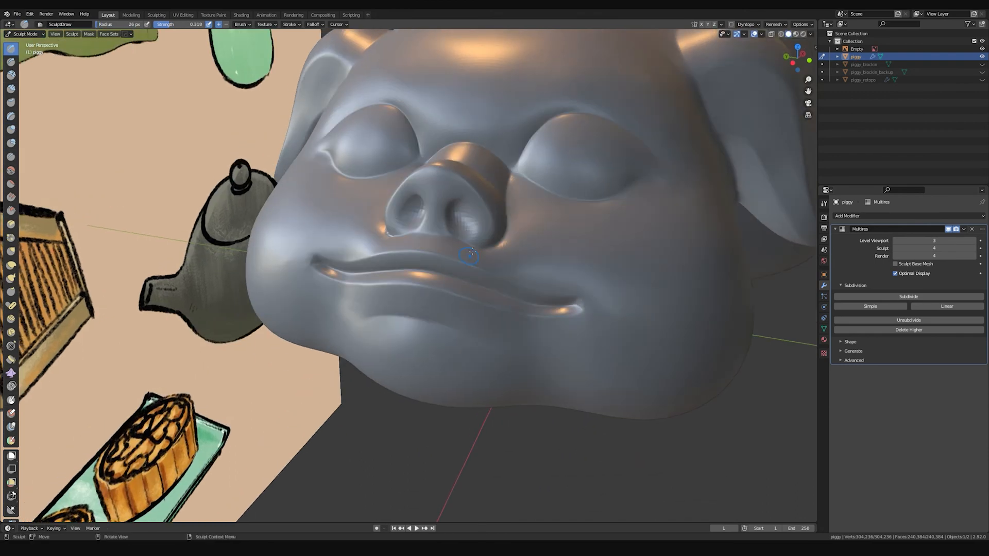
pyautogui.moveTo(460, 211); pyautogui.dragTo(547, 145, button='middle')
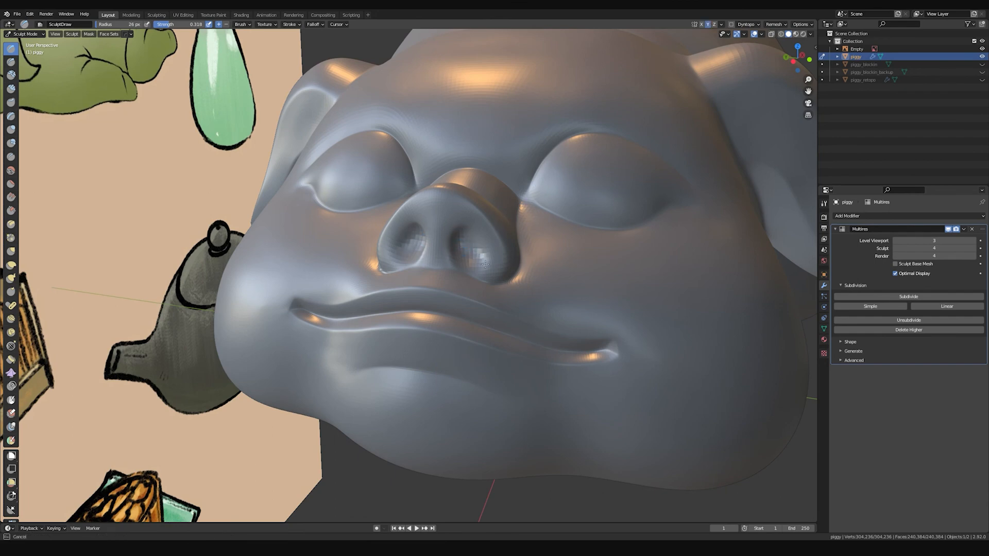
pyautogui.moveTo(482, 254); pyautogui.dragTo(474, 223, button='middle')
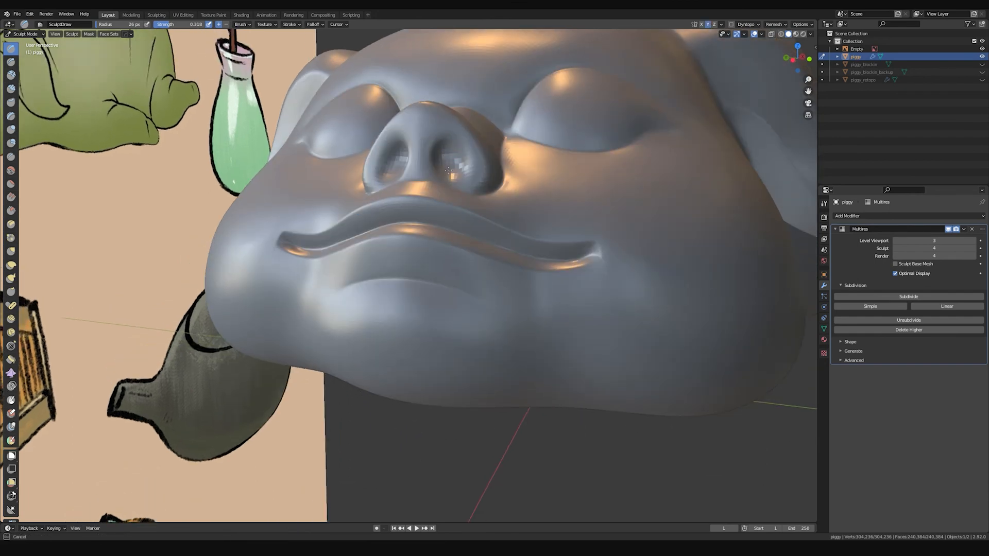
pyautogui.moveTo(462, 163)
pyautogui.mouseDown(button='middle')
pyautogui.moveTo(452, 202)
pyautogui.moveTo(428, 205)
pyautogui.moveTo(459, 212)
pyautogui.mouseUp(button='middle')
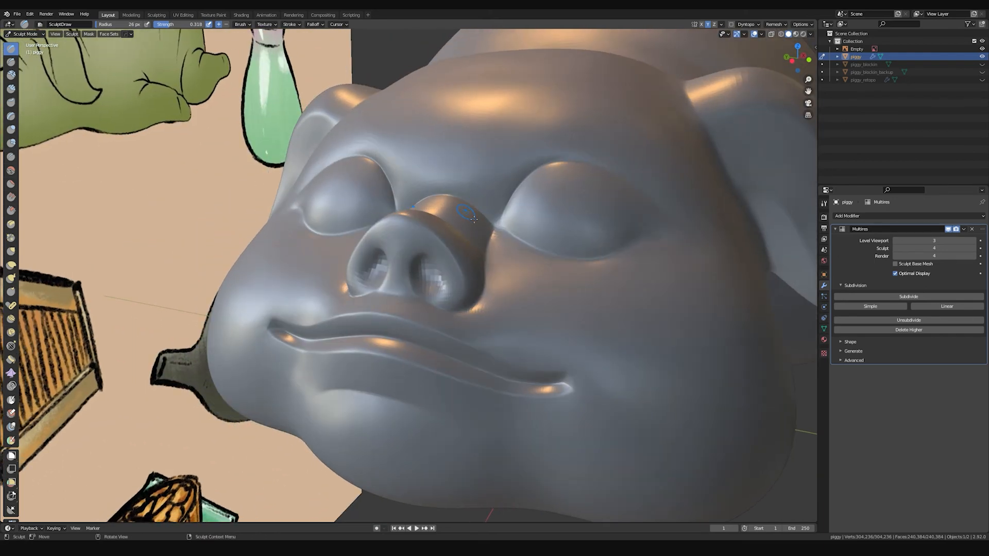
pyautogui.keyDown('ctrl'); pyautogui.moveTo(454, 288); pyautogui.dragTo(443, 258, button='middle'); pyautogui.keyUp('ctrl')
# Step: Sharpen the edges of the snout and nostrils with the Pinch brush at 42 px radius
pyautogui.keyDown('shift'); pyautogui.moveTo(430, 268); pyautogui.dragTo(424, 224, button='middle'); pyautogui.keyUp('shift')
pyautogui.press('p')
pyautogui.press('f')
pyautogui.click(391, 198)
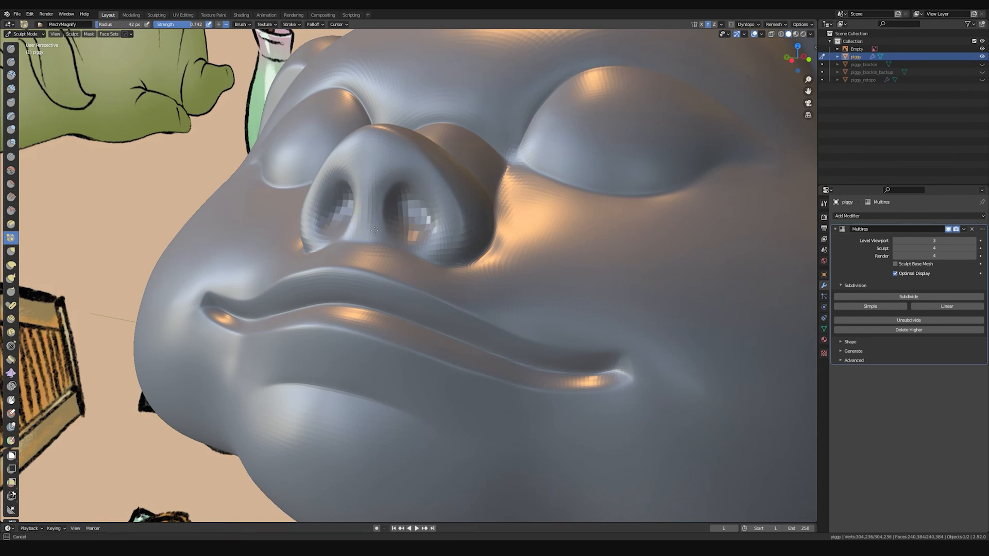
pyautogui.moveTo(413, 164)
pyautogui.mouseDown(button='middle')
pyautogui.moveTo(429, 140)
pyautogui.moveTo(520, 167)
pyautogui.moveTo(623, 175)
pyautogui.mouseUp(button='middle')
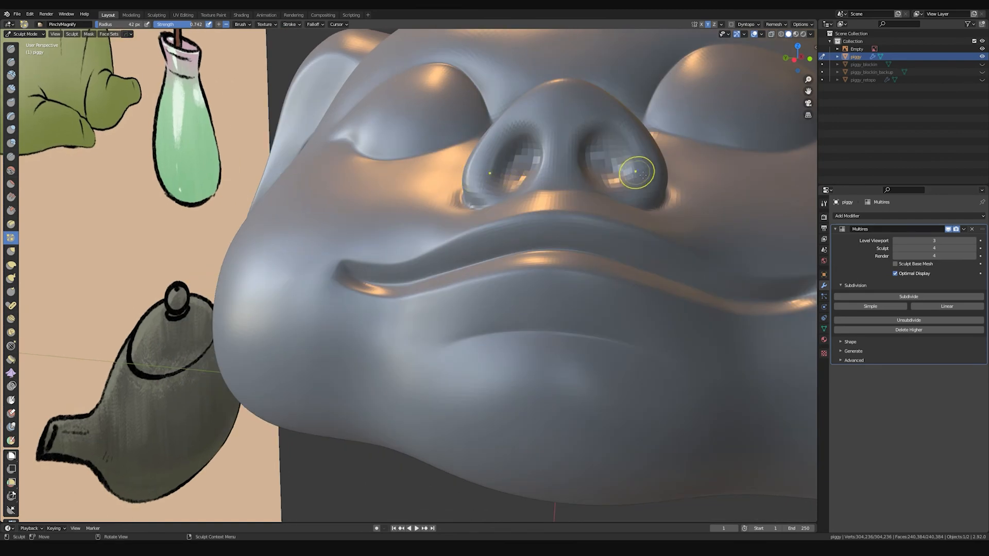
# Step: Switch the viewport to a high-contrast black-and-white matcap and check the snout and mouth
pyautogui.click(809, 35)
pyautogui.click(803, 93)
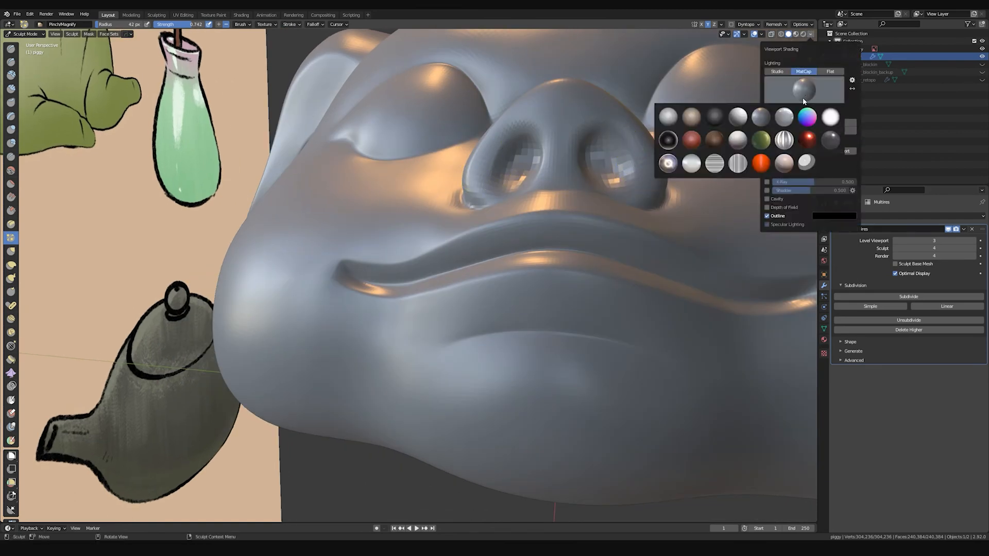
pyautogui.click(737, 119)
pyautogui.moveTo(640, 155); pyautogui.dragTo(570, 178, button='middle')
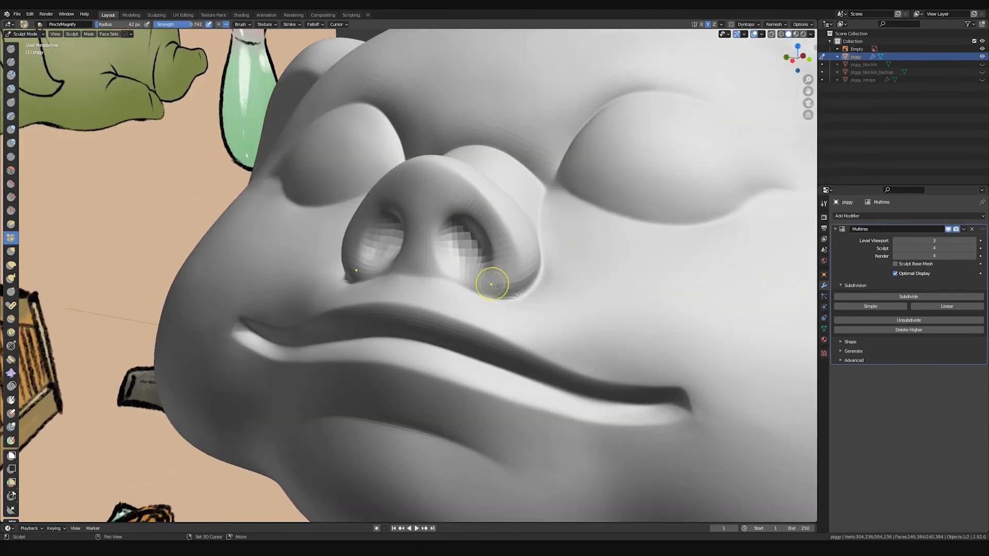
# Step: Tighten the neck folds behind the ears with the Pinch brush at 100 px radius
pyautogui.scroll(-6, 492, 284)
pyautogui.moveTo(456, 238)
pyautogui.mouseDown(button='middle')
pyautogui.moveTo(556, 229)
pyautogui.moveTo(587, 203)
pyautogui.moveTo(652, 190)
pyautogui.moveTo(597, 192)
pyautogui.moveTo(569, 238)
pyautogui.moveTo(536, 242)
pyautogui.moveTo(564, 309)
pyautogui.moveTo(499, 301)
pyautogui.moveTo(526, 291)
pyautogui.moveTo(512, 299)
pyautogui.moveTo(495, 243)
pyautogui.moveTo(505, 262)
pyautogui.mouseUp(button='middle')
pyautogui.scroll(2, 597, 227)
pyautogui.press('f')
pyautogui.click(473, 270)
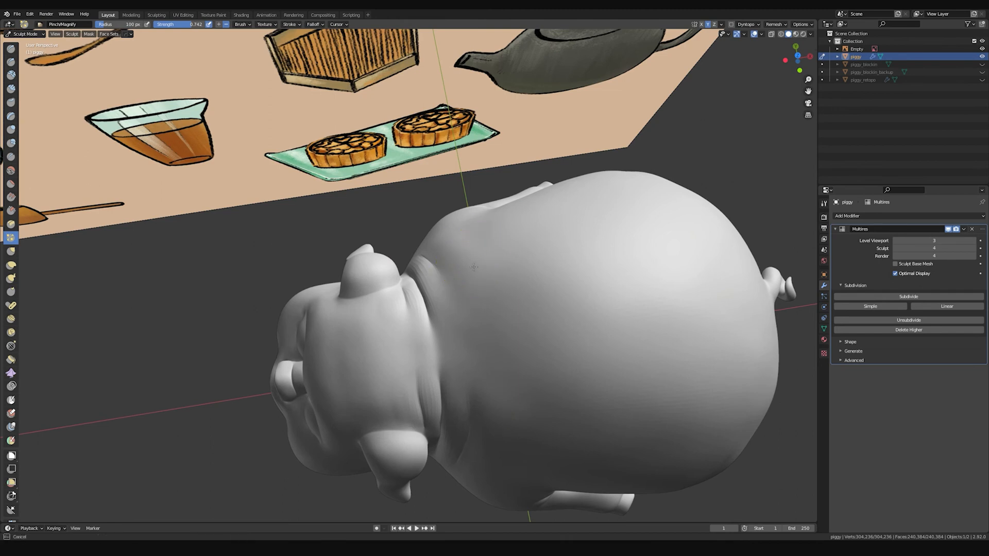
pyautogui.moveTo(442, 329)
pyautogui.mouseDown(button='middle')
pyautogui.moveTo(436, 278)
pyautogui.moveTo(419, 293)
pyautogui.mouseUp(button='middle')
pyautogui.scroll(4, 419, 286)
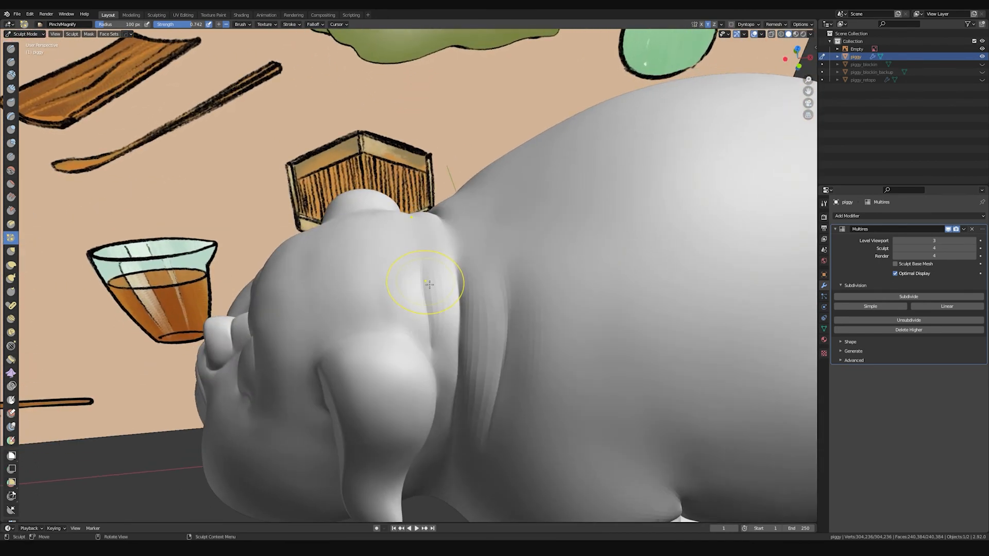
# Step: Activate the Grab brush and restore the plain light grey matcap in the viewport shading
pyautogui.press('g')
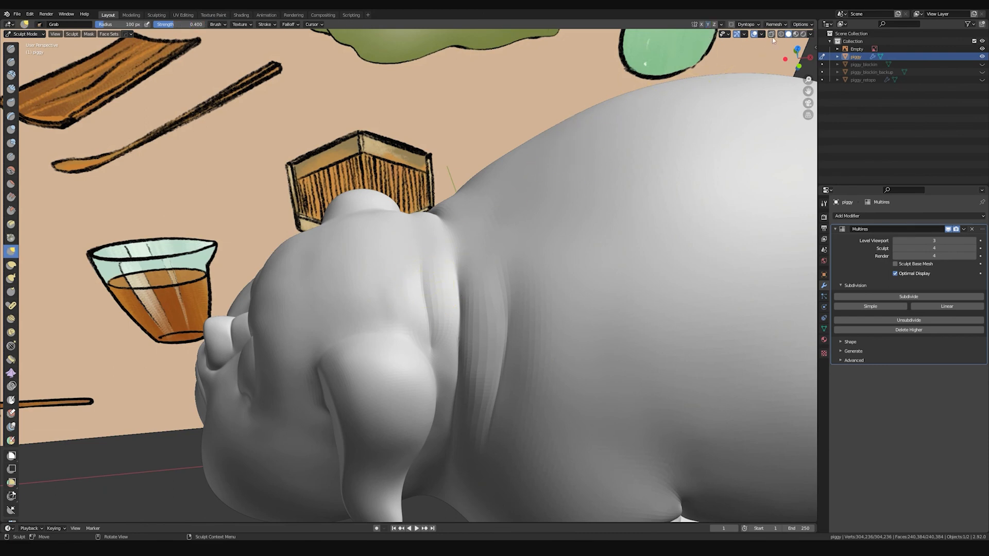
pyautogui.click(809, 34)
pyautogui.click(787, 91)
pyautogui.click(668, 118)
pyautogui.moveTo(401, 309)
pyautogui.mouseDown(button='middle')
pyautogui.moveTo(435, 356)
pyautogui.moveTo(438, 294)
pyautogui.moveTo(397, 316)
pyautogui.mouseUp(button='middle')
pyautogui.moveTo(402, 349); pyautogui.dragTo(395, 312, button='middle')
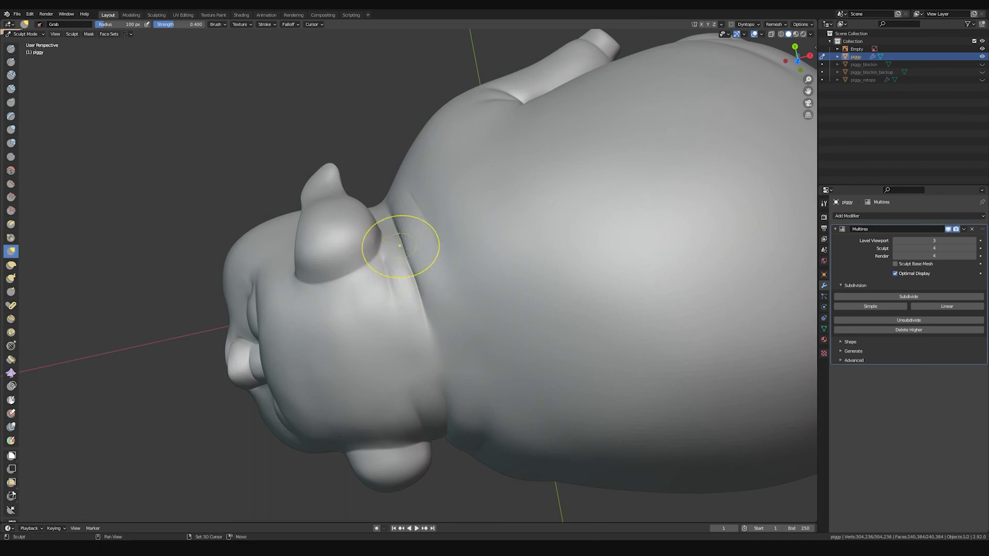
# Step: Reshape the mouth and its corners from the front with Grab at 134 px radius
pyautogui.scroll(-5, 431, 314)
pyautogui.moveTo(431, 315)
pyautogui.mouseDown(button='middle')
pyautogui.moveTo(441, 265)
pyautogui.moveTo(485, 294)
pyautogui.moveTo(530, 292)
pyautogui.moveTo(525, 245)
pyautogui.moveTo(441, 287)
pyautogui.mouseUp(button='middle')
pyautogui.scroll(3, 485, 293)
pyautogui.press('f')
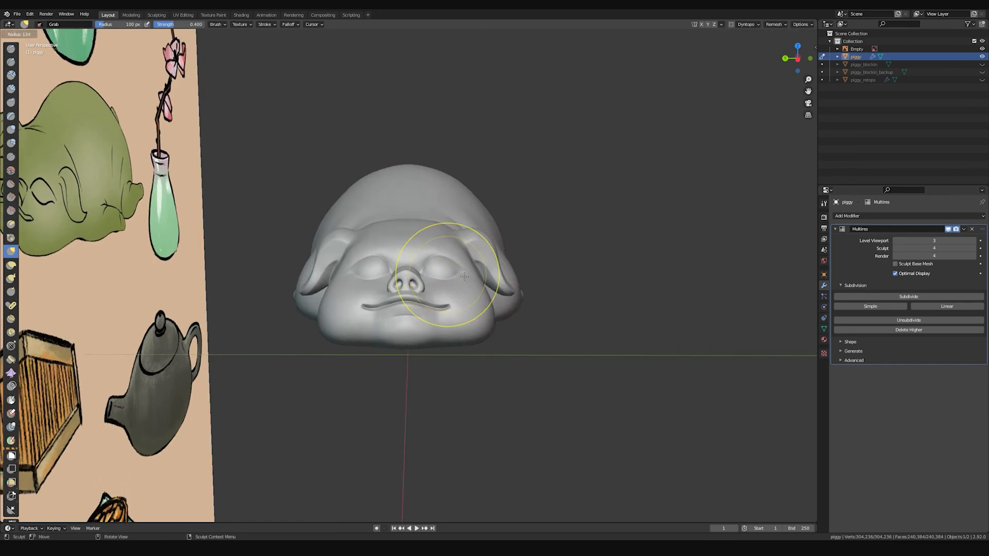
pyautogui.click(438, 263)
pyautogui.moveTo(438, 261); pyautogui.dragTo(432, 293)
pyautogui.moveTo(442, 310); pyautogui.dragTo(440, 308)
pyautogui.moveTo(369, 312); pyautogui.dragTo(385, 315)
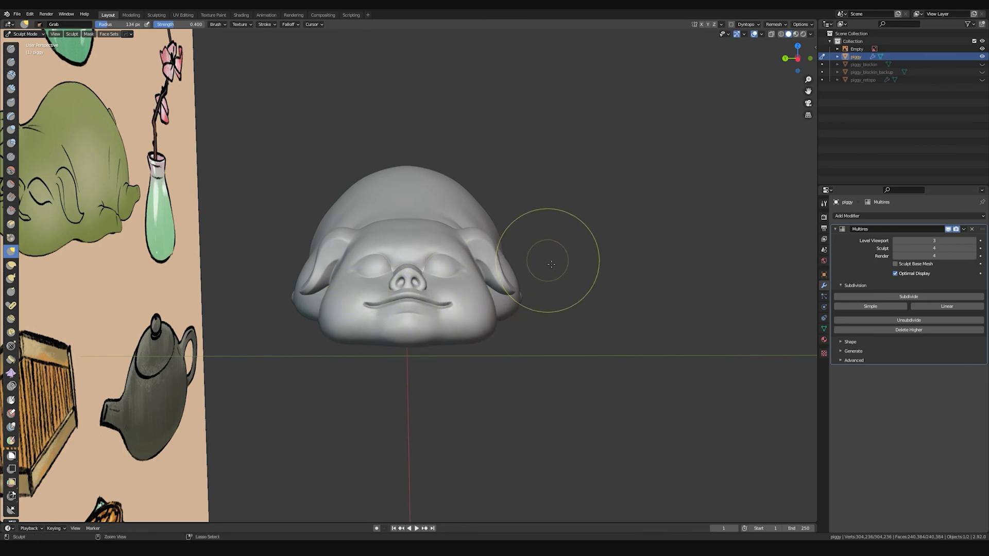
# Step: Switch to Object Mode and rename the pig object as piggy_sym
pyautogui.moveTo(549, 260); pyautogui.dragTo(536, 234, button='middle')
pyautogui.hotkey('ctrl', 'Tab')
pyautogui.click(495, 260)
pyautogui.moveTo(496, 260); pyautogui.dragTo(608, 216, button='middle')
pyautogui.doubleClick(857, 57)
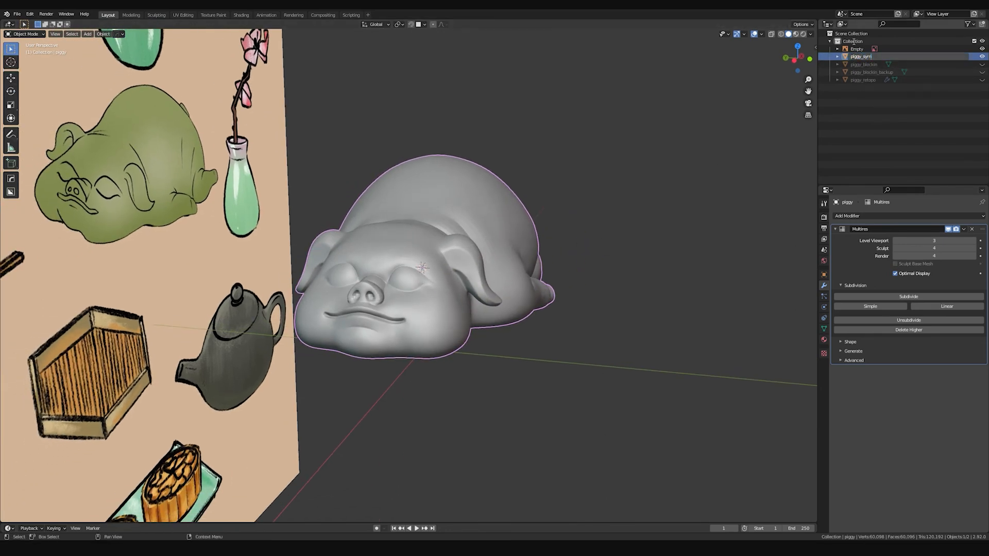
pyautogui.press('Return')
# Step: Duplicate piggy_sym in place and hide the original
pyautogui.moveTo(529, 242); pyautogui.dragTo(557, 196, button='middle')
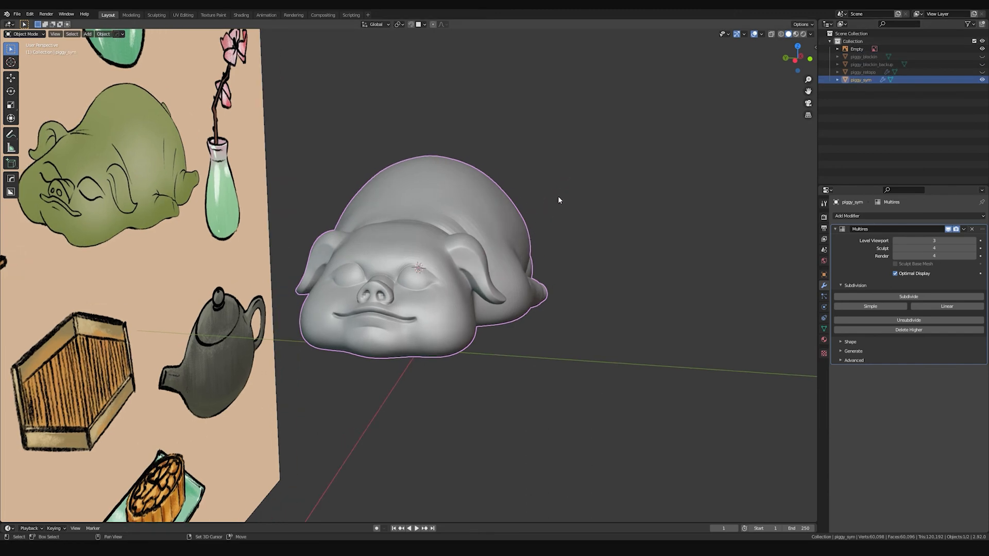
pyautogui.hotkey('shift', 'd')
pyautogui.rightClick(570, 172)
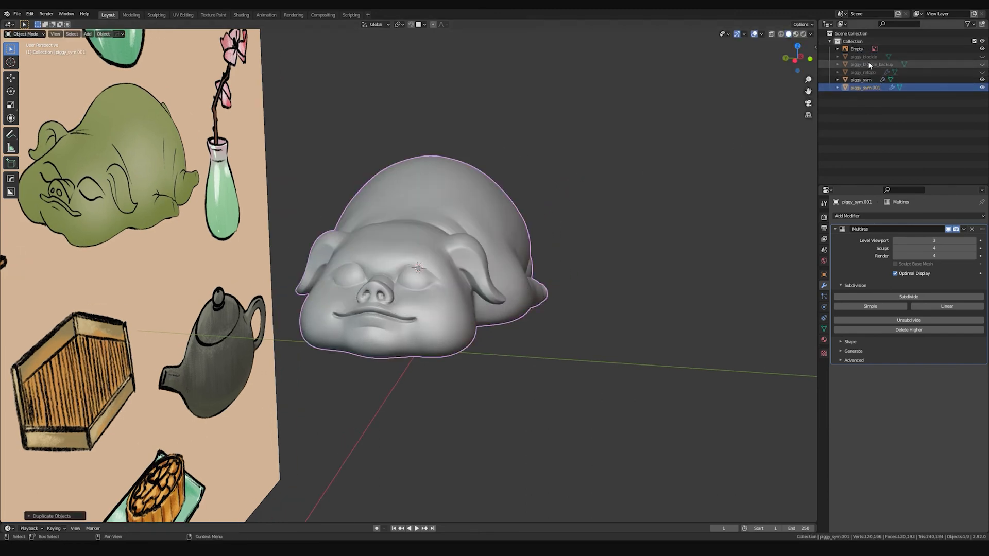
pyautogui.click(953, 81)
pyautogui.click(983, 81)
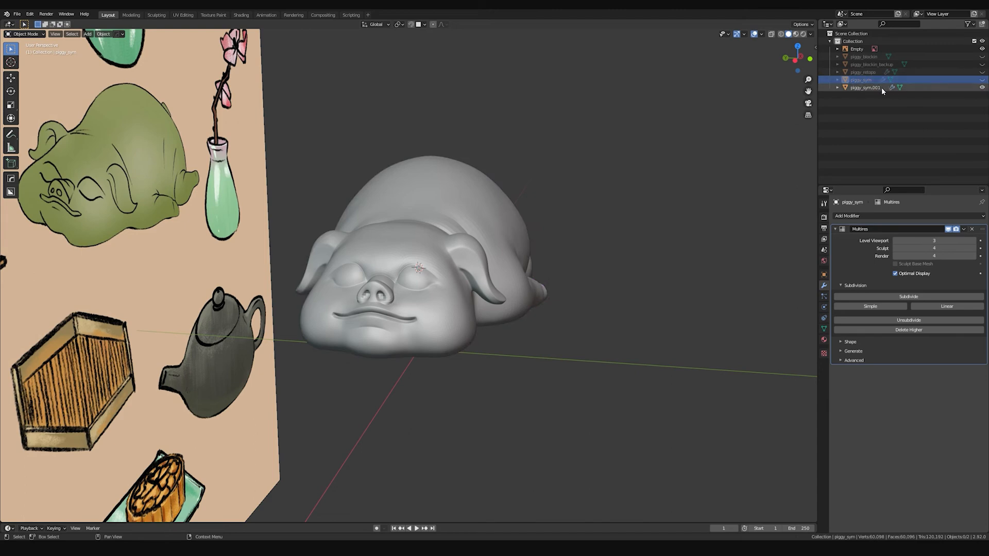
# Step: Rename the visible duplicate as piggy_asym
pyautogui.click(869, 88)
pyautogui.doubleClick(868, 88)
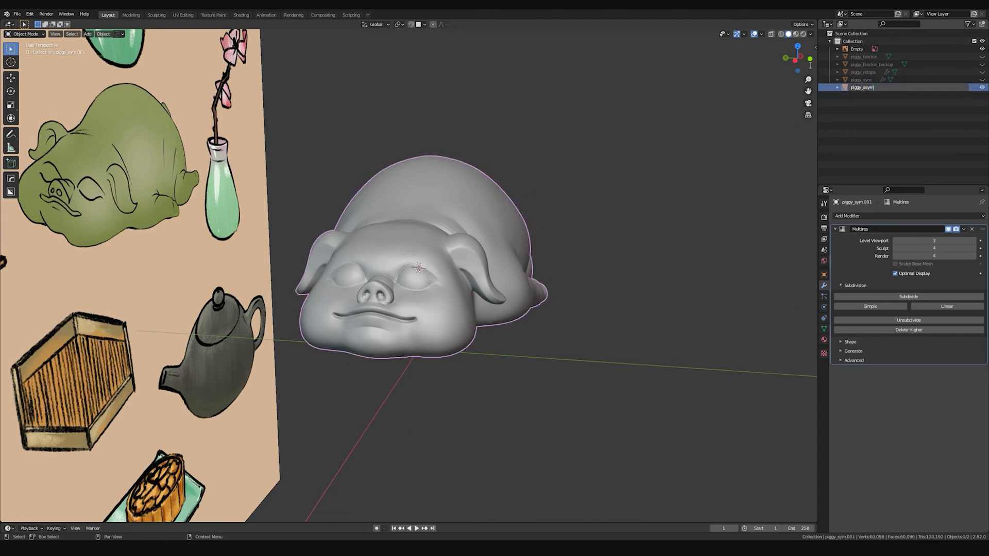
pyautogui.write('piggy_asym')
pyautogui.press('Return')
# Step: Switch piggy_asym to Sculpt Mode and nudge one eye area slightly upward with Grab at 169 px radius
pyautogui.moveTo(563, 188); pyautogui.dragTo(495, 219, button='middle')
pyautogui.hotkey('ctrl', 'Tab')
pyautogui.click(500, 259)
pyautogui.moveTo(413, 290)
pyautogui.mouseDown(button='middle')
pyautogui.moveTo(444, 266)
pyautogui.moveTo(431, 260)
pyautogui.moveTo(441, 221)
pyautogui.moveTo(453, 222)
pyautogui.mouseUp(button='middle')
pyautogui.press('f')
pyautogui.click(462, 226)
pyautogui.moveTo(453, 236); pyautogui.dragTo(452, 232)
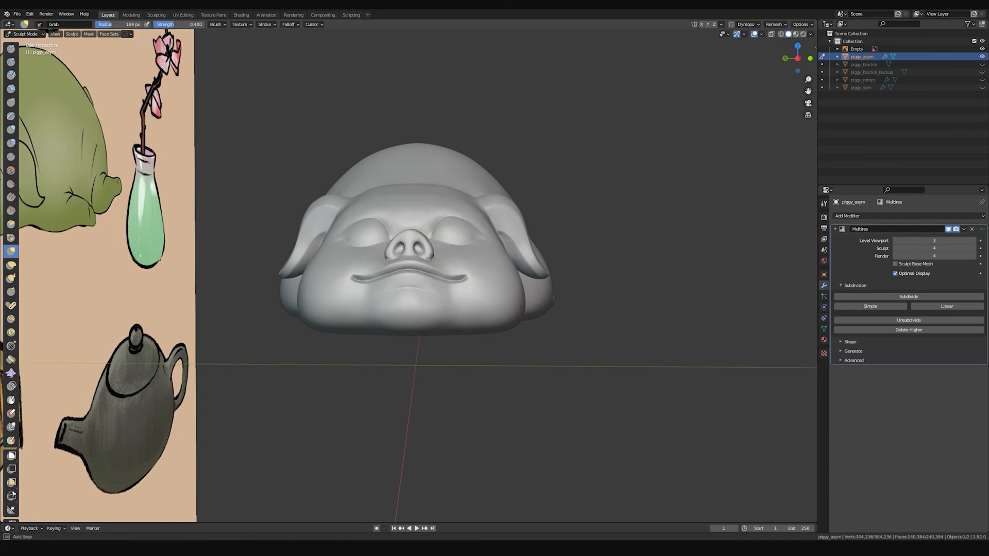
# Step: Shift the snout and both mouth corners out of symmetry with Grab at 143 px radius
pyautogui.moveTo(451, 231); pyautogui.dragTo(428, 253, button='middle')
pyautogui.press('f')
pyautogui.click(415, 250)
pyautogui.moveTo(415, 249); pyautogui.dragTo(411, 249)
pyautogui.moveTo(461, 299); pyautogui.dragTo(461, 295)
pyautogui.moveTo(353, 308); pyautogui.dragTo(360, 309)
pyautogui.moveTo(360, 309); pyautogui.dragTo(380, 254, button='middle')
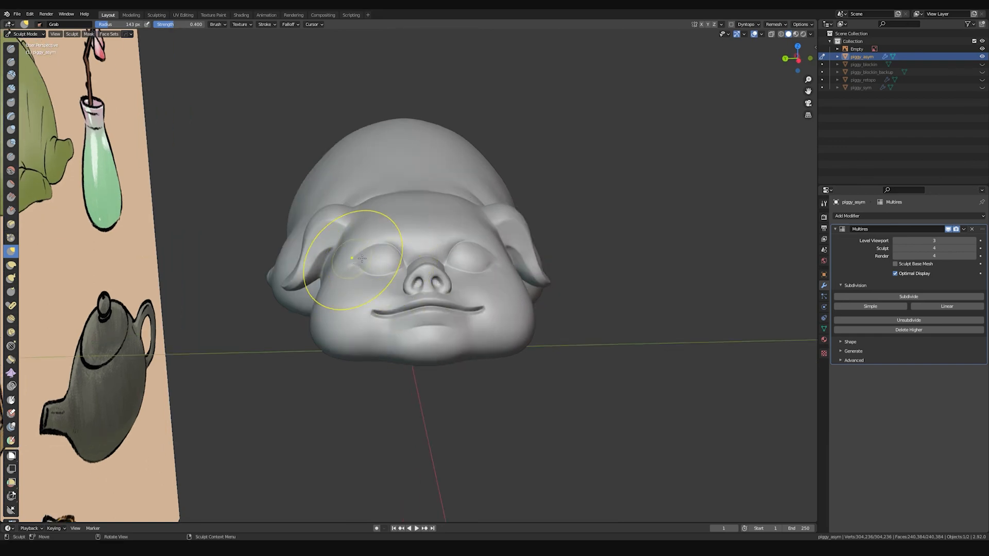
# Step: Shift the forehead near one ear with Grab at 184 px radius
pyautogui.moveTo(470, 230); pyautogui.dragTo(448, 224, button='middle')
pyautogui.press('f')
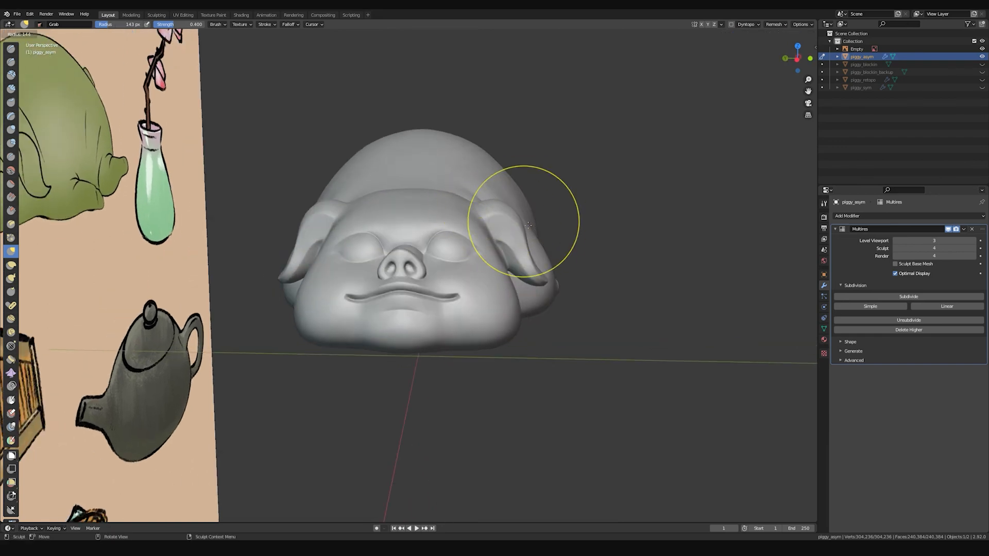
pyautogui.click(593, 222)
pyautogui.moveTo(539, 222); pyautogui.dragTo(504, 220, button='middle')
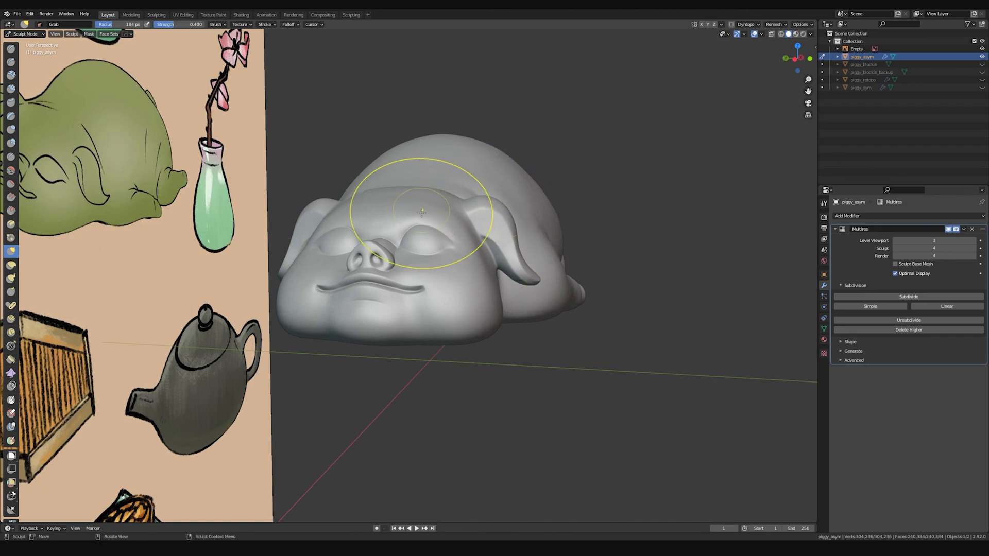
pyautogui.moveTo(441, 210); pyautogui.dragTo(340, 216, button='middle')
pyautogui.moveTo(339, 210); pyautogui.dragTo(349, 212)
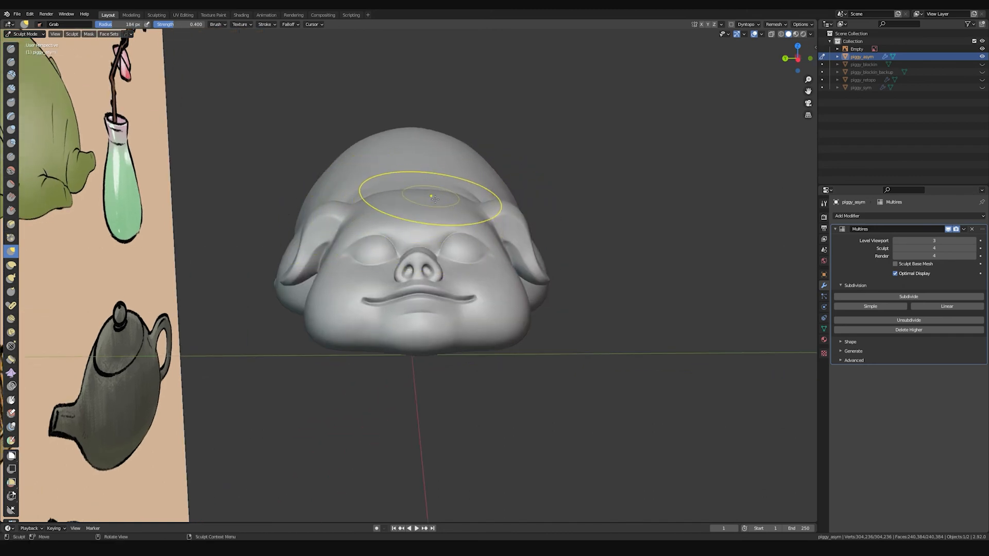
# Step: Lower the Multires sculpt level to 2 and shift the mouth and chin with Grab
pyautogui.click(897, 248)
pyautogui.click(896, 248)
pyautogui.moveTo(468, 203)
pyautogui.mouseDown(button='middle')
pyautogui.moveTo(339, 207)
pyautogui.moveTo(364, 243)
pyautogui.moveTo(399, 254)
pyautogui.mouseUp(button='middle')
pyautogui.moveTo(450, 300); pyautogui.dragTo(424, 309, button='middle')
pyautogui.moveTo(423, 309); pyautogui.dragTo(430, 297)
pyautogui.moveTo(429, 297)
pyautogui.mouseDown(button='middle')
pyautogui.moveTo(434, 307)
pyautogui.moveTo(451, 282)
pyautogui.mouseUp(button='middle')
pyautogui.moveTo(429, 324); pyautogui.dragTo(419, 319)
# Step: Resize the Grab brush and nudge the cheeks and ear areas asymmetrically on both sides of the head
pyautogui.press('f')
pyautogui.click(397, 237)
pyautogui.moveTo(397, 237)
pyautogui.keyDown('alt'); pyautogui.mouseDown(button='middle')
pyautogui.moveTo(426, 322)
pyautogui.moveTo(412, 371)
pyautogui.moveTo(430, 419)
pyautogui.moveTo(477, 342)
pyautogui.moveTo(435, 303)
pyautogui.moveTo(468, 309)
pyautogui.moveTo(442, 309)
pyautogui.moveTo(413, 279)
pyautogui.mouseUp(button='middle'); pyautogui.keyUp('alt')
pyautogui.moveTo(322, 286); pyautogui.dragTo(330, 289)
pyautogui.moveTo(518, 290); pyautogui.dragTo(519, 289)
pyautogui.moveTo(515, 287); pyautogui.dragTo(552, 279, button='middle')
pyautogui.moveTo(549, 274); pyautogui.dragTo(558, 286)
pyautogui.moveTo(309, 242); pyautogui.dragTo(343, 211, button='middle')
pyautogui.moveTo(343, 211); pyautogui.dragTo(339, 207)
pyautogui.moveTo(588, 198); pyautogui.dragTo(552, 187, button='middle')
pyautogui.moveTo(515, 214); pyautogui.dragTo(513, 212)
# Step: Pull the pig's body contours out of symmetry from several angles with Grab at 225 px radius
pyautogui.moveTo(513, 212); pyautogui.dragTo(412, 312, button='middle')
pyautogui.keyDown('shift'); pyautogui.moveTo(572, 333); pyautogui.dragTo(438, 242, button='middle'); pyautogui.keyUp('shift')
pyautogui.moveTo(438, 242); pyautogui.dragTo(442, 267, button='middle')
pyautogui.press('f')
pyautogui.click(572, 272)
pyautogui.moveTo(499, 285)
pyautogui.mouseDown(button='middle')
pyautogui.moveTo(541, 309)
pyautogui.moveTo(489, 243)
pyautogui.moveTo(488, 341)
pyautogui.mouseUp(button='middle')
pyautogui.moveTo(488, 342)
pyautogui.mouseDown()
pyautogui.moveTo(492, 368)
pyautogui.moveTo(491, 358)
pyautogui.mouseUp()
pyautogui.moveTo(510, 351)
pyautogui.keyDown('shift'); pyautogui.mouseDown(button='middle')
pyautogui.moveTo(461, 322)
pyautogui.moveTo(358, 291)
pyautogui.mouseUp(button='middle'); pyautogui.keyUp('shift')
pyautogui.moveTo(537, 264); pyautogui.dragTo(535, 279)
pyautogui.moveTo(536, 280); pyautogui.dragTo(602, 233, button='middle')
pyautogui.moveTo(602, 233); pyautogui.dragTo(598, 217)
pyautogui.moveTo(596, 216); pyautogui.dragTo(600, 133, button='middle')
# Step: Examine the asymmetrical pig from the front, sides, rear and underside
pyautogui.moveTo(316, 256)
pyautogui.mouseDown(button='middle')
pyautogui.moveTo(335, 309)
pyautogui.moveTo(463, 160)
pyautogui.moveTo(479, 298)
pyautogui.moveTo(463, 220)
pyautogui.moveTo(526, 237)
pyautogui.mouseUp(button='middle')
pyautogui.moveTo(452, 227); pyautogui.dragTo(331, 342, button='middle')
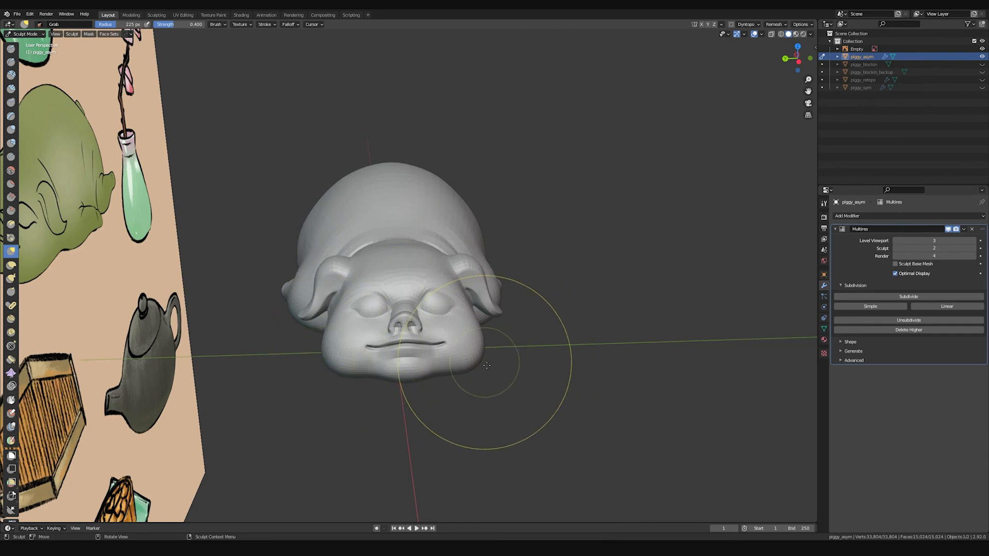
pyautogui.moveTo(484, 362); pyautogui.dragTo(404, 213, button='middle')
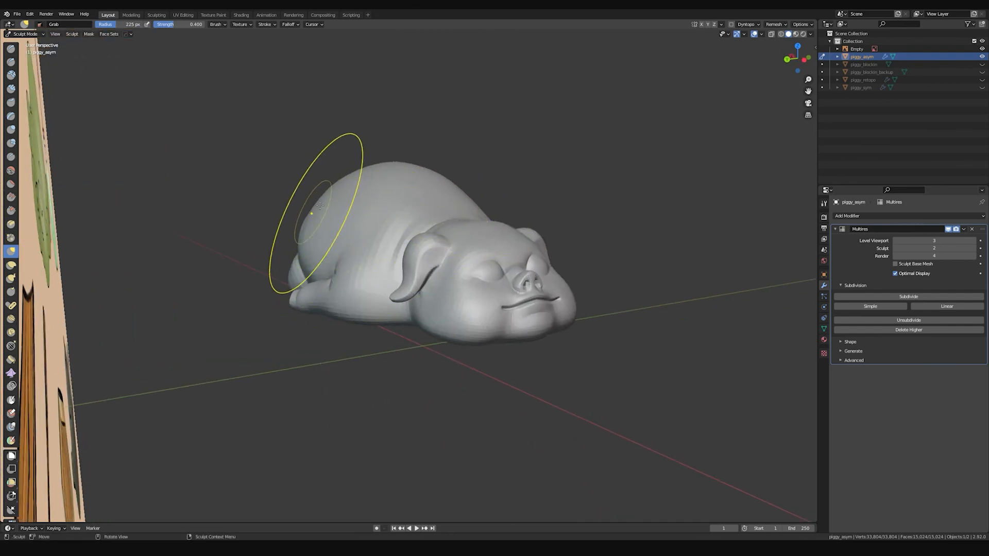
pyautogui.moveTo(323, 202)
pyautogui.mouseDown(button='middle')
pyautogui.moveTo(463, 192)
pyautogui.moveTo(453, 177)
pyautogui.moveTo(371, 198)
pyautogui.moveTo(342, 239)
pyautogui.mouseUp(button='middle')
pyautogui.moveTo(453, 190); pyautogui.dragTo(486, 195, button='middle')
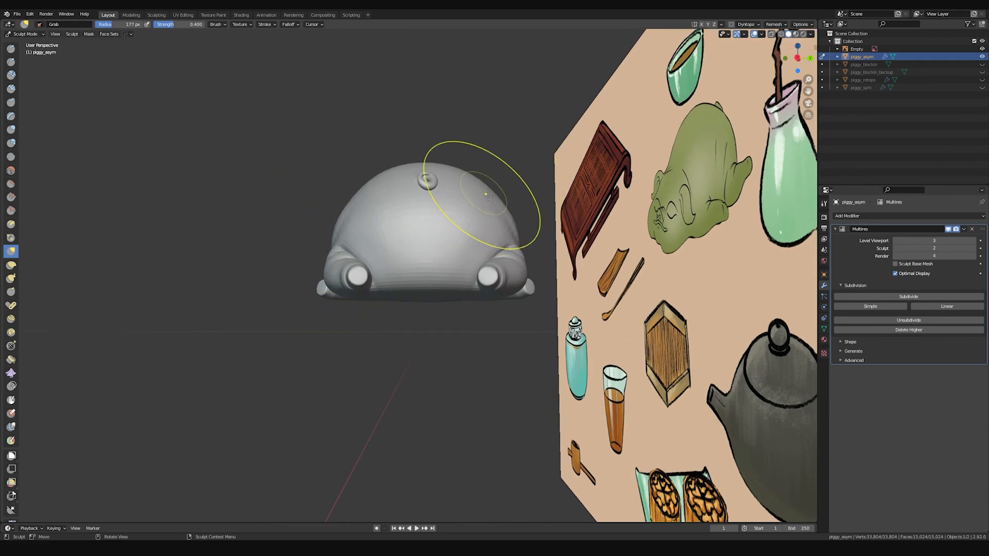
pyautogui.moveTo(373, 204)
pyautogui.mouseDown(button='middle')
pyautogui.moveTo(386, 309)
pyautogui.moveTo(497, 293)
pyautogui.moveTo(464, 245)
pyautogui.moveTo(442, 252)
pyautogui.moveTo(397, 298)
pyautogui.moveTo(474, 344)
pyautogui.moveTo(375, 320)
pyautogui.mouseUp(button='middle')
pyautogui.moveTo(294, 309); pyautogui.dragTo(300, 322, button='middle')
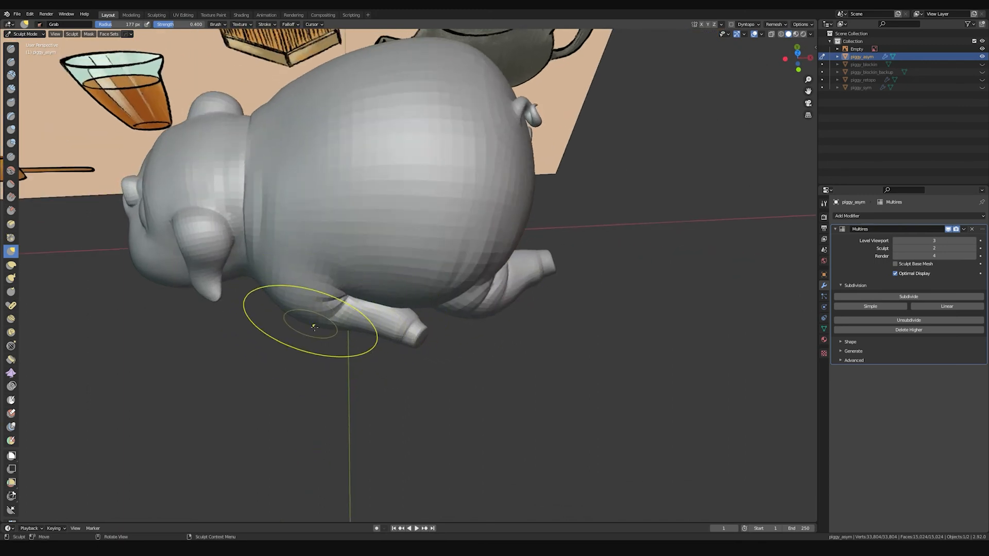
pyautogui.moveTo(294, 324)
pyautogui.mouseDown(button='middle')
pyautogui.moveTo(353, 294)
pyautogui.moveTo(351, 249)
pyautogui.moveTo(321, 184)
pyautogui.moveTo(427, 226)
pyautogui.moveTo(403, 170)
pyautogui.mouseUp(button='middle')
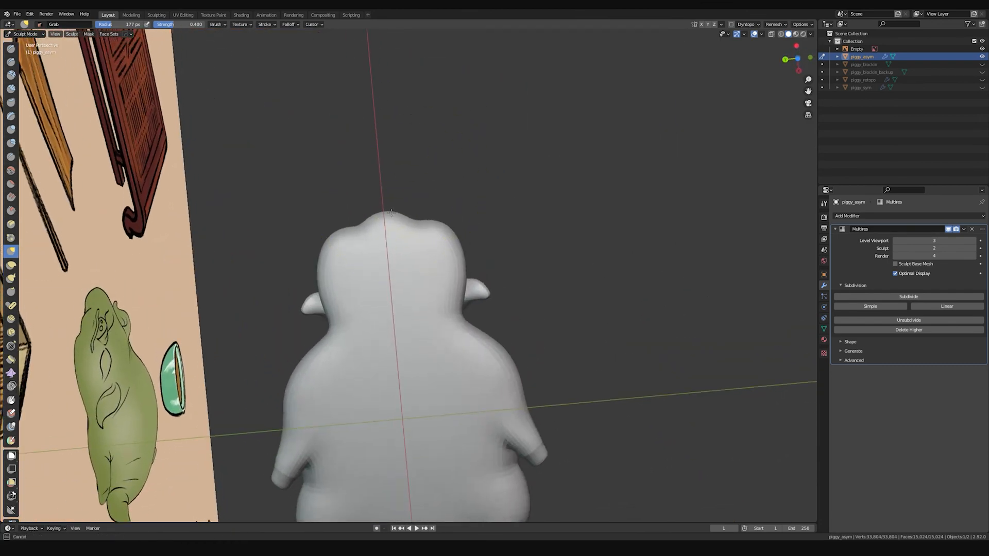
# Step: Shift the shoulders, hips and sides of the torso from the underside with Grab at 292 px radius
pyautogui.press('f')
pyautogui.click(568, 258)
pyautogui.keyDown('shift'); pyautogui.moveTo(494, 258); pyautogui.dragTo(464, 156, button='middle'); pyautogui.keyUp('shift')
pyautogui.scroll(-2, 463, 165)
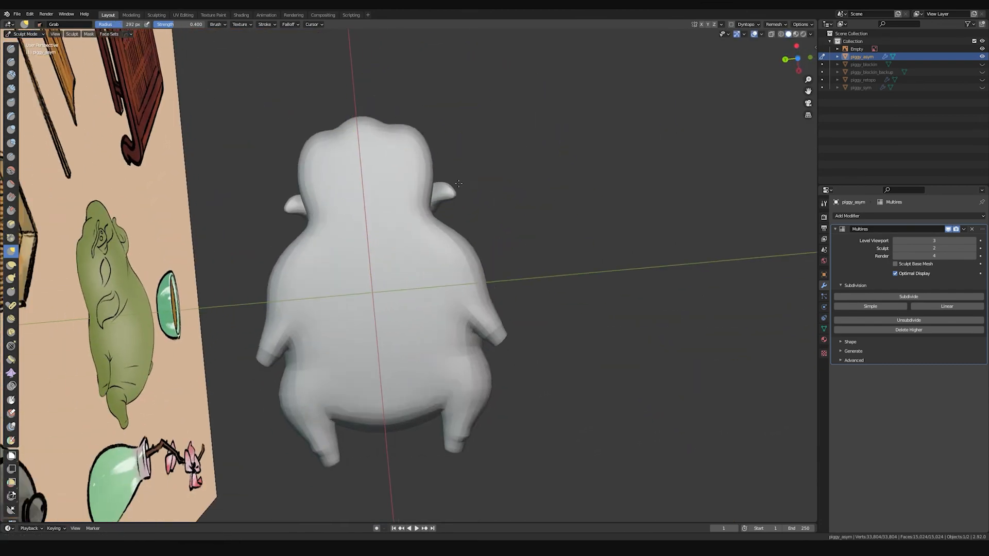
pyautogui.moveTo(453, 221); pyautogui.dragTo(458, 247, button='middle')
pyautogui.moveTo(459, 264); pyautogui.dragTo(456, 263)
pyautogui.moveTo(348, 230); pyautogui.dragTo(349, 231)
pyautogui.moveTo(330, 359); pyautogui.dragTo(336, 360)
pyautogui.moveTo(449, 377); pyautogui.dragTo(446, 372)
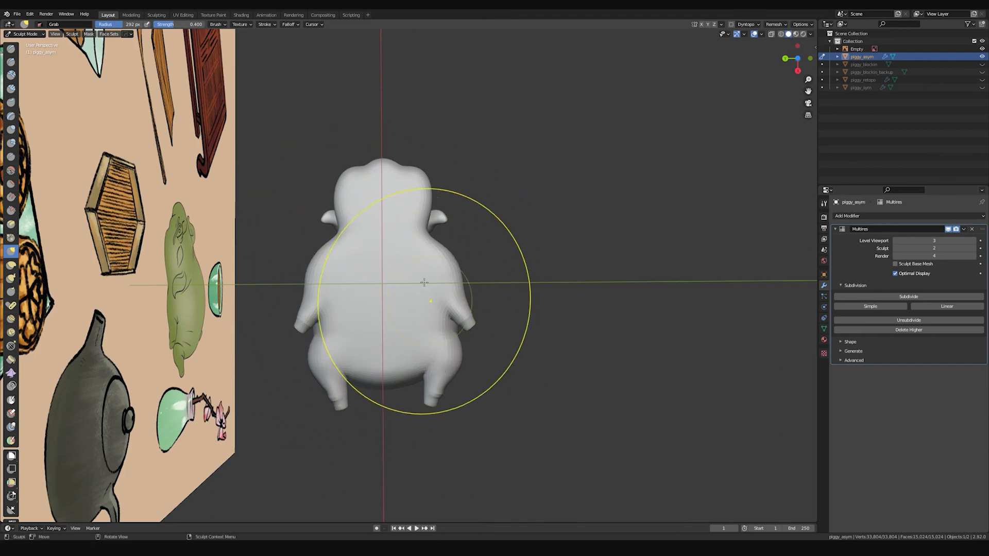
pyautogui.moveTo(328, 278); pyautogui.dragTo(328, 278)
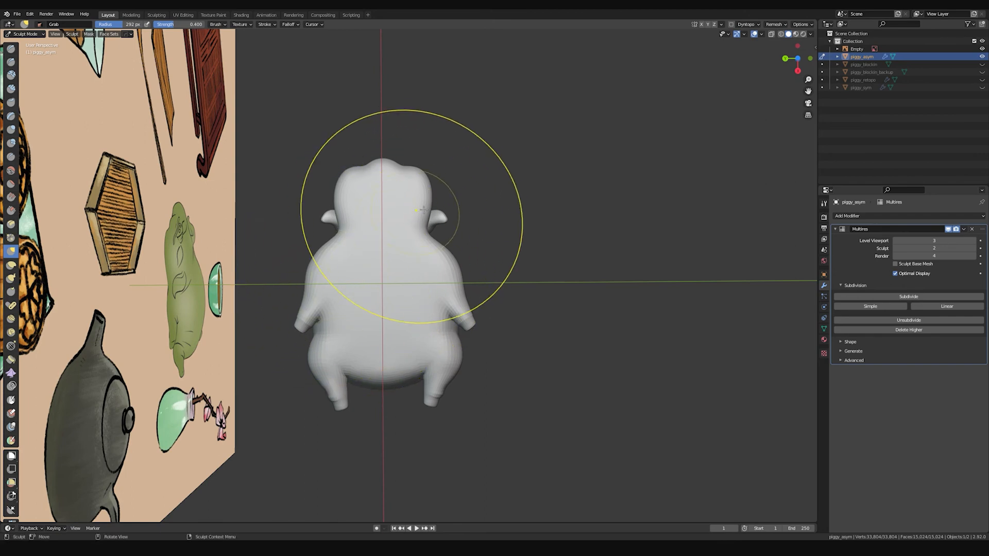
# Step: Examine the pig from above and from the side, with the Multires sculpt level raised to 4
pyautogui.press('f')
pyautogui.click(422, 221)
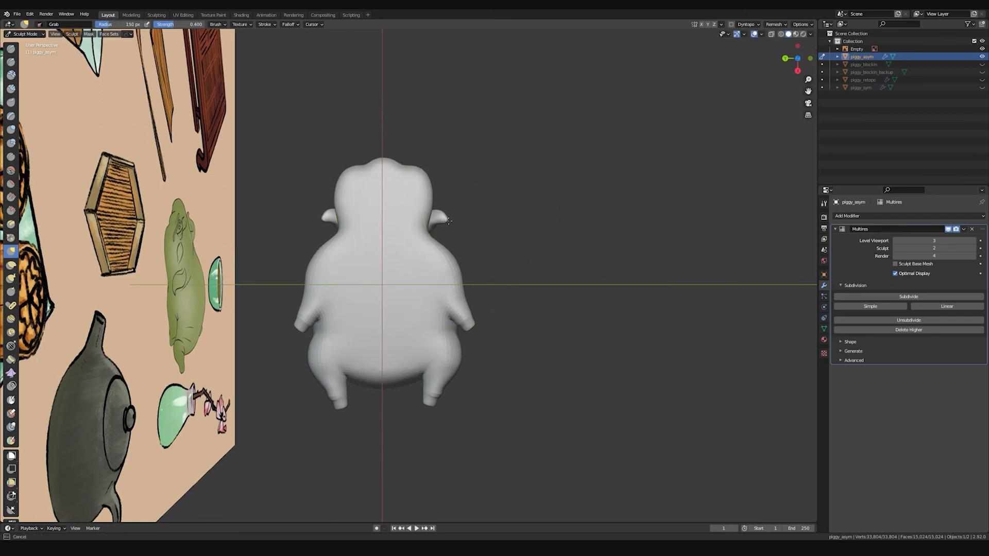
pyautogui.moveTo(368, 201)
pyautogui.mouseDown(button='middle')
pyautogui.moveTo(425, 238)
pyautogui.moveTo(463, 229)
pyautogui.moveTo(345, 225)
pyautogui.moveTo(337, 243)
pyautogui.moveTo(410, 301)
pyautogui.moveTo(428, 221)
pyautogui.moveTo(507, 195)
pyautogui.moveTo(462, 222)
pyautogui.moveTo(431, 263)
pyautogui.moveTo(435, 276)
pyautogui.mouseUp(button='middle')
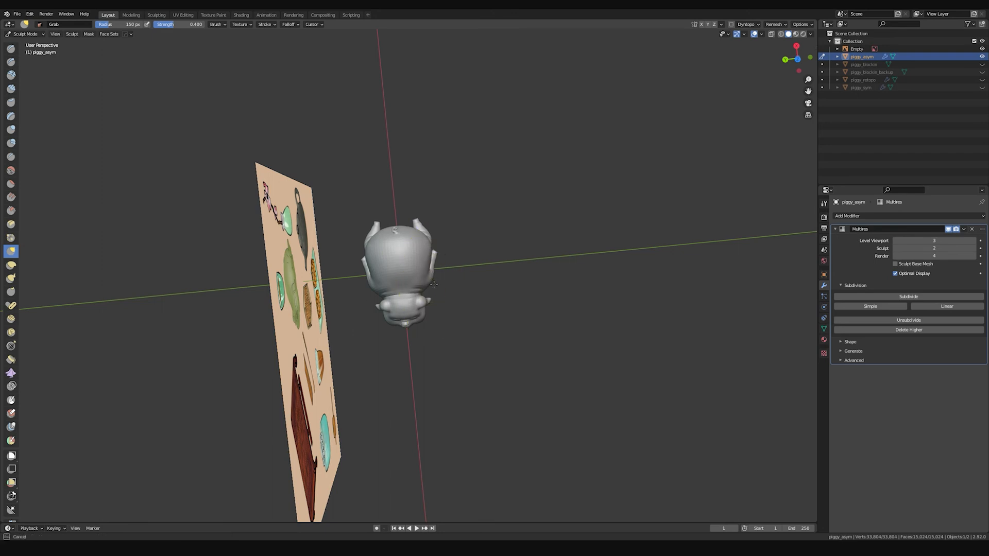
pyautogui.moveTo(435, 284); pyautogui.dragTo(416, 249, button='middle')
pyautogui.scroll(2, 437, 273)
pyautogui.press('f')
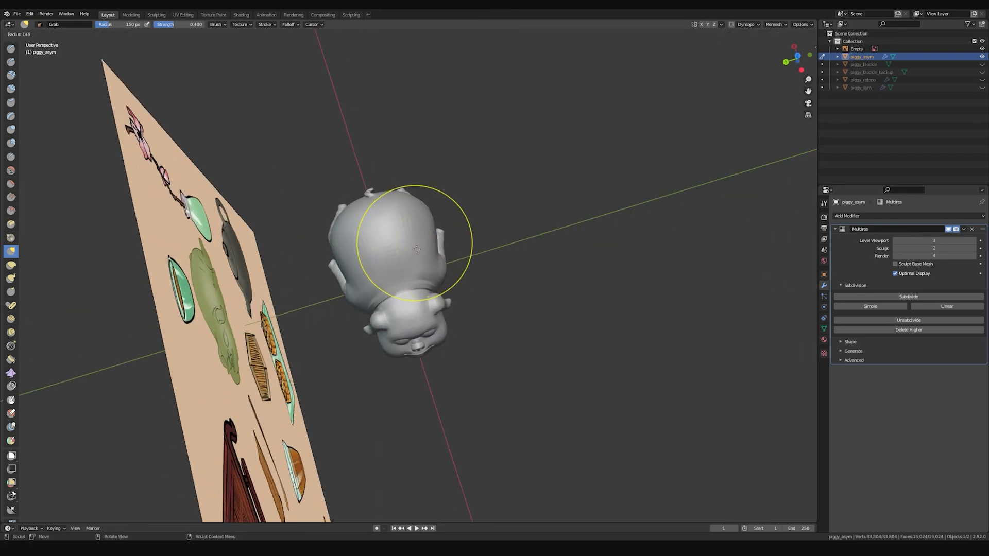
pyautogui.click(387, 254)
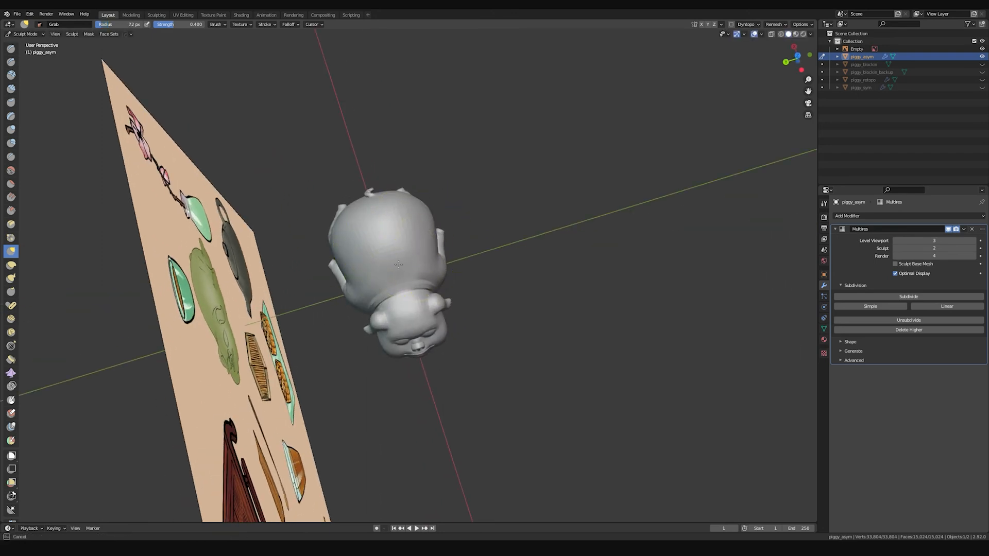
pyautogui.moveTo(412, 258); pyautogui.dragTo(563, 194, button='middle')
pyautogui.scroll(3, 515, 216)
pyautogui.click(975, 249)
pyautogui.click(975, 248)
pyautogui.moveTo(537, 273)
pyautogui.mouseDown(button='middle')
pyautogui.moveTo(437, 209)
pyautogui.moveTo(543, 215)
pyautogui.moveTo(515, 288)
pyautogui.moveTo(478, 247)
pyautogui.moveTo(433, 223)
pyautogui.moveTo(459, 245)
pyautogui.mouseUp(button='middle')
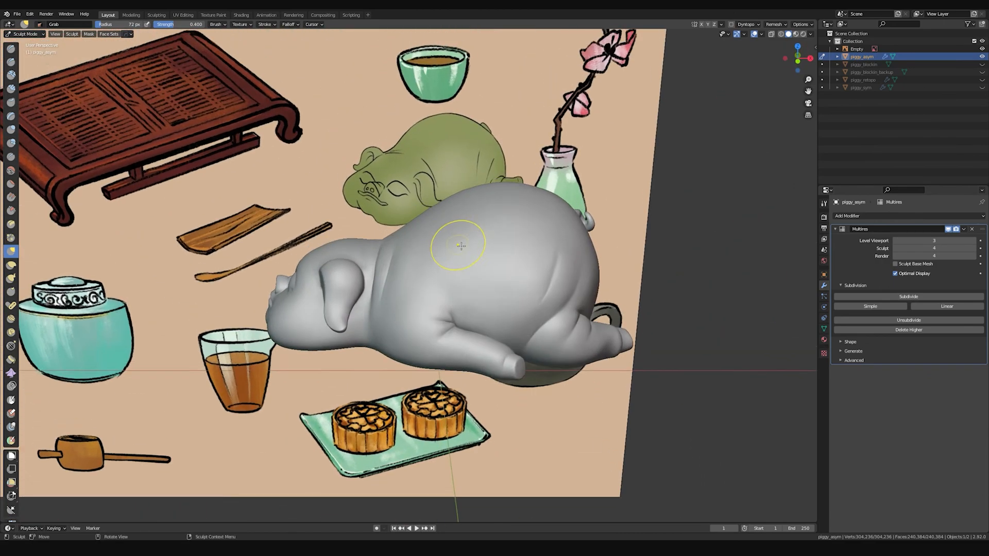
# Step: Lower the Multires sculpt level to 1 and pull the back of the neck slightly with an enlarged Grab brush
pyautogui.scroll(2, 459, 244)
pyautogui.click(895, 249)
pyautogui.click(896, 249)
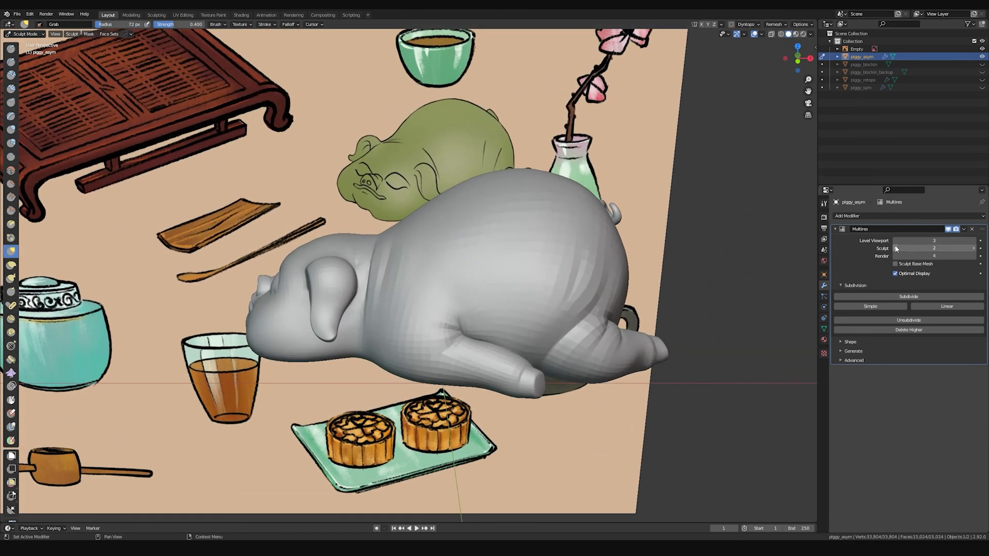
pyautogui.click(896, 249)
pyautogui.scroll(2, 435, 208)
pyautogui.press('f')
pyautogui.click(460, 207)
pyautogui.moveTo(460, 206); pyautogui.dragTo(476, 199, button='middle')
pyautogui.press('f')
pyautogui.click(488, 206)
pyautogui.moveTo(414, 236); pyautogui.dragTo(405, 226, button='middle')
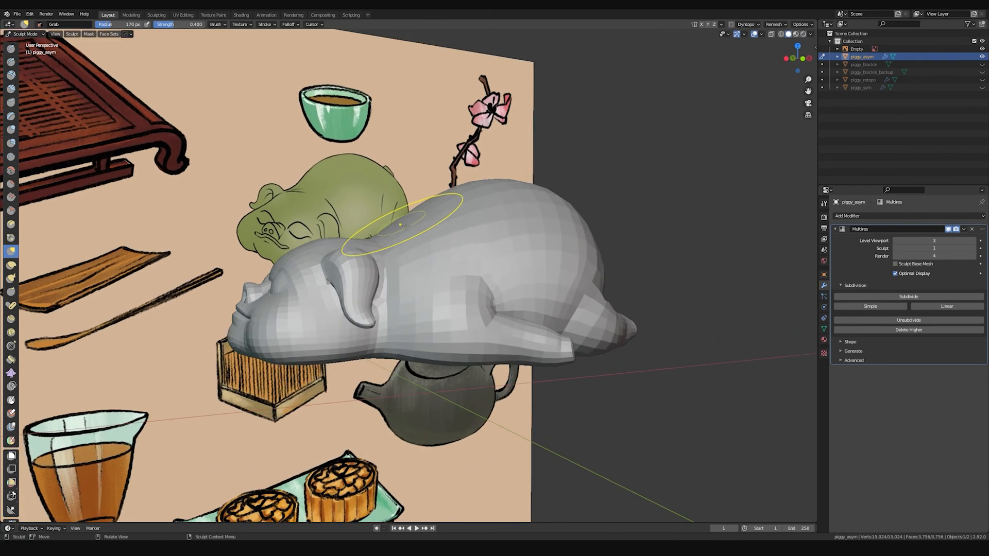
pyautogui.moveTo(405, 217); pyautogui.dragTo(402, 215)
# Step: Set the Grab radius to 167 px and examine the coarse body shape from the rear and front
pyautogui.press('f')
pyautogui.click(395, 214)
pyautogui.moveTo(404, 222); pyautogui.dragTo(478, 248, button='middle')
pyautogui.press('f')
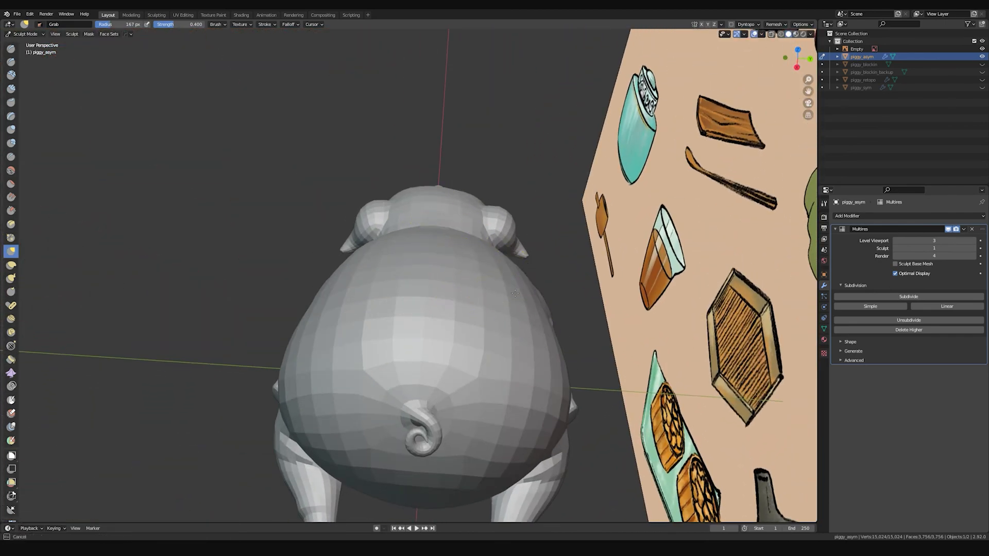
pyautogui.moveTo(394, 244)
pyautogui.mouseDown(button='middle')
pyautogui.moveTo(403, 257)
pyautogui.moveTo(393, 225)
pyautogui.mouseUp(button='middle')
pyautogui.scroll(-8, 399, 271)
pyautogui.moveTo(399, 270)
pyautogui.mouseDown(button='middle')
pyautogui.moveTo(530, 281)
pyautogui.moveTo(485, 199)
pyautogui.moveTo(503, 194)
pyautogui.moveTo(433, 258)
pyautogui.moveTo(441, 283)
pyautogui.moveTo(419, 269)
pyautogui.mouseUp(button='middle')
pyautogui.scroll(3, 531, 280)
pyautogui.scroll(4, 499, 227)
pyautogui.scroll(2, 441, 282)
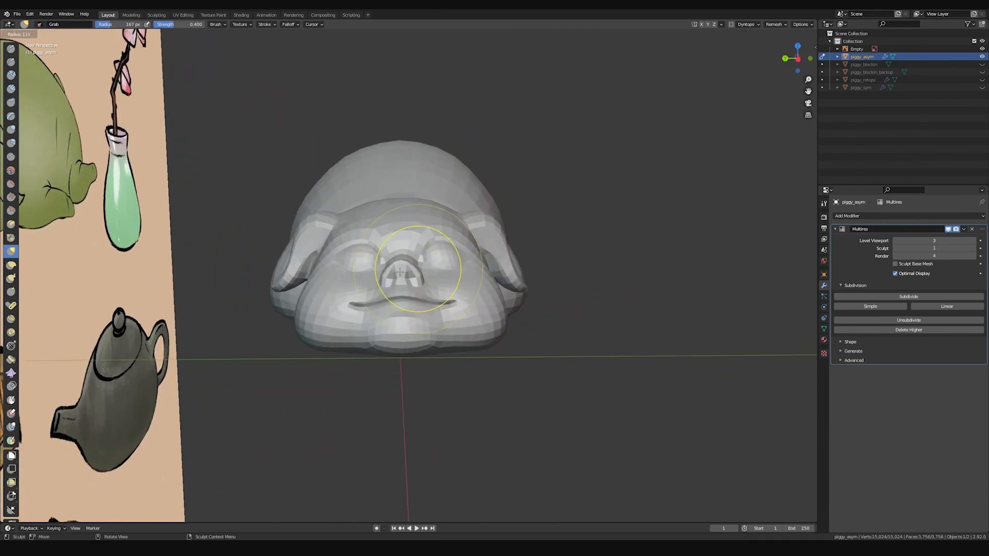
# Step: Nudge one mouth corner with Grab at 111 px radius and raise the Multires sculpt level to 4
pyautogui.click(408, 274)
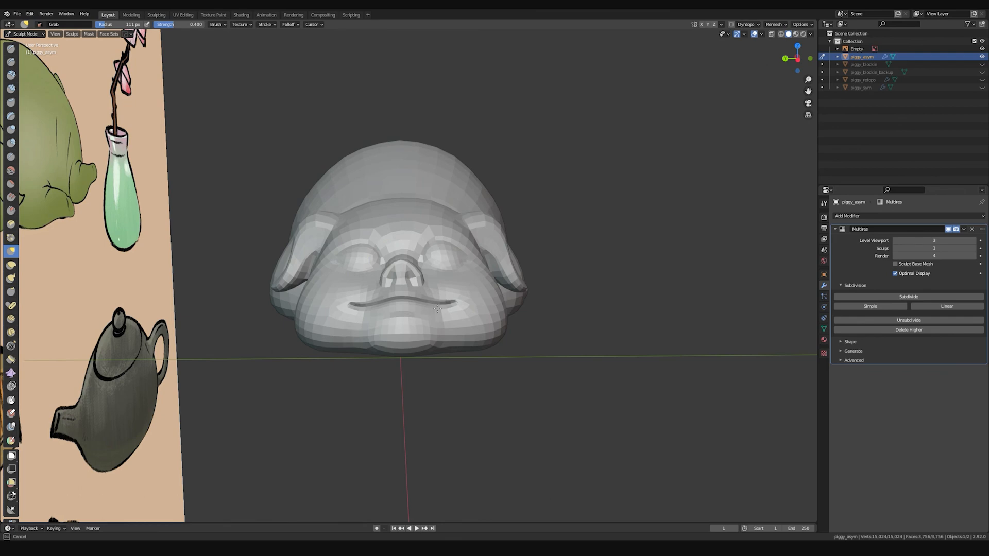
pyautogui.moveTo(357, 311); pyautogui.dragTo(359, 311)
pyautogui.moveTo(358, 313); pyautogui.dragTo(490, 261, button='middle')
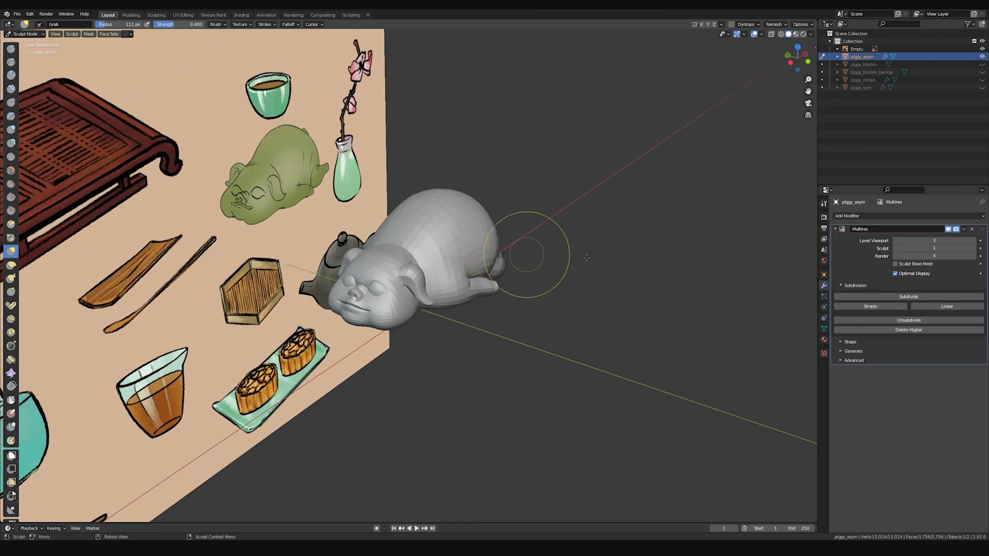
pyautogui.moveTo(933, 248); pyautogui.dragTo(958, 249)
# Step: Switch to Object Mode, isolate piggy_asym in local view, deselect it and hide the viewport overlays
pyautogui.moveTo(419, 242)
pyautogui.mouseDown(button='middle')
pyautogui.moveTo(503, 222)
pyautogui.moveTo(453, 253)
pyautogui.mouseUp(button='middle')
pyautogui.hotkey('ctrl', 'Tab')
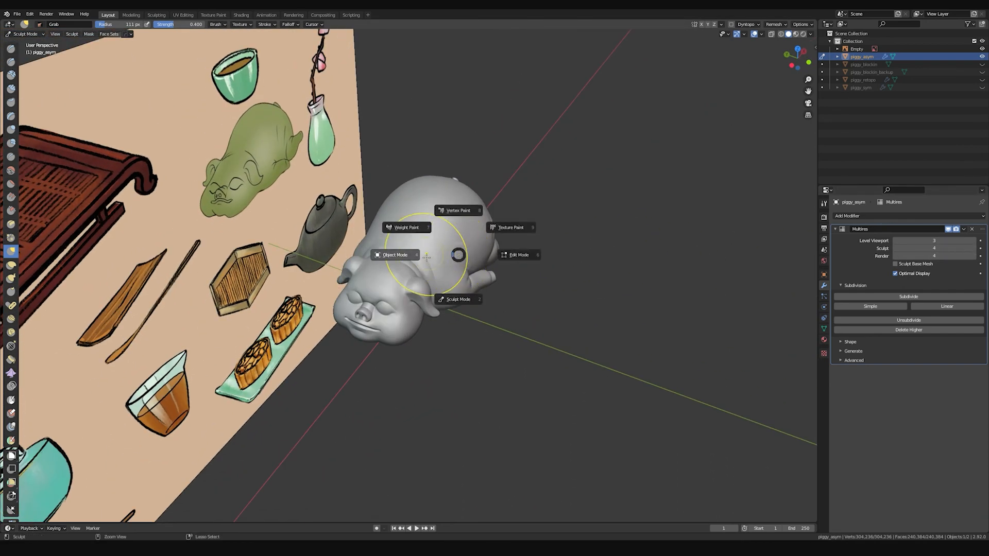
pyautogui.click(430, 264)
pyautogui.press('KP_Divide')
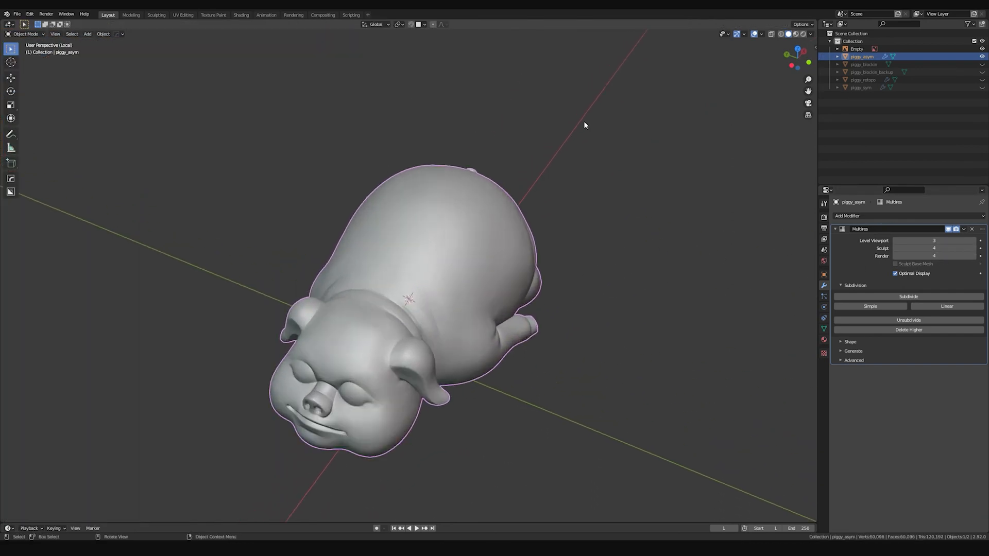
pyautogui.click(655, 125)
pyautogui.moveTo(567, 220); pyautogui.dragTo(555, 195, button='middle')
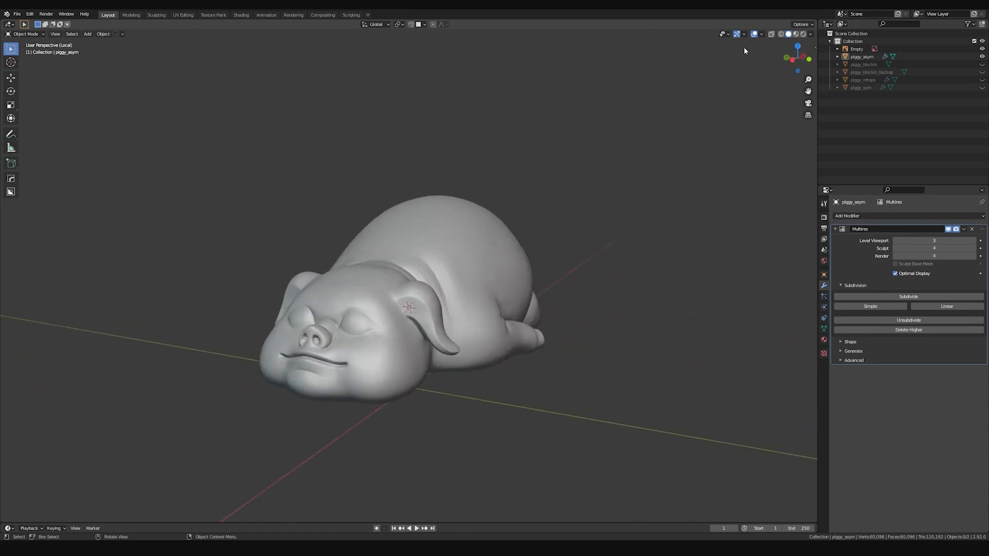
pyautogui.click(753, 34)
pyautogui.moveTo(579, 191); pyautogui.dragTo(564, 191, button='middle')
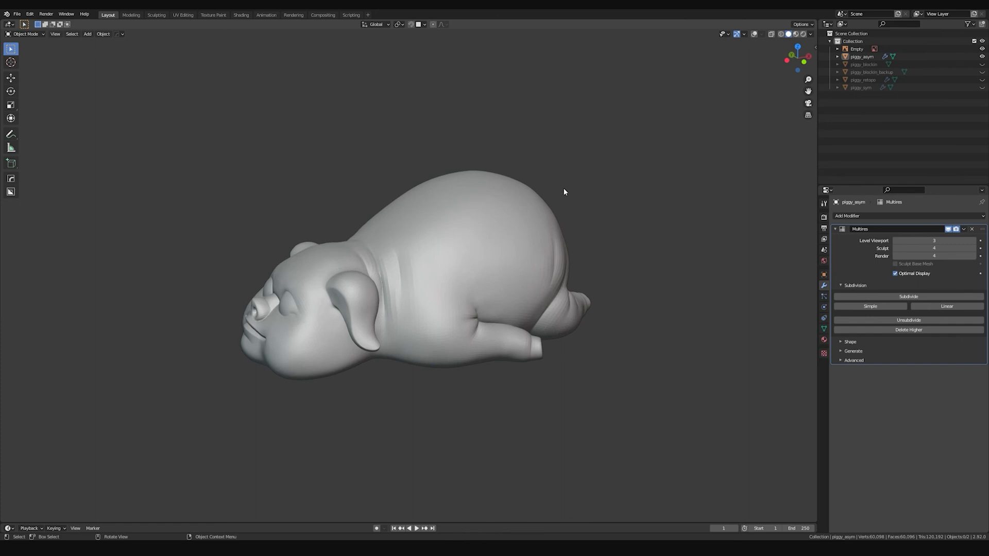
# Step: Set the Multires viewport level to 4 and return piggy_asym to Sculpt Mode
pyautogui.click(973, 240)
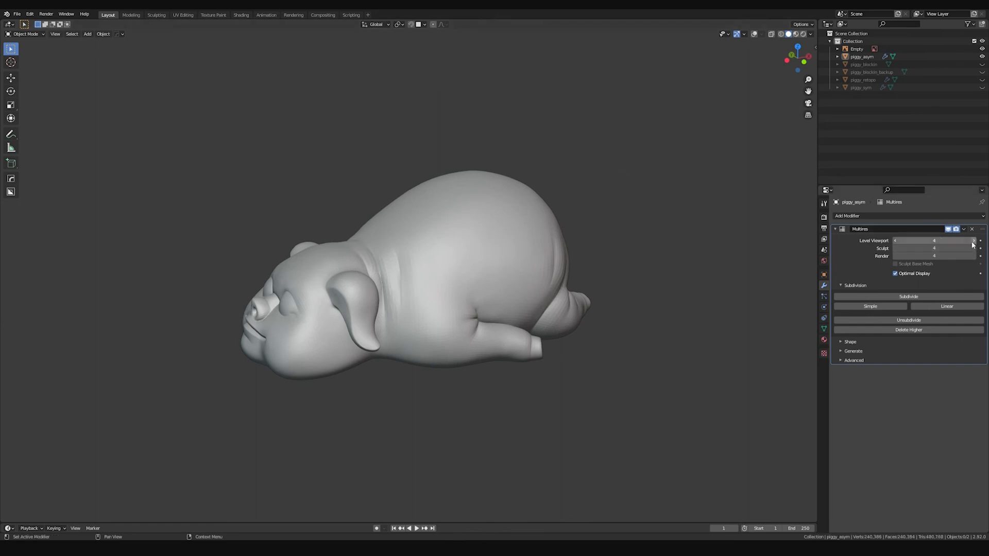
pyautogui.moveTo(529, 168); pyautogui.dragTo(569, 195, button='middle')
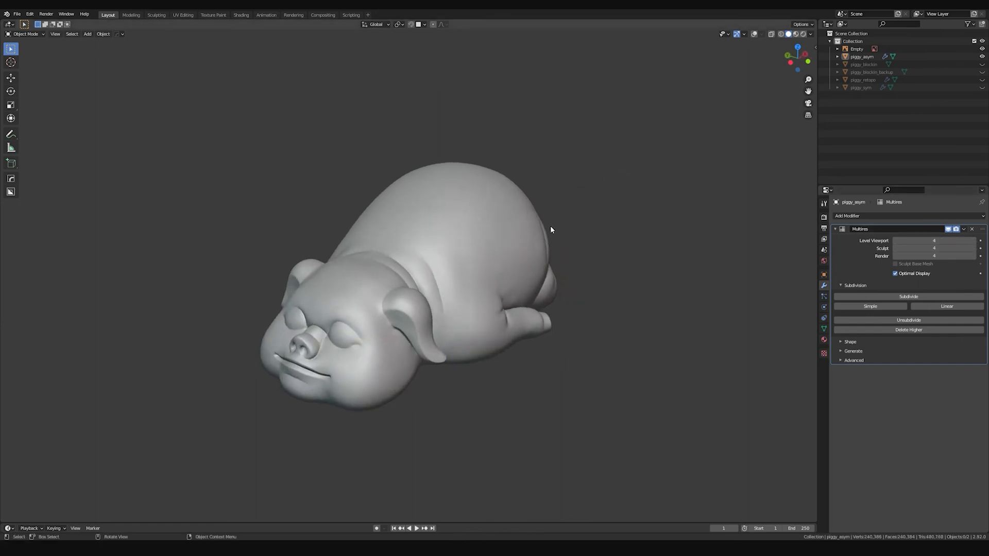
pyautogui.click(507, 253)
pyautogui.hotkey('ctrl', 'Tab')
pyautogui.click(508, 320)
# Step: Set the Grab radius to 57 px and examine the body, legs and skin folds from the side, below and rear
pyautogui.moveTo(511, 314)
pyautogui.mouseDown(button='middle')
pyautogui.moveTo(510, 280)
pyautogui.moveTo(537, 320)
pyautogui.mouseUp(button='middle')
pyautogui.press('f')
pyautogui.click(487, 286)
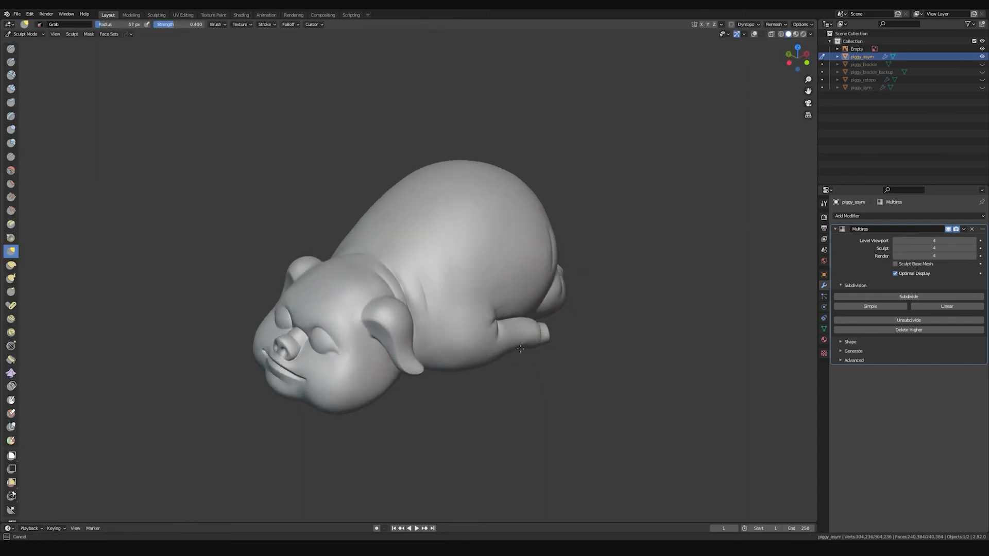
pyautogui.moveTo(493, 366); pyautogui.dragTo(500, 292, button='middle')
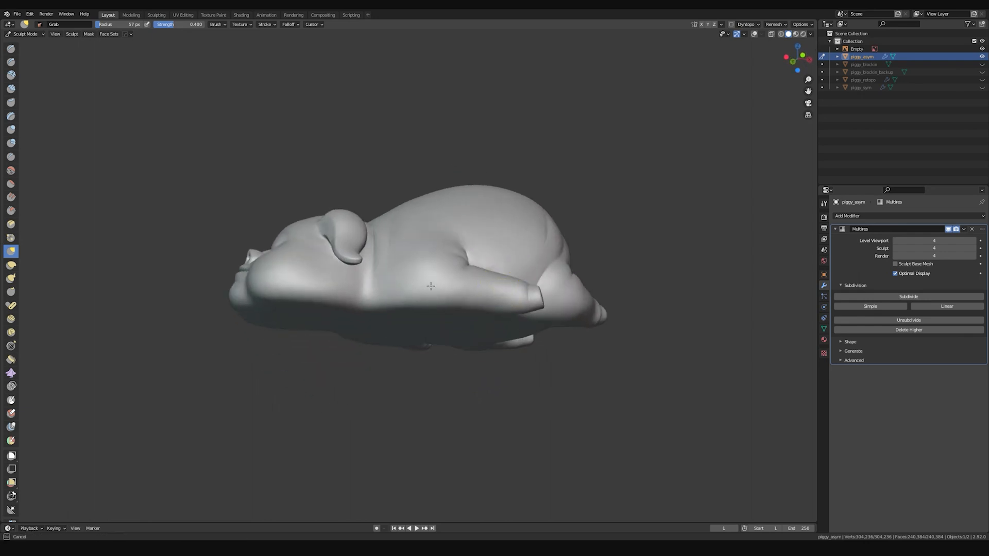
pyautogui.moveTo(440, 258); pyautogui.dragTo(397, 309, button='middle')
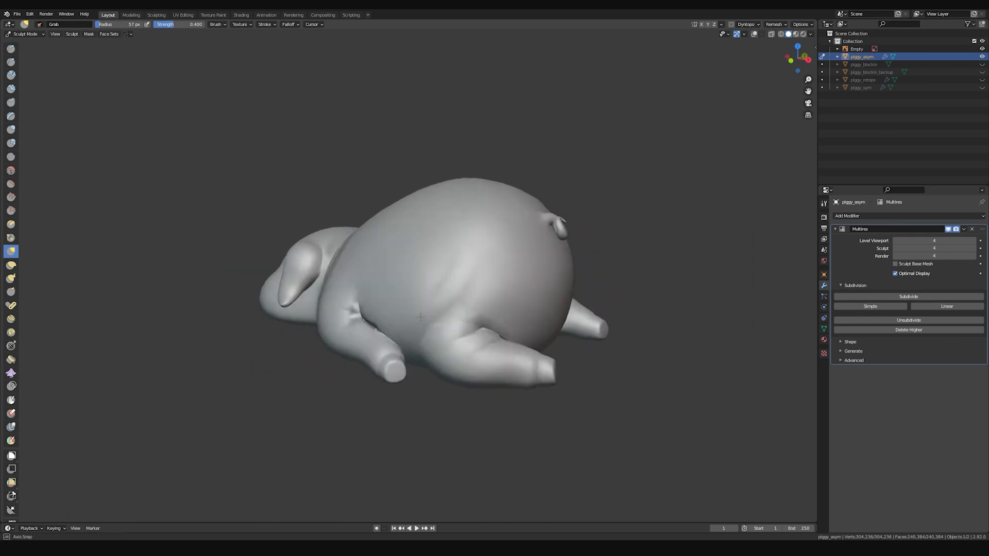
pyautogui.moveTo(380, 373)
pyautogui.mouseDown(button='middle')
pyautogui.moveTo(447, 354)
pyautogui.moveTo(453, 301)
pyautogui.moveTo(367, 367)
pyautogui.mouseUp(button='middle')
pyautogui.moveTo(475, 362); pyautogui.dragTo(470, 309, button='middle')
pyautogui.scroll(3, 468, 287)
# Step: Set the Grab radius to 122 px, inspect both flanks of the pig, and reduce the radius to 67 px
pyautogui.press('f')
pyautogui.click(489, 296)
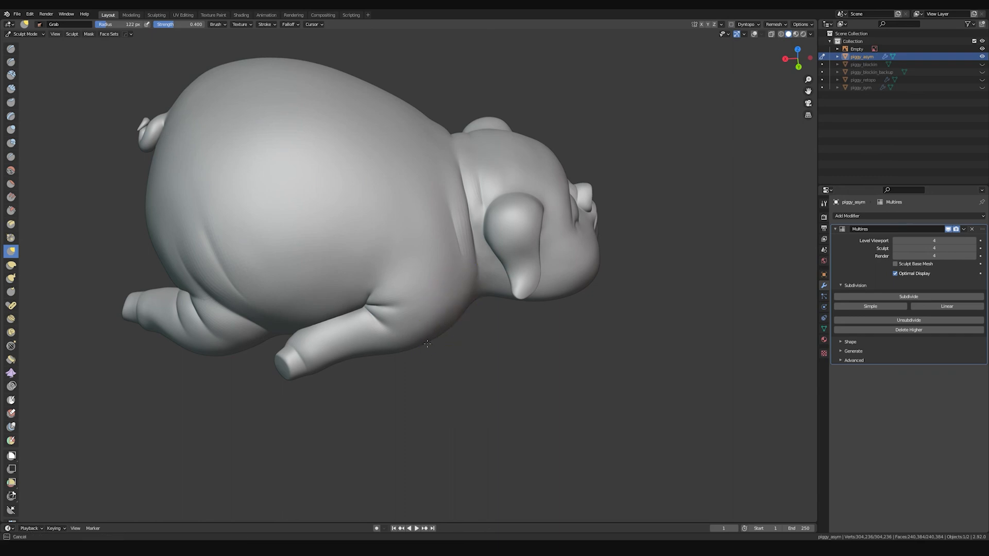
pyautogui.moveTo(447, 327); pyautogui.dragTo(409, 305, button='middle')
pyautogui.moveTo(426, 227)
pyautogui.mouseDown(button='middle')
pyautogui.moveTo(371, 256)
pyautogui.moveTo(453, 227)
pyautogui.mouseUp(button='middle')
pyautogui.moveTo(556, 194)
pyautogui.mouseDown(button='middle')
pyautogui.moveTo(488, 236)
pyautogui.moveTo(549, 287)
pyautogui.moveTo(537, 280)
pyautogui.mouseUp(button='middle')
pyautogui.press('f')
pyautogui.click(517, 286)
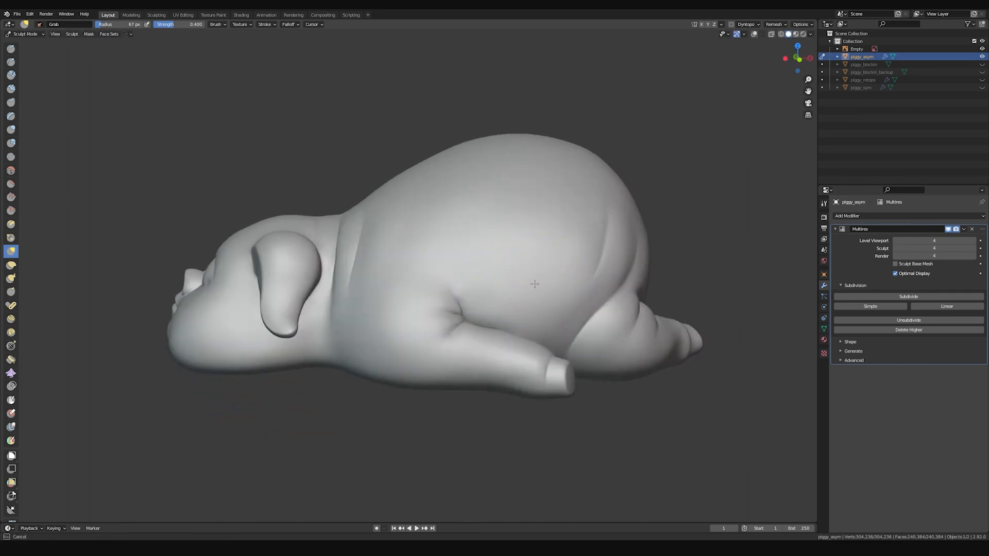
# Step: Check the deselected pig in Object Mode from the side and rear, and return piggy_asym to Sculpt Mode
pyautogui.hotkey('ctrl', 'Tab')
pyautogui.click(431, 261)
pyautogui.moveTo(431, 261); pyautogui.dragTo(451, 250, button='middle')
pyautogui.rightClick(451, 249)
pyautogui.click(451, 250)
pyautogui.click(683, 143)
pyautogui.moveTo(682, 144); pyautogui.dragTo(599, 274, button='middle')
pyautogui.scroll(5, 412, 314)
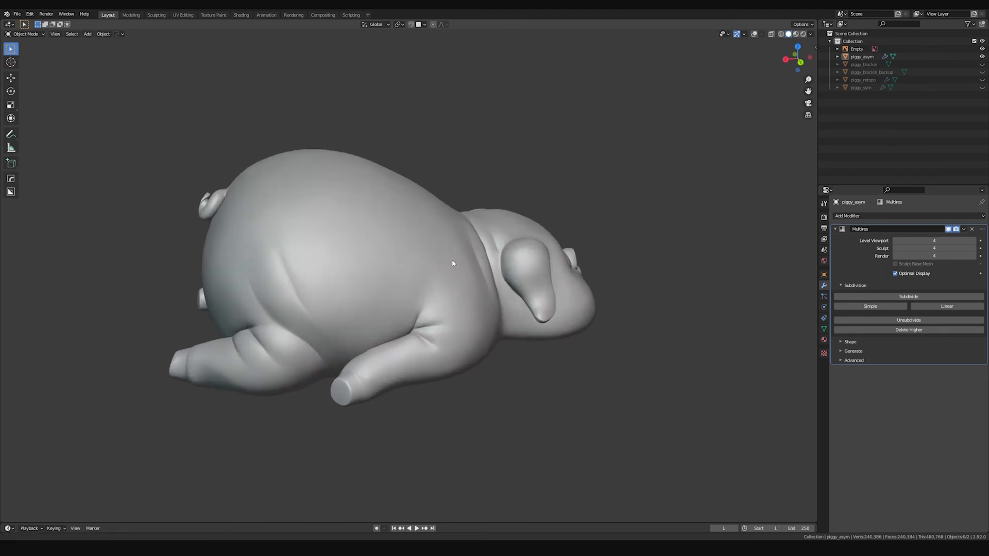
pyautogui.click(444, 316)
pyautogui.hotkey('ctrl', 'Tab')
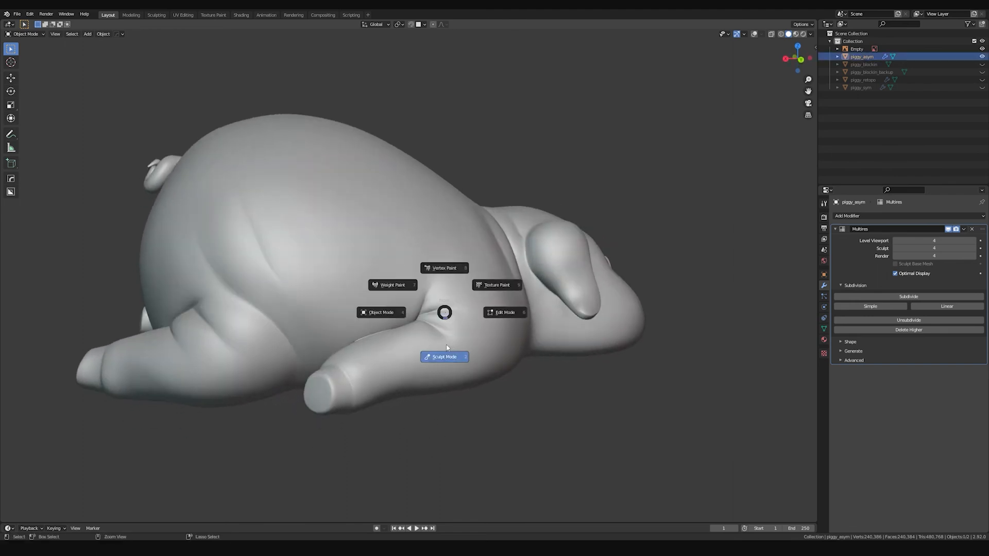
pyautogui.click(443, 354)
# Step: Swell the crease between front leg and belly on both sides with the Inflate brush at 108 px radius and 0.5 strength
pyautogui.scroll(3, 456, 309)
pyautogui.moveTo(456, 298); pyautogui.dragTo(463, 354, button='middle')
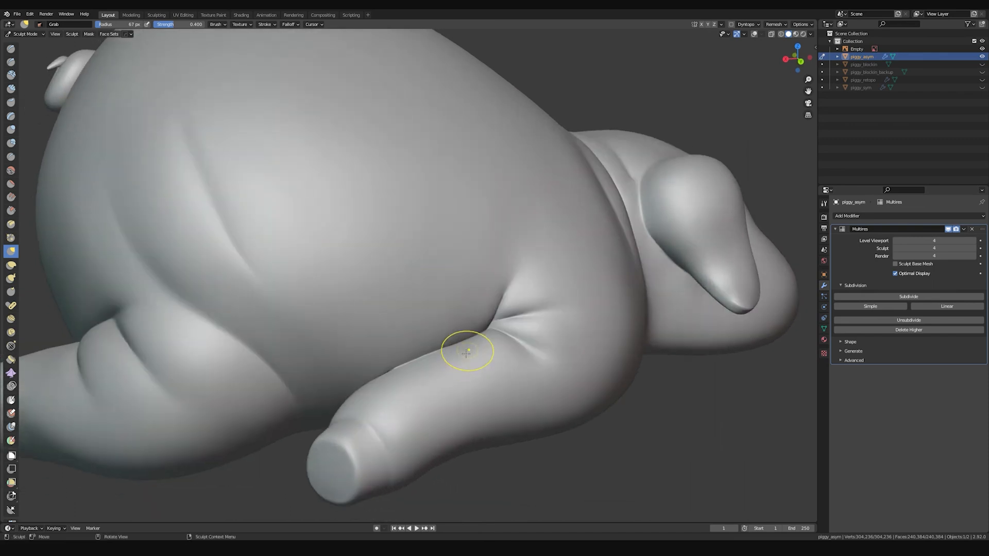
pyautogui.moveTo(379, 391); pyautogui.dragTo(472, 354, button='middle')
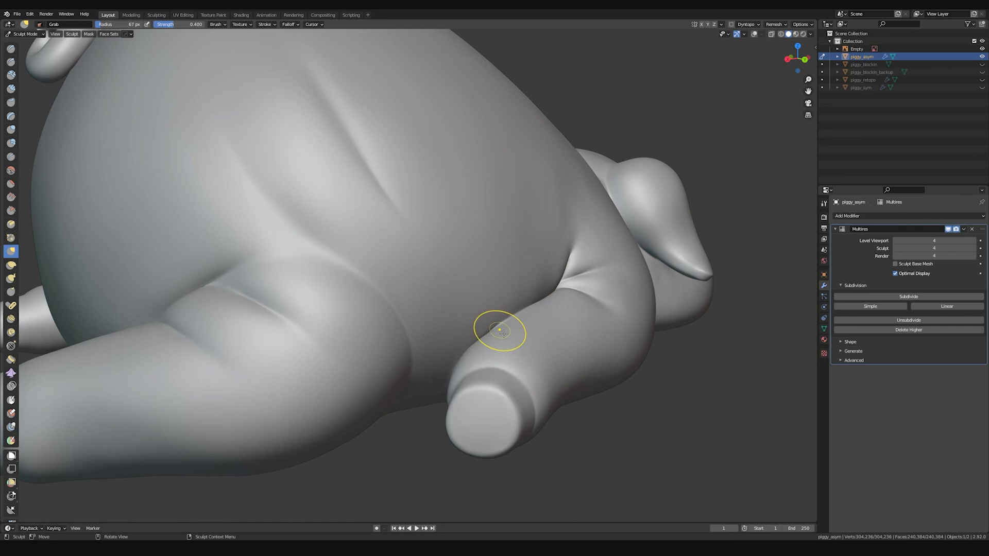
pyautogui.press('i')
pyautogui.moveTo(500, 332); pyautogui.dragTo(490, 348, button='middle')
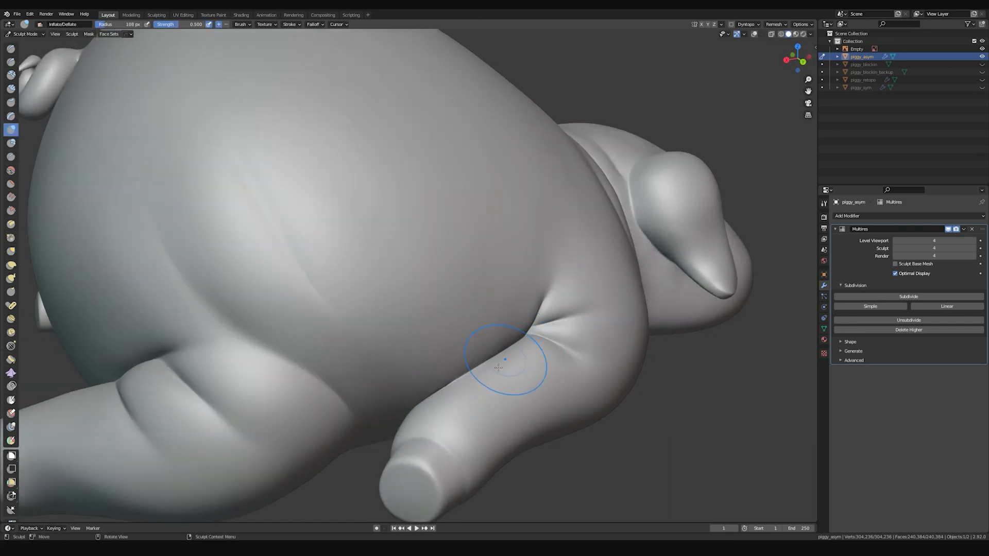
pyautogui.moveTo(535, 342); pyautogui.dragTo(489, 363, button='middle')
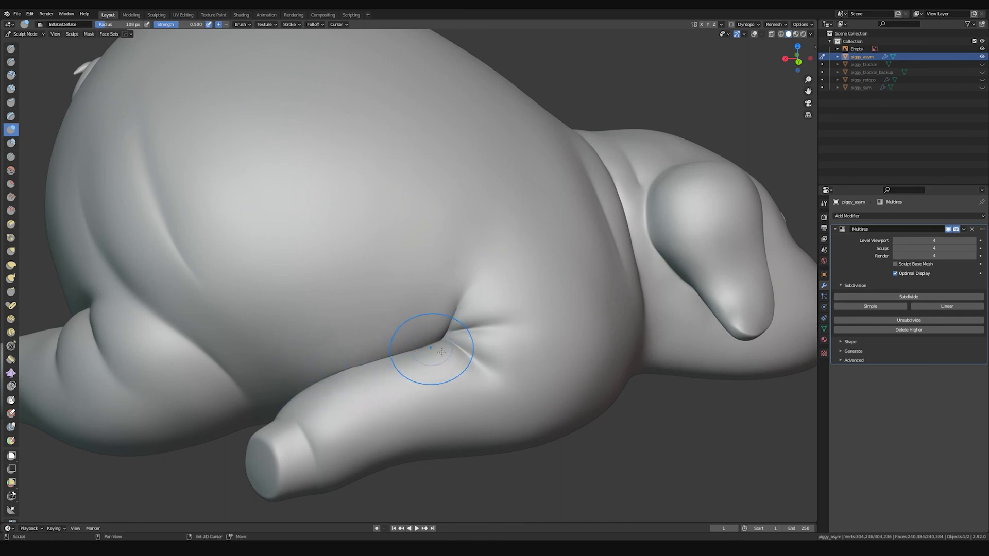
pyautogui.moveTo(640, 188); pyautogui.dragTo(476, 227, button='middle')
pyautogui.moveTo(592, 262)
pyautogui.mouseDown(button='middle')
pyautogui.moveTo(577, 259)
pyautogui.moveTo(609, 271)
pyautogui.moveTo(591, 261)
pyautogui.moveTo(381, 286)
pyautogui.mouseUp(button='middle')
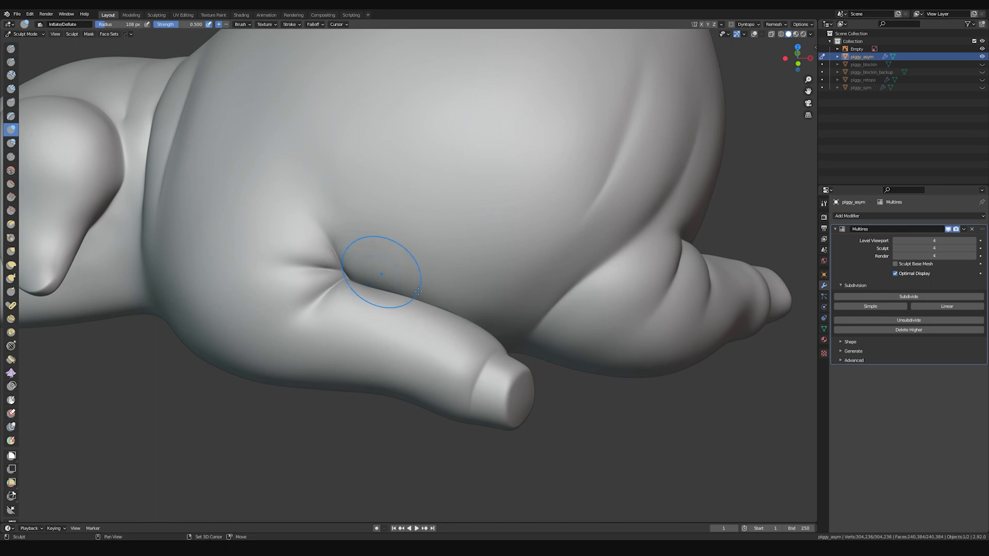
pyautogui.moveTo(475, 299); pyautogui.dragTo(401, 306, button='middle')
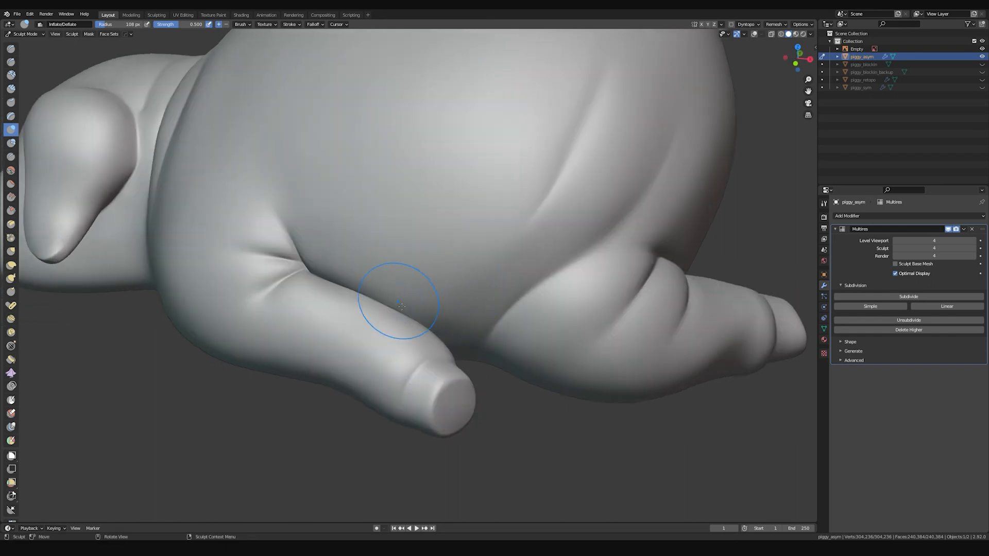
pyautogui.moveTo(460, 126)
pyautogui.keyDown('shift'); pyautogui.mouseDown(button='middle')
pyautogui.moveTo(495, 212)
pyautogui.moveTo(481, 287)
pyautogui.moveTo(523, 247)
pyautogui.moveTo(522, 284)
pyautogui.moveTo(502, 238)
pyautogui.mouseUp(button='middle'); pyautogui.keyUp('shift')
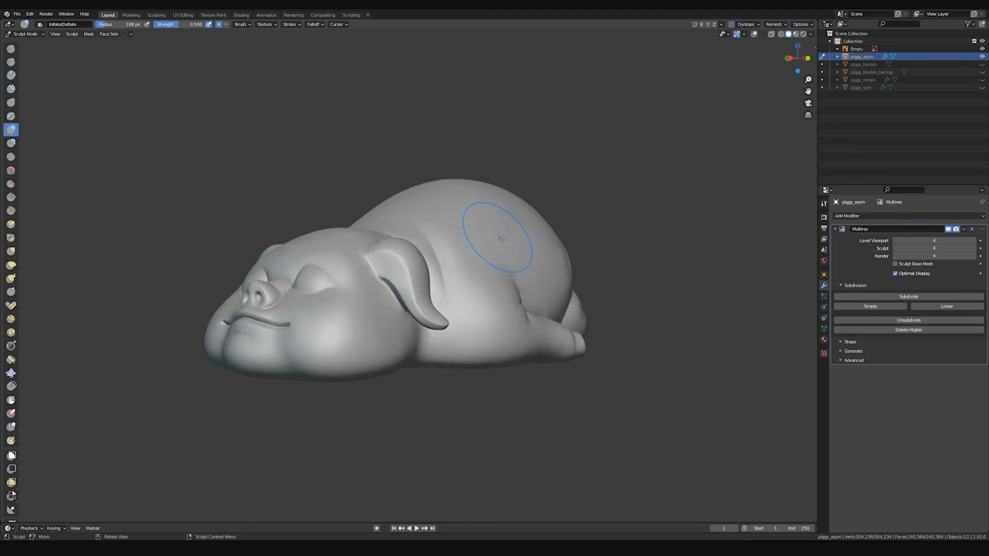
# Step: Review the overall silhouette with piggy_asym deselected in Object Mode, and reselect it for sculpting
pyautogui.moveTo(511, 222); pyautogui.dragTo(553, 259, button='middle')
pyautogui.keyDown('shift'); pyautogui.moveTo(519, 242); pyautogui.dragTo(548, 226, button='middle'); pyautogui.keyUp('shift')
pyautogui.hotkey('ctrl', 'Tab')
pyautogui.click(493, 229)
pyautogui.click(638, 176)
pyautogui.moveTo(582, 192)
pyautogui.mouseDown(button='middle')
pyautogui.moveTo(606, 195)
pyautogui.moveTo(575, 186)
pyautogui.mouseUp(button='middle')
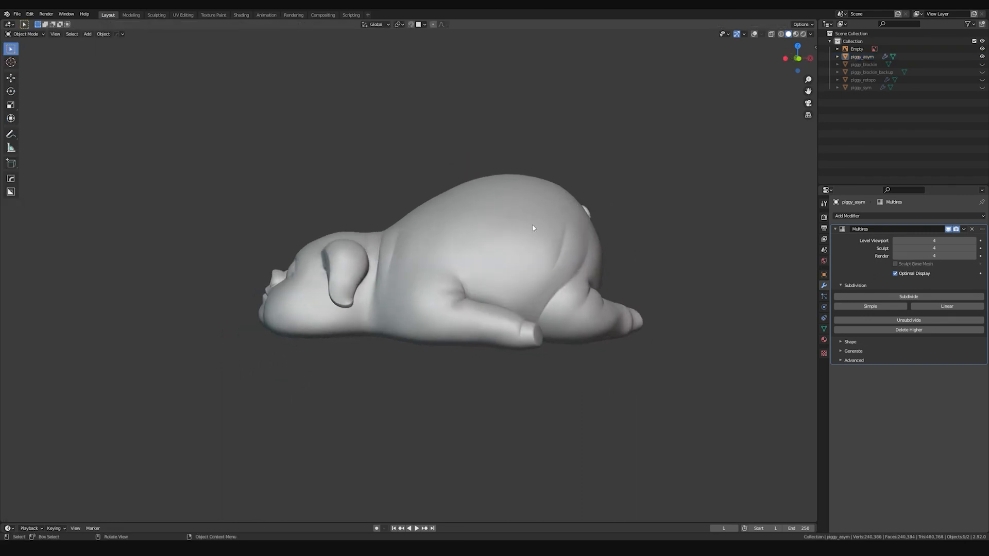
pyautogui.moveTo(421, 157); pyautogui.dragTo(492, 152, button='middle')
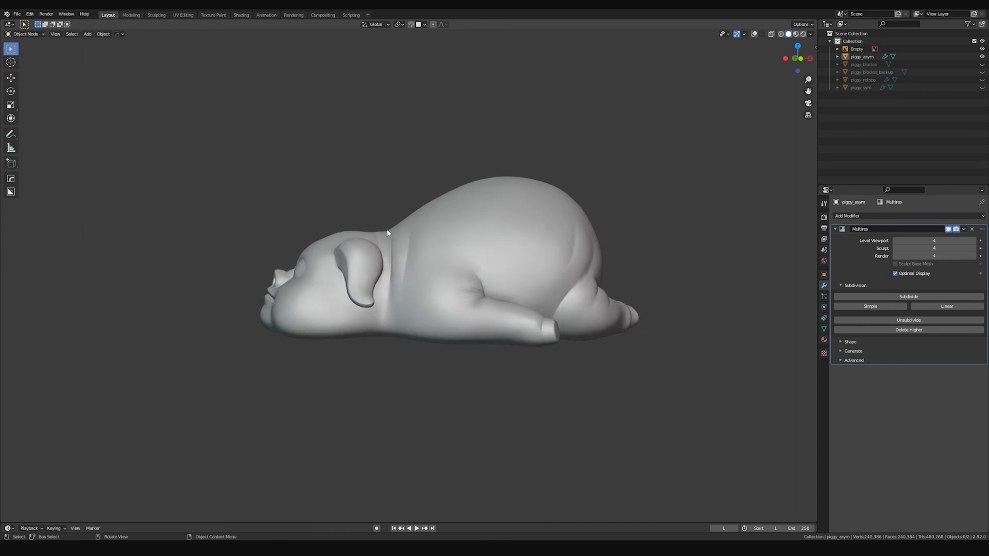
pyautogui.moveTo(433, 161)
pyautogui.mouseDown(button='middle')
pyautogui.moveTo(525, 177)
pyautogui.moveTo(565, 172)
pyautogui.moveTo(479, 290)
pyautogui.moveTo(460, 241)
pyautogui.mouseUp(button='middle')
pyautogui.click(481, 291)
pyautogui.scroll(2, 487, 294)
pyautogui.hotkey('ctrl', 'Tab')
pyautogui.click(460, 284)
# Step: Switch to the Grab brush at 109 px radius and nudge the surface slightly, checking the ear and head from several angles
pyautogui.moveTo(458, 278)
pyautogui.mouseDown(button='middle')
pyautogui.moveTo(442, 238)
pyautogui.moveTo(393, 249)
pyautogui.moveTo(415, 263)
pyautogui.moveTo(393, 276)
pyautogui.moveTo(412, 266)
pyautogui.mouseUp(button='middle')
pyautogui.click(439, 262)
pyautogui.press('g')
pyautogui.scroll(4, 428, 258)
pyautogui.press('f')
pyautogui.click(439, 278)
pyautogui.moveTo(417, 285); pyautogui.dragTo(413, 281)
pyautogui.moveTo(416, 281)
pyautogui.mouseDown(button='middle')
pyautogui.moveTo(378, 286)
pyautogui.moveTo(353, 331)
pyautogui.moveTo(340, 412)
pyautogui.mouseUp(button='middle')
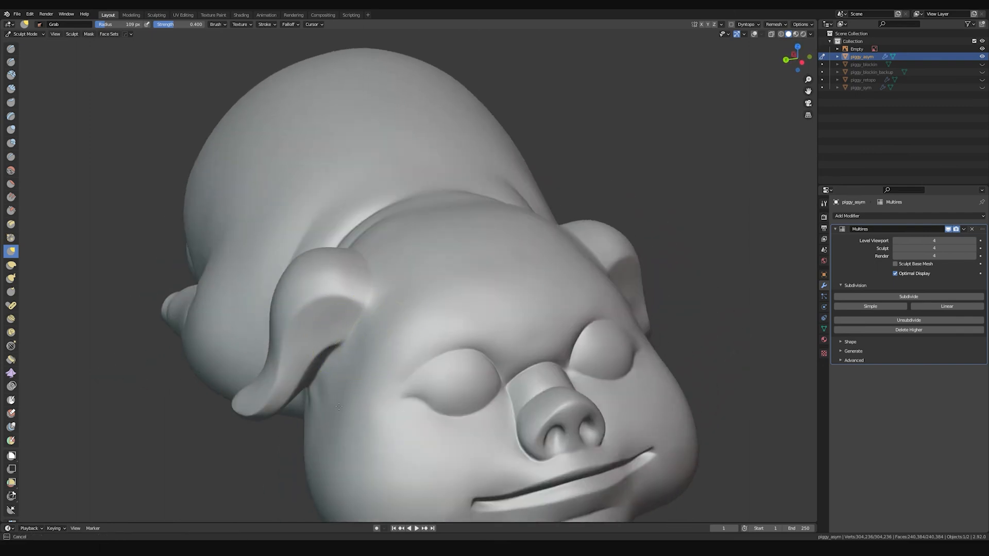
pyautogui.moveTo(358, 366); pyautogui.dragTo(476, 192, button='middle')
pyautogui.moveTo(582, 194); pyautogui.dragTo(447, 349, button='middle')
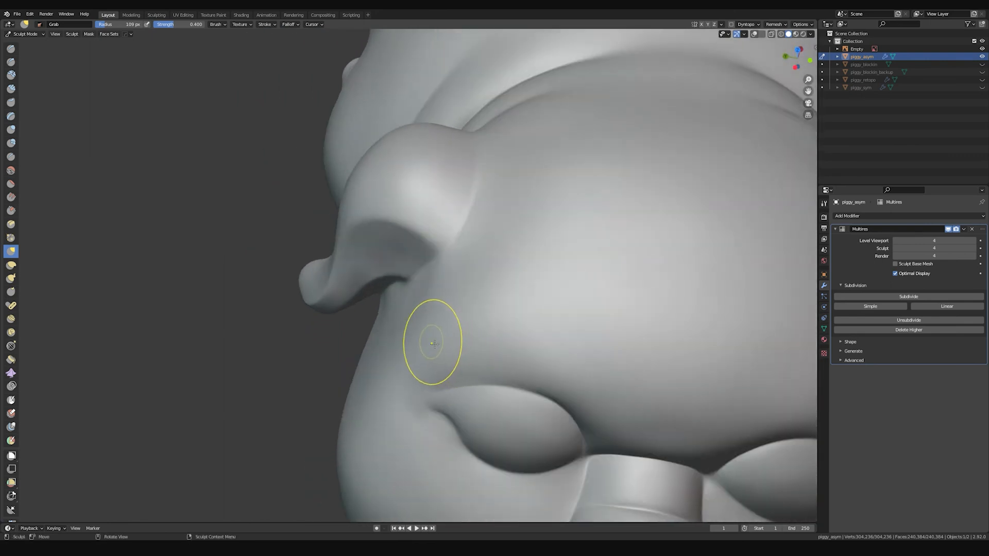
# Step: Lower the Multires sculpt level to 2 and set the Grab radius to 84 px for the ear area
pyautogui.click(895, 248)
pyautogui.click(894, 248)
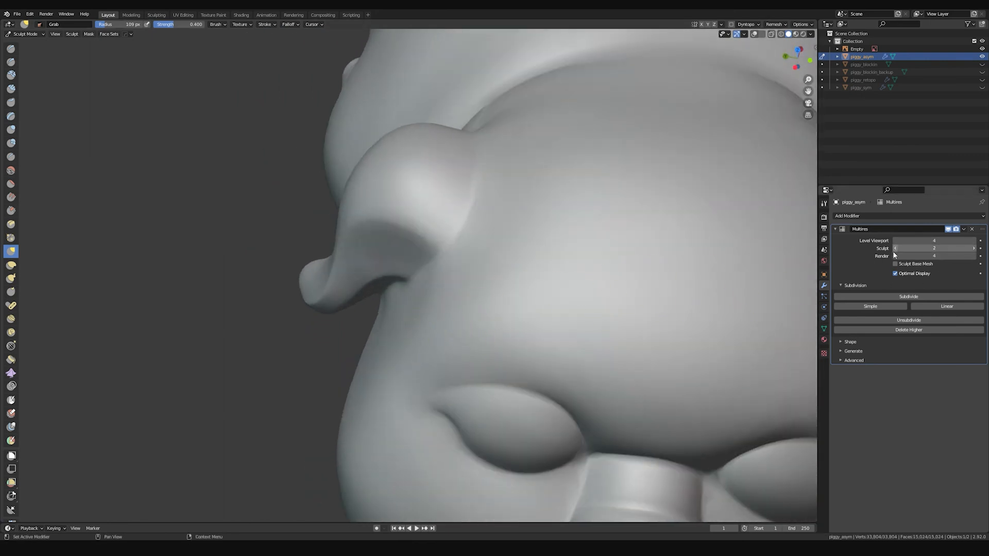
pyautogui.scroll(-5, 541, 294)
pyautogui.moveTo(541, 293)
pyautogui.mouseDown(button='middle')
pyautogui.moveTo(408, 268)
pyautogui.moveTo(420, 258)
pyautogui.moveTo(403, 278)
pyautogui.mouseUp(button='middle')
pyautogui.press('f')
pyautogui.click(417, 261)
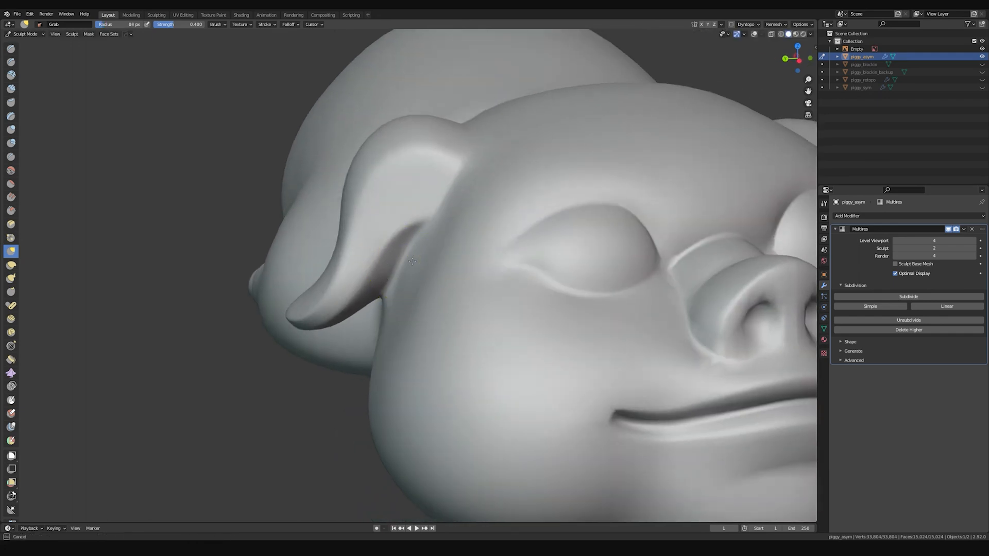
# Step: Adjust the ear and the cheek area beneath it with Grab at 84 px radius, working from the front, side and below
pyautogui.moveTo(390, 304); pyautogui.dragTo(394, 290, button='middle')
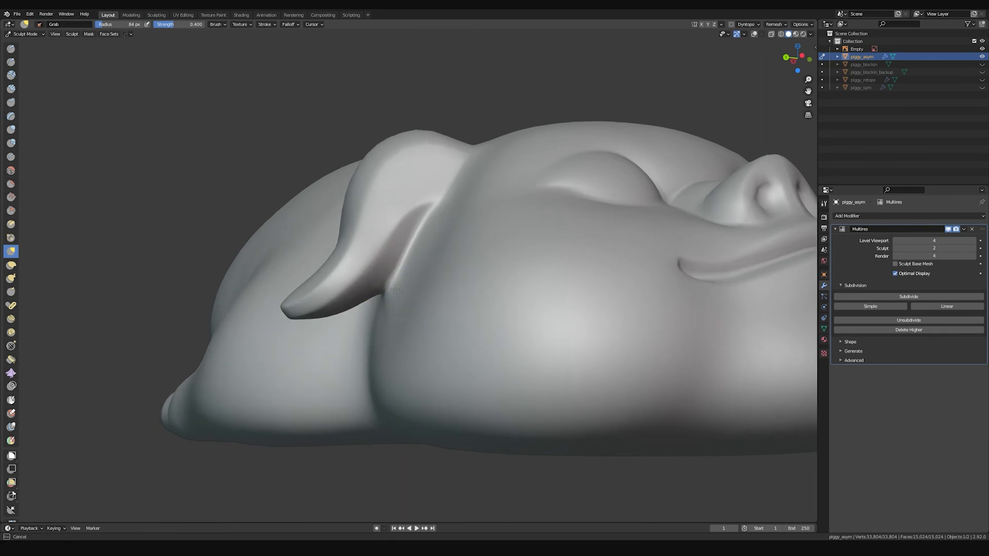
pyautogui.moveTo(406, 260)
pyautogui.mouseDown(button='middle')
pyautogui.moveTo(402, 316)
pyautogui.moveTo(450, 266)
pyautogui.mouseUp(button='middle')
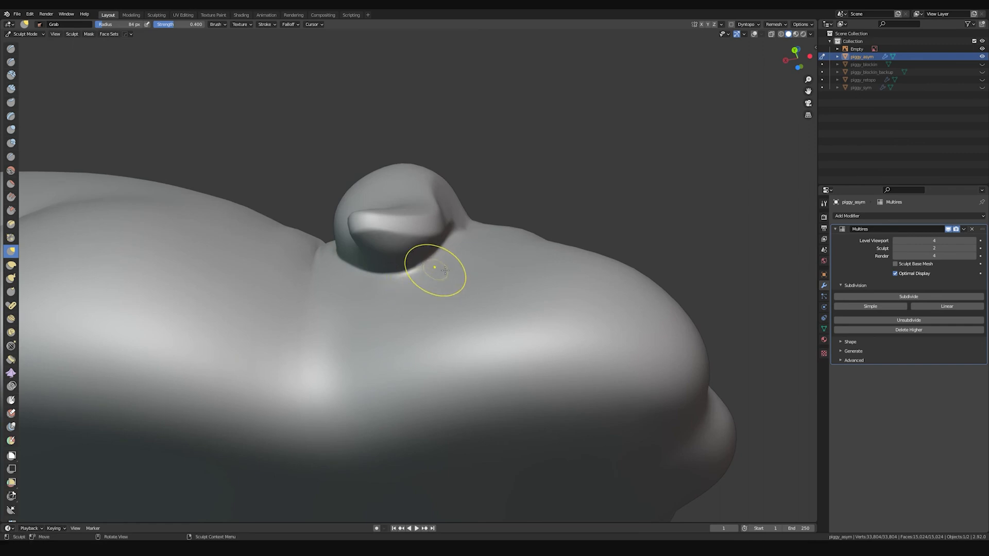
pyautogui.moveTo(460, 260); pyautogui.dragTo(440, 273, button='middle')
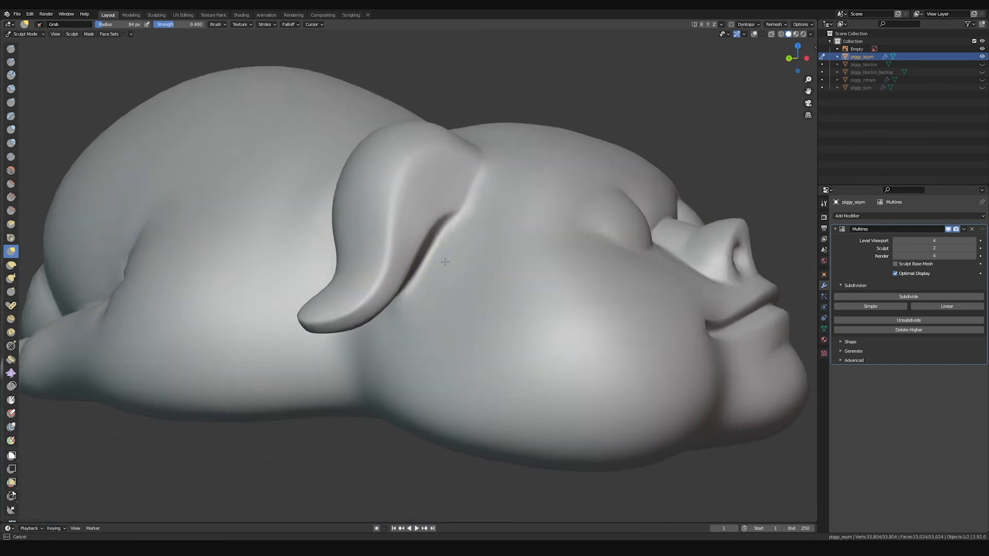
pyautogui.moveTo(446, 261)
pyautogui.mouseDown(button='middle')
pyautogui.moveTo(453, 221)
pyautogui.moveTo(391, 308)
pyautogui.mouseUp(button='middle')
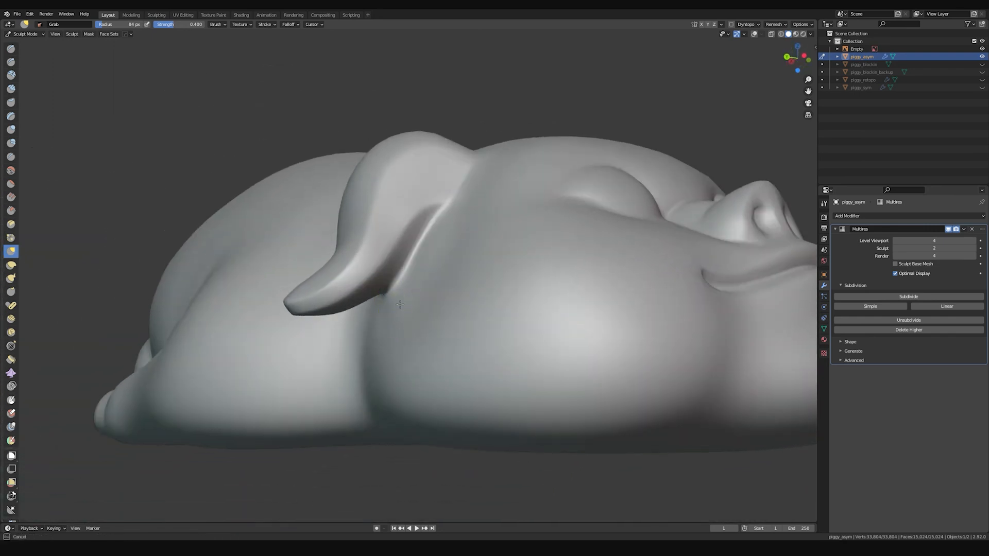
pyautogui.moveTo(535, 254)
pyautogui.mouseDown(button='middle')
pyautogui.moveTo(611, 205)
pyautogui.moveTo(579, 238)
pyautogui.mouseUp(button='middle')
pyautogui.moveTo(652, 266)
pyautogui.mouseDown(button='middle')
pyautogui.moveTo(514, 242)
pyautogui.moveTo(481, 217)
pyautogui.moveTo(437, 207)
pyautogui.moveTo(422, 221)
pyautogui.moveTo(442, 261)
pyautogui.mouseUp(button='middle')
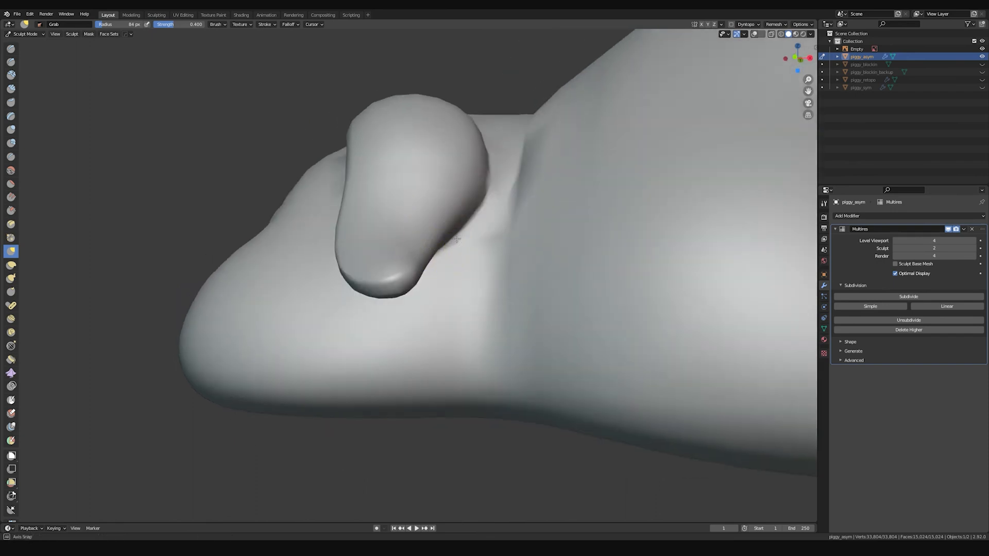
# Step: Shape the neck transition between head and back from the side, enlarging the Grab radius to 196 px
pyautogui.press('KP_3')
pyautogui.moveTo(515, 211); pyautogui.dragTo(460, 206, button='middle')
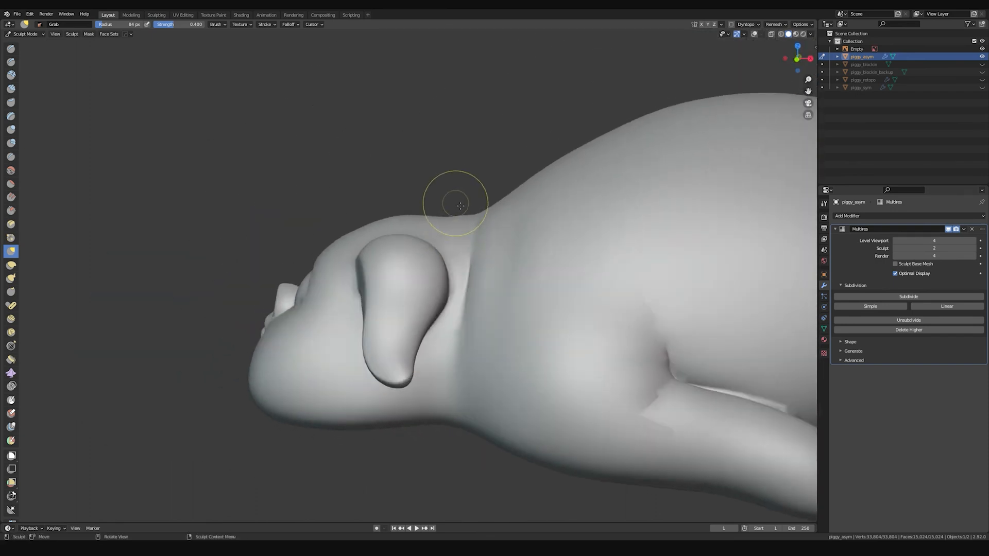
pyautogui.press('f')
pyautogui.click(456, 205)
pyautogui.press('KP_3')
pyautogui.press('f')
pyautogui.click(506, 208)
pyautogui.moveTo(506, 209); pyautogui.dragTo(522, 241, button='middle')
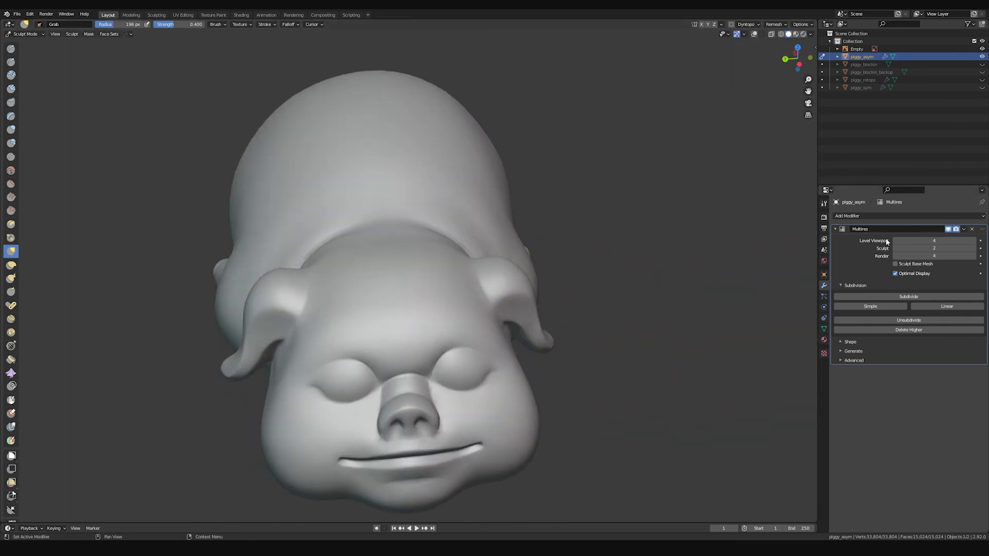
# Step: Lower the Multires sculpt level to 1 and set the Grab radius to 147 px for the crown of the head
pyautogui.click(895, 249)
pyautogui.press('f')
pyautogui.moveTo(397, 232)
pyautogui.mouseDown(button='middle')
pyautogui.moveTo(400, 219)
pyautogui.moveTo(426, 232)
pyautogui.moveTo(406, 249)
pyautogui.mouseUp(button='middle')
pyautogui.click(368, 215)
pyautogui.press('f')
pyautogui.click(402, 242)
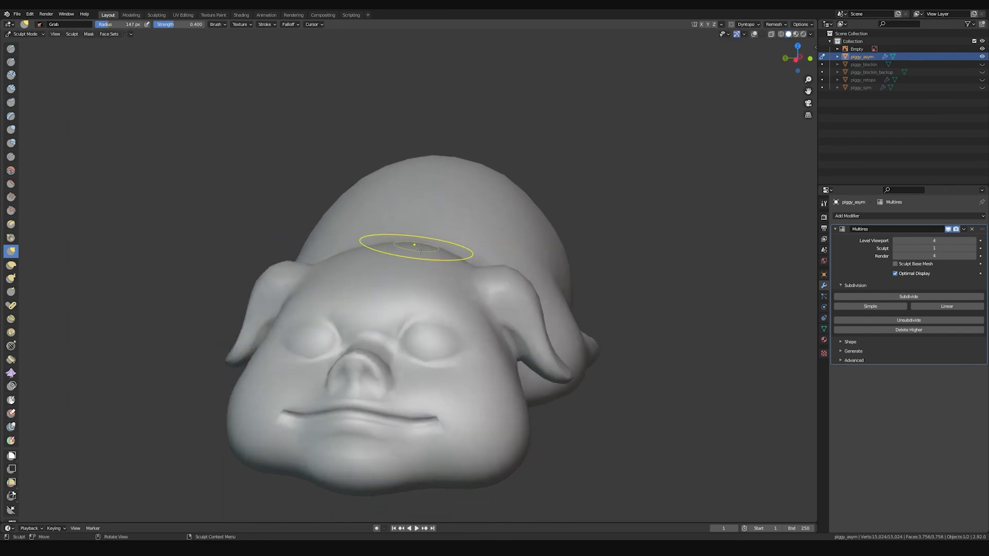
# Step: Adjust the top of the head and the neck profile with Grab, reducing the radius to 120 px
pyautogui.moveTo(401, 264)
pyautogui.mouseDown(button='middle')
pyautogui.moveTo(355, 254)
pyautogui.moveTo(366, 257)
pyautogui.mouseUp(button='middle')
pyautogui.press('f')
pyautogui.click(431, 241)
pyautogui.moveTo(447, 240); pyautogui.dragTo(434, 245, button='middle')
pyautogui.press('f')
pyautogui.click(415, 249)
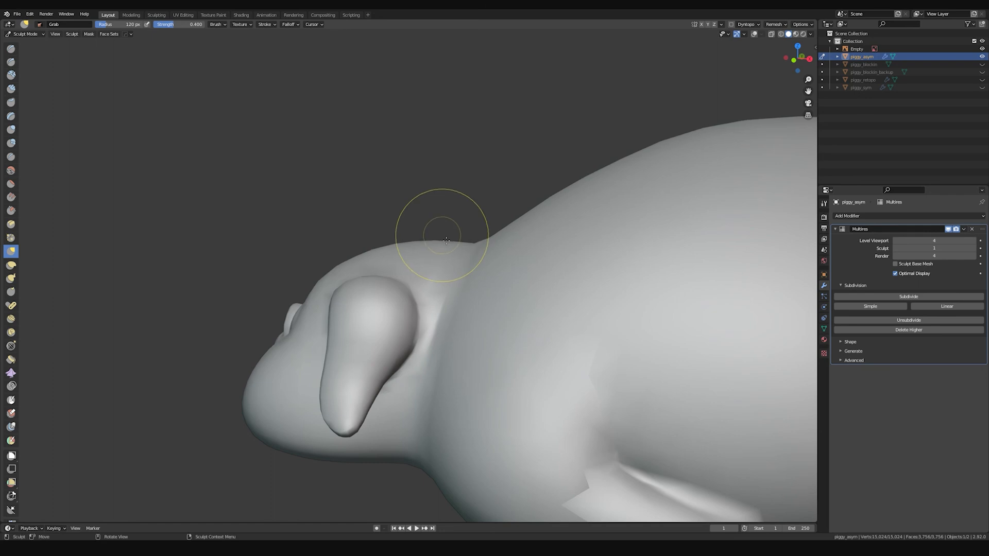
# Step: Refine the back of the neck with Grab at 173 px radius, checking it from the front and side
pyautogui.press('f')
pyautogui.click(546, 242)
pyautogui.keyDown('alt'); pyautogui.moveTo(546, 243); pyautogui.dragTo(417, 225, button='middle'); pyautogui.keyUp('alt')
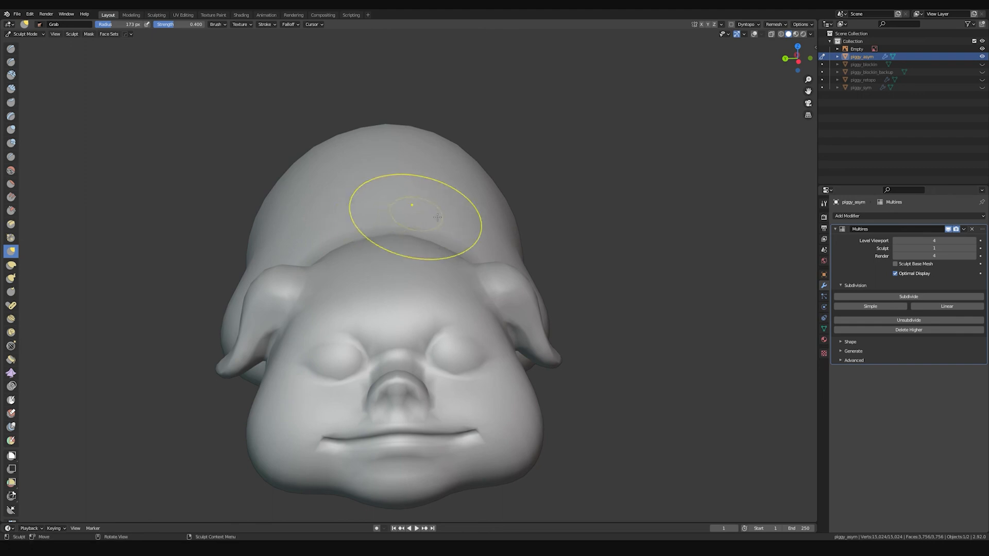
pyautogui.moveTo(437, 217); pyautogui.dragTo(434, 220, button='middle')
pyautogui.keyDown('alt'); pyautogui.moveTo(493, 242); pyautogui.dragTo(448, 227, button='middle'); pyautogui.keyUp('alt')
pyautogui.scroll(3, 437, 220)
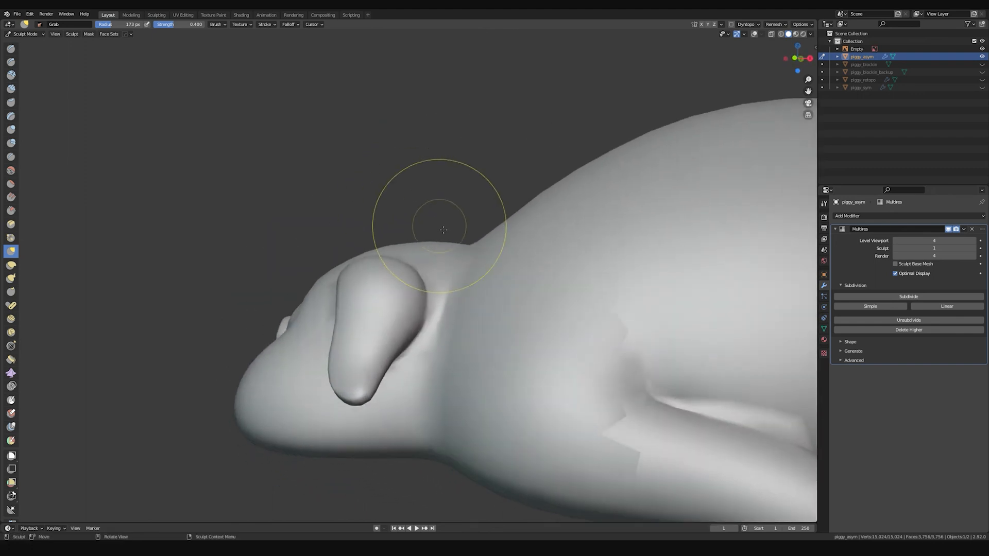
# Step: Raise the Multires sculpt level to 3 and nudge the crown of the head with Grab at 201 px radius
pyautogui.click(973, 249)
pyautogui.click(974, 249)
pyautogui.moveTo(441, 221)
pyautogui.mouseDown(button='middle')
pyautogui.moveTo(447, 249)
pyautogui.moveTo(376, 265)
pyautogui.mouseUp(button='middle')
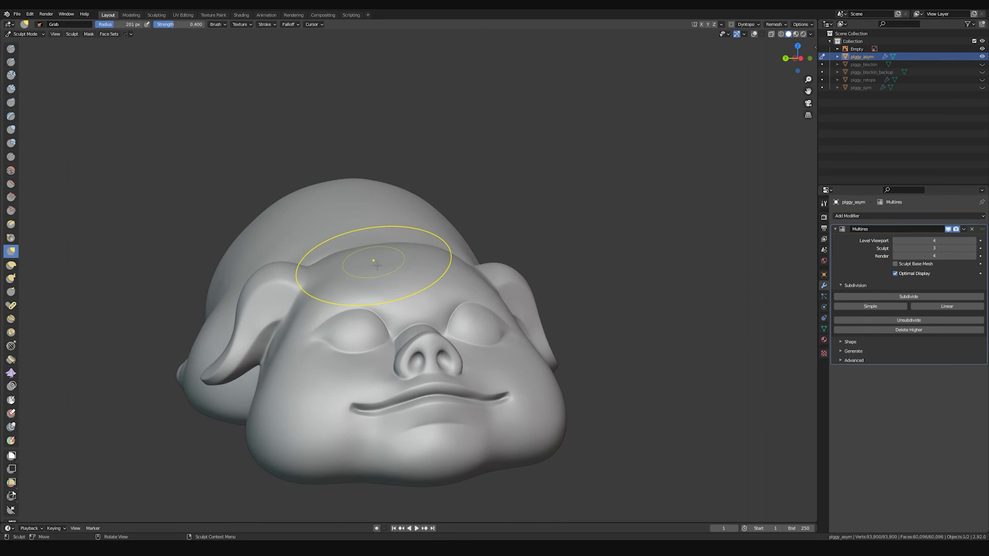
pyautogui.moveTo(371, 262); pyautogui.dragTo(371, 263)
pyautogui.moveTo(370, 262)
pyautogui.mouseDown(button='middle')
pyautogui.moveTo(359, 289)
pyautogui.moveTo(378, 234)
pyautogui.mouseUp(button='middle')
# Step: Build up the side of the head and cheek beside the ear with the Draw brush at 91 px radius
pyautogui.press('f')
pyautogui.click(327, 298)
pyautogui.press('x')
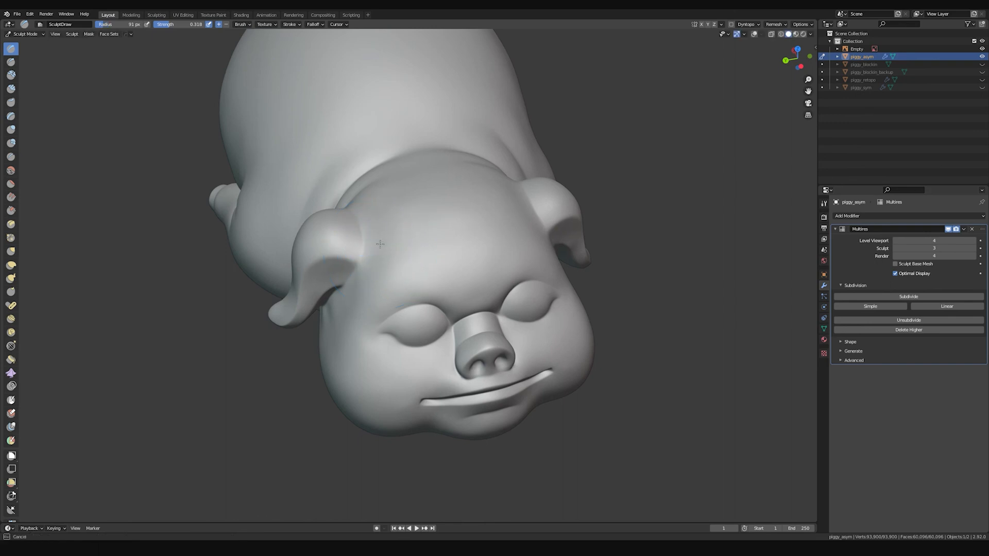
pyautogui.moveTo(377, 279); pyautogui.dragTo(376, 270, button='middle')
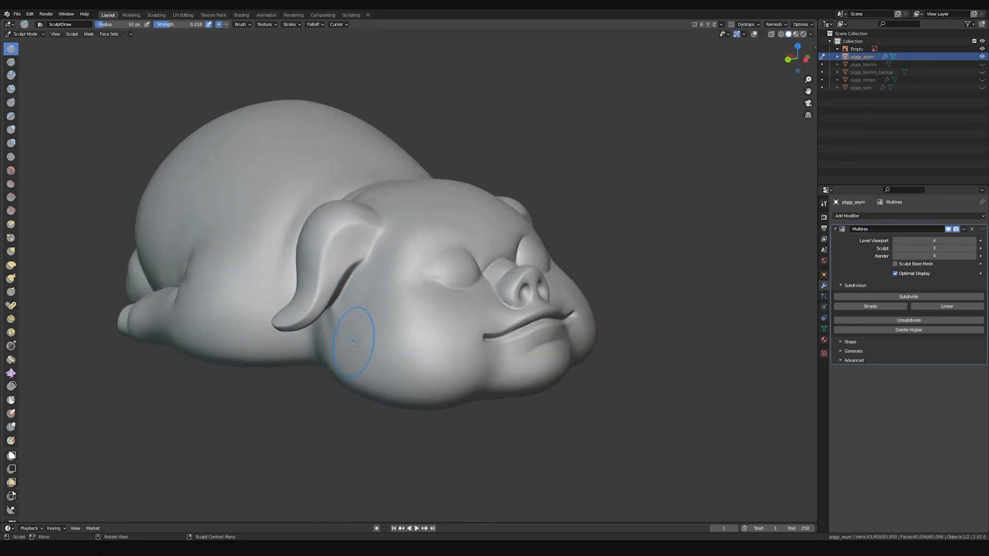
pyautogui.moveTo(338, 332)
pyautogui.mouseDown(button='middle')
pyautogui.moveTo(386, 298)
pyautogui.moveTo(388, 309)
pyautogui.moveTo(385, 276)
pyautogui.mouseUp(button='middle')
pyautogui.moveTo(385, 276)
pyautogui.mouseDown(button='middle')
pyautogui.moveTo(379, 308)
pyautogui.moveTo(339, 339)
pyautogui.moveTo(346, 295)
pyautogui.mouseUp(button='middle')
# Step: Flatten the cheek surface below the ear with Scrape/Peaks at 54 px radius, and reshape the area with a smaller-radius Grab brush
pyautogui.hotkey('shift', 't')
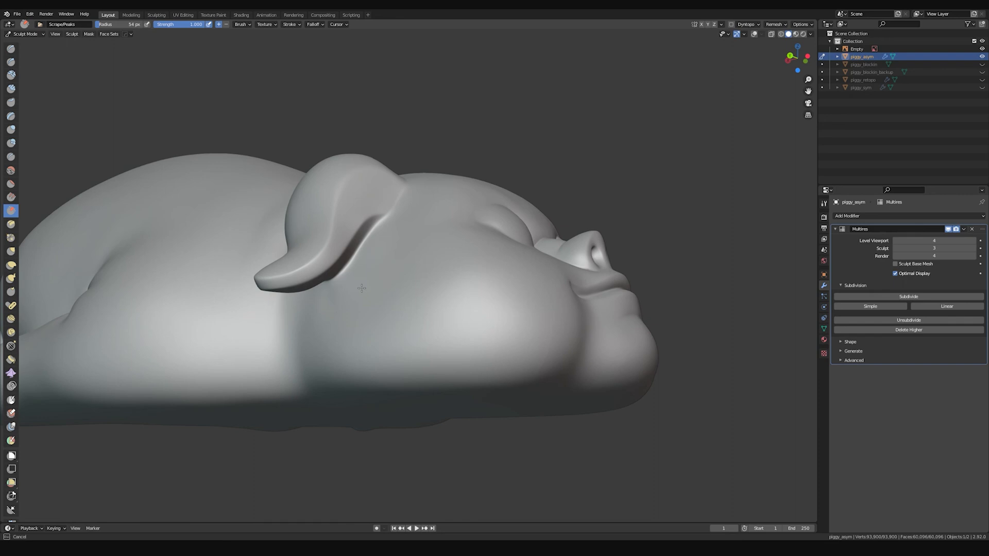
pyautogui.moveTo(359, 286); pyautogui.dragTo(360, 317, button='middle')
pyautogui.press('g')
pyautogui.scroll(3, 331, 332)
pyautogui.press('f')
pyautogui.click(329, 312)
pyautogui.moveTo(311, 329)
pyautogui.mouseDown(button='middle')
pyautogui.moveTo(305, 320)
pyautogui.moveTo(300, 340)
pyautogui.mouseUp(button='middle')
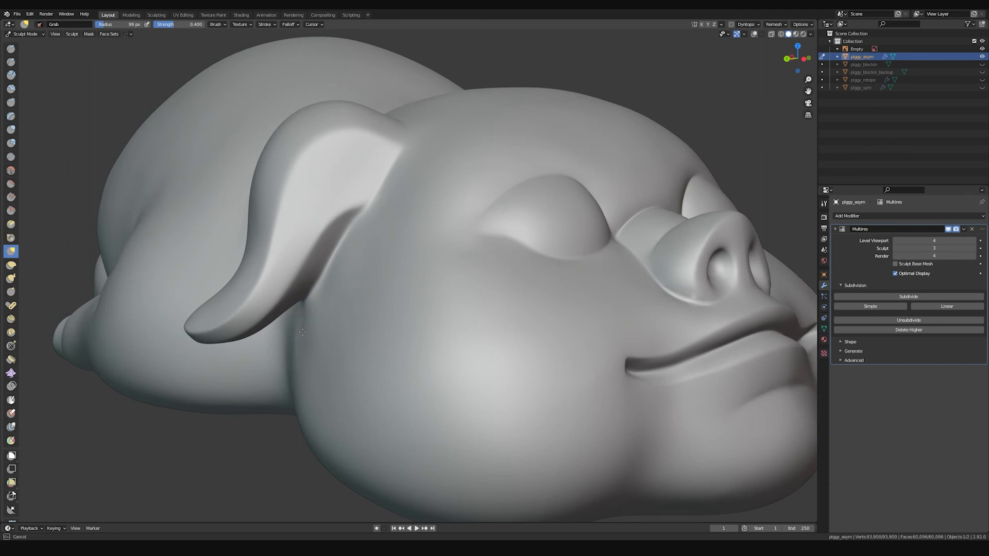
pyautogui.moveTo(301, 328); pyautogui.dragTo(336, 323, button='middle')
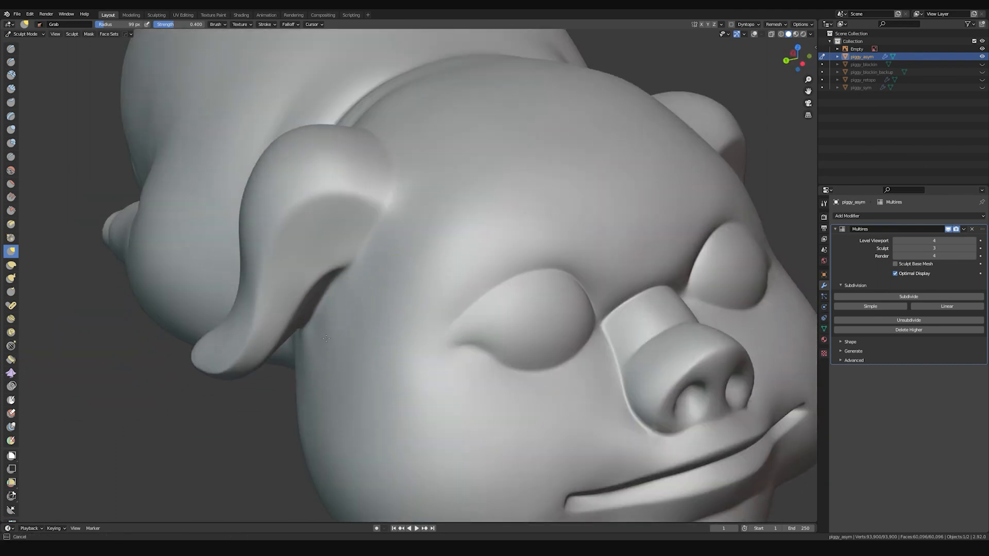
pyautogui.moveTo(334, 368); pyautogui.dragTo(331, 348, button='middle')
# Step: Try a Grab adjustment on the head beside the other ear and undo it
pyautogui.moveTo(479, 232)
pyautogui.mouseDown(button='middle')
pyautogui.moveTo(392, 247)
pyautogui.moveTo(502, 242)
pyautogui.moveTo(497, 294)
pyautogui.moveTo(453, 269)
pyautogui.mouseUp(button='middle')
pyautogui.moveTo(586, 239); pyautogui.dragTo(461, 238, button='middle')
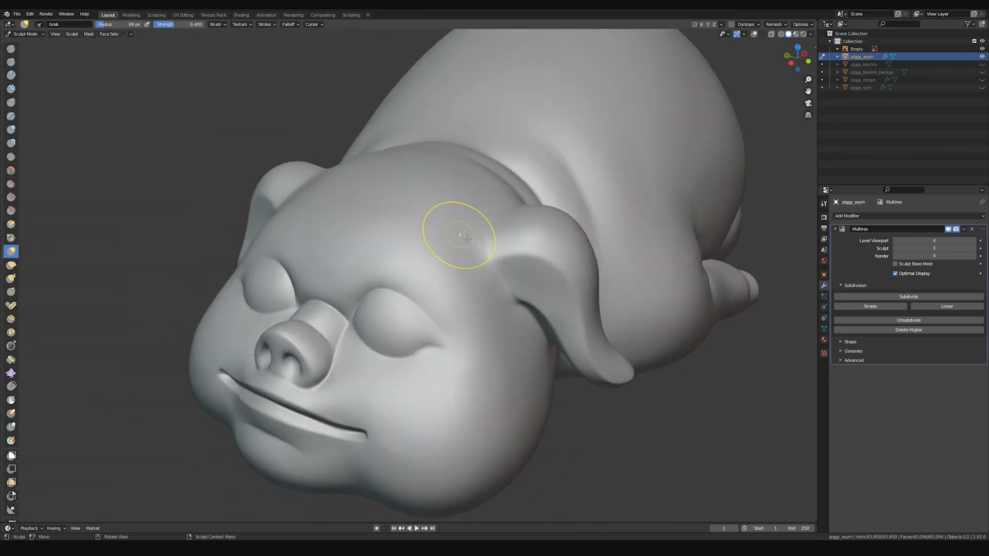
pyautogui.moveTo(496, 265); pyautogui.dragTo(462, 229, button='middle')
pyautogui.hotkey('ctrl', 'z')
pyautogui.moveTo(502, 170)
pyautogui.mouseDown(button='middle')
pyautogui.moveTo(452, 198)
pyautogui.moveTo(503, 187)
pyautogui.mouseUp(button='middle')
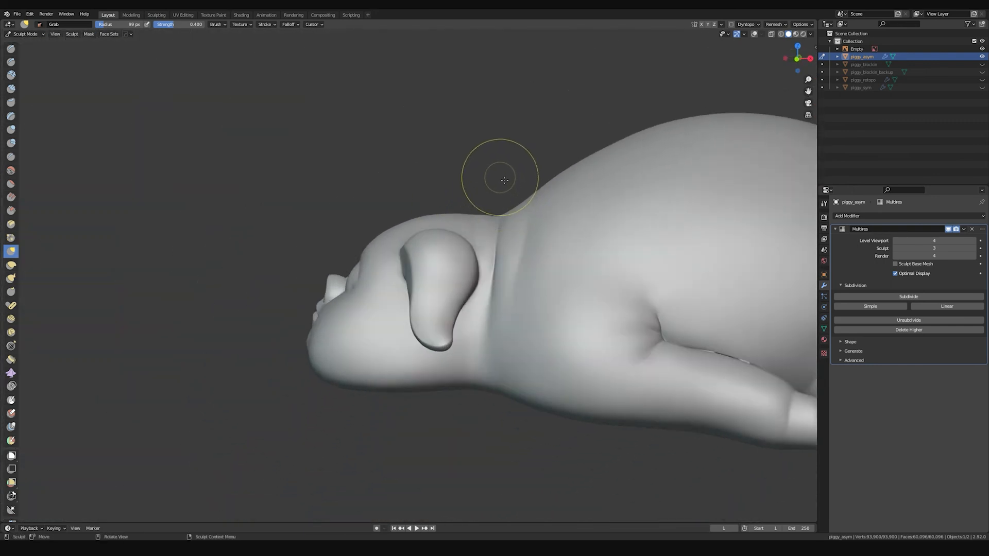
# Step: Raise the Multires sculpt level to 4 and swell the neck folds behind the head with Inflate/Deflate at an enlarged radius
pyautogui.scroll(-5, 496, 172)
pyautogui.moveTo(472, 229); pyautogui.dragTo(529, 291, button='middle')
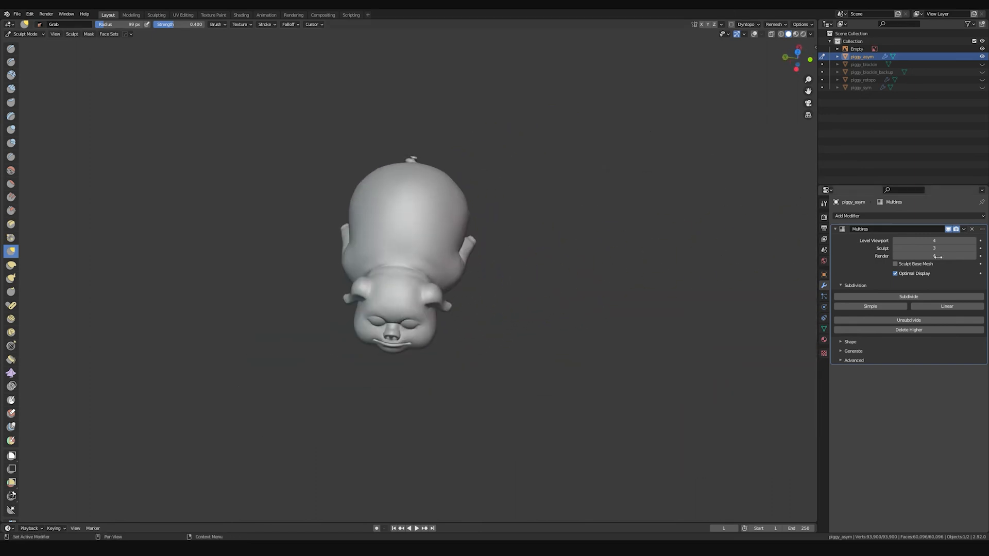
pyautogui.scroll(6, 527, 285)
pyautogui.moveTo(527, 286)
pyautogui.mouseDown(button='middle')
pyautogui.moveTo(473, 232)
pyautogui.moveTo(427, 237)
pyautogui.moveTo(403, 226)
pyautogui.mouseUp(button='middle')
pyautogui.press('i')
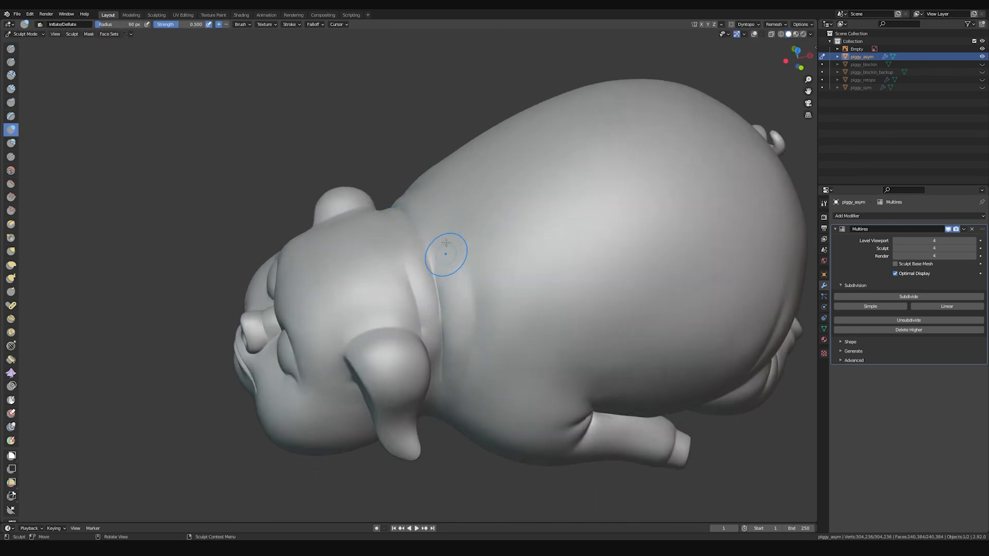
pyautogui.moveTo(451, 322); pyautogui.dragTo(461, 350, button='middle')
pyautogui.press('f')
pyautogui.click(414, 280)
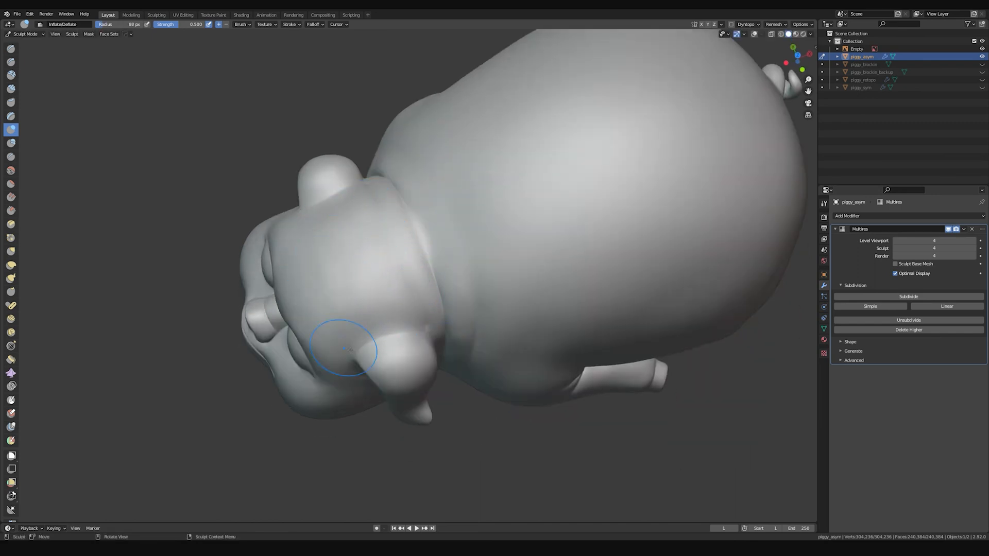
# Step: Adjust the brow and top of the head with Grab at 148 px radius, reducing the radius to about 71 px for finer changes
pyautogui.moveTo(348, 300)
pyautogui.mouseDown(button='middle')
pyautogui.moveTo(458, 278)
pyautogui.moveTo(435, 300)
pyautogui.mouseUp(button='middle')
pyautogui.press('g')
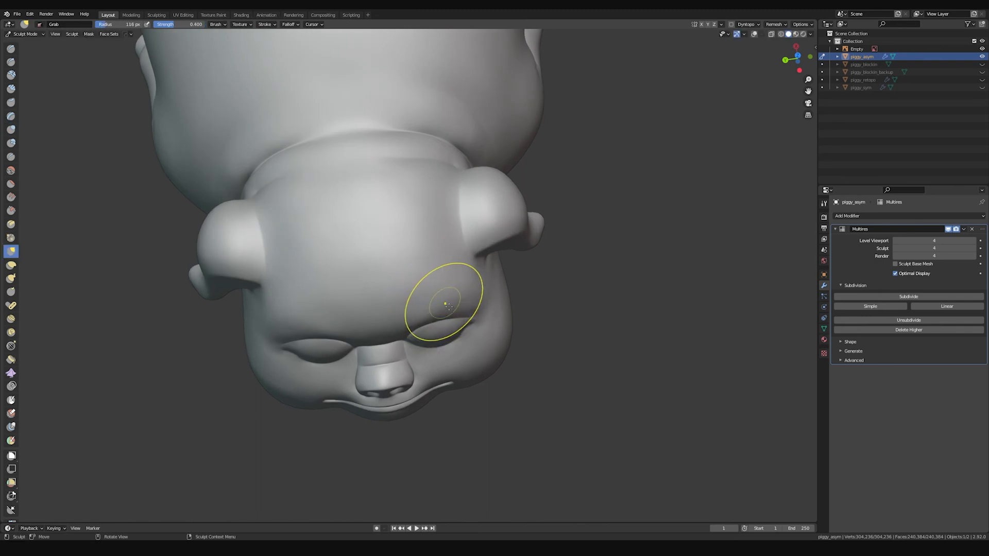
pyautogui.press('f')
pyautogui.click(421, 325)
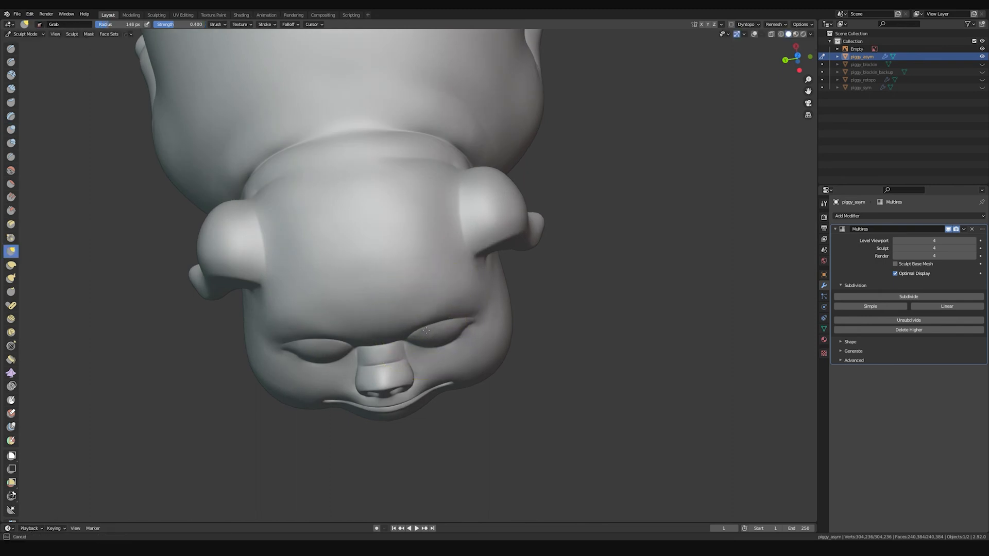
pyautogui.moveTo(409, 312)
pyautogui.mouseDown(button='middle')
pyautogui.moveTo(376, 287)
pyautogui.moveTo(386, 362)
pyautogui.moveTo(455, 383)
pyautogui.moveTo(411, 364)
pyautogui.moveTo(362, 317)
pyautogui.mouseUp(button='middle')
pyautogui.press('[')
pyautogui.press('[')
pyautogui.press('[')
pyautogui.press('[')
pyautogui.press('[')
pyautogui.press('[')
pyautogui.press('[')
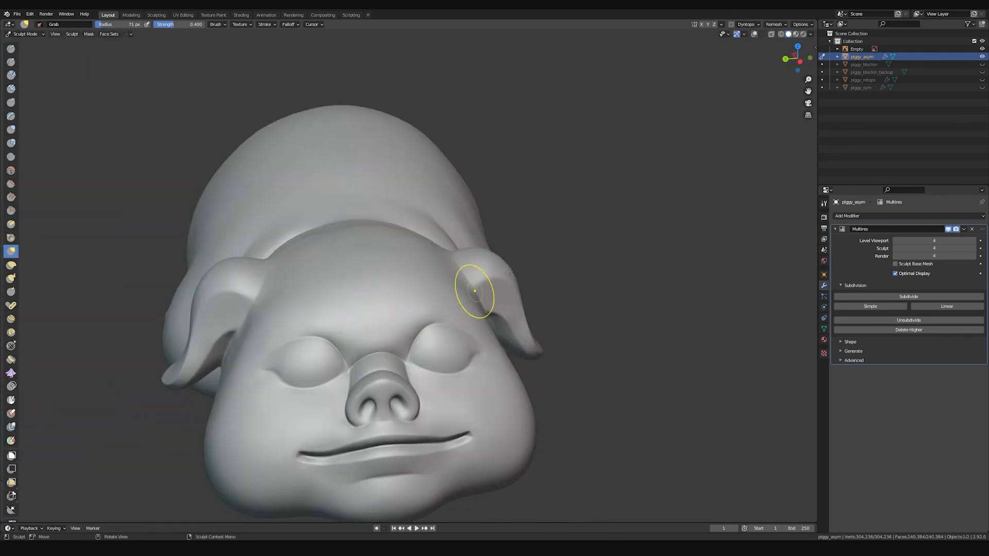
# Step: Examine the overall pig silhouette from the front, above and both sides
pyautogui.scroll(-5, 579, 157)
pyautogui.moveTo(579, 157); pyautogui.dragTo(503, 261, button='middle')
pyautogui.moveTo(572, 231); pyautogui.dragTo(506, 227, button='middle')
pyautogui.moveTo(573, 228)
pyautogui.mouseDown(button='middle')
pyautogui.moveTo(579, 236)
pyautogui.moveTo(475, 230)
pyautogui.moveTo(521, 215)
pyautogui.mouseUp(button='middle')
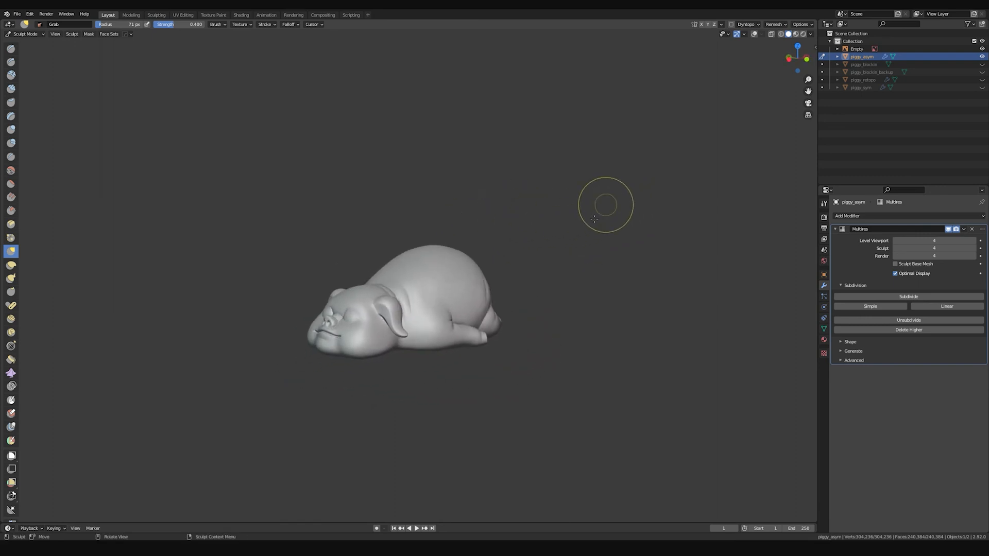
pyautogui.scroll(3, 607, 240)
pyautogui.moveTo(648, 200)
pyautogui.mouseDown(button='middle')
pyautogui.moveTo(644, 228)
pyautogui.moveTo(633, 223)
pyautogui.moveTo(616, 238)
pyautogui.mouseUp(button='middle')
pyautogui.scroll(-2, 636, 196)
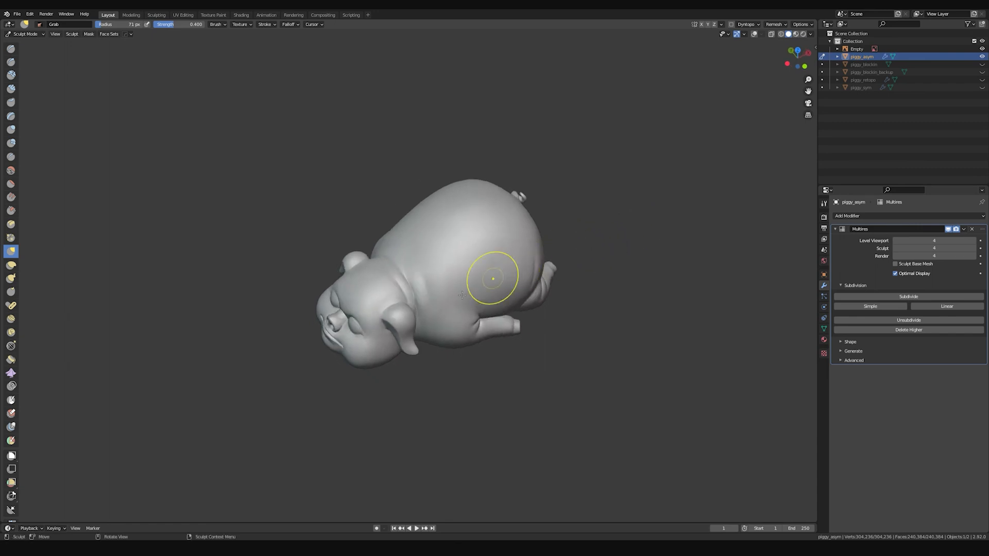
pyautogui.keyDown('shift'); pyautogui.moveTo(425, 298); pyautogui.dragTo(437, 292, button='middle'); pyautogui.keyUp('shift')
pyautogui.keyDown('ctrl'); pyautogui.moveTo(378, 322); pyautogui.dragTo(383, 363, button='middle'); pyautogui.keyUp('ctrl')
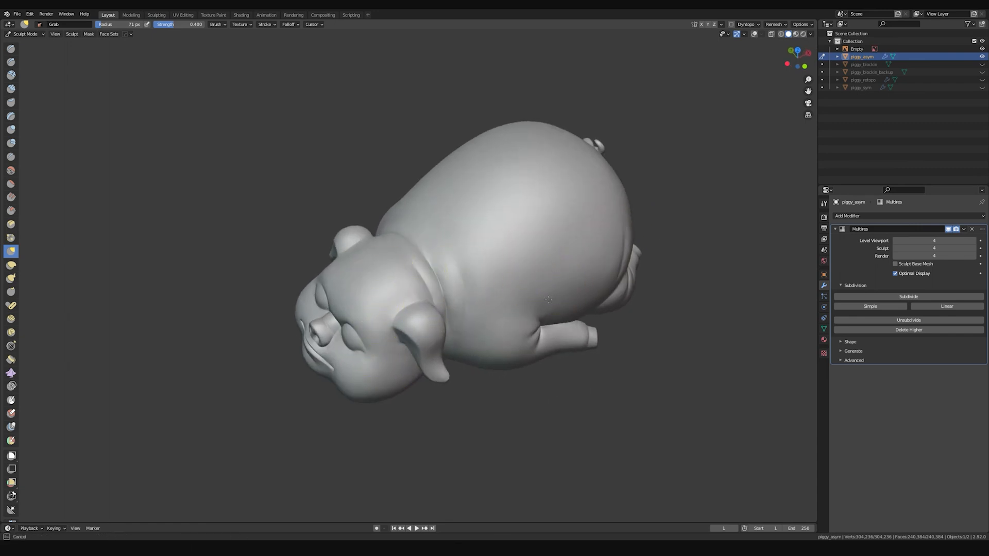
pyautogui.moveTo(589, 228); pyautogui.dragTo(561, 368, button='middle')
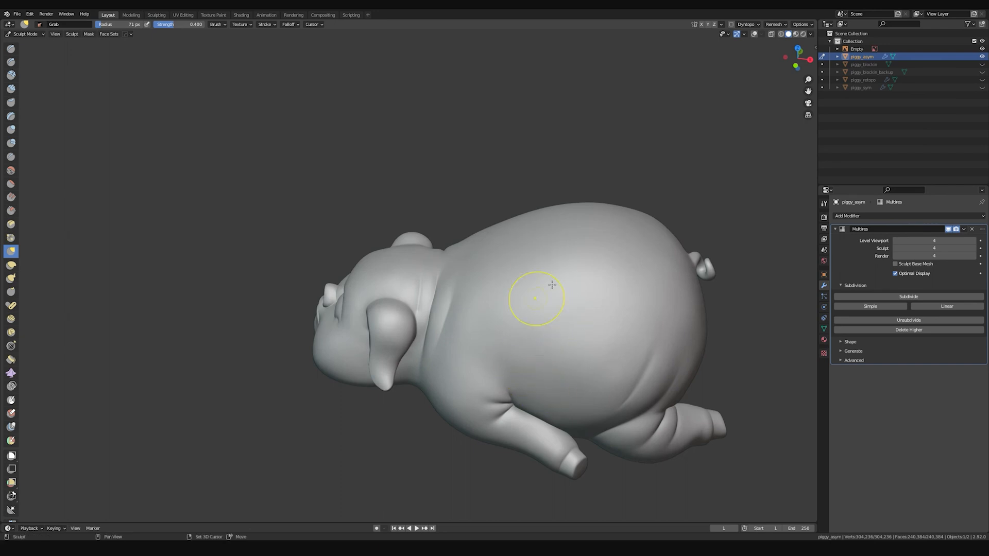
pyautogui.moveTo(419, 348); pyautogui.dragTo(589, 320, button='middle')
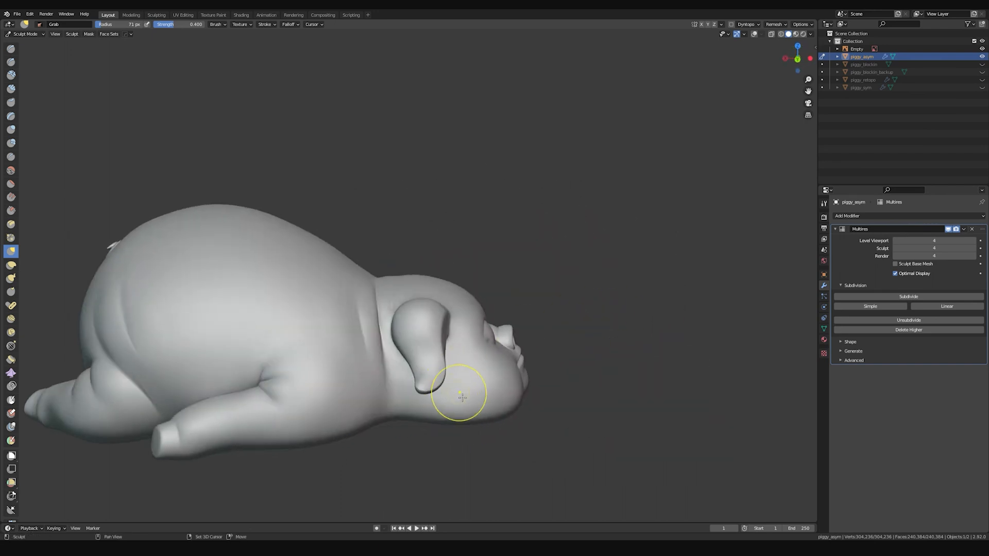
# Step: Set the Grab radius to 70 px and check the legs and belly from the side and underneath
pyautogui.press('f')
pyautogui.click(140, 353)
pyautogui.moveTo(248, 340); pyautogui.dragTo(469, 322, button='middle')
pyautogui.moveTo(527, 302); pyautogui.dragTo(497, 243, button='middle')
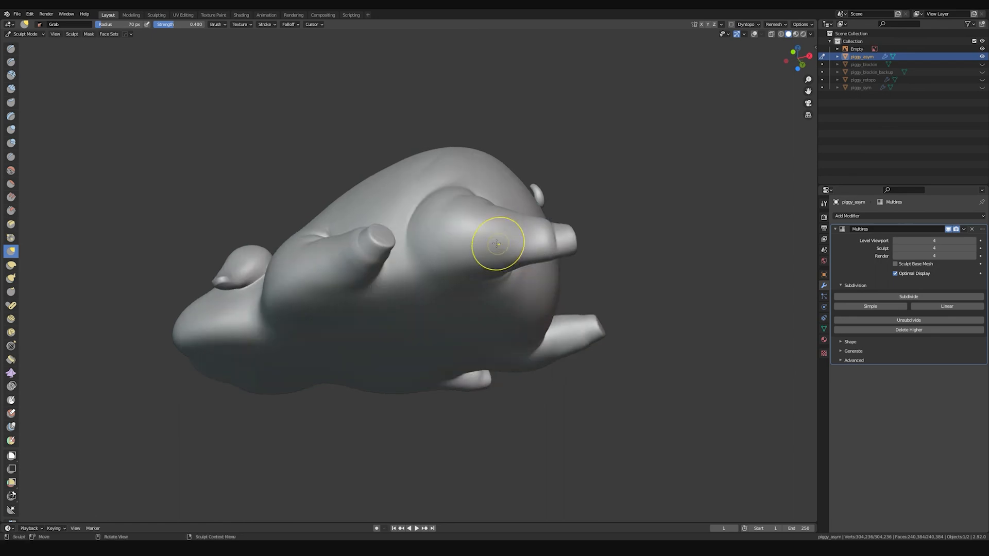
pyautogui.moveTo(437, 264); pyautogui.dragTo(361, 209, button='middle')
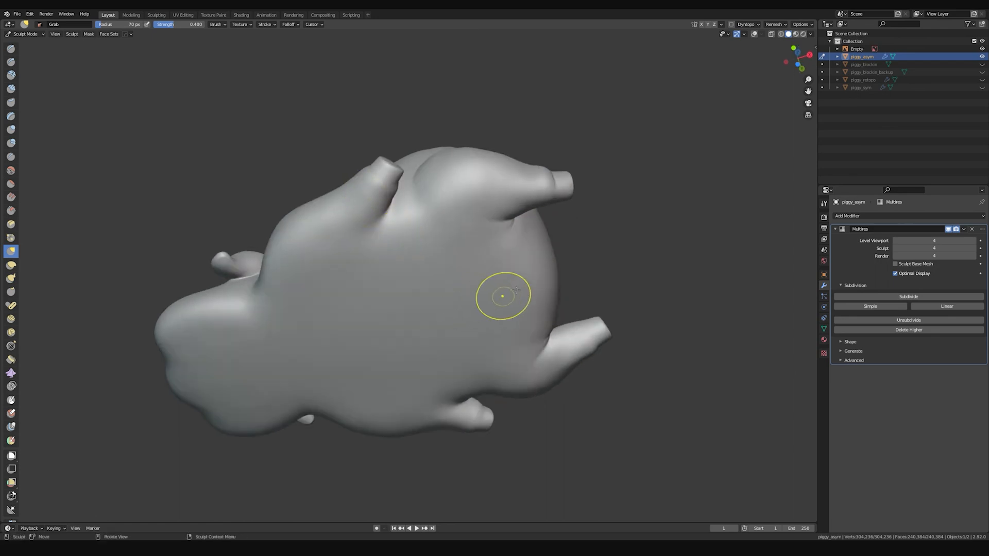
pyautogui.moveTo(490, 297); pyautogui.dragTo(516, 224, button='middle')
pyautogui.moveTo(191, 368); pyautogui.dragTo(371, 161, button='middle')
pyautogui.moveTo(543, 180); pyautogui.dragTo(515, 225, button='middle')
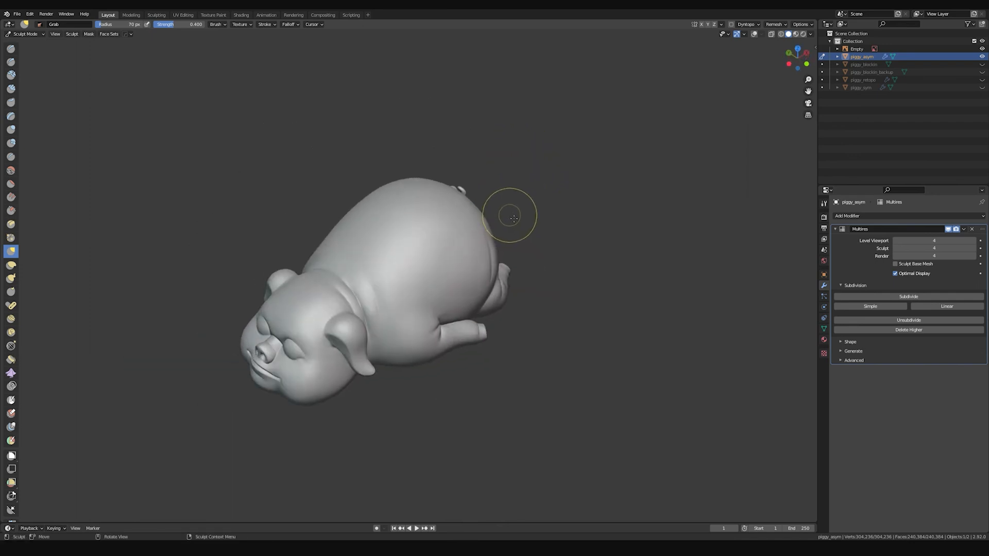
# Step: Refine the top of the head between the ears with Grab
pyautogui.scroll(5, 423, 262)
pyautogui.keyDown('shift'); pyautogui.moveTo(356, 295); pyautogui.dragTo(420, 235, button='middle'); pyautogui.keyUp('shift')
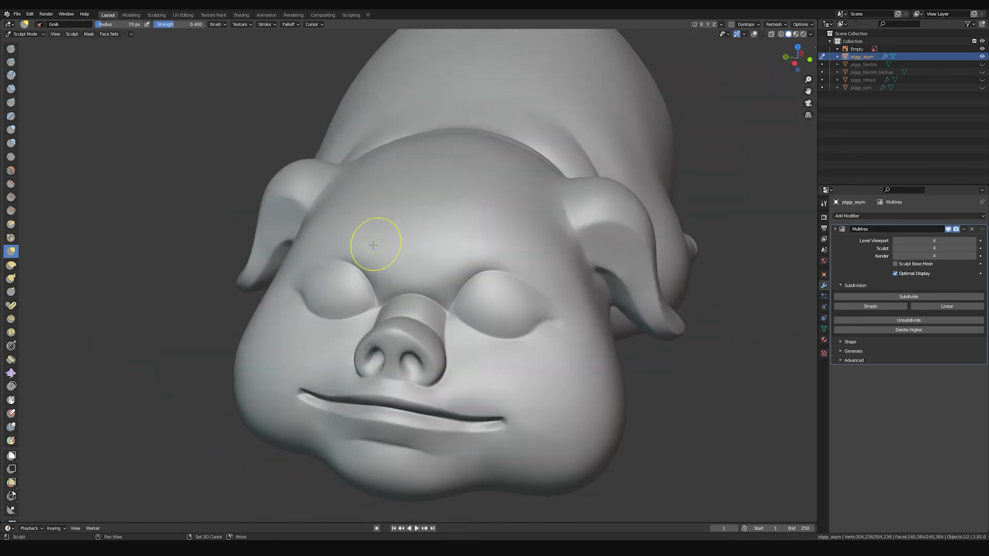
pyautogui.moveTo(400, 266); pyautogui.dragTo(380, 324, button='middle')
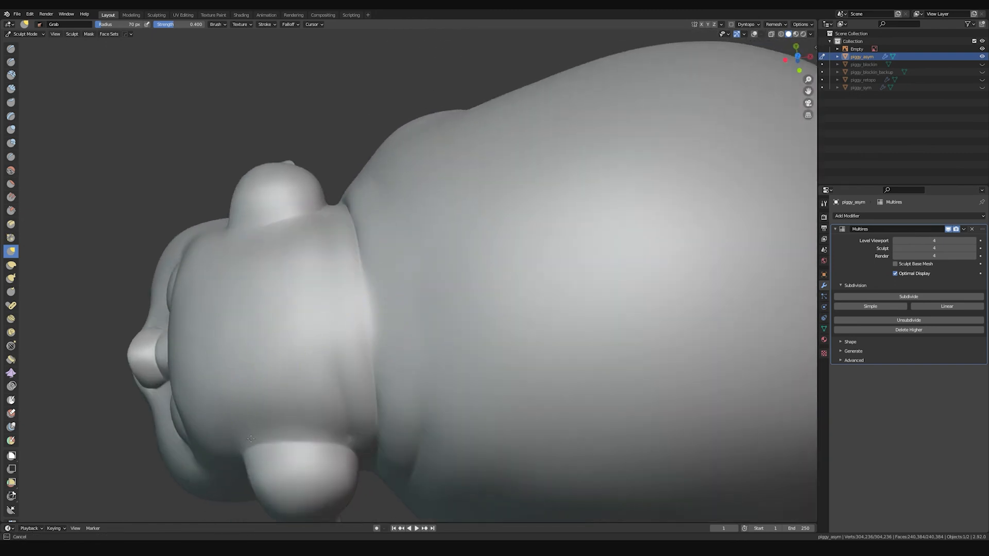
pyautogui.press('f')
pyautogui.click(258, 392)
pyautogui.moveTo(309, 265)
pyautogui.mouseDown(button='middle')
pyautogui.moveTo(314, 294)
pyautogui.moveTo(373, 293)
pyautogui.mouseUp(button='middle')
# Step: Carve the neck crease behind the ear with Draw Sharp at 26 px radius
pyautogui.press('f')
pyautogui.click(303, 296)
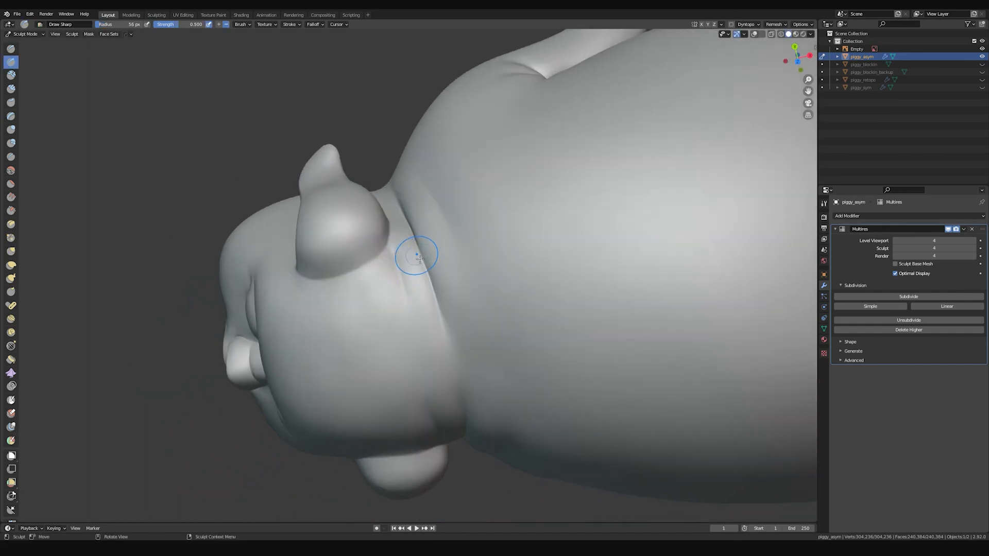
pyautogui.press('f')
pyautogui.click(409, 259)
pyautogui.moveTo(401, 283); pyautogui.dragTo(393, 260, button='middle')
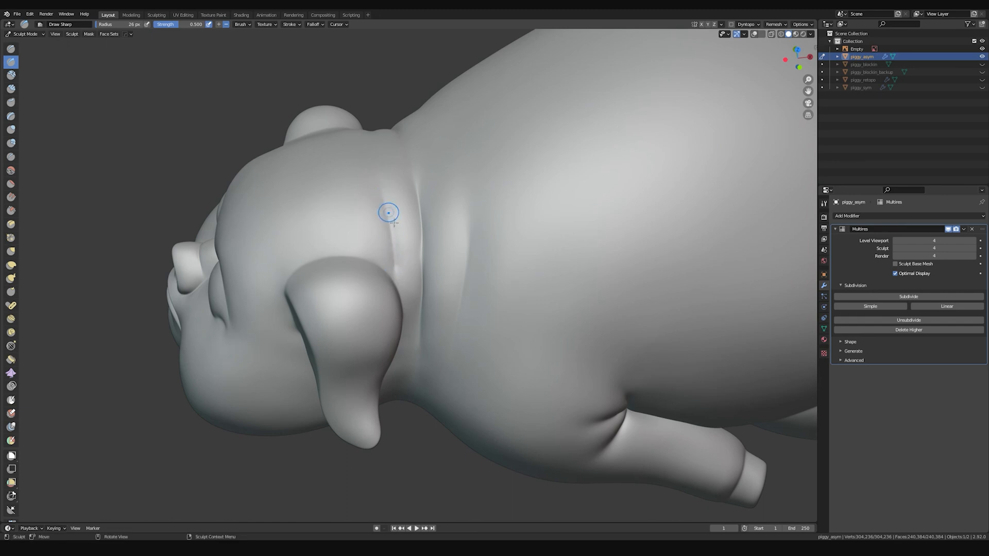
# Step: Adjust the outline of one flank from the front with Grab at 129 px radius
pyautogui.keyDown('ctrl'); pyautogui.moveTo(460, 215); pyautogui.dragTo(545, 242, button='middle'); pyautogui.keyUp('ctrl')
pyautogui.keyDown('ctrl'); pyautogui.moveTo(443, 361); pyautogui.dragTo(430, 251, button='middle'); pyautogui.keyUp('ctrl')
pyautogui.moveTo(406, 286); pyautogui.dragTo(456, 258, button='middle')
pyautogui.keyDown('ctrl'); pyautogui.moveTo(501, 190); pyautogui.dragTo(485, 271, button='middle'); pyautogui.keyUp('ctrl')
pyautogui.moveTo(491, 212); pyautogui.dragTo(502, 273, button='middle')
pyautogui.scroll(4, 460, 282)
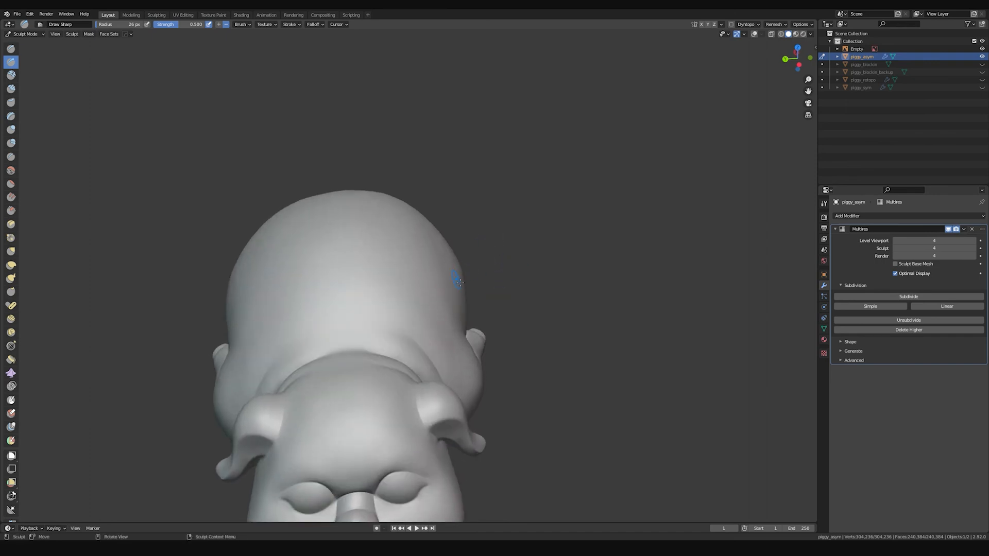
pyautogui.press('g')
pyautogui.press('f')
pyautogui.click(503, 281)
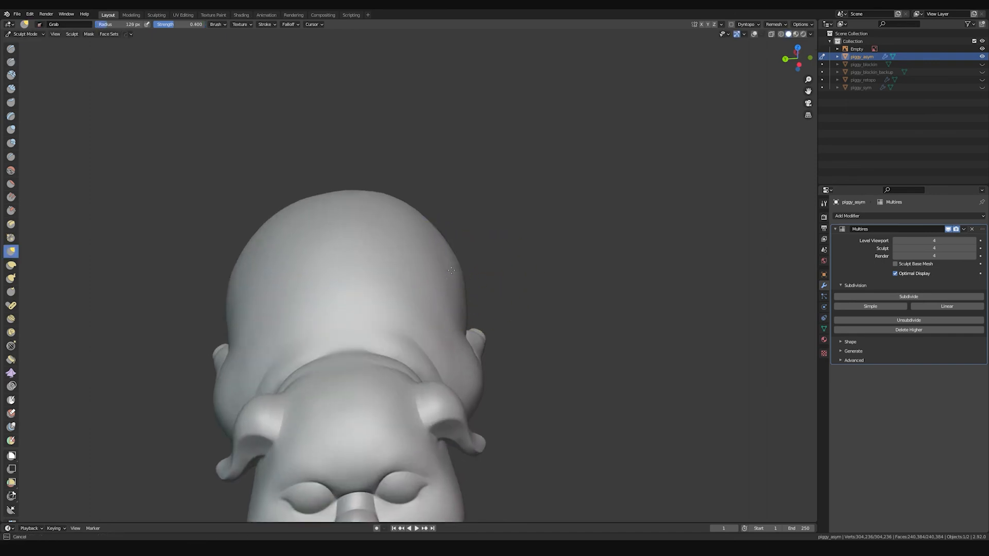
pyautogui.moveTo(510, 240); pyautogui.dragTo(492, 235, button='middle')
# Step: Reshape the opposite flank above the front leg with Grab at the same 129 px radius
pyautogui.moveTo(405, 278)
pyautogui.mouseDown(button='middle')
pyautogui.moveTo(309, 265)
pyautogui.moveTo(261, 309)
pyautogui.mouseUp(button='middle')
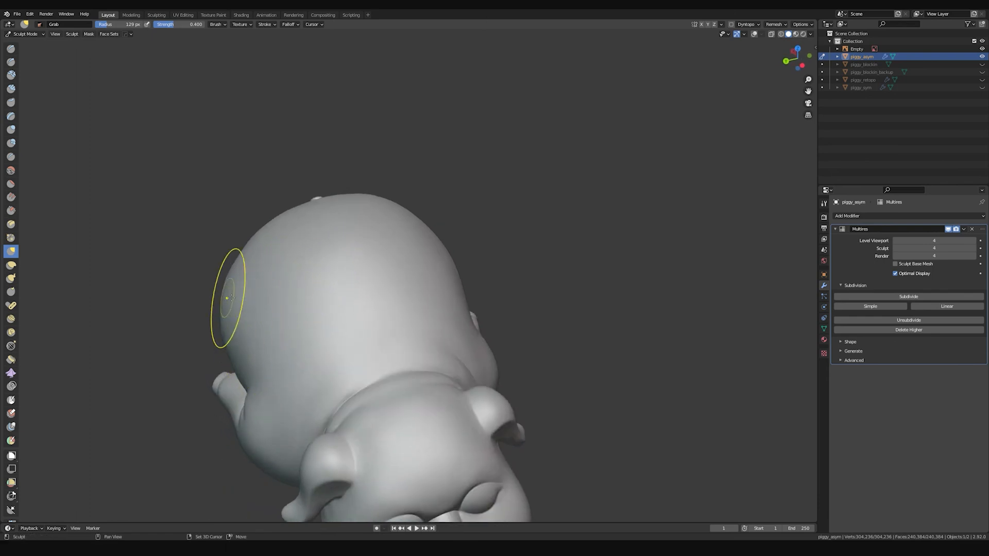
pyautogui.moveTo(260, 379)
pyautogui.mouseDown(button='middle')
pyautogui.moveTo(264, 322)
pyautogui.moveTo(238, 353)
pyautogui.mouseUp(button='middle')
pyautogui.moveTo(232, 336); pyautogui.dragTo(238, 338)
pyautogui.moveTo(238, 338); pyautogui.dragTo(351, 294, button='middle')
# Step: Refine the hip folds above the hind leg with Grab at 87 px radius
pyautogui.moveTo(581, 222); pyautogui.dragTo(471, 176, button='middle')
pyautogui.scroll(-3, 489, 196)
pyautogui.moveTo(501, 211)
pyautogui.mouseDown(button='middle')
pyautogui.moveTo(502, 194)
pyautogui.moveTo(485, 232)
pyautogui.mouseUp(button='middle')
pyautogui.scroll(5, 482, 211)
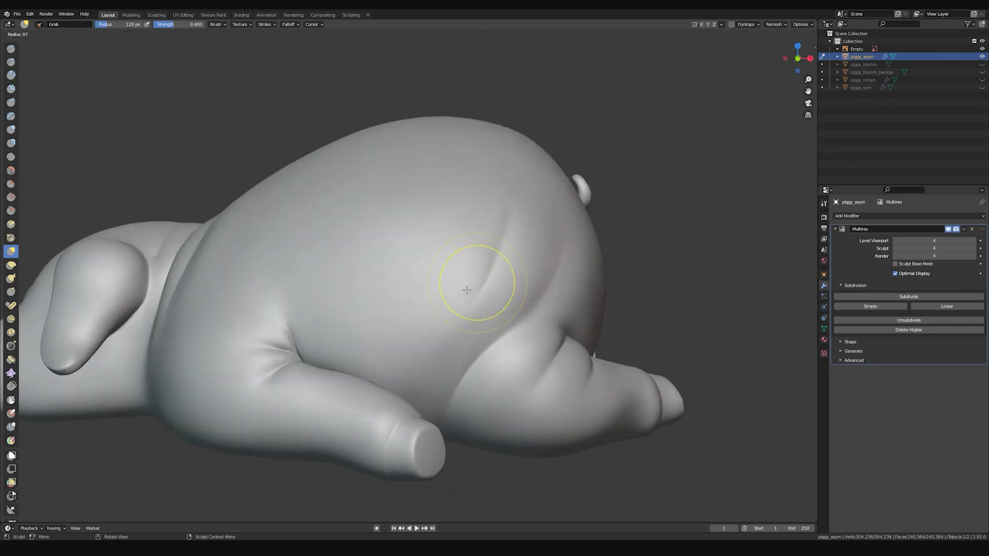
pyautogui.moveTo(493, 283)
pyautogui.mouseDown(button='middle')
pyautogui.moveTo(490, 249)
pyautogui.moveTo(455, 239)
pyautogui.moveTo(476, 249)
pyautogui.moveTo(514, 368)
pyautogui.mouseUp(button='middle')
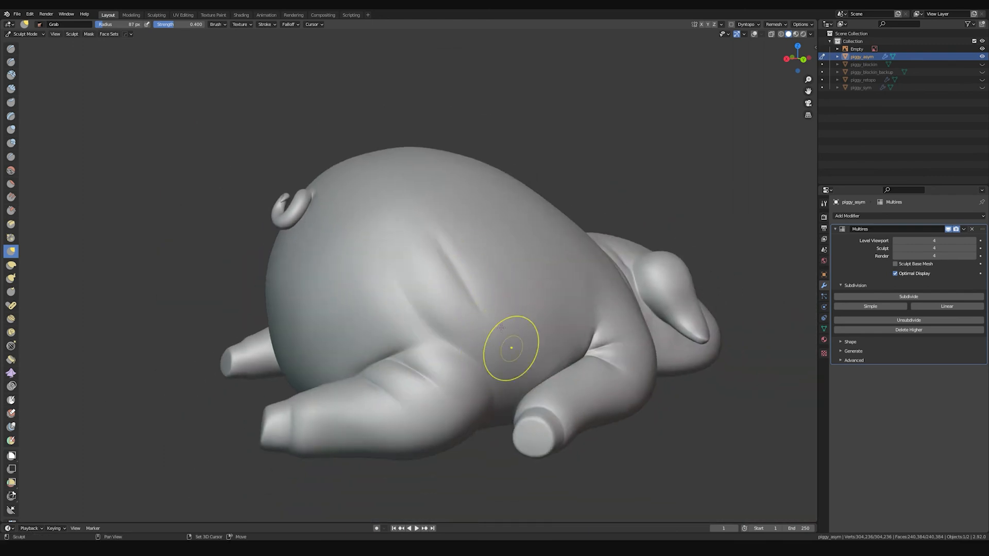
# Step: Adjust the forehead above the eyes with Grab at 70 px radius
pyautogui.scroll(-5, 360, 247)
pyautogui.moveTo(360, 247)
pyautogui.mouseDown(button='middle')
pyautogui.moveTo(540, 252)
pyautogui.moveTo(583, 205)
pyautogui.moveTo(565, 181)
pyautogui.moveTo(562, 196)
pyautogui.mouseUp(button='middle')
pyautogui.scroll(5, 503, 232)
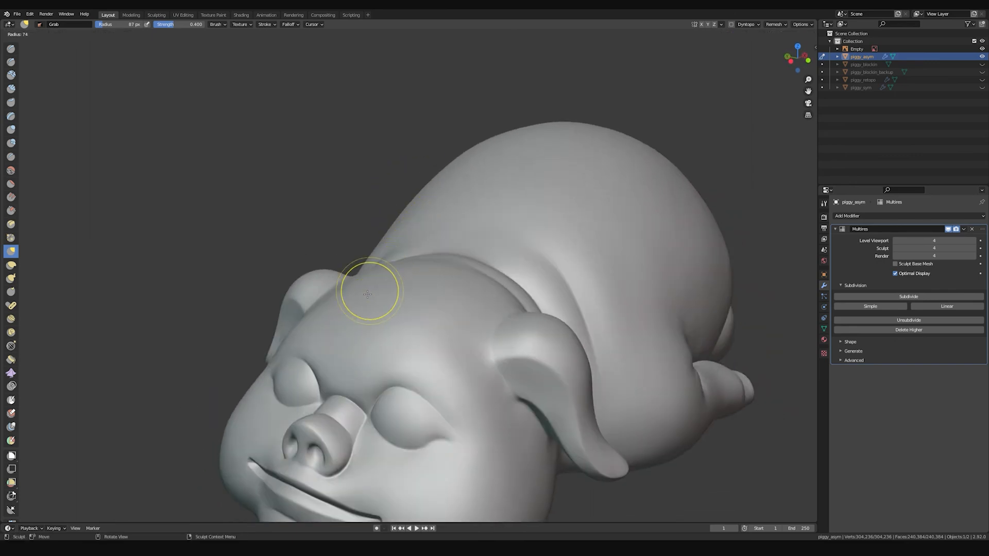
pyautogui.moveTo(390, 354)
pyautogui.mouseDown(button='middle')
pyautogui.moveTo(361, 330)
pyautogui.moveTo(353, 298)
pyautogui.moveTo(437, 341)
pyautogui.mouseUp(button='middle')
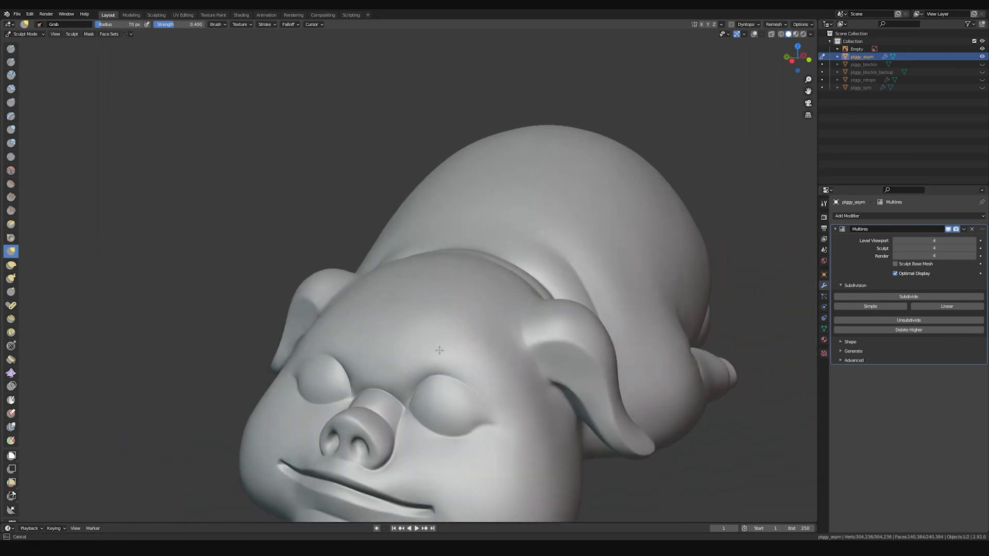
# Step: Switch to Object Mode, deselect the pig and inspect the face up close from the front
pyautogui.scroll(-8, 507, 320)
pyautogui.moveTo(570, 247); pyautogui.dragTo(531, 208, button='middle')
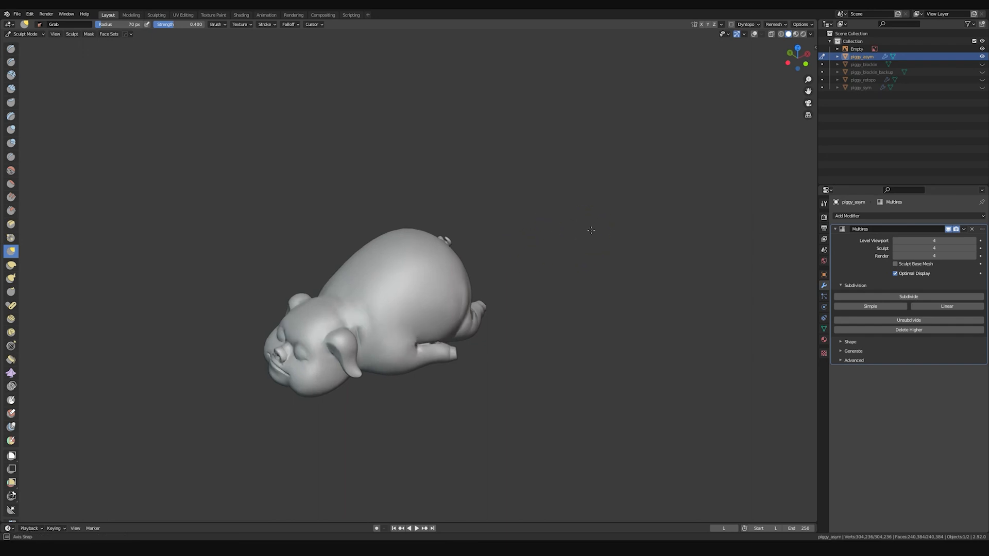
pyautogui.hotkey('ctrl', 'Tab')
pyautogui.click(540, 222)
pyautogui.click(579, 240)
pyautogui.moveTo(552, 243)
pyautogui.keyDown('shift'); pyautogui.mouseDown(button='middle')
pyautogui.moveTo(585, 227)
pyautogui.moveTo(587, 203)
pyautogui.moveTo(607, 183)
pyautogui.moveTo(645, 174)
pyautogui.mouseUp(button='middle'); pyautogui.keyUp('shift')
pyautogui.scroll(5, 618, 263)
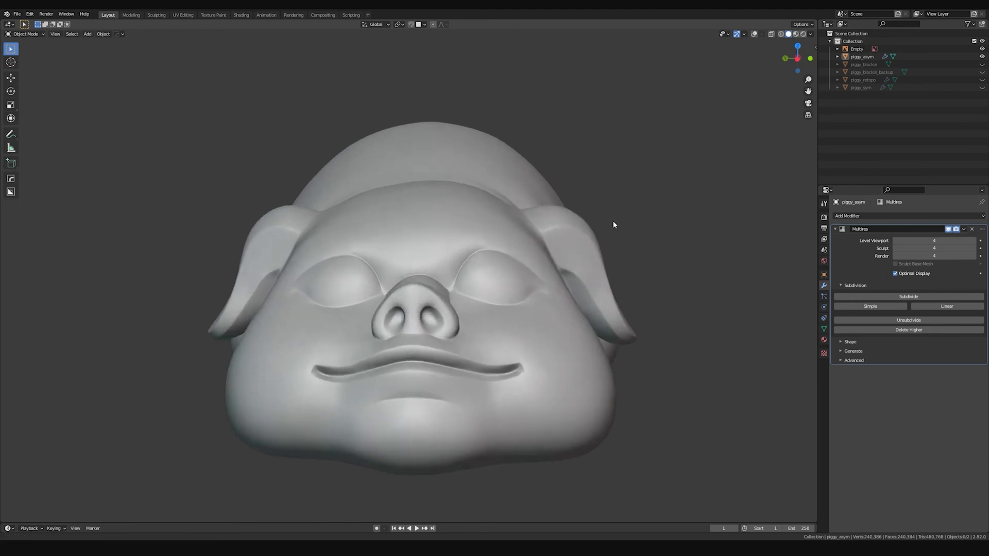
pyautogui.scroll(5, 613, 212)
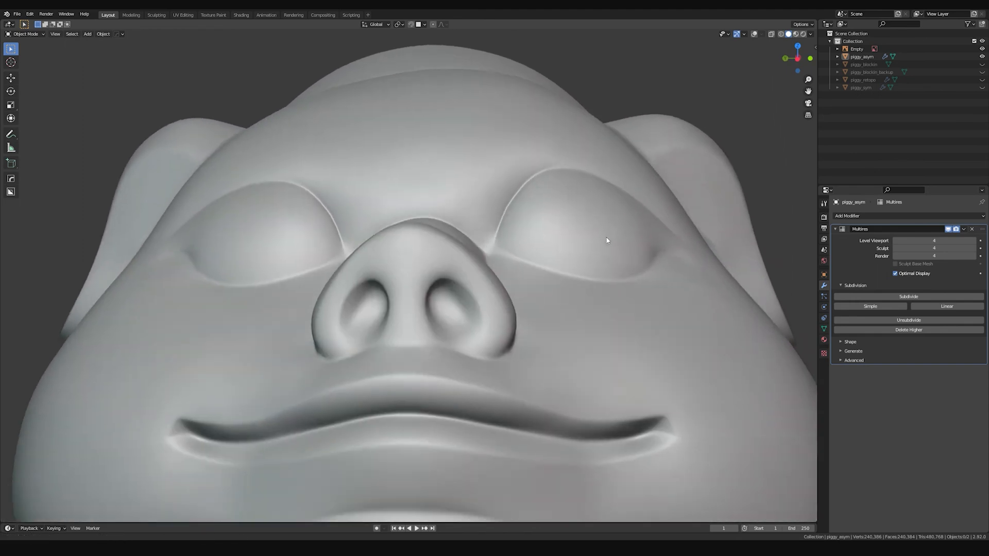